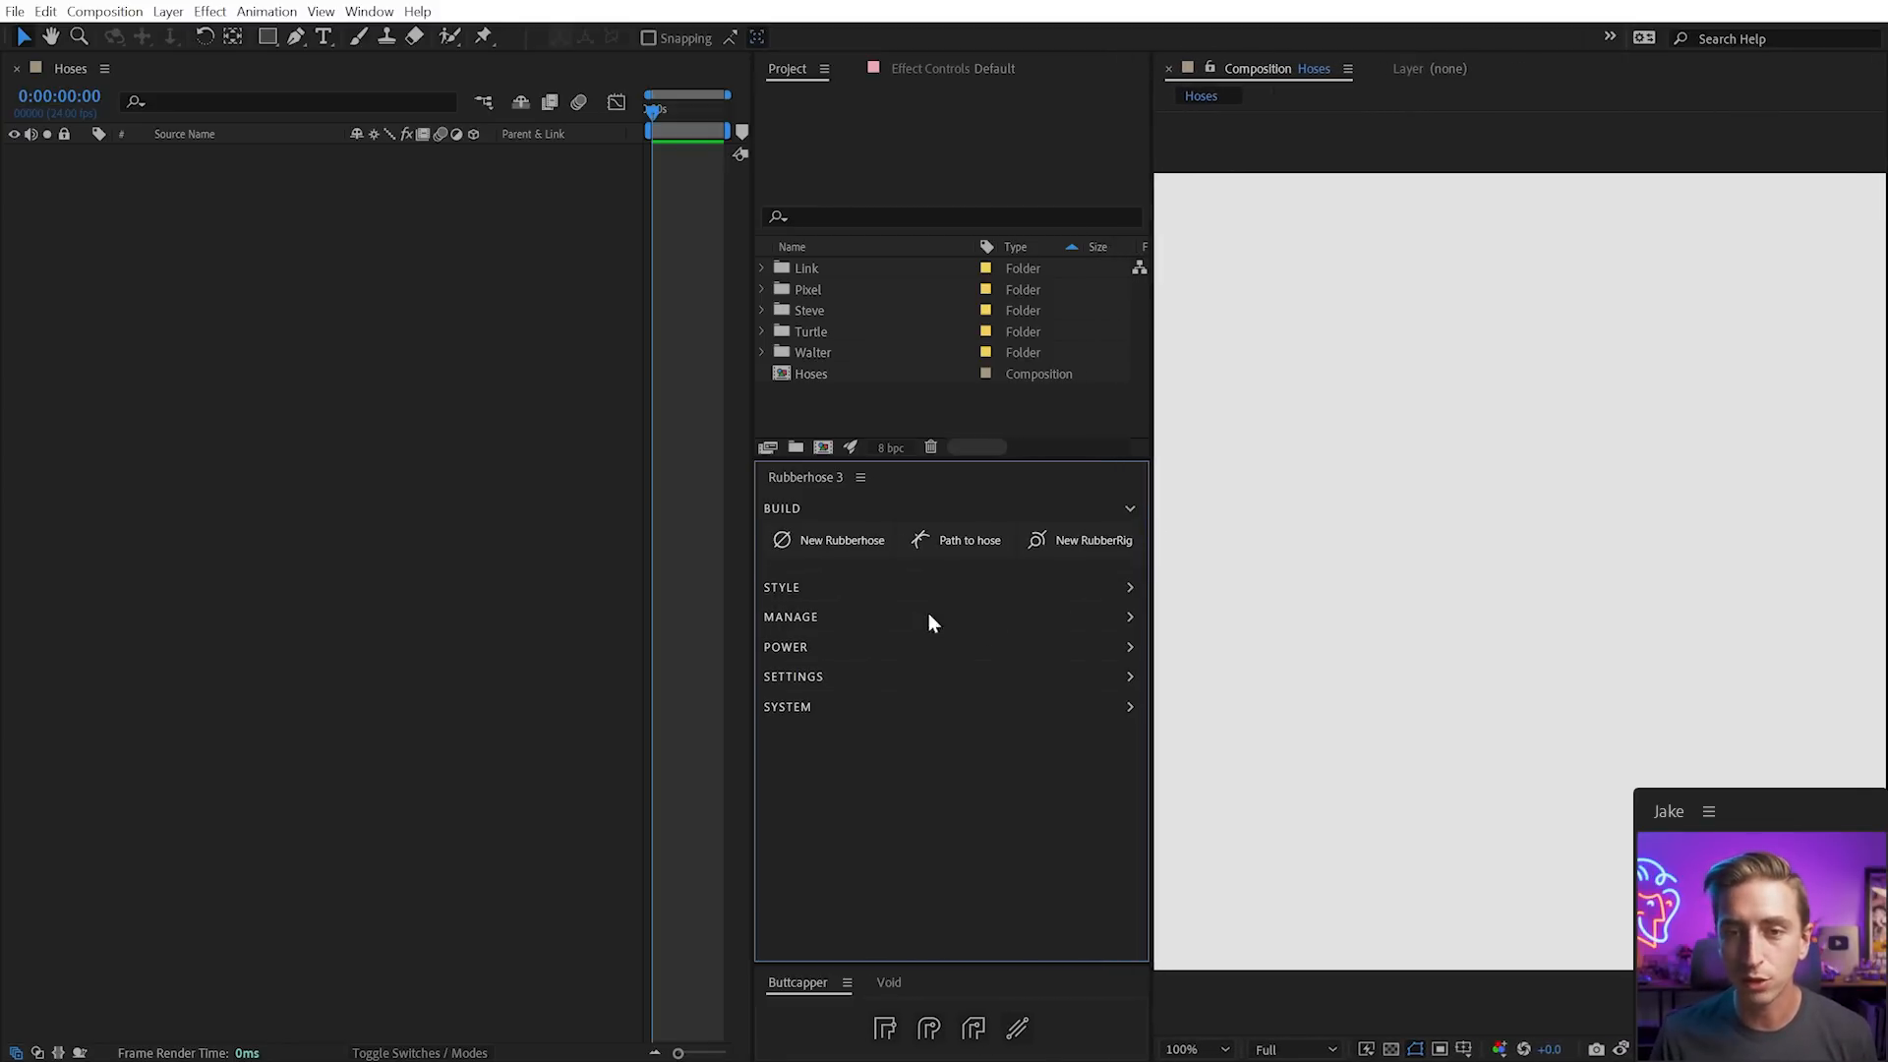
Resize the panels beside the composition view to make the view slightly wider
{"action": "left_click", "coordinate": [1032, 618]}
{"action": "mouse_move", "coordinate": [1158, 632]}
{"action": "left_mouse_down"}
{"action": "mouse_move", "coordinate": [1009, 627]}
{"action": "mouse_move", "coordinate": [1160, 621]}
{"action": "left_mouse_up"}
{"action": "left_click", "coordinate": [1136, 617]}
{"action": "mouse_move", "coordinate": [1159, 512]}
{"action": "left_mouse_down"}
{"action": "mouse_move", "coordinate": [1129, 521]}
{"action": "mouse_move", "coordinate": [1146, 526]}
{"action": "left_mouse_up"}
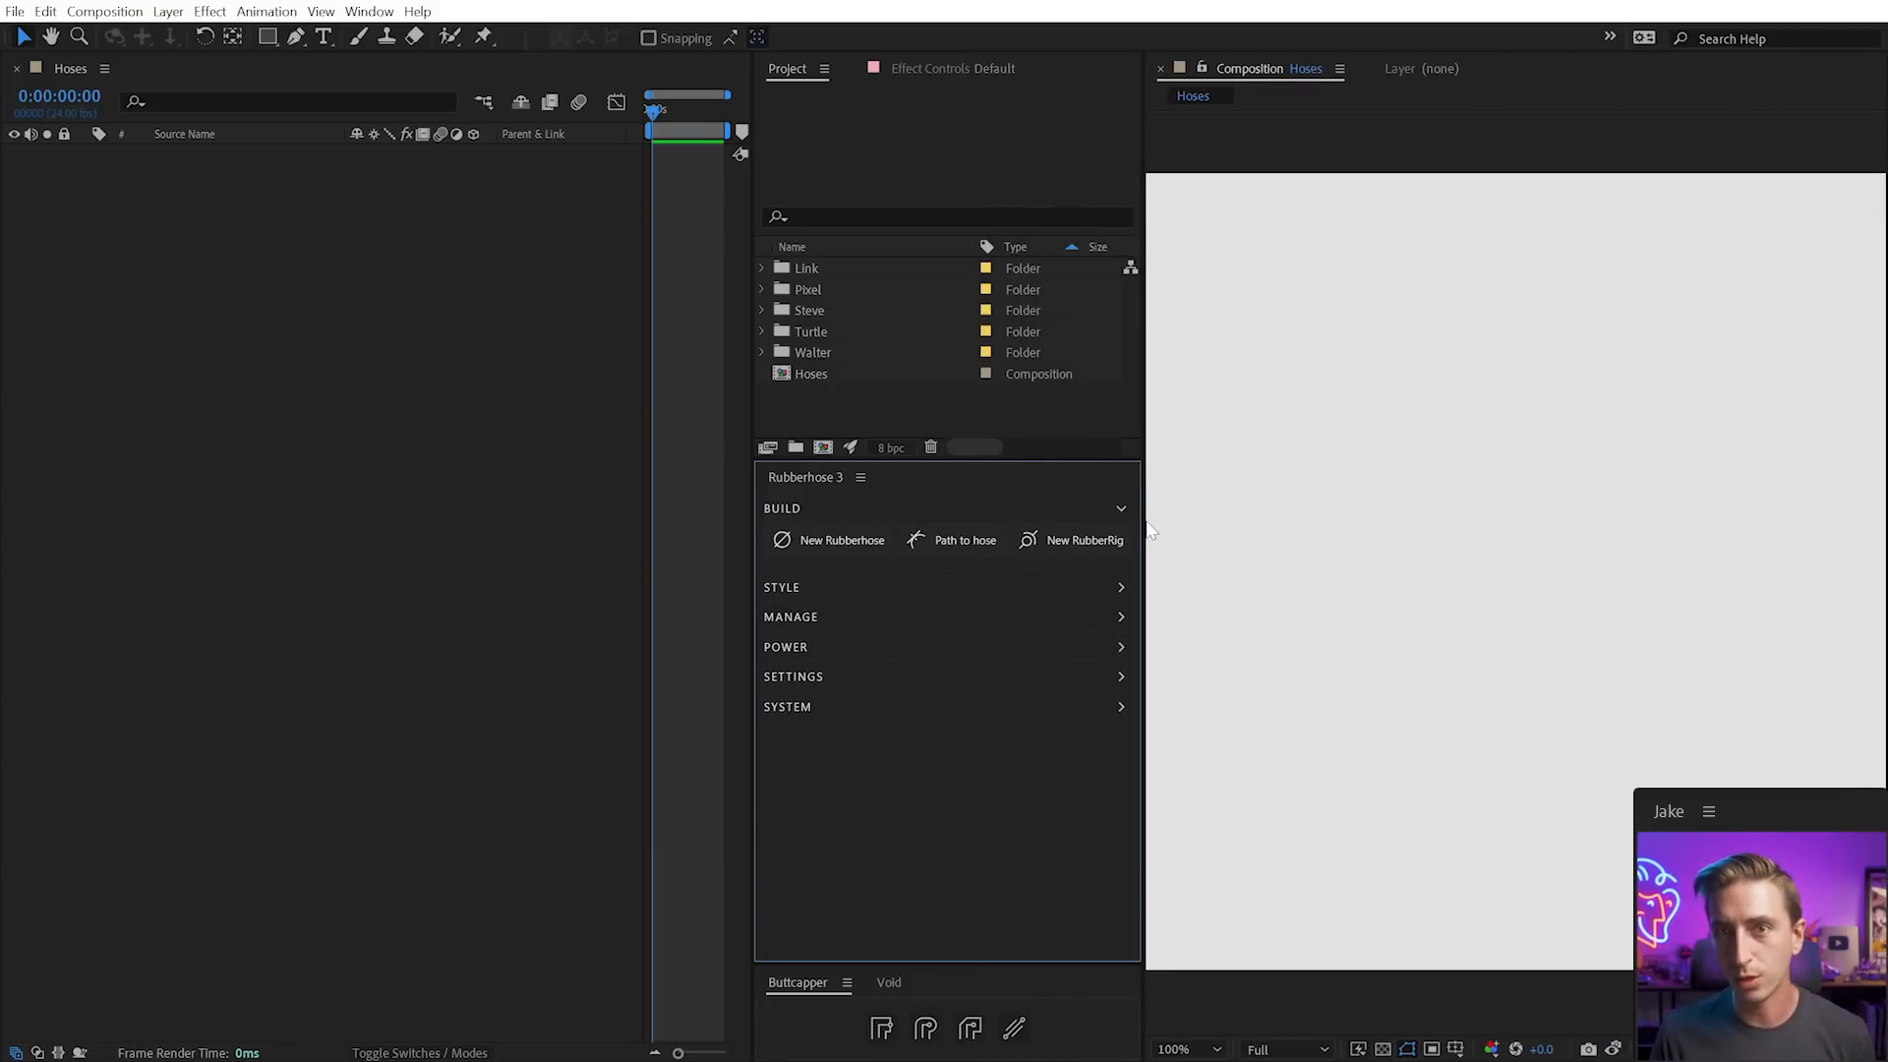
Expand and collapse the Rubberhose build, style and management groups, ending with build options shown
{"action": "left_click", "coordinate": [1121, 509]}
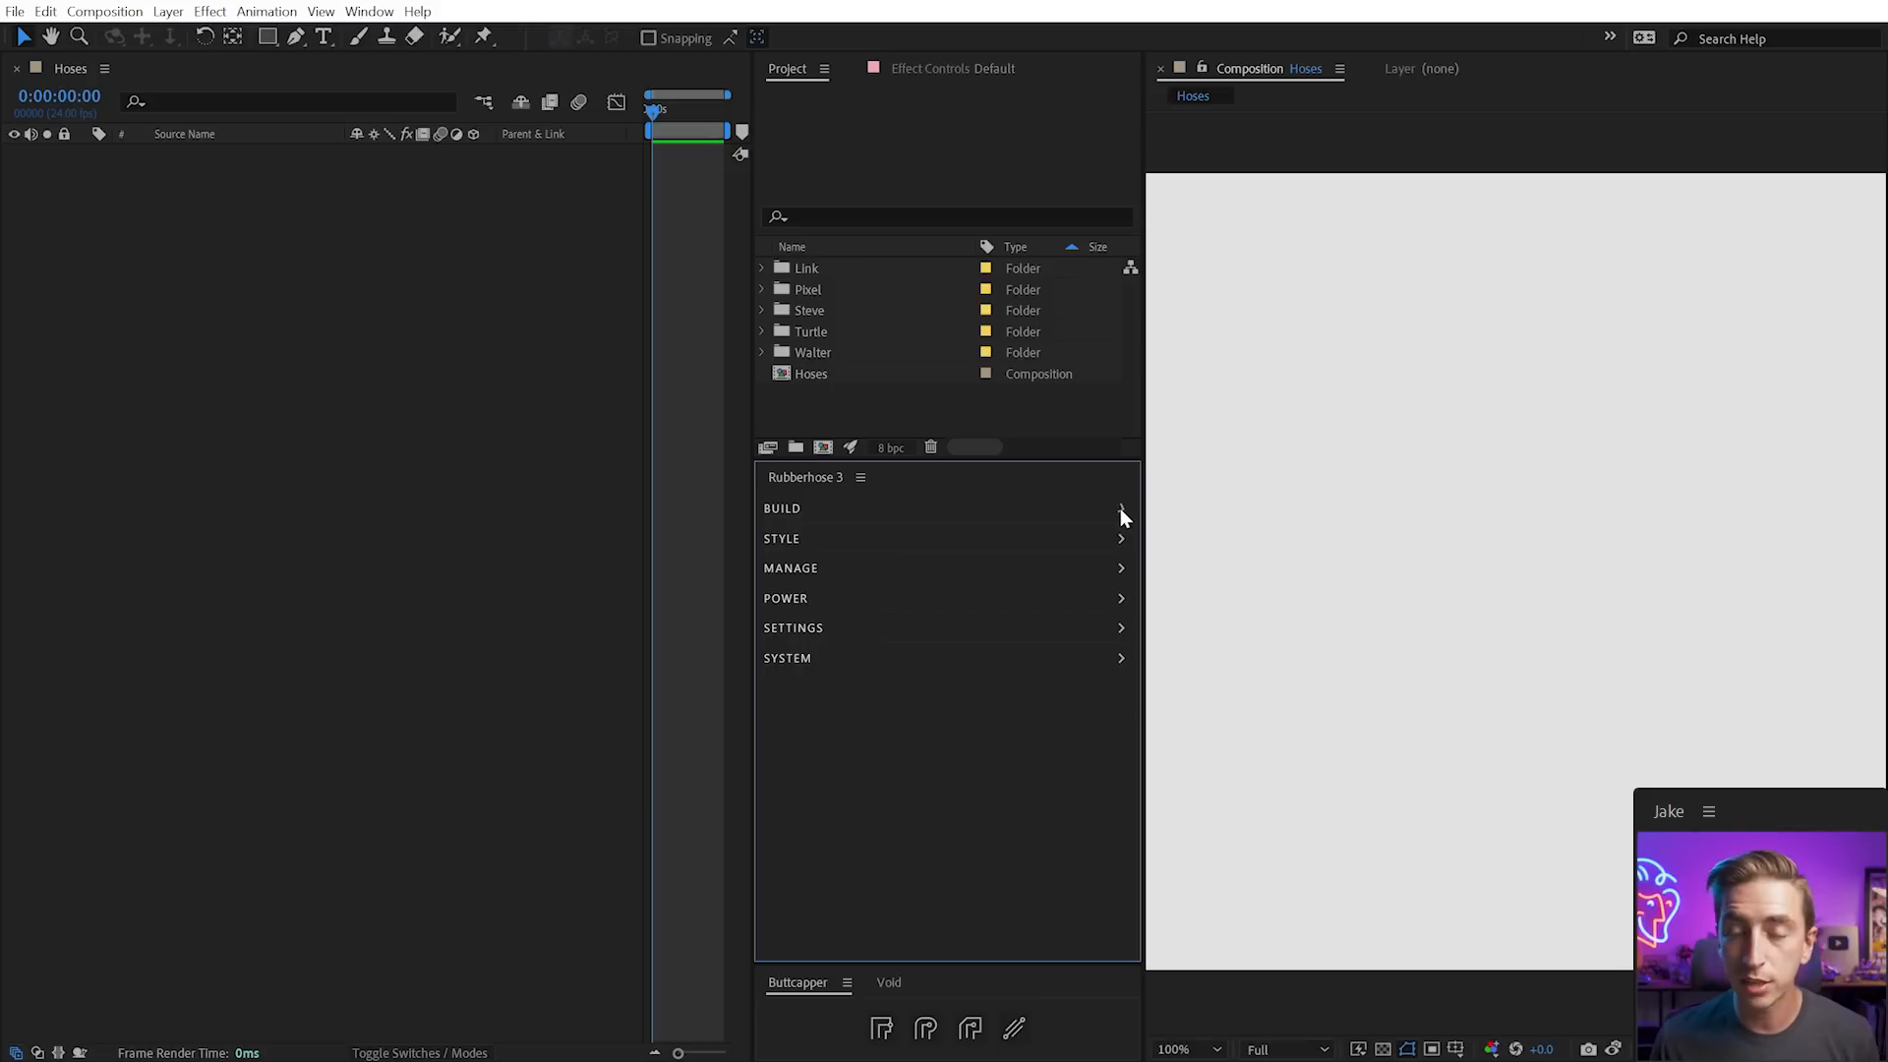
{"action": "left_click", "coordinate": [828, 510]}
{"action": "left_click", "coordinate": [811, 587]}
{"action": "left_click", "coordinate": [813, 821]}
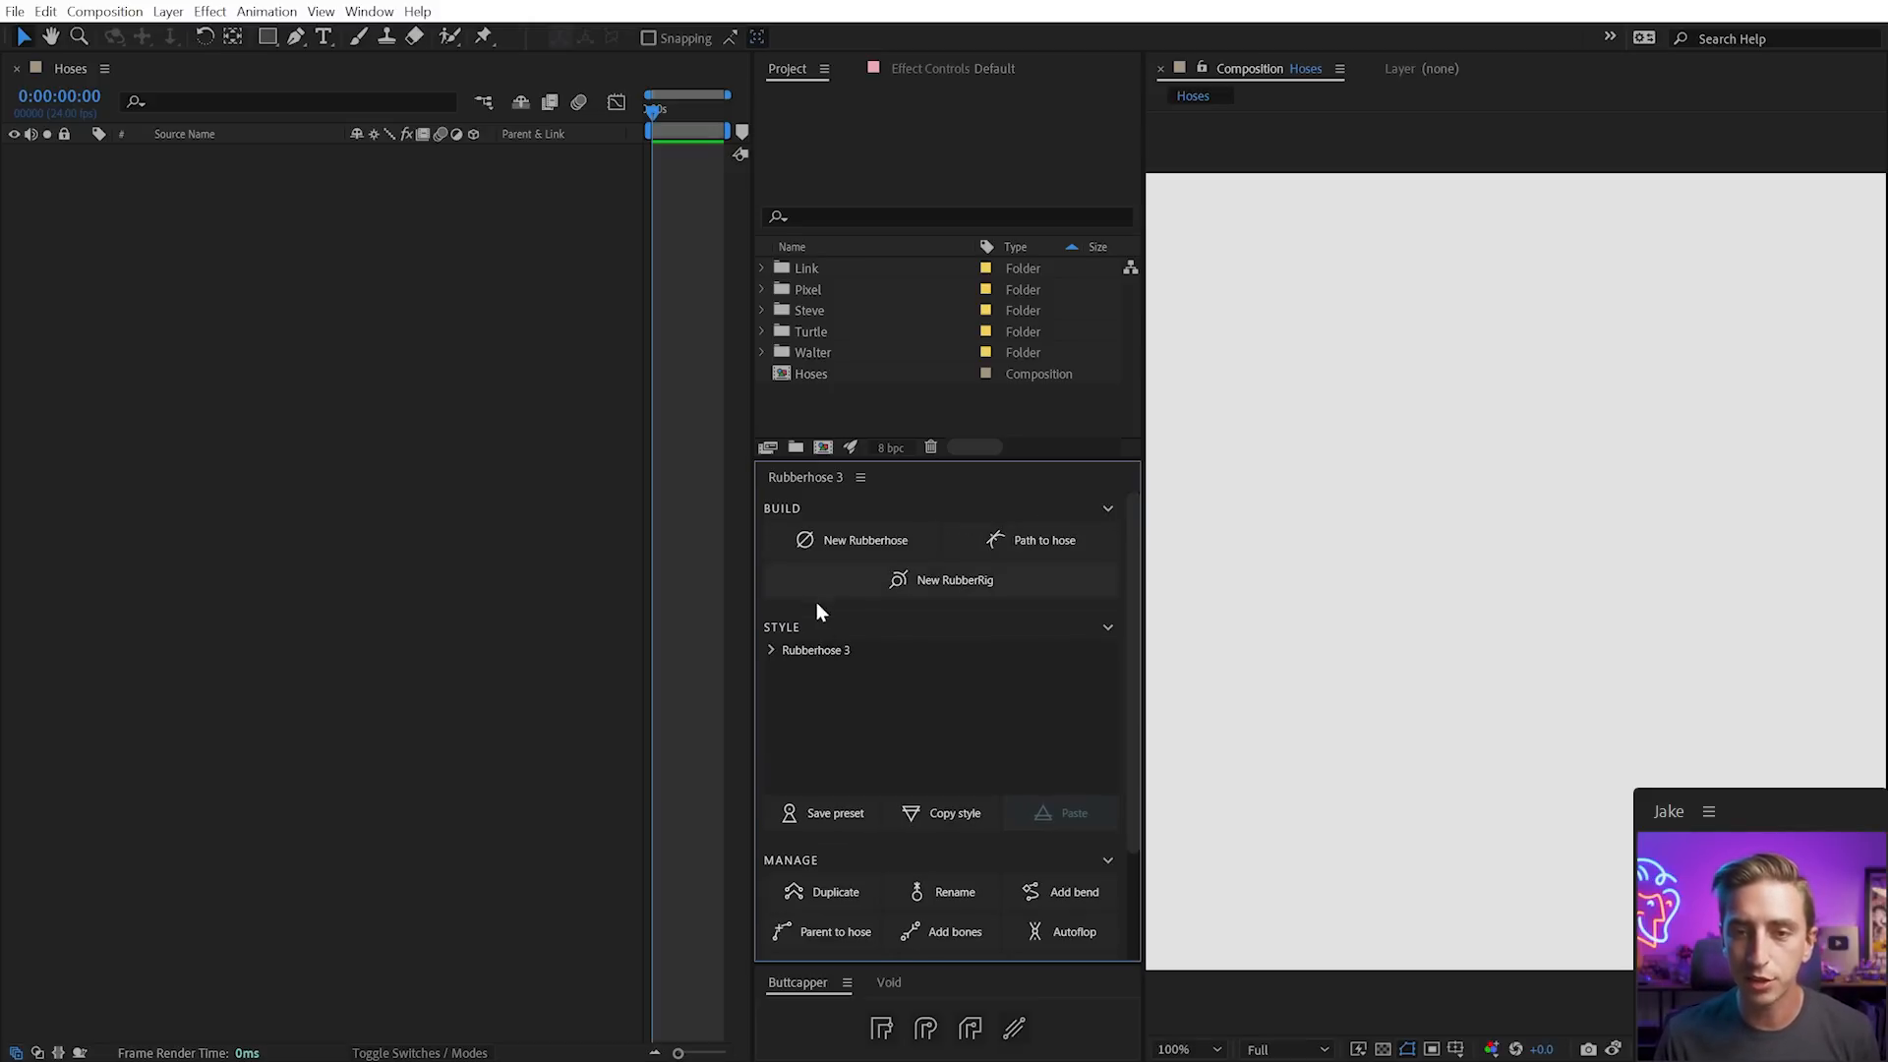
{"action": "left_click", "coordinate": [793, 623]}
{"action": "left_click", "coordinate": [796, 508]}
{"action": "left_click", "coordinate": [798, 534]}
{"action": "left_click", "coordinate": [800, 534]}
{"action": "left_click", "coordinate": [798, 568]}
{"action": "left_click", "coordinate": [798, 570]}
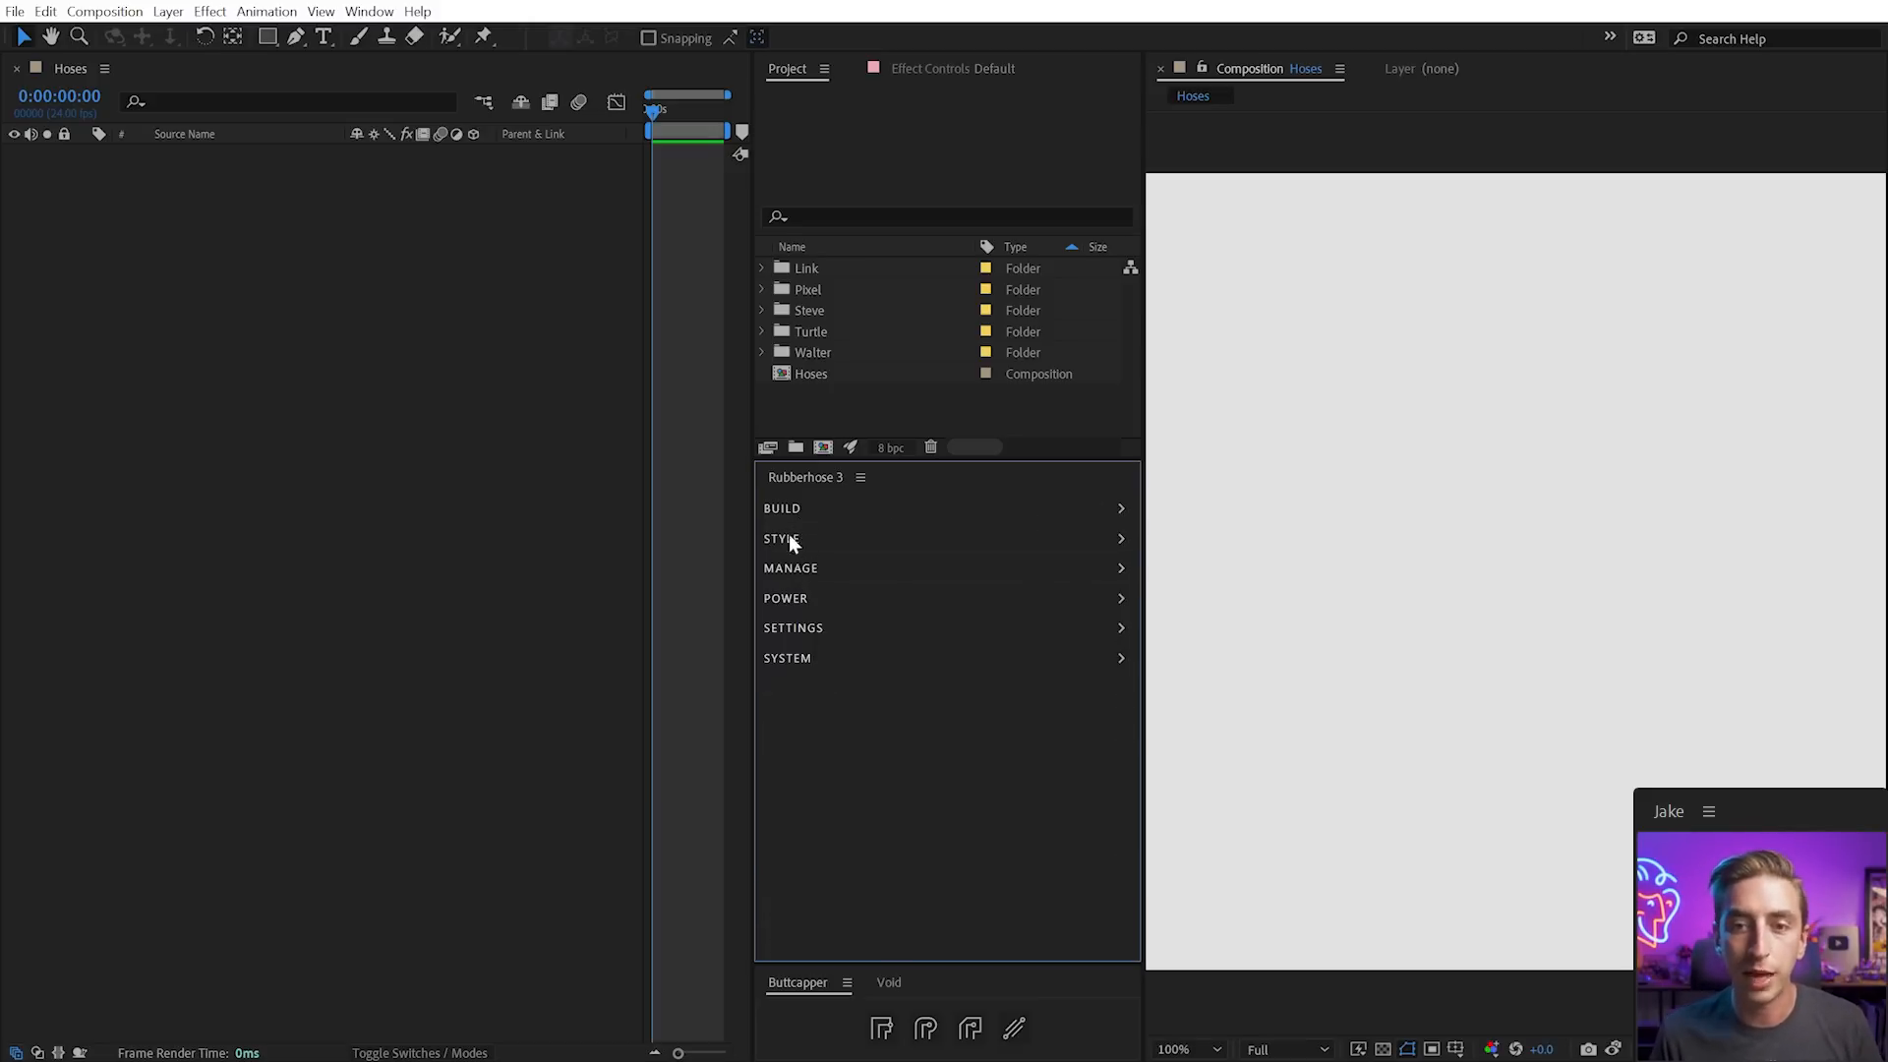
{"action": "left_click", "coordinate": [802, 509]}
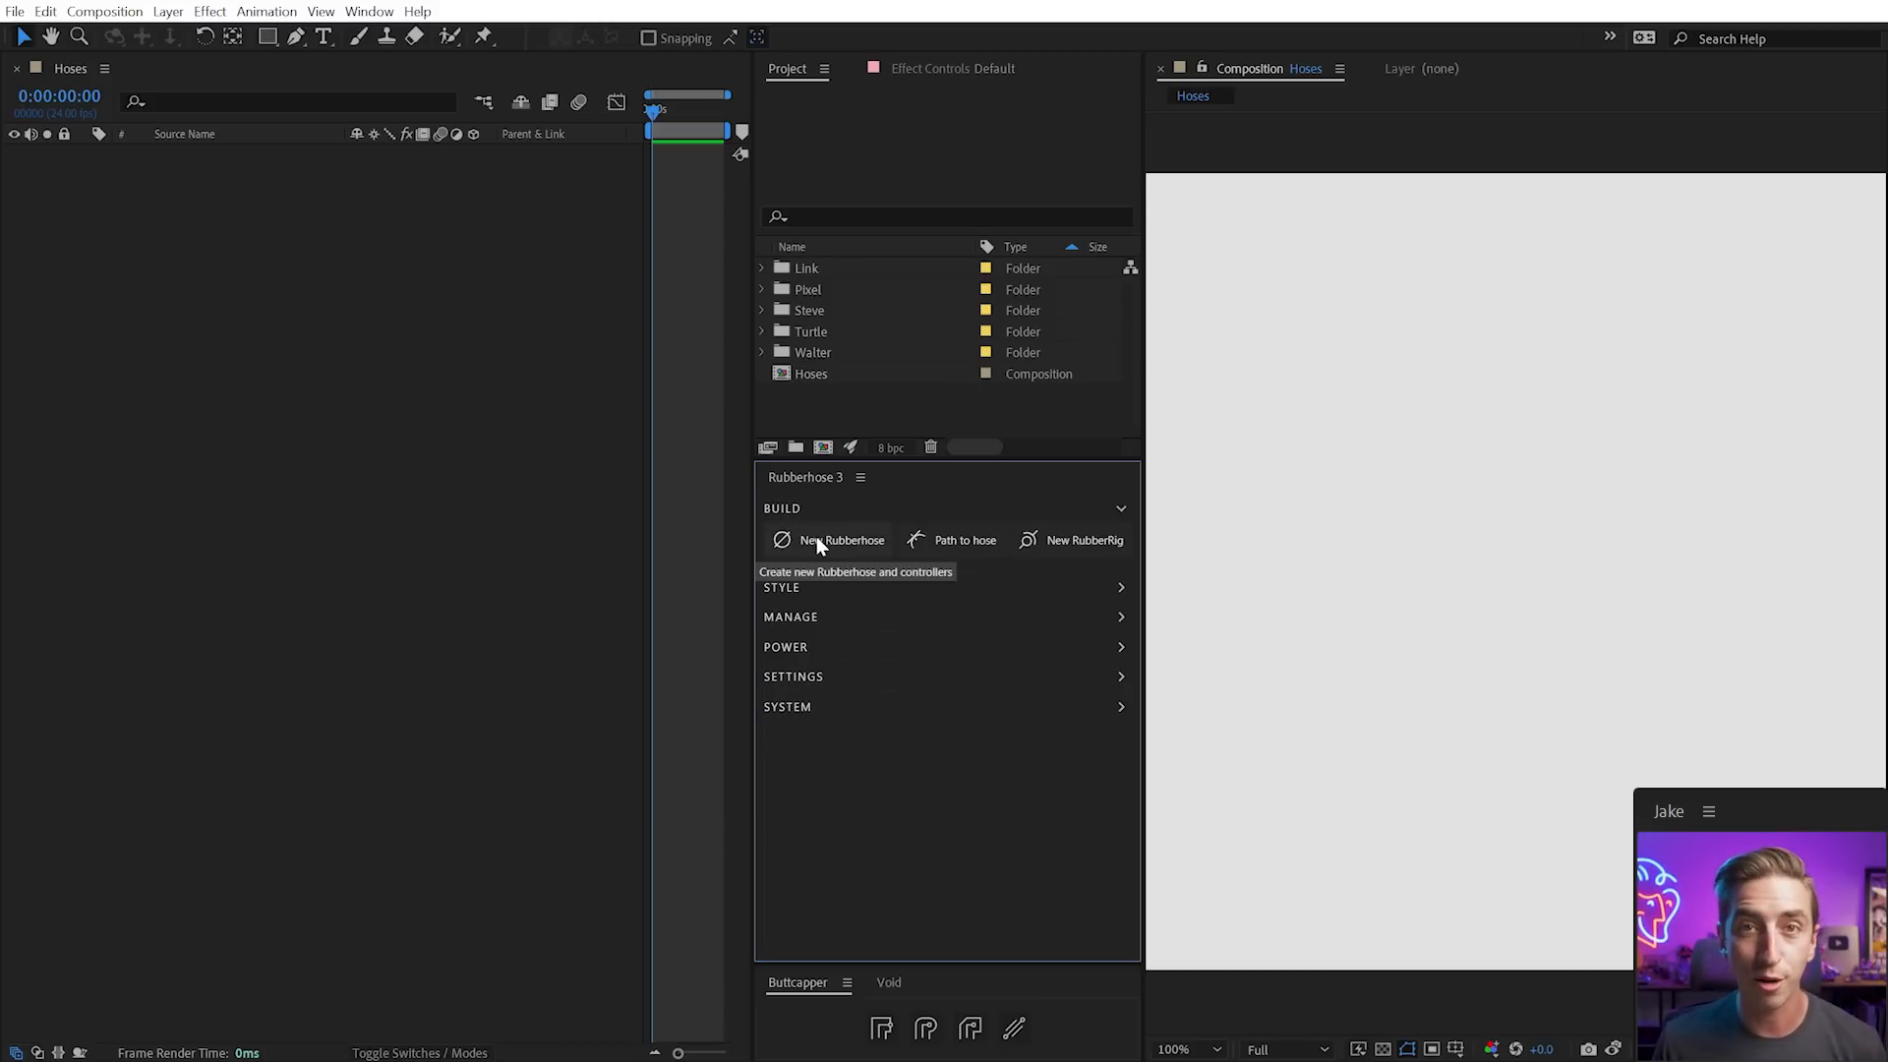
Create Hose 1 with Start : End controller naming and move its end to bend it
{"action": "left_click", "coordinate": [816, 535]}
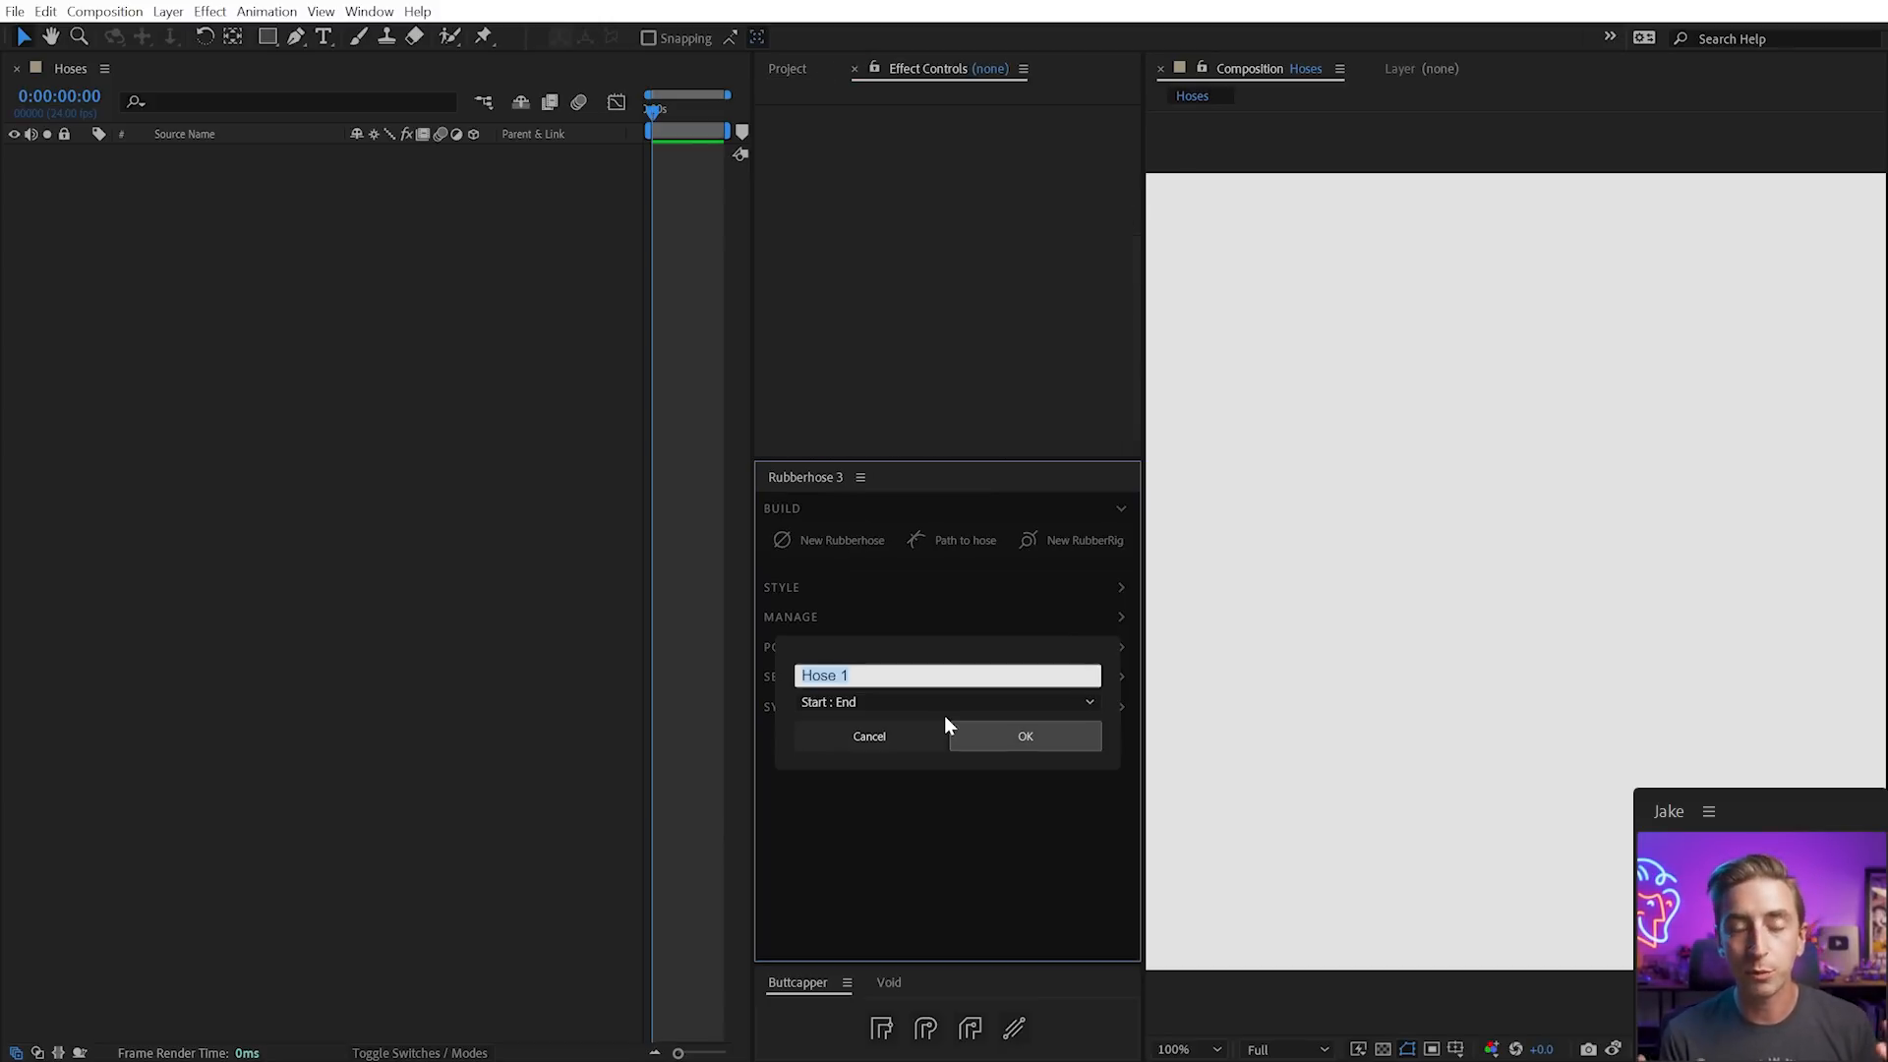
{"action": "left_click", "coordinate": [859, 702]}
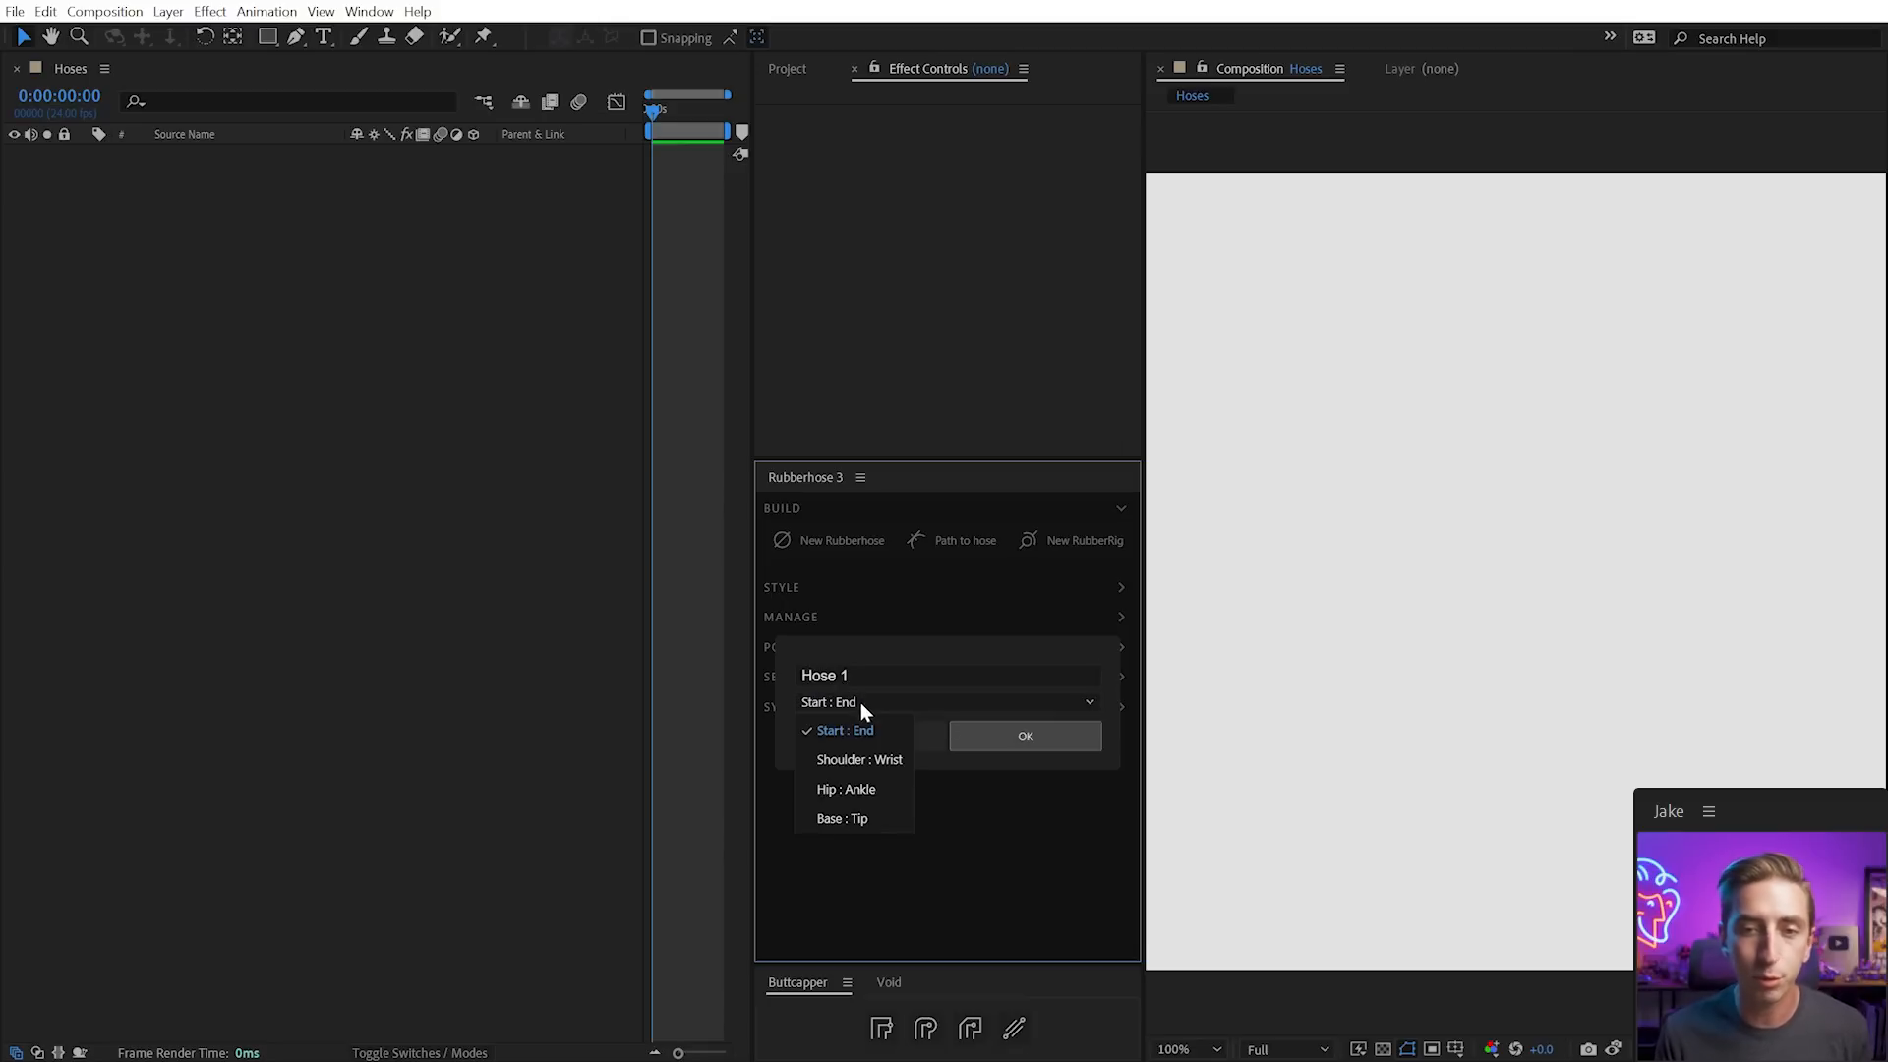
{"action": "left_click", "coordinate": [816, 696]}
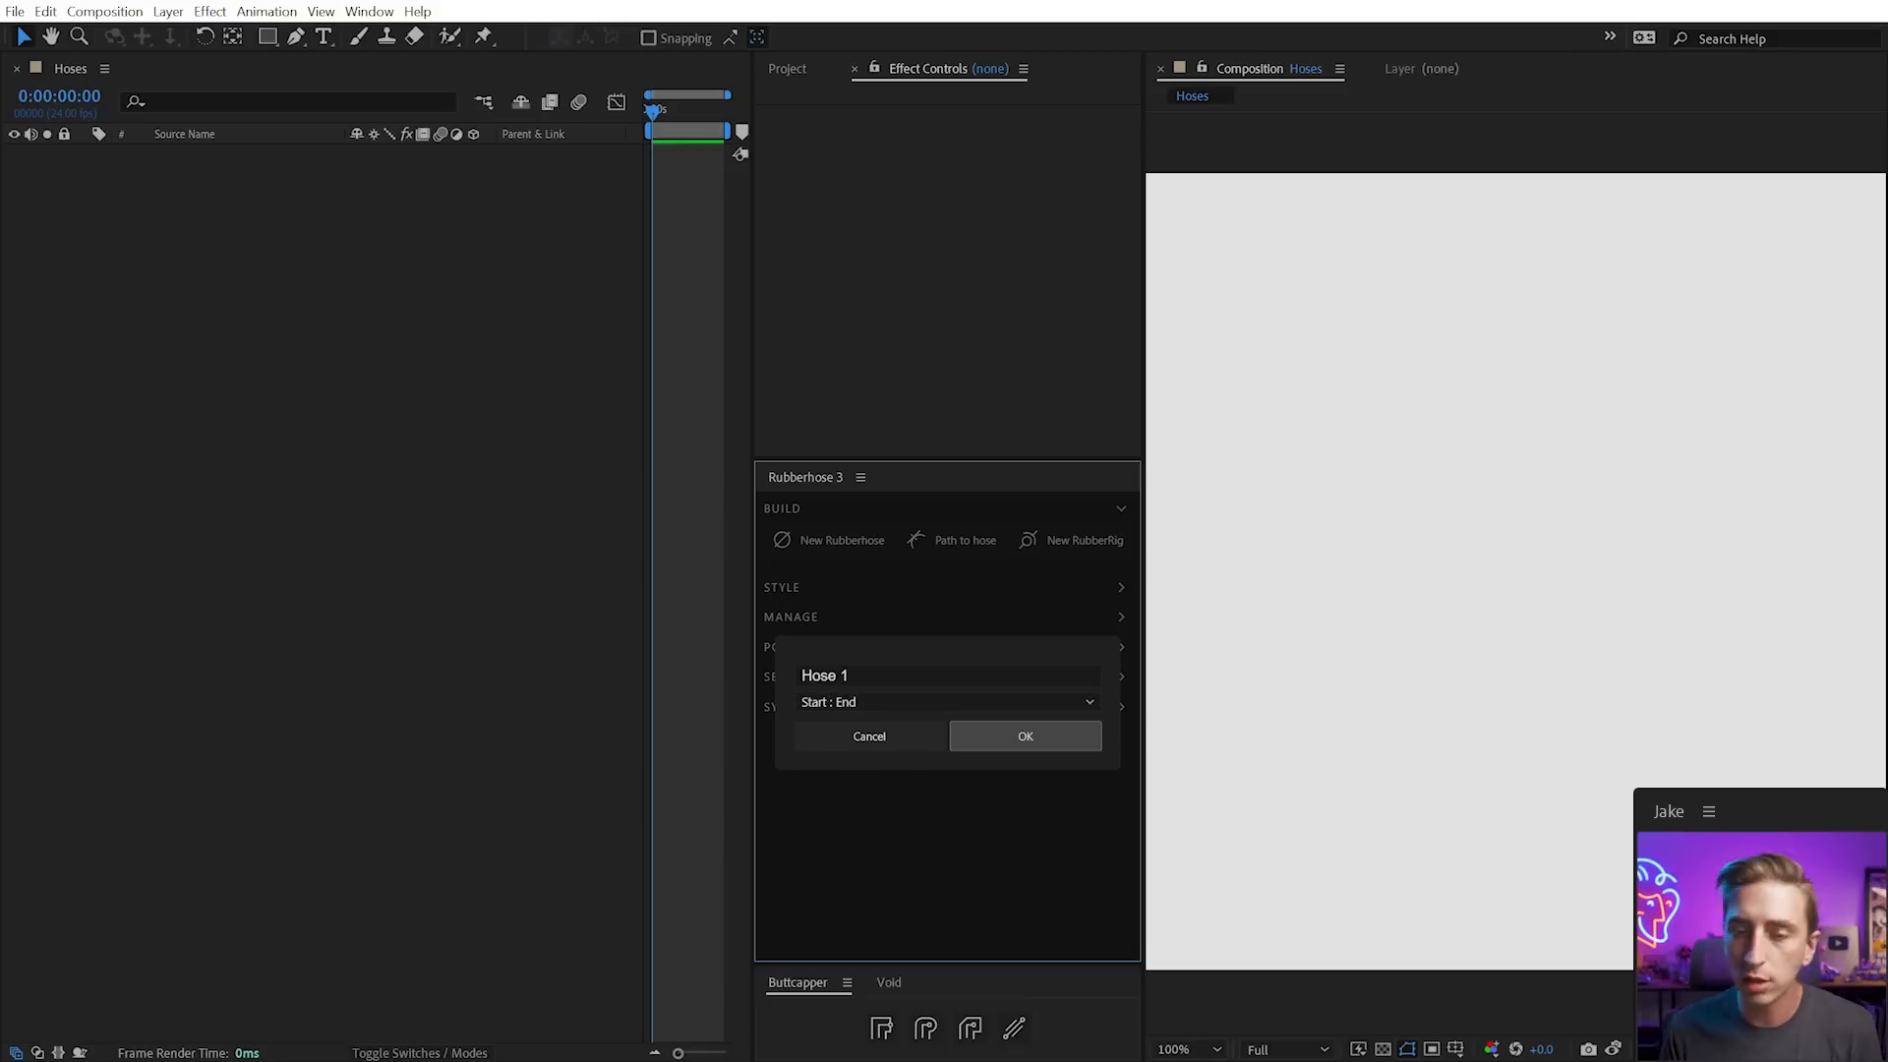
{"action": "left_click", "coordinate": [989, 727]}
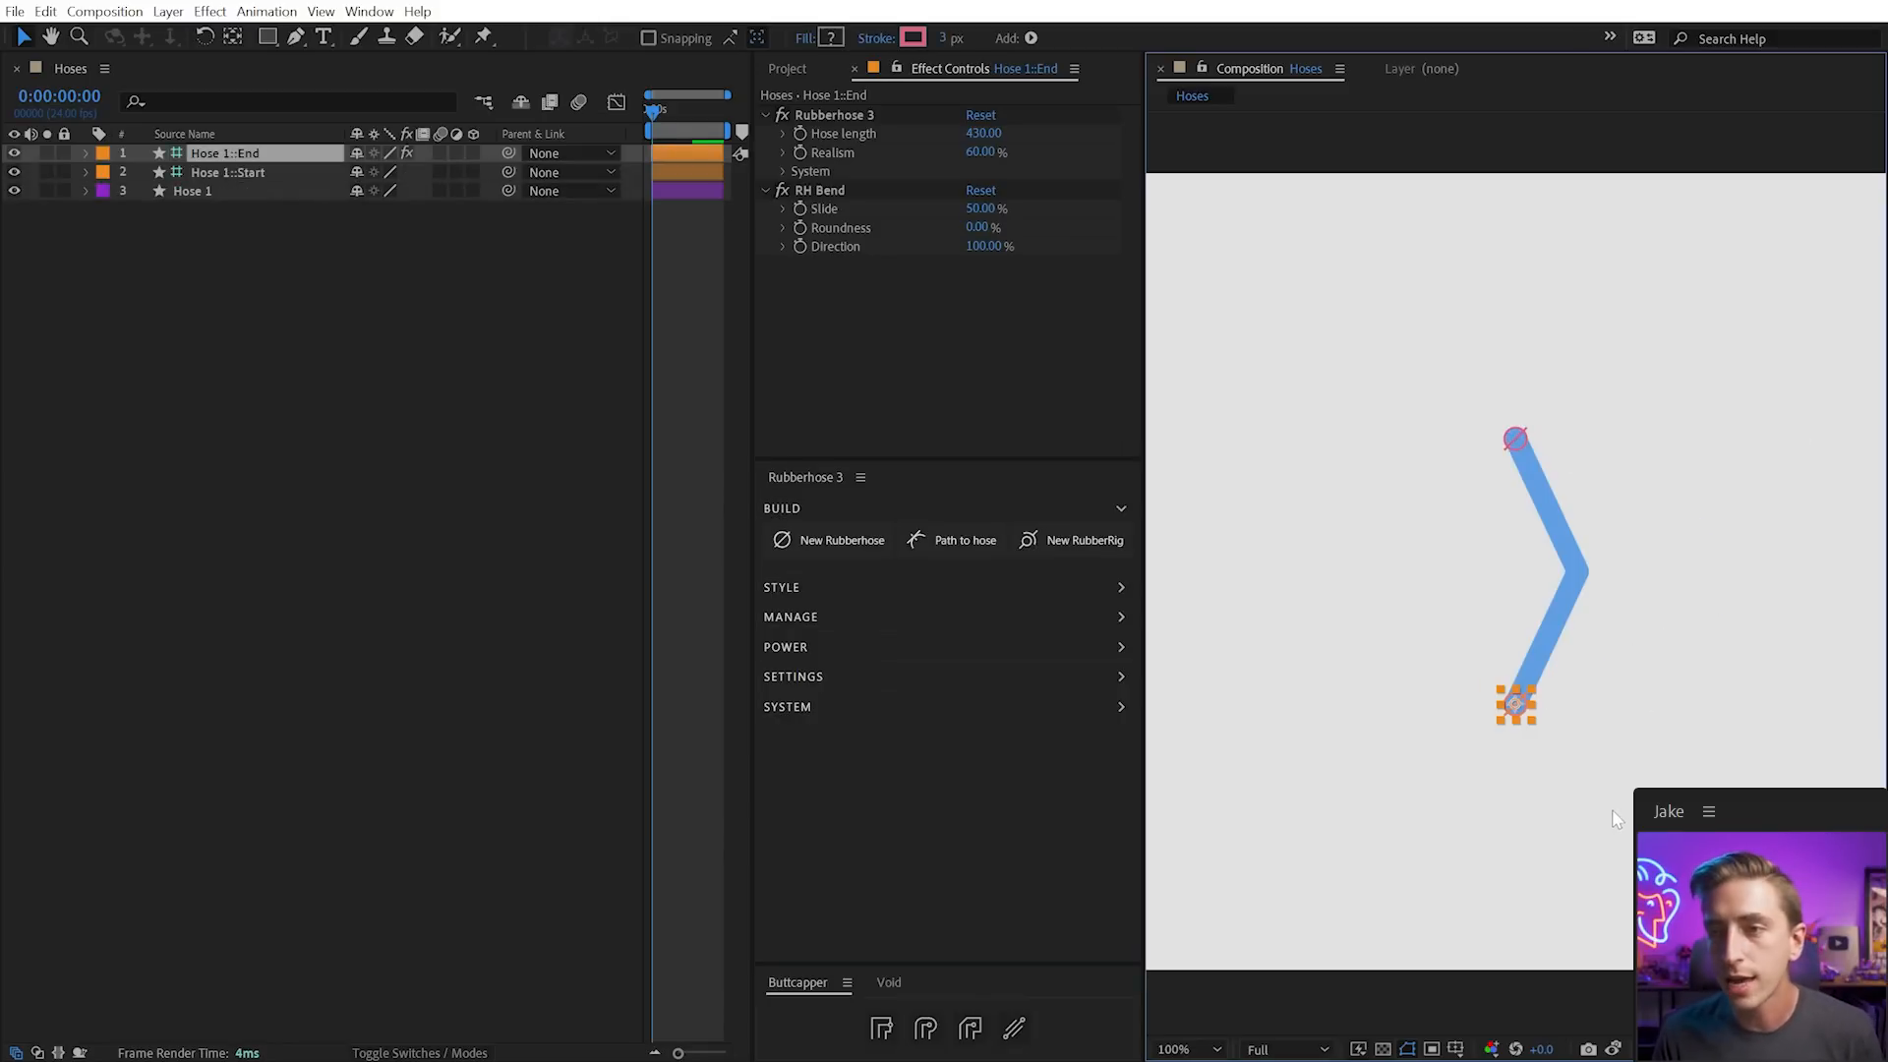
{"action": "left_click", "coordinate": [1610, 821]}
{"action": "mouse_move", "coordinate": [1519, 707]}
{"action": "left_mouse_down"}
{"action": "mouse_move", "coordinate": [1525, 842]}
{"action": "mouse_move", "coordinate": [1534, 750]}
{"action": "mouse_move", "coordinate": [1463, 722]}
{"action": "mouse_move", "coordinate": [1449, 925]}
{"action": "mouse_move", "coordinate": [1529, 570]}
{"action": "mouse_move", "coordinate": [1547, 710]}
{"action": "mouse_move", "coordinate": [1584, 725]}
{"action": "mouse_move", "coordinate": [1483, 590]}
{"action": "mouse_move", "coordinate": [1507, 721]}
{"action": "mouse_move", "coordinate": [1520, 708]}
{"action": "left_mouse_up"}
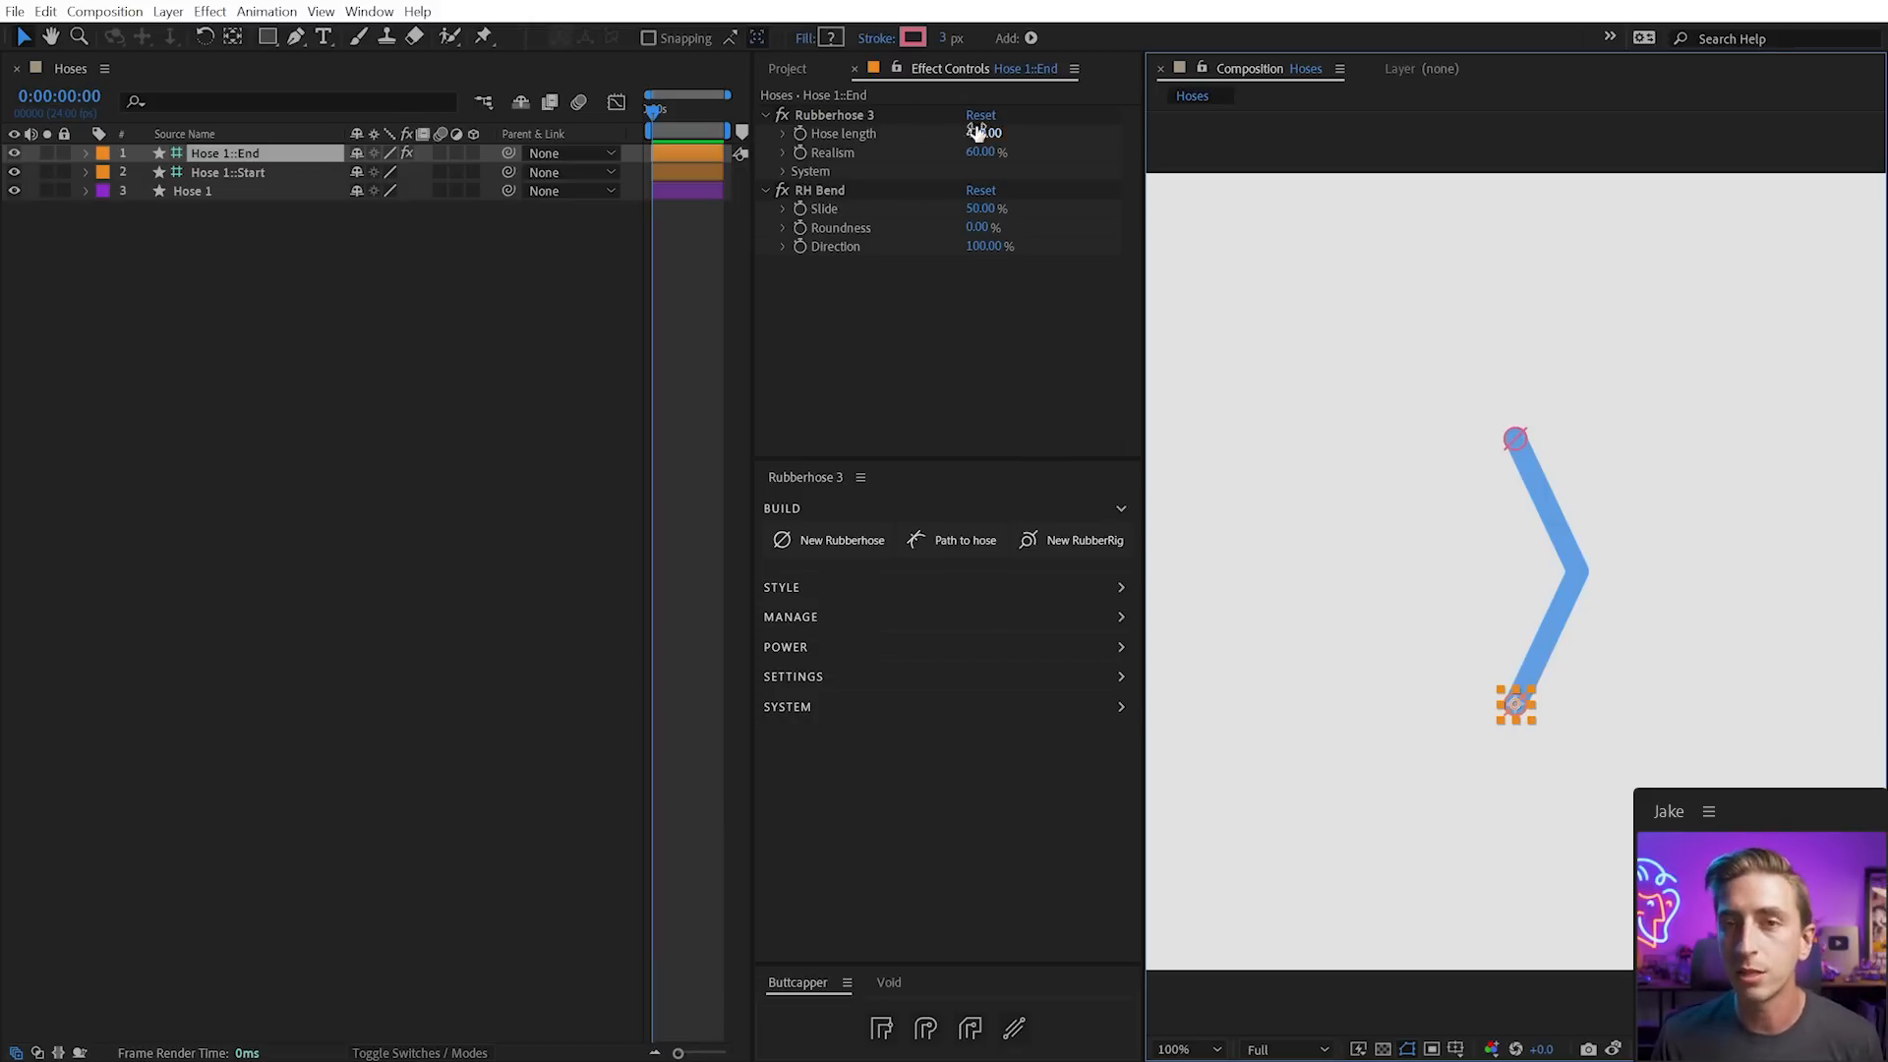
Preview and undo hose length changes, then bend Hose 1 by moving its end
{"action": "left_click_drag", "start_coordinate": [983, 136], "coordinate": [688, 135]}
{"action": "key", "text": "ctrl+z"}
{"action": "mouse_move", "coordinate": [1515, 704]}
{"action": "left_mouse_down"}
{"action": "mouse_move", "coordinate": [1519, 770]}
{"action": "mouse_move", "coordinate": [1517, 687]}
{"action": "mouse_move", "coordinate": [1529, 793]}
{"action": "mouse_move", "coordinate": [1530, 665]}
{"action": "mouse_move", "coordinate": [1530, 728]}
{"action": "mouse_move", "coordinate": [1532, 689]}
{"action": "left_mouse_up"}
{"action": "left_click_drag", "start_coordinate": [978, 227], "coordinate": [1065, 288]}
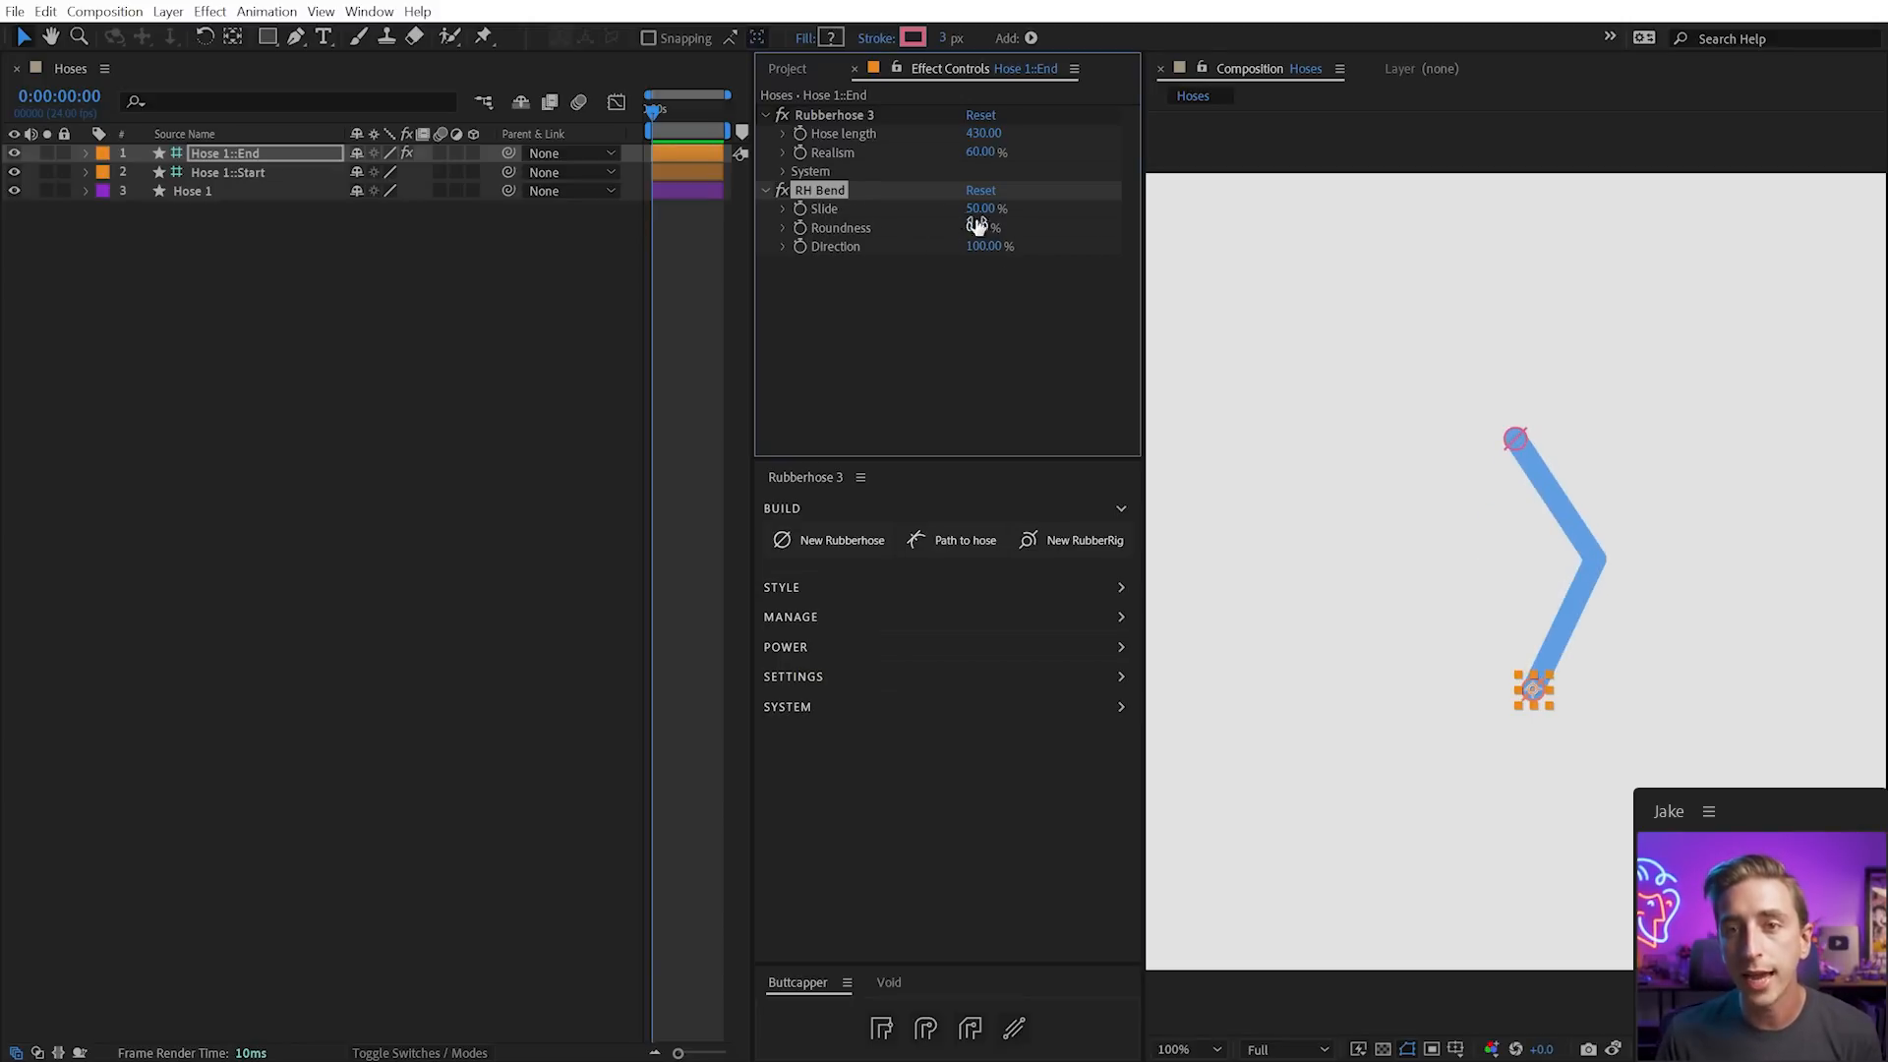
Set RH Bend Slide to 26% and duplicate the effect as RH Bend 2
{"action": "mouse_move", "coordinate": [976, 208]}
{"action": "left_mouse_down"}
{"action": "mouse_move", "coordinate": [922, 211]}
{"action": "mouse_move", "coordinate": [1027, 210]}
{"action": "mouse_move", "coordinate": [984, 214]}
{"action": "left_mouse_up"}
{"action": "mouse_move", "coordinate": [1535, 690]}
{"action": "left_mouse_down"}
{"action": "mouse_move", "coordinate": [1519, 621]}
{"action": "mouse_move", "coordinate": [1519, 678]}
{"action": "left_mouse_up"}
{"action": "left_click_drag", "start_coordinate": [980, 210], "coordinate": [954, 207]}
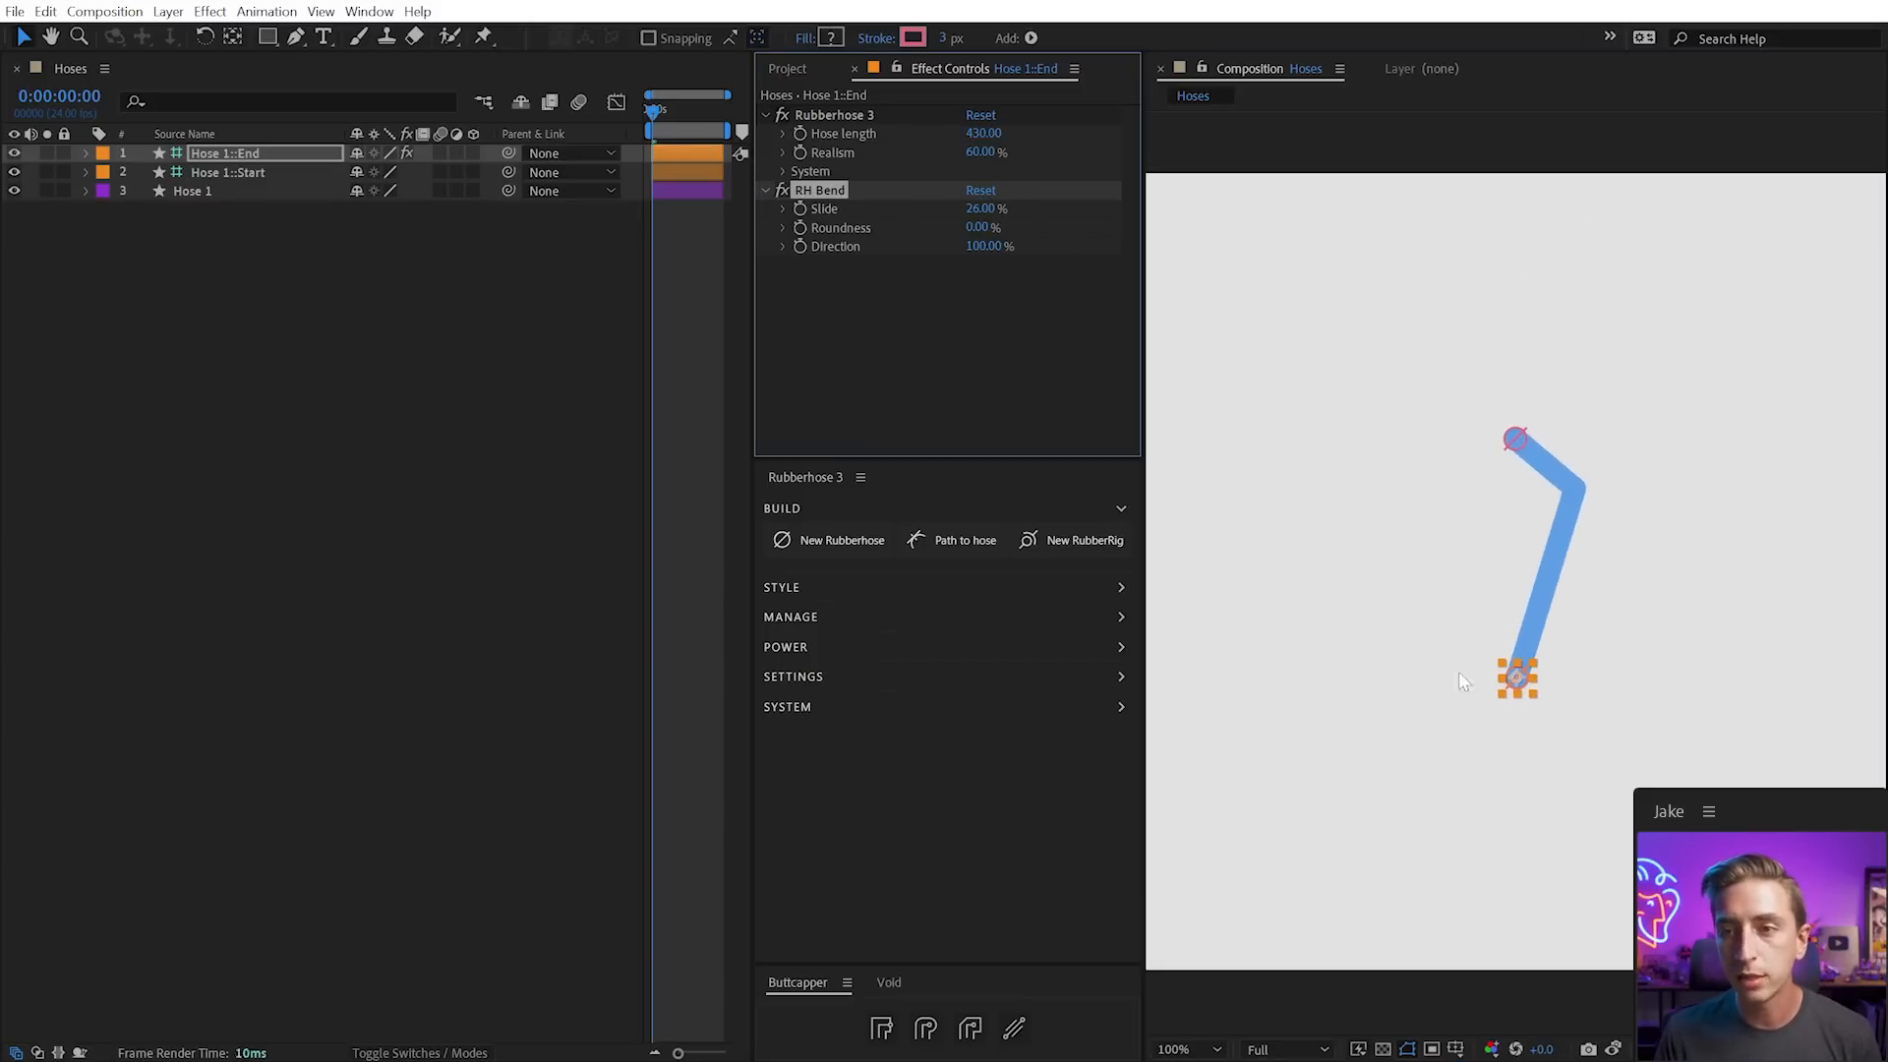
{"action": "left_click_drag", "start_coordinate": [1534, 693], "coordinate": [1514, 593]}
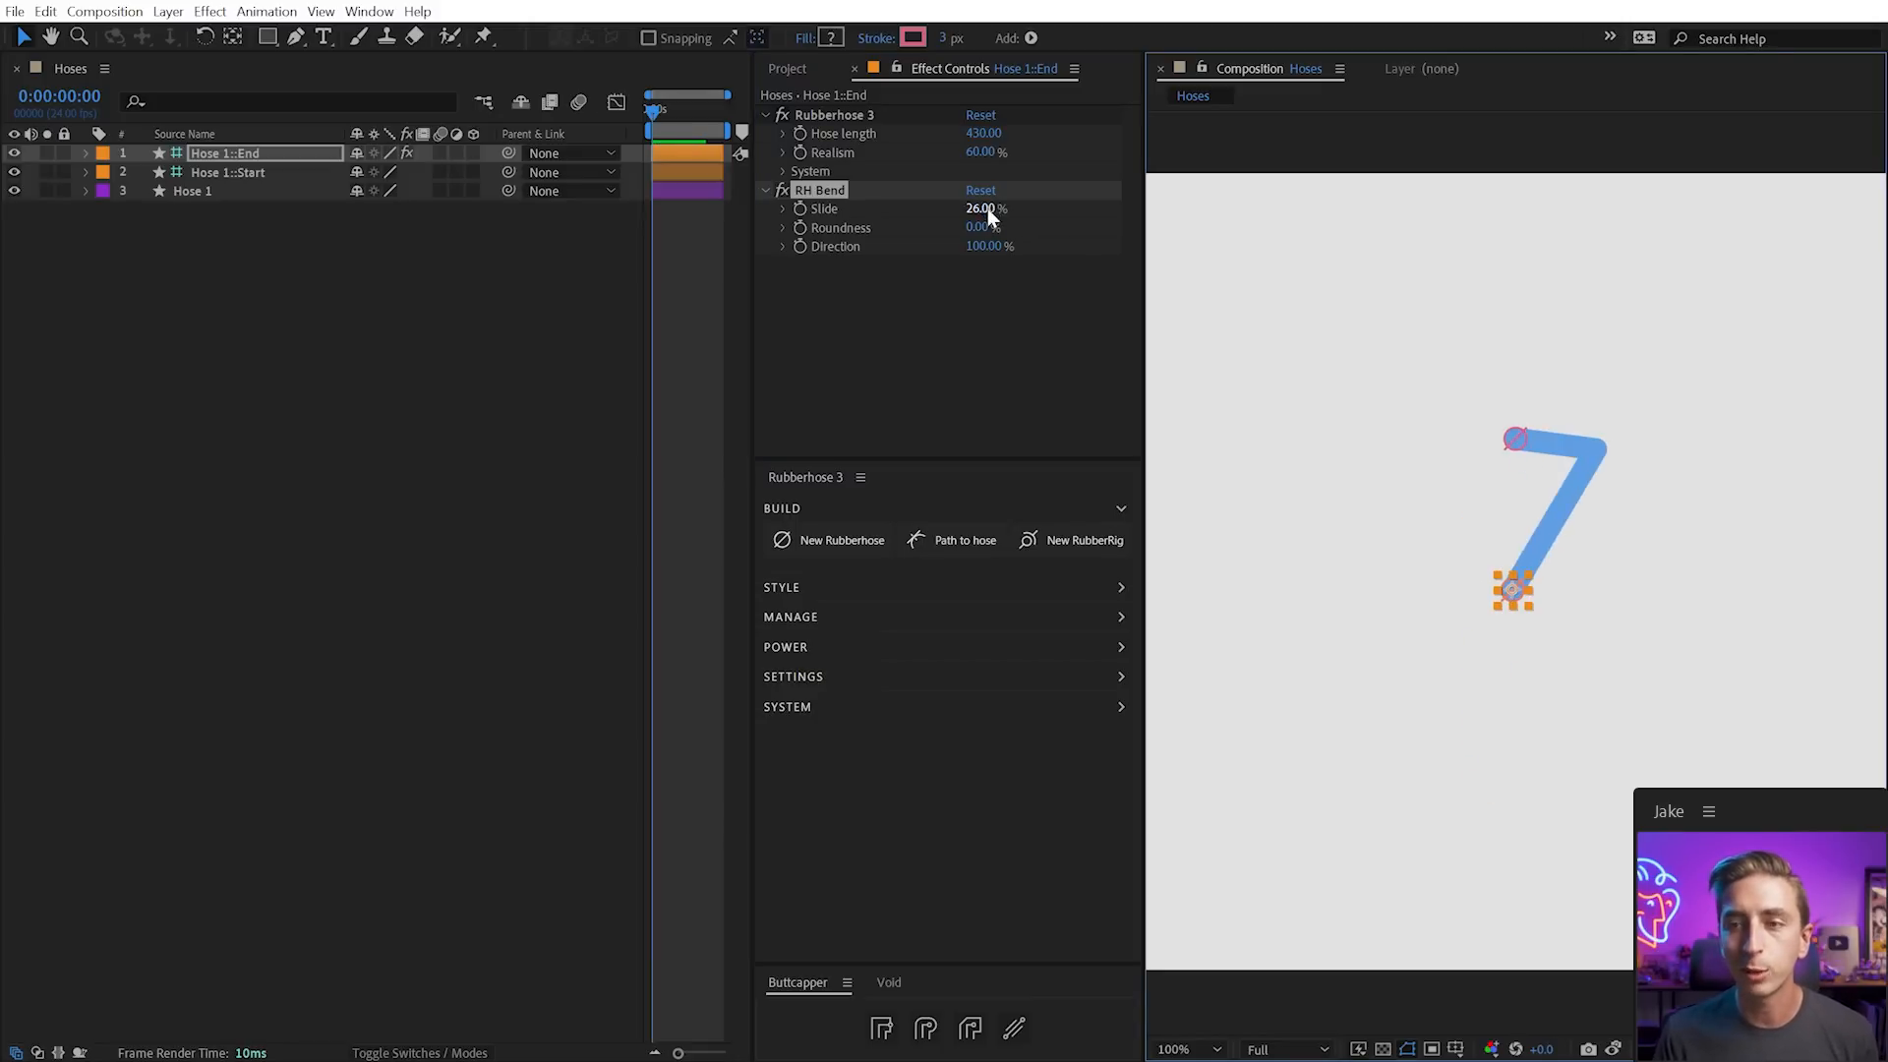
{"action": "key", "text": "ctrl+z"}
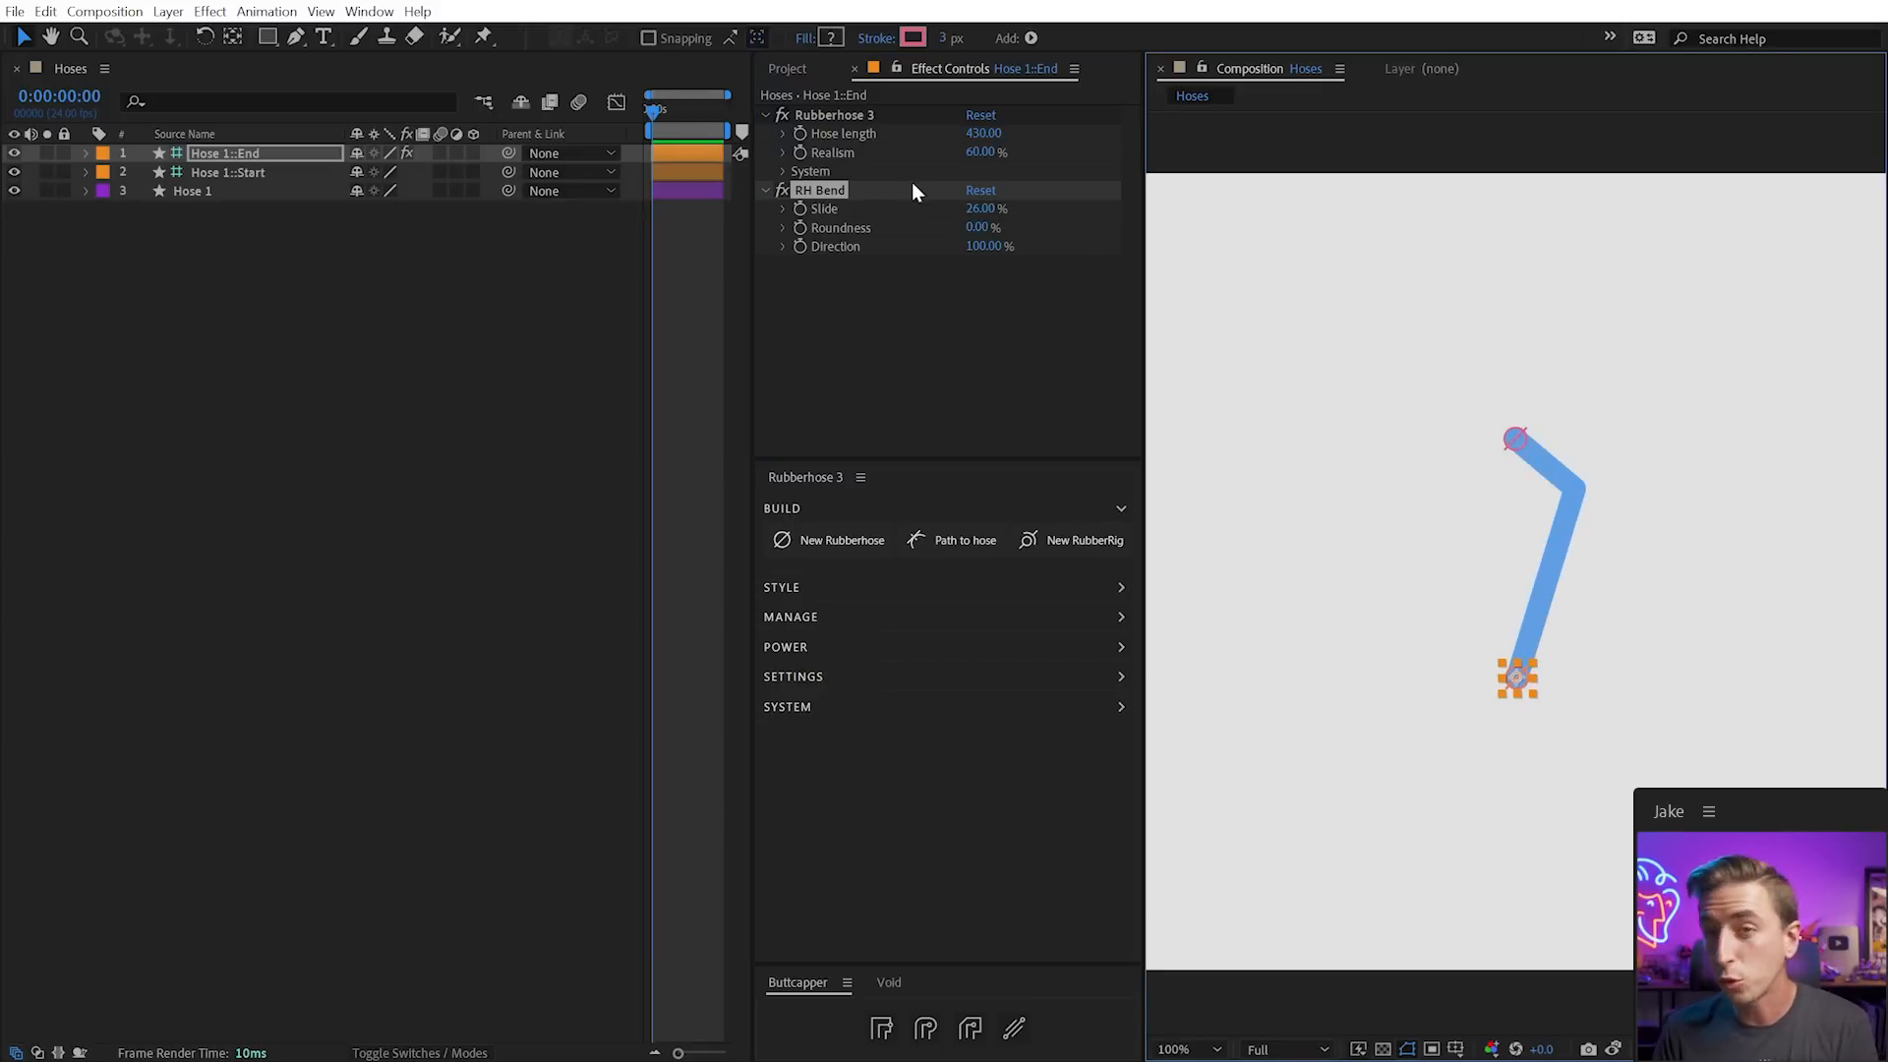
{"action": "left_click", "coordinate": [819, 195]}
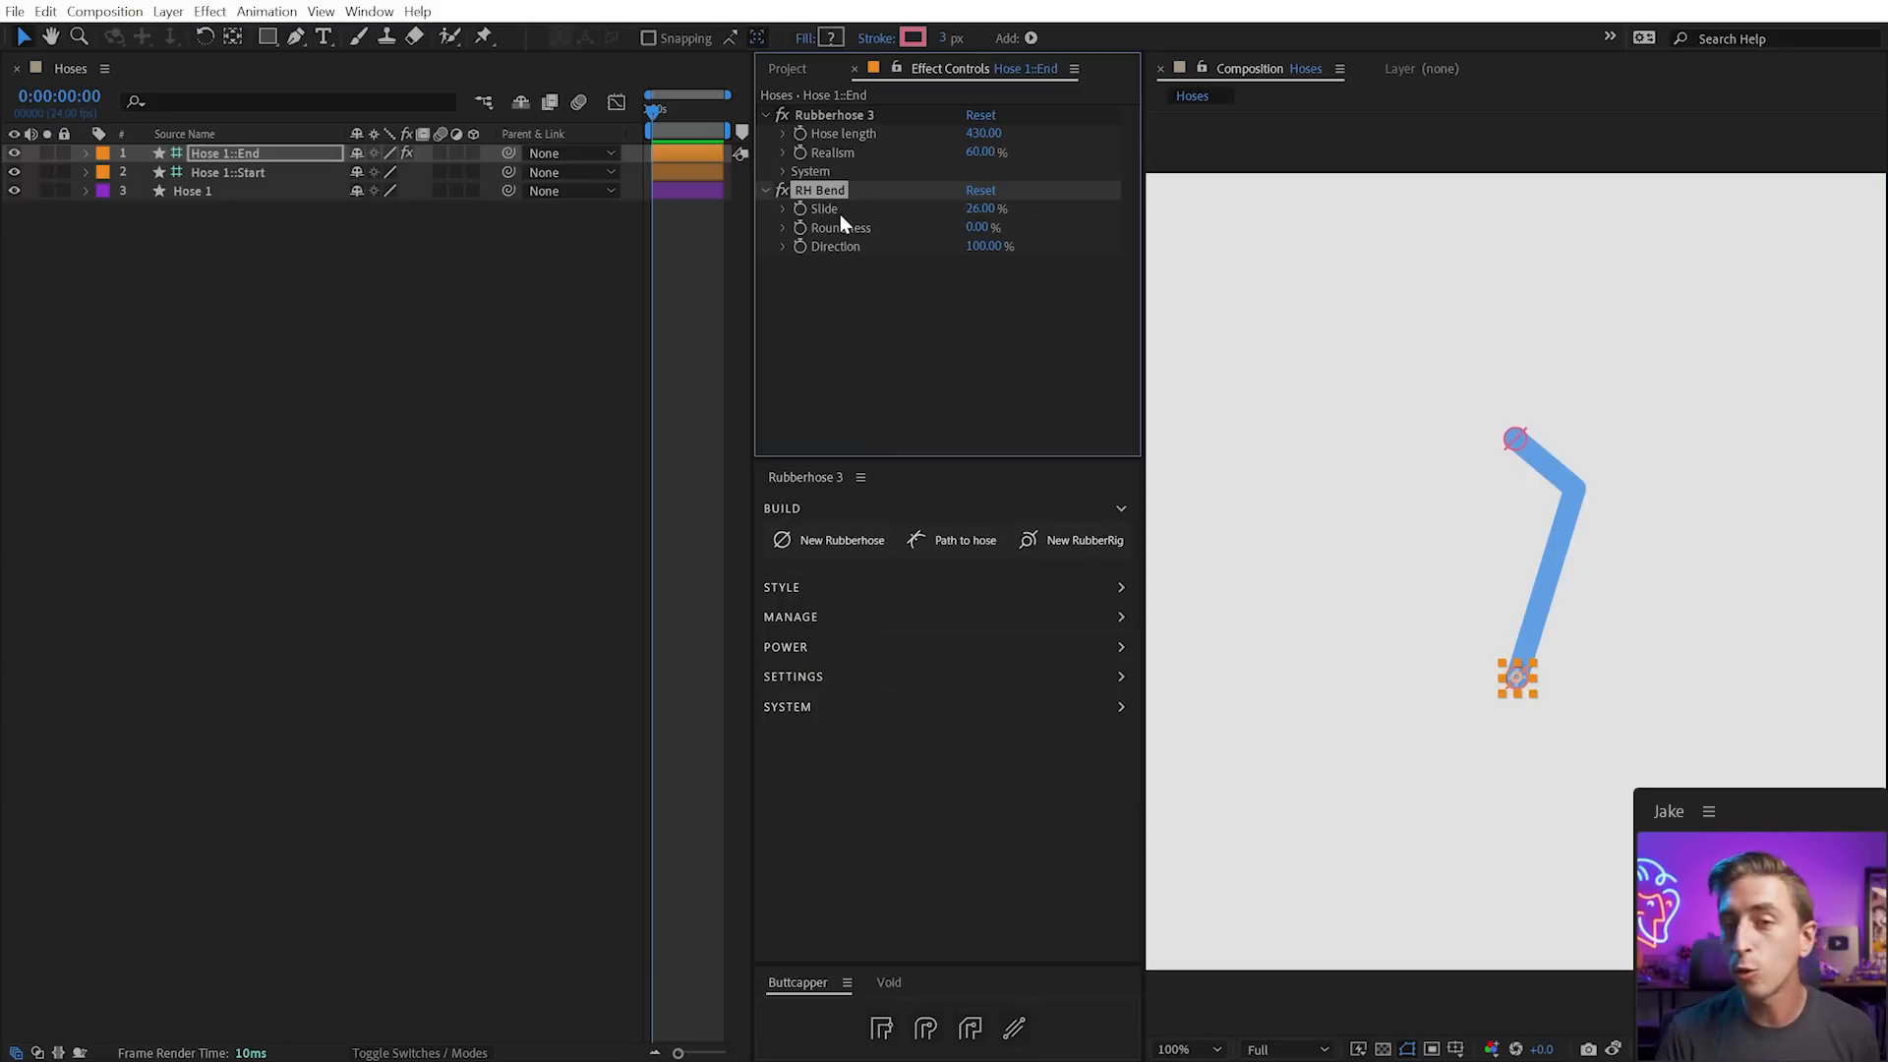
{"action": "key", "text": "ctrl+d"}
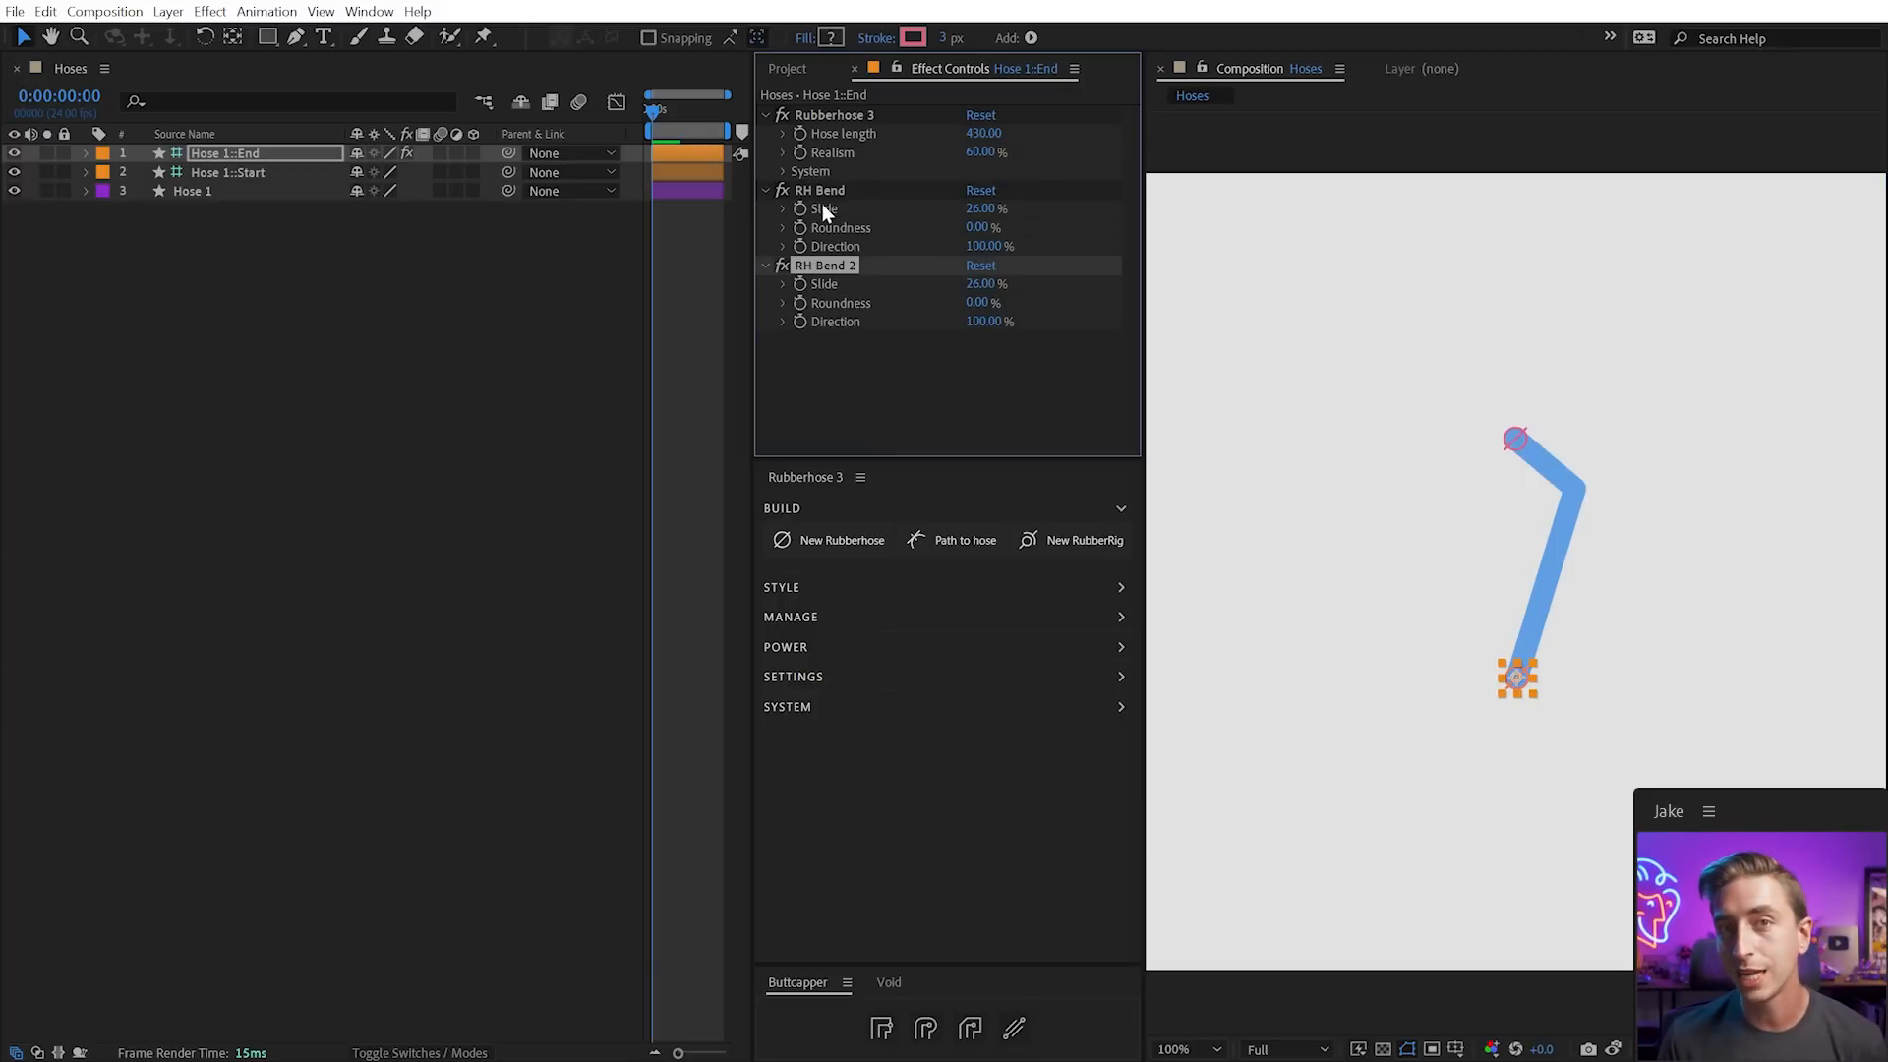
Set the second bend's Slide to 75% and the first bend's Slide to 25%
{"action": "left_click_drag", "start_coordinate": [982, 291], "coordinate": [1026, 299]}
{"action": "left_click_drag", "start_coordinate": [1515, 675], "coordinate": [1505, 597]}
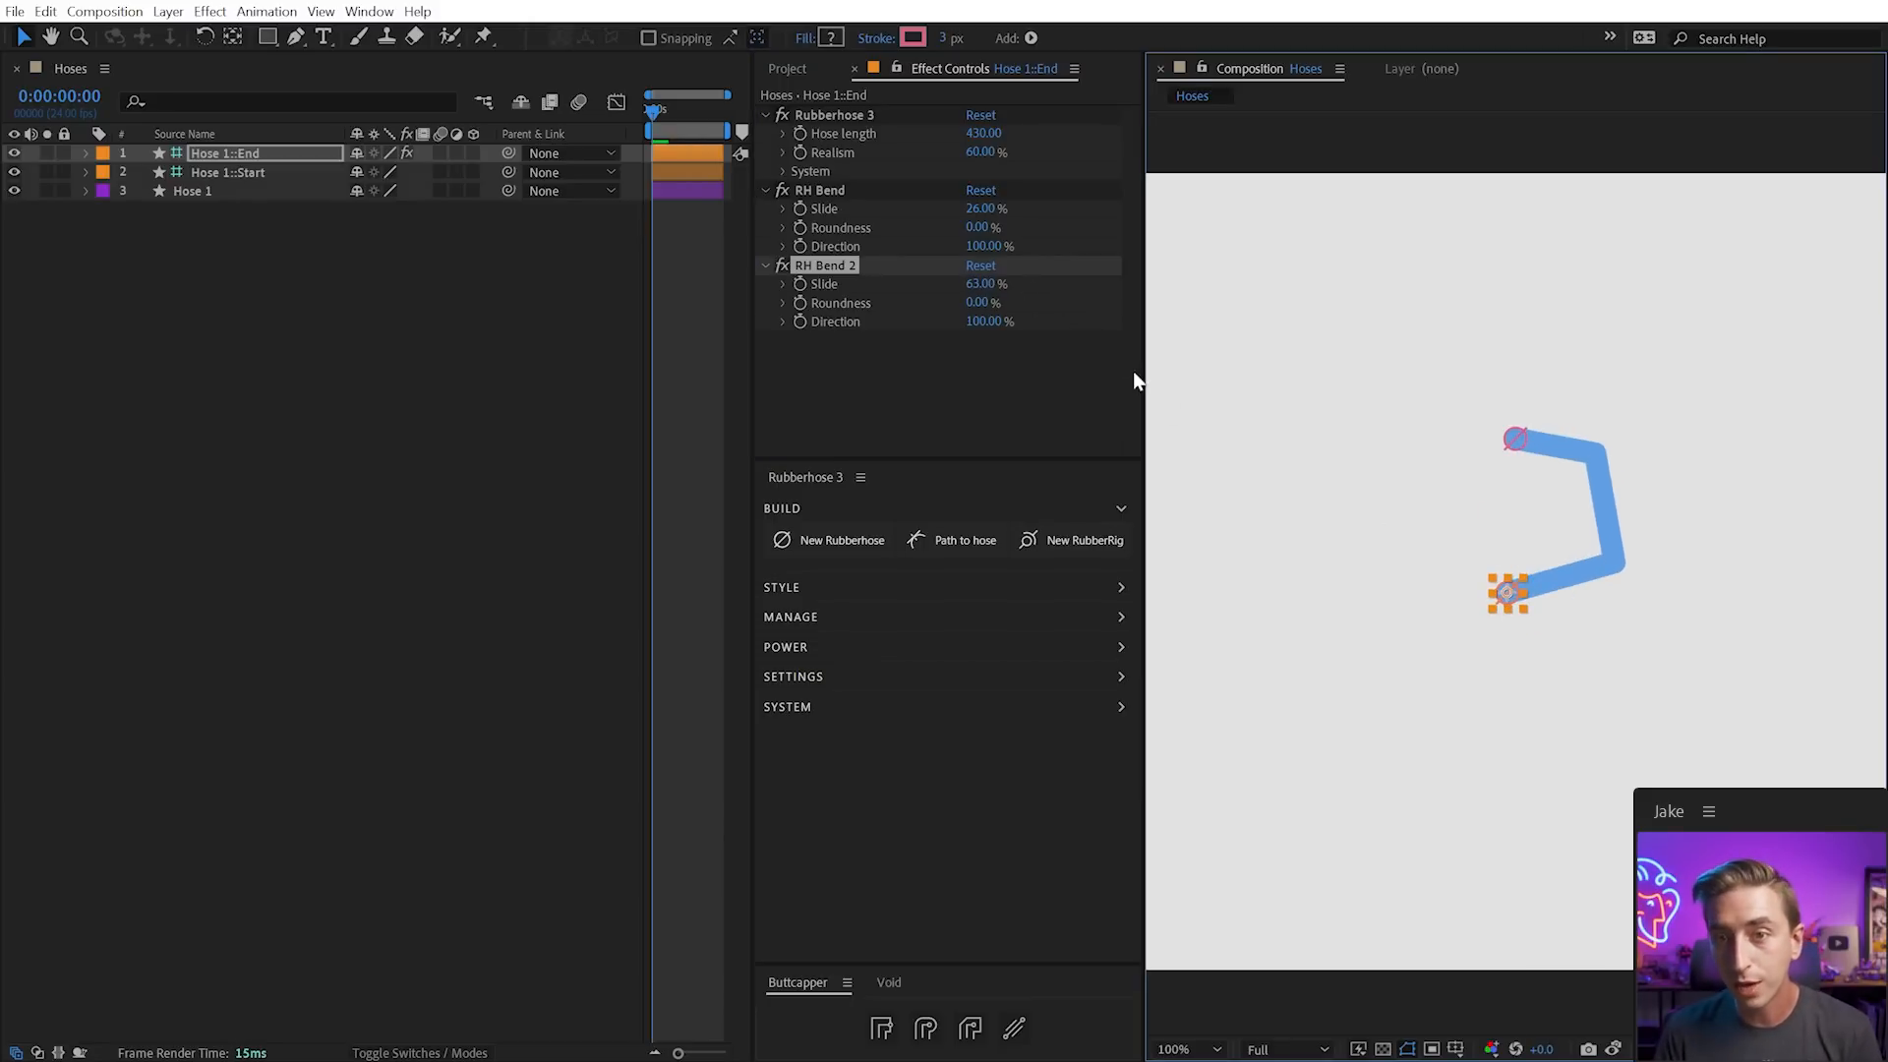
{"action": "key", "text": "ctrl+z"}
{"action": "left_click", "coordinate": [980, 285]}
{"action": "type", "text": "75"}
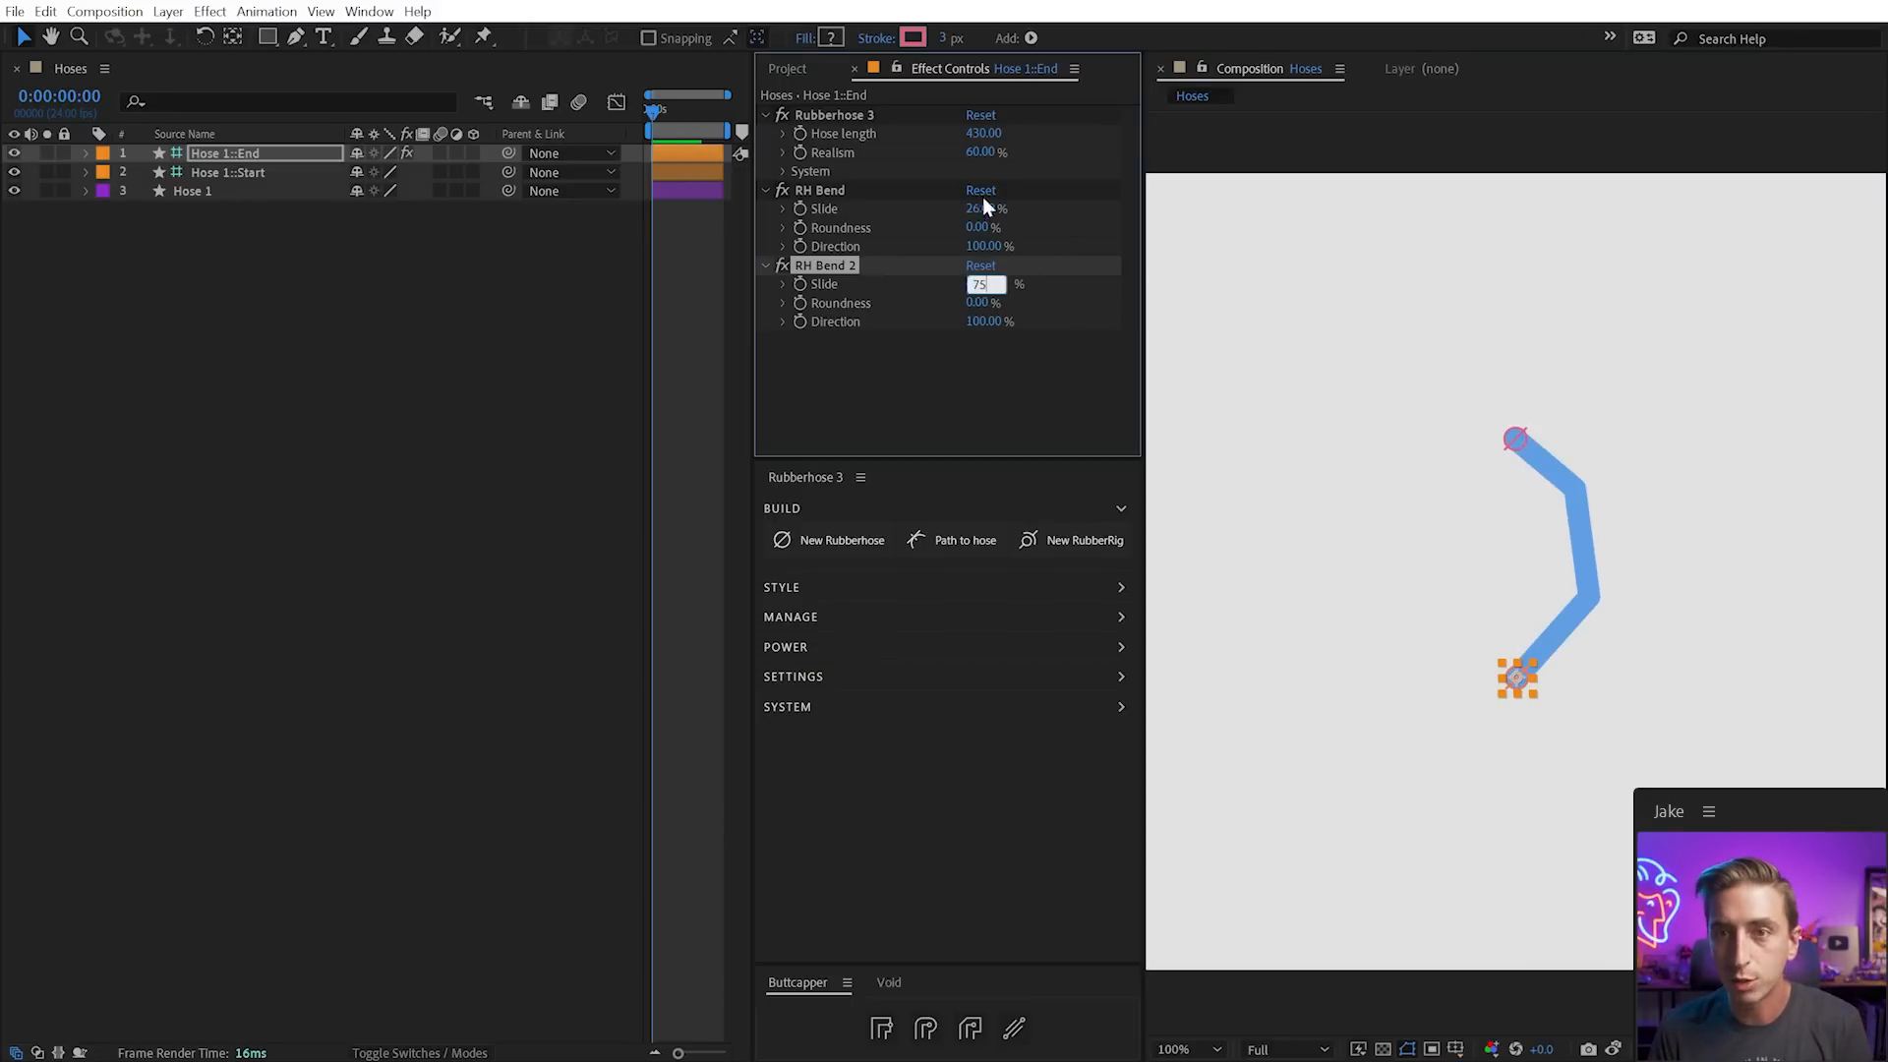
{"action": "left_click", "coordinate": [982, 208]}
{"action": "type", "text": "25"}
{"action": "key", "text": "Return"}
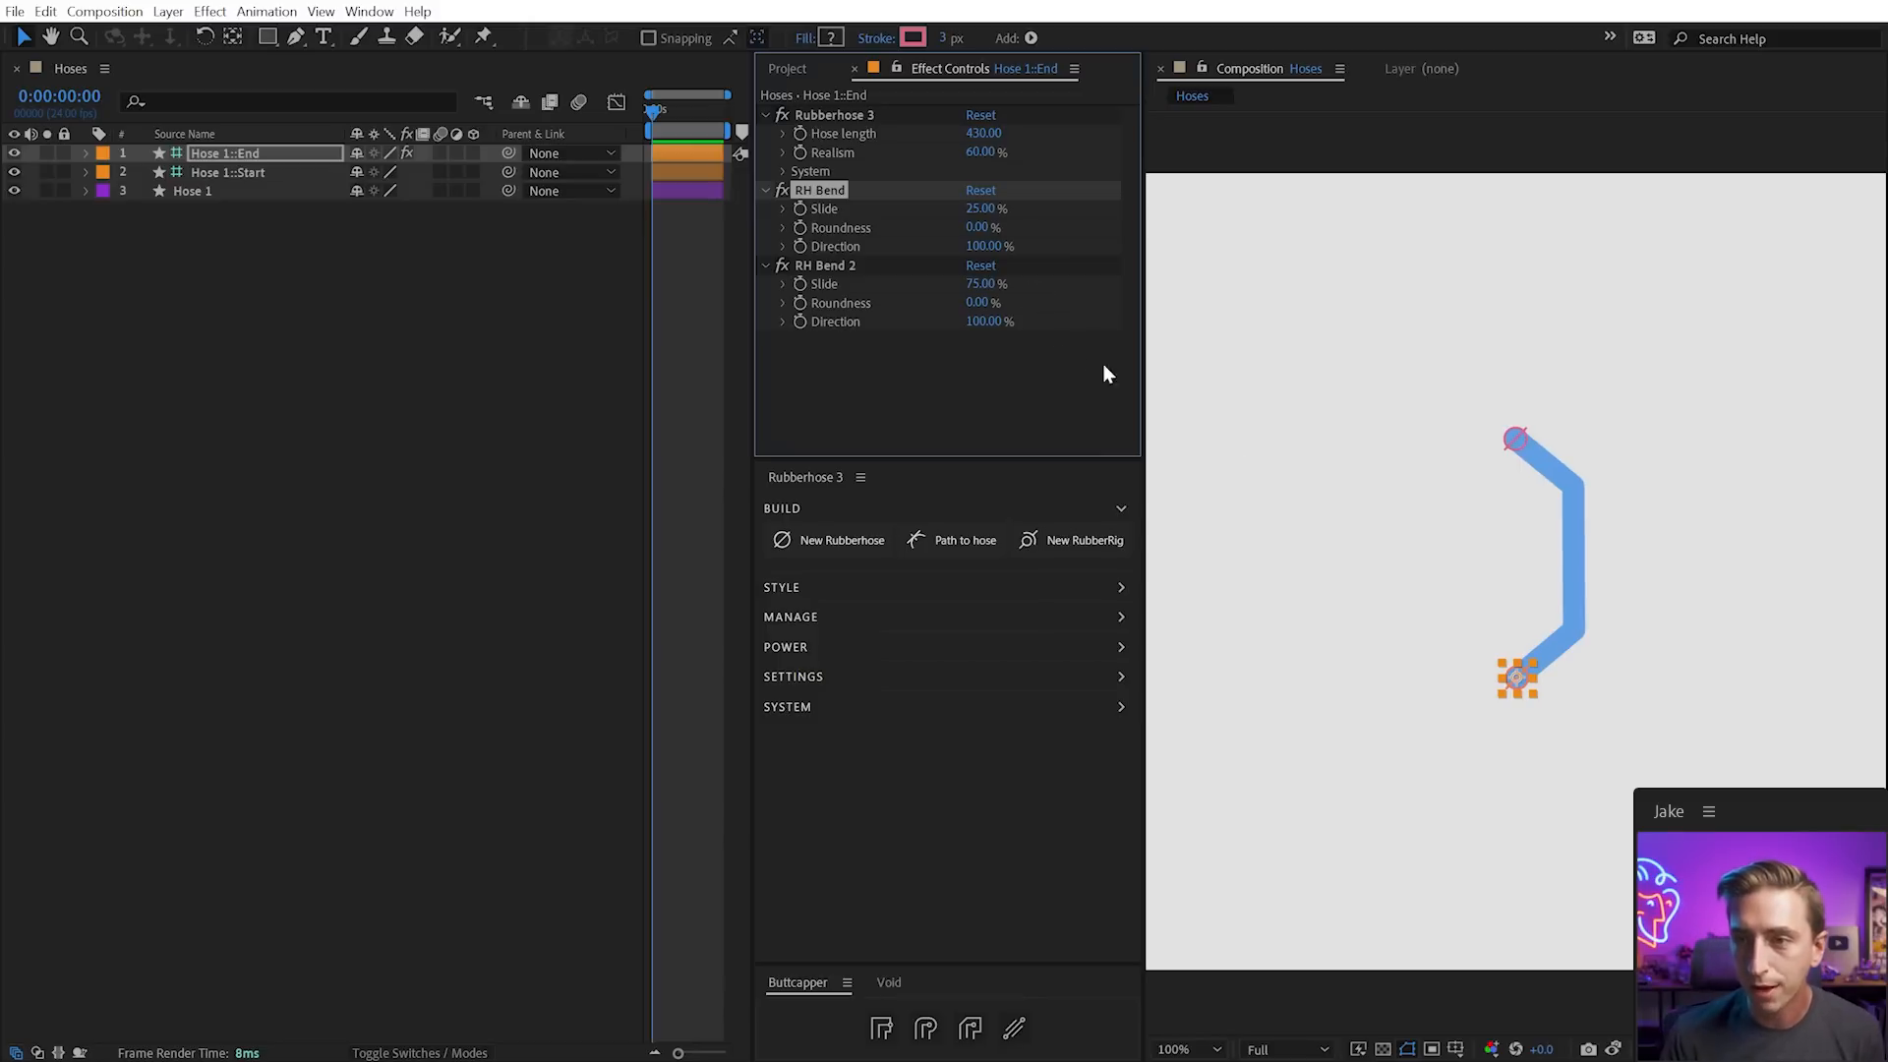
Set the lower bend's Direction to -33% and the upper RH Bend's Direction to 19%
{"action": "mouse_move", "coordinate": [1517, 679]}
{"action": "left_mouse_down"}
{"action": "mouse_move", "coordinate": [1499, 541]}
{"action": "mouse_move", "coordinate": [1517, 678]}
{"action": "left_mouse_up"}
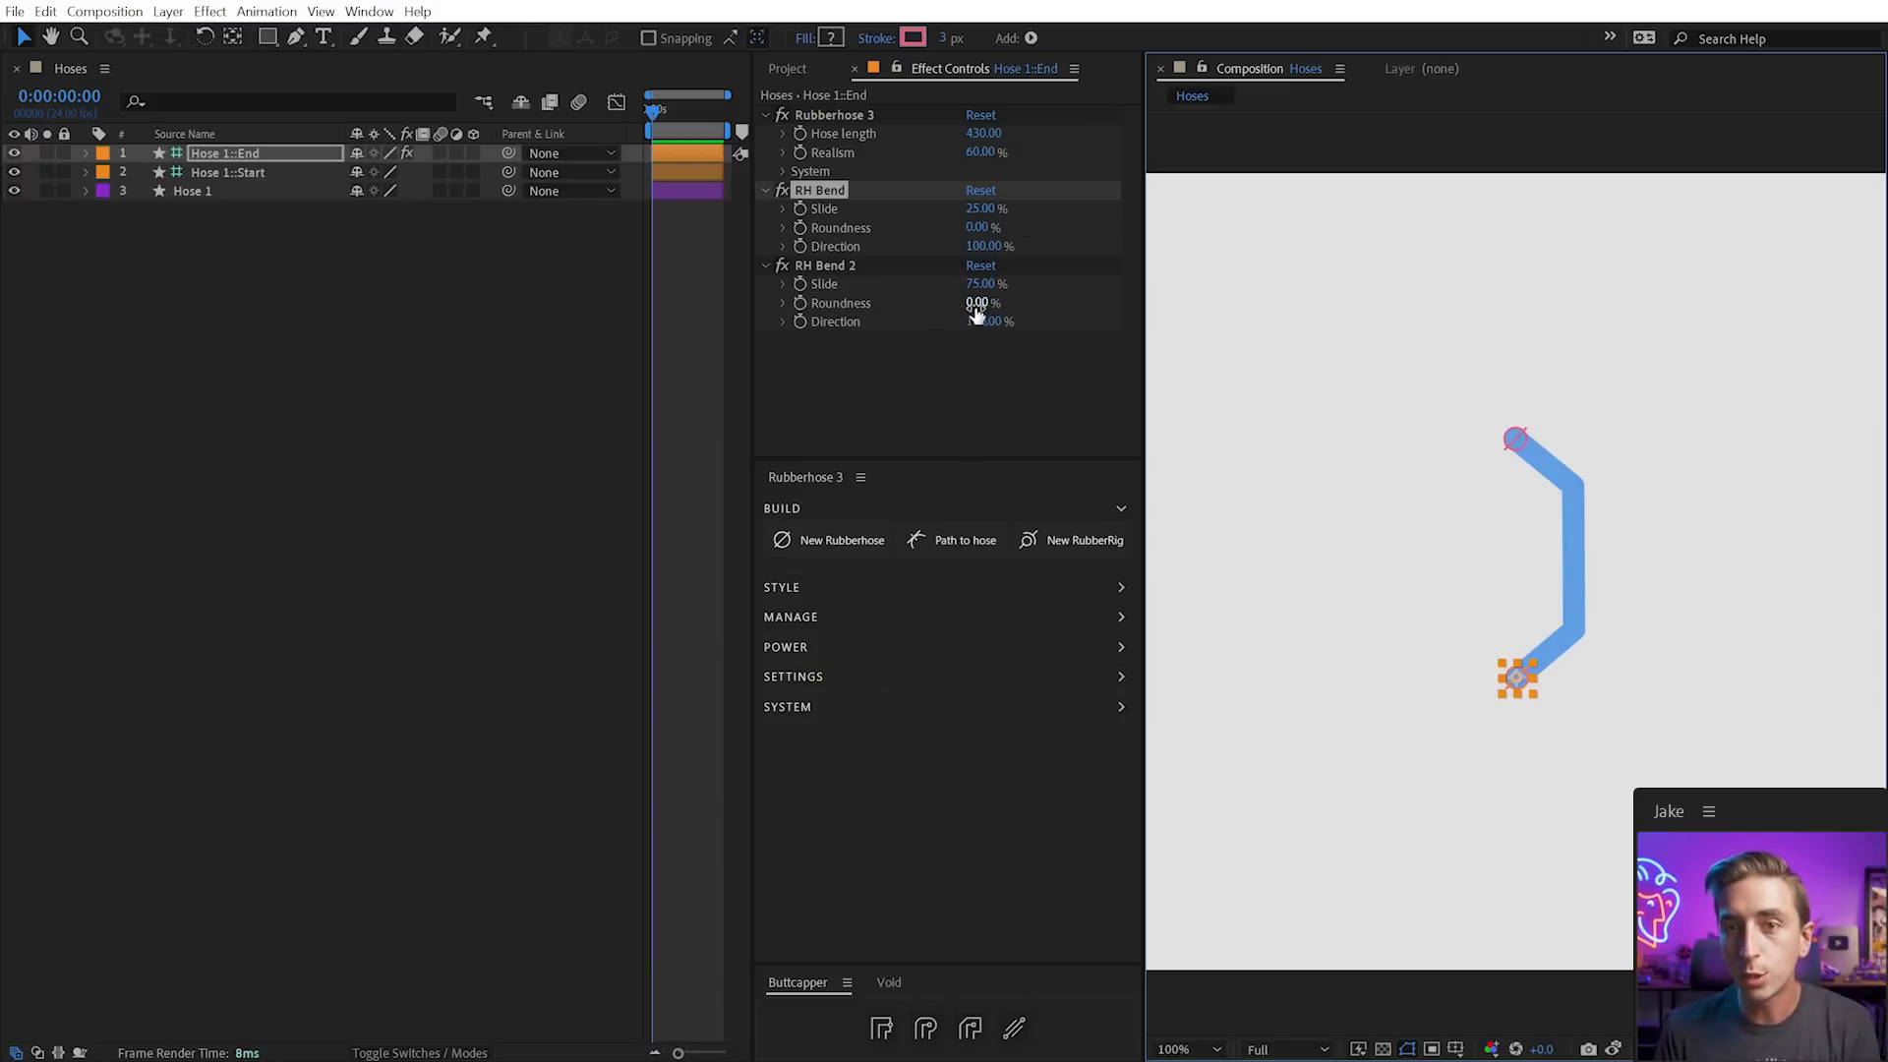
{"action": "left_click_drag", "start_coordinate": [993, 324], "coordinate": [703, 324]}
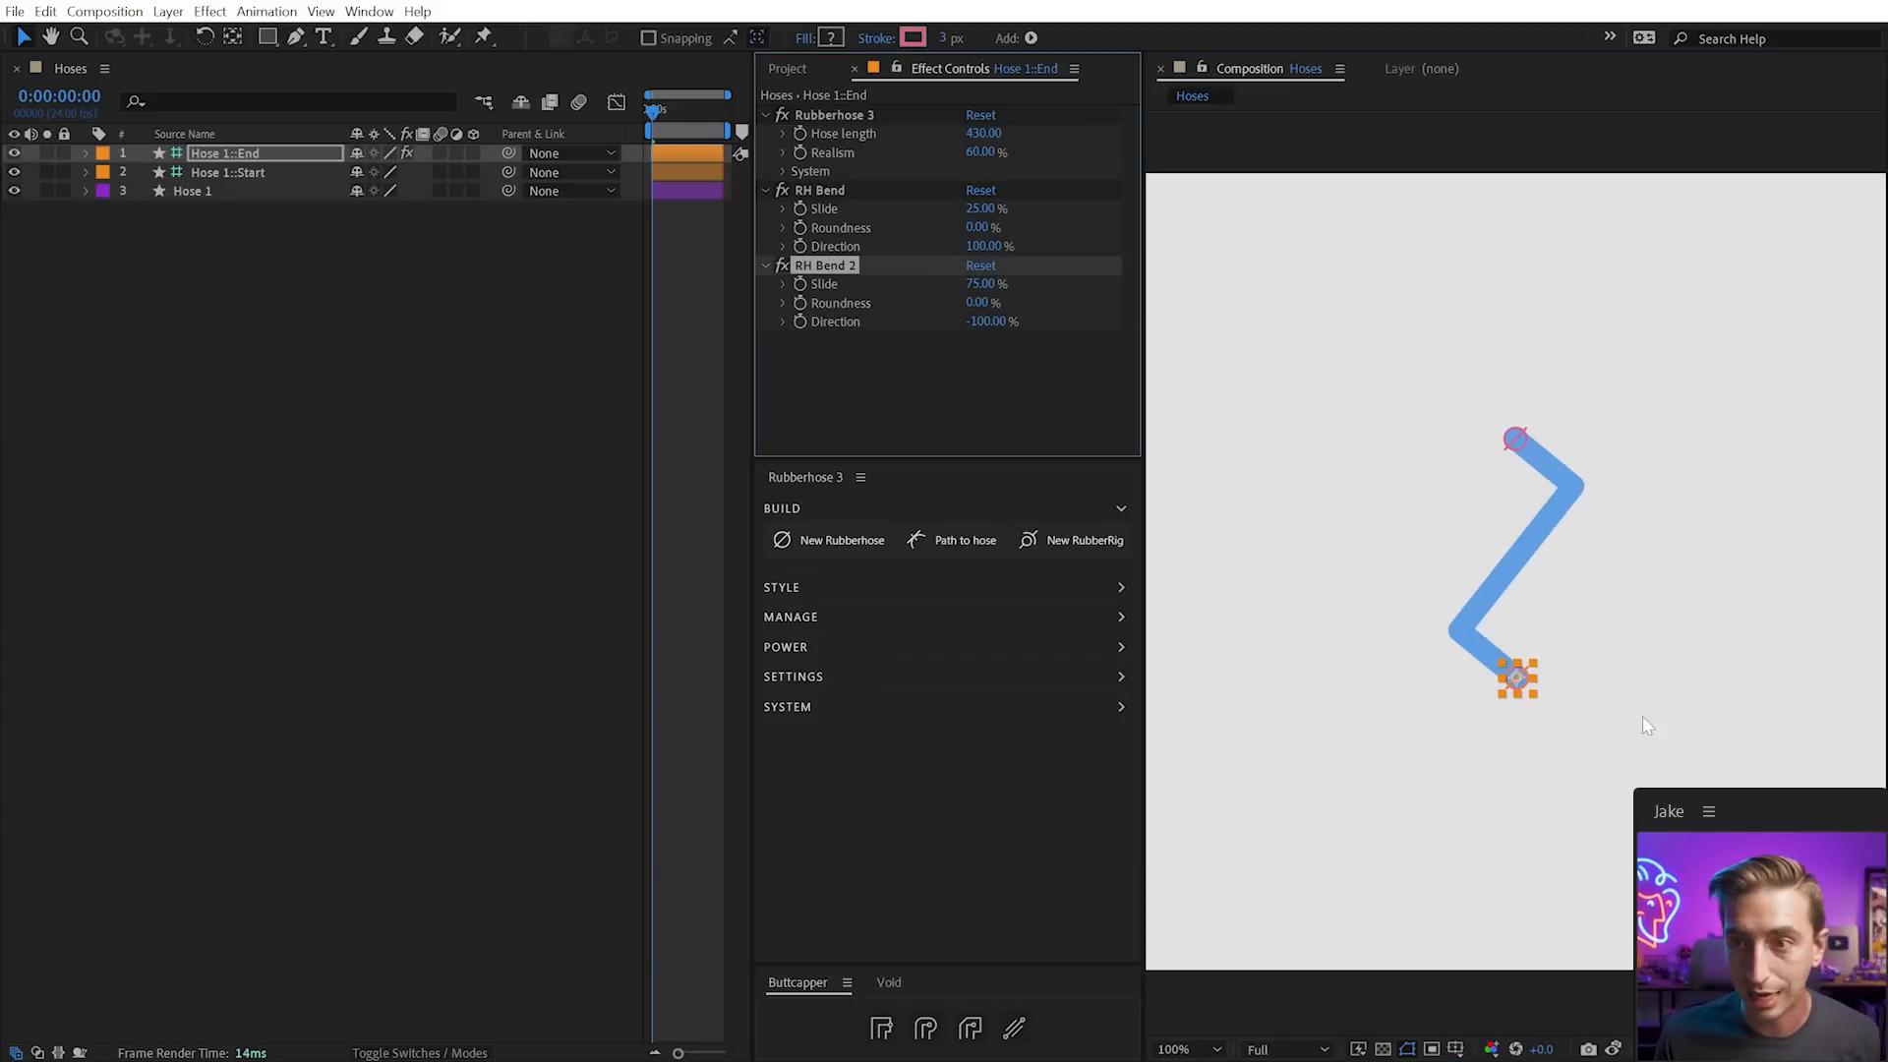
{"action": "mouse_move", "coordinate": [1532, 694]}
{"action": "left_mouse_down"}
{"action": "mouse_move", "coordinate": [1549, 607]}
{"action": "mouse_move", "coordinate": [1537, 730]}
{"action": "mouse_move", "coordinate": [1537, 641]}
{"action": "mouse_move", "coordinate": [1533, 678]}
{"action": "left_mouse_up"}
{"action": "left_click_drag", "start_coordinate": [986, 322], "coordinate": [1067, 327]}
{"action": "left_click_drag", "start_coordinate": [986, 247], "coordinate": [889, 244]}
{"action": "left_click", "coordinate": [1530, 681]}
{"action": "left_click_drag", "start_coordinate": [1531, 680], "coordinate": [1460, 580]}
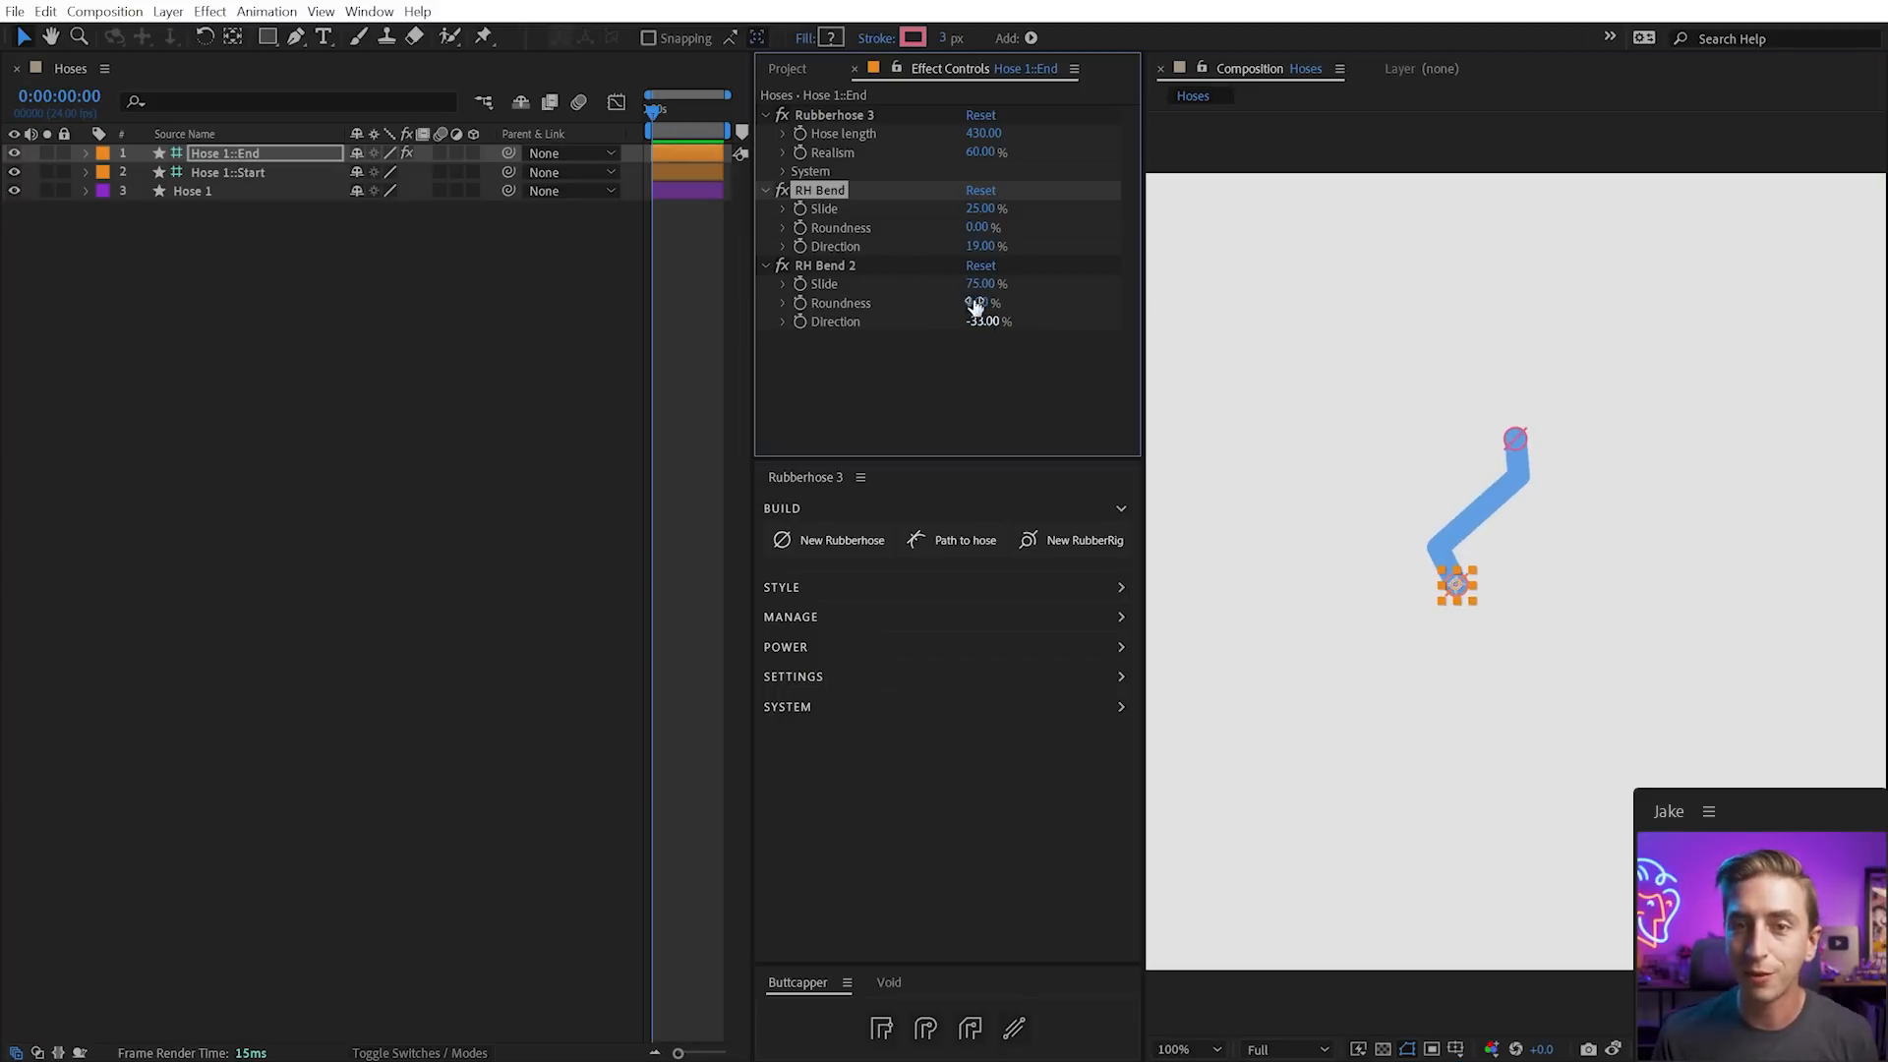
Fully round the lower bend and shift it slightly up the hose
{"action": "left_click_drag", "start_coordinate": [978, 303], "coordinate": [1124, 299]}
{"action": "left_click_drag", "start_coordinate": [984, 287], "coordinate": [995, 332]}
{"action": "left_click", "coordinate": [1532, 662]}
{"action": "left_click_drag", "start_coordinate": [1458, 594], "coordinate": [1522, 629]}
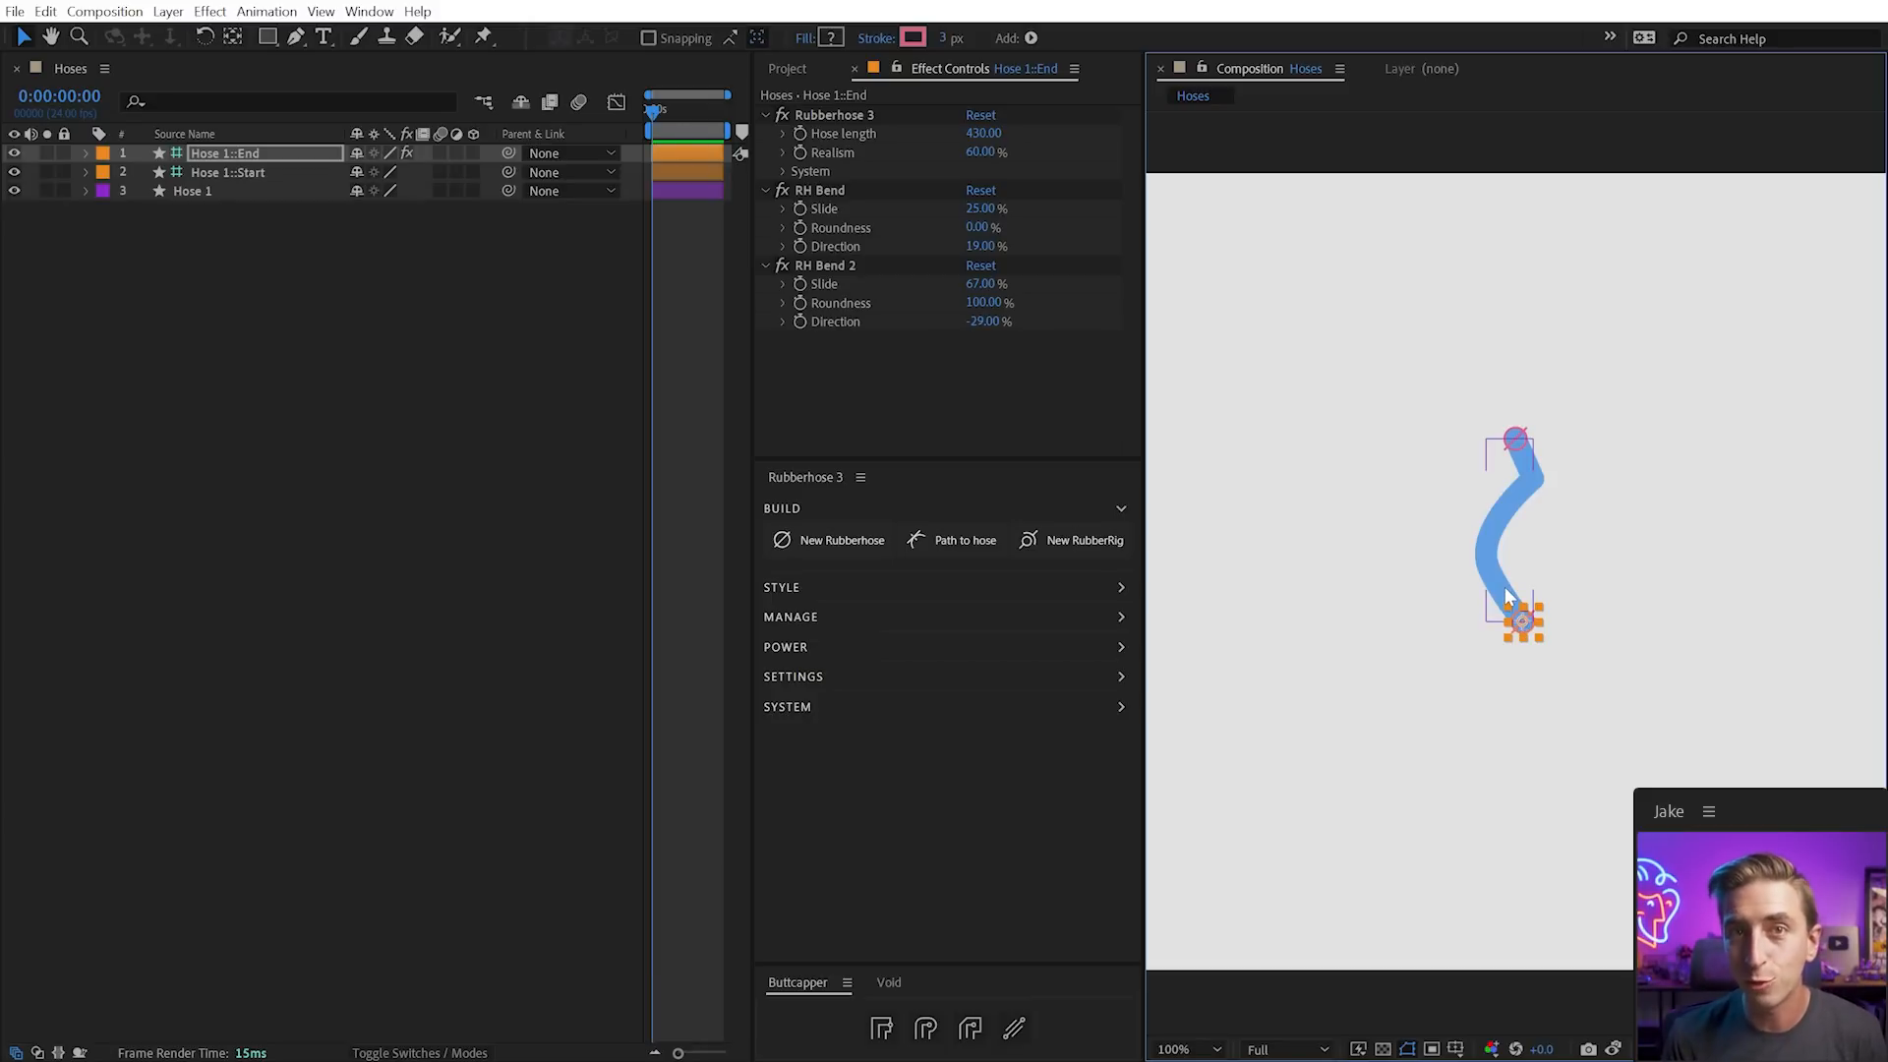
{"action": "left_click", "coordinate": [1532, 629]}
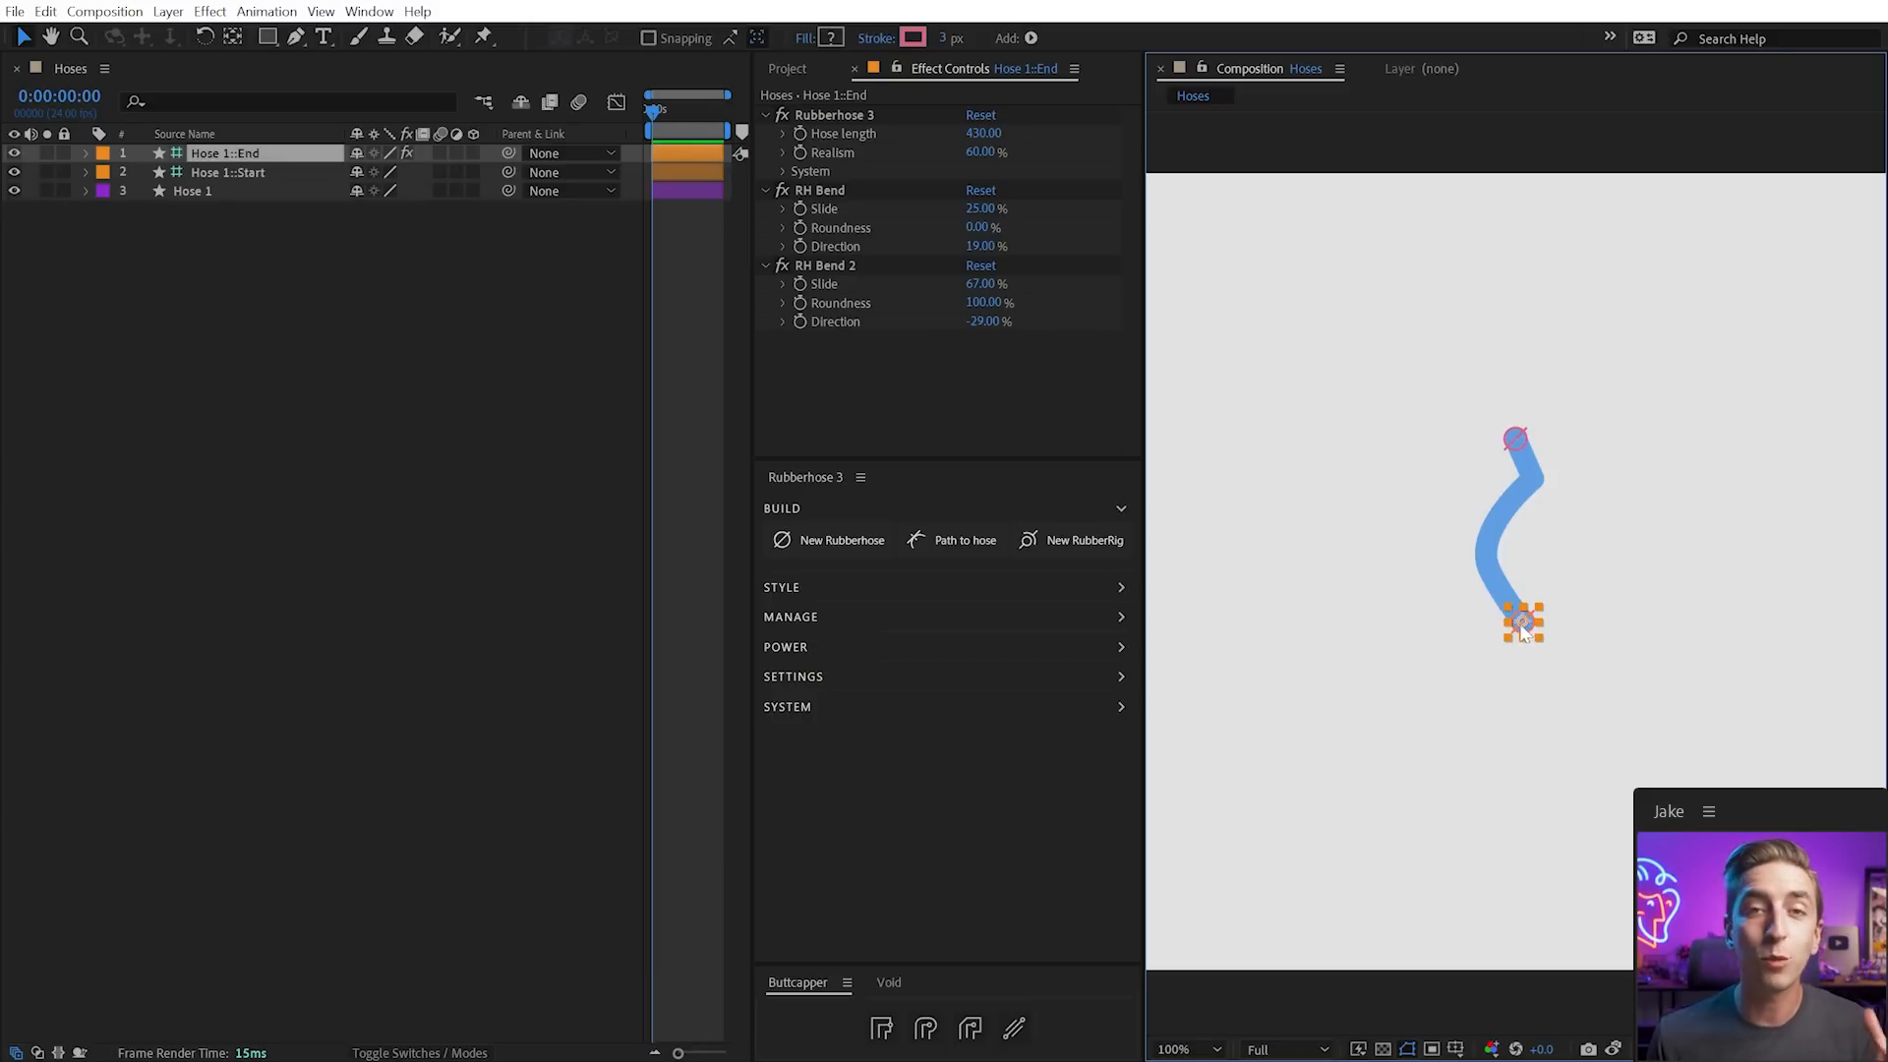
Delete RH Bend 2 and move the hose end up to check the single bend
{"action": "left_click", "coordinate": [842, 264]}
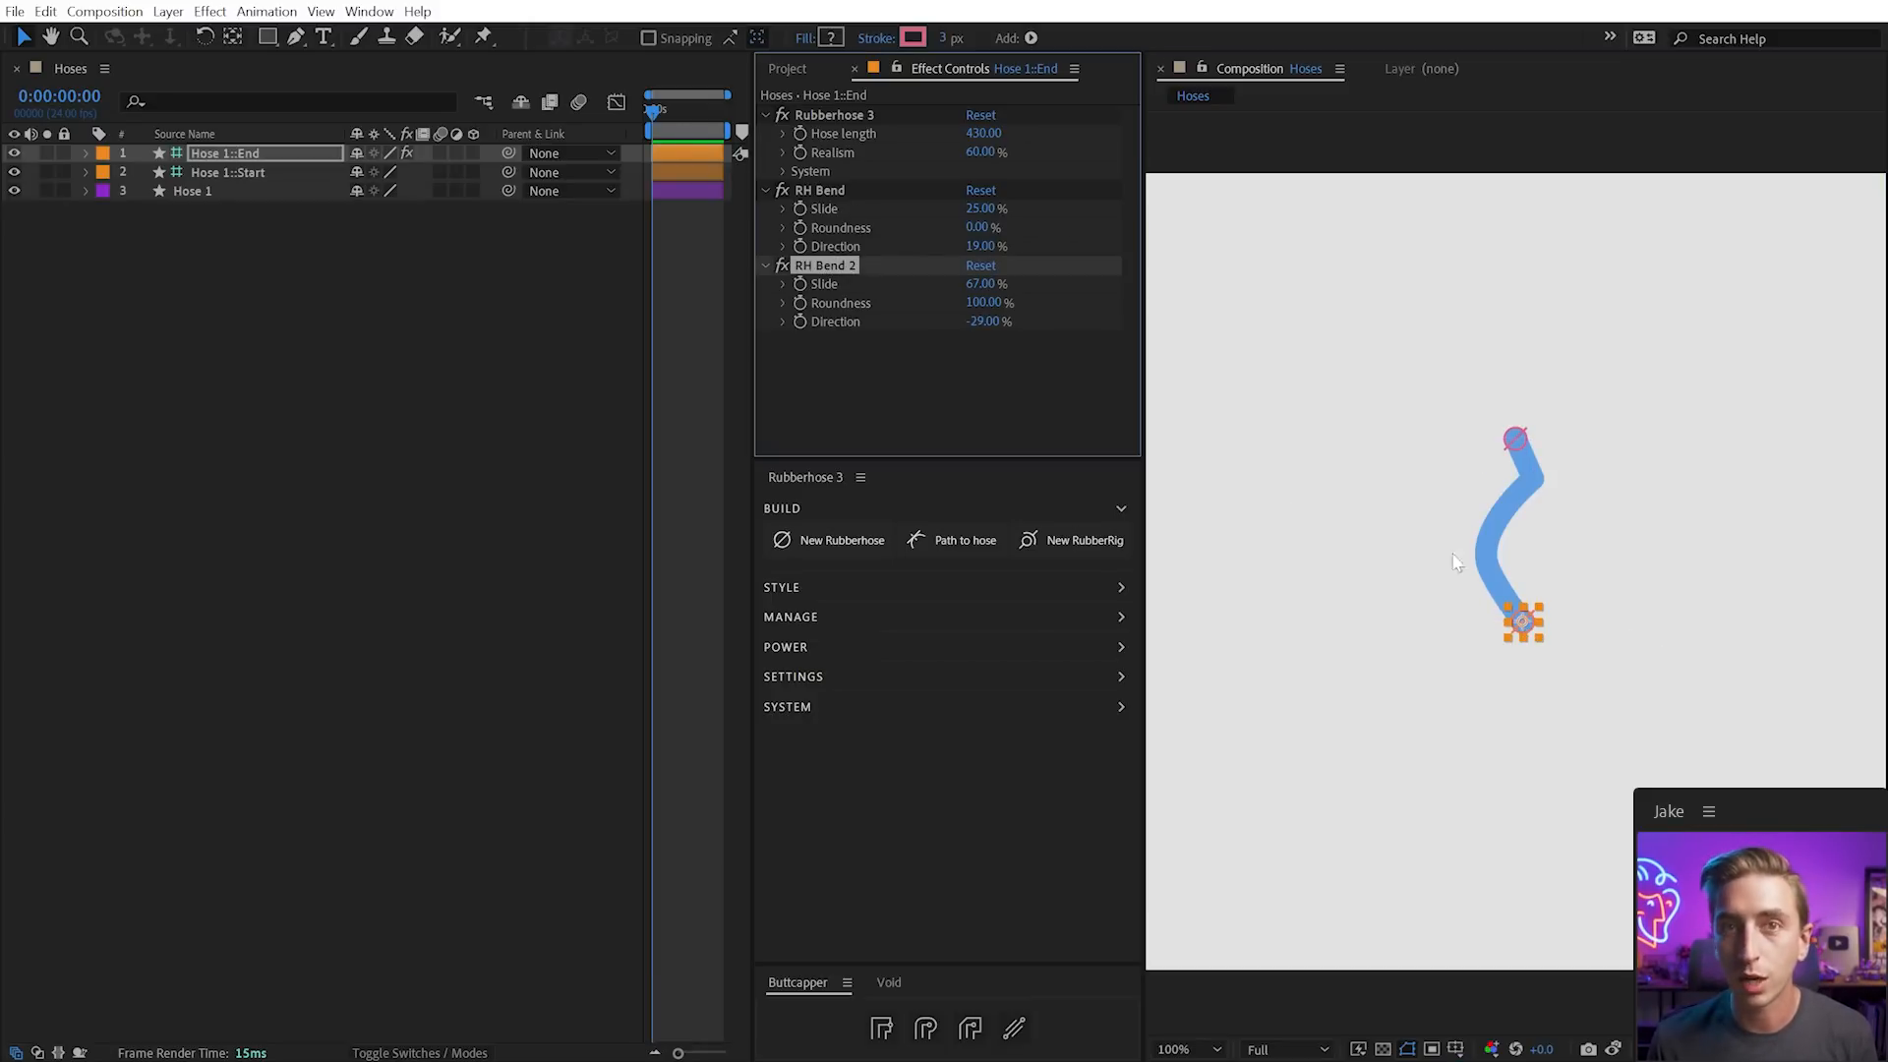
{"action": "key", "text": "Delete"}
{"action": "left_click_drag", "start_coordinate": [1541, 637], "coordinate": [1548, 576]}
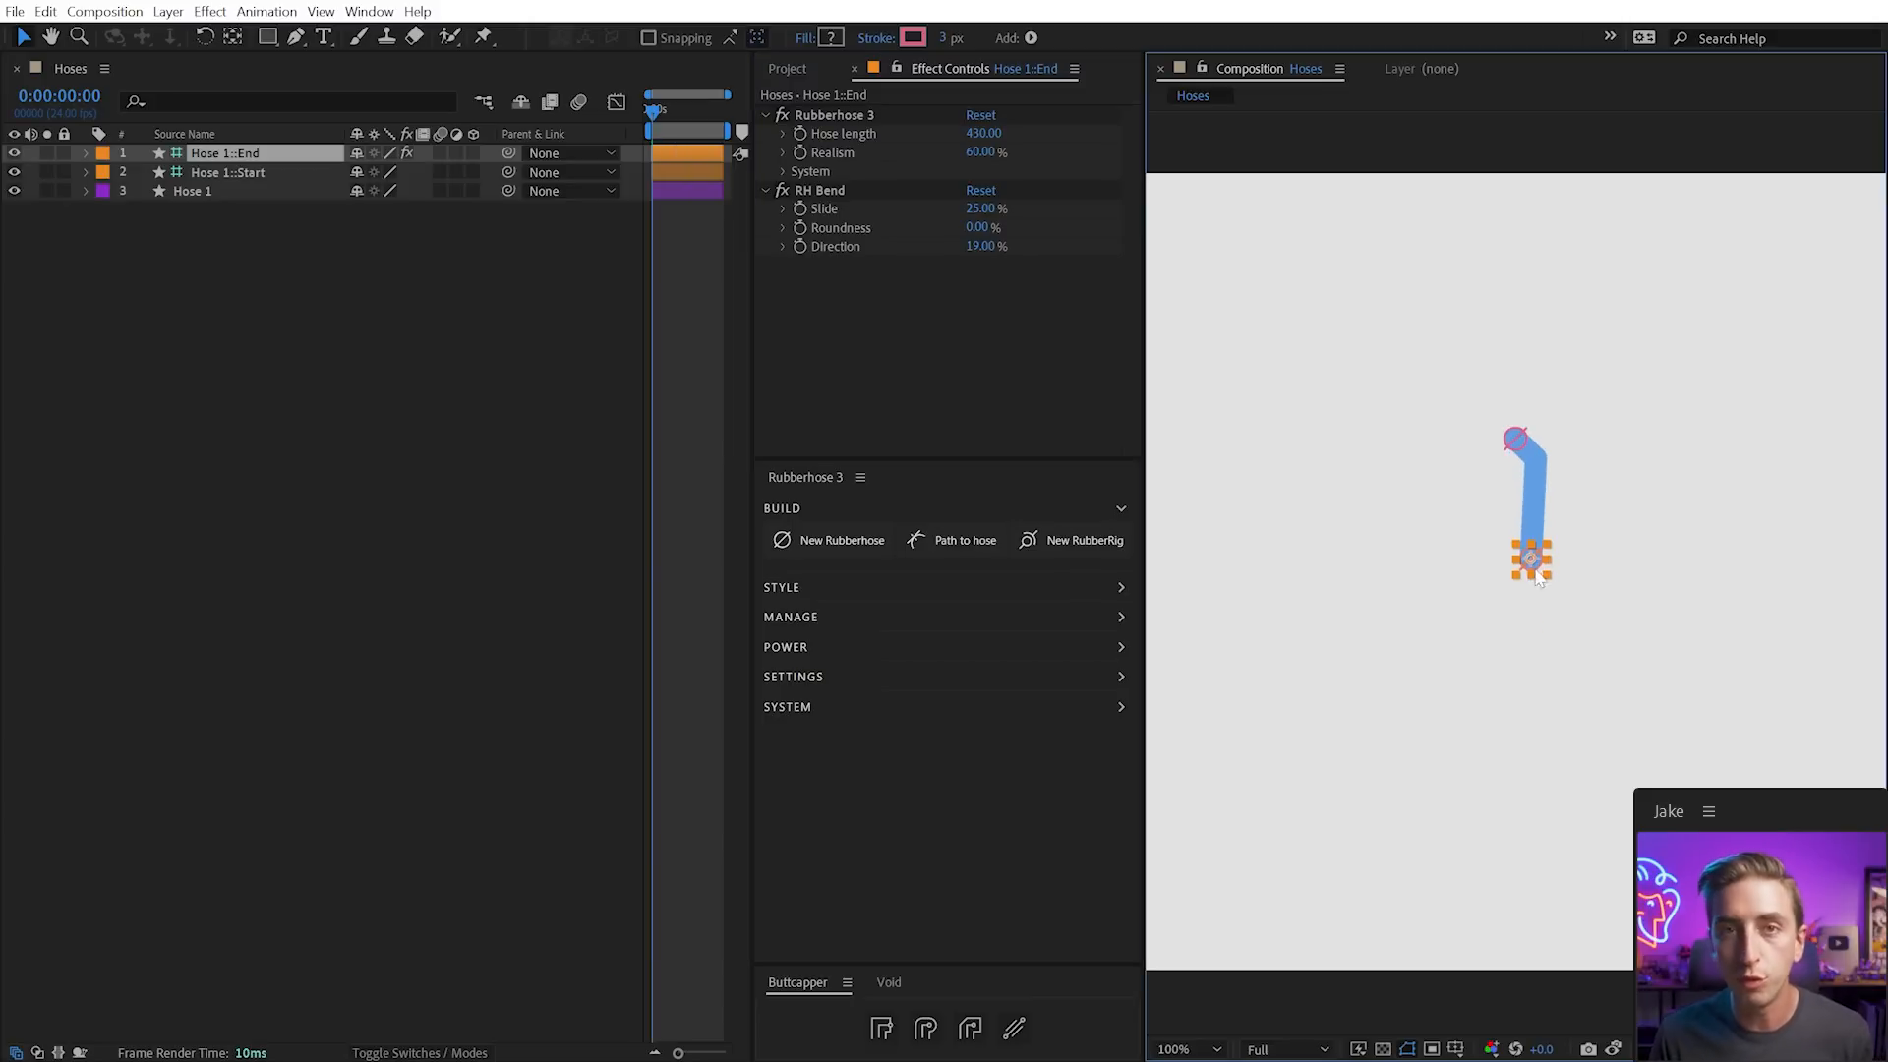
{"action": "left_click_drag", "start_coordinate": [981, 208], "coordinate": [917, 202]}
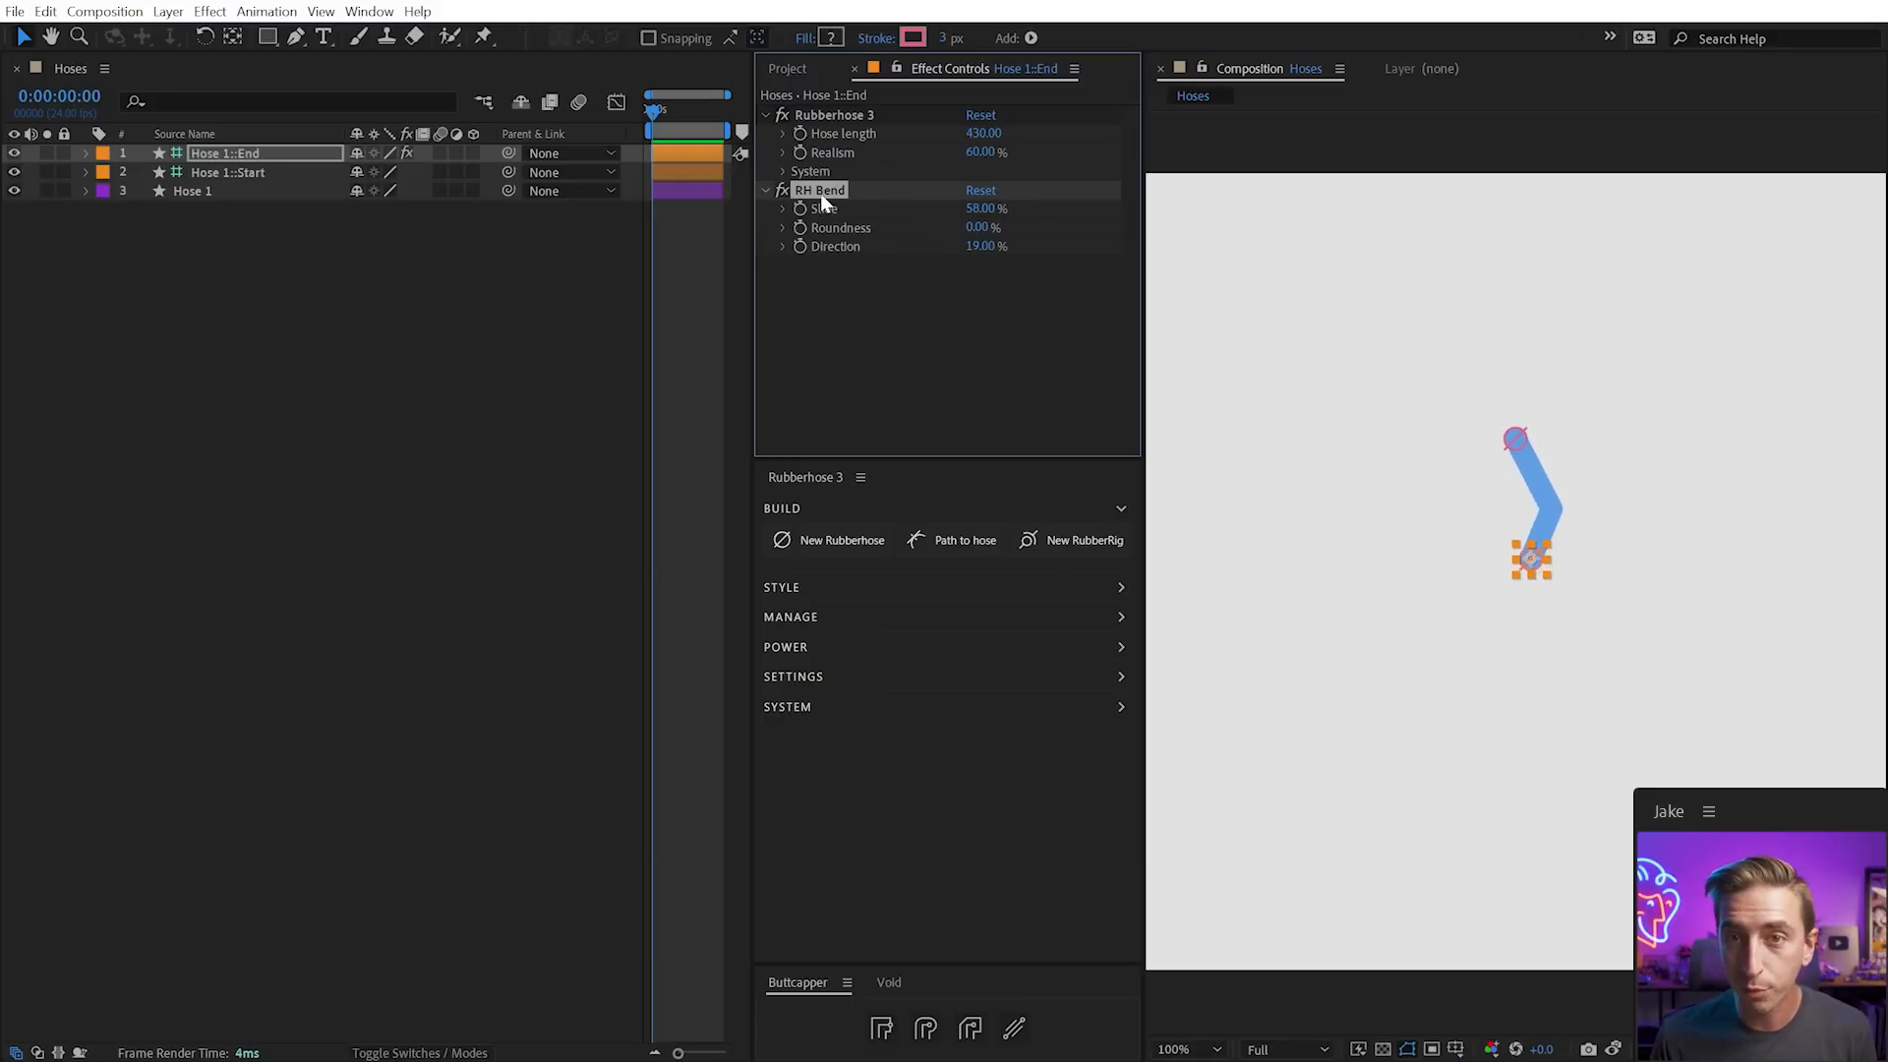
{"action": "key", "text": "Delete"}
{"action": "left_click_drag", "start_coordinate": [1531, 558], "coordinate": [1561, 627]}
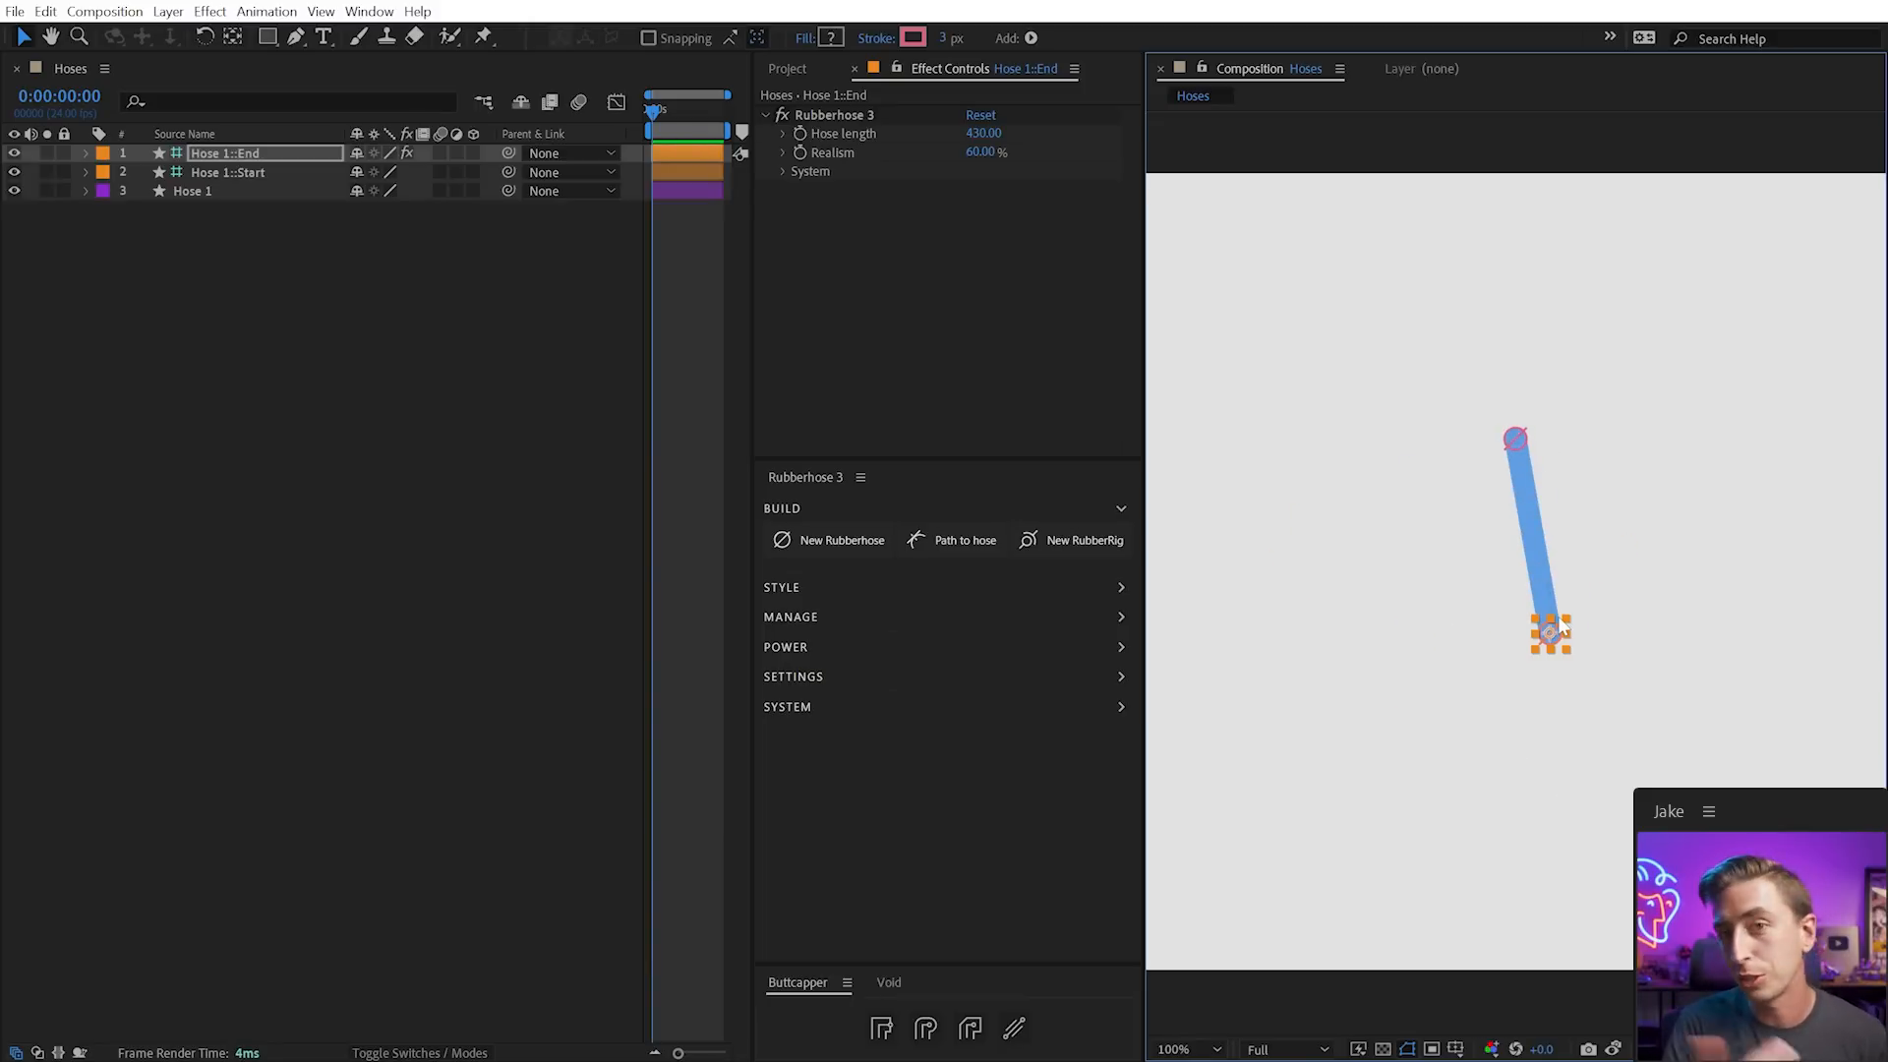
{"action": "key", "text": "ctrl+z"}
{"action": "key", "text": "ctrl+z"}
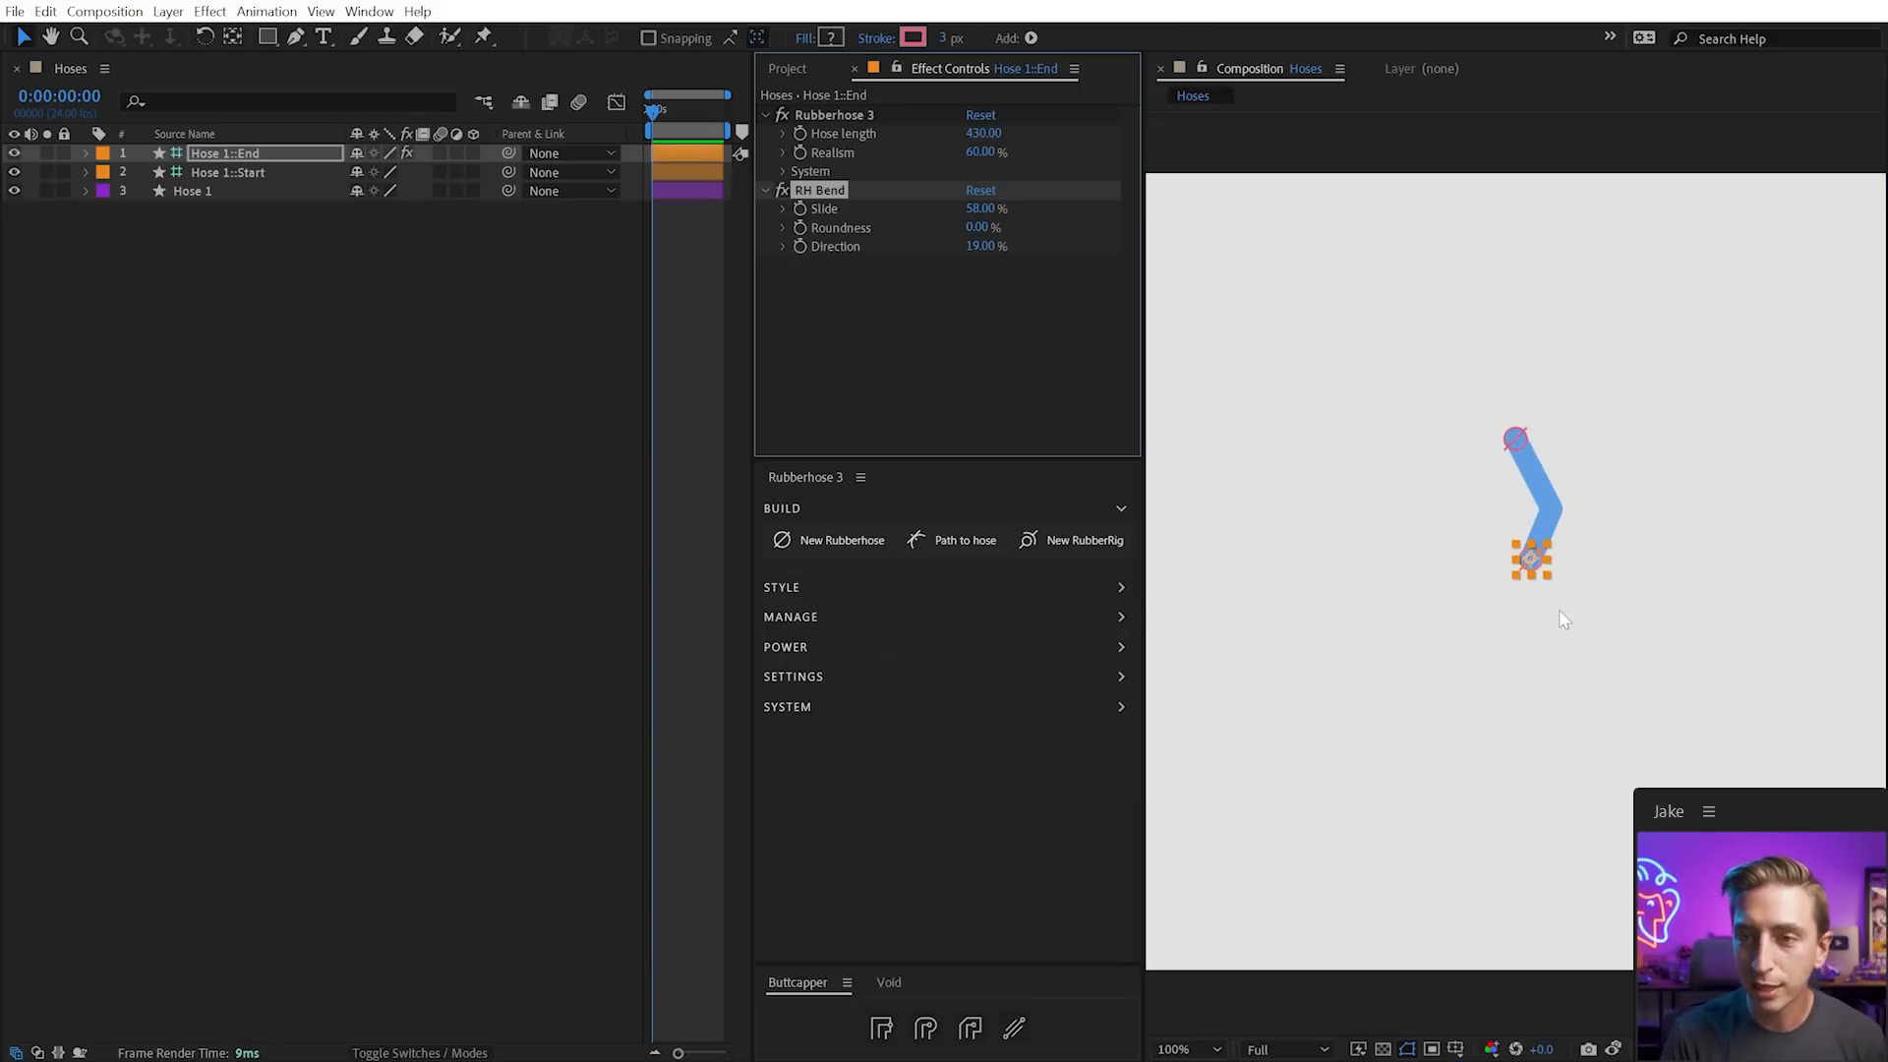
{"action": "left_click", "coordinate": [981, 192]}
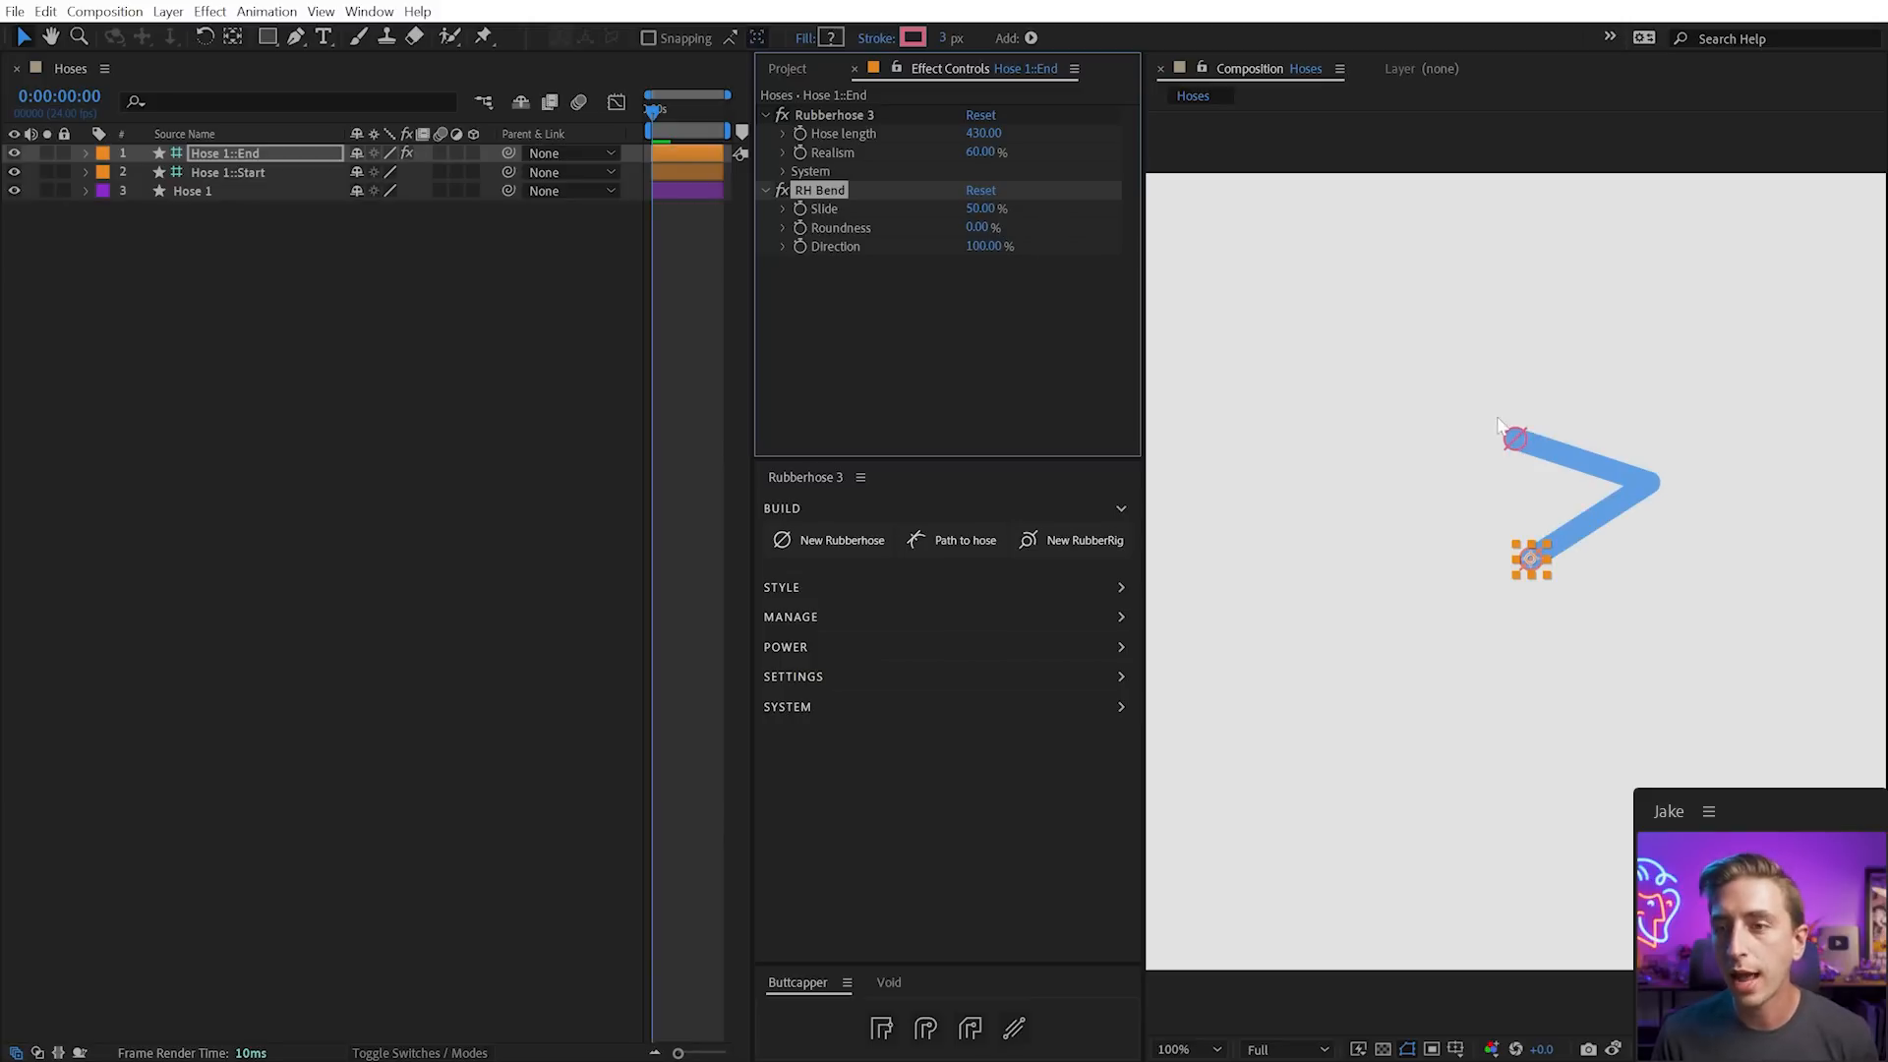
{"action": "left_click_drag", "start_coordinate": [1530, 558], "coordinate": [1482, 529]}
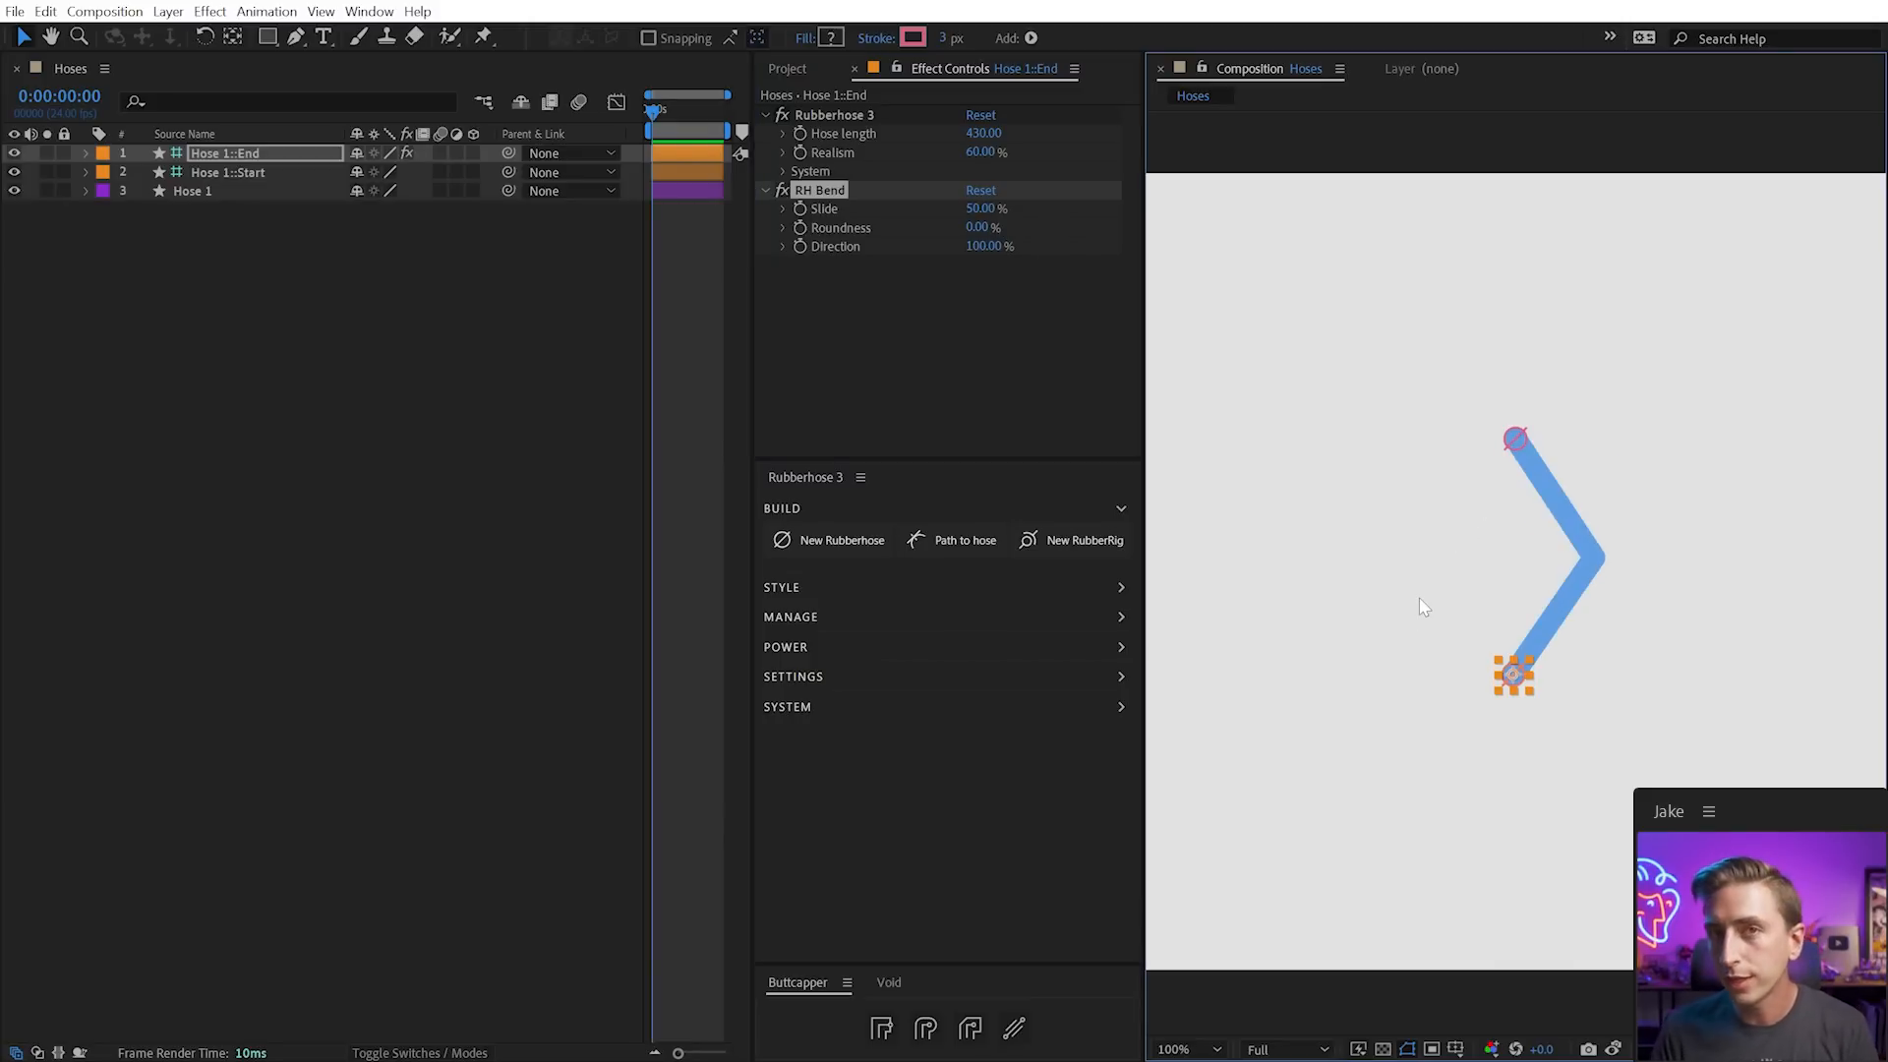
Show the management tools, add three bends, and undo back to one bend
{"action": "left_click", "coordinate": [791, 623]}
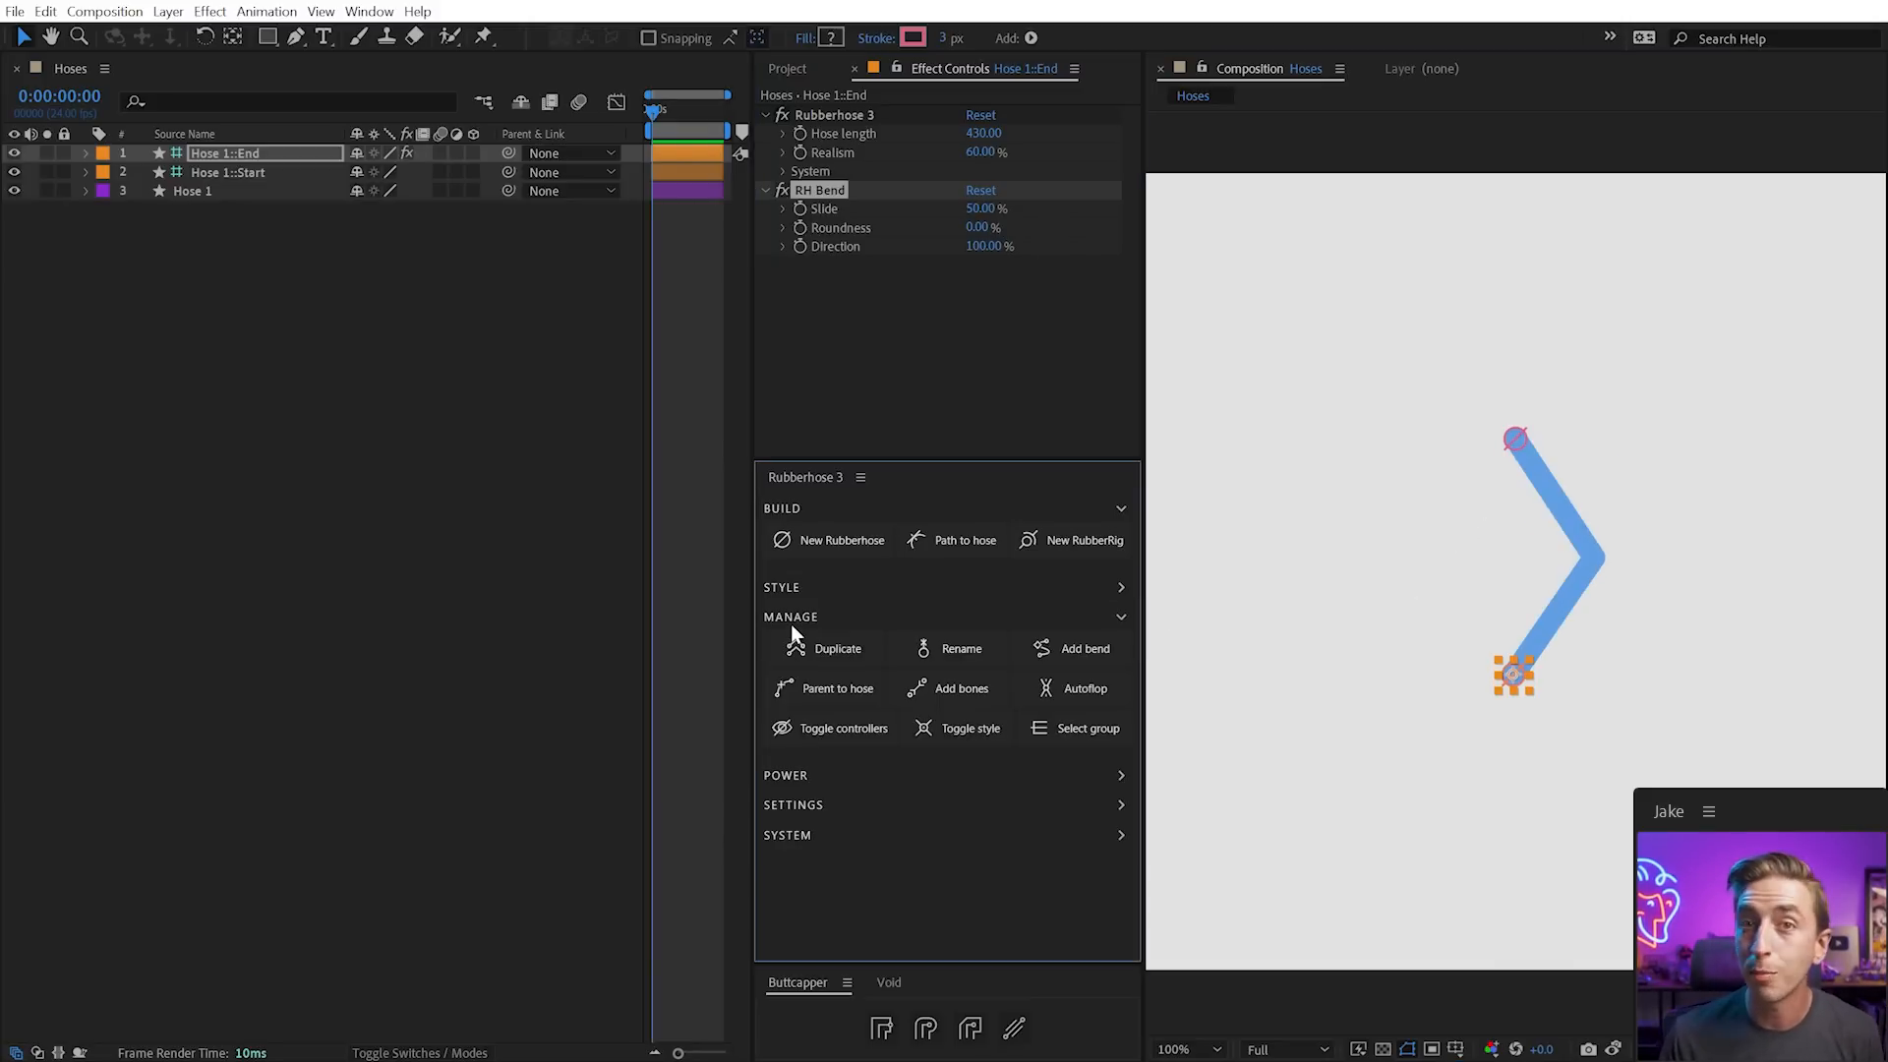
{"action": "left_click", "coordinate": [1093, 653]}
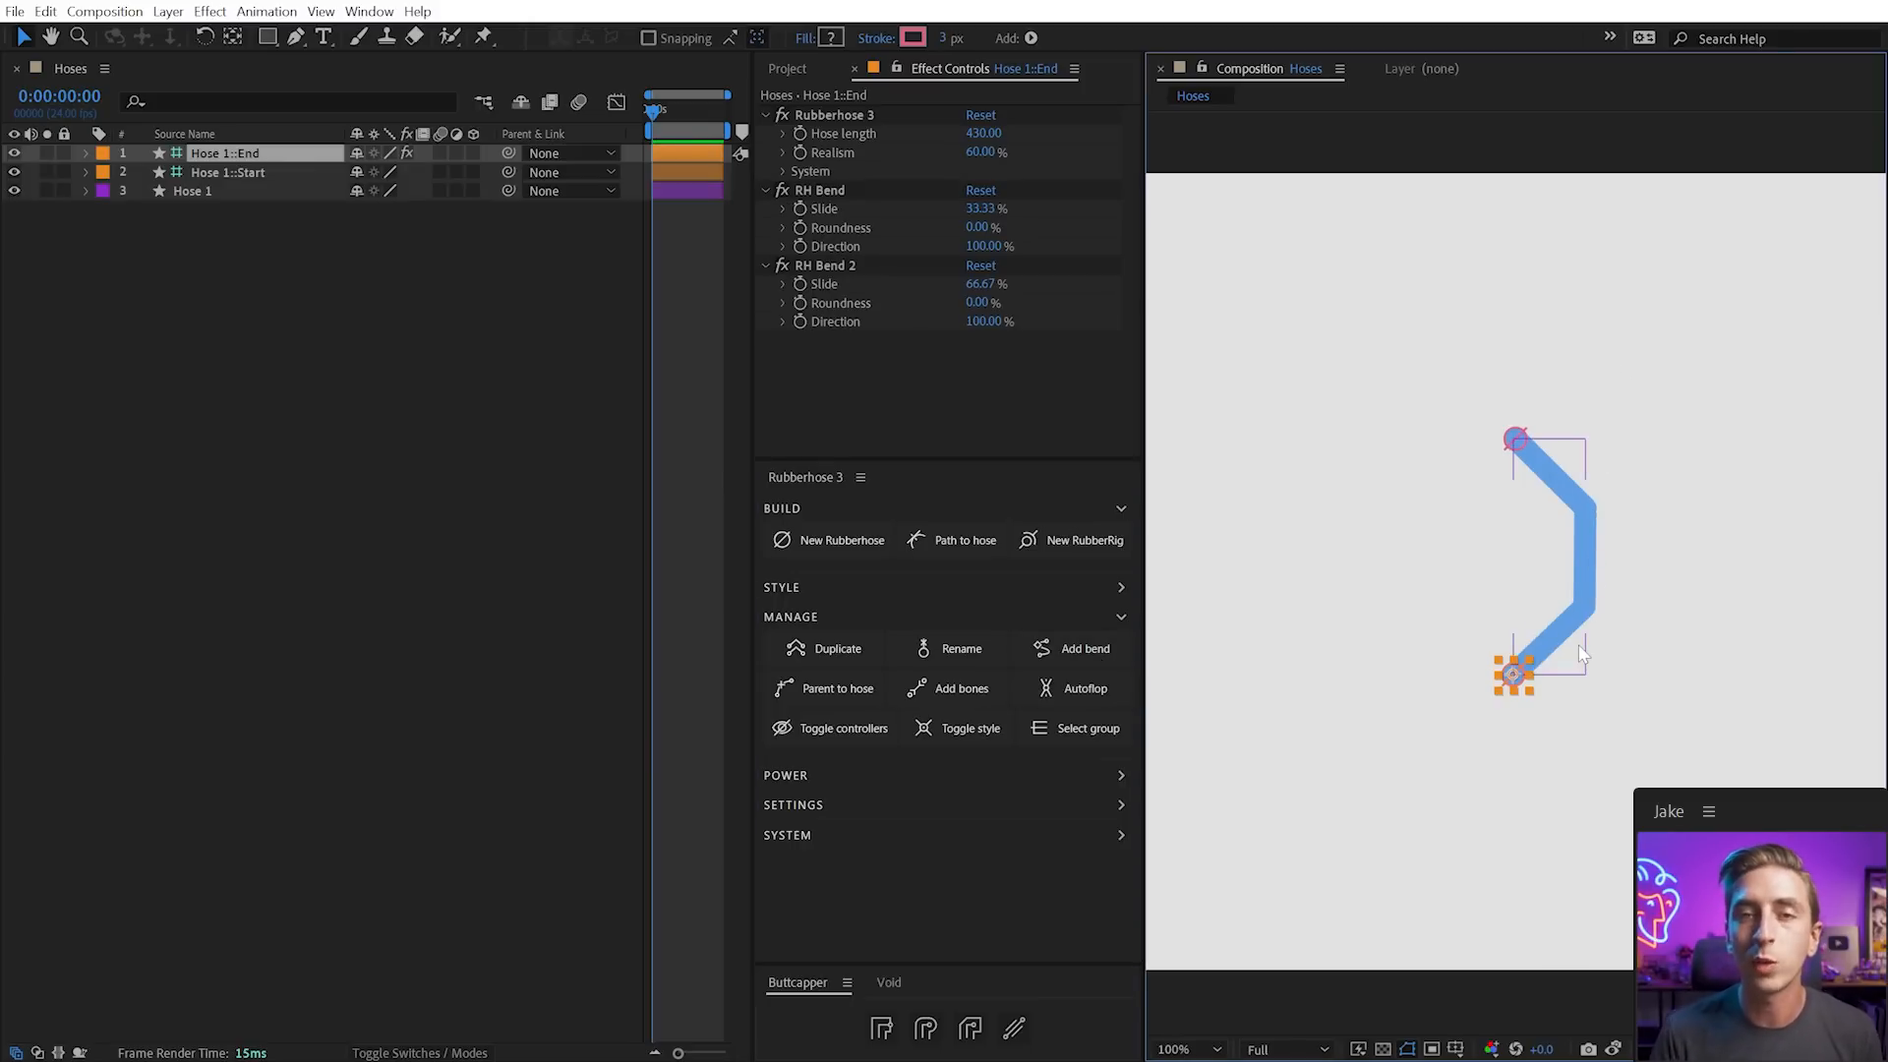
{"action": "left_click", "coordinate": [1052, 657]}
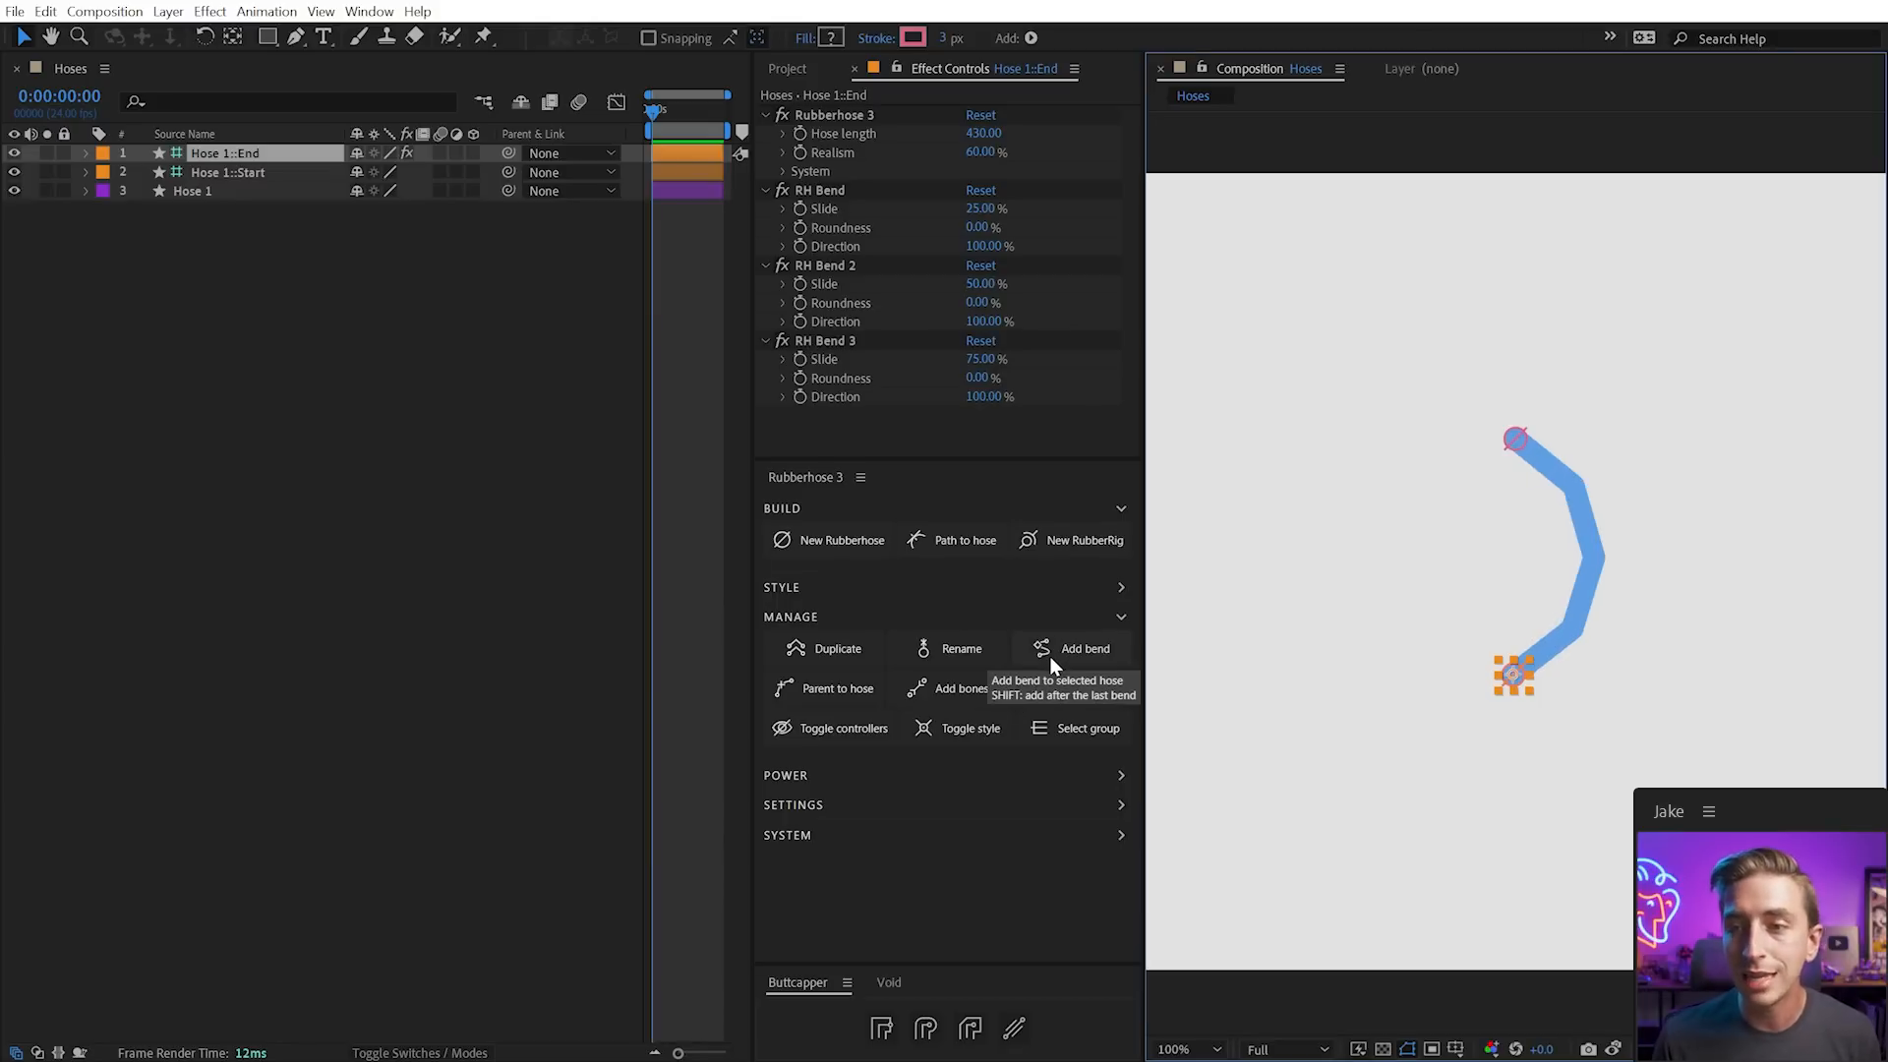
{"action": "left_click", "coordinate": [1052, 665]}
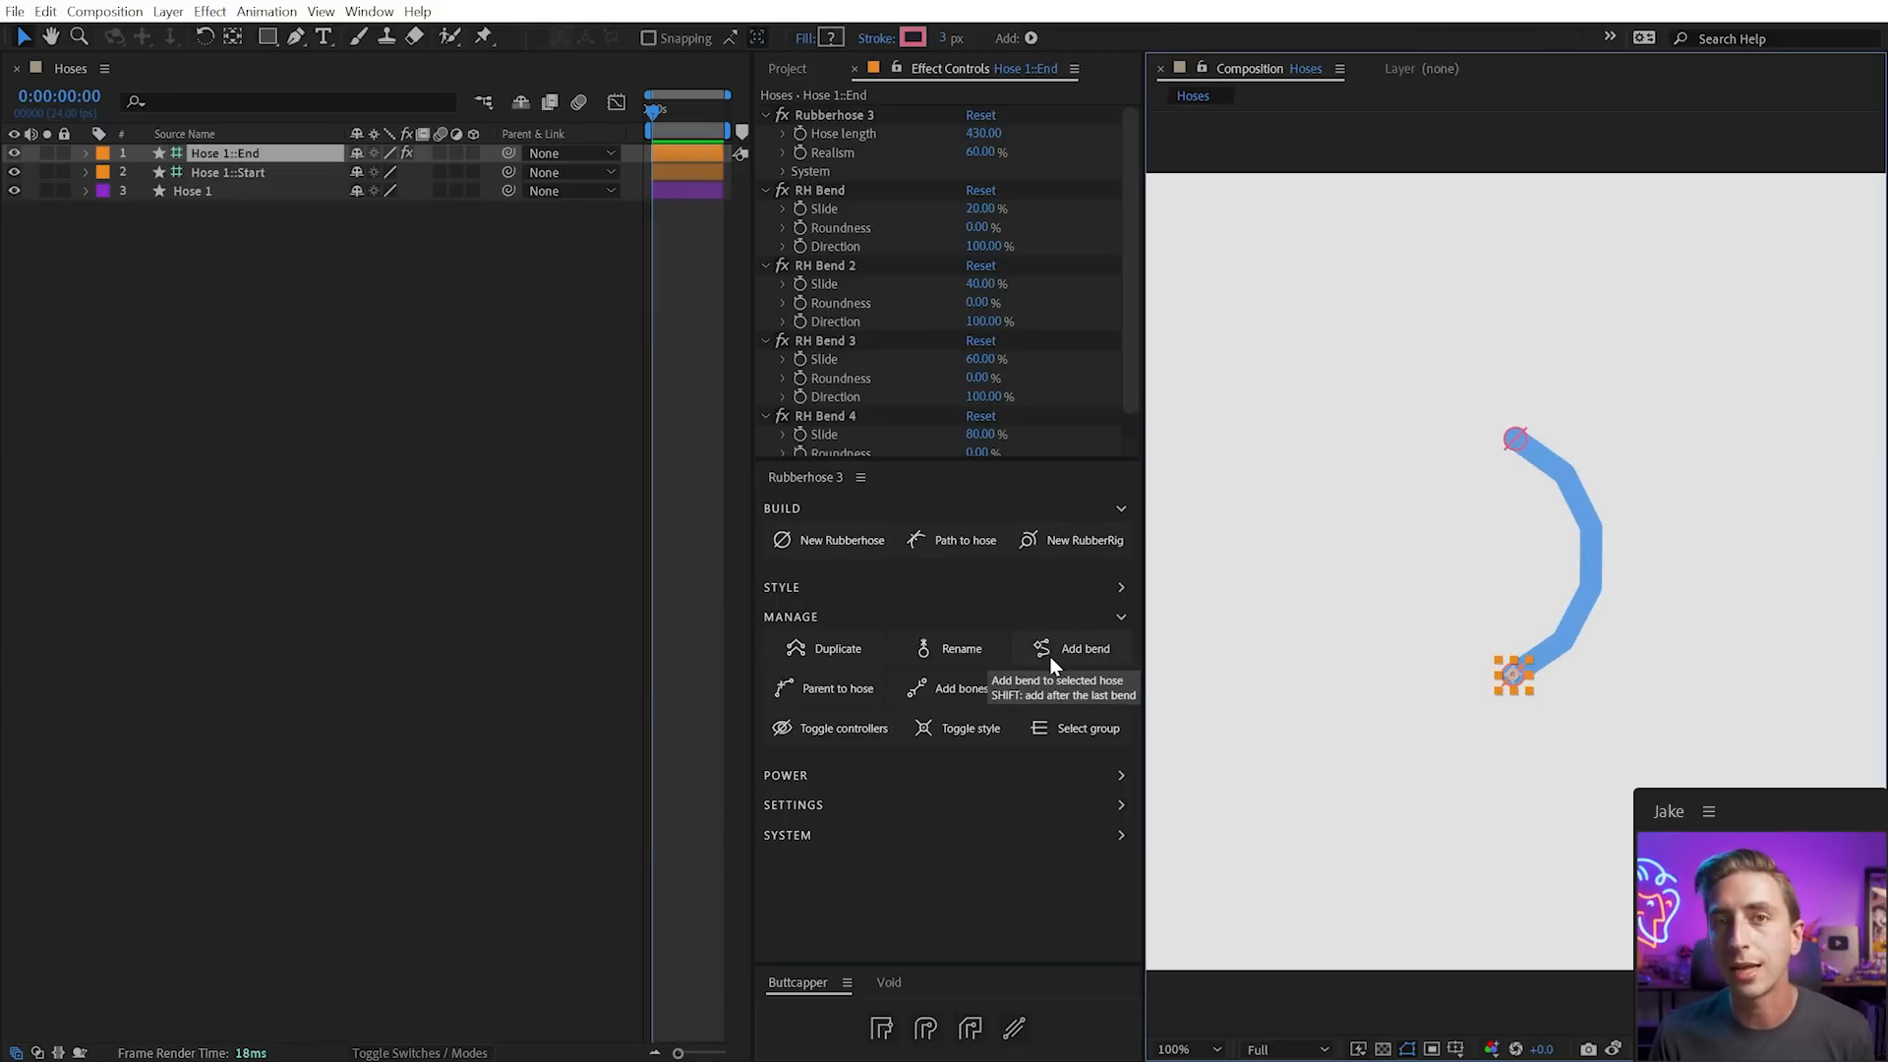
{"action": "key", "text": "ctrl+z"}
{"action": "key", "text": "ctrl+z"}
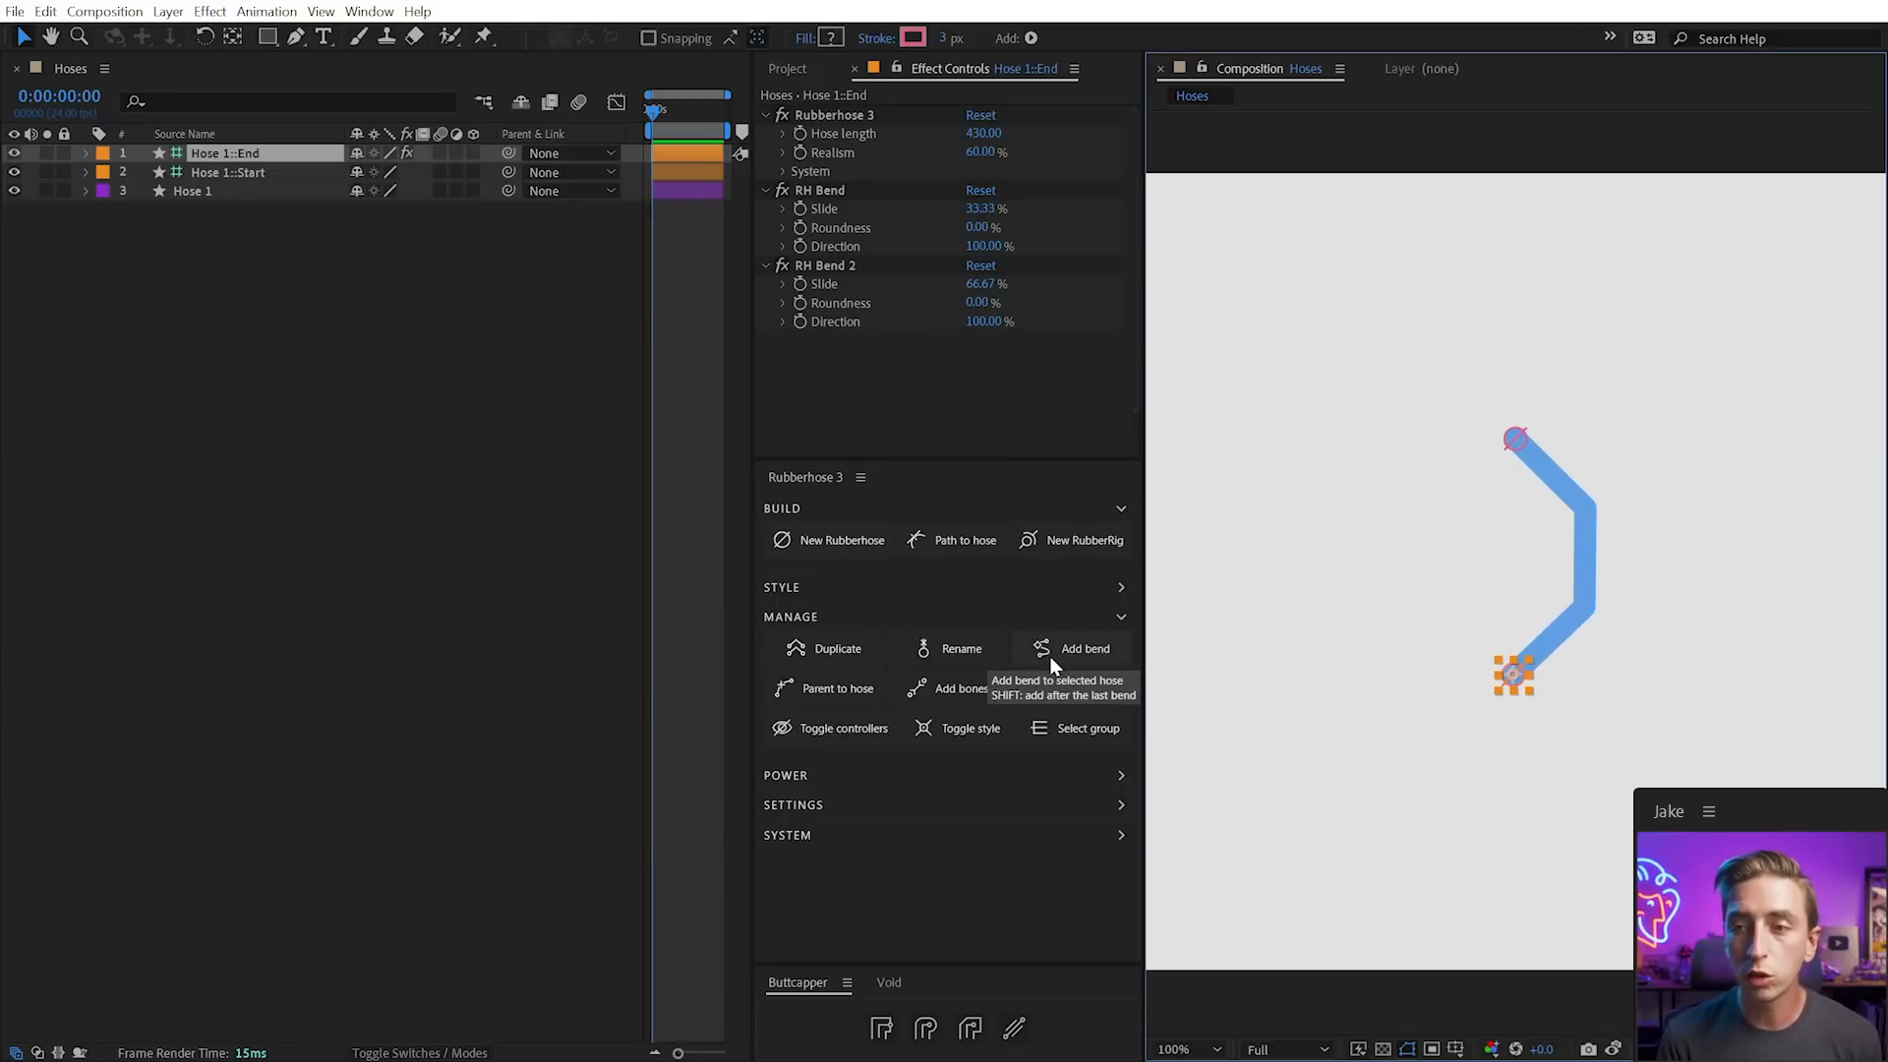
{"action": "key", "text": "ctrl+z"}
Add two more bends and test the end, then undo back to the single 50% bend
{"action": "left_click", "coordinate": [1052, 665], "text": "shift"}
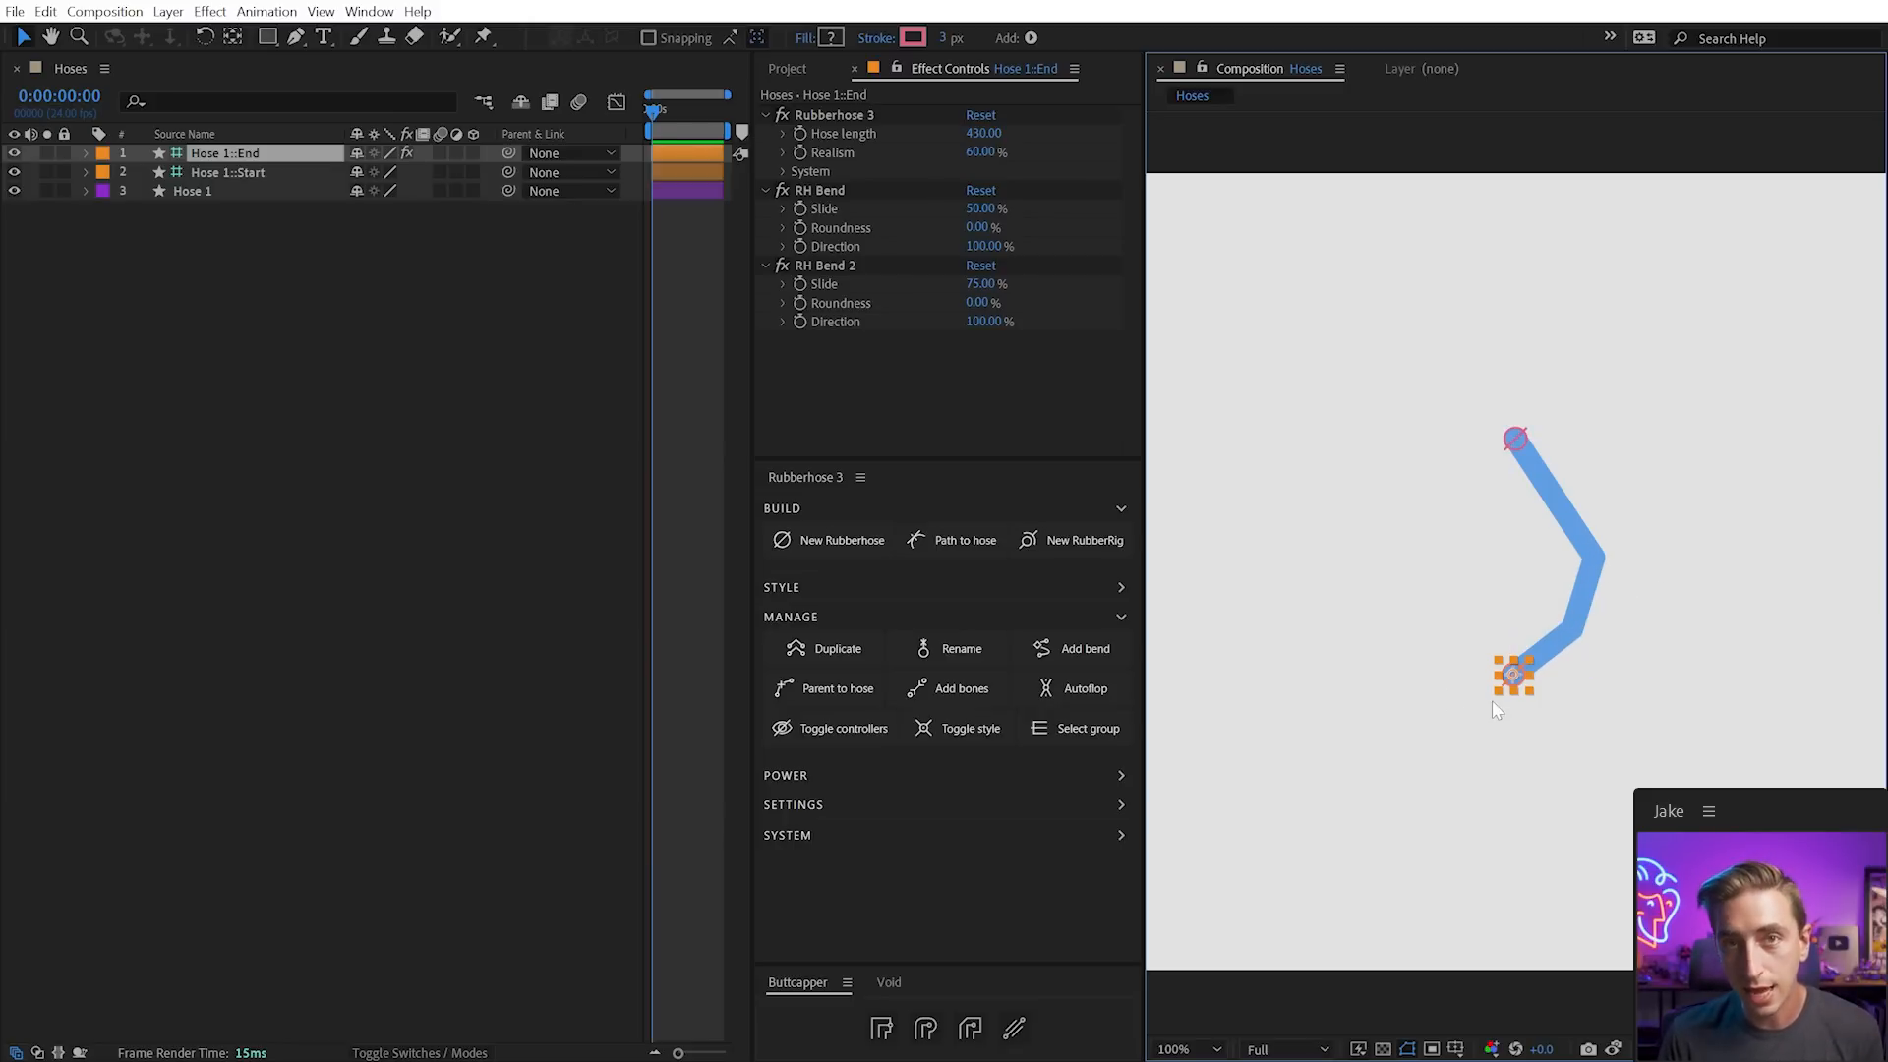
{"action": "left_click", "coordinate": [1105, 646]}
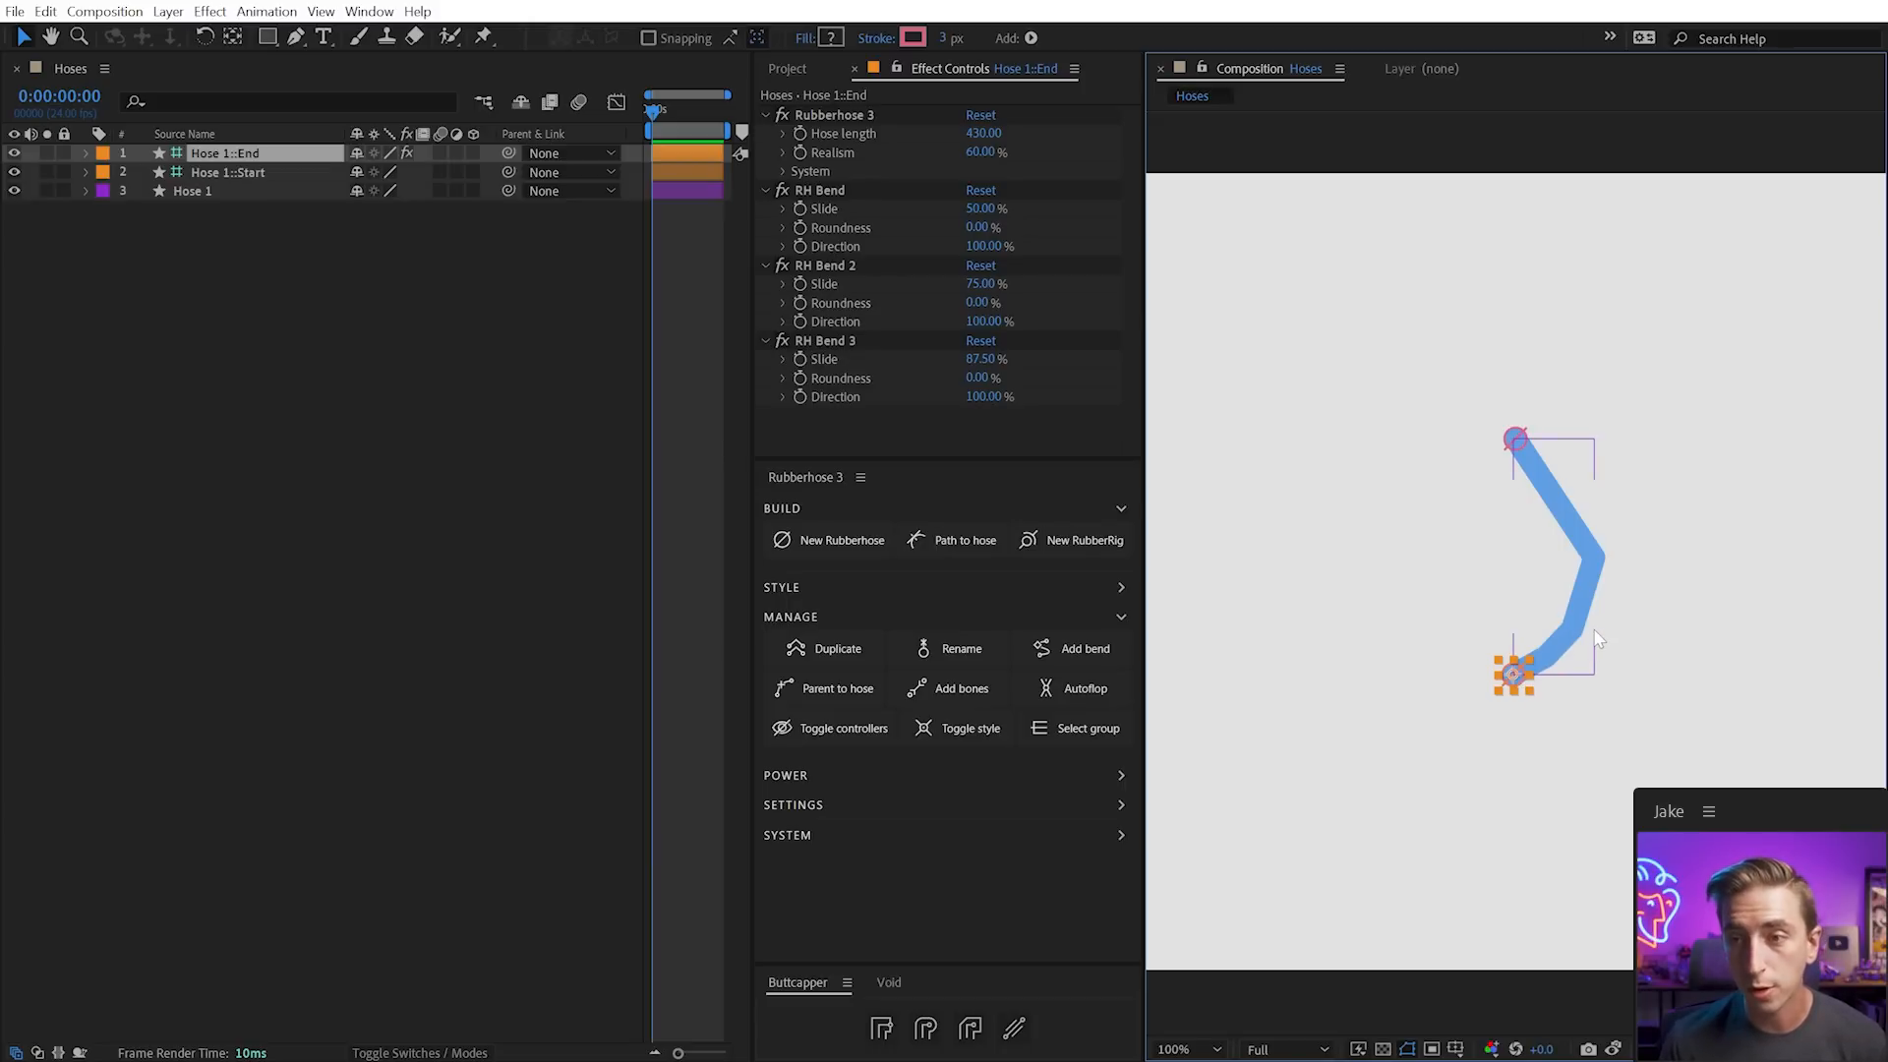
{"action": "left_click_drag", "start_coordinate": [1512, 685], "coordinate": [1566, 571]}
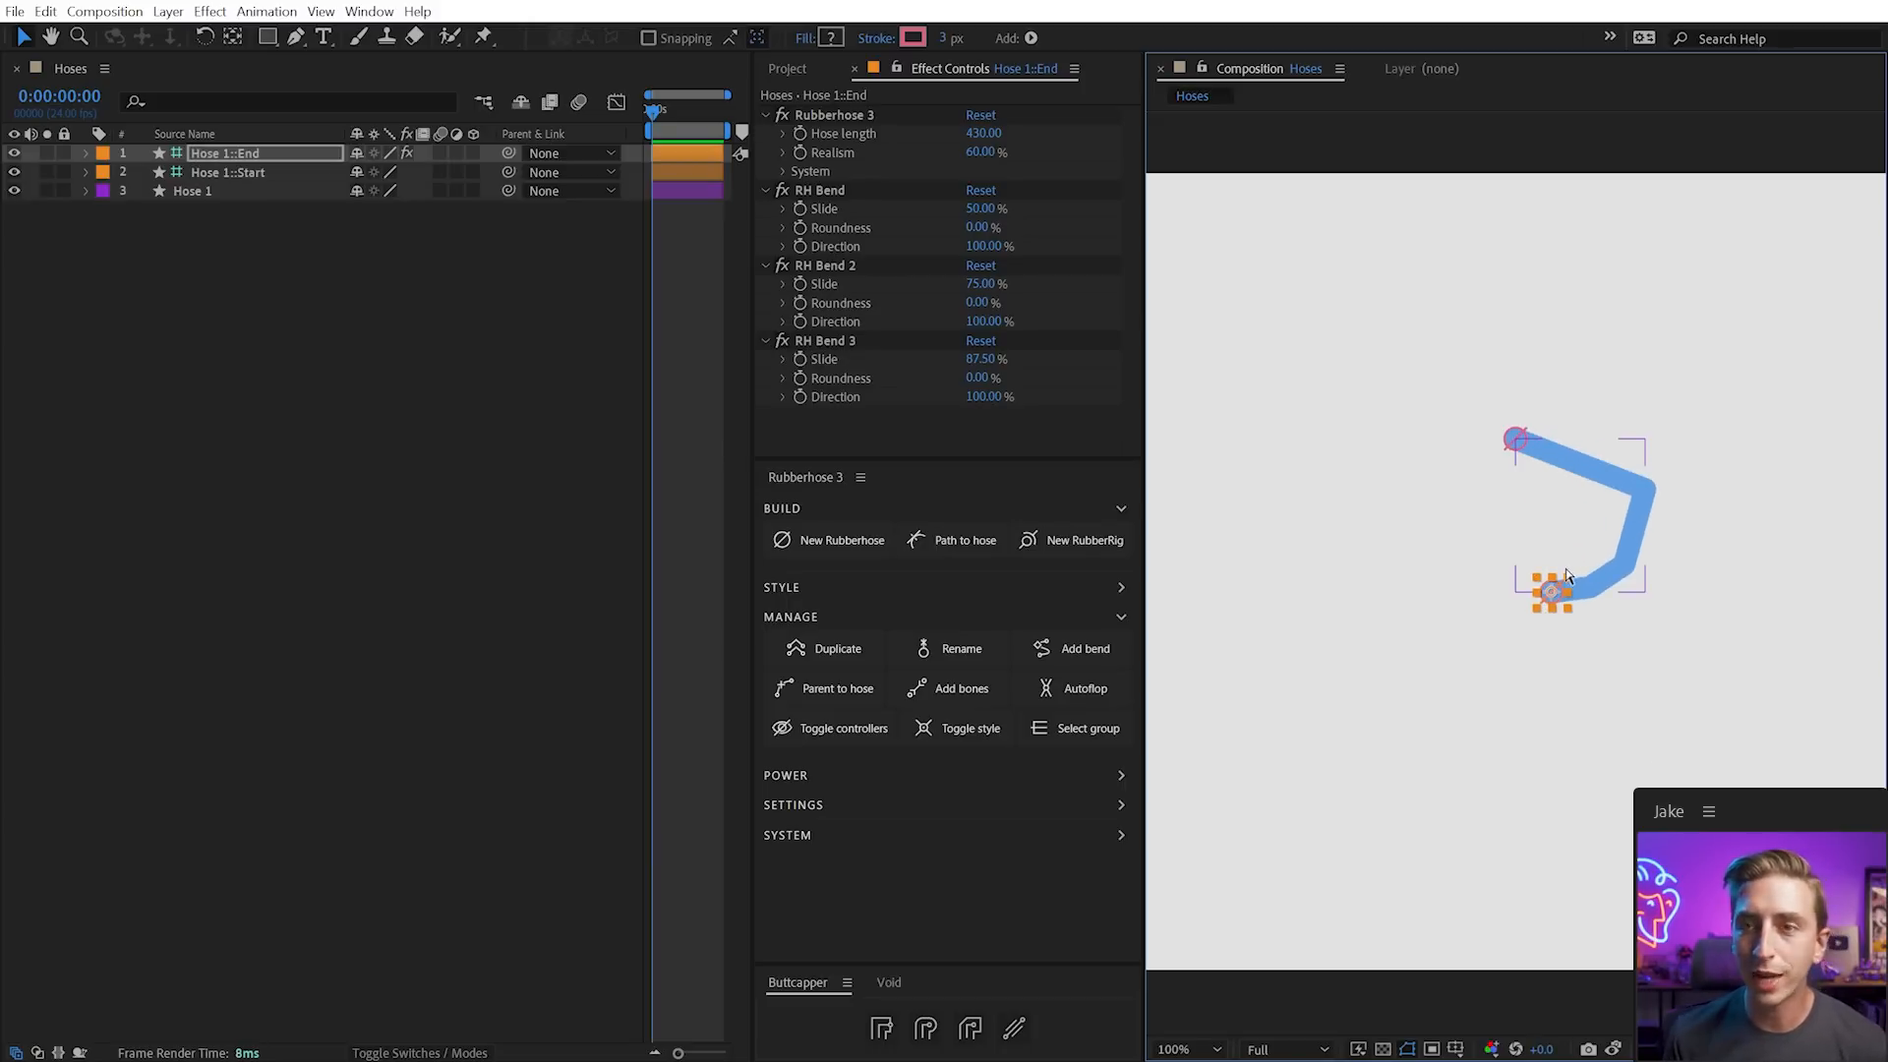
{"action": "key", "text": "ctrl+z"}
{"action": "key", "text": "ctrl+z"}
{"action": "key", "text": "ctrl+z"}
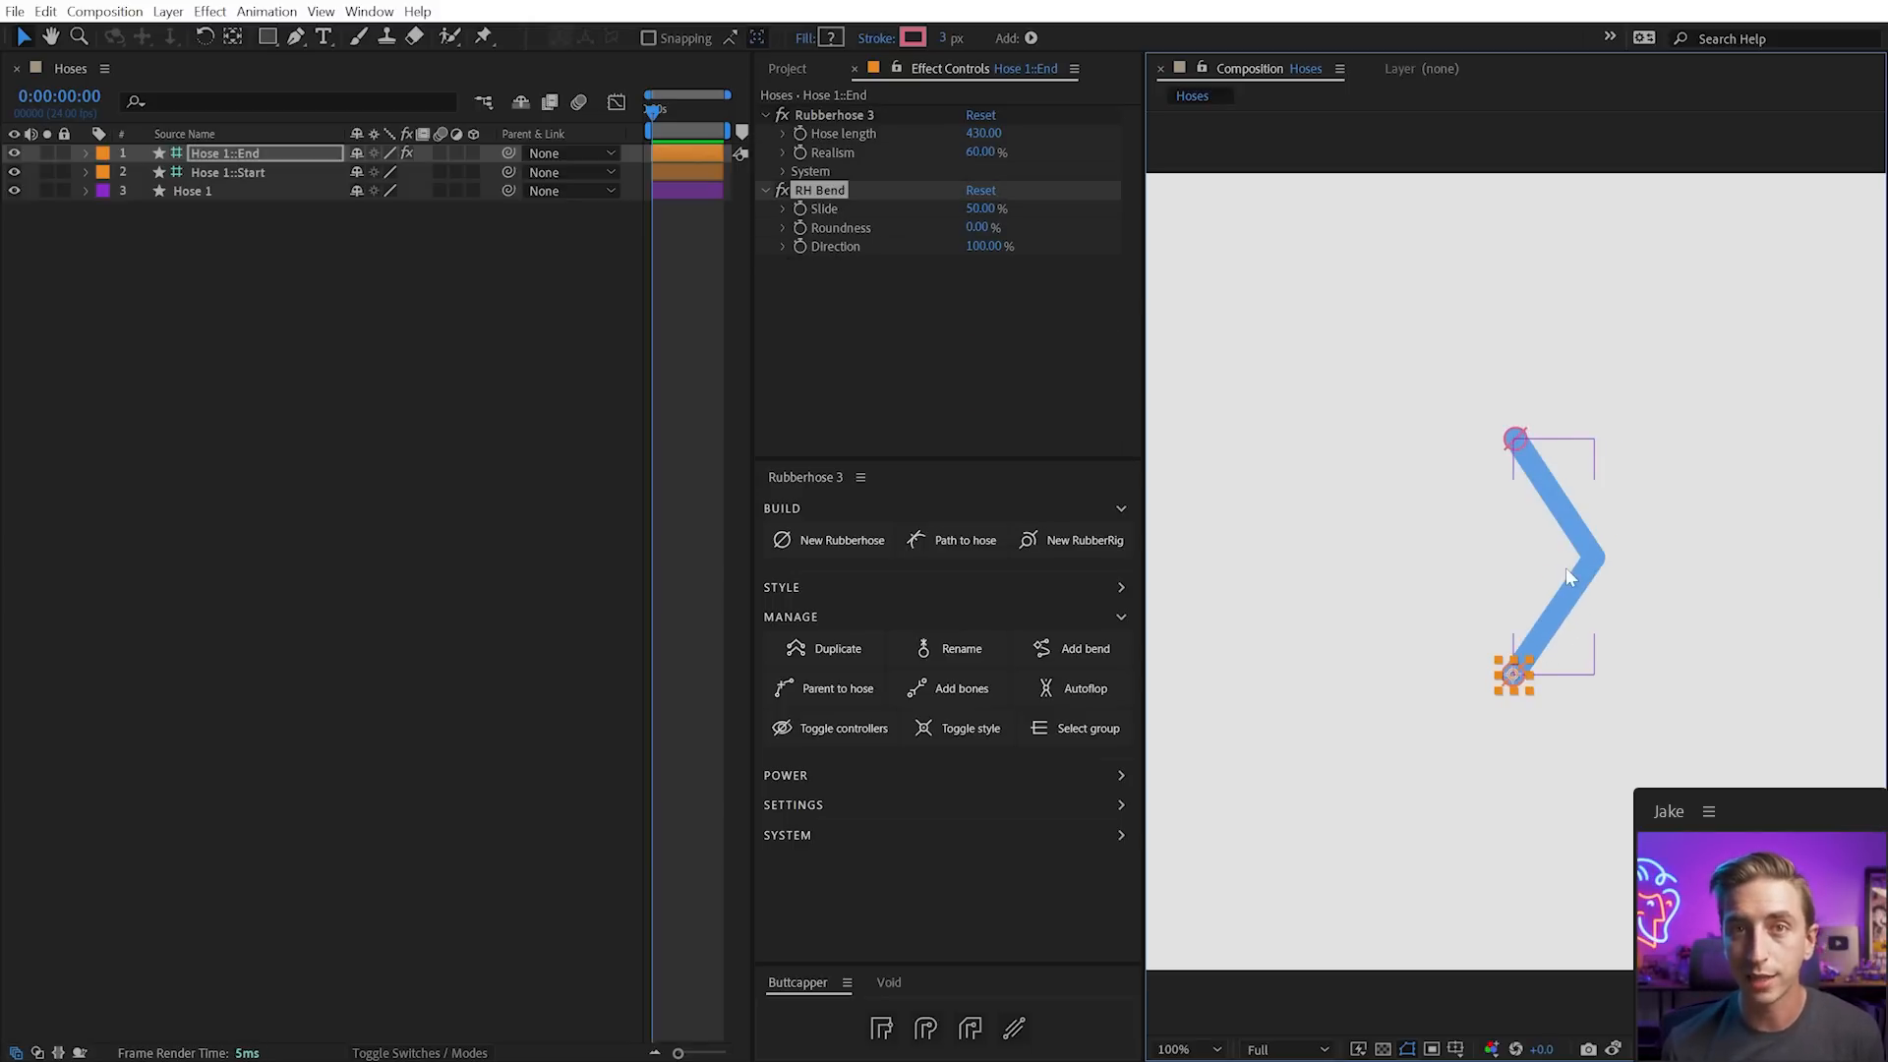
{"action": "left_click", "coordinate": [1550, 676]}
{"action": "mouse_move", "coordinate": [1515, 678]}
{"action": "left_mouse_down"}
{"action": "mouse_move", "coordinate": [1508, 737]}
{"action": "mouse_move", "coordinate": [1501, 695]}
{"action": "mouse_move", "coordinate": [1522, 667]}
{"action": "mouse_move", "coordinate": [1505, 691]}
{"action": "left_mouse_up"}
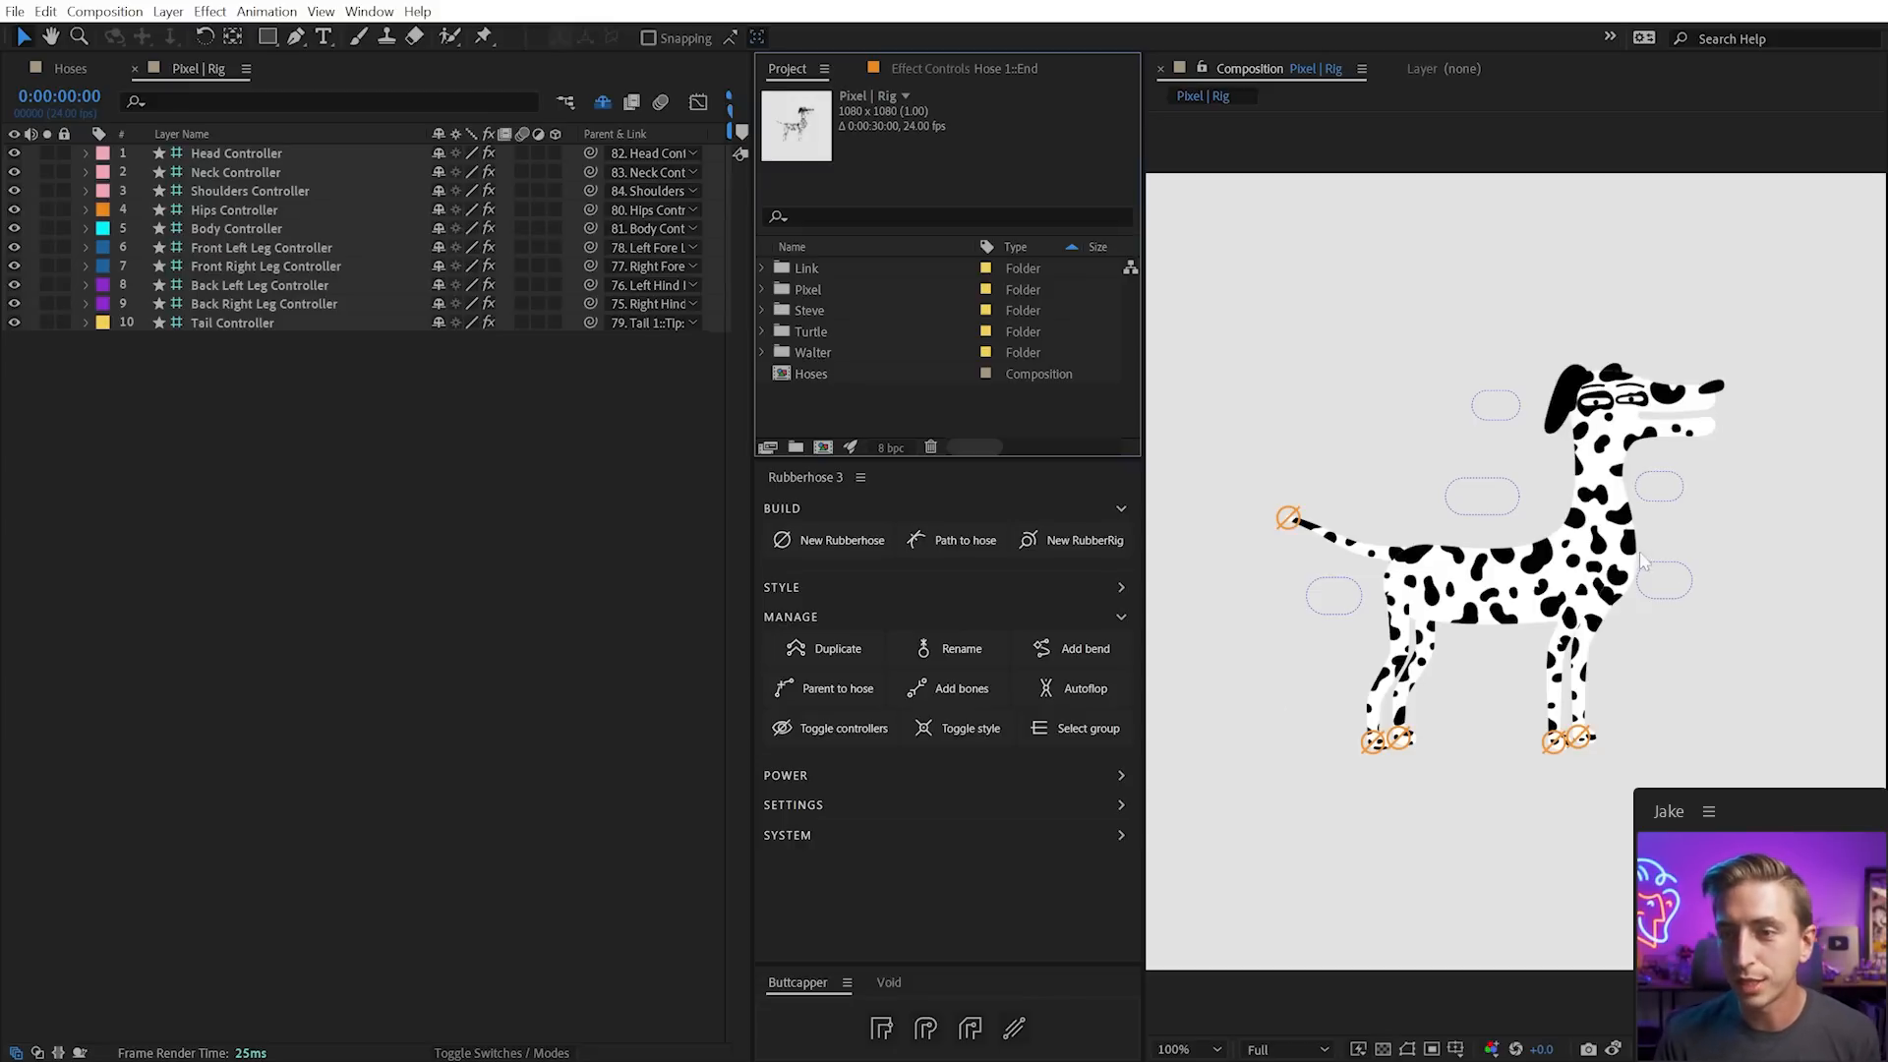
Test-pose the dalmatian's back-left leg and Body Controller, undoing each change
{"action": "left_click", "coordinate": [1406, 740]}
{"action": "left_click_drag", "start_coordinate": [1406, 739], "coordinate": [1439, 699]}
{"action": "key", "text": "ctrl+z"}
{"action": "left_click", "coordinate": [1375, 738]}
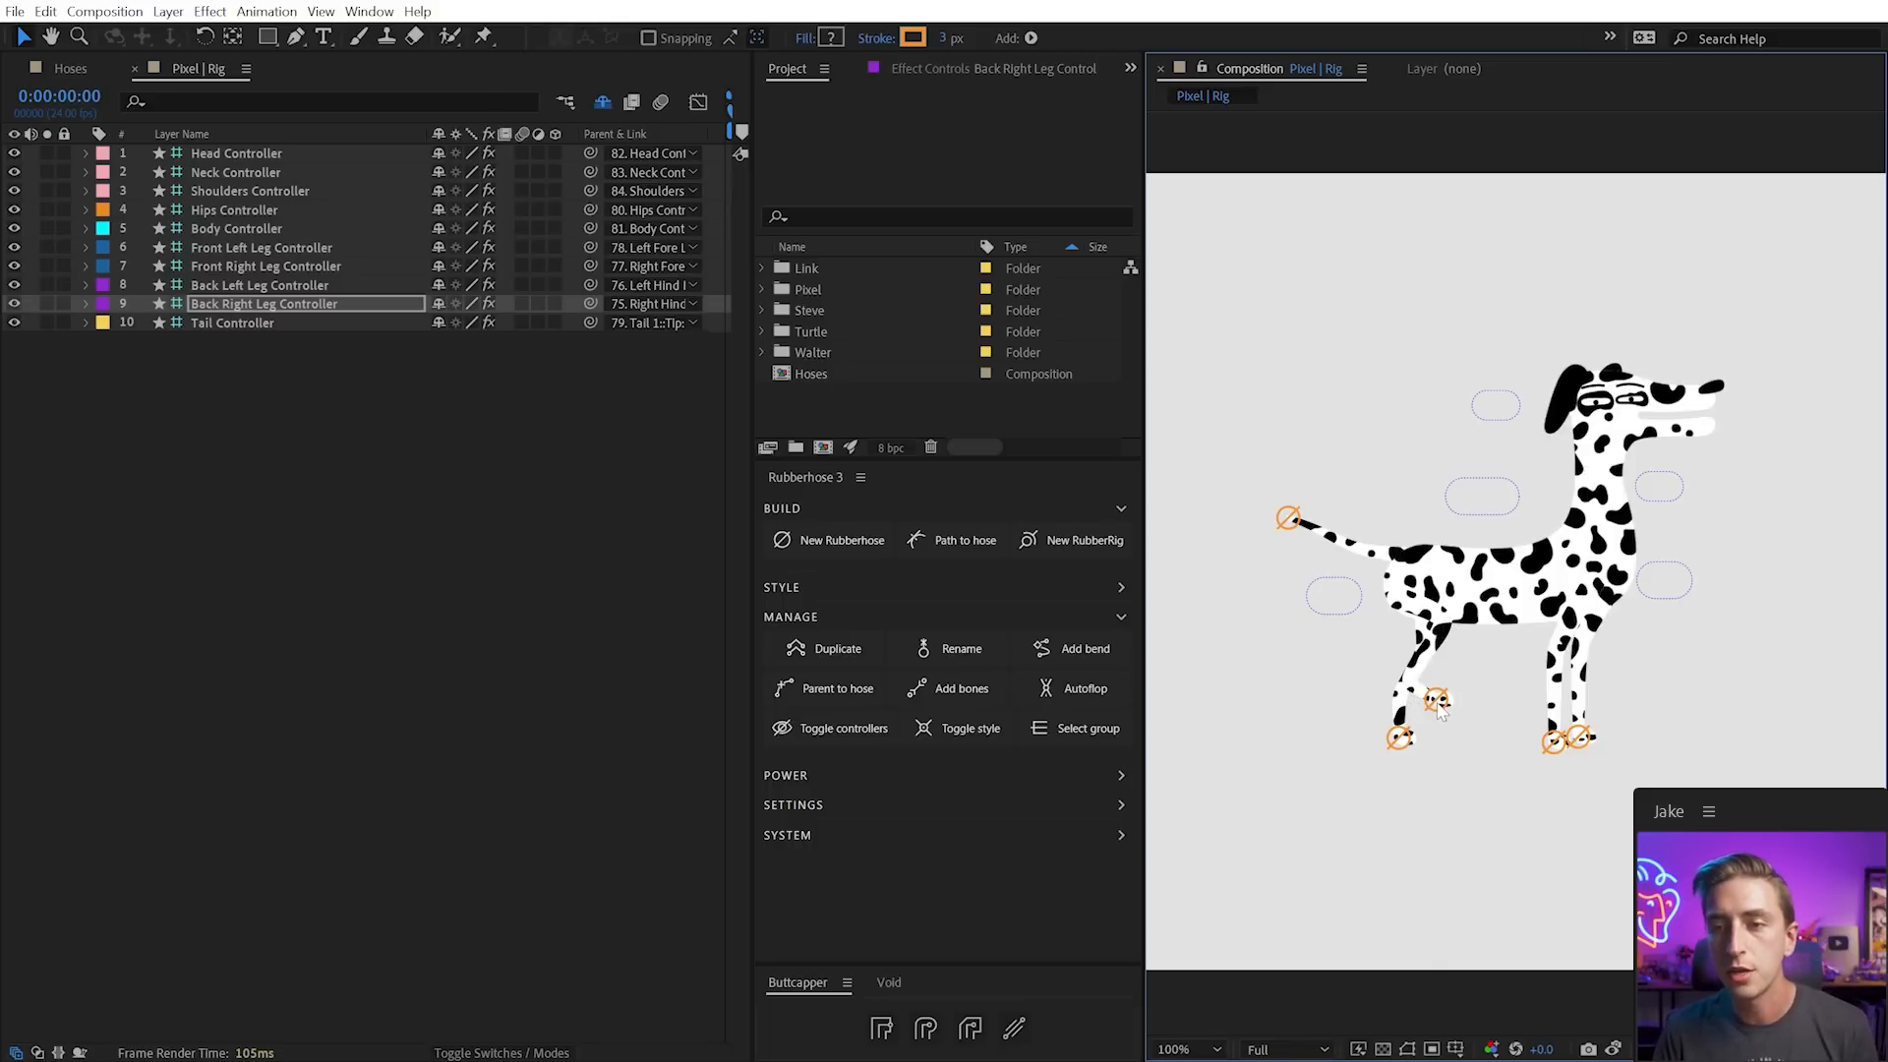
{"action": "mouse_move", "coordinate": [1484, 515]}
{"action": "left_mouse_down"}
{"action": "mouse_move", "coordinate": [1485, 557]}
{"action": "mouse_move", "coordinate": [1469, 505]}
{"action": "left_mouse_up"}
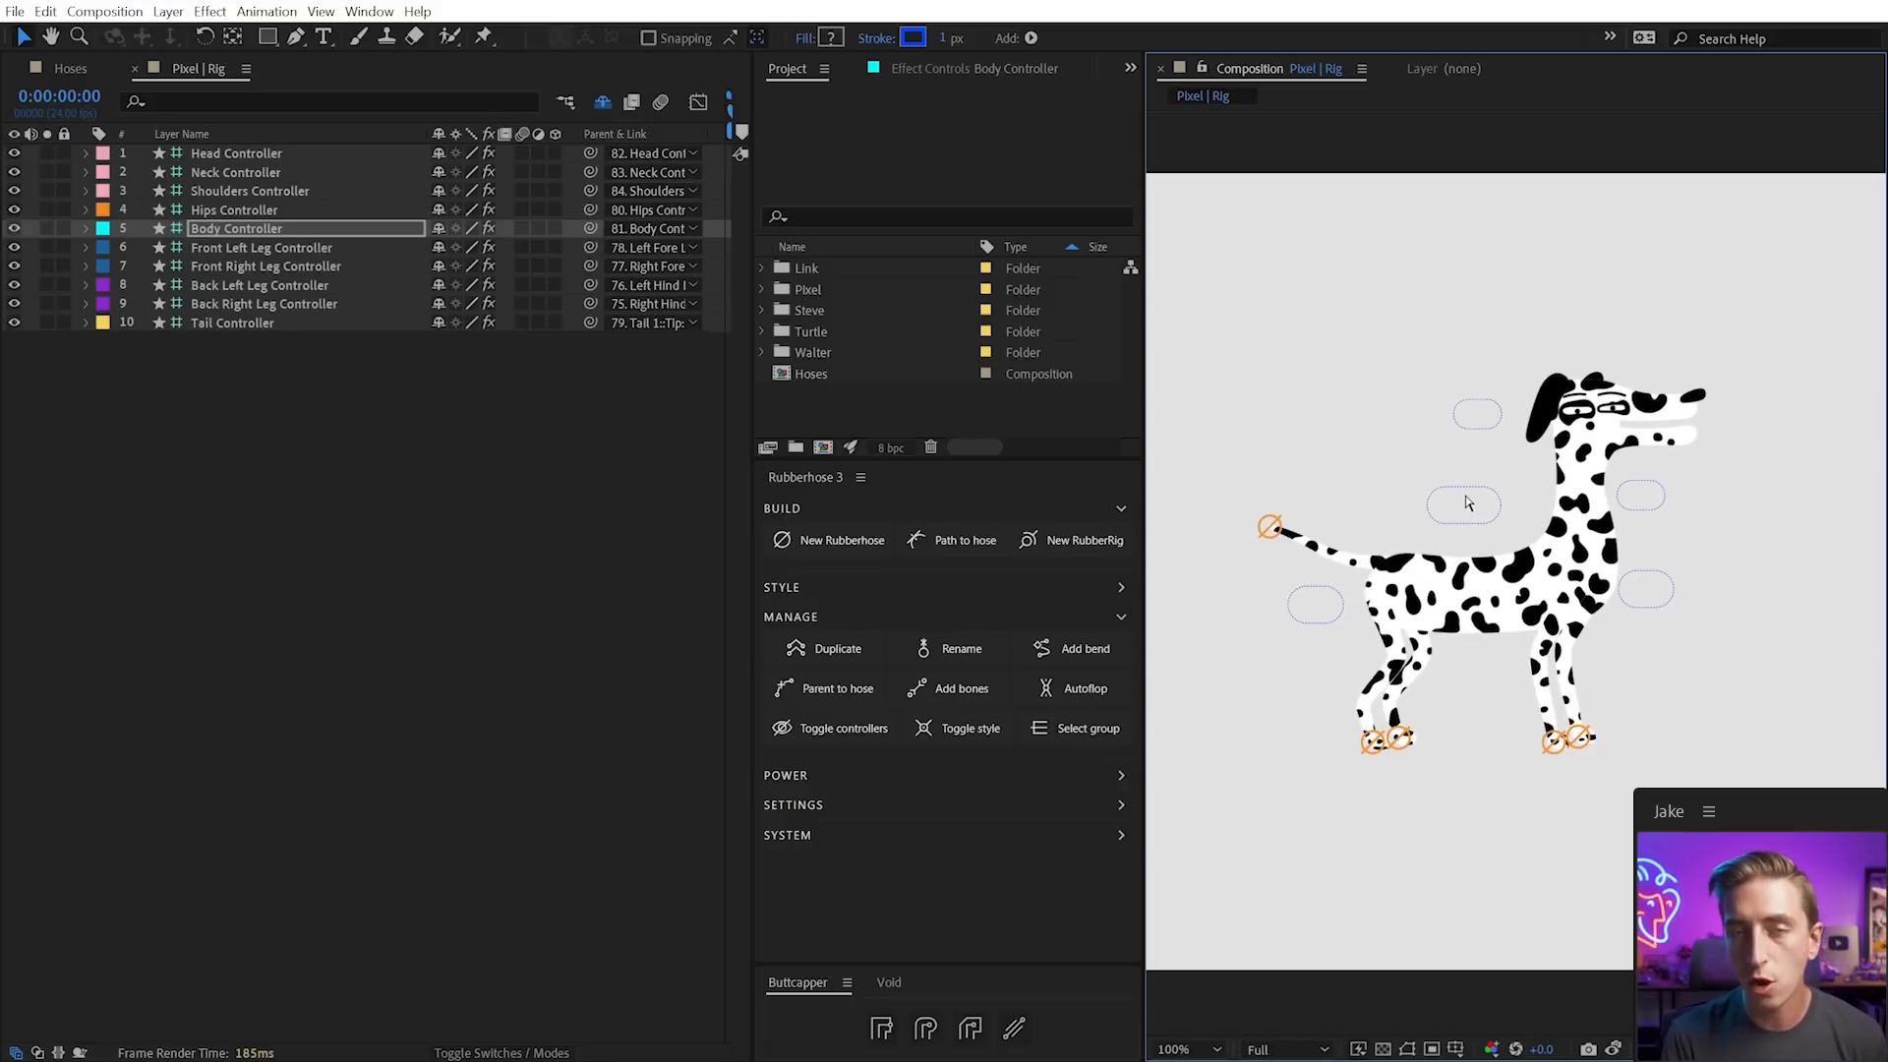
{"action": "key", "text": "ctrl+z"}
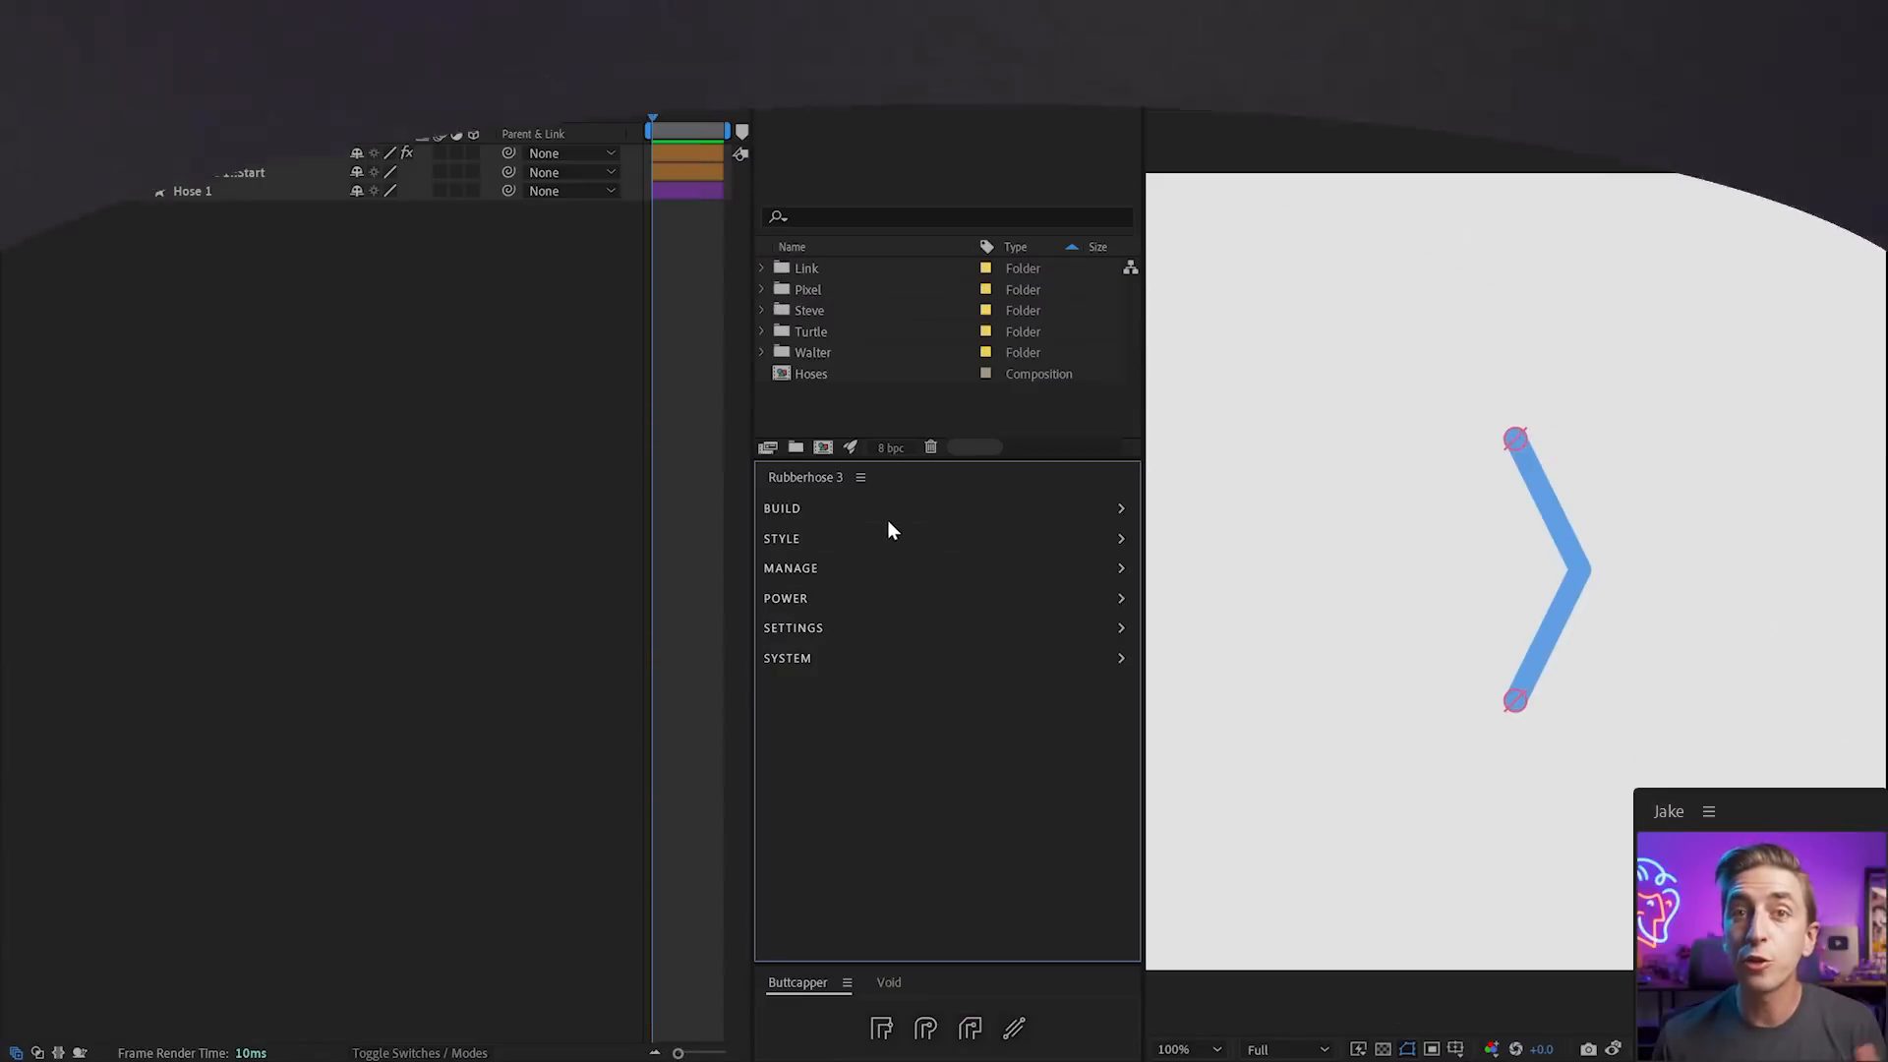
Apply the Rubberhose 3 Bend crease style preset to Hose 1
{"action": "left_click", "coordinate": [792, 539]}
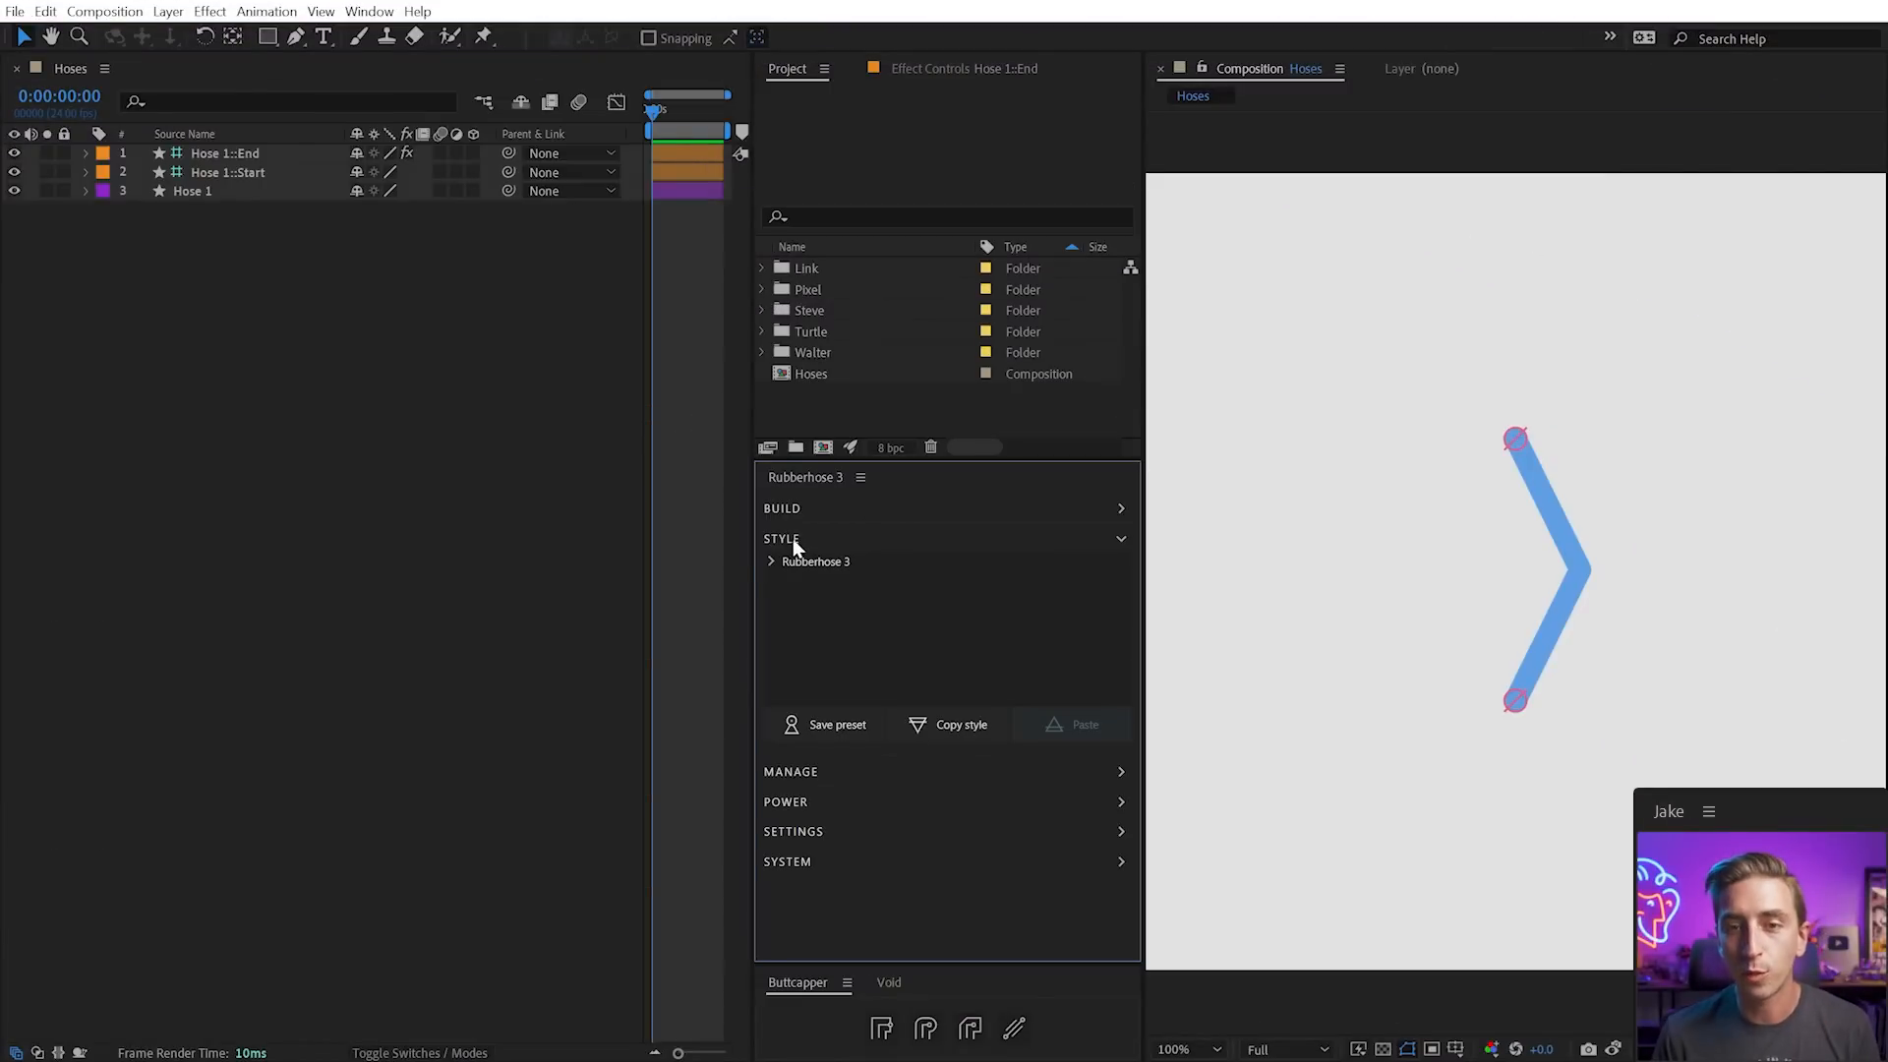
{"action": "left_click", "coordinate": [772, 562]}
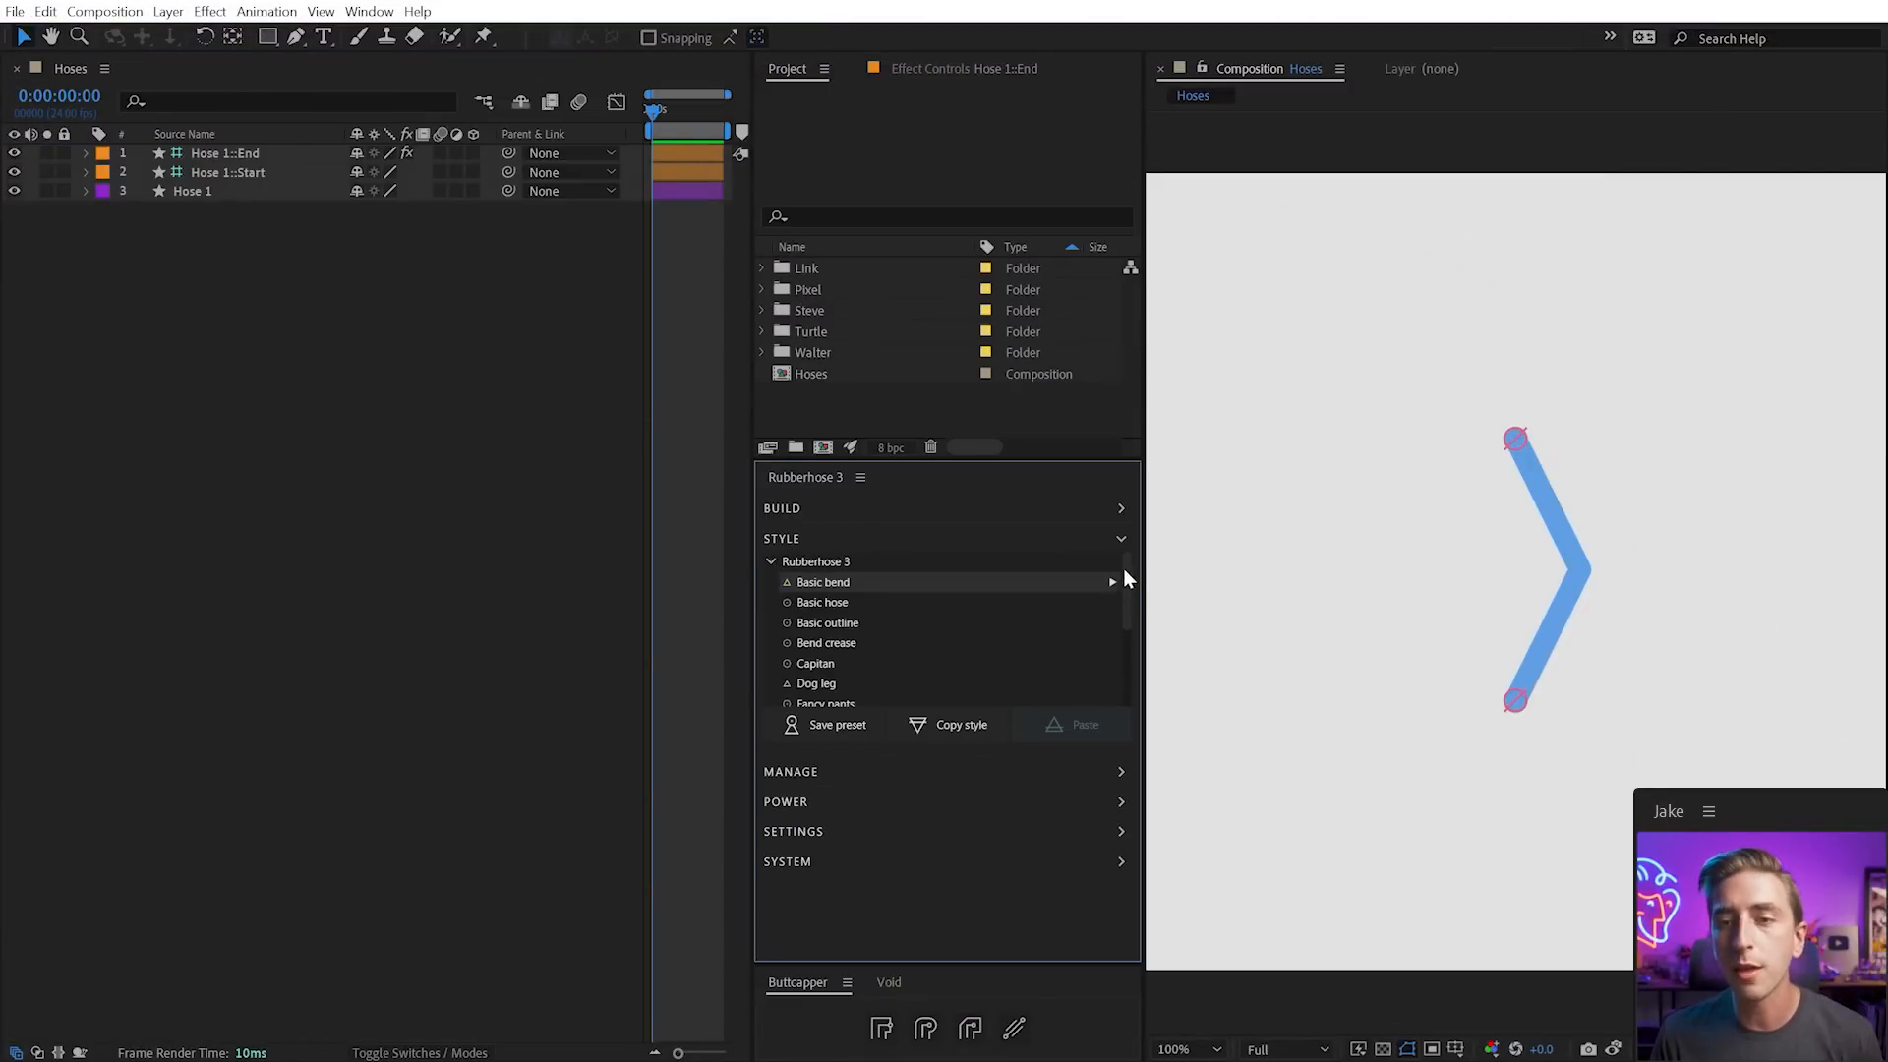
{"action": "left_click_drag", "start_coordinate": [1129, 568], "coordinate": [1130, 690]}
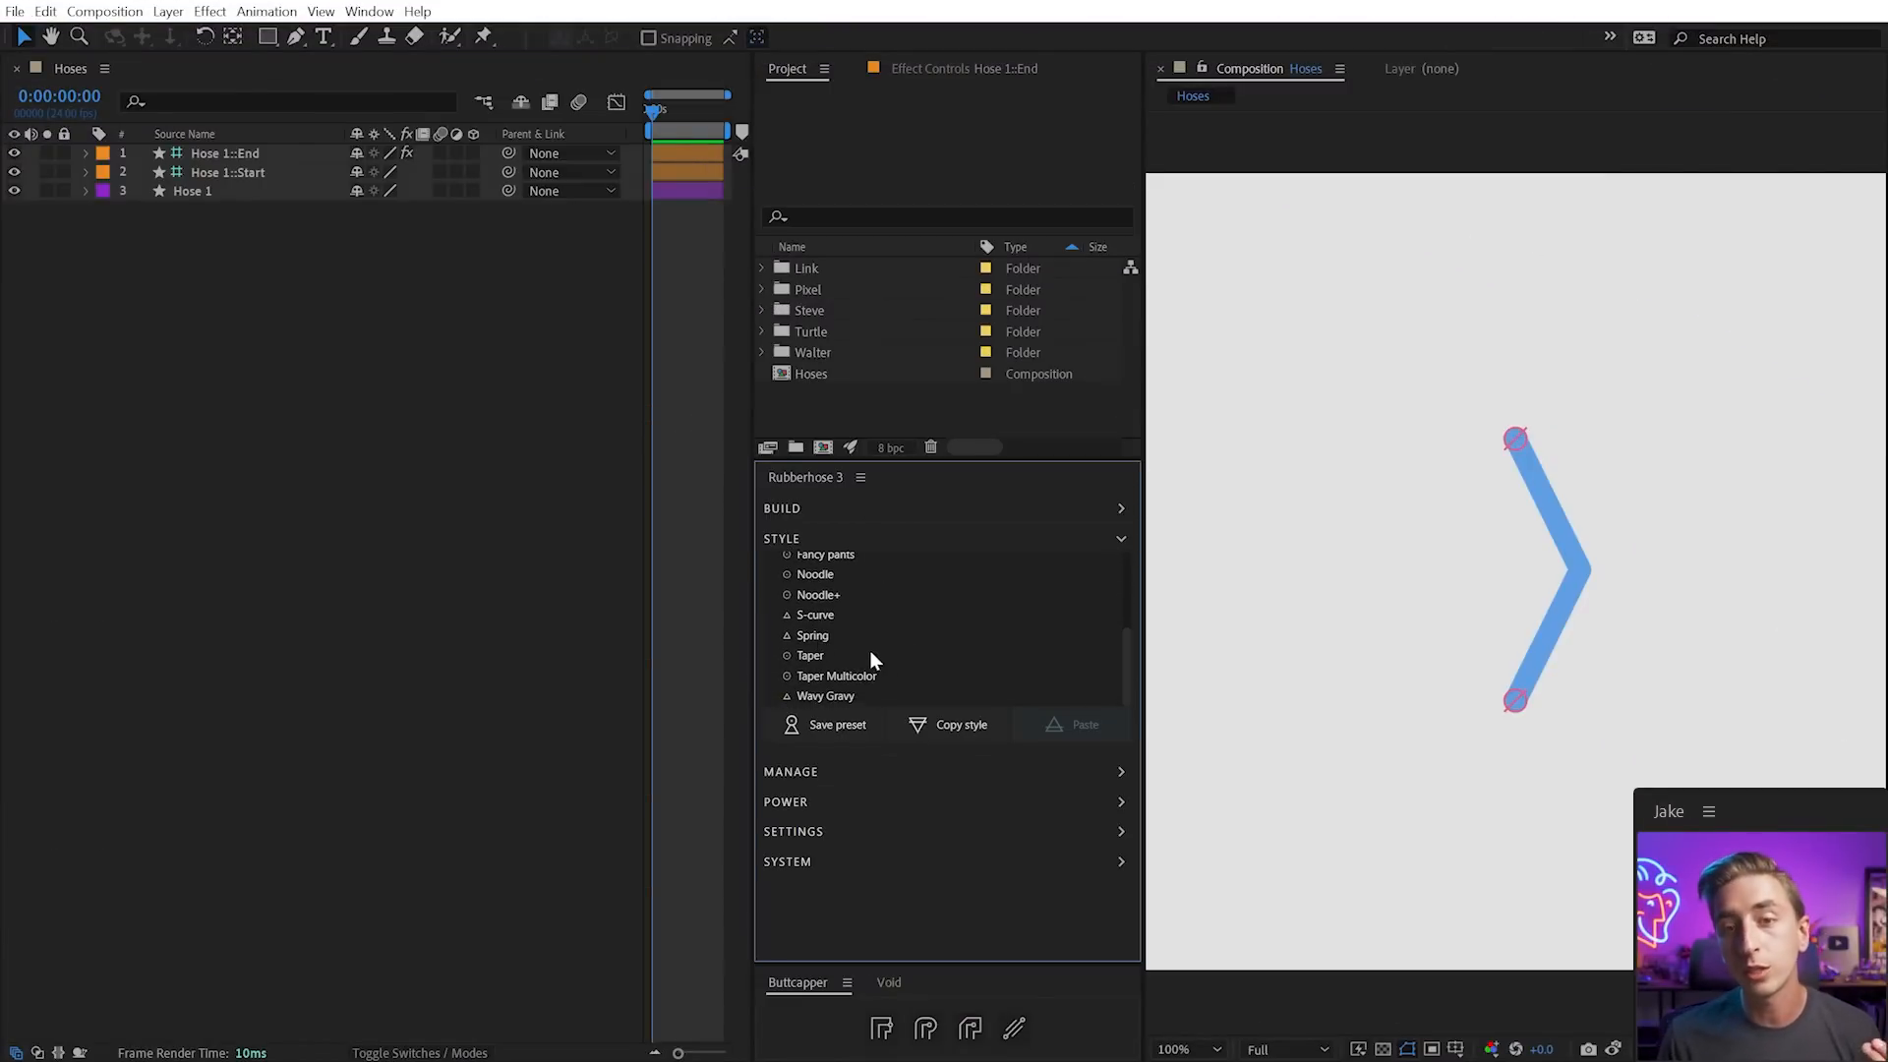
{"action": "scroll", "coordinate": [811, 639], "scroll_direction": "up", "scroll_amount": 5}
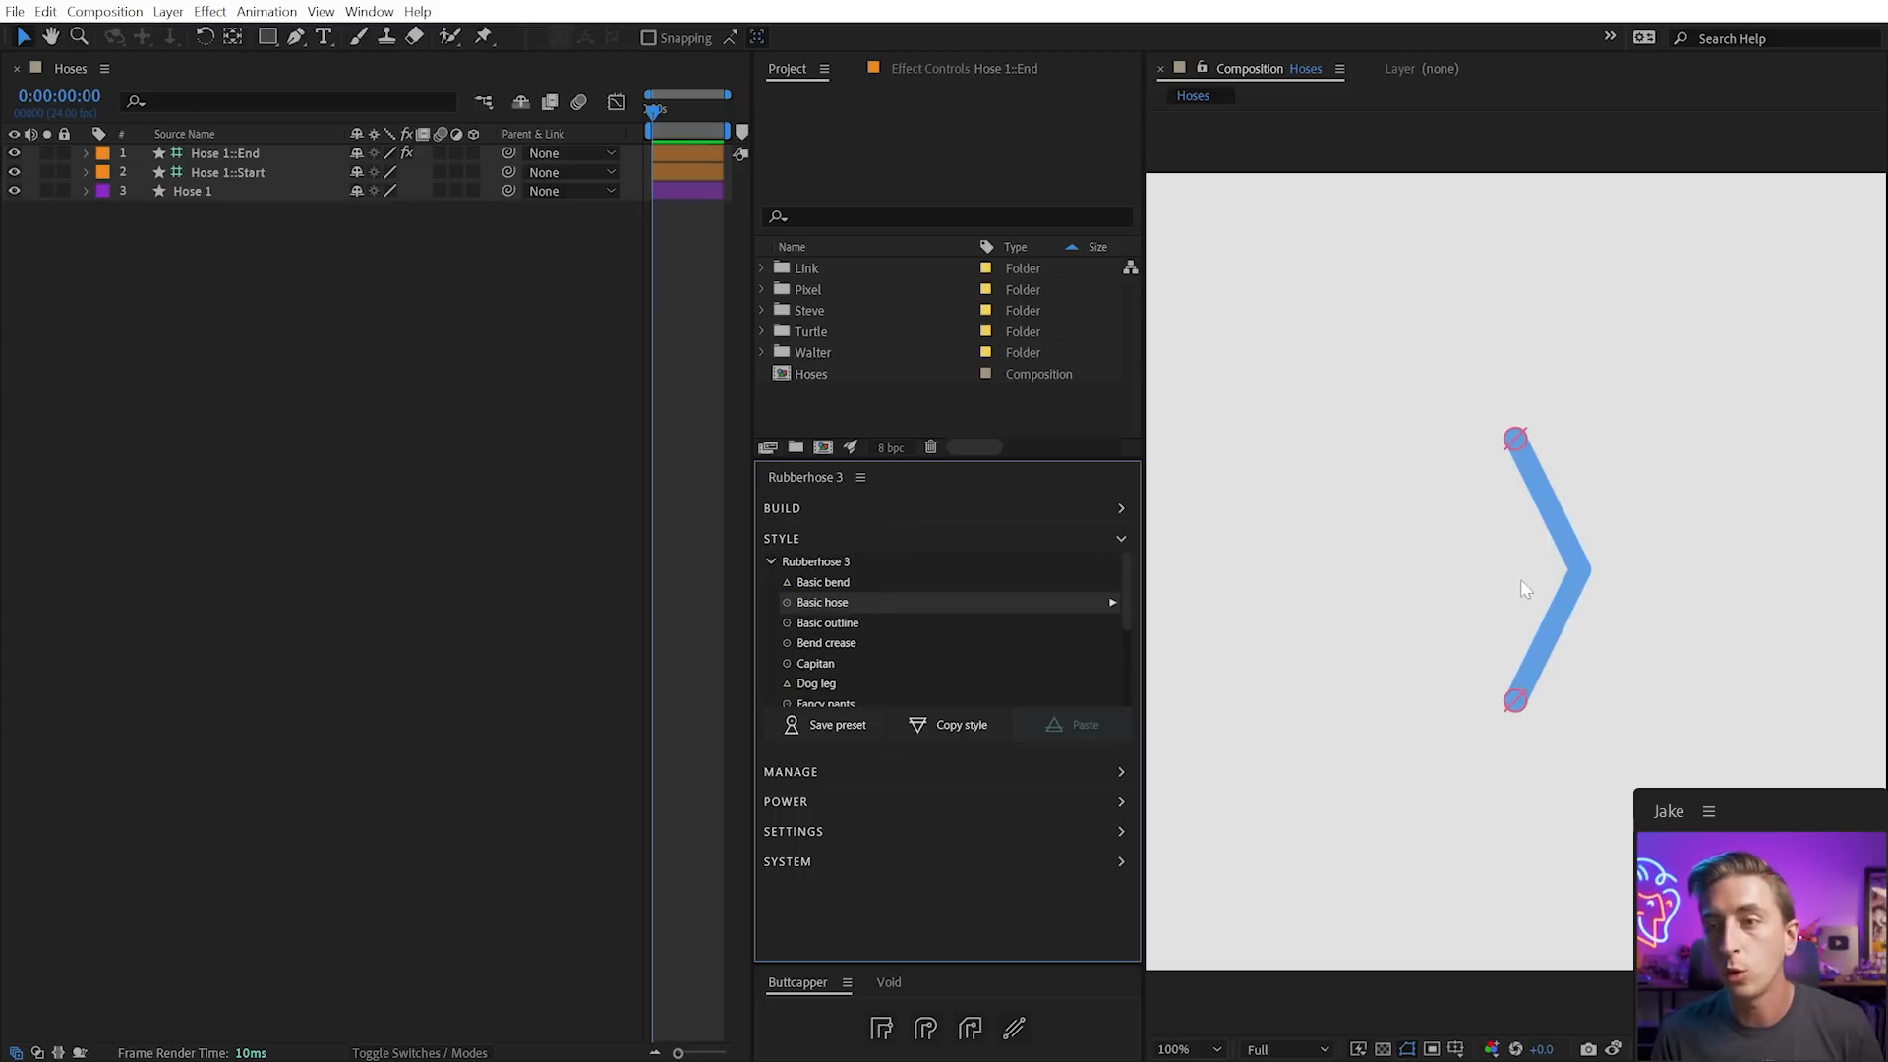
{"action": "left_click", "coordinate": [1518, 551]}
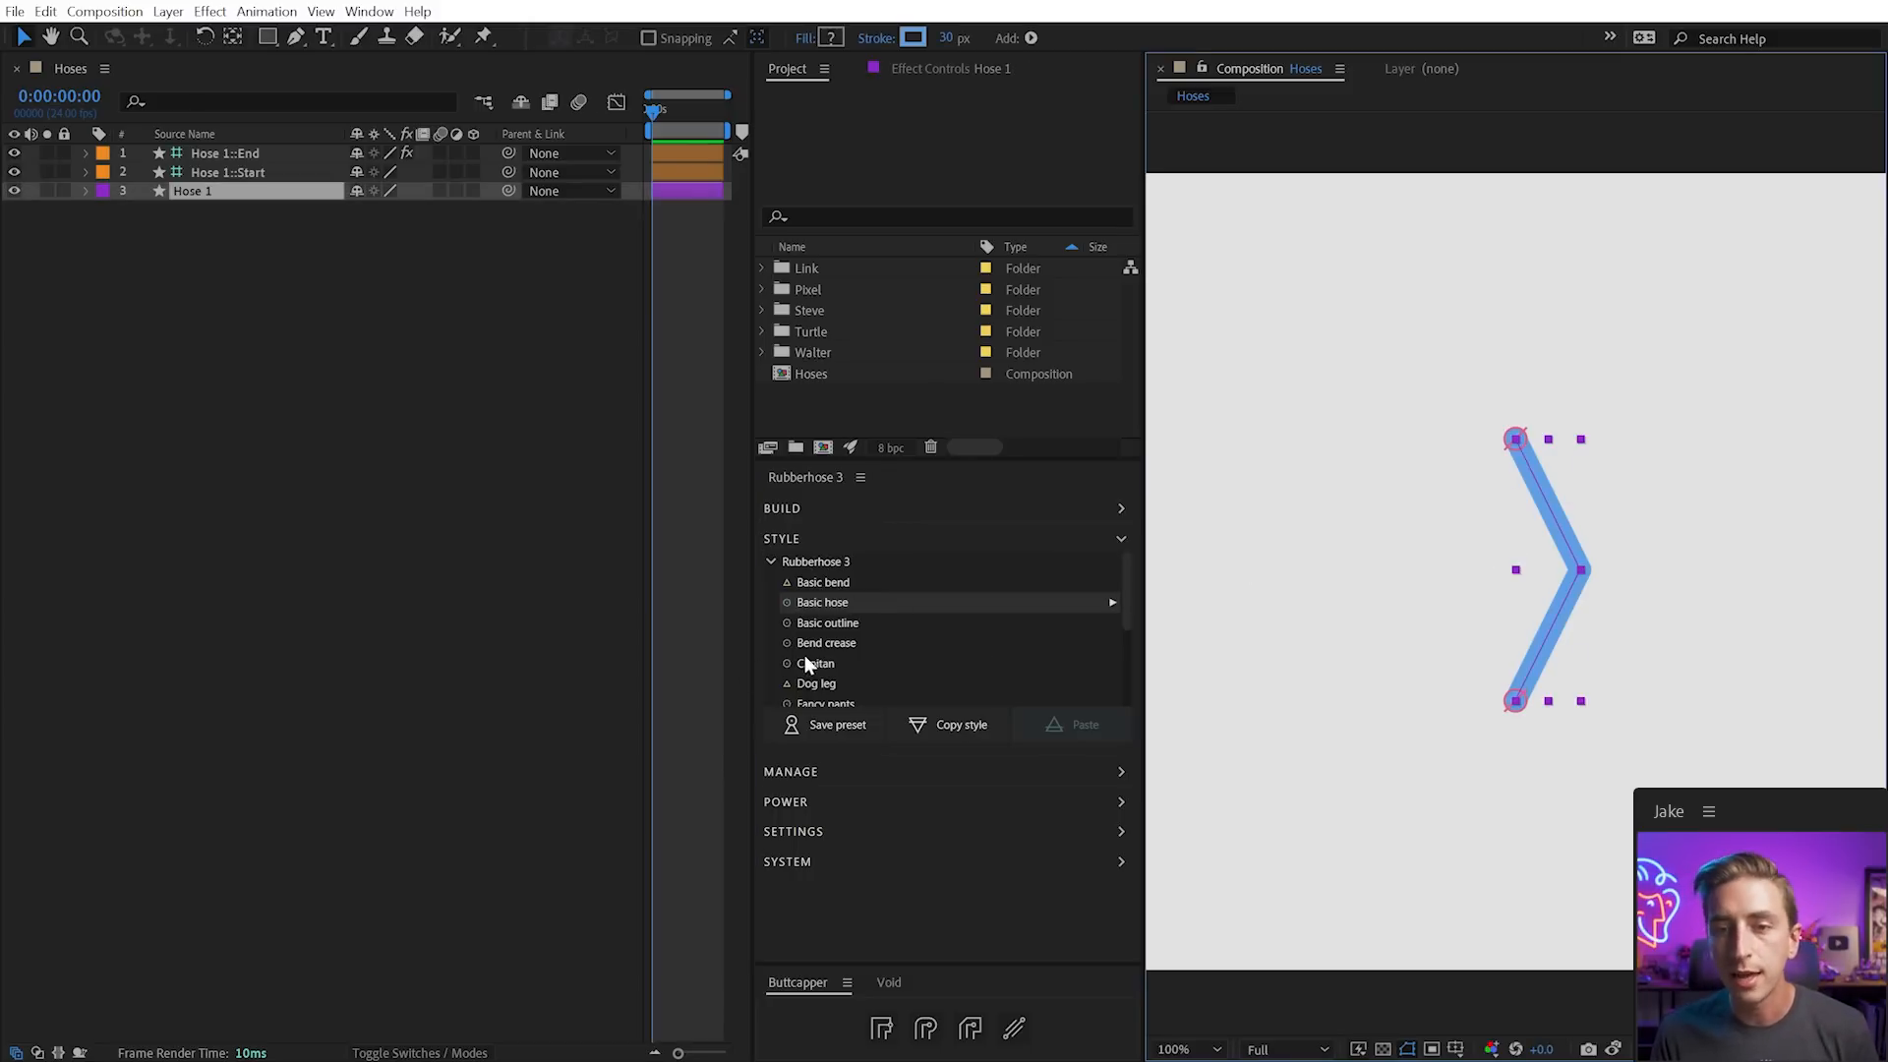
{"action": "left_click", "coordinate": [828, 643]}
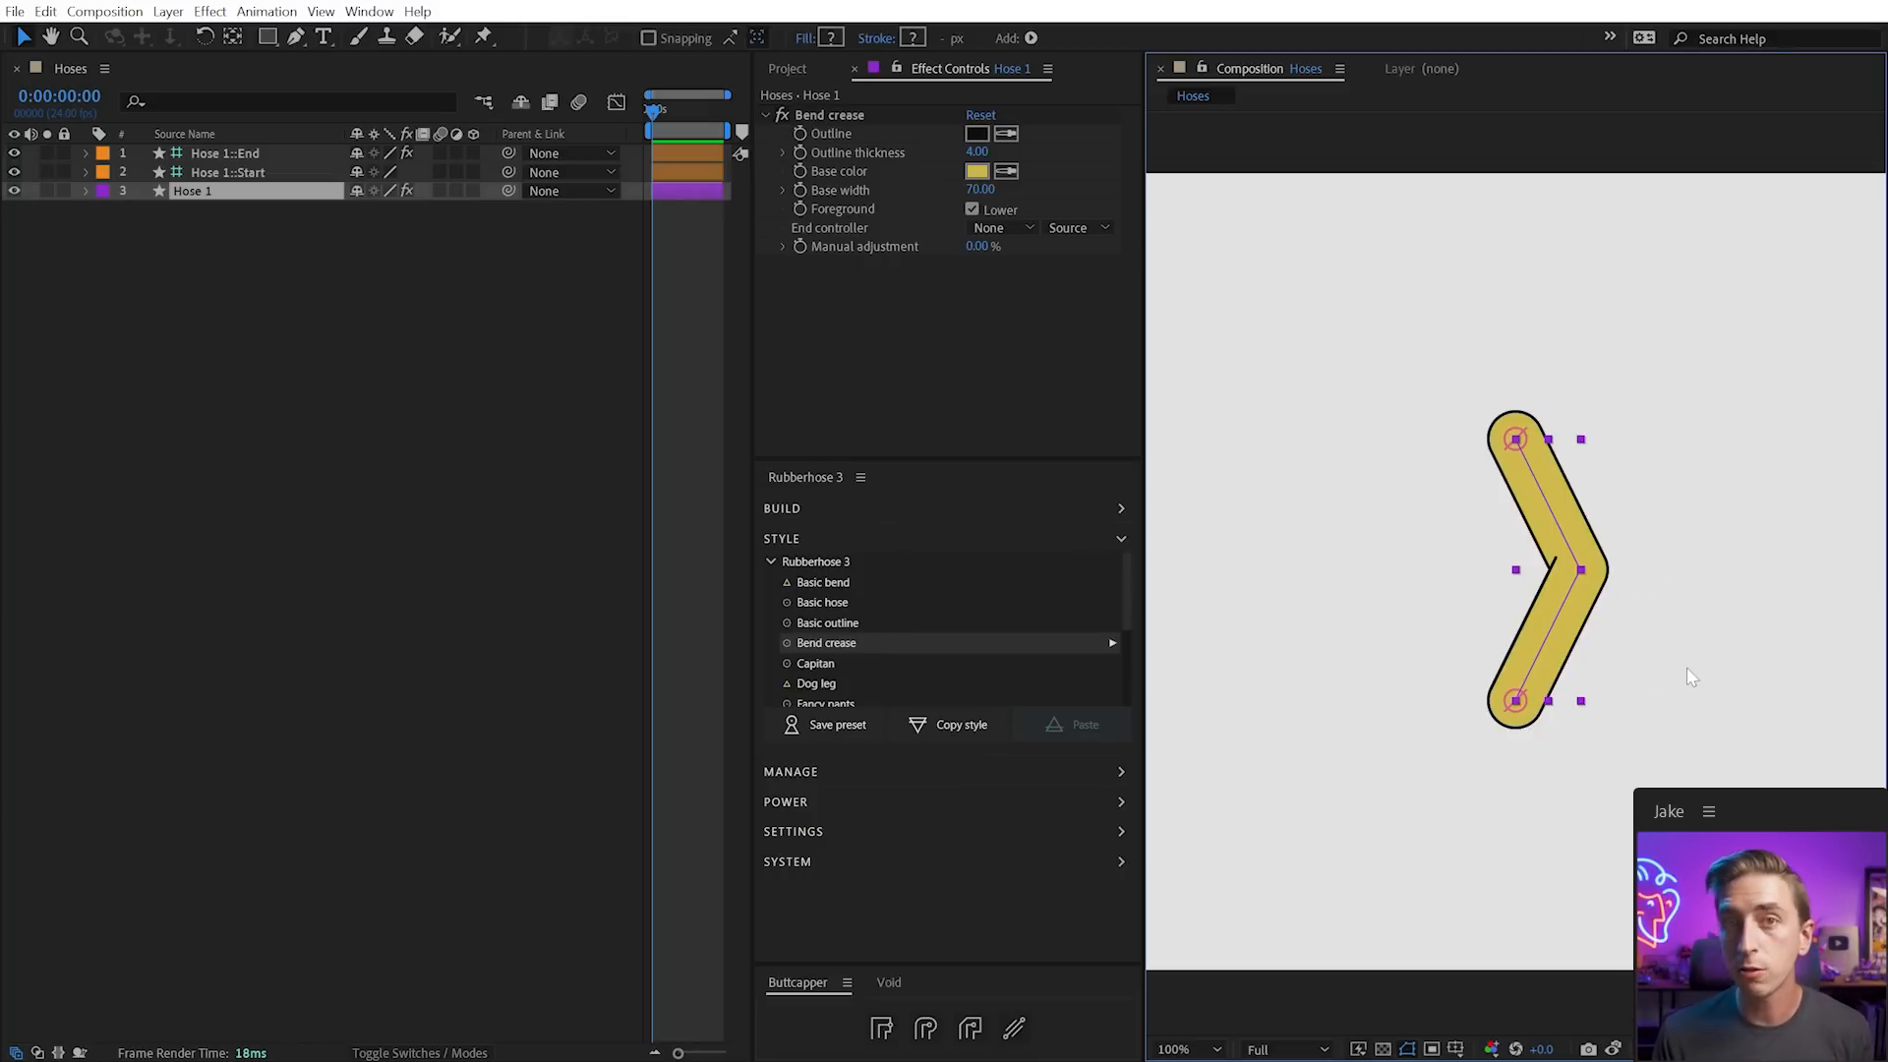
Bend the hose to check the crease, then try and undo Outline thickness and Base width changes
{"action": "mouse_move", "coordinate": [1515, 700]}
{"action": "left_mouse_down"}
{"action": "mouse_move", "coordinate": [1530, 634]}
{"action": "mouse_move", "coordinate": [1476, 644]}
{"action": "mouse_move", "coordinate": [1458, 614]}
{"action": "left_mouse_up"}
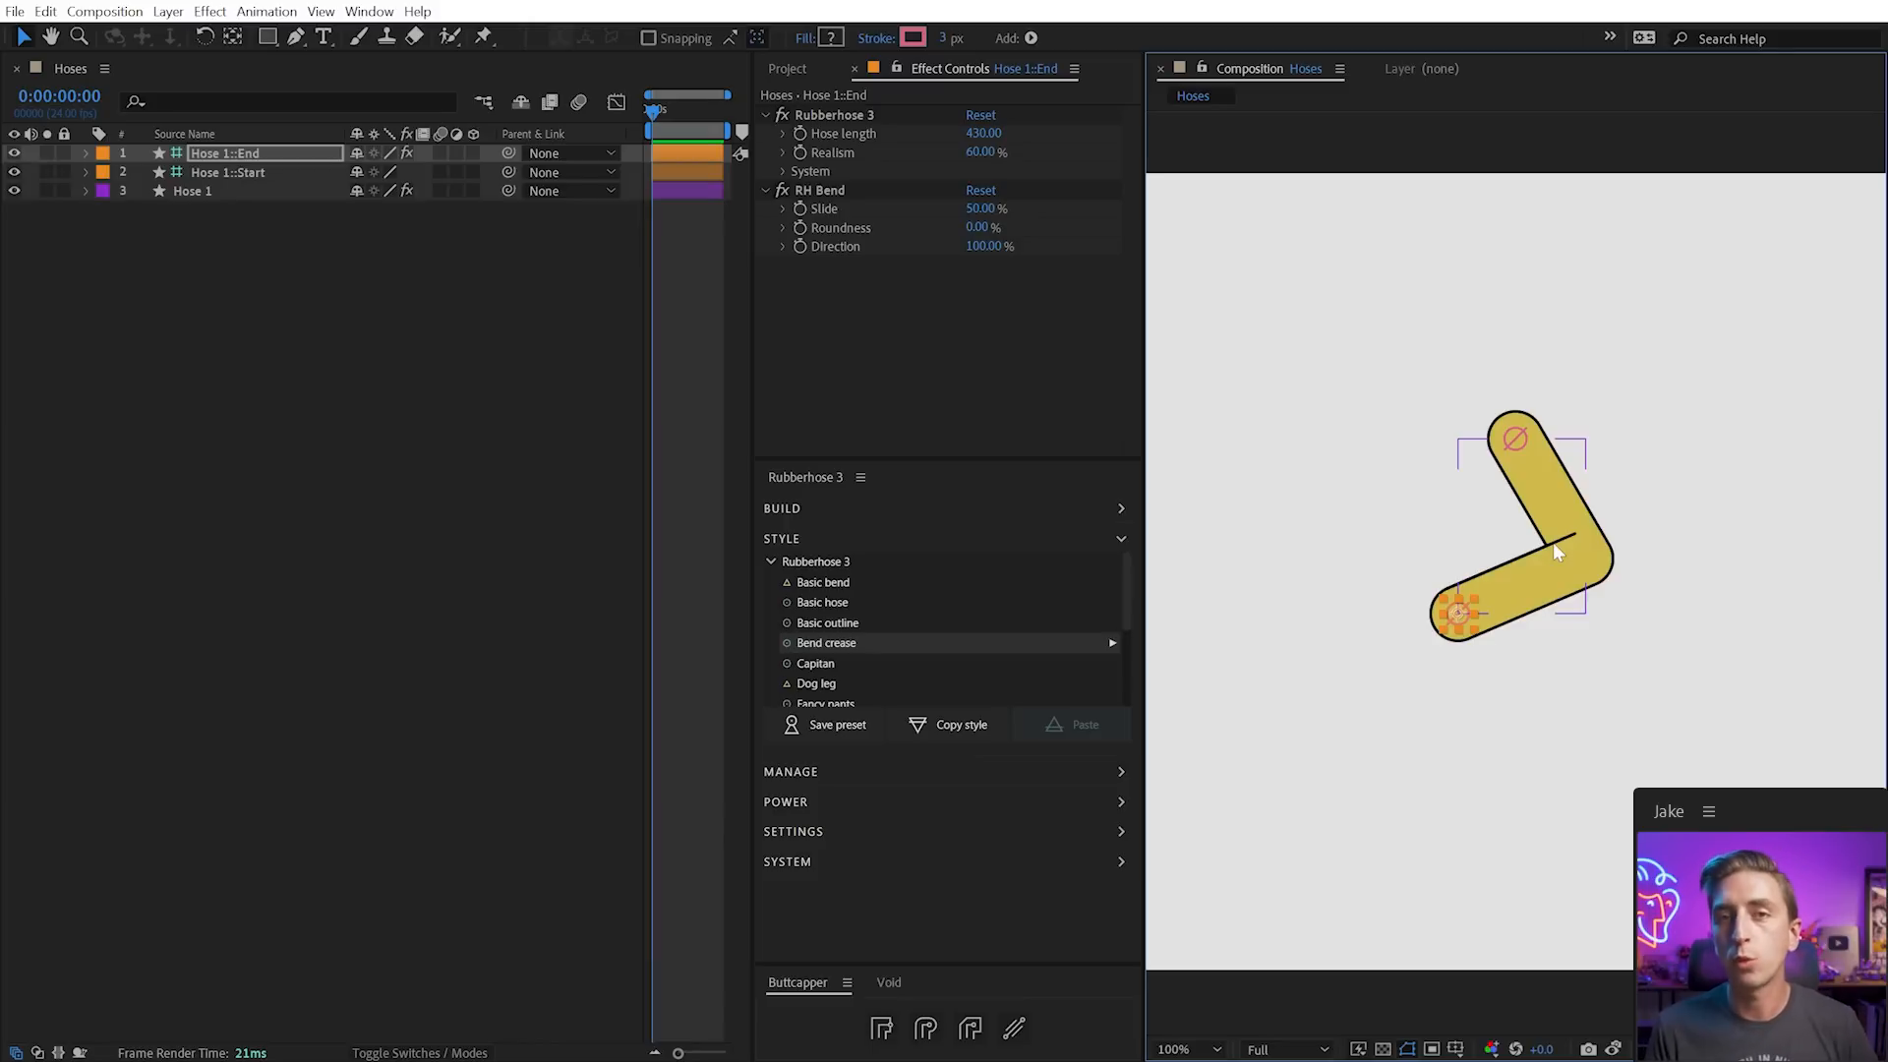
{"action": "left_click", "coordinate": [1554, 547]}
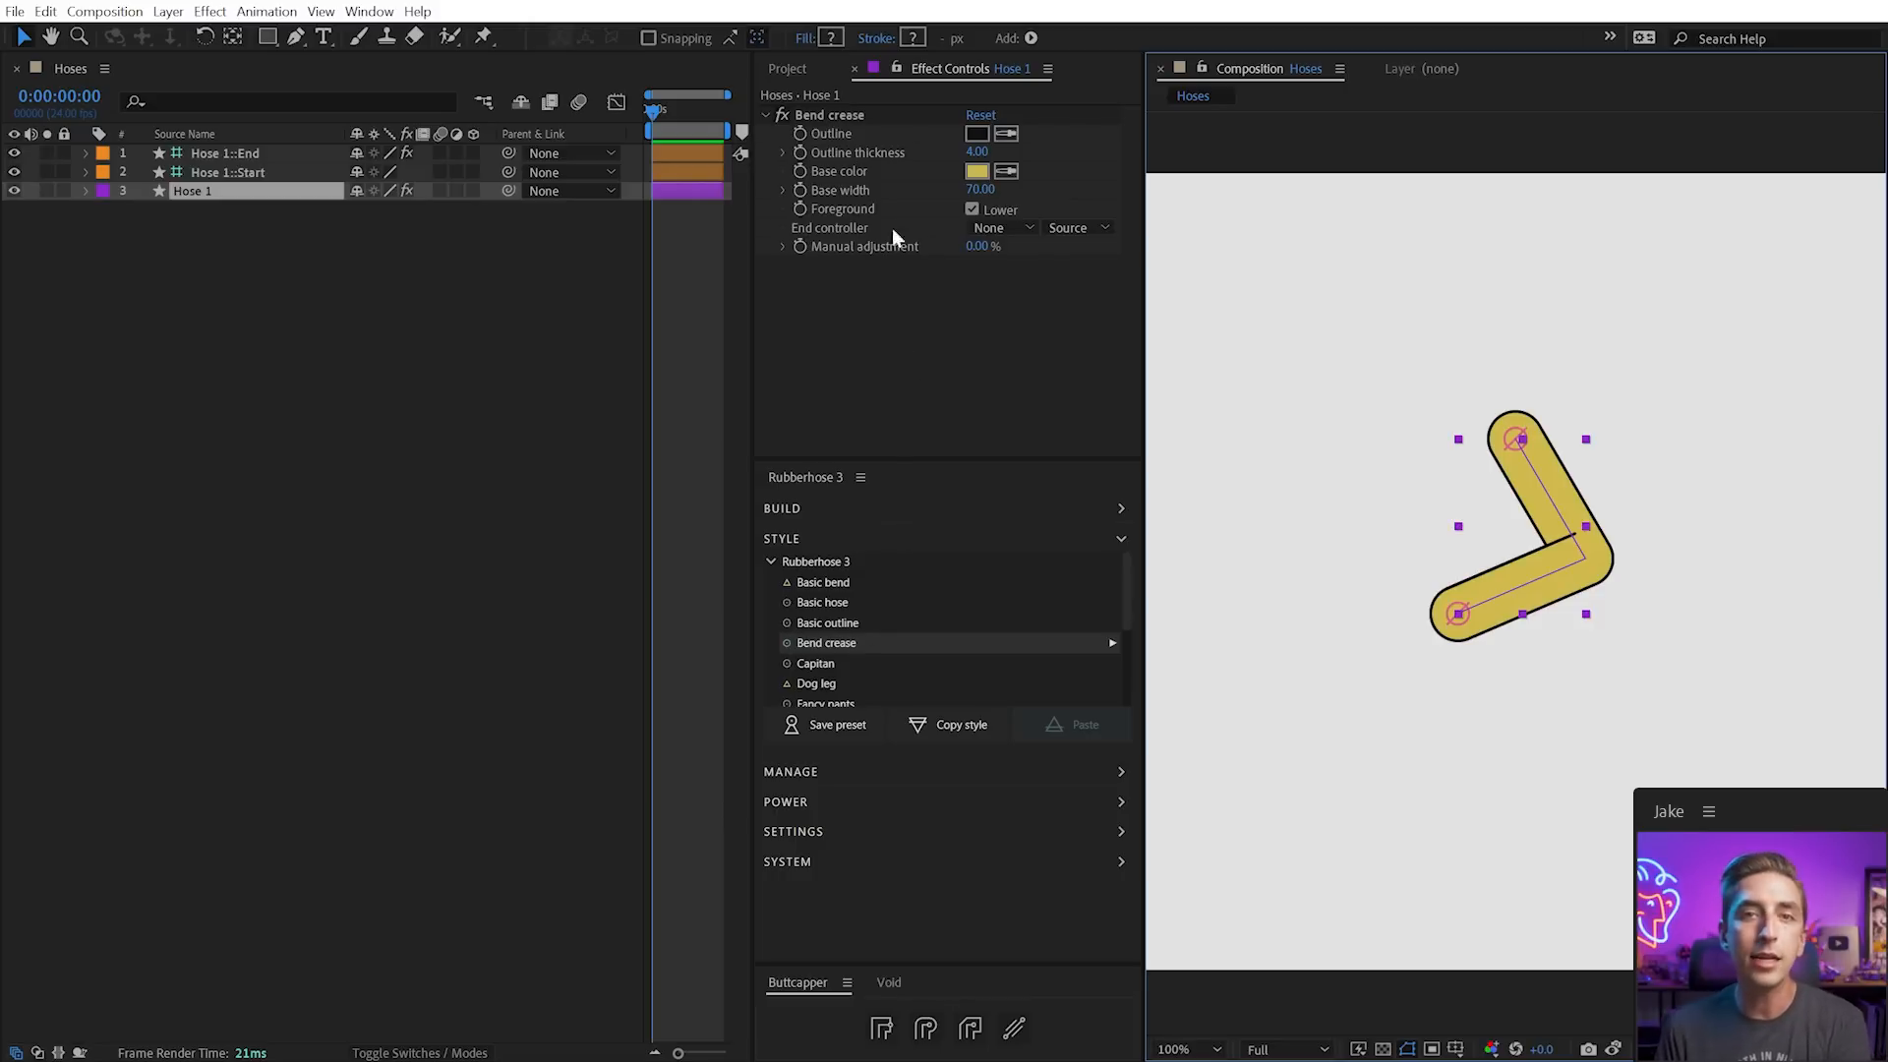
{"action": "left_click", "coordinate": [843, 116]}
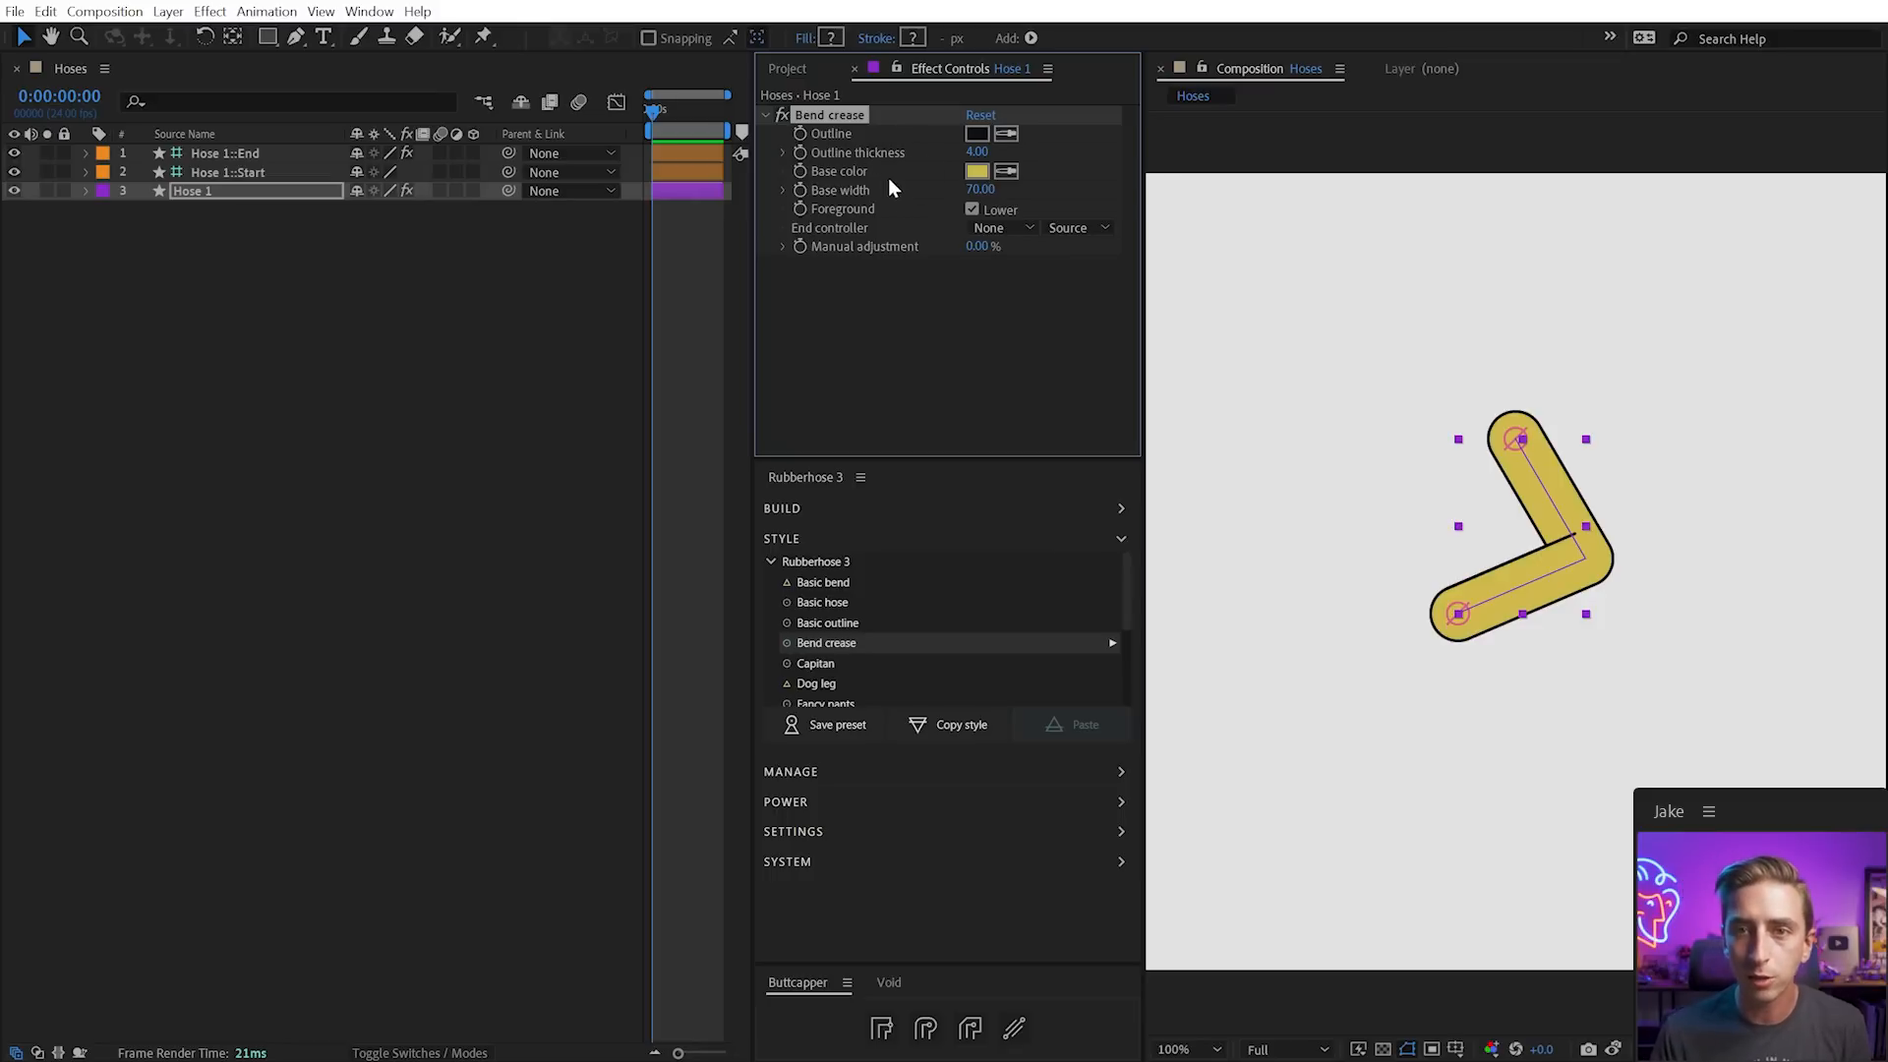
{"action": "left_click_drag", "start_coordinate": [980, 154], "coordinate": [946, 180]}
{"action": "key", "text": "ctrl+z"}
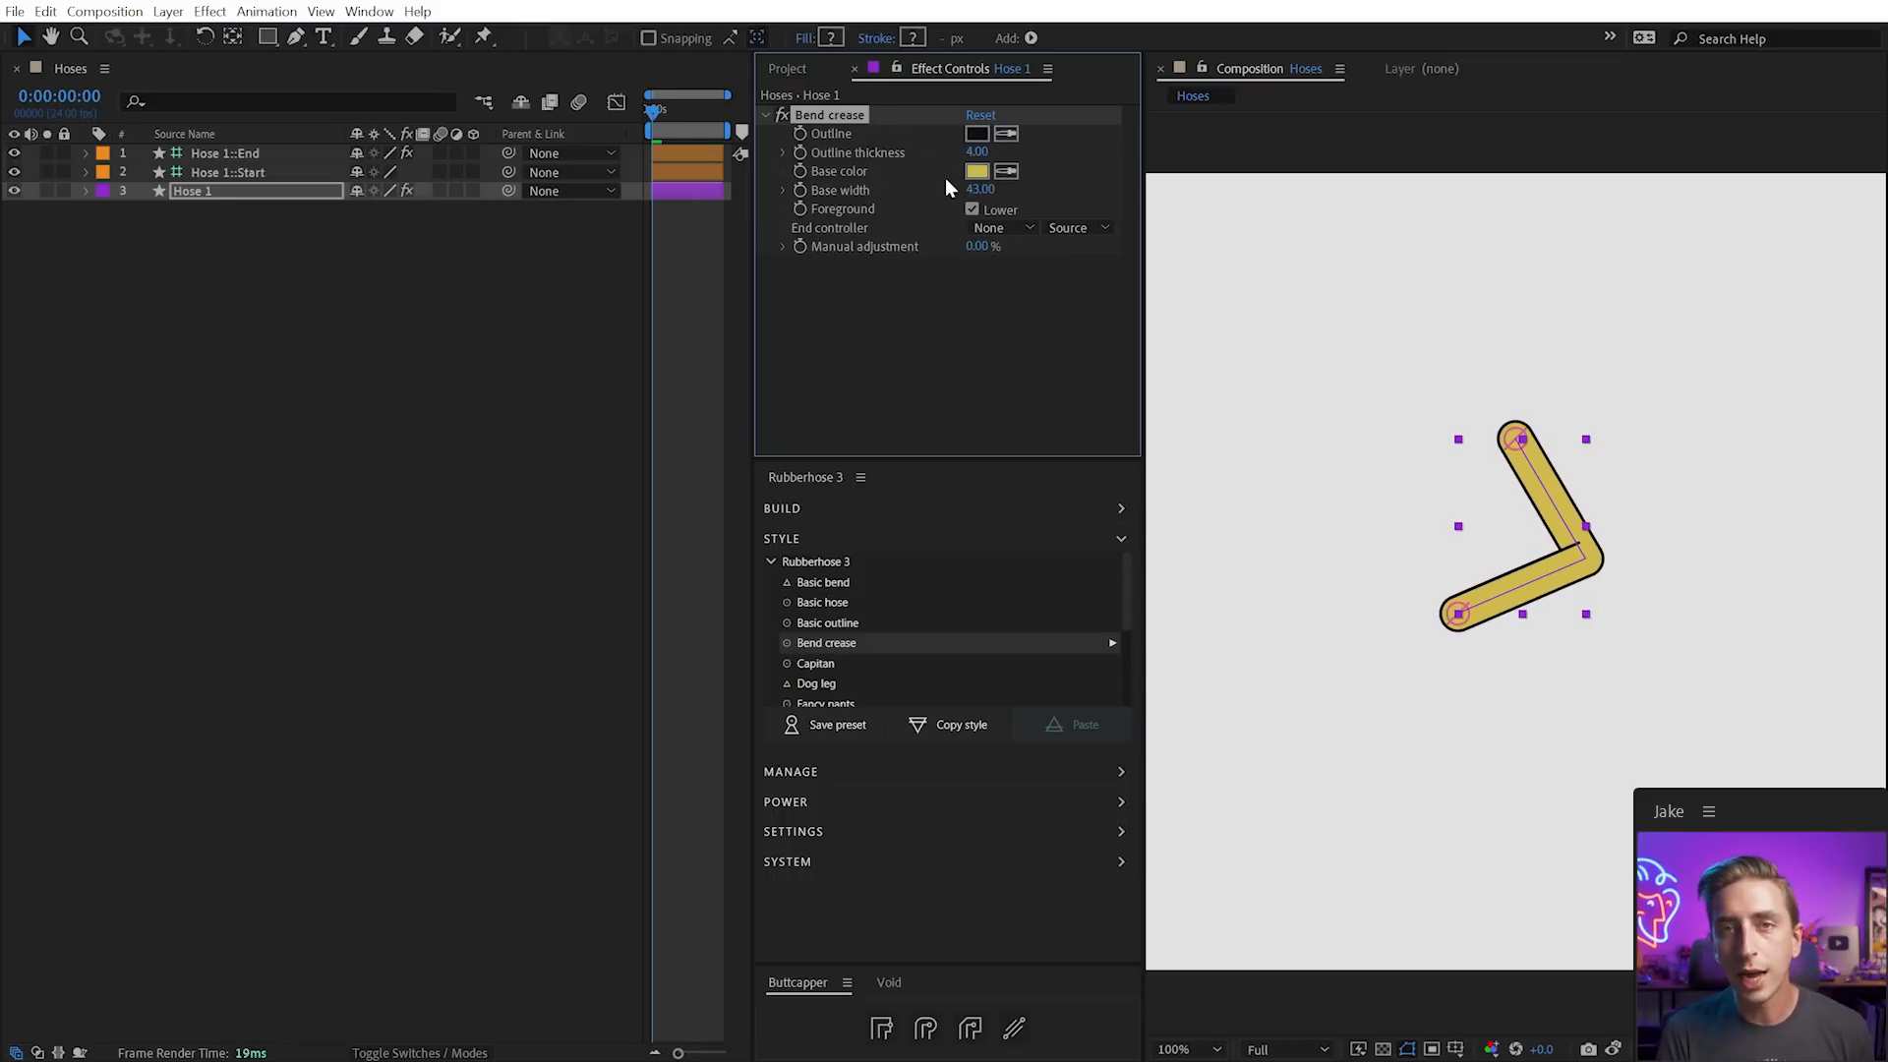
{"action": "key", "text": "ctrl+z"}
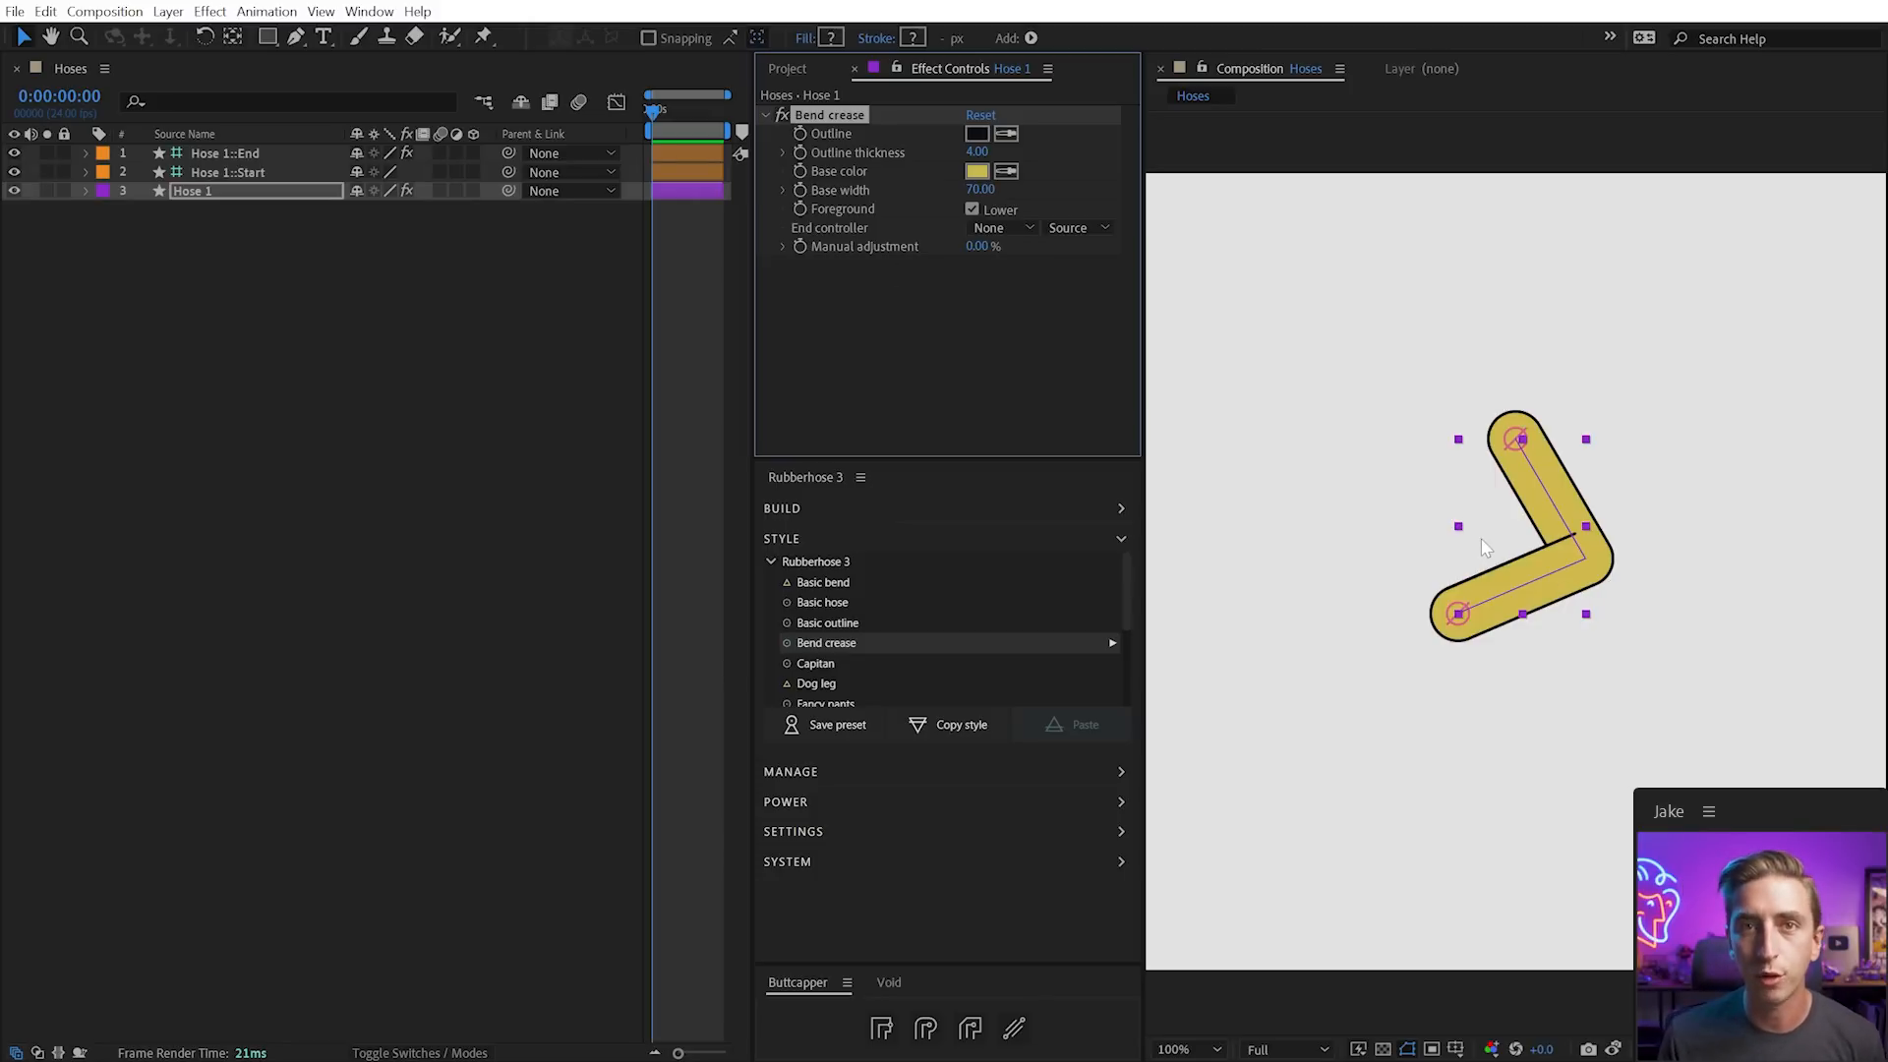
{"action": "left_click_drag", "start_coordinate": [1125, 574], "coordinate": [1123, 622]}
Apply the Noodle style and move the hose end down-left to test it
{"action": "double_click", "coordinate": [818, 625]}
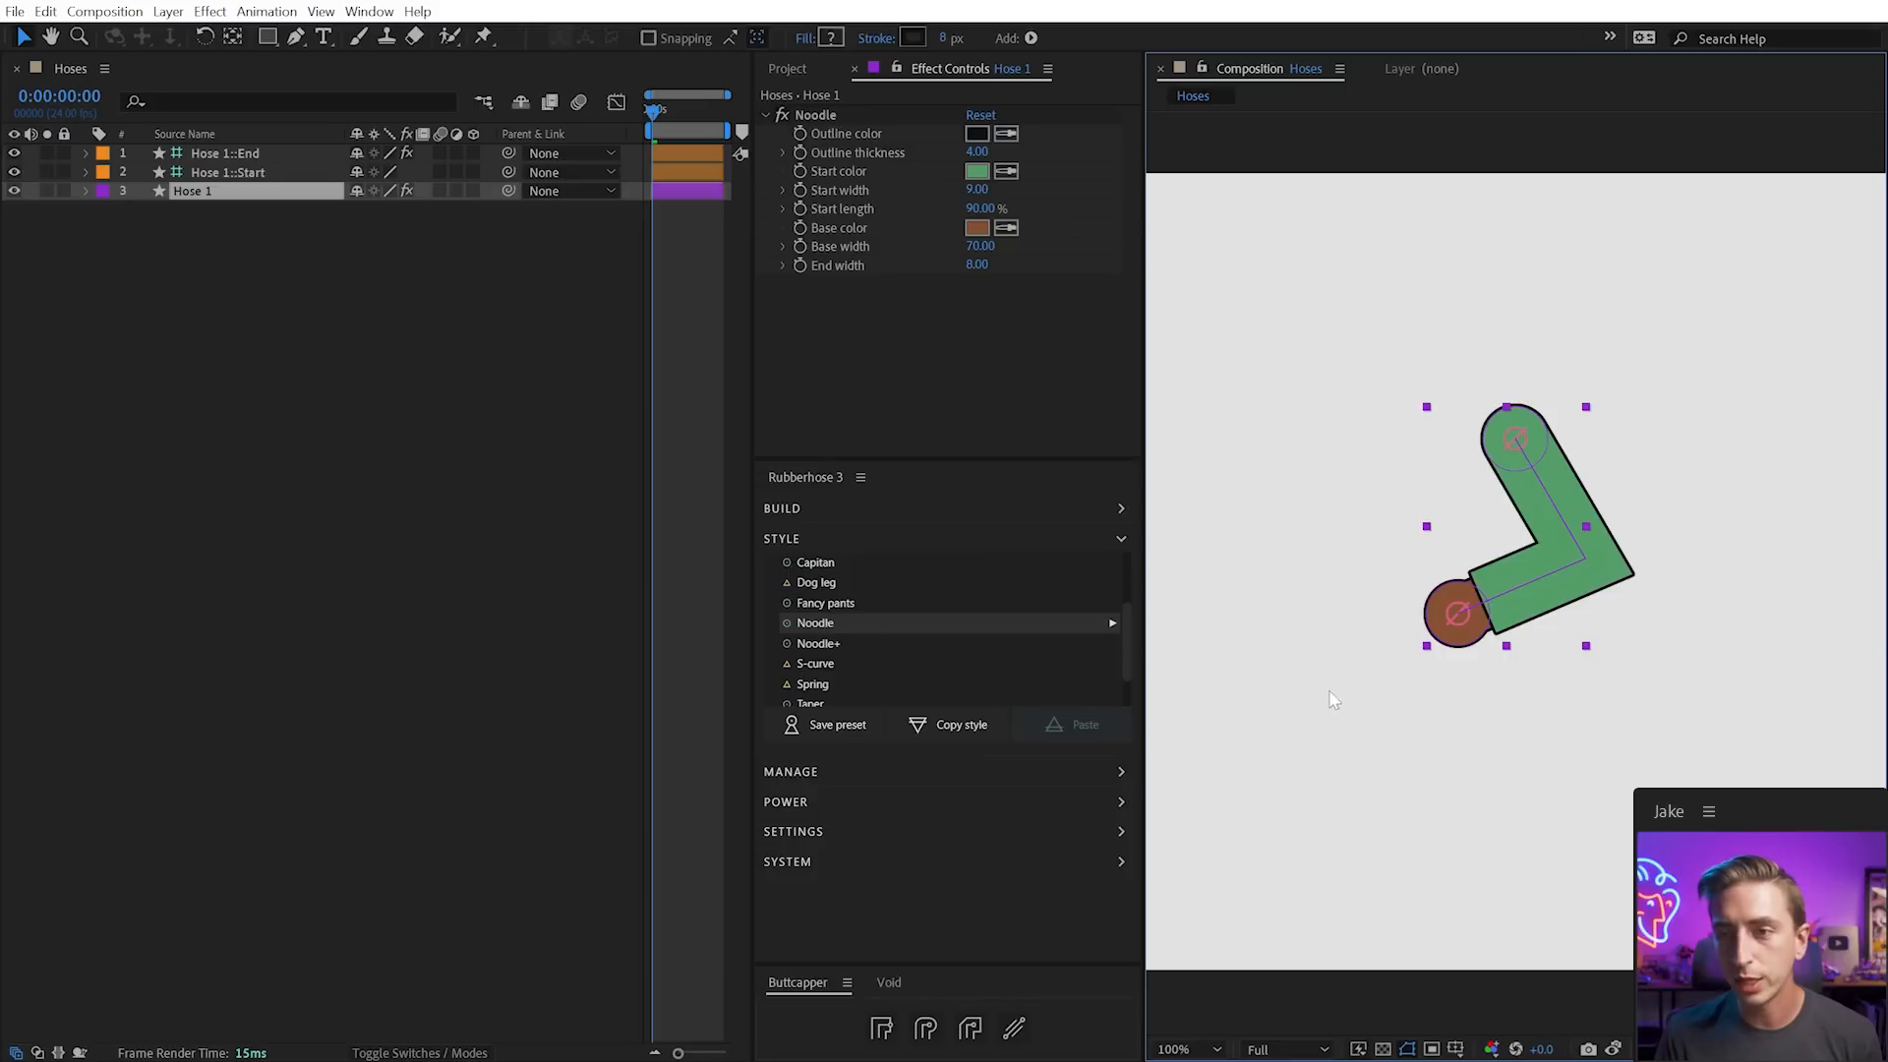
{"action": "left_click", "coordinate": [1458, 634]}
{"action": "left_click_drag", "start_coordinate": [1458, 637], "coordinate": [1444, 672]}
{"action": "left_click", "coordinate": [1028, 337]}
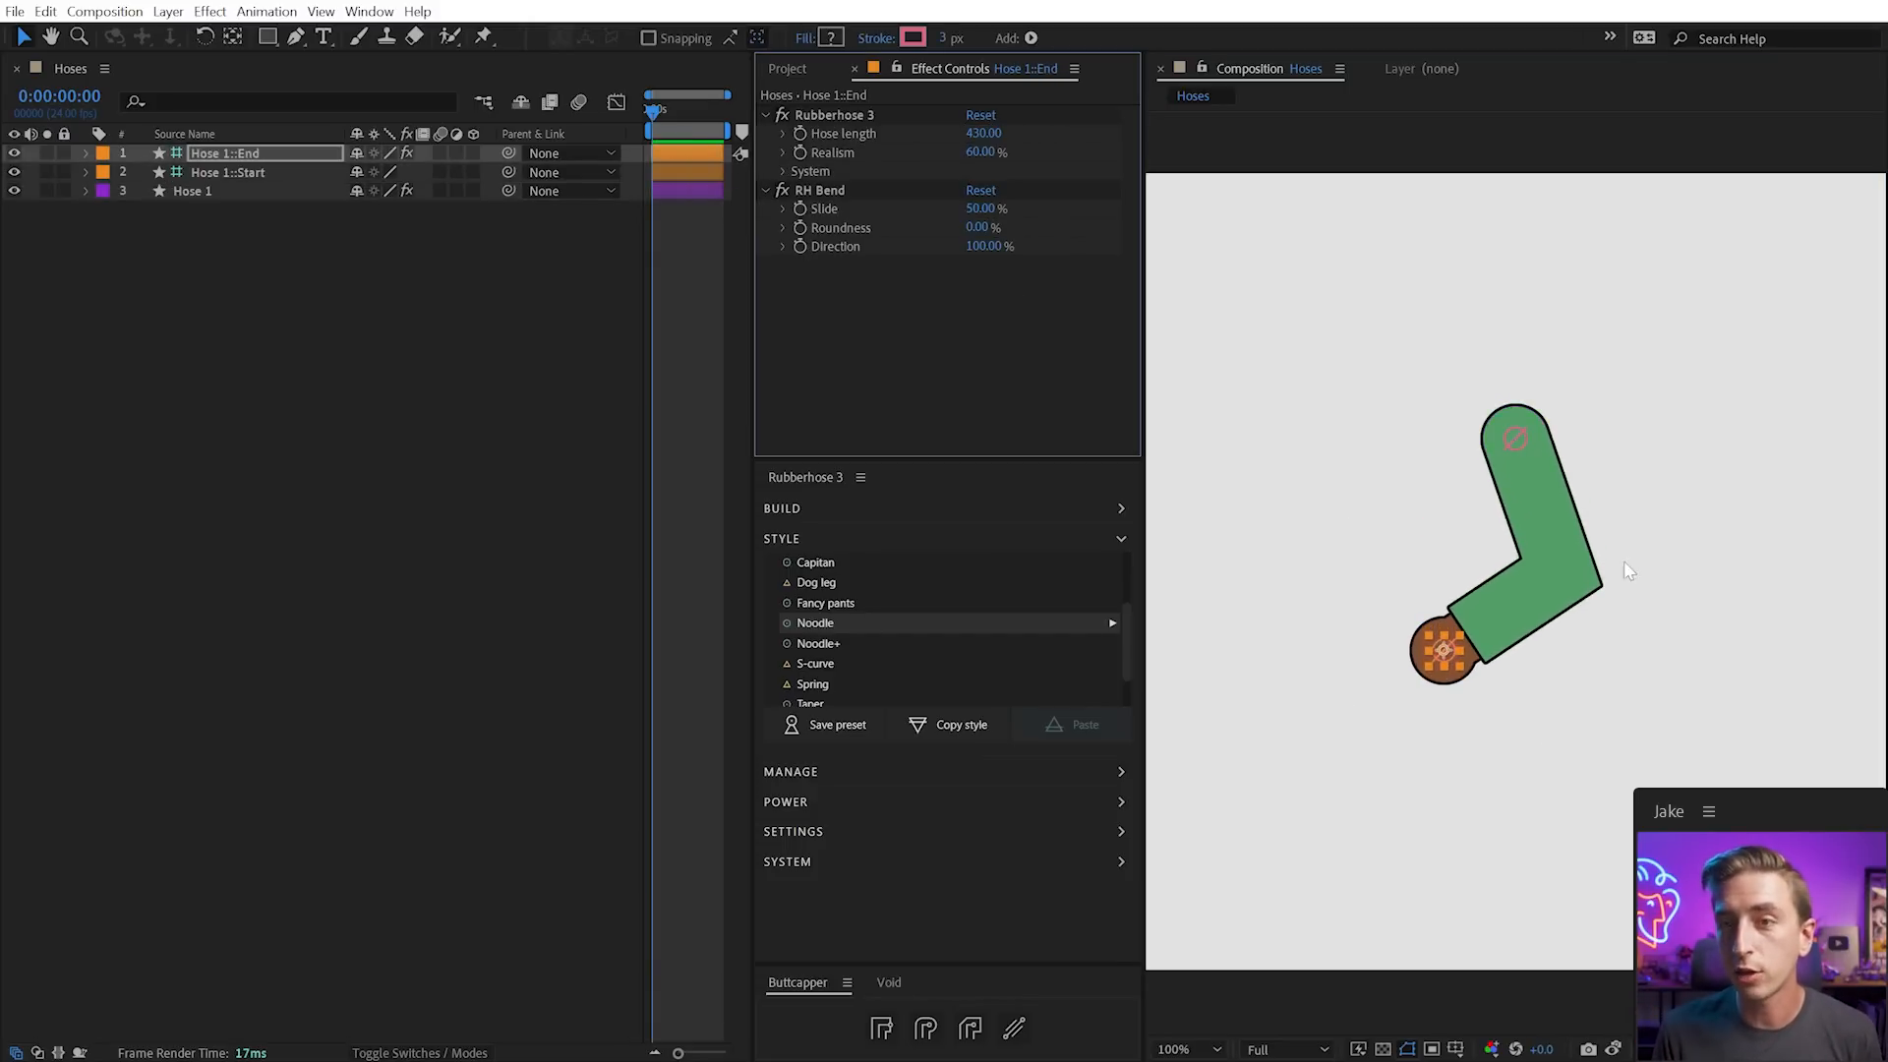
Switch Hose 1 to the Taper Multicolor style
{"action": "left_click", "coordinate": [1518, 556]}
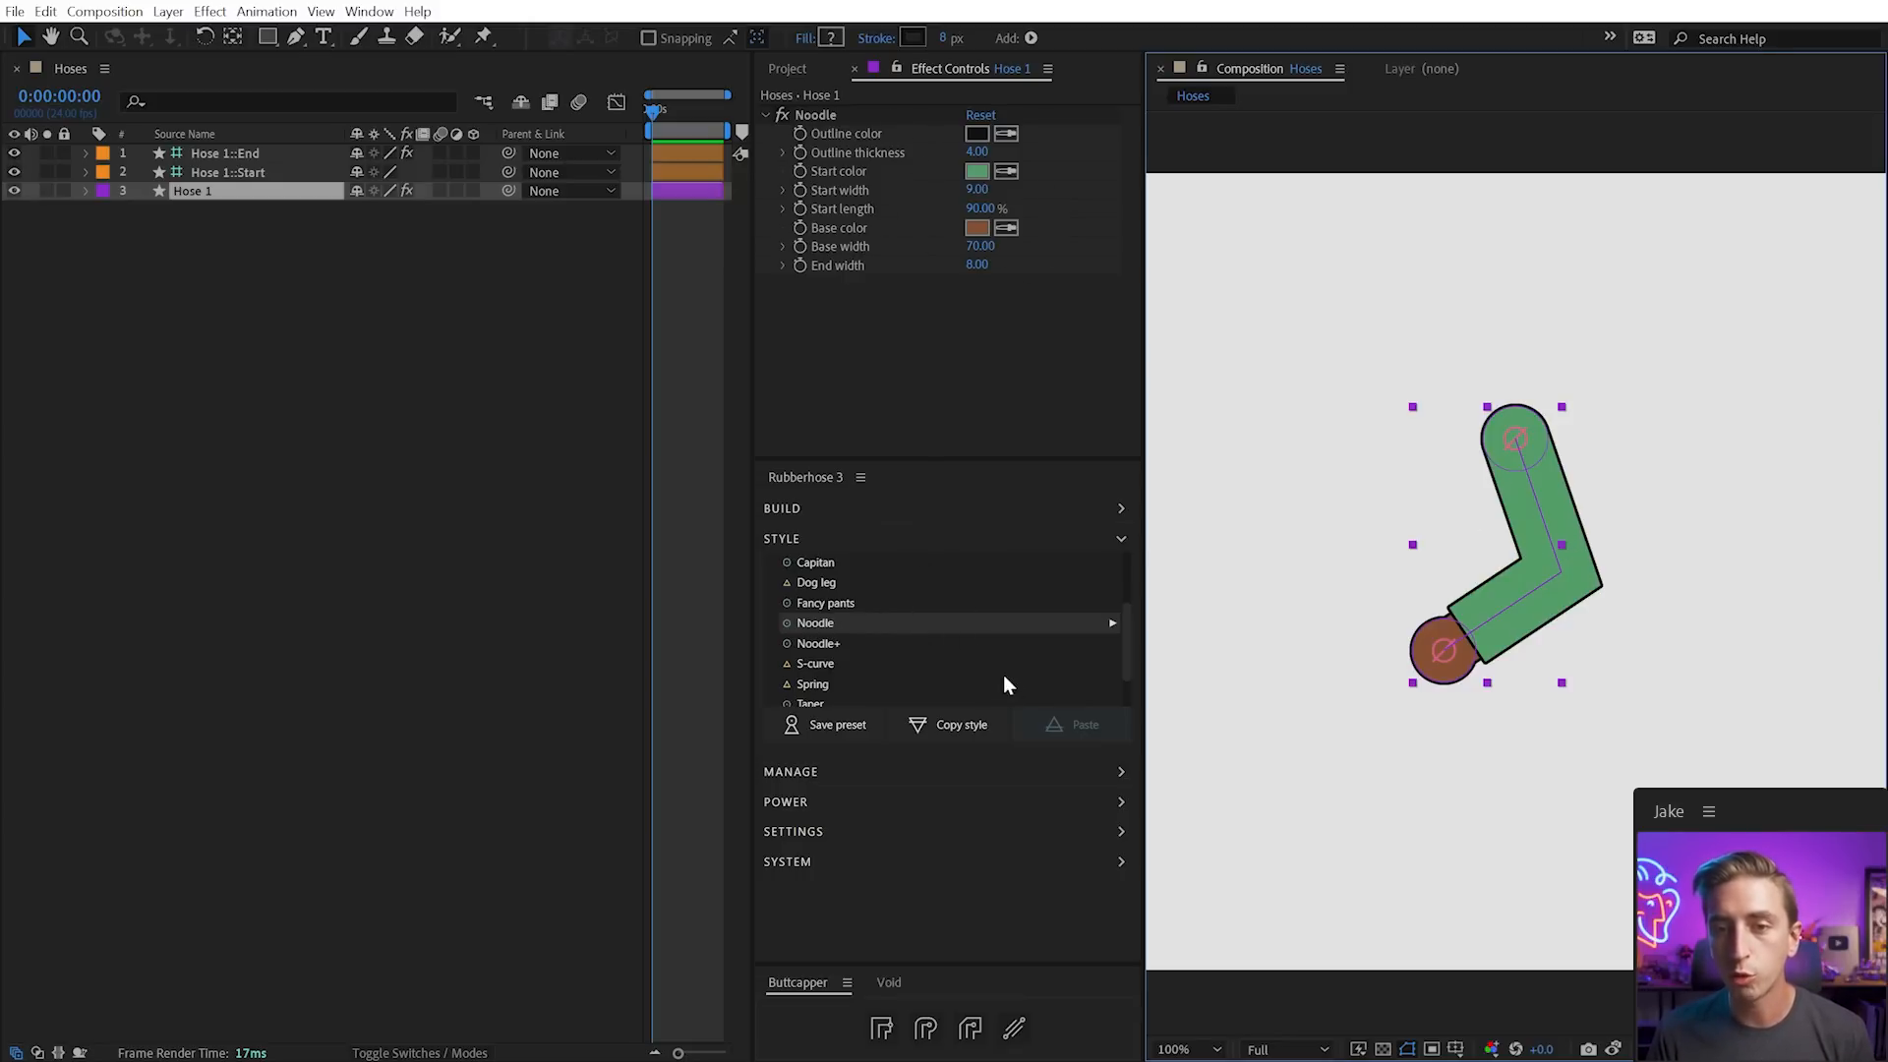
{"action": "scroll", "coordinate": [1009, 664], "scroll_direction": "down", "scroll_amount": 1}
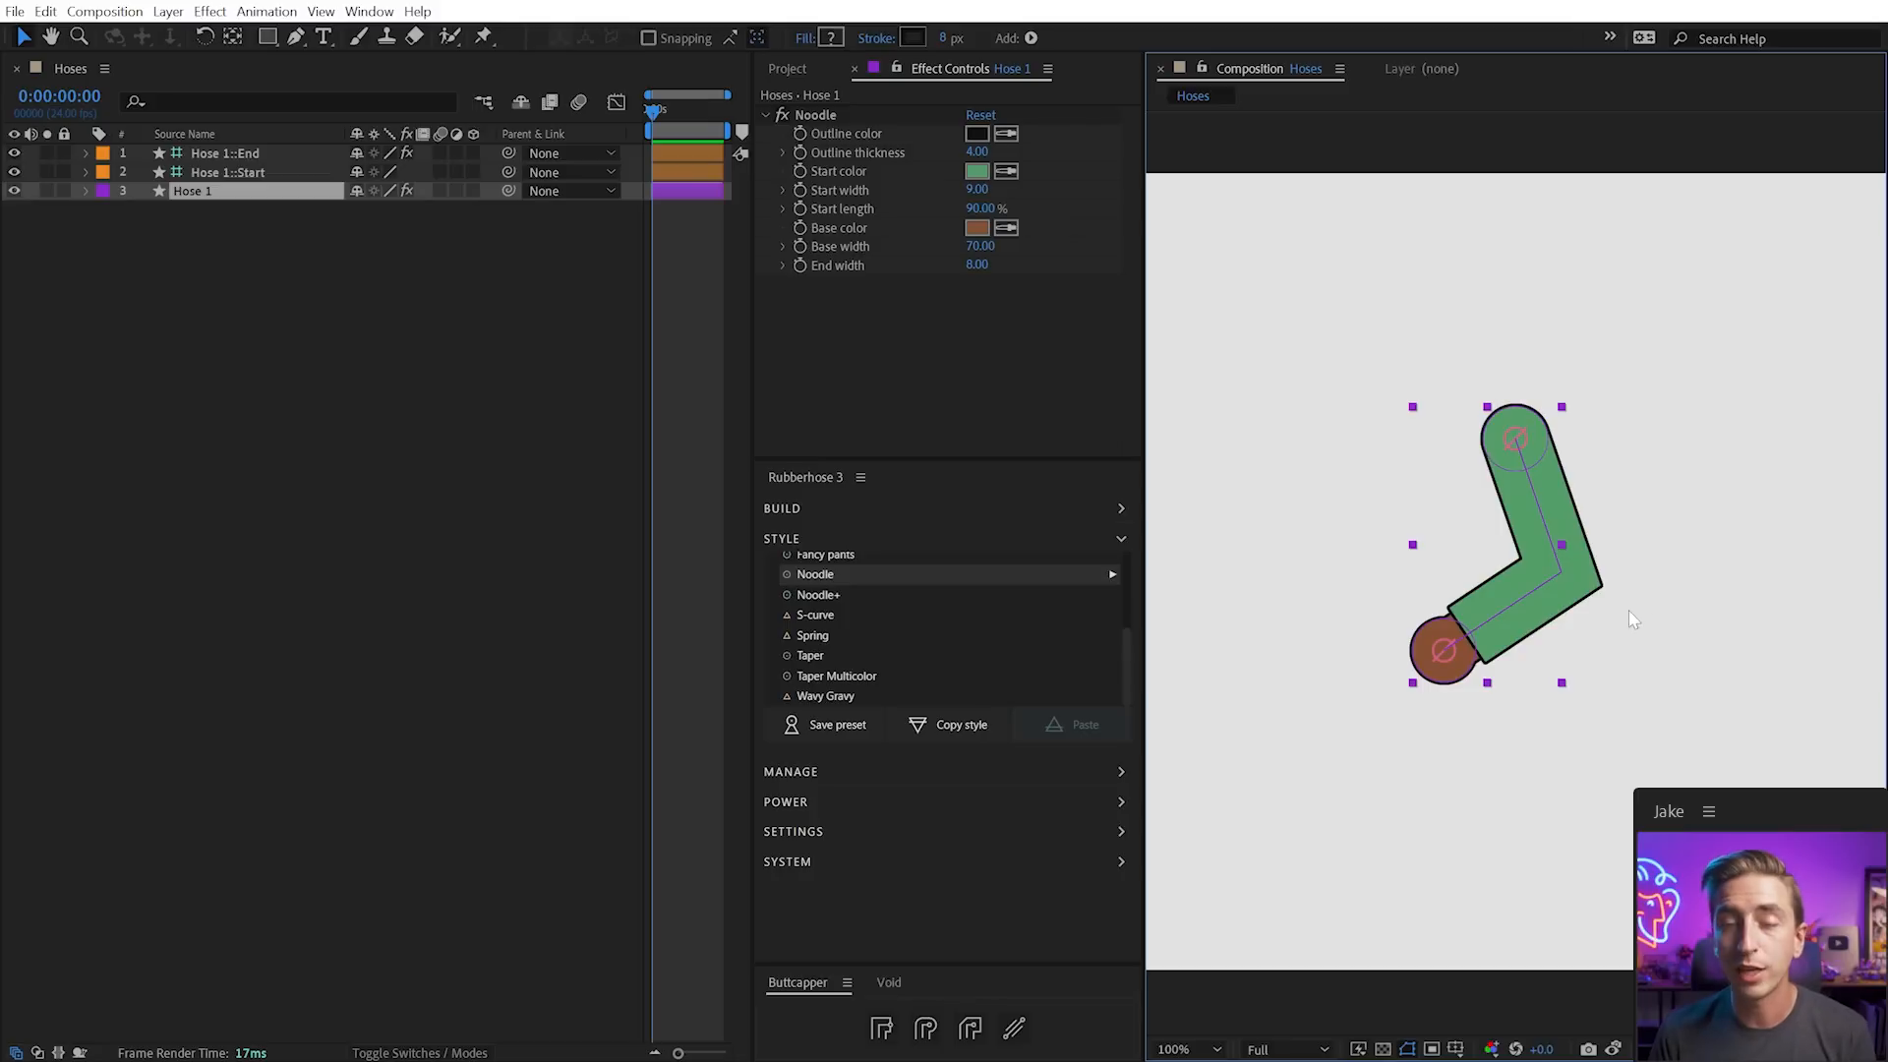
{"action": "left_click", "coordinate": [815, 676]}
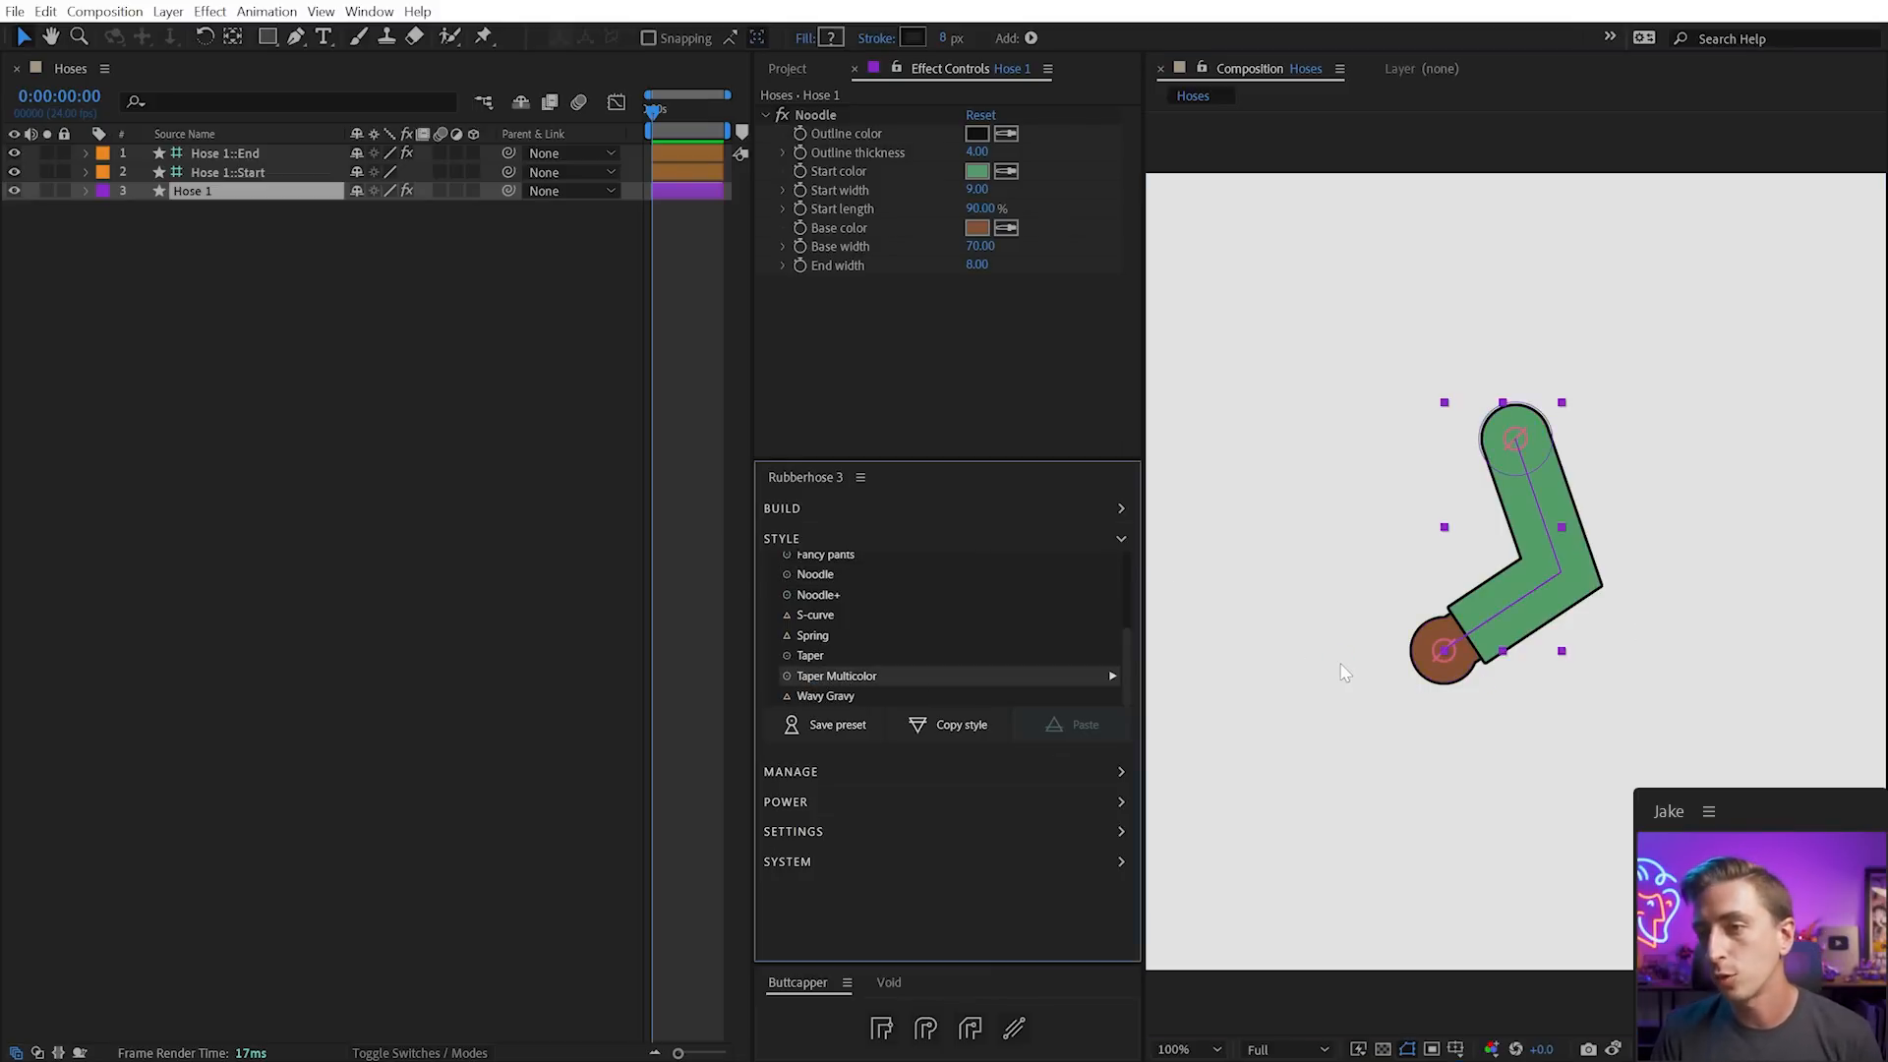
{"action": "left_click", "coordinate": [1571, 713]}
Set Taper multicolor Color break 1 to 23% and narrow Color 2 width to 76
{"action": "left_click_drag", "start_coordinate": [1444, 651], "coordinate": [1506, 749]}
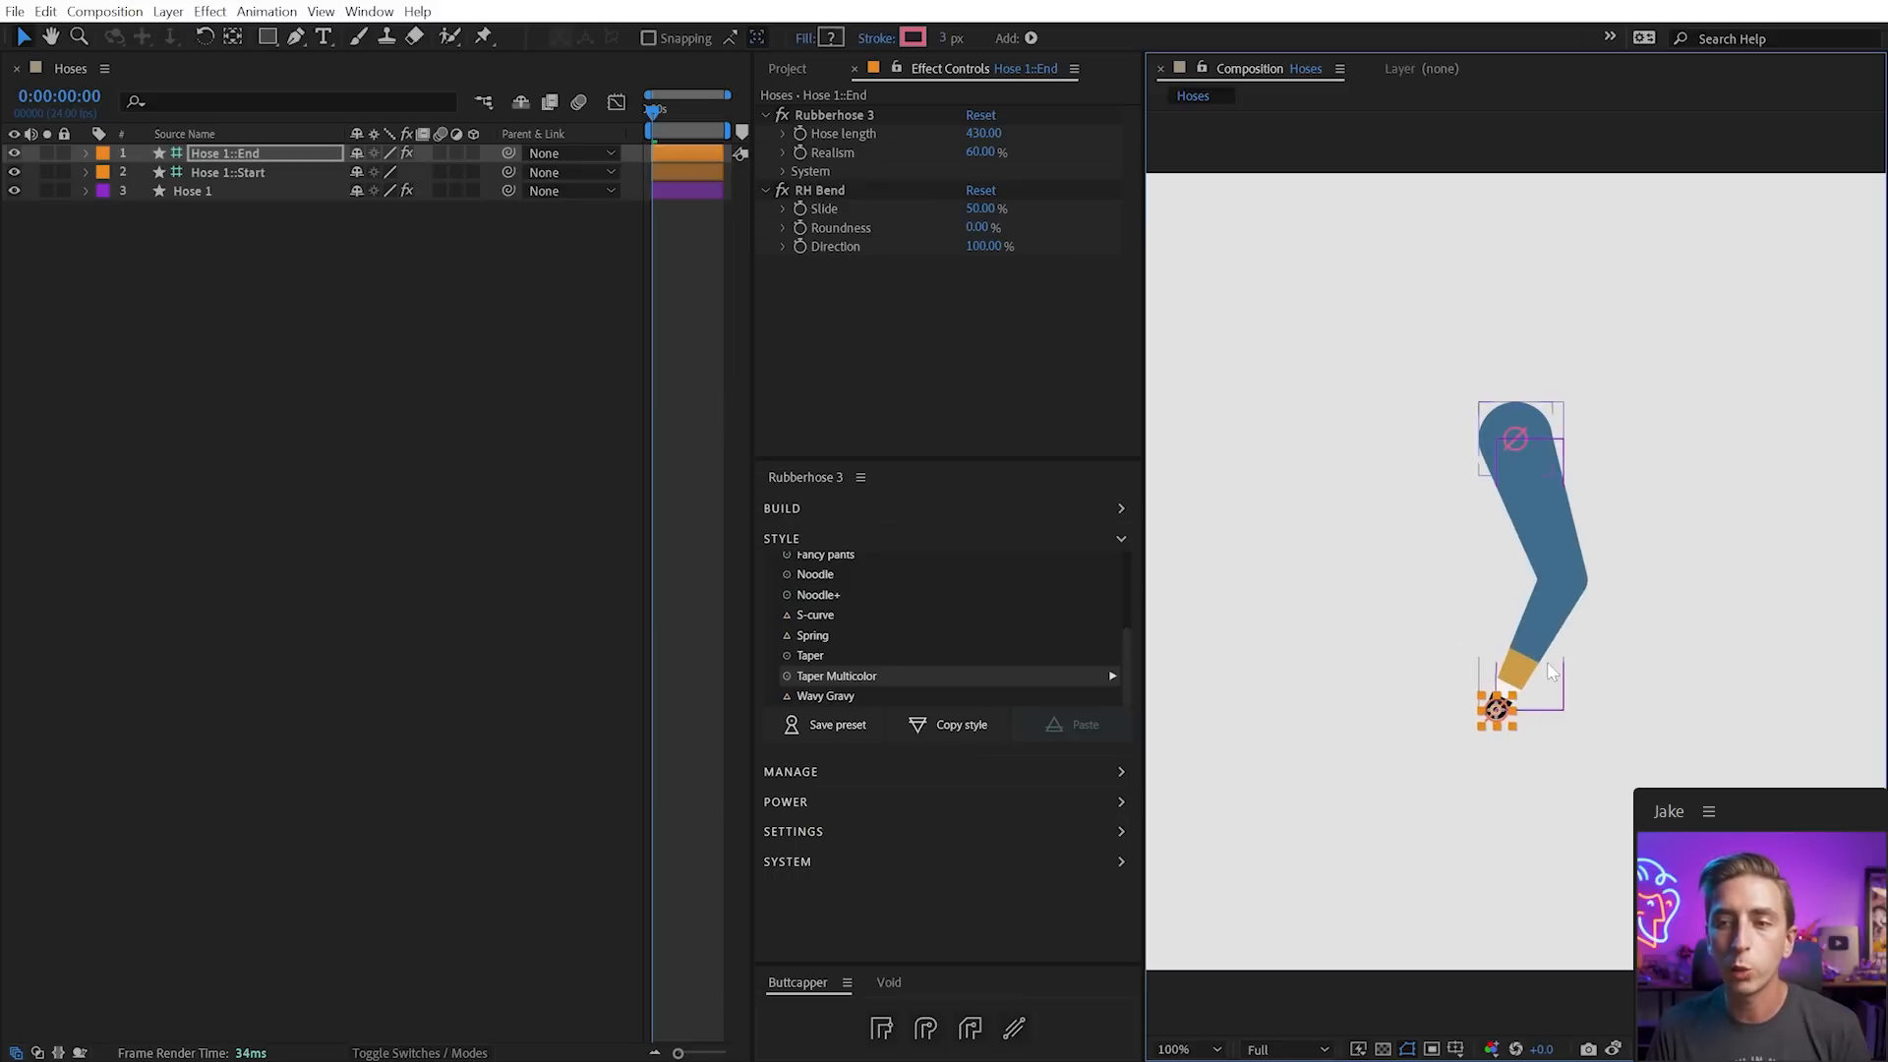
{"action": "left_click", "coordinate": [1620, 657]}
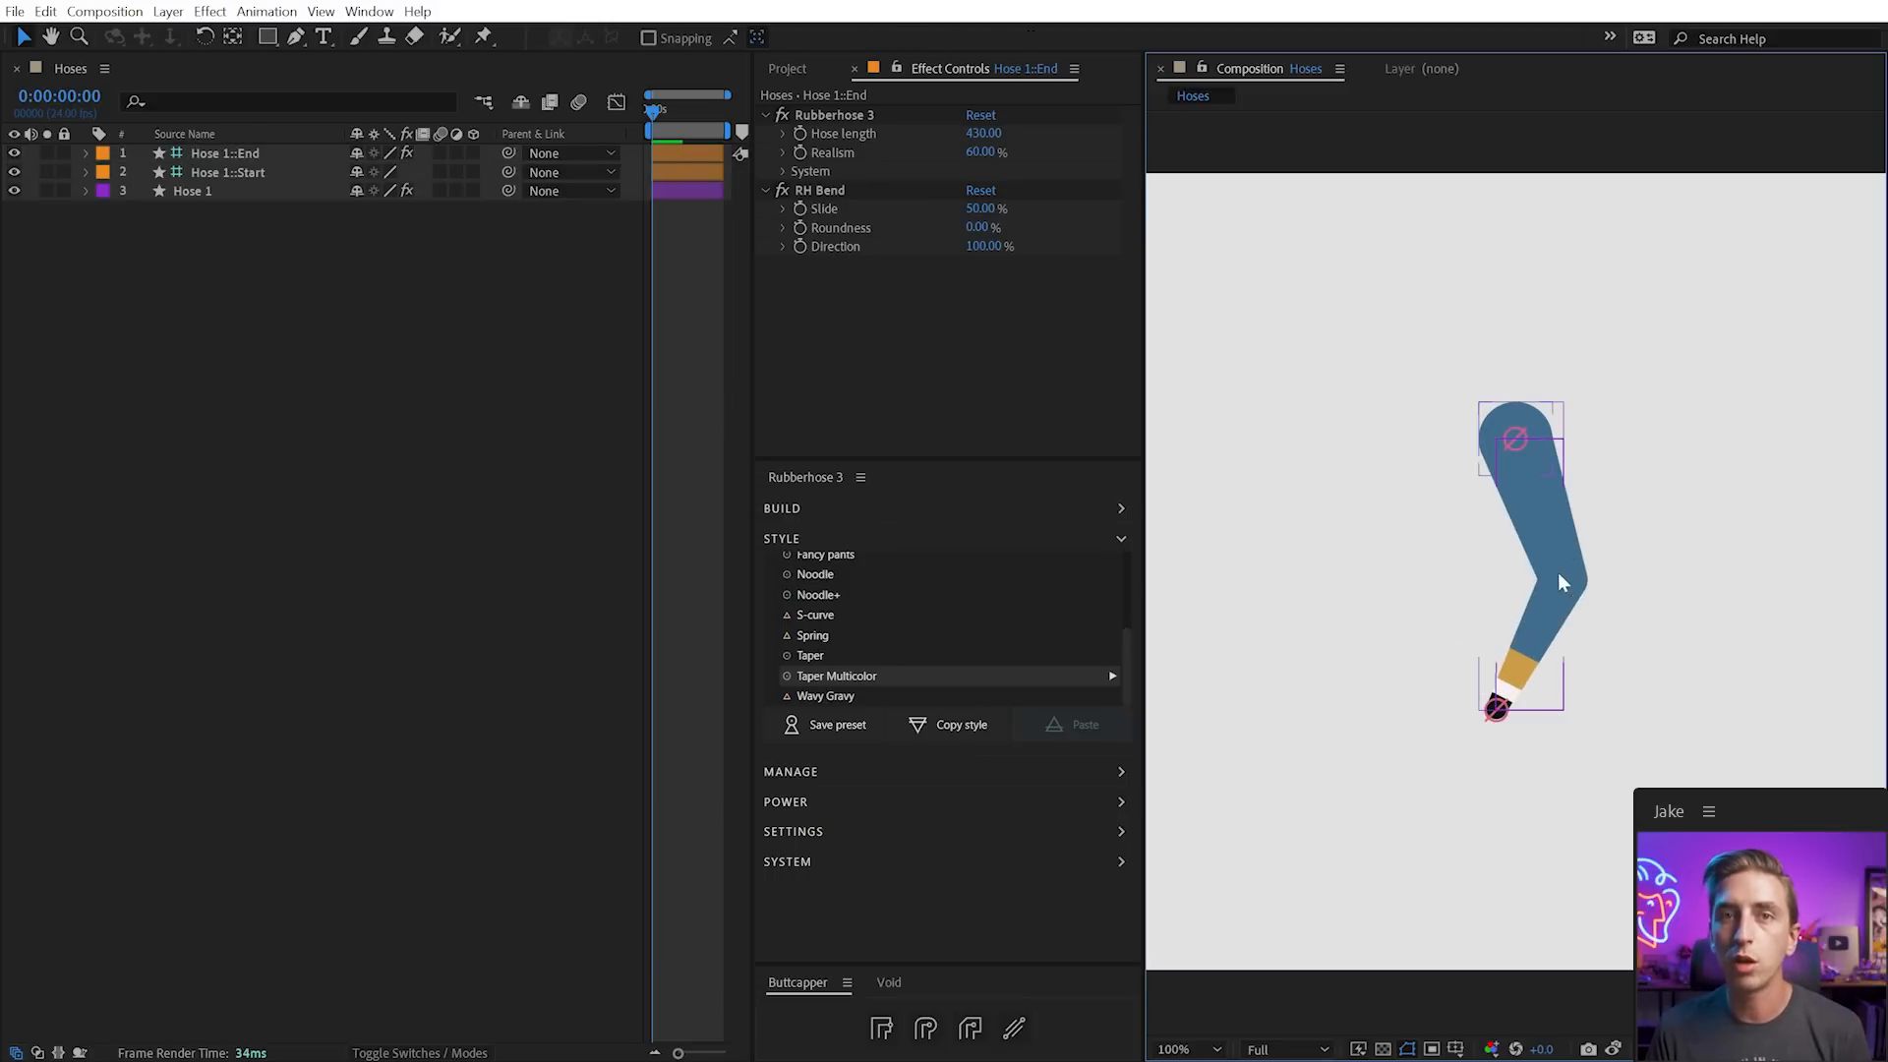
{"action": "left_click", "coordinate": [1524, 576]}
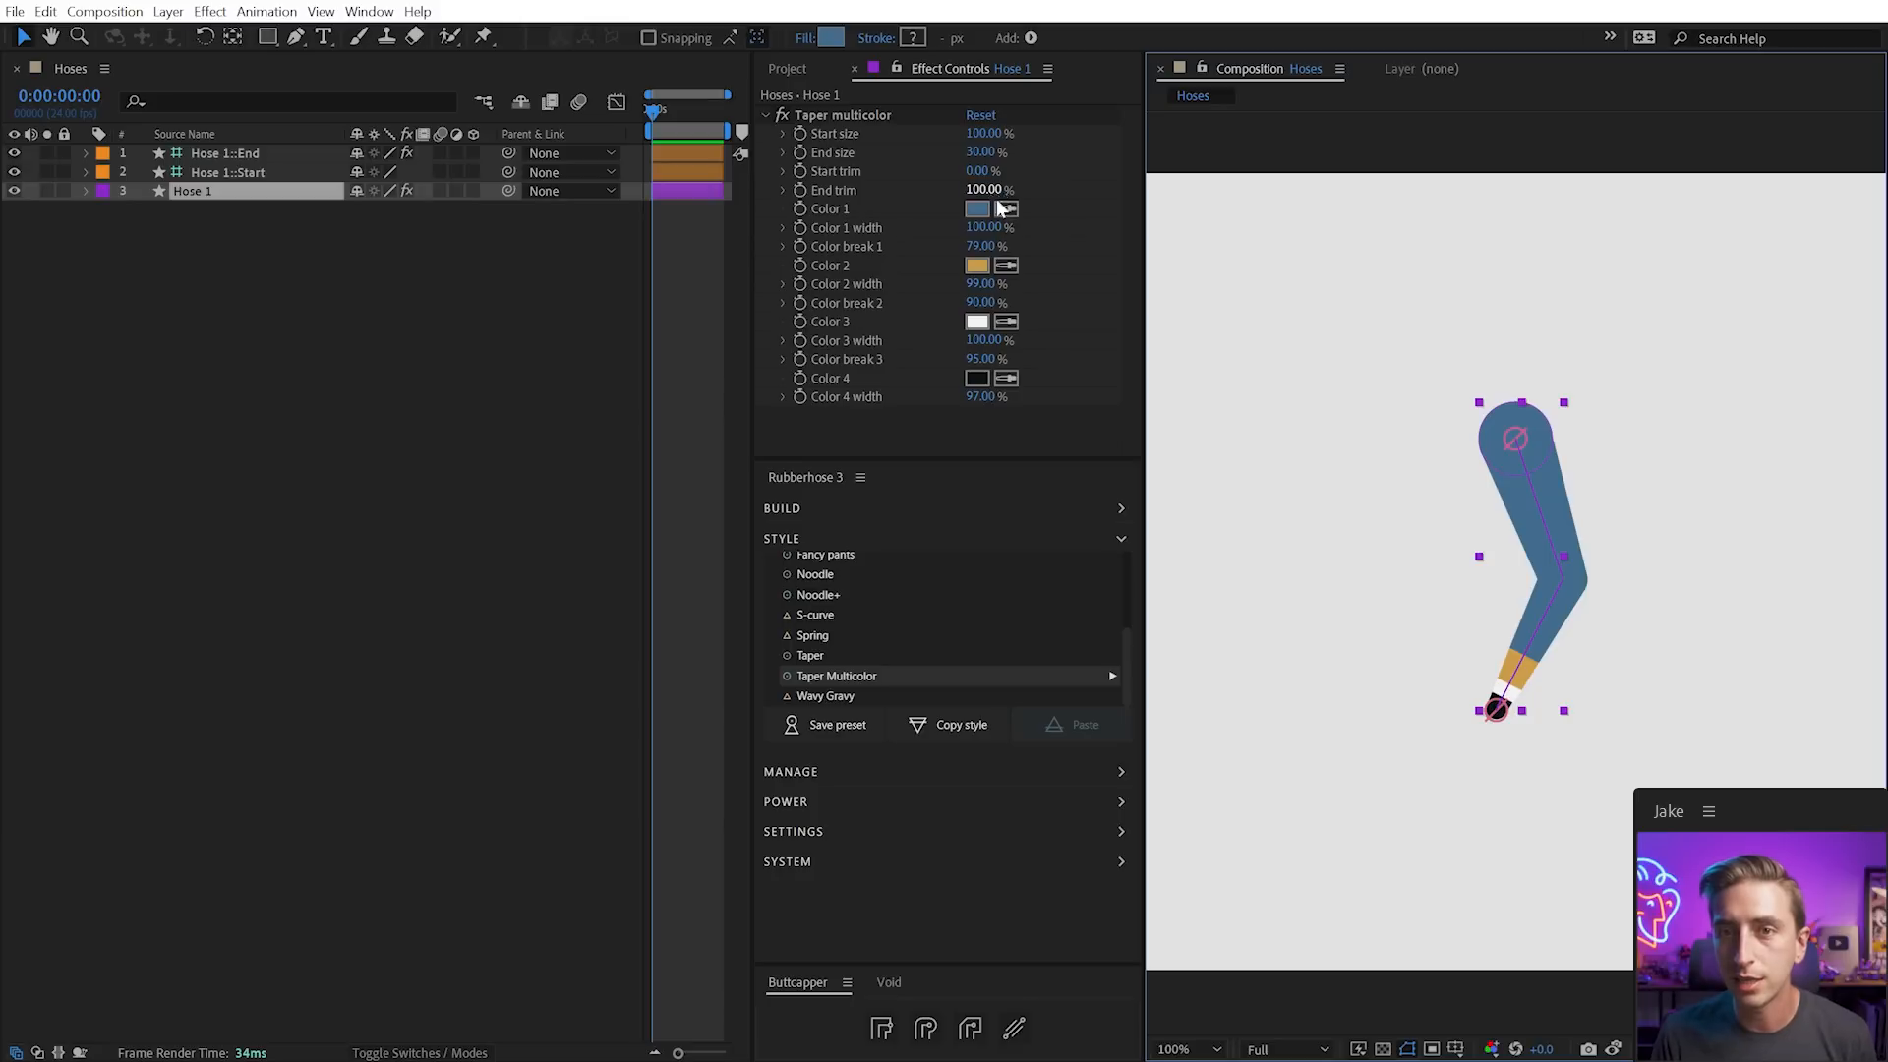
{"action": "left_click", "coordinate": [983, 247]}
{"action": "left_click_drag", "start_coordinate": [987, 251], "coordinate": [921, 244]}
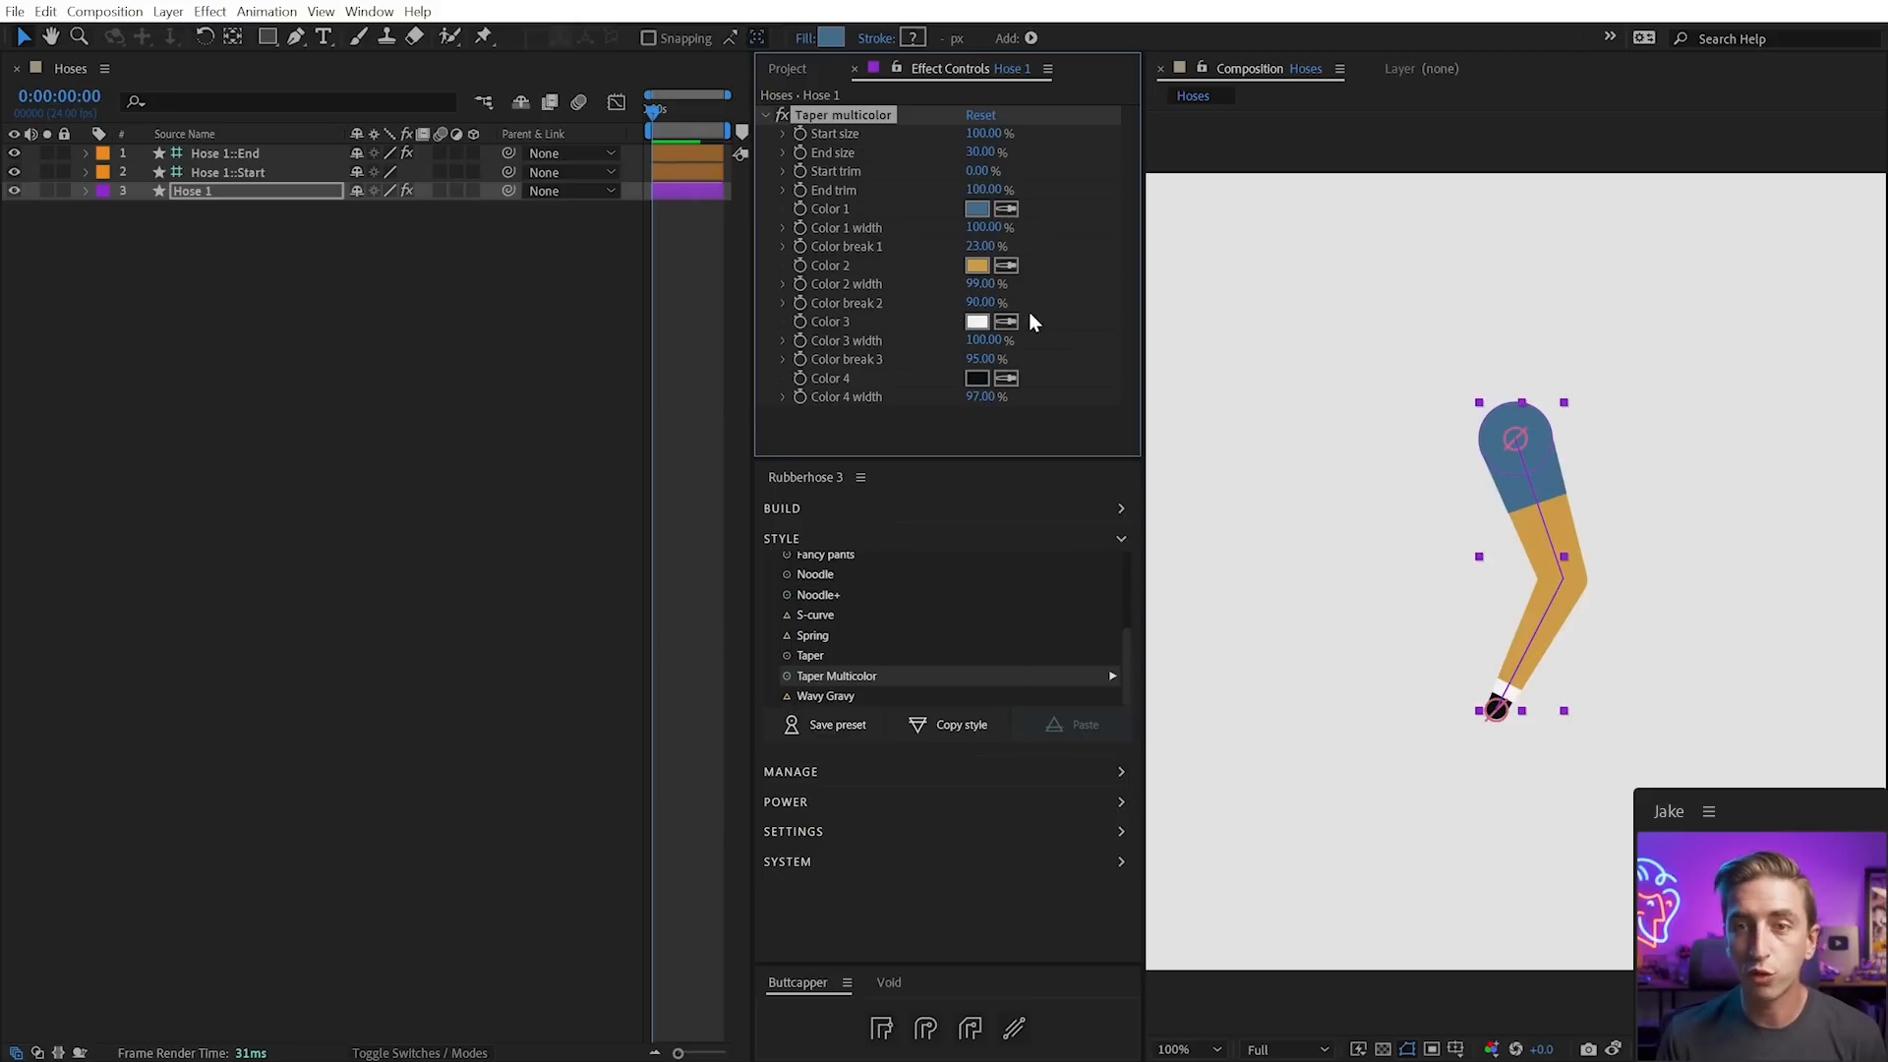
{"action": "left_click_drag", "start_coordinate": [986, 290], "coordinate": [947, 398]}
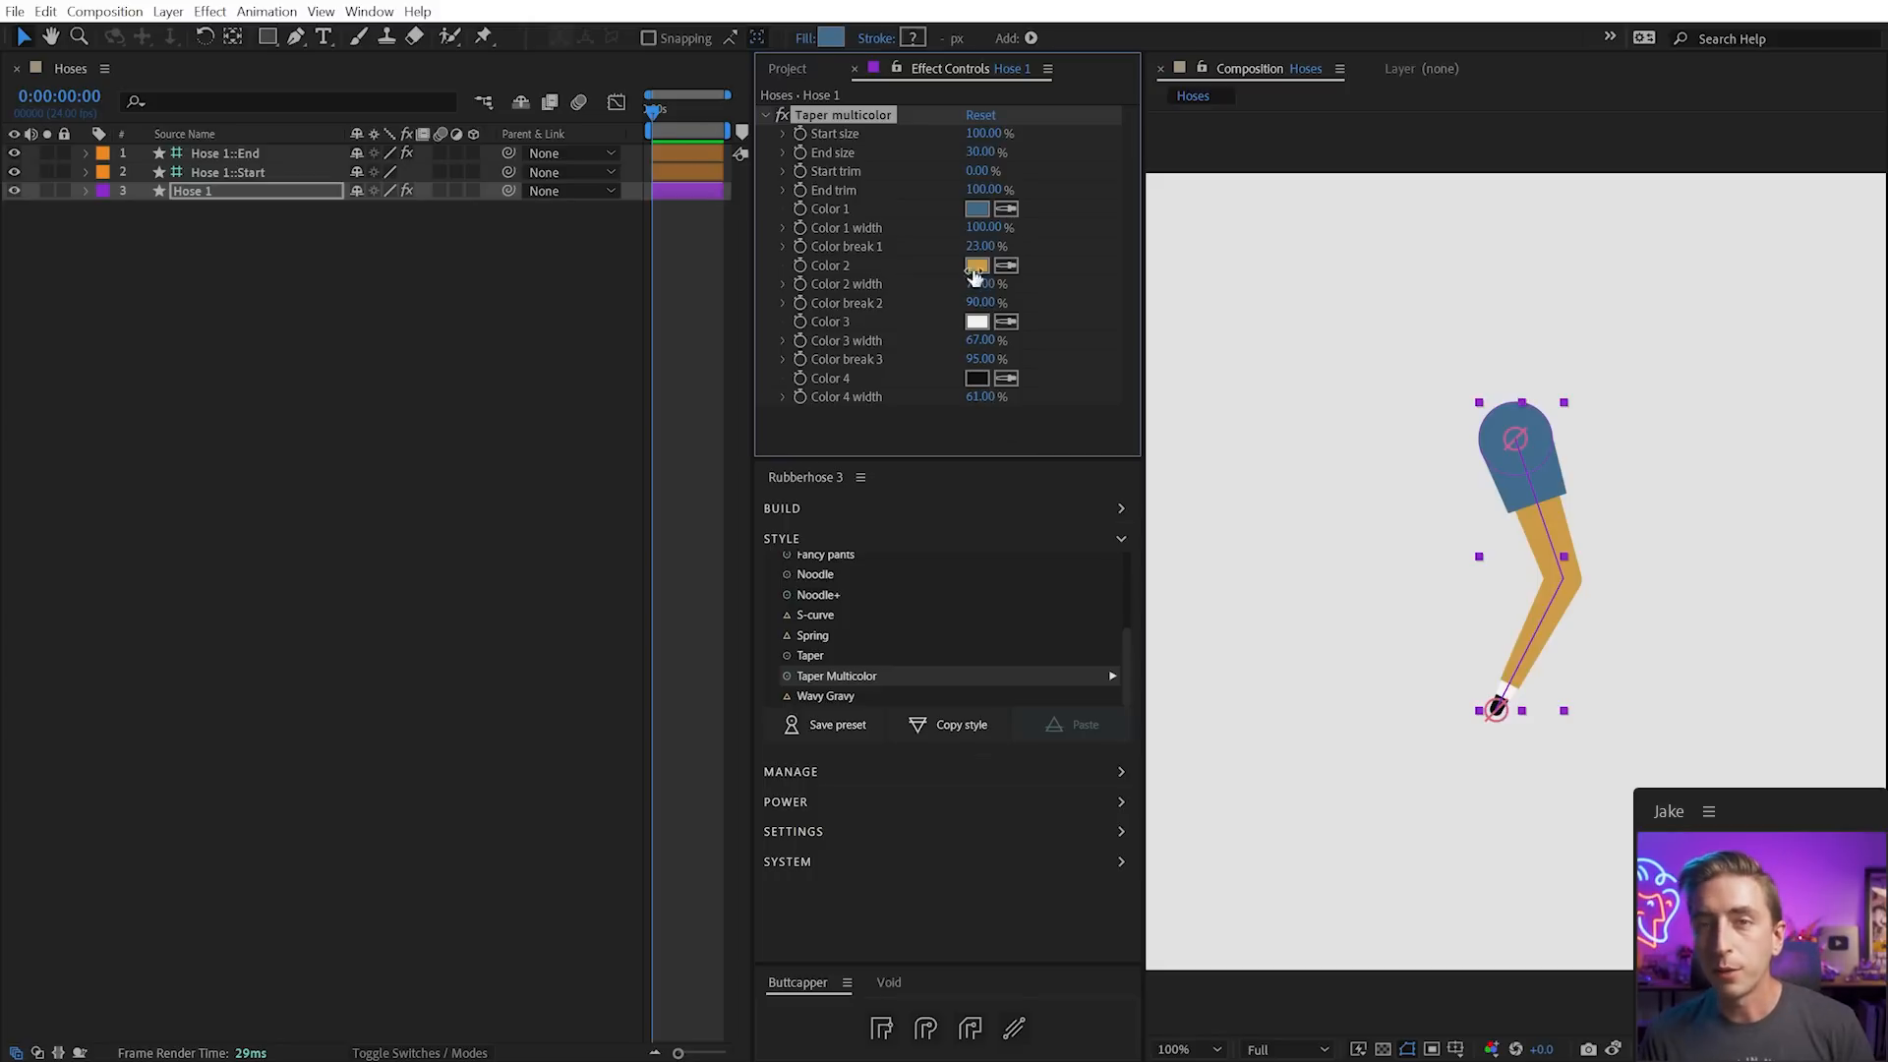
{"action": "left_click", "coordinate": [1343, 301]}
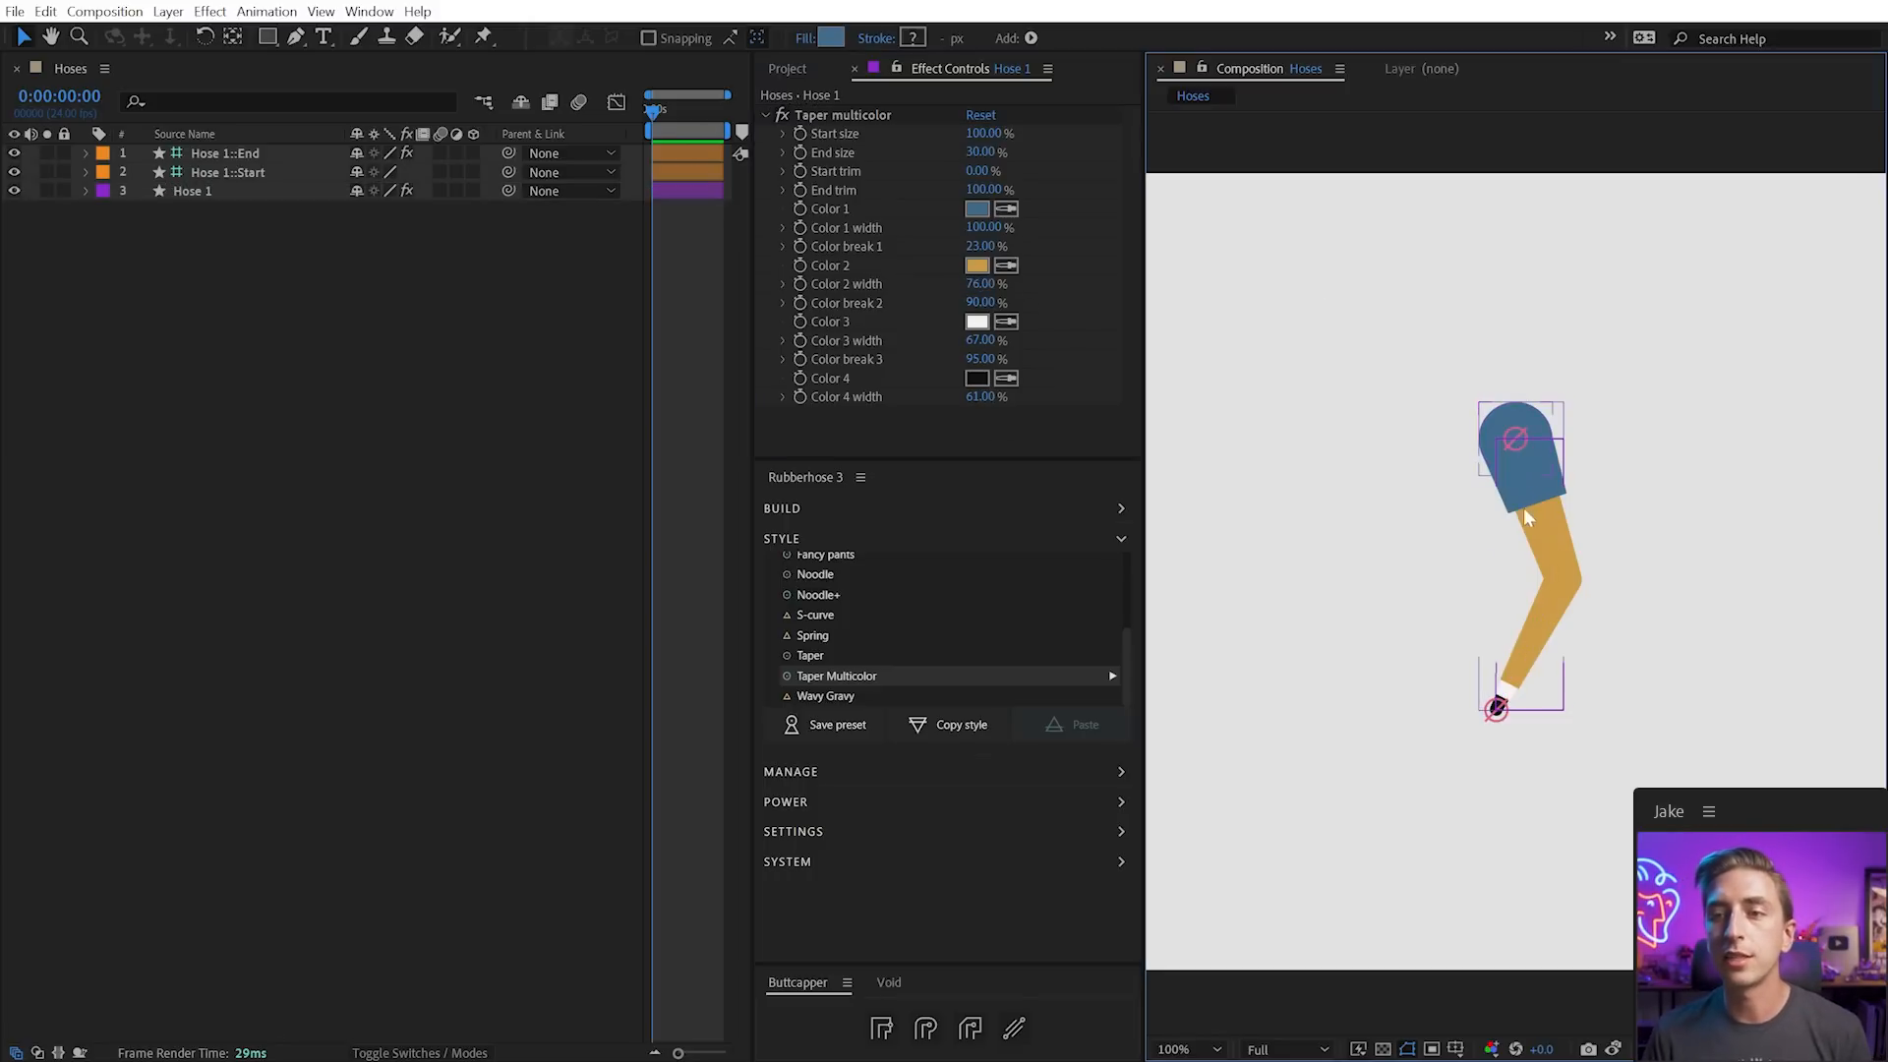
{"action": "left_click", "coordinate": [1551, 611]}
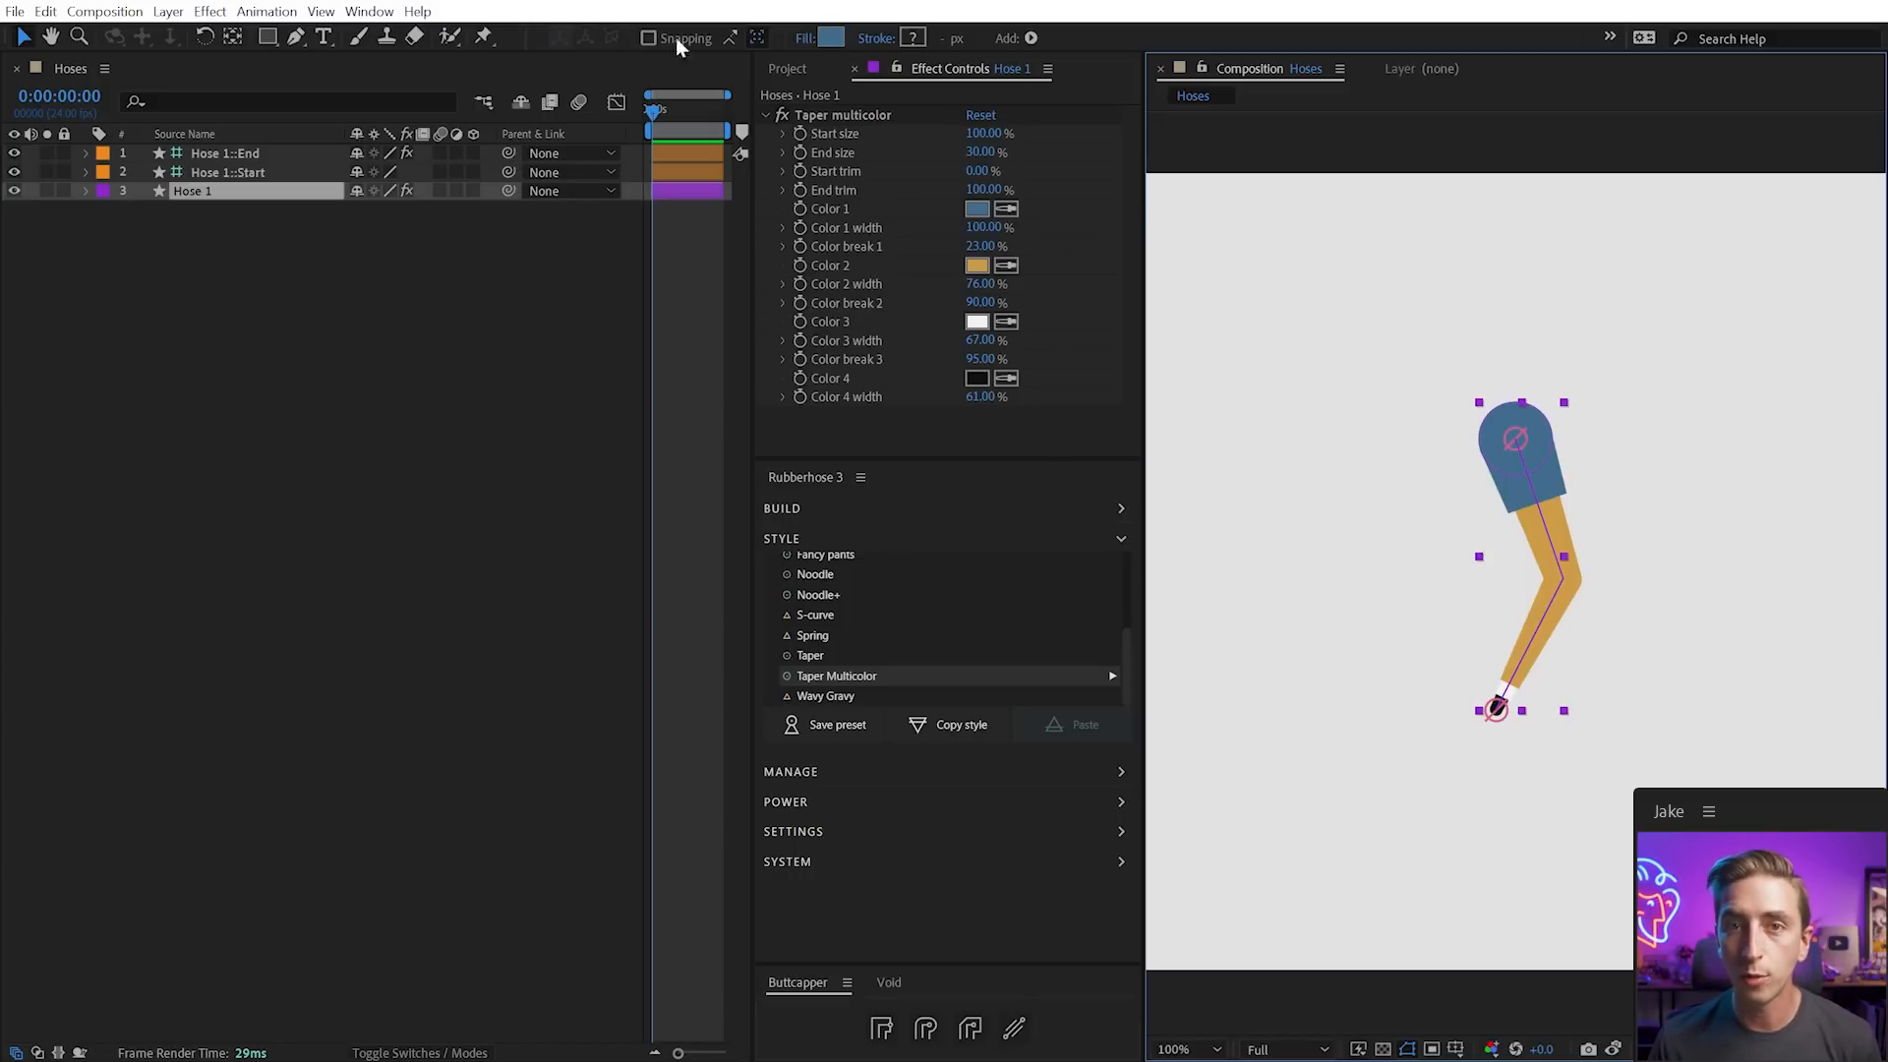
{"action": "mouse_move", "coordinate": [948, 38]}
{"action": "left_mouse_down"}
{"action": "mouse_move", "coordinate": [1123, 35]}
{"action": "mouse_move", "coordinate": [1051, 12]}
{"action": "left_mouse_up"}
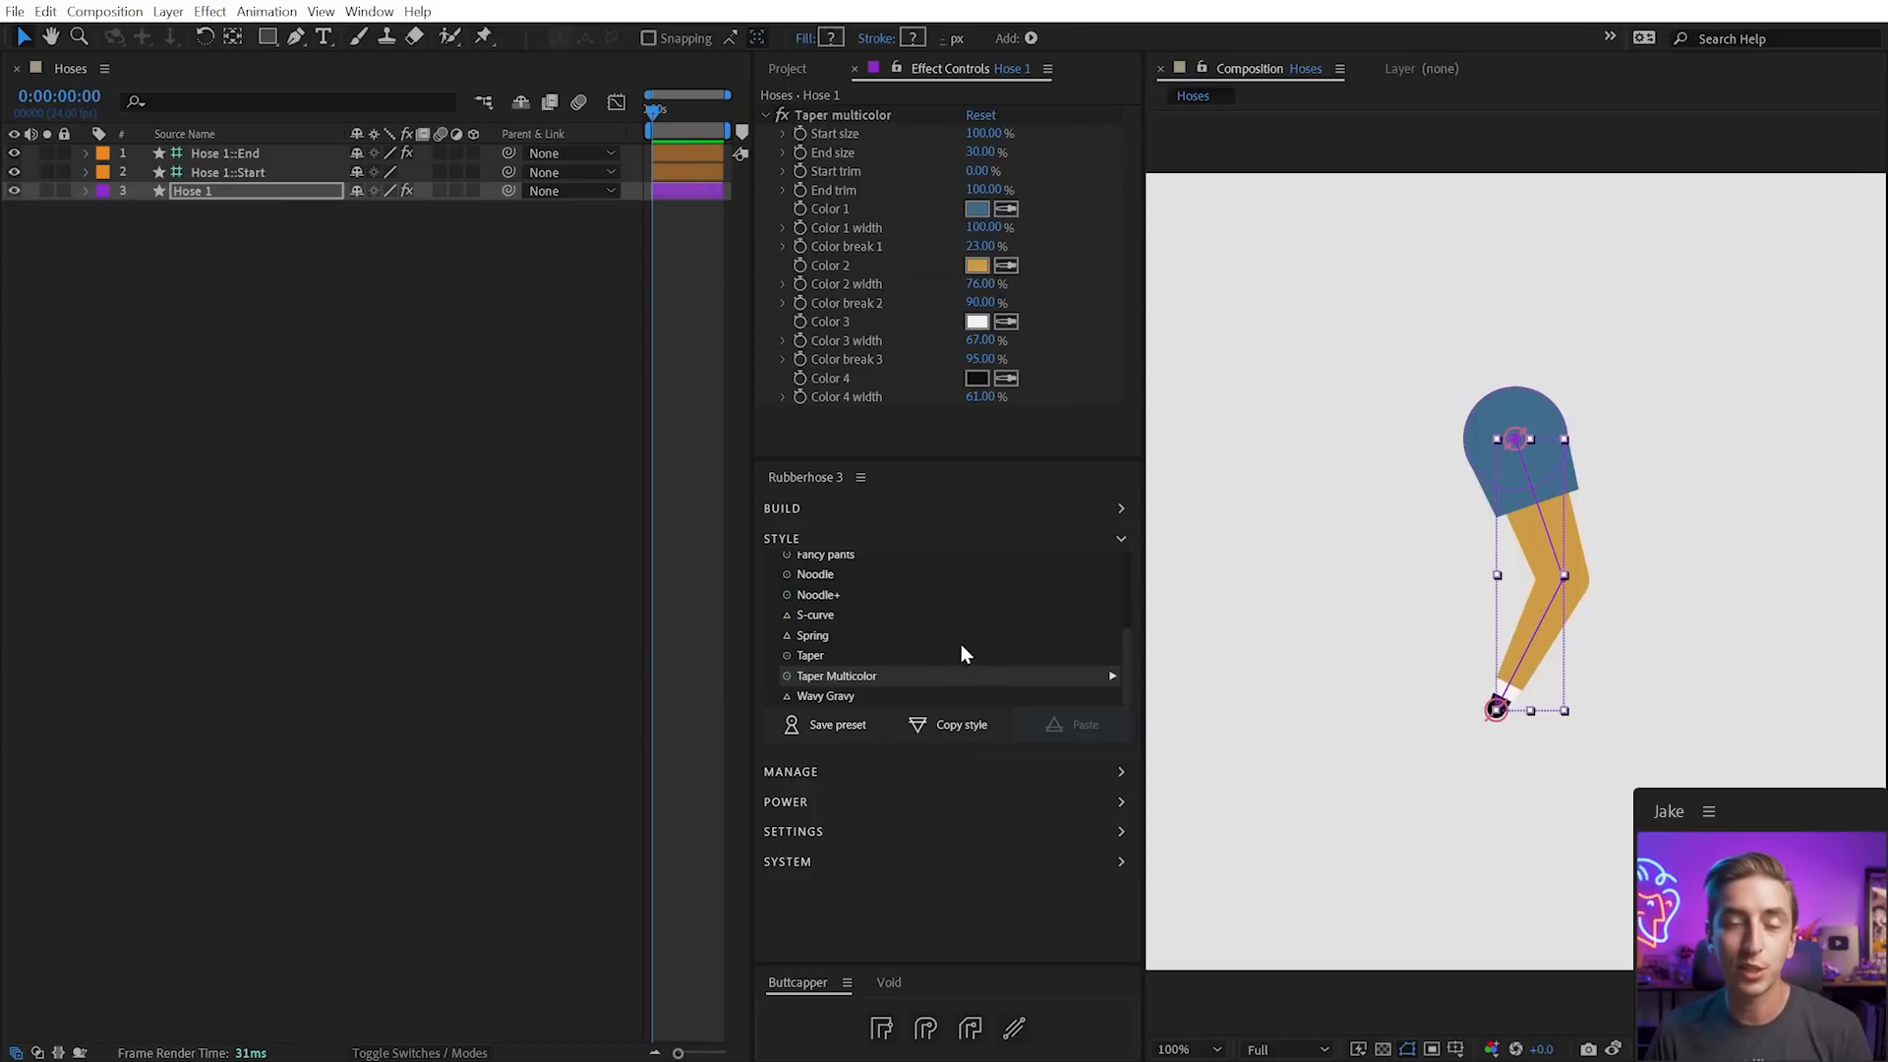
Reveal Hose 1's Contents > Style group and switch the hose to the Basic hose style
{"action": "left_click", "coordinate": [88, 192]}
{"action": "left_click", "coordinate": [106, 211]}
{"action": "left_click", "coordinate": [124, 229]}
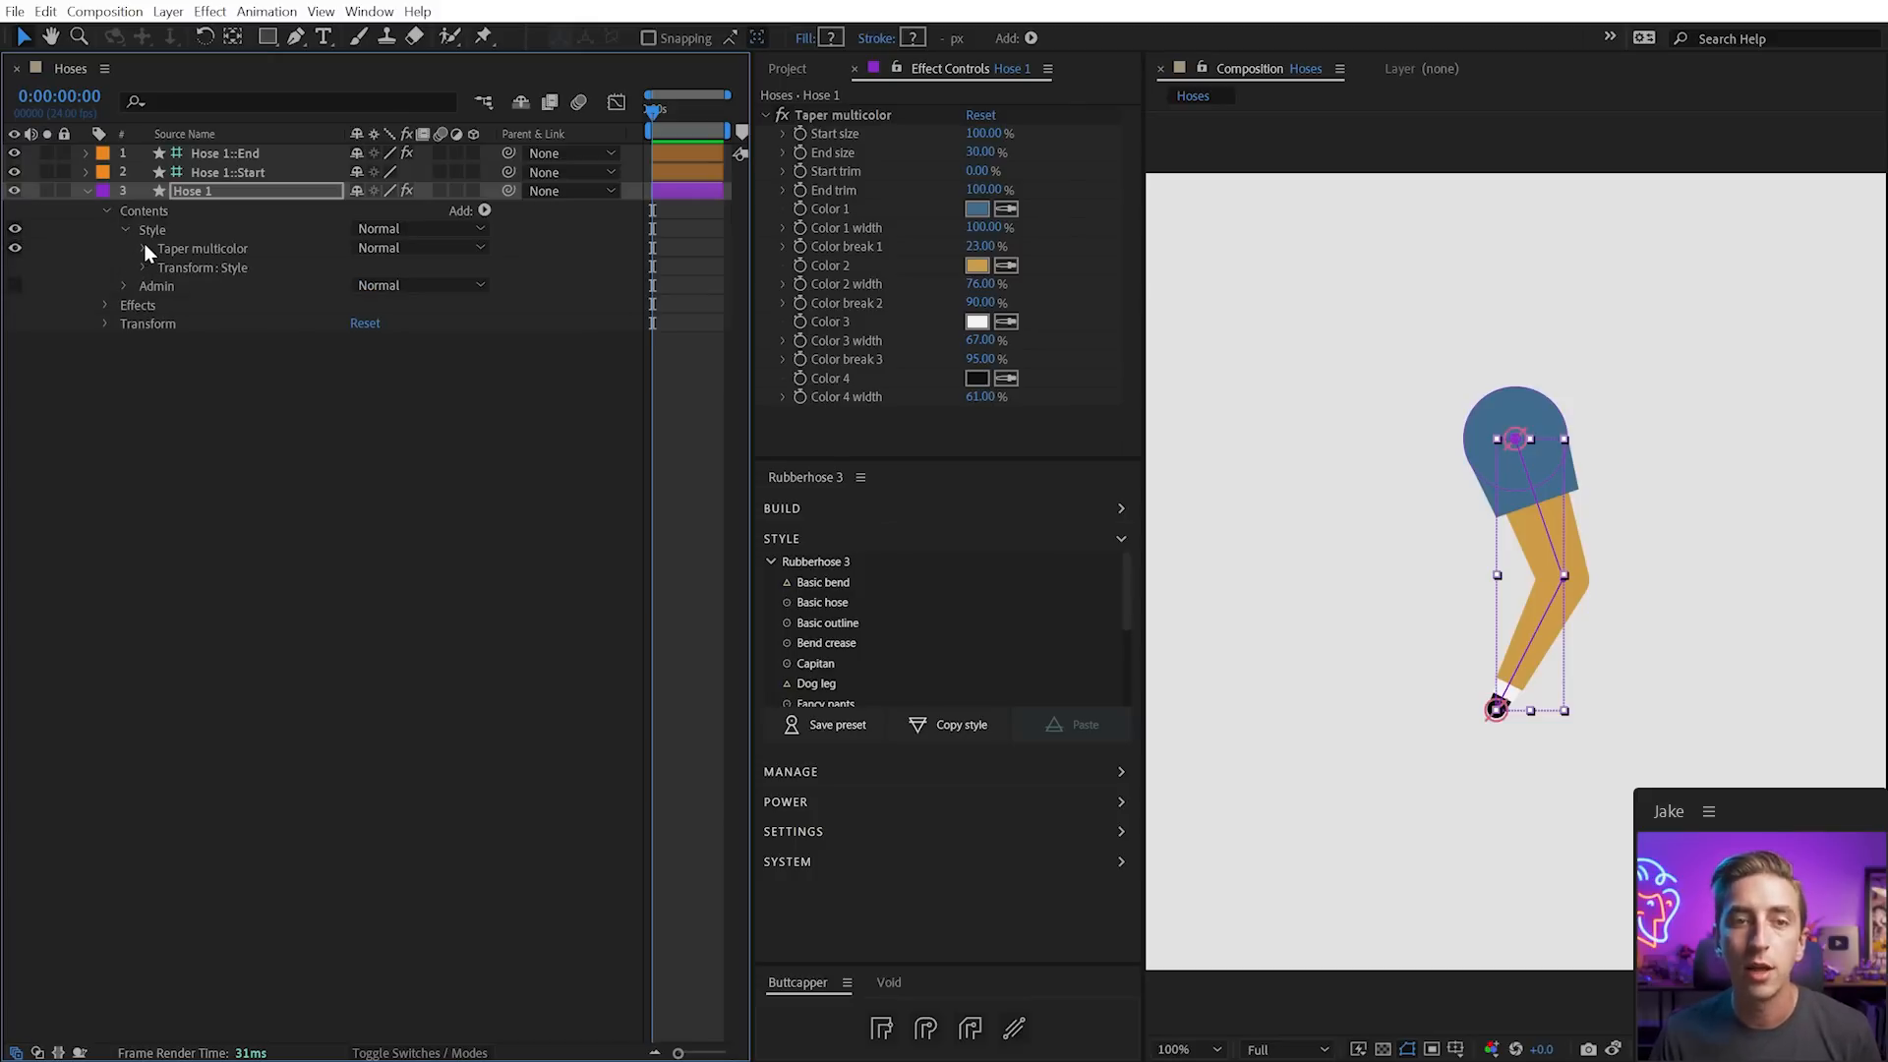
{"action": "left_click", "coordinate": [143, 248]}
{"action": "left_click", "coordinate": [155, 244]}
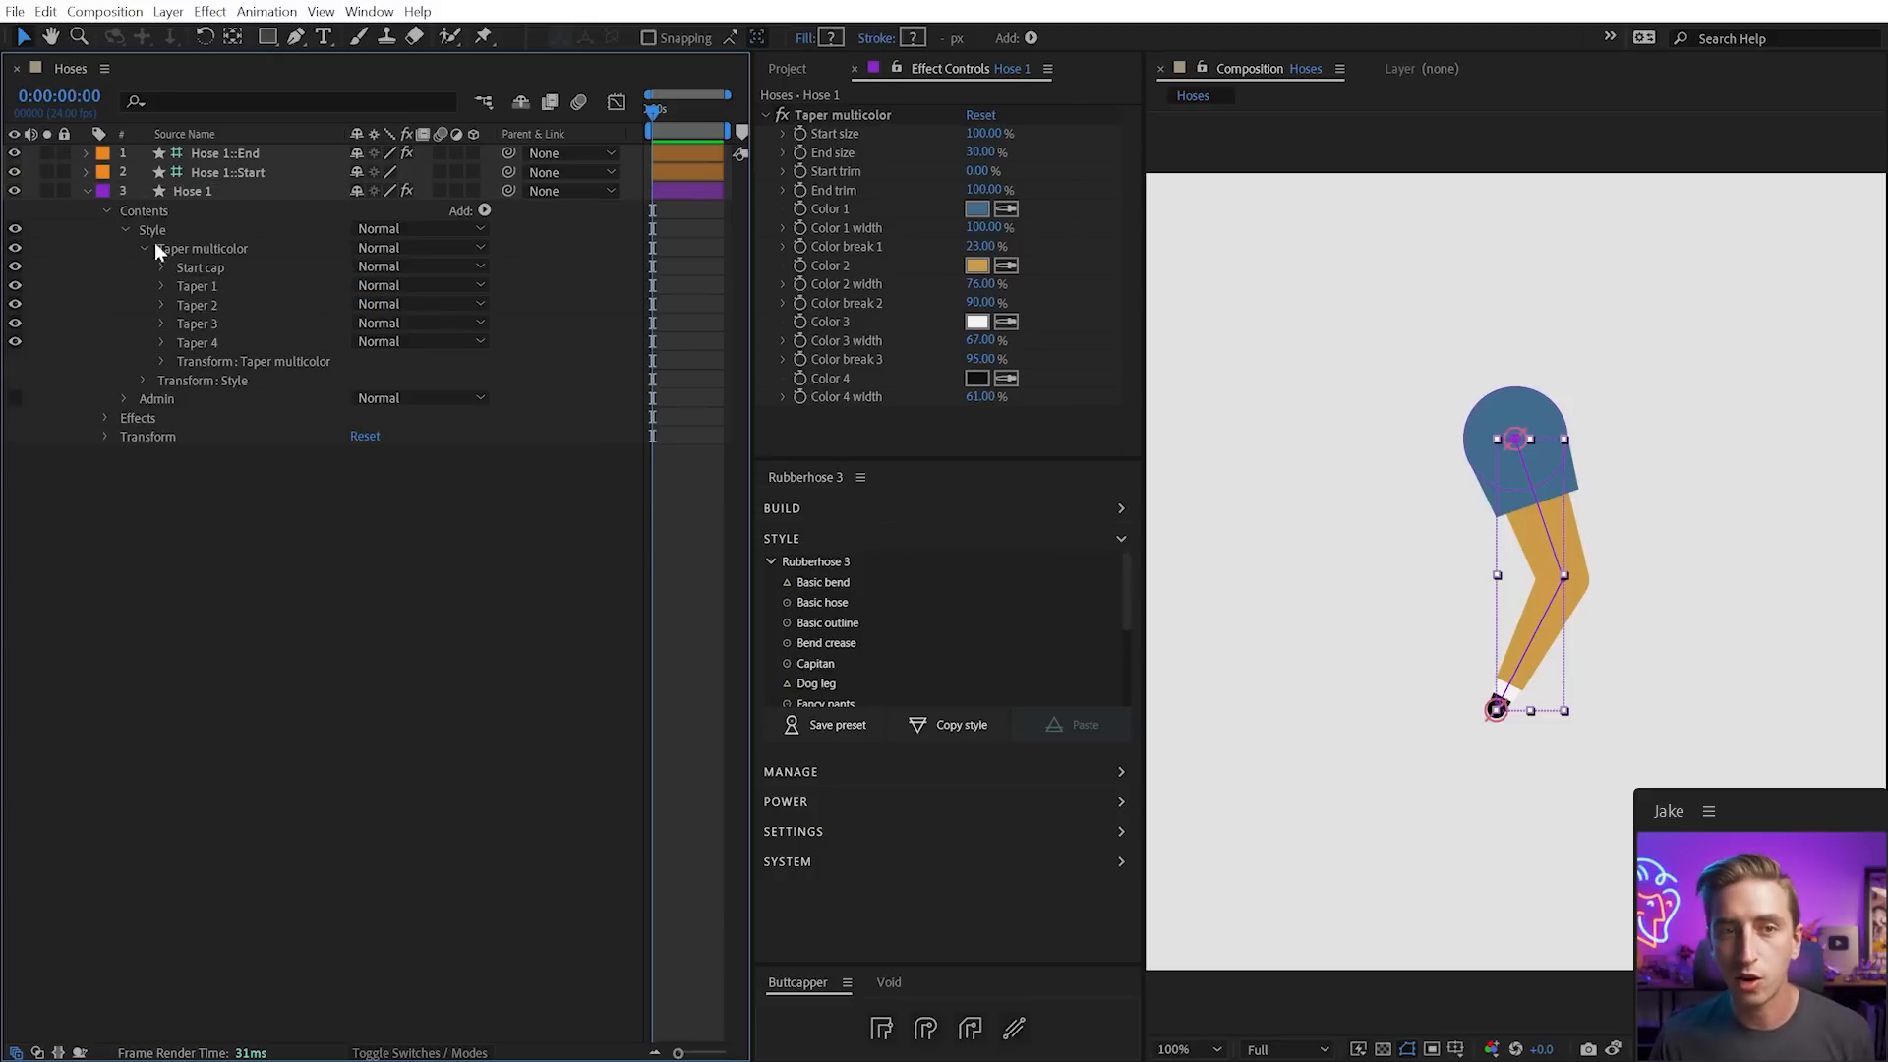
{"action": "left_click", "coordinate": [200, 192]}
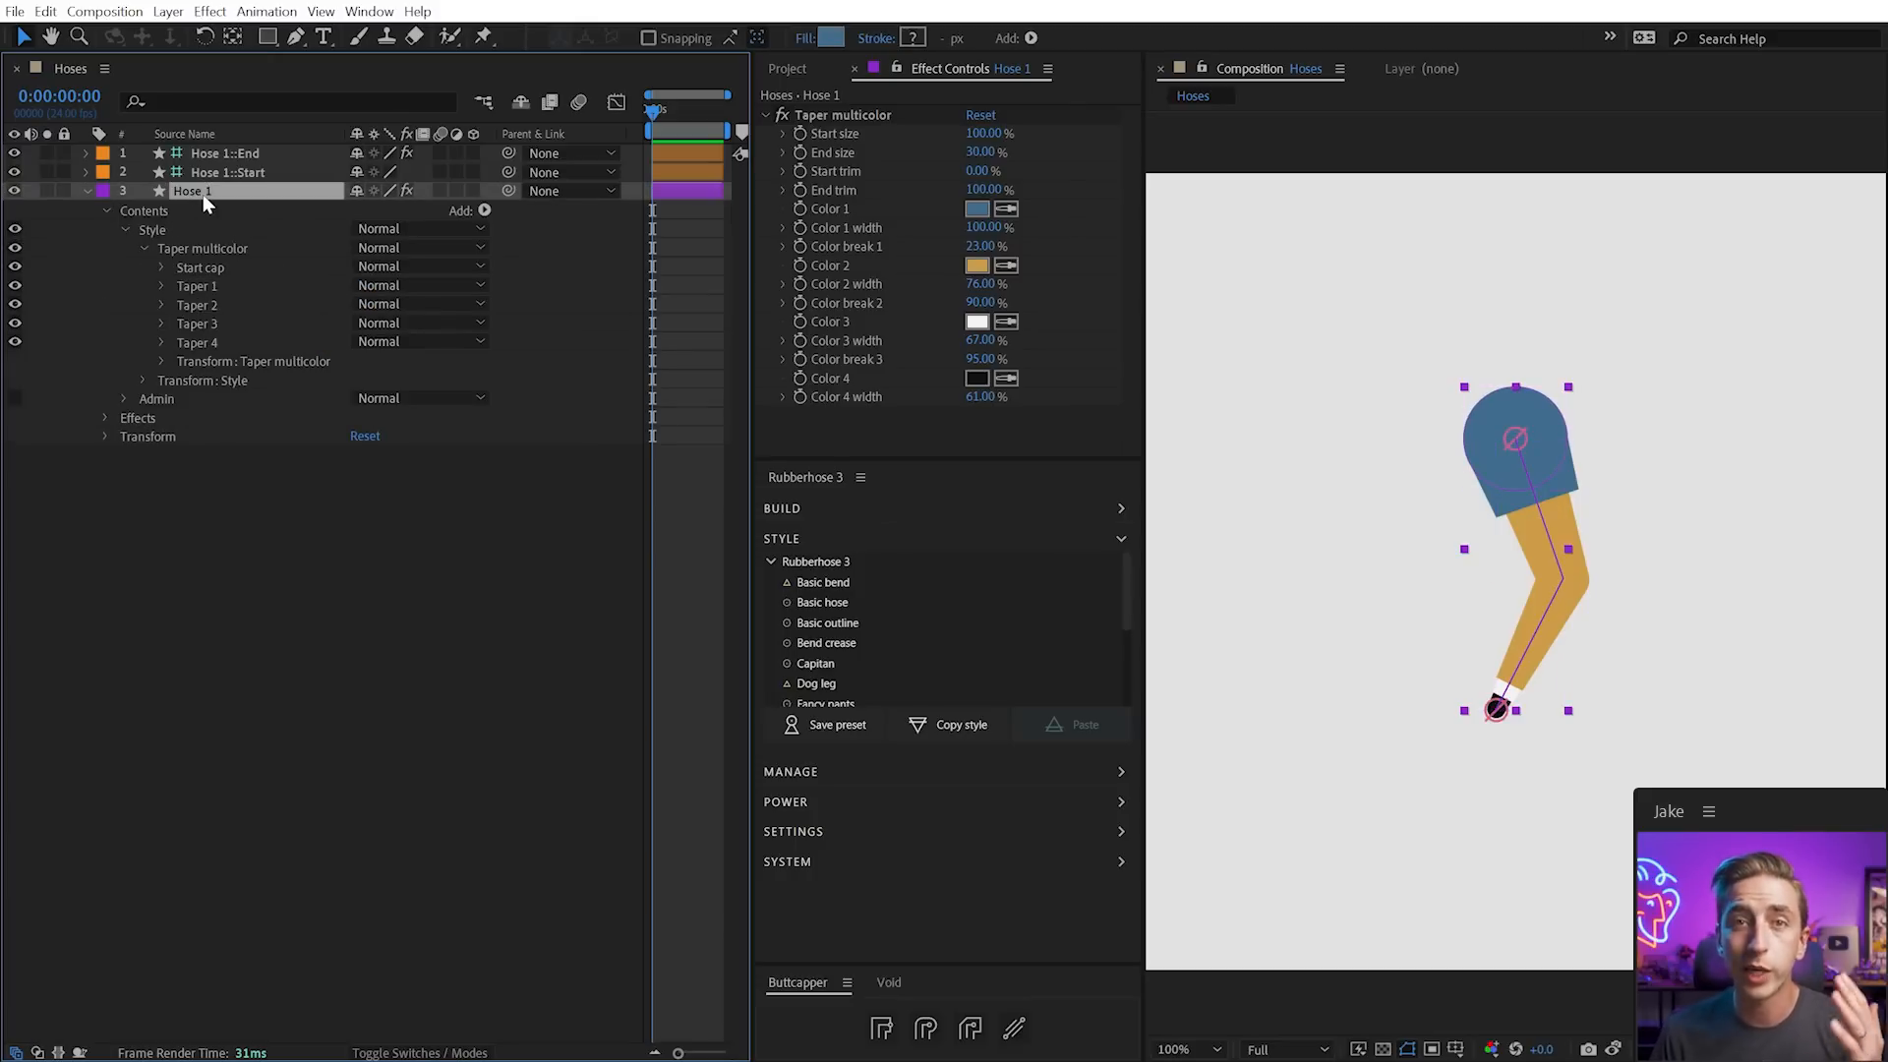
{"action": "left_click", "coordinate": [838, 606]}
Expand the Basic hose group to show its Path 1 and Stroke 1
{"action": "left_click", "coordinate": [143, 249]}
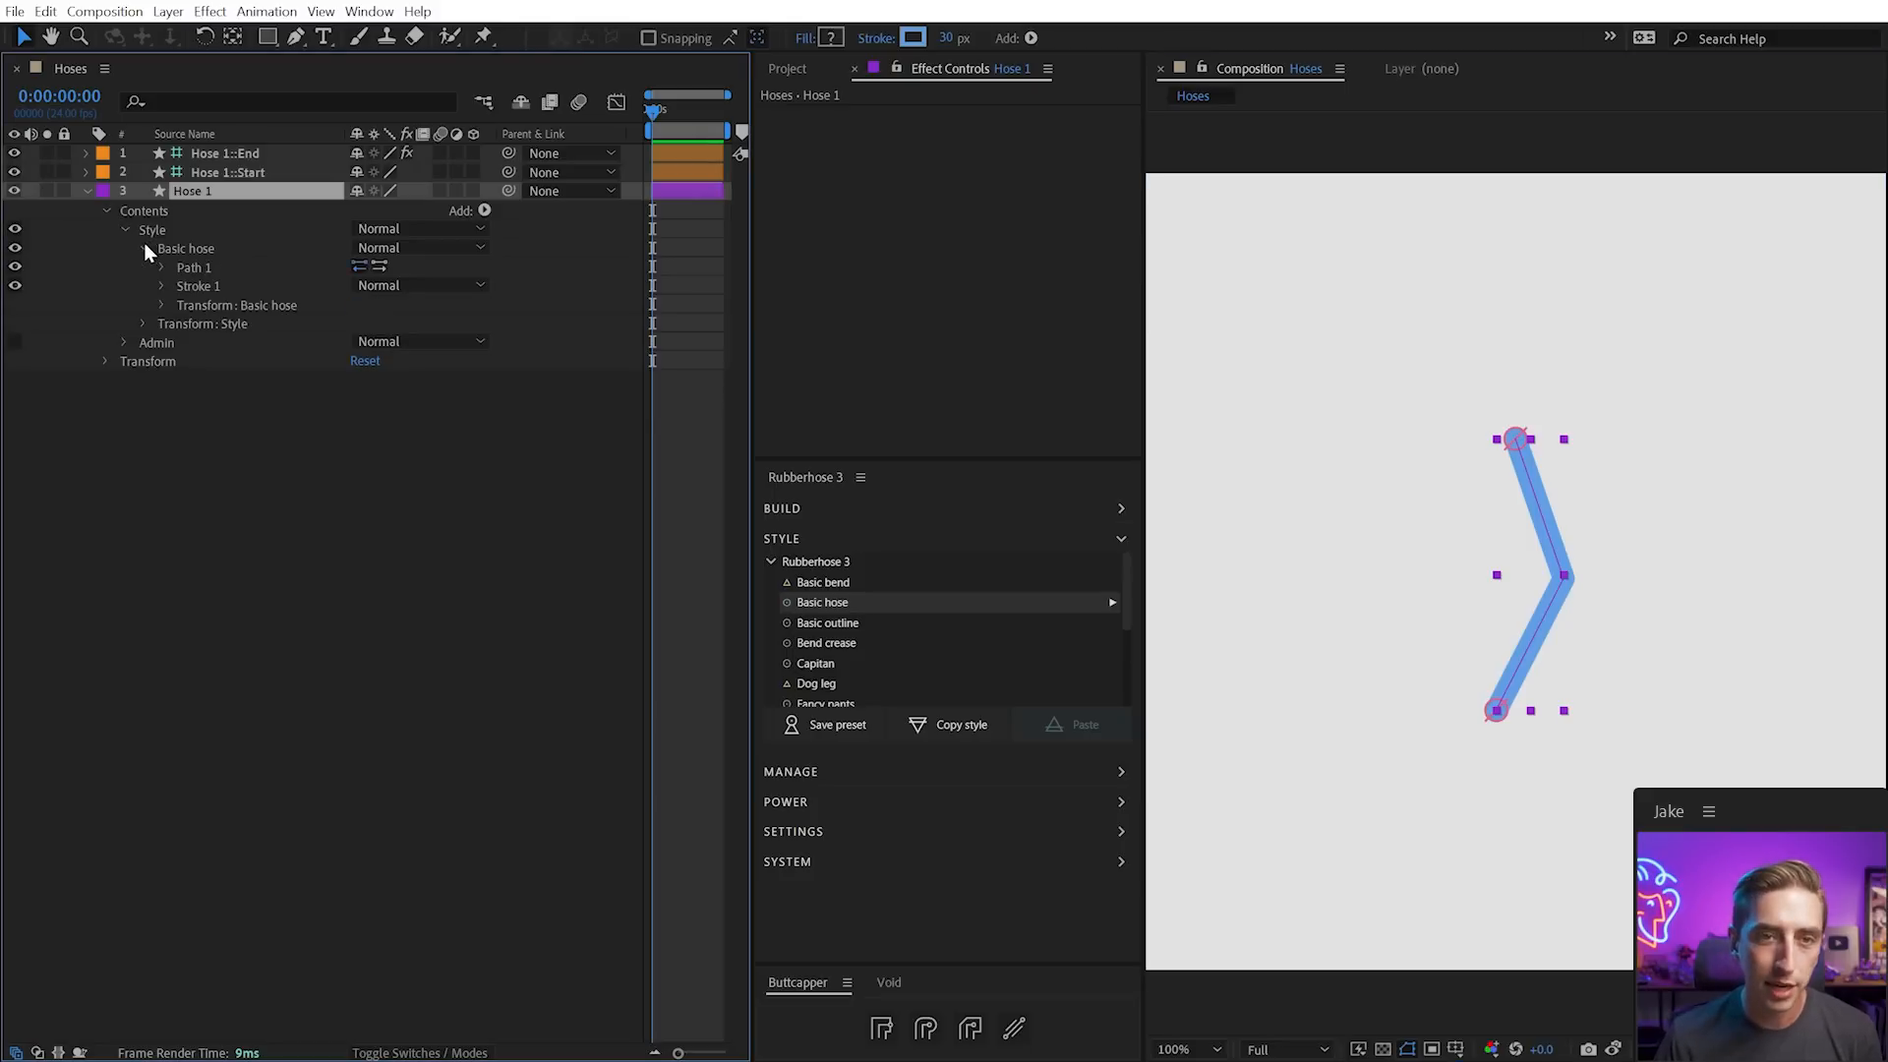
{"action": "left_click", "coordinate": [197, 269]}
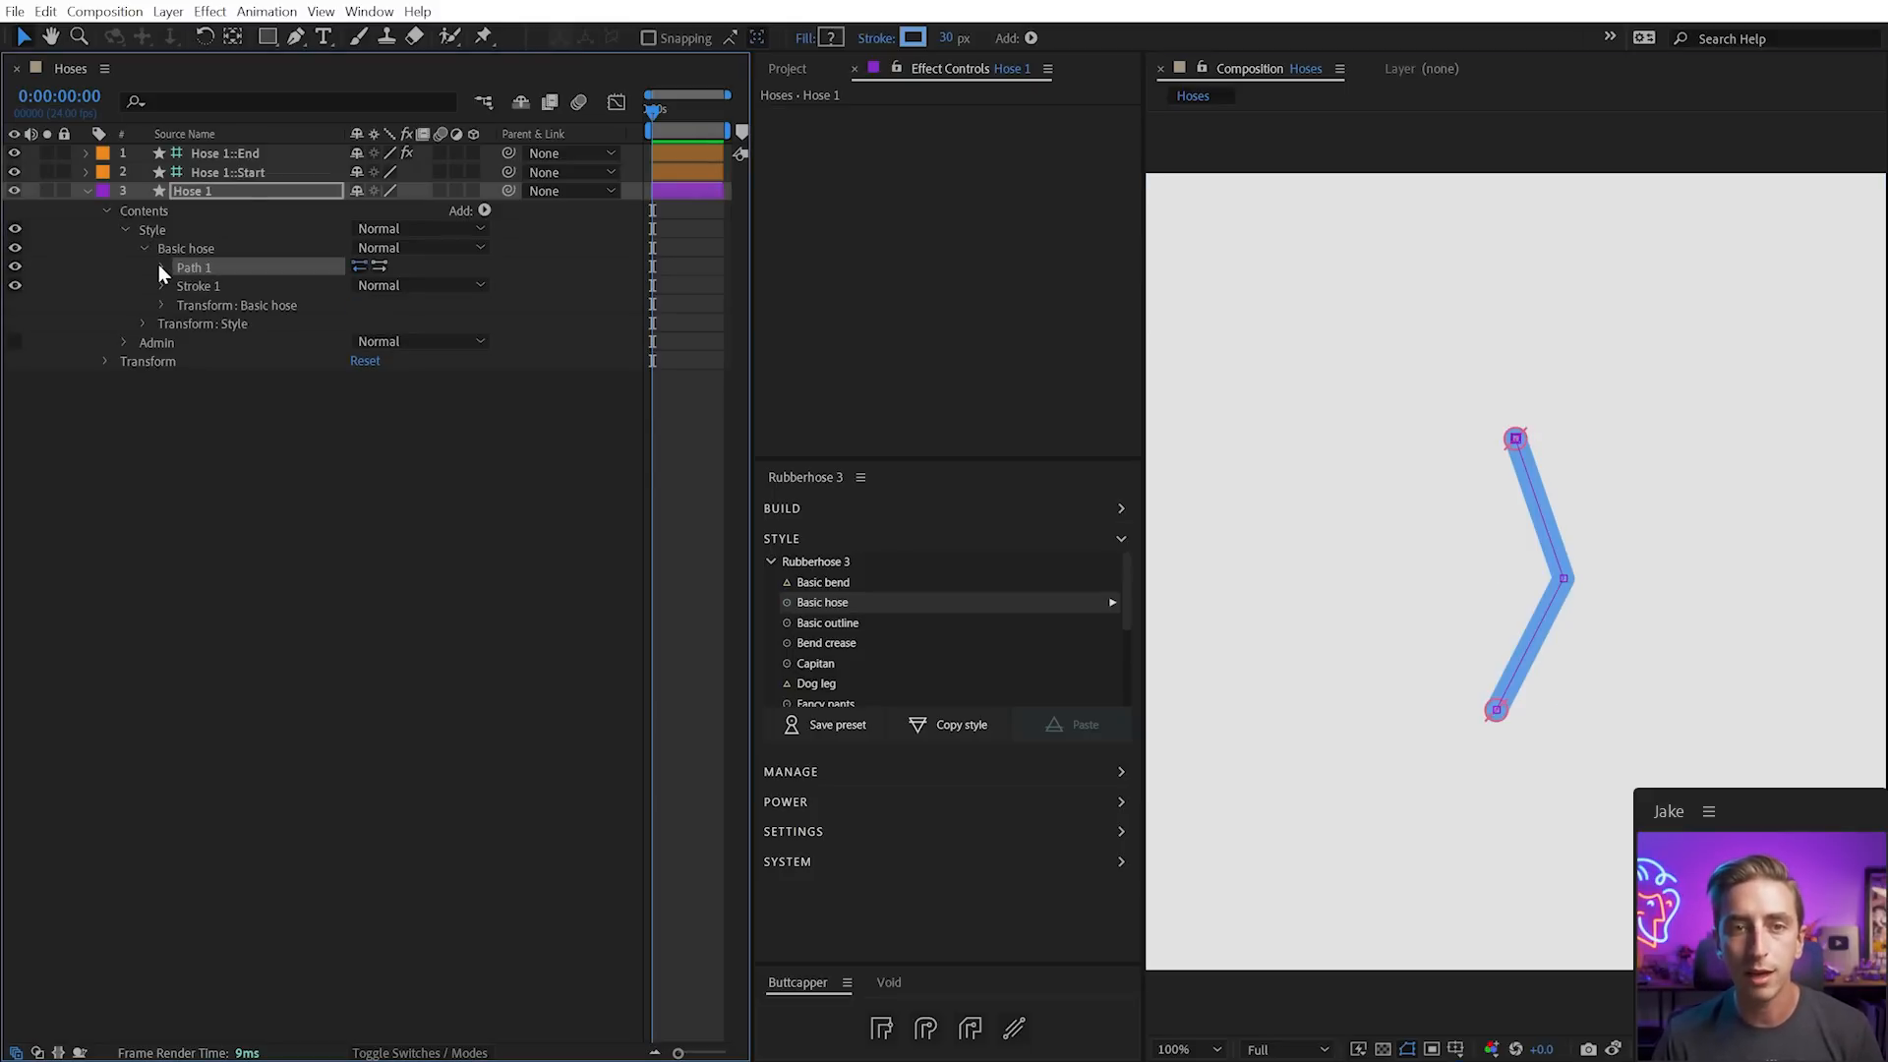
{"action": "left_click", "coordinate": [210, 283]}
{"action": "left_click", "coordinate": [173, 246]}
{"action": "left_click", "coordinate": [195, 286]}
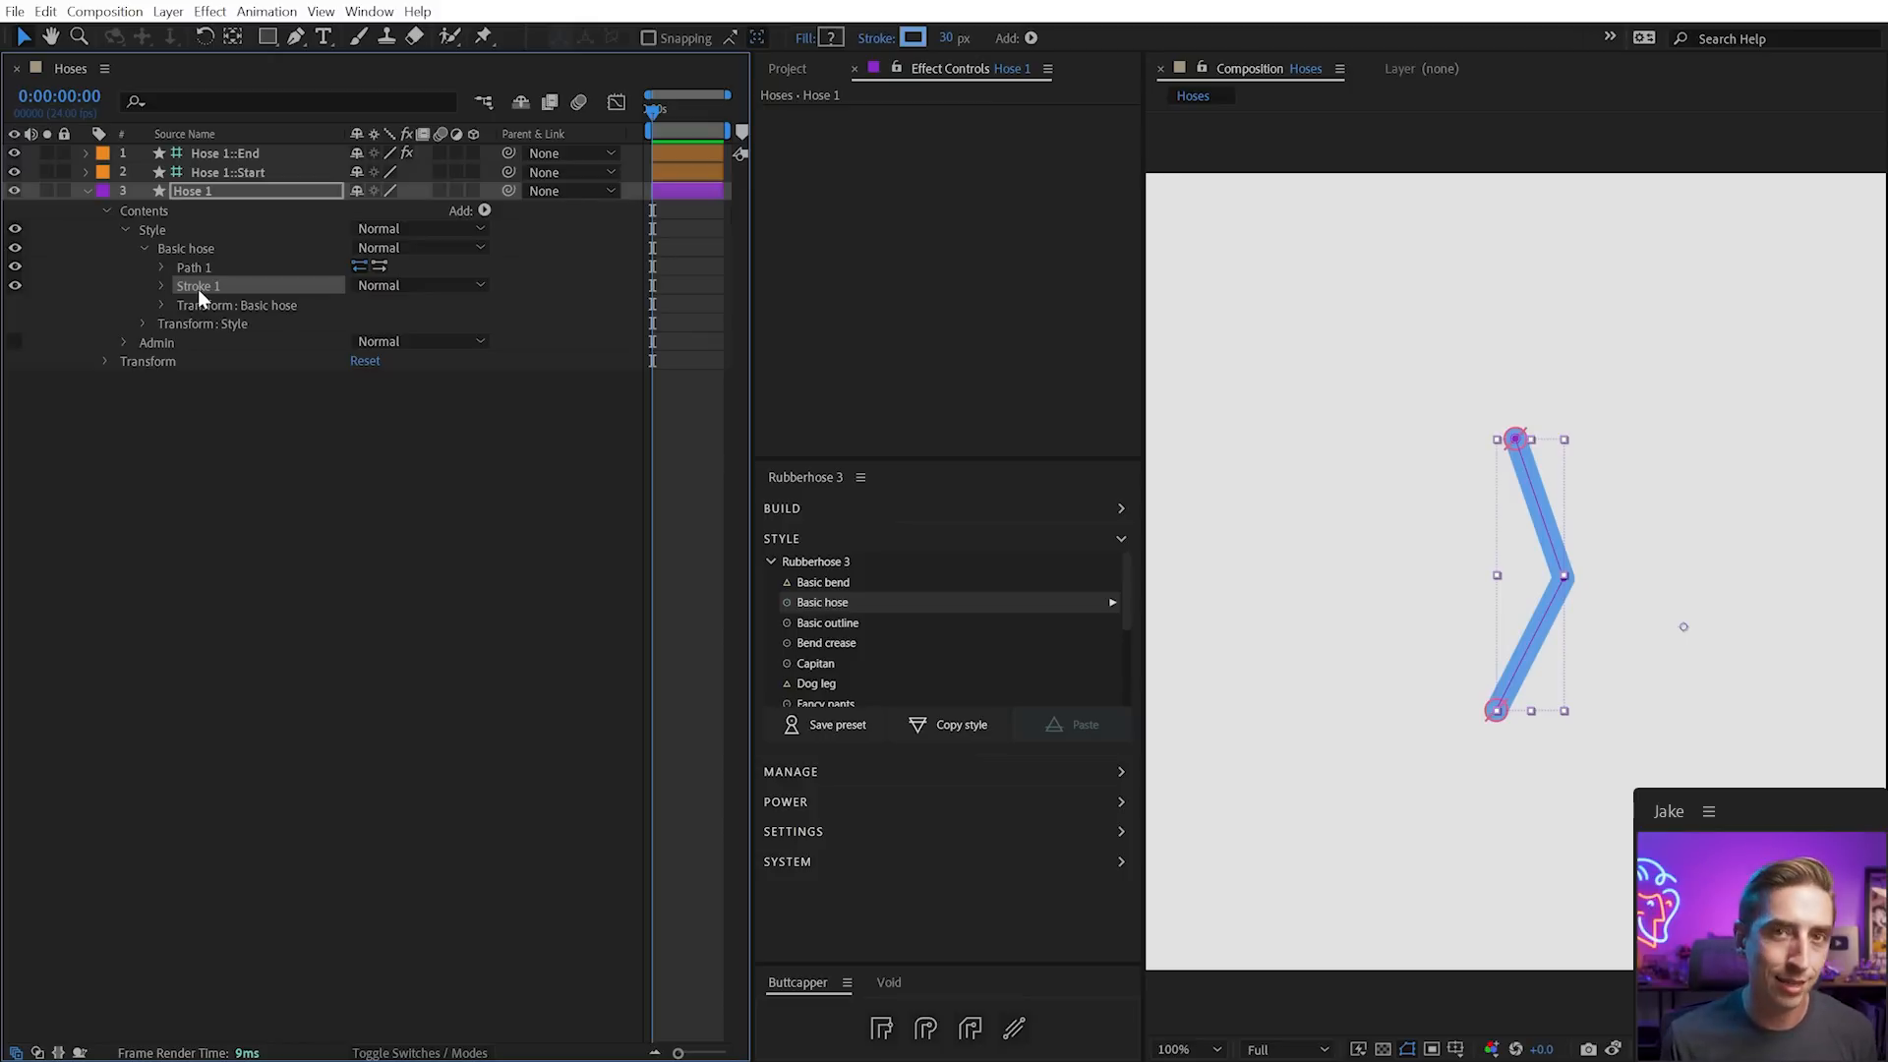
{"action": "left_click", "coordinate": [191, 248]}
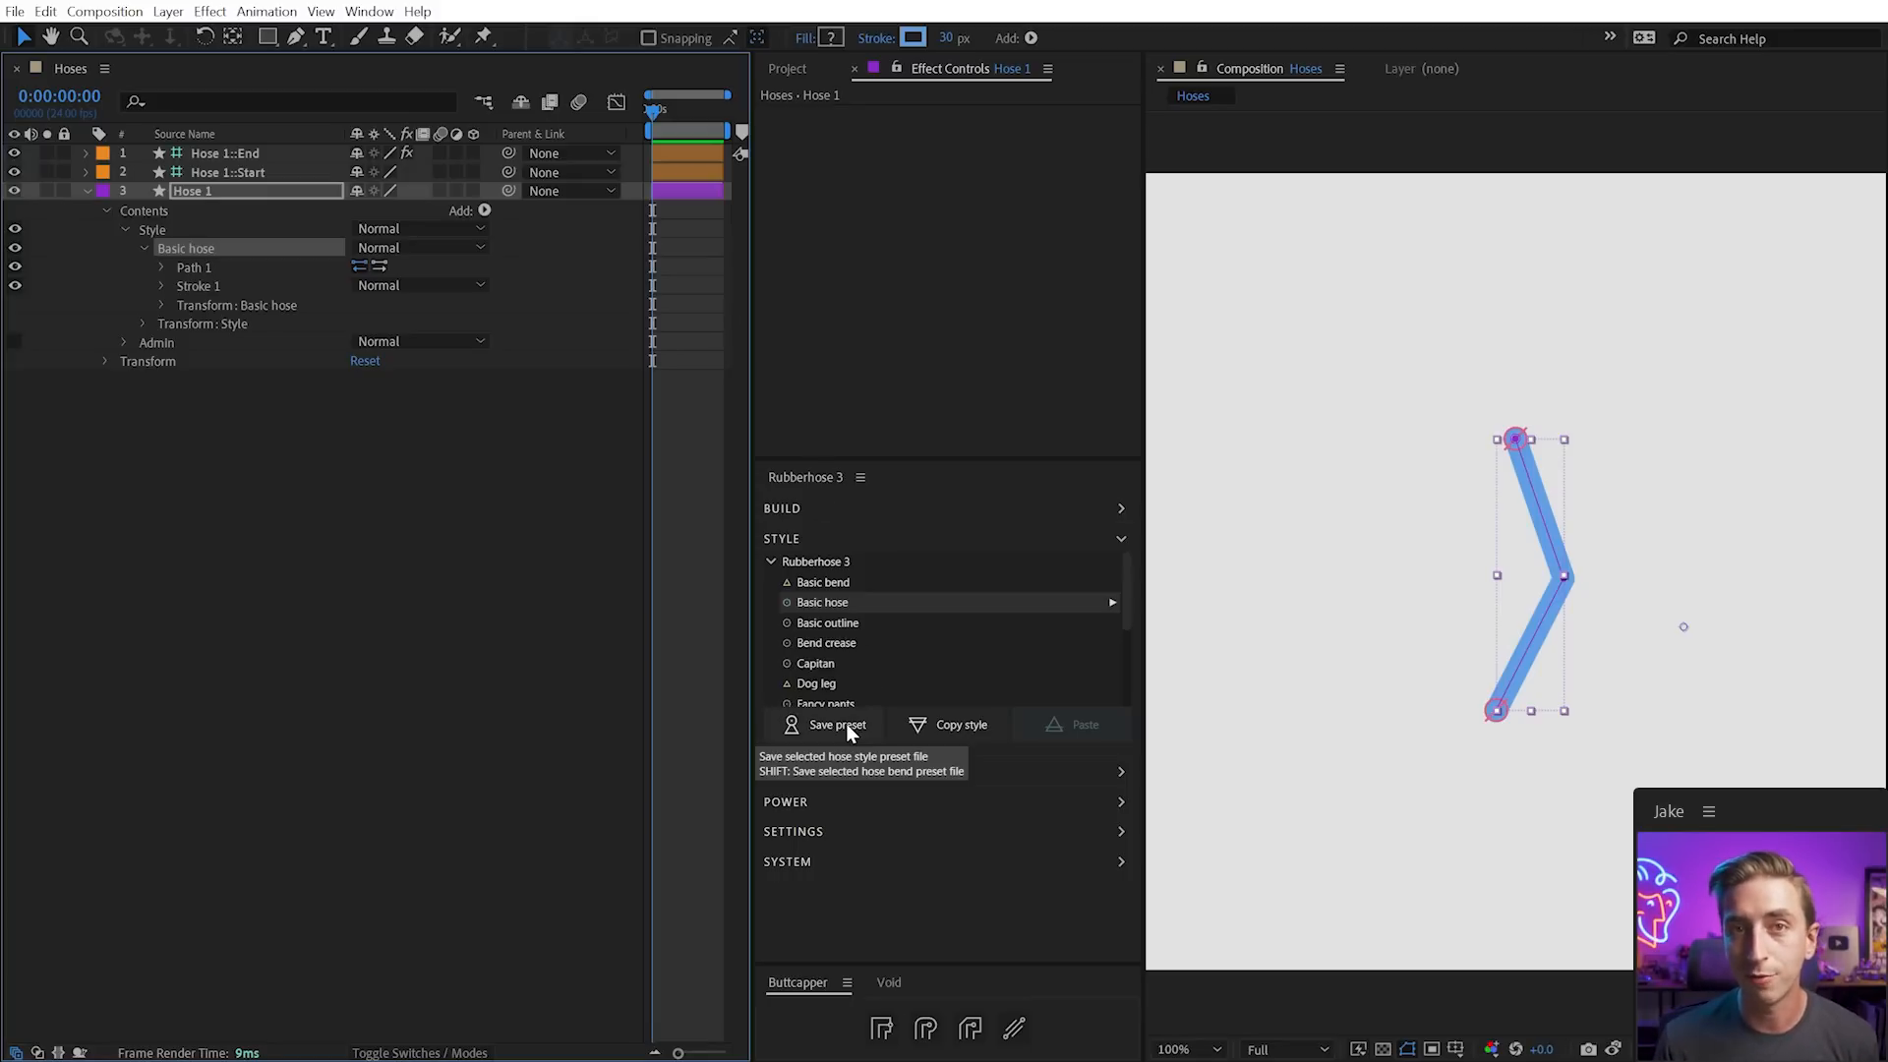
Duplicate the Basic hose group and name the copy 'Trimmed Hose'
{"action": "left_click", "coordinate": [185, 247]}
{"action": "key", "text": "ctrl+d"}
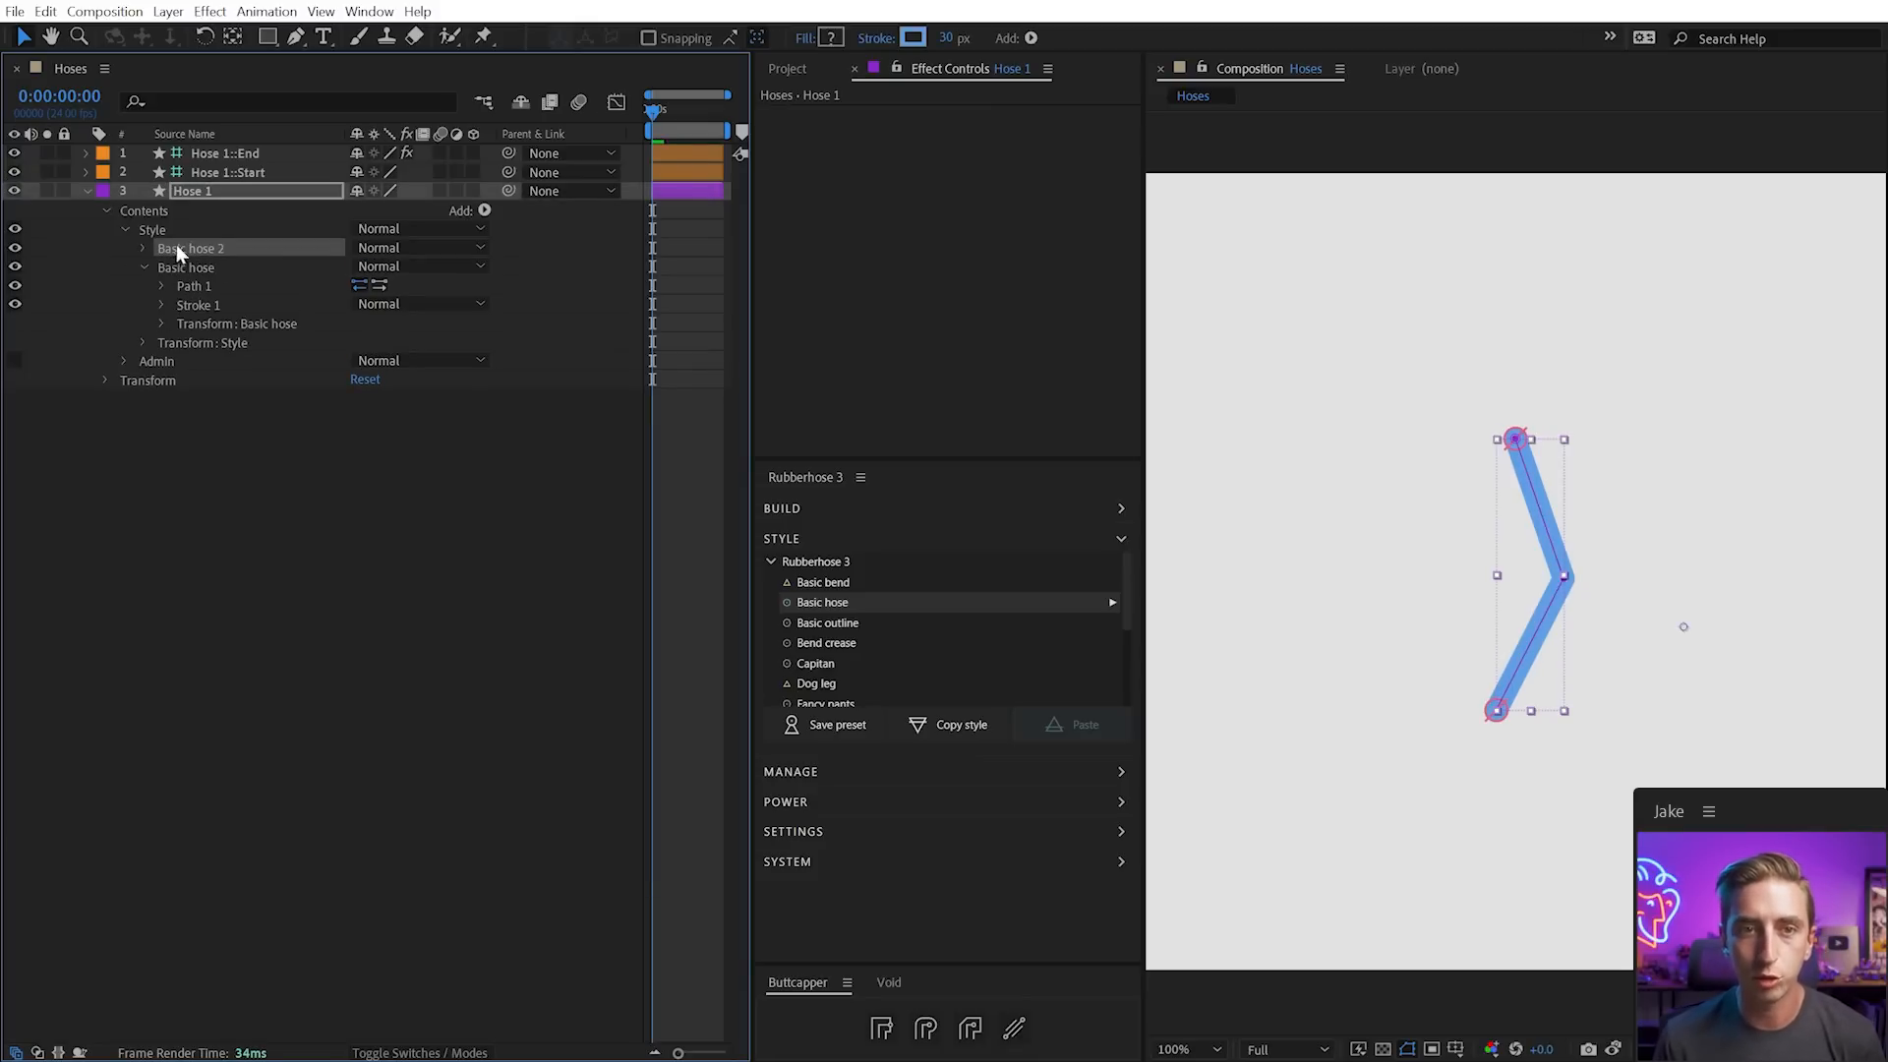
{"action": "type", "text": "Trimmed Hose"}
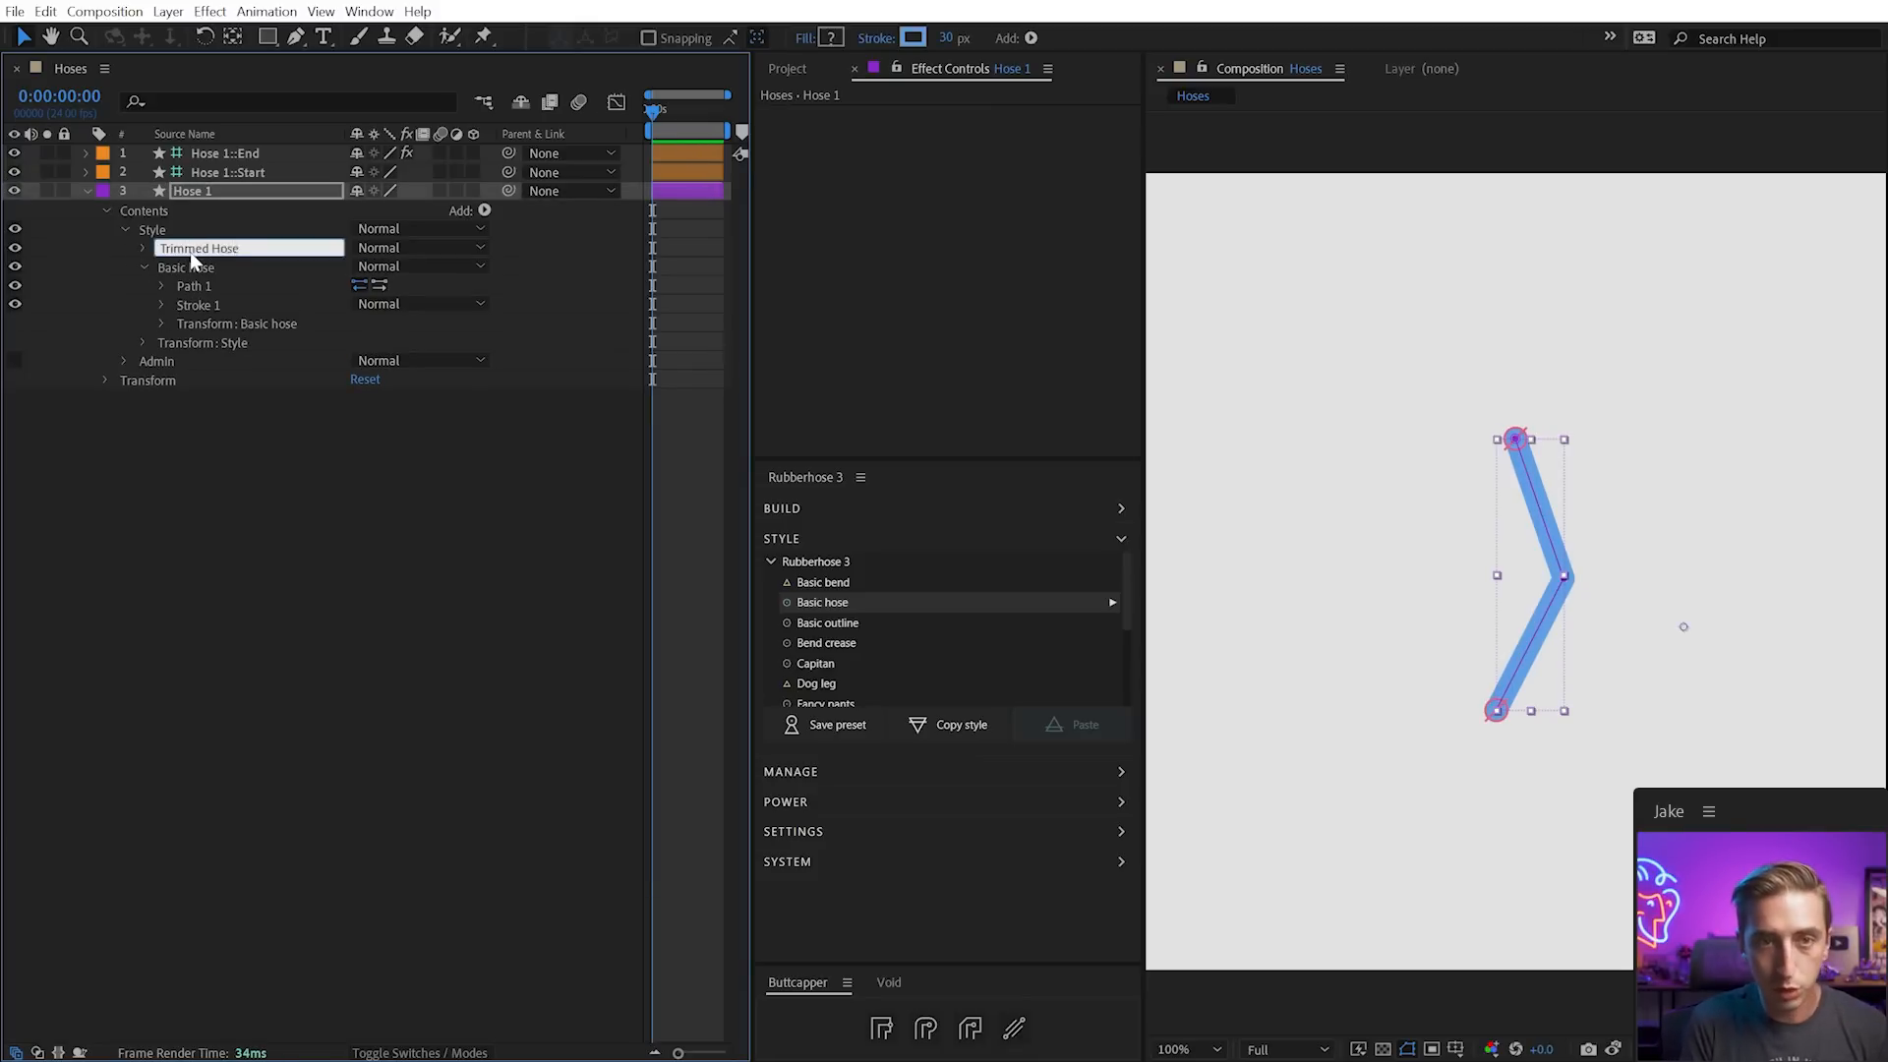
{"action": "key", "text": "Return"}
Give the Trimmed Hose stroke a width of 52 and a dark blue colour
{"action": "left_click", "coordinate": [140, 249]}
{"action": "left_click", "coordinate": [163, 286]}
{"action": "left_click_drag", "start_coordinate": [364, 362], "coordinate": [395, 362]}
{"action": "left_click", "coordinate": [361, 322]}
{"action": "mouse_move", "coordinate": [693, 919]}
{"action": "left_mouse_down"}
{"action": "mouse_move", "coordinate": [708, 911]}
{"action": "mouse_move", "coordinate": [704, 937]}
{"action": "left_mouse_up"}
{"action": "left_click", "coordinate": [1052, 744]}
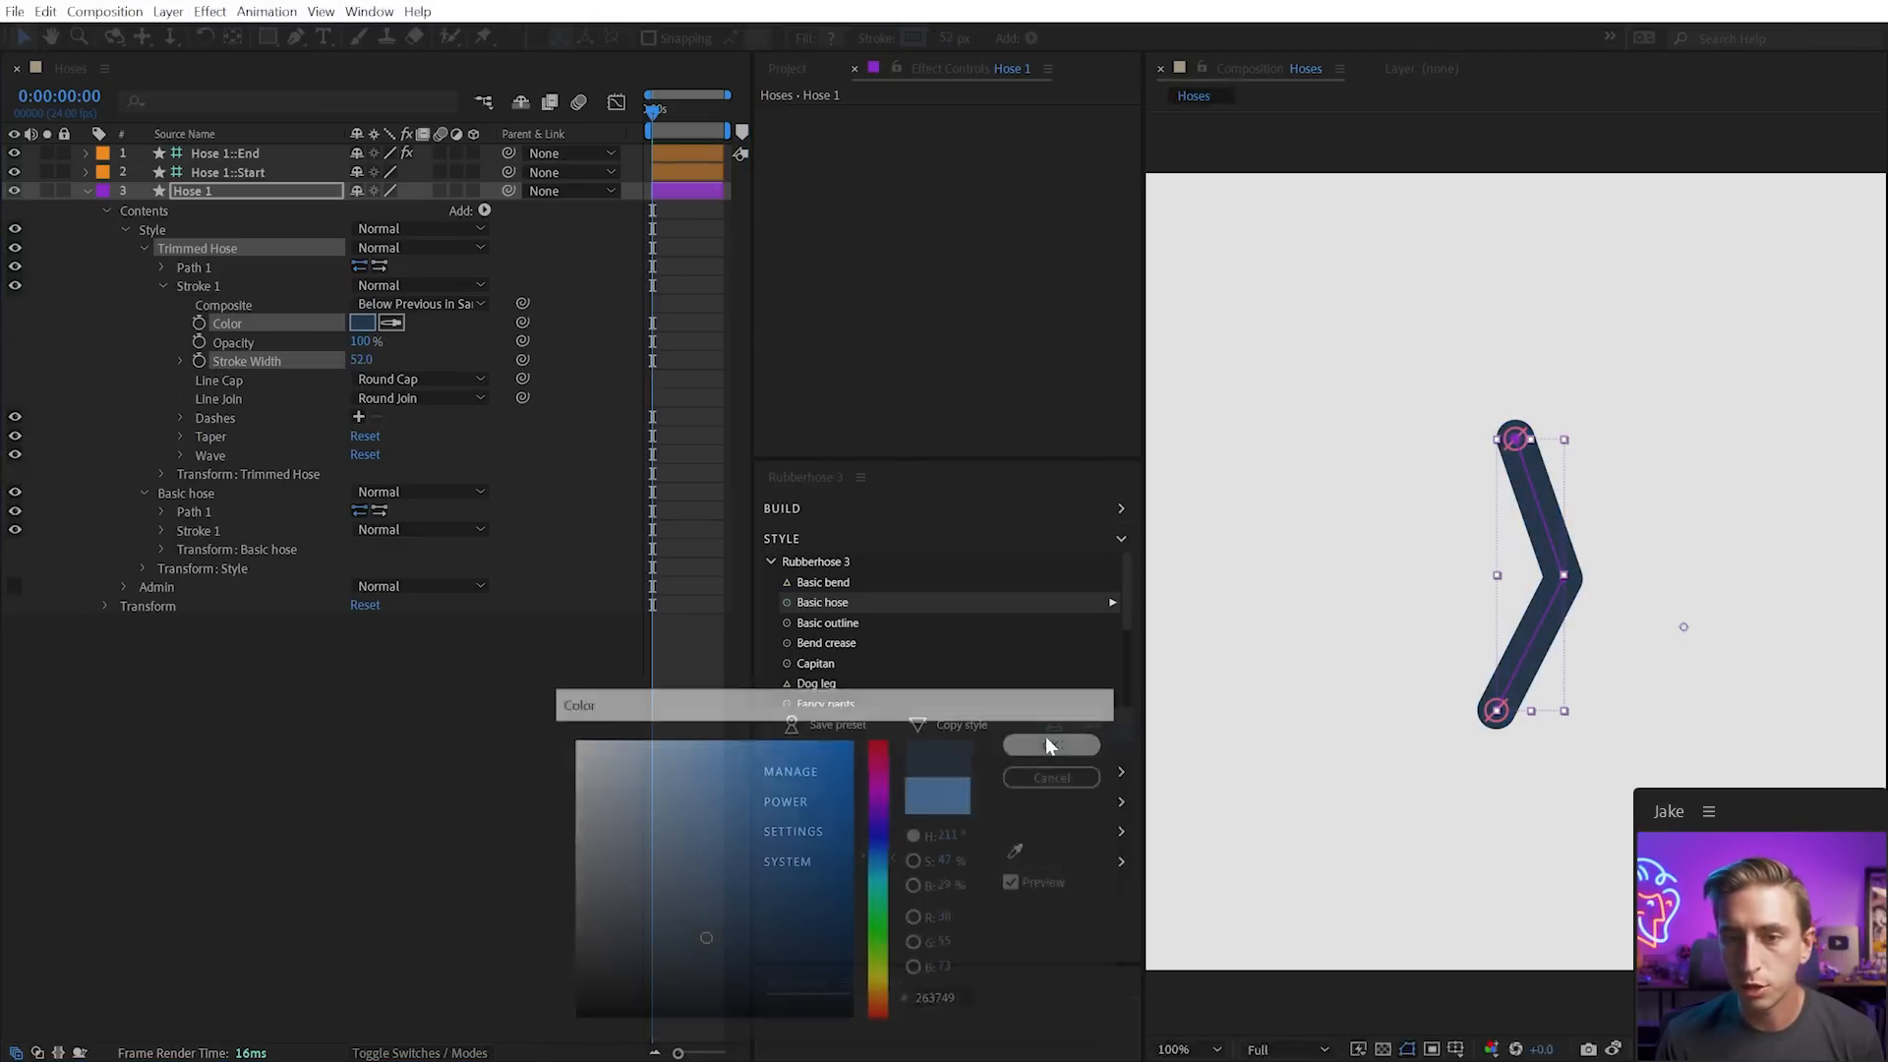
Add Trim Paths to Trimmed Hose with End at 25%, then select both style groups
{"action": "left_click", "coordinate": [484, 210]}
{"action": "left_click", "coordinate": [442, 197]}
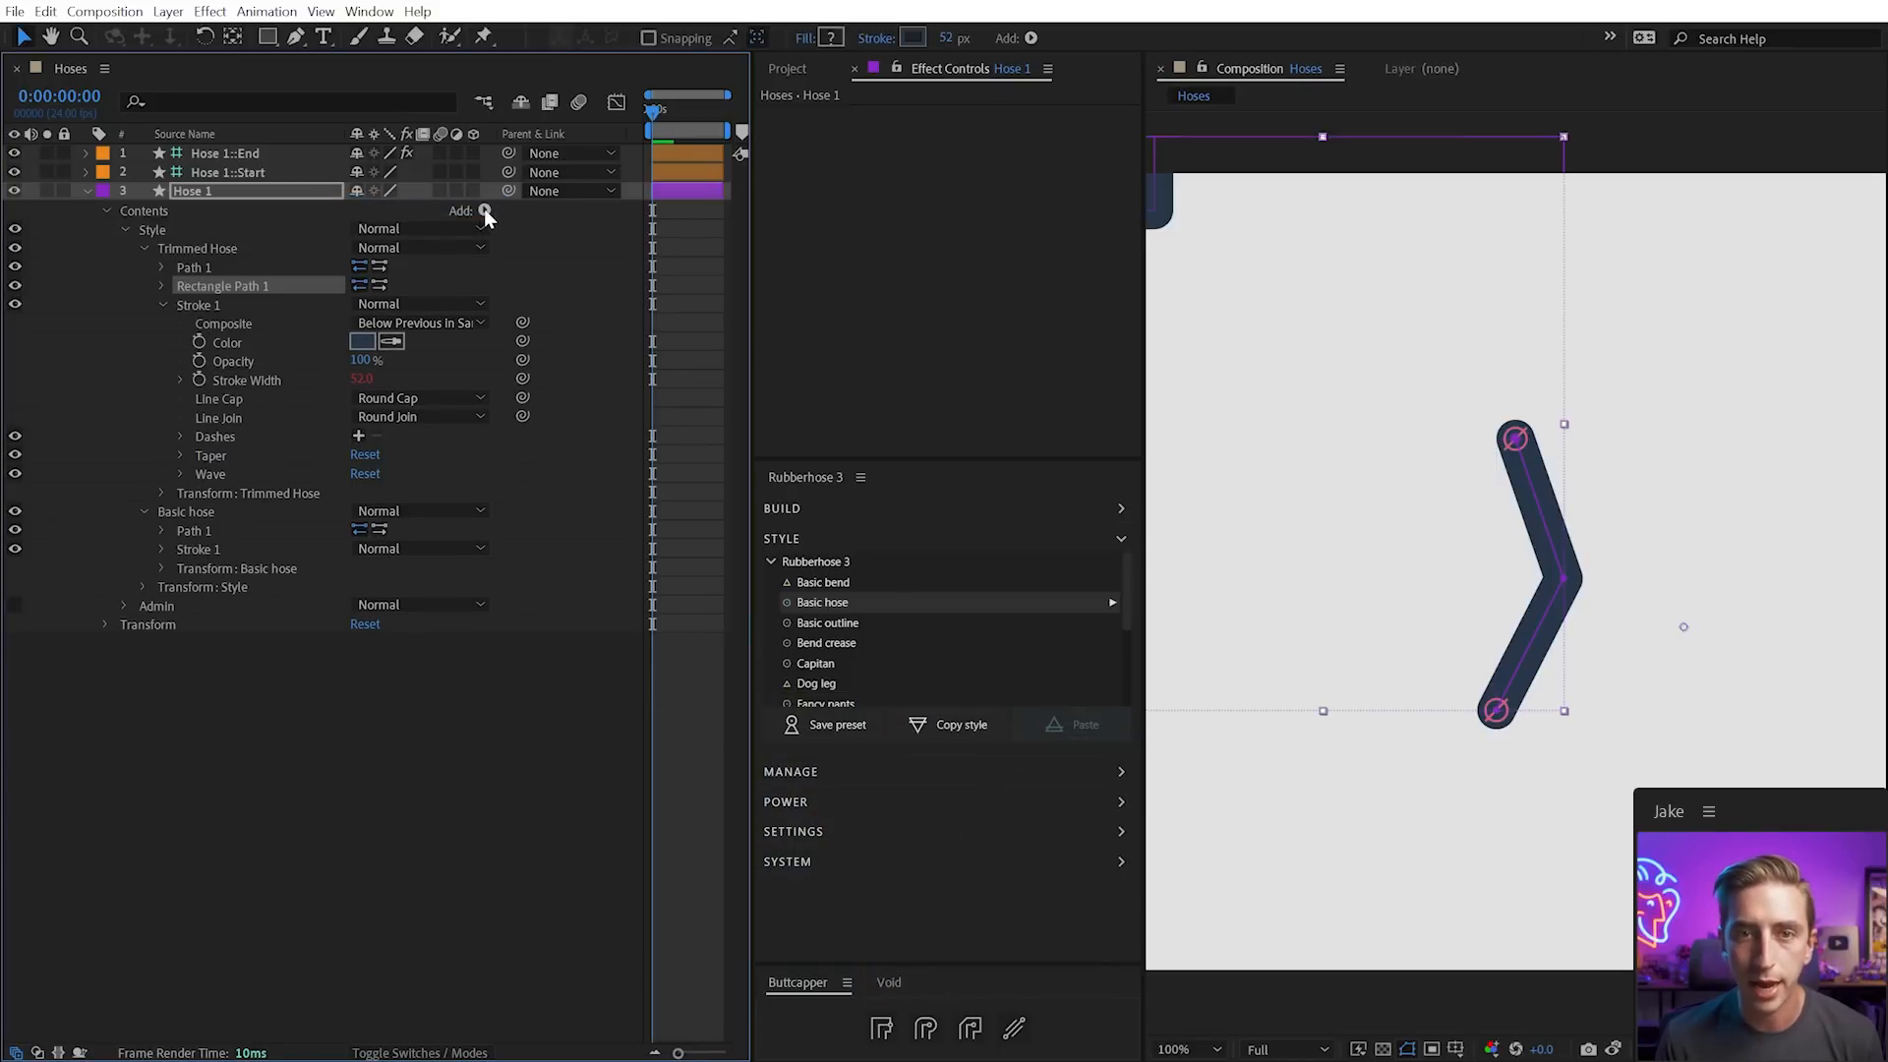
{"action": "key", "text": "ctrl+z"}
{"action": "left_click", "coordinate": [483, 210]}
{"action": "left_click", "coordinate": [408, 512]}
{"action": "left_click", "coordinate": [161, 287]}
{"action": "left_click_drag", "start_coordinate": [371, 324], "coordinate": [281, 320]}
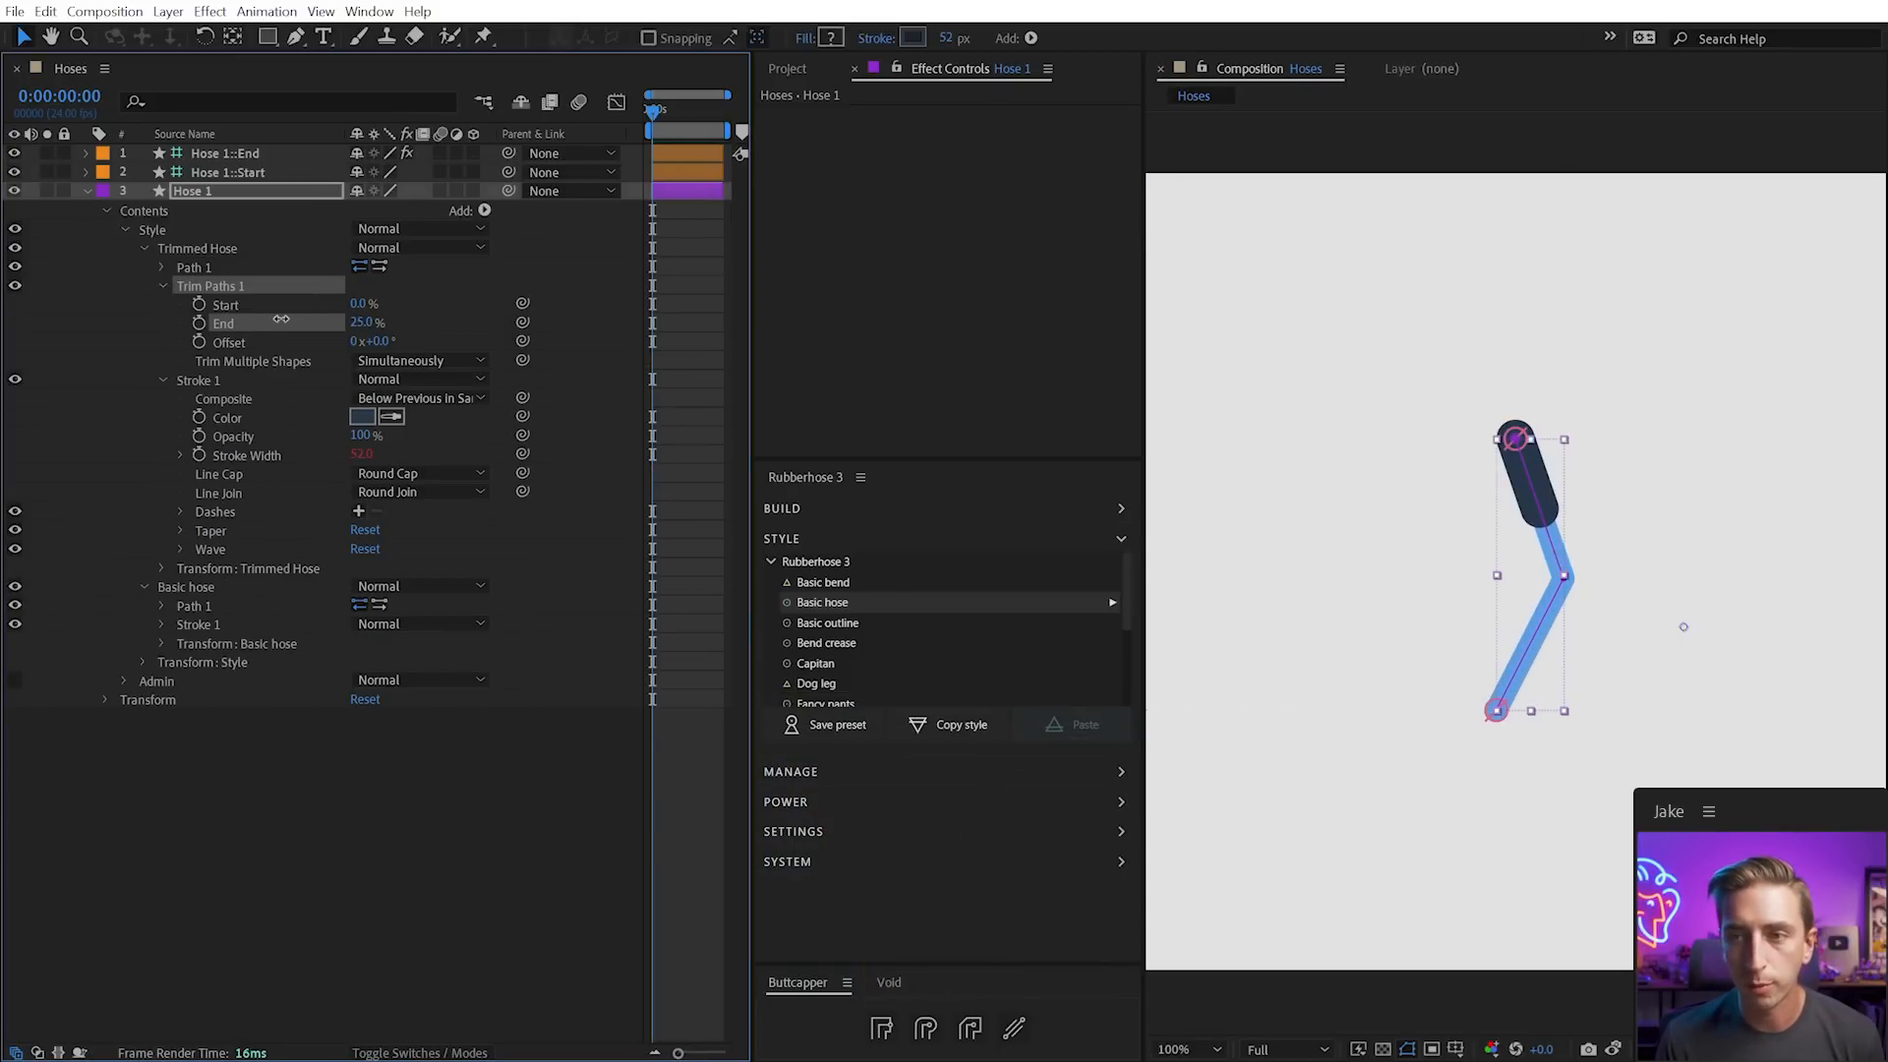
{"action": "left_click", "coordinate": [141, 248]}
{"action": "left_click", "coordinate": [146, 264]}
{"action": "left_click", "coordinate": [180, 263]}
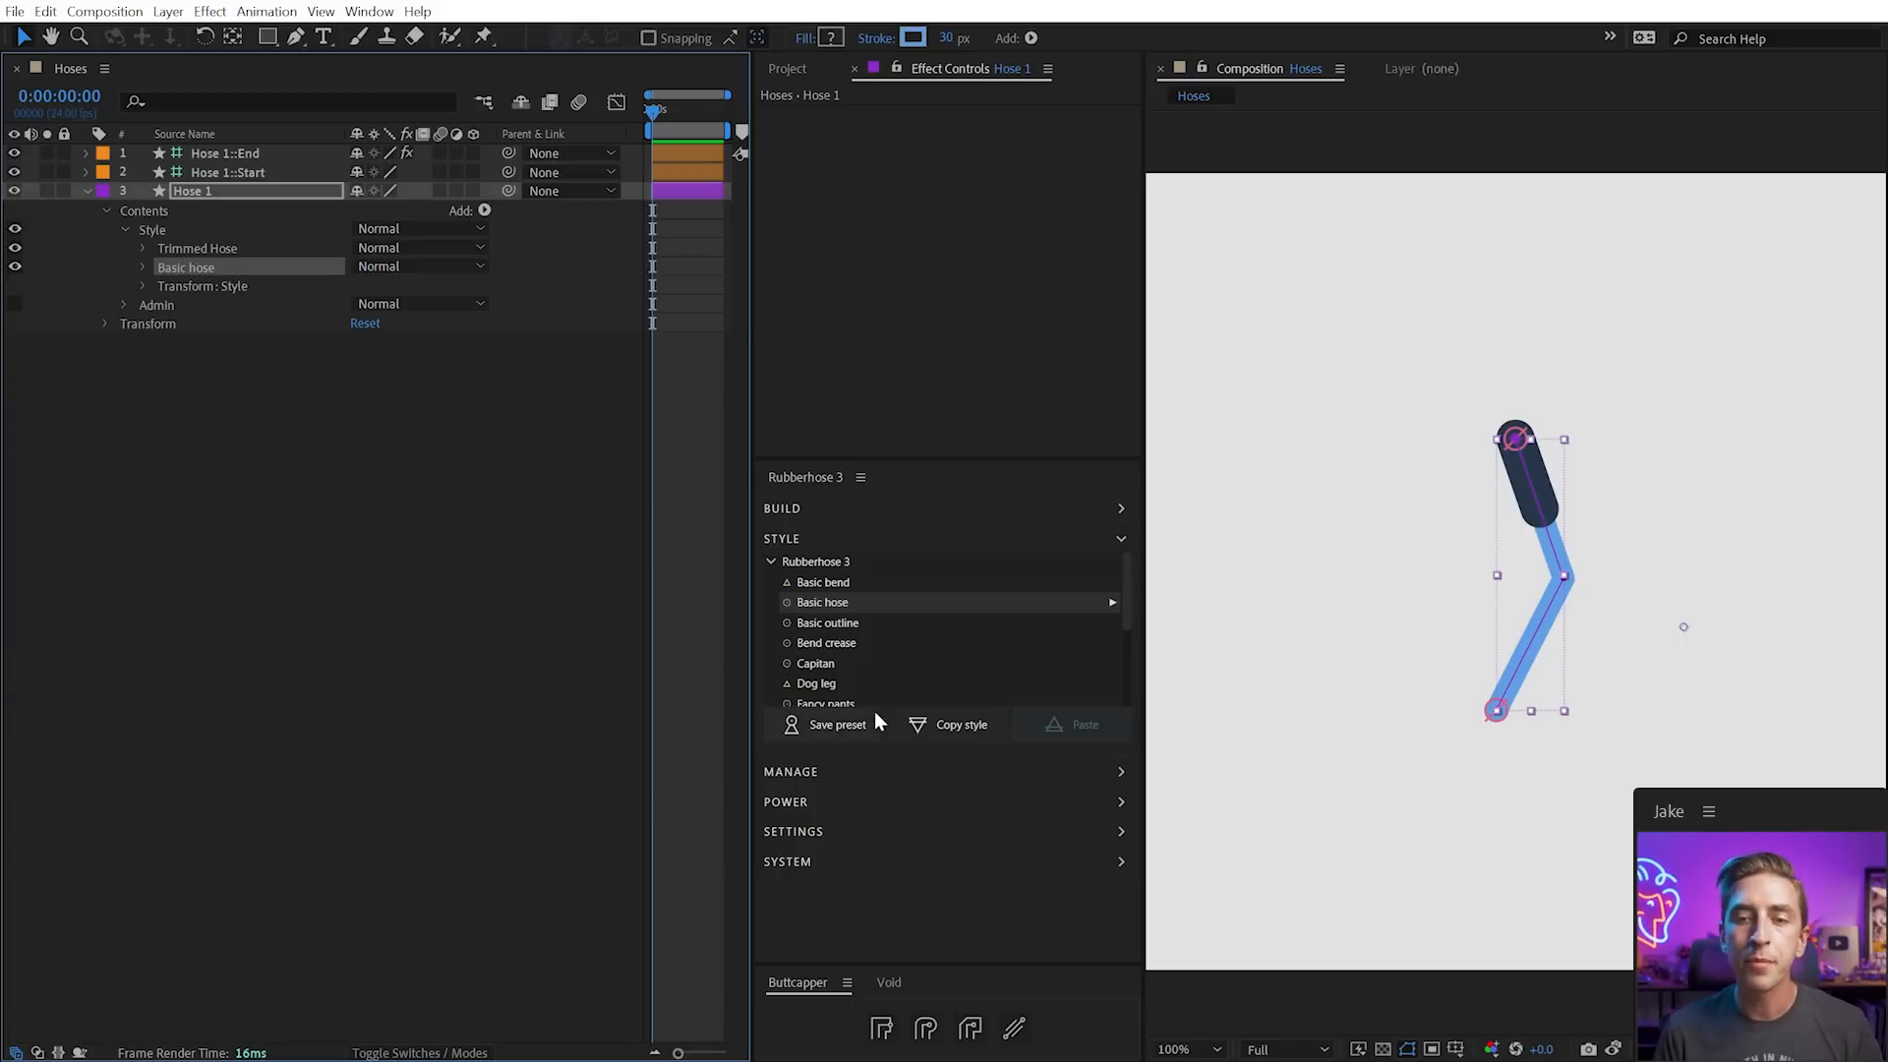
Save the hose look as the Trimmed Hose.ffx preset and apply it from the style list
{"action": "left_click", "coordinate": [812, 735]}
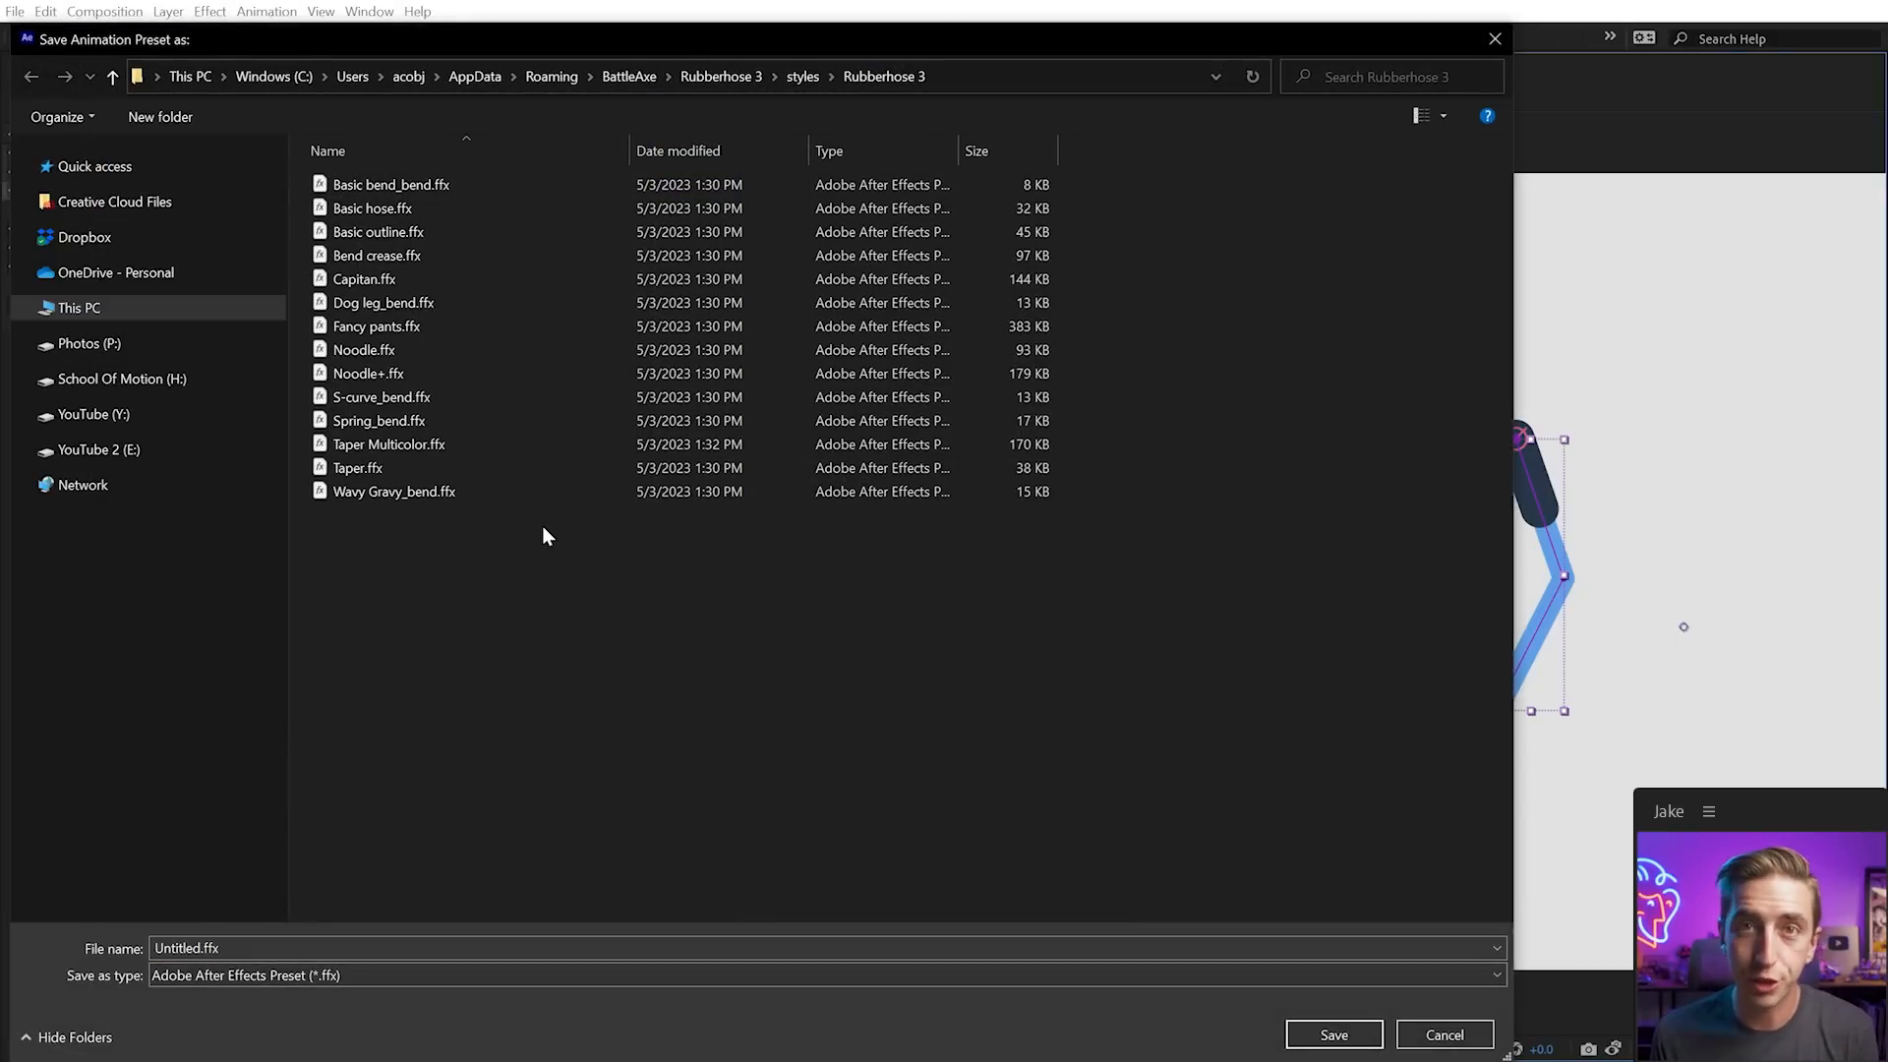
{"action": "left_click", "coordinate": [225, 947]}
{"action": "left_click", "coordinate": [224, 947]}
{"action": "double_click", "coordinate": [200, 947]}
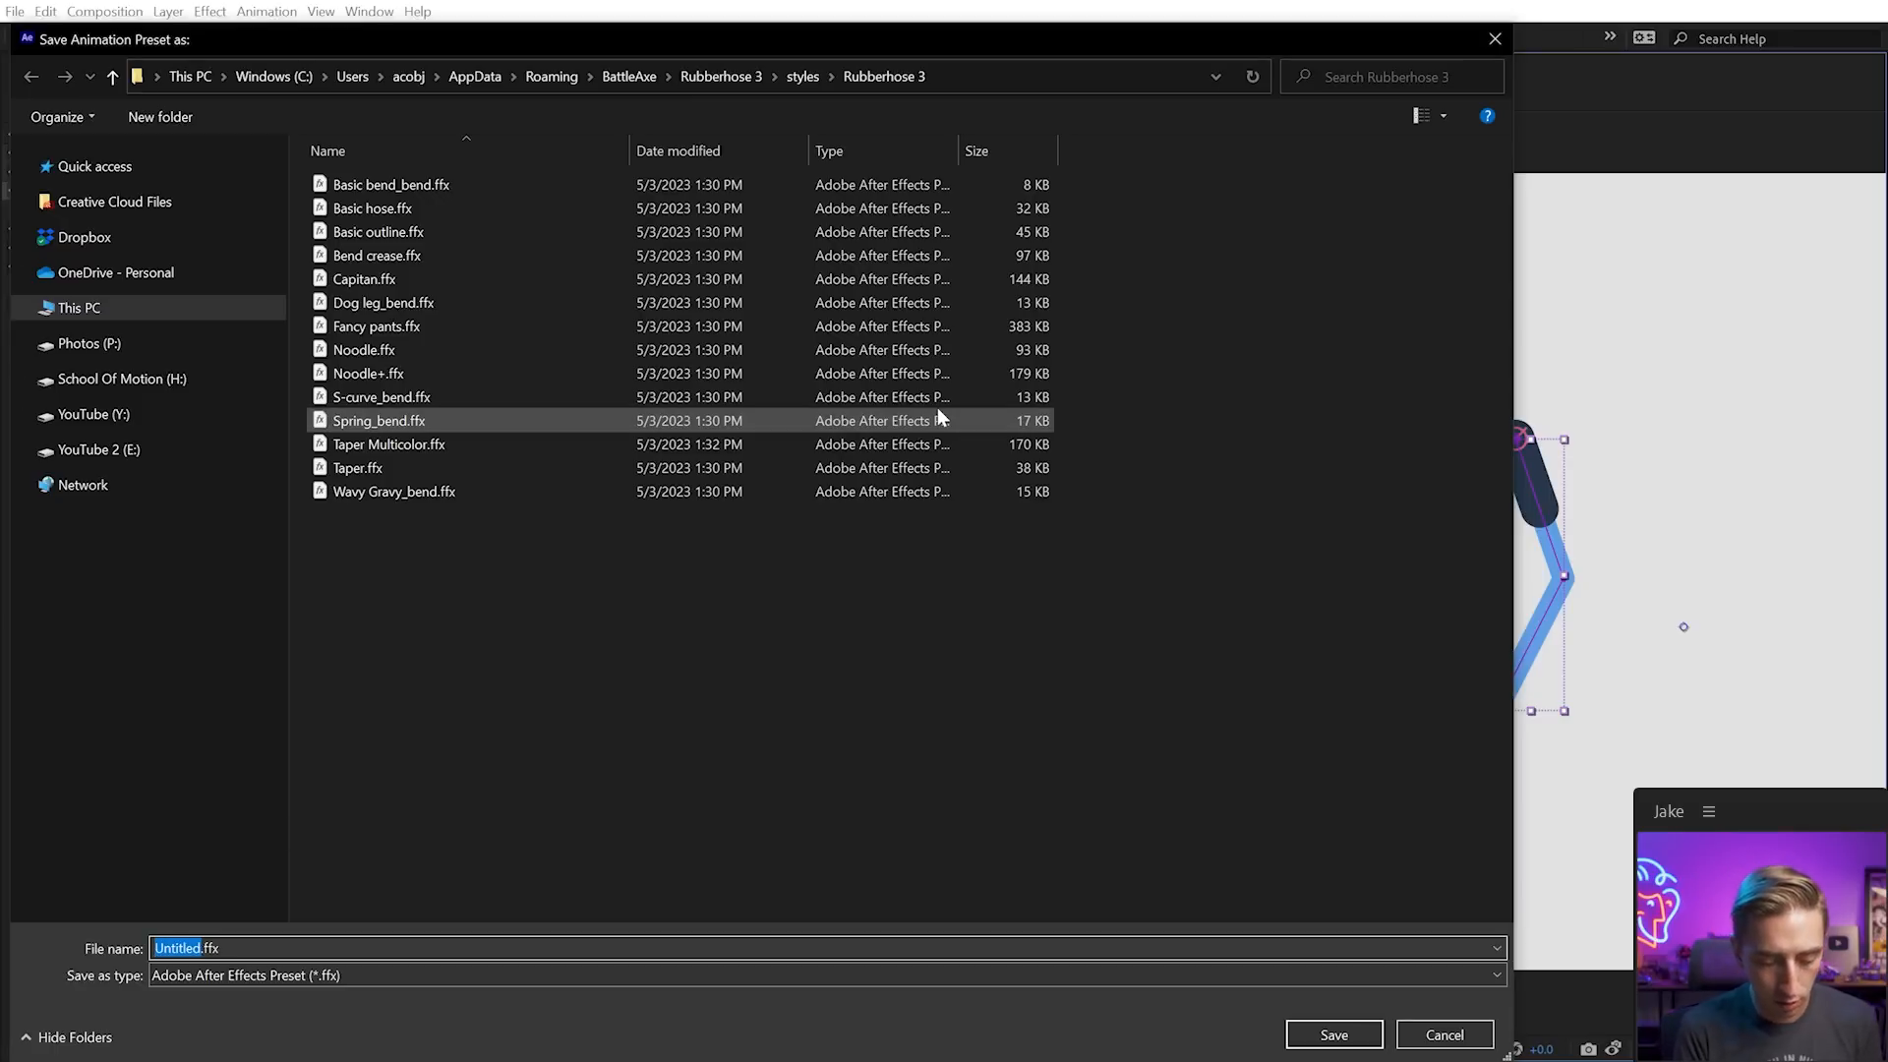
{"action": "type", "text": "Trimmed Hose"}
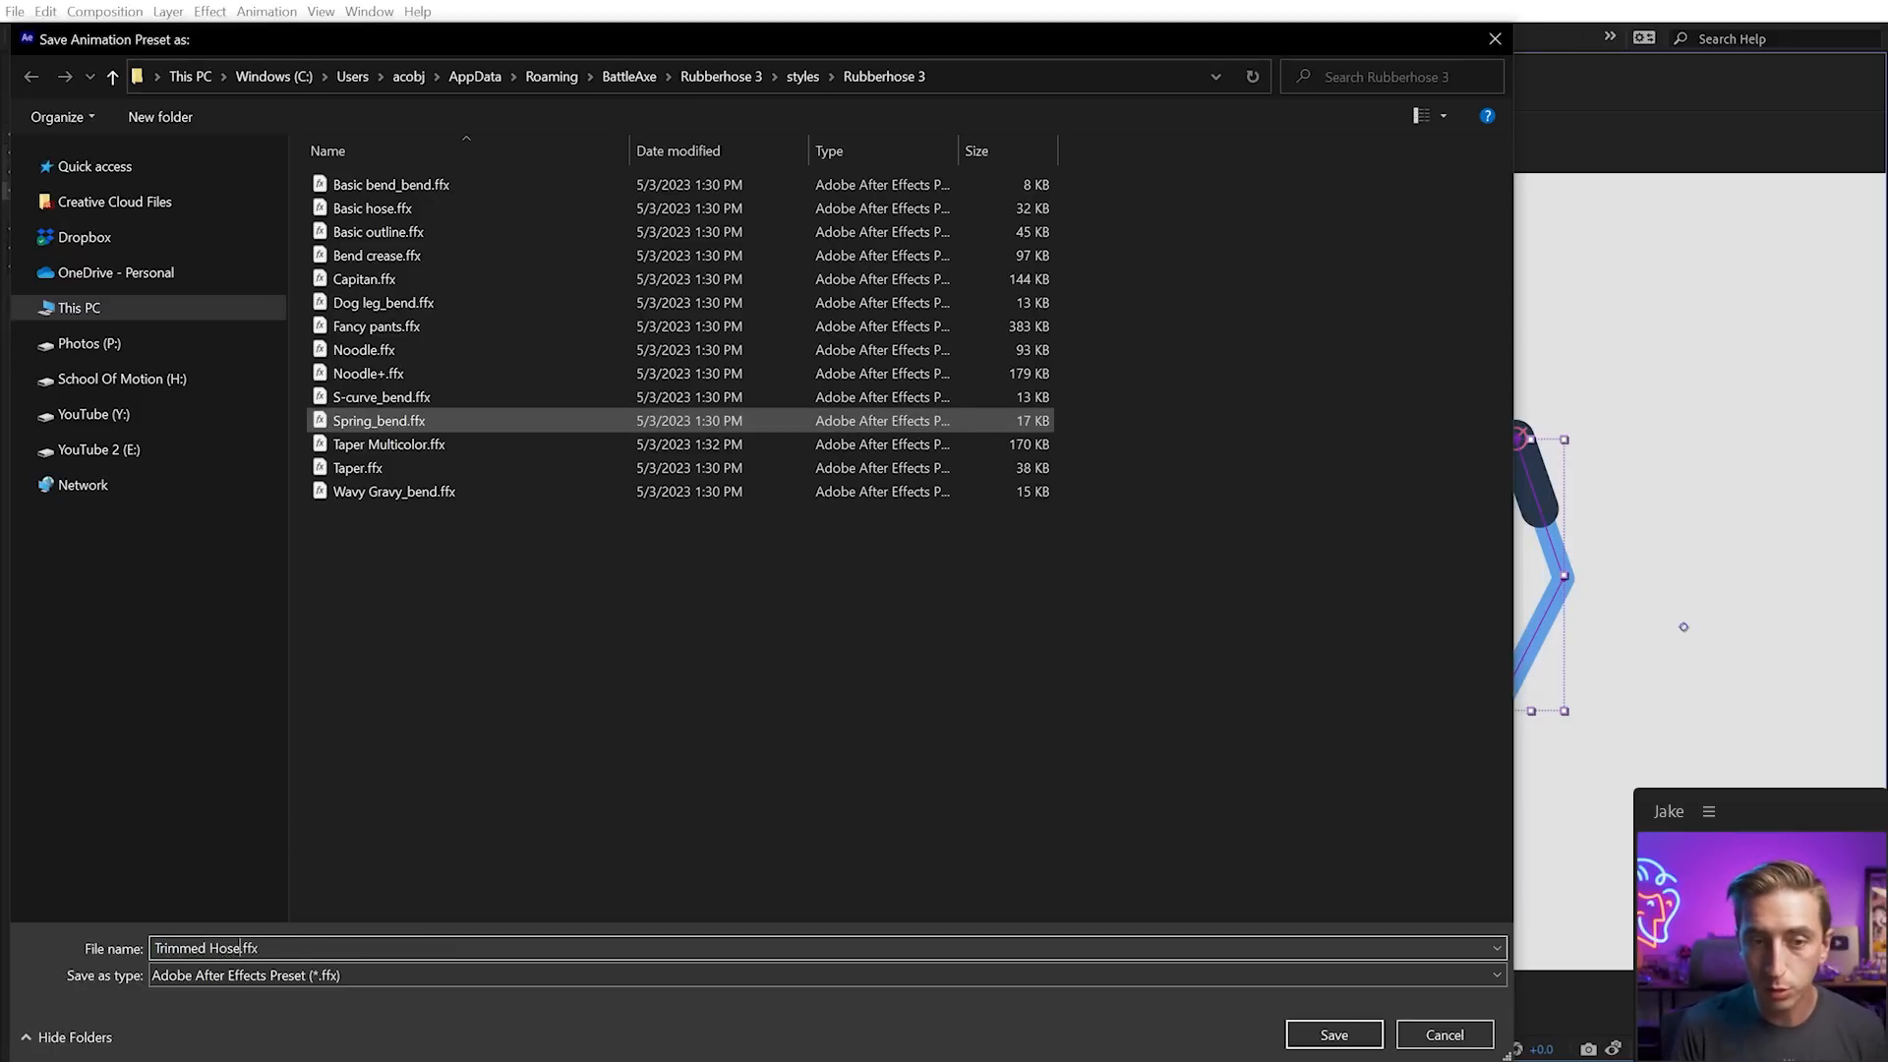
{"action": "left_click", "coordinate": [1334, 1034]}
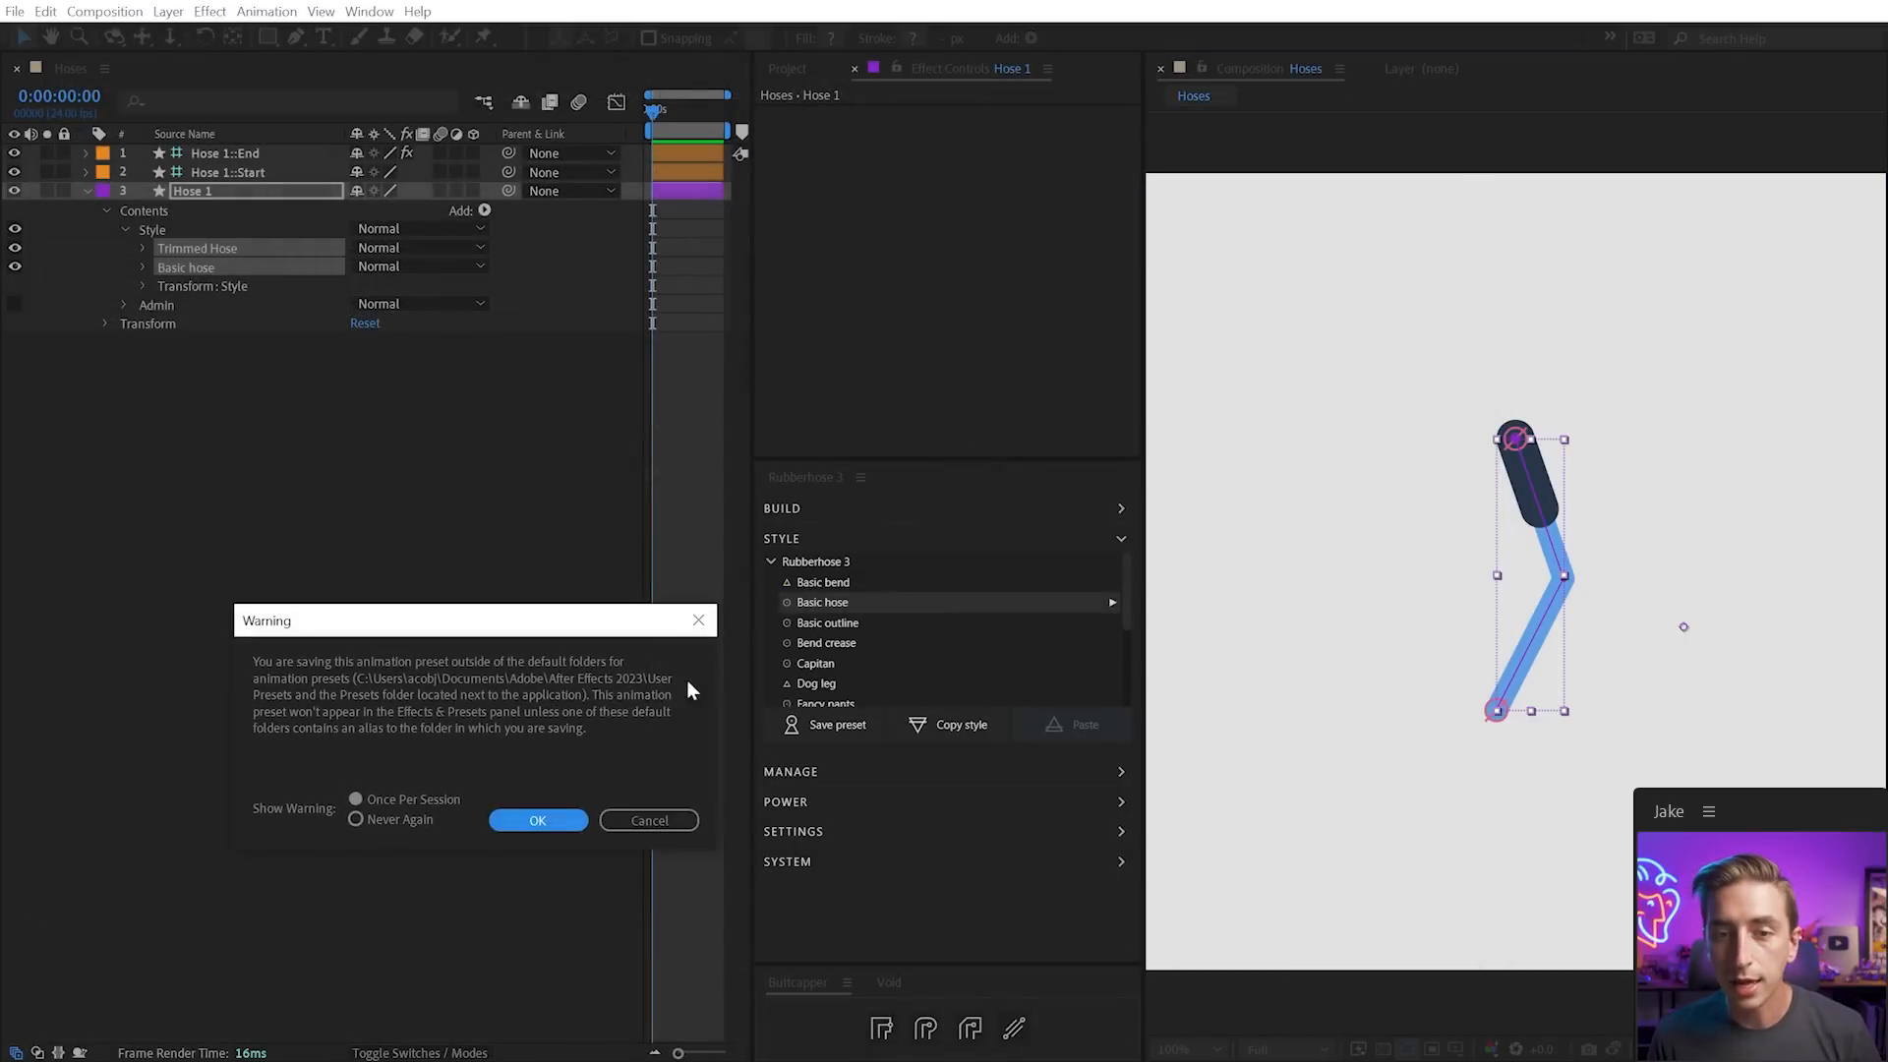
{"action": "left_click", "coordinate": [567, 818]}
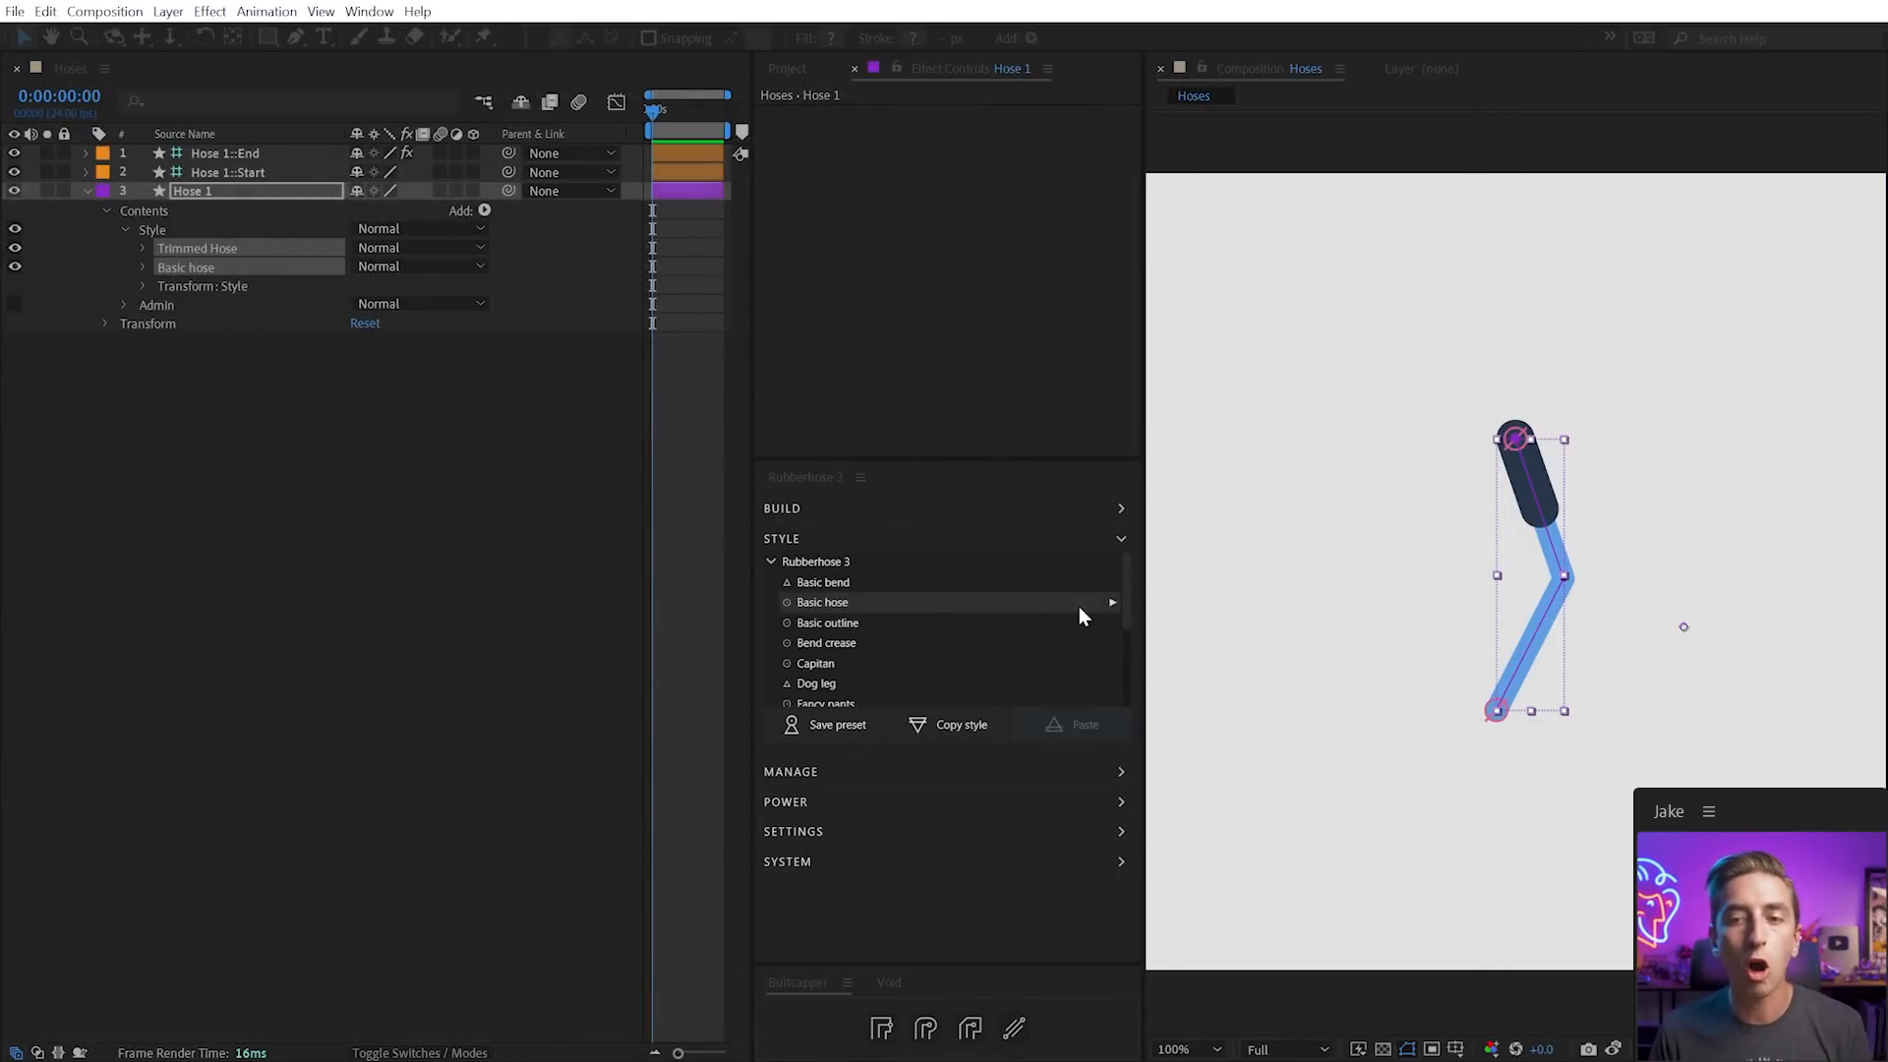
{"action": "mouse_move", "coordinate": [1128, 593]}
{"action": "left_mouse_down"}
{"action": "mouse_move", "coordinate": [1129, 657]}
{"action": "mouse_move", "coordinate": [952, 675]}
{"action": "left_mouse_up"}
{"action": "left_click", "coordinate": [874, 686]}
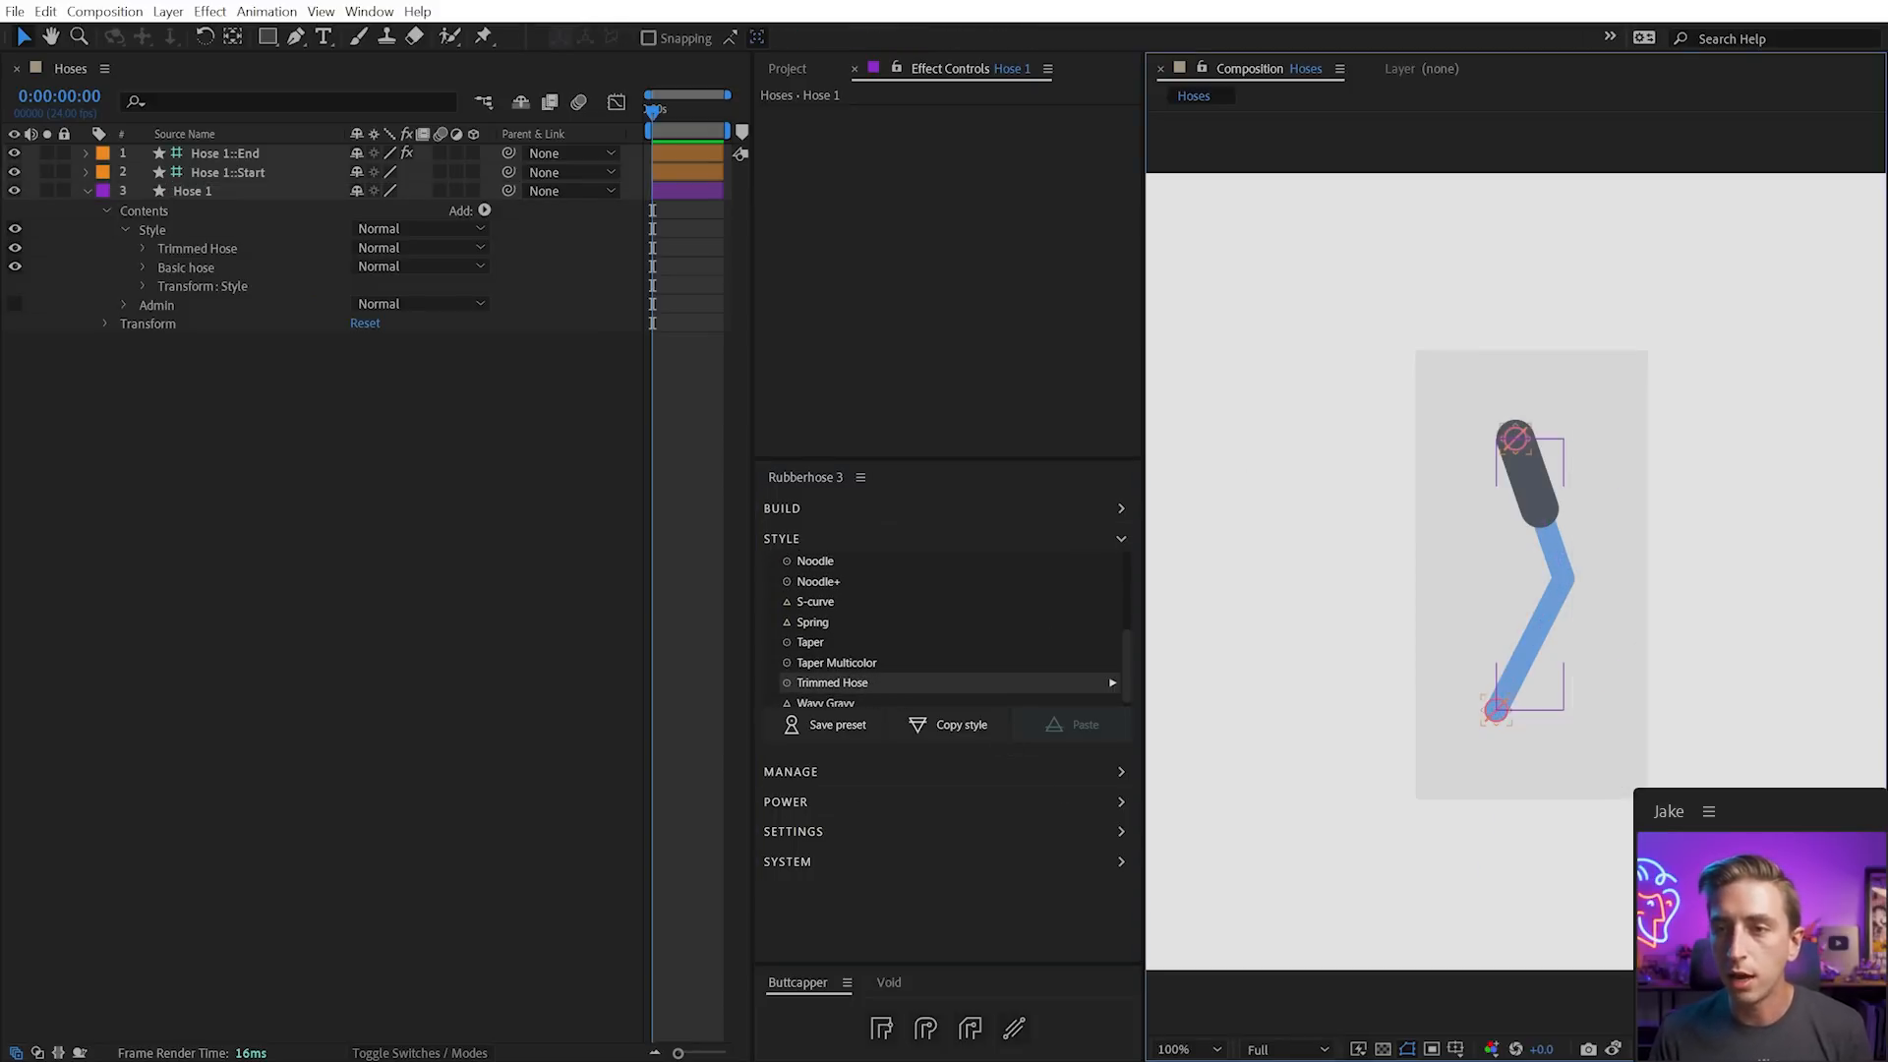
Create a new hose from the Rubberhose 3 panel and scroll the style list
{"action": "left_click", "coordinate": [824, 506]}
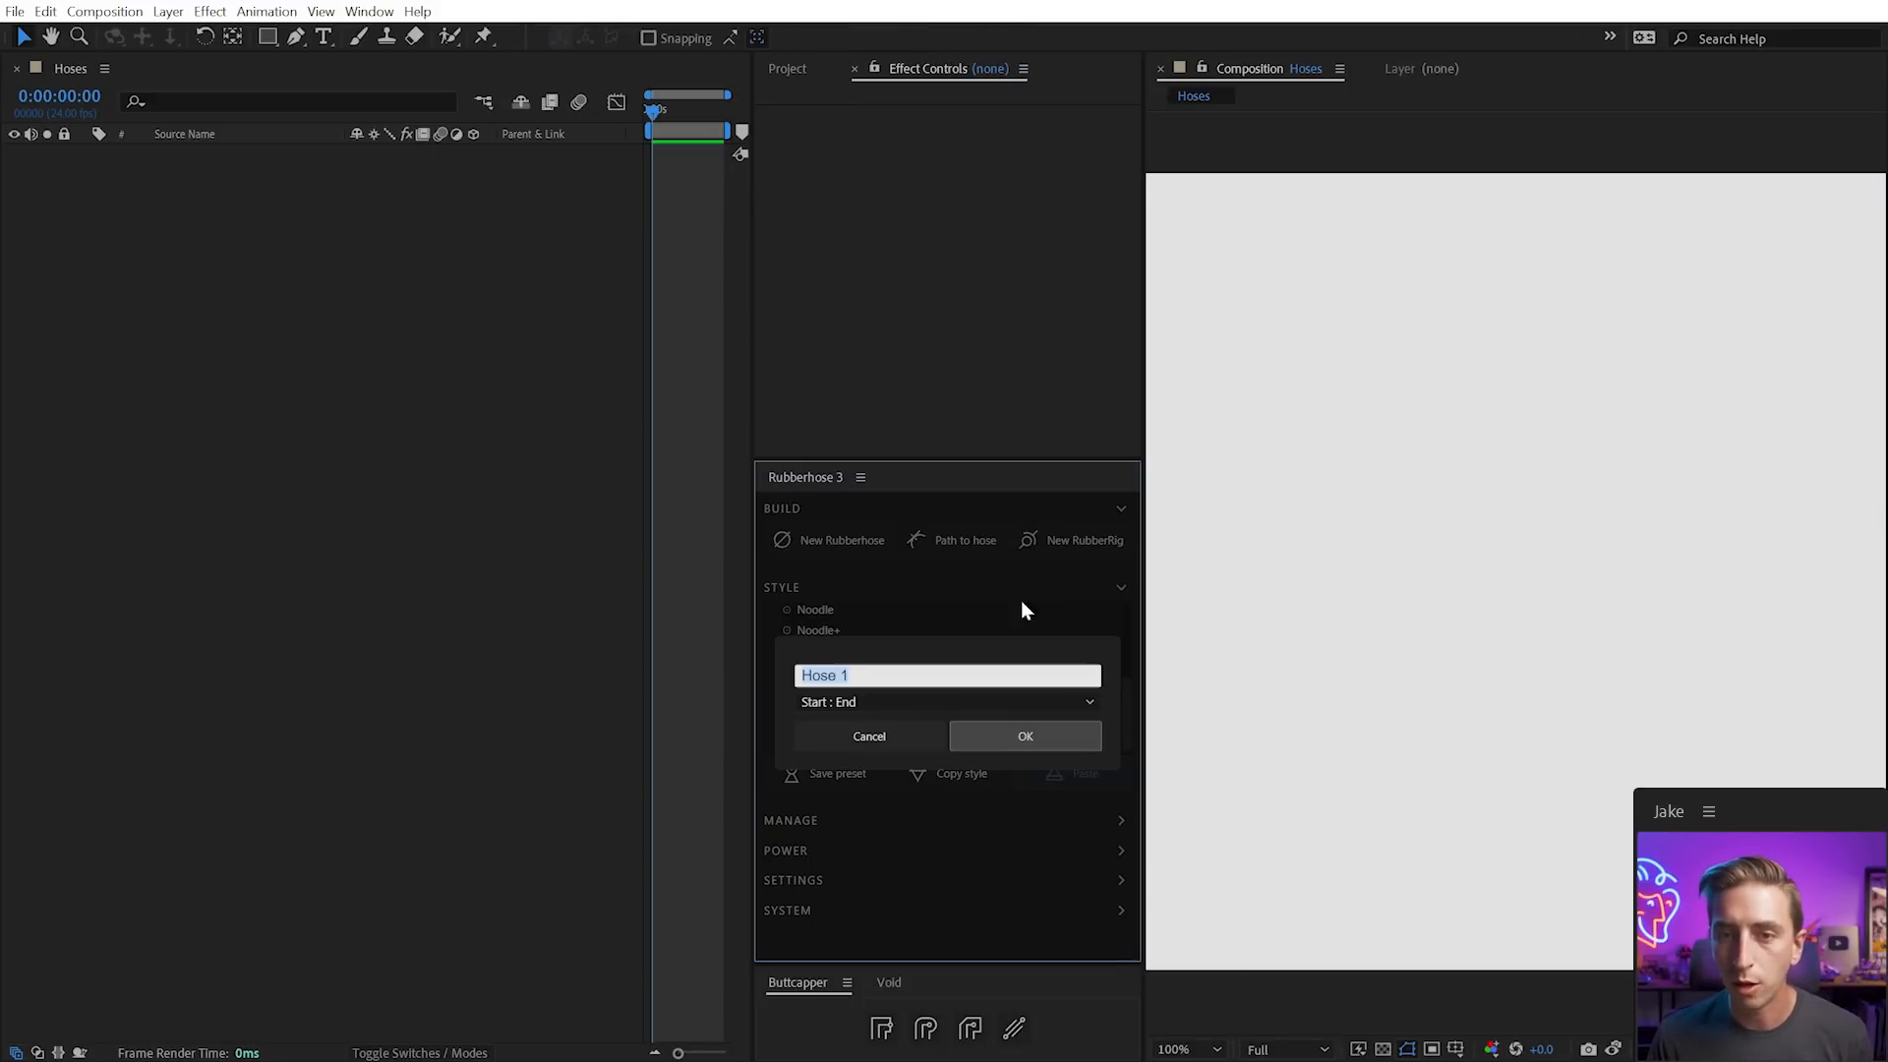
{"action": "left_click", "coordinate": [1011, 736]}
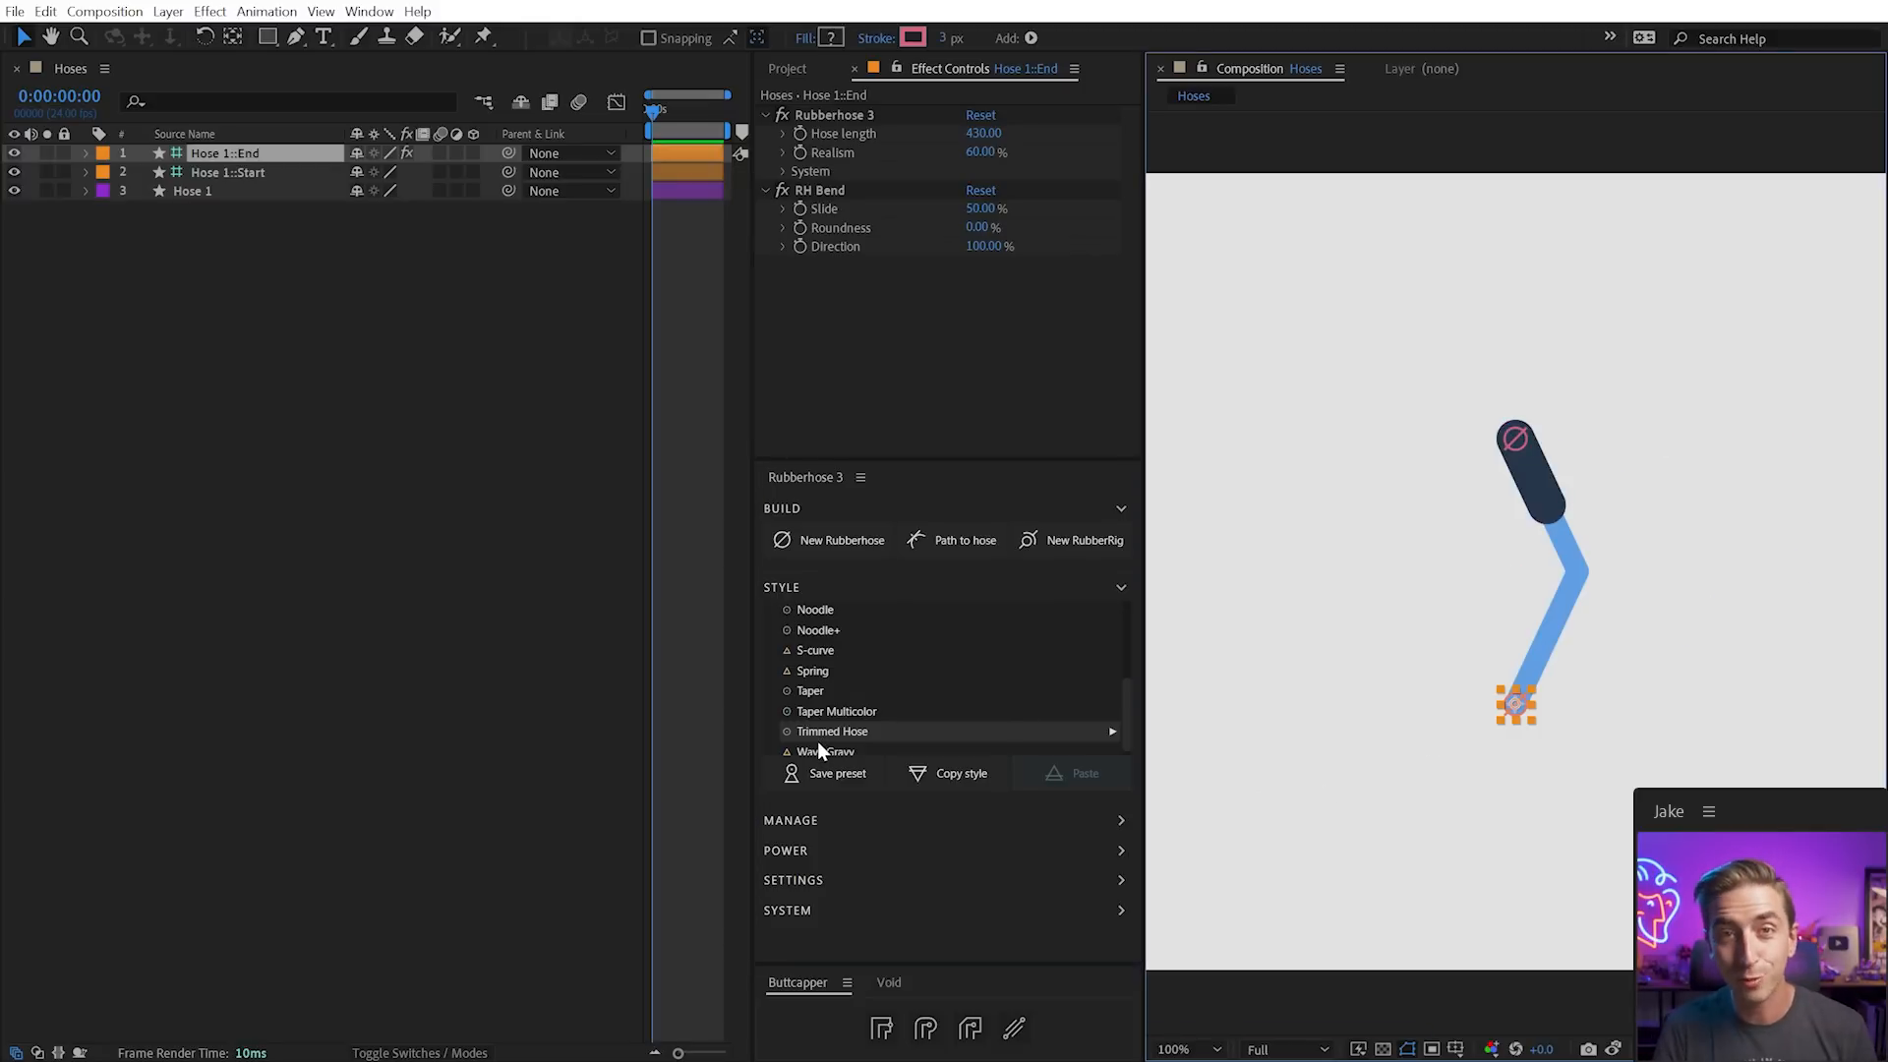
{"action": "scroll", "coordinate": [840, 723], "scroll_direction": "up", "scroll_amount": 5}
{"action": "scroll", "coordinate": [848, 694], "scroll_direction": "down", "scroll_amount": 5}
{"action": "scroll", "coordinate": [848, 704], "scroll_direction": "up", "scroll_amount": 5}
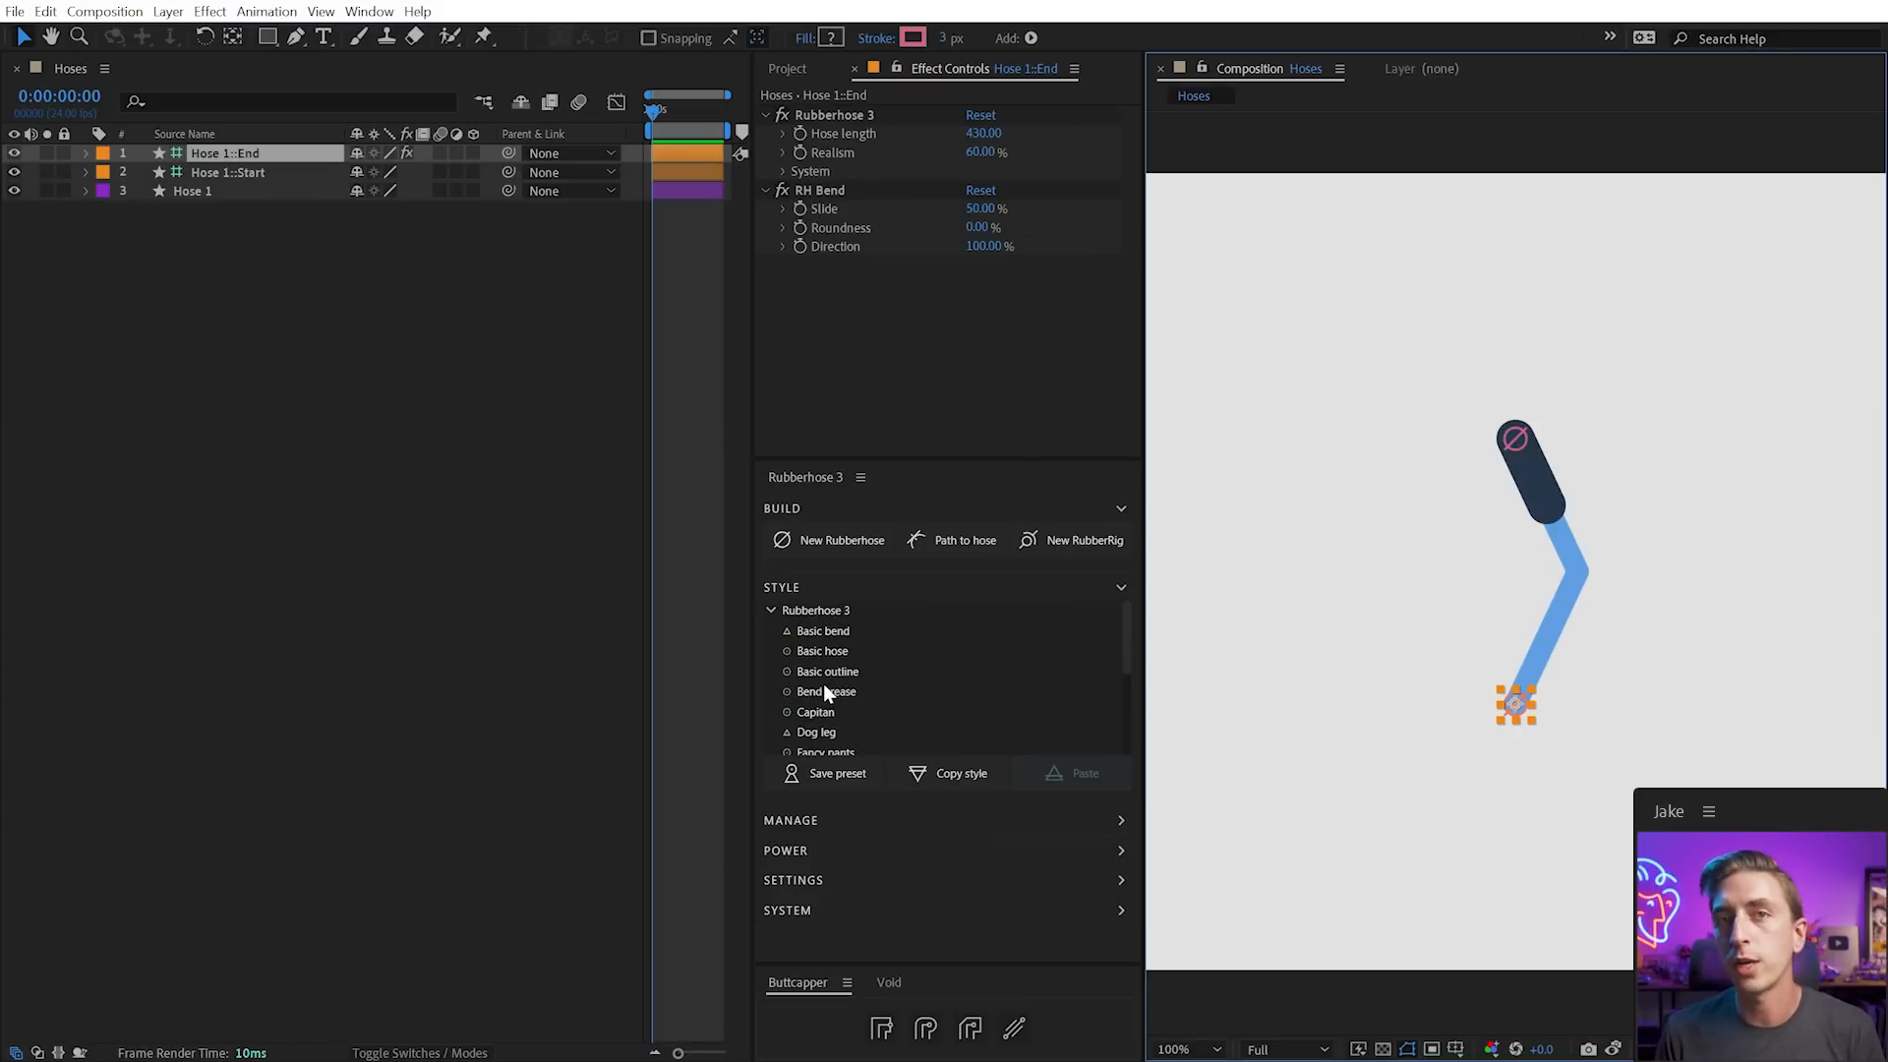
{"action": "scroll", "coordinate": [824, 684], "scroll_direction": "down", "scroll_amount": 5}
{"action": "scroll", "coordinate": [821, 685], "scroll_direction": "up", "scroll_amount": 5}
Open the Rubberhose styles folder in File Explorer from the style list's context menu
{"action": "right_click", "coordinate": [831, 651]}
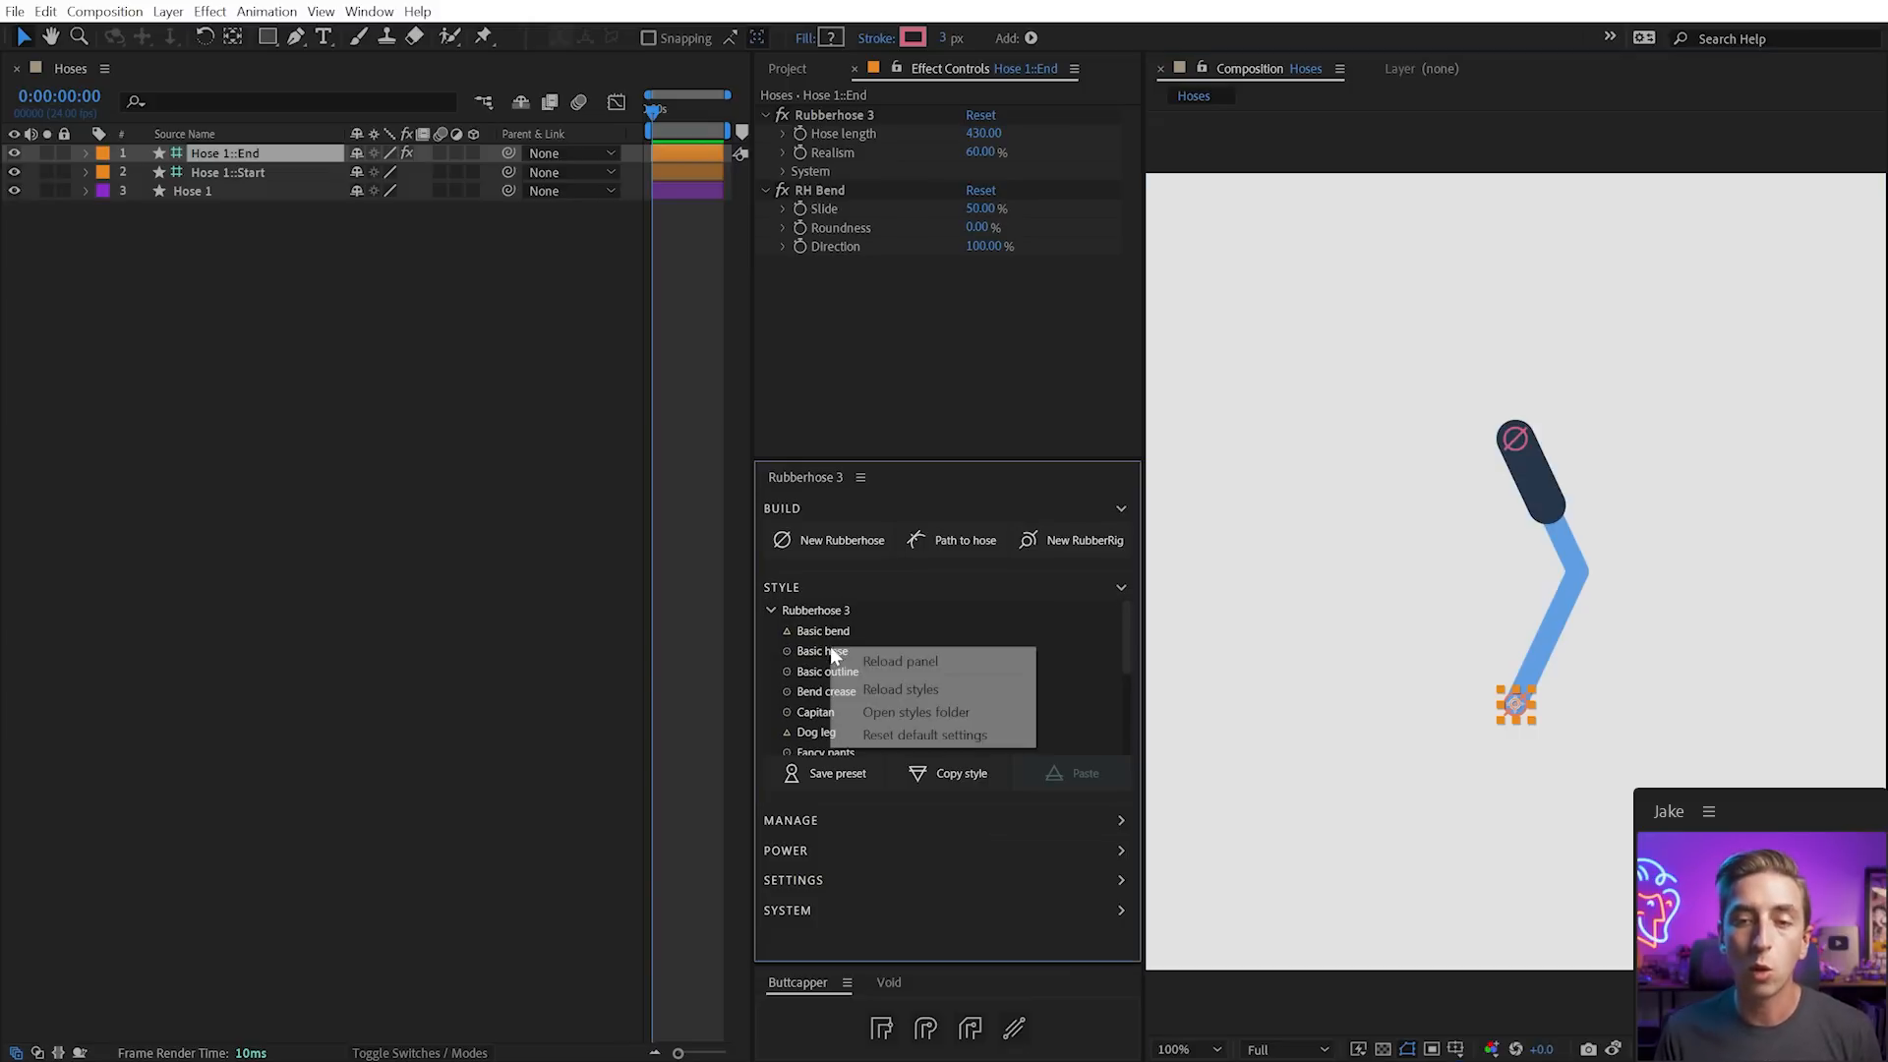
{"action": "left_click", "coordinate": [916, 712]}
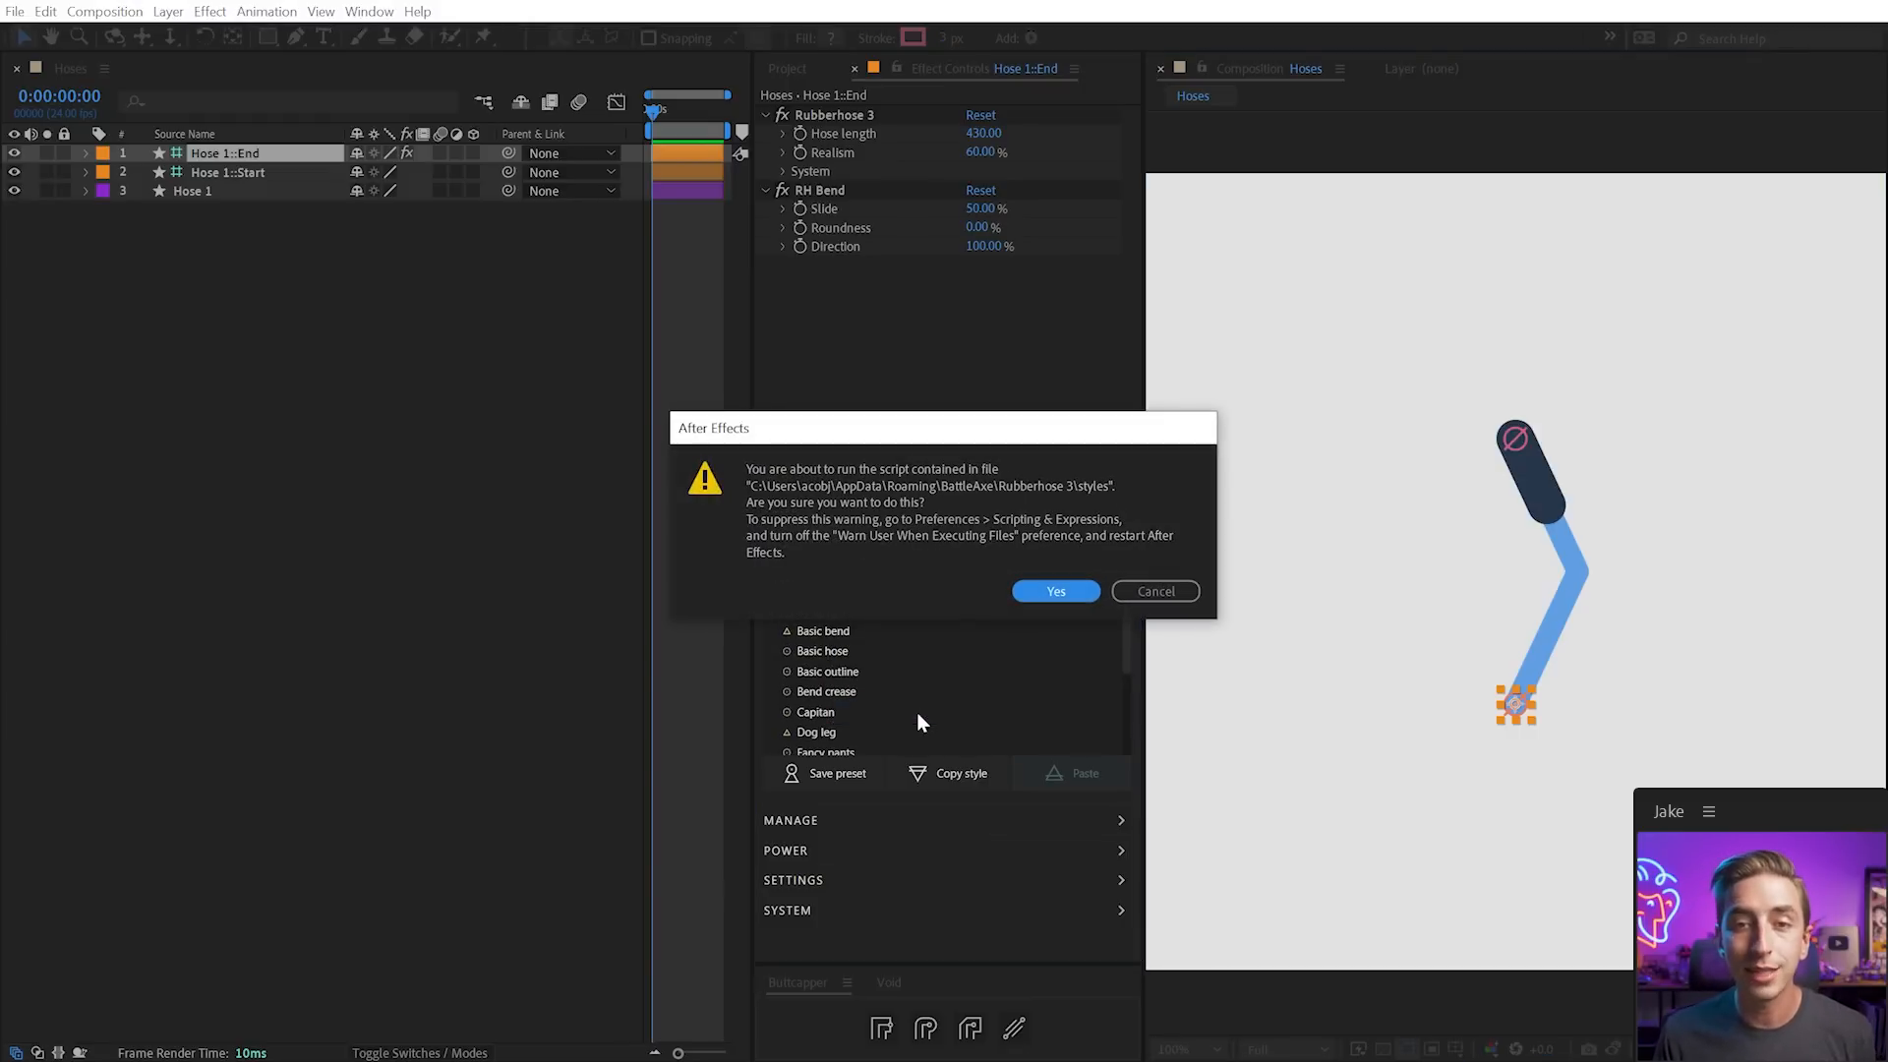
{"action": "left_click", "coordinate": [1036, 592]}
{"action": "left_click_drag", "start_coordinate": [0, 231], "coordinate": [27, 231]}
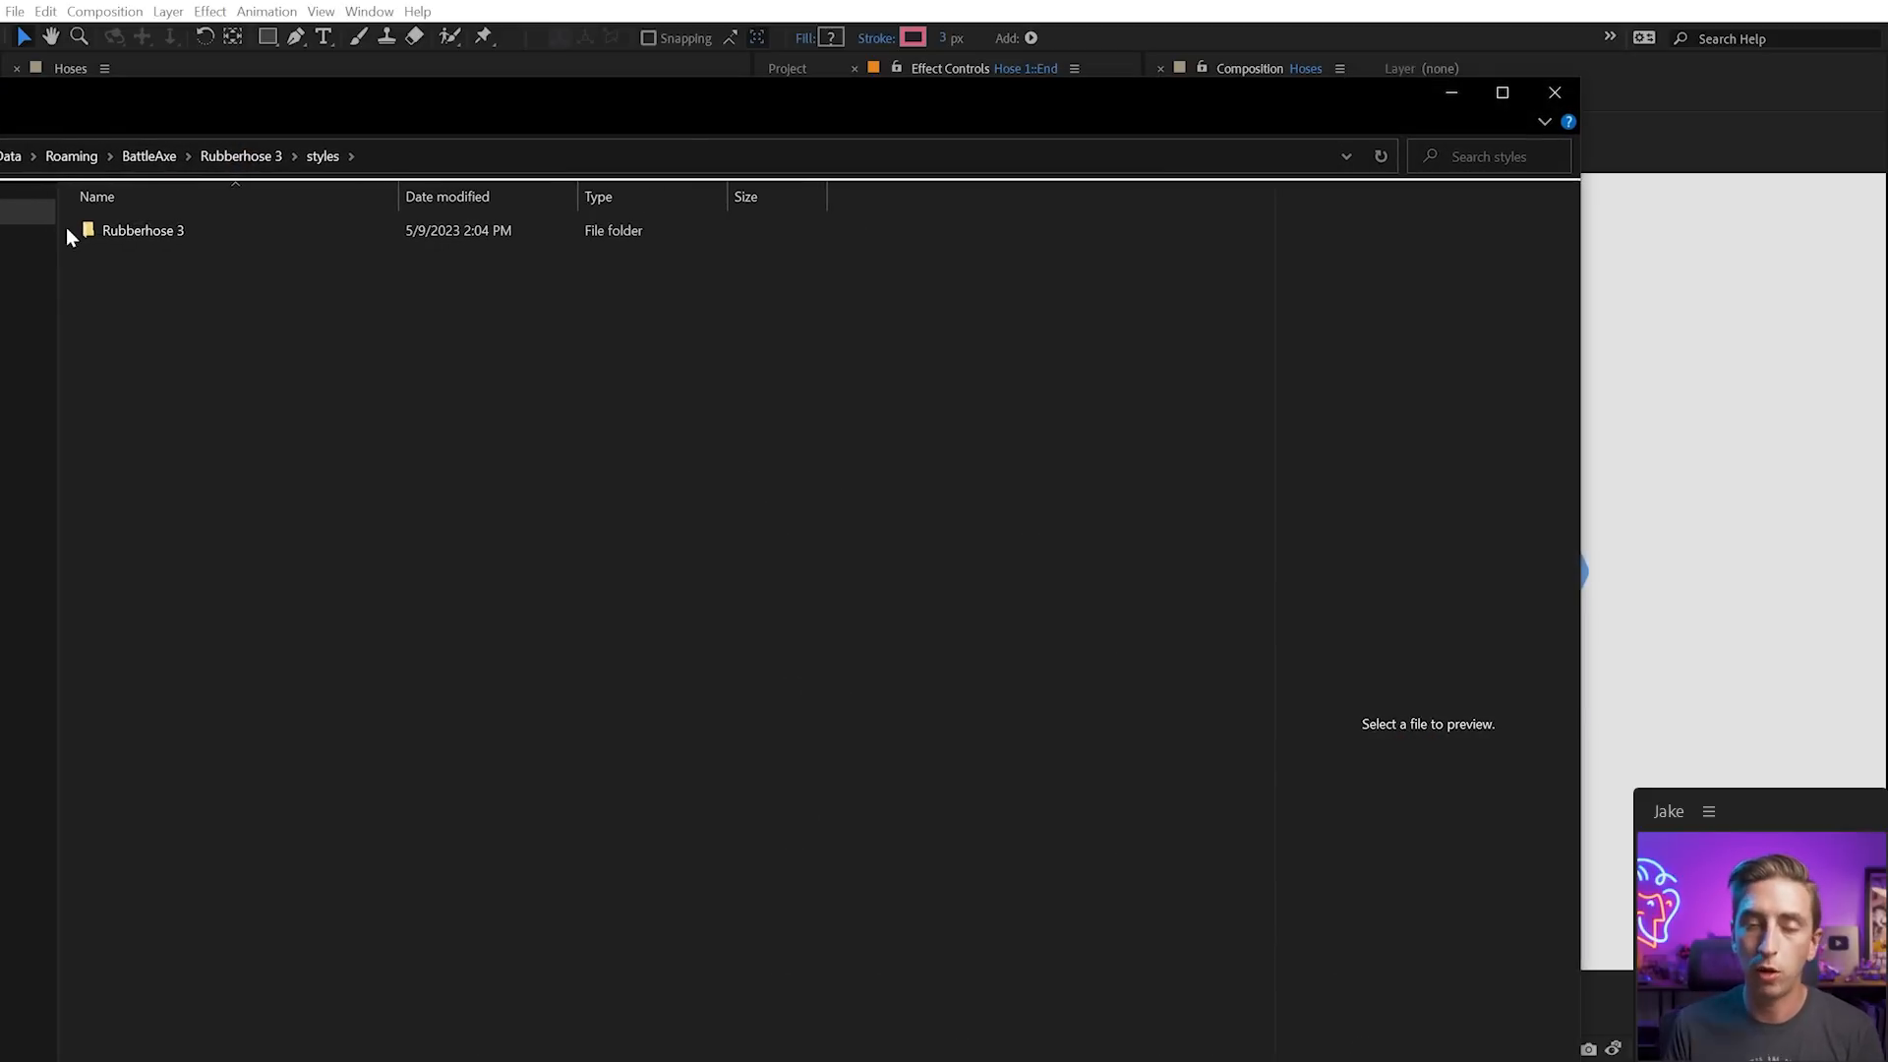
Select and copy Trimmed Hose.ffx inside the Rubberhose 3 styles folder
{"action": "left_click", "coordinate": [108, 234]}
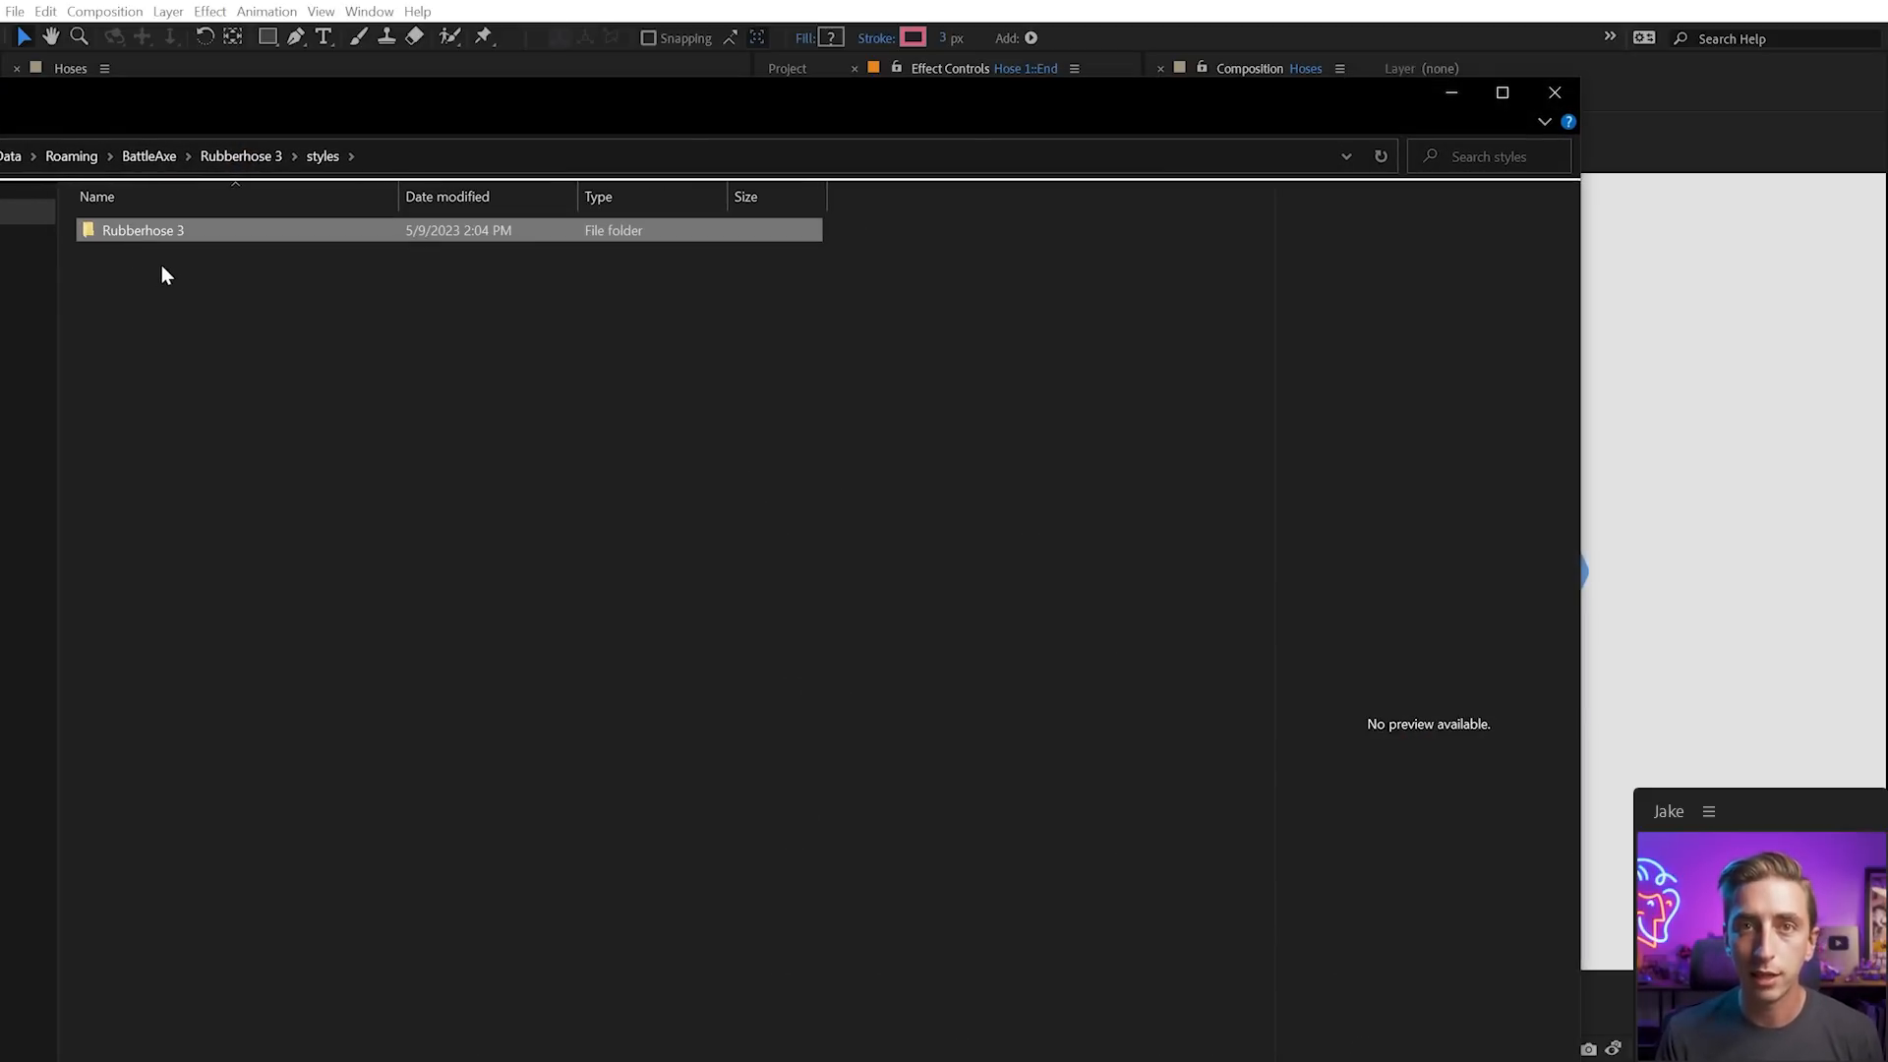
{"action": "double_click", "coordinate": [147, 232]}
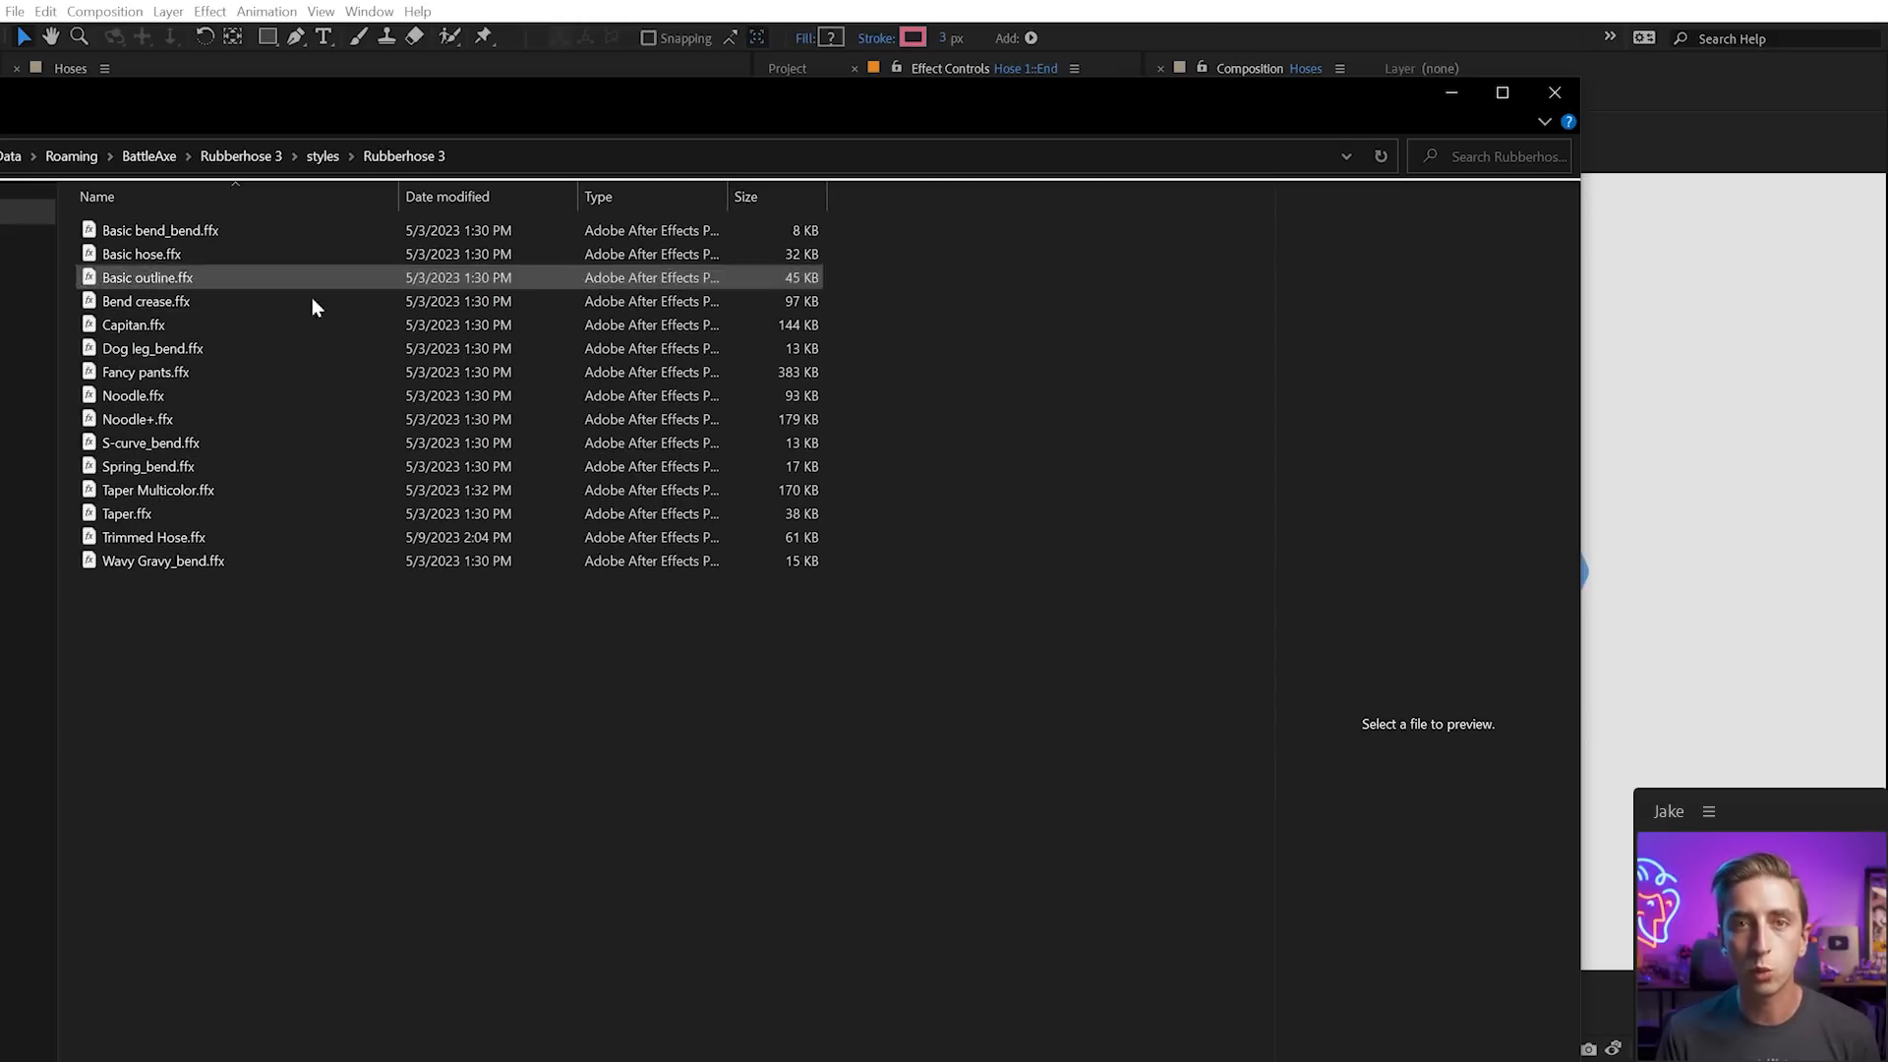
{"action": "left_click", "coordinate": [192, 539]}
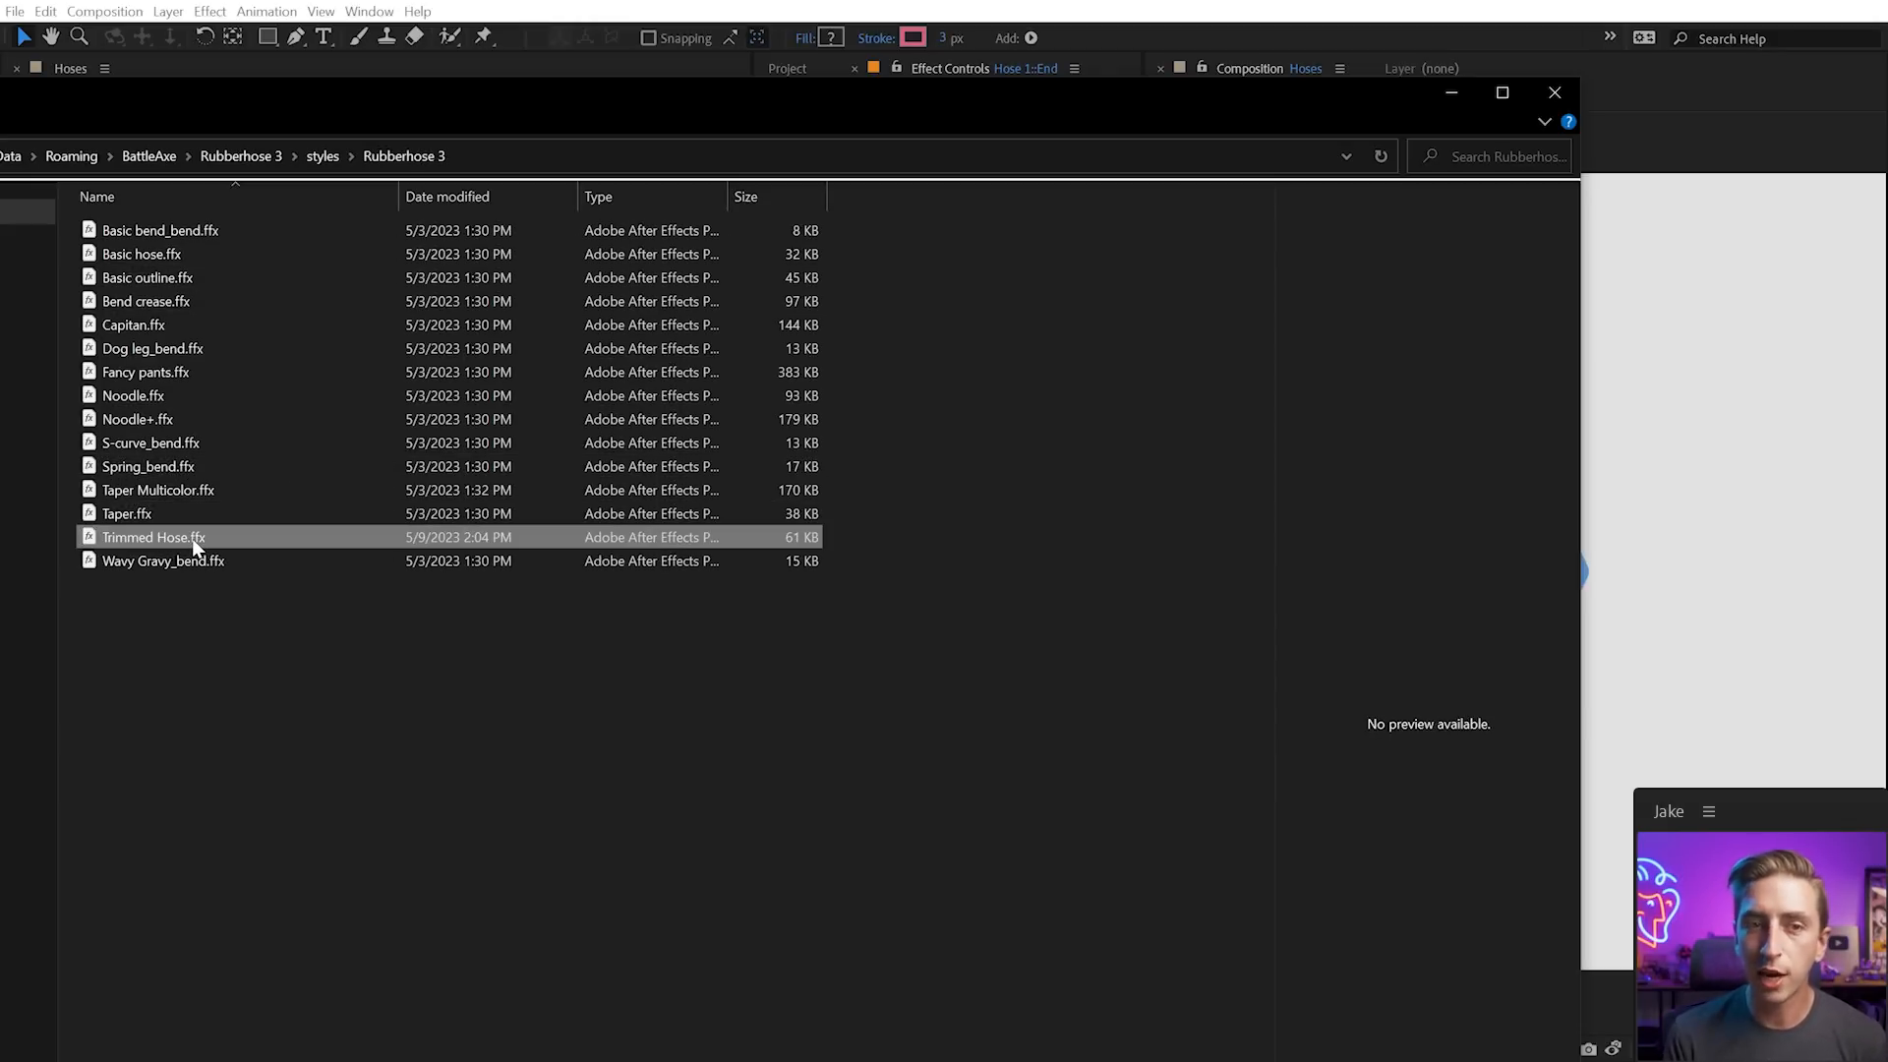
Create and name a new custom subfolder inside the styles folder
{"action": "left_click", "coordinate": [320, 157]}
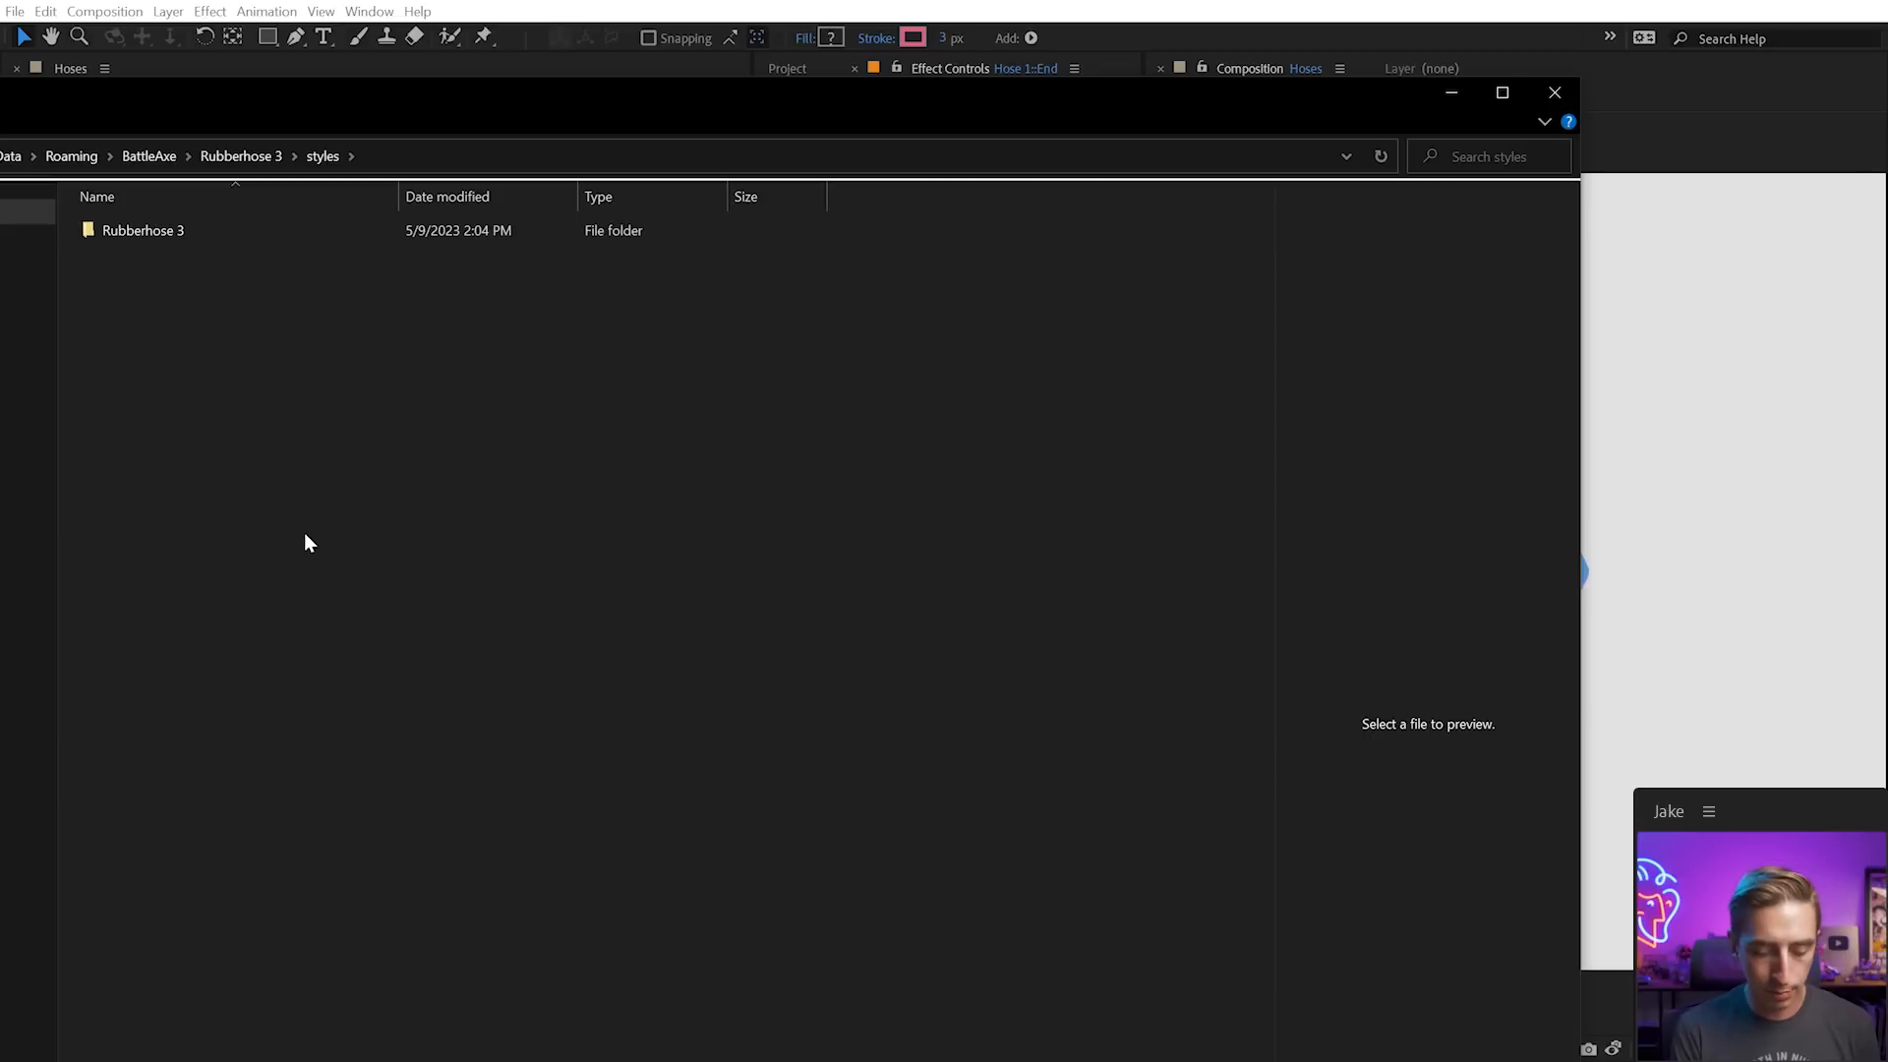
{"action": "right_click", "coordinate": [489, 482]}
{"action": "left_click", "coordinate": [317, 474]}
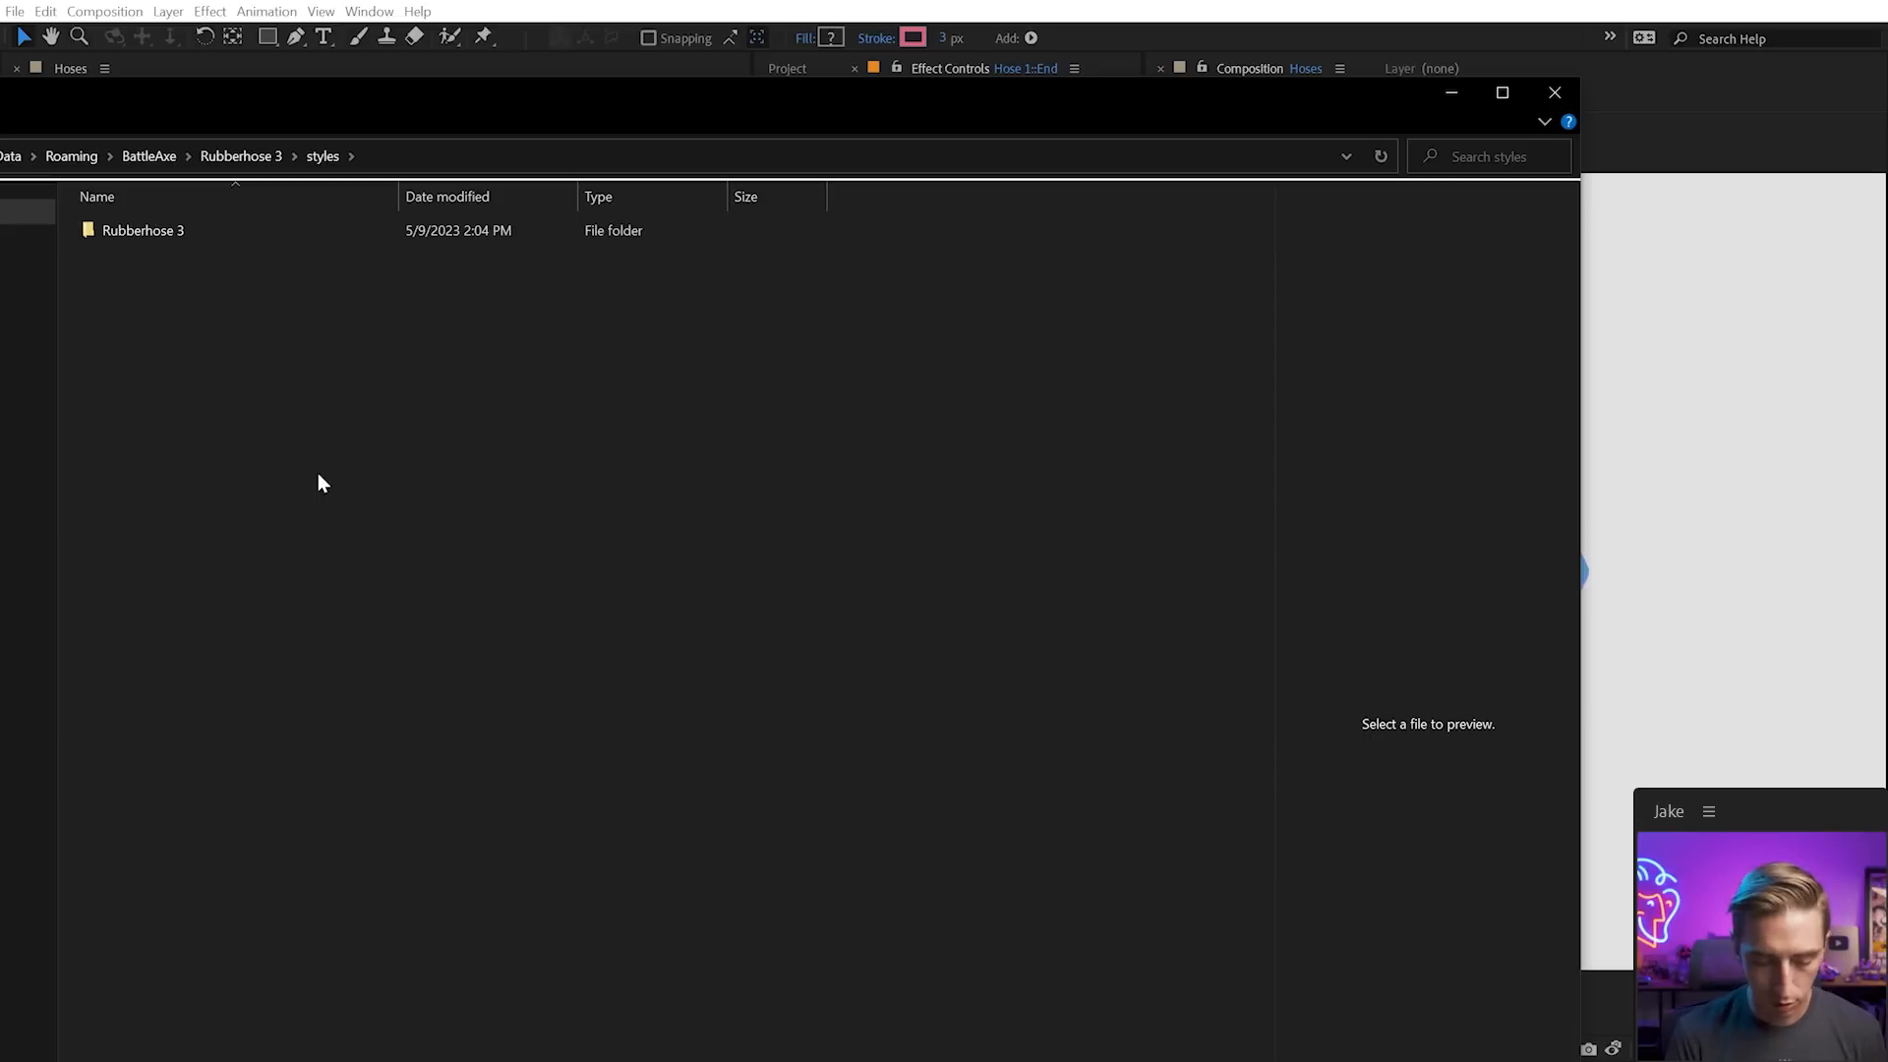
{"action": "key", "text": "ctrl+shift+n"}
{"action": "type", "text": "Jake"}
{"action": "key", "text": "Return"}
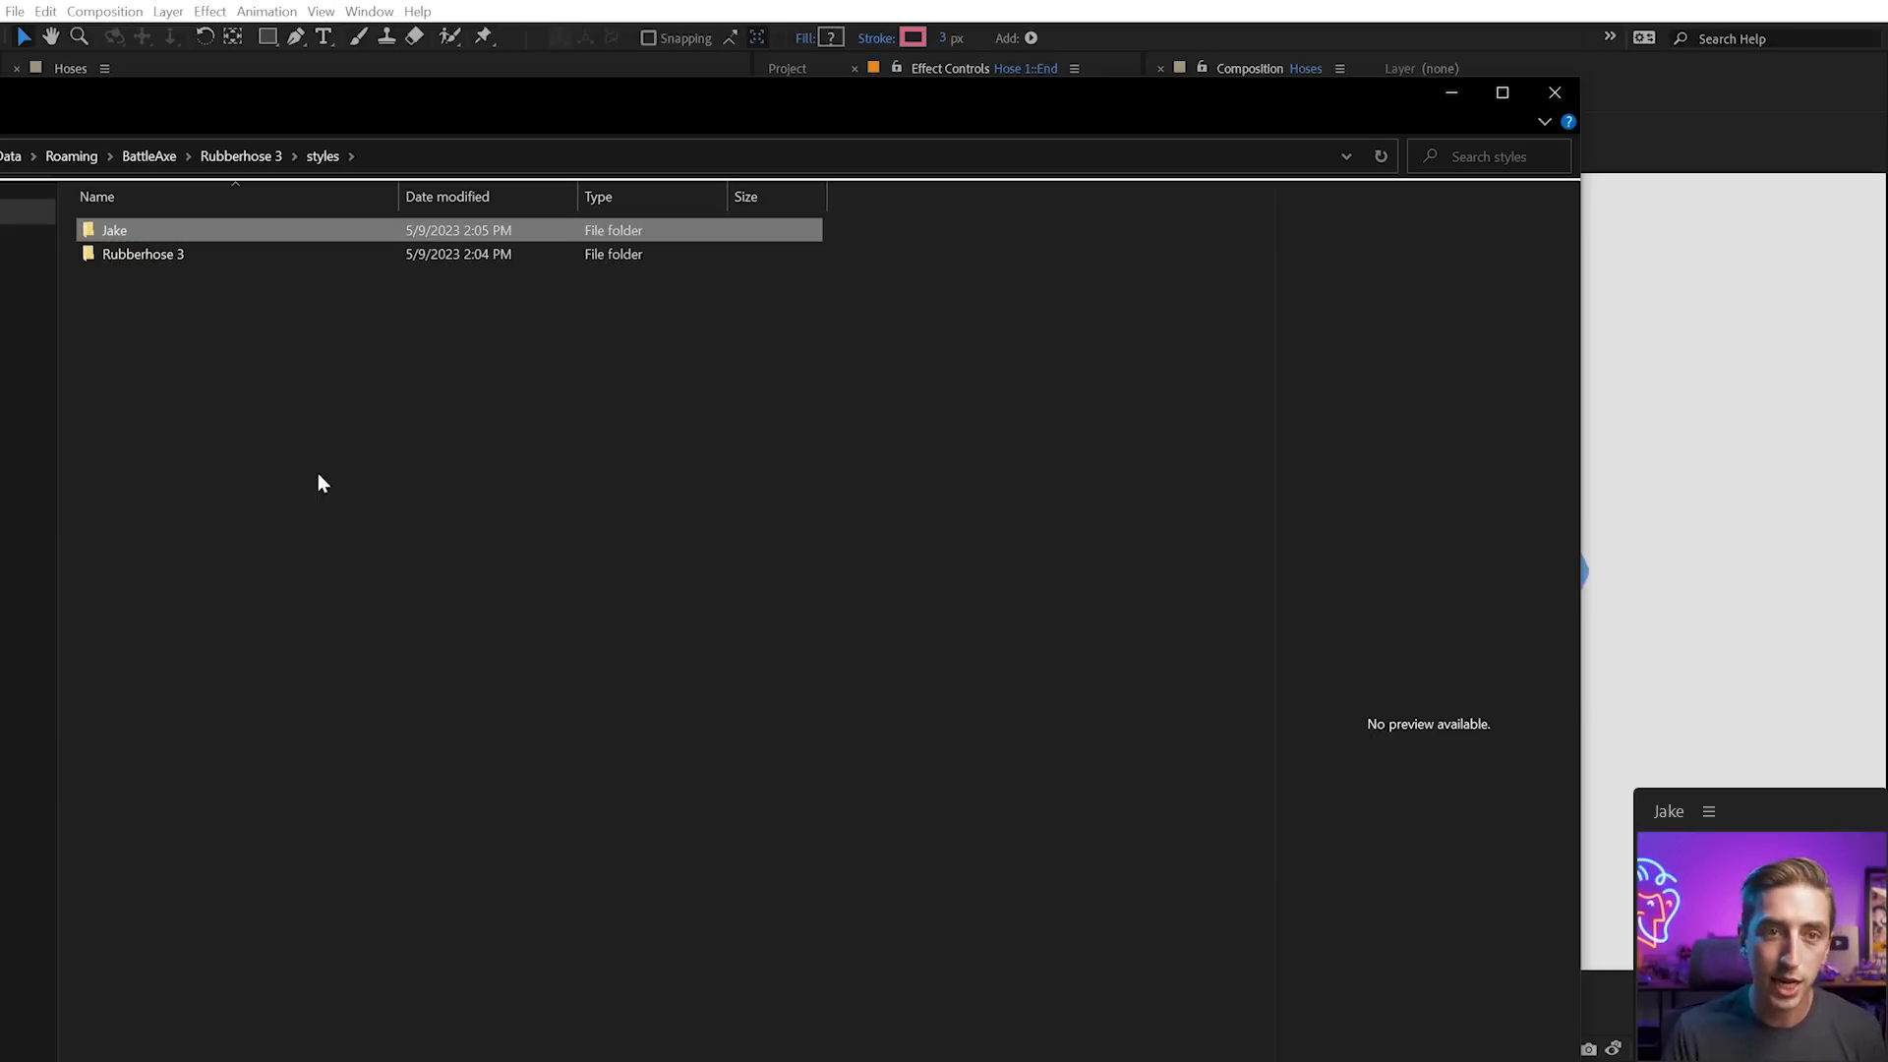
Paste Trimmed Hose.ffx into the new folder and close File Explorer
{"action": "double_click", "coordinate": [143, 236]}
{"action": "key", "text": "ctrl+v"}
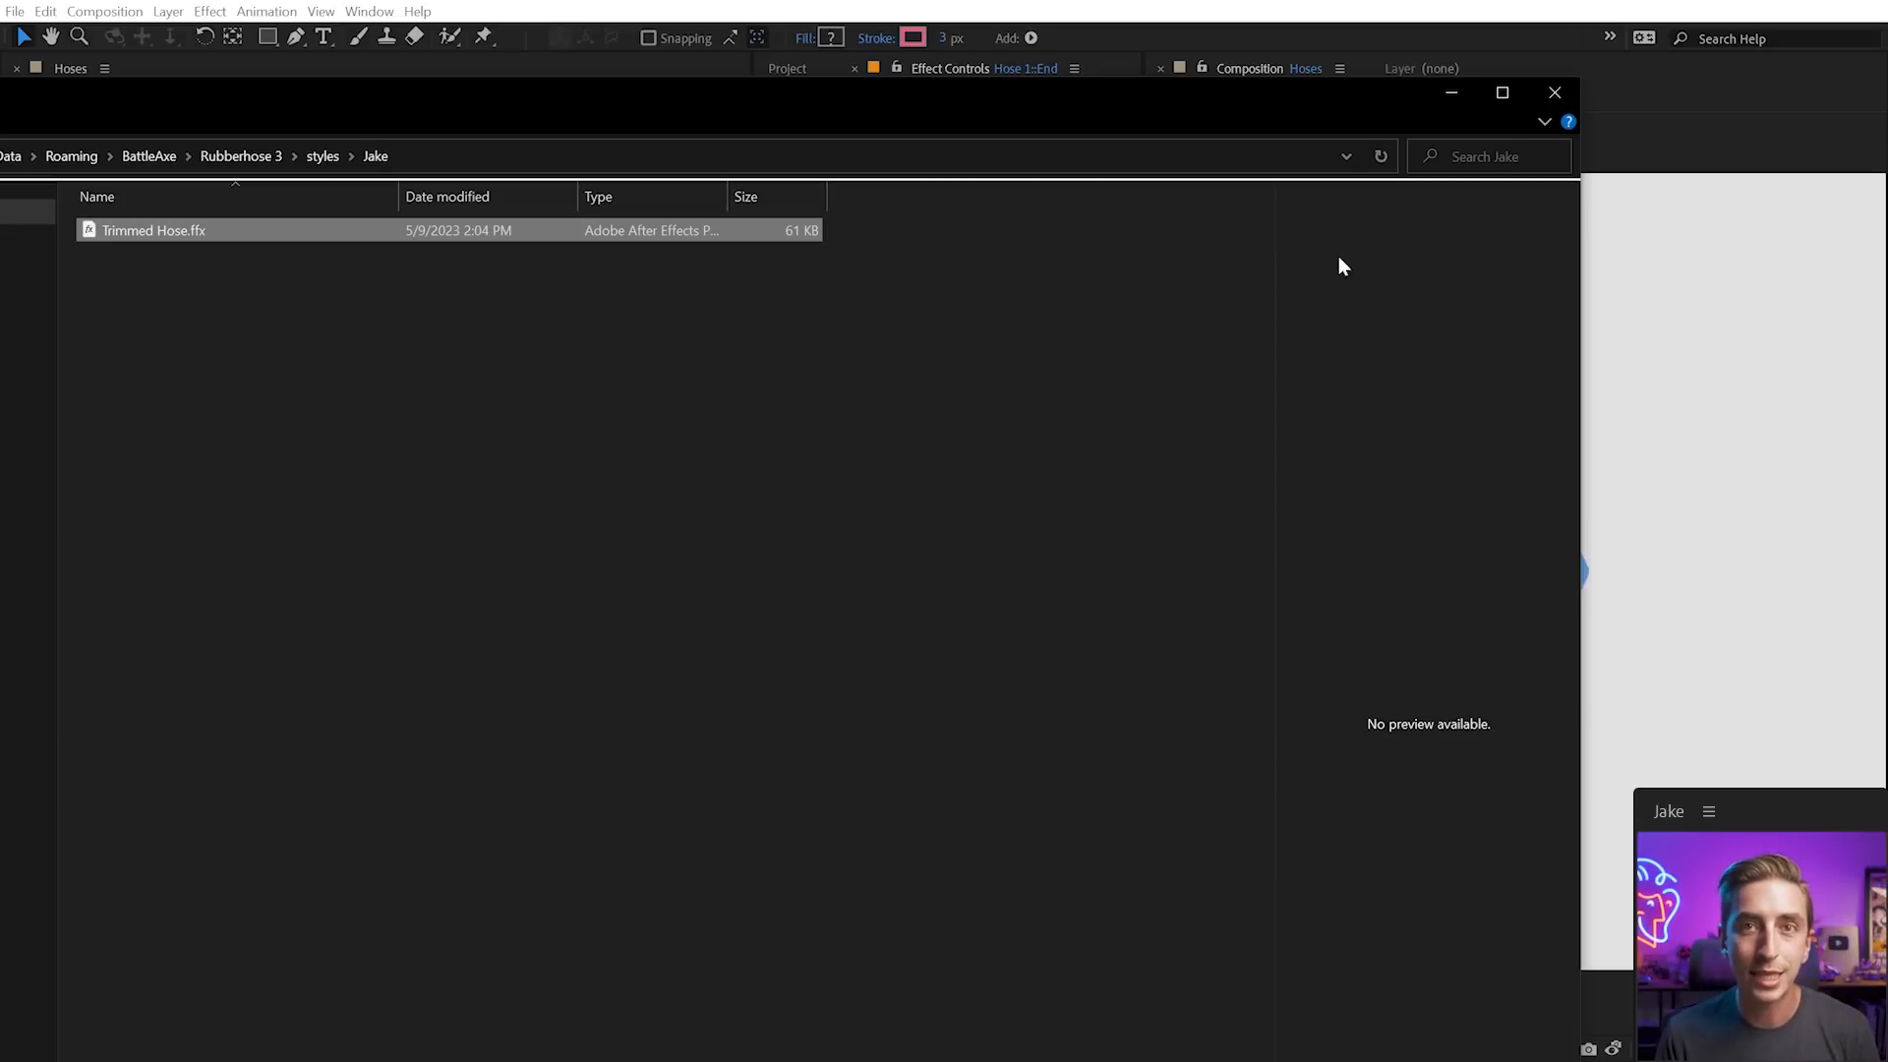
{"action": "left_click", "coordinate": [1542, 103]}
Reload the styles, collapse the Rubberhose 3 group, and toggle the custom group holding Trimmed Hose
{"action": "right_click", "coordinate": [893, 653]}
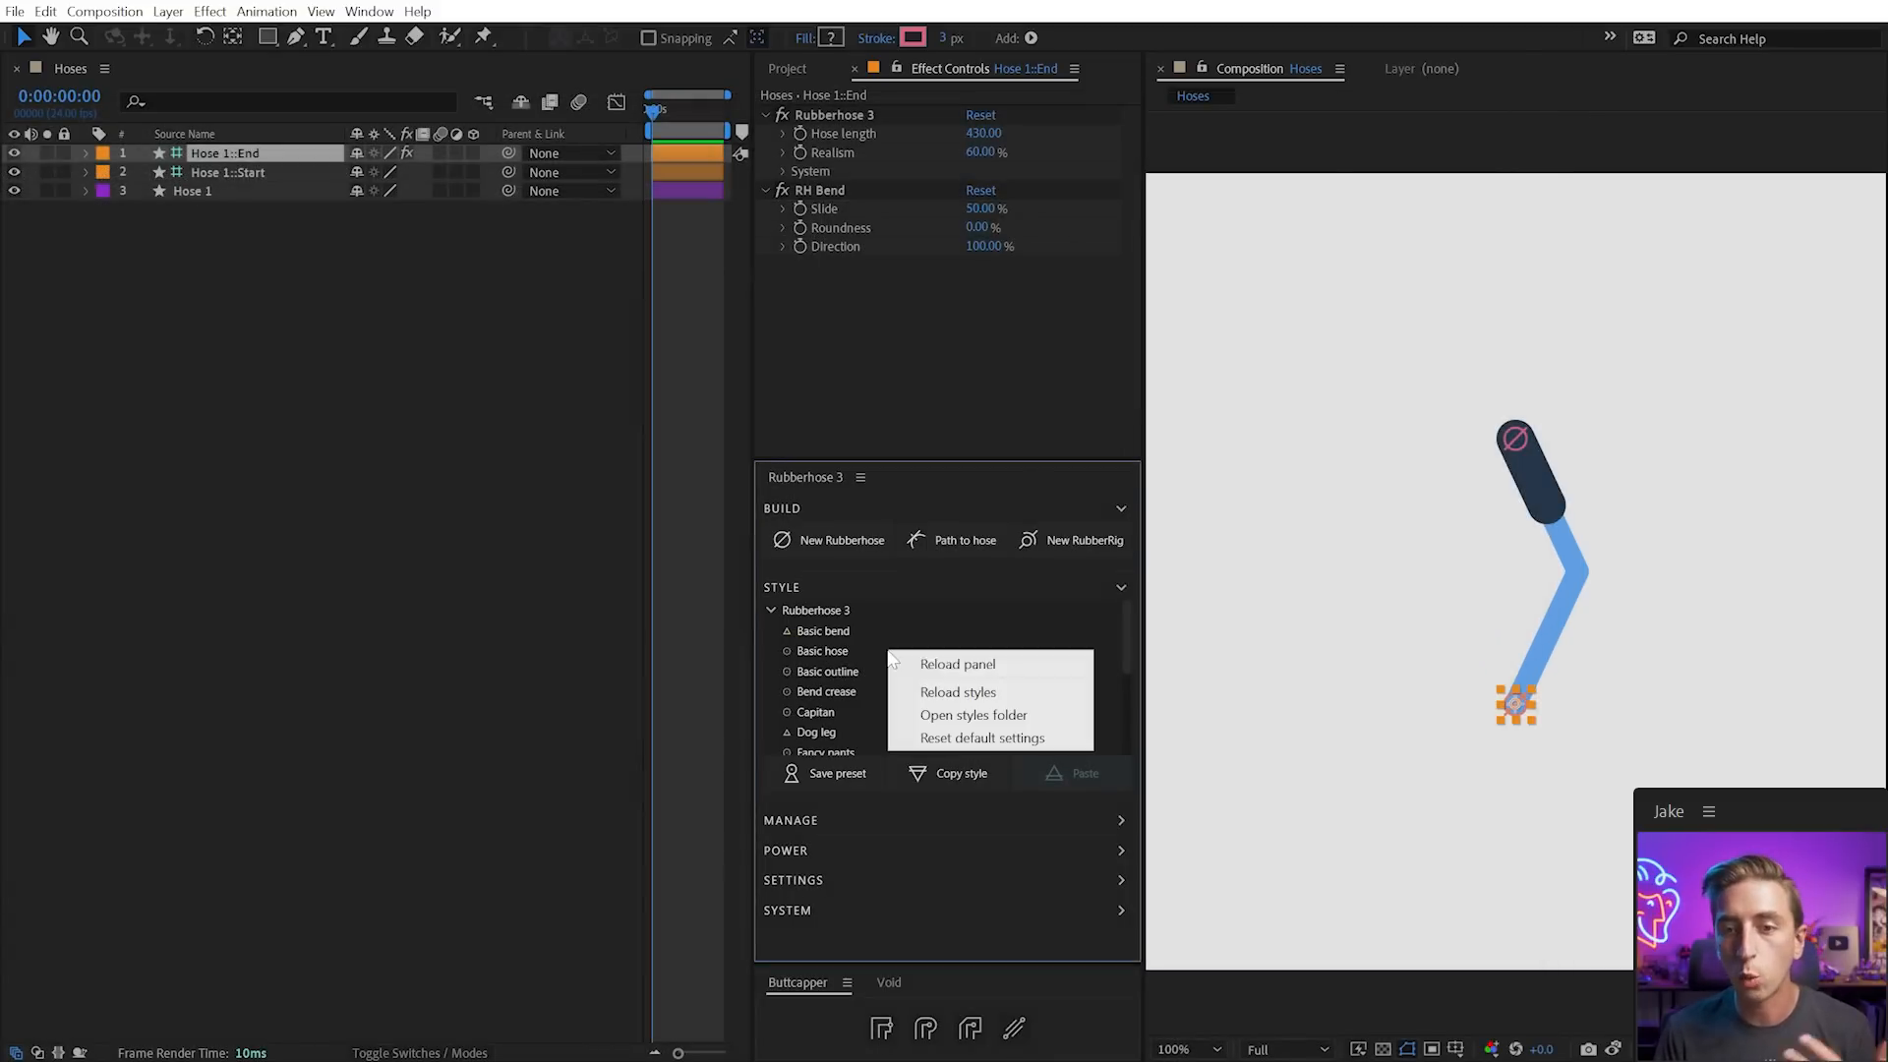
{"action": "left_click", "coordinate": [940, 690]}
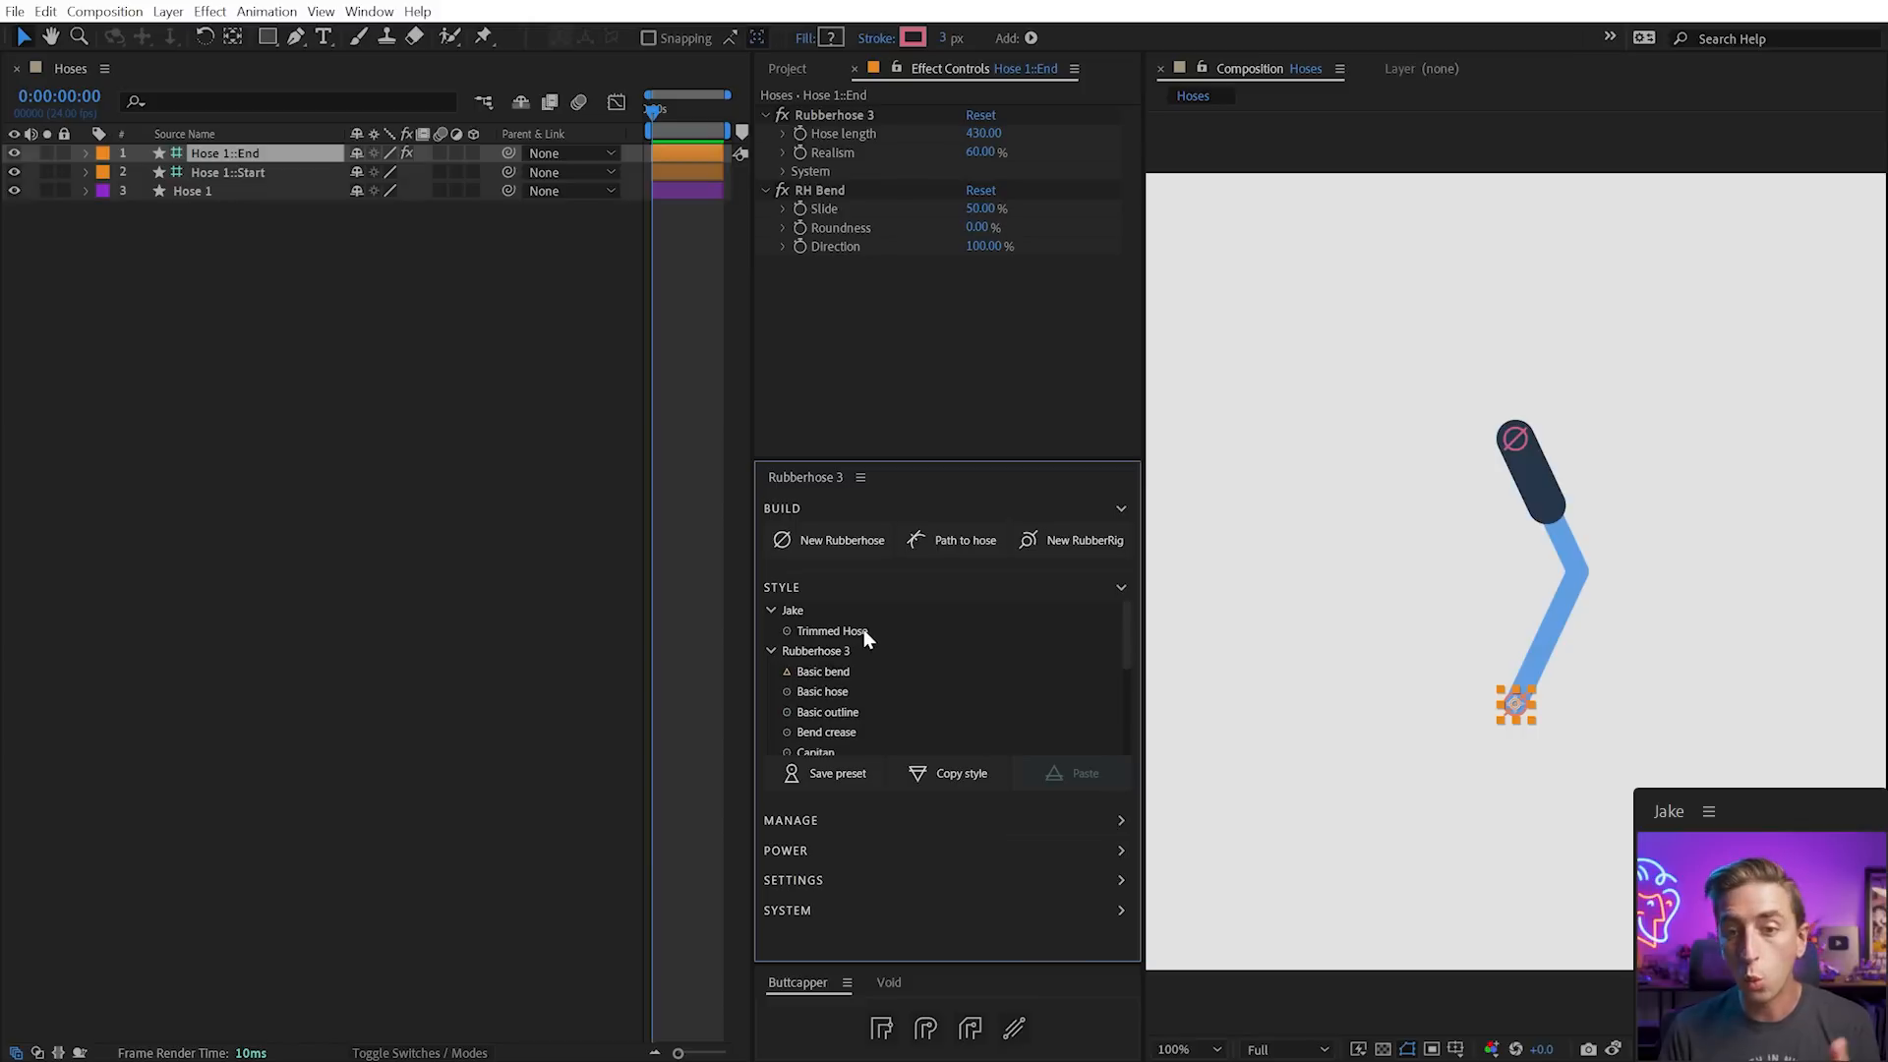
{"action": "left_click", "coordinate": [772, 651]}
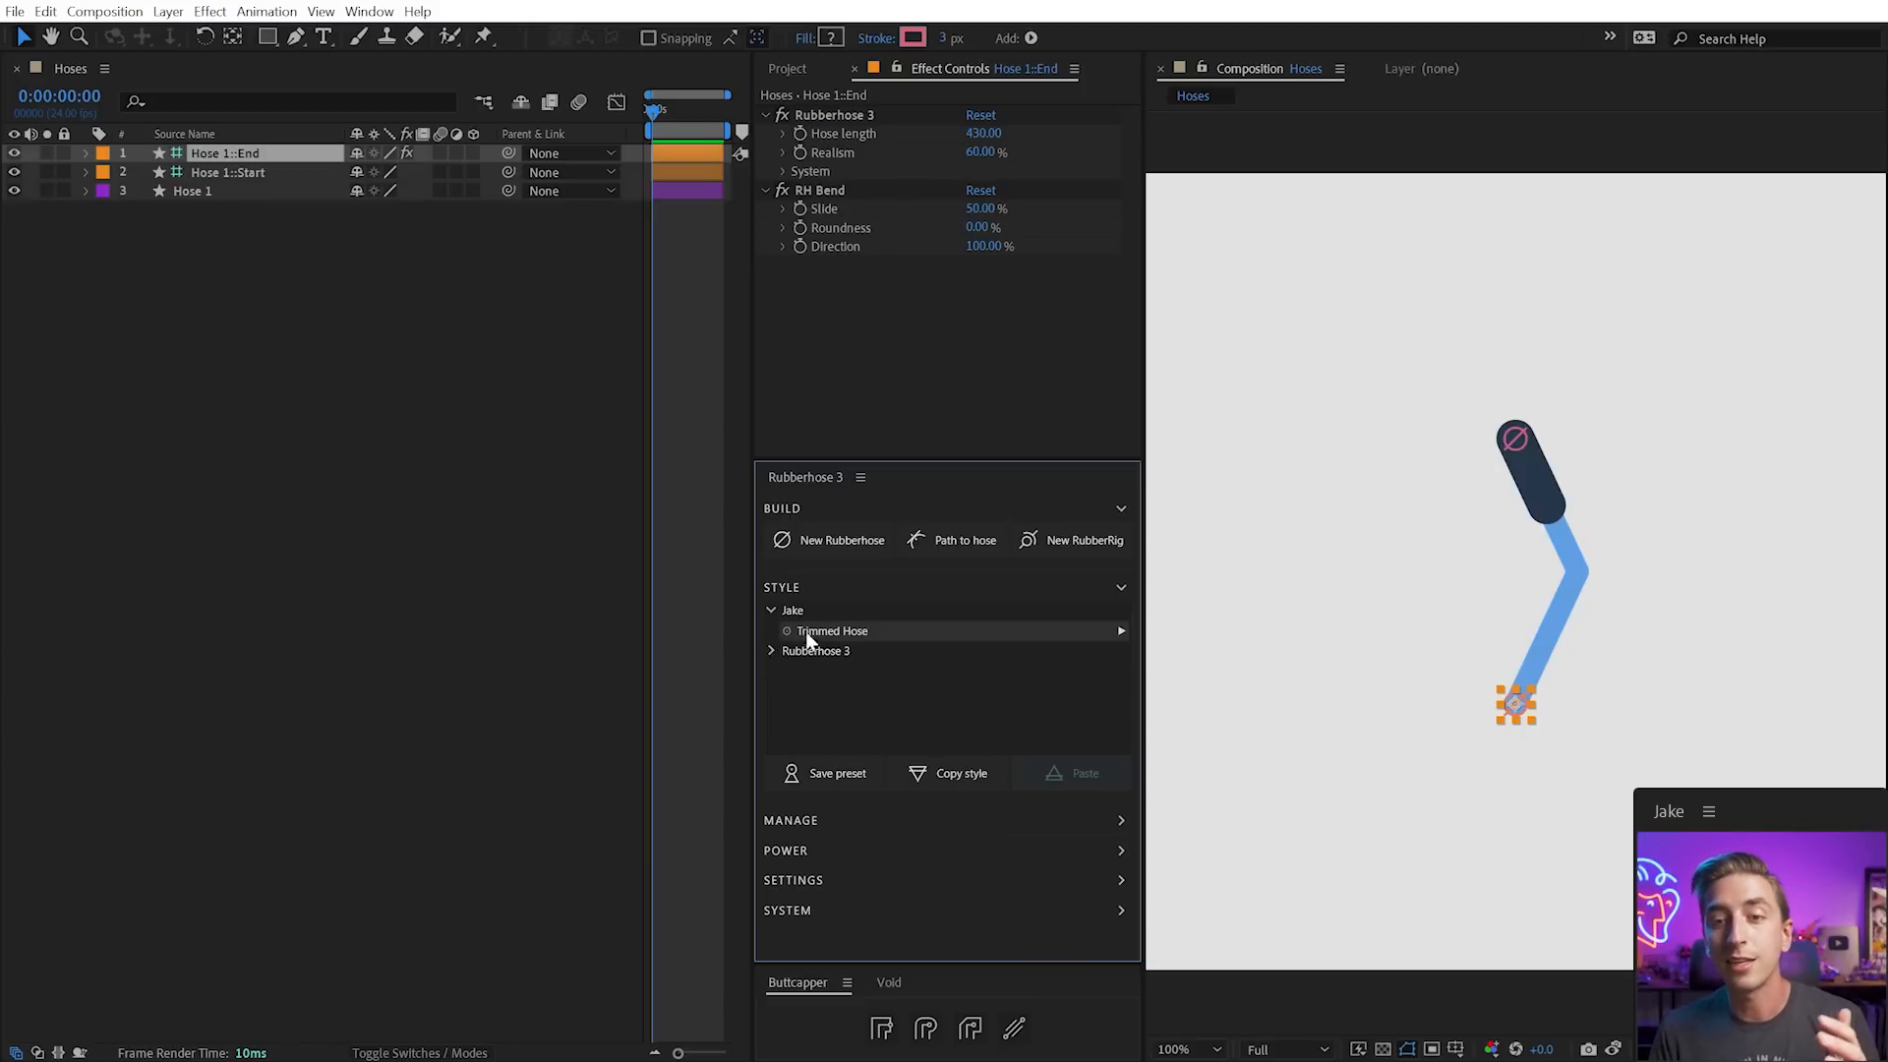
{"action": "left_click", "coordinate": [770, 610]}
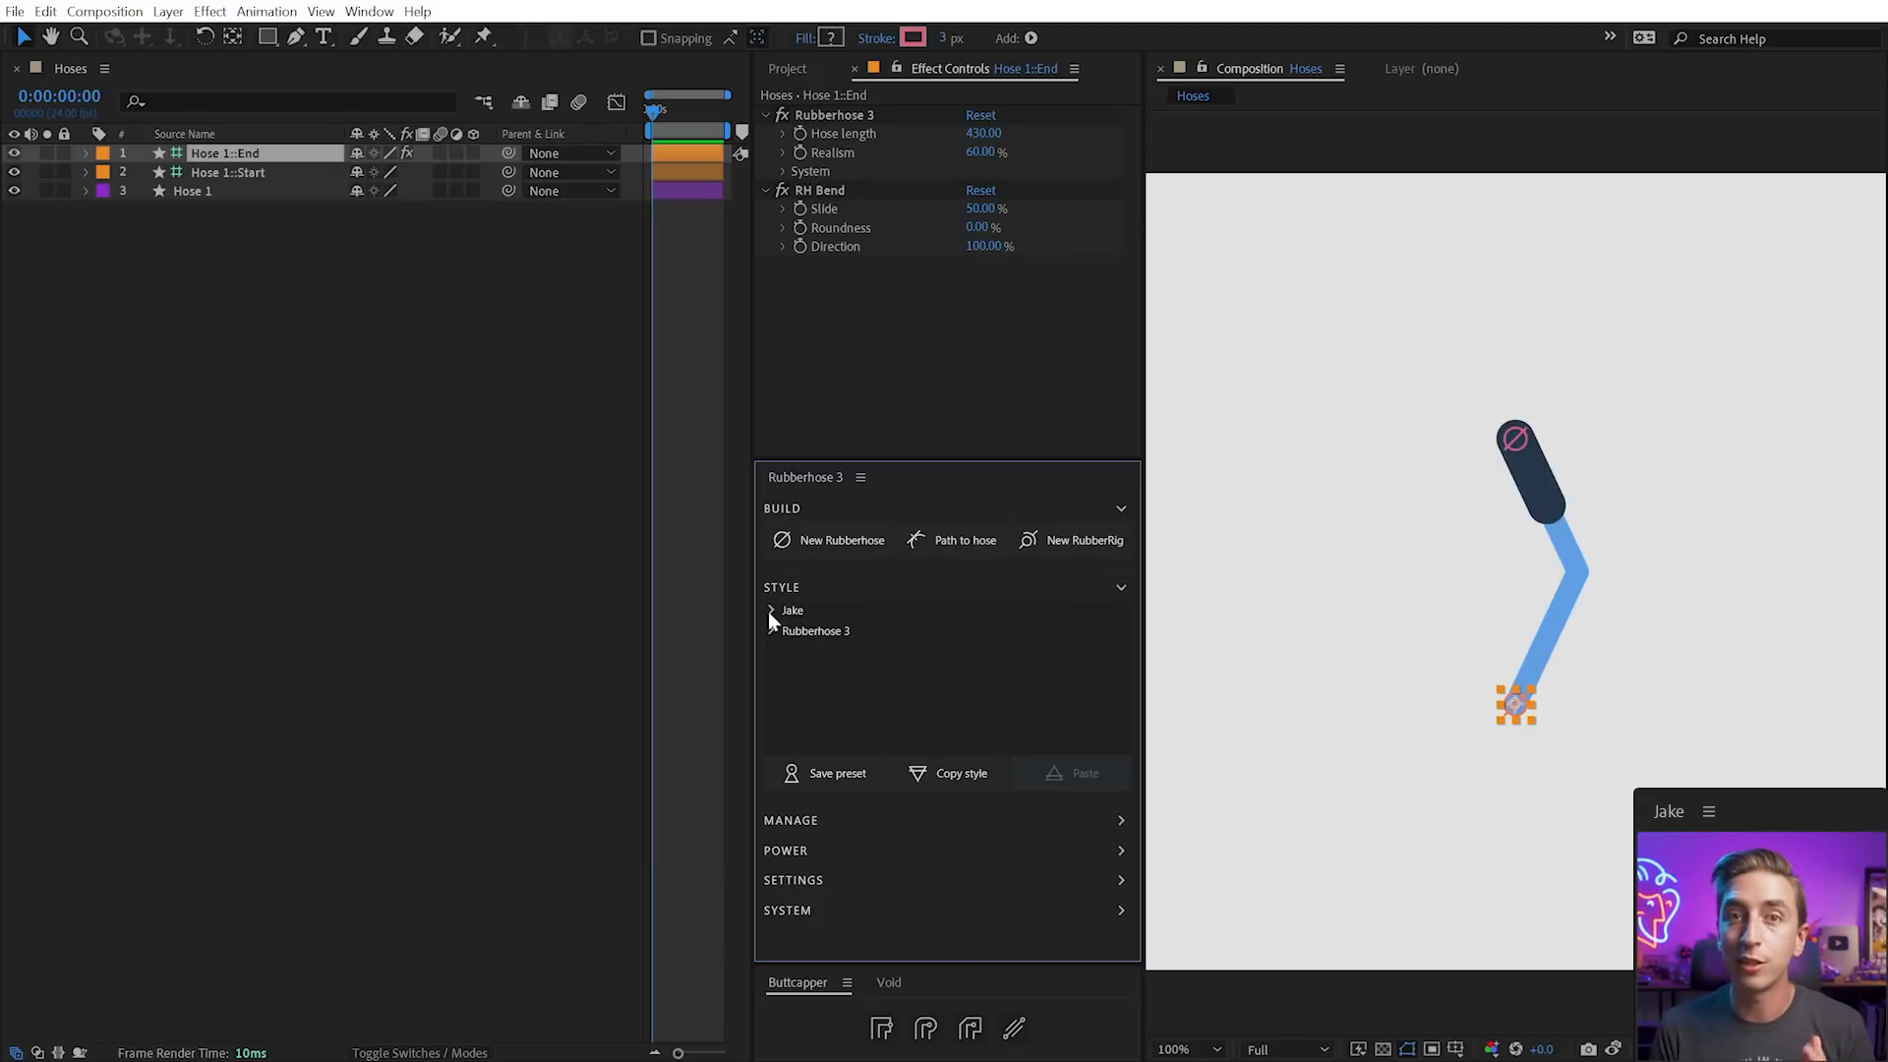
{"action": "left_click", "coordinate": [770, 611]}
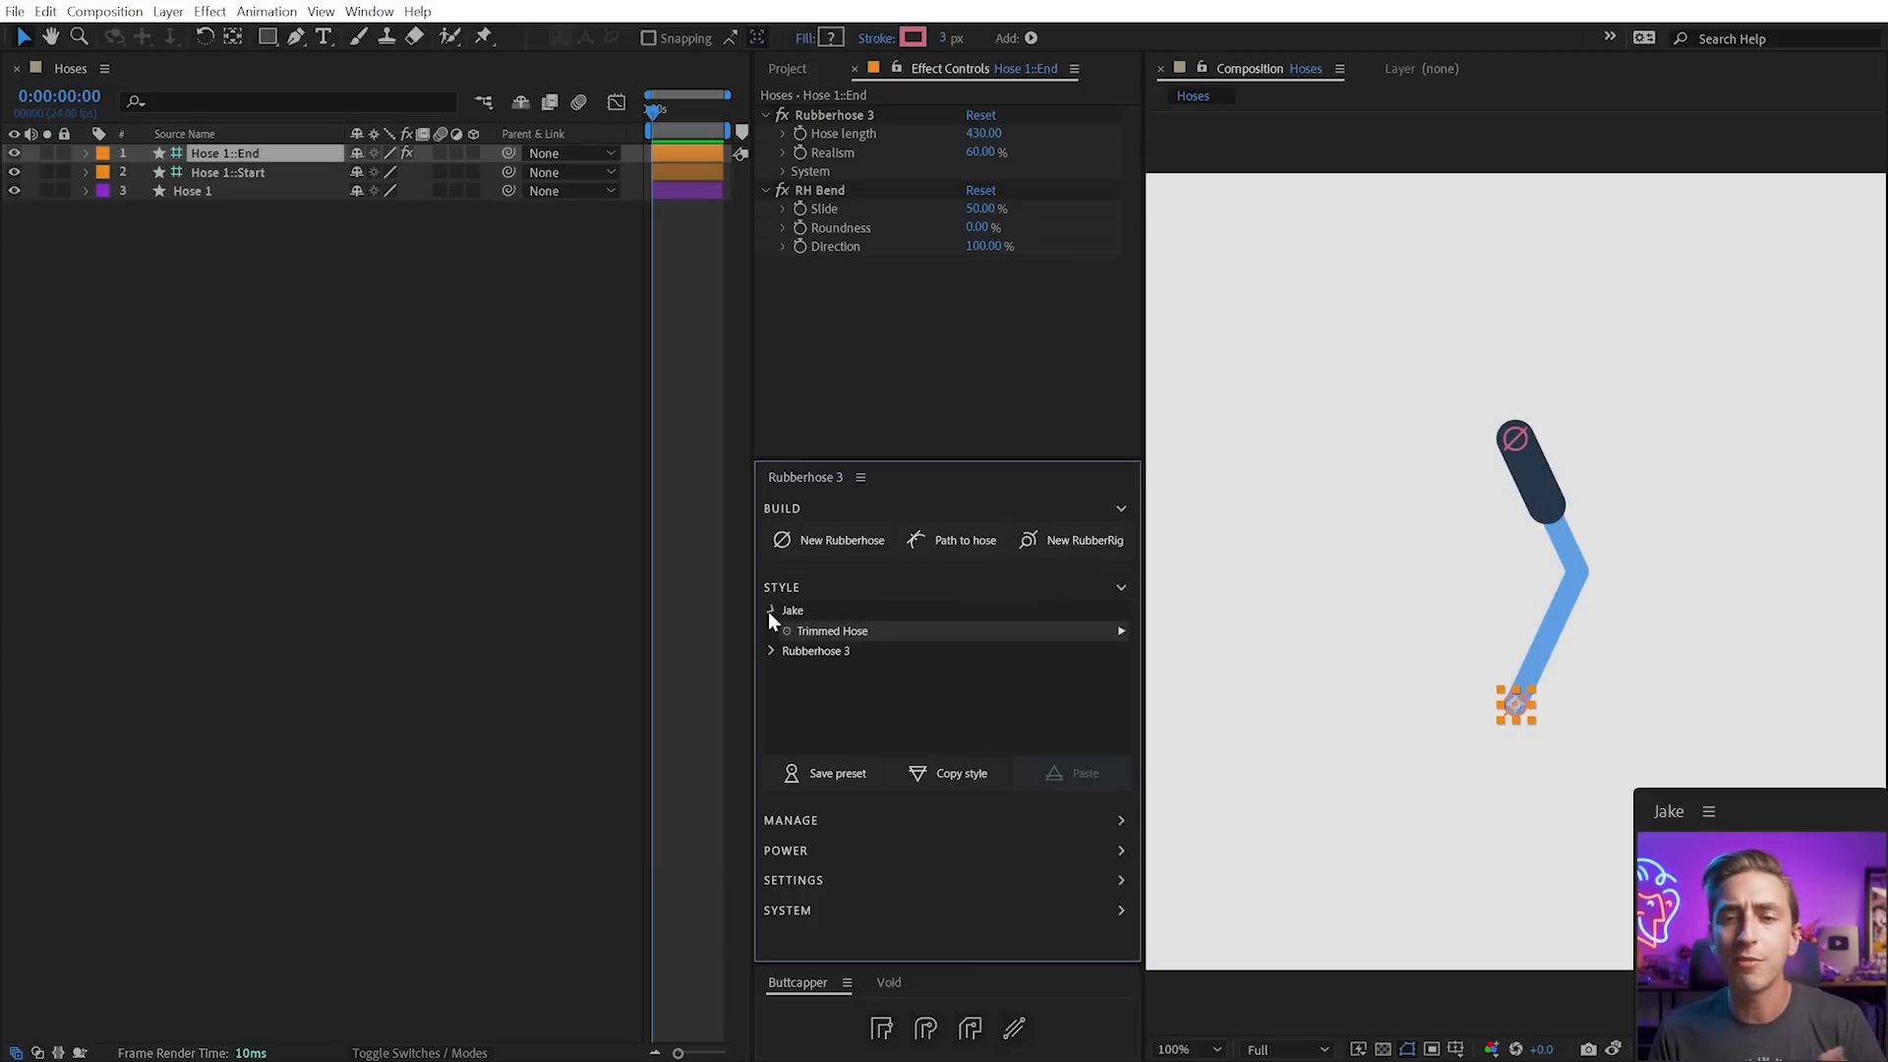
{"action": "right_click", "coordinate": [820, 631]}
{"action": "left_click", "coordinate": [924, 700]}
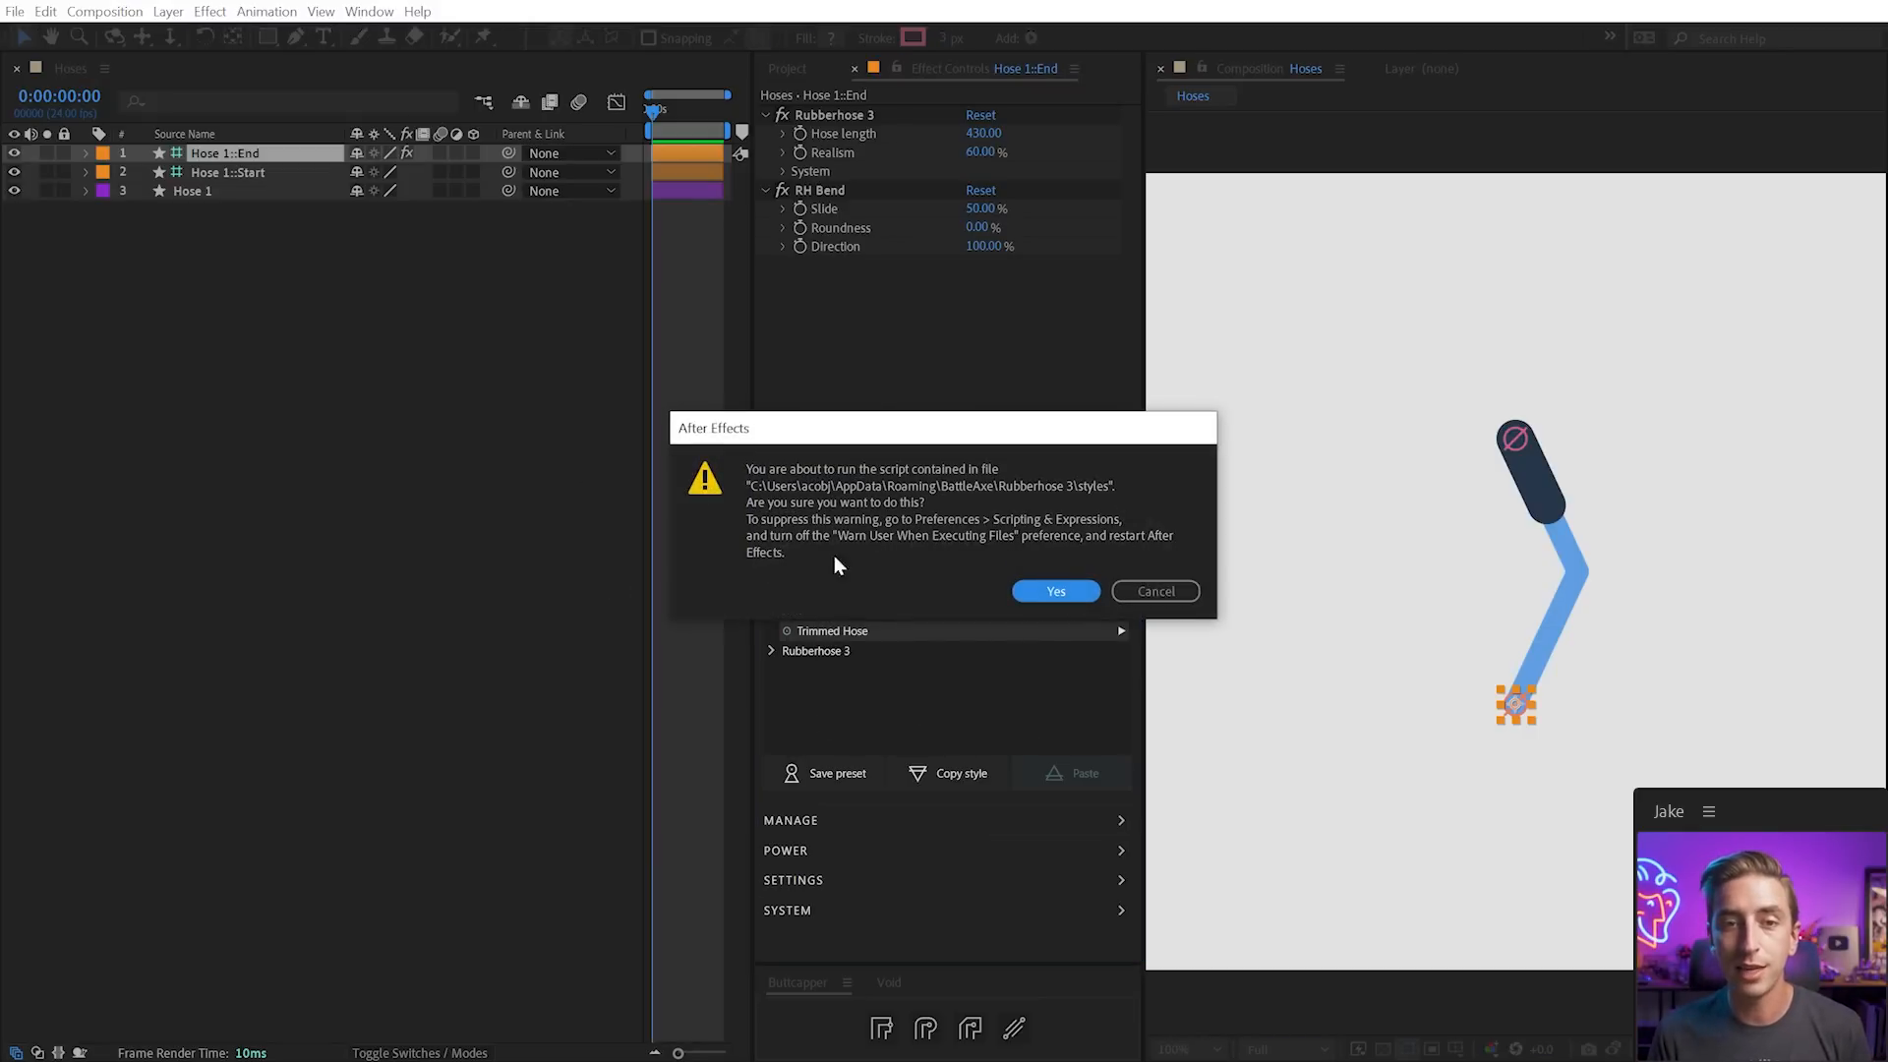
{"action": "left_click", "coordinate": [1081, 590]}
{"action": "double_click", "coordinate": [149, 238]}
{"action": "left_click", "coordinate": [181, 233]}
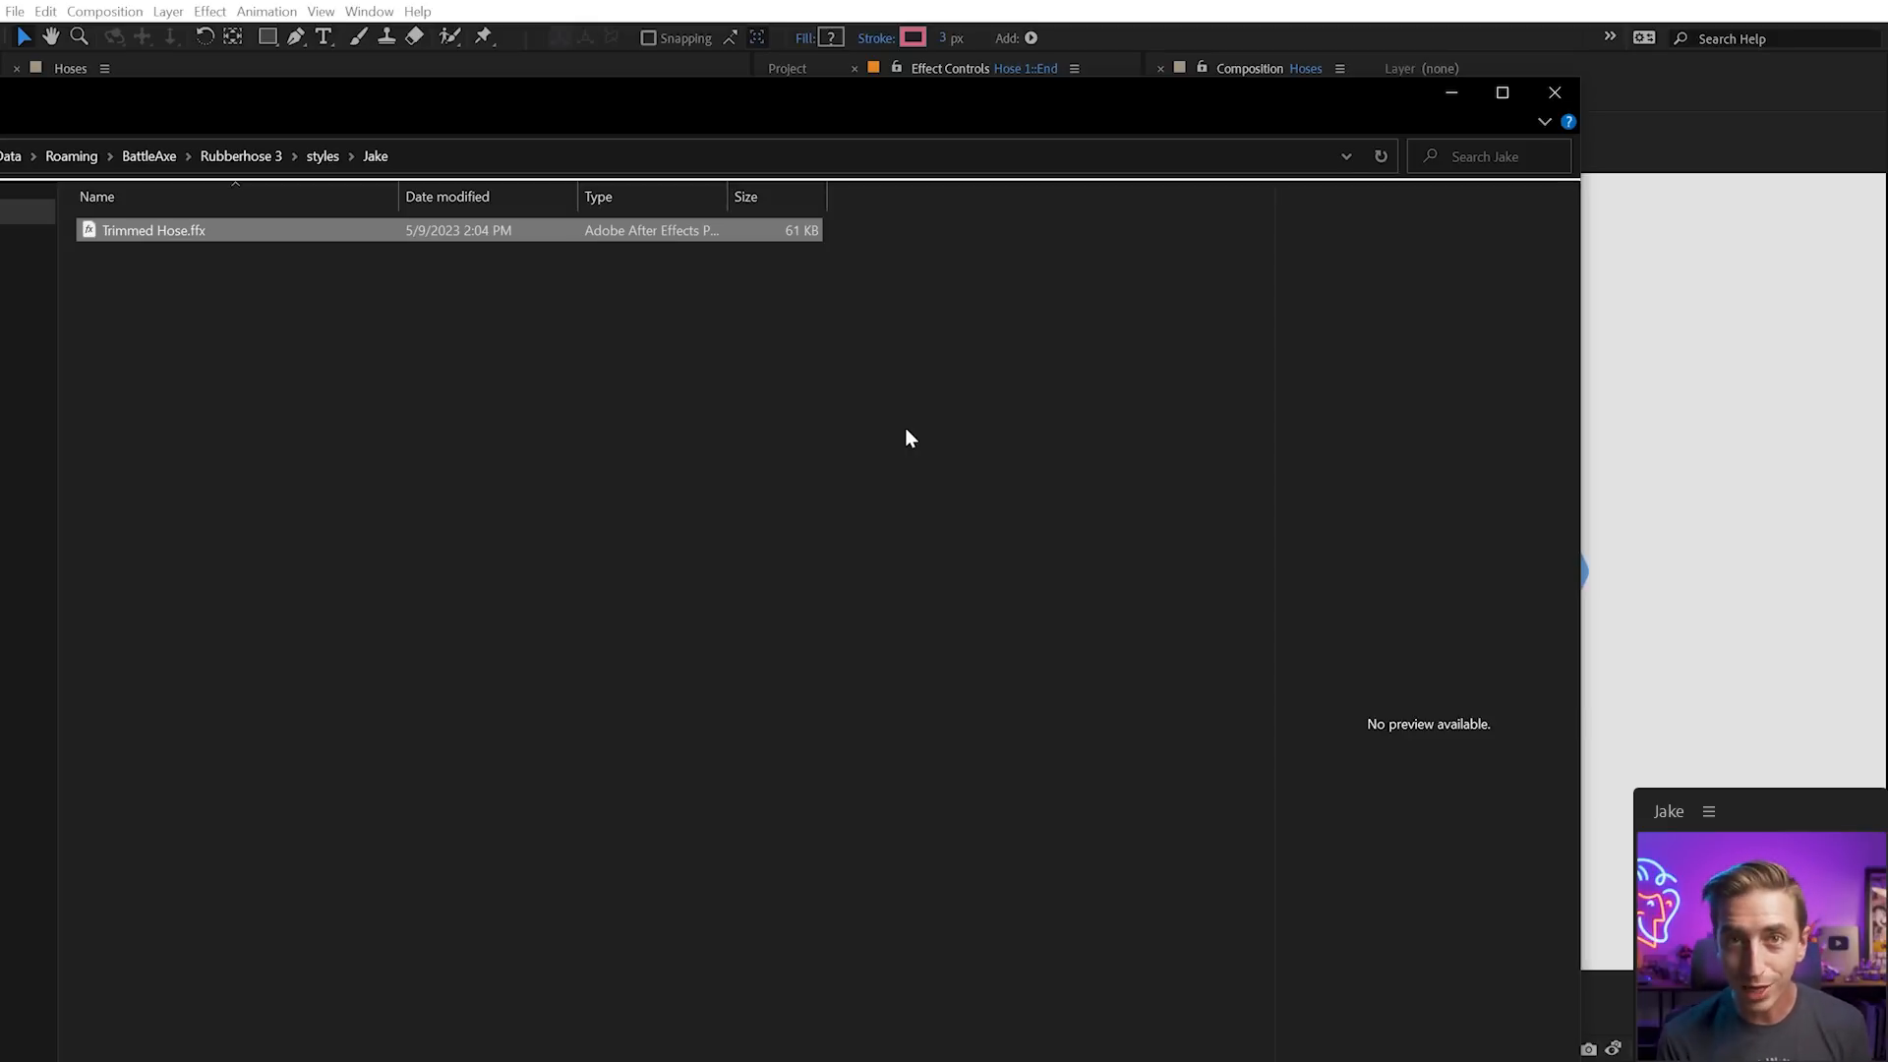
{"action": "left_click", "coordinate": [1554, 93]}
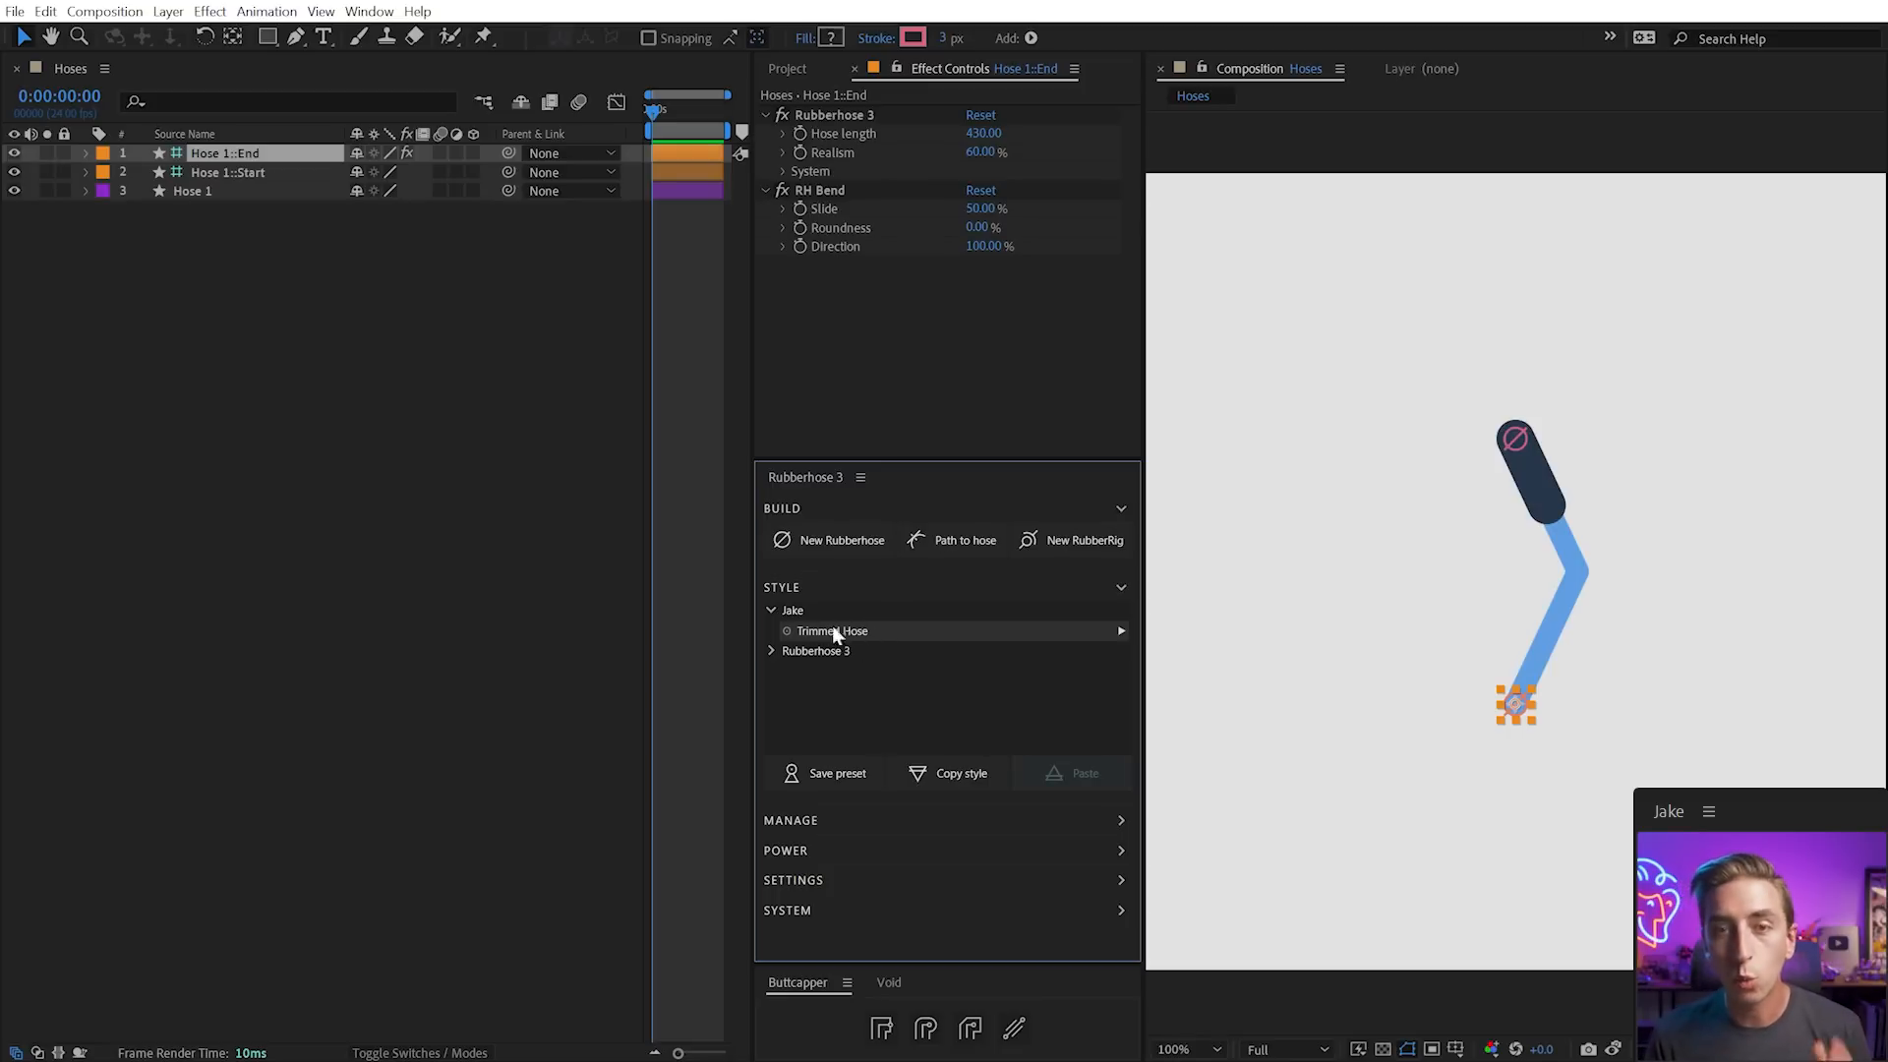
Collapse the custom group, expand Rubberhose 3, and browse its built-in styles
{"action": "left_click", "coordinate": [771, 612]}
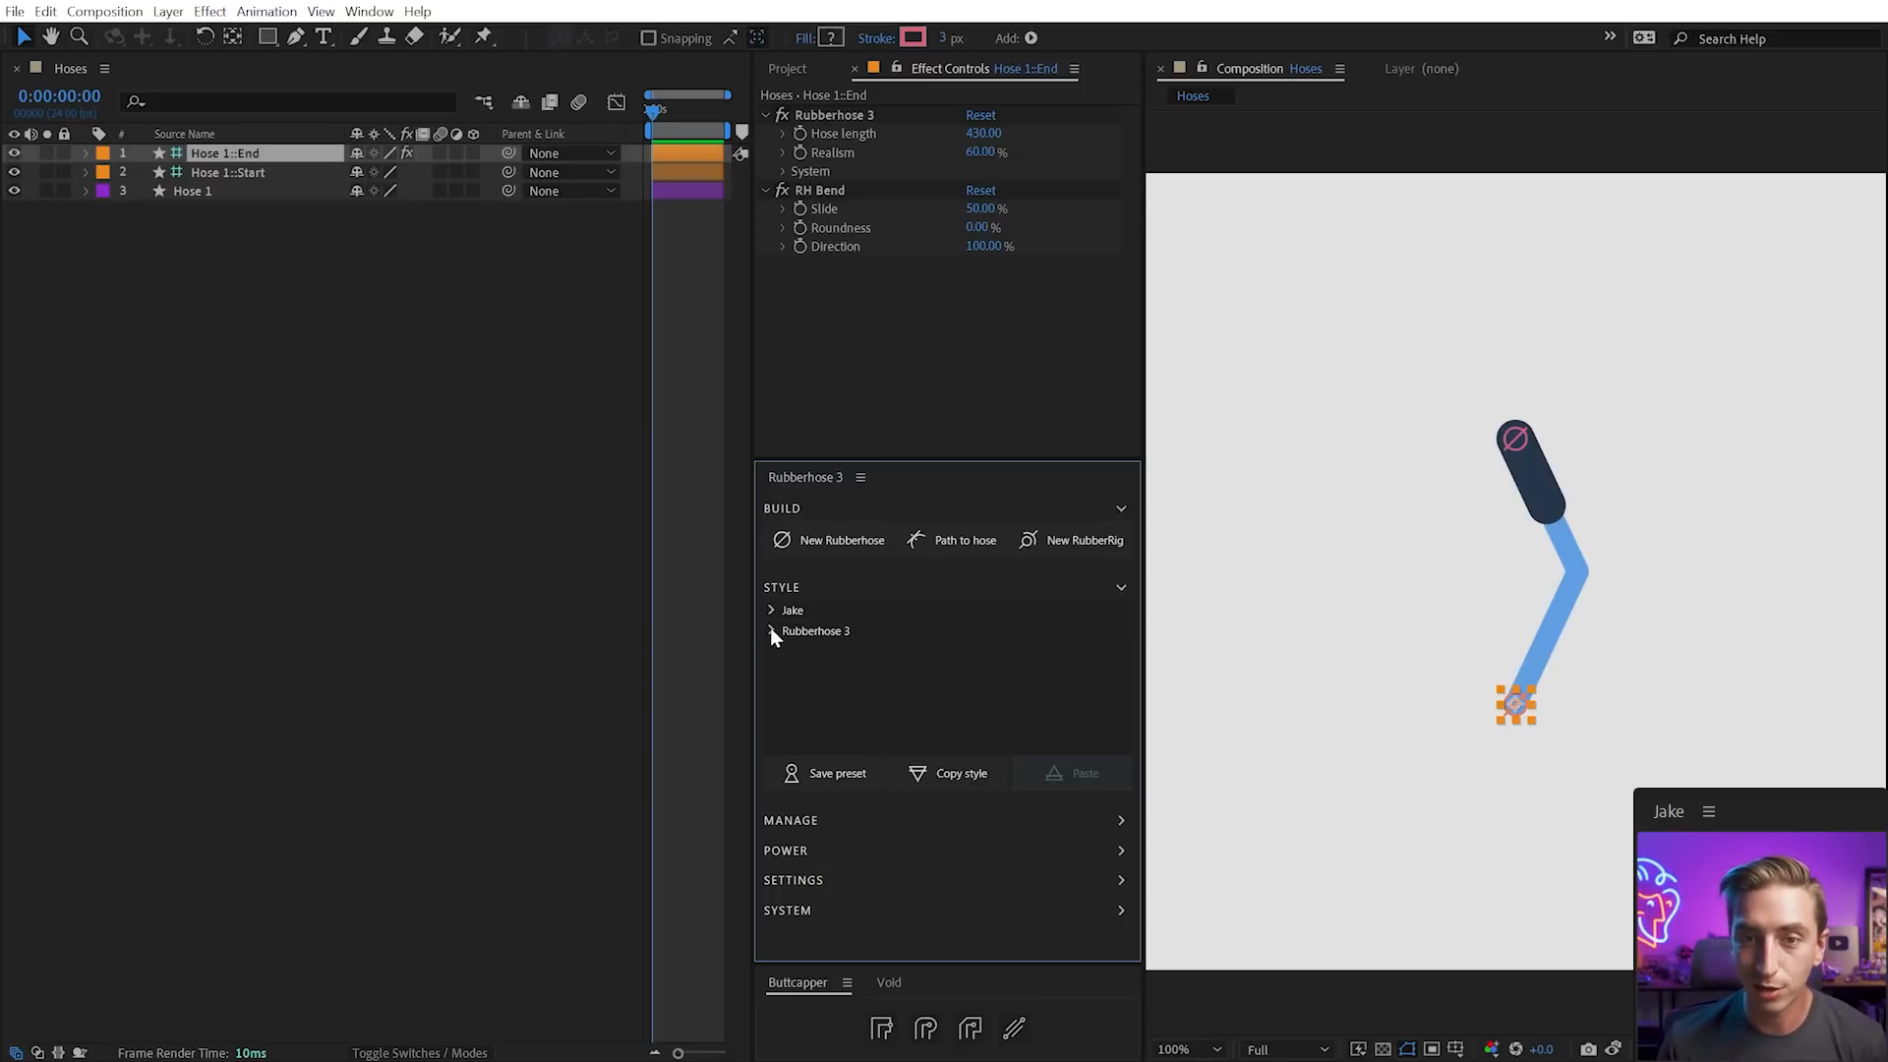
{"action": "left_click", "coordinate": [771, 630]}
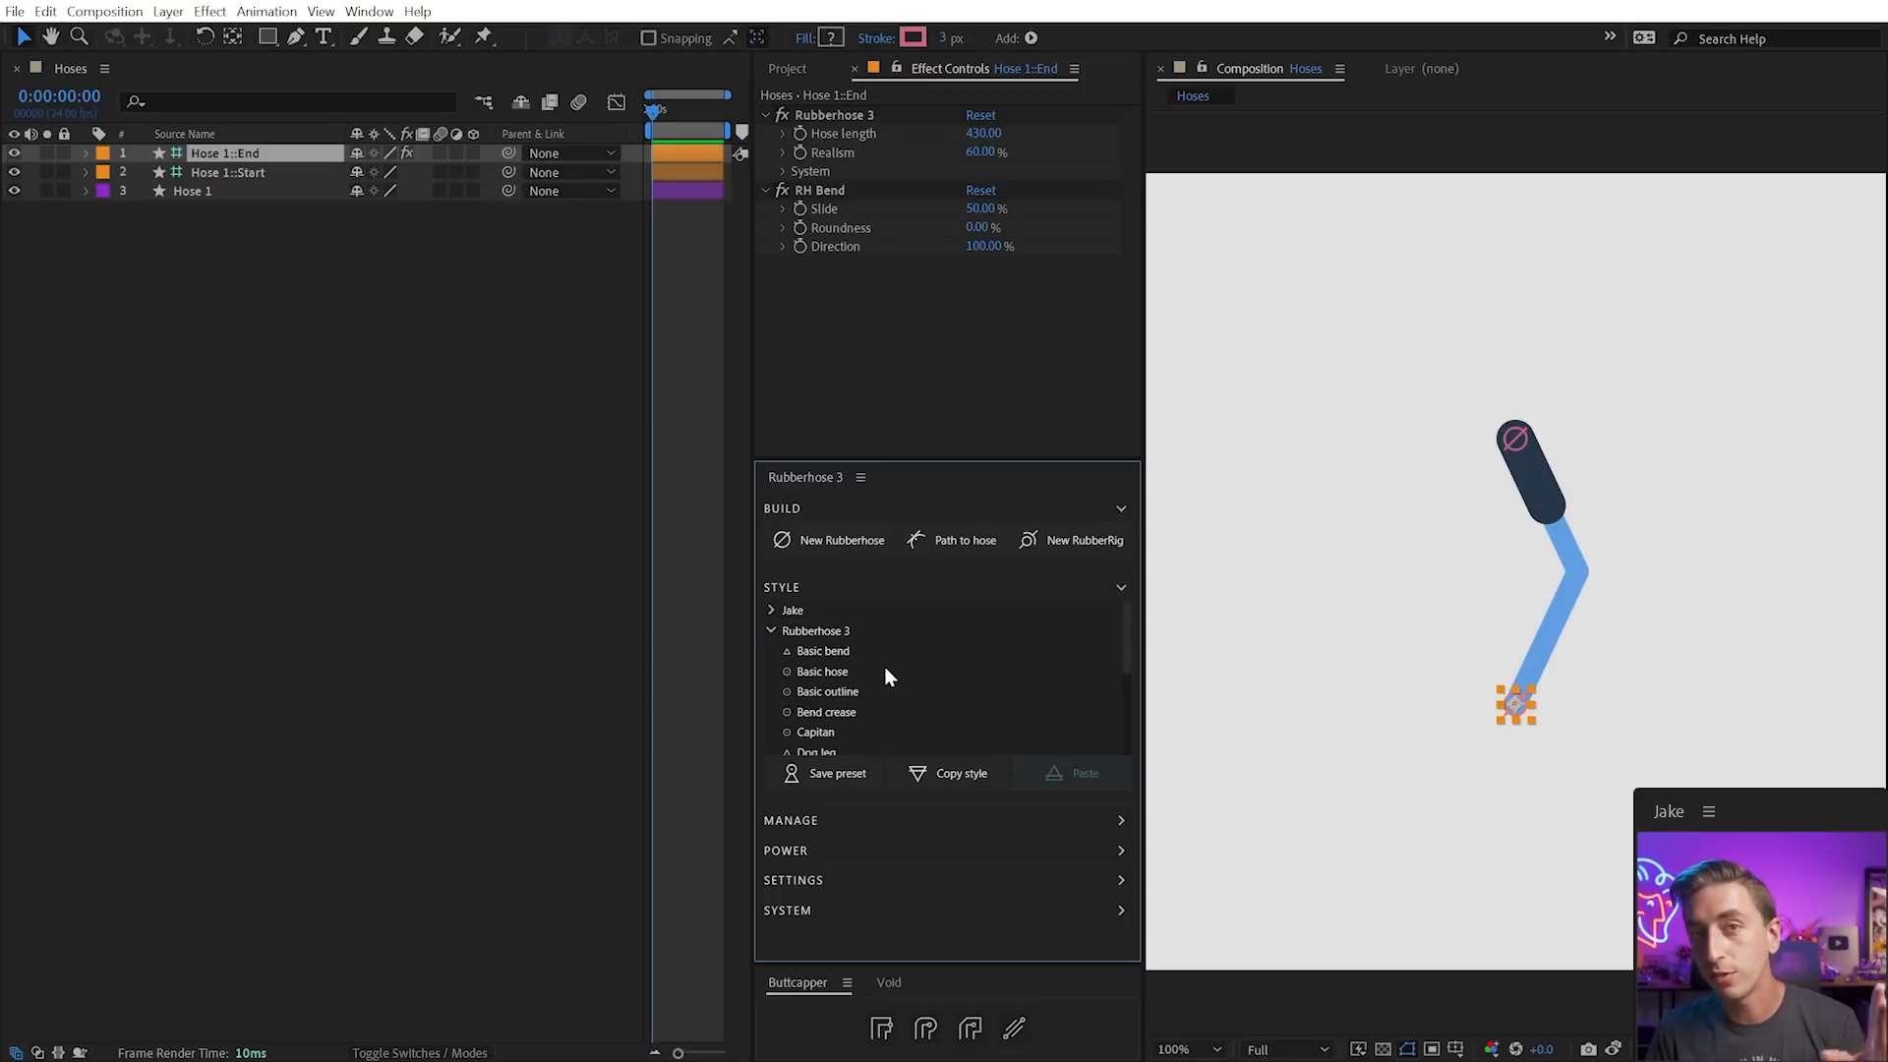
{"action": "scroll", "coordinate": [900, 678], "scroll_direction": "down", "scroll_amount": 3}
{"action": "scroll", "coordinate": [831, 657], "scroll_direction": "up", "scroll_amount": 3}
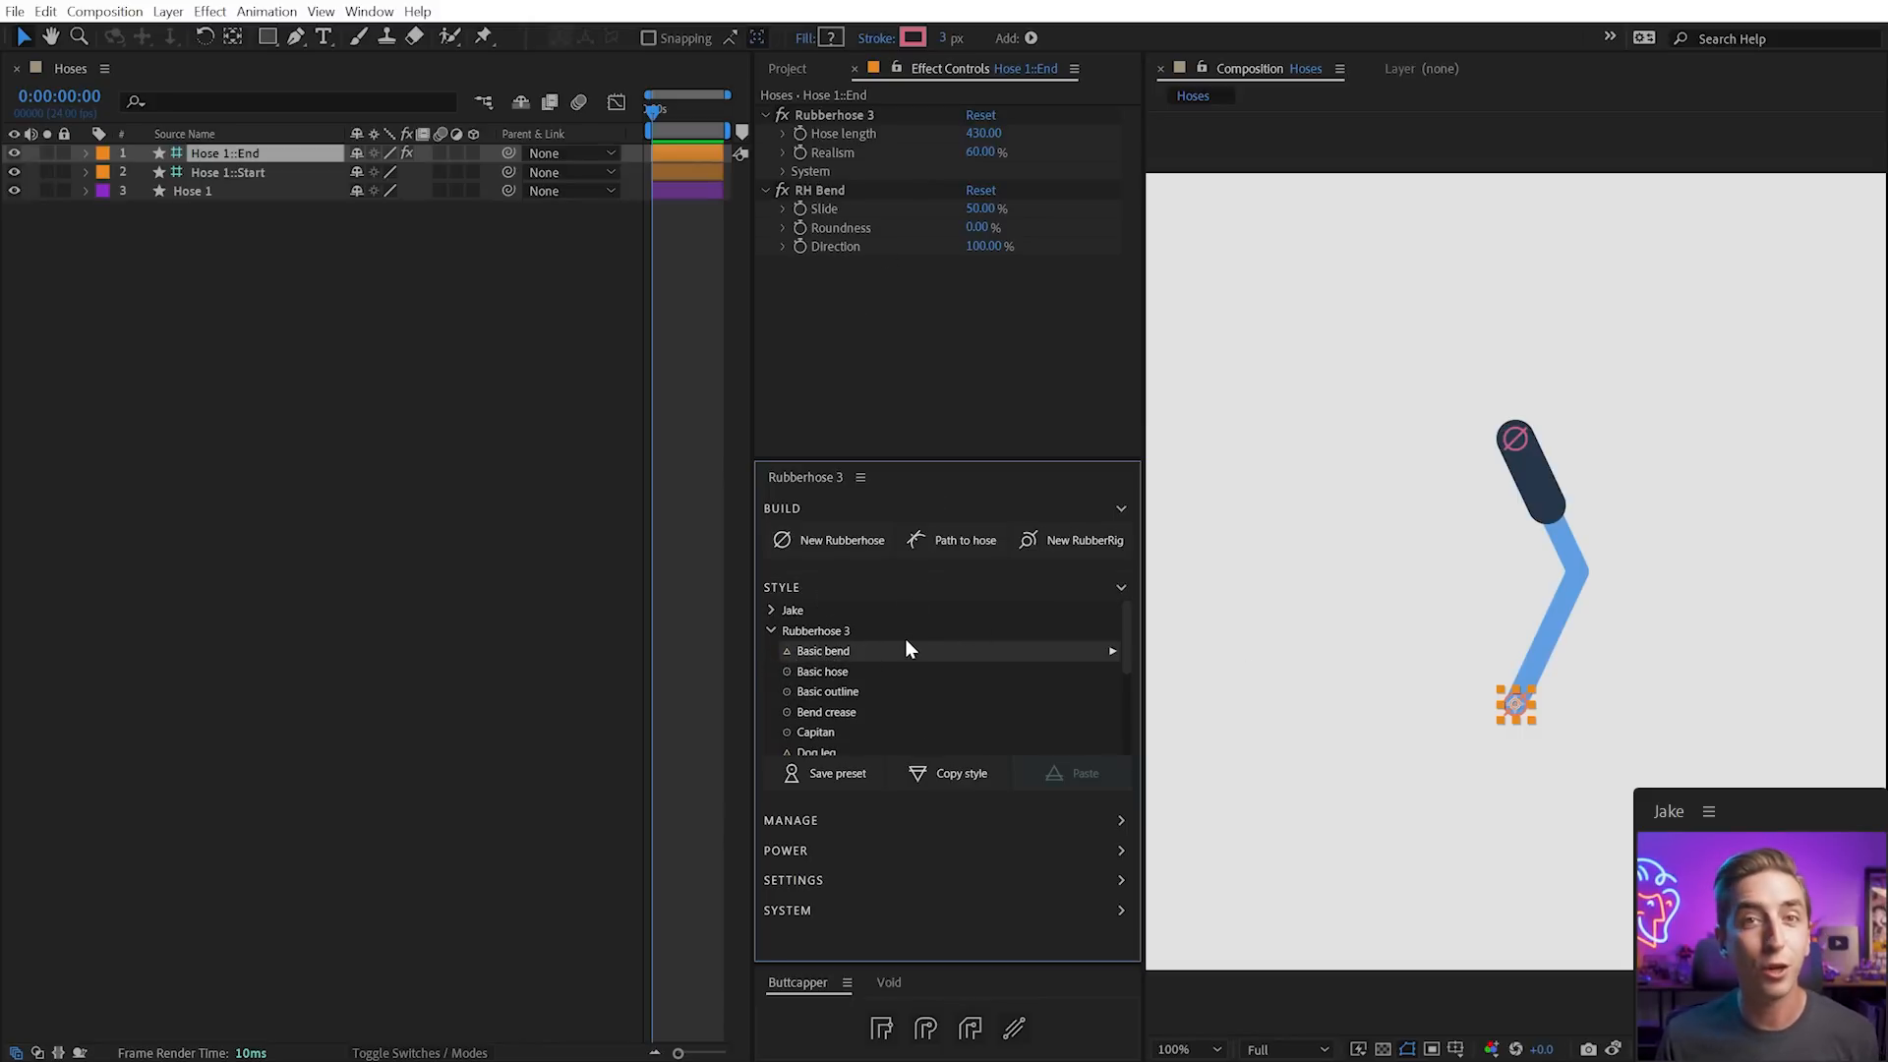
{"action": "scroll", "coordinate": [906, 645], "scroll_direction": "down", "scroll_amount": 4}
{"action": "scroll", "coordinate": [1003, 684], "scroll_direction": "up", "scroll_amount": 2}
{"action": "scroll", "coordinate": [1124, 664], "scroll_direction": "down", "scroll_amount": 1}
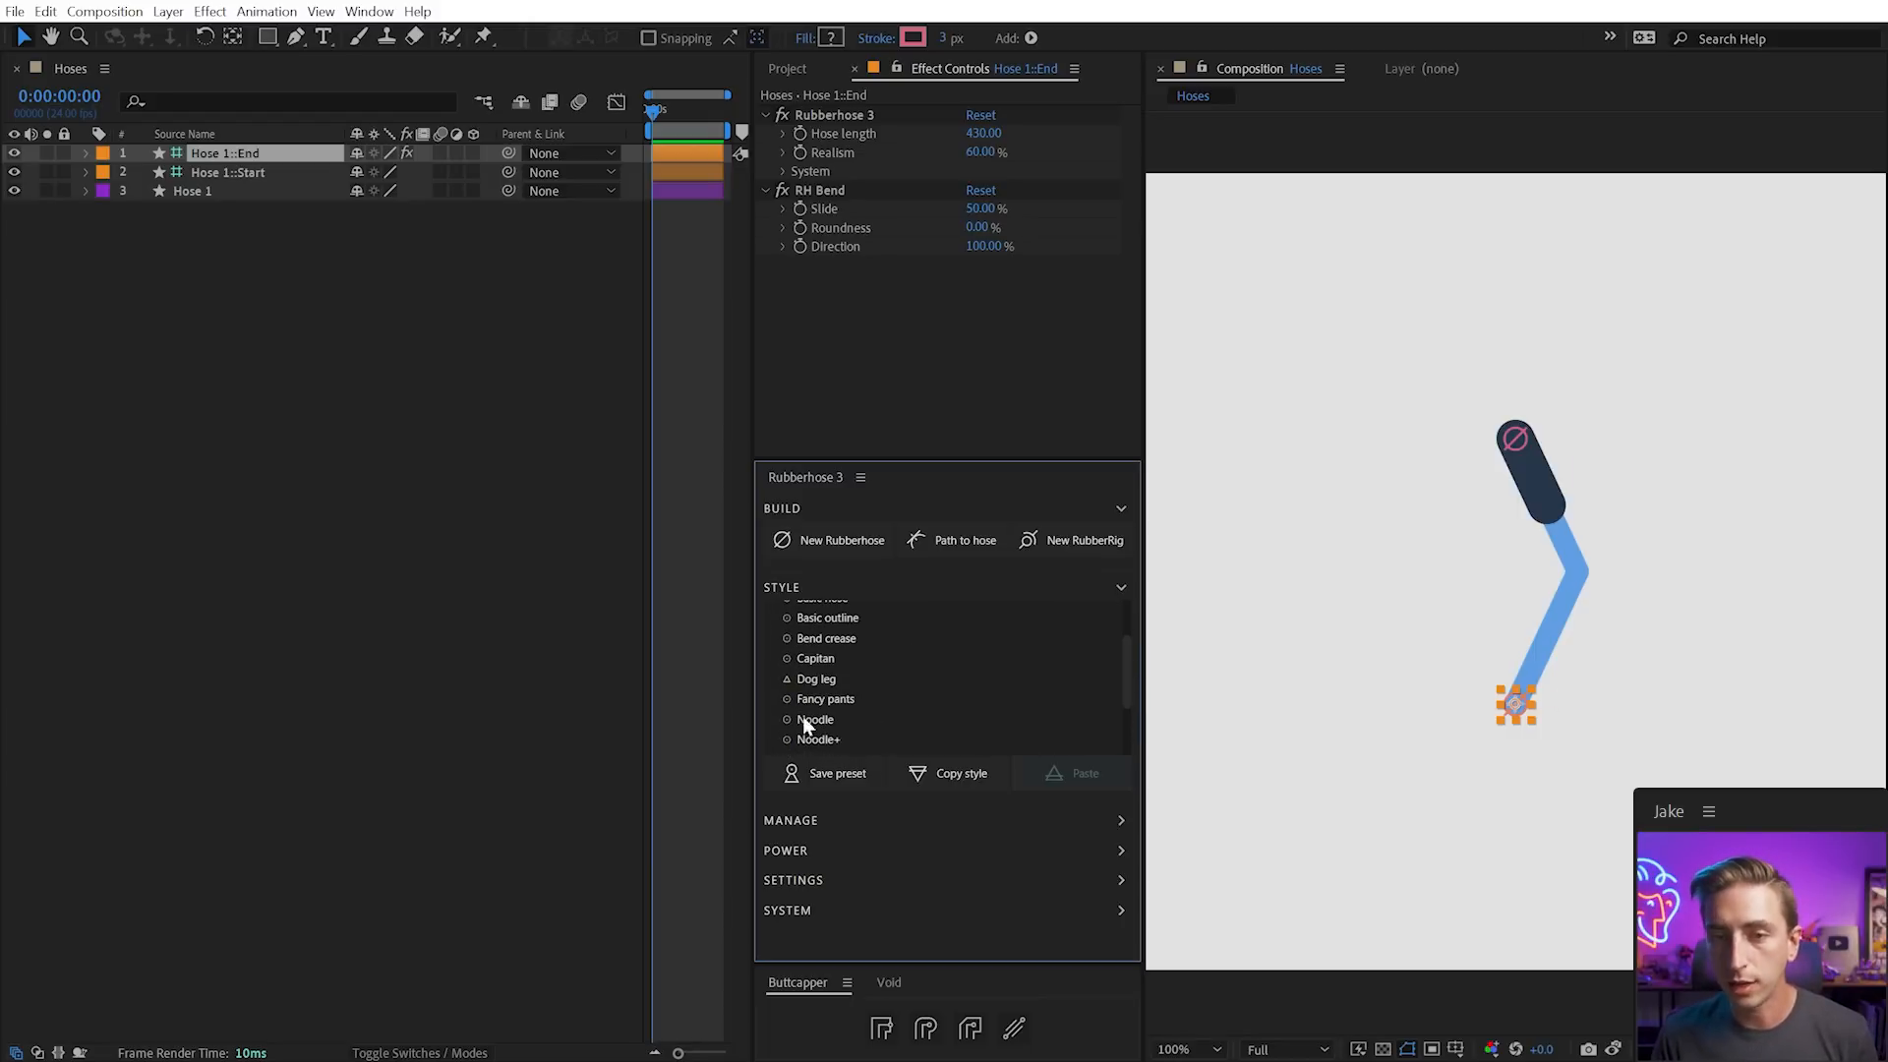
Apply the Dog leg style and drag the hose end to re-bend it sharply
{"action": "left_click", "coordinate": [819, 681]}
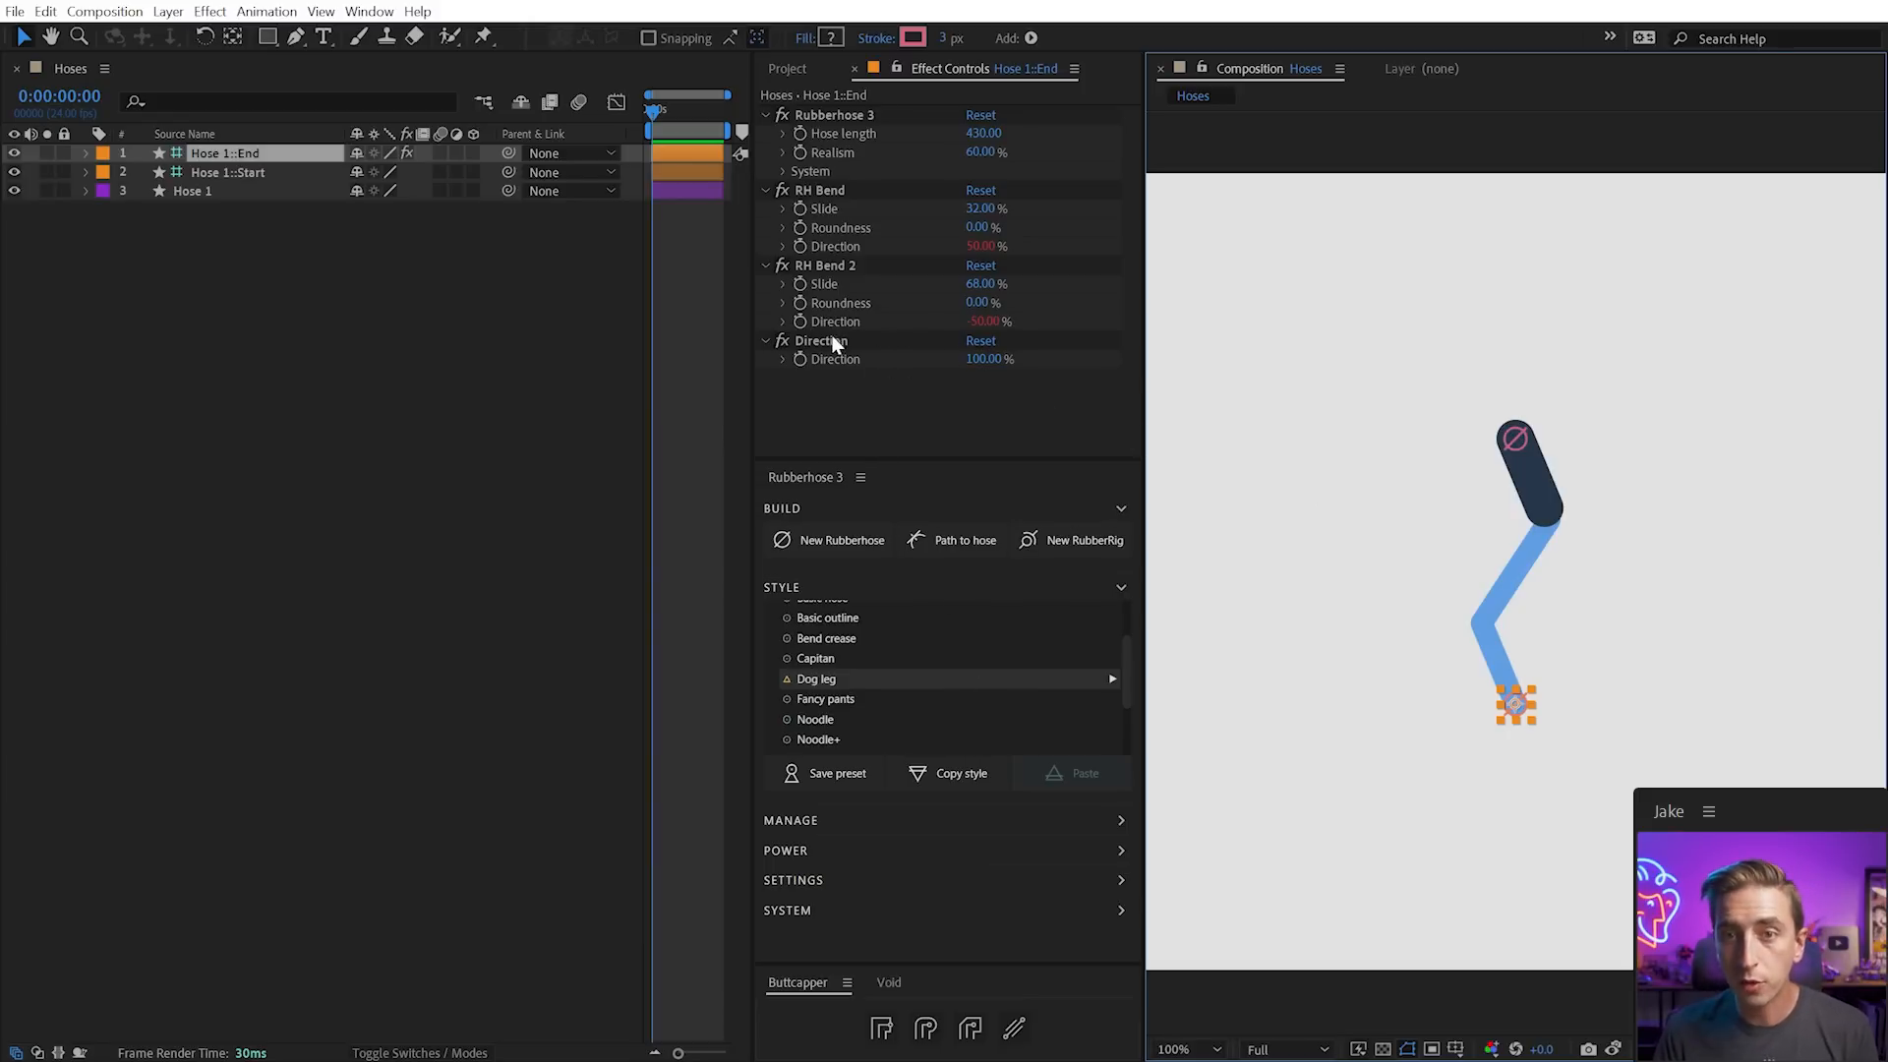
{"action": "left_click_drag", "start_coordinate": [1519, 718], "coordinate": [1510, 639]}
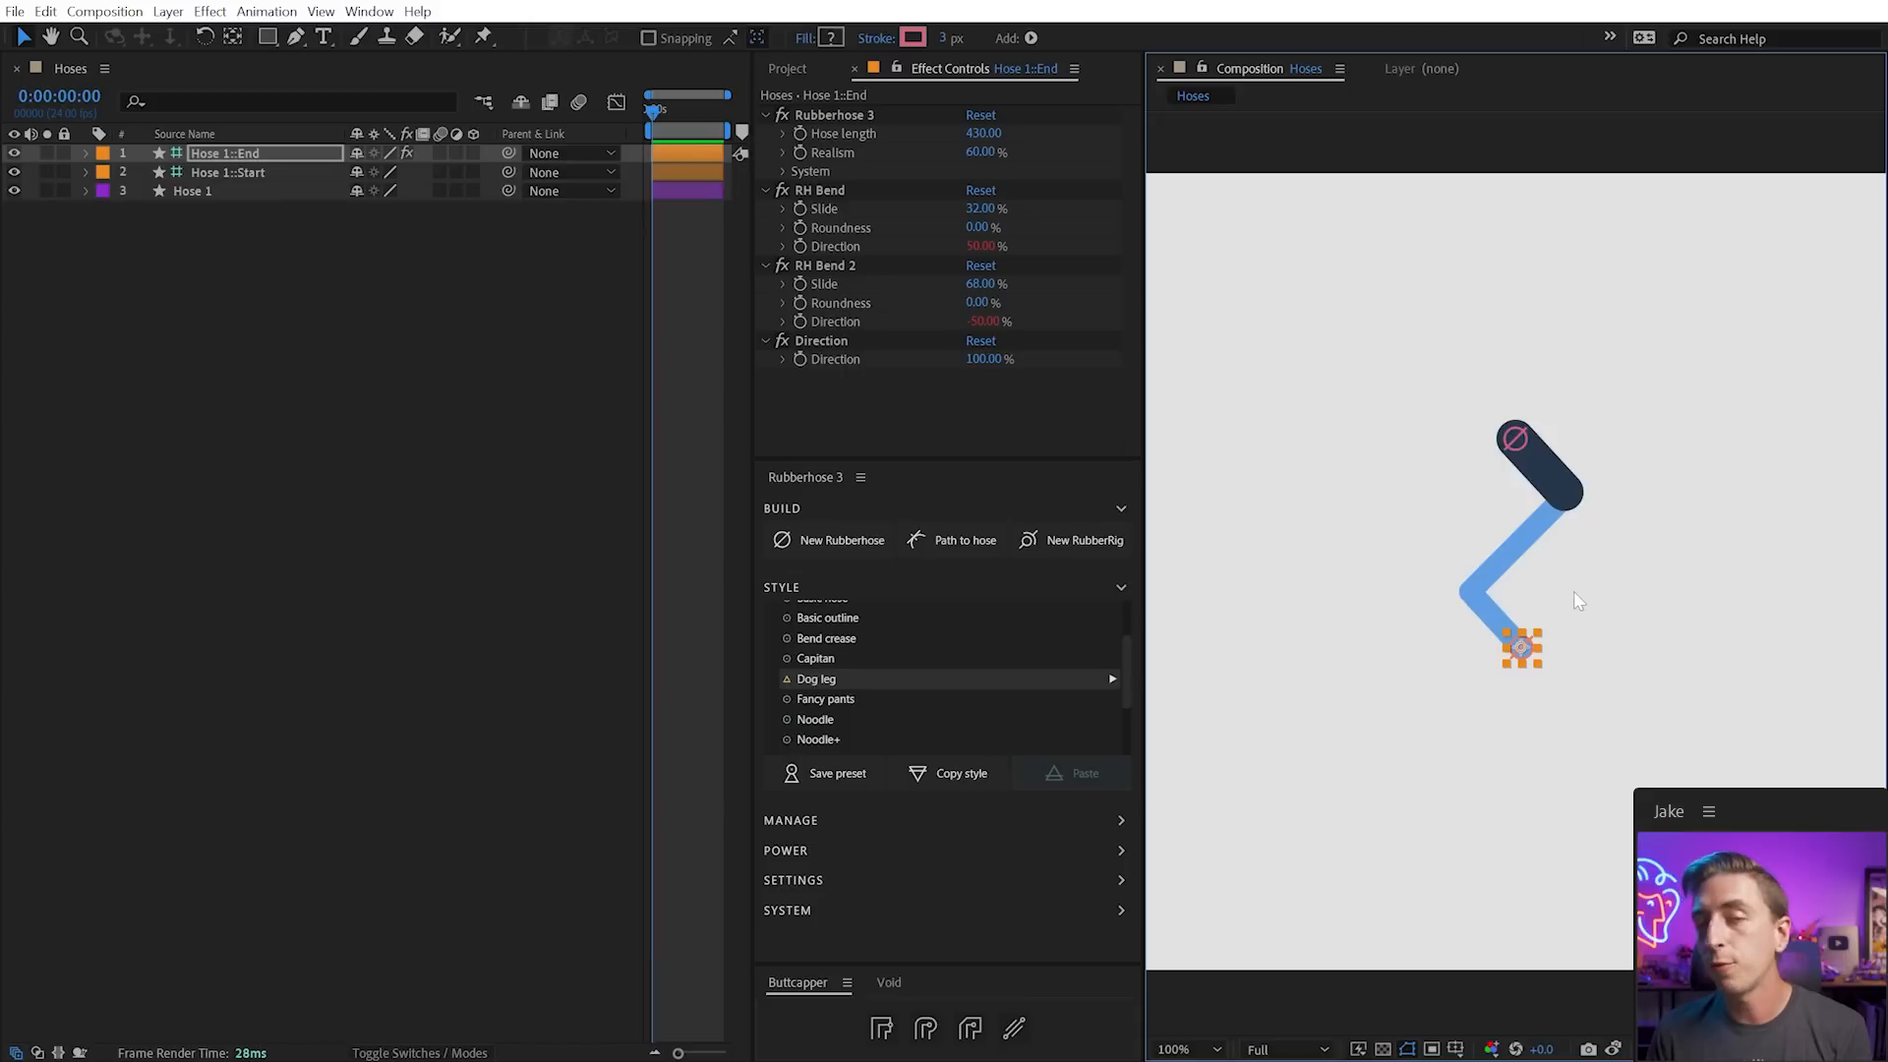
{"action": "scroll", "coordinate": [911, 678], "scroll_direction": "down", "scroll_amount": 2}
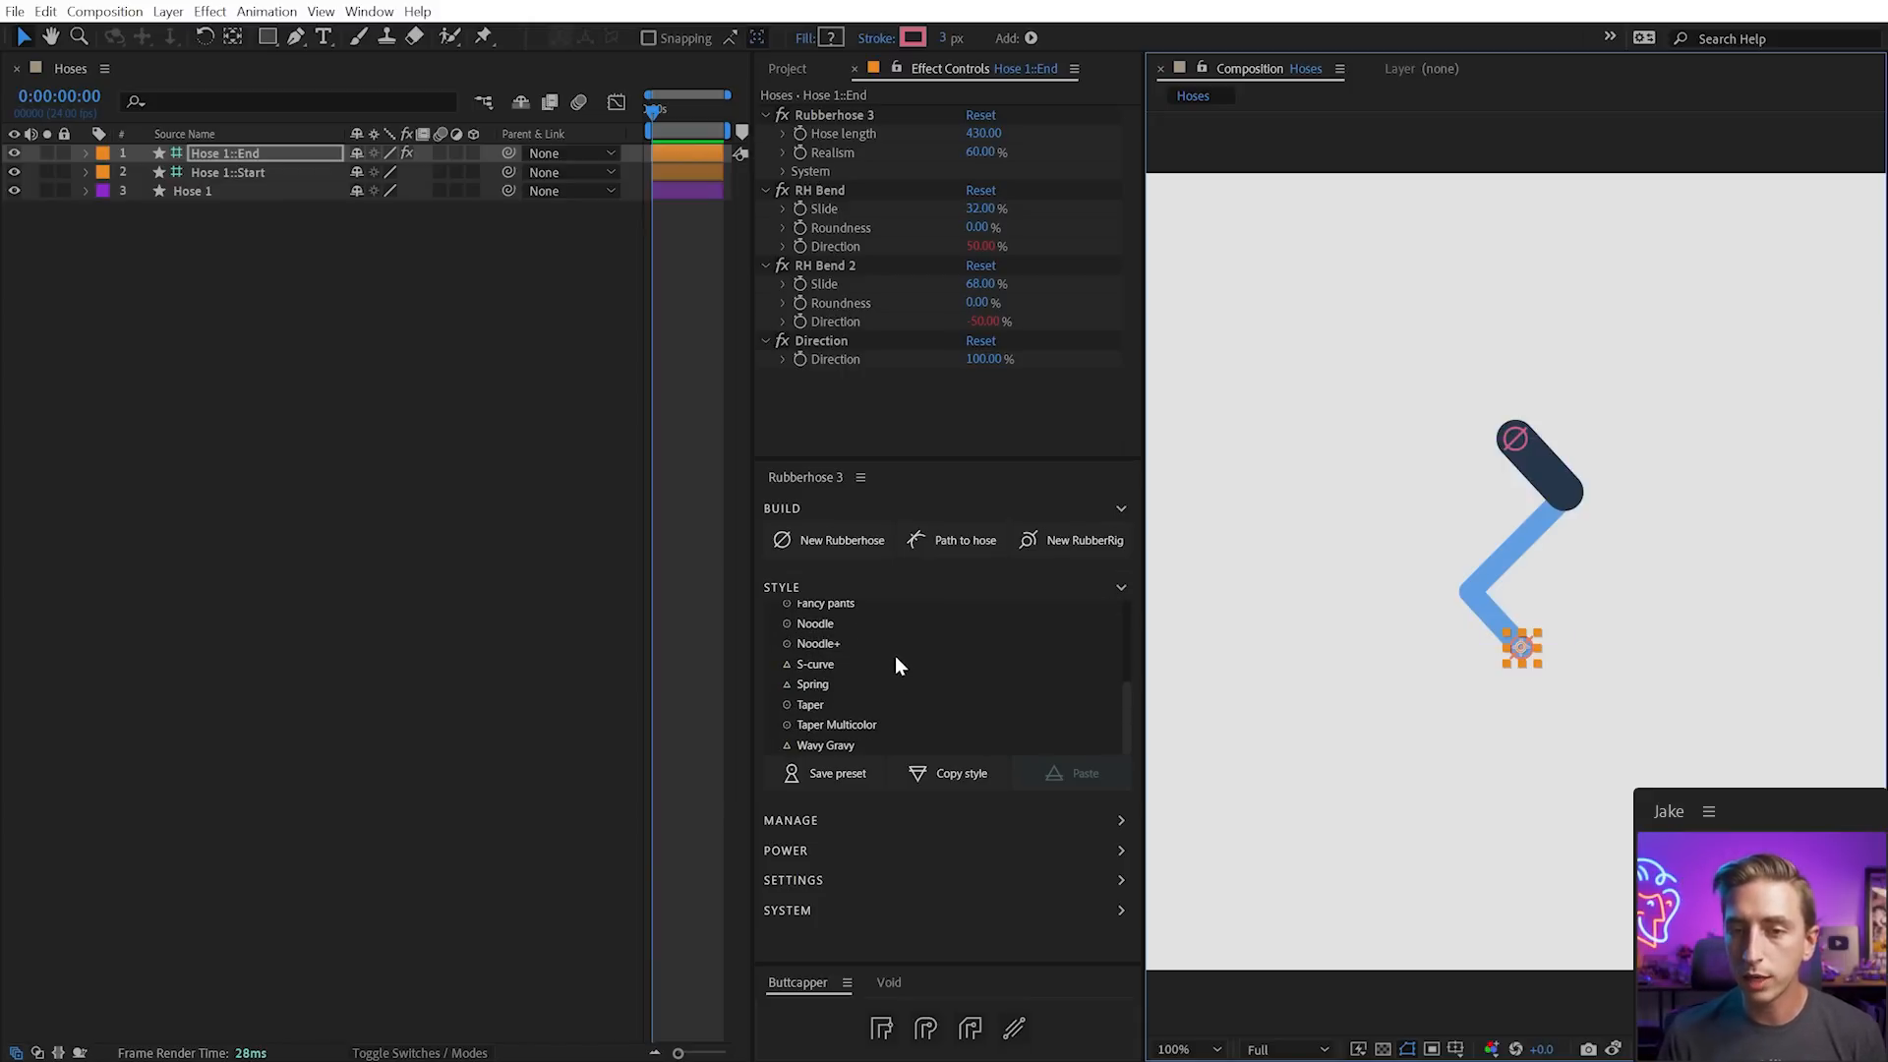
Apply the Fancy pants style, giving a brown hose with a tan cuff
{"action": "left_click", "coordinate": [828, 605]}
{"action": "left_click_drag", "start_coordinate": [1122, 700], "coordinate": [1119, 684]}
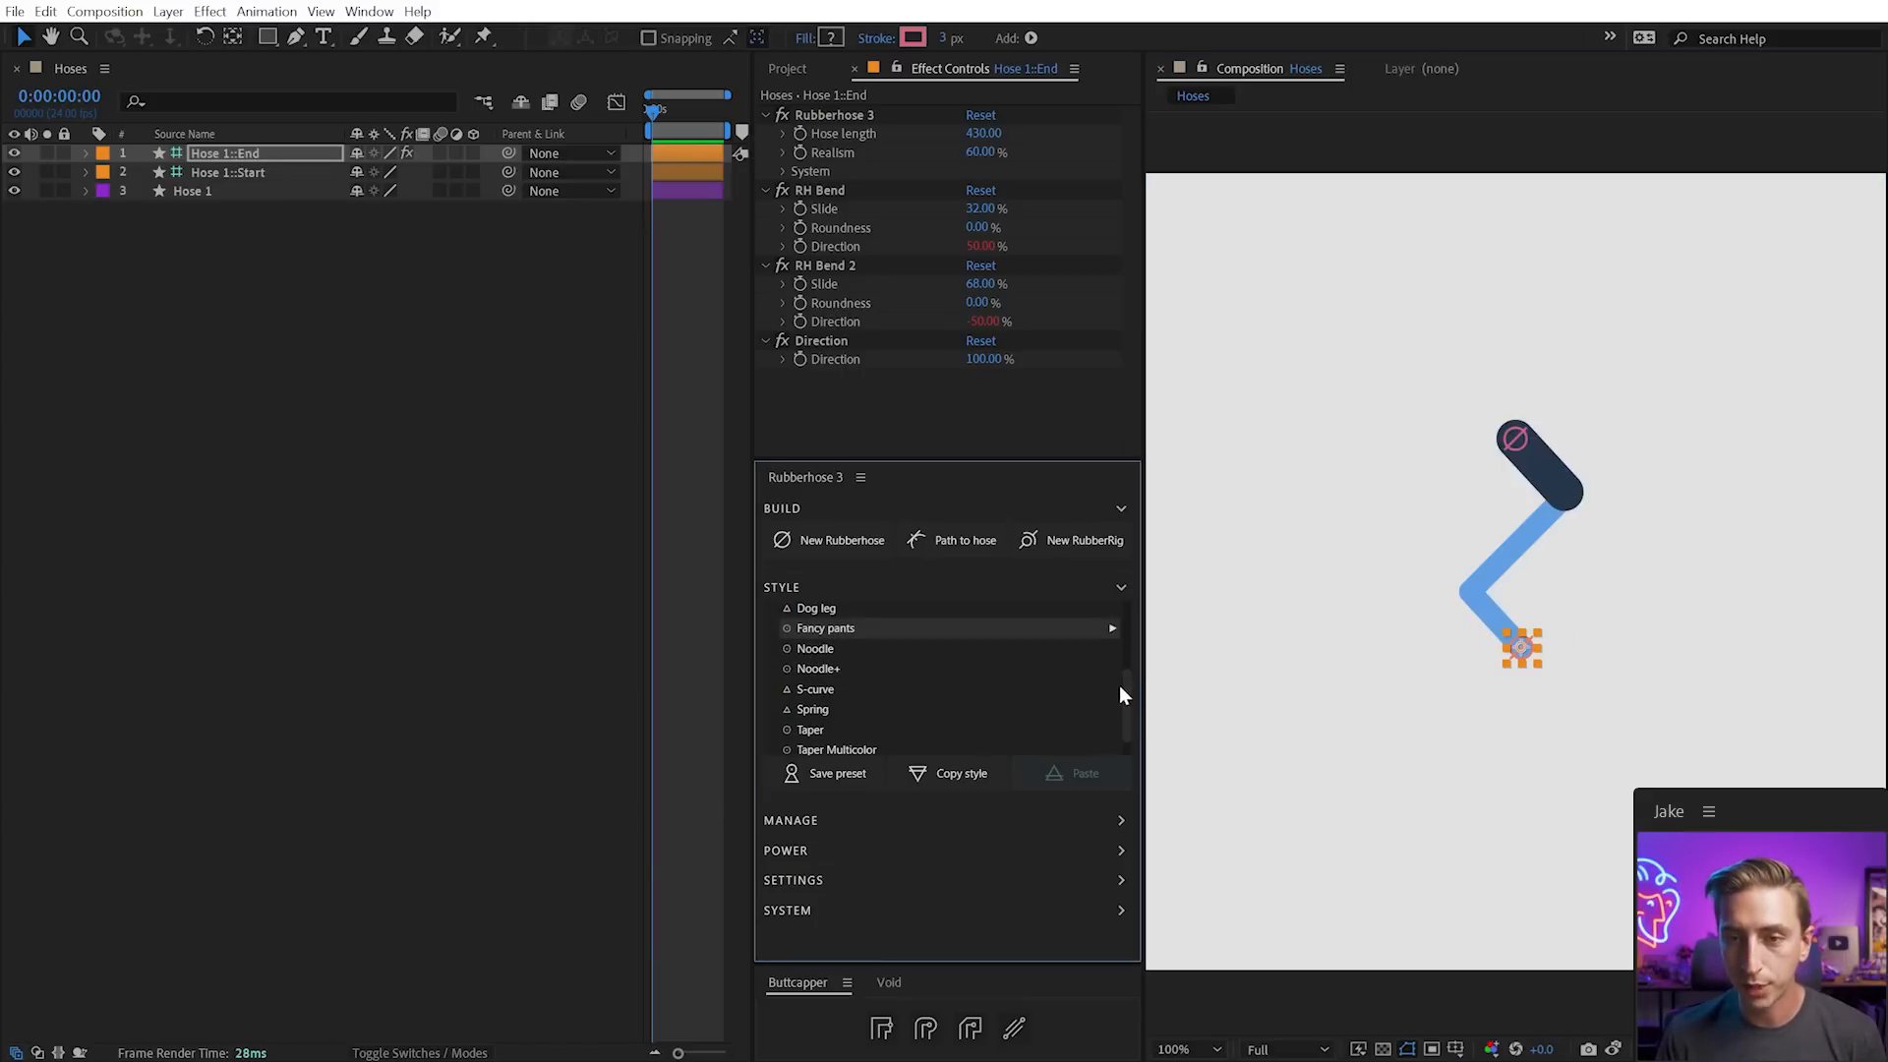
{"action": "left_click", "coordinate": [853, 631]}
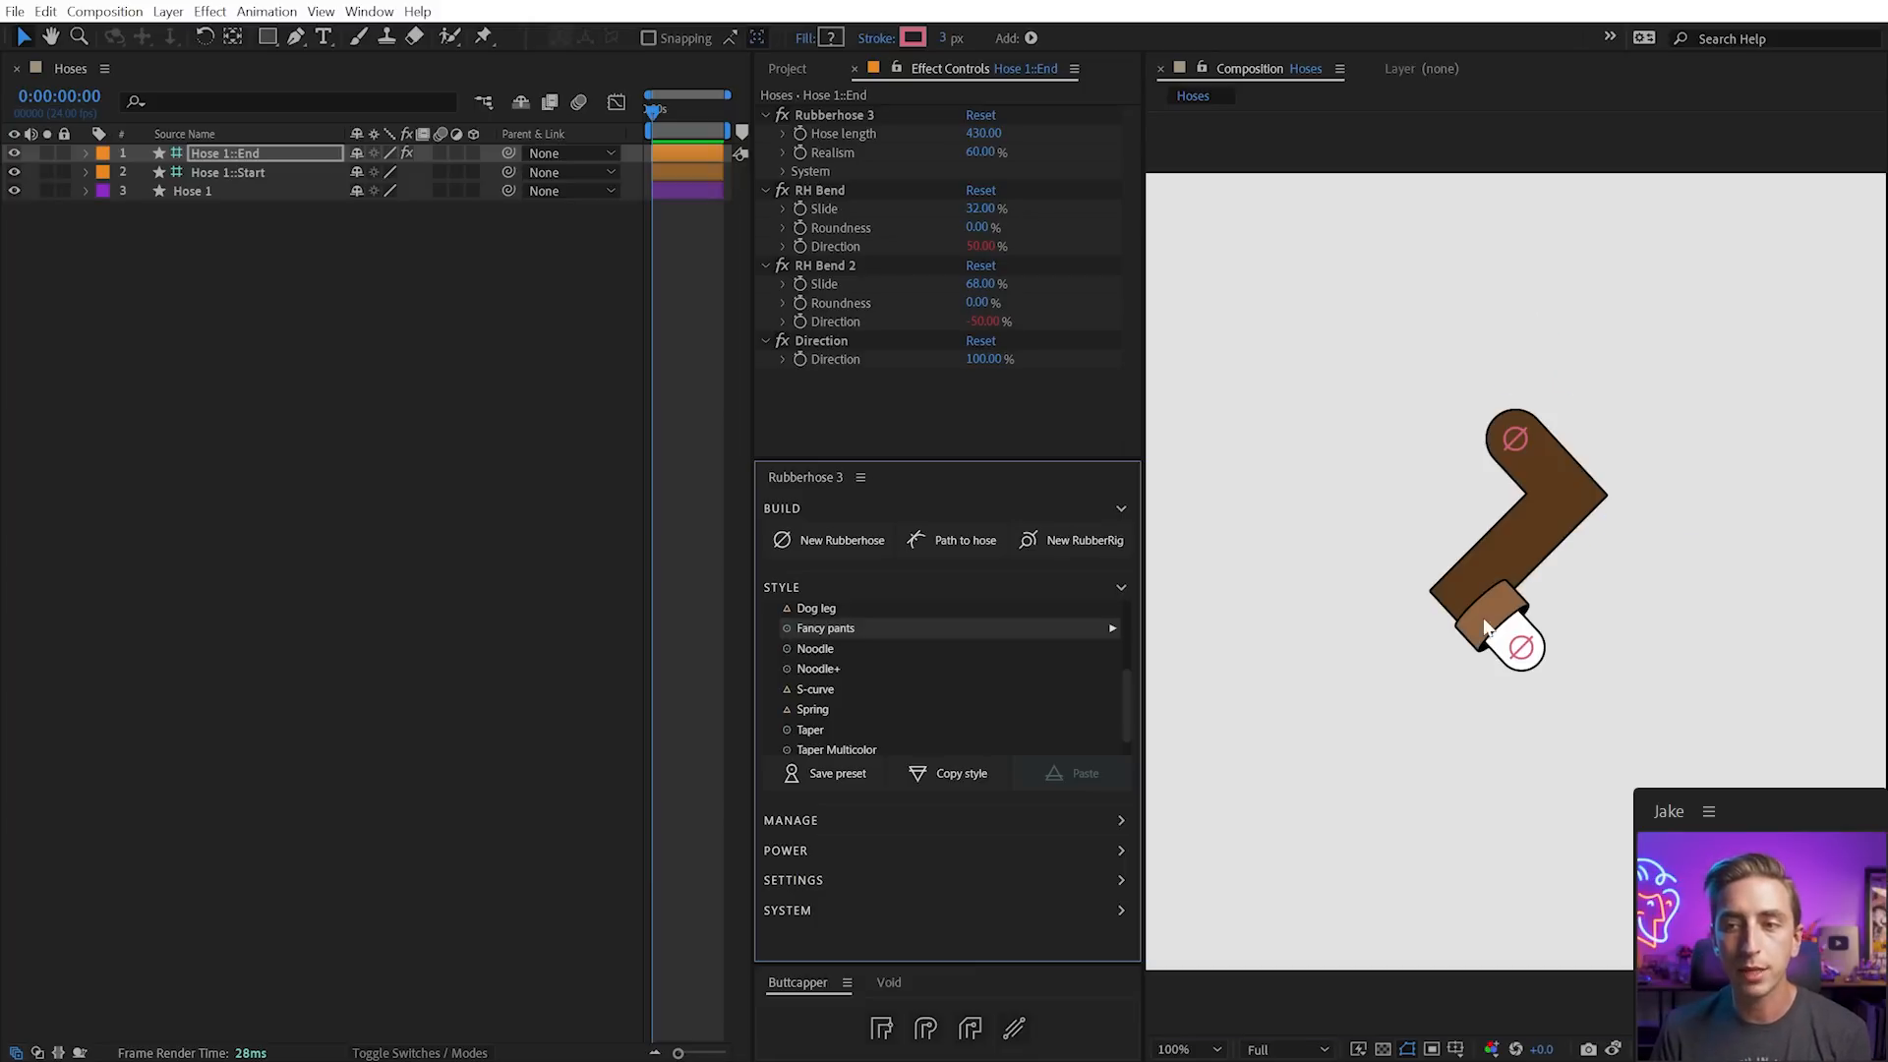
{"action": "left_click", "coordinate": [1519, 642]}
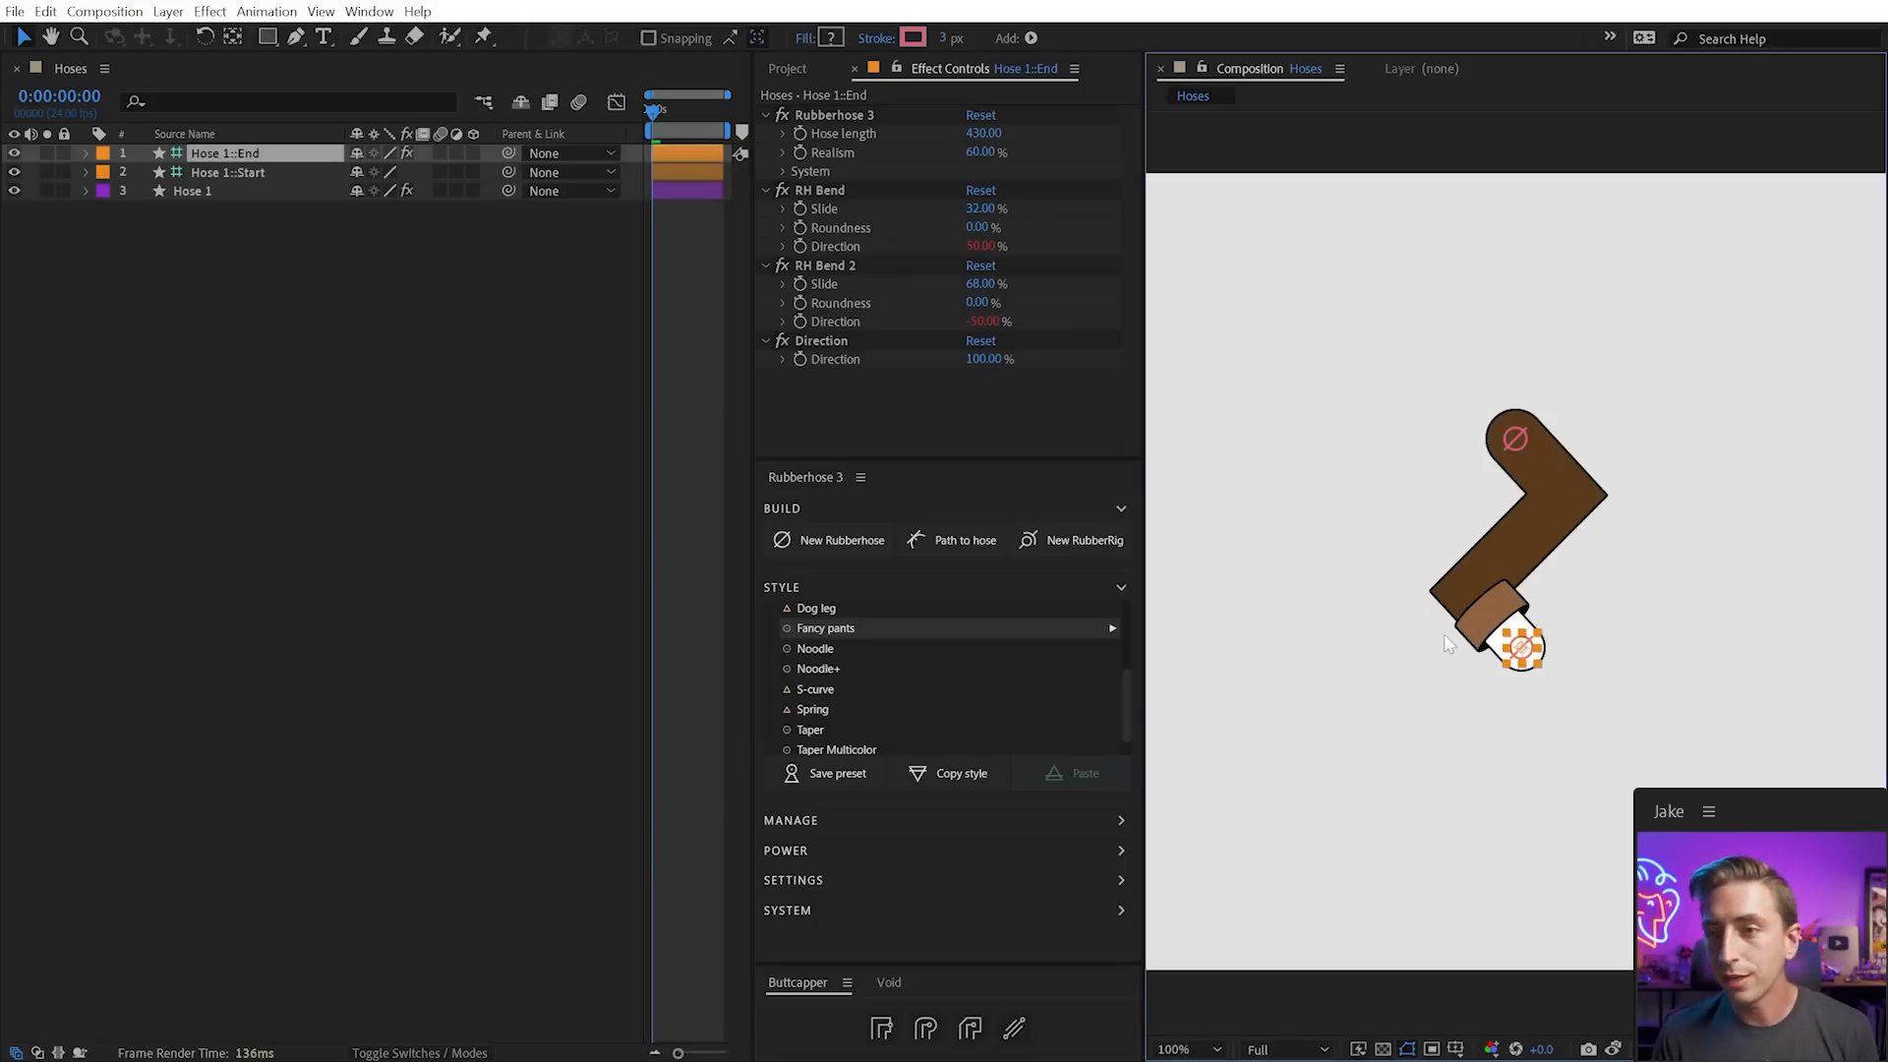
{"action": "scroll", "coordinate": [991, 663], "scroll_direction": "down", "scroll_amount": 1}
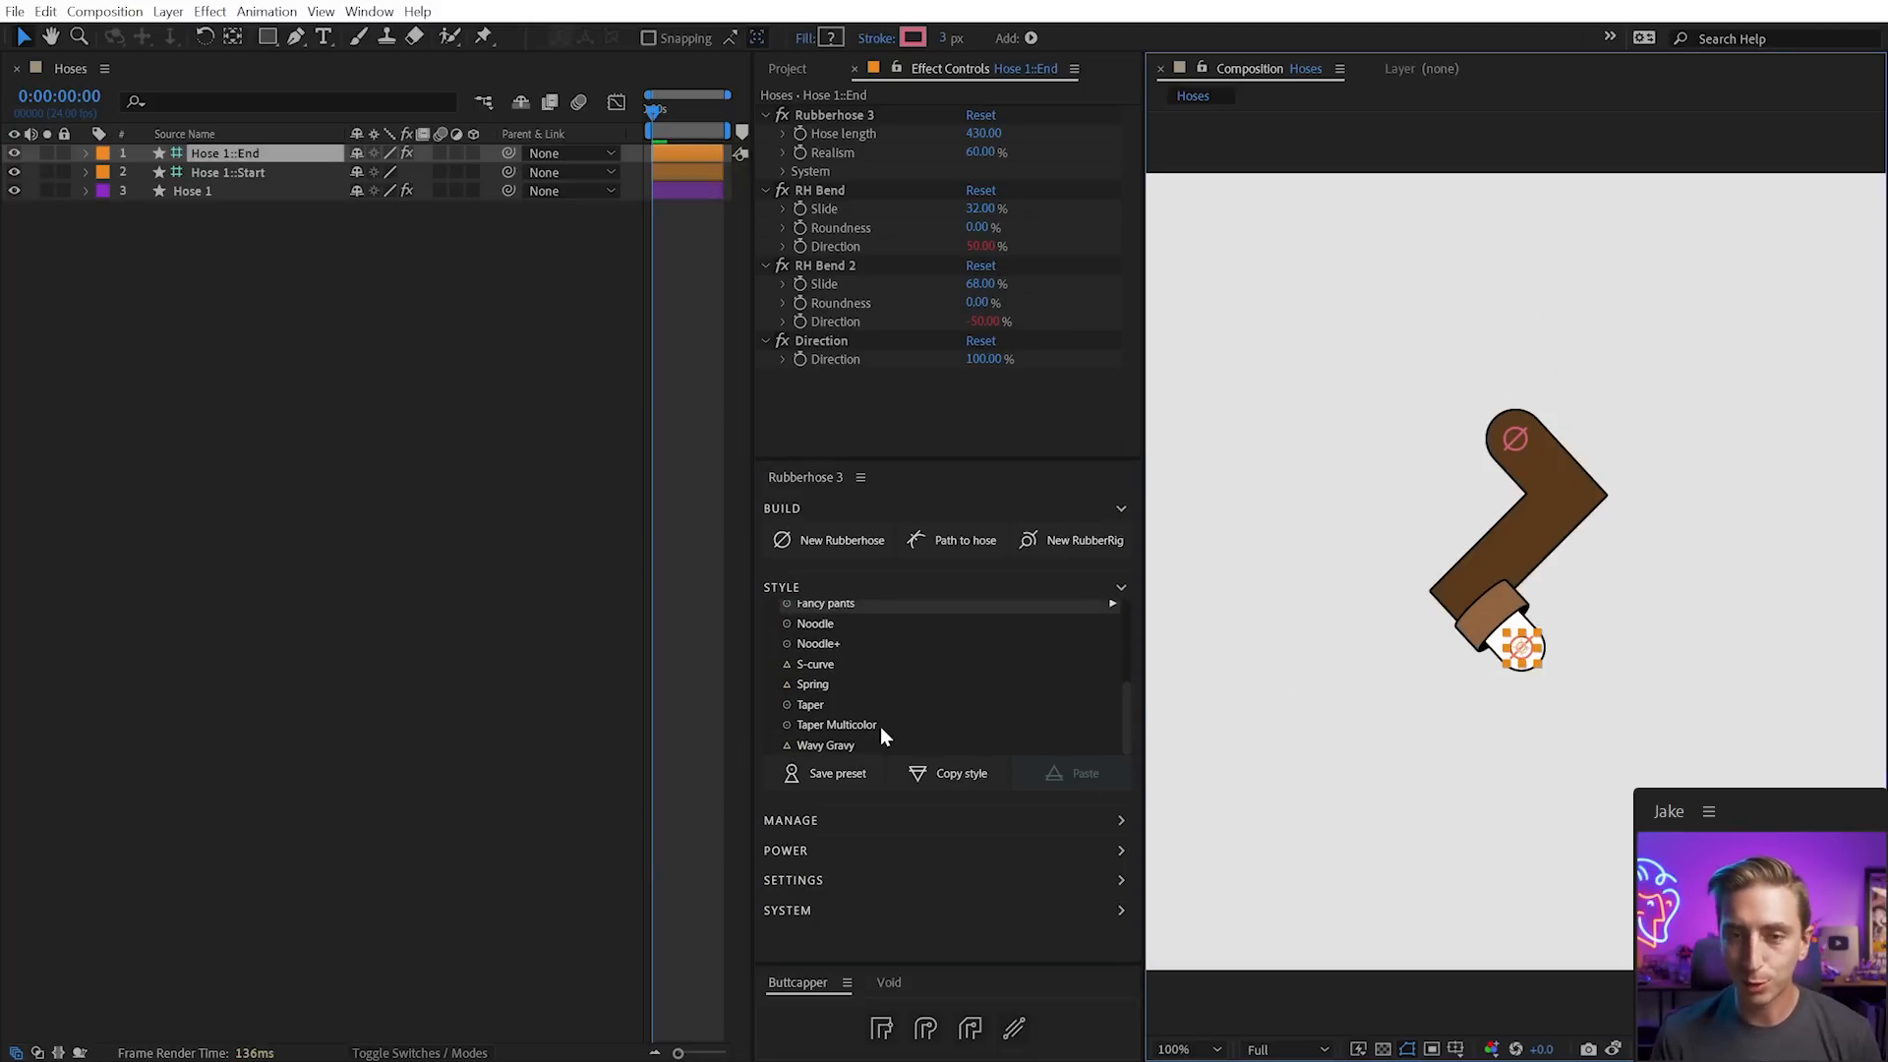
Apply the S-curve style and adjust its Direction effect from -100% back to 100%
{"action": "left_click", "coordinate": [826, 665]}
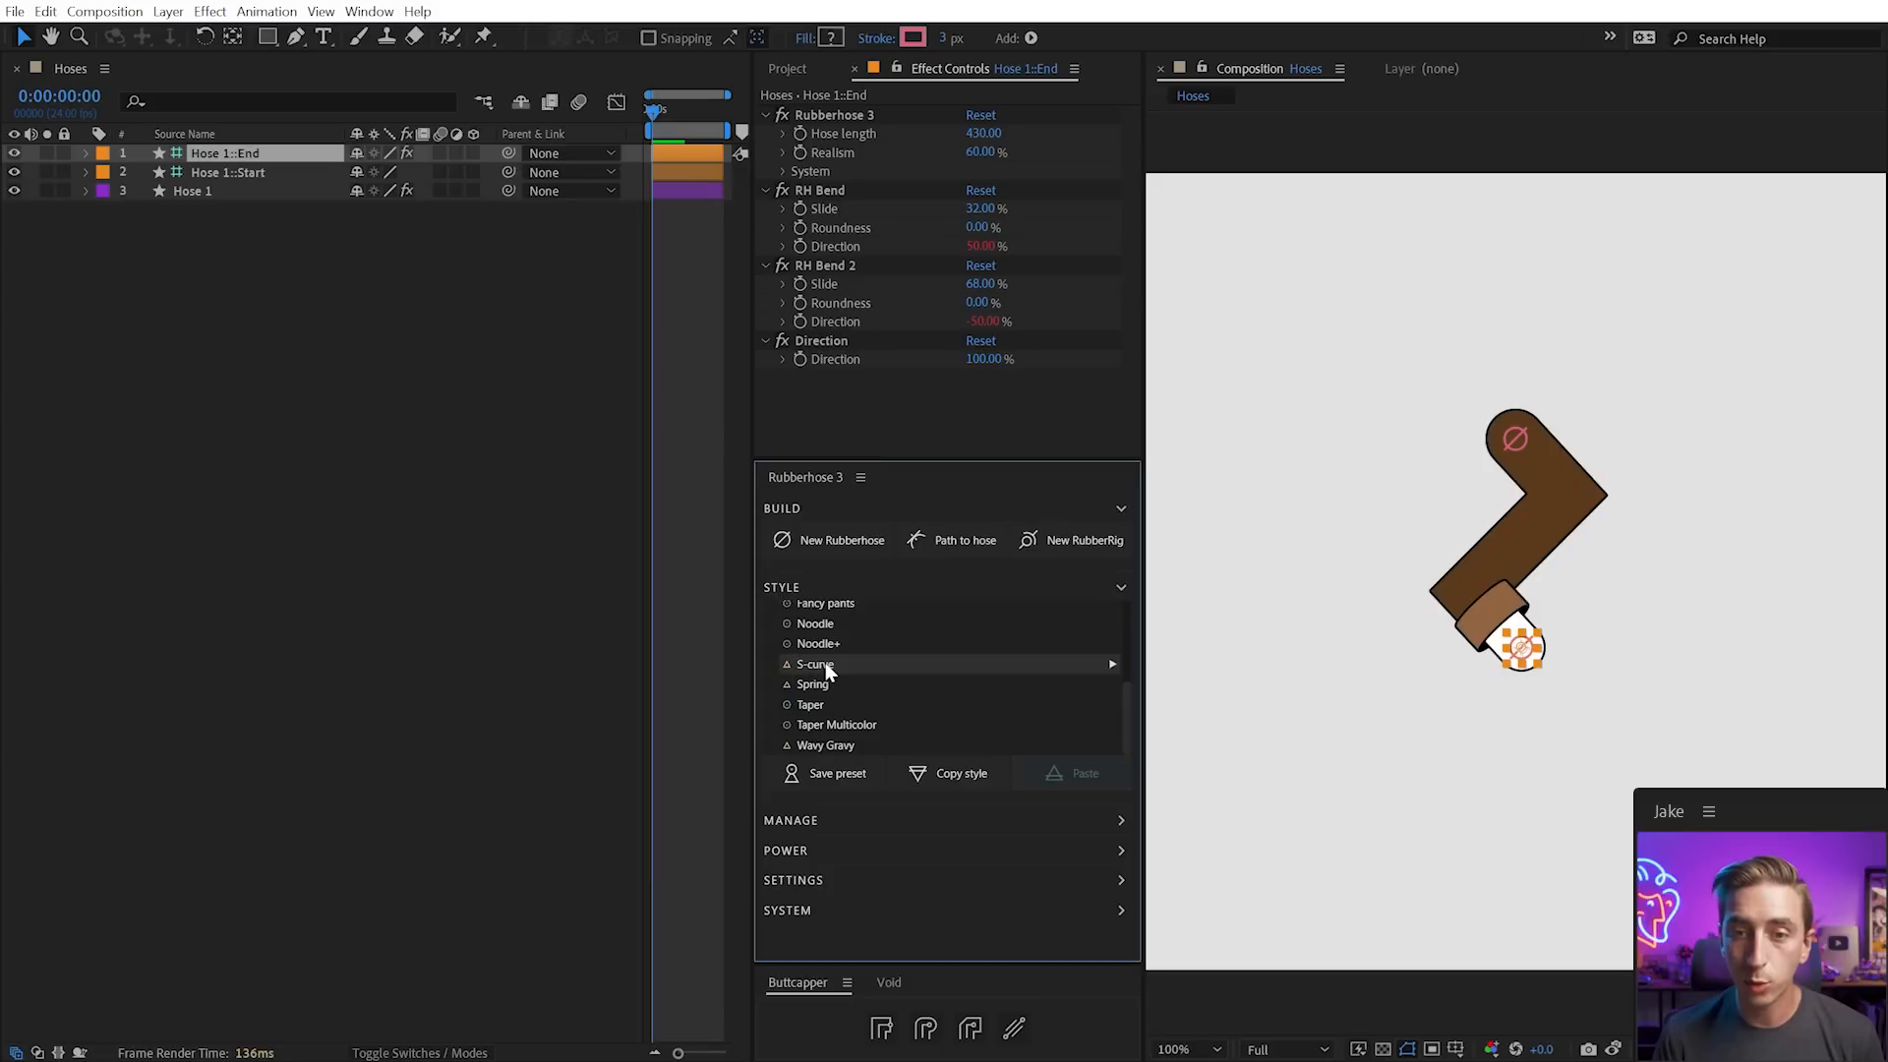
{"action": "mouse_move", "coordinate": [1539, 665]}
{"action": "left_mouse_down"}
{"action": "mouse_move", "coordinate": [1496, 758]}
{"action": "mouse_move", "coordinate": [1516, 640]}
{"action": "mouse_move", "coordinate": [1511, 672]}
{"action": "left_mouse_up"}
{"action": "left_click", "coordinate": [966, 360]}
{"action": "type", "text": "-100"}
{"action": "key", "text": "Return"}
{"action": "left_click_drag", "start_coordinate": [697, 344], "coordinate": [1057, 368]}
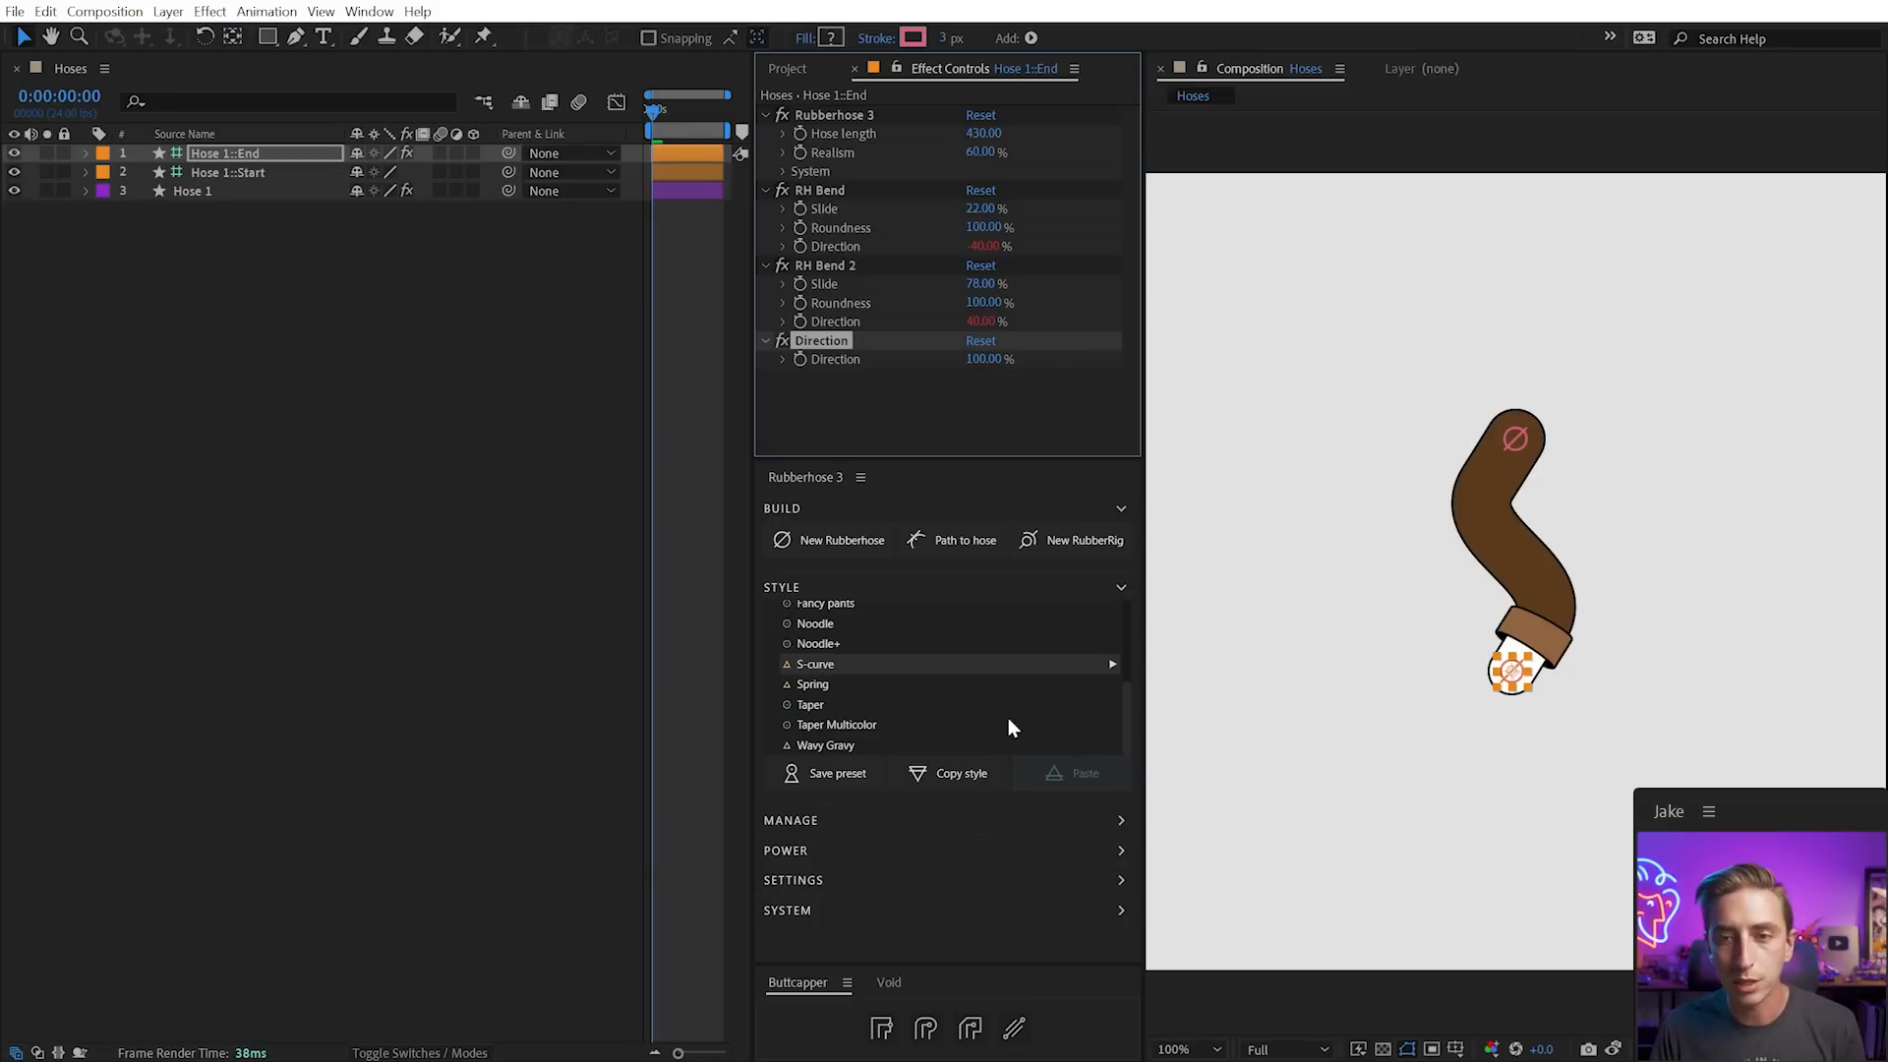
{"action": "left_click_drag", "start_coordinate": [1121, 721], "coordinate": [1124, 622]}
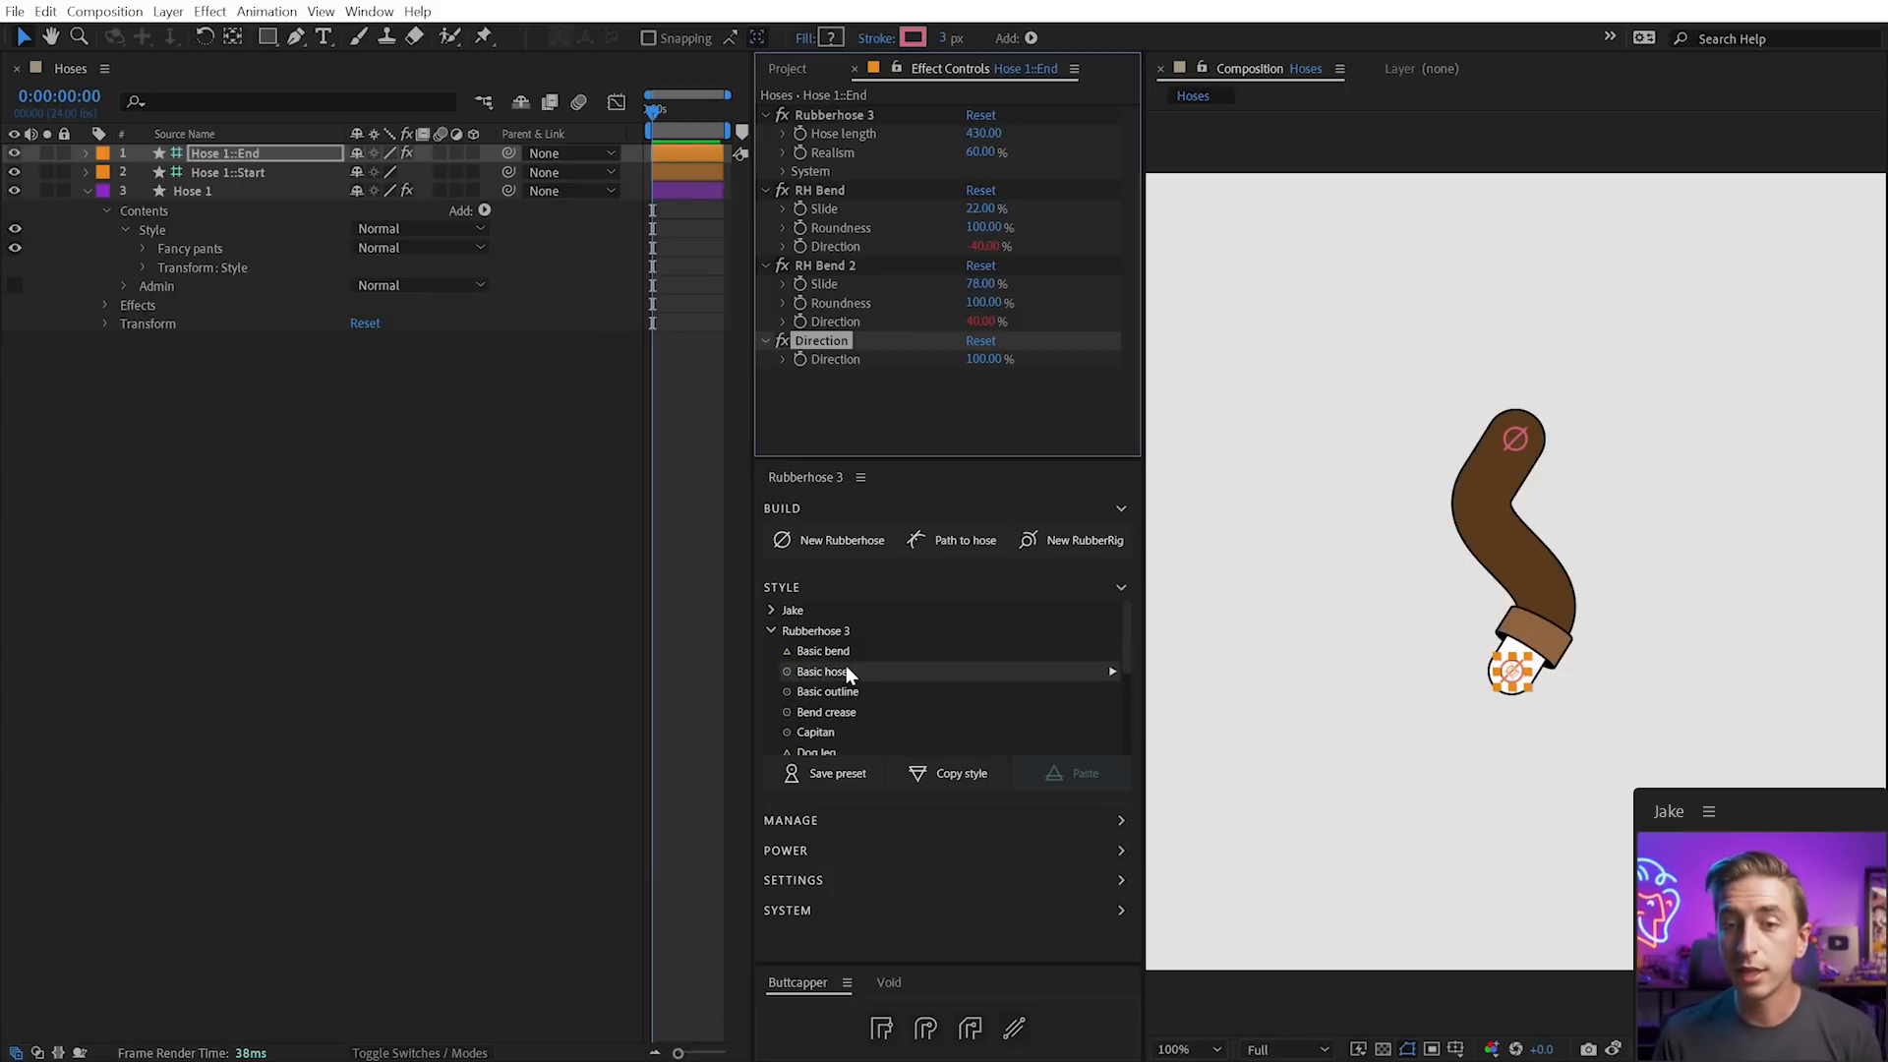
Switch Hose 1 to Basic bend and drag its end into a sharp right-pointing elbow
{"action": "scroll", "coordinate": [856, 673], "scroll_direction": "down", "scroll_amount": 3}
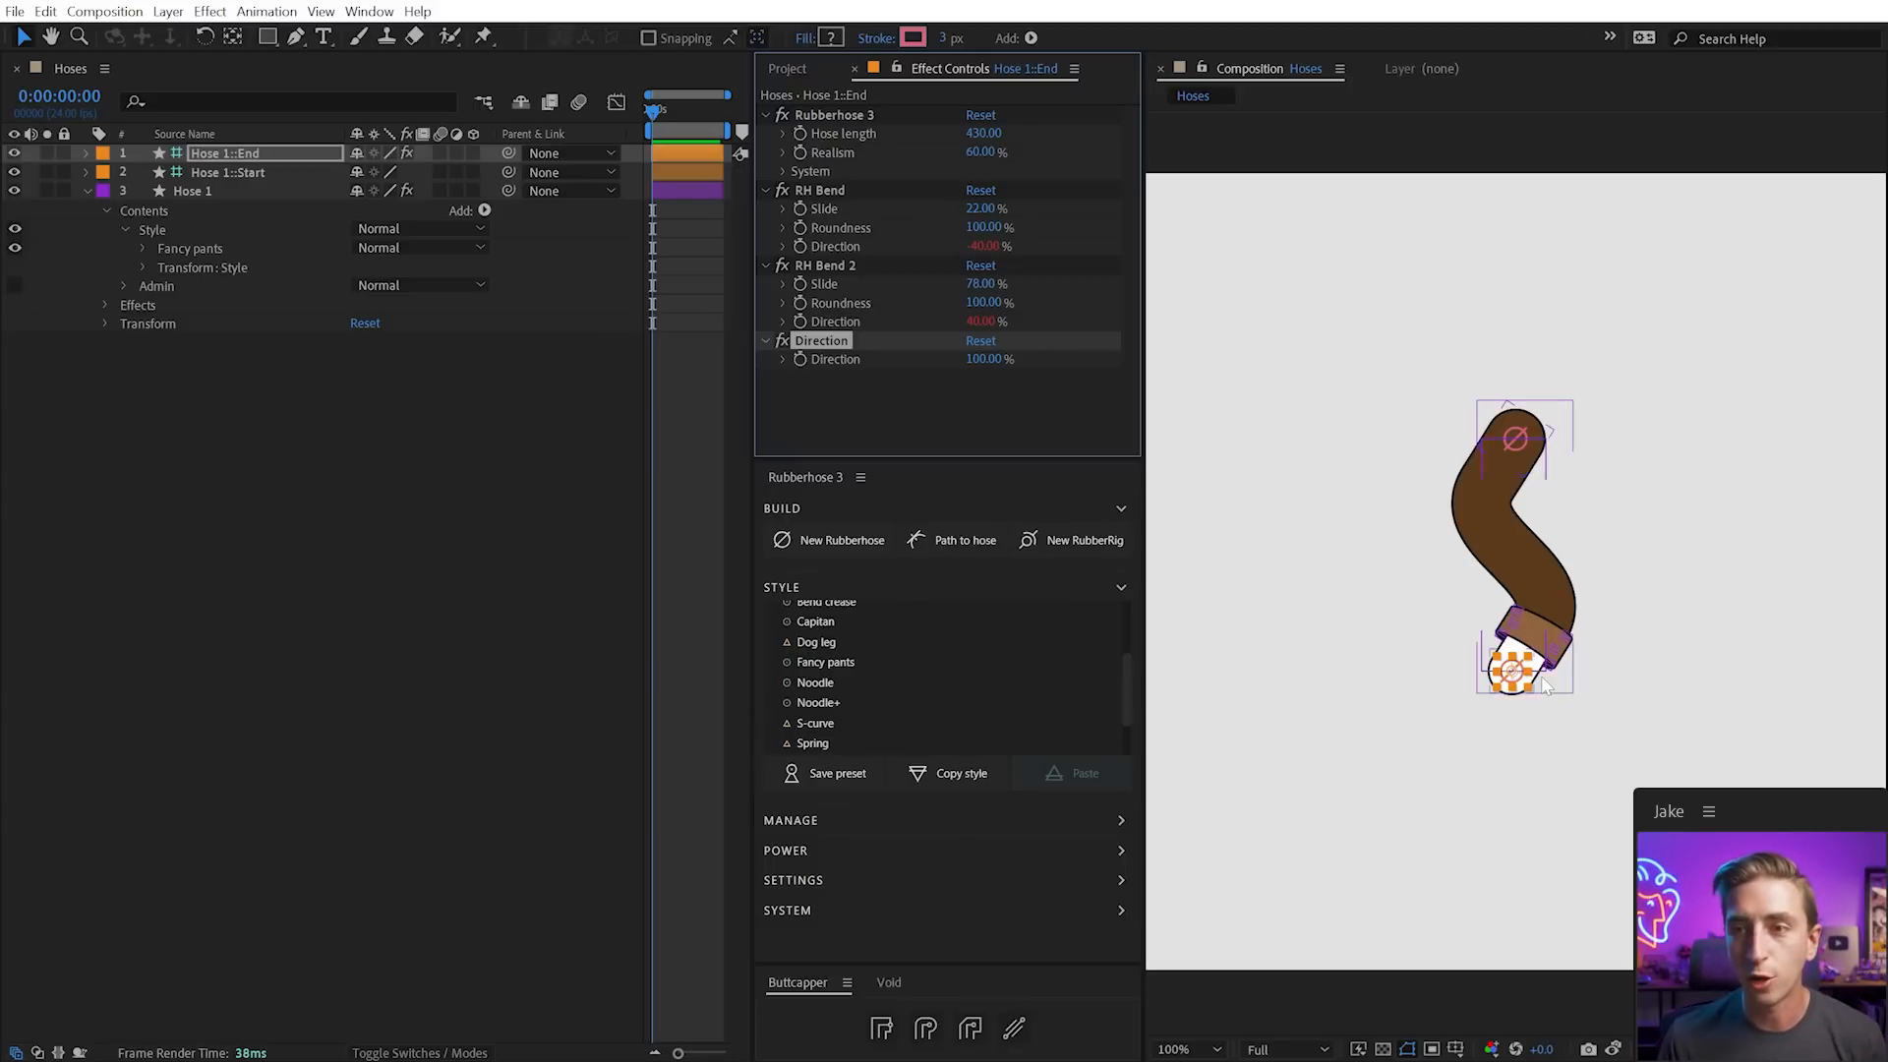
{"action": "scroll", "coordinate": [886, 712], "scroll_direction": "up", "scroll_amount": 3}
{"action": "left_click", "coordinate": [819, 676]}
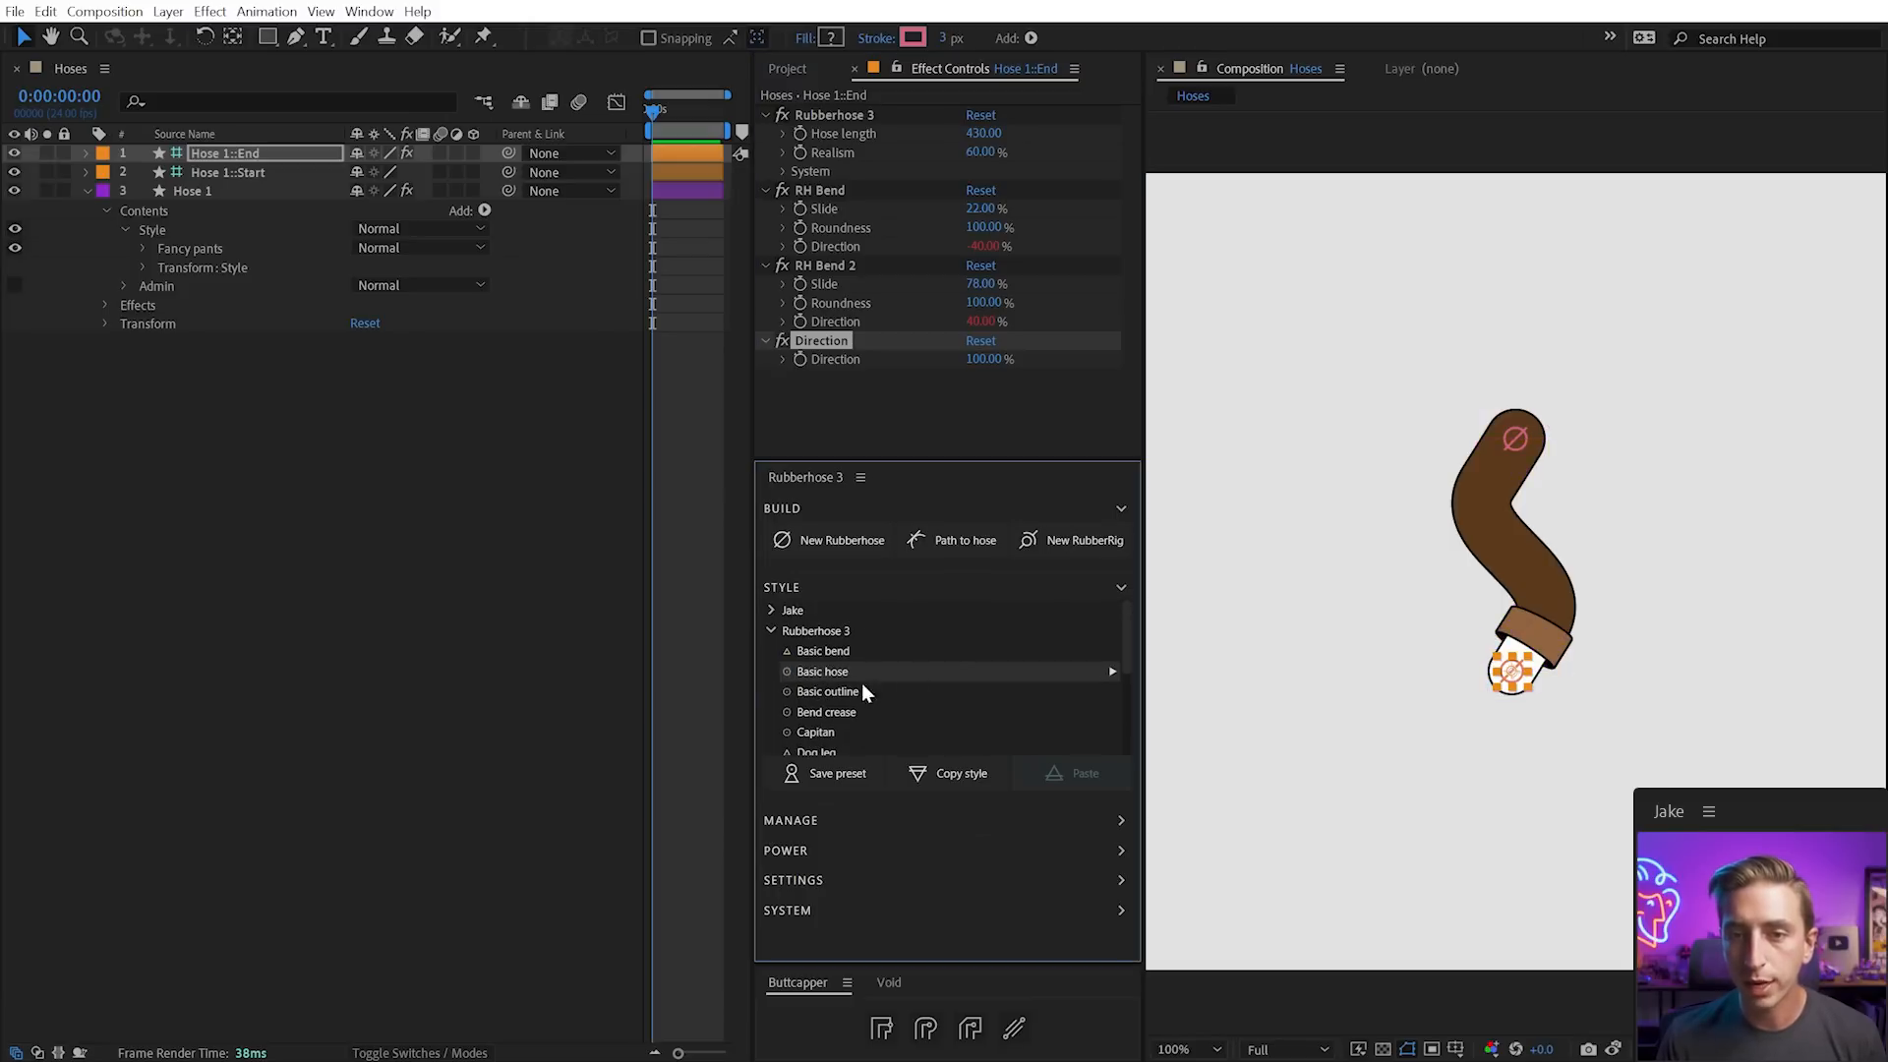
{"action": "left_click", "coordinate": [822, 651]}
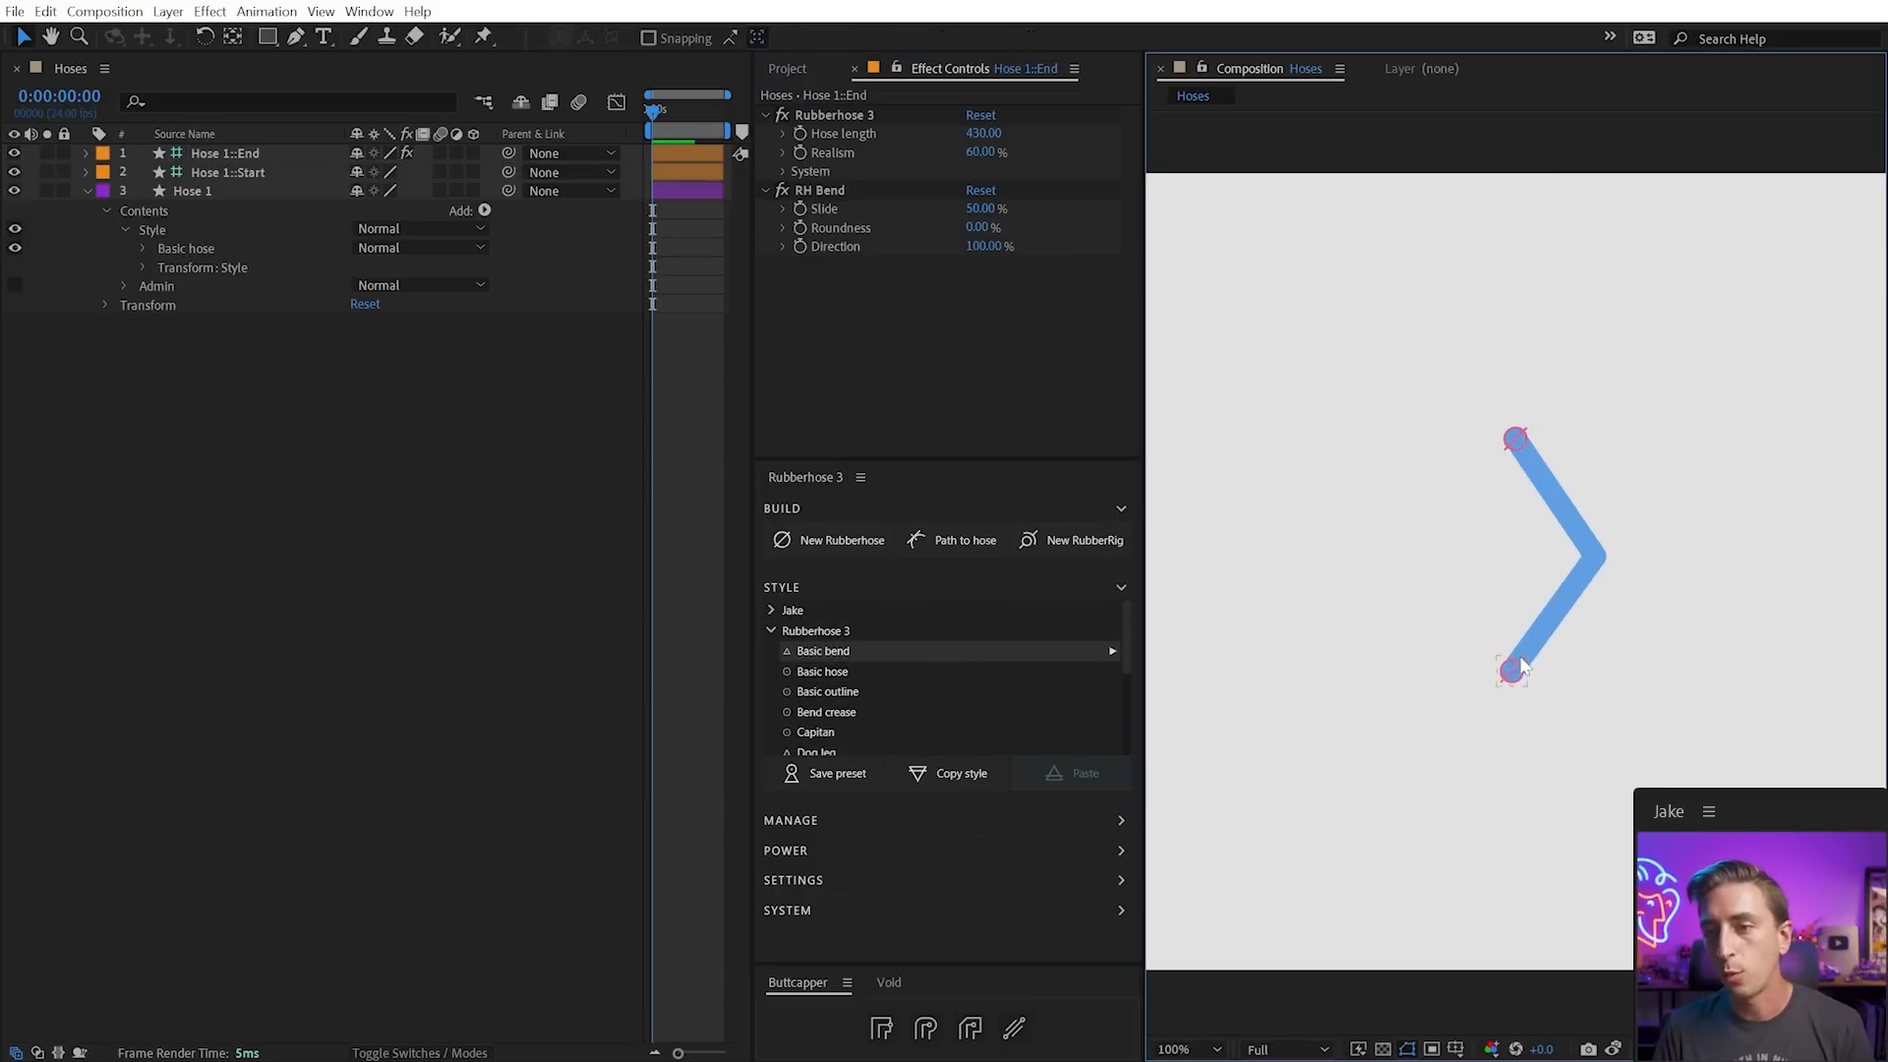
{"action": "left_click_drag", "start_coordinate": [1518, 692], "coordinate": [1518, 727]}
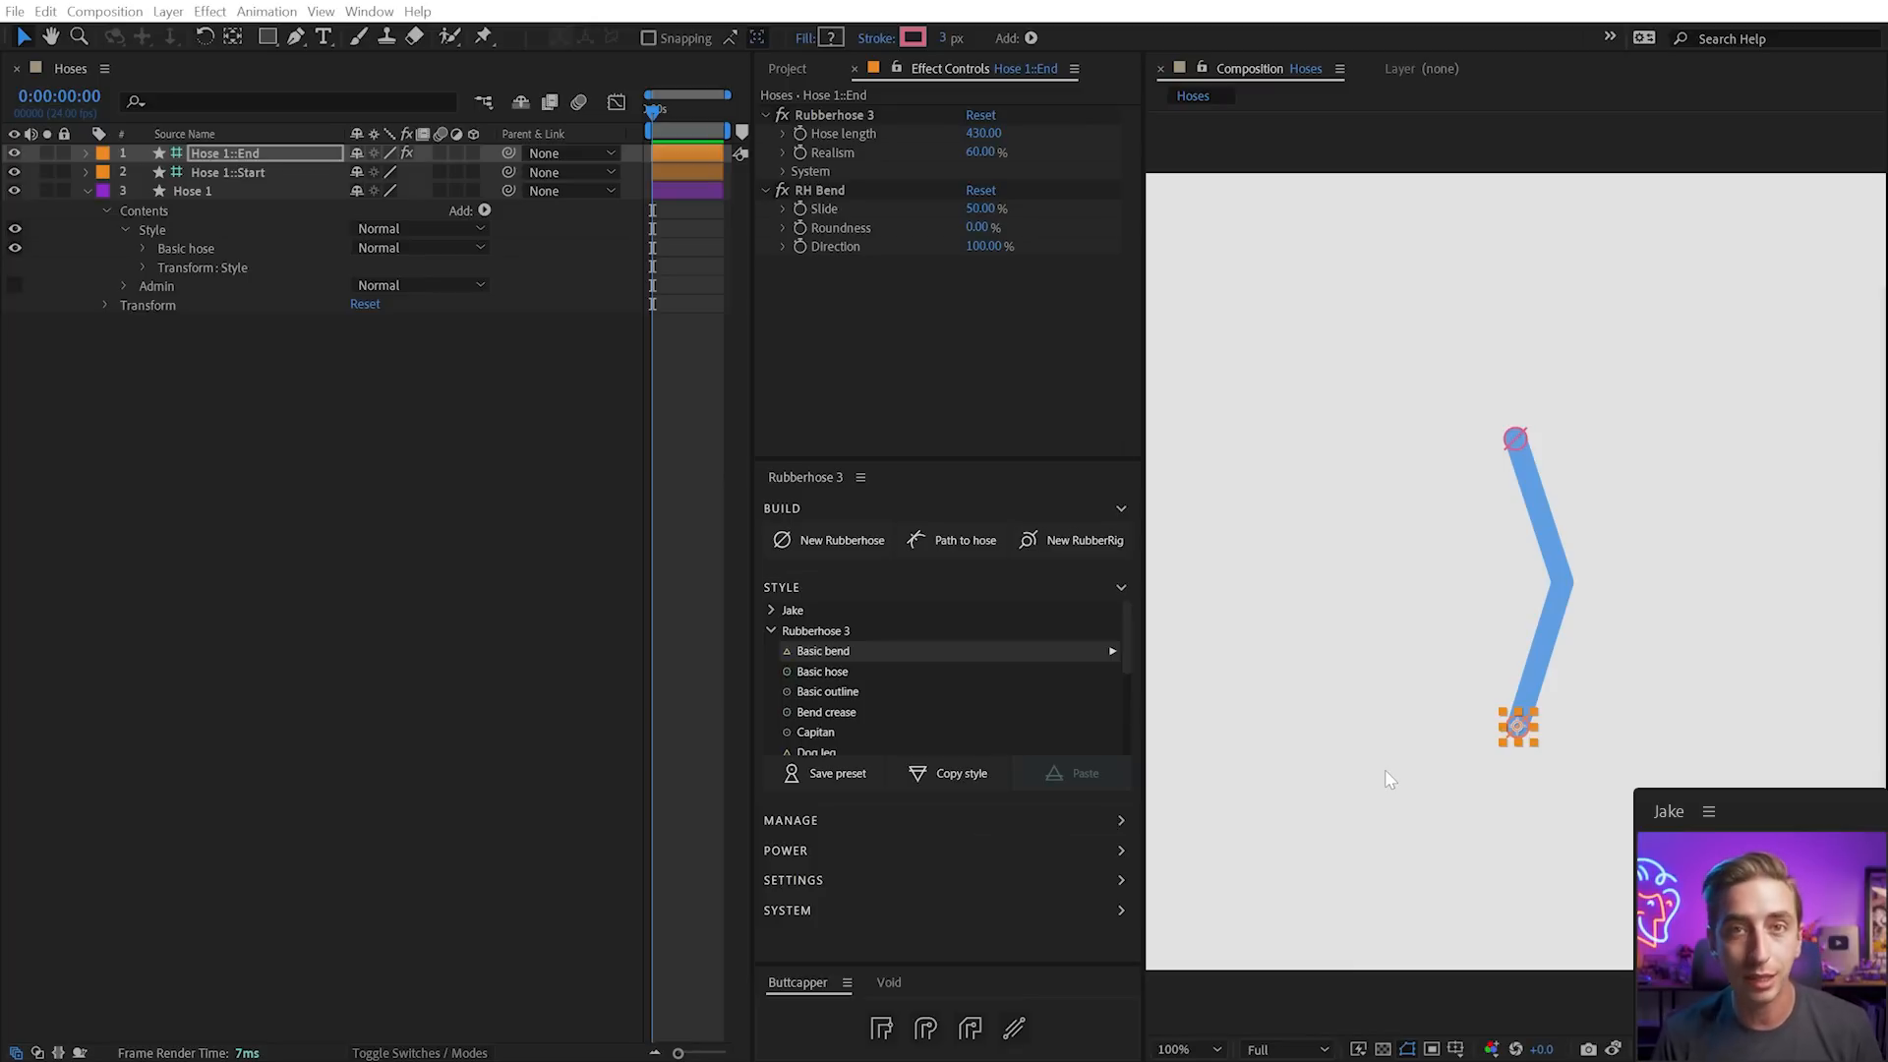
{"action": "mouse_move", "coordinate": [1518, 732]}
{"action": "left_mouse_down"}
{"action": "mouse_move", "coordinate": [1517, 649]}
{"action": "mouse_move", "coordinate": [1516, 727]}
{"action": "left_mouse_up"}
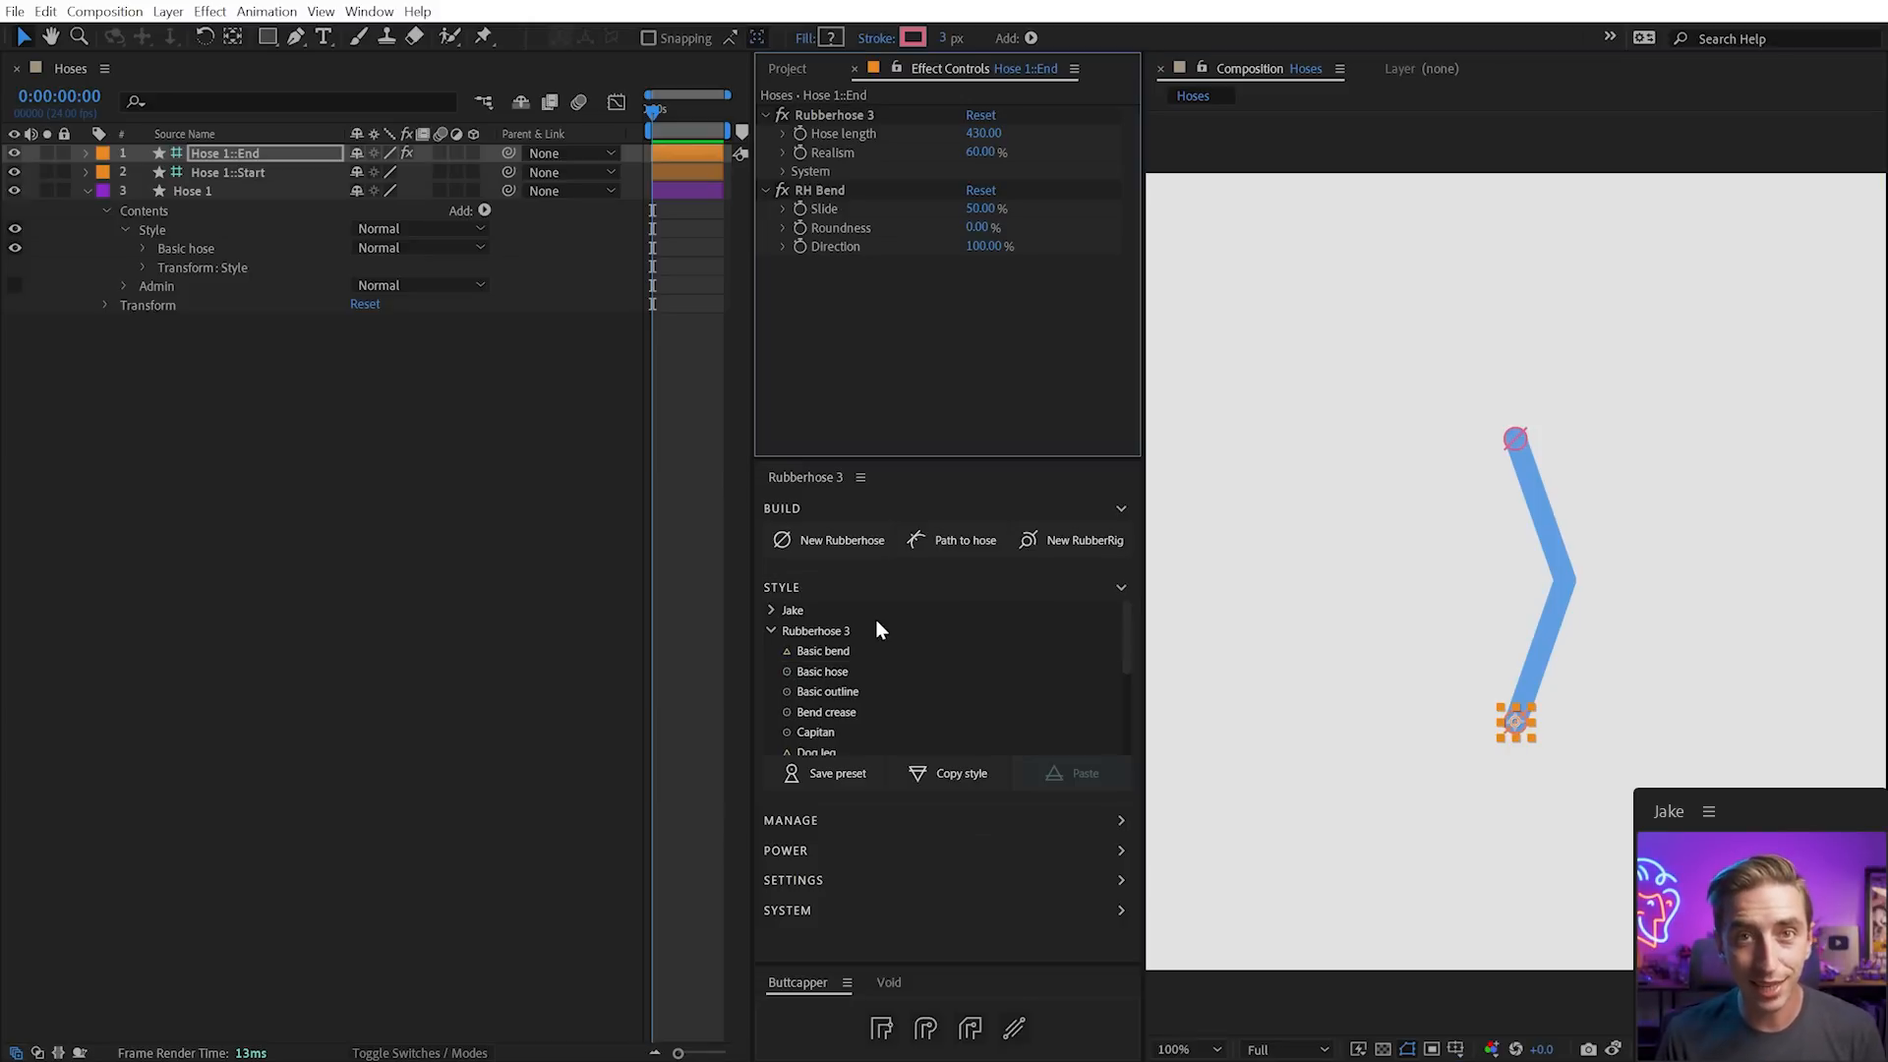
{"action": "scroll", "coordinate": [870, 621], "scroll_direction": "down", "scroll_amount": 5}
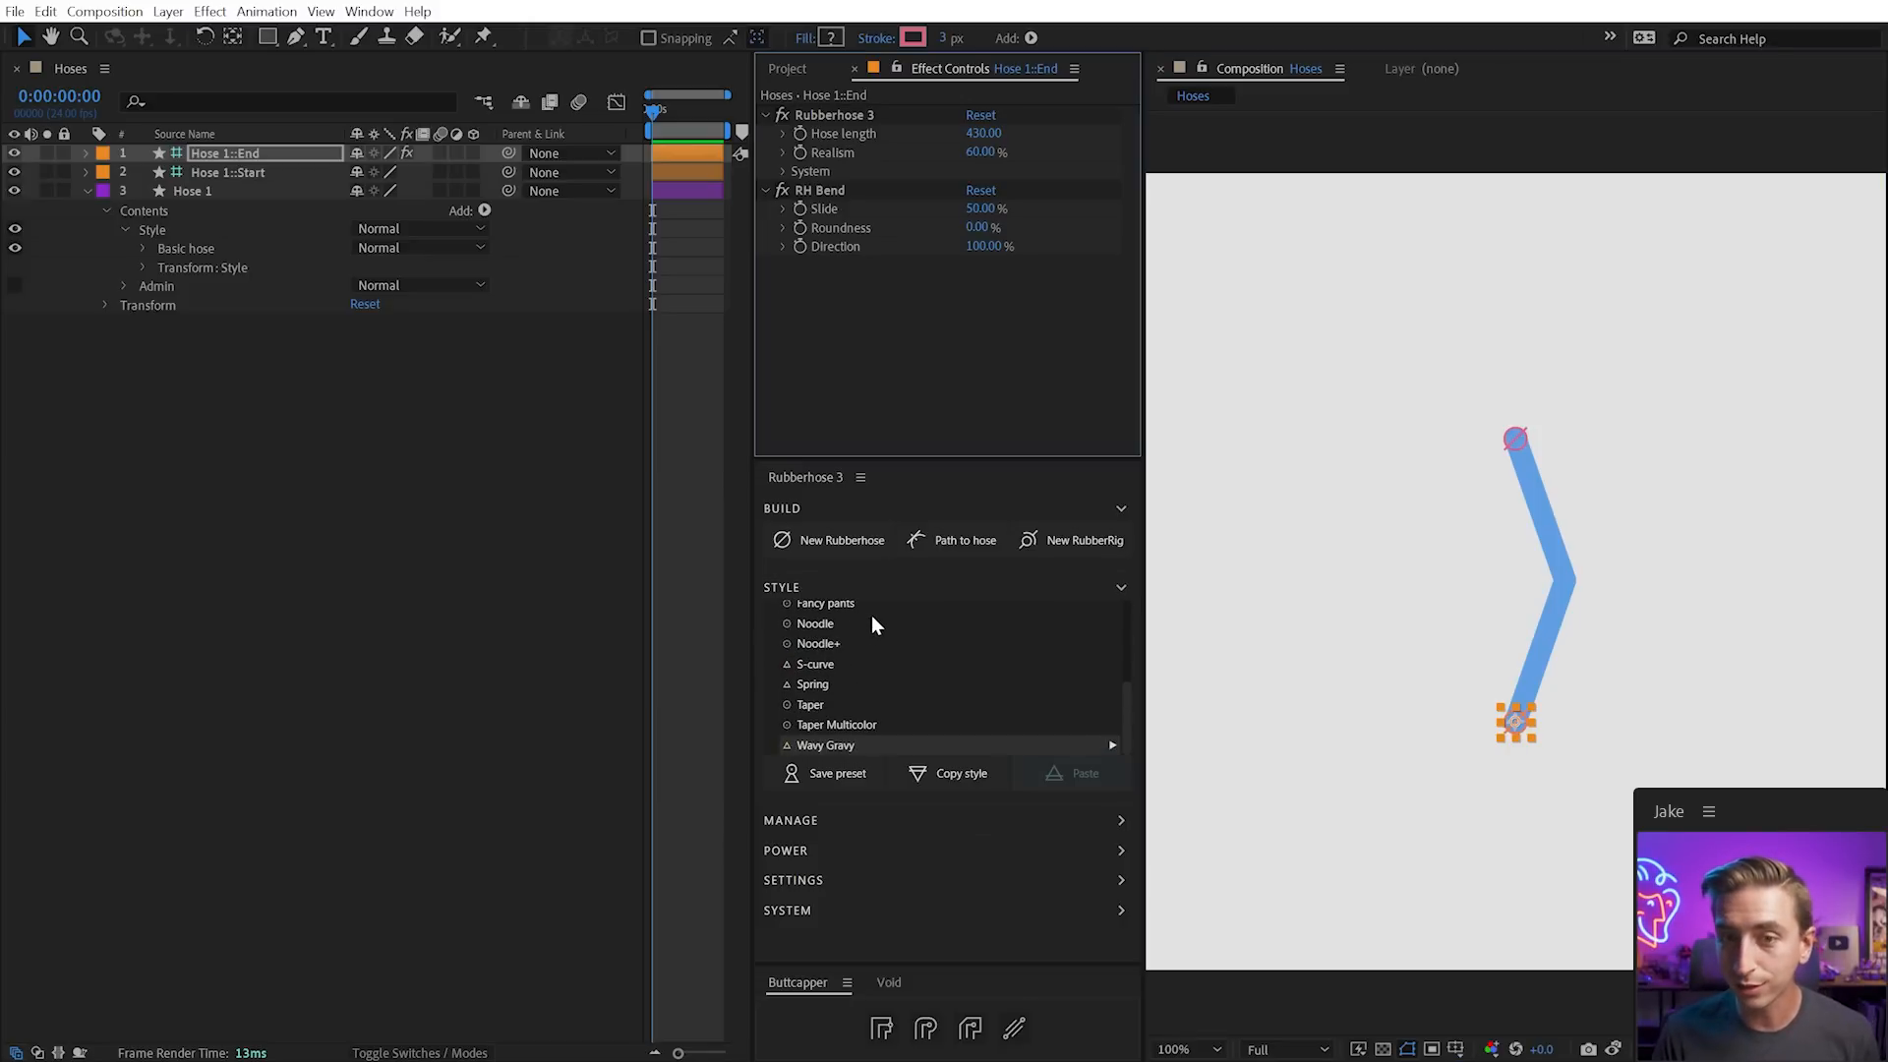
Apply the Wavy Gravy style, reposition the hose end, and preview the wave
{"action": "left_click", "coordinate": [834, 751]}
{"action": "left_click_drag", "start_coordinate": [1523, 710], "coordinate": [1404, 636]}
{"action": "left_click", "coordinate": [1462, 694]}
{"action": "key", "text": "space"}
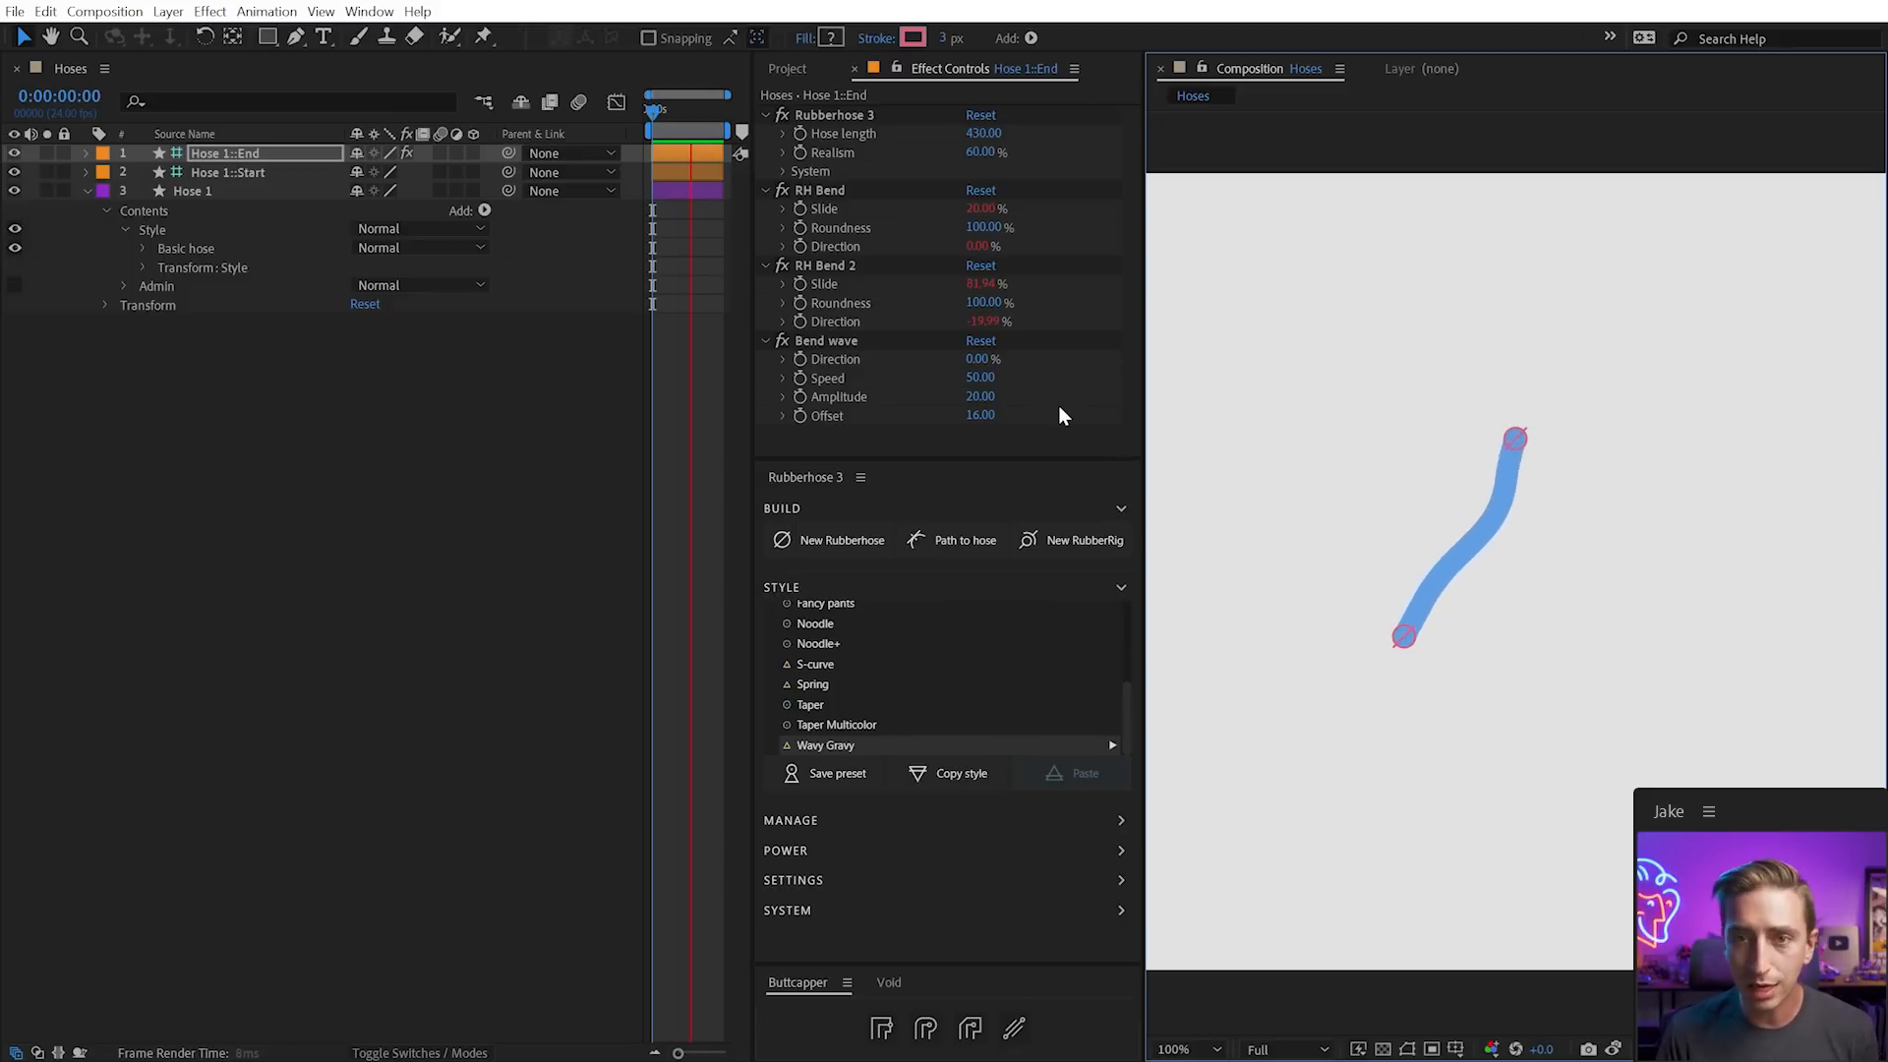
Set Bend wave Speed to 100 and Amplitude to 53, then stop playback
{"action": "left_click", "coordinate": [980, 379]}
{"action": "type", "text": "100"}
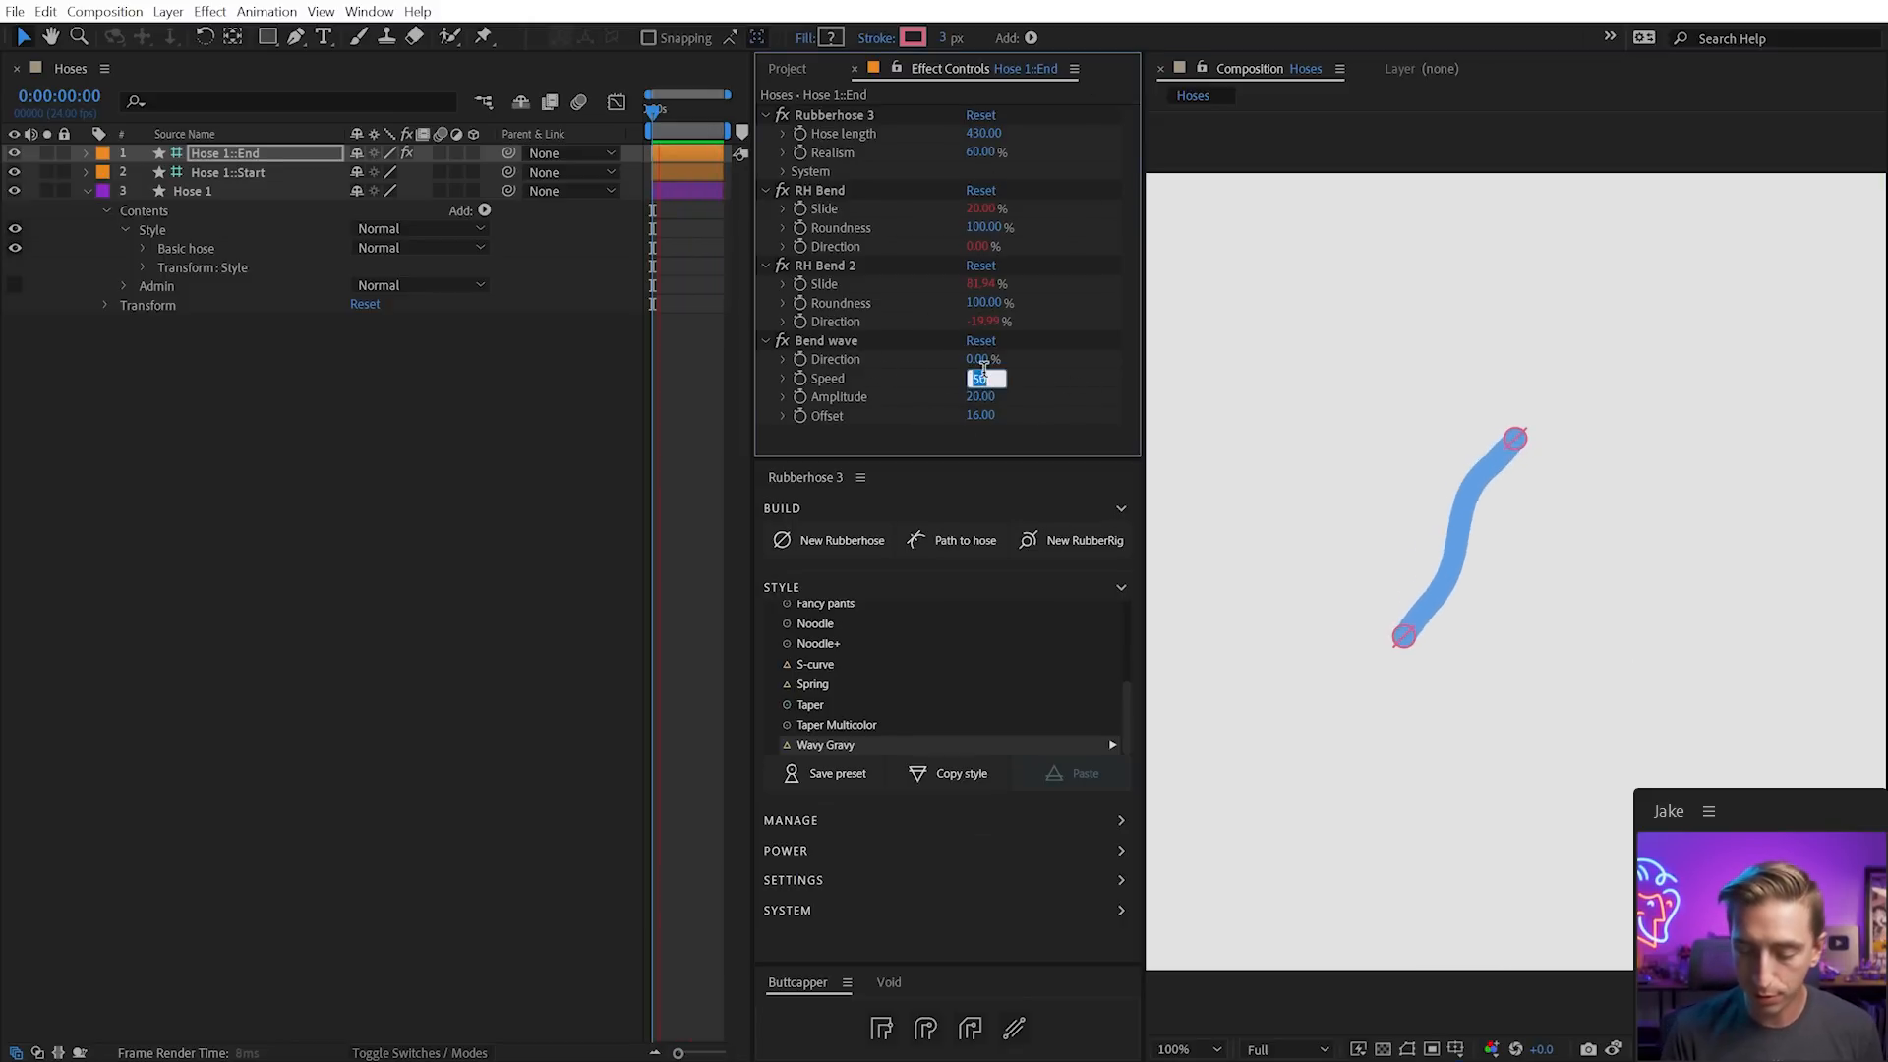
{"action": "key", "text": "Return"}
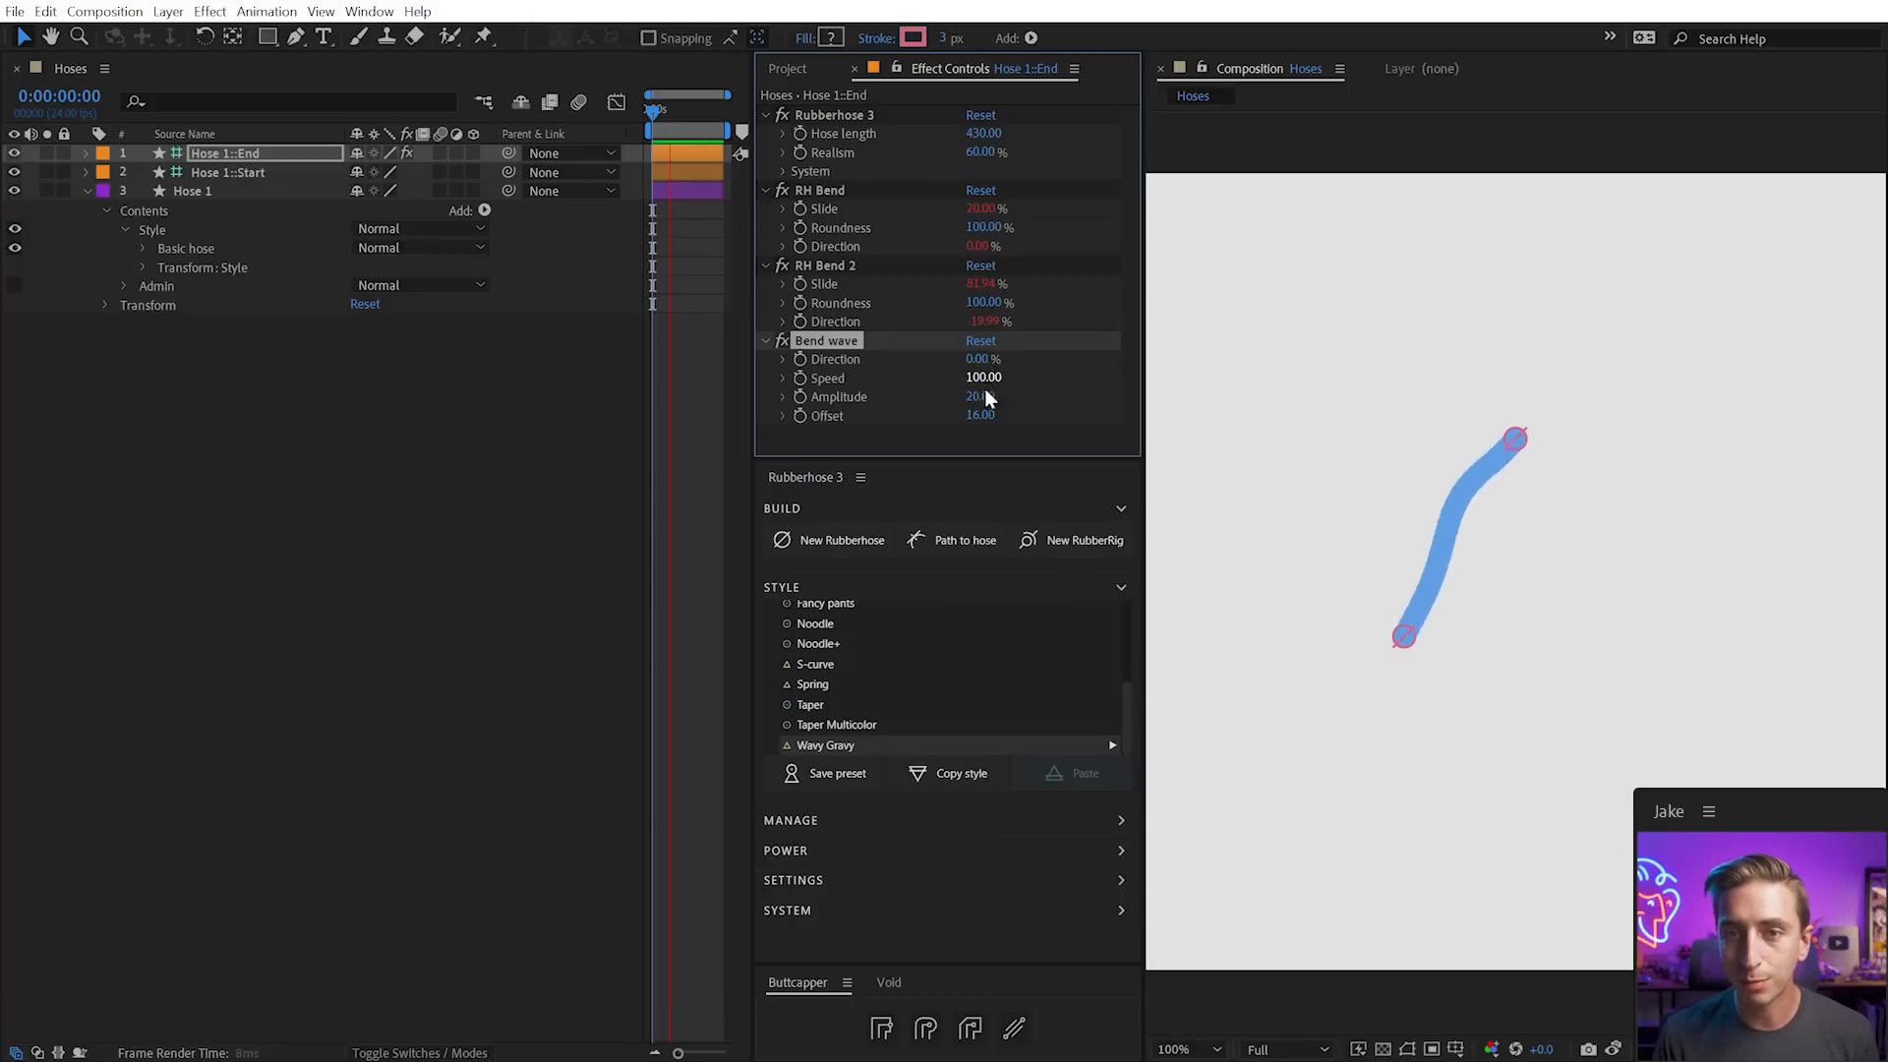
{"action": "left_click_drag", "start_coordinate": [980, 396], "coordinate": [1023, 407]}
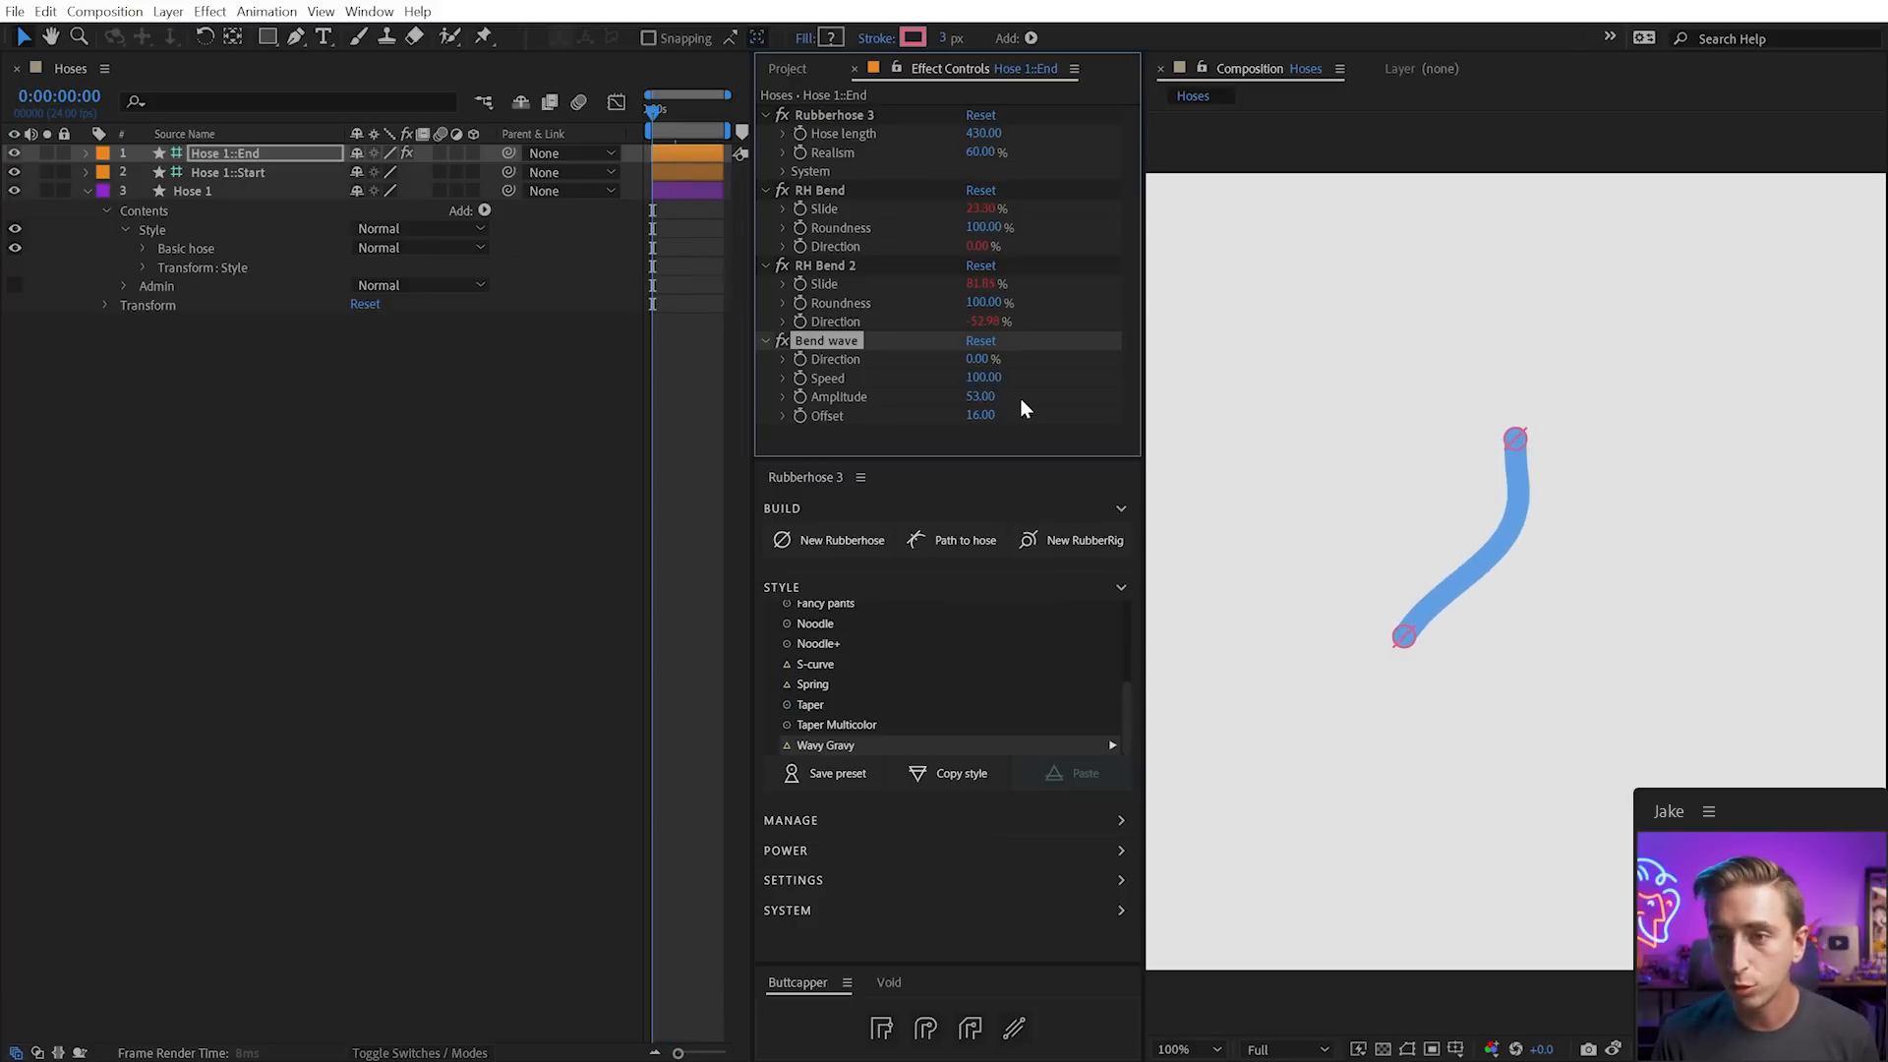
{"action": "key", "text": "space"}
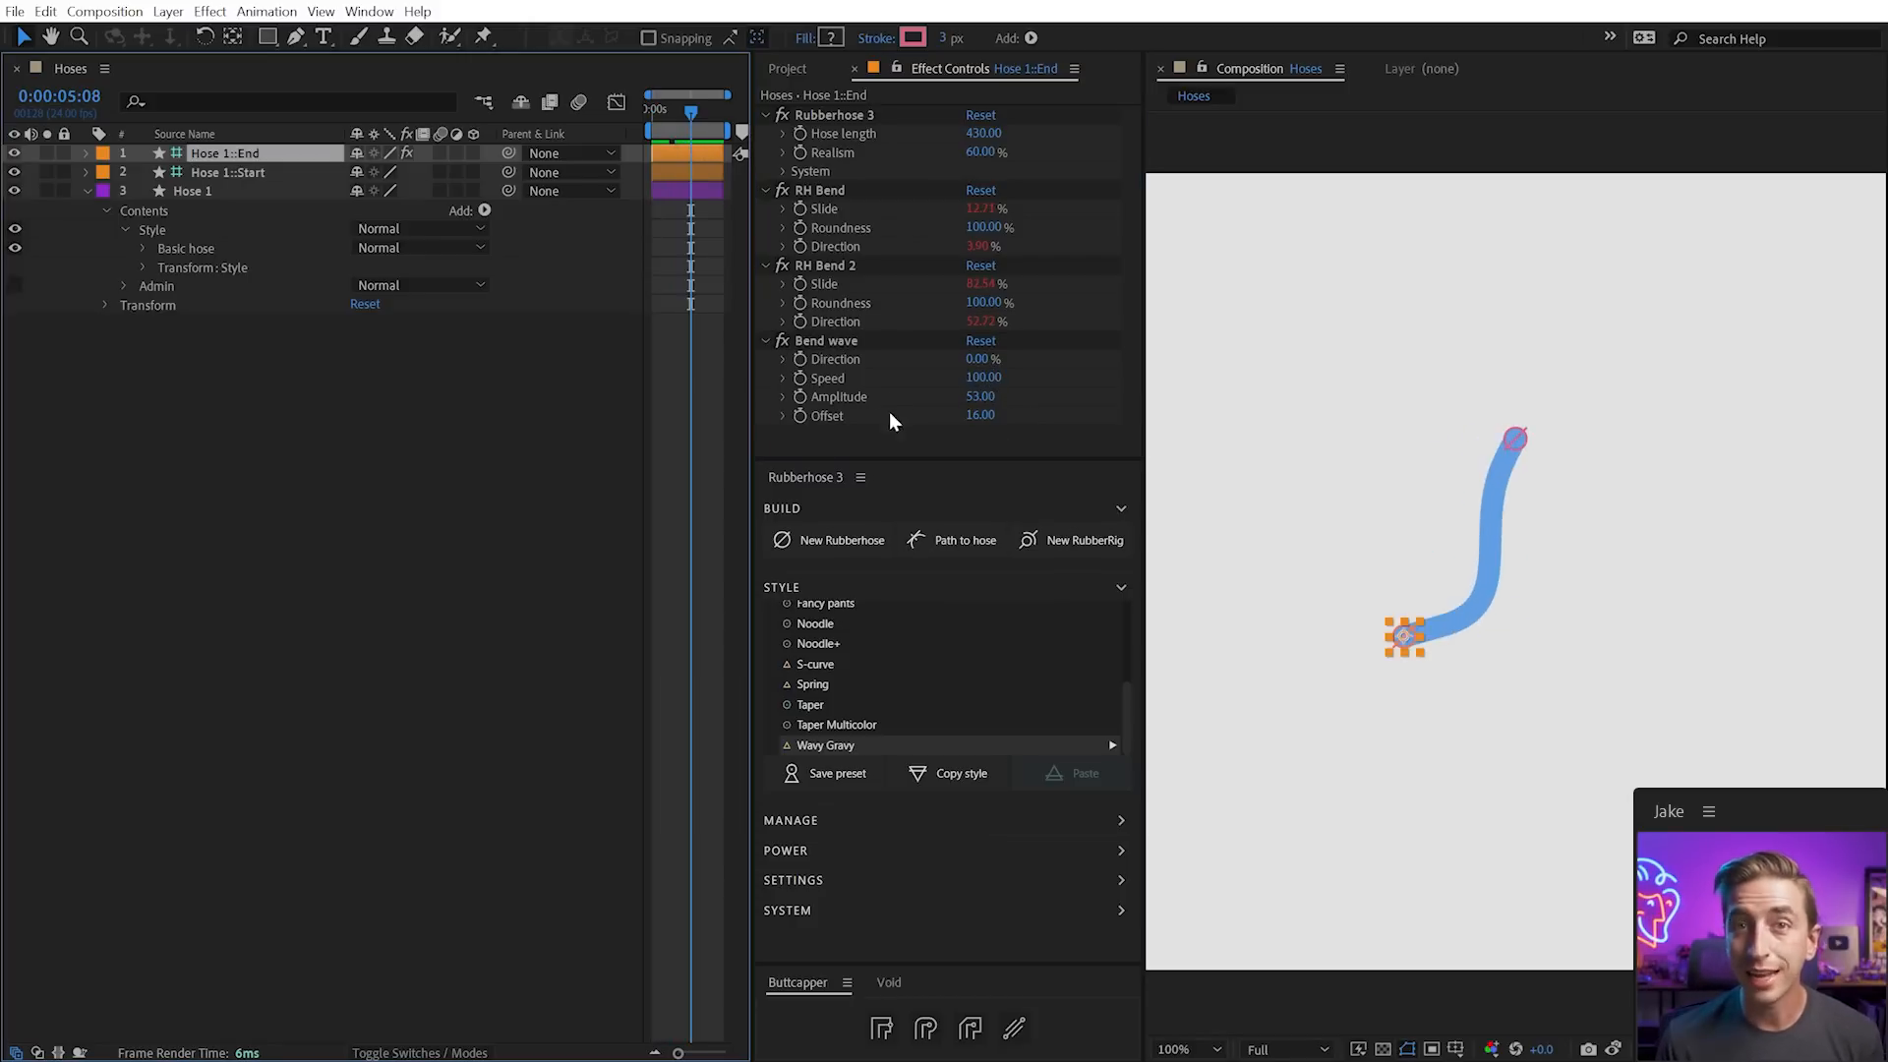
Add Trim Paths to Hose 1's Basic hose group with End at 45% and test it
{"action": "left_click", "coordinate": [208, 194]}
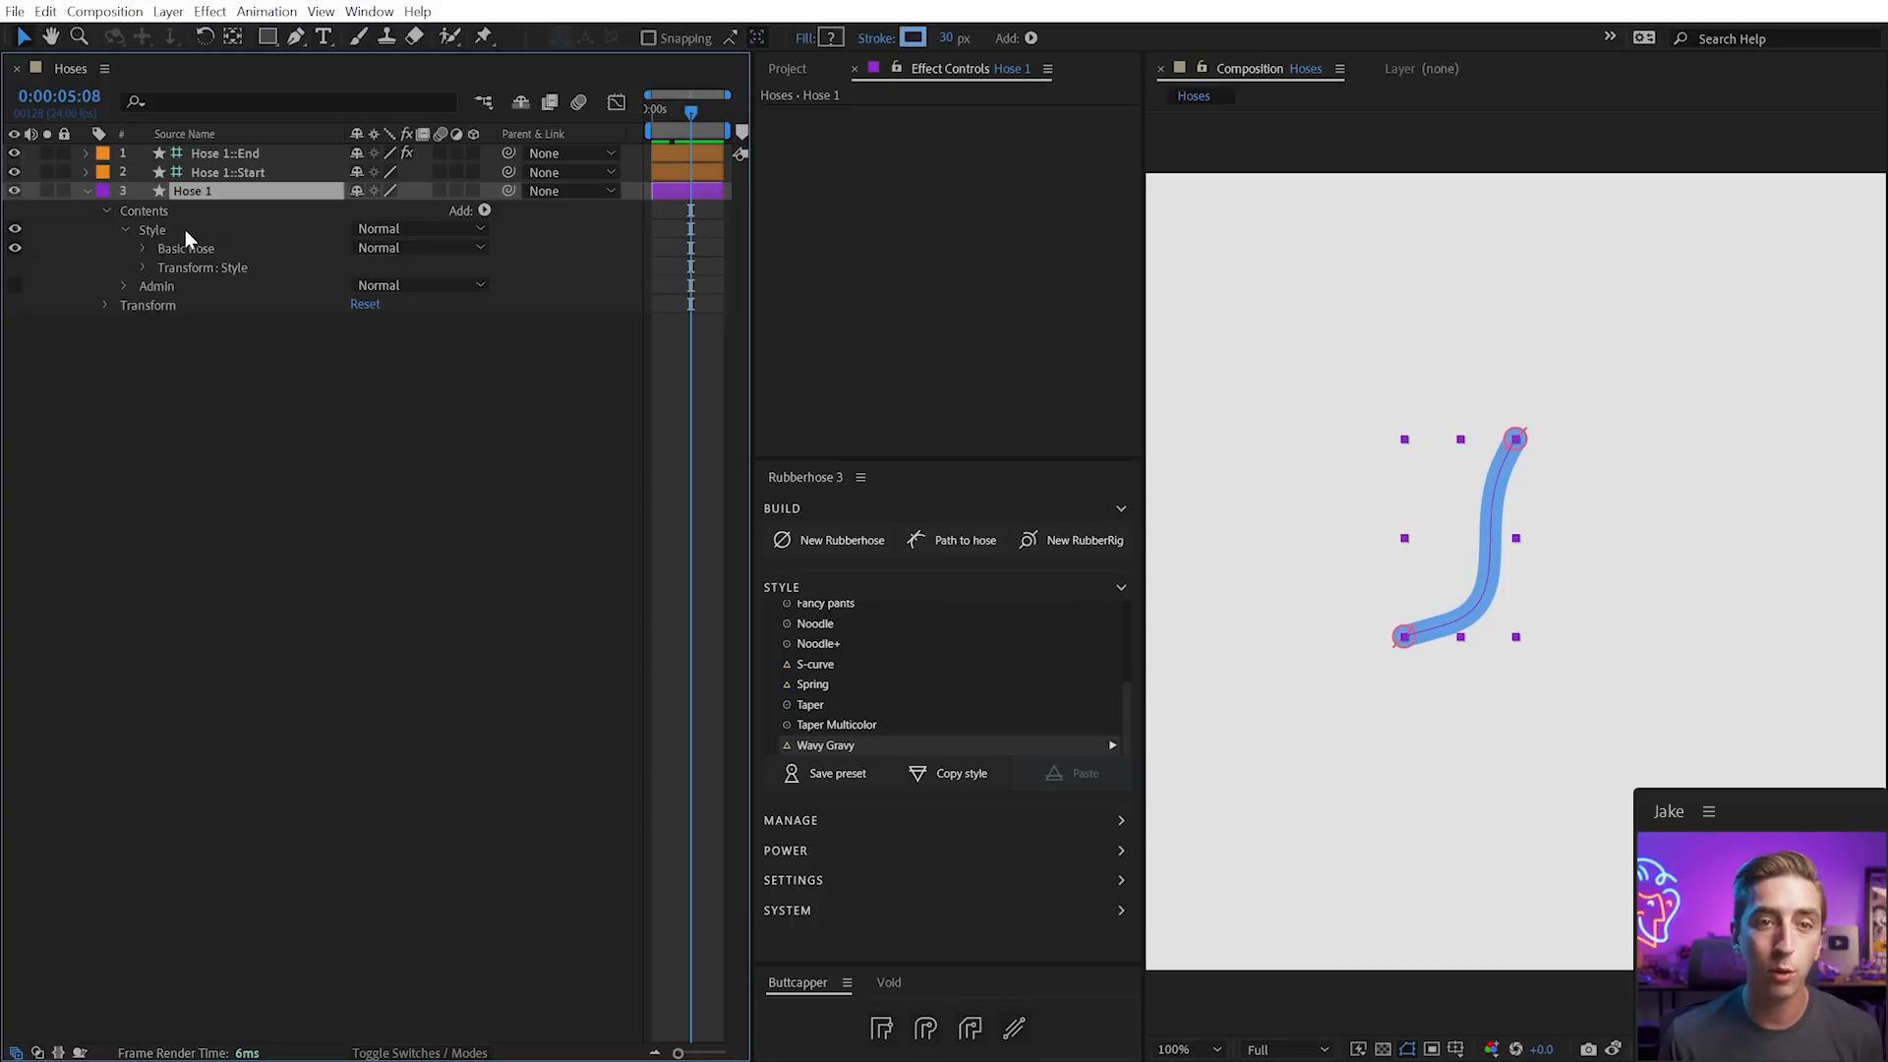
{"action": "left_click", "coordinate": [255, 230]}
{"action": "left_click", "coordinate": [144, 249]}
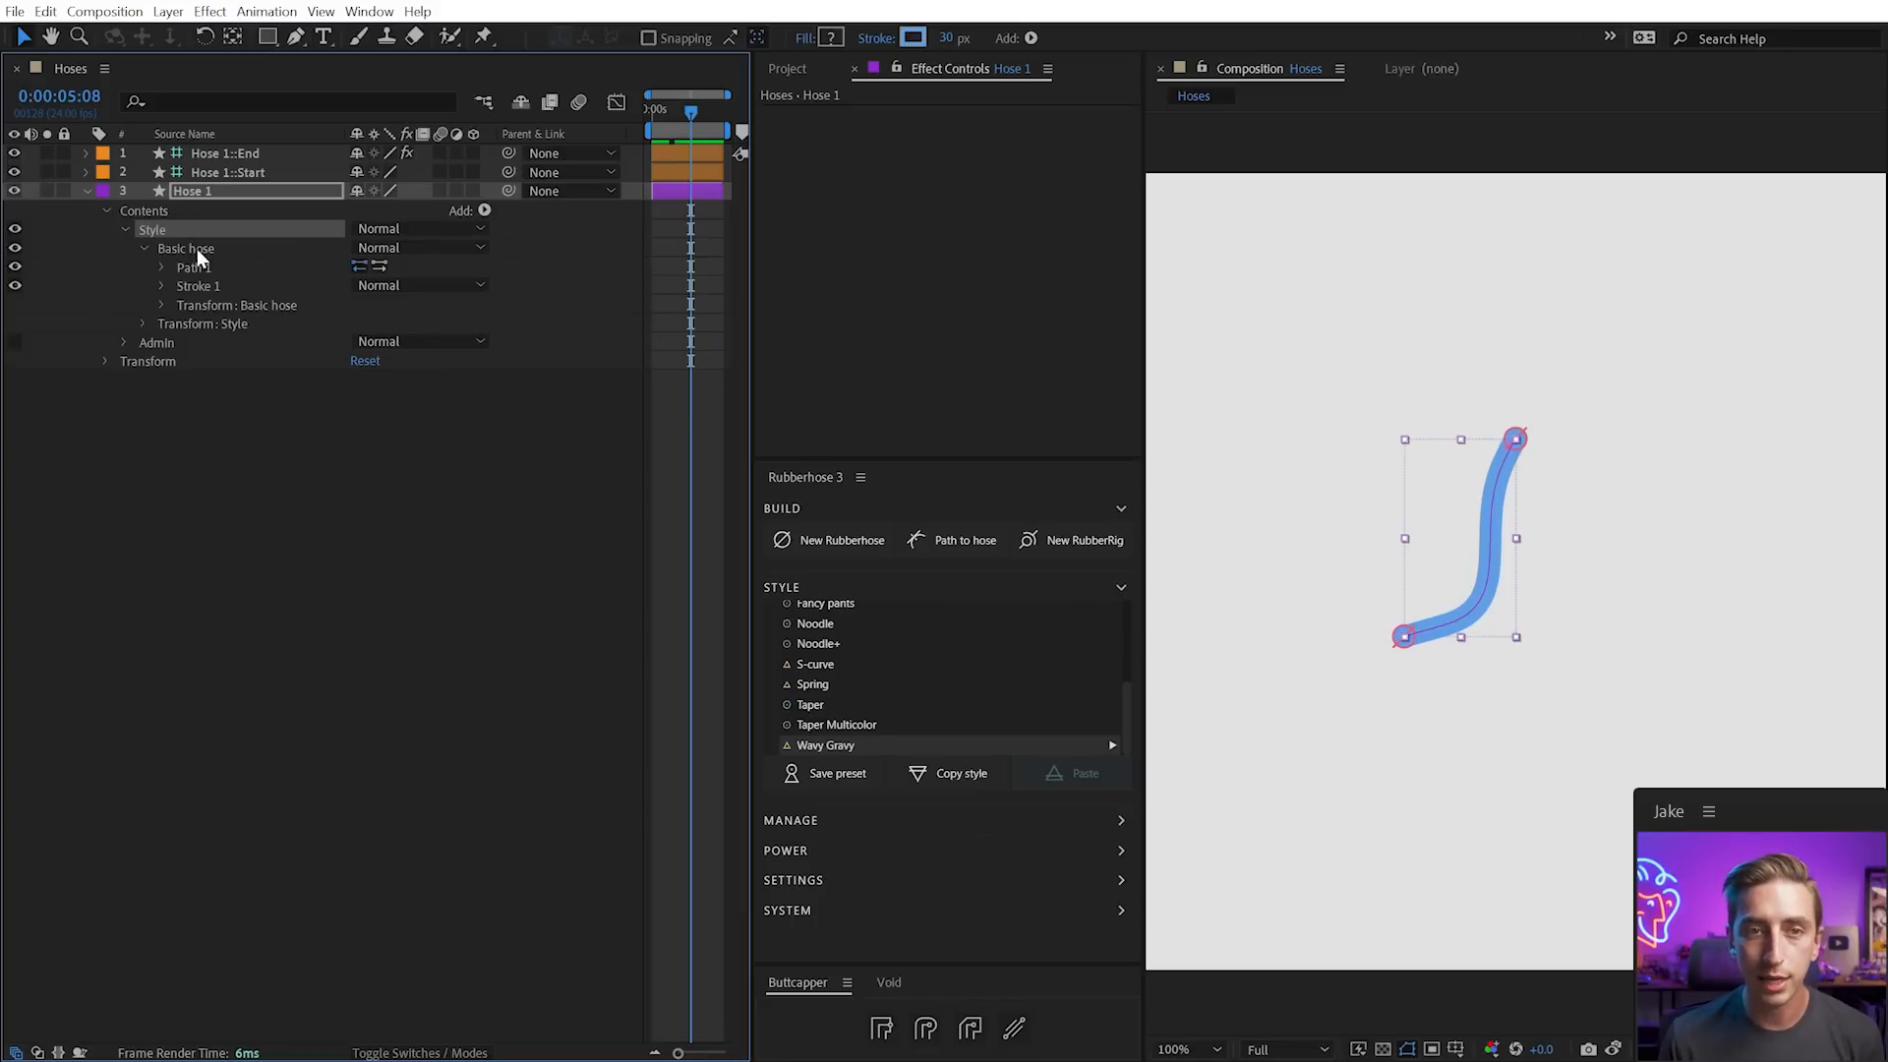
{"action": "left_click", "coordinate": [196, 250]}
{"action": "left_click", "coordinate": [484, 211]}
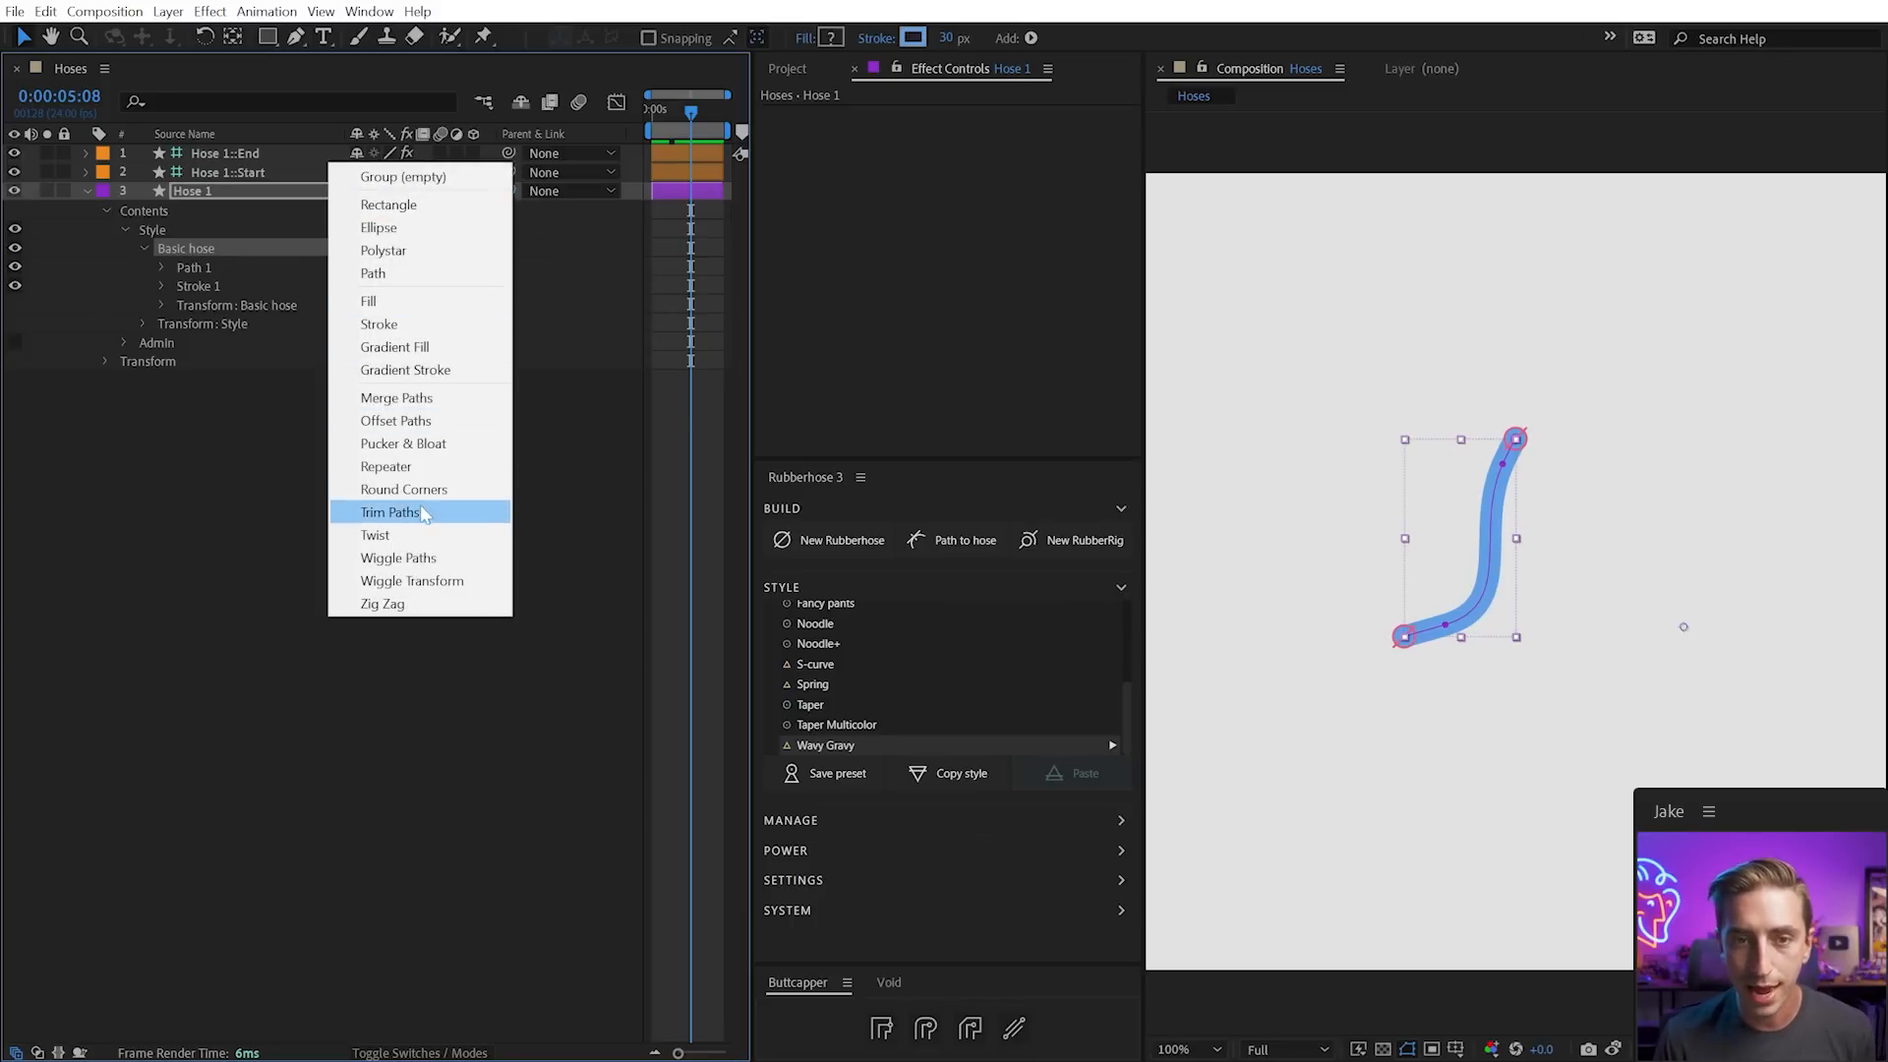
{"action": "left_click", "coordinate": [390, 513]}
{"action": "left_click", "coordinate": [163, 286]}
{"action": "left_click_drag", "start_coordinate": [366, 334], "coordinate": [300, 335]}
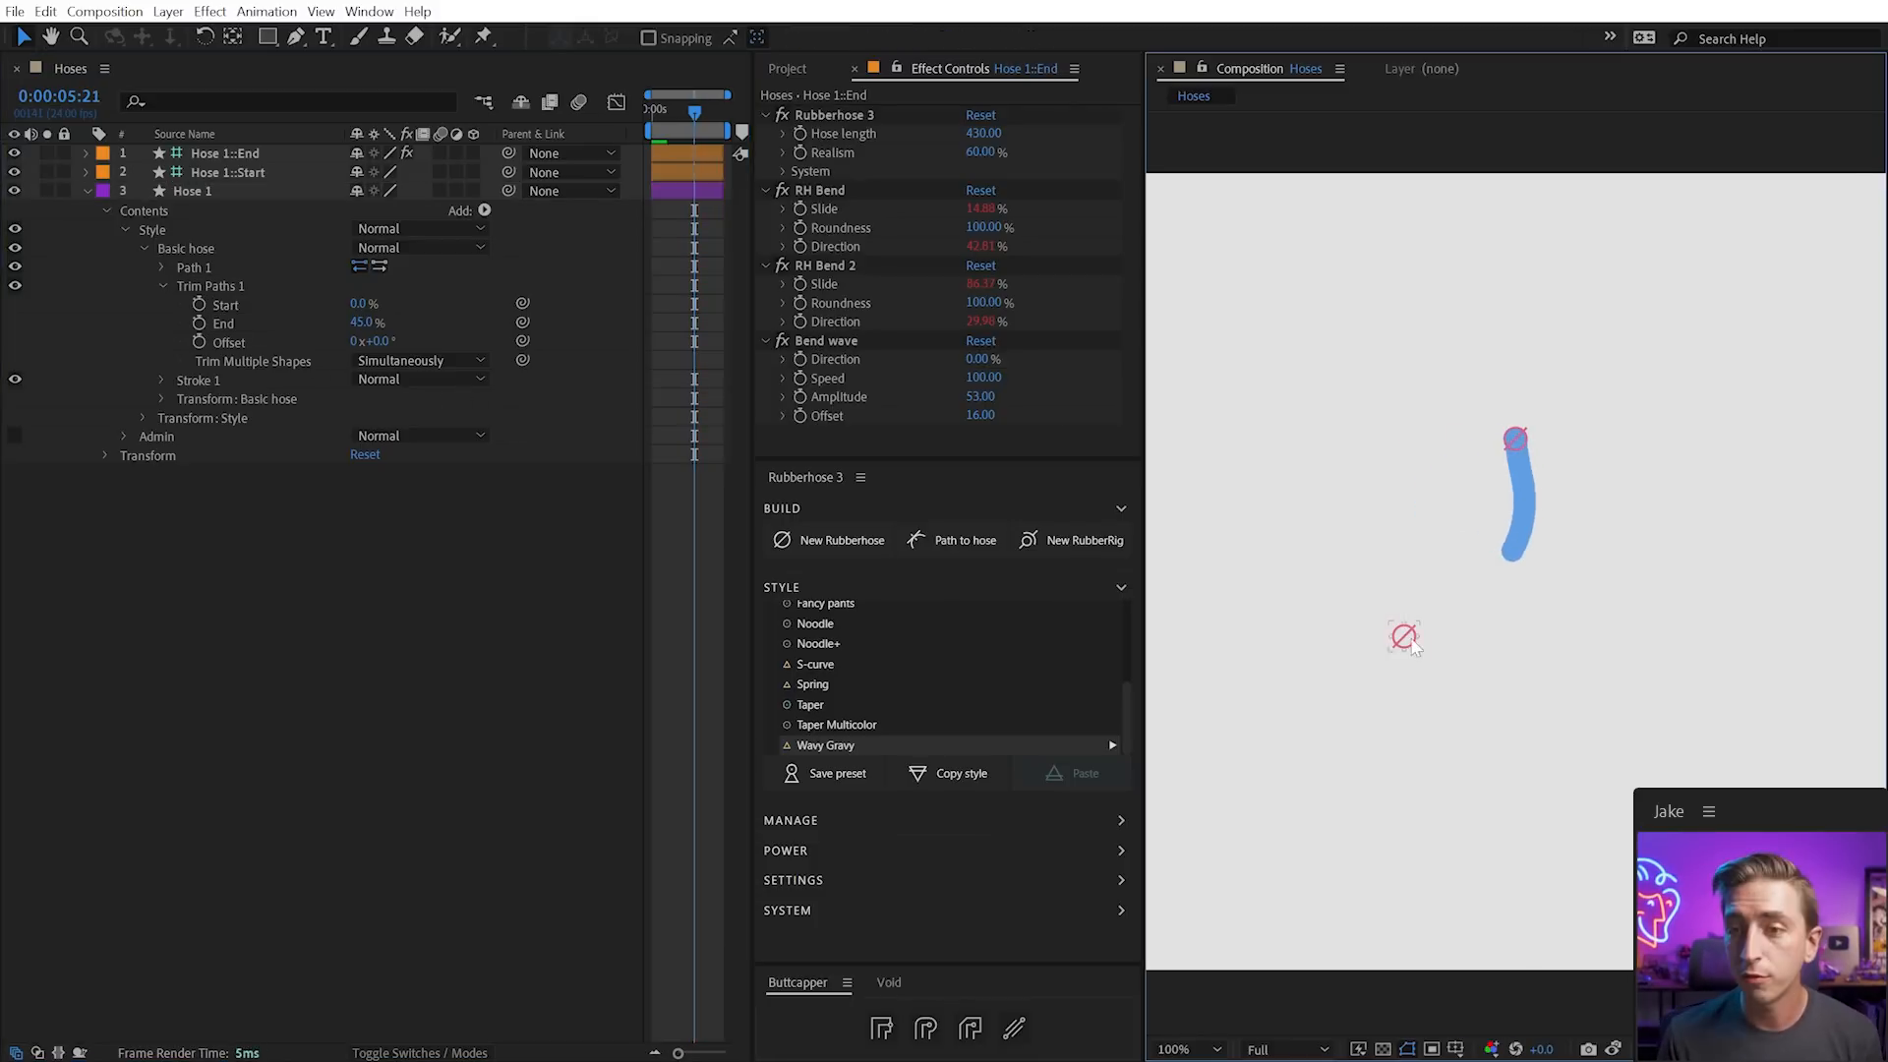
{"action": "mouse_move", "coordinate": [1402, 636]}
{"action": "left_mouse_down"}
{"action": "mouse_move", "coordinate": [1318, 402]}
{"action": "mouse_move", "coordinate": [1364, 423]}
{"action": "mouse_move", "coordinate": [1338, 545]}
{"action": "mouse_move", "coordinate": [1441, 675]}
{"action": "mouse_move", "coordinate": [1357, 409]}
{"action": "mouse_move", "coordinate": [1341, 543]}
{"action": "mouse_move", "coordinate": [1377, 484]}
{"action": "mouse_move", "coordinate": [1372, 466]}
{"action": "mouse_move", "coordinate": [1369, 540]}
{"action": "mouse_move", "coordinate": [1354, 439]}
{"action": "left_mouse_up"}
Taper the hose end to End Length 67% and End Width 43%, and preview it
{"action": "left_click", "coordinate": [161, 381]}
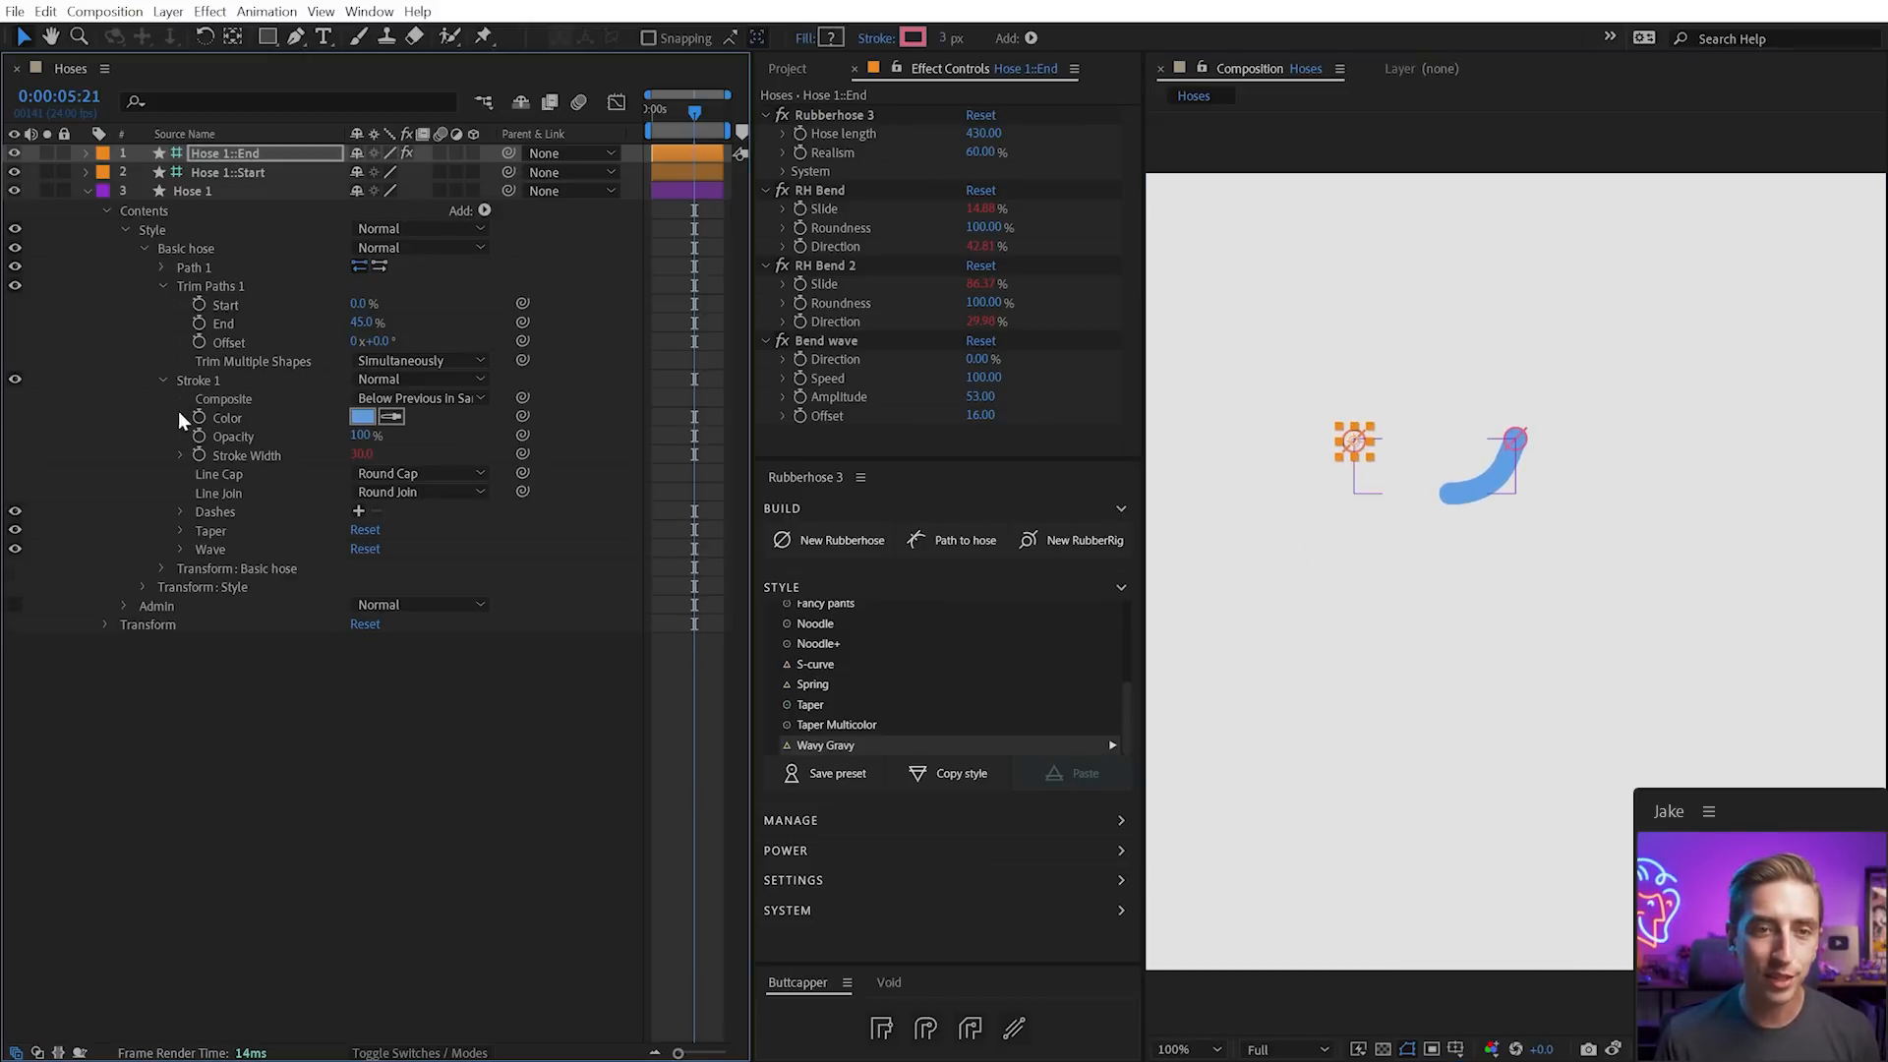
{"action": "left_click", "coordinate": [180, 530]}
{"action": "left_click_drag", "start_coordinate": [360, 586], "coordinate": [403, 622]}
{"action": "left_click", "coordinate": [1382, 637]}
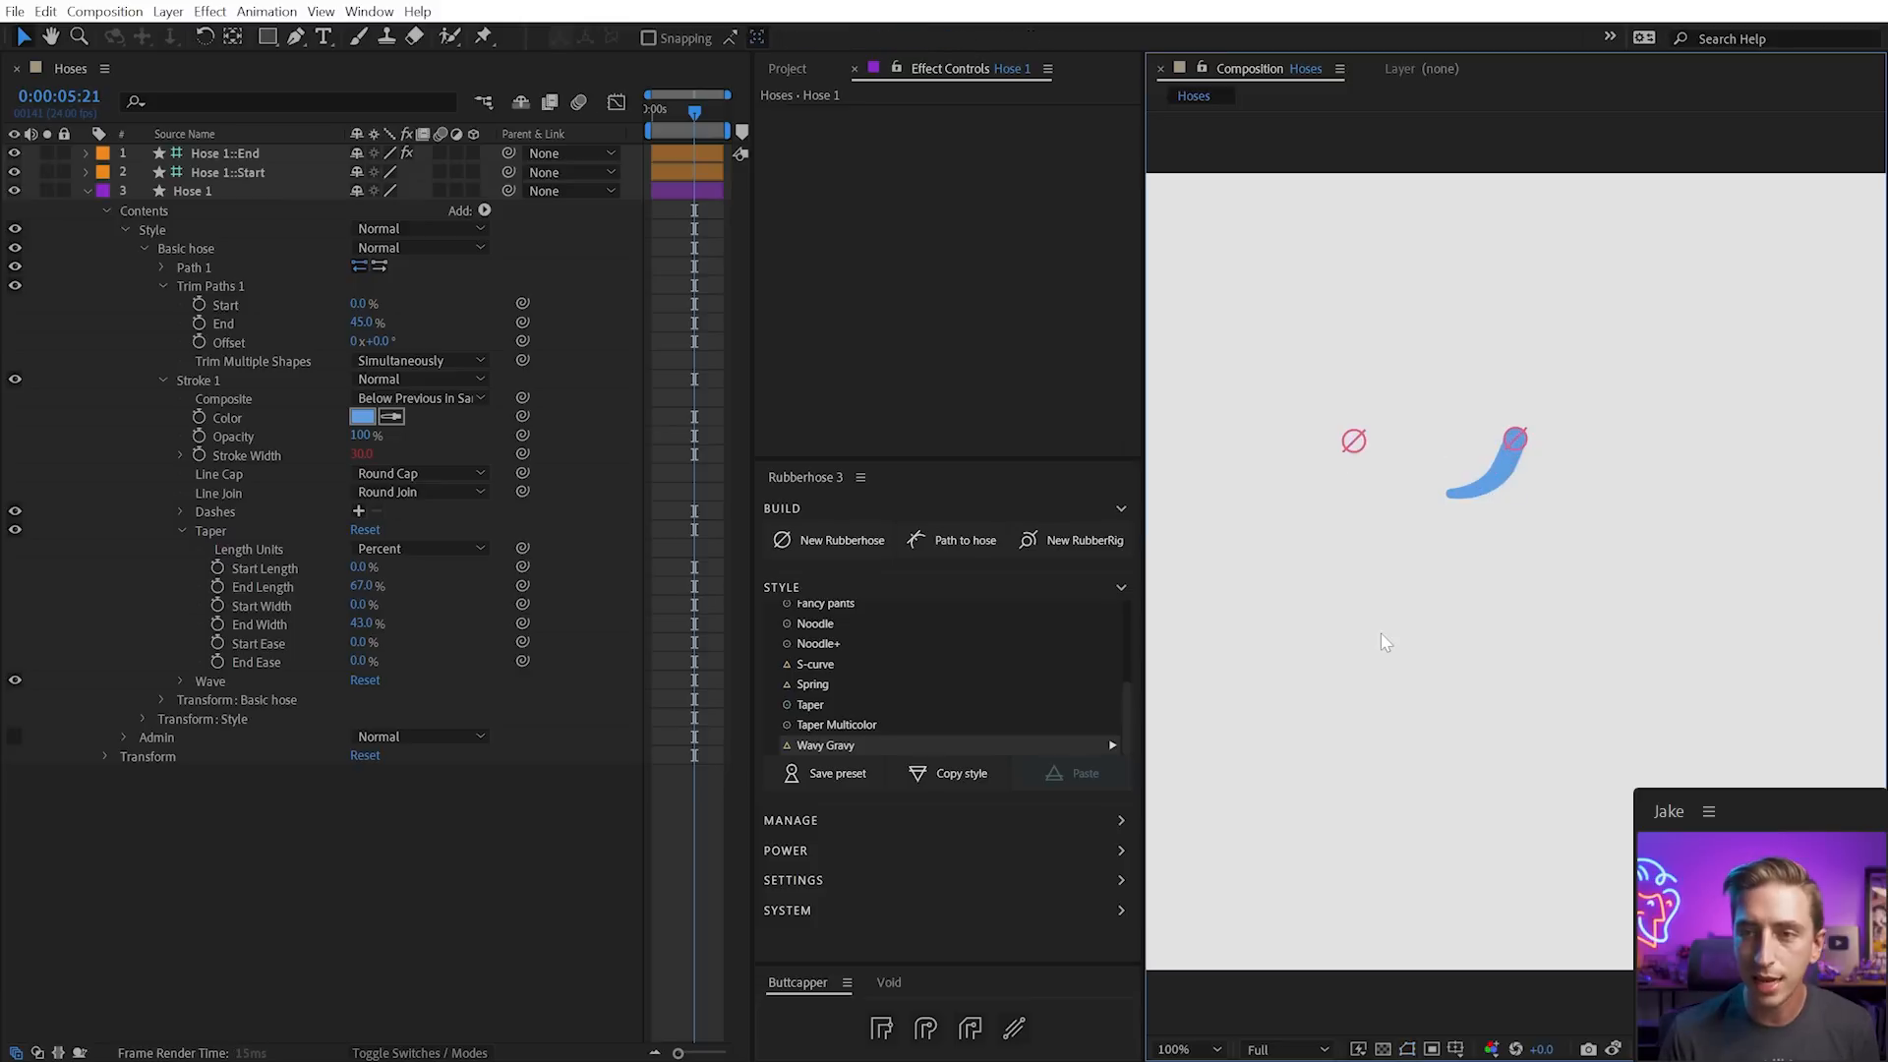
{"action": "key", "text": "space"}
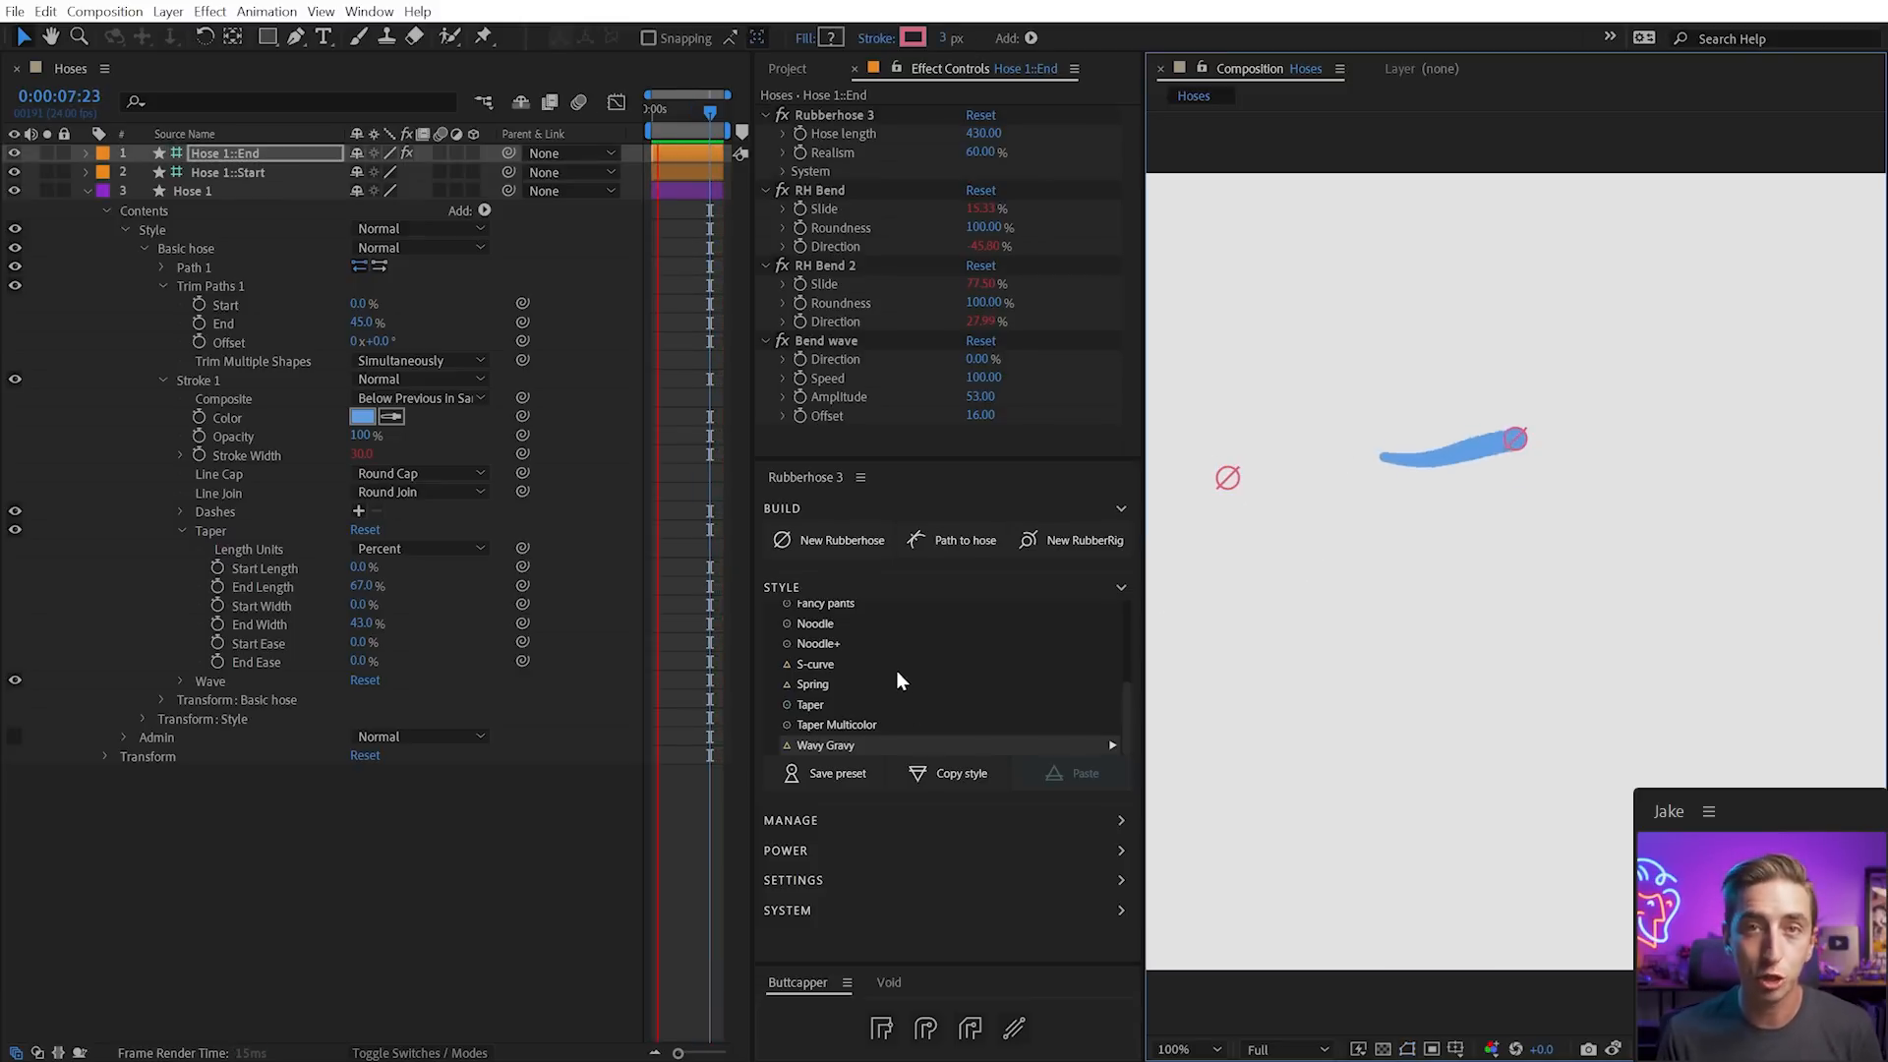
{"action": "scroll", "coordinate": [866, 675], "scroll_direction": "up", "scroll_amount": 10}
{"action": "scroll", "coordinate": [899, 678], "scroll_direction": "down", "scroll_amount": 10}
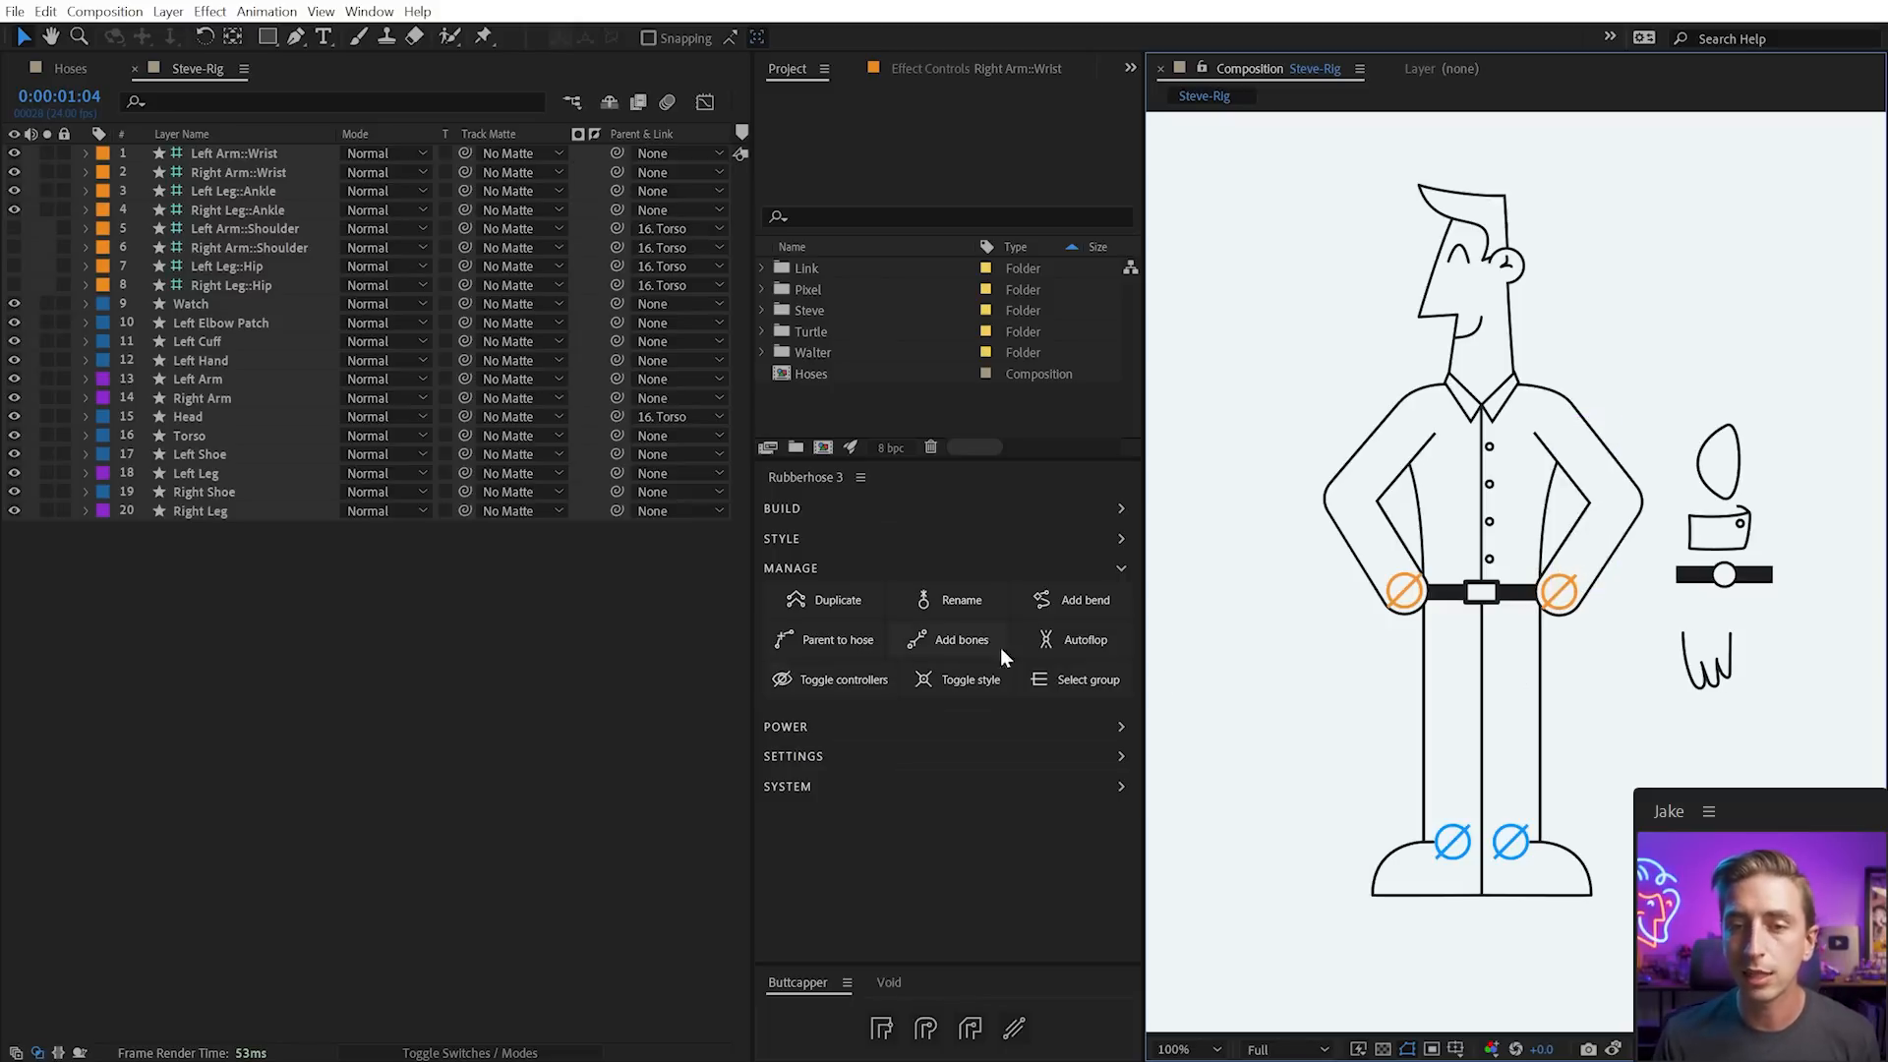
Connect the Left Hand layer to the Left Arm hose with Parent to hose, then test it with the wrist
{"action": "left_click", "coordinate": [1708, 657]}
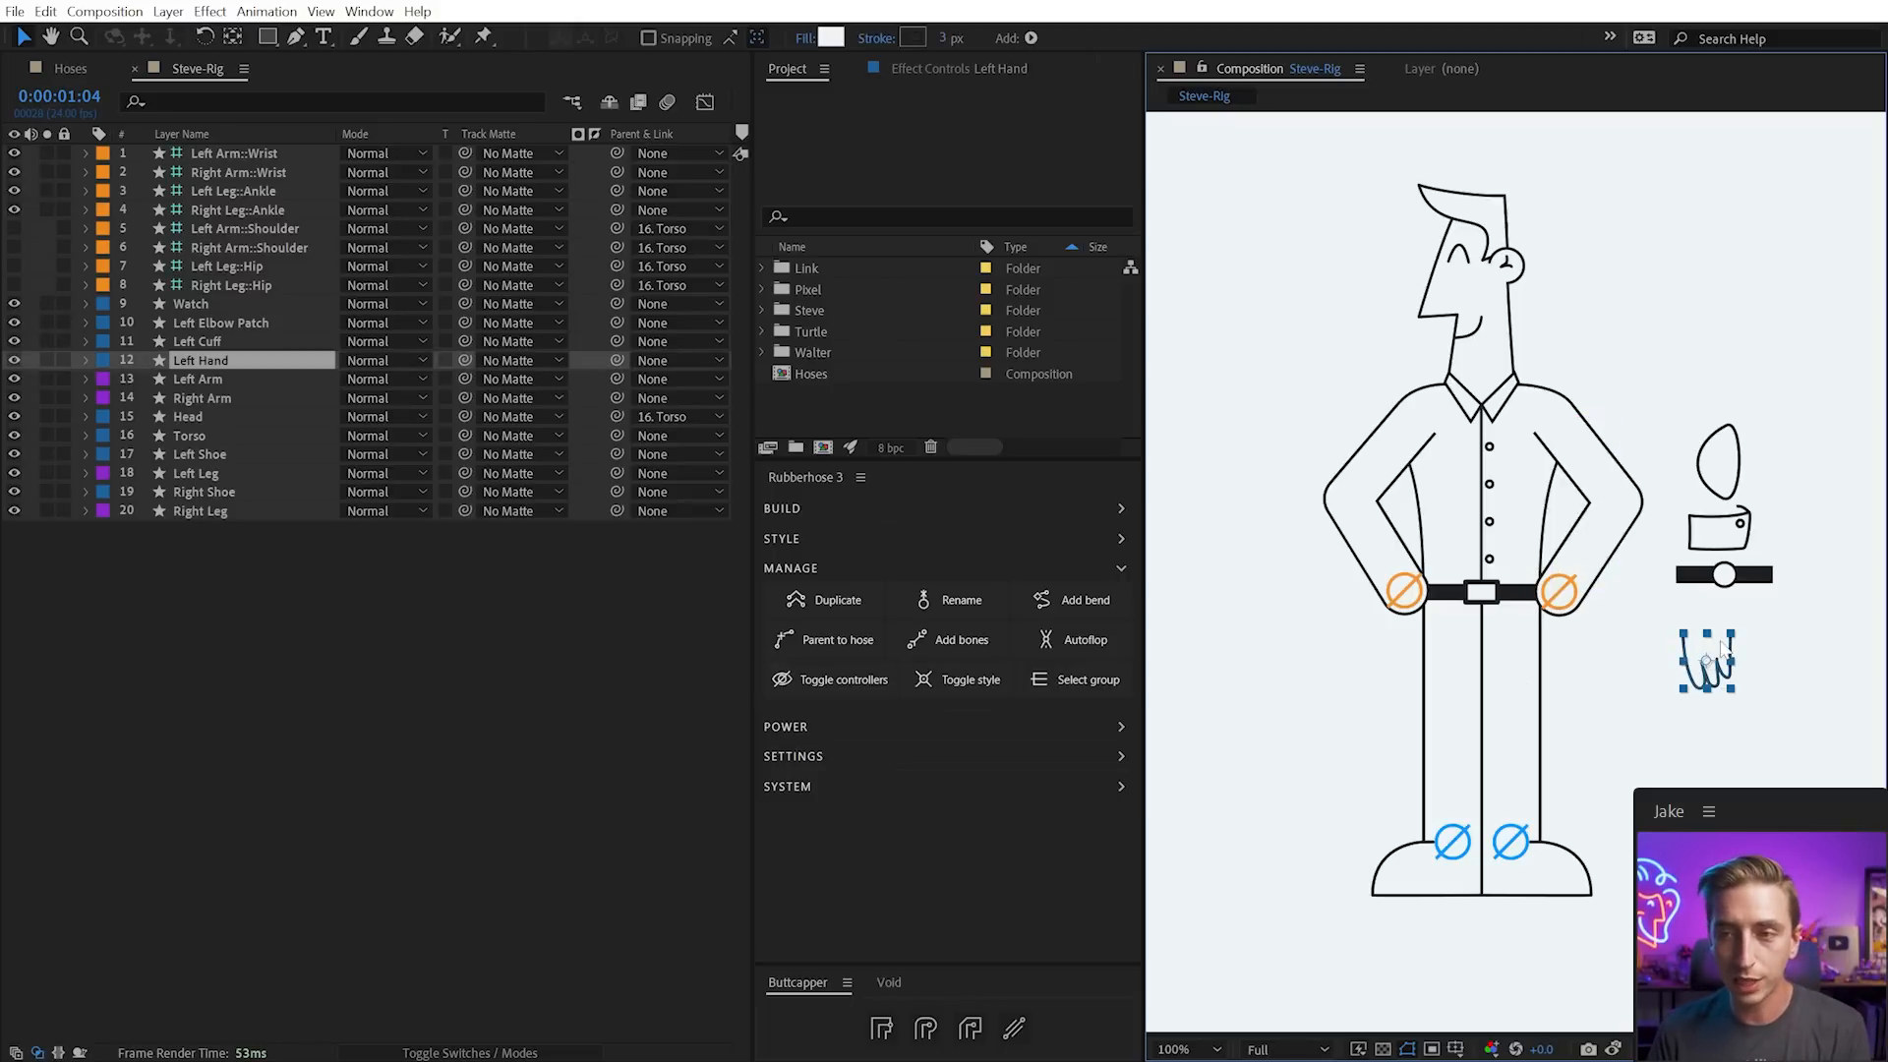
{"action": "left_click", "coordinate": [806, 639]}
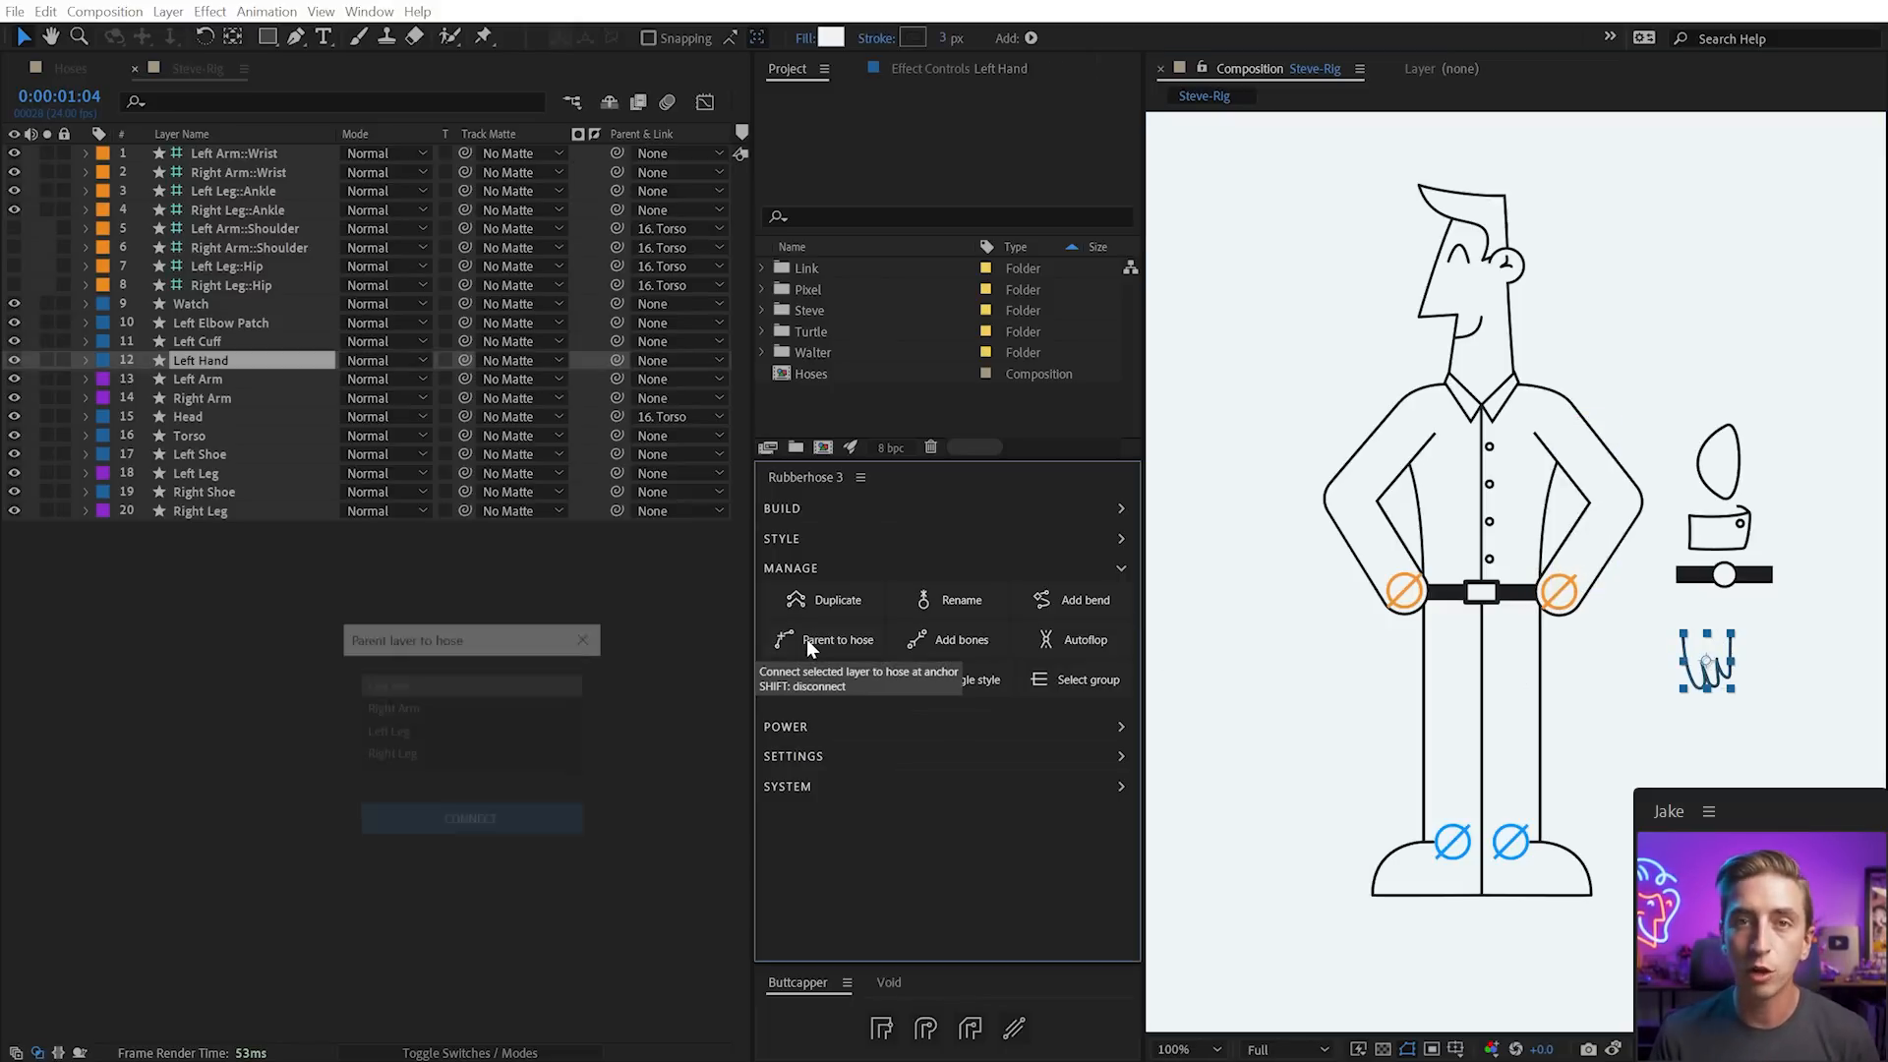
{"action": "left_click_drag", "start_coordinate": [379, 646], "coordinate": [843, 472]}
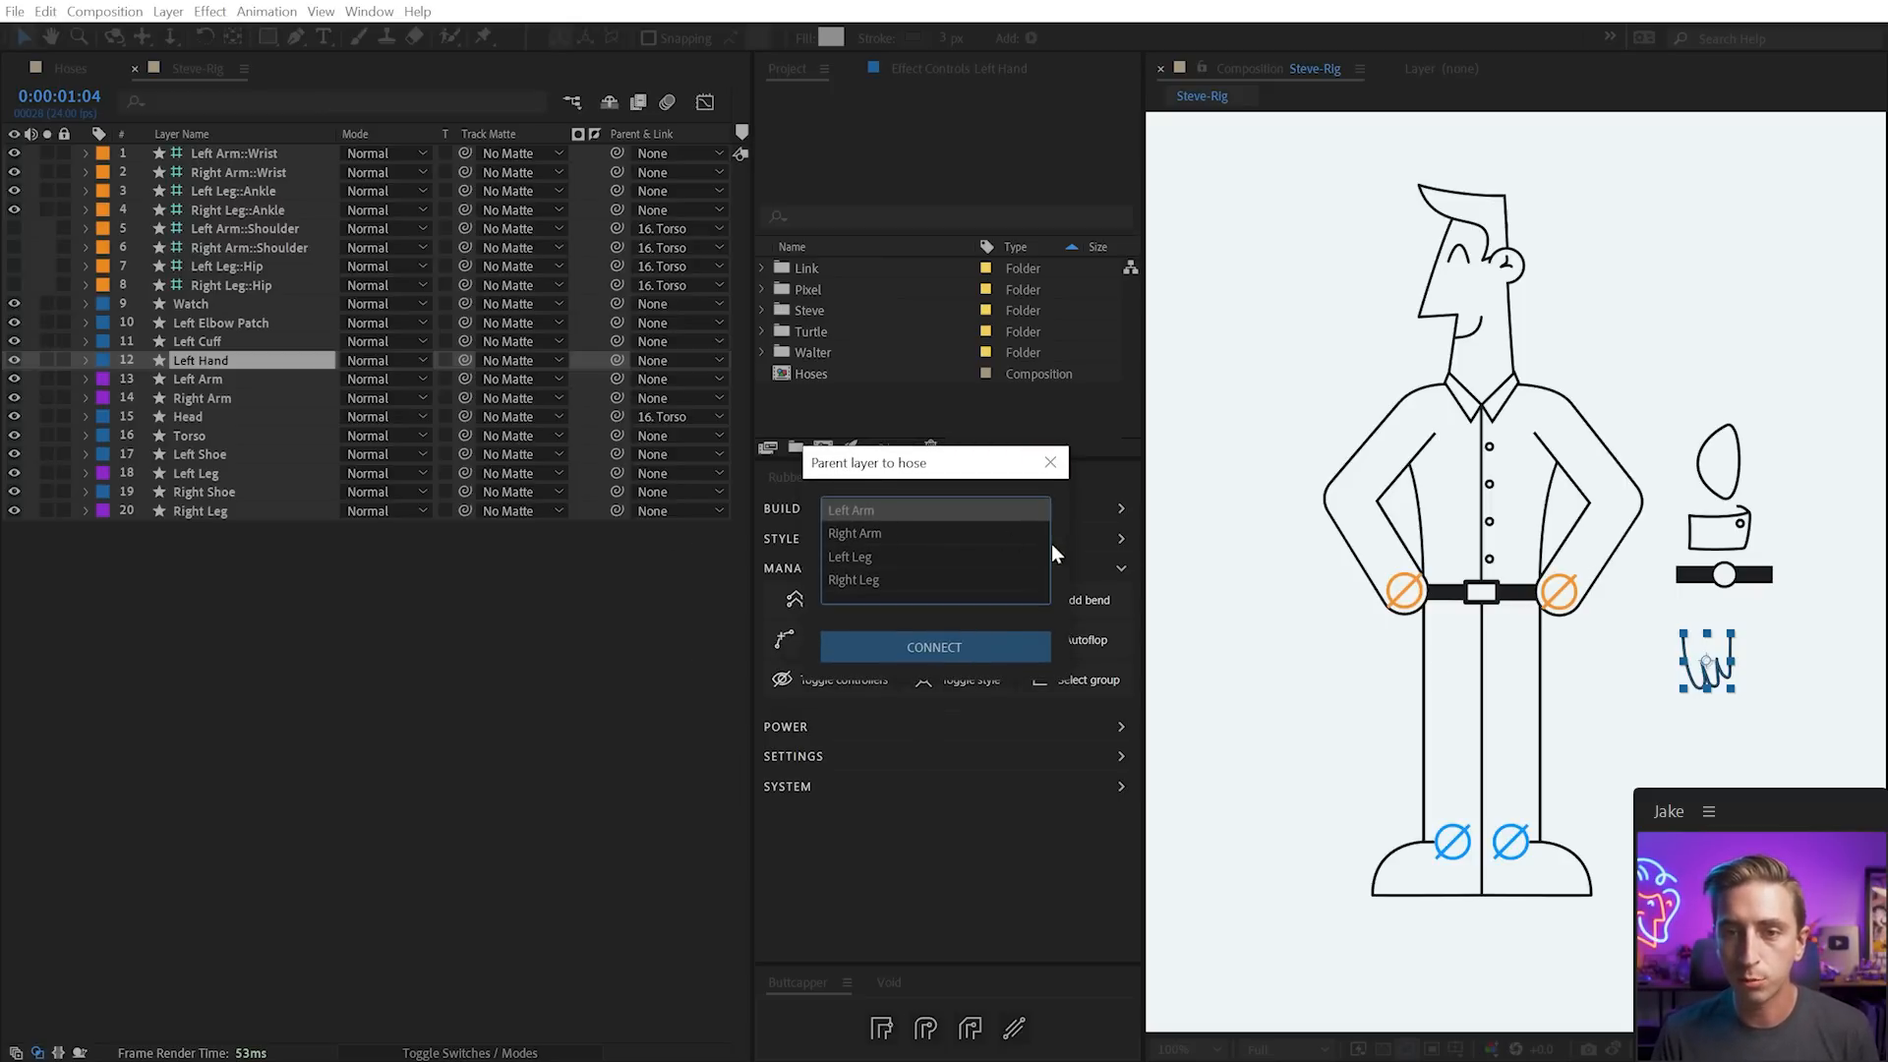
{"action": "left_click", "coordinate": [948, 653]}
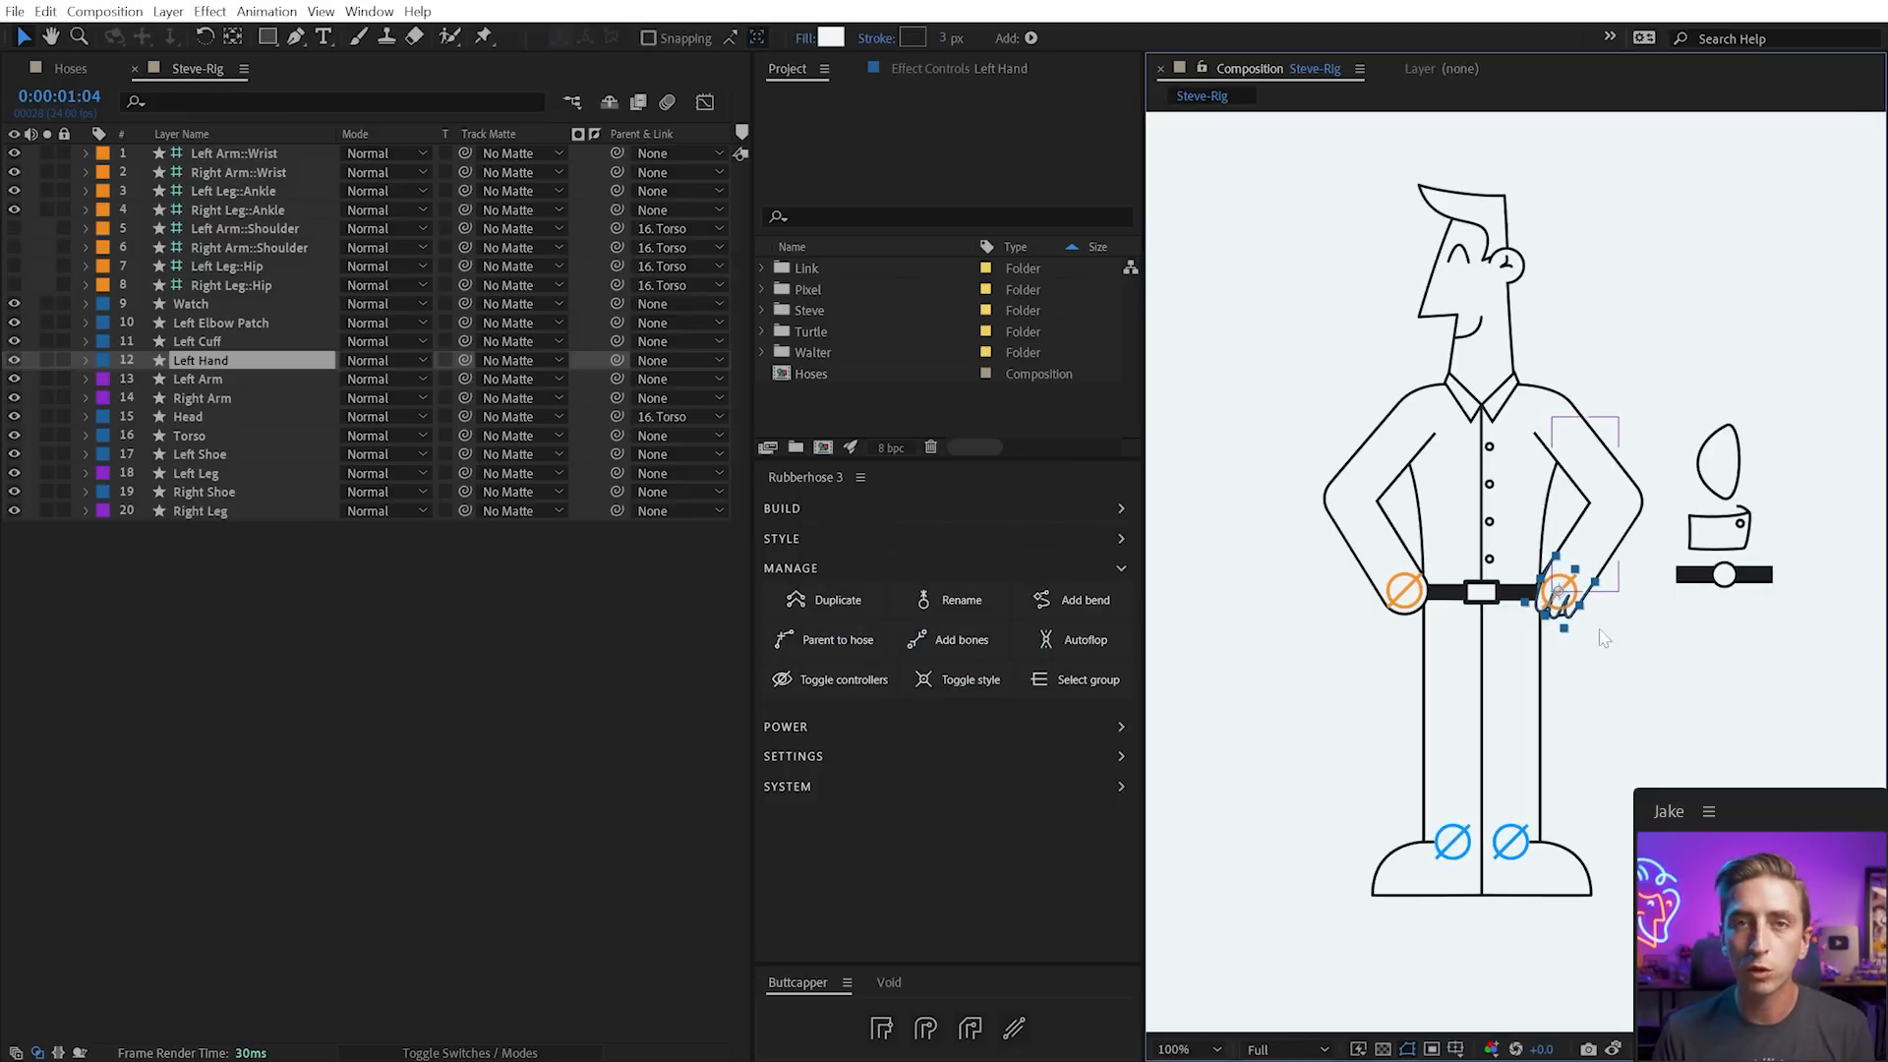
{"action": "left_click_drag", "start_coordinate": [1561, 593], "coordinate": [1614, 652]}
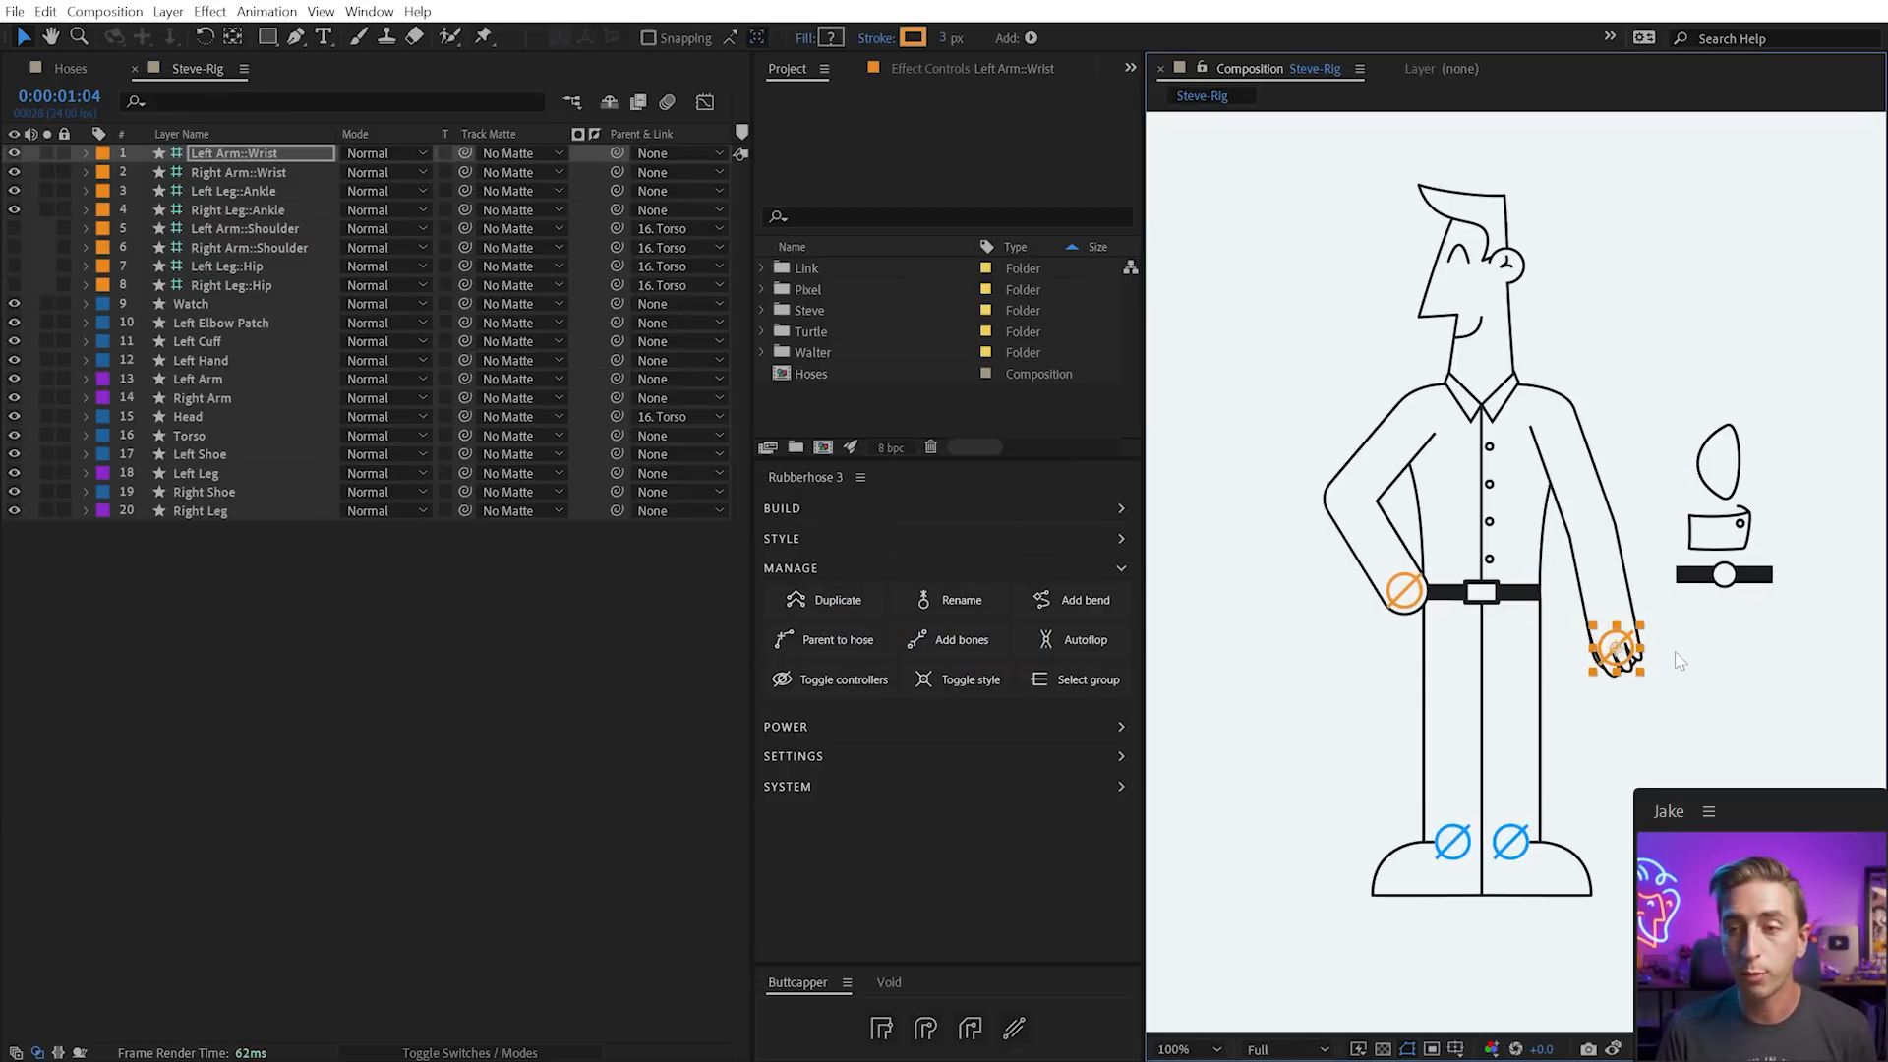
Zoom to 200% on Steve's left hand, pan to it, and select the Left Hand layer
{"action": "scroll", "coordinate": [1659, 657], "scroll_direction": "up", "scroll_amount": 1}
{"action": "left_click_drag", "start_coordinate": [1712, 587], "coordinate": [1562, 563]}
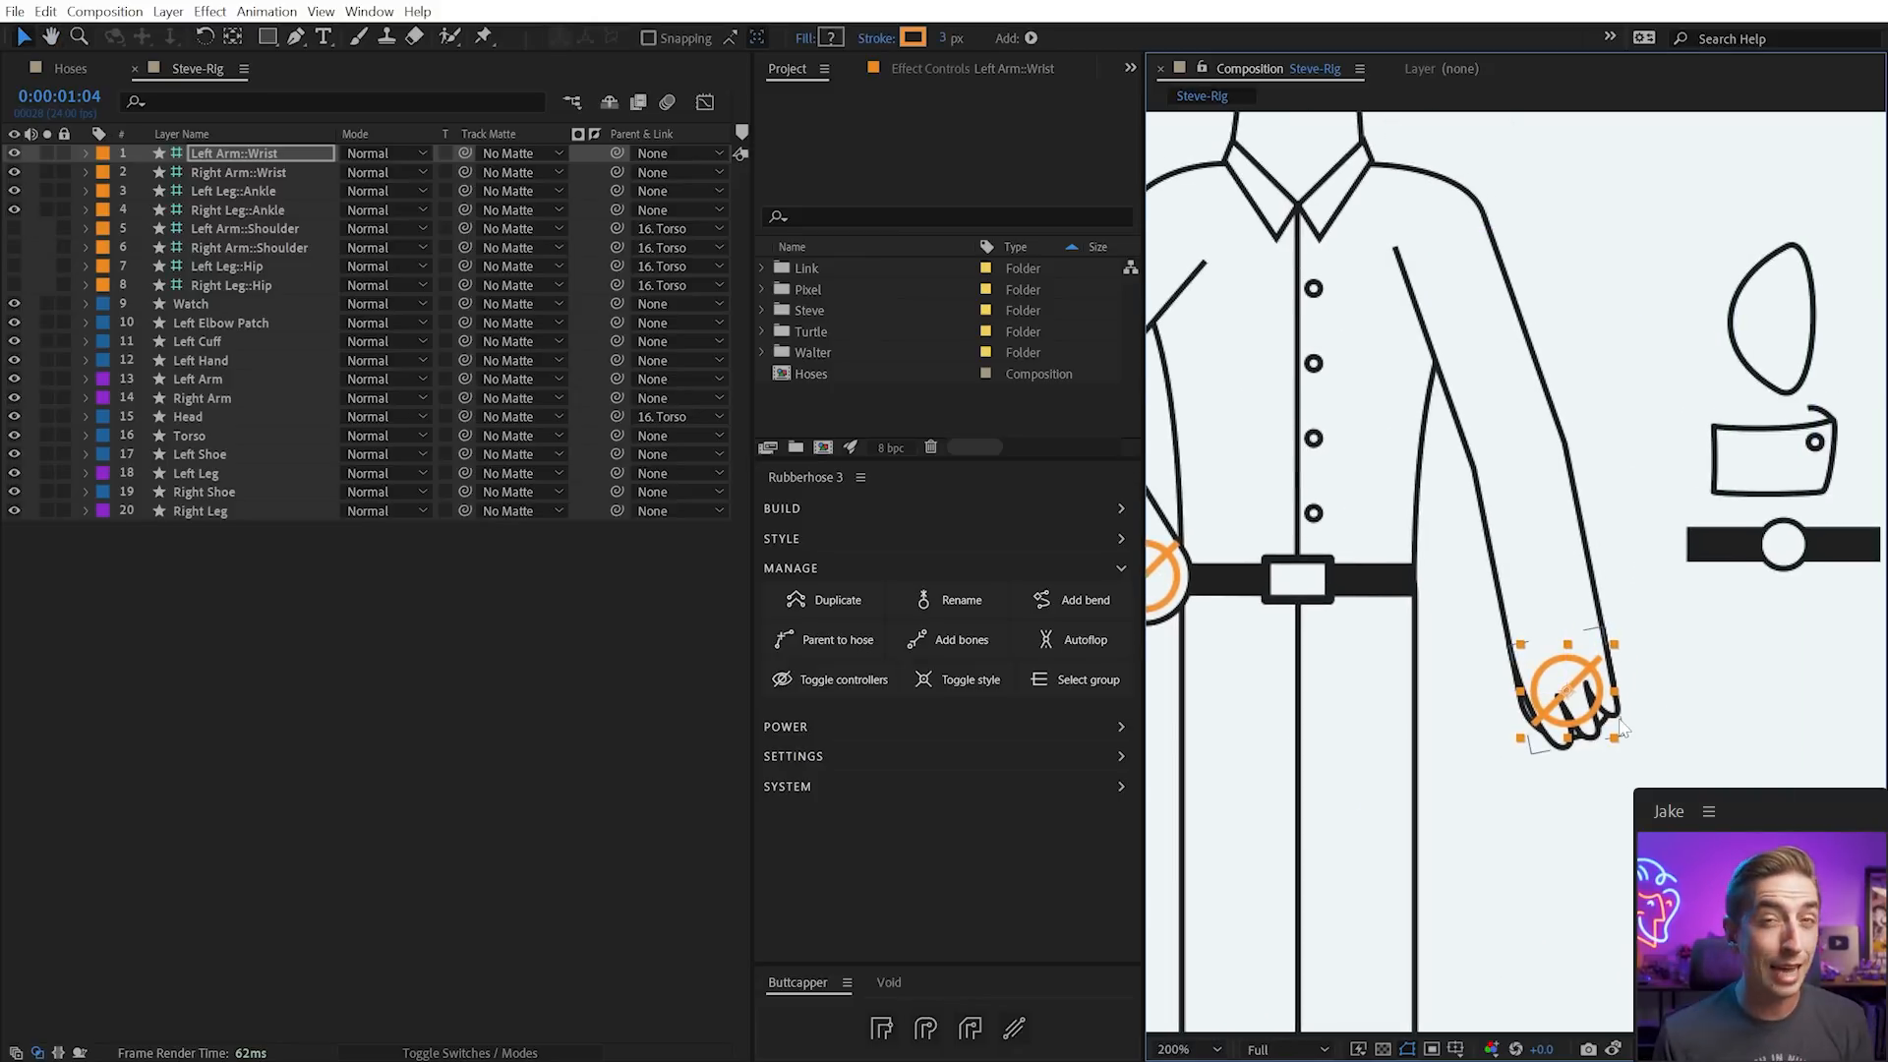
{"action": "left_click", "coordinate": [1539, 704]}
{"action": "left_click", "coordinate": [1658, 762]}
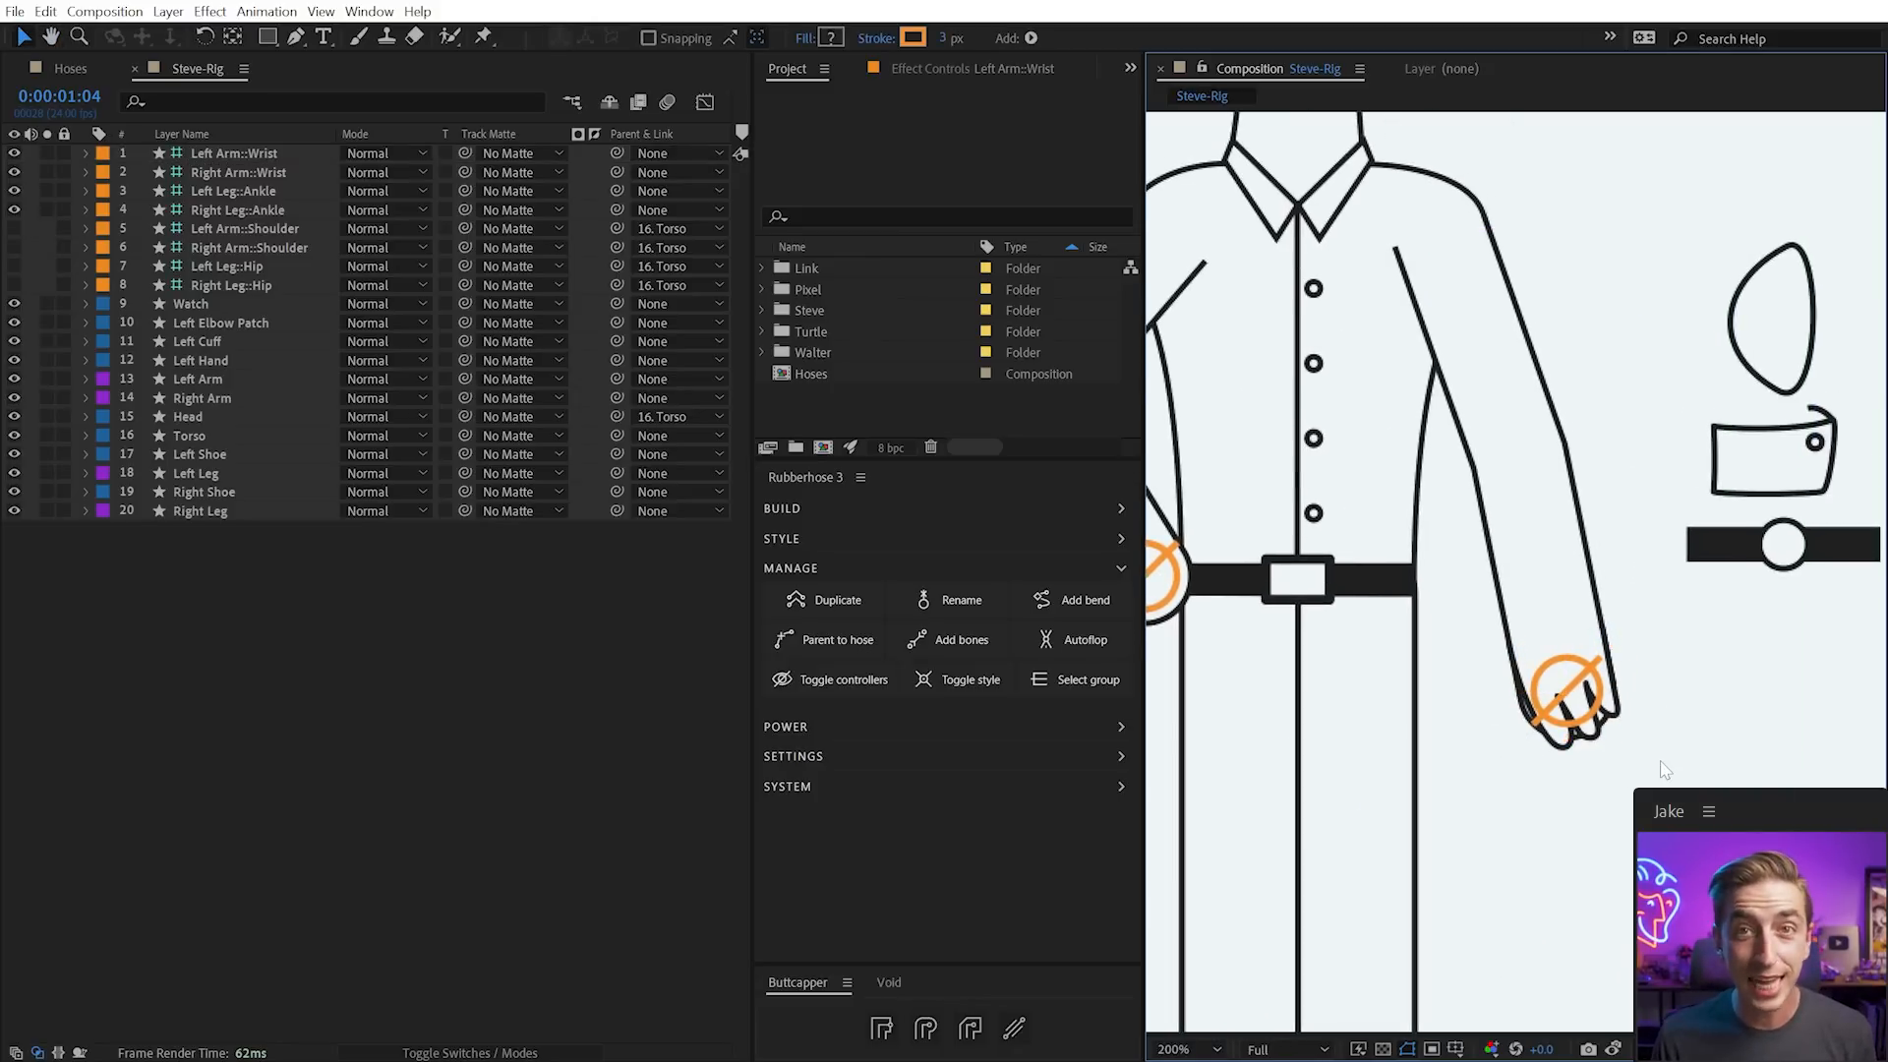
{"action": "left_click", "coordinate": [1597, 700]}
{"action": "left_click", "coordinate": [1622, 711]}
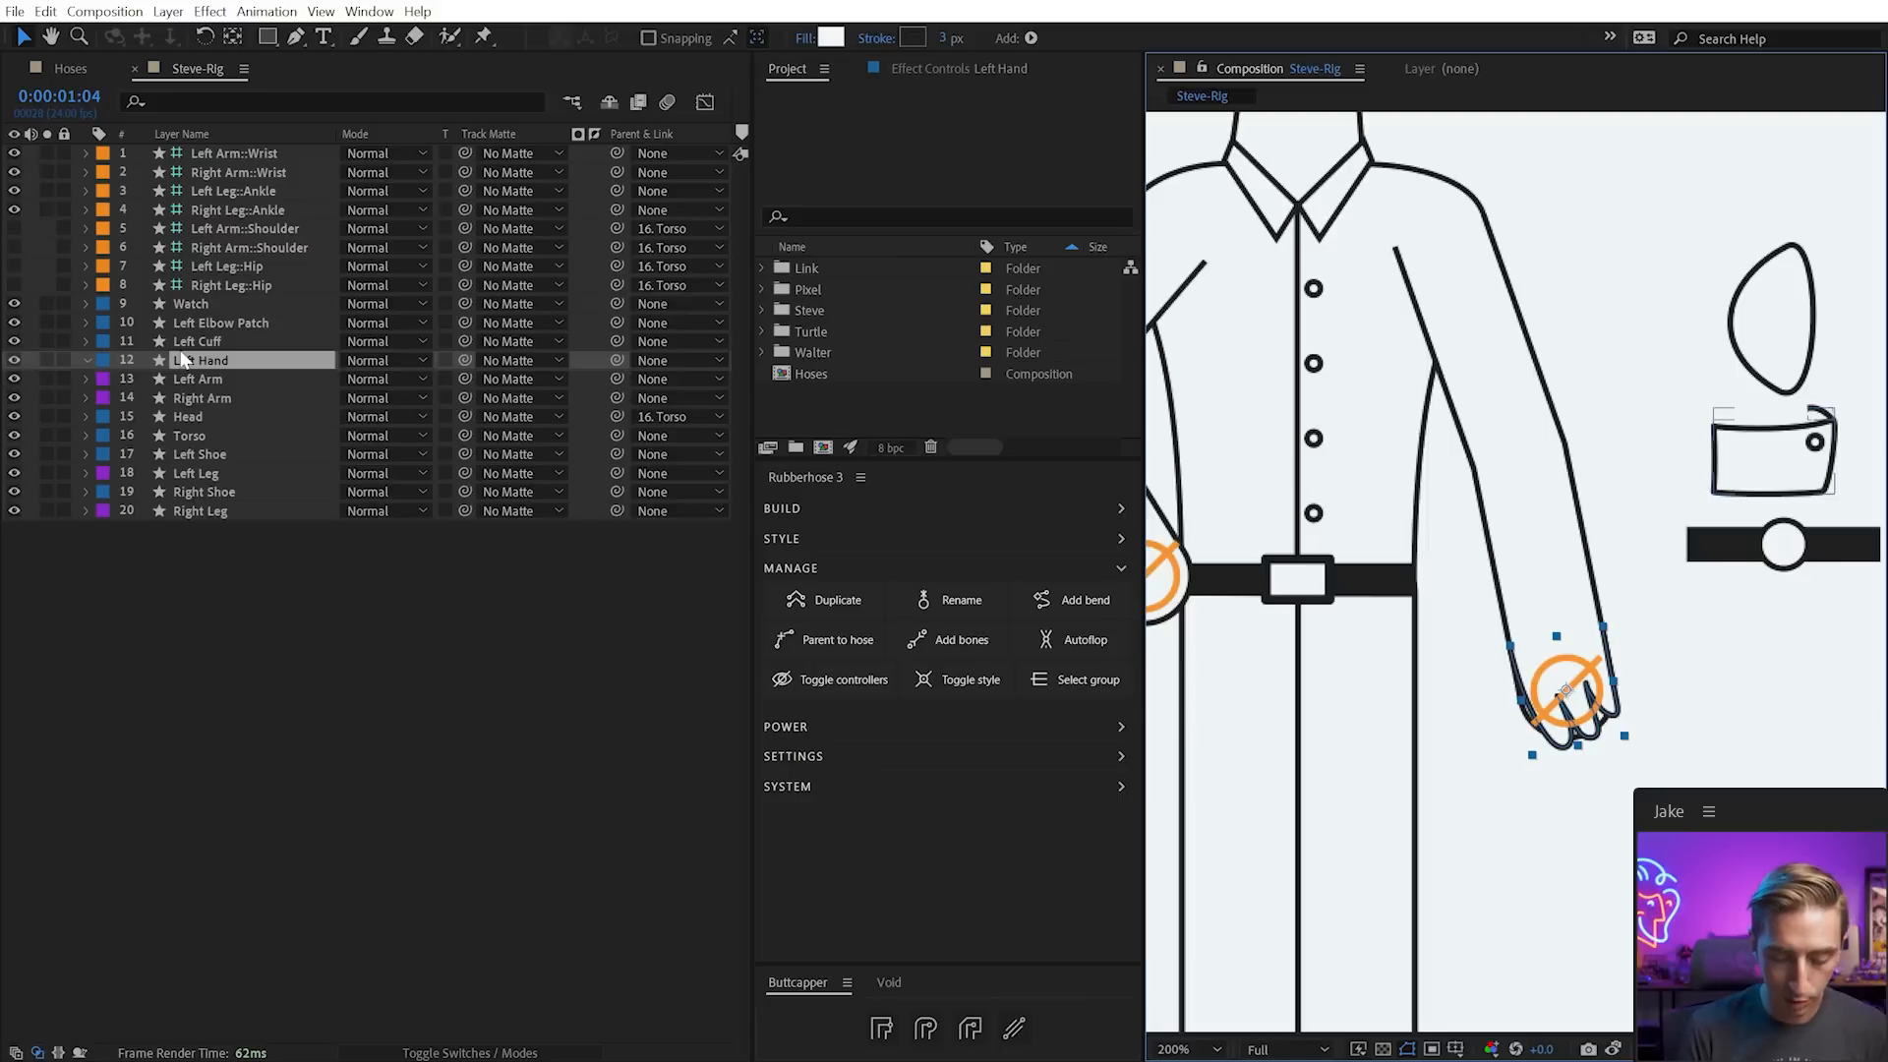
Reveal the Left Hand's expression-driven properties and check how the hand follows the wrist controller
{"action": "key", "text": "e"}
{"action": "key", "text": "e"}
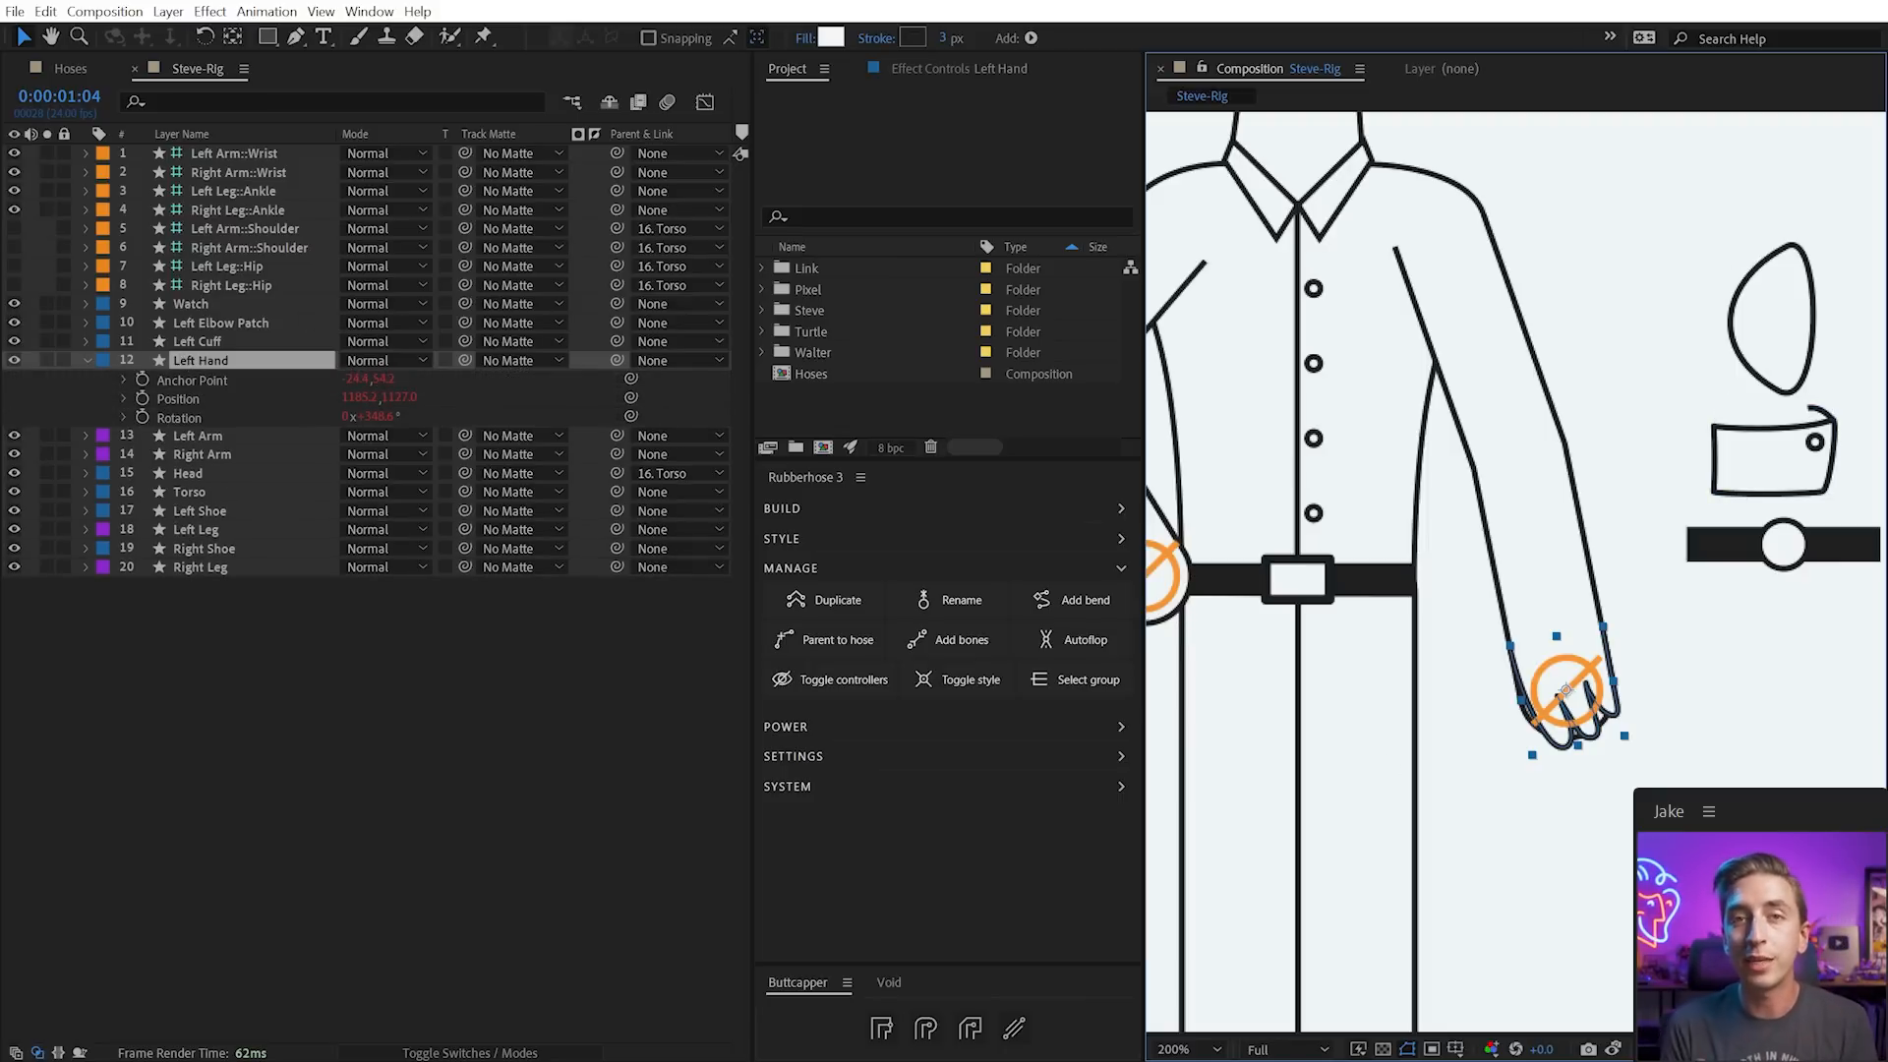
{"action": "left_click_drag", "start_coordinate": [1563, 690], "coordinate": [1583, 573]}
{"action": "left_click_drag", "start_coordinate": [1591, 656], "coordinate": [1591, 667]}
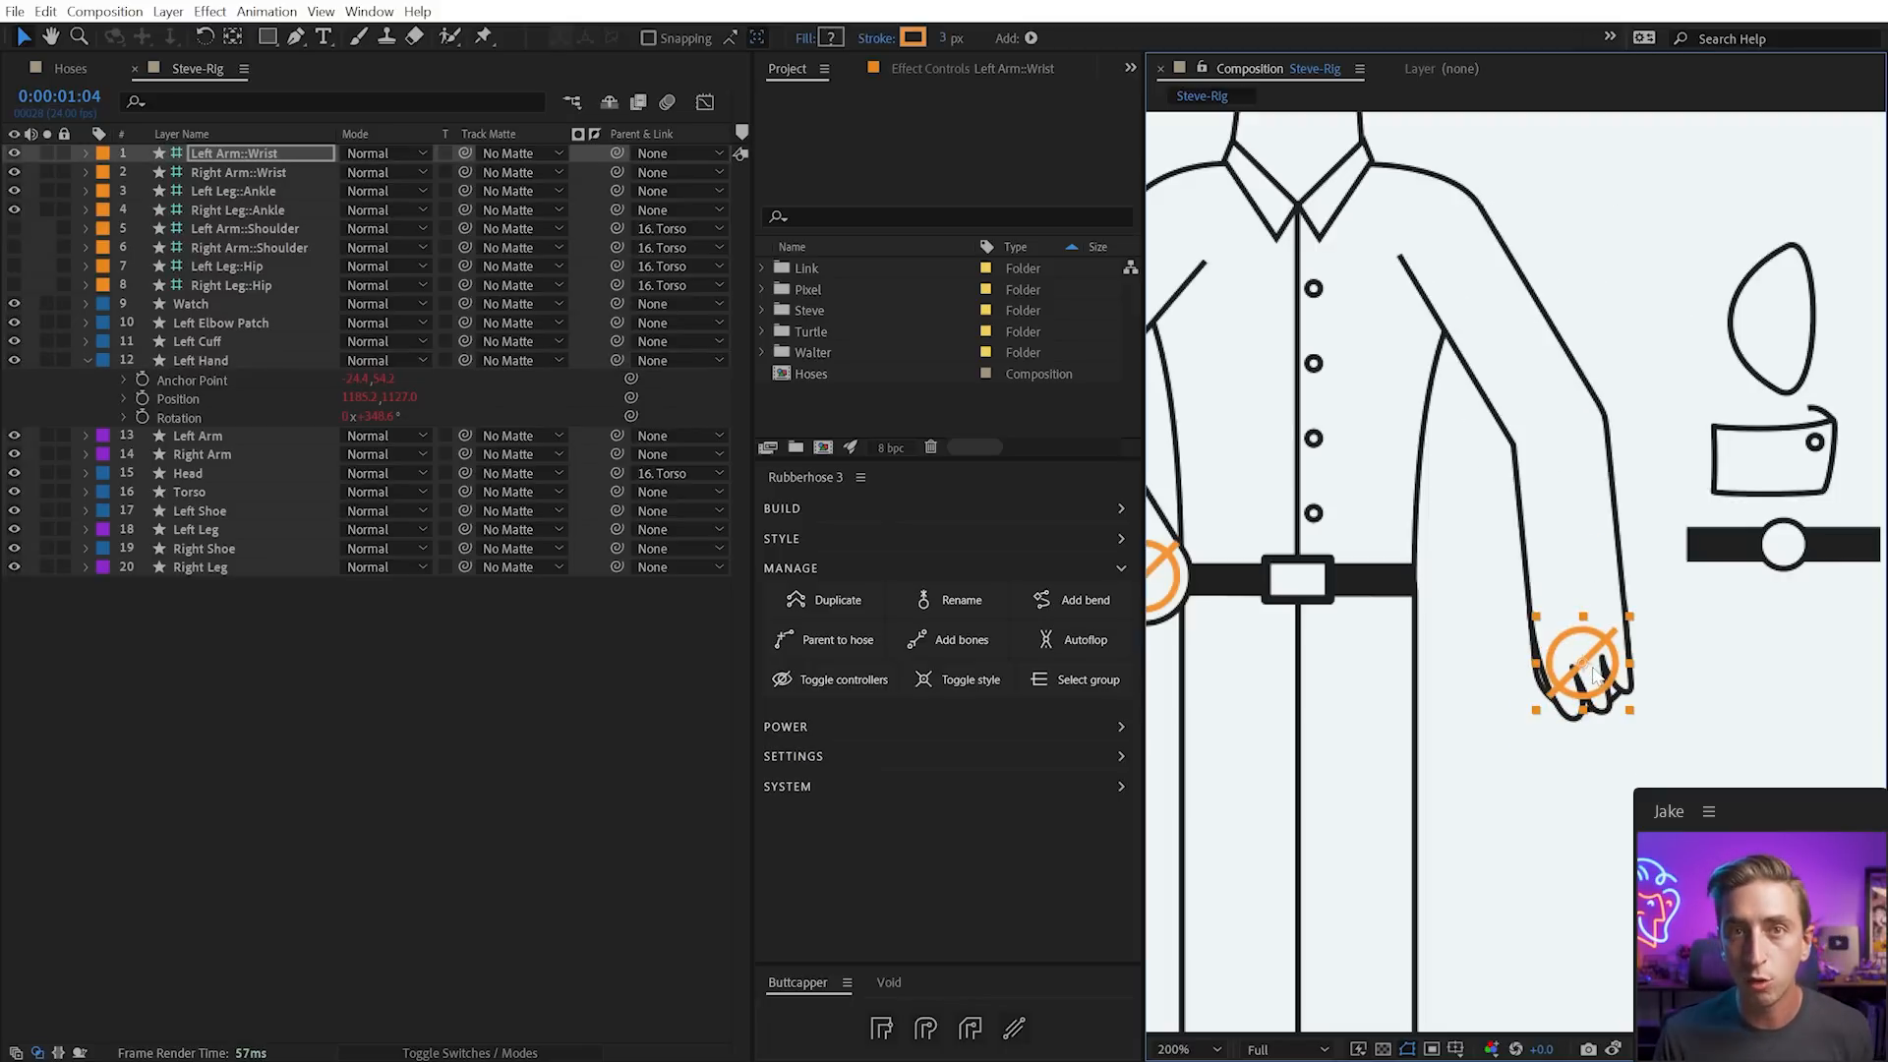
{"action": "left_click", "coordinate": [1636, 684]}
{"action": "left_click", "coordinate": [1636, 688]}
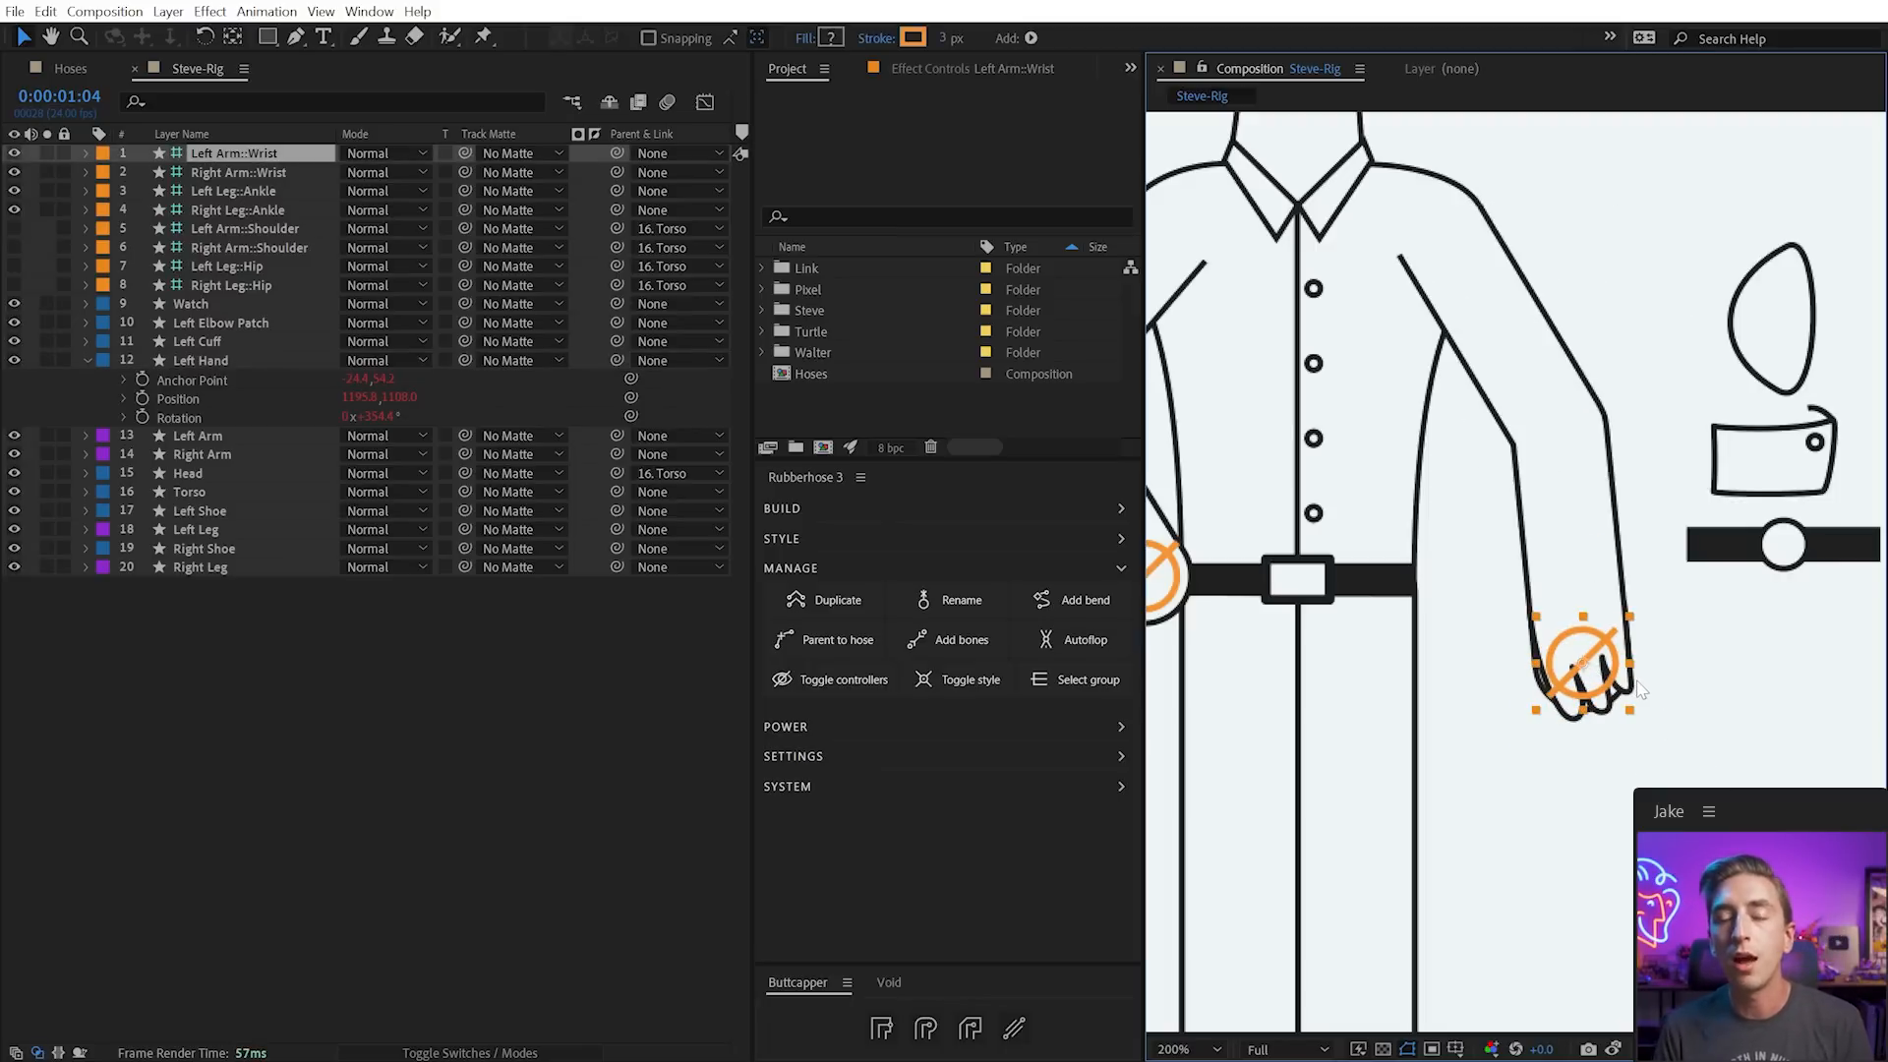
{"action": "left_click", "coordinate": [211, 378]}
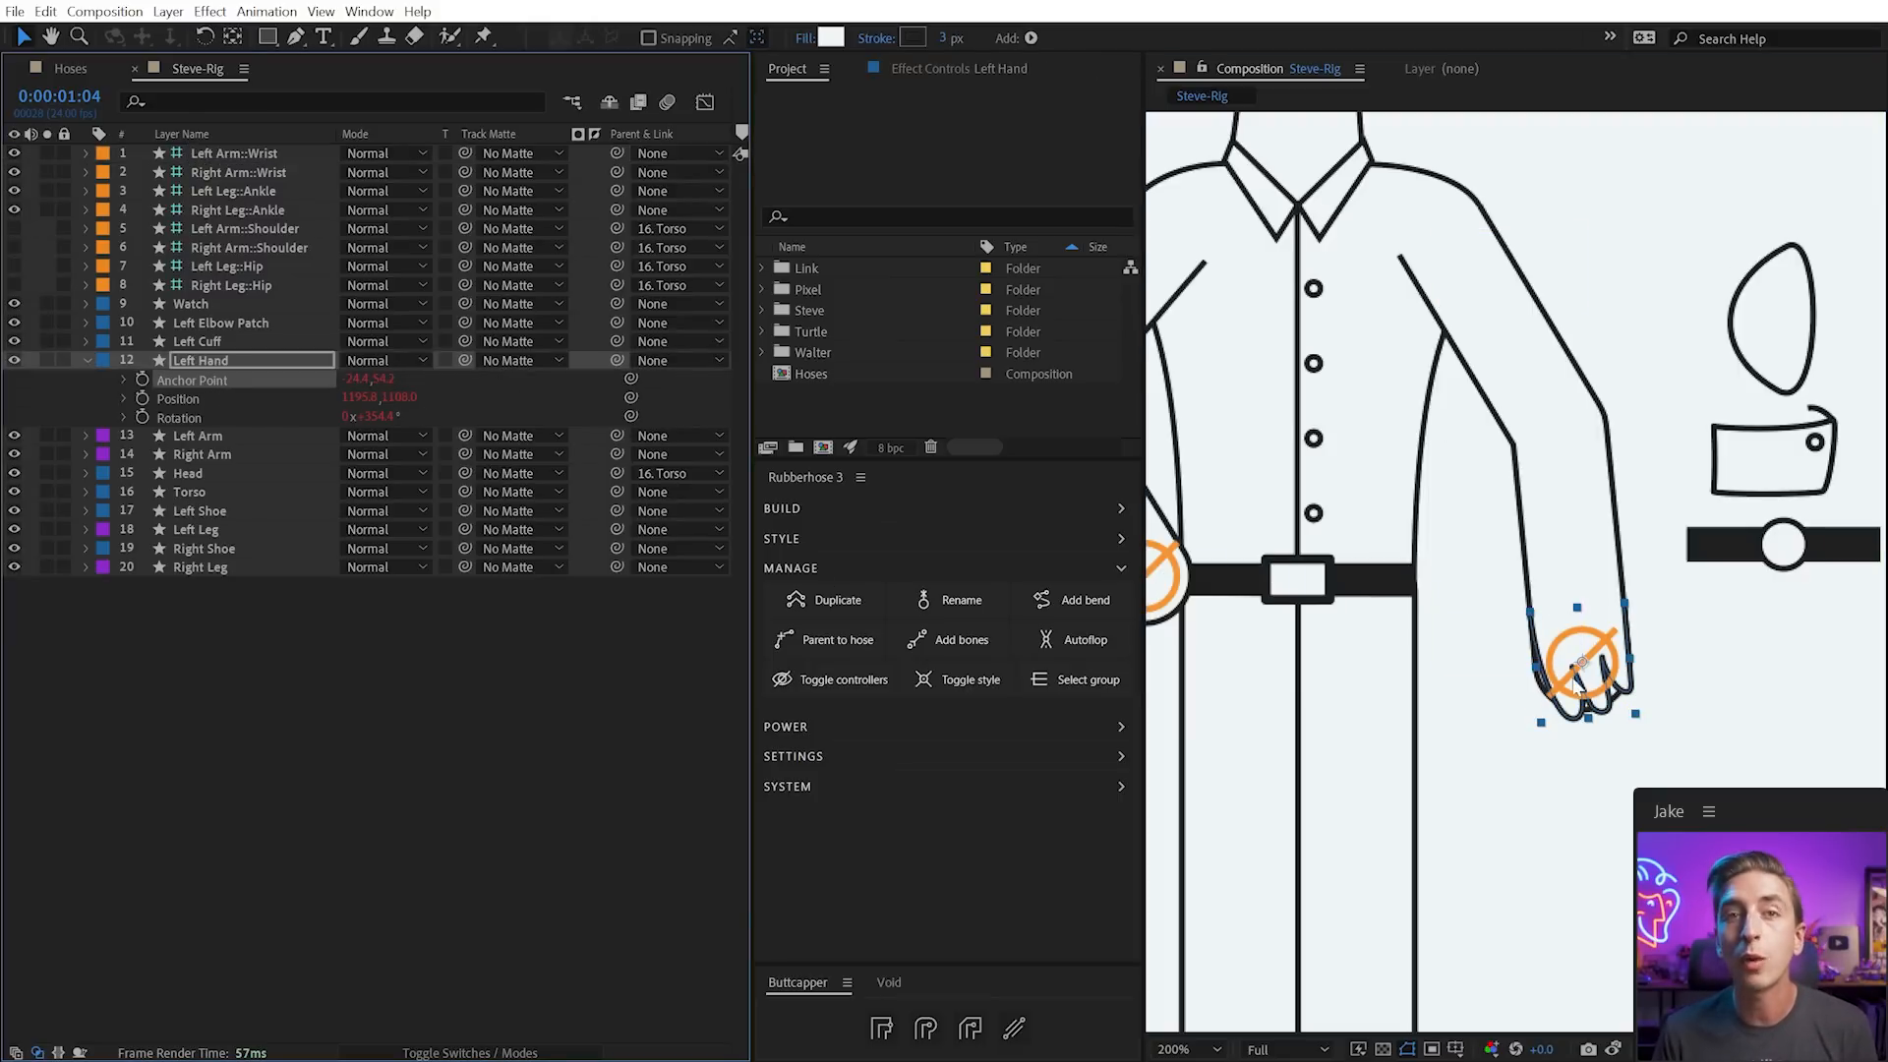
{"action": "key", "text": "ctrl+z"}
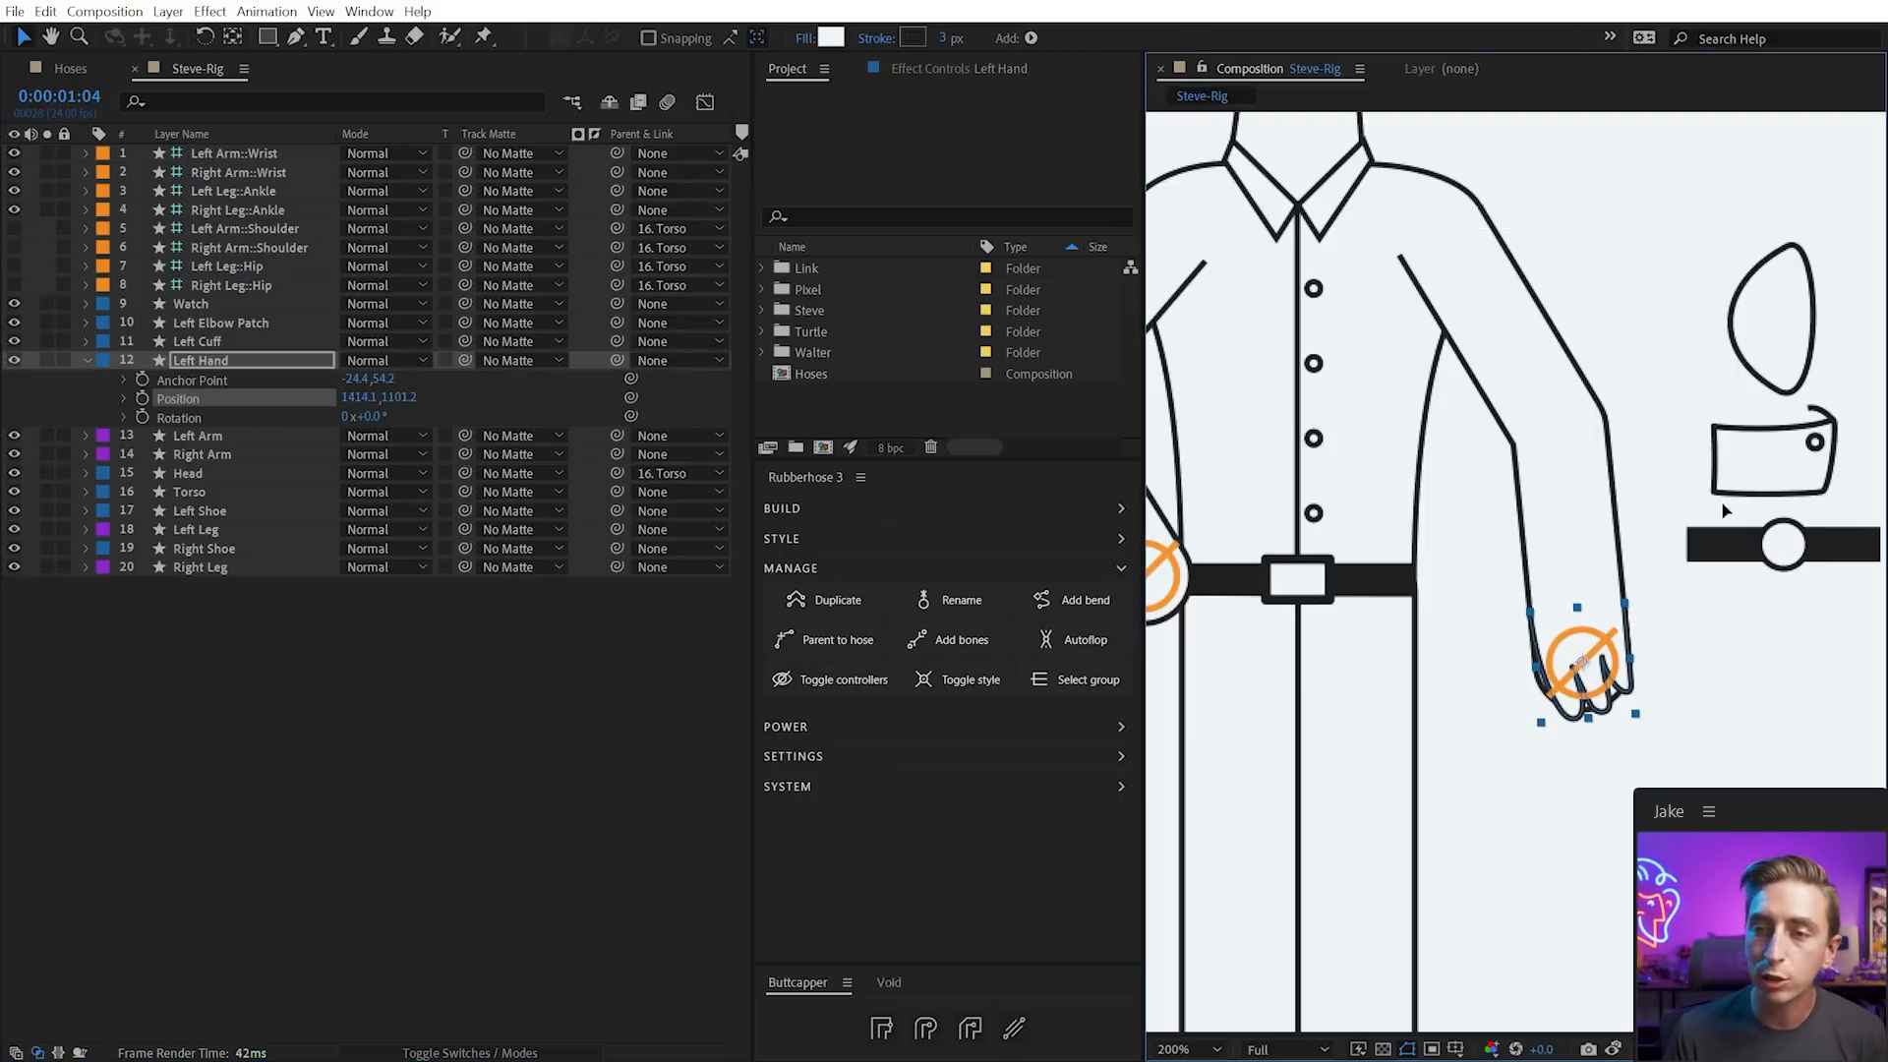
{"action": "key", "text": "ctrl+shift+z"}
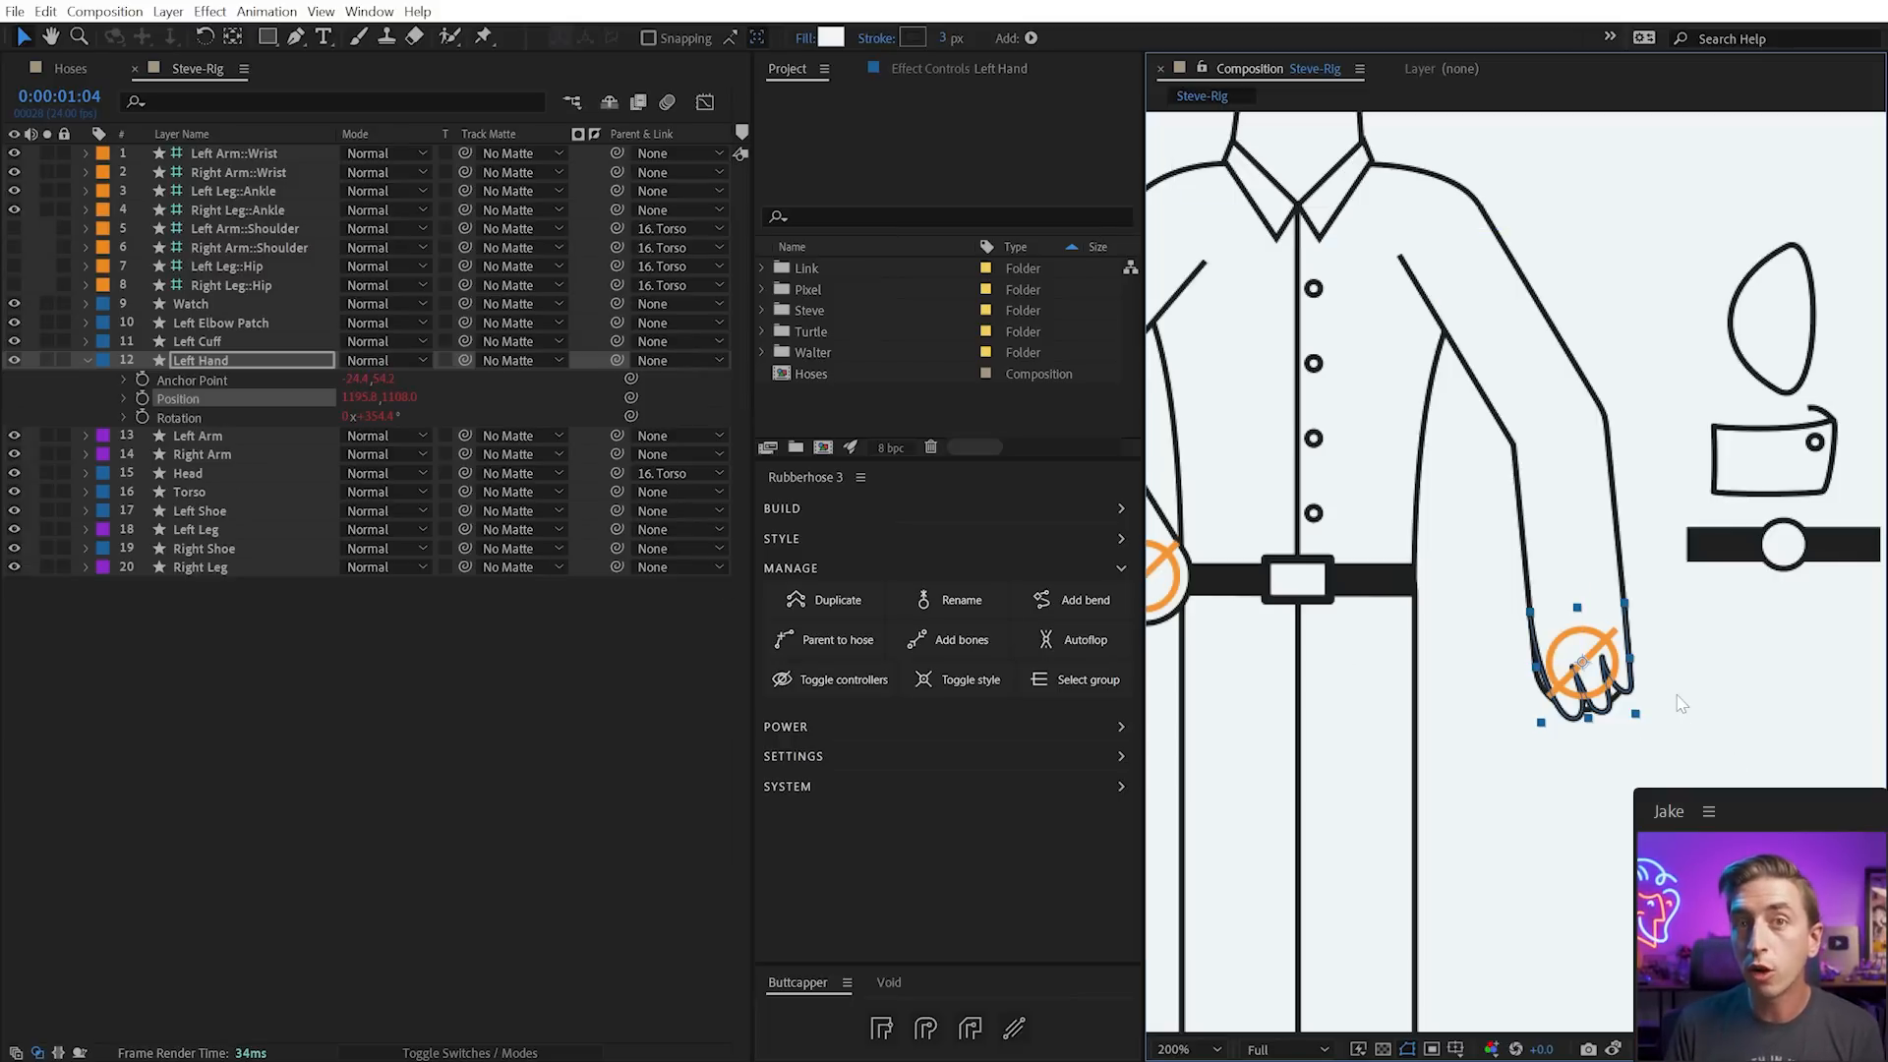
Move the Left Hand's anchor point down to the wrist and test rotating the wrist controller
{"action": "left_click_drag", "start_coordinate": [390, 379], "coordinate": [324, 417]}
{"action": "left_click", "coordinate": [1484, 669]}
{"action": "mouse_move", "coordinate": [1581, 662]}
{"action": "left_mouse_down"}
{"action": "mouse_move", "coordinate": [1564, 542]}
{"action": "mouse_move", "coordinate": [1587, 649]}
{"action": "mouse_move", "coordinate": [1495, 606]}
{"action": "mouse_move", "coordinate": [1508, 572]}
{"action": "mouse_move", "coordinate": [1588, 642]}
{"action": "left_mouse_up"}
{"action": "key", "text": "ctrl+z"}
{"action": "key", "text": "w"}
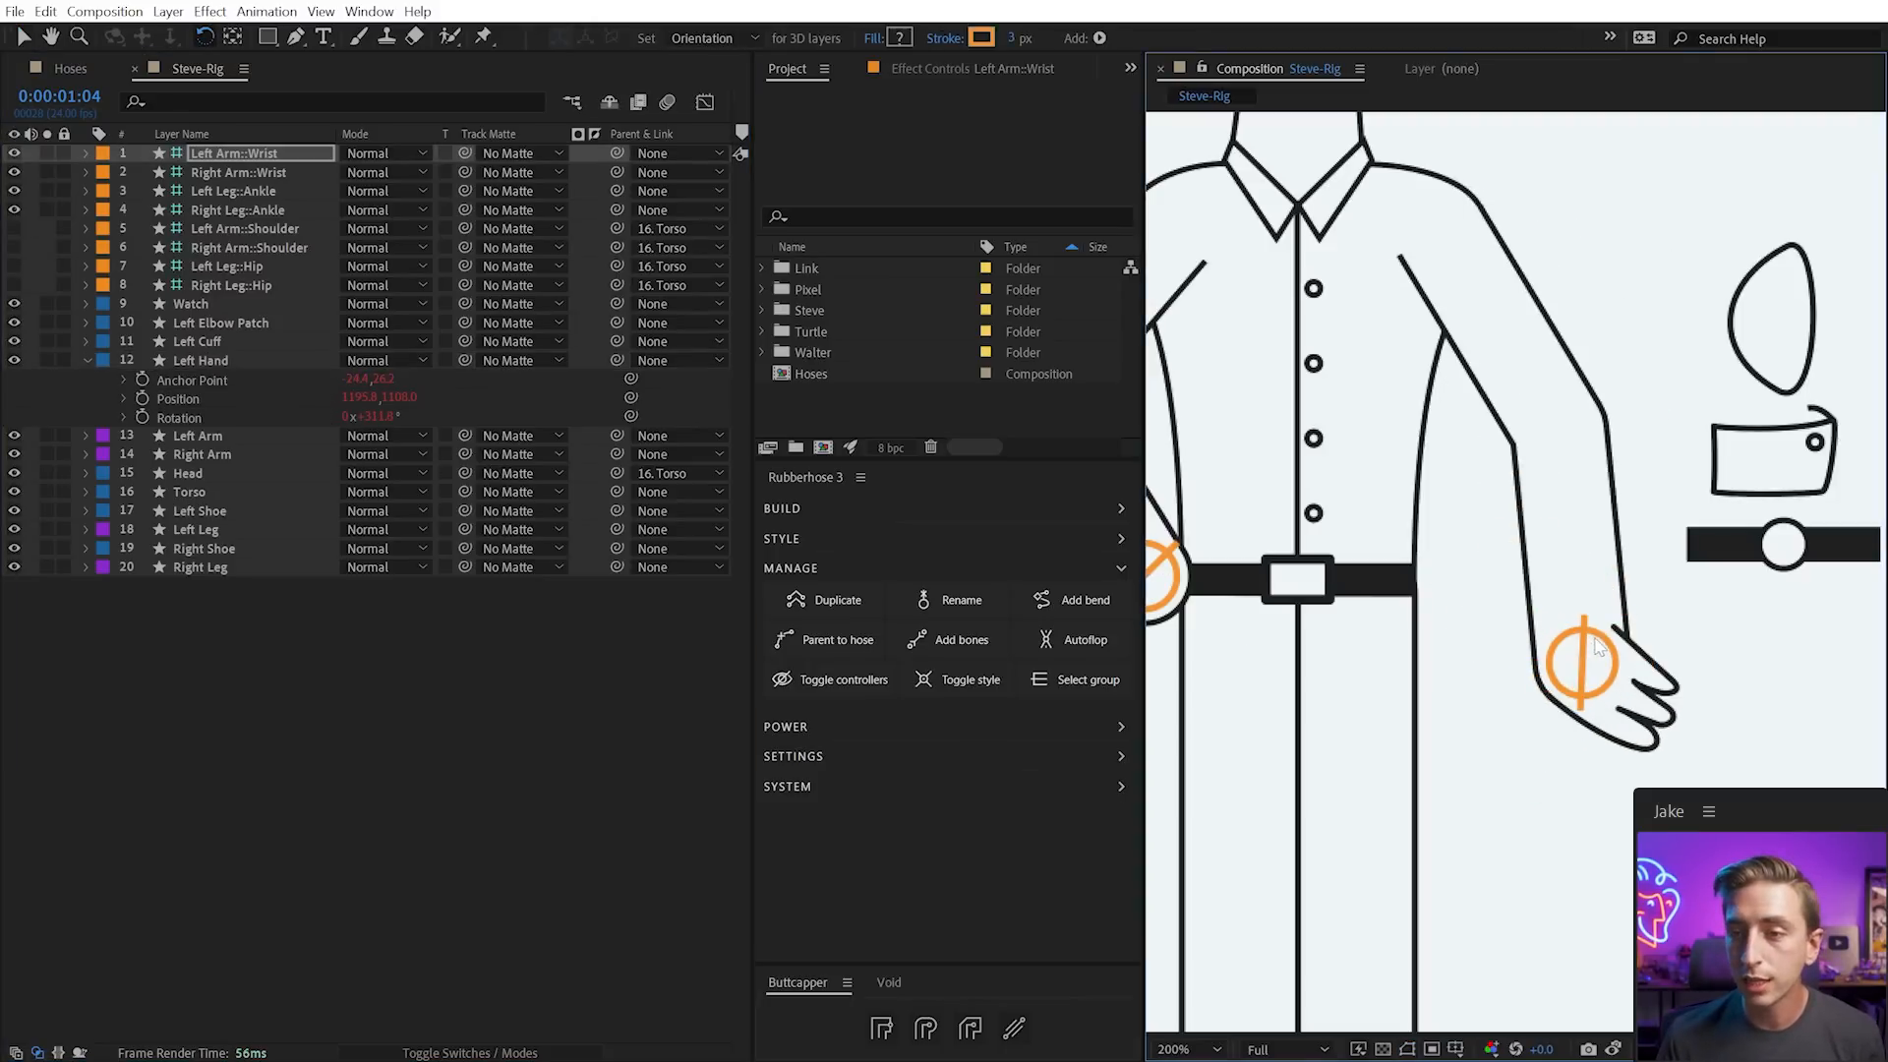
{"action": "left_click_drag", "start_coordinate": [1614, 644], "coordinate": [1627, 671]}
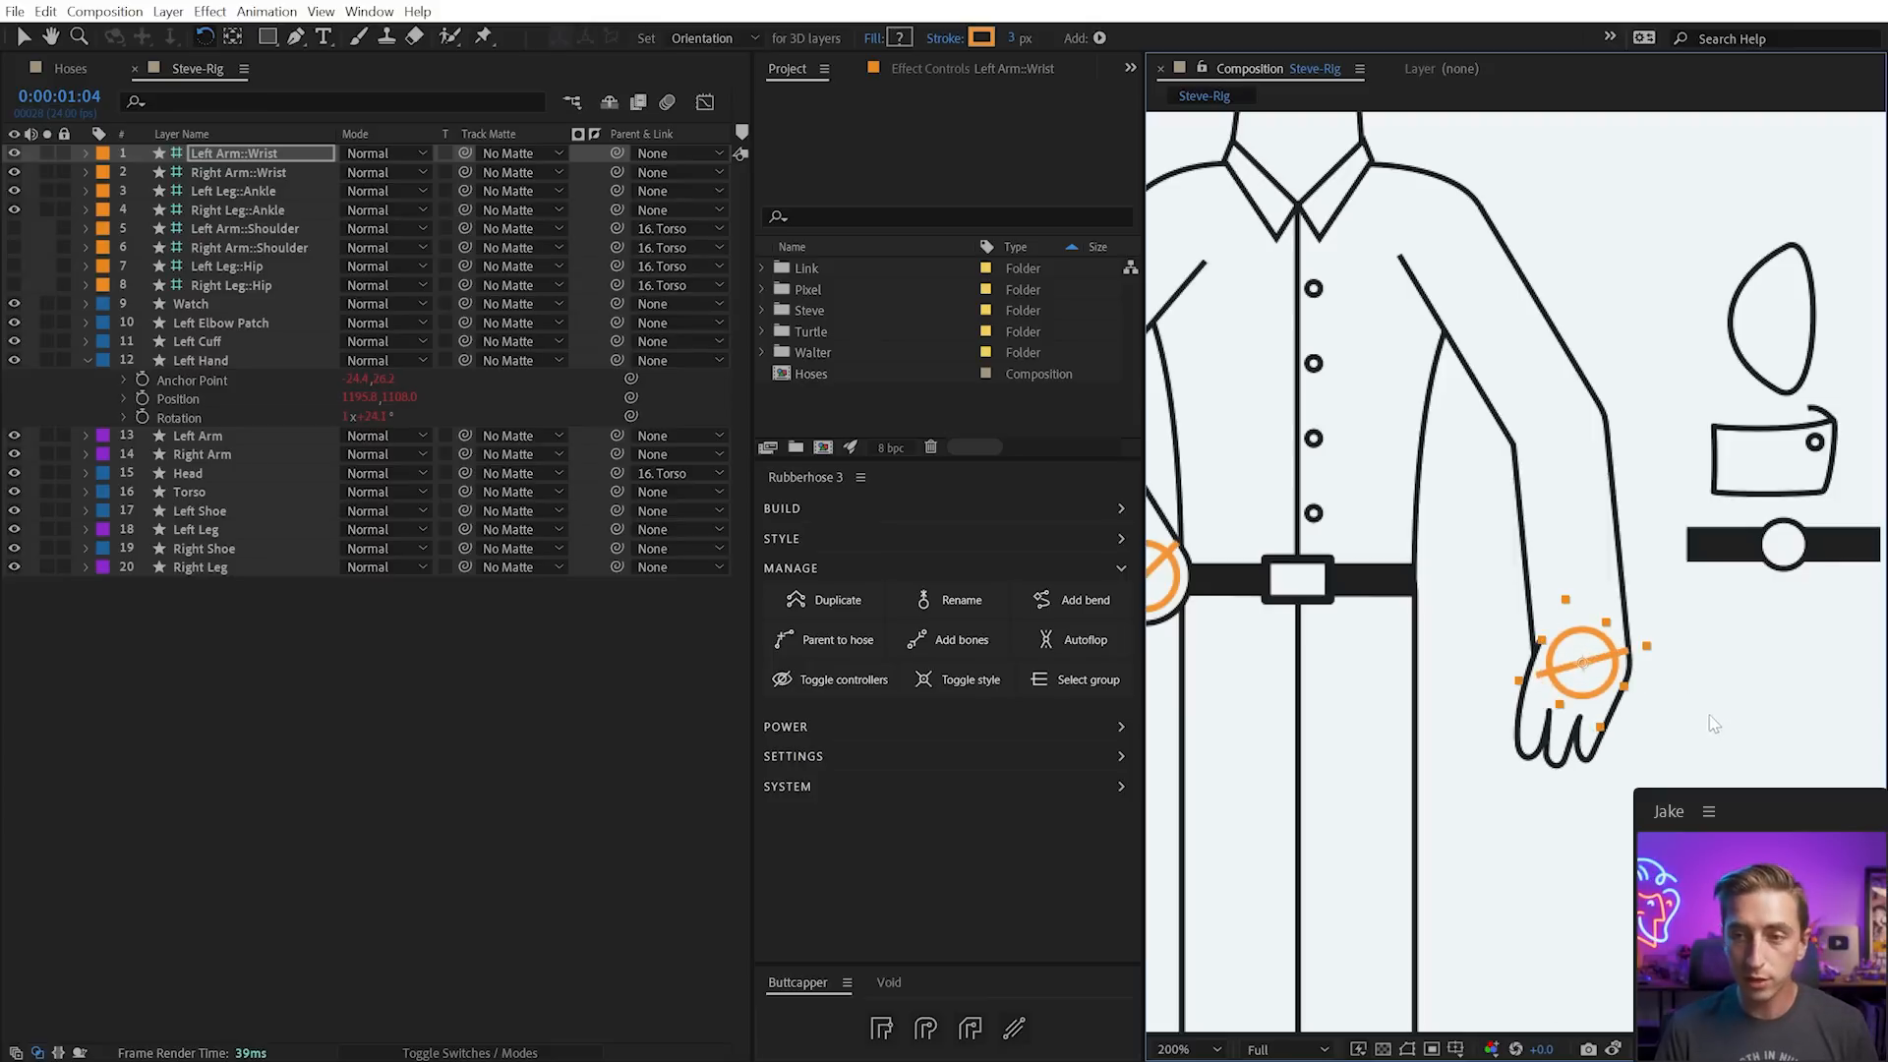
{"action": "left_click", "coordinate": [1582, 732]}
{"action": "key", "text": "v"}
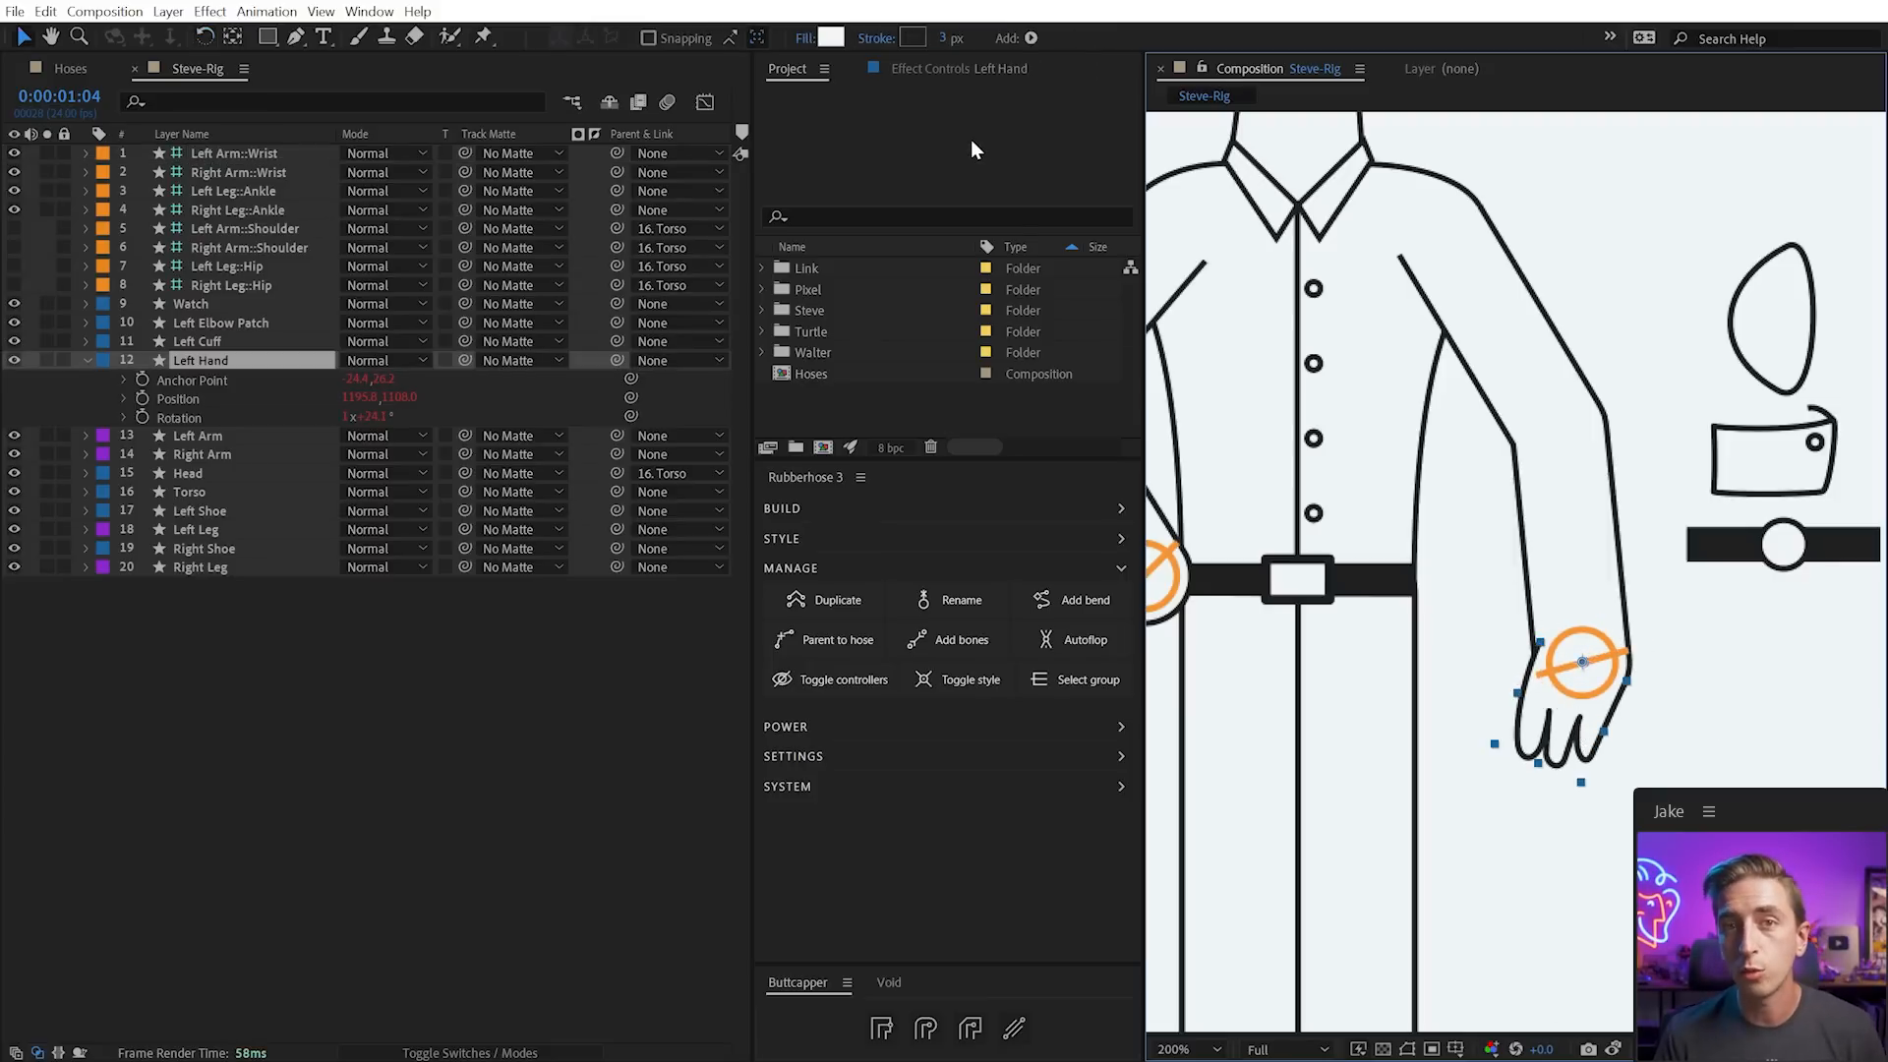
{"action": "left_click", "coordinate": [941, 71]}
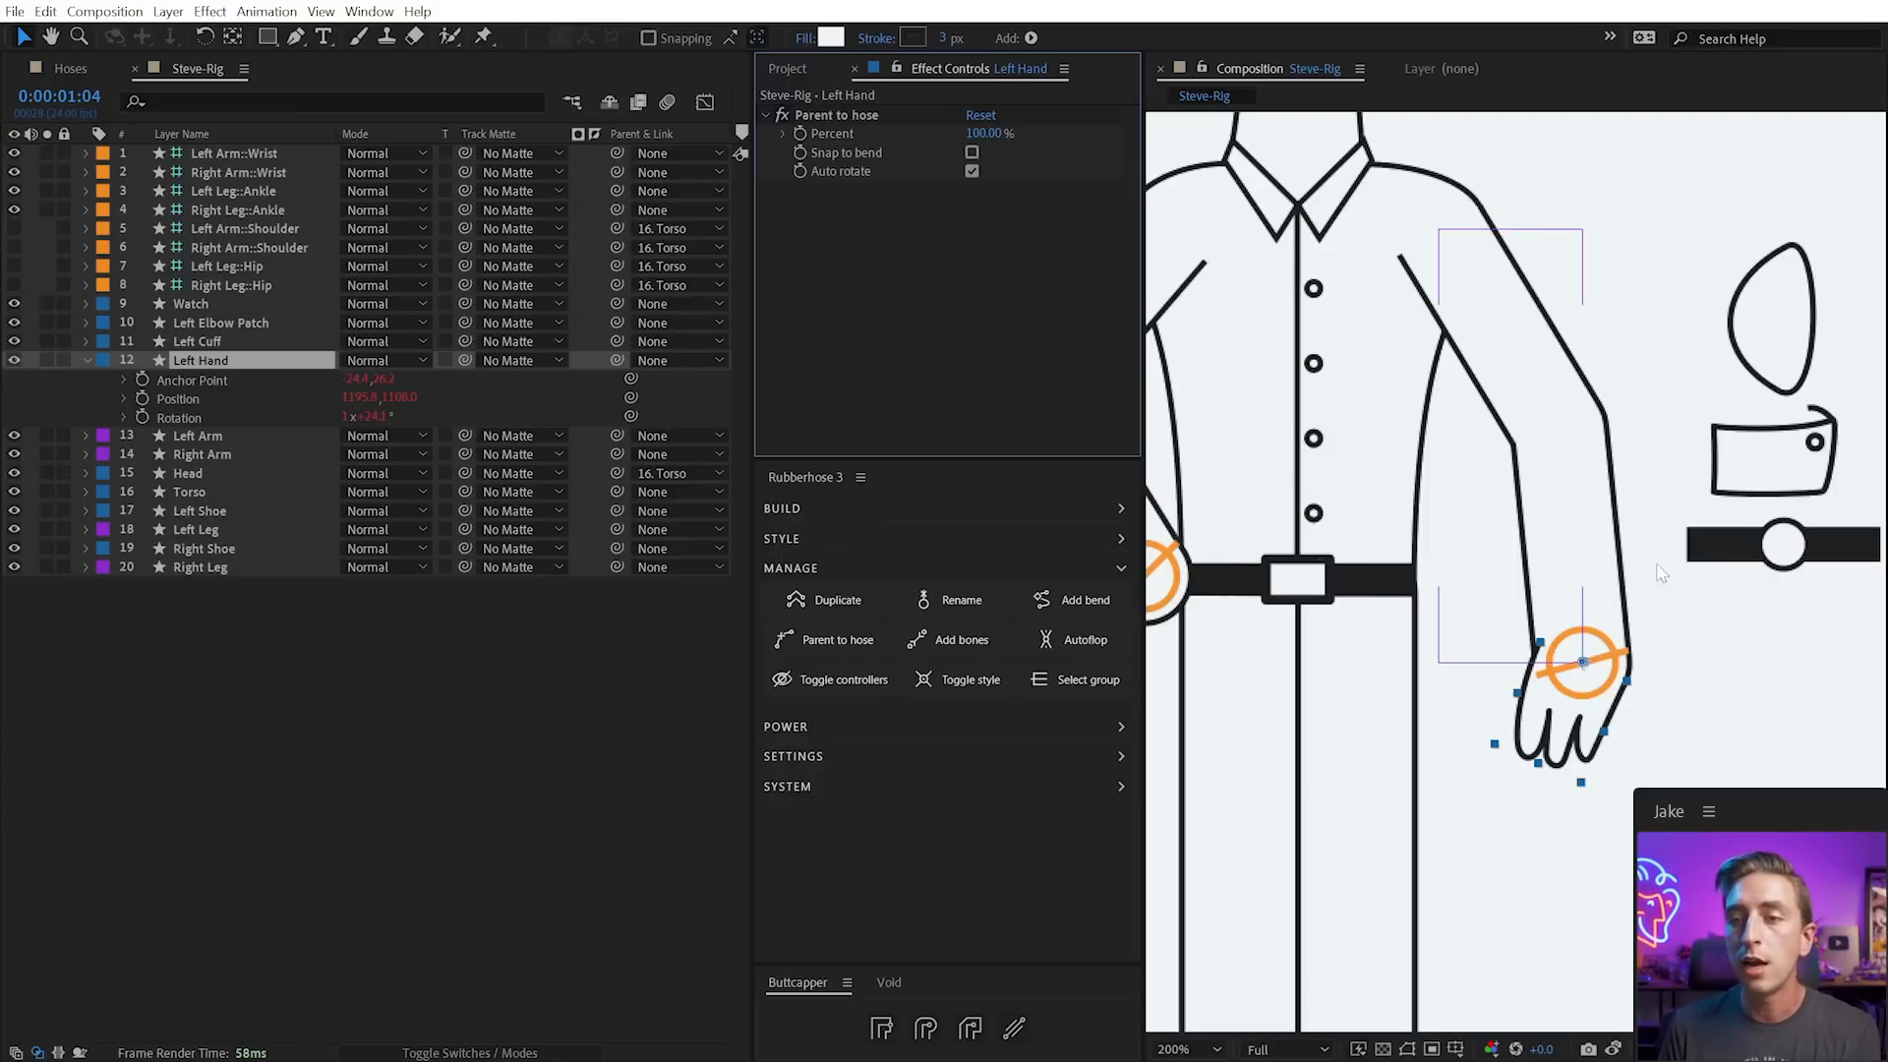
Lower the Left Hand's Parent to hose Percent from 100% to 29%, moving it up the arm
{"action": "left_click", "coordinate": [1582, 661]}
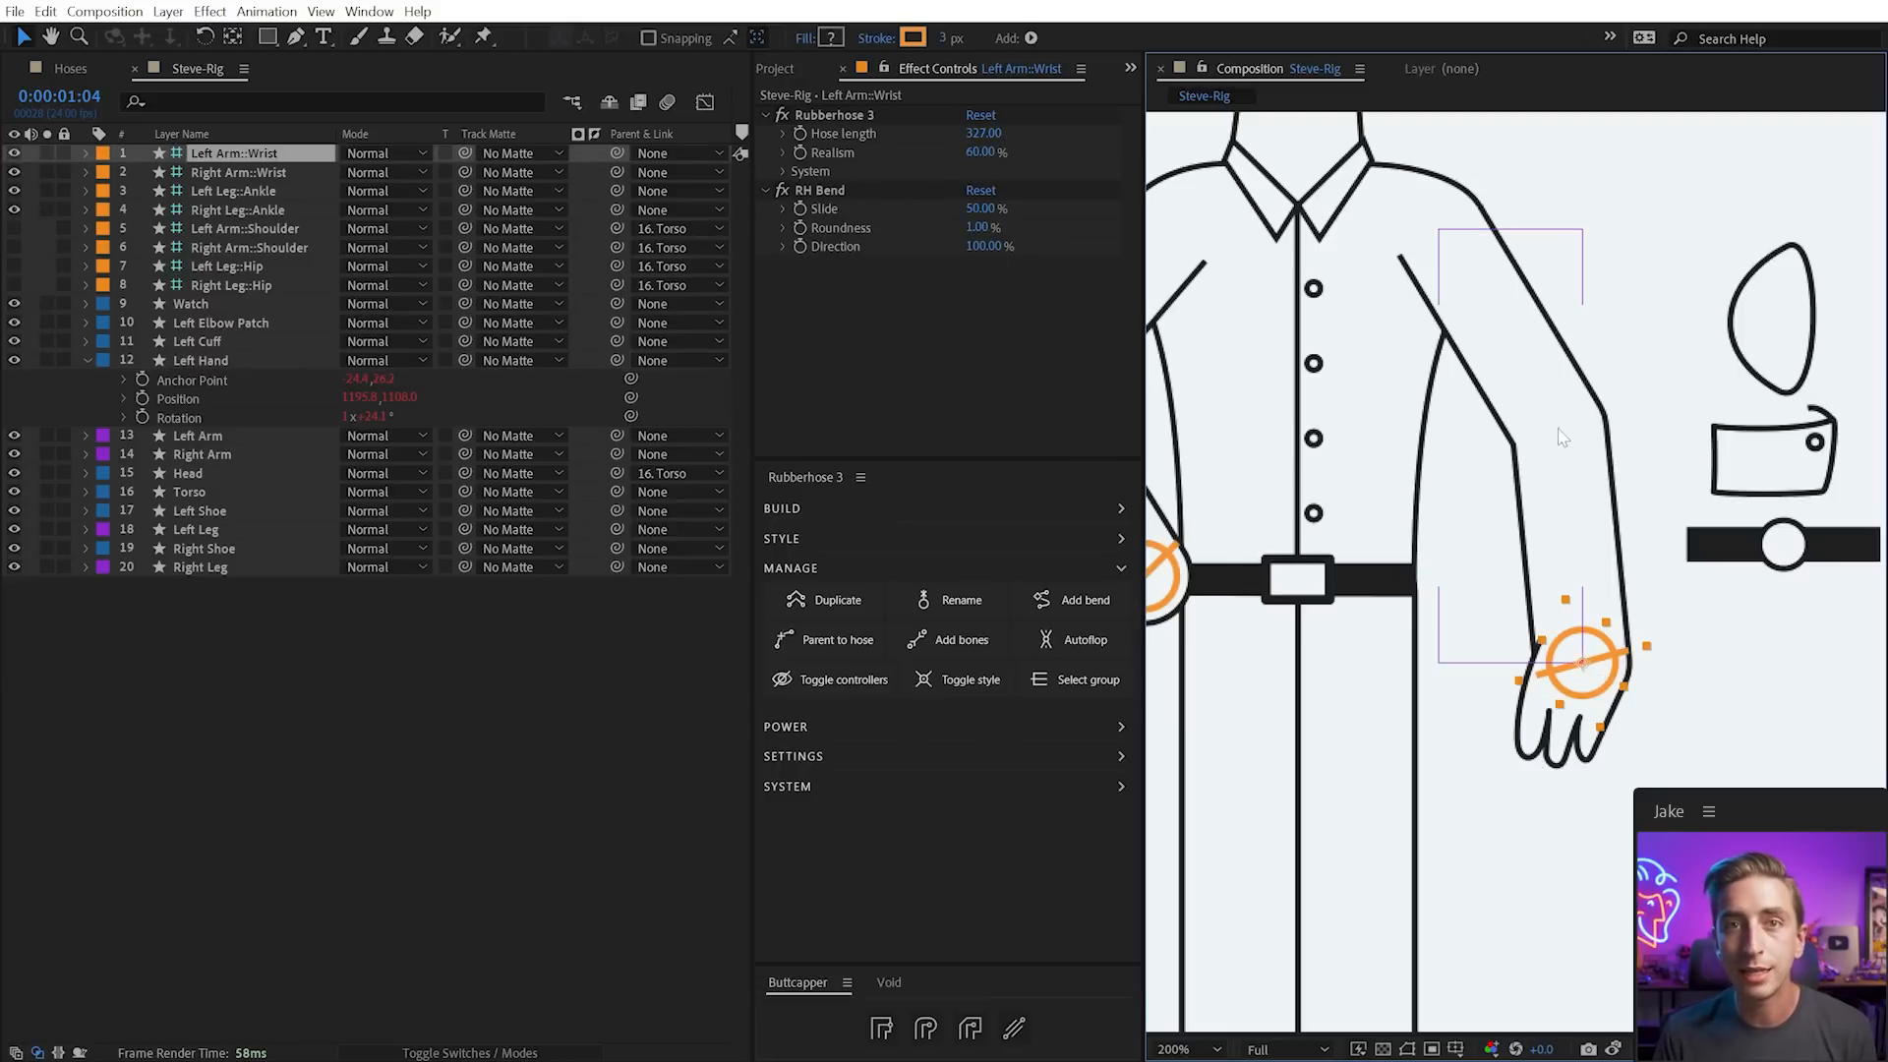
{"action": "left_click", "coordinate": [1706, 702]}
{"action": "left_click", "coordinate": [1563, 744]}
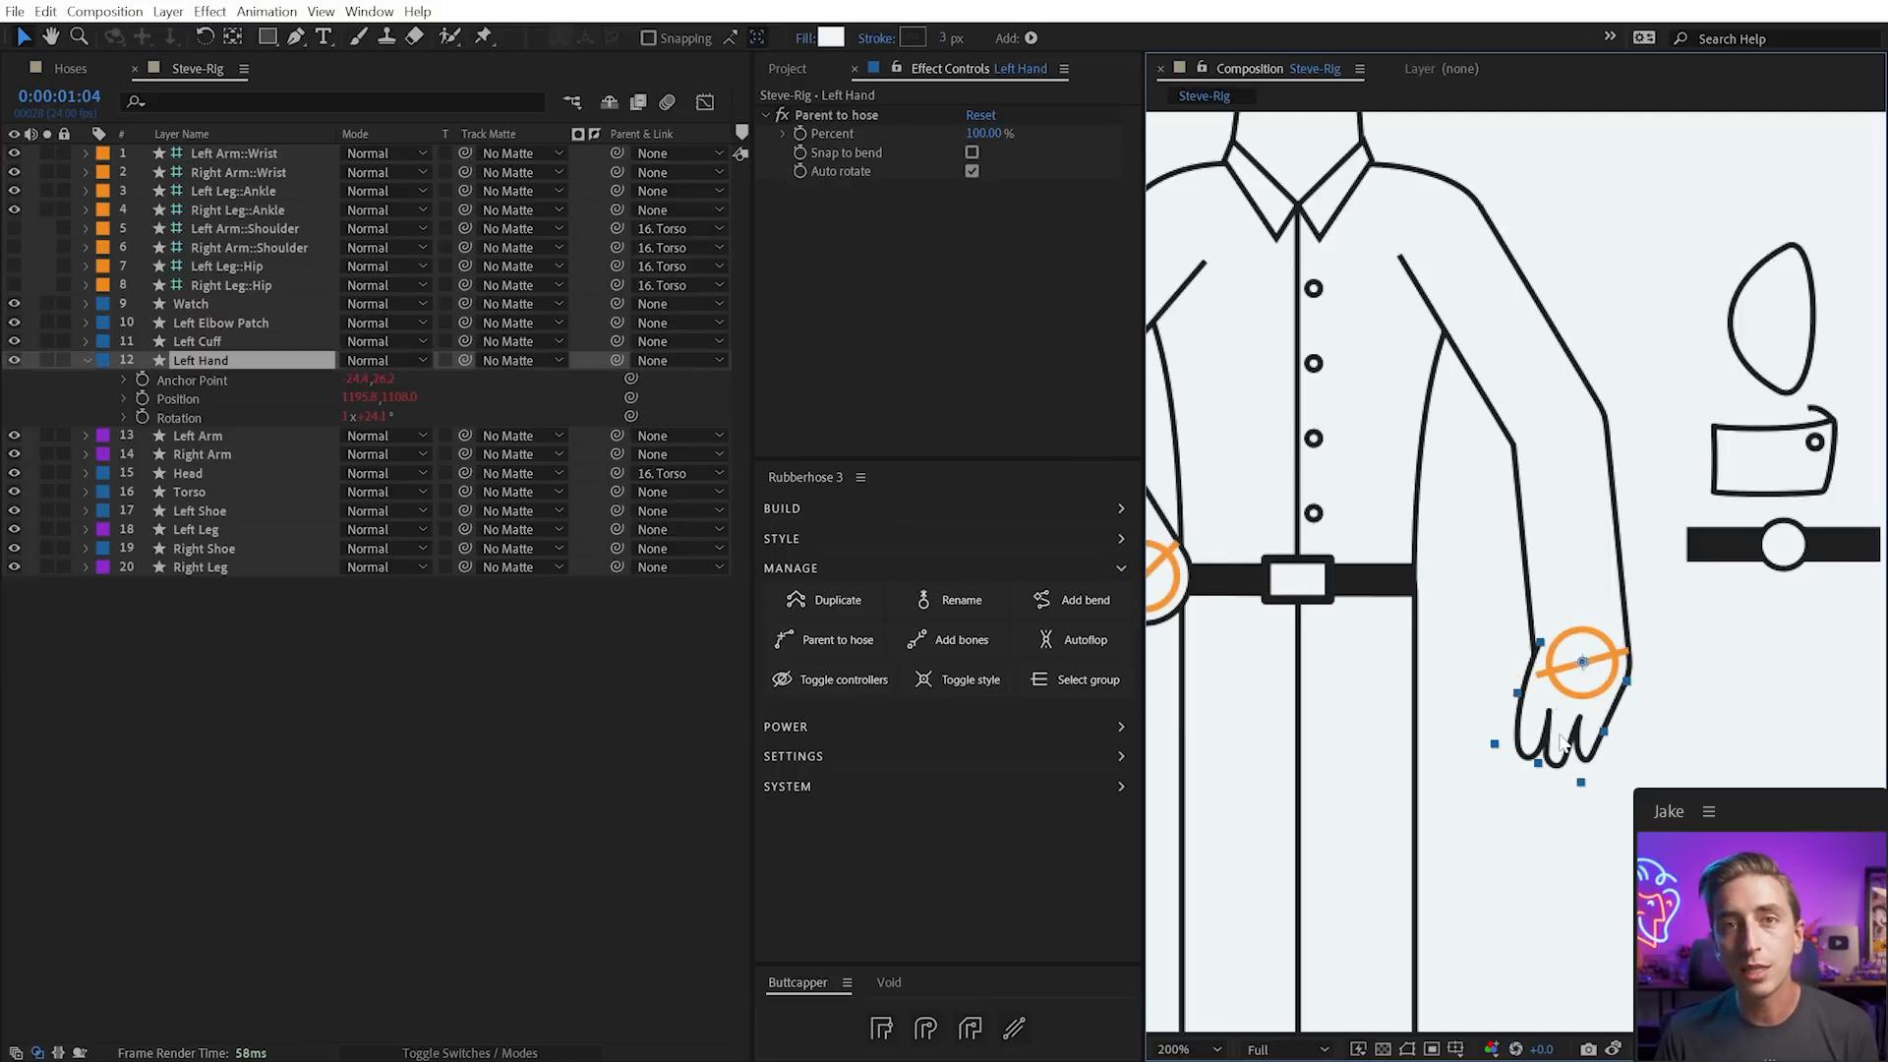
{"action": "left_click_drag", "start_coordinate": [981, 142], "coordinate": [1013, 117]}
Adjust the Left Arm's RH Bend Roundness and bend the arm outward with the wrist controller
{"action": "left_click", "coordinate": [1591, 565]}
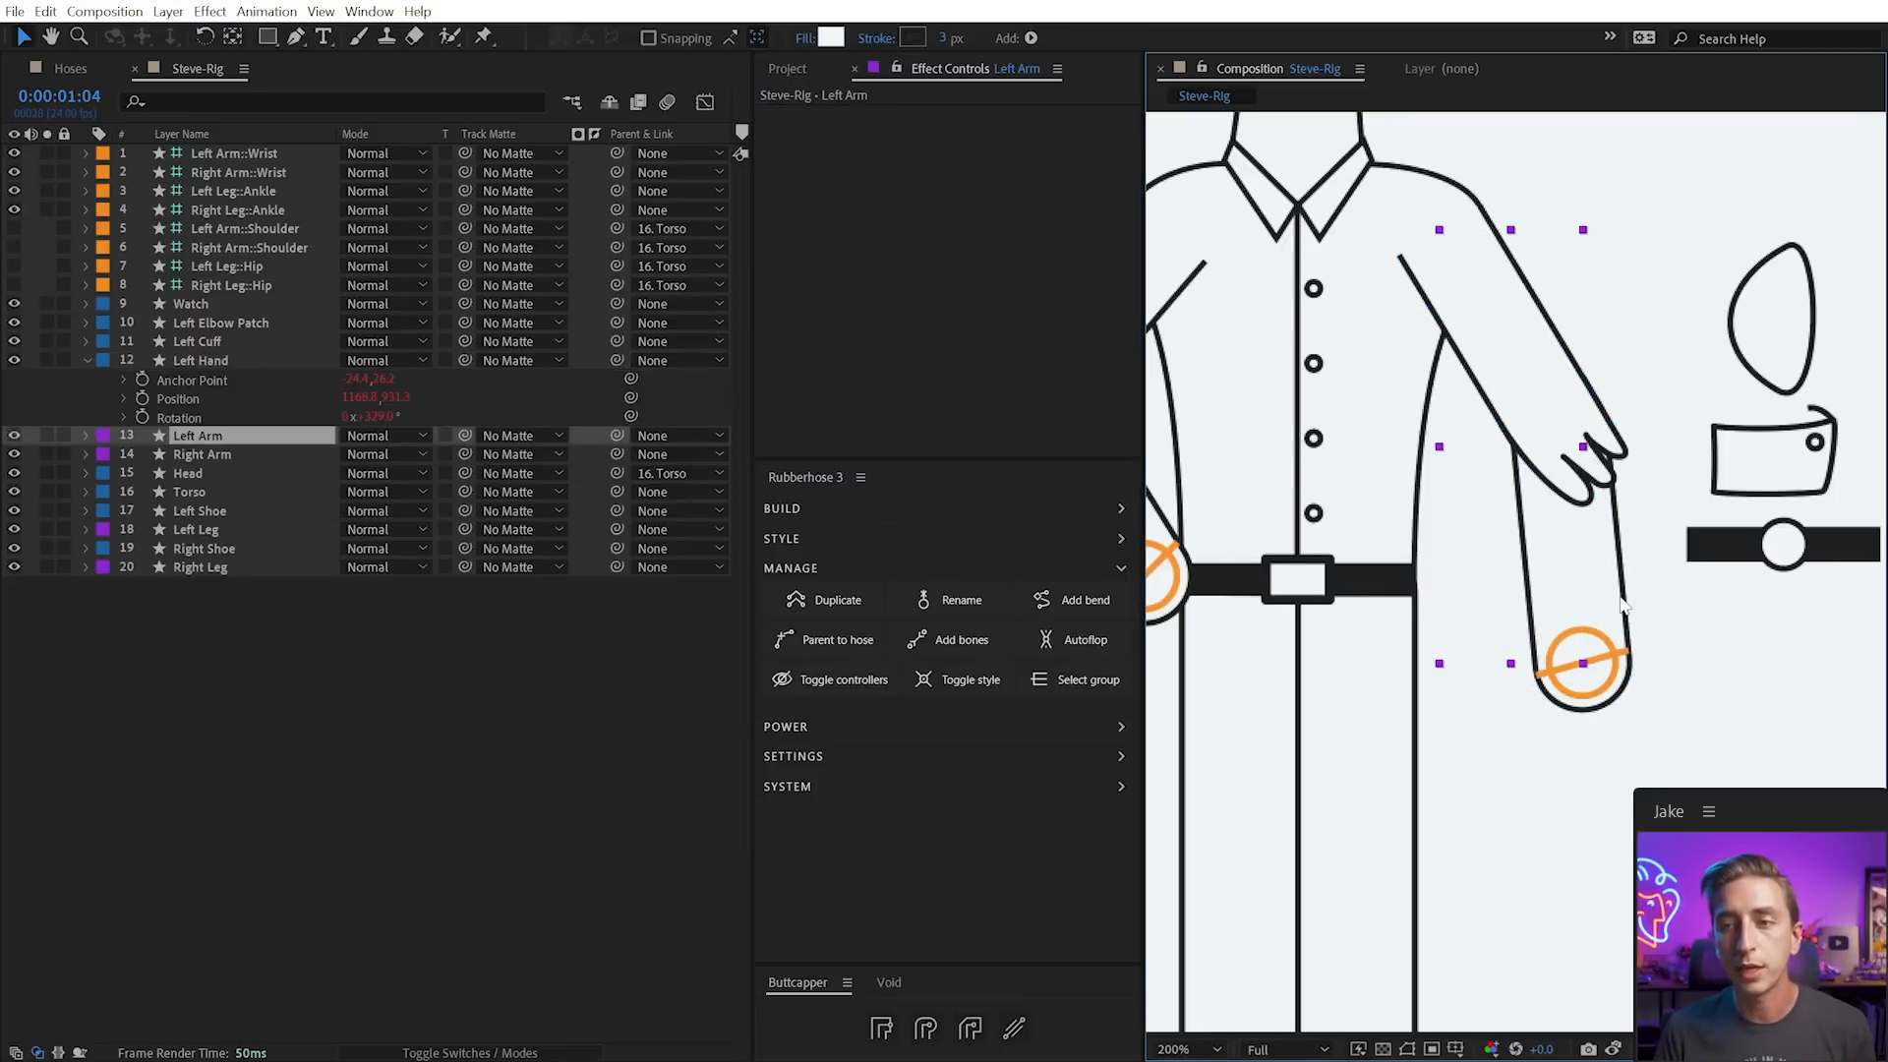
{"action": "left_click", "coordinate": [1587, 651]}
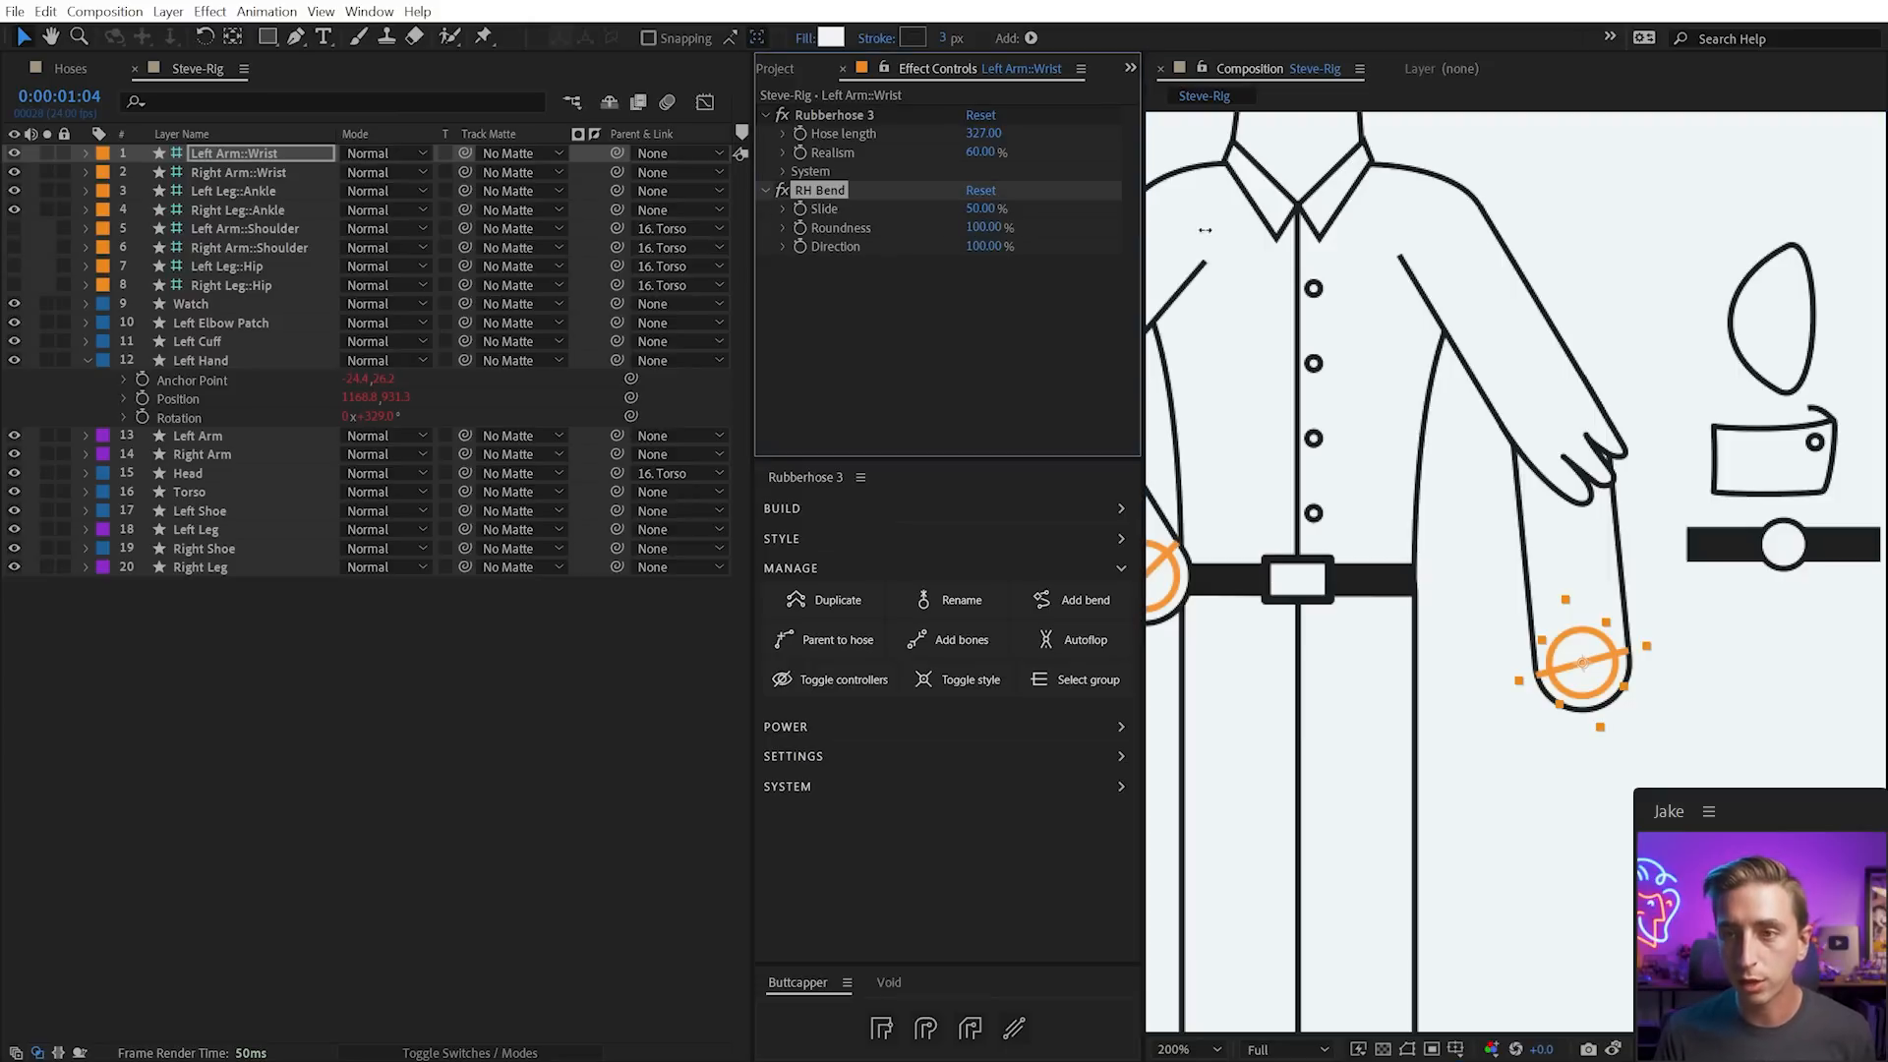
{"action": "left_click_drag", "start_coordinate": [1184, 226], "coordinate": [1464, 264]}
{"action": "left_click", "coordinate": [1695, 765]}
{"action": "left_click_drag", "start_coordinate": [1586, 676], "coordinate": [1585, 615]}
Return the Left Hand's Percent to 100% and rotate the wrist controller with the hand
{"action": "left_click", "coordinate": [1630, 415]}
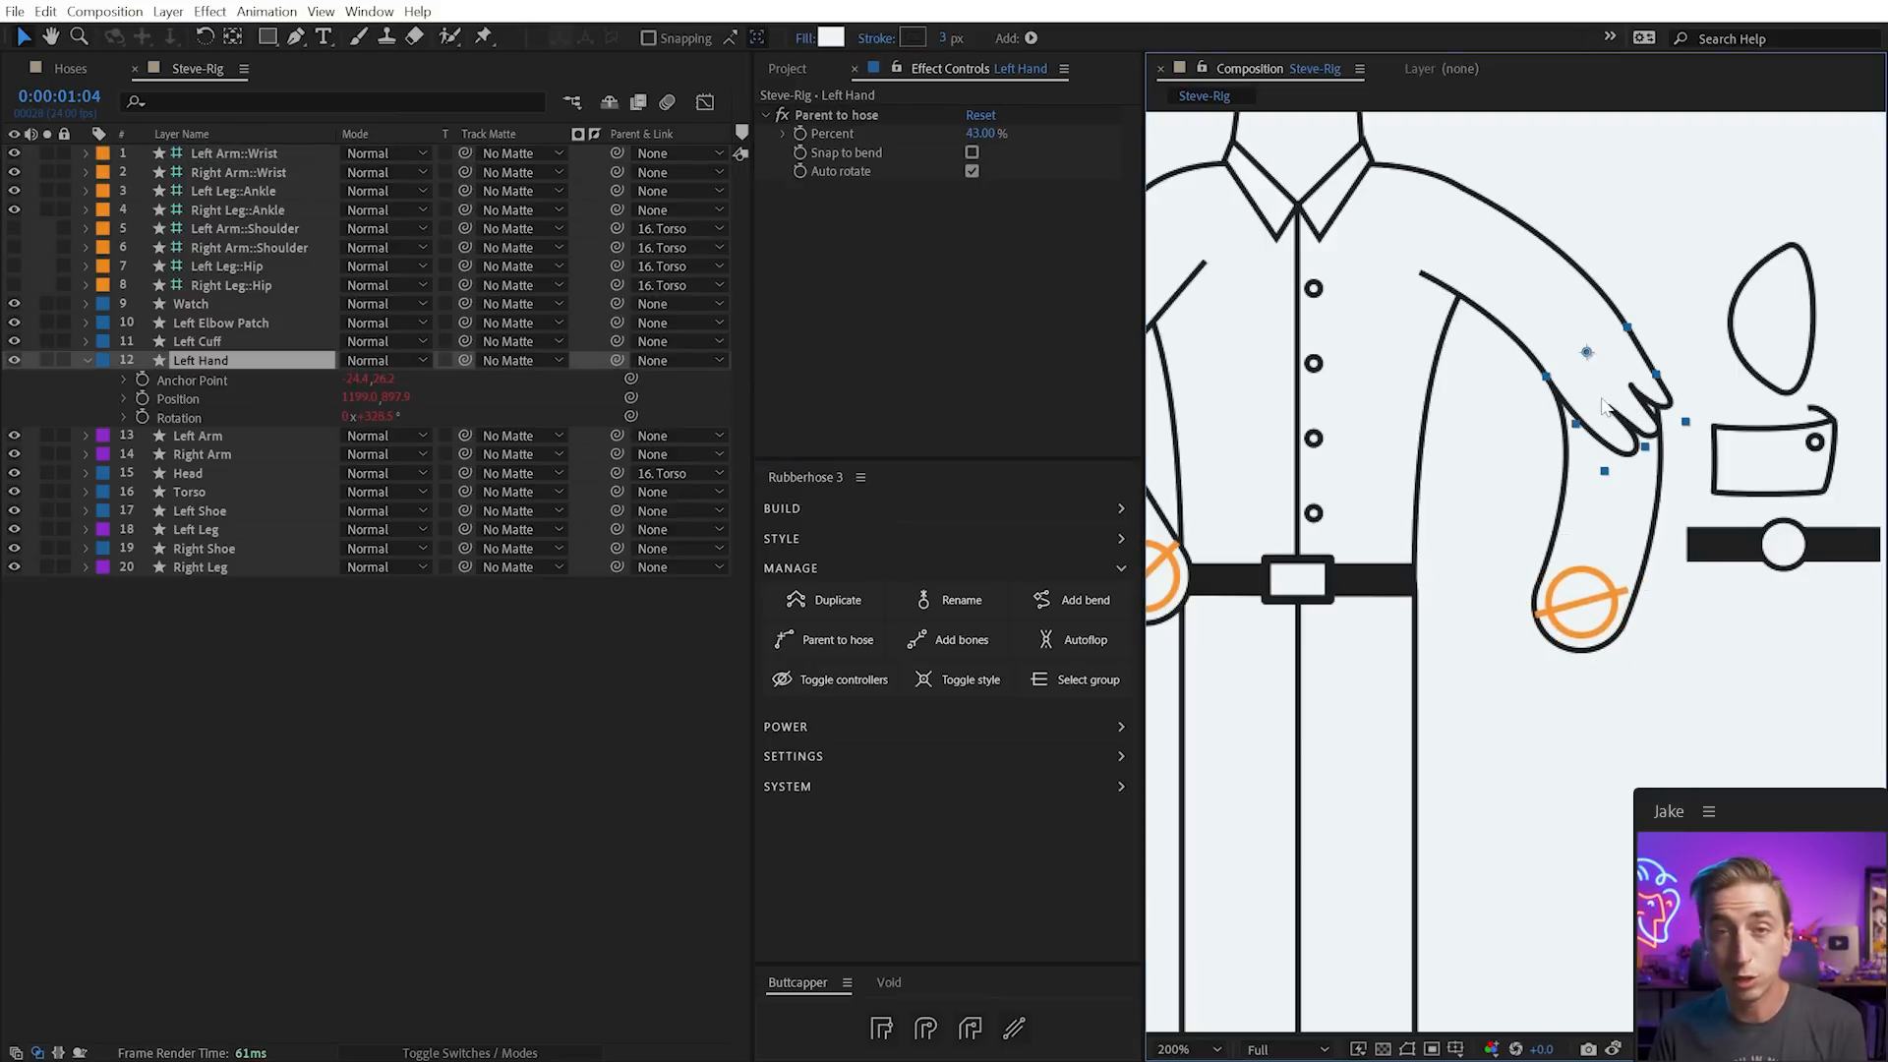
{"action": "left_click_drag", "start_coordinate": [980, 133], "coordinate": [1026, 162]}
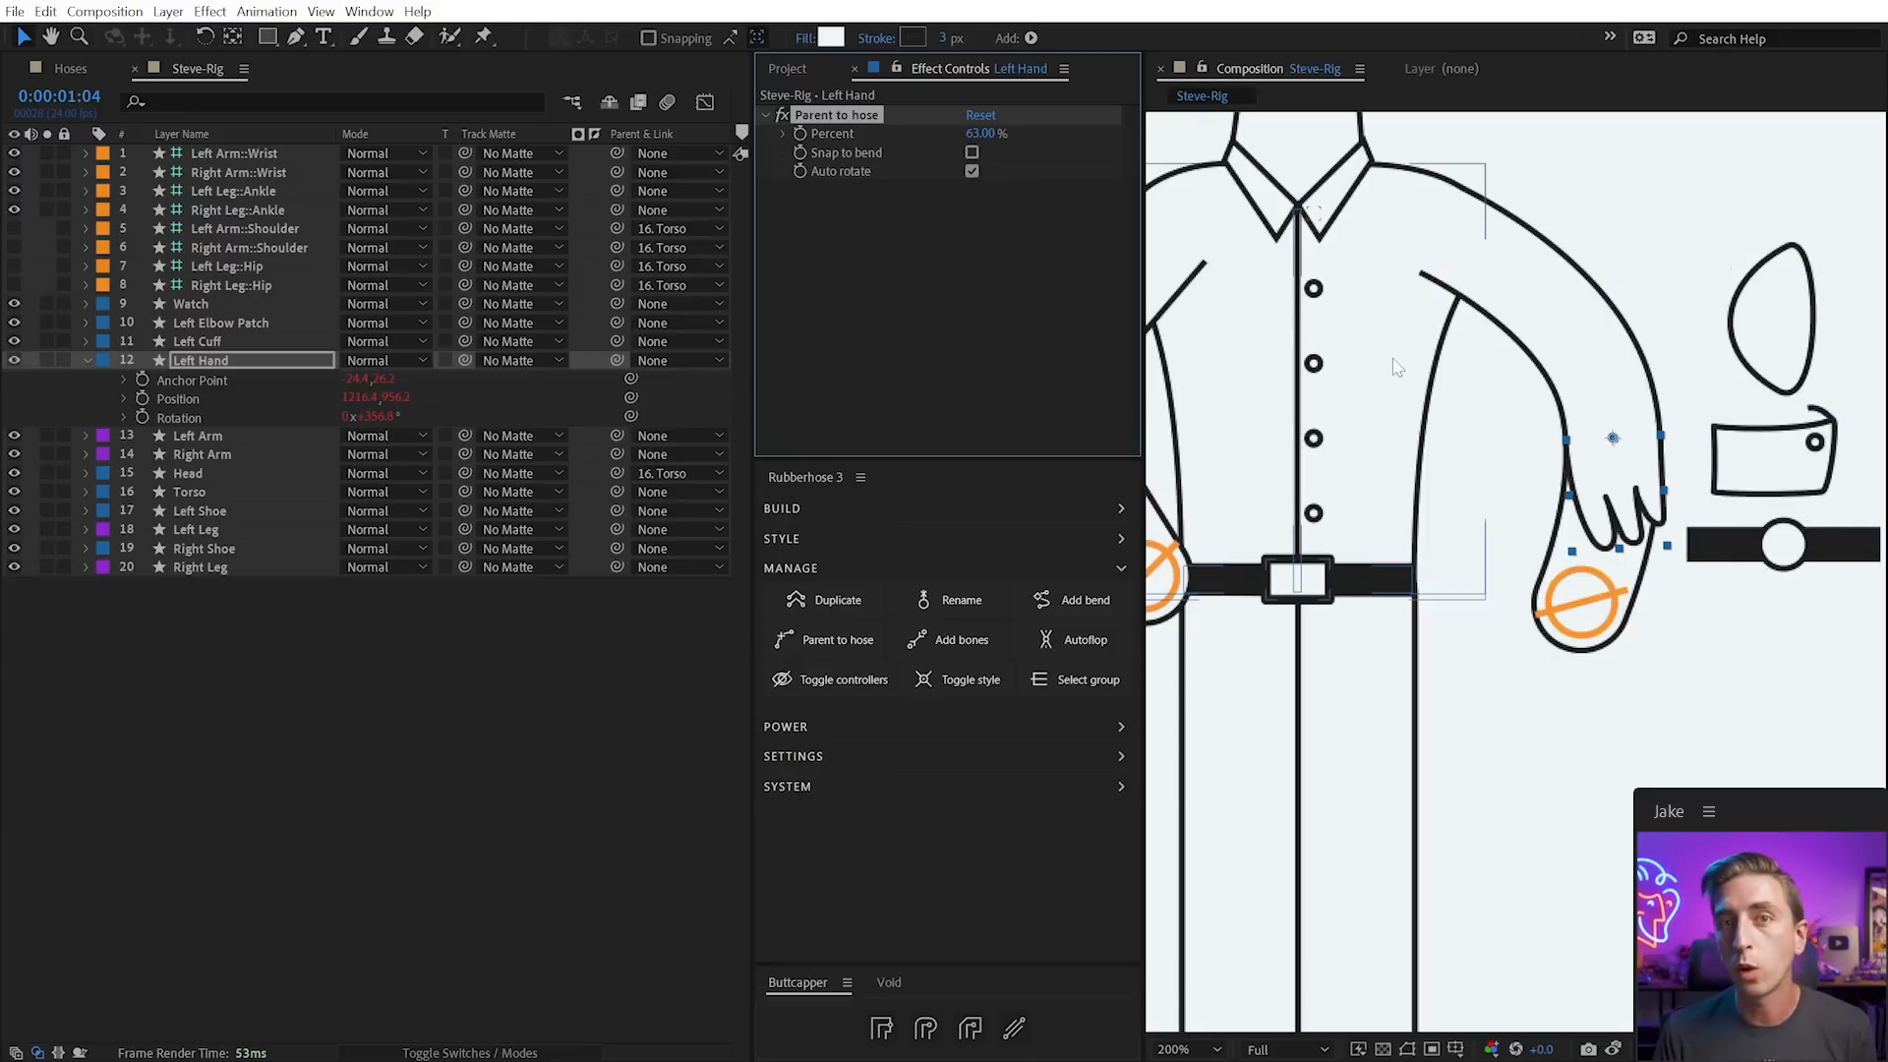
{"action": "mouse_move", "coordinate": [973, 136]}
{"action": "left_mouse_down"}
{"action": "mouse_move", "coordinate": [1062, 147]}
{"action": "mouse_move", "coordinate": [728, 157]}
{"action": "mouse_move", "coordinate": [948, 140]}
{"action": "left_mouse_up"}
{"action": "left_click", "coordinate": [1601, 607]}
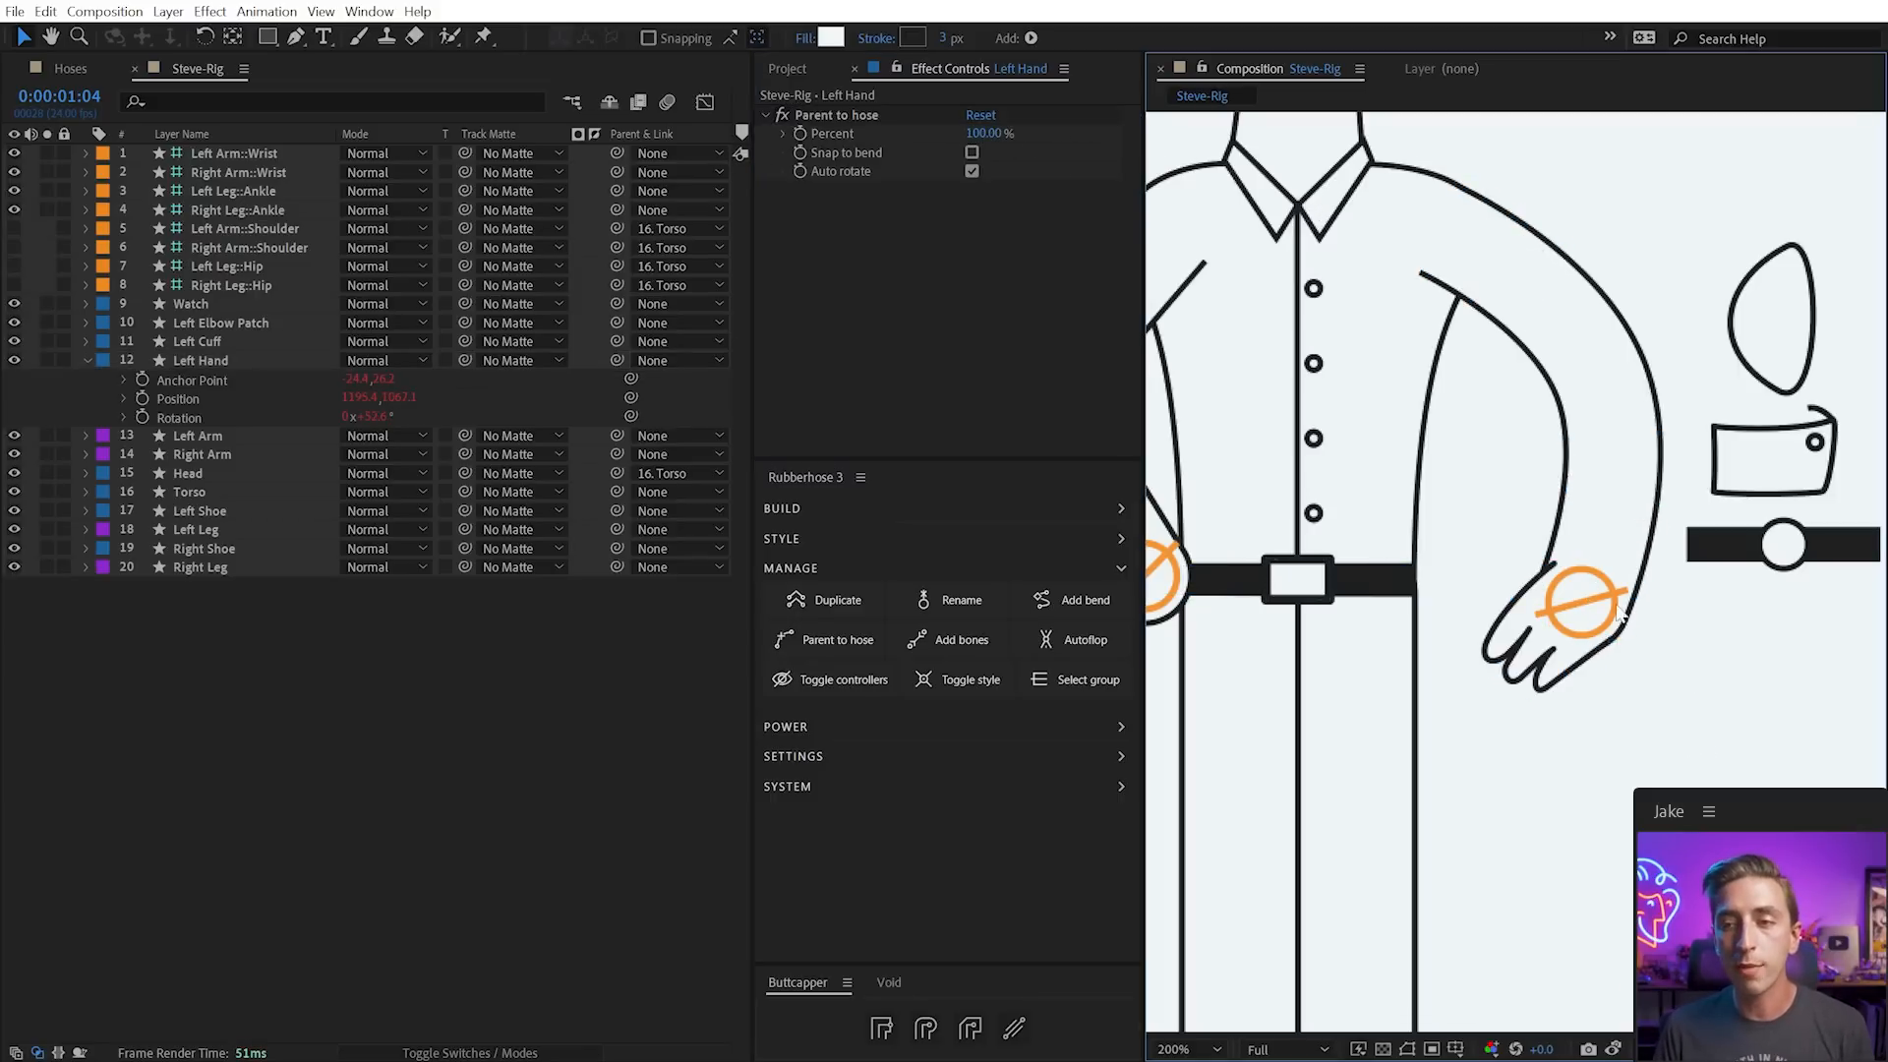
{"action": "key", "text": "w"}
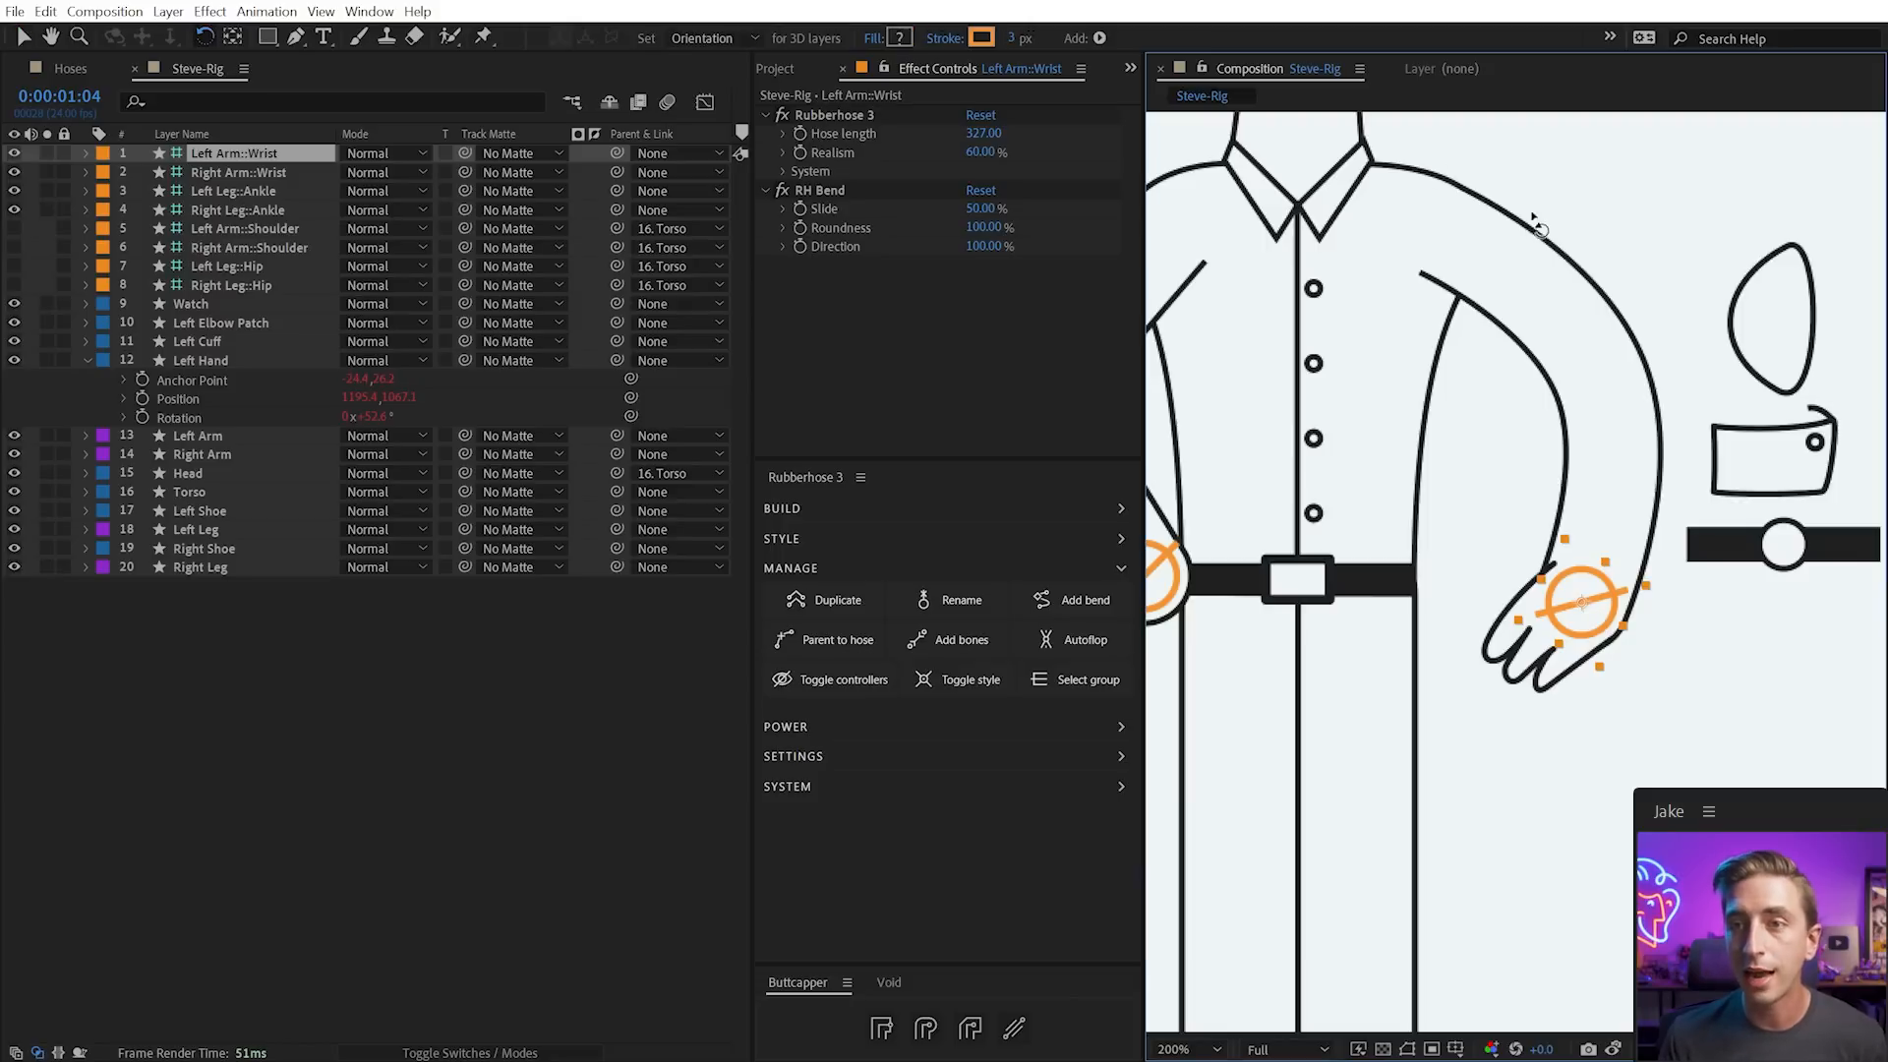
{"action": "left_click", "coordinate": [14, 247]}
{"action": "left_click", "coordinate": [12, 233]}
{"action": "left_click_drag", "start_coordinate": [1625, 612], "coordinate": [1530, 644]}
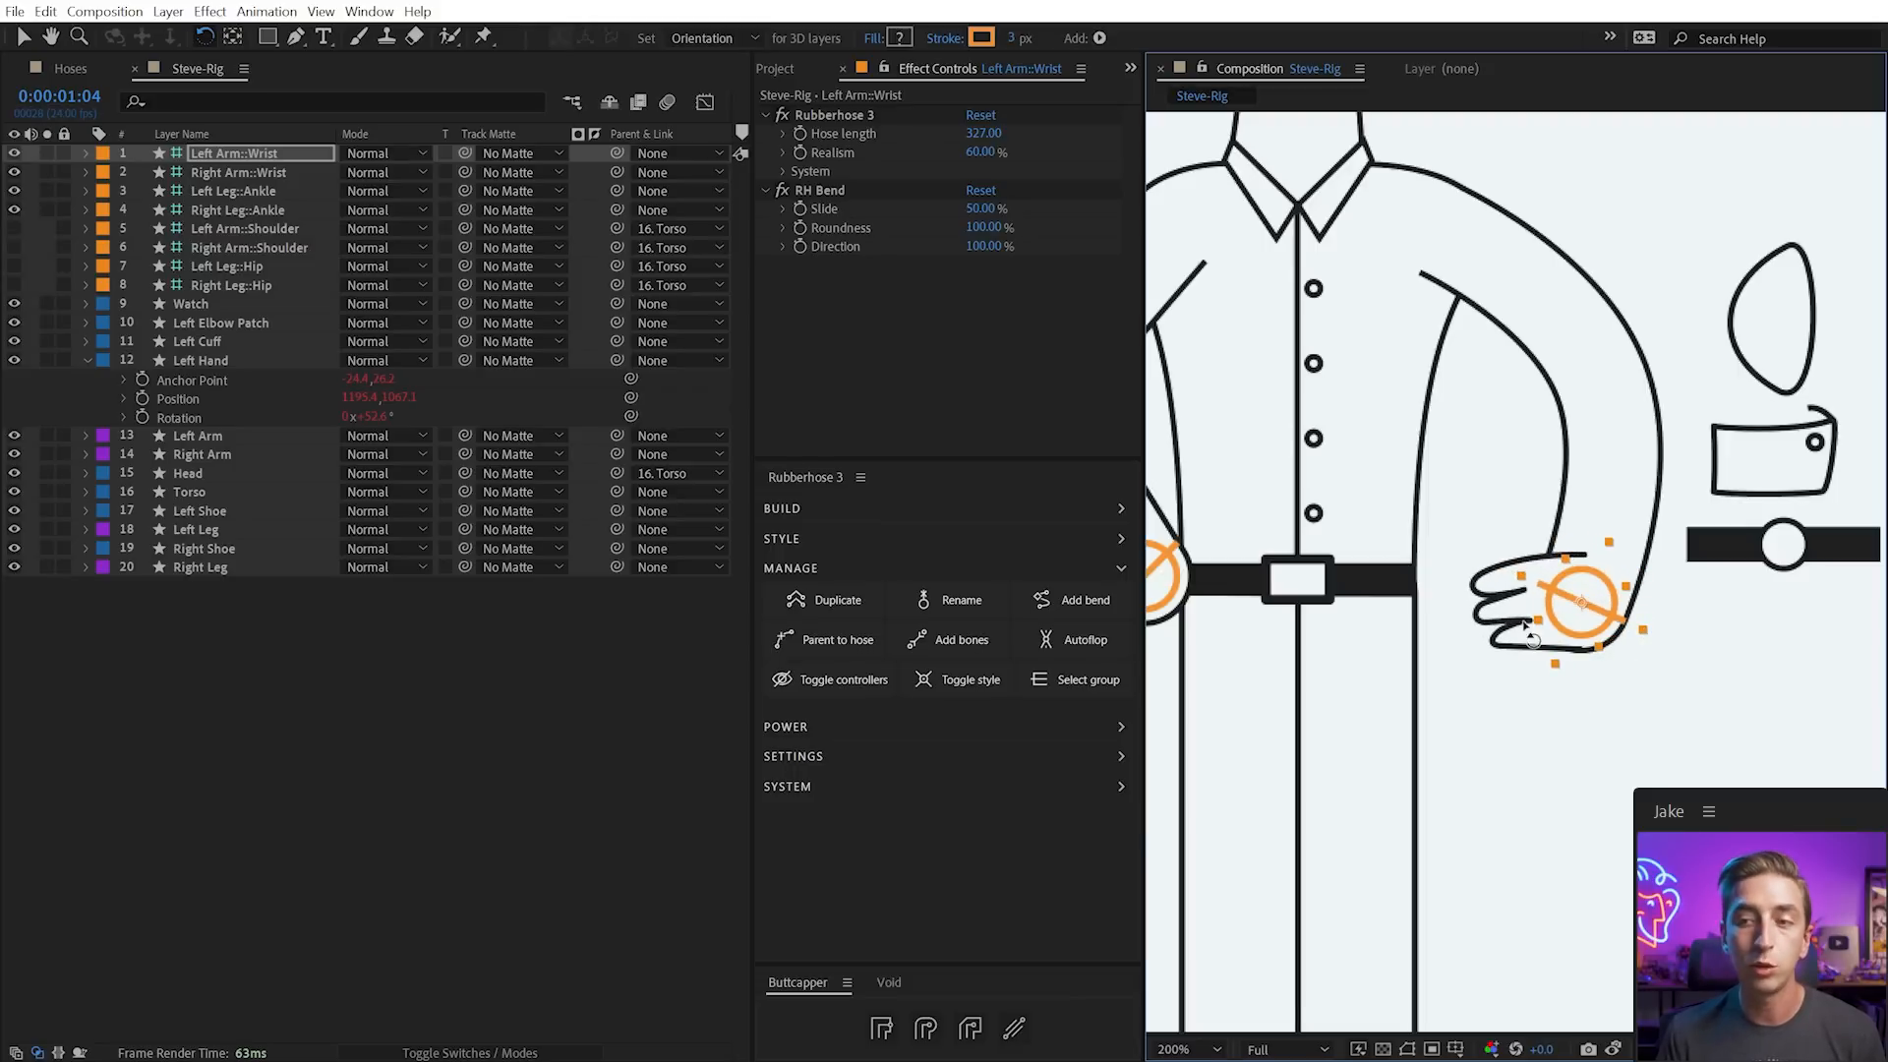
Try sliding and rotating the hand along the arm, then return it to the wrist
{"action": "left_click", "coordinate": [1517, 622]}
{"action": "left_click_drag", "start_coordinate": [988, 132], "coordinate": [941, 135]}
{"action": "left_click_drag", "start_coordinate": [1644, 419], "coordinate": [1679, 334]}
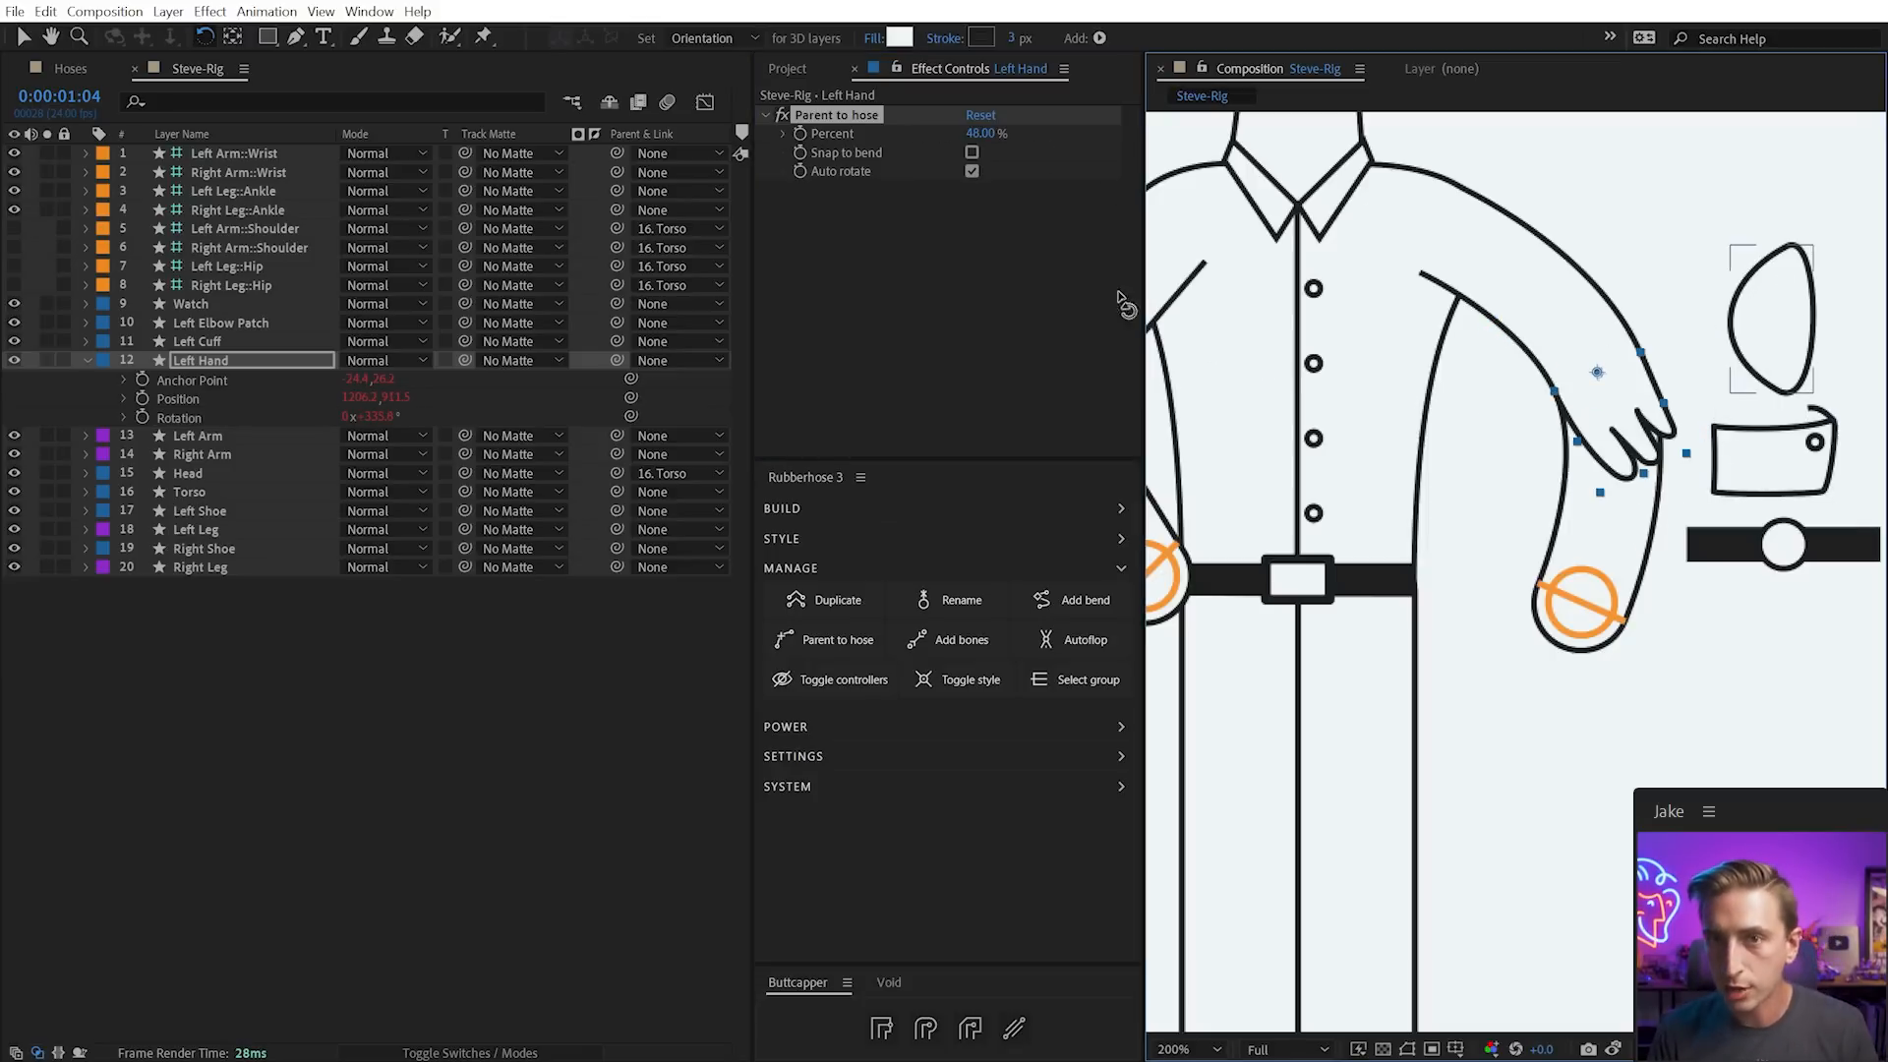
{"action": "left_click_drag", "start_coordinate": [988, 135], "coordinate": [1437, 178]}
{"action": "left_click_drag", "start_coordinate": [988, 135], "coordinate": [1180, 217]}
Set RH Bend Roundness to 0%, place the wrist on the belt, and rotate the hand downward
{"action": "left_click", "coordinate": [1581, 601]}
{"action": "left_click_drag", "start_coordinate": [988, 239], "coordinate": [740, 228]}
{"action": "key", "text": "v"}
{"action": "left_click_drag", "start_coordinate": [1575, 602], "coordinate": [1381, 561]}
{"action": "key", "text": "w"}
{"action": "left_click_drag", "start_coordinate": [1409, 587], "coordinate": [1447, 577]}
{"action": "key", "text": "ctrl+shift+a"}
{"action": "left_click_drag", "start_coordinate": [1496, 503], "coordinate": [1458, 594]}
Attach the Watch to the Left Arm hose at 94% and track-matte it to the Left Arm layer
{"action": "left_click", "coordinate": [1748, 637]}
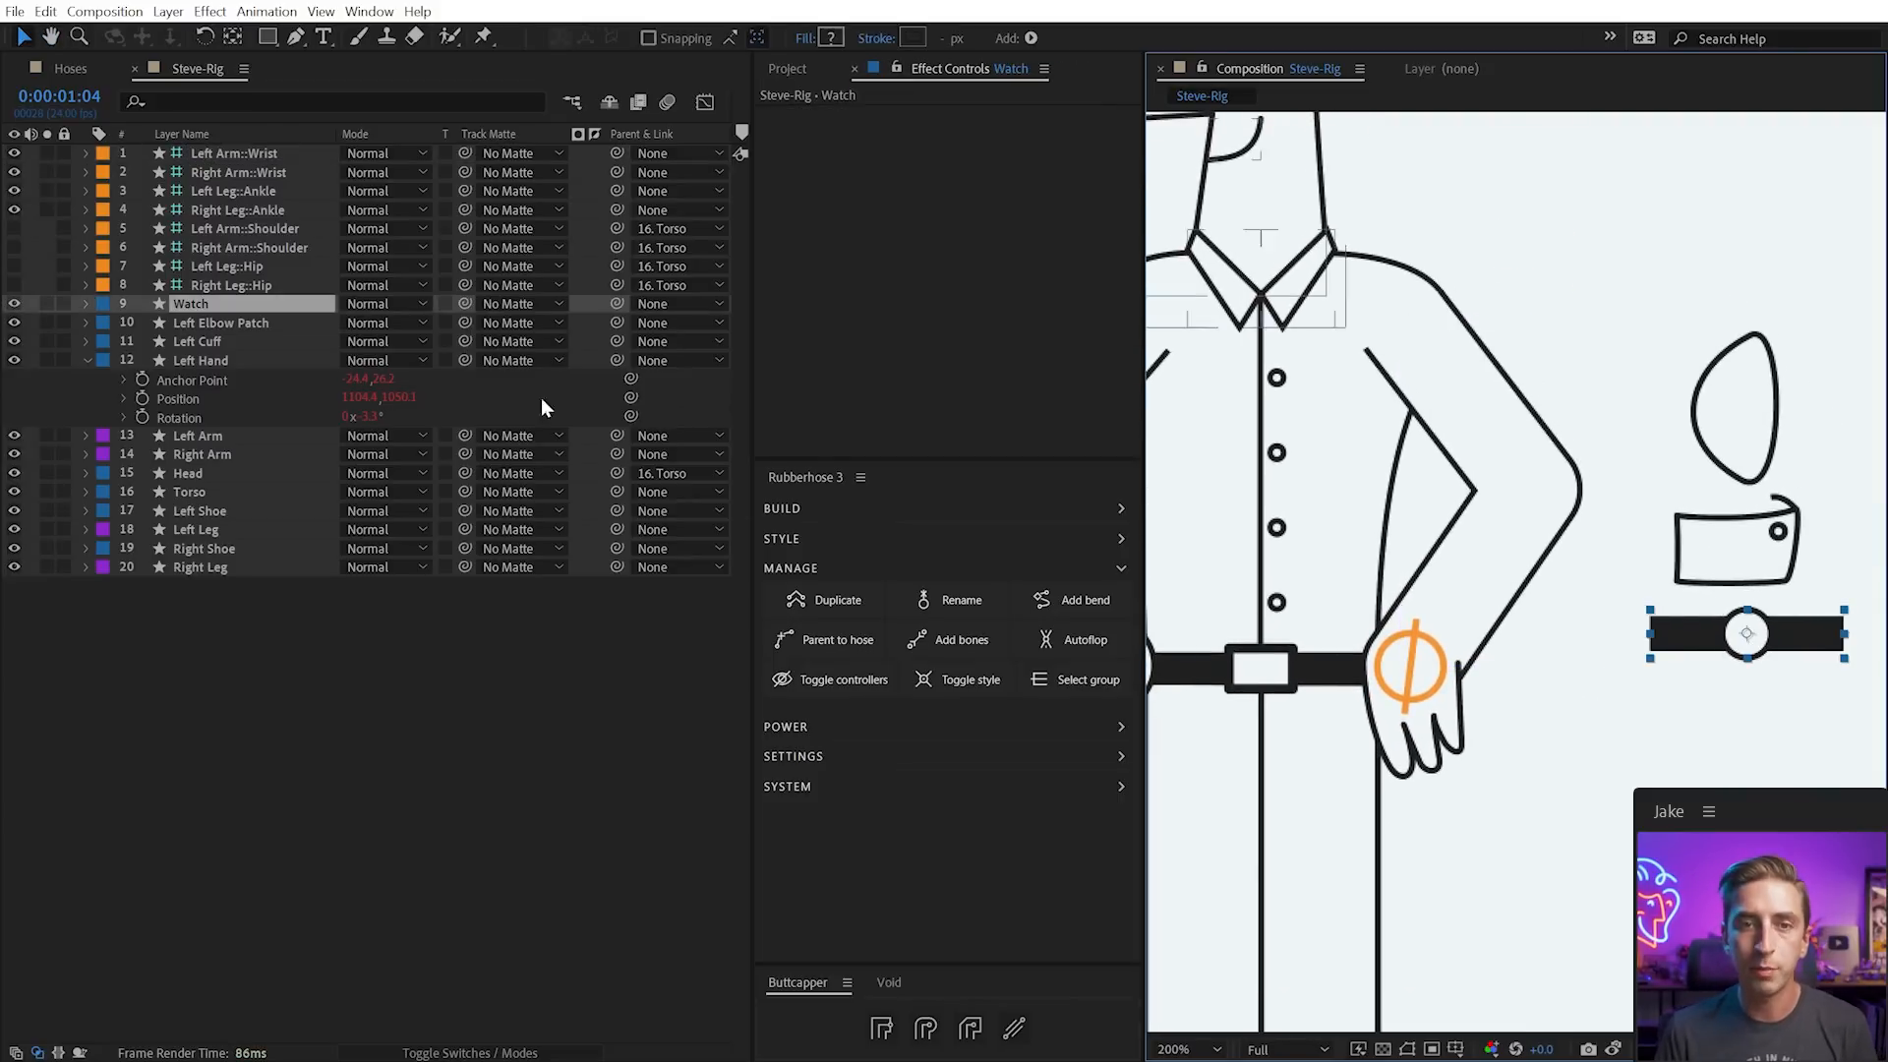
{"action": "left_click", "coordinate": [863, 641]}
{"action": "left_click", "coordinate": [391, 682]}
{"action": "left_click", "coordinate": [443, 826]}
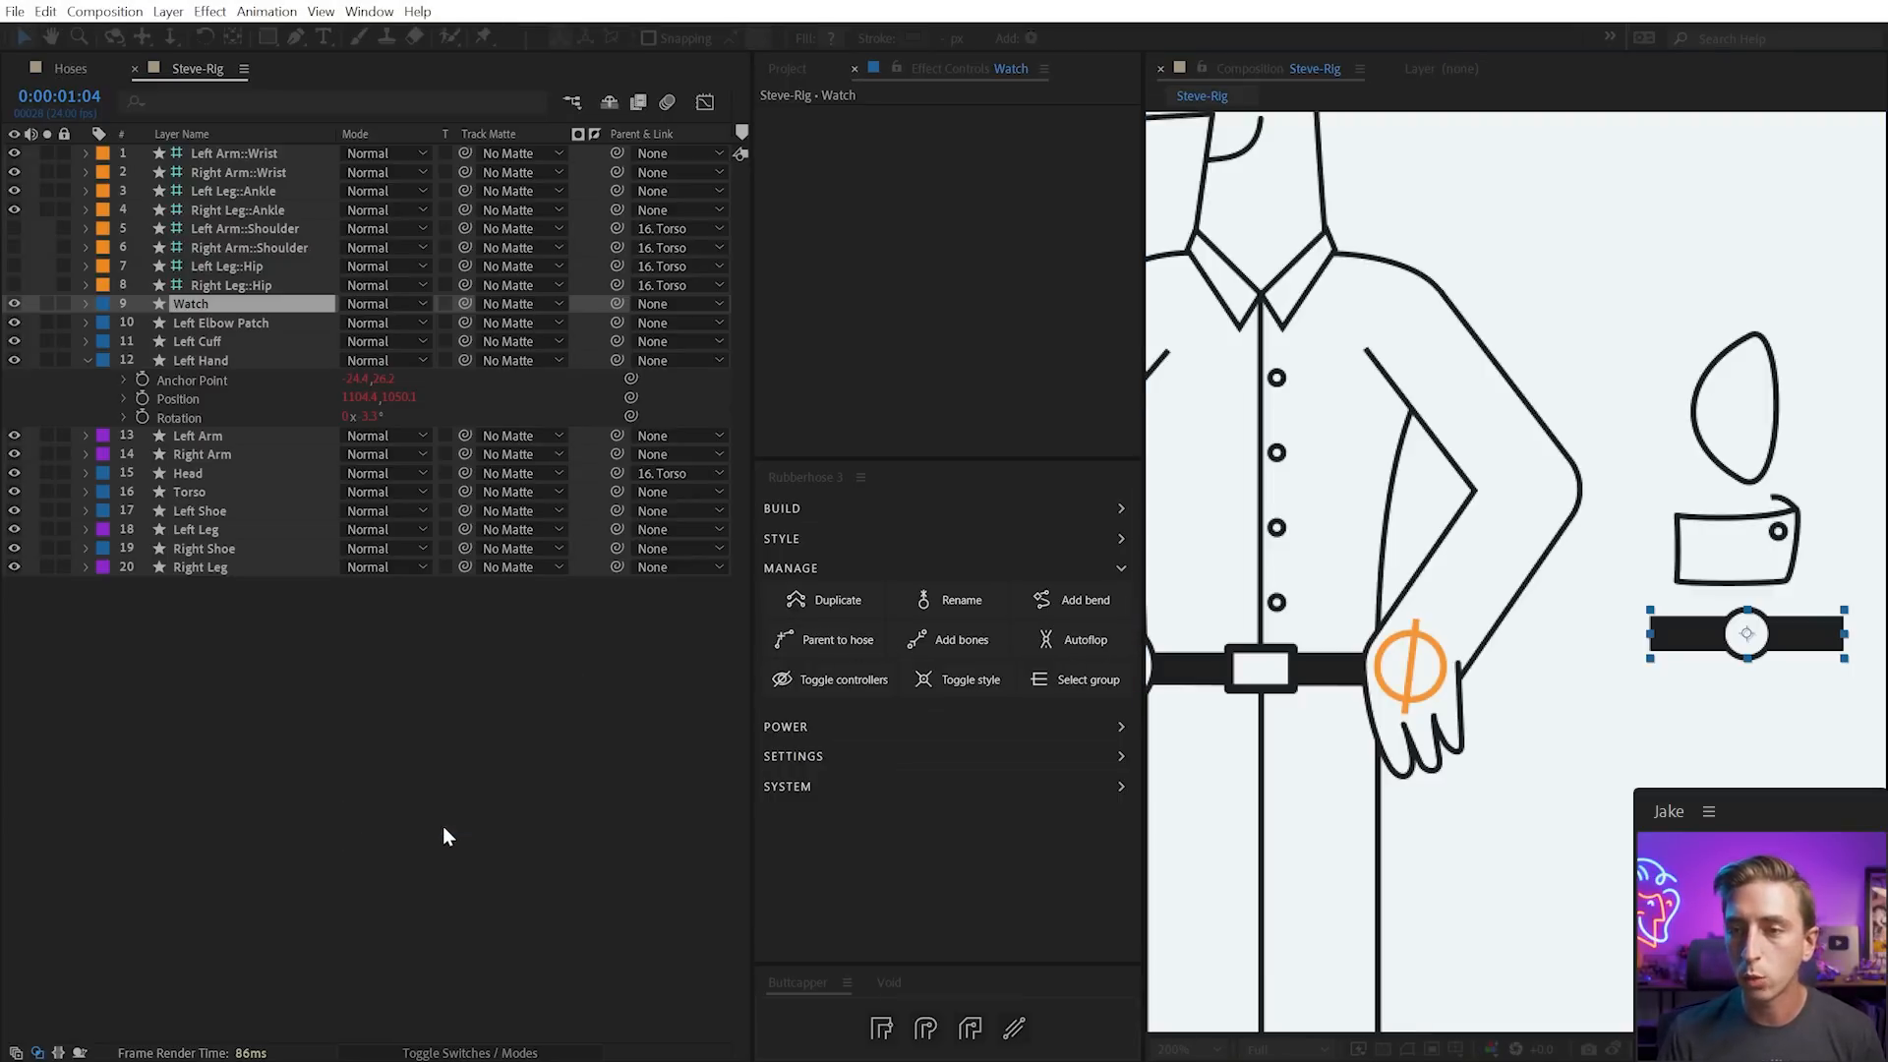
{"action": "left_click_drag", "start_coordinate": [990, 132], "coordinate": [1018, 126]}
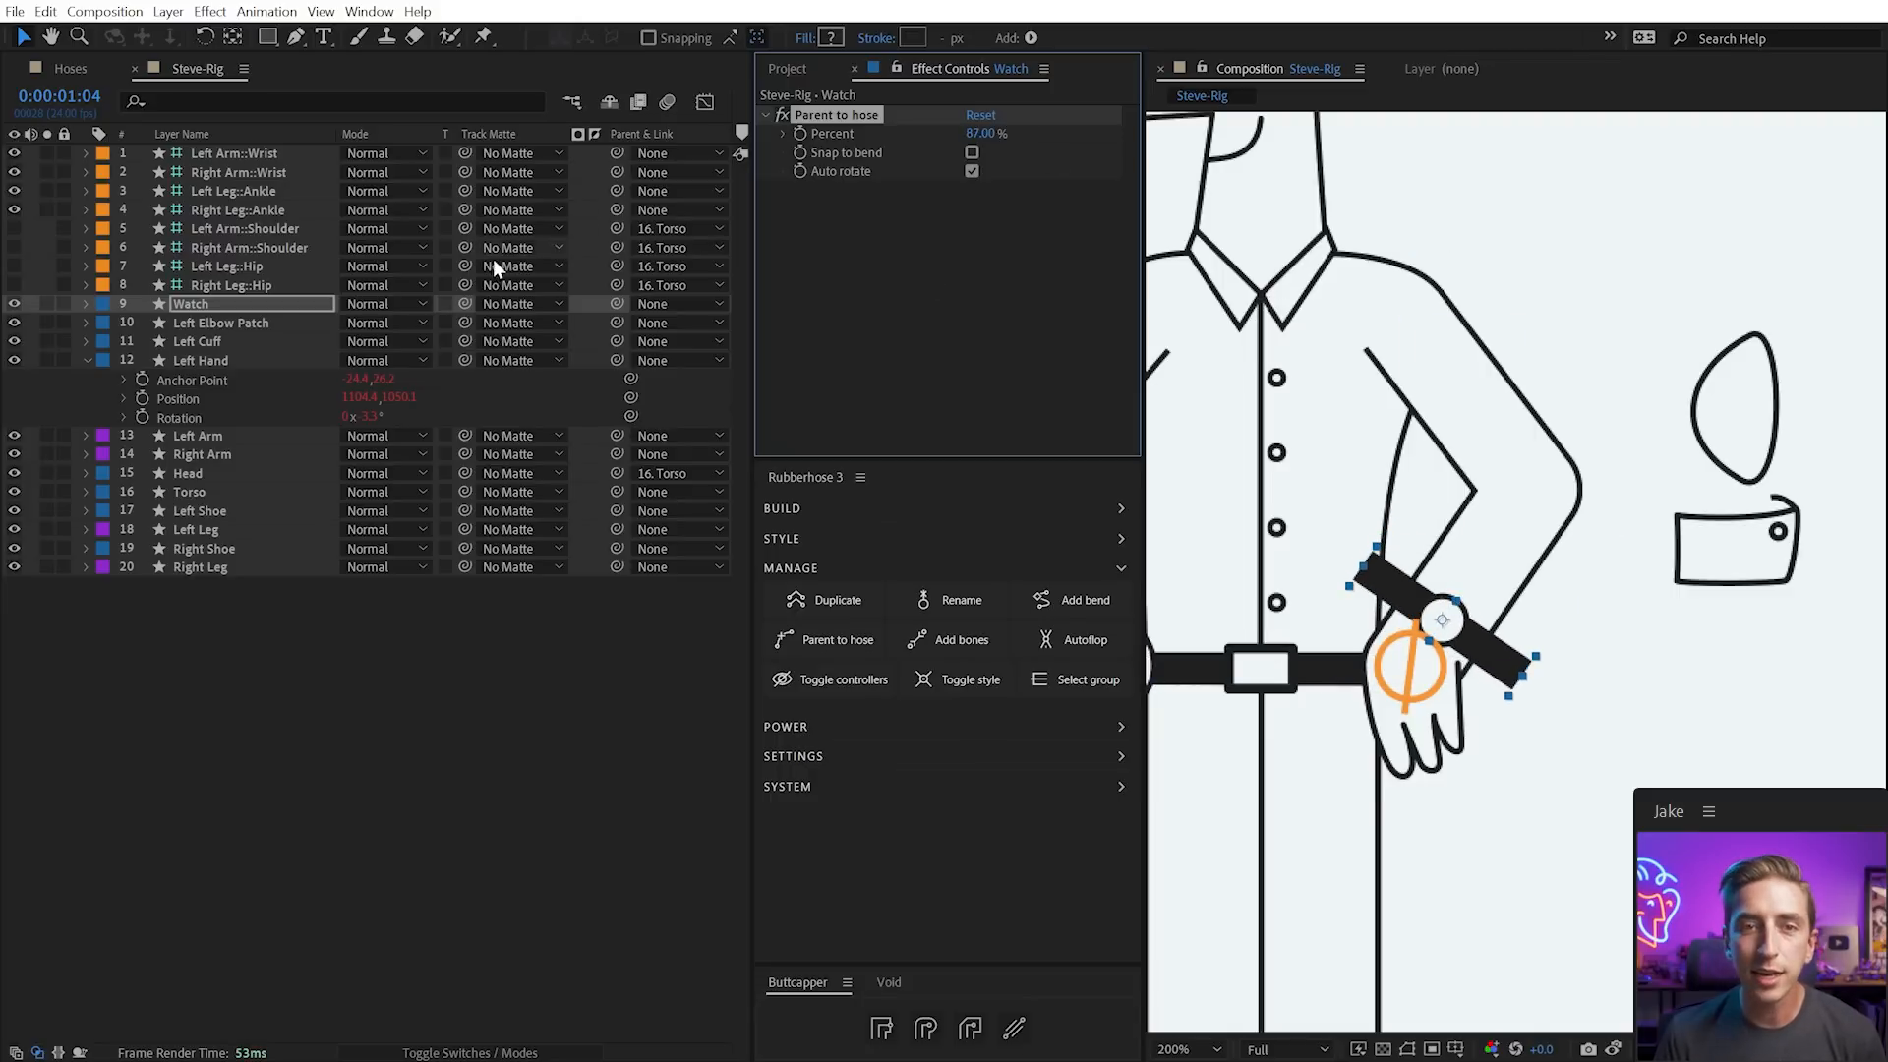
{"action": "left_click_drag", "start_coordinate": [462, 303], "coordinate": [211, 553]}
{"action": "left_click_drag", "start_coordinate": [192, 450], "coordinate": [240, 440]}
{"action": "left_click", "coordinate": [14, 439]}
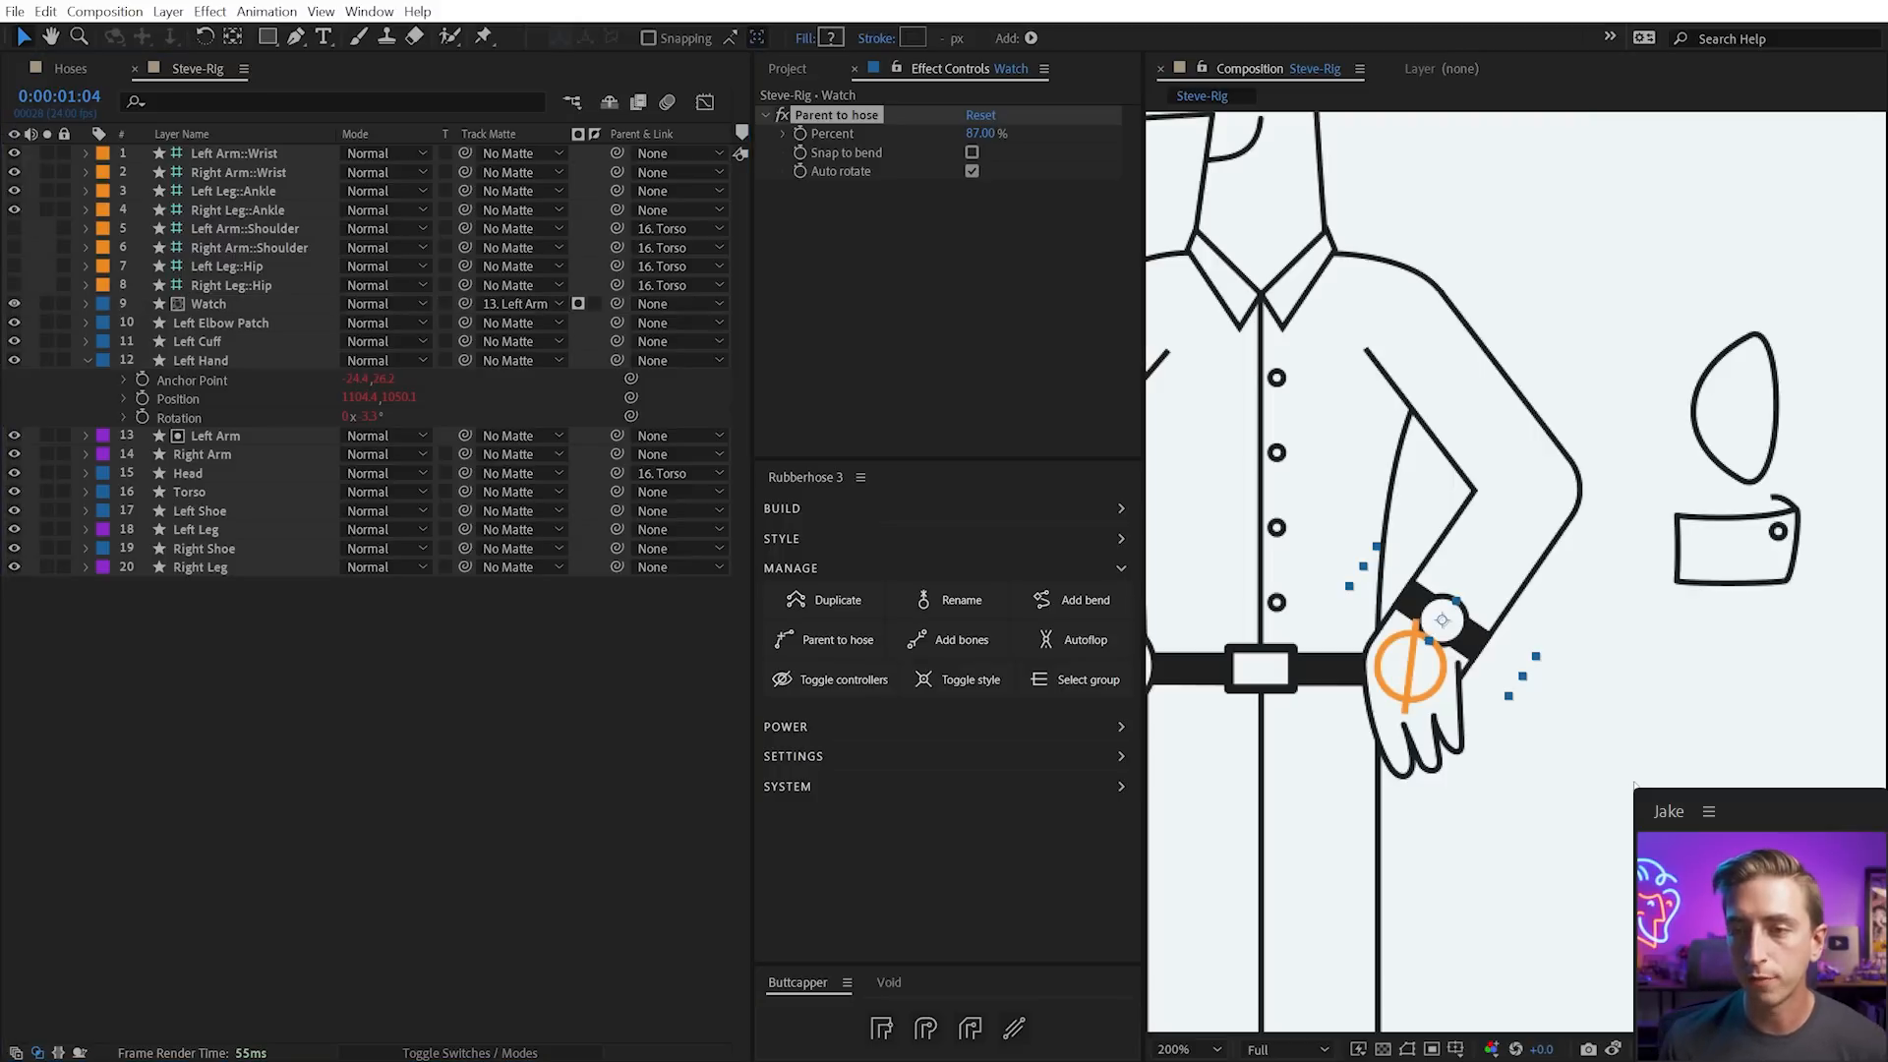
Attach the Left Cuff to the Left Arm hose at 78% along the forearm
{"action": "left_click", "coordinate": [202, 341]}
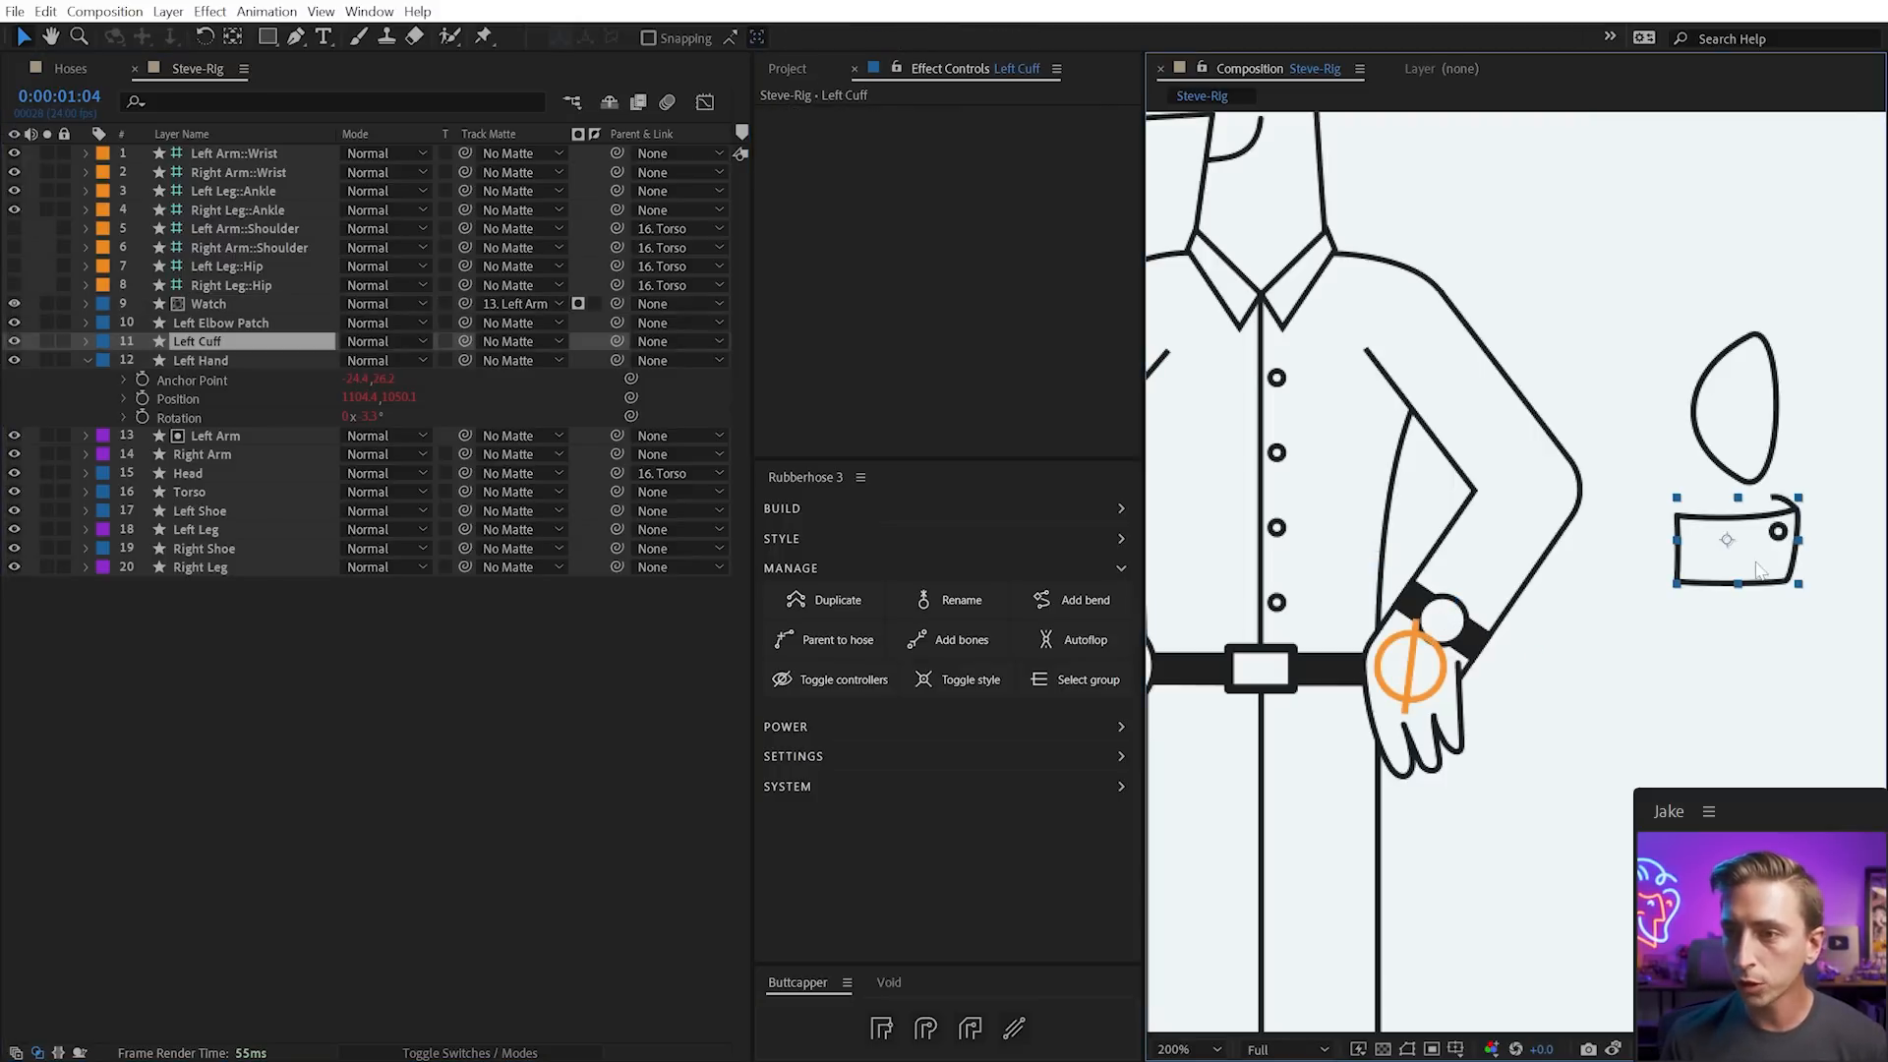
{"action": "left_click", "coordinate": [841, 640]}
{"action": "left_click", "coordinate": [444, 823]}
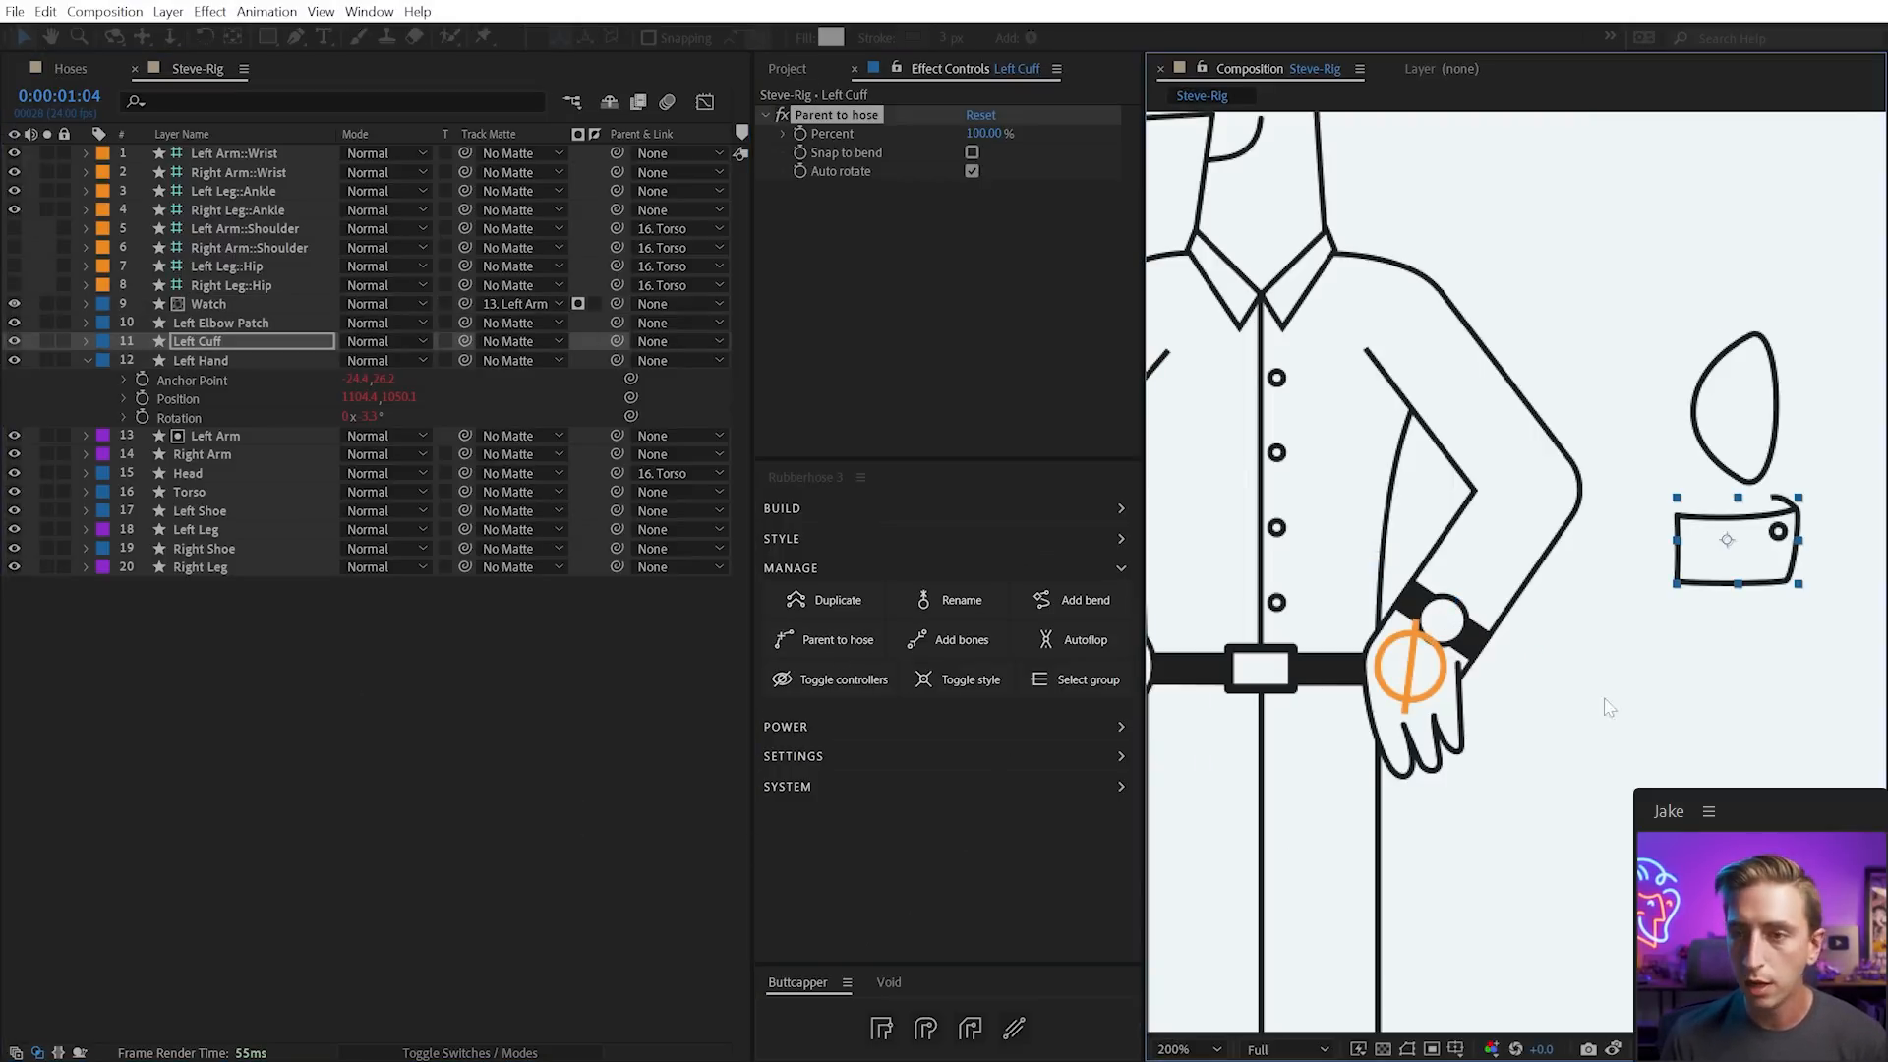
{"action": "mouse_move", "coordinate": [991, 138]}
{"action": "left_mouse_down"}
{"action": "mouse_move", "coordinate": [949, 129]}
{"action": "mouse_move", "coordinate": [985, 133]}
{"action": "left_mouse_up"}
{"action": "left_click", "coordinate": [1450, 616]}
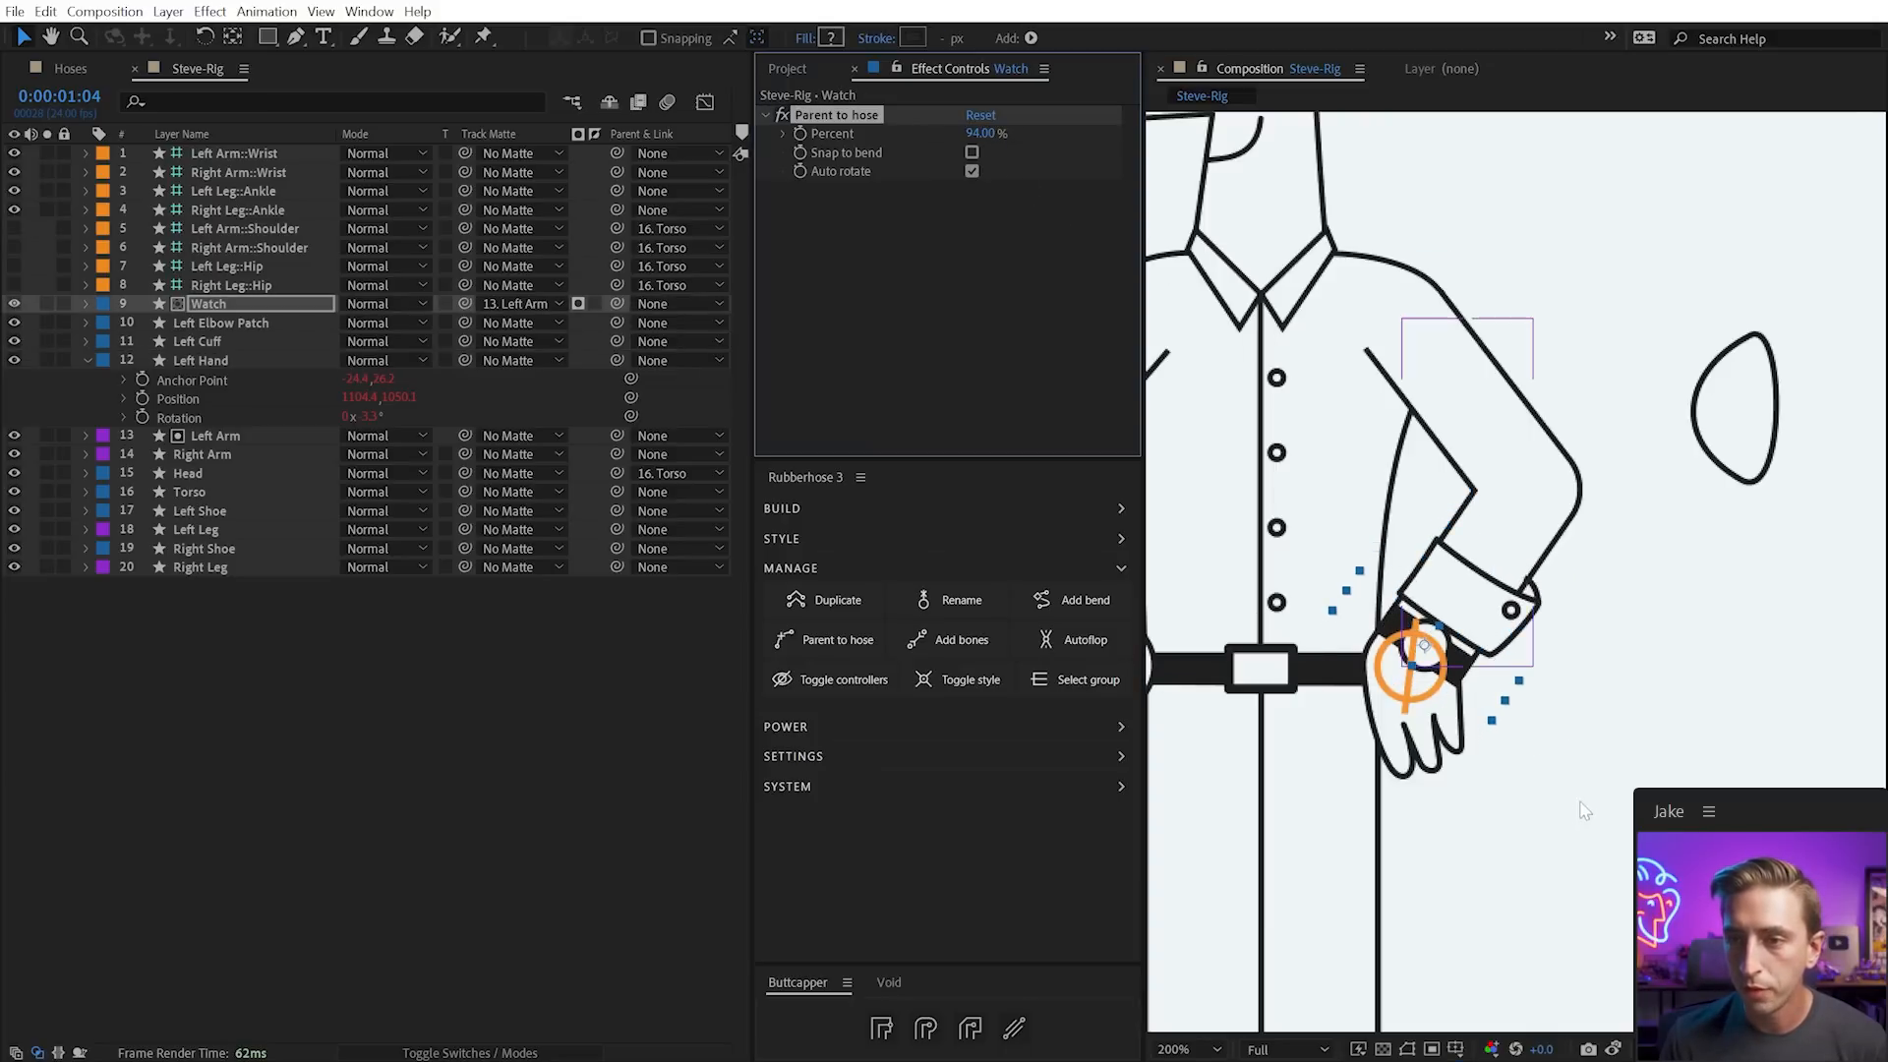
{"action": "left_click", "coordinate": [1733, 418]}
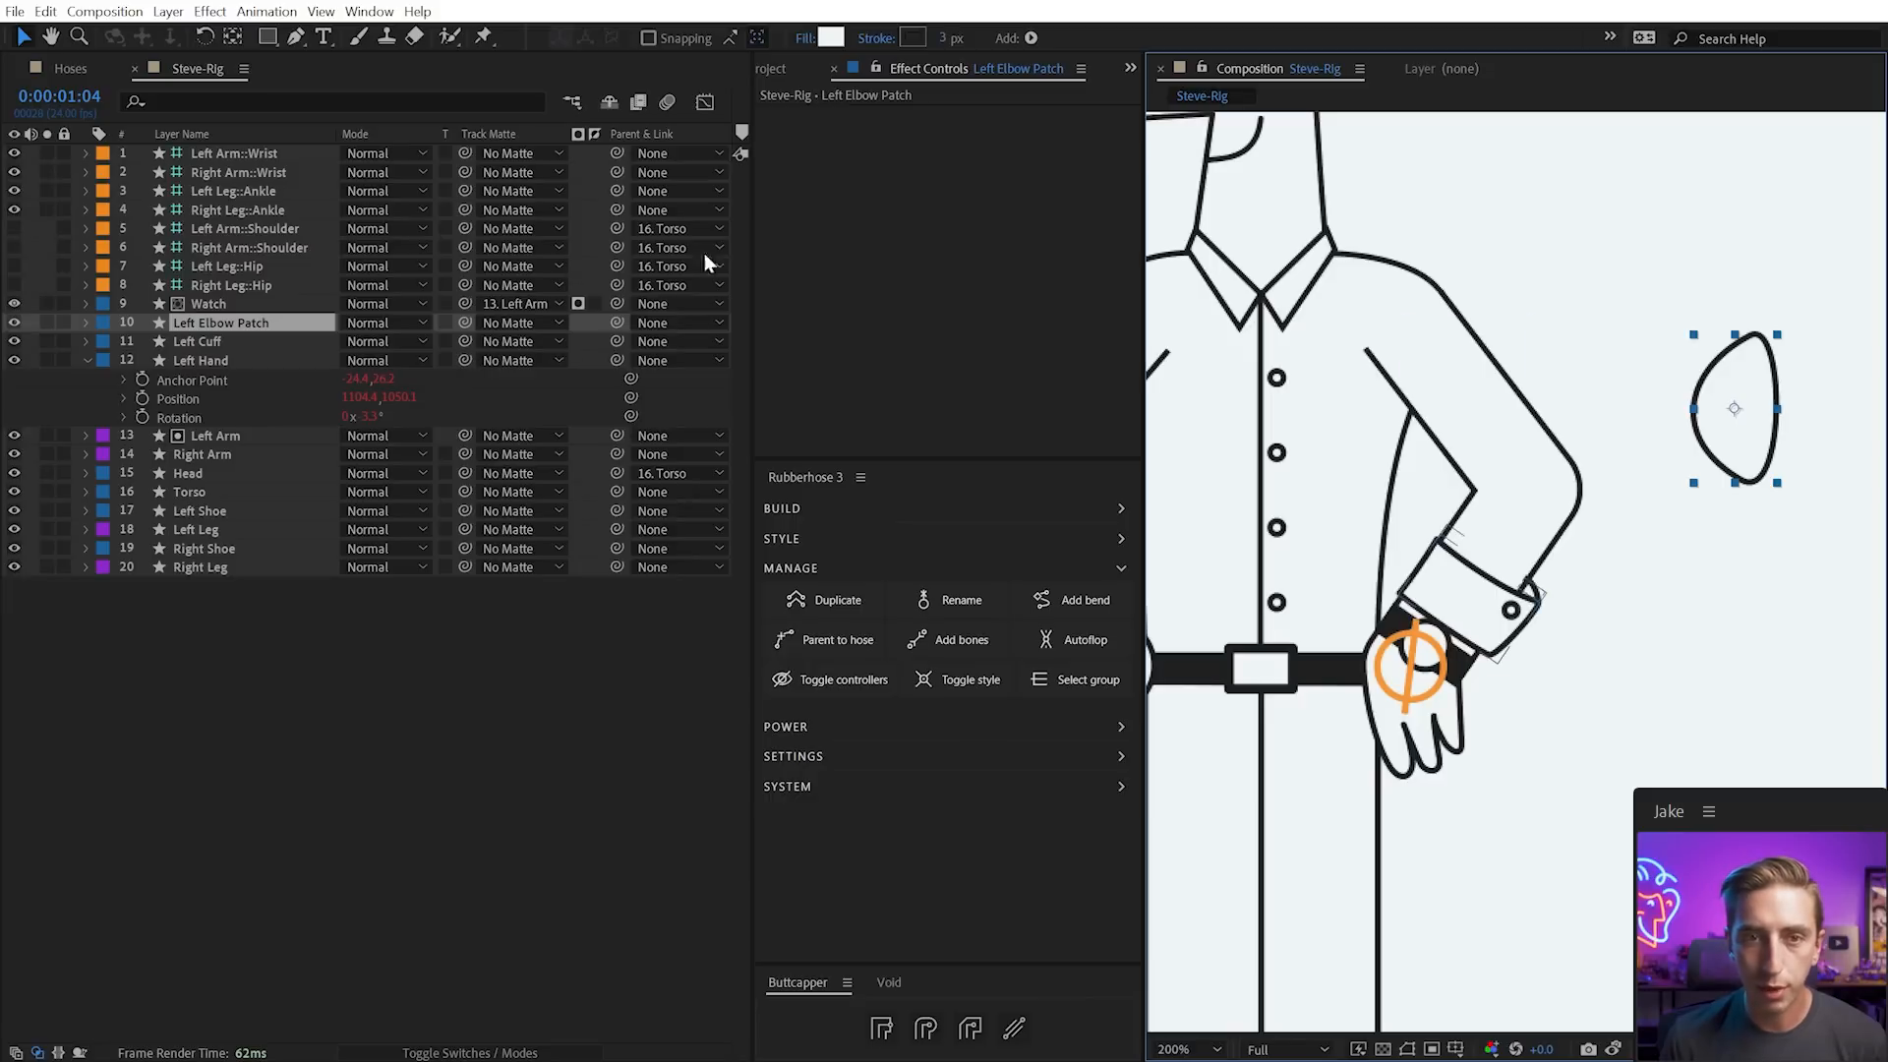
Attach the Left Elbow Patch to the Left Arm hose at 50% and re-pose the arm to check it
{"action": "left_click", "coordinate": [890, 637]}
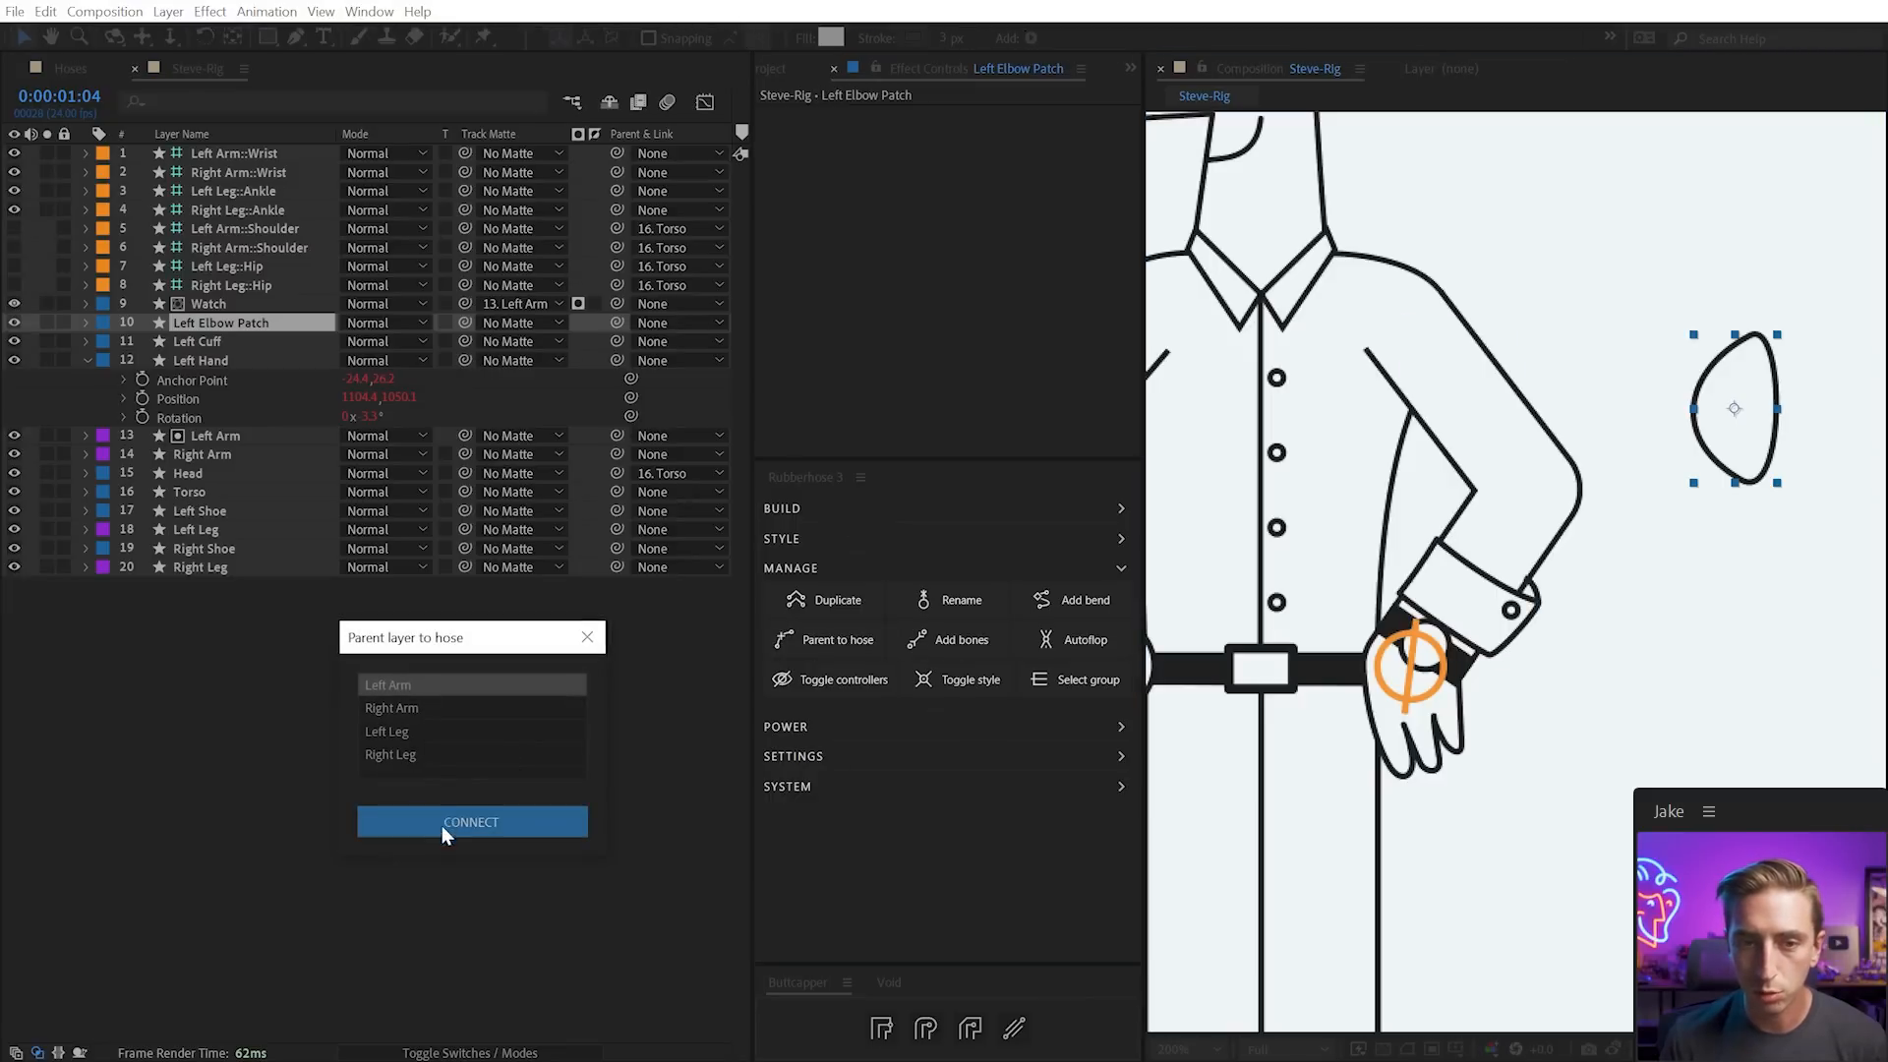
{"action": "left_click", "coordinate": [440, 823]}
{"action": "left_click_drag", "start_coordinate": [980, 132], "coordinate": [909, 117]}
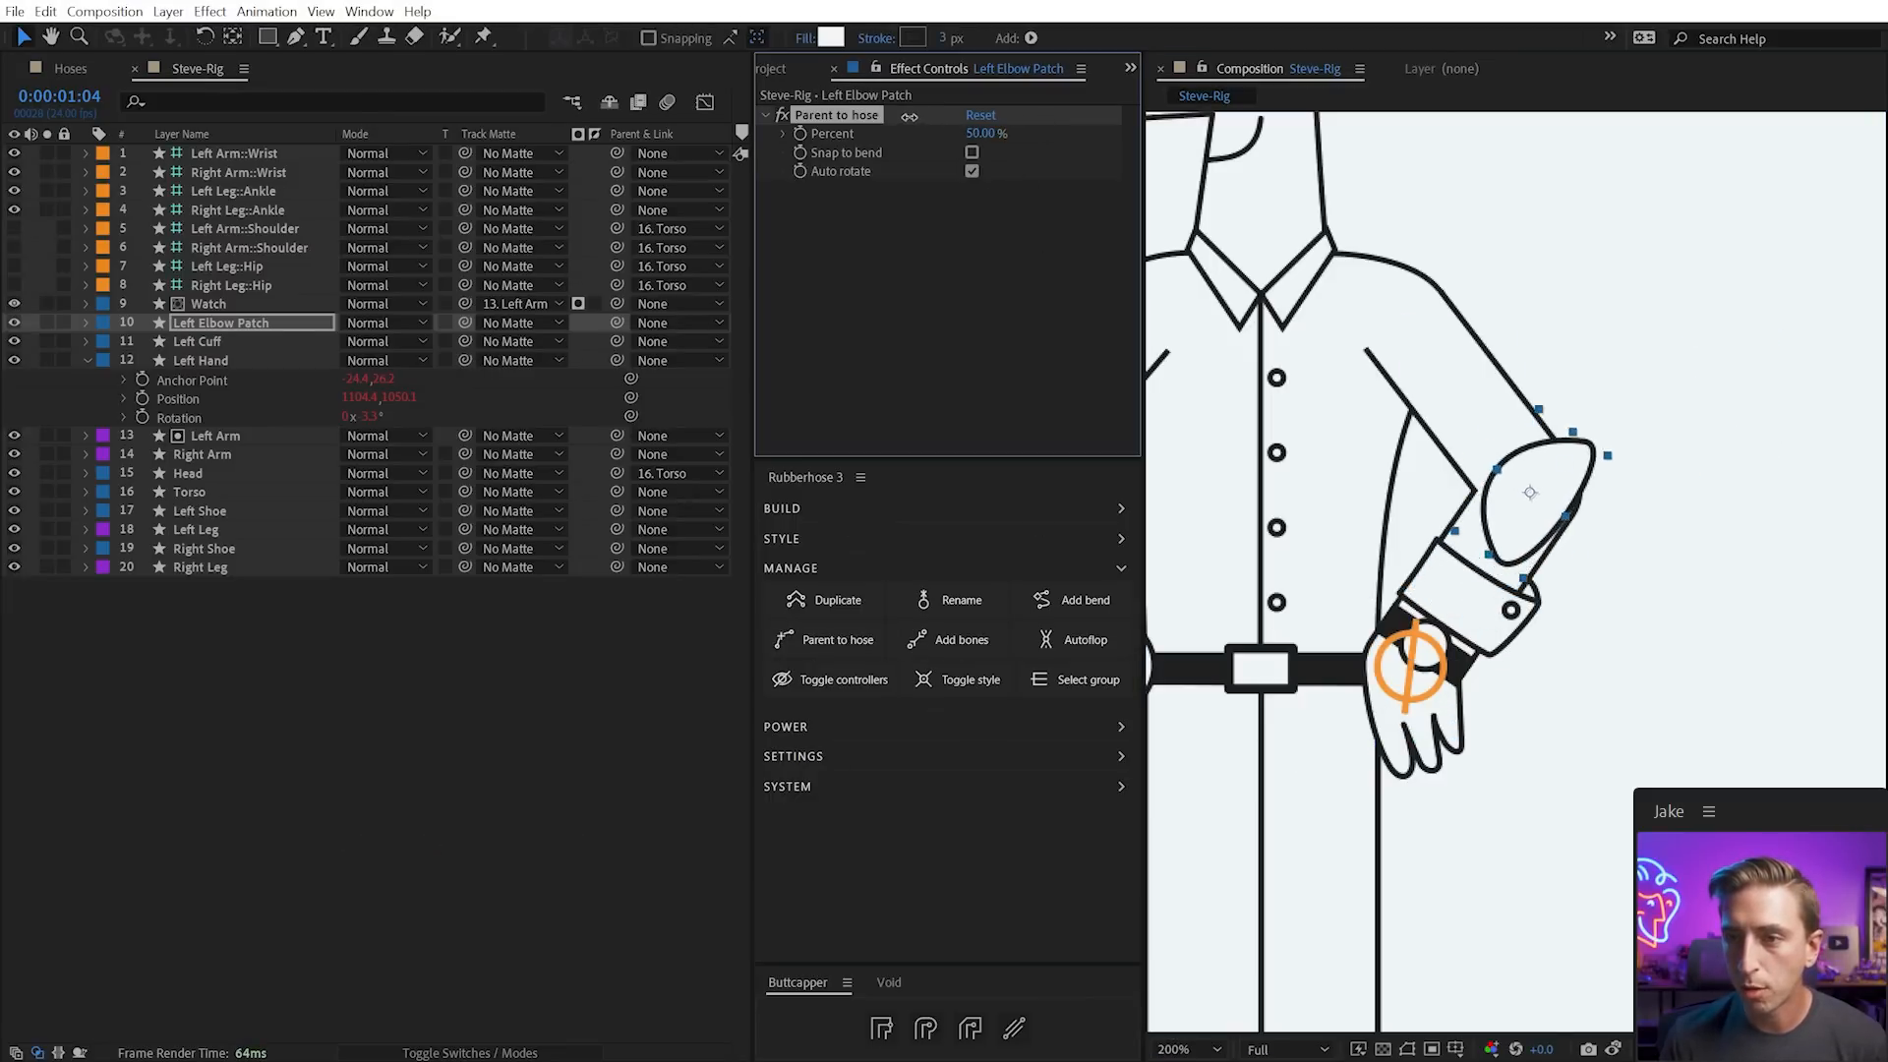
{"action": "left_click", "coordinate": [978, 132]}
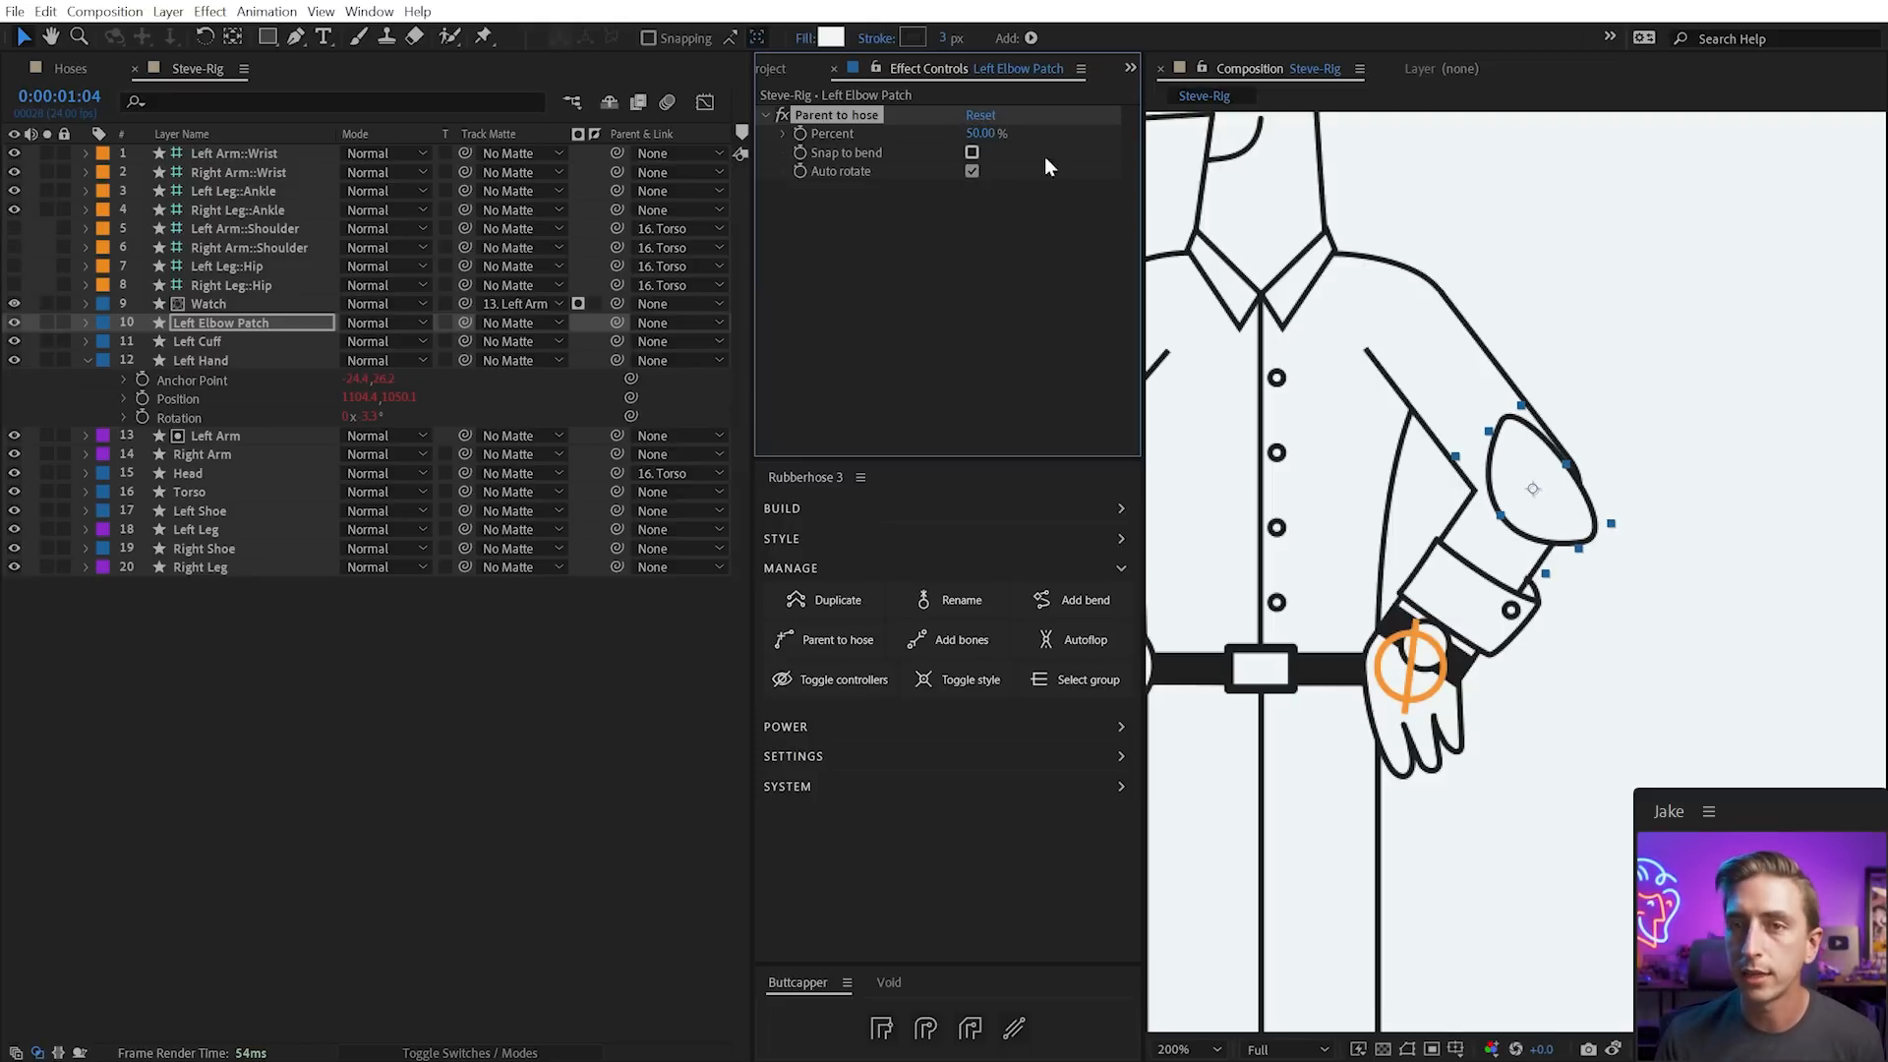
{"action": "left_click_drag", "start_coordinate": [994, 132], "coordinate": [990, 137]}
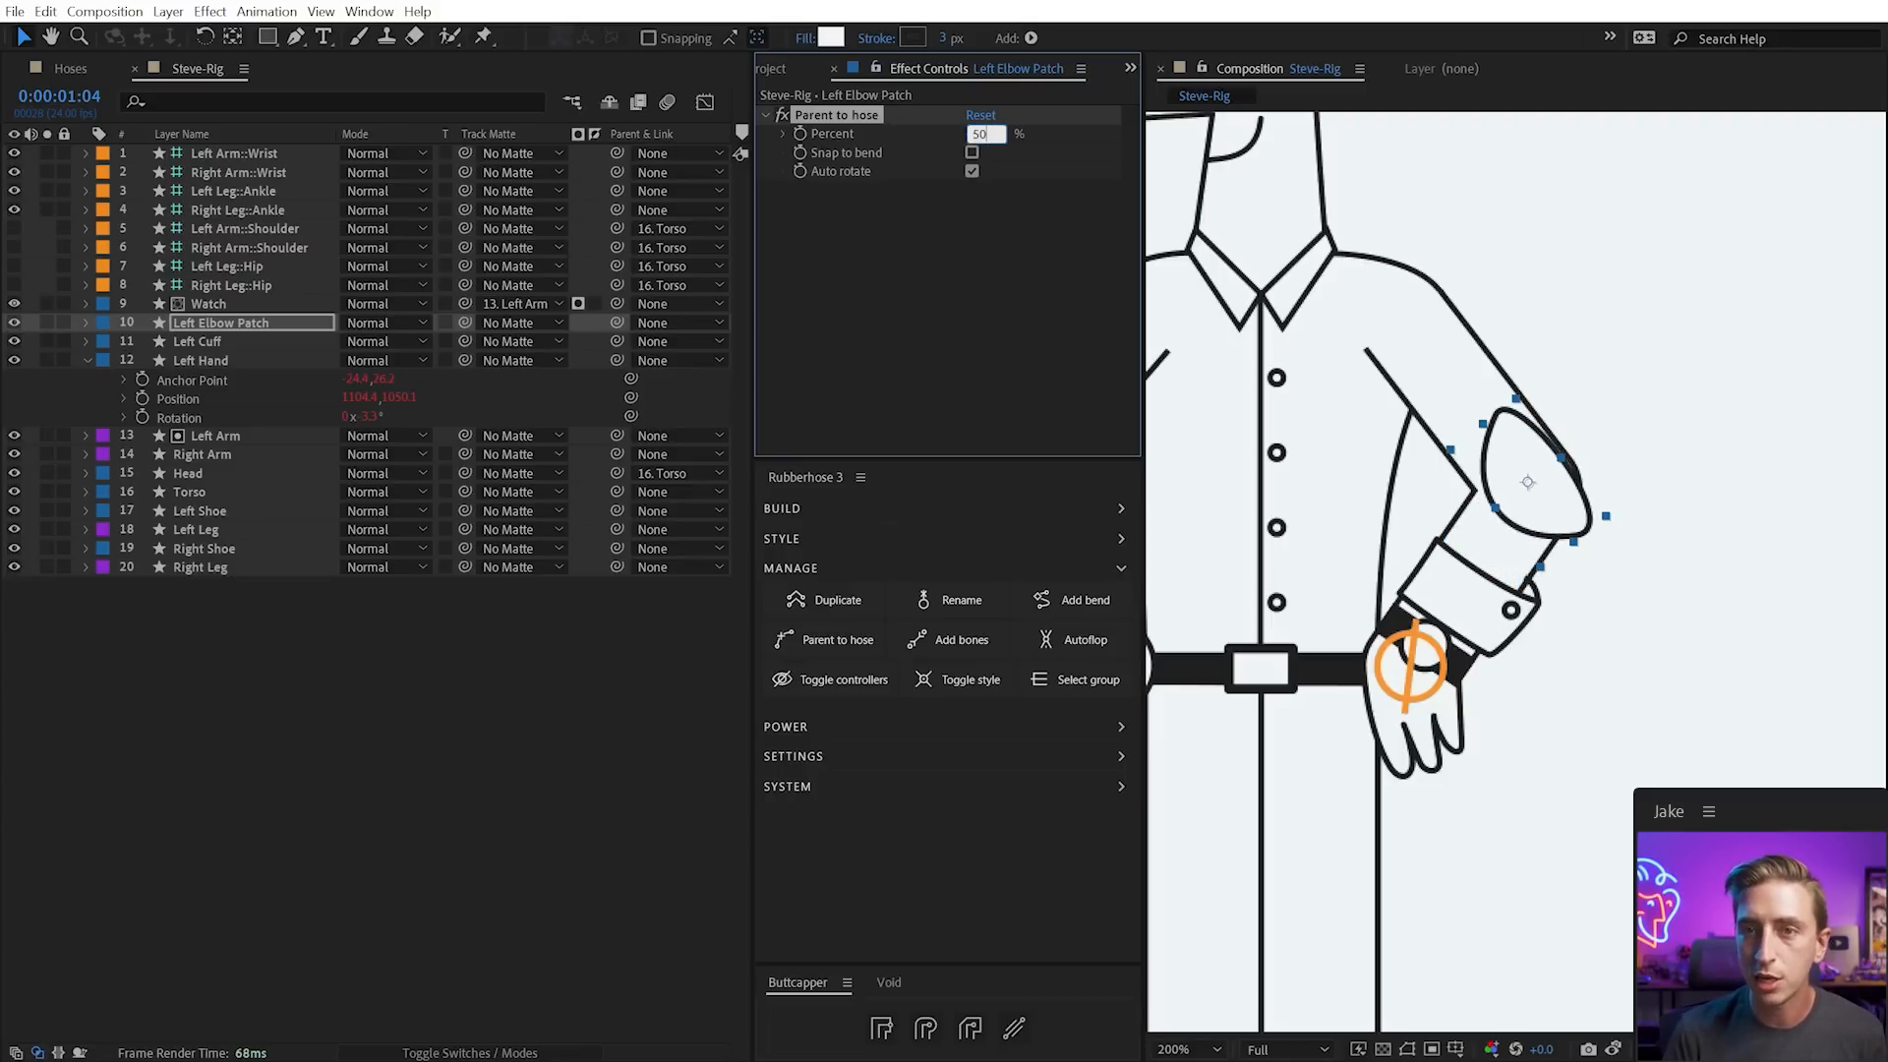
{"action": "key", "text": "Return"}
{"action": "left_click_drag", "start_coordinate": [1416, 661], "coordinate": [1456, 698]}
Turn on Snap to bend, rotate the patch to fit the arm, and test by moving the wrist
{"action": "left_click", "coordinate": [1547, 503]}
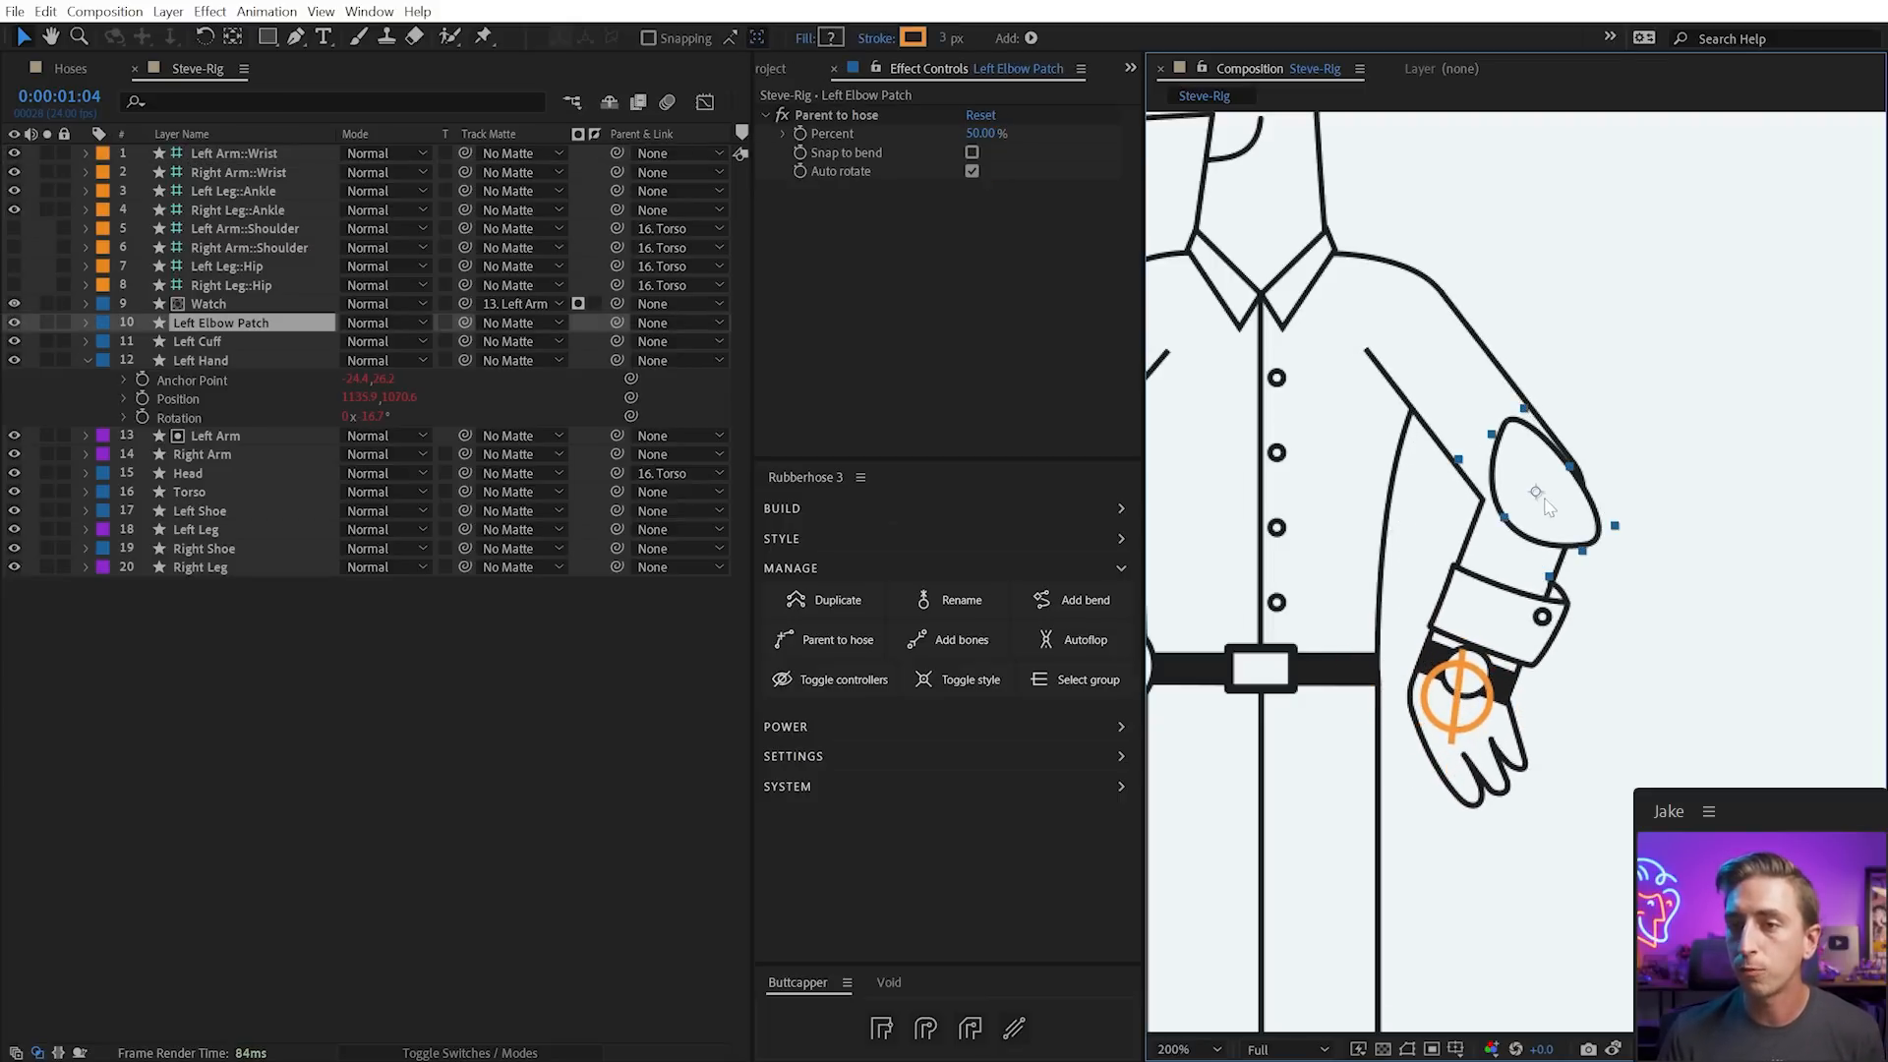
{"action": "left_click", "coordinate": [973, 152]}
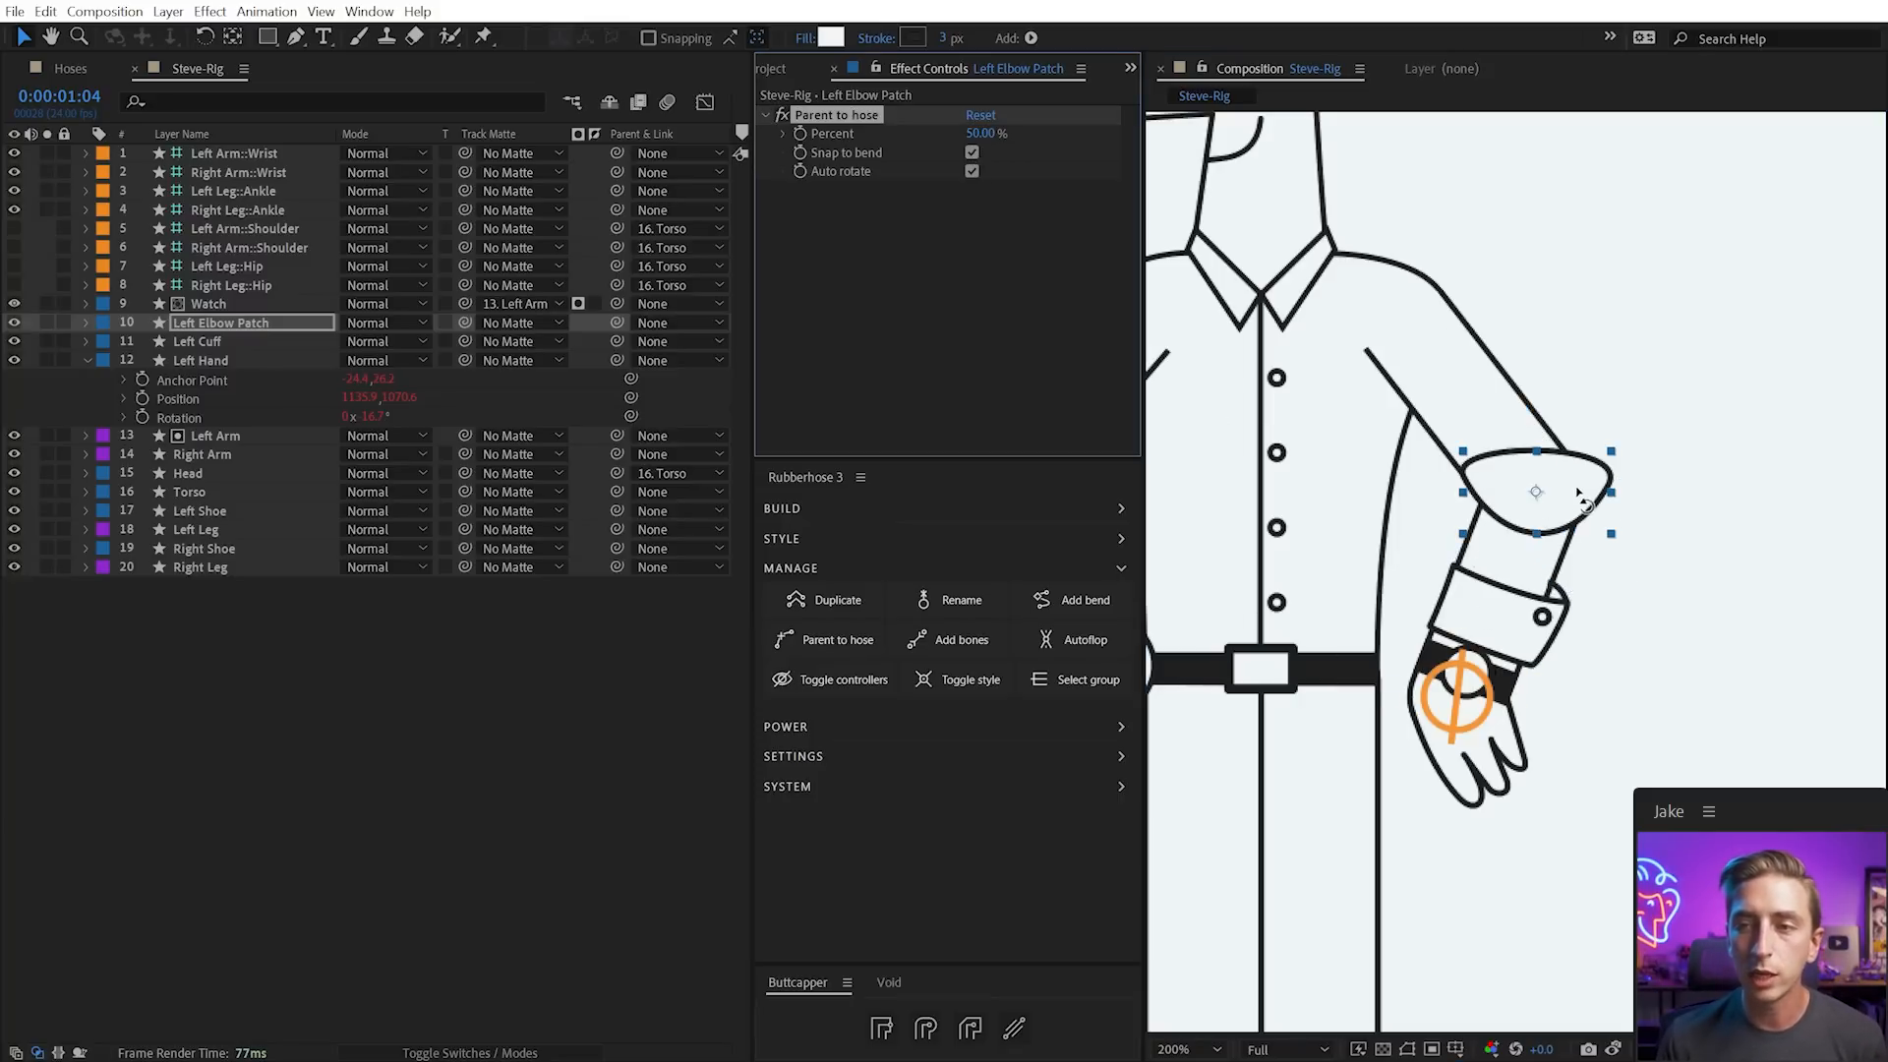
{"action": "key", "text": "w"}
{"action": "left_click_drag", "start_coordinate": [1578, 497], "coordinate": [1567, 570]}
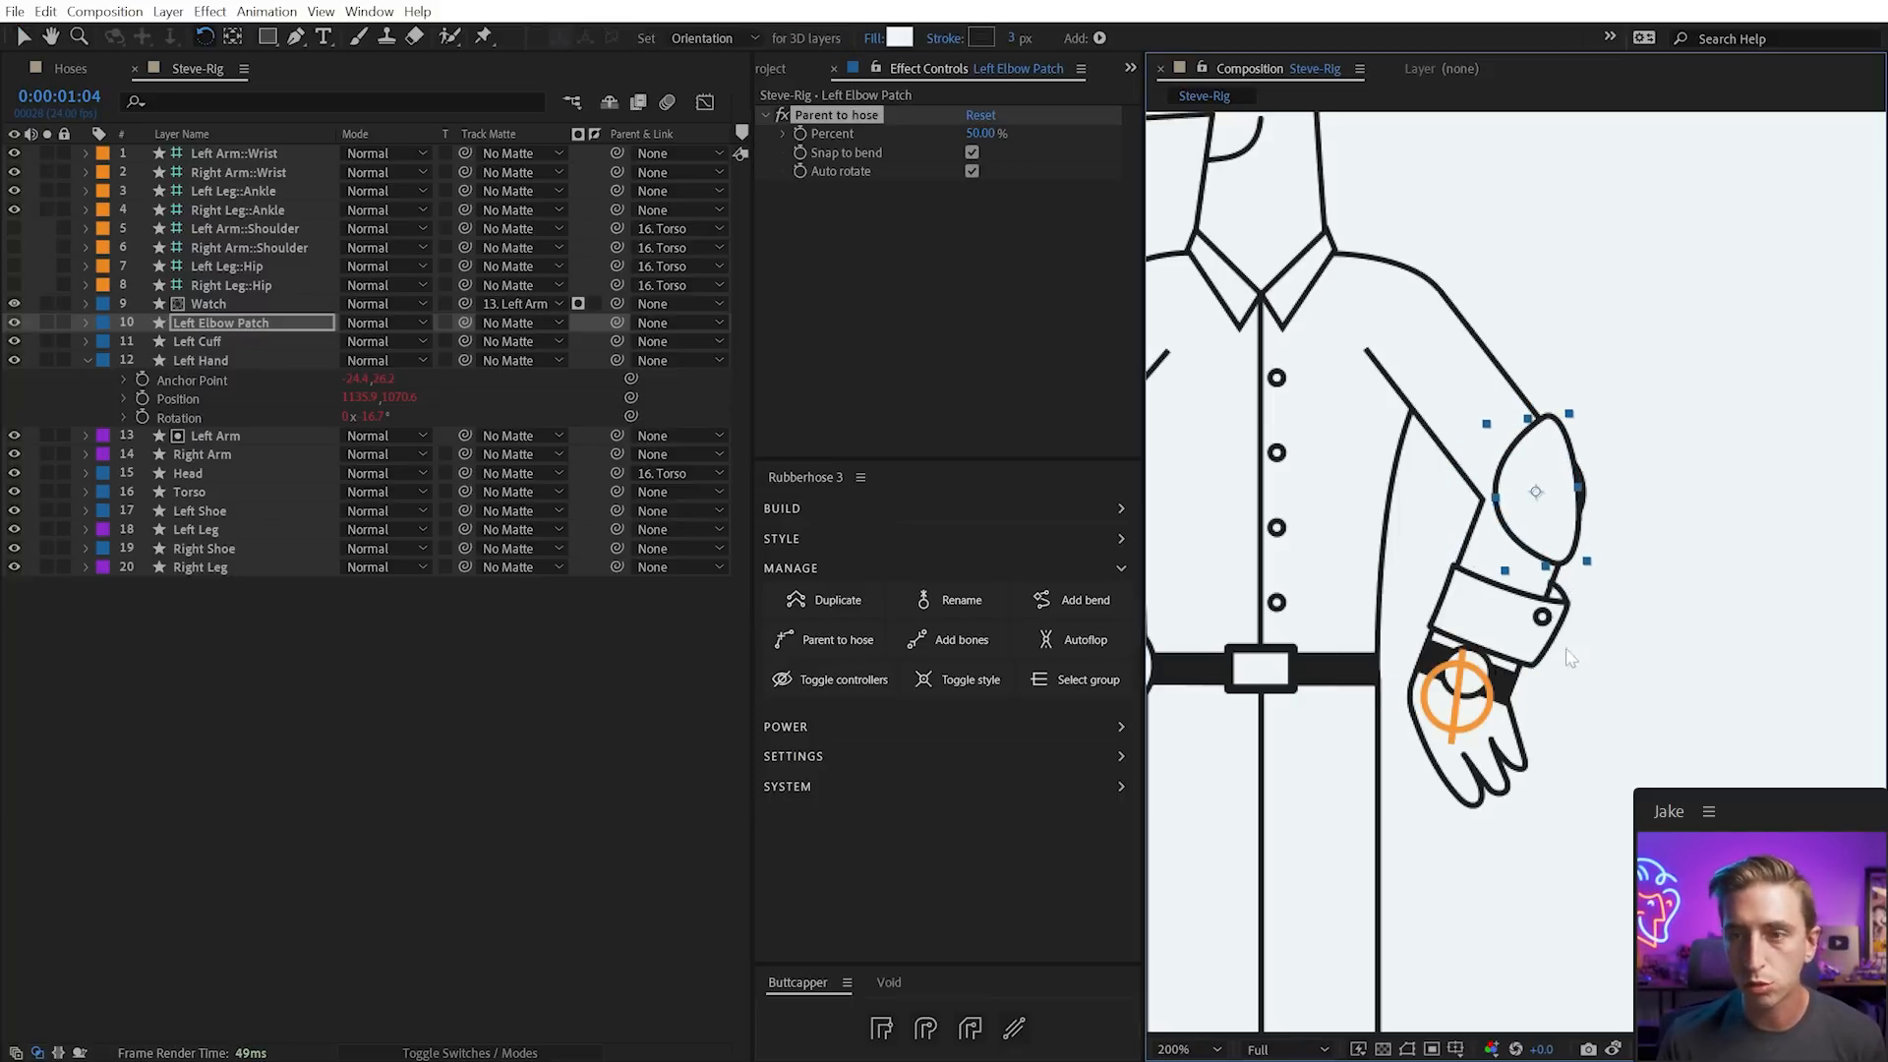
{"action": "key", "text": "v"}
{"action": "left_click_drag", "start_coordinate": [1487, 716], "coordinate": [1449, 750]}
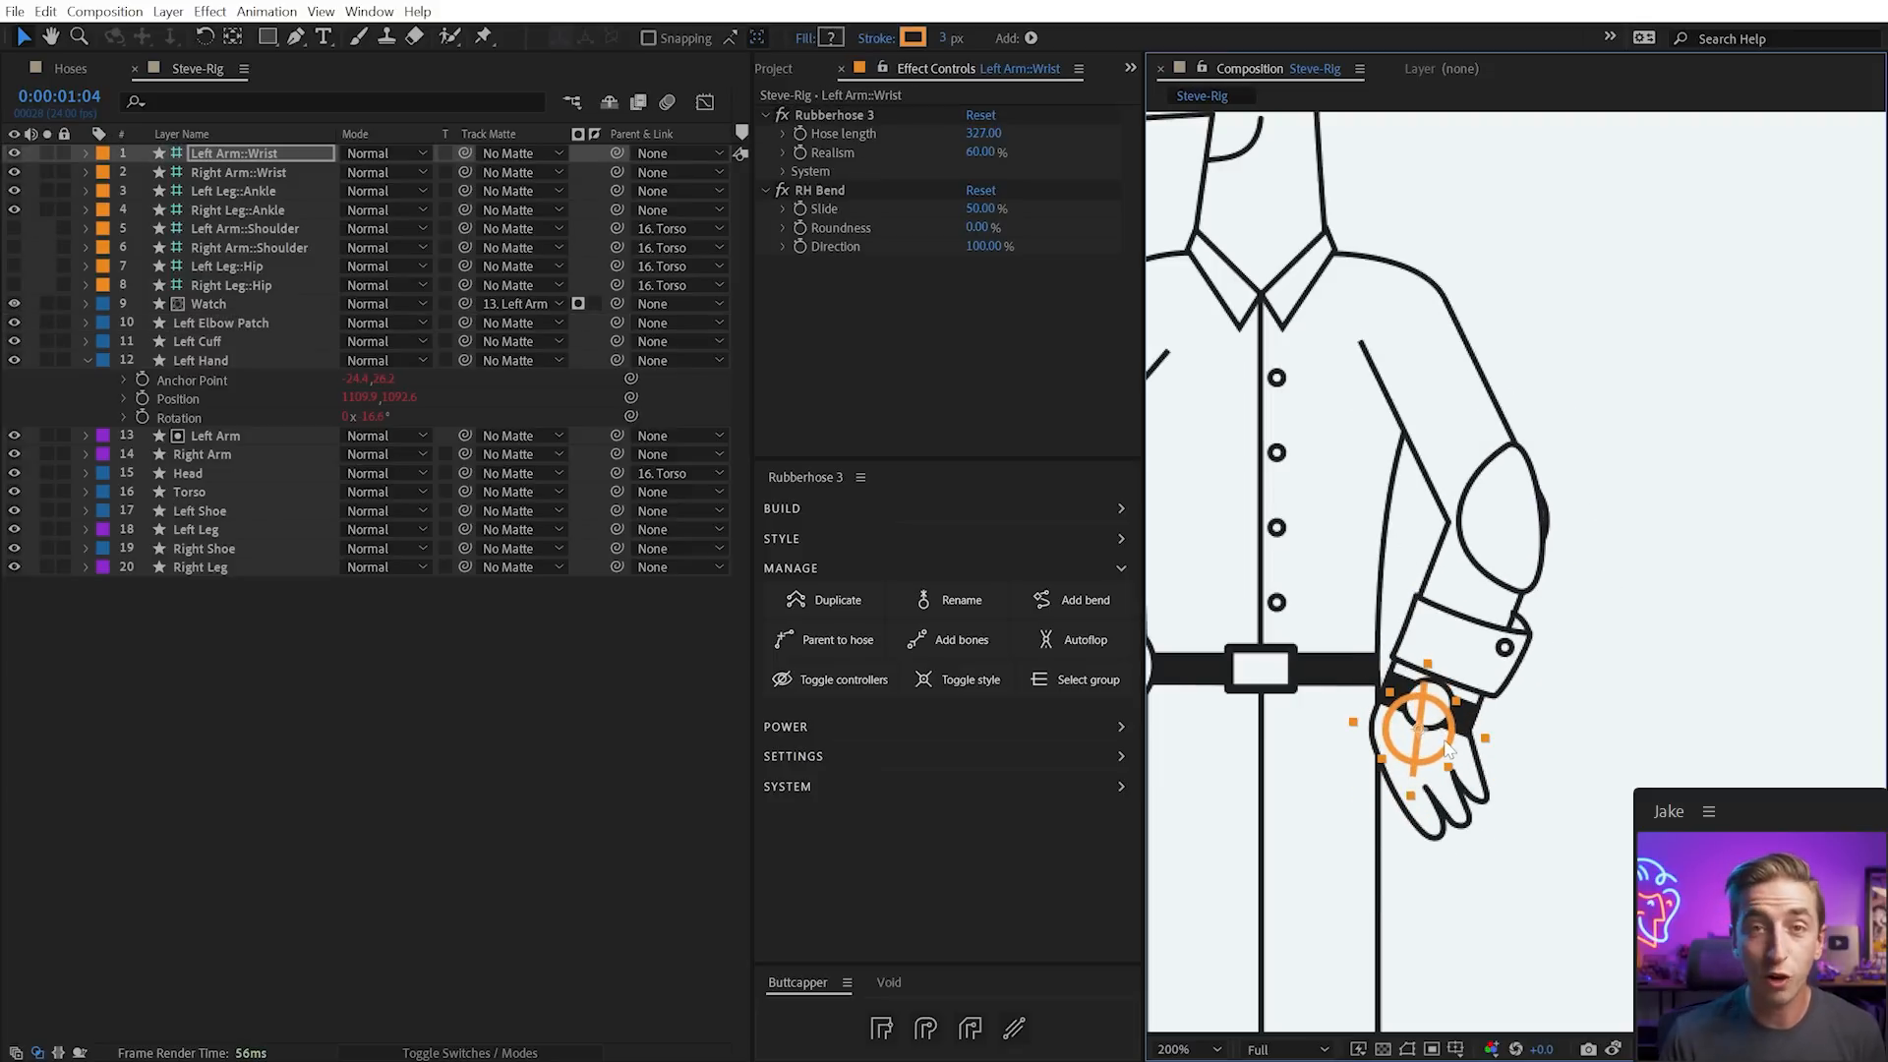
Experiment with the bend Slide and a duplicated RH Bend, then undo those changes
{"action": "left_click_drag", "start_coordinate": [960, 214], "coordinate": [945, 208]}
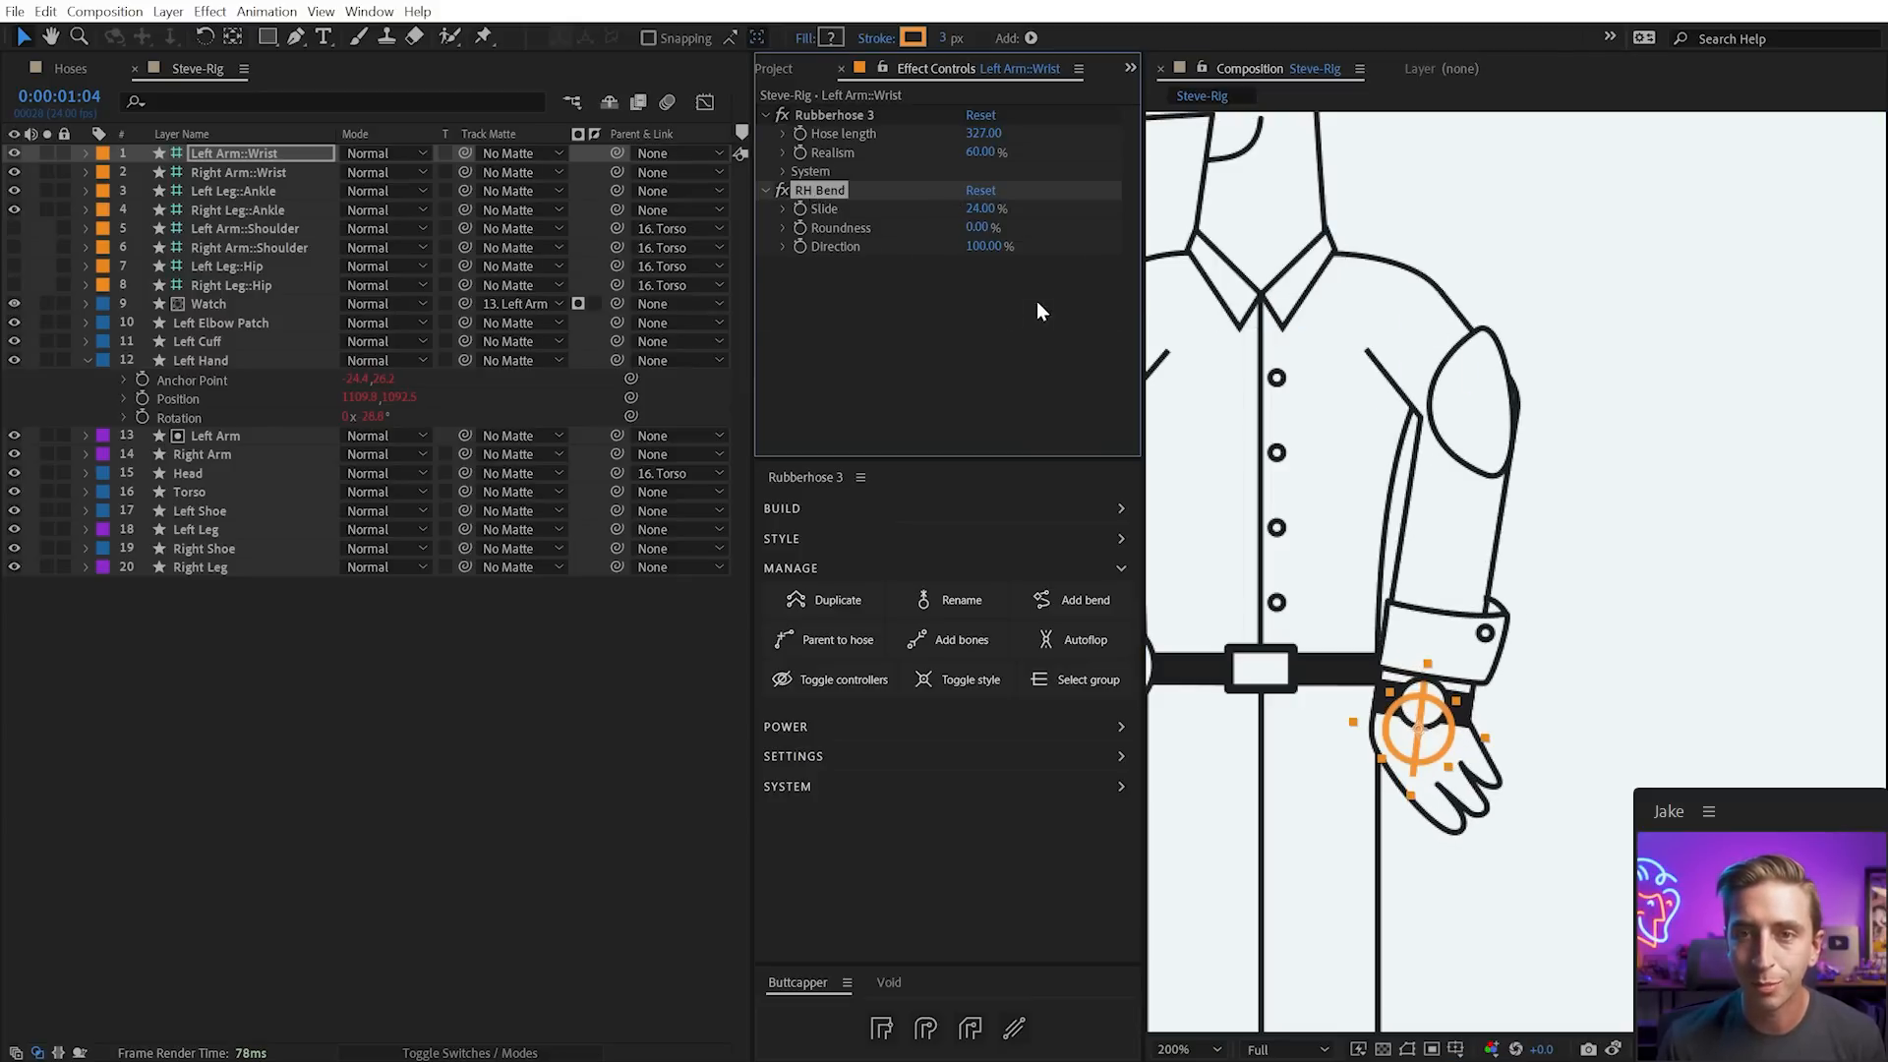
{"action": "key", "text": "ctrl+d"}
{"action": "left_click_drag", "start_coordinate": [980, 283], "coordinate": [1018, 291]}
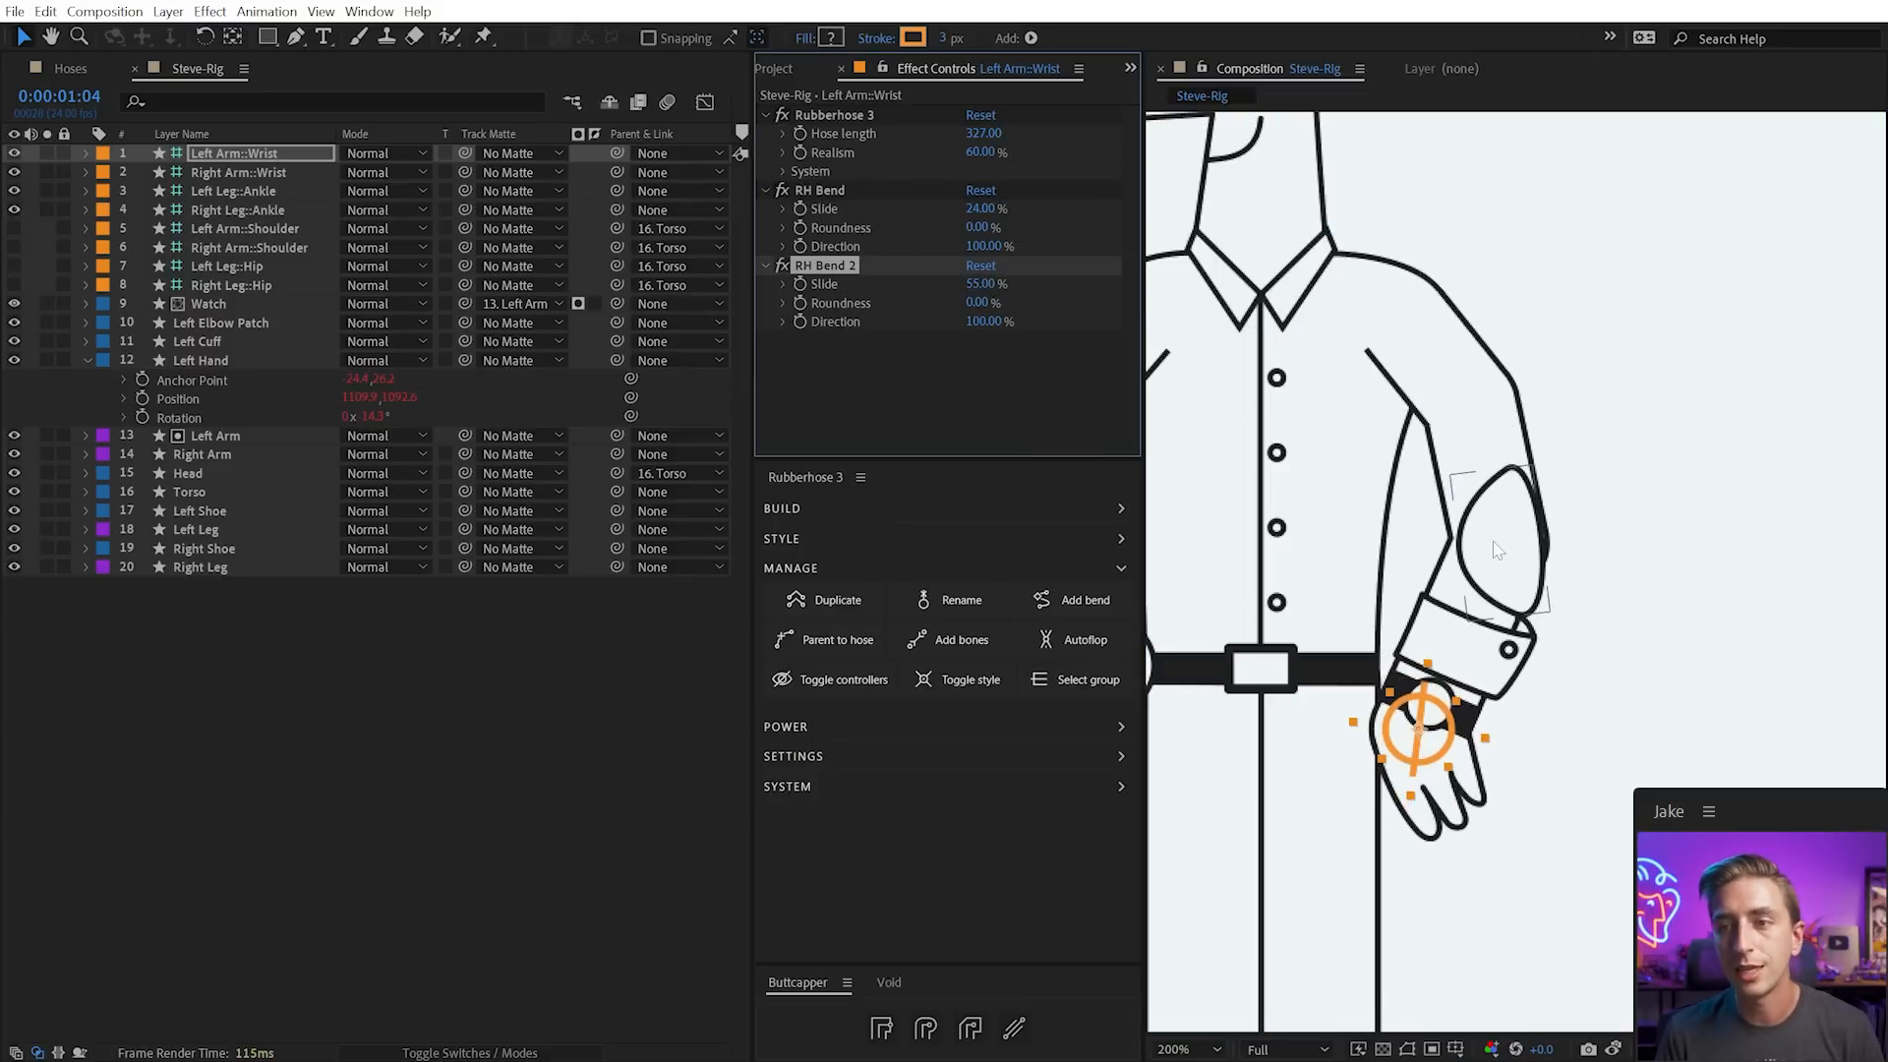
{"action": "left_click", "coordinate": [1507, 588]}
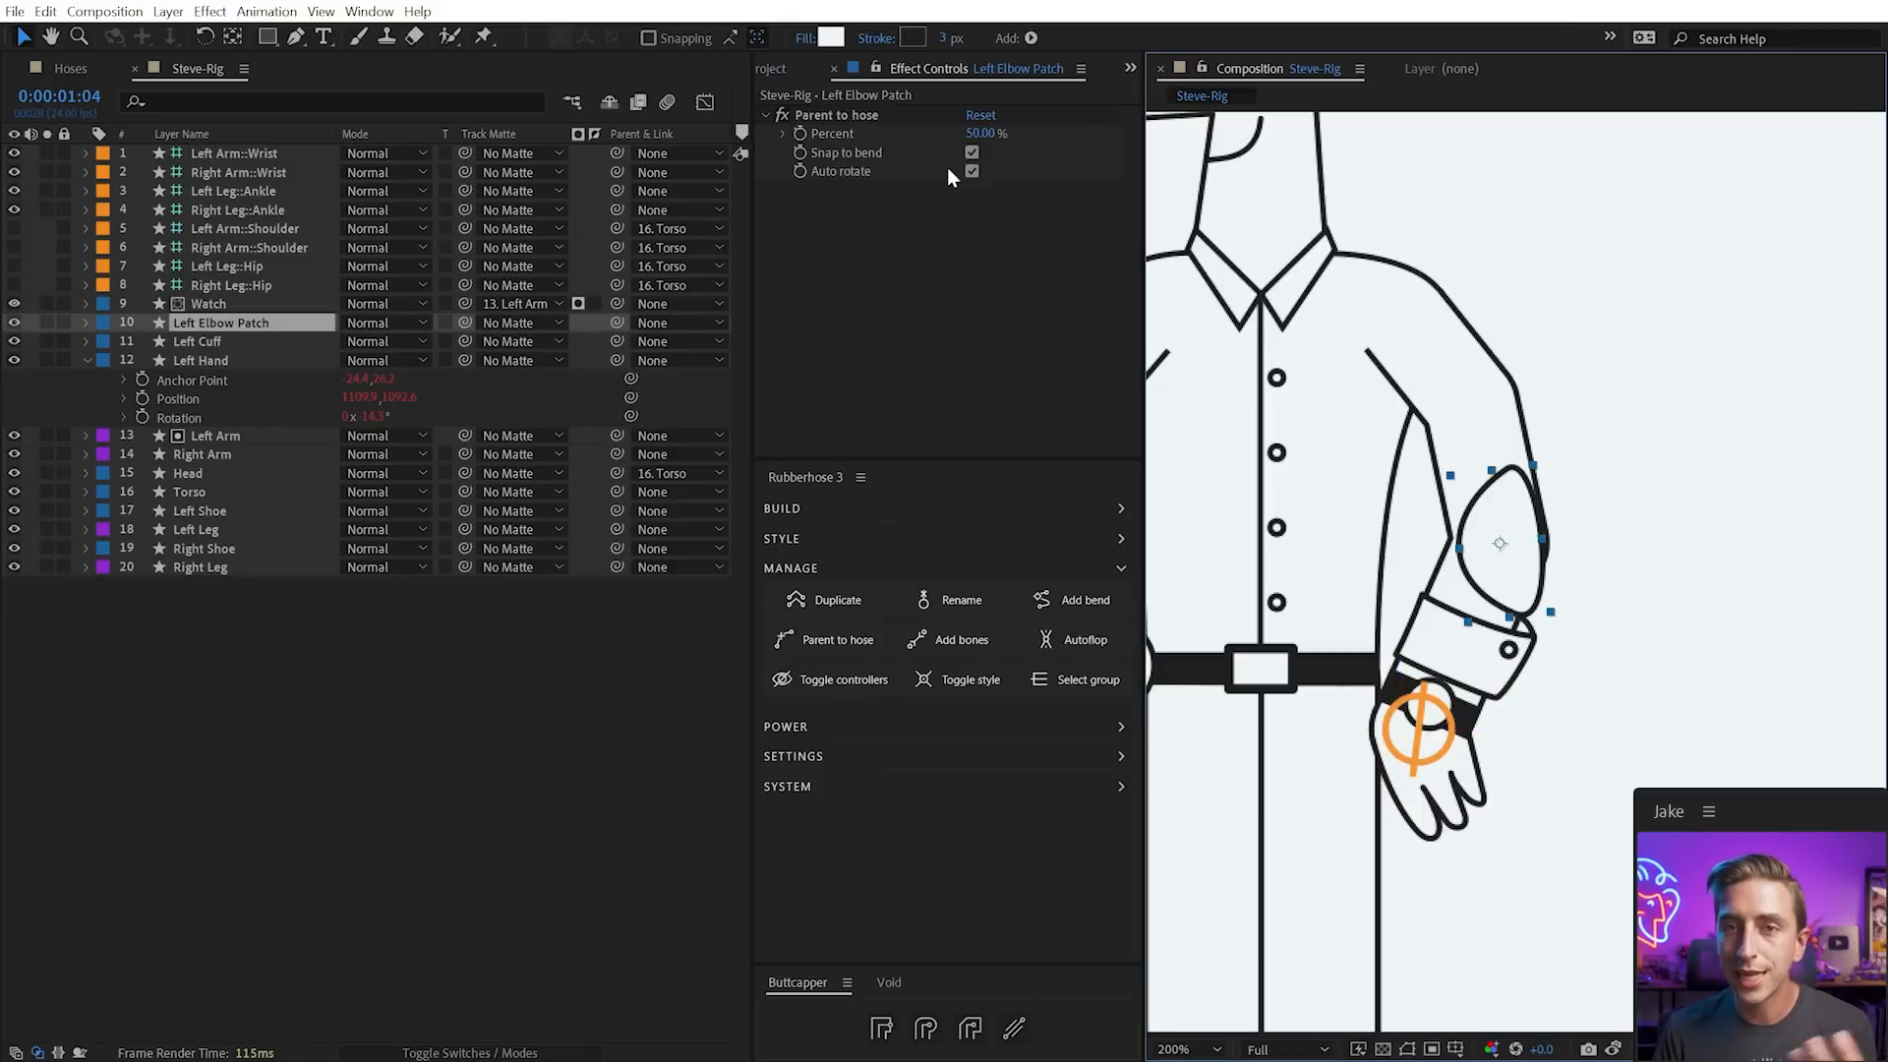
{"action": "left_click_drag", "start_coordinate": [986, 131], "coordinate": [888, 162]}
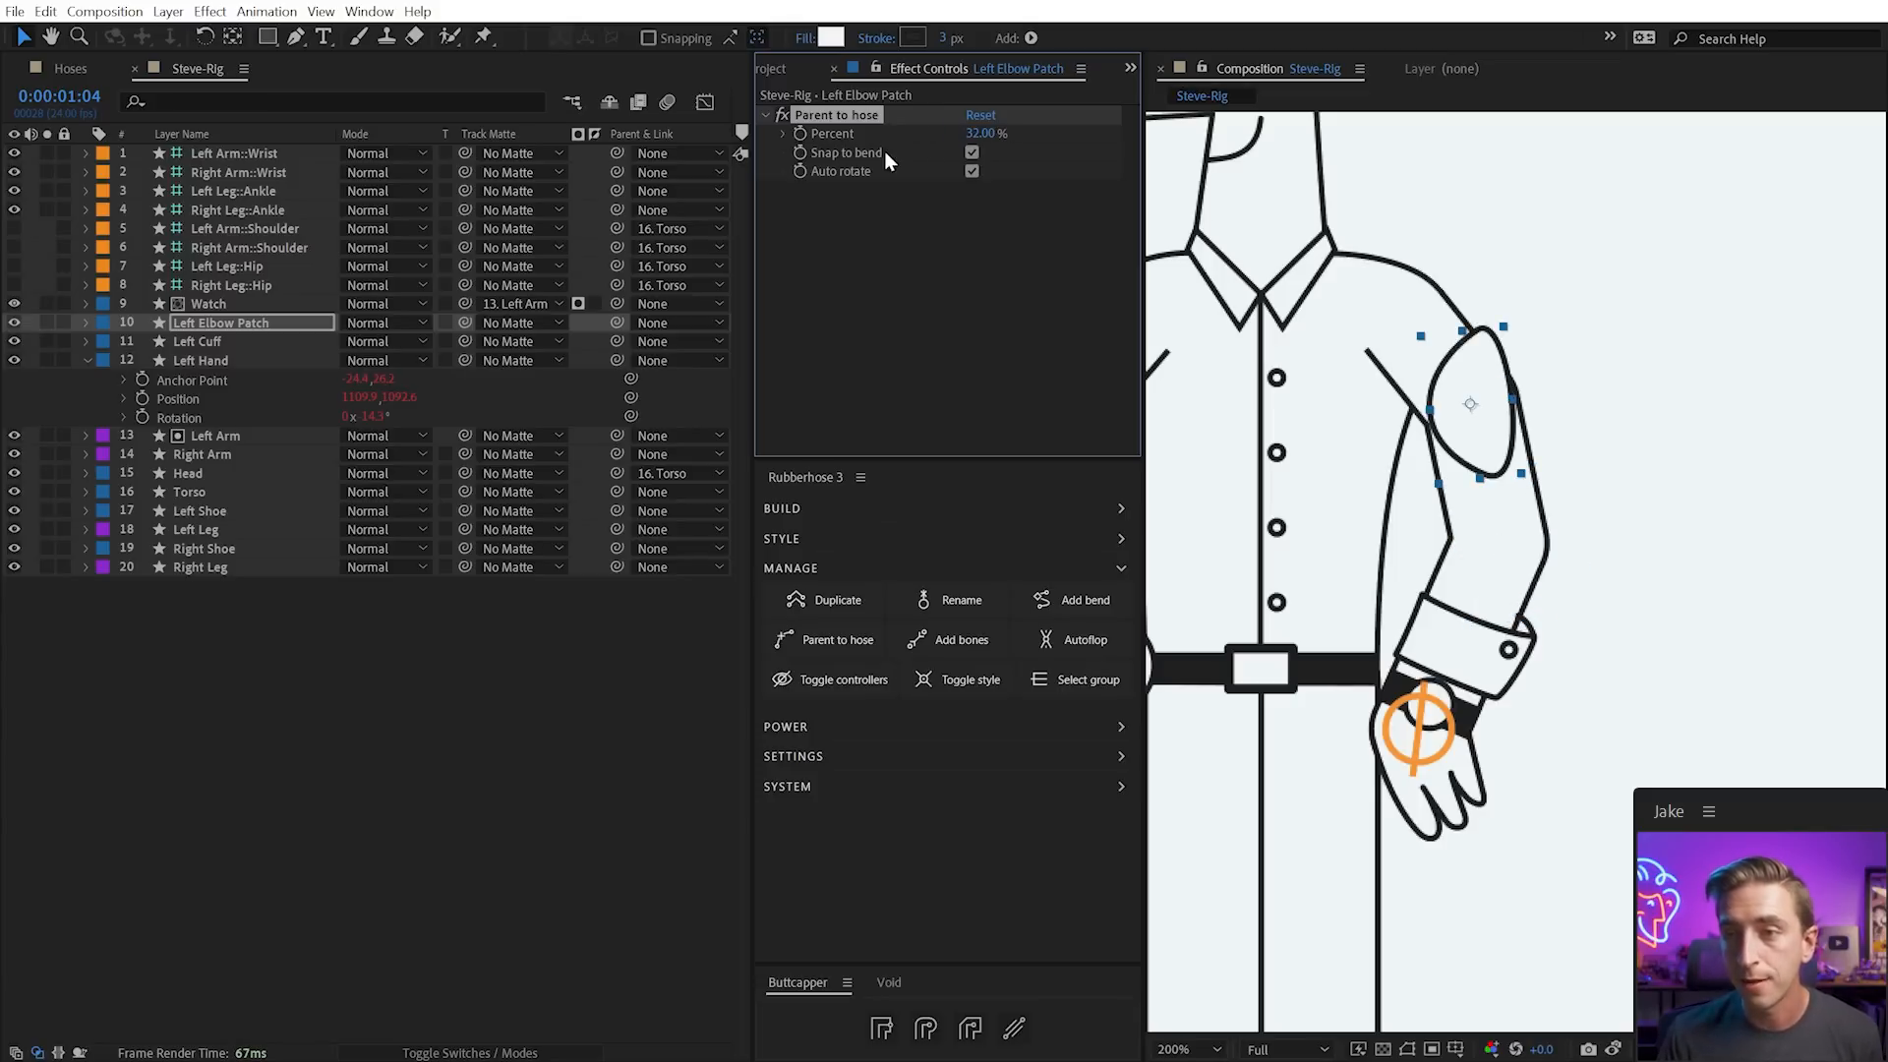
{"action": "key", "text": "ctrl+z"}
{"action": "key", "text": "ctrl+z"}
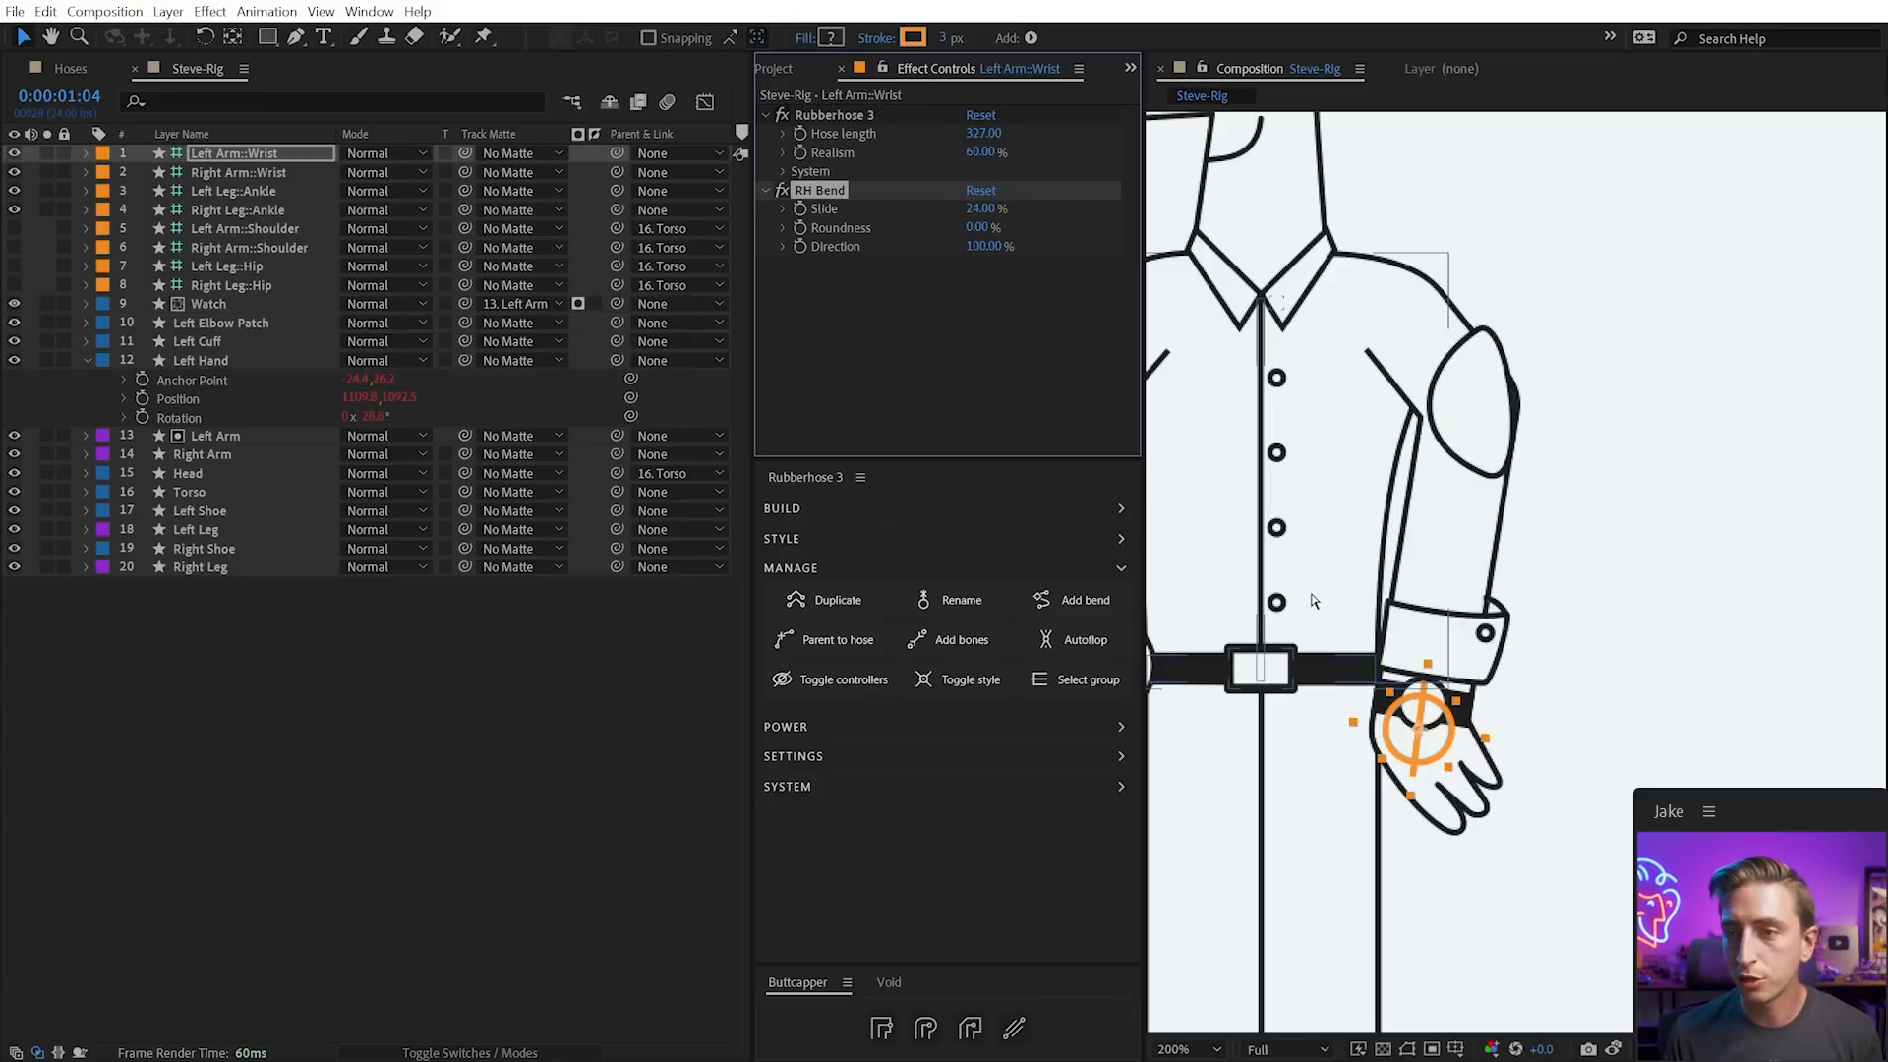
{"action": "key", "text": "ctrl+z"}
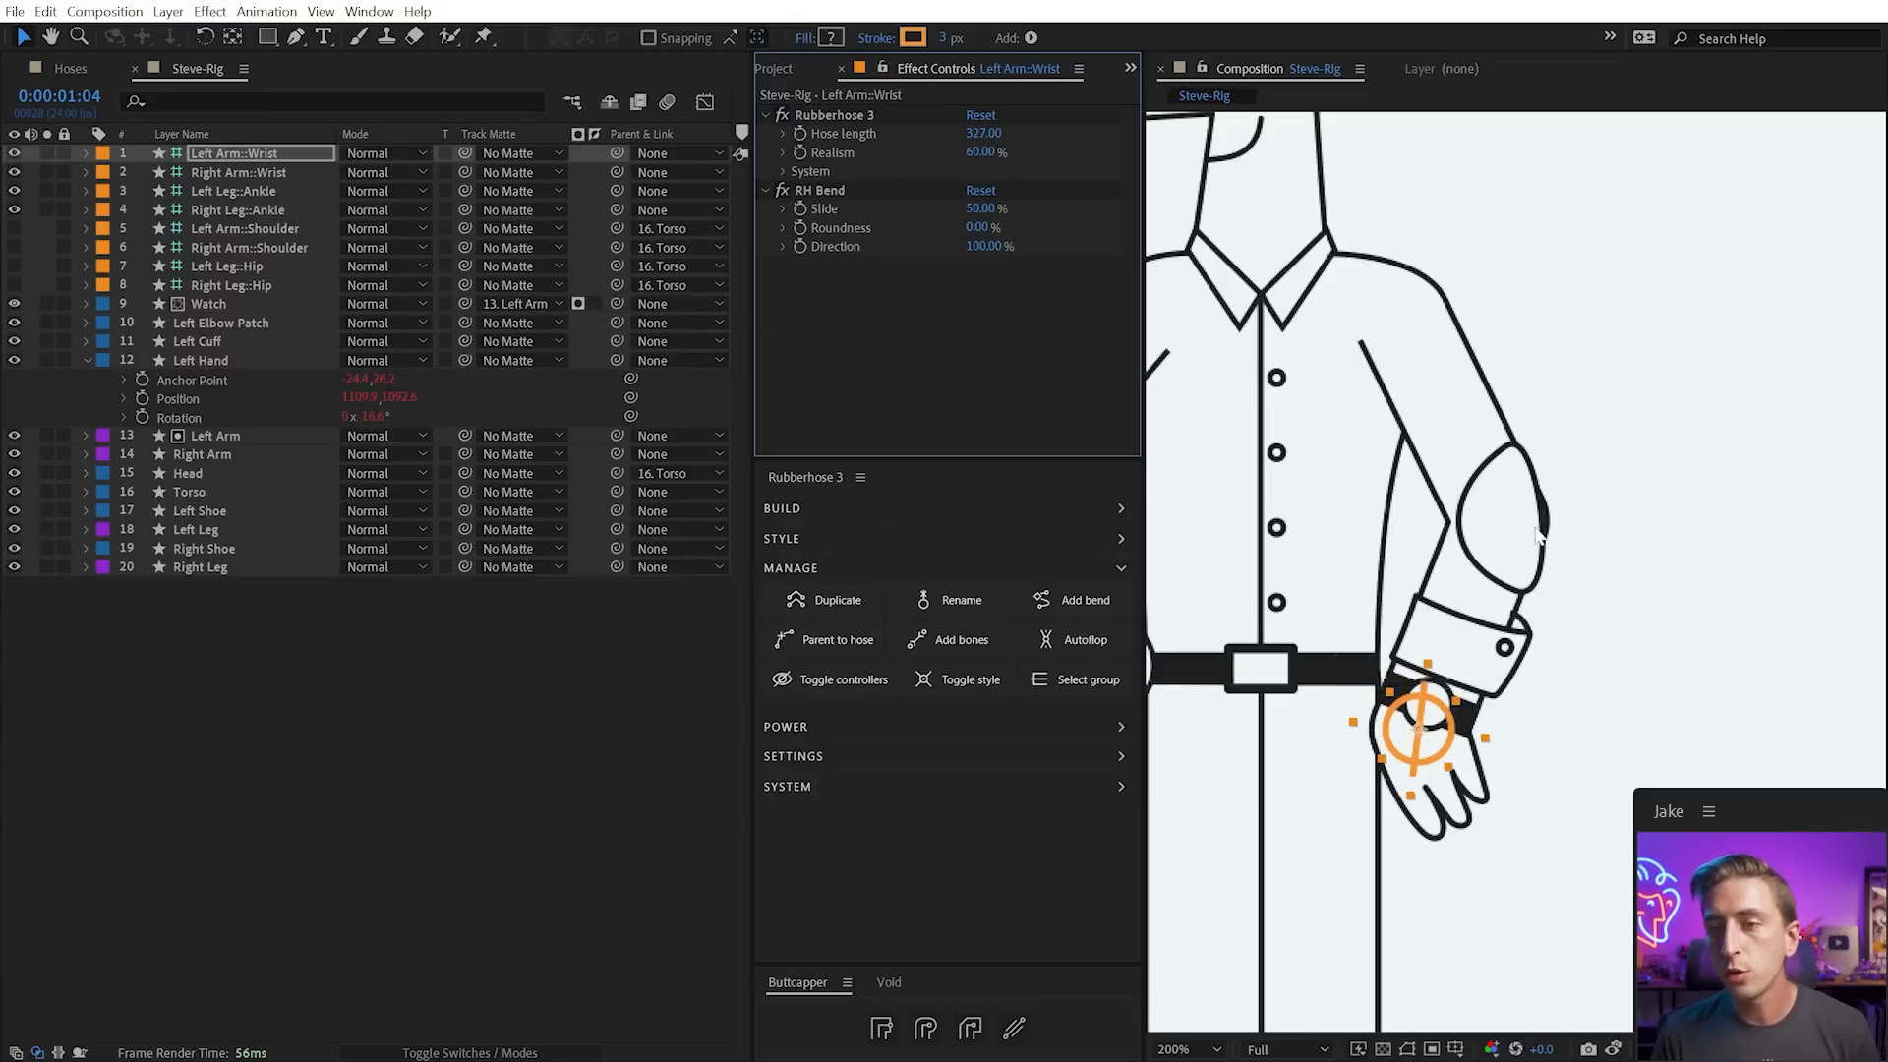
Turn off Snap to bend on the Left Elbow Patch and rotate it along the arm
{"action": "left_click", "coordinate": [1500, 521]}
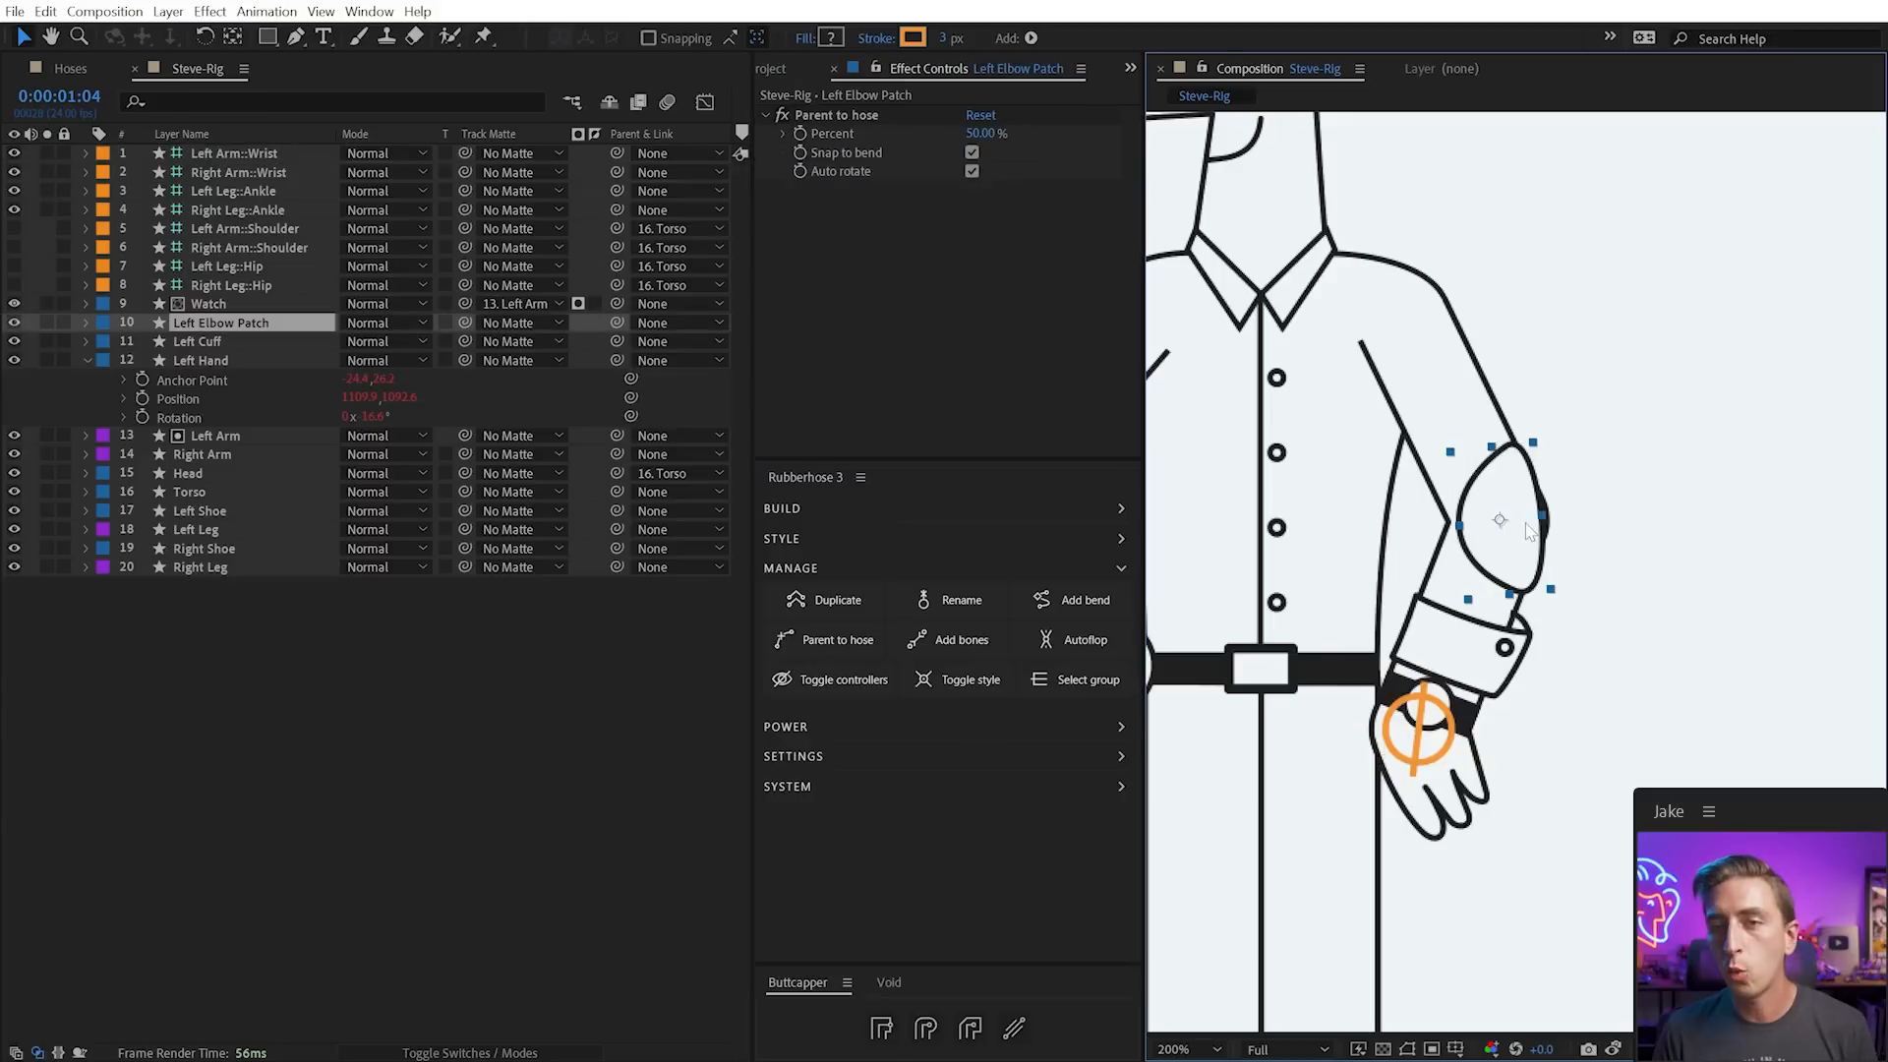
{"action": "left_click", "coordinate": [972, 154]}
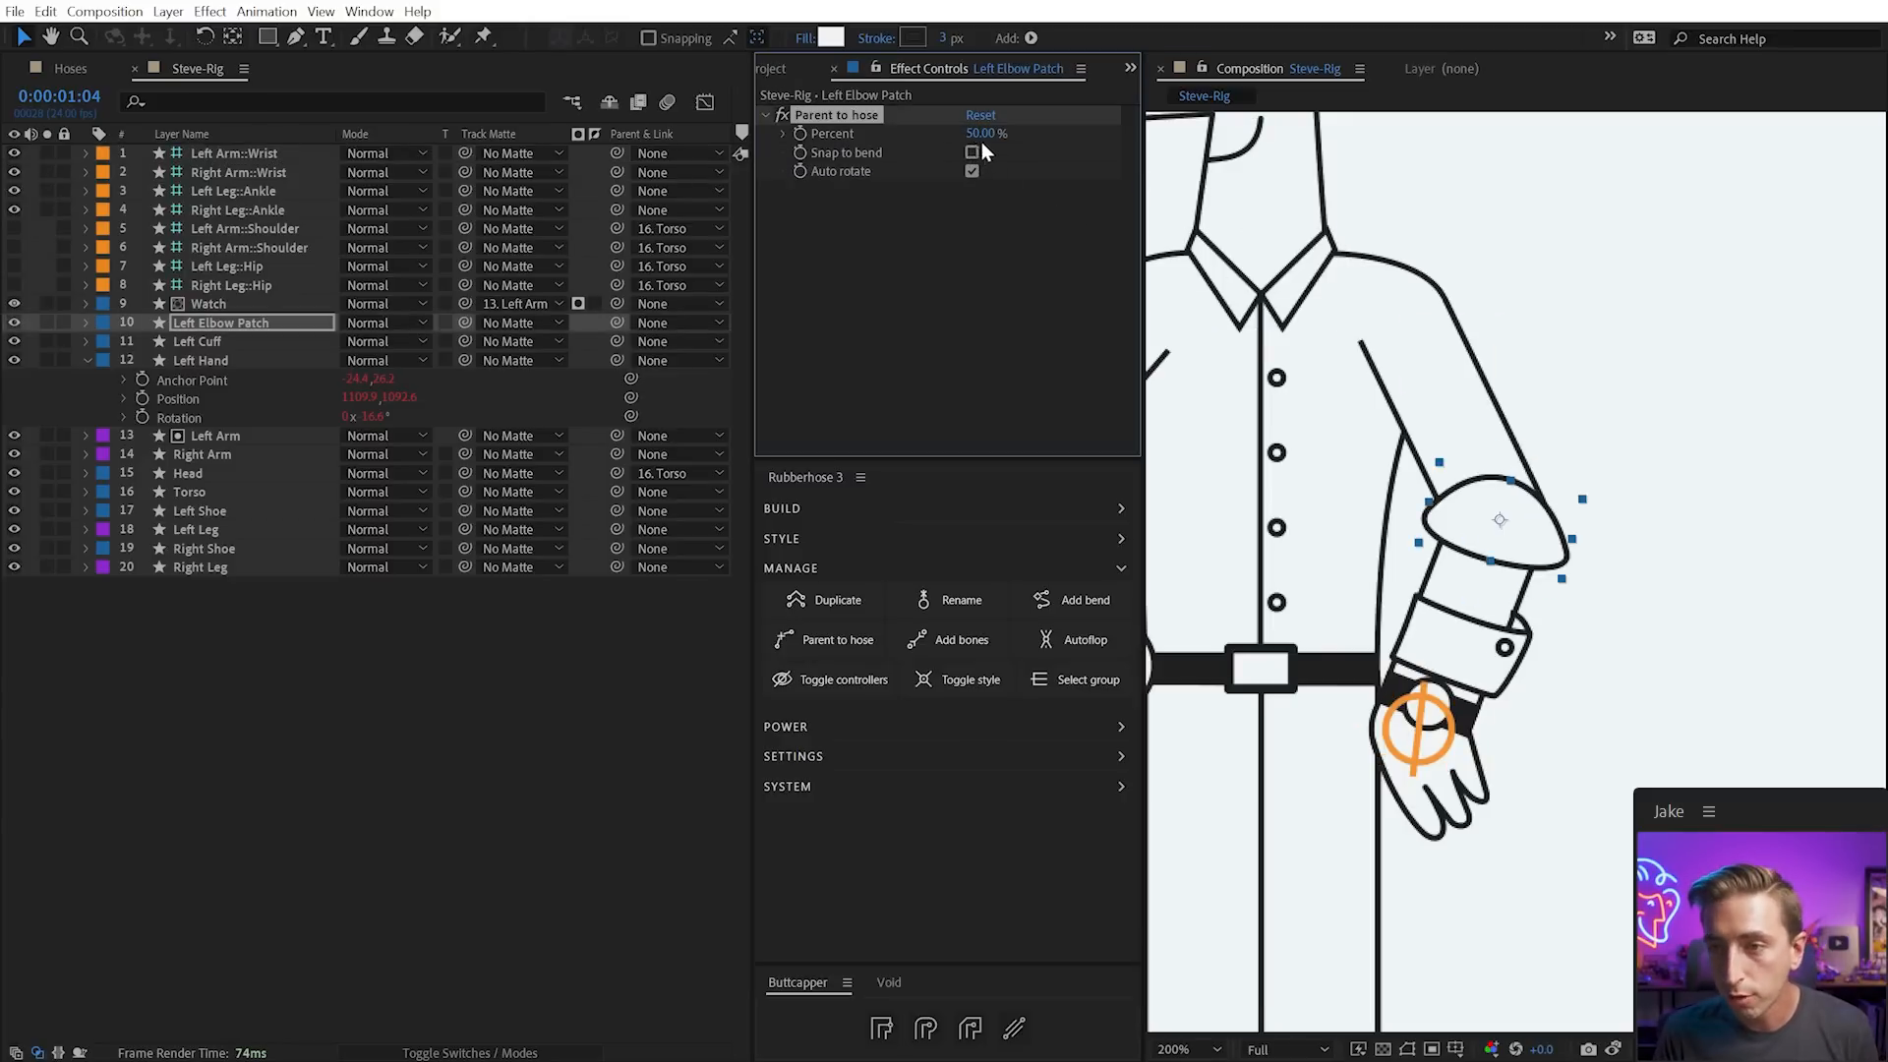
{"action": "left_click_drag", "start_coordinate": [1566, 563], "coordinate": [1525, 444]}
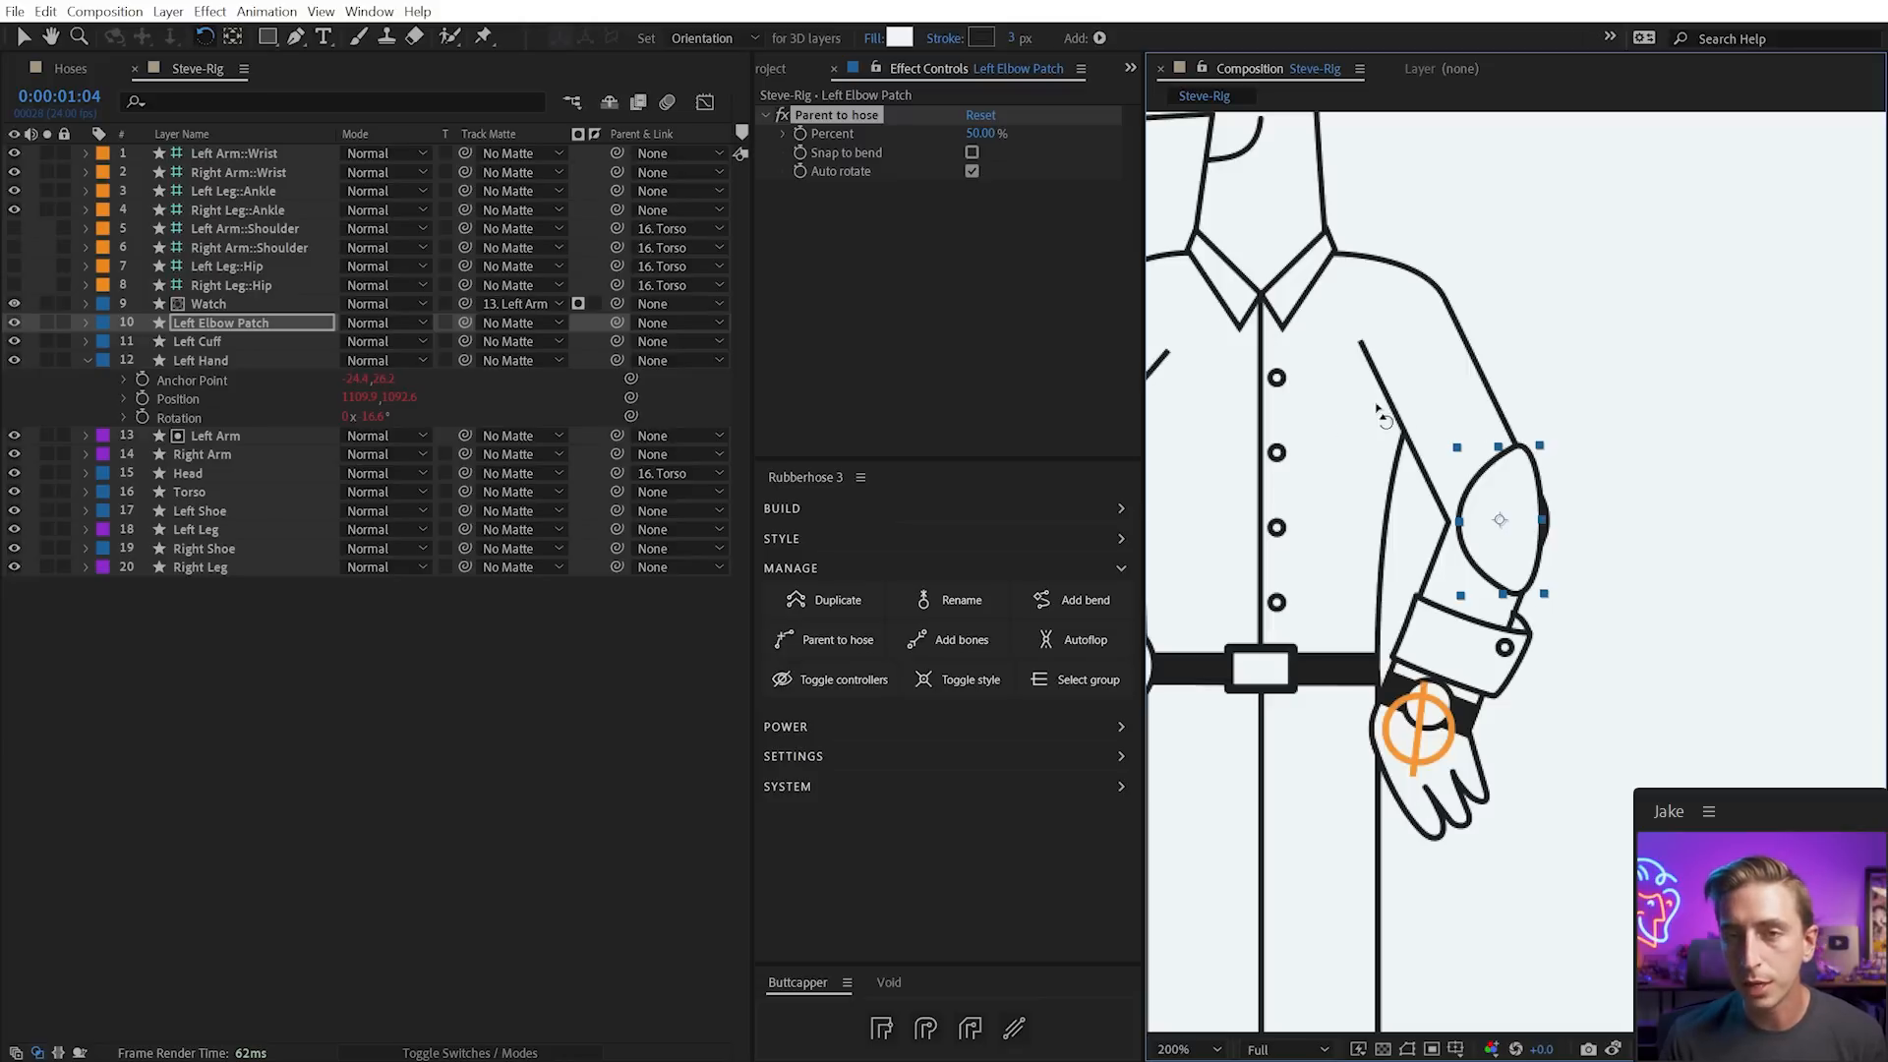
{"action": "key", "text": "v"}
Set the Left Arm bend Roundness to 0.1 and rotate the elbow patch to about 174°
{"action": "left_click", "coordinate": [1416, 727]}
{"action": "left_click", "coordinate": [983, 227]}
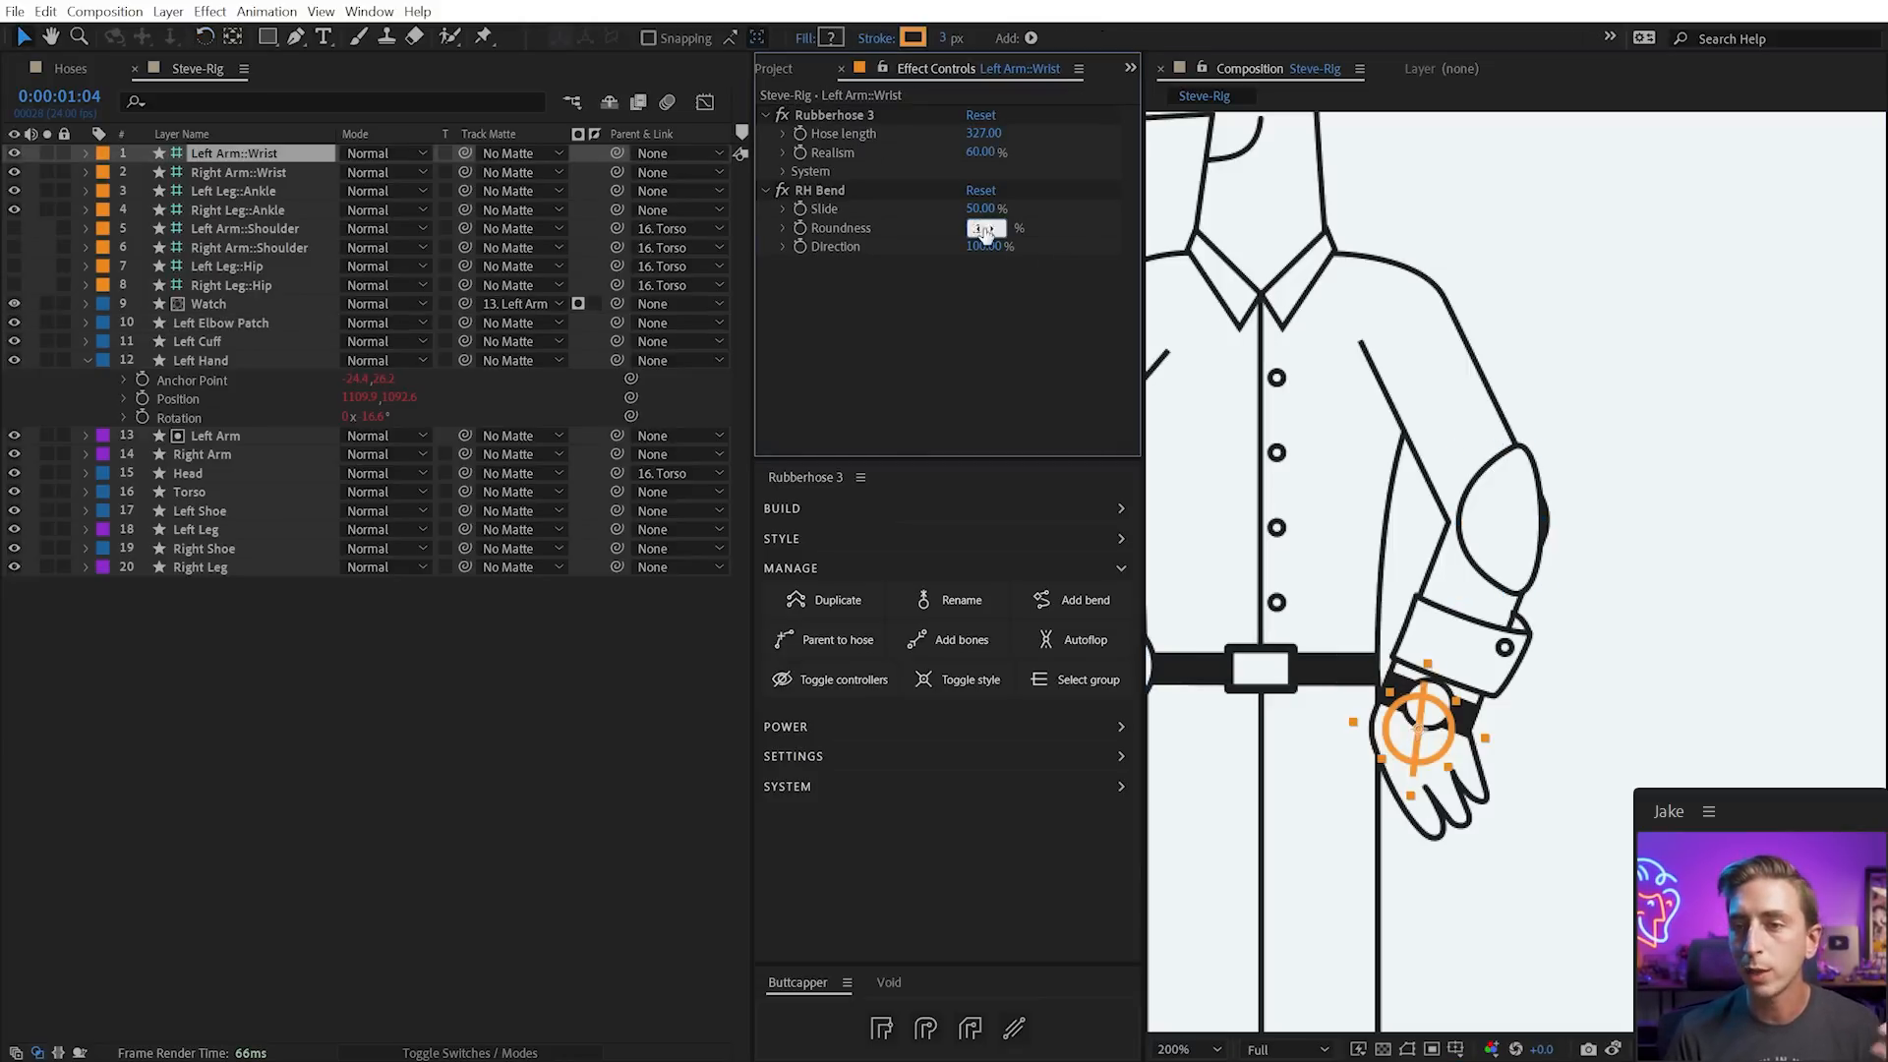
{"action": "key", "text": "Return"}
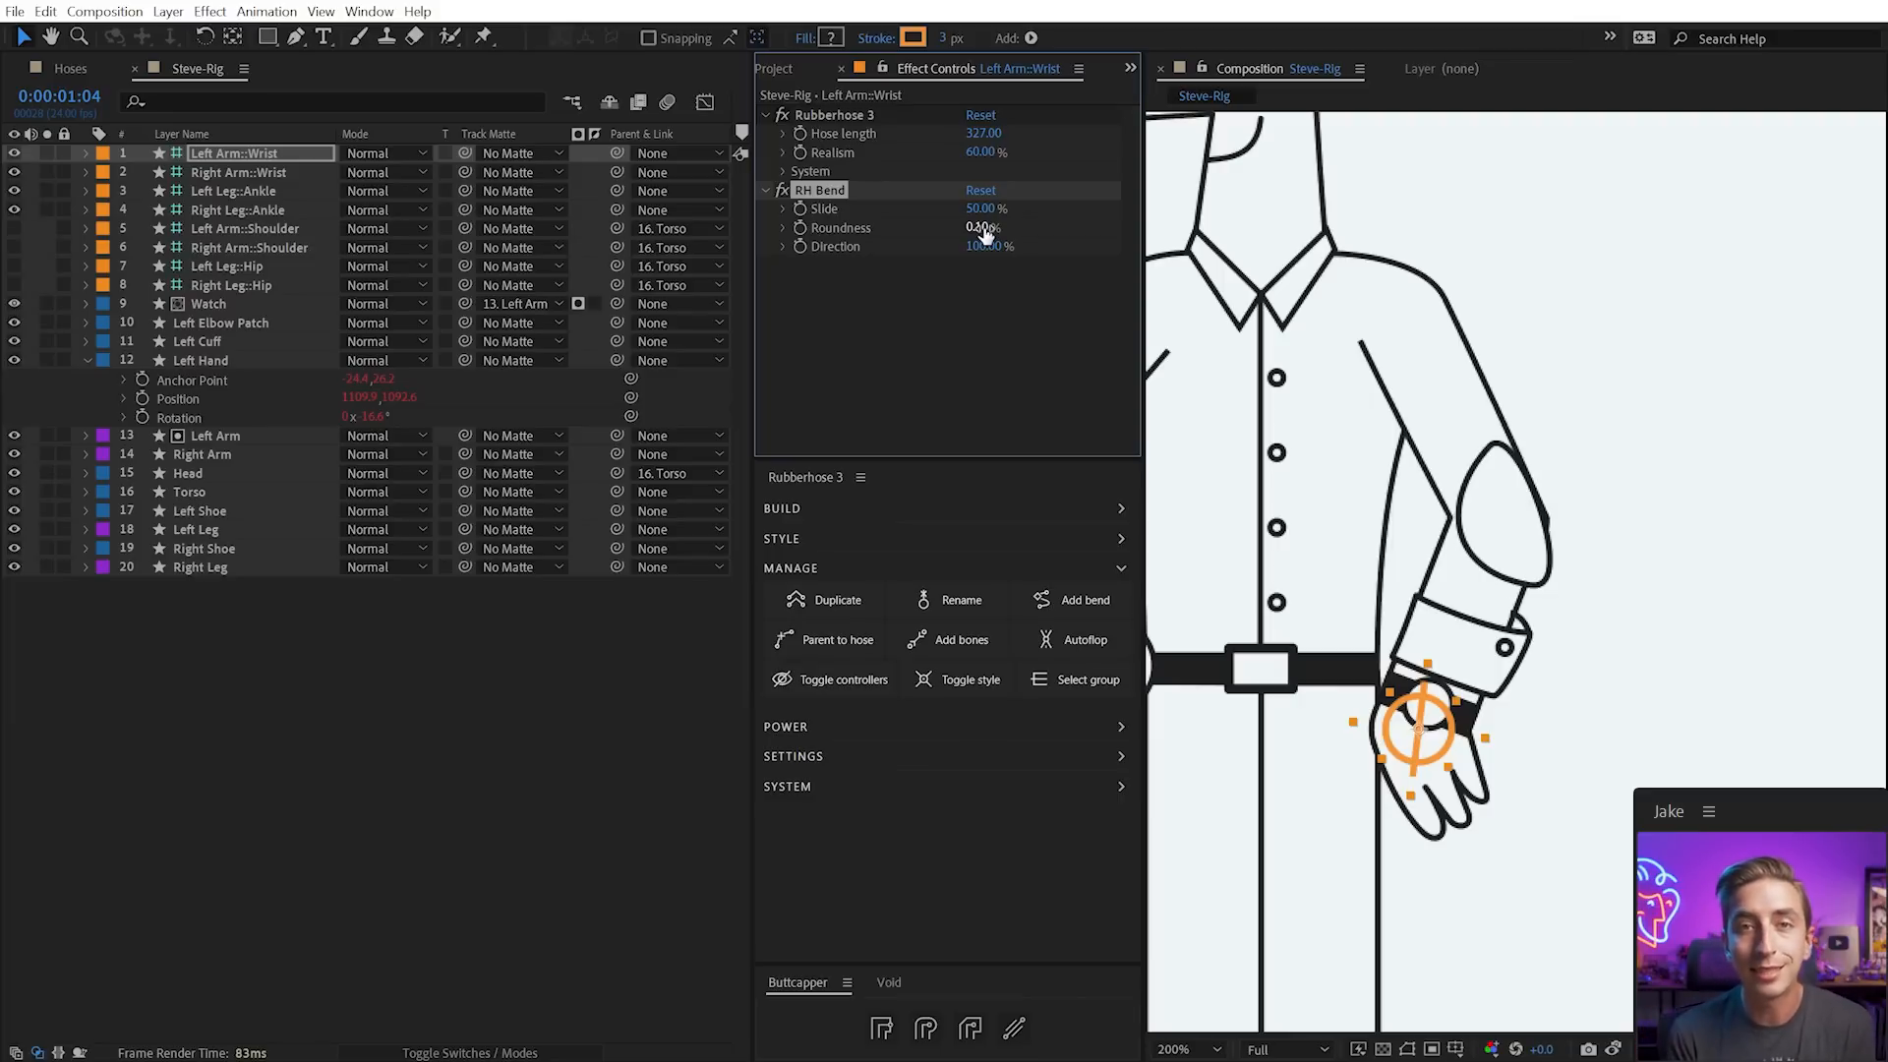
{"action": "left_click", "coordinate": [1513, 519]}
{"action": "key", "text": "r"}
{"action": "left_click_drag", "start_coordinate": [392, 344], "coordinate": [405, 341]}
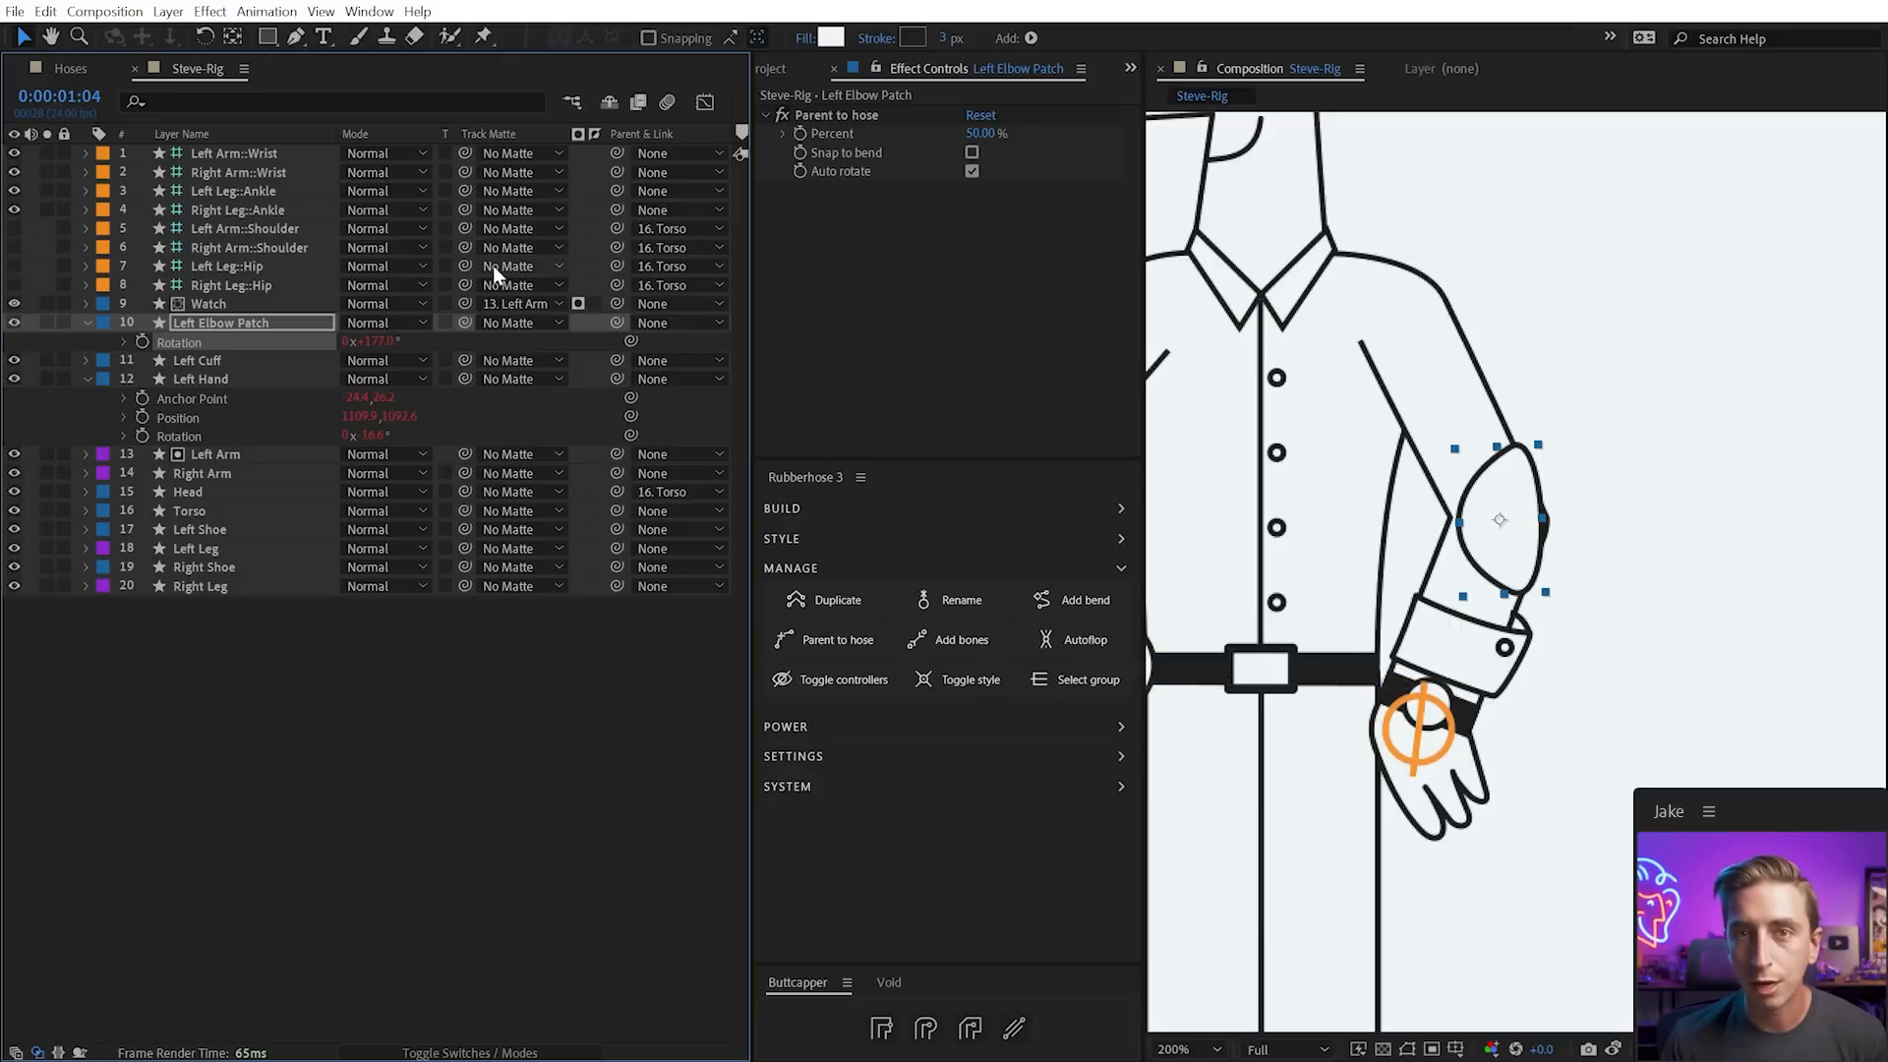
Shift the elbow patch's Anchor Point X, matte it to Left Arm, and test it with the wrist
{"action": "left_click", "coordinate": [1567, 762]}
{"action": "left_click_drag", "start_coordinate": [1452, 737], "coordinate": [1415, 726]}
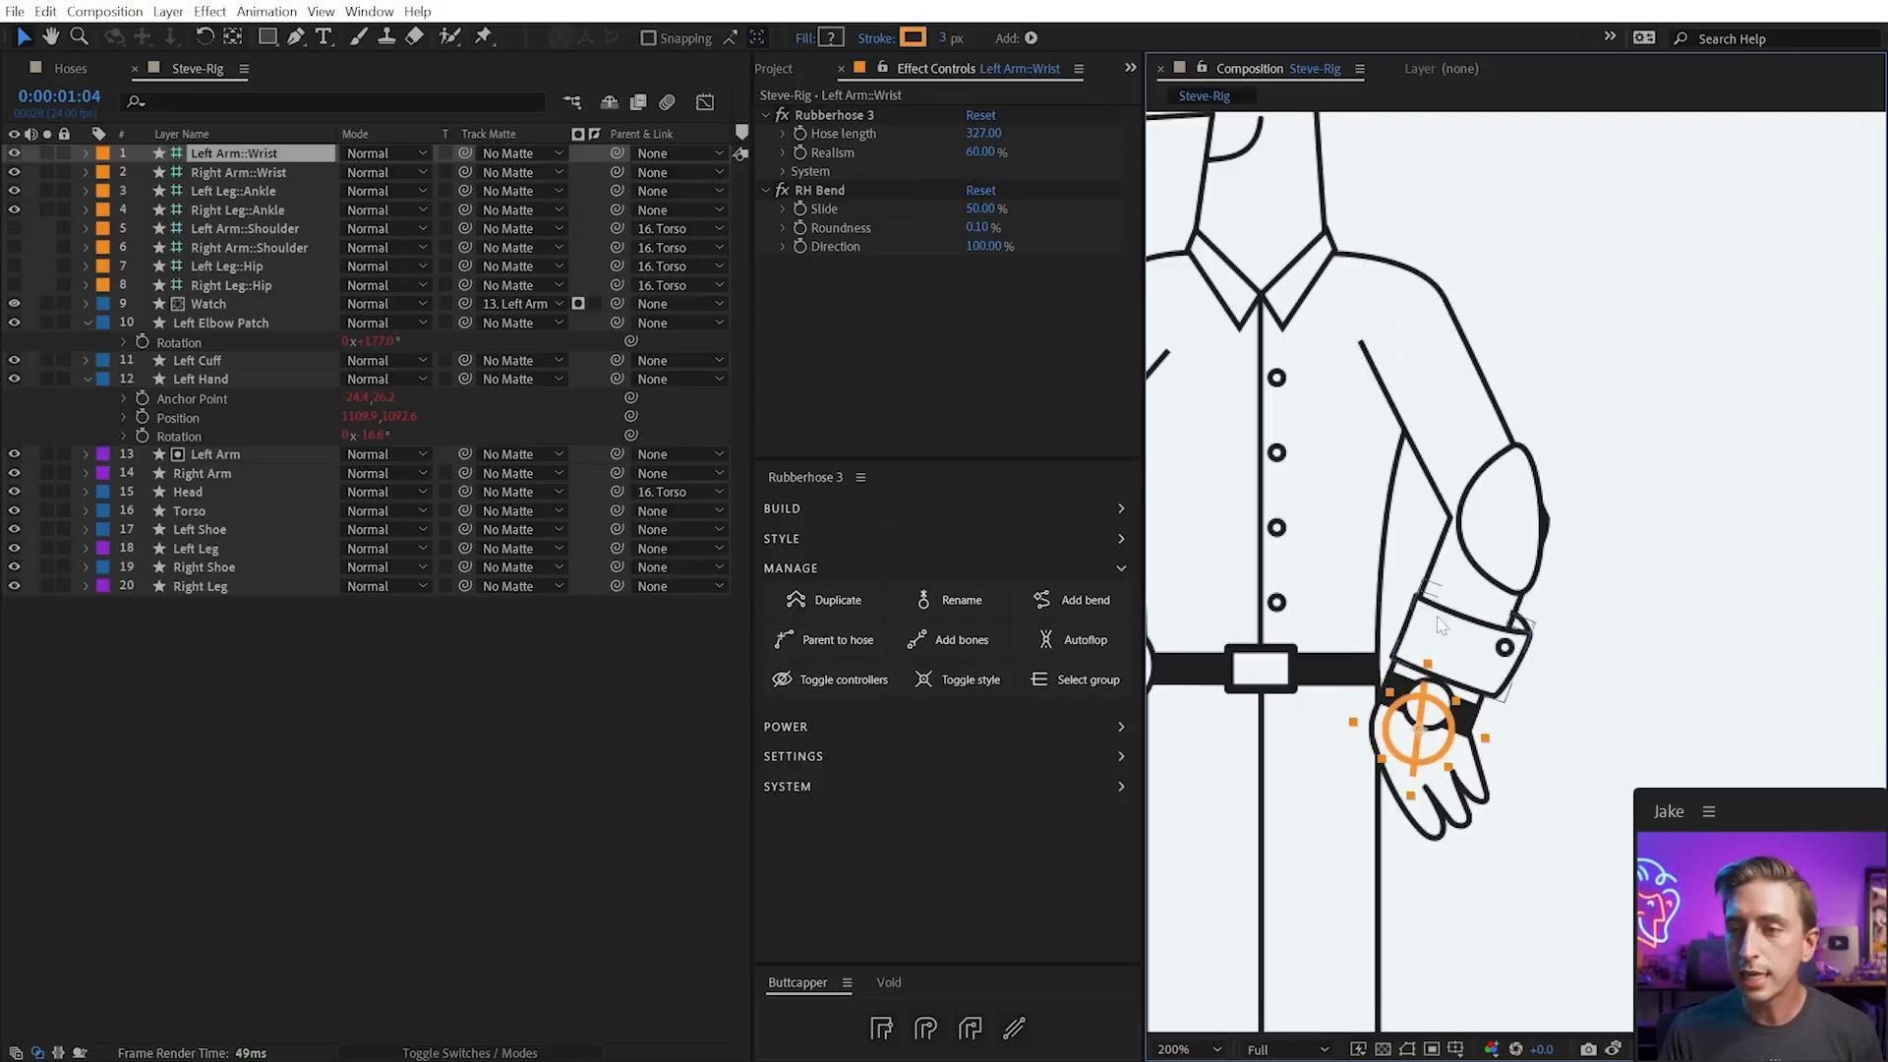
{"action": "left_click", "coordinate": [1495, 520]}
{"action": "key", "text": "a"}
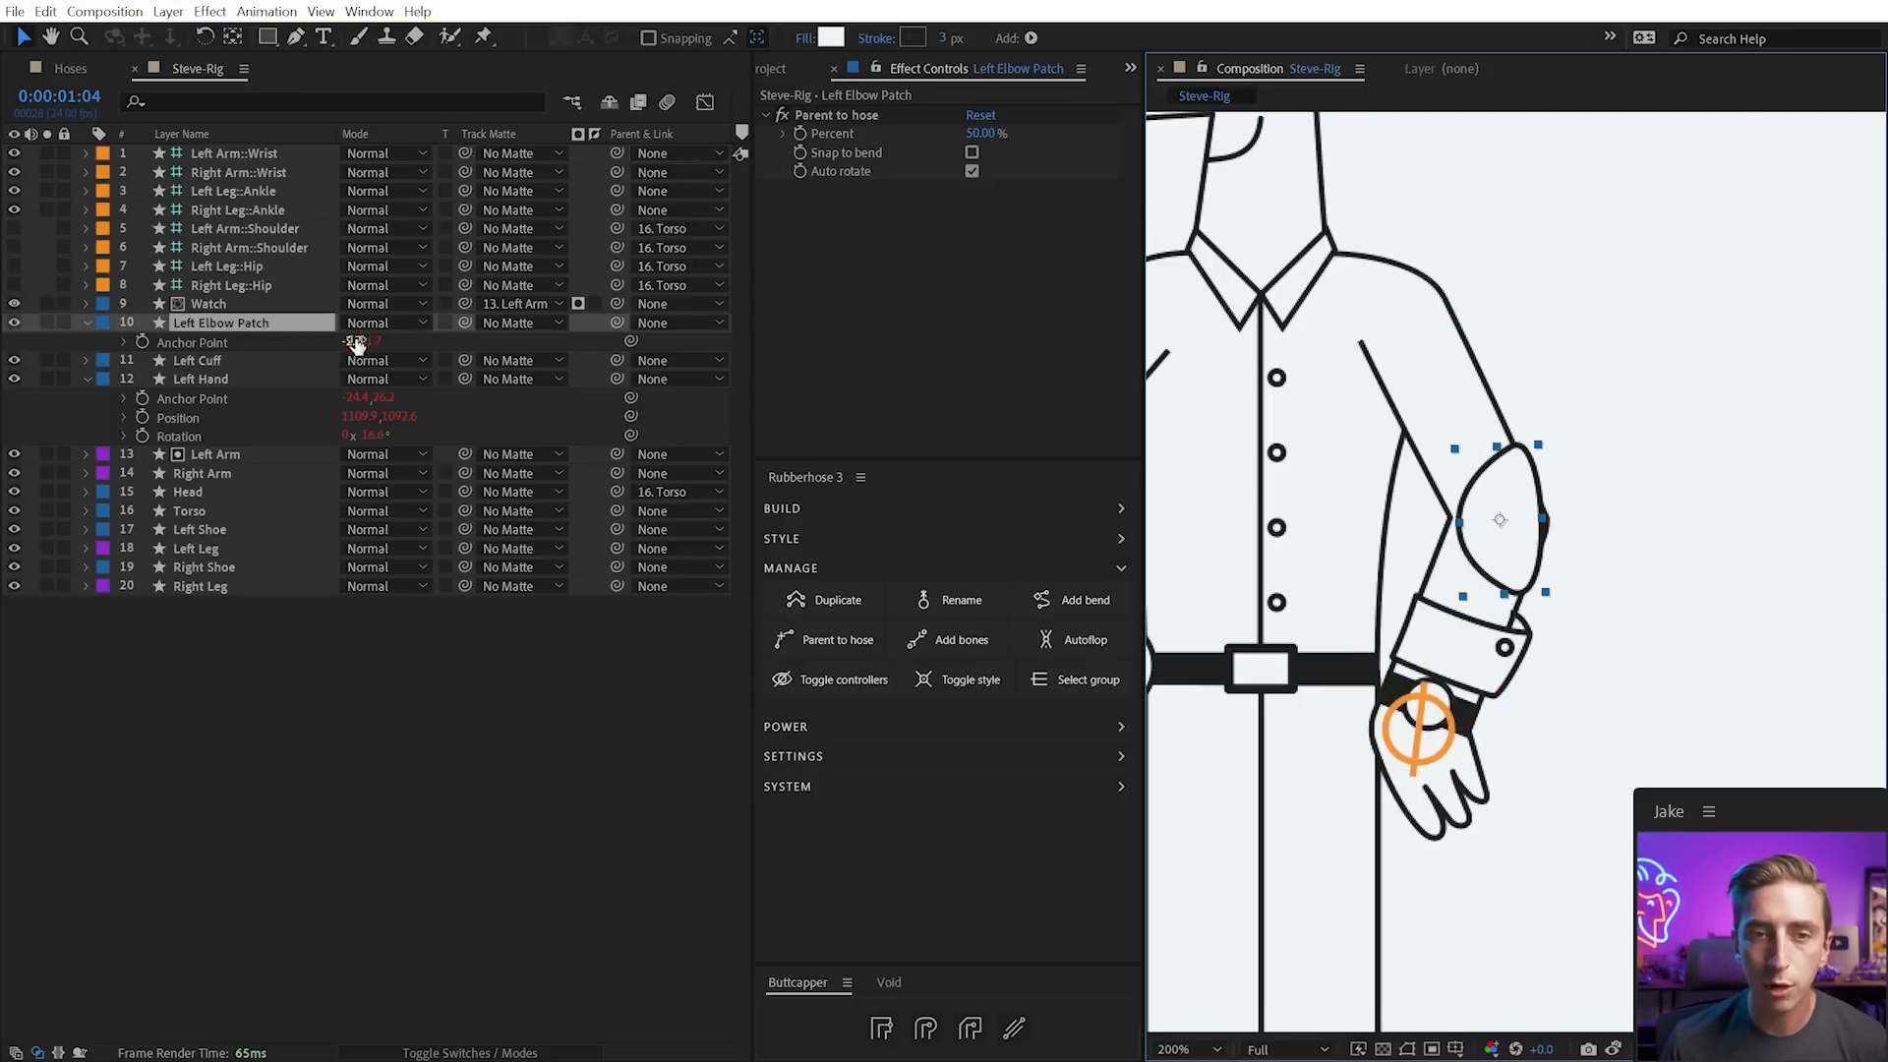
{"action": "left_click_drag", "start_coordinate": [354, 341], "coordinate": [241, 455]}
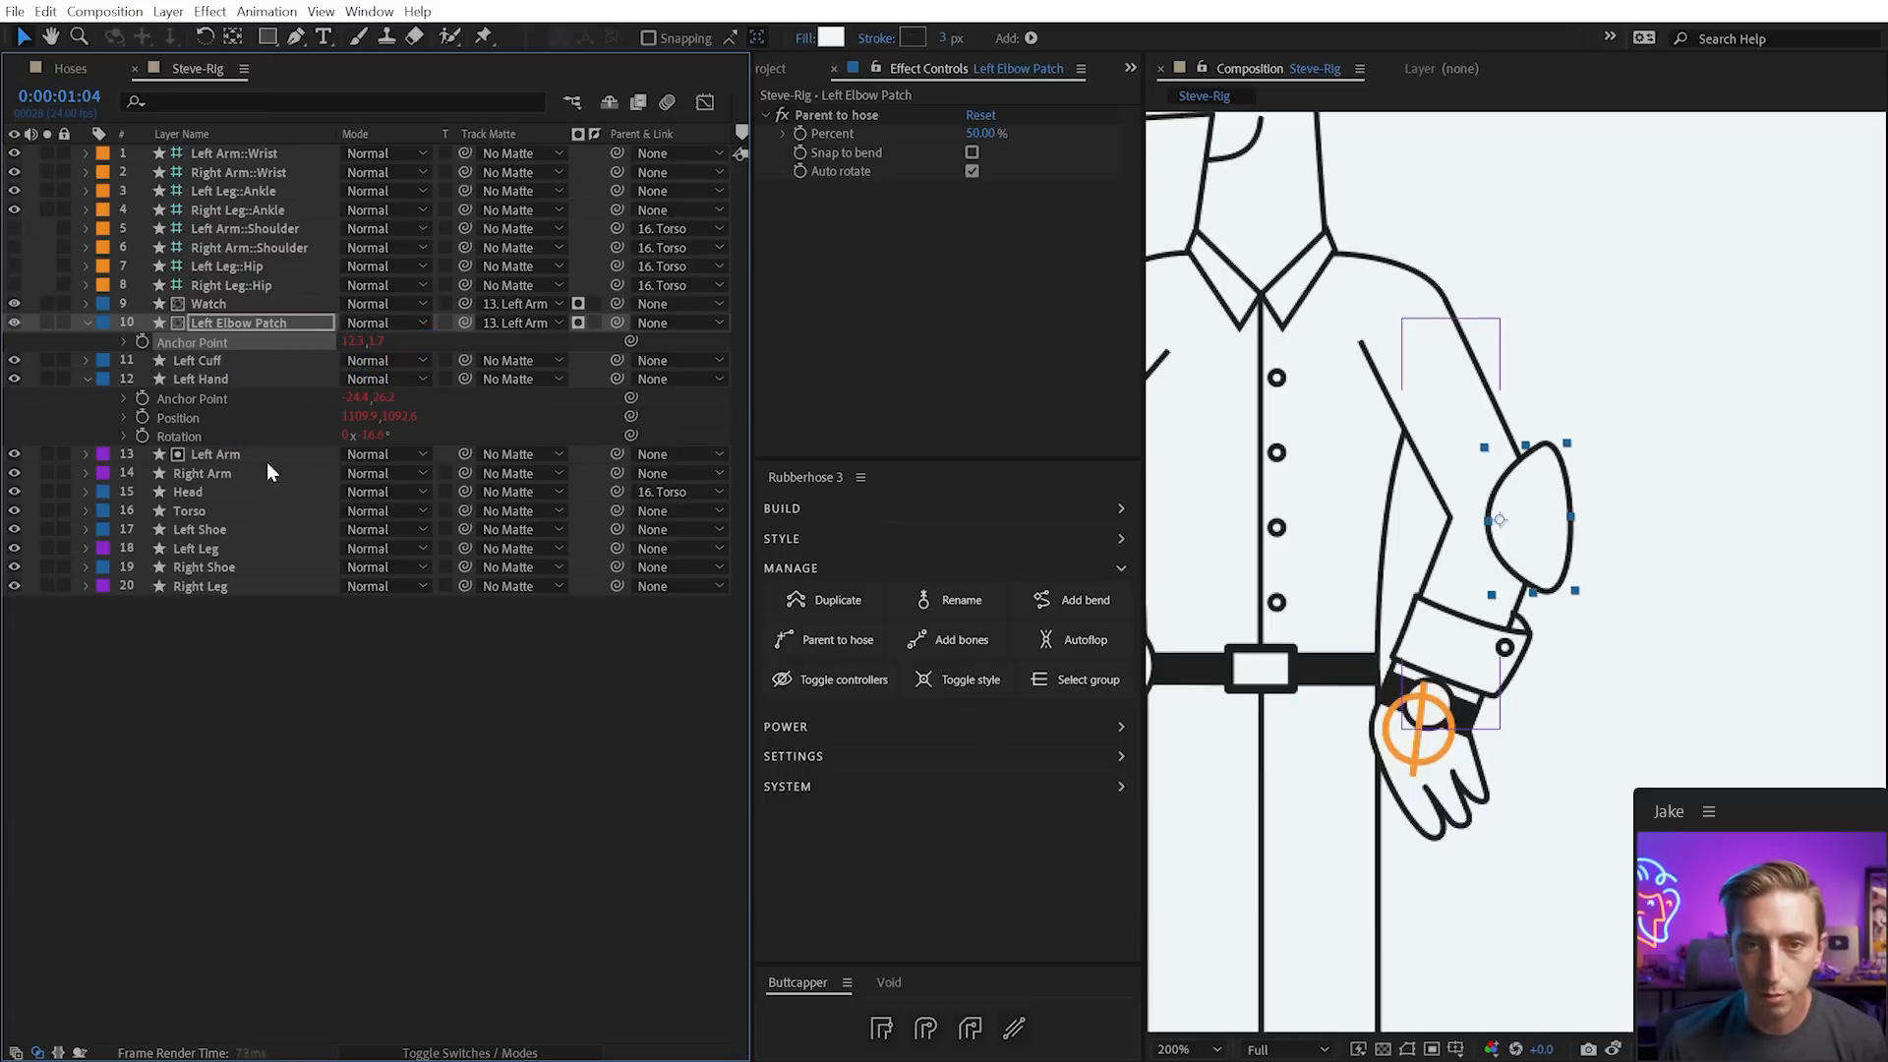
{"action": "left_click", "coordinate": [579, 322]}
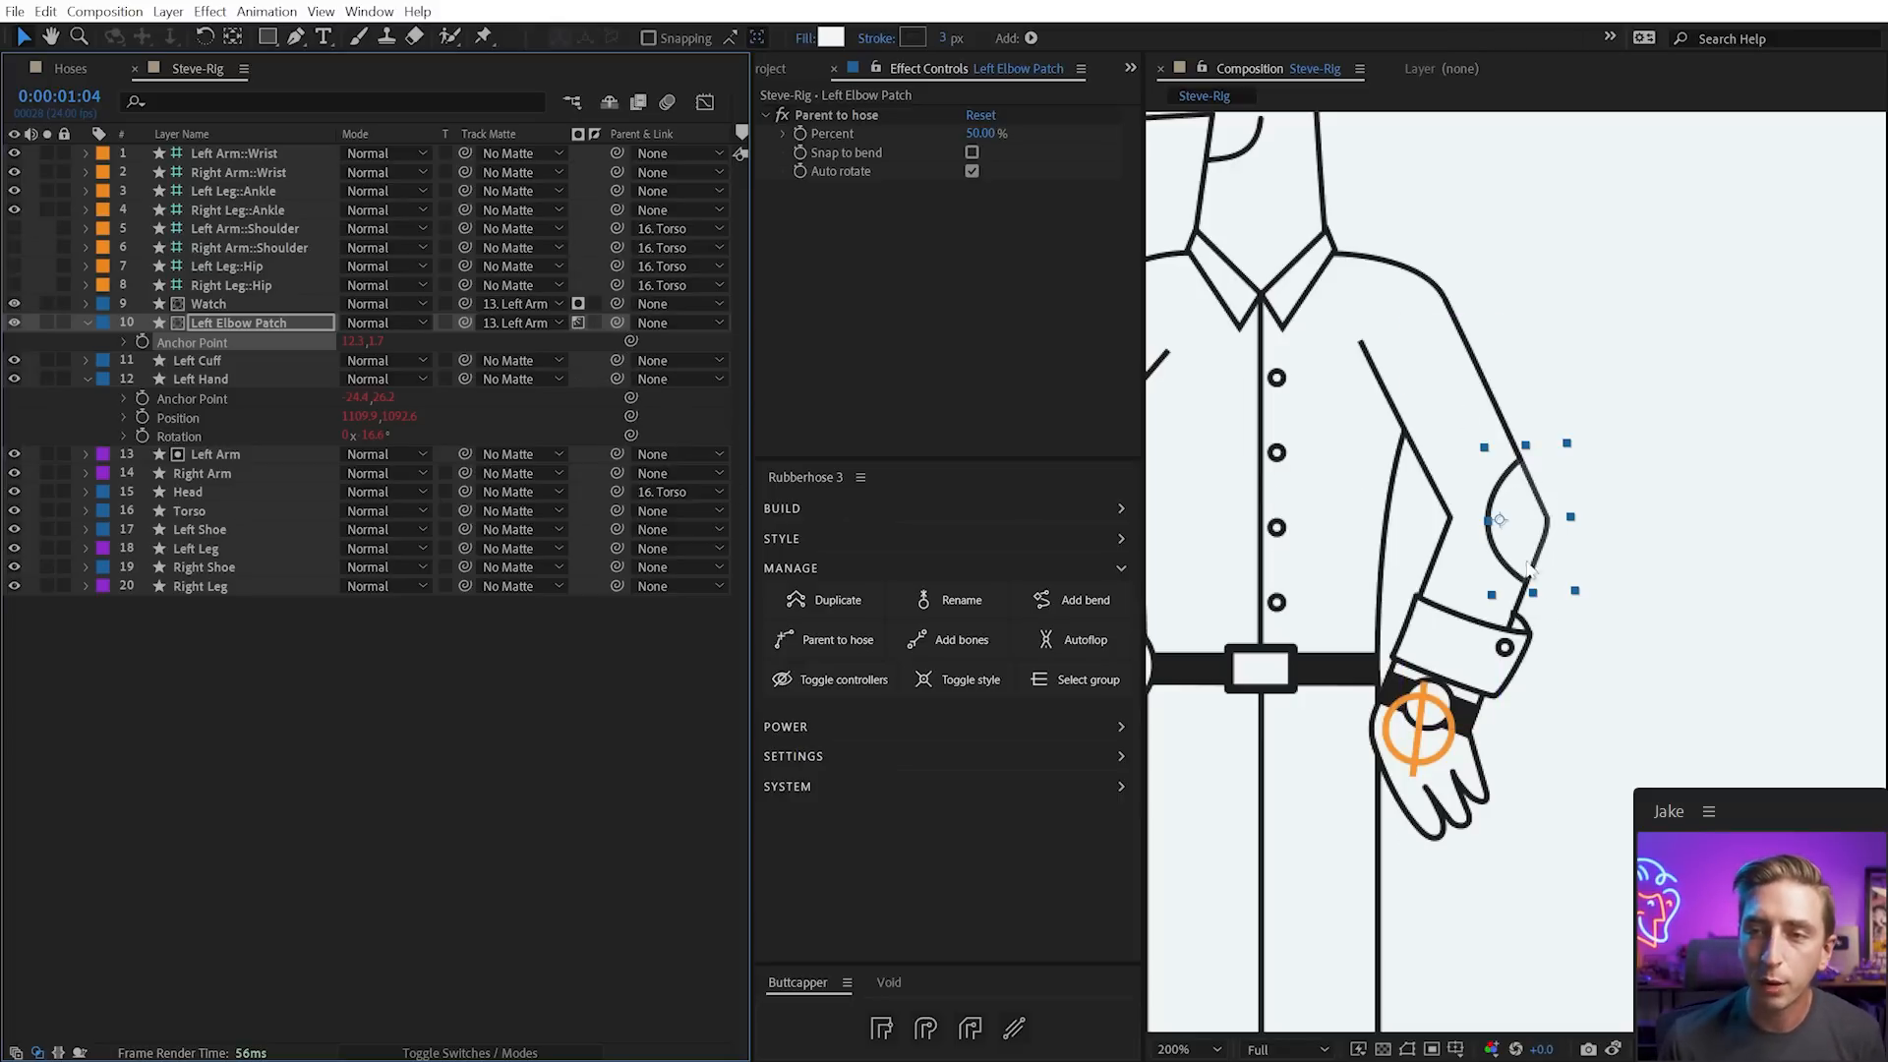
{"action": "left_click_drag", "start_coordinate": [1427, 761], "coordinate": [1435, 627]}
{"action": "scroll", "coordinate": [1435, 627], "scroll_direction": "down", "scroll_amount": 2}
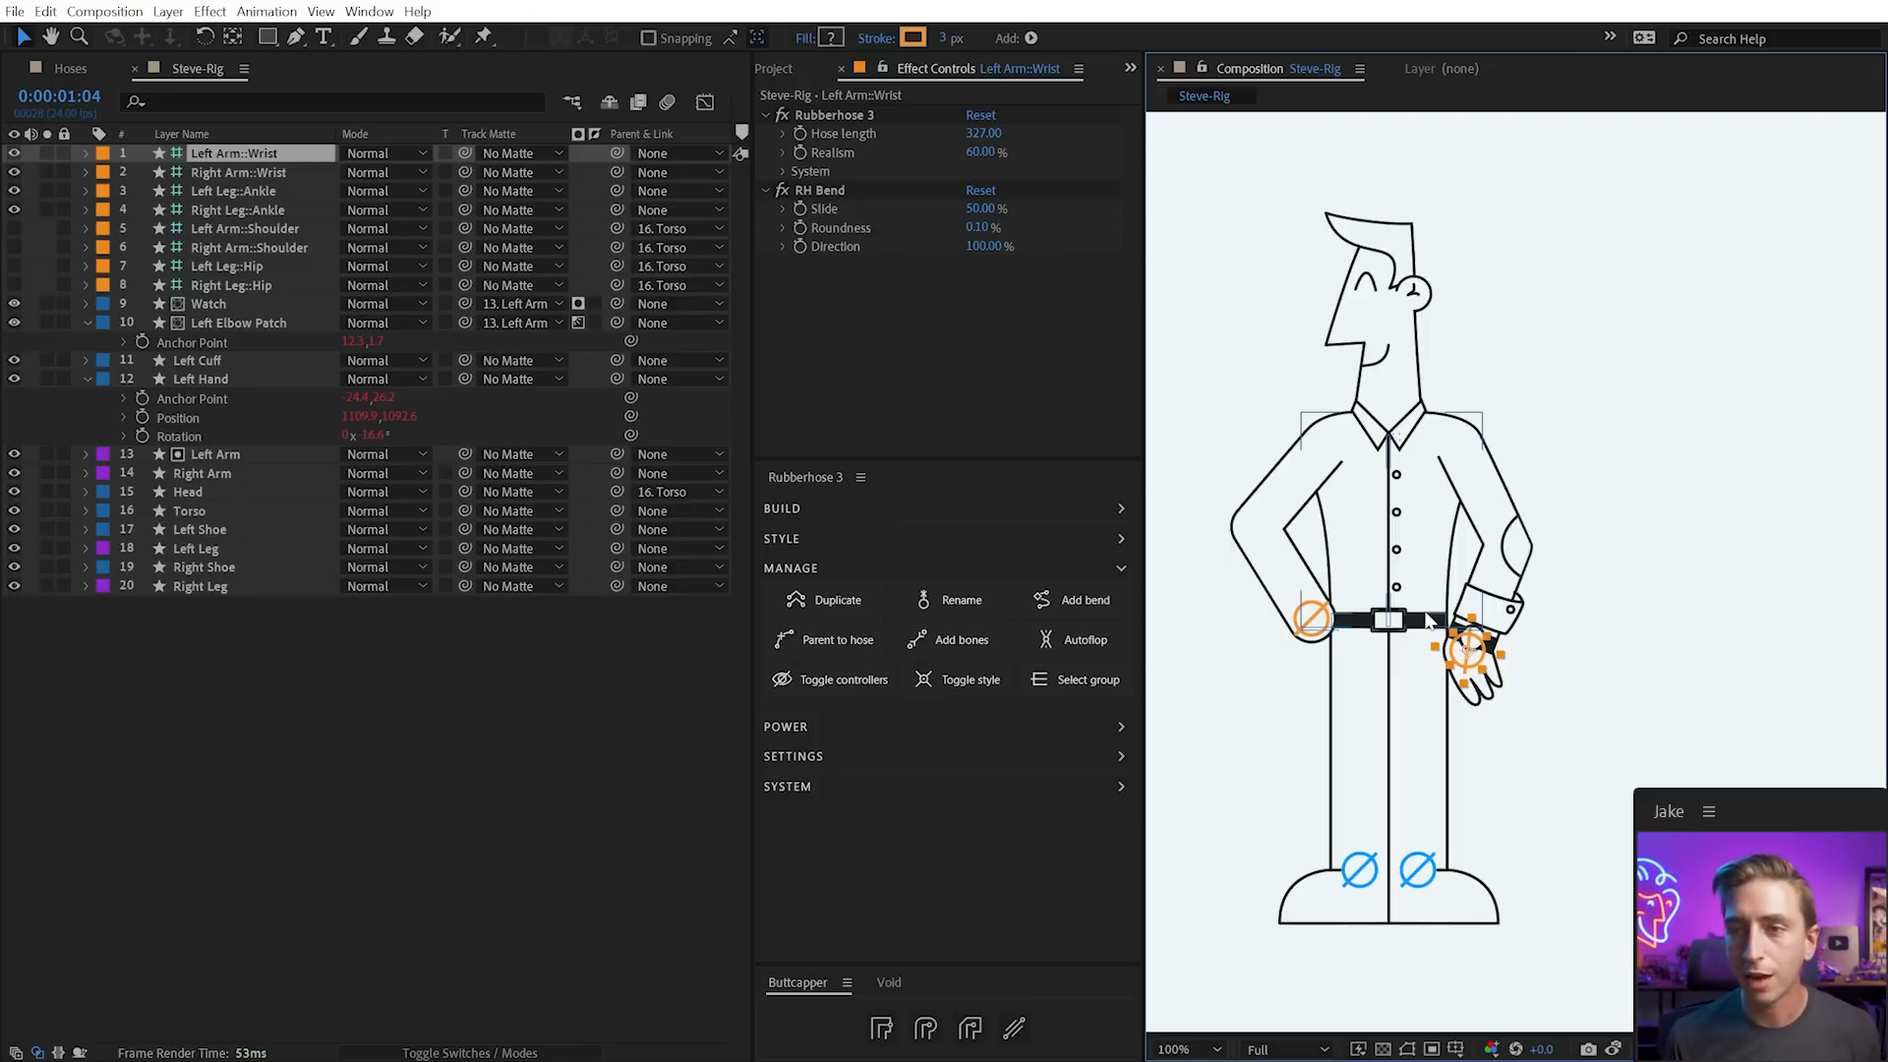
Nudge the left wrist up, then delete the Right Arm layer and its Wrist and Shoulder controllers
{"action": "left_click_drag", "start_coordinate": [1465, 655], "coordinate": [1459, 629]}
{"action": "left_click", "coordinate": [1610, 600]}
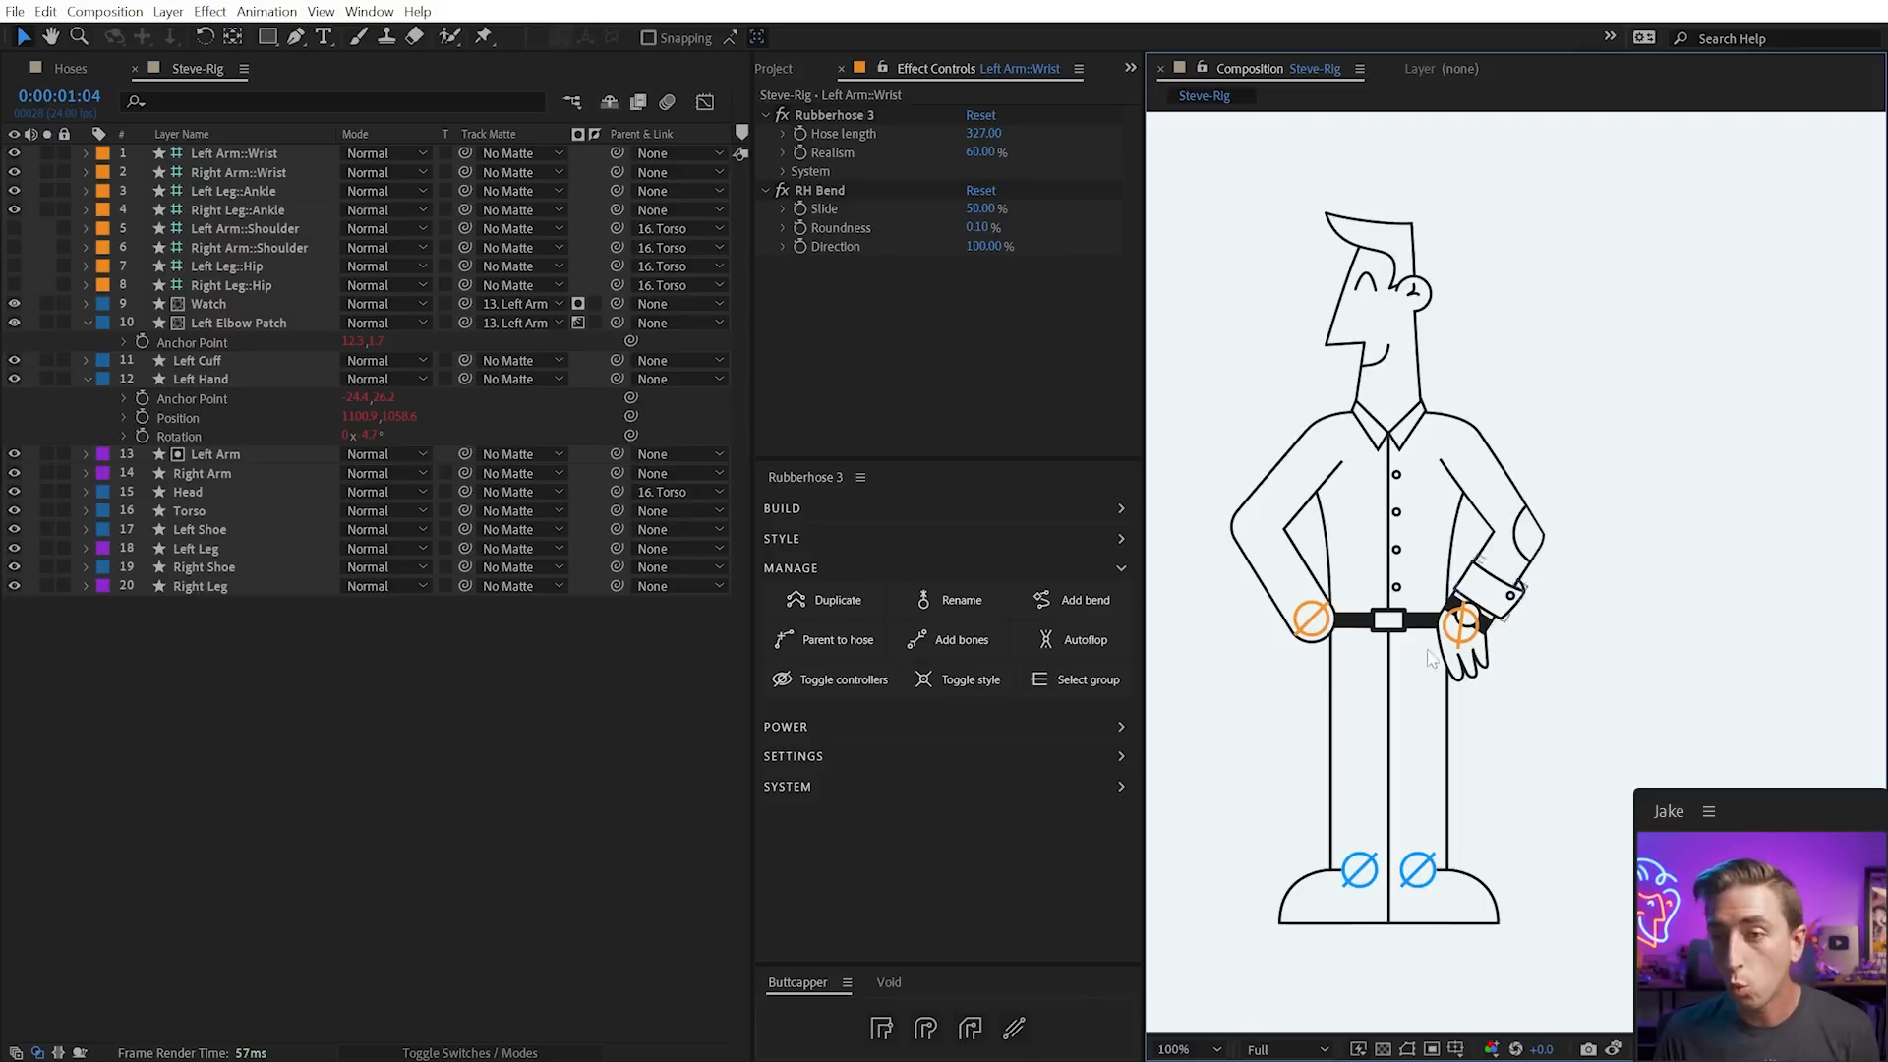
{"action": "left_click", "coordinate": [1317, 627]}
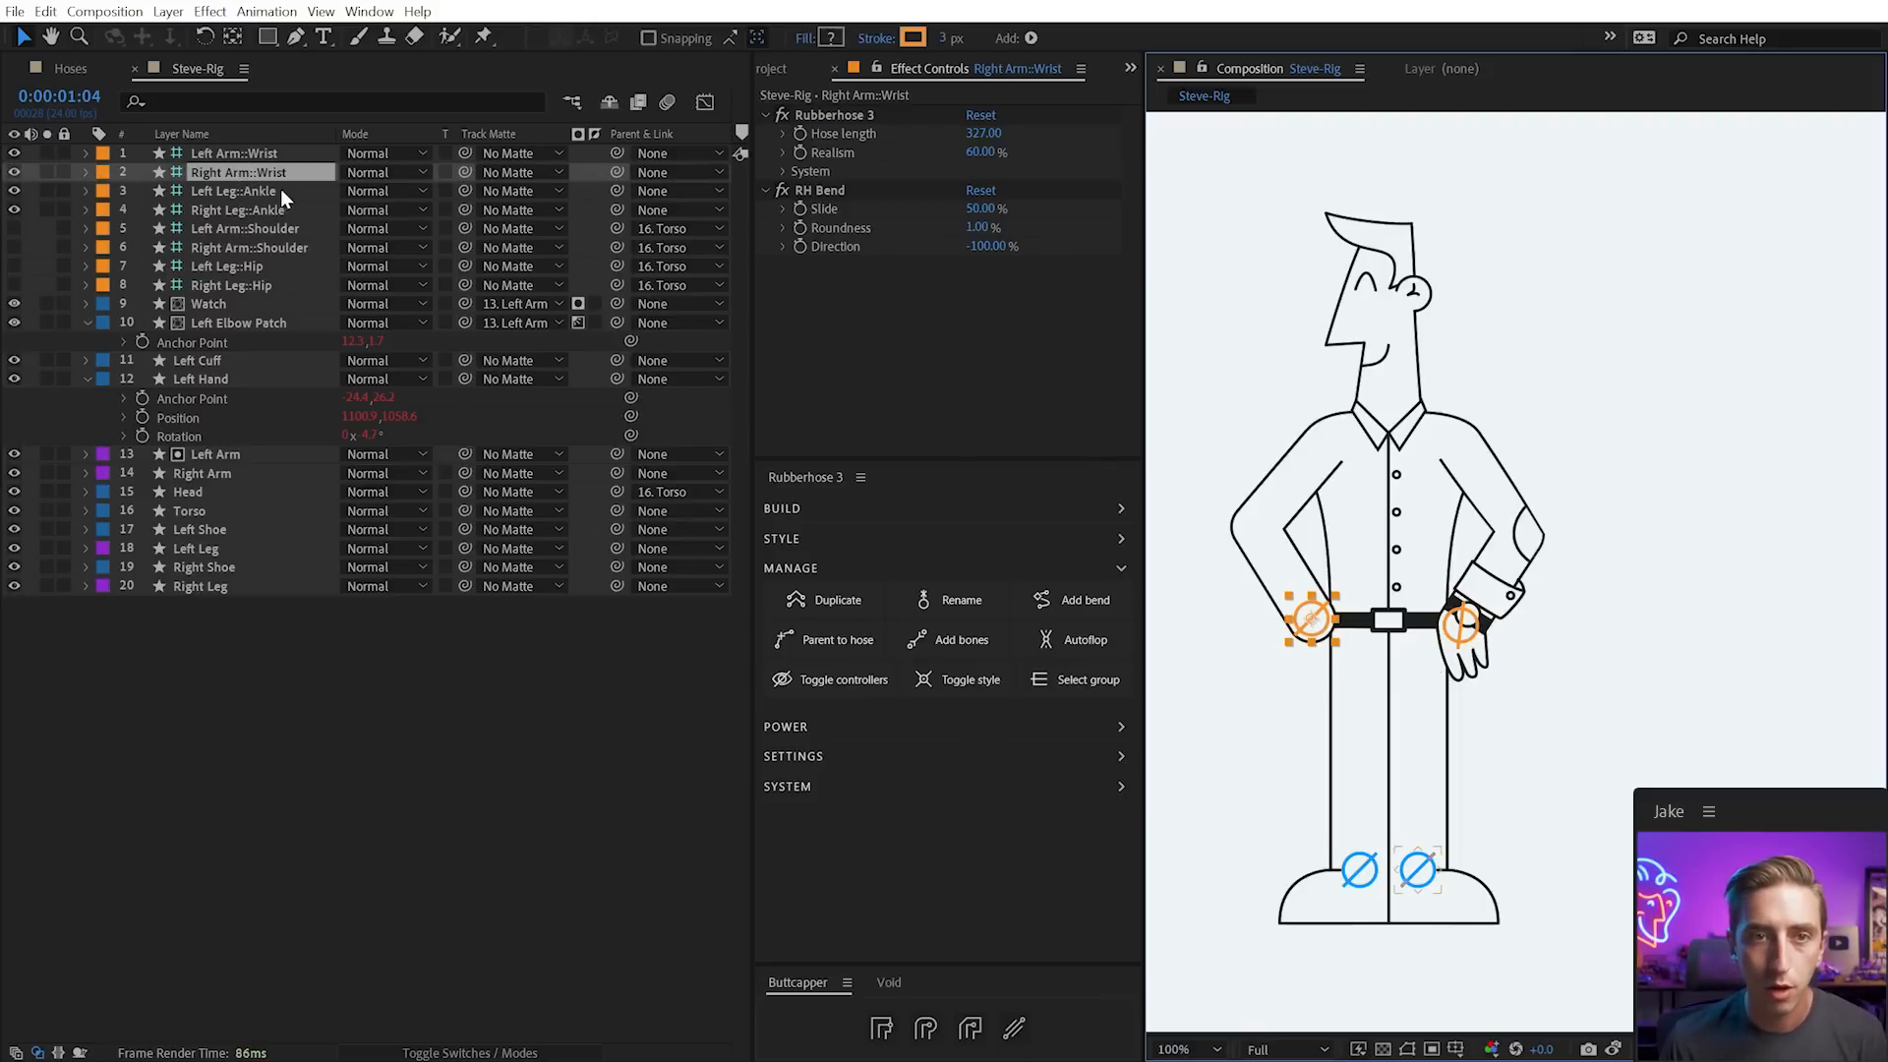
{"action": "left_click", "coordinate": [246, 248], "text": "ctrl"}
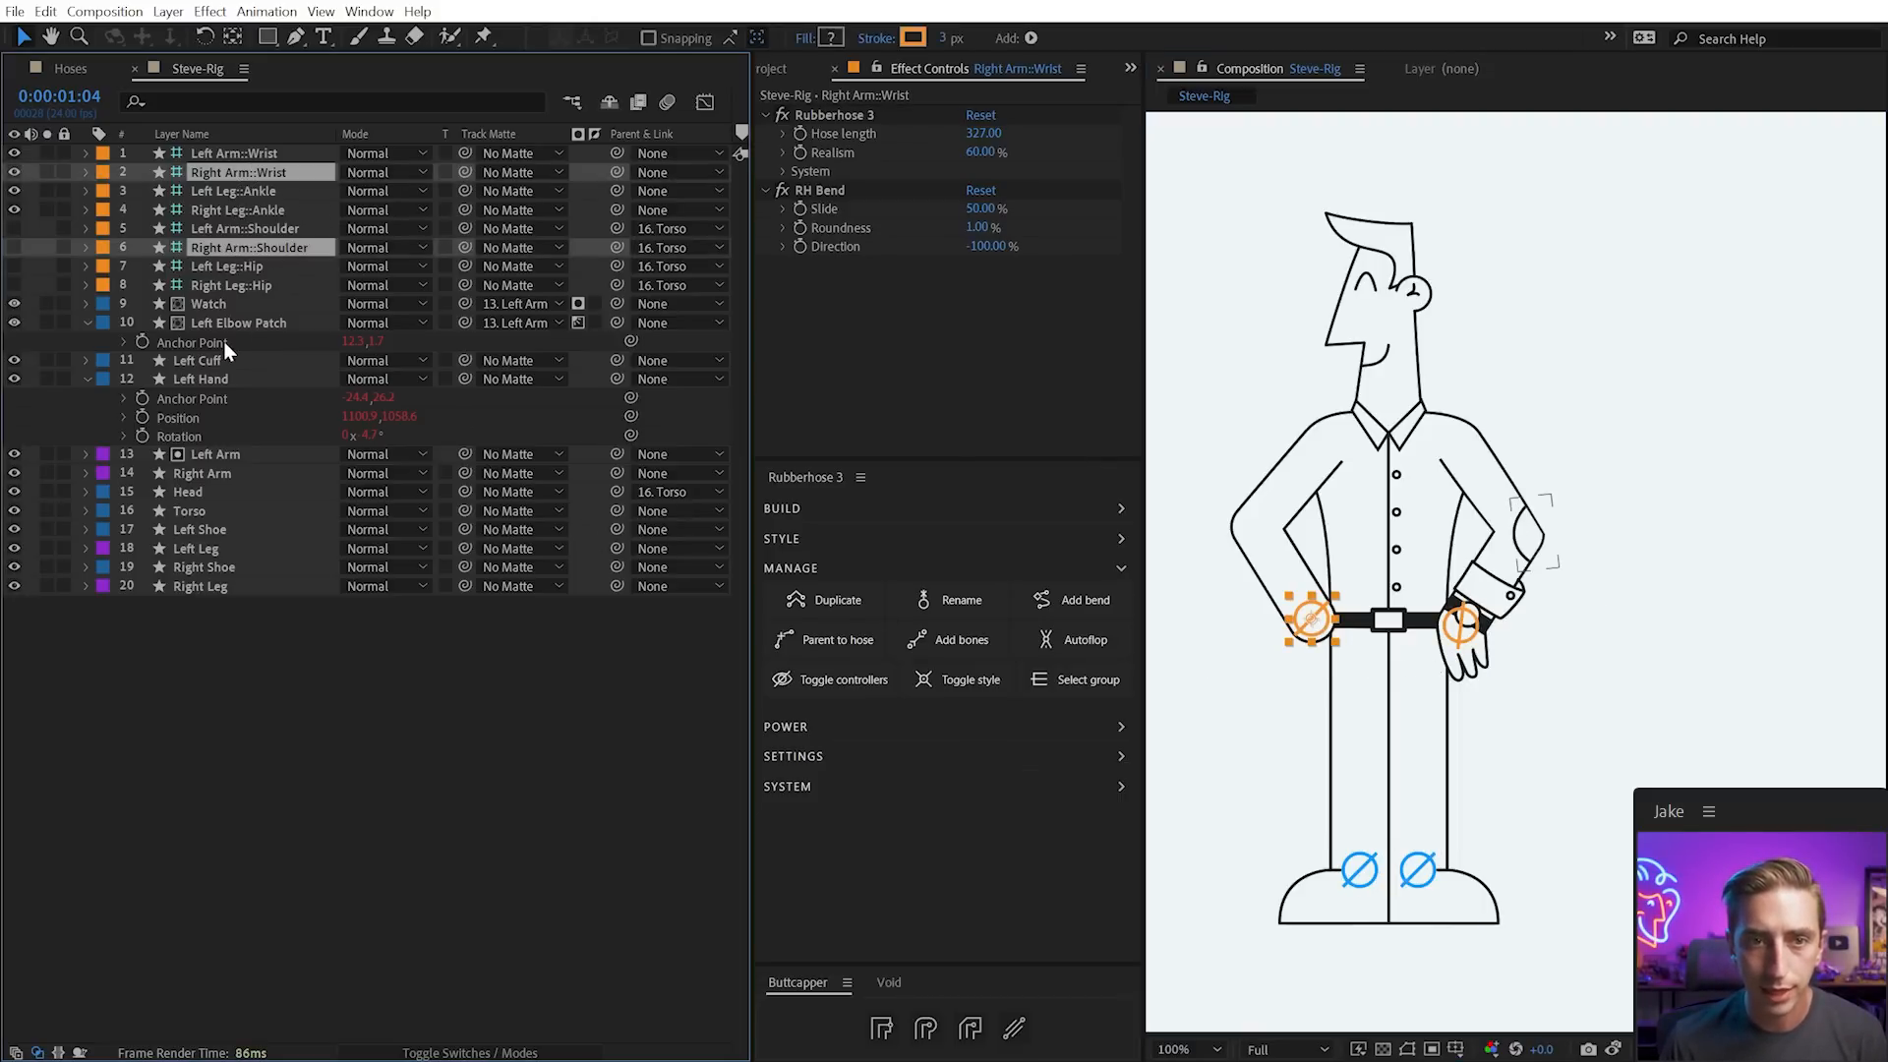
{"action": "left_click", "coordinate": [1078, 680]}
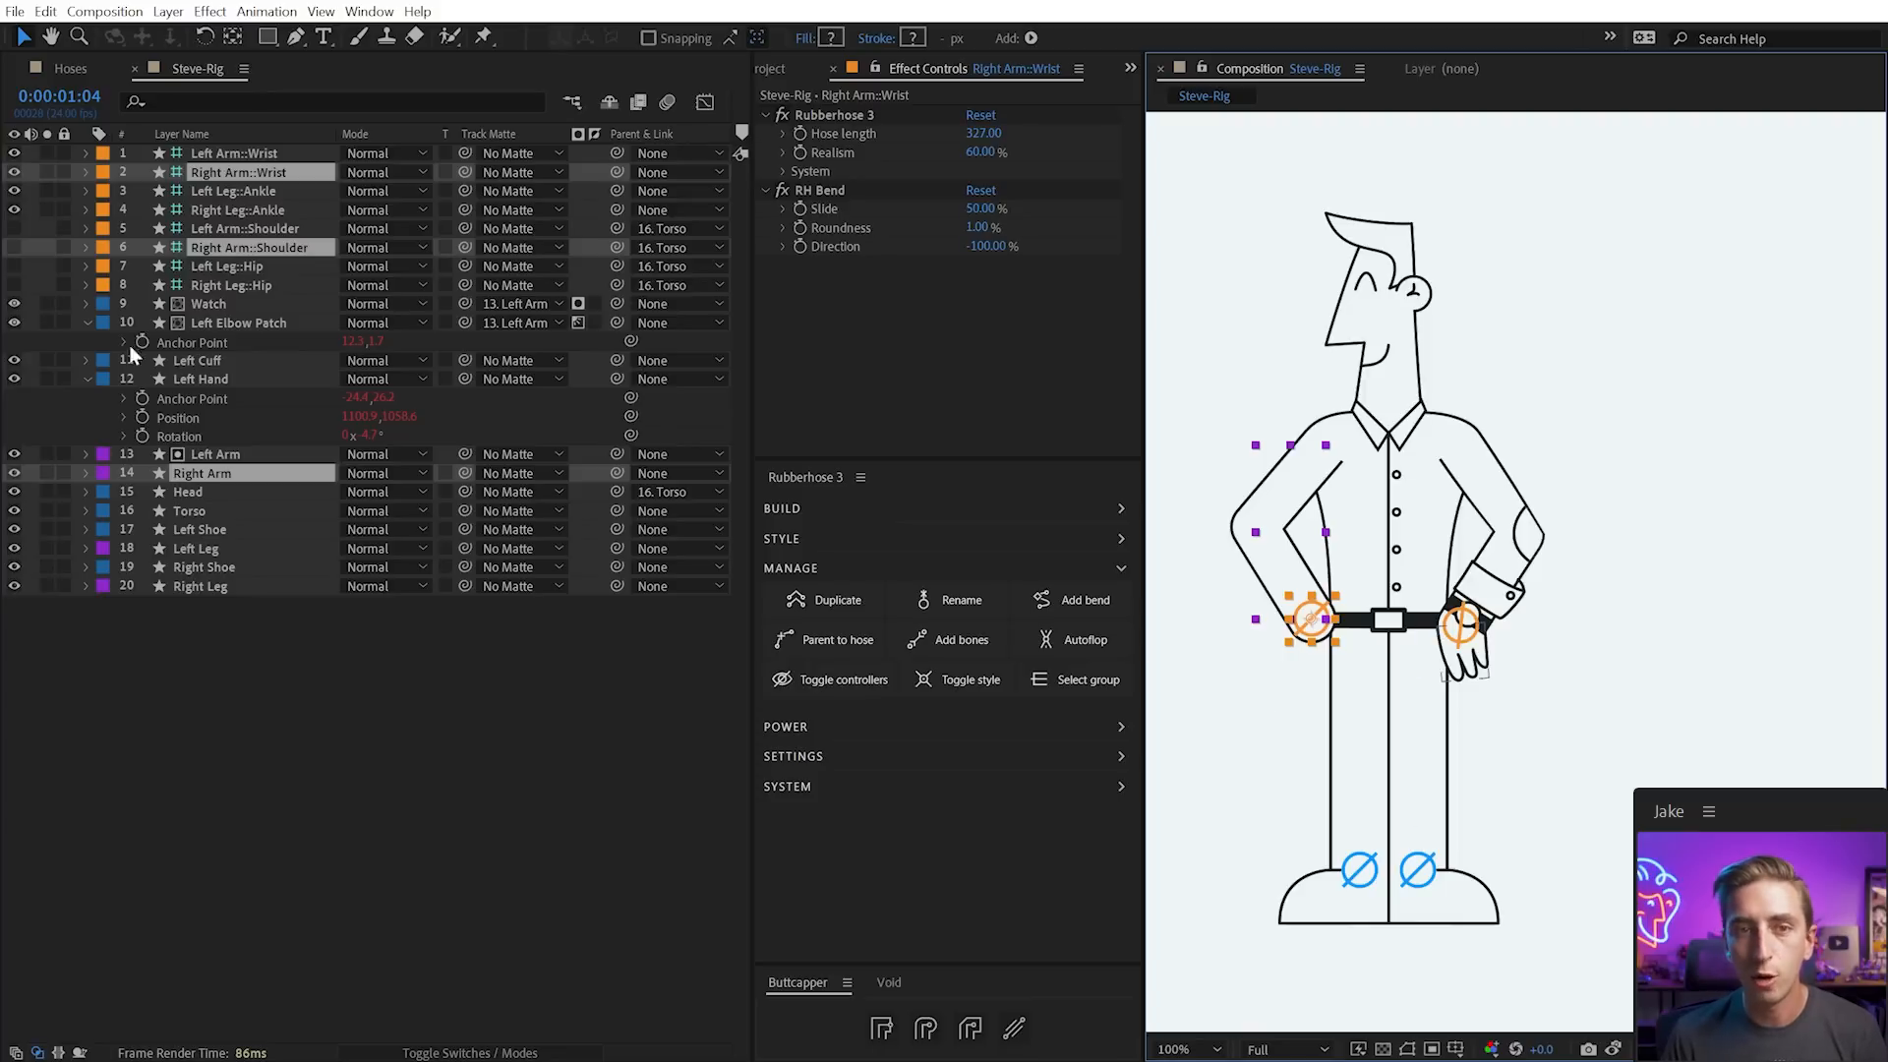
{"action": "key", "text": "Delete"}
{"action": "left_click", "coordinate": [1468, 634]}
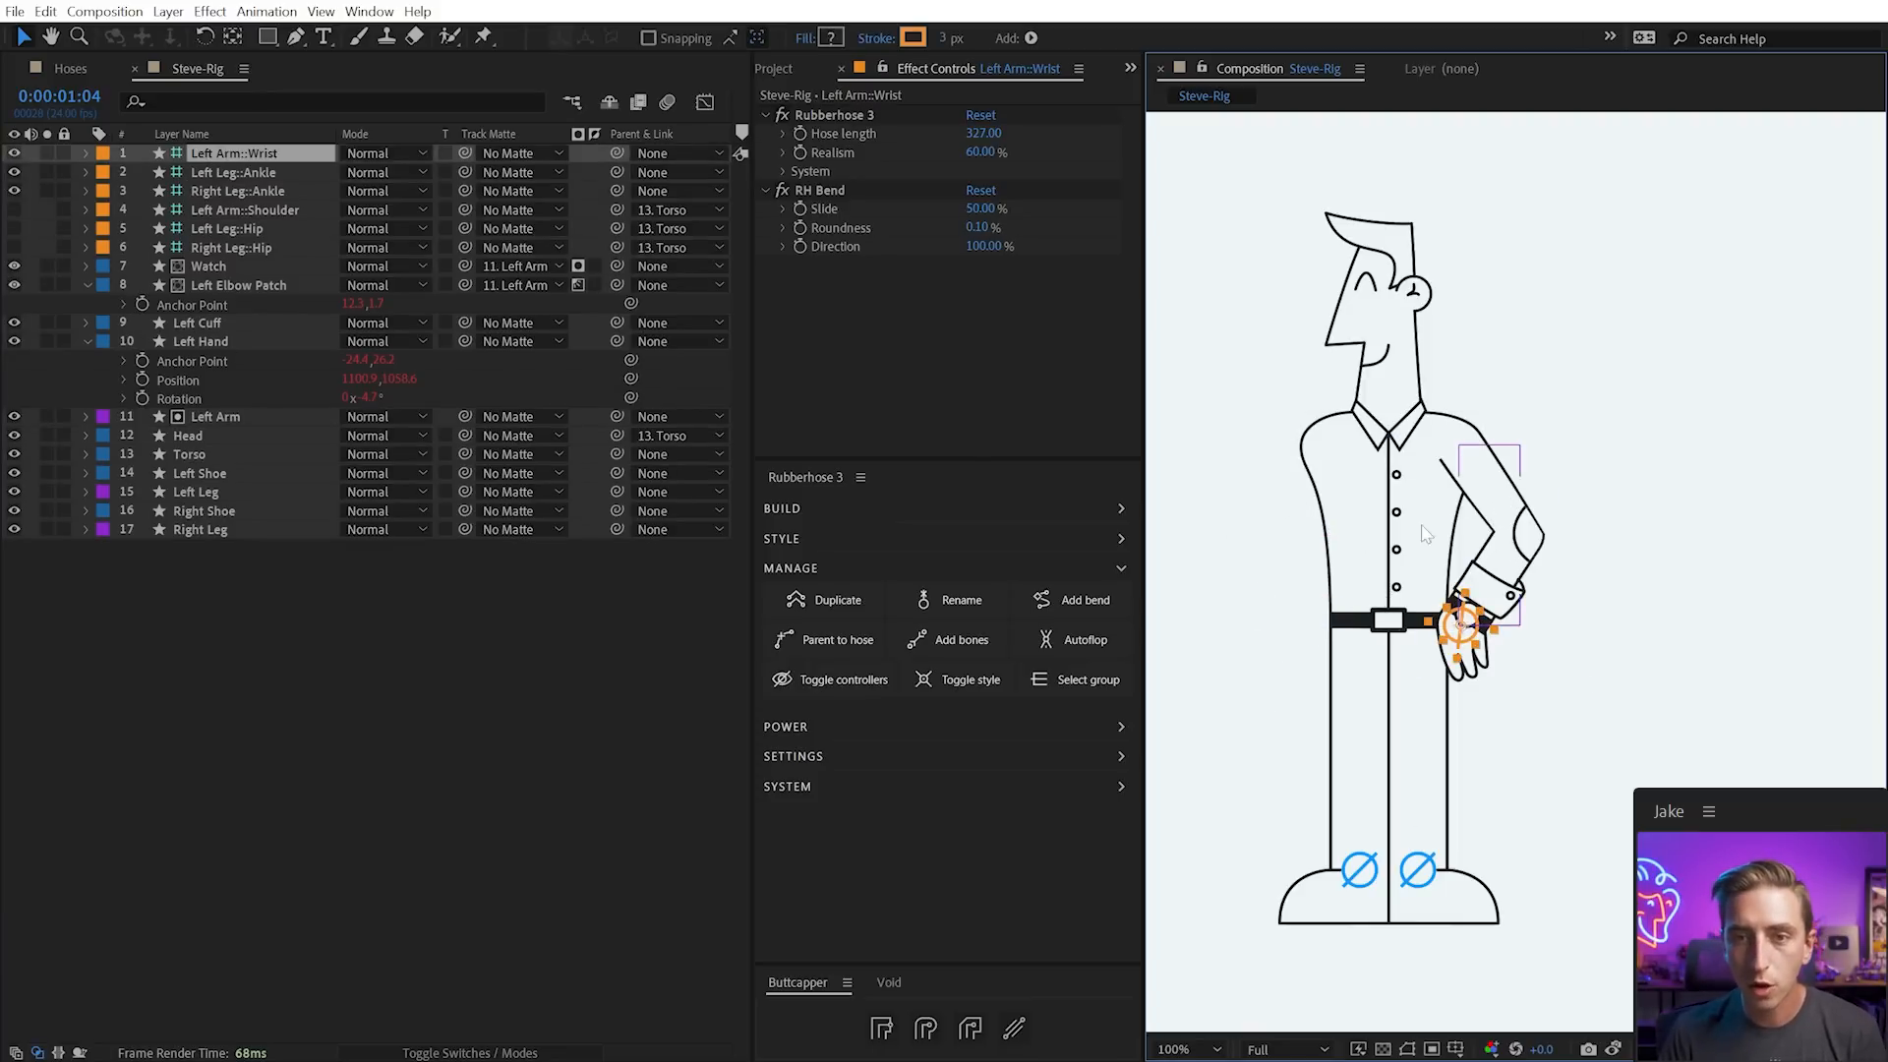
Duplicate the left arm rig as 'Right Arm' and move the copied layers to the top
{"action": "left_click", "coordinate": [839, 606]}
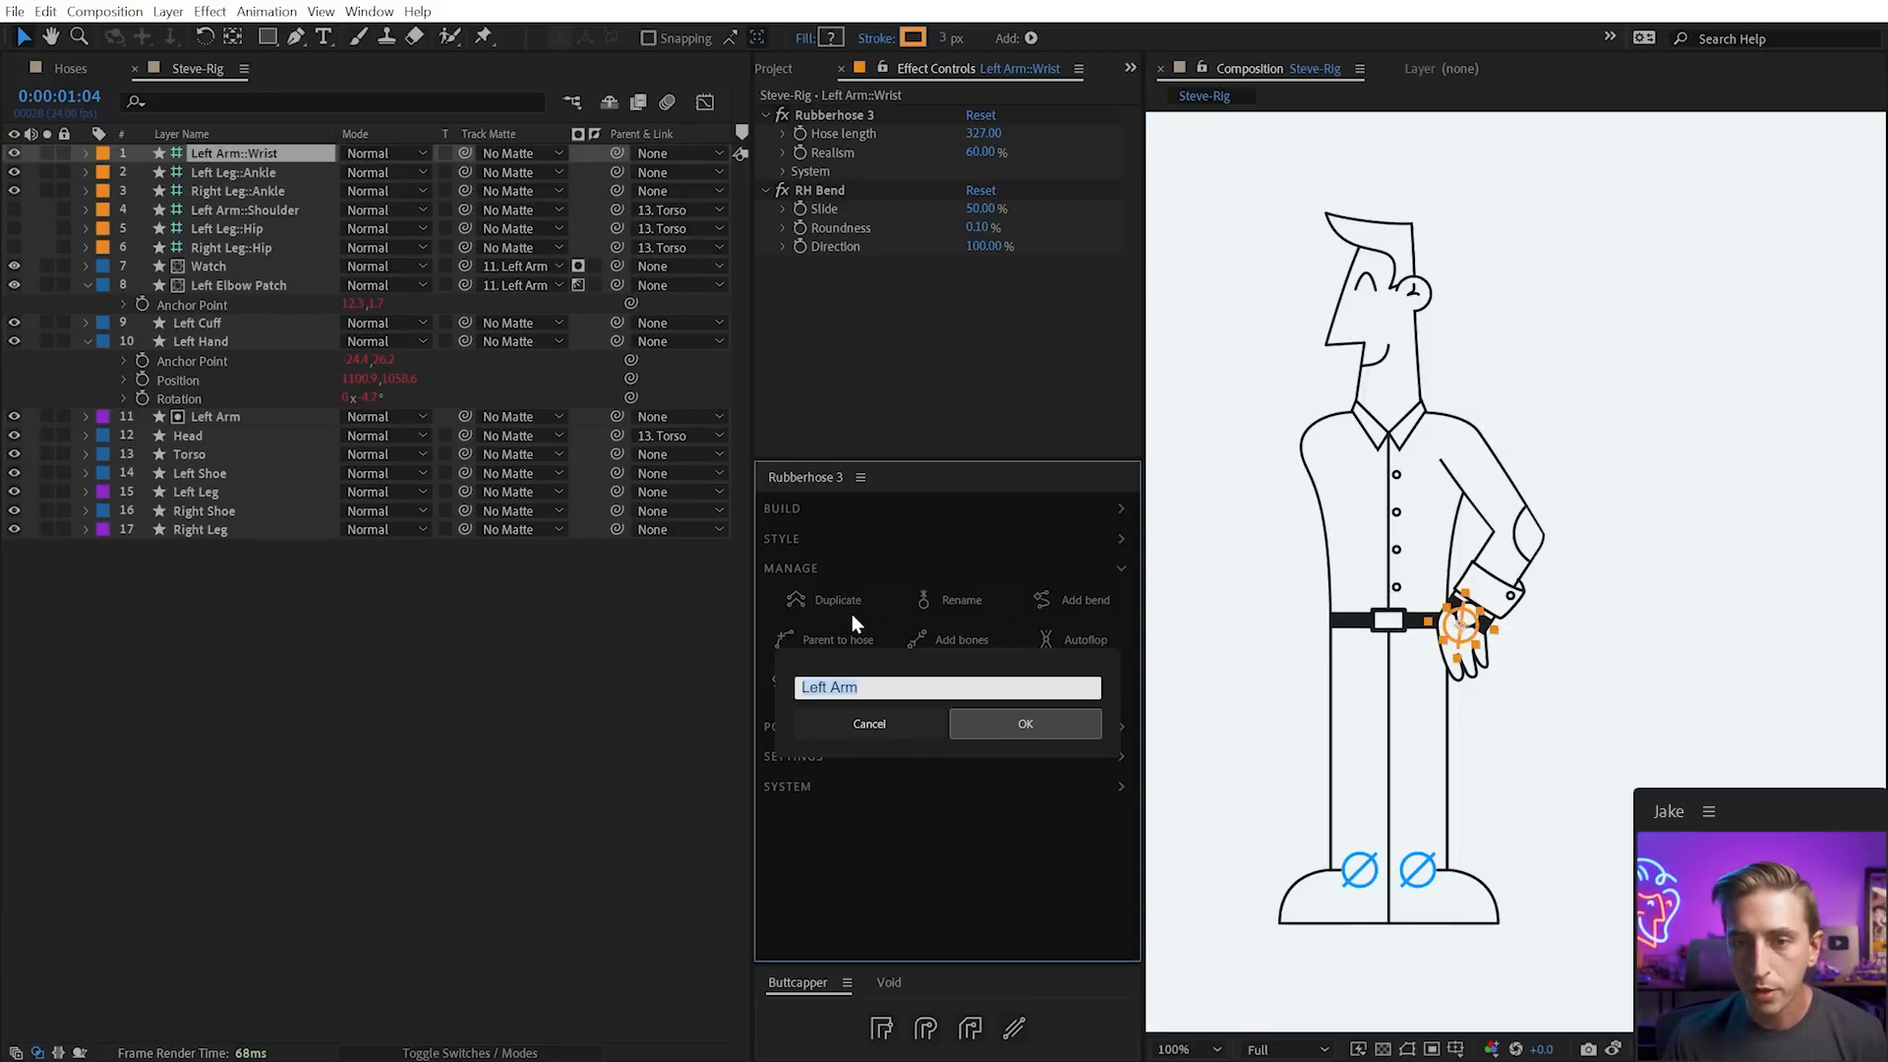
{"action": "type", "text": "Right Arm"}
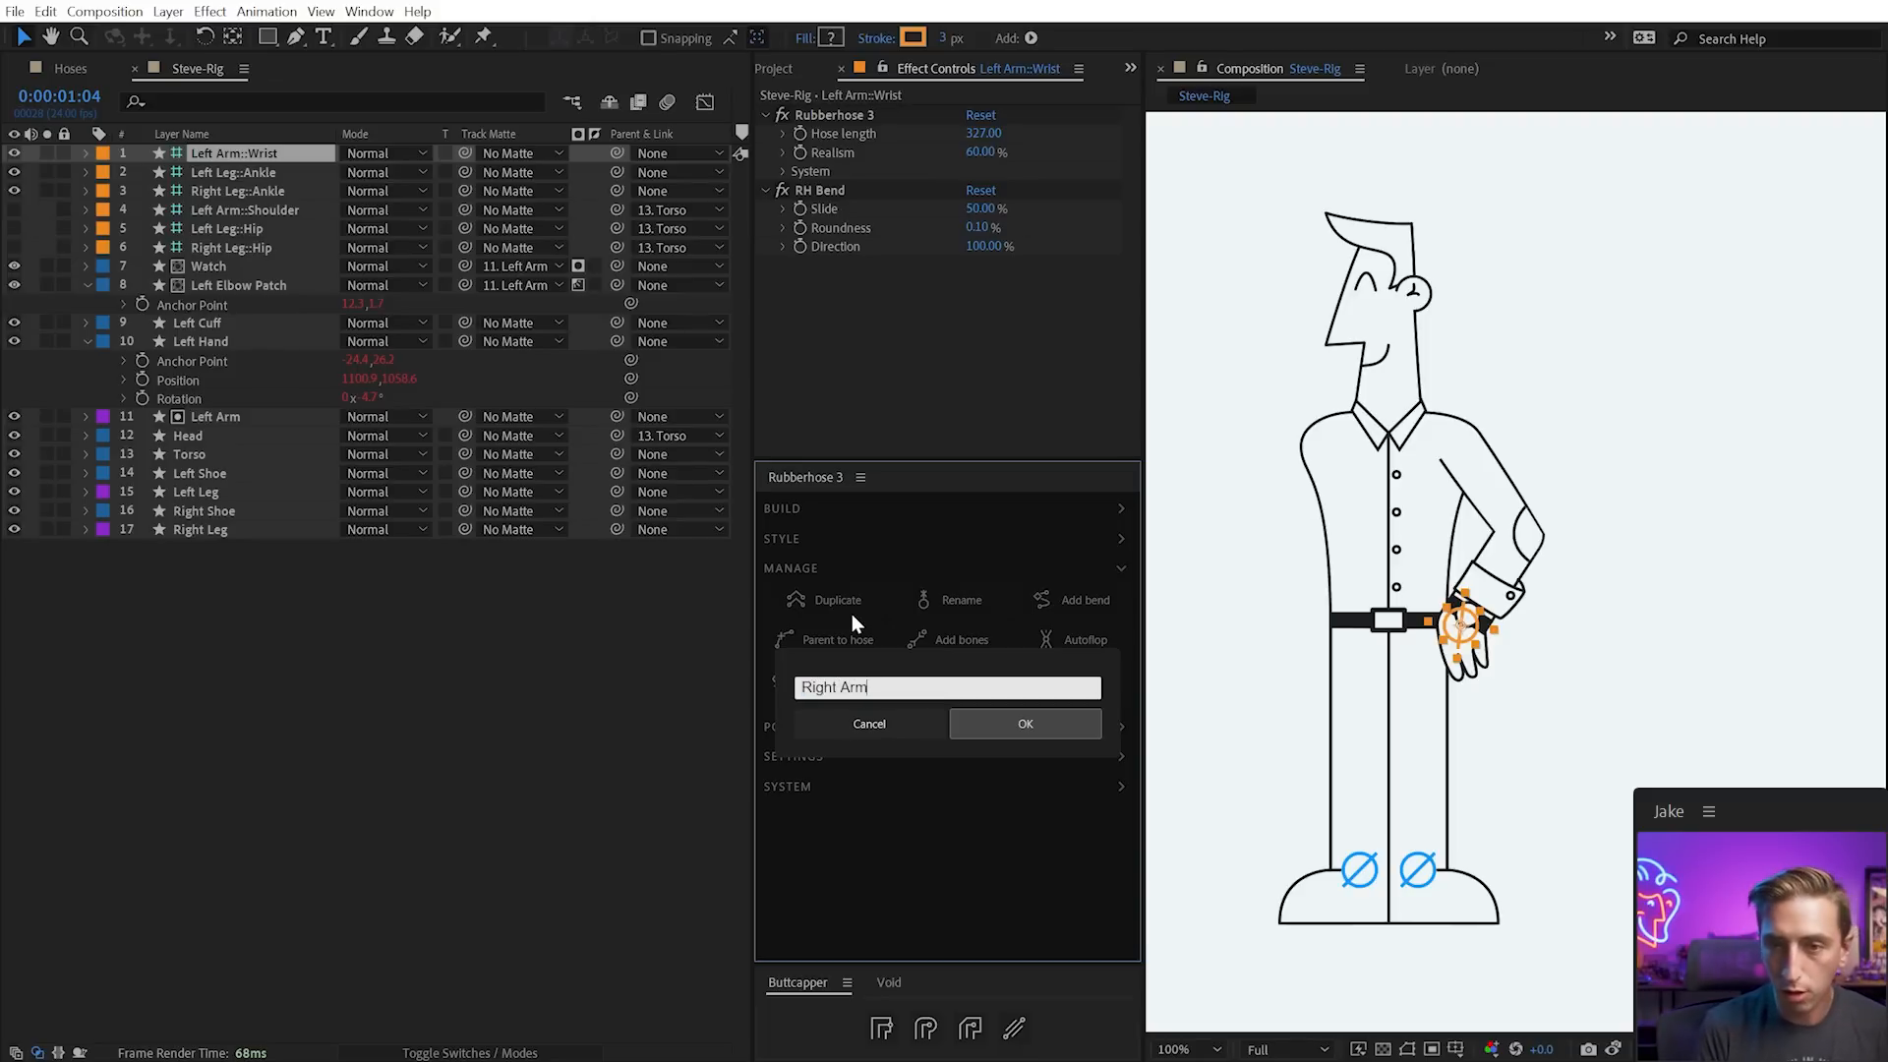
{"action": "left_click", "coordinate": [1025, 724]}
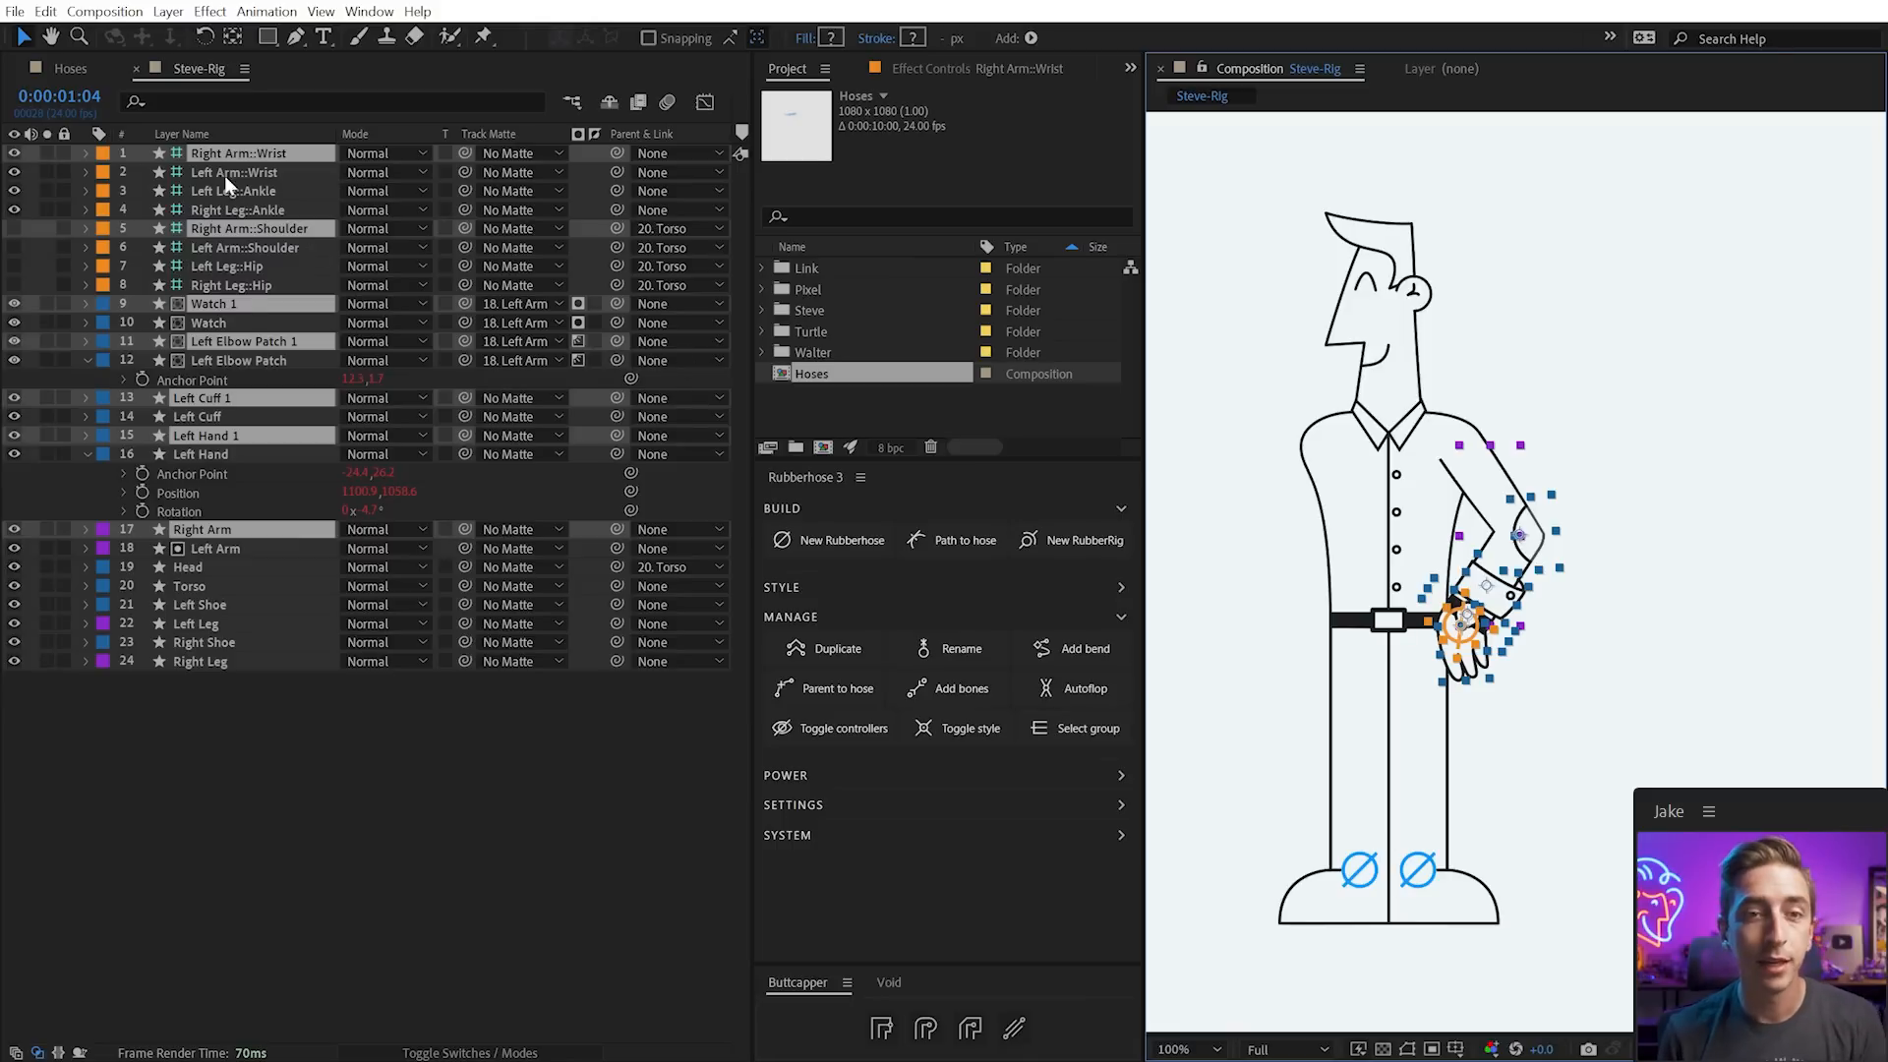
{"action": "left_click_drag", "start_coordinate": [224, 157], "coordinate": [216, 164]}
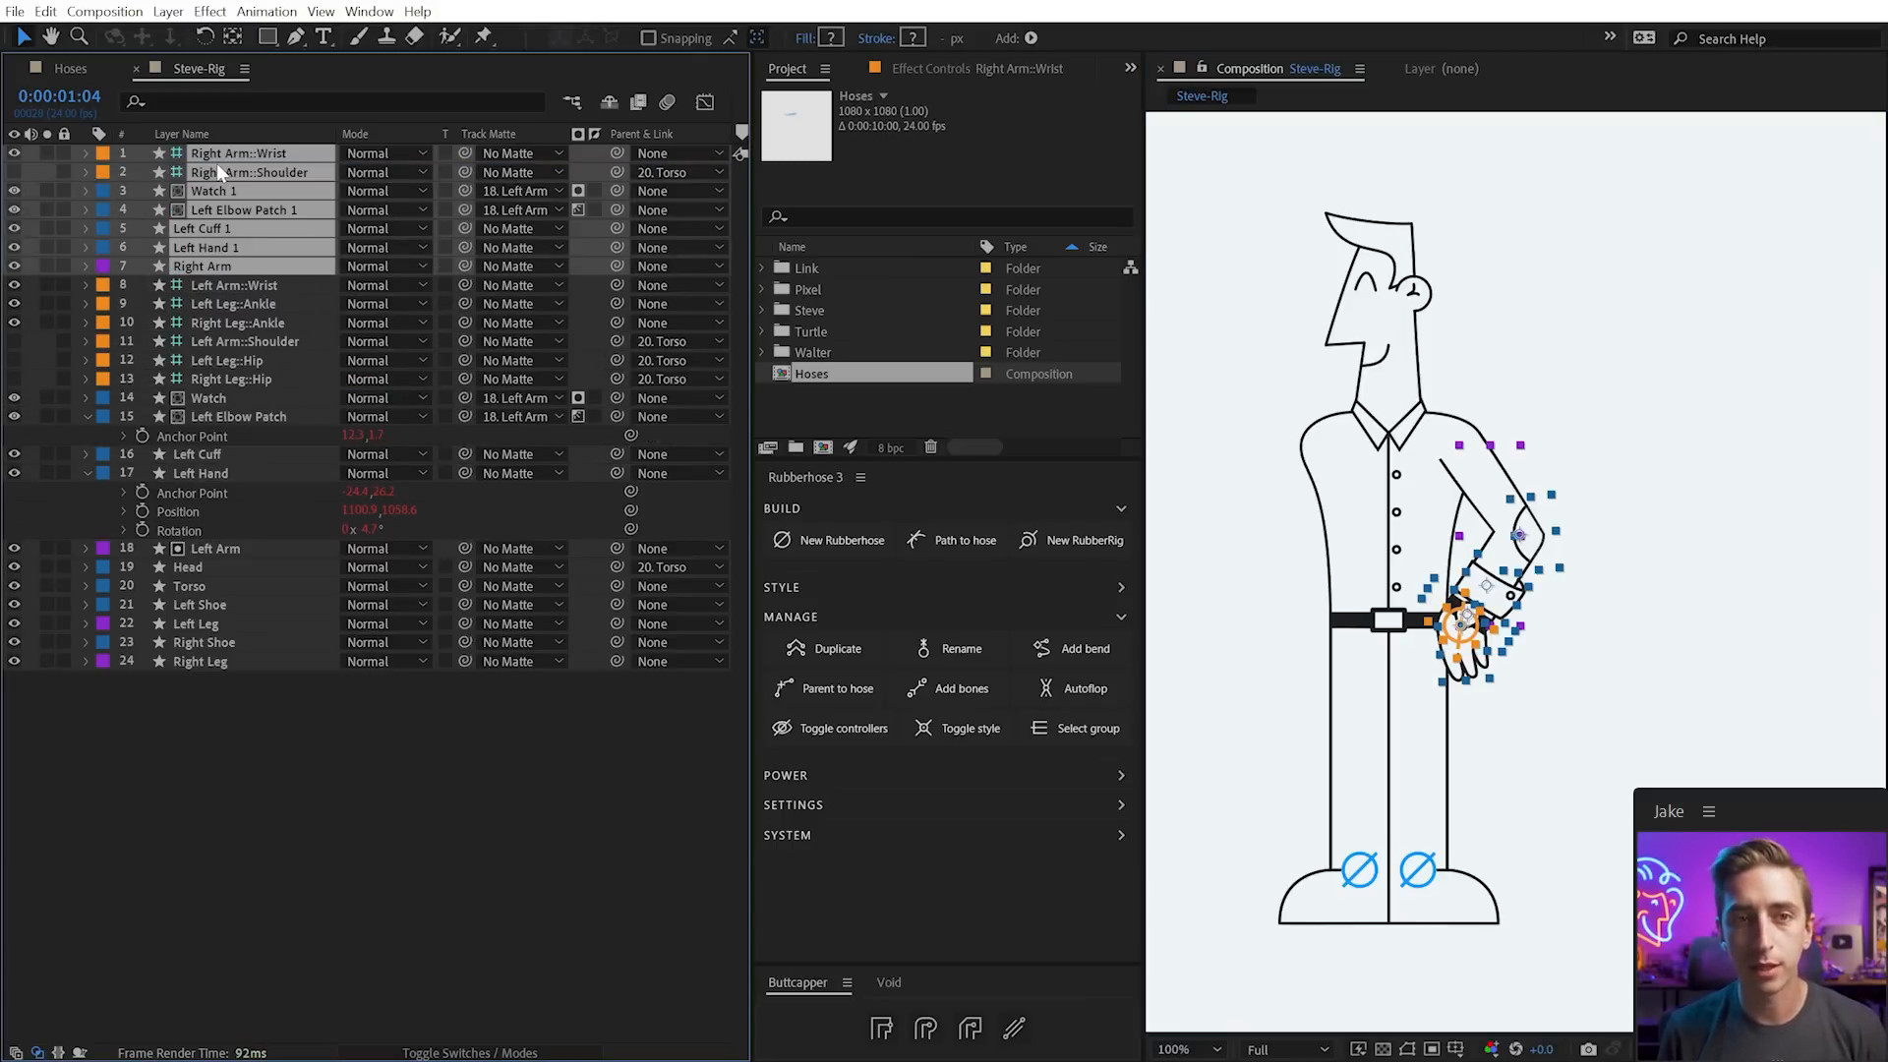
Rename the duplicated hand layer to 'Right Hand'
{"action": "left_click", "coordinate": [228, 285]}
{"action": "left_click", "coordinate": [218, 267]}
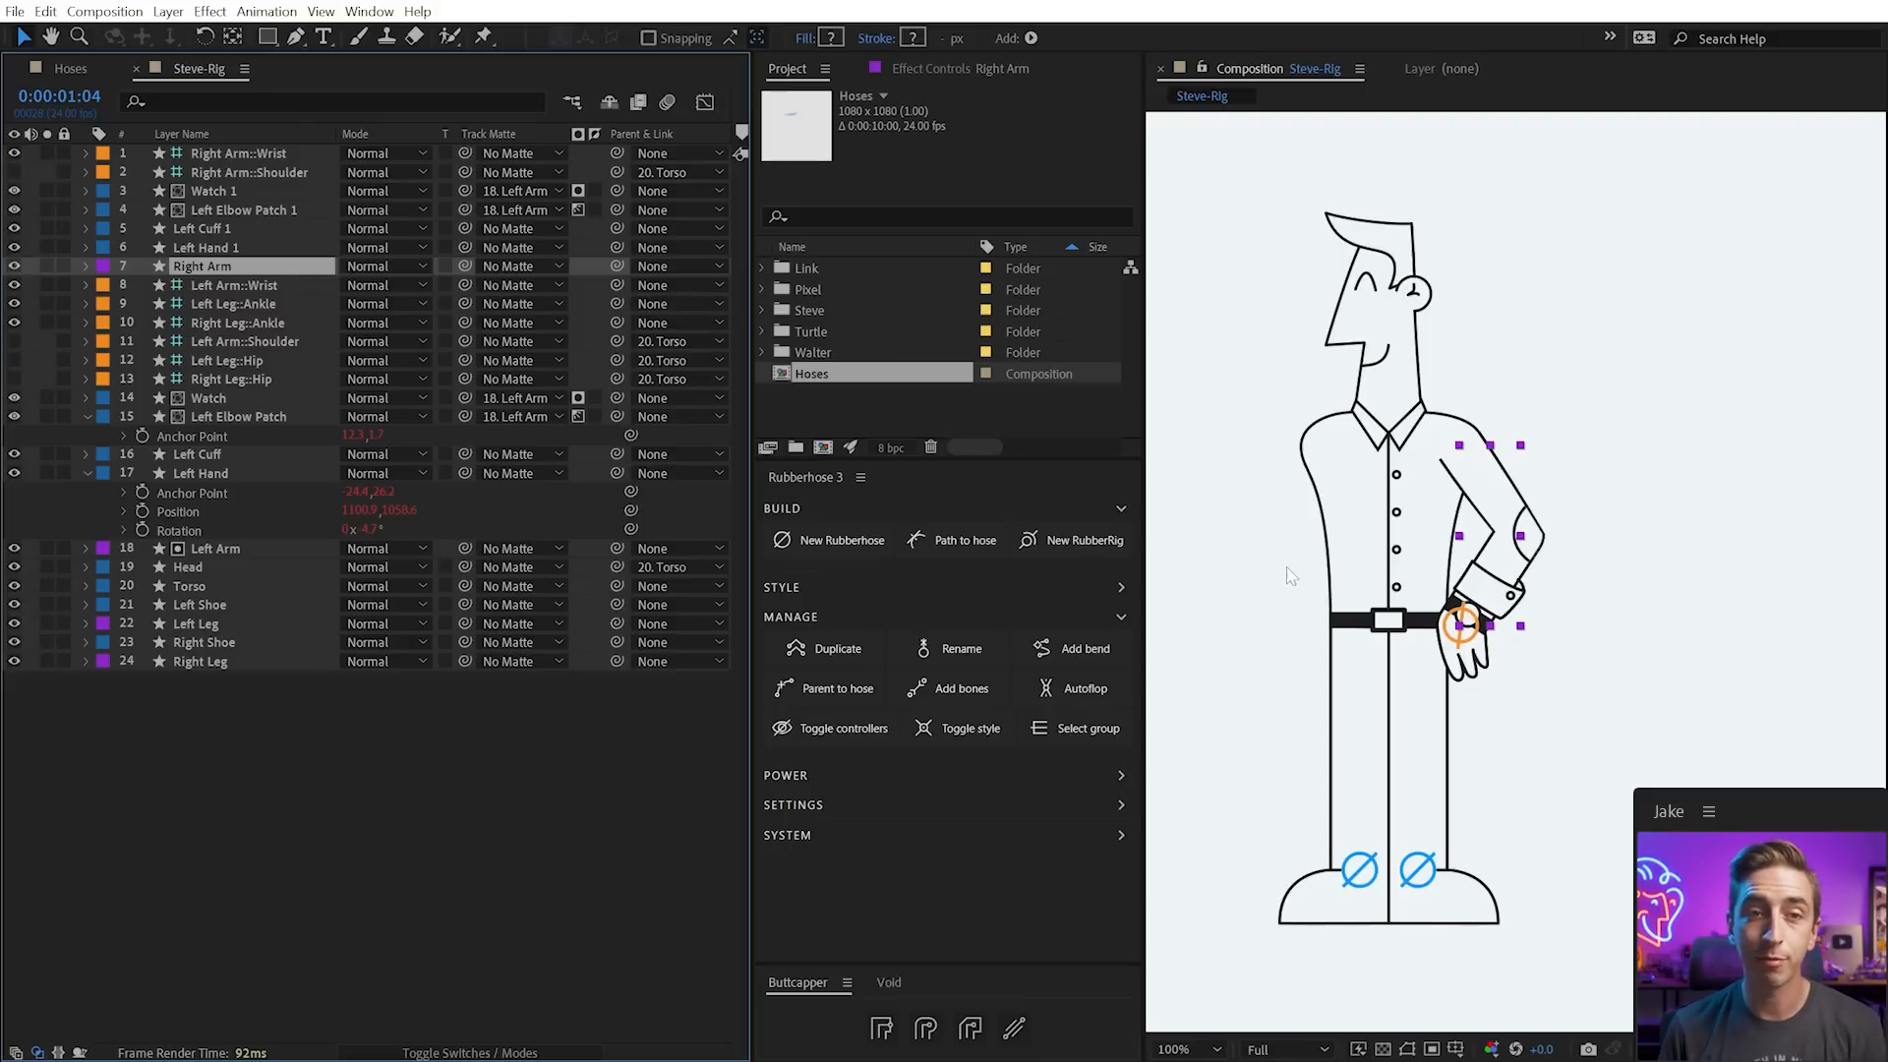
{"action": "left_click", "coordinate": [222, 249]}
{"action": "key", "text": "BackSpace"}
{"action": "key", "text": "BackSpace"}
{"action": "key", "text": "Return"}
{"action": "left_click", "coordinate": [256, 249]}
{"action": "type", "text": "Right"}
{"action": "key", "text": "Return"}
Rename the duplicated cuff to 'Right Cuff' and delete the duplicated watch layer
{"action": "left_click", "coordinate": [234, 228]}
{"action": "key", "text": "Return"}
{"action": "left_click", "coordinate": [234, 228]}
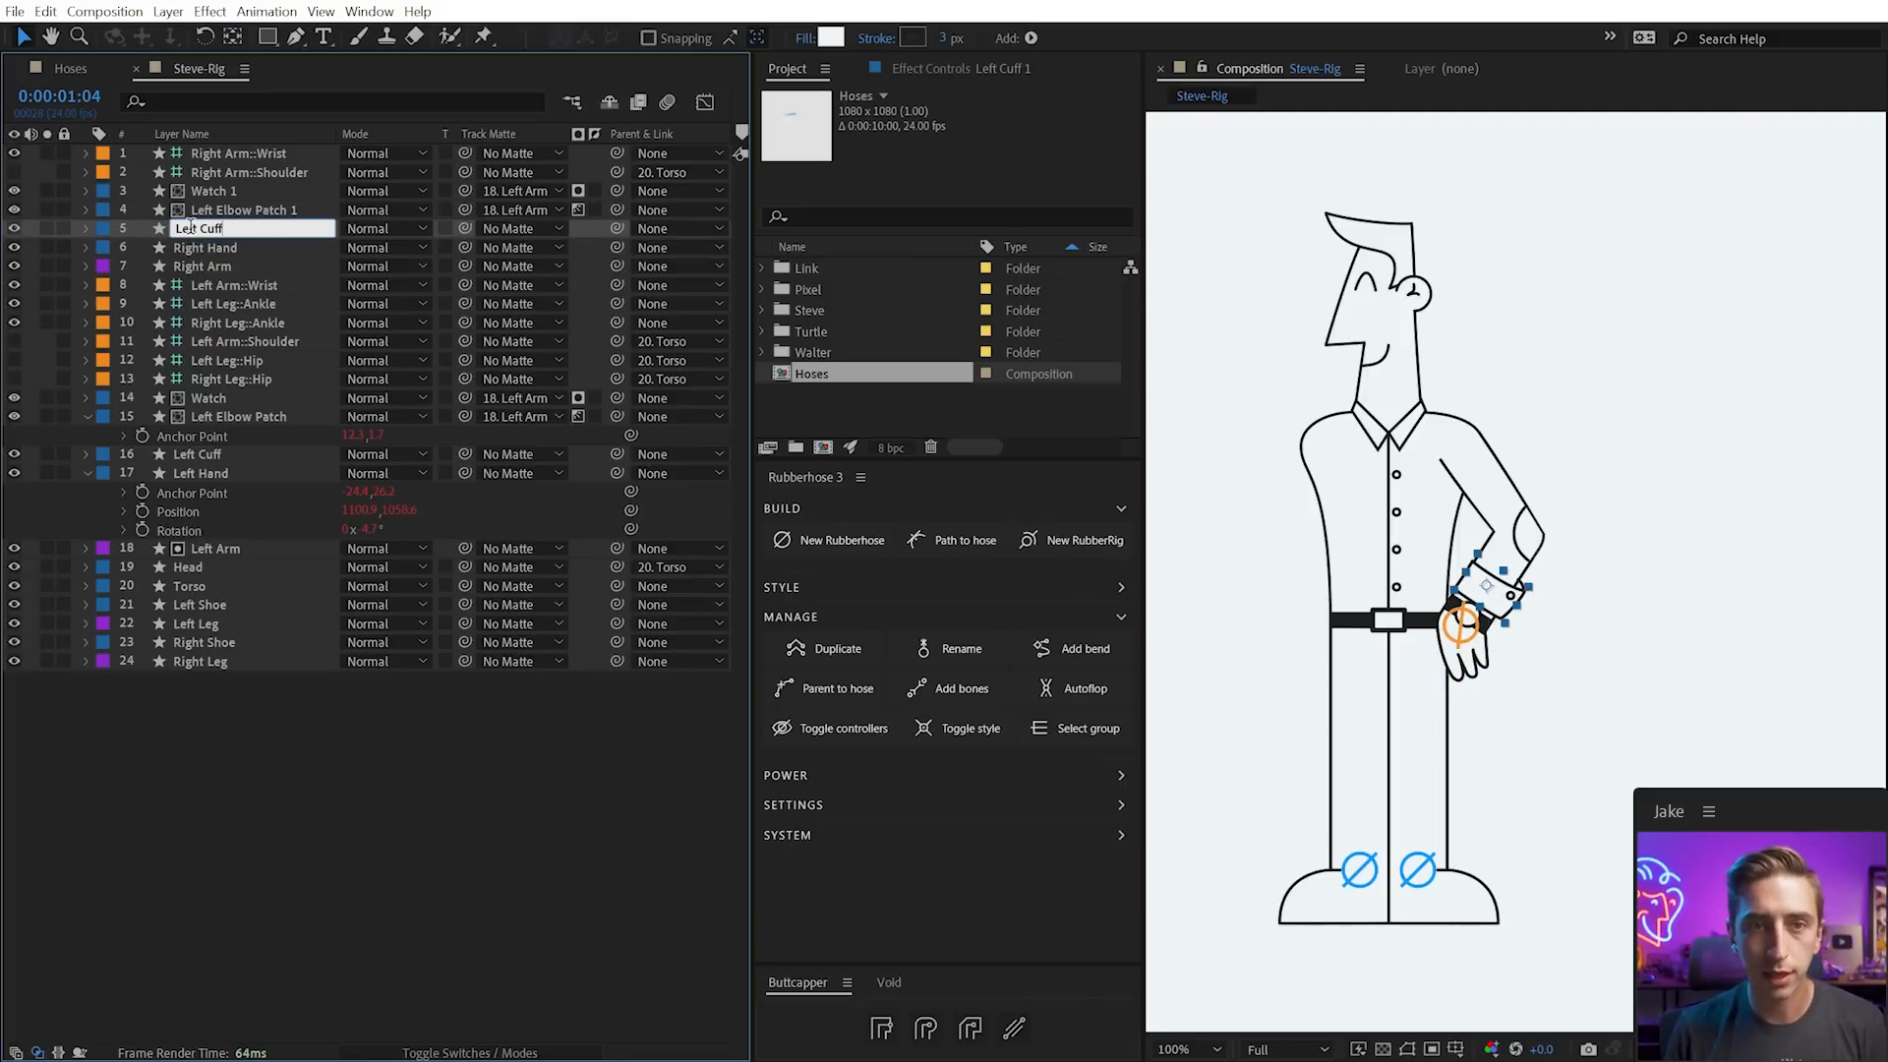
{"action": "type", "text": "Right"}
{"action": "key", "text": "Return"}
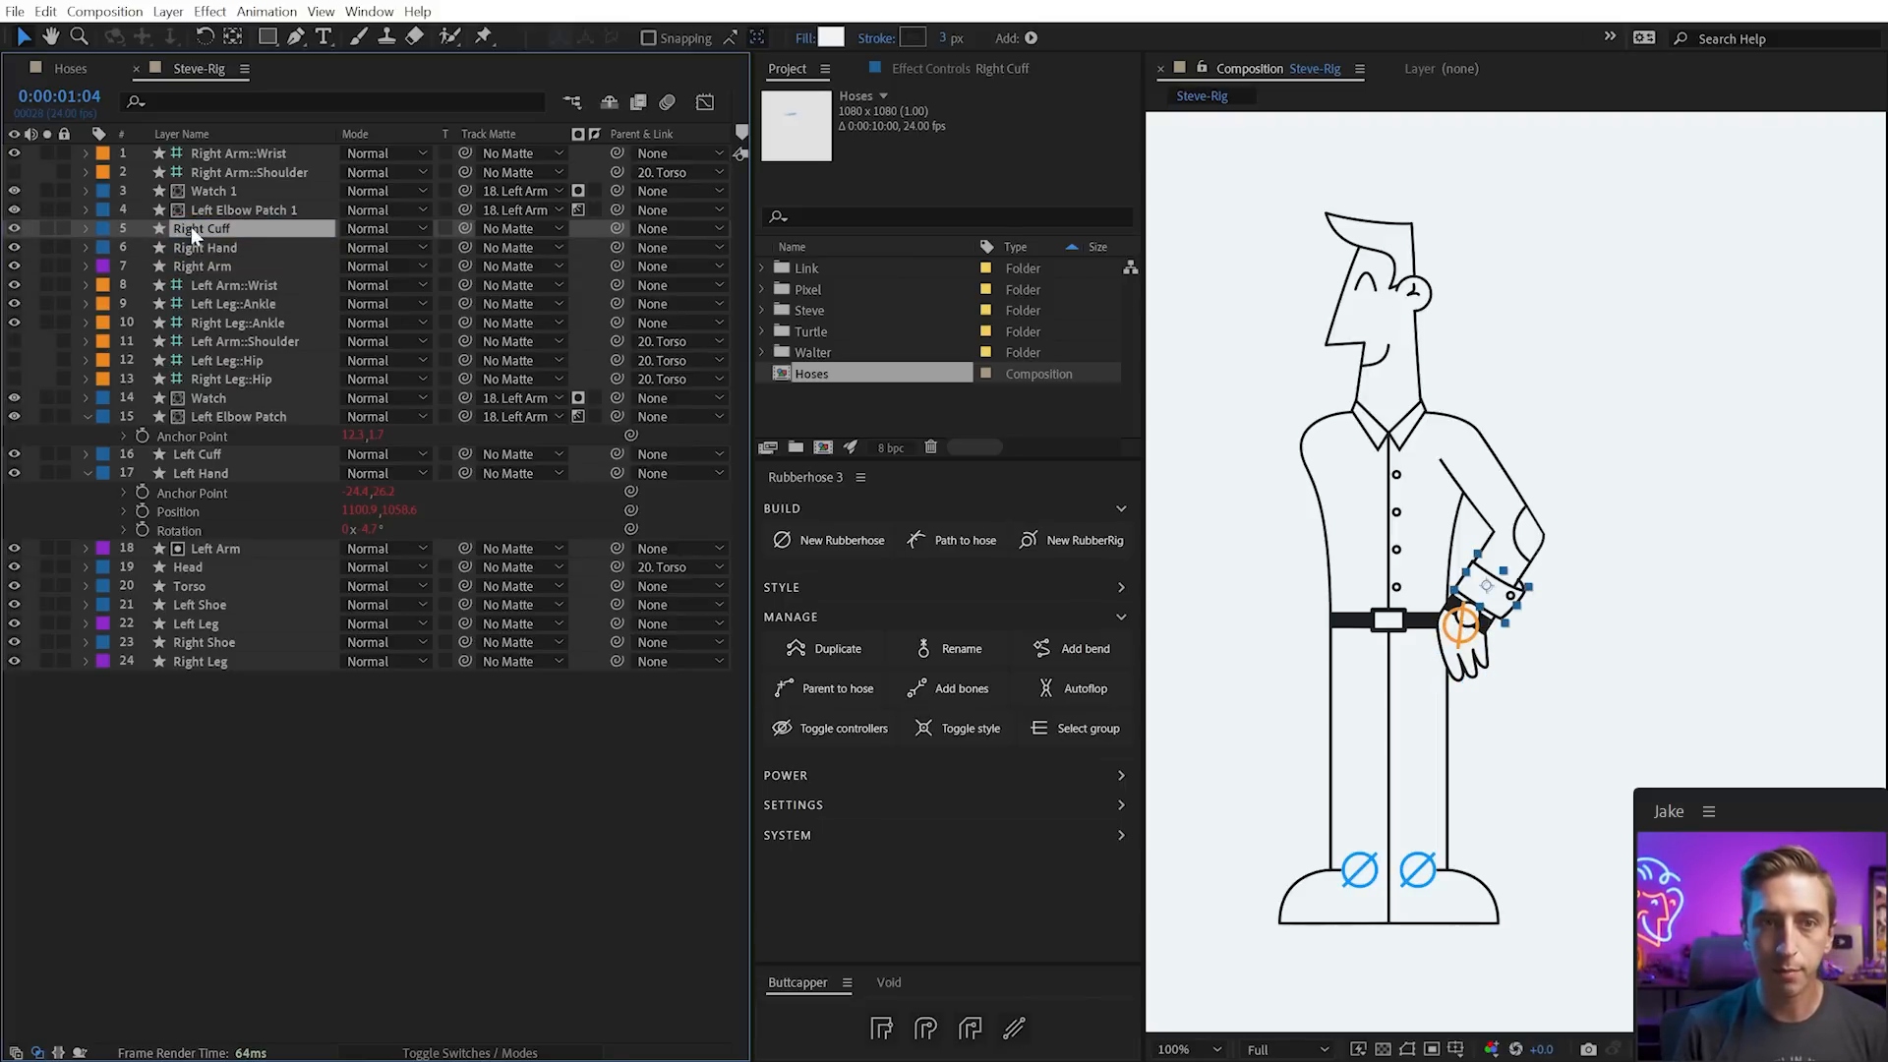
{"action": "left_click", "coordinate": [220, 190]}
{"action": "key", "text": "Delete"}
Rename the patch to 'Right Elbow Patch' and move the right arm layers below Left Arm
{"action": "left_click", "coordinate": [220, 190]}
{"action": "key", "text": "Return"}
{"action": "left_click", "coordinate": [201, 191]}
{"action": "type", "text": "Right"}
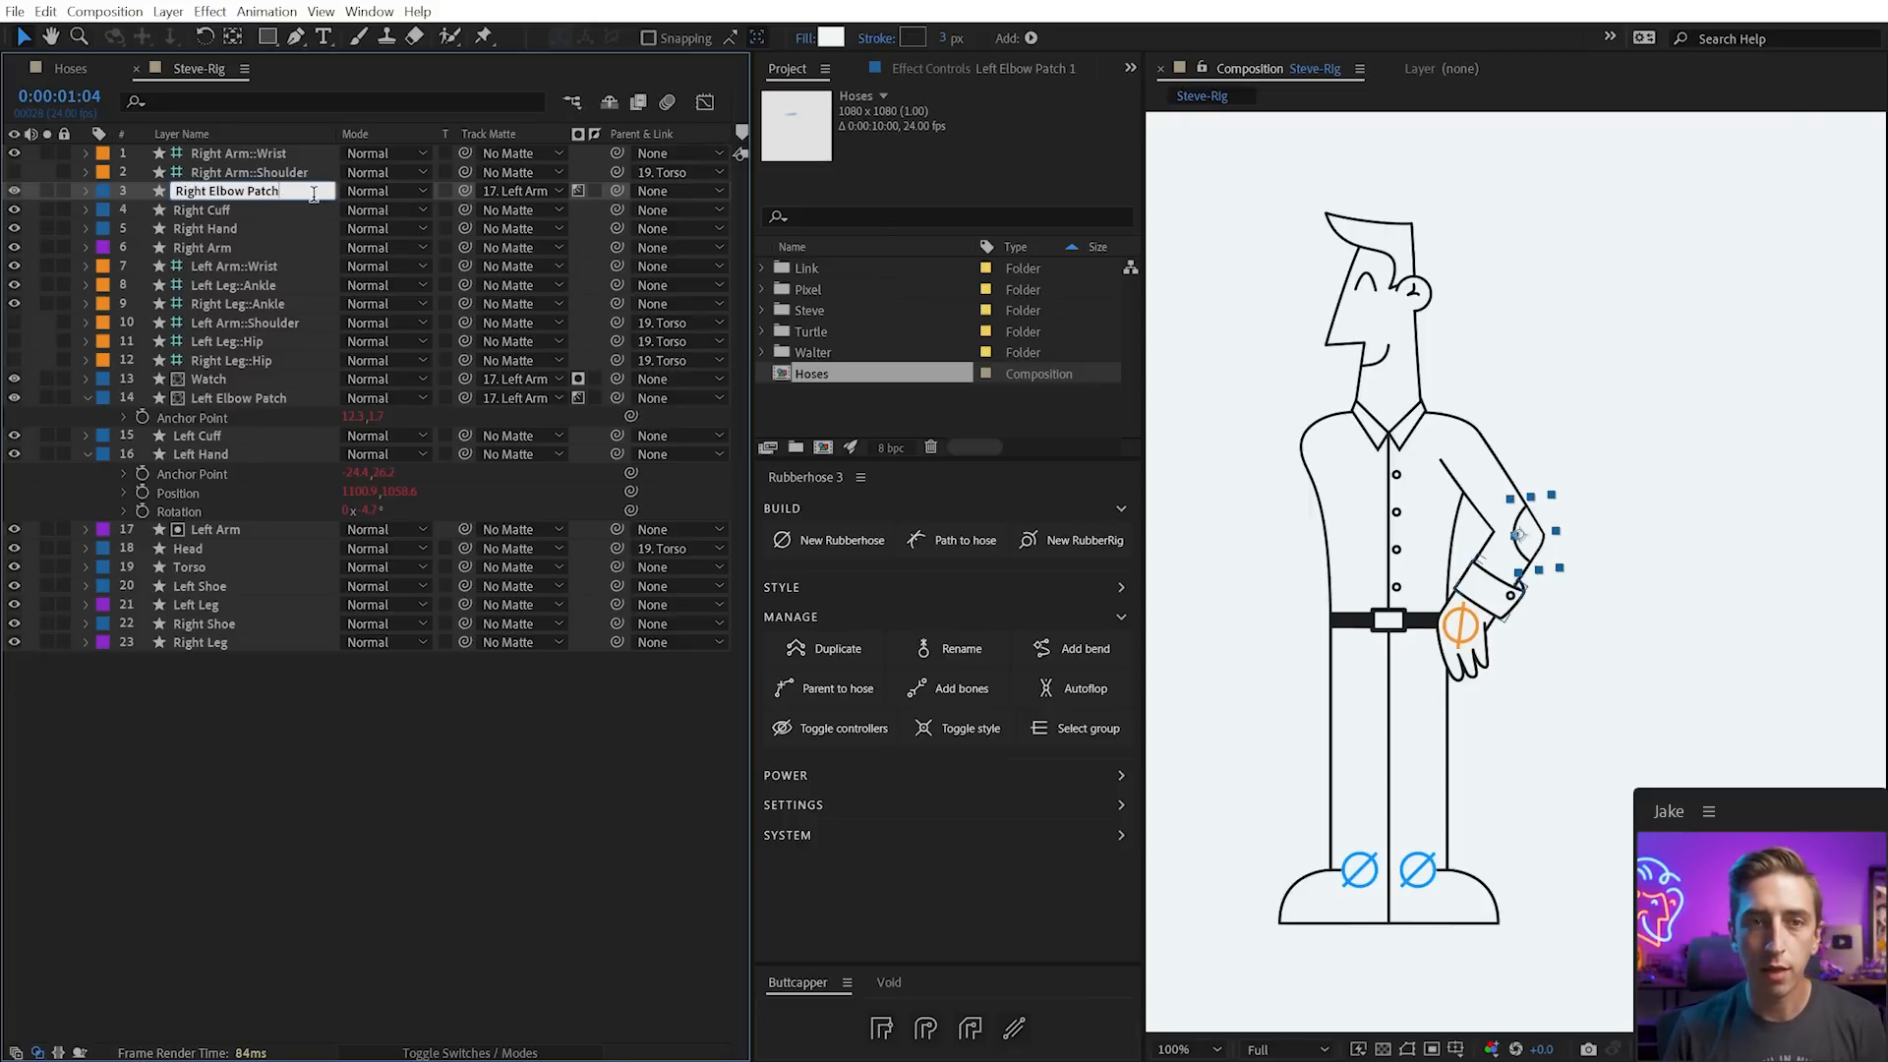
{"action": "key", "text": "Return"}
{"action": "left_click", "coordinate": [225, 242], "text": "shift"}
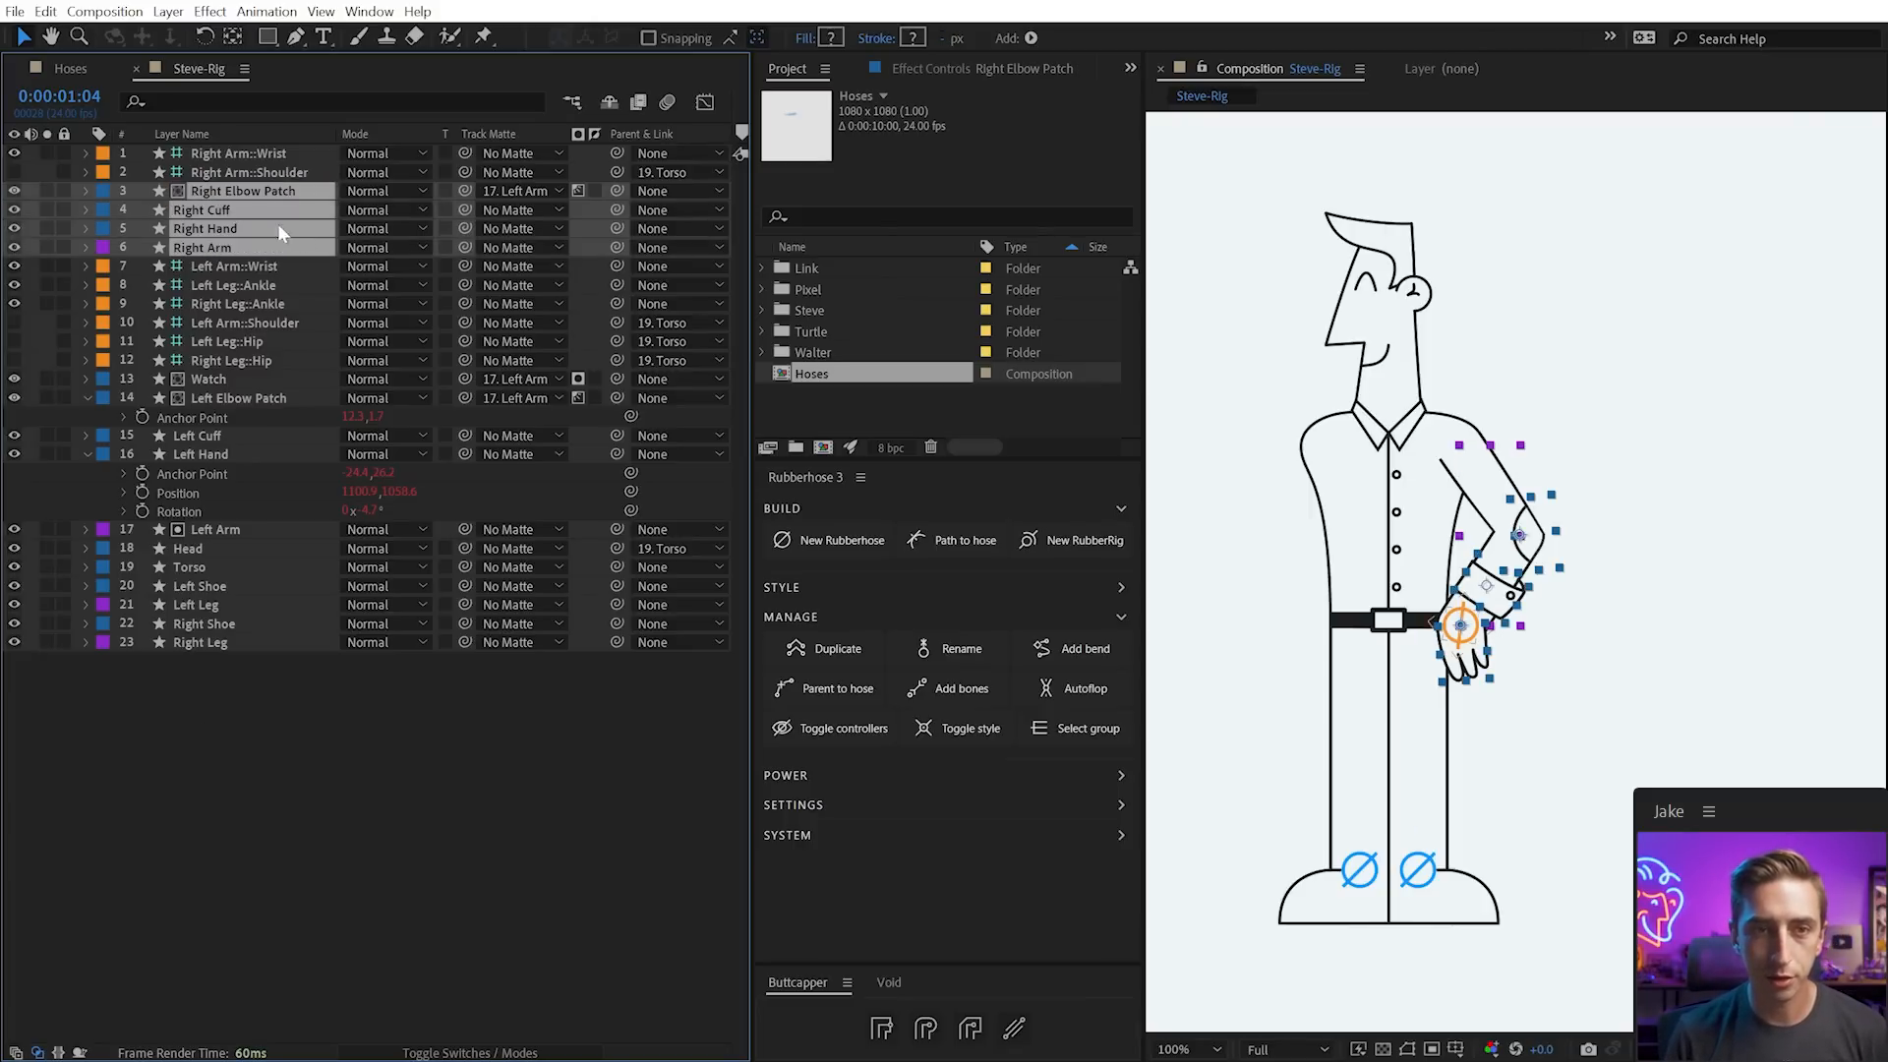
{"action": "left_click_drag", "start_coordinate": [210, 250], "coordinate": [240, 539]}
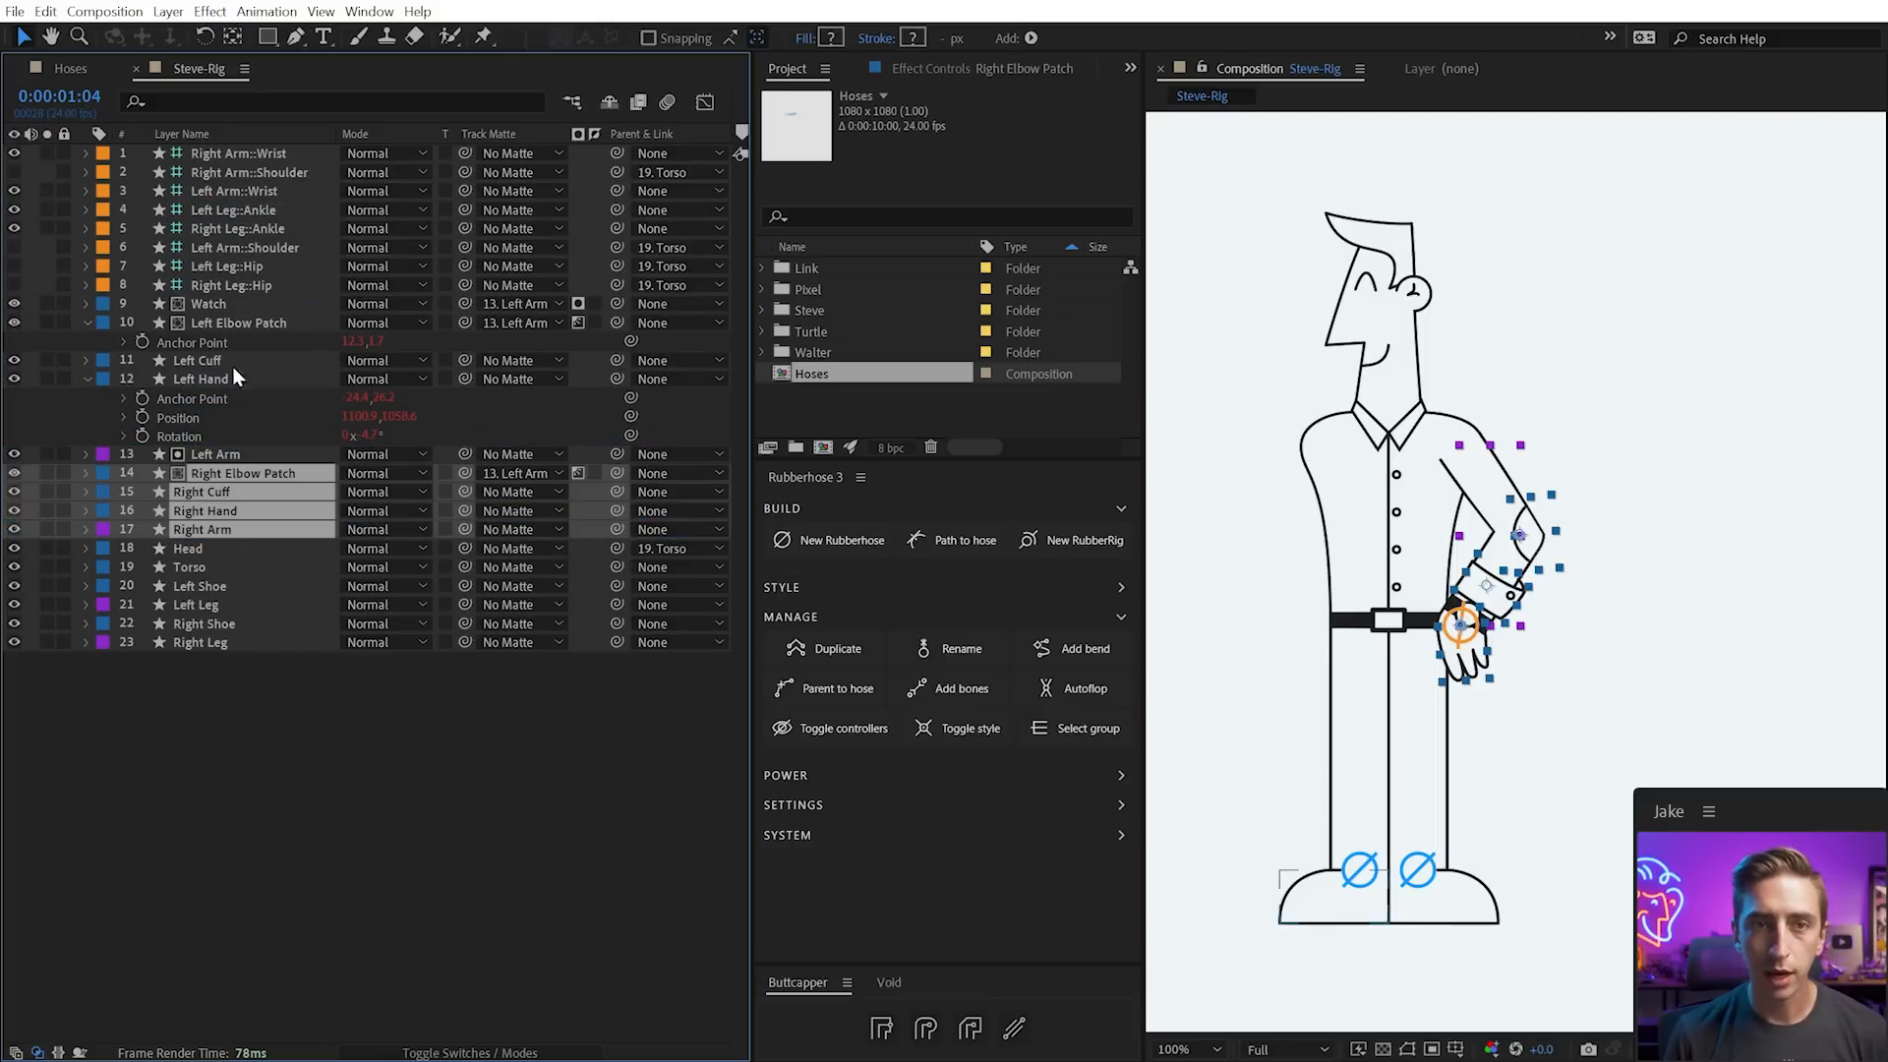
Move the right arm's shoulder and wrist controllers to the character's other side
{"action": "left_click", "coordinate": [281, 172]}
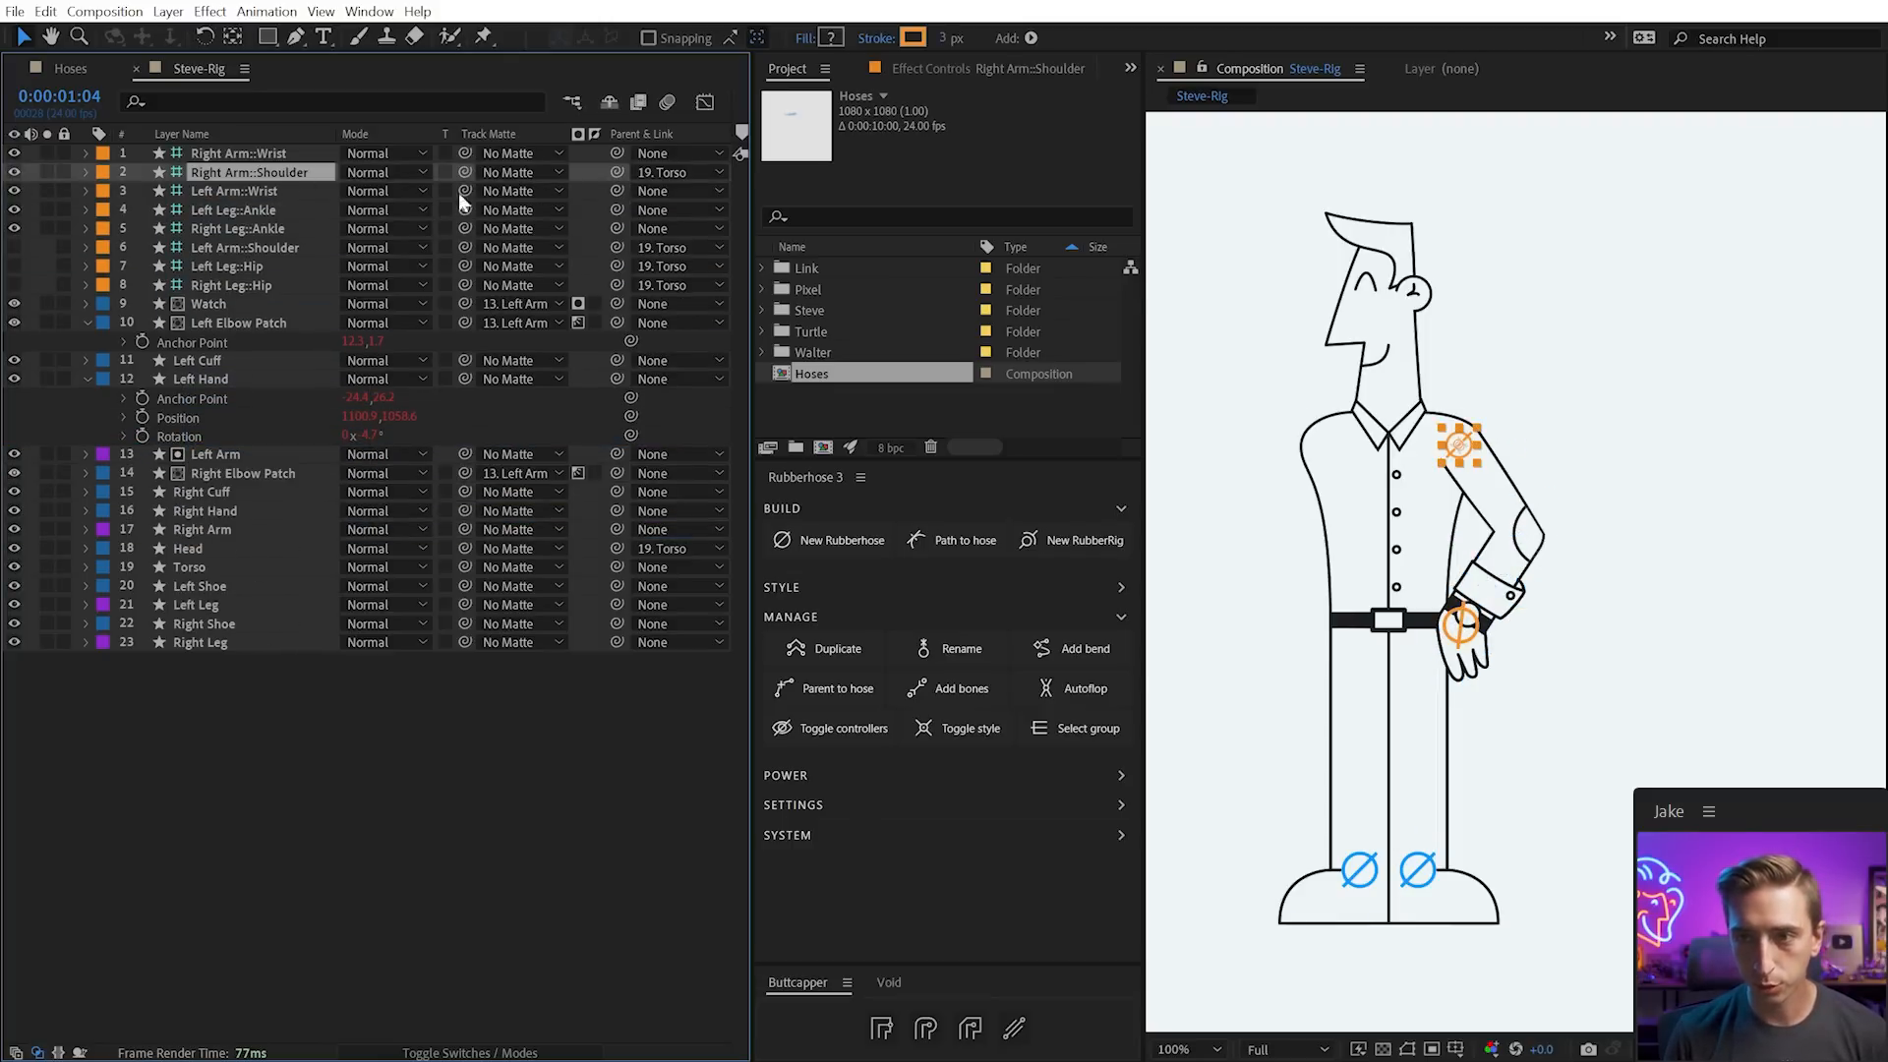
{"action": "left_click", "coordinate": [281, 152], "text": "shift"}
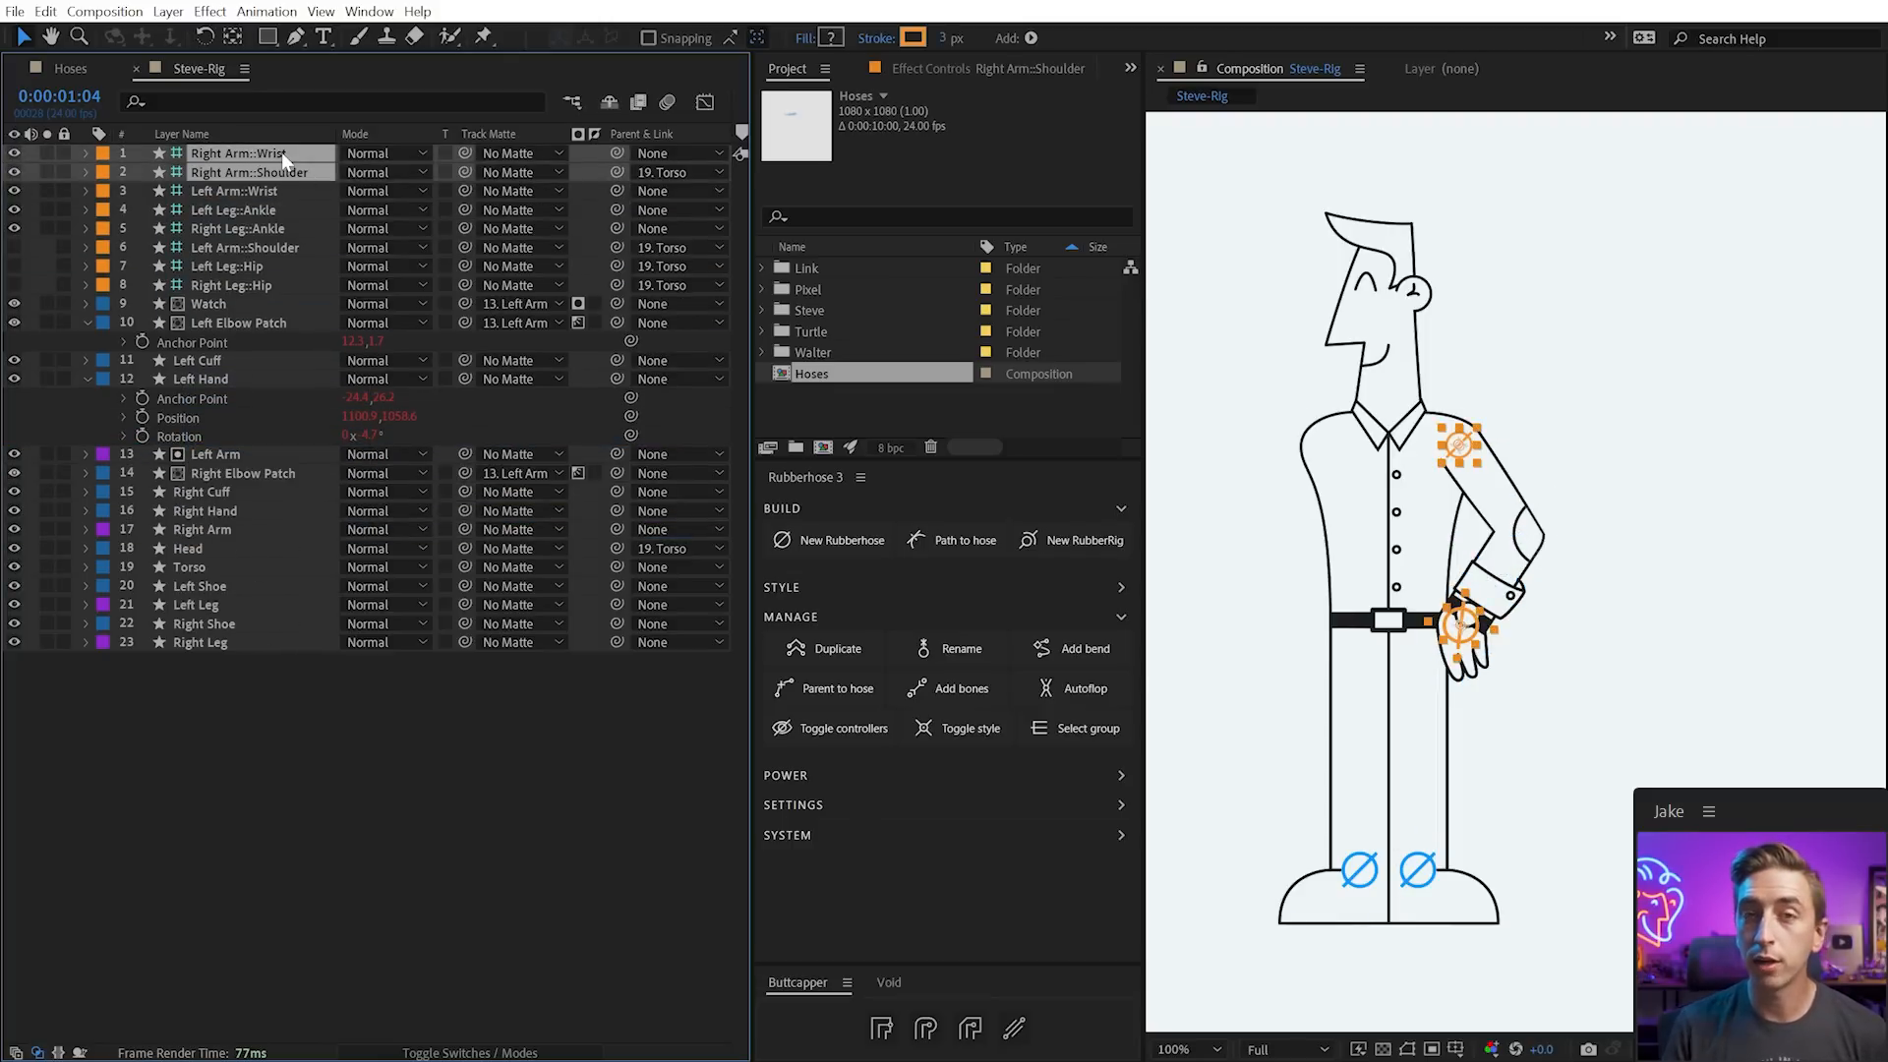
{"action": "left_click_drag", "start_coordinate": [1459, 445], "coordinate": [1330, 450]}
{"action": "left_click", "coordinate": [1263, 521]}
Set the right wrist's bend Direction to -100 and pull the wrist toward the belt buckle
{"action": "left_click", "coordinate": [1281, 630]}
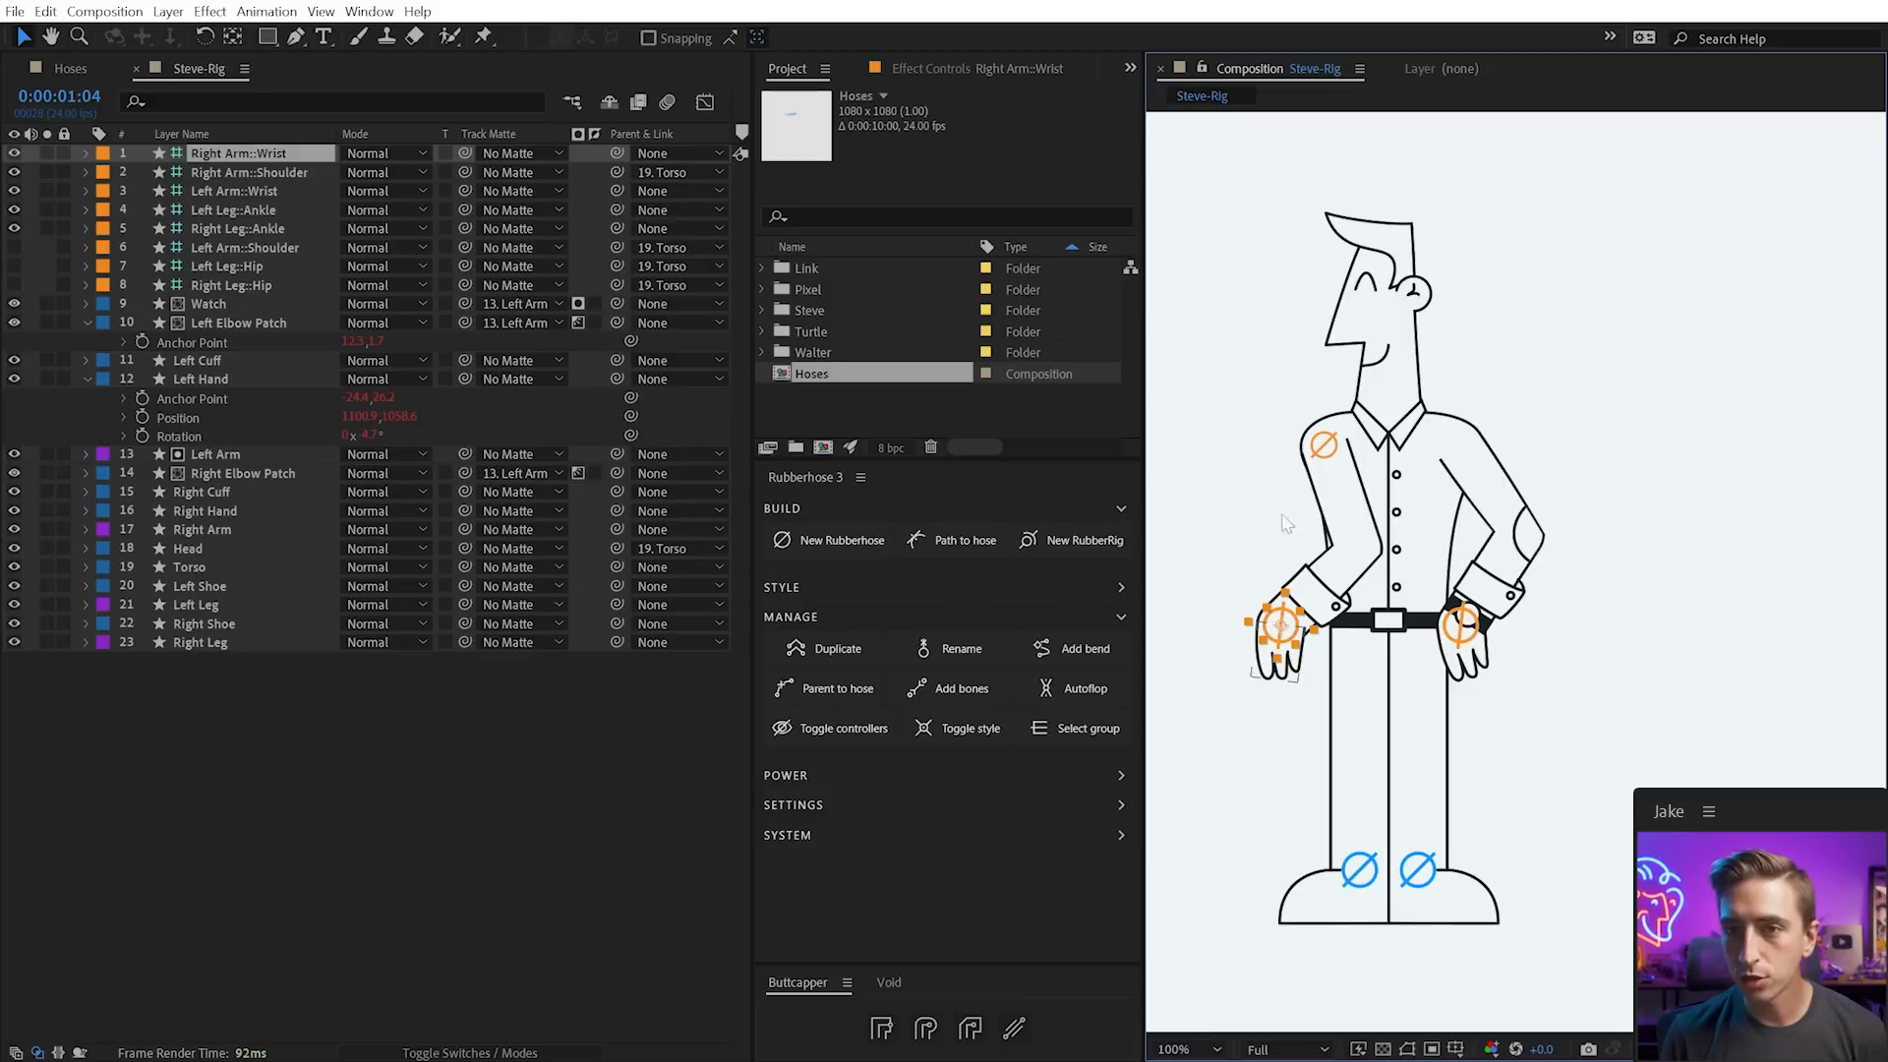
{"action": "left_click", "coordinate": [993, 77]}
{"action": "left_click_drag", "start_coordinate": [989, 253], "coordinate": [629, 263]}
{"action": "left_click_drag", "start_coordinate": [1281, 626], "coordinate": [1329, 645]}
Rotate the right hand to point down and mirror its X scale to -131.2
{"action": "key", "text": "w"}
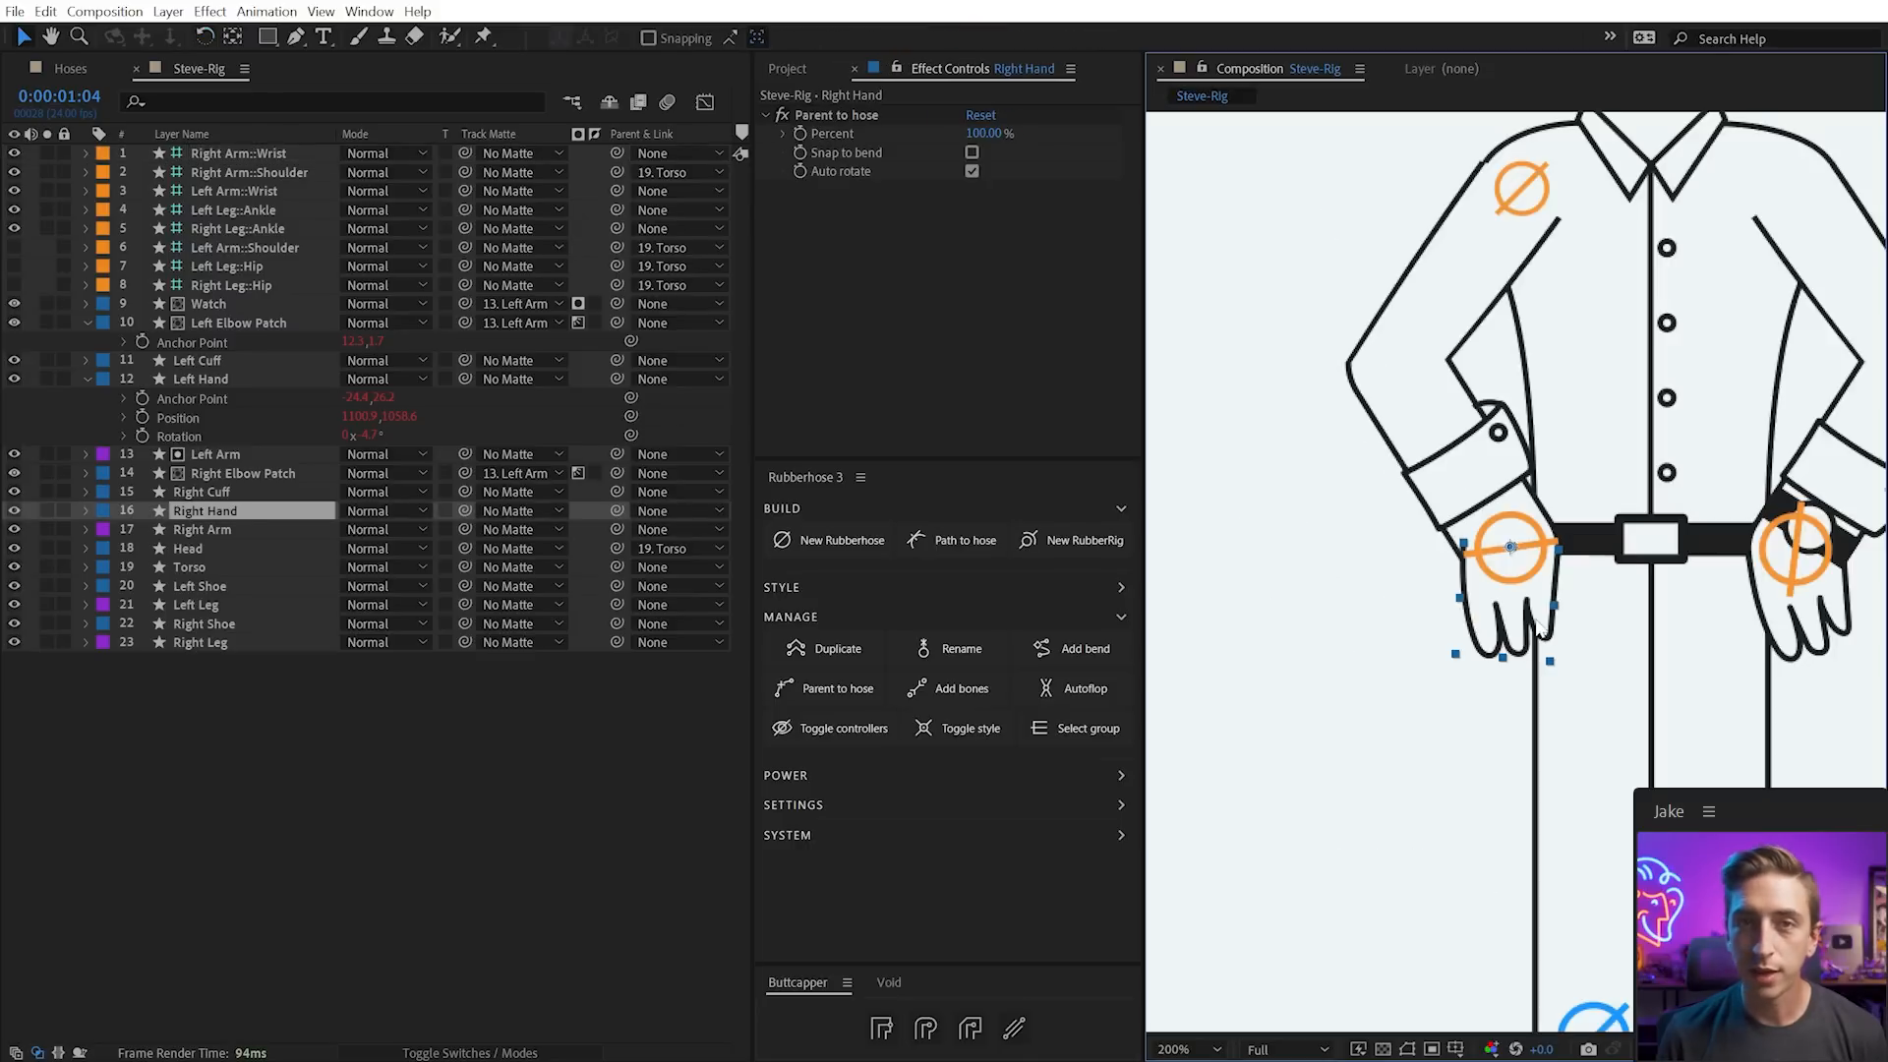
{"action": "key", "text": "v"}
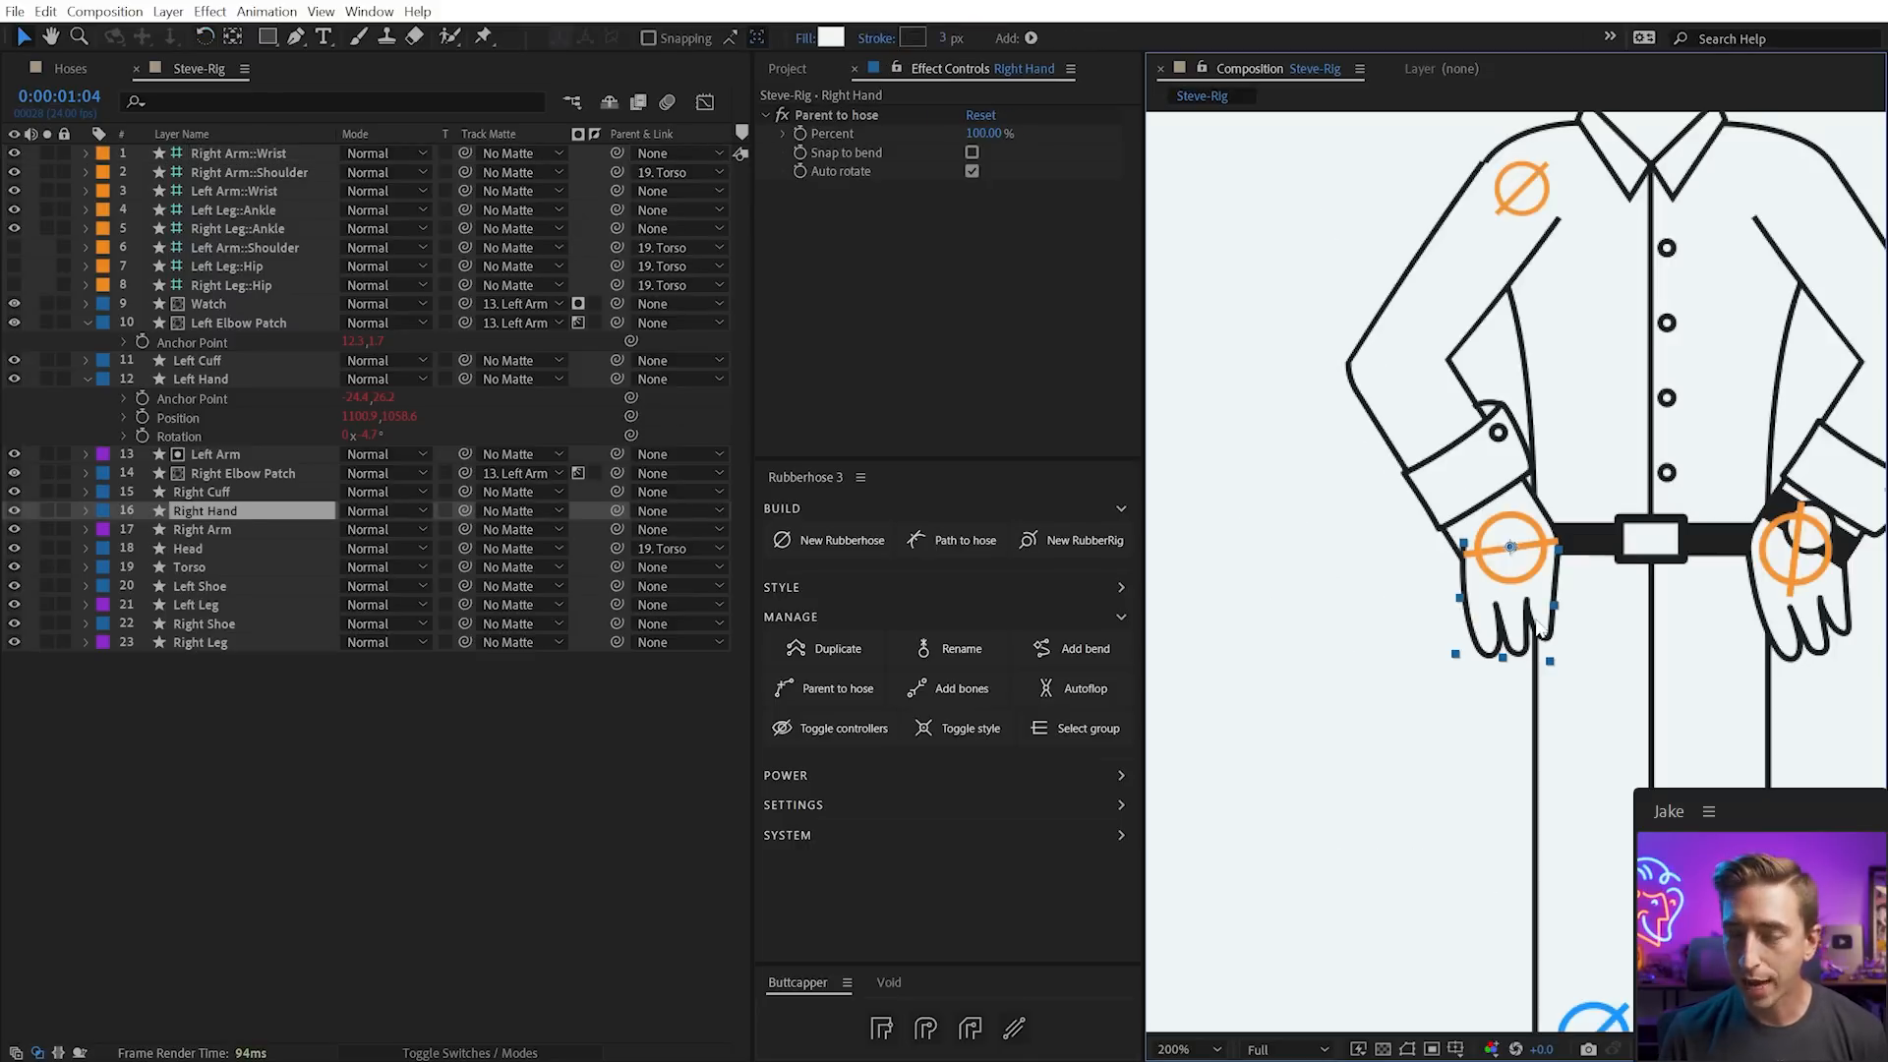
{"action": "key", "text": "s"}
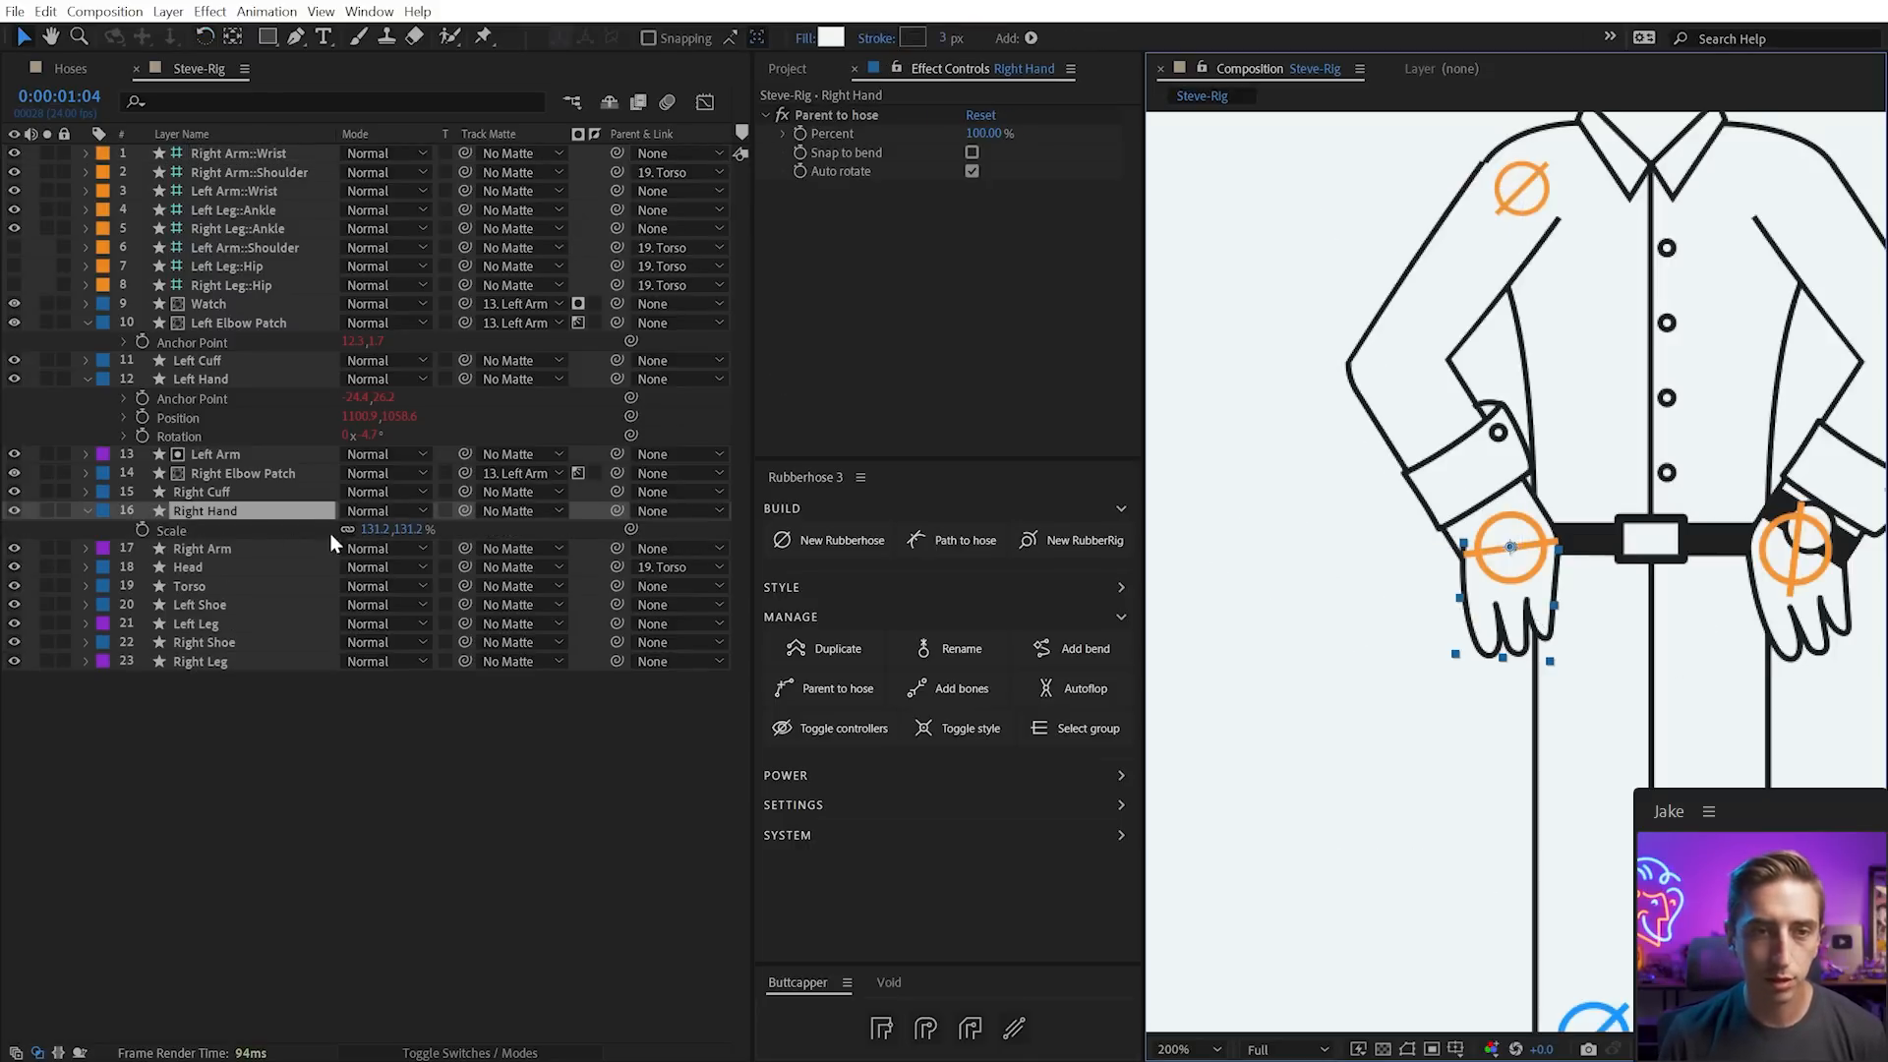
{"action": "left_click", "coordinate": [347, 530]}
{"action": "left_click", "coordinate": [377, 530]}
{"action": "key", "text": "Left"}
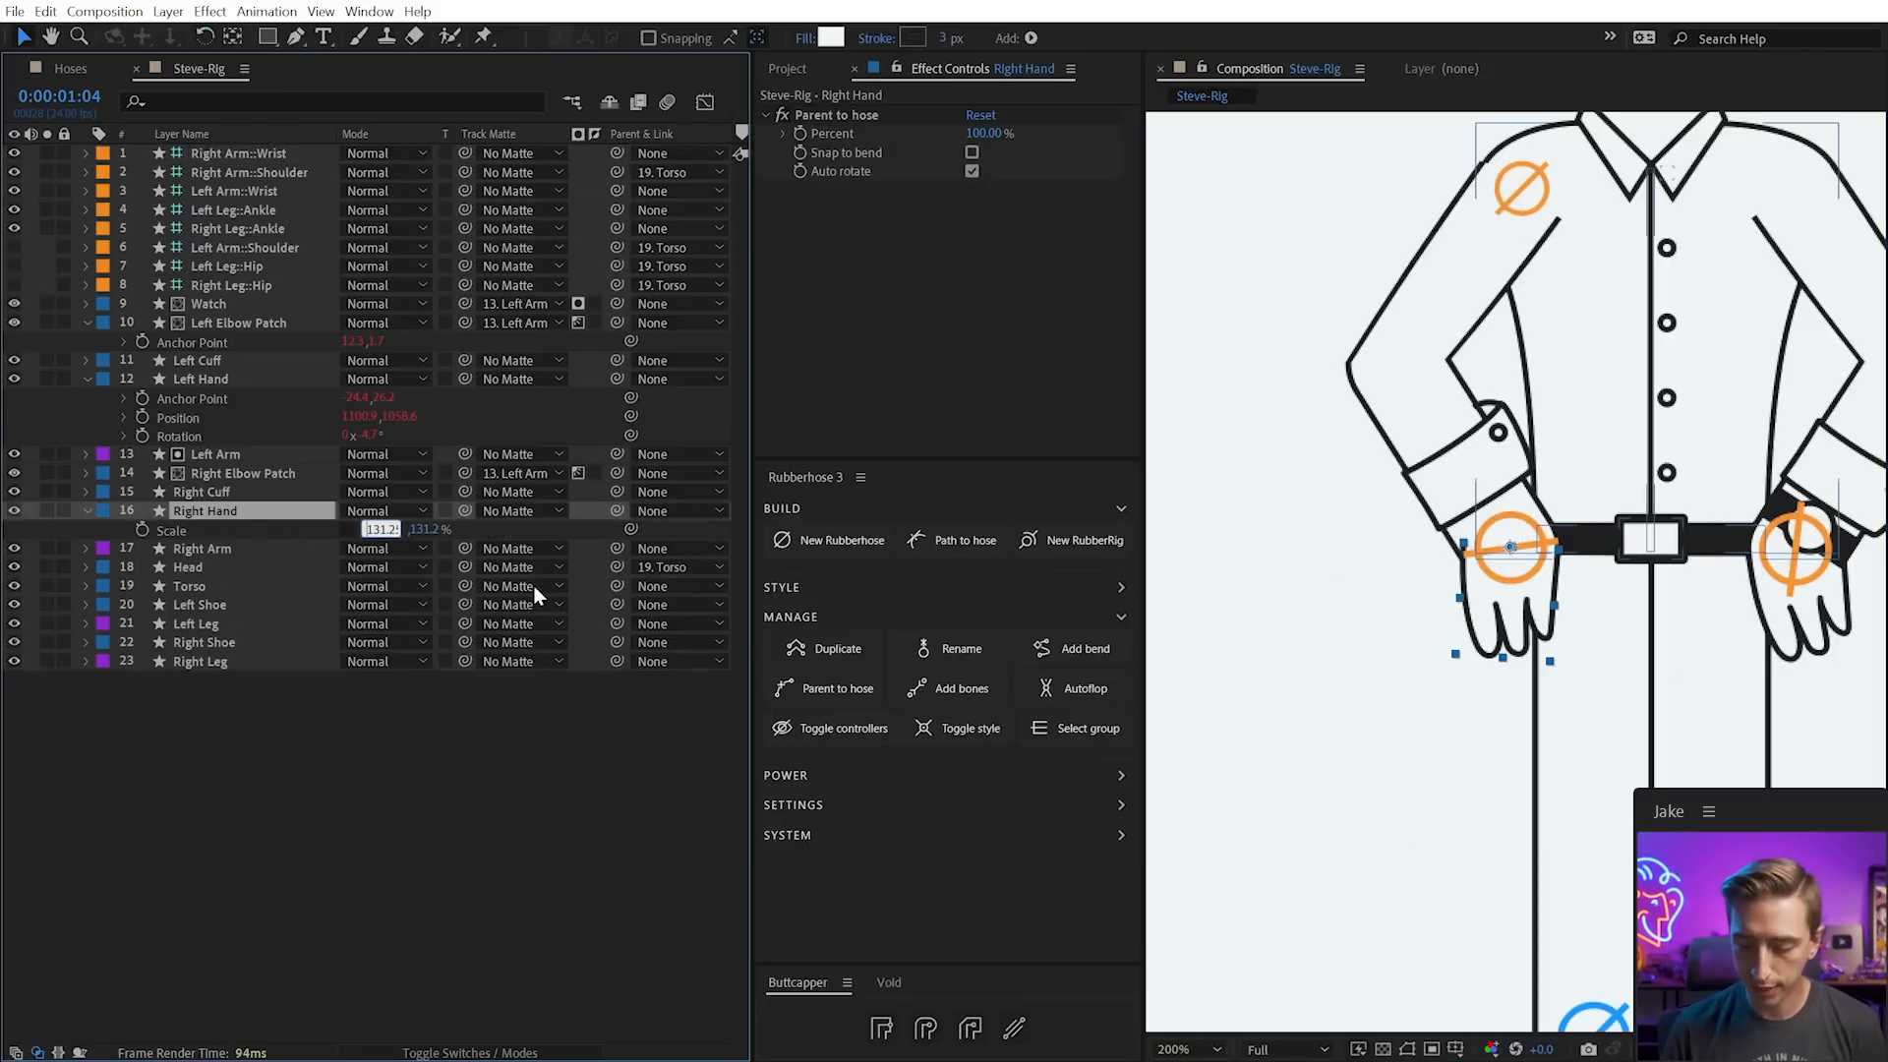
{"action": "type", "text": "-"}
{"action": "key", "text": "Return"}
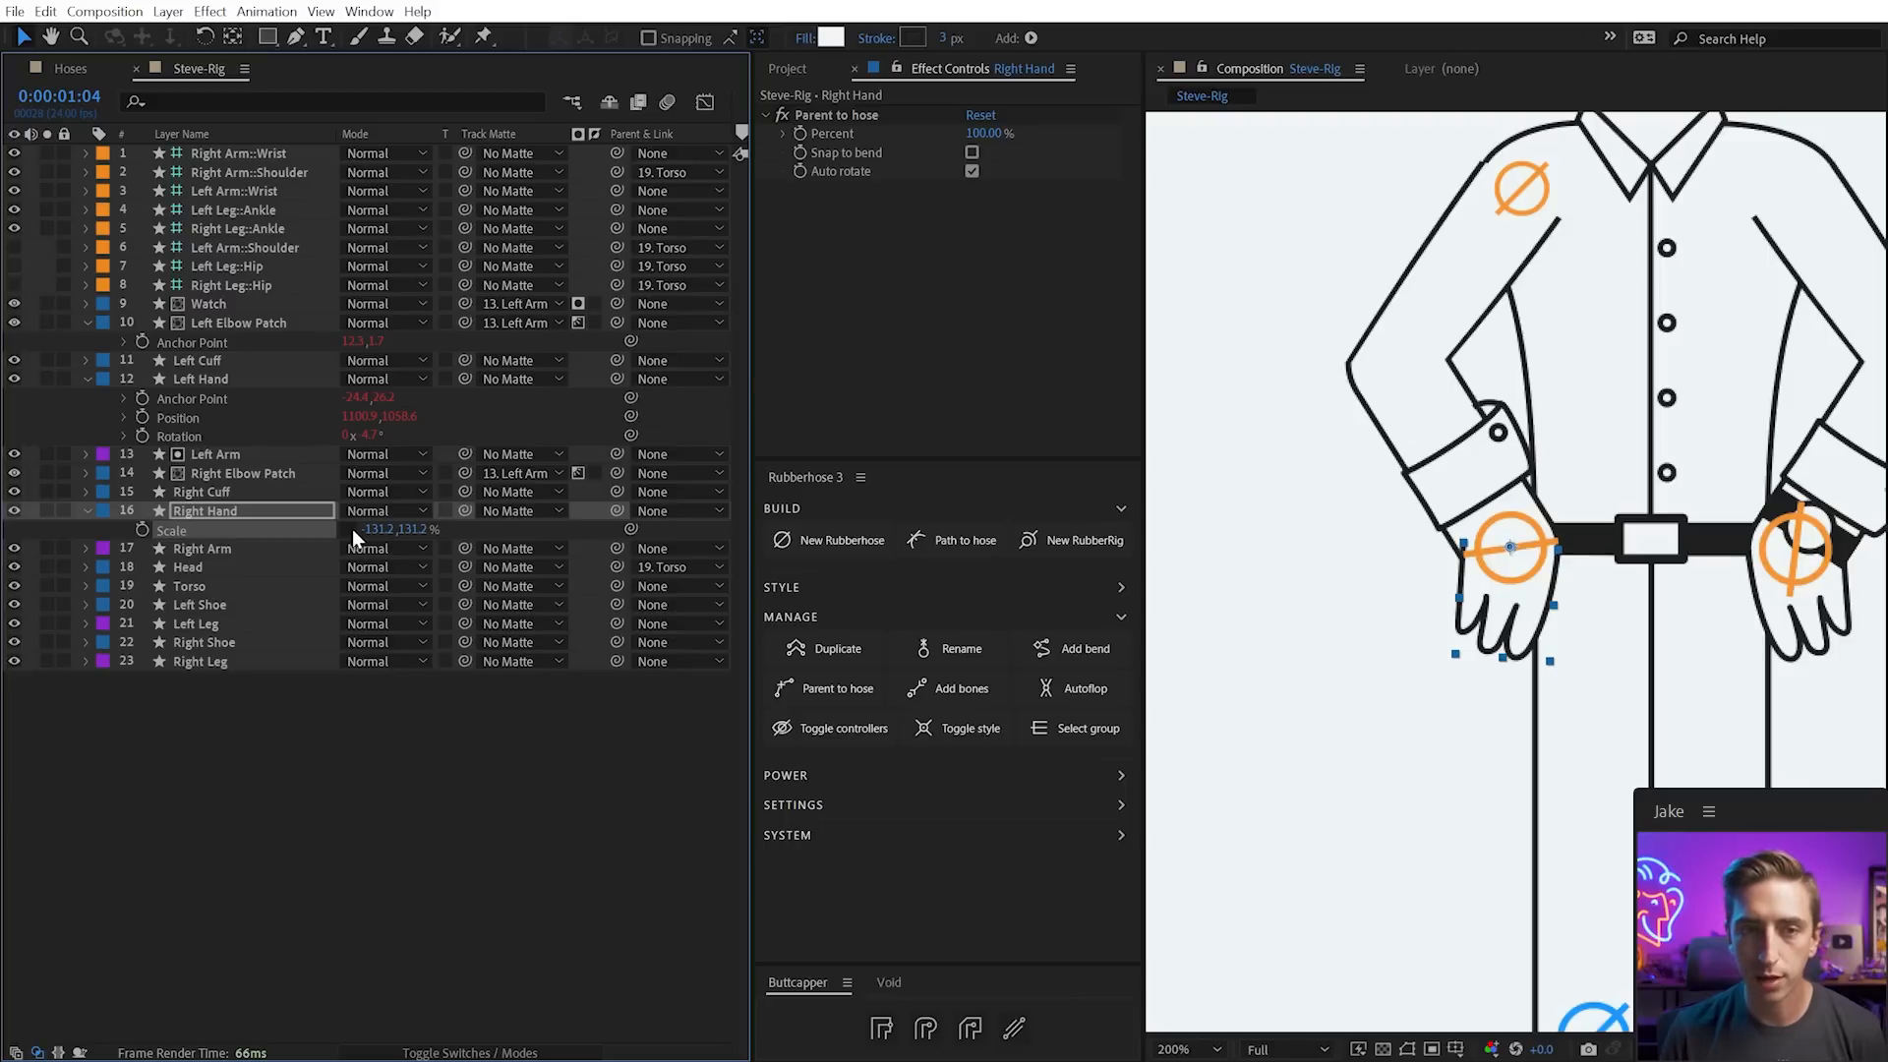
Mirror the Right Cuff by setting its X scale to -131.2
{"action": "left_click", "coordinate": [88, 510]}
{"action": "left_click", "coordinate": [236, 494]}
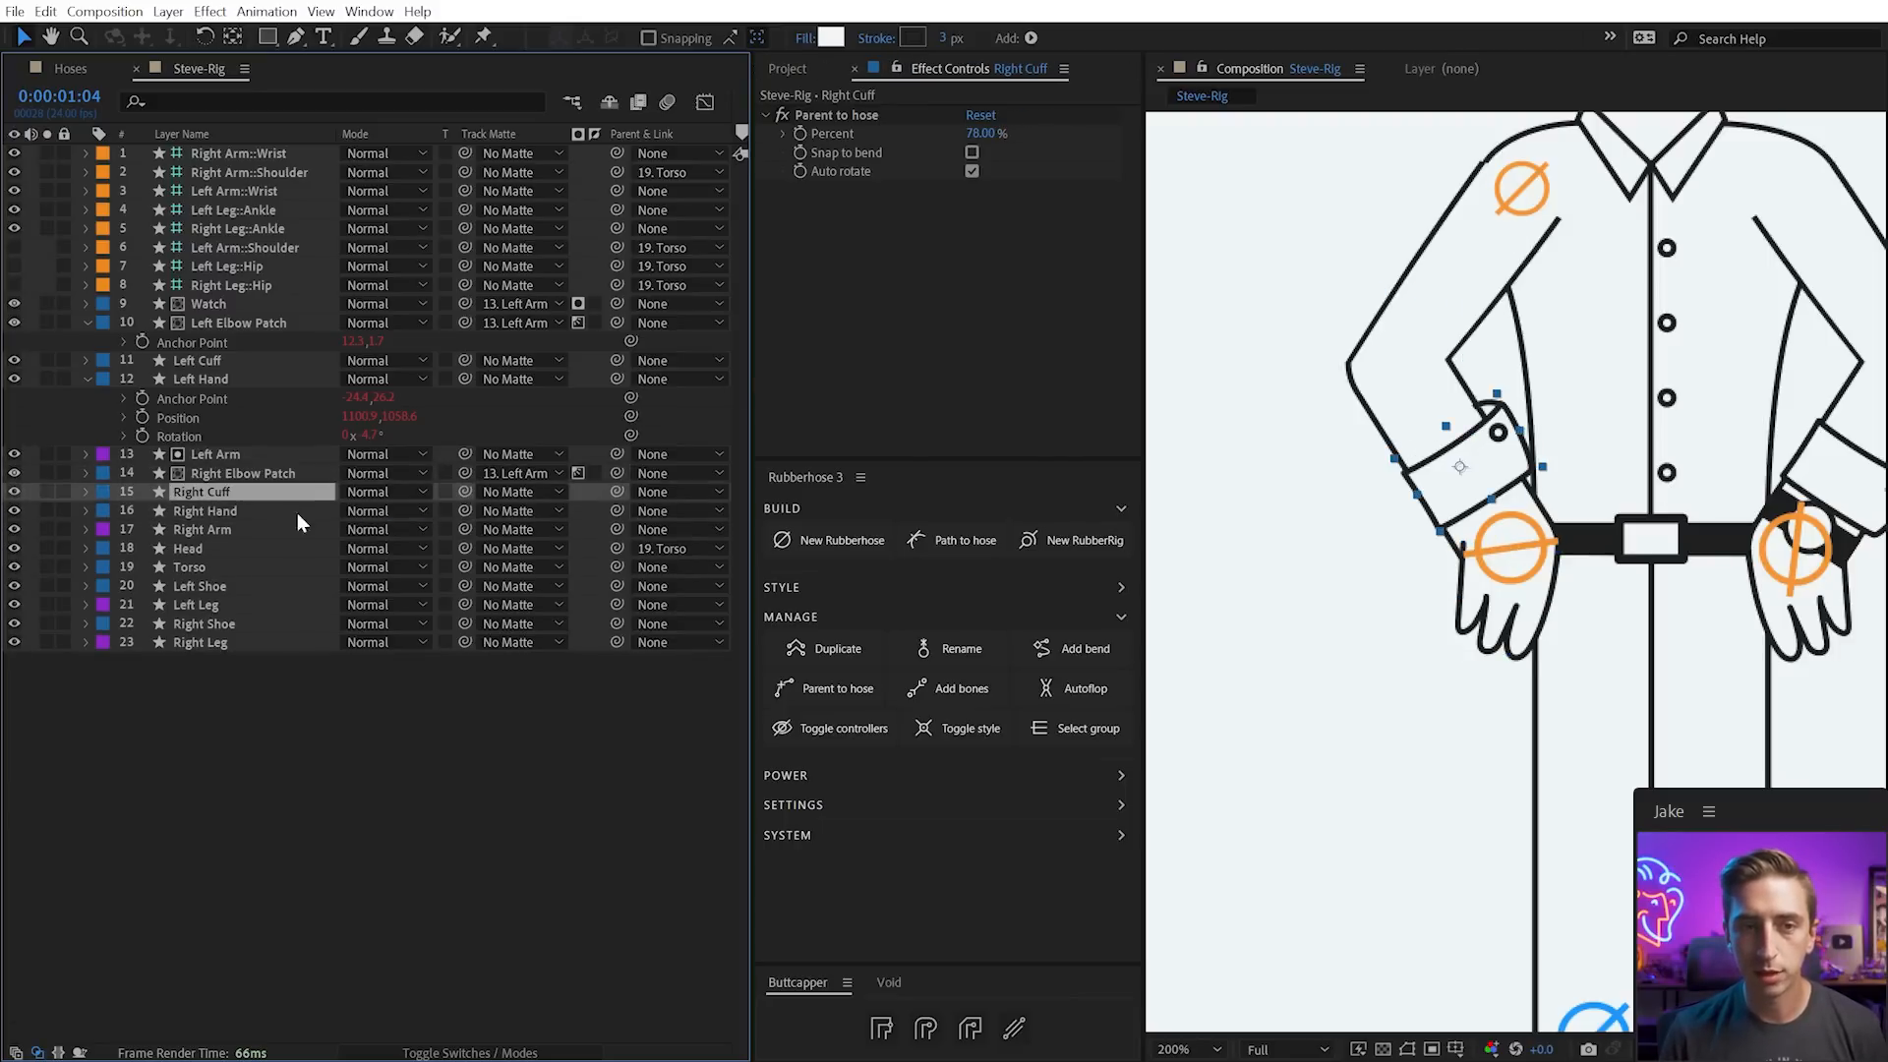
{"action": "key", "text": "s"}
{"action": "left_click", "coordinate": [379, 511]}
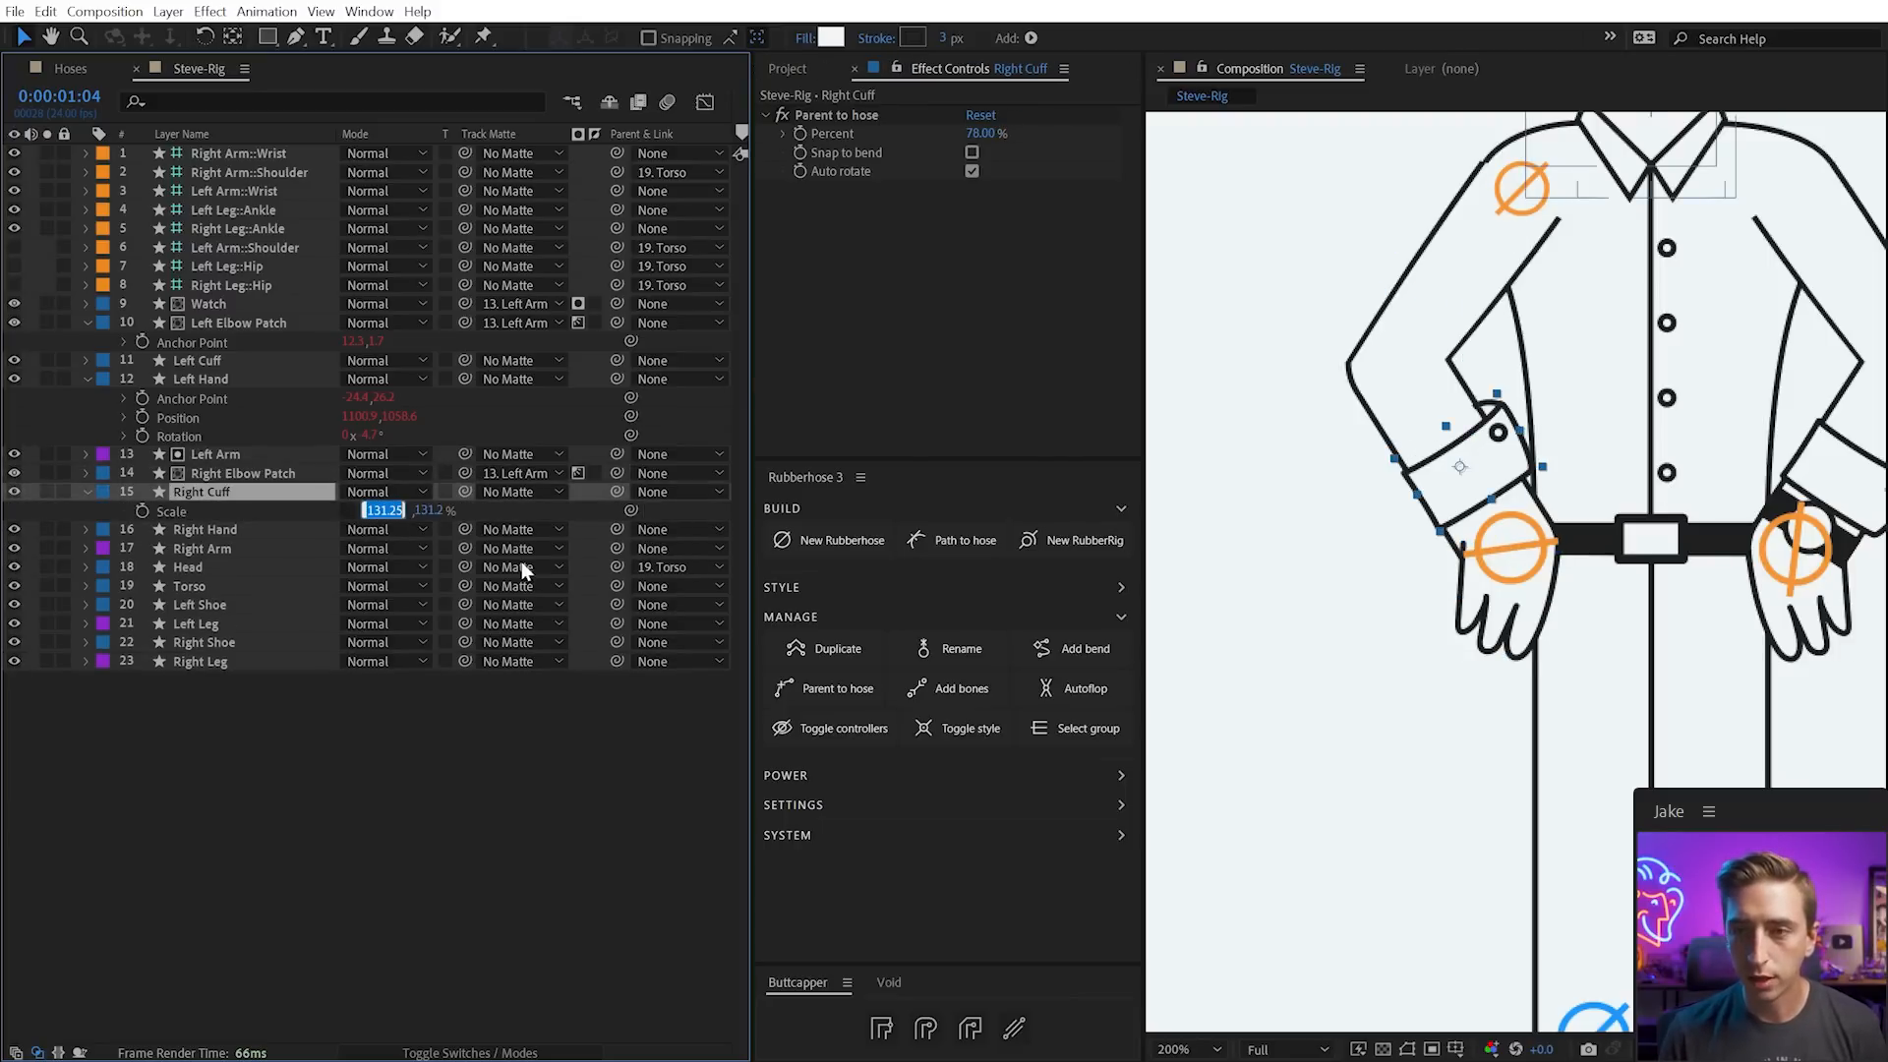
{"action": "type", "text": "-131.2"}
{"action": "key", "text": "Return"}
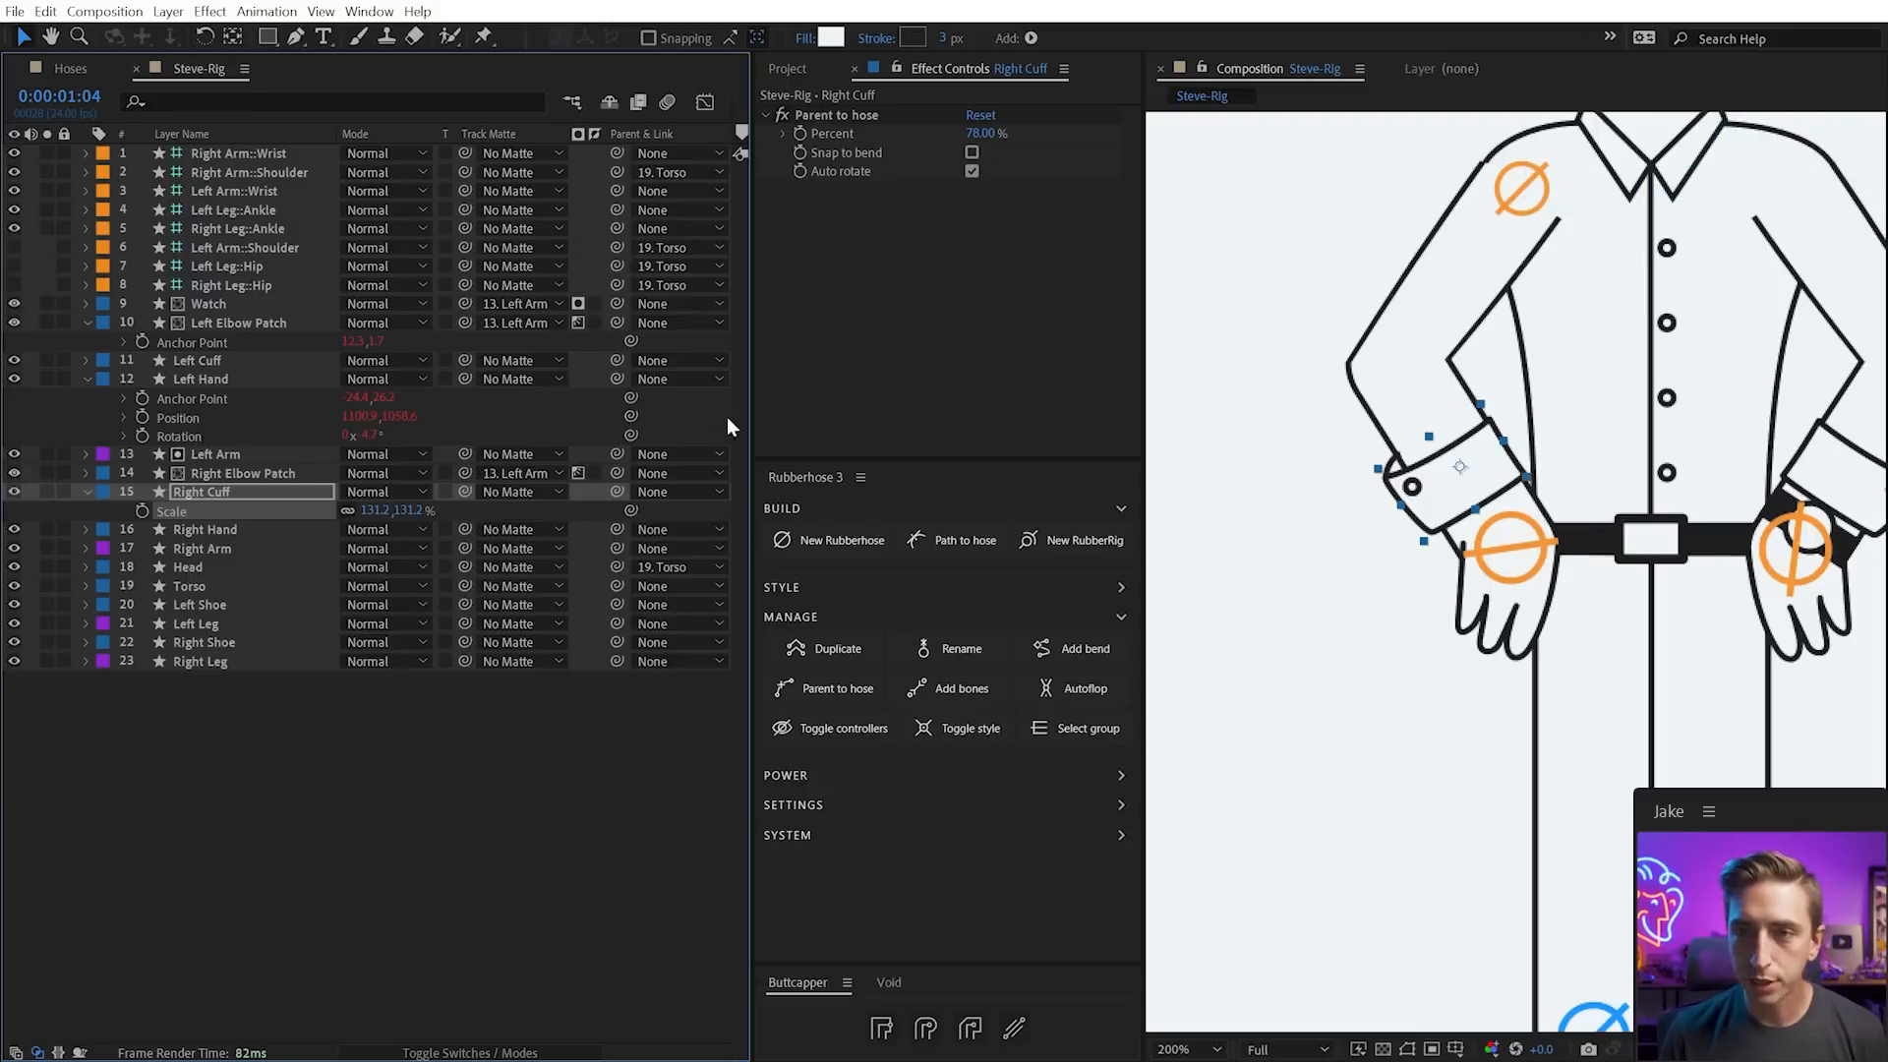
Set the Right Elbow Patch's matte to Right Arm and rotate the patch to fit the elbow
{"action": "left_click", "coordinate": [234, 491]}
{"action": "left_click", "coordinate": [247, 473]}
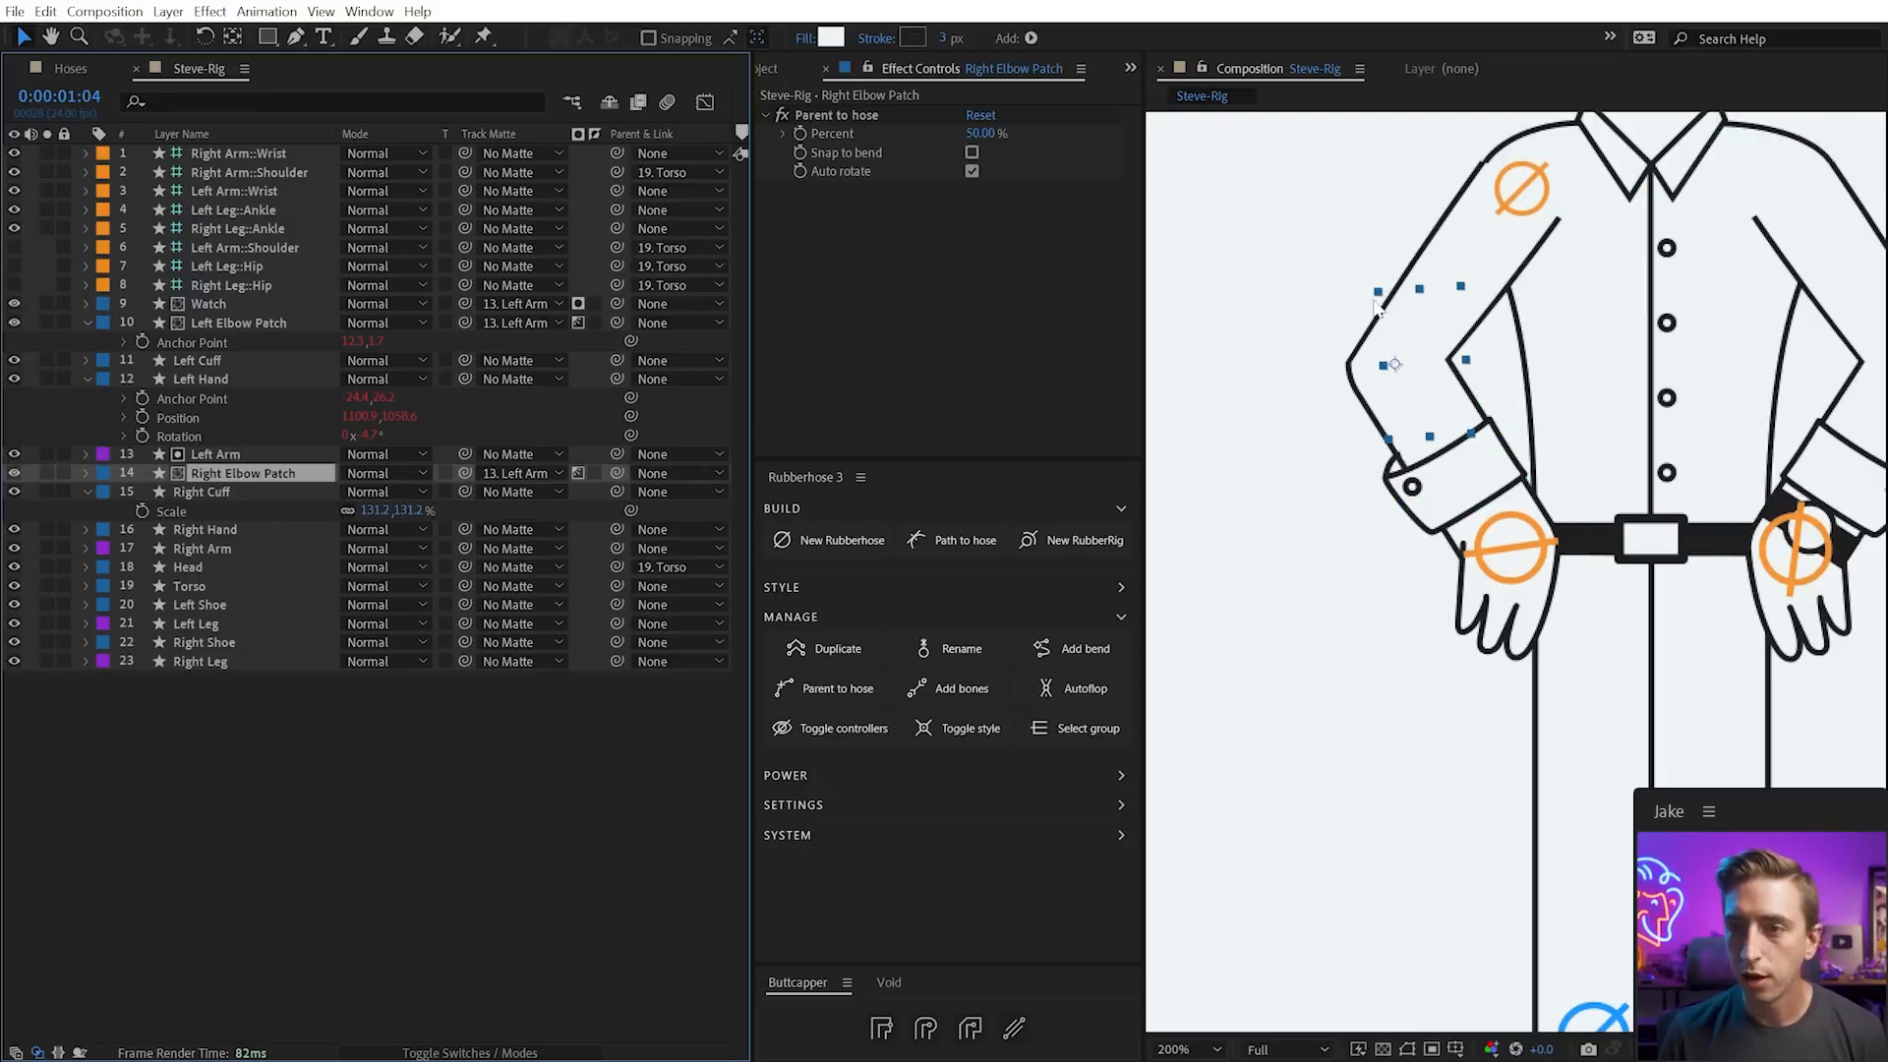
{"action": "left_click_drag", "start_coordinate": [465, 475], "coordinate": [222, 553]}
{"action": "left_click", "coordinate": [14, 547]}
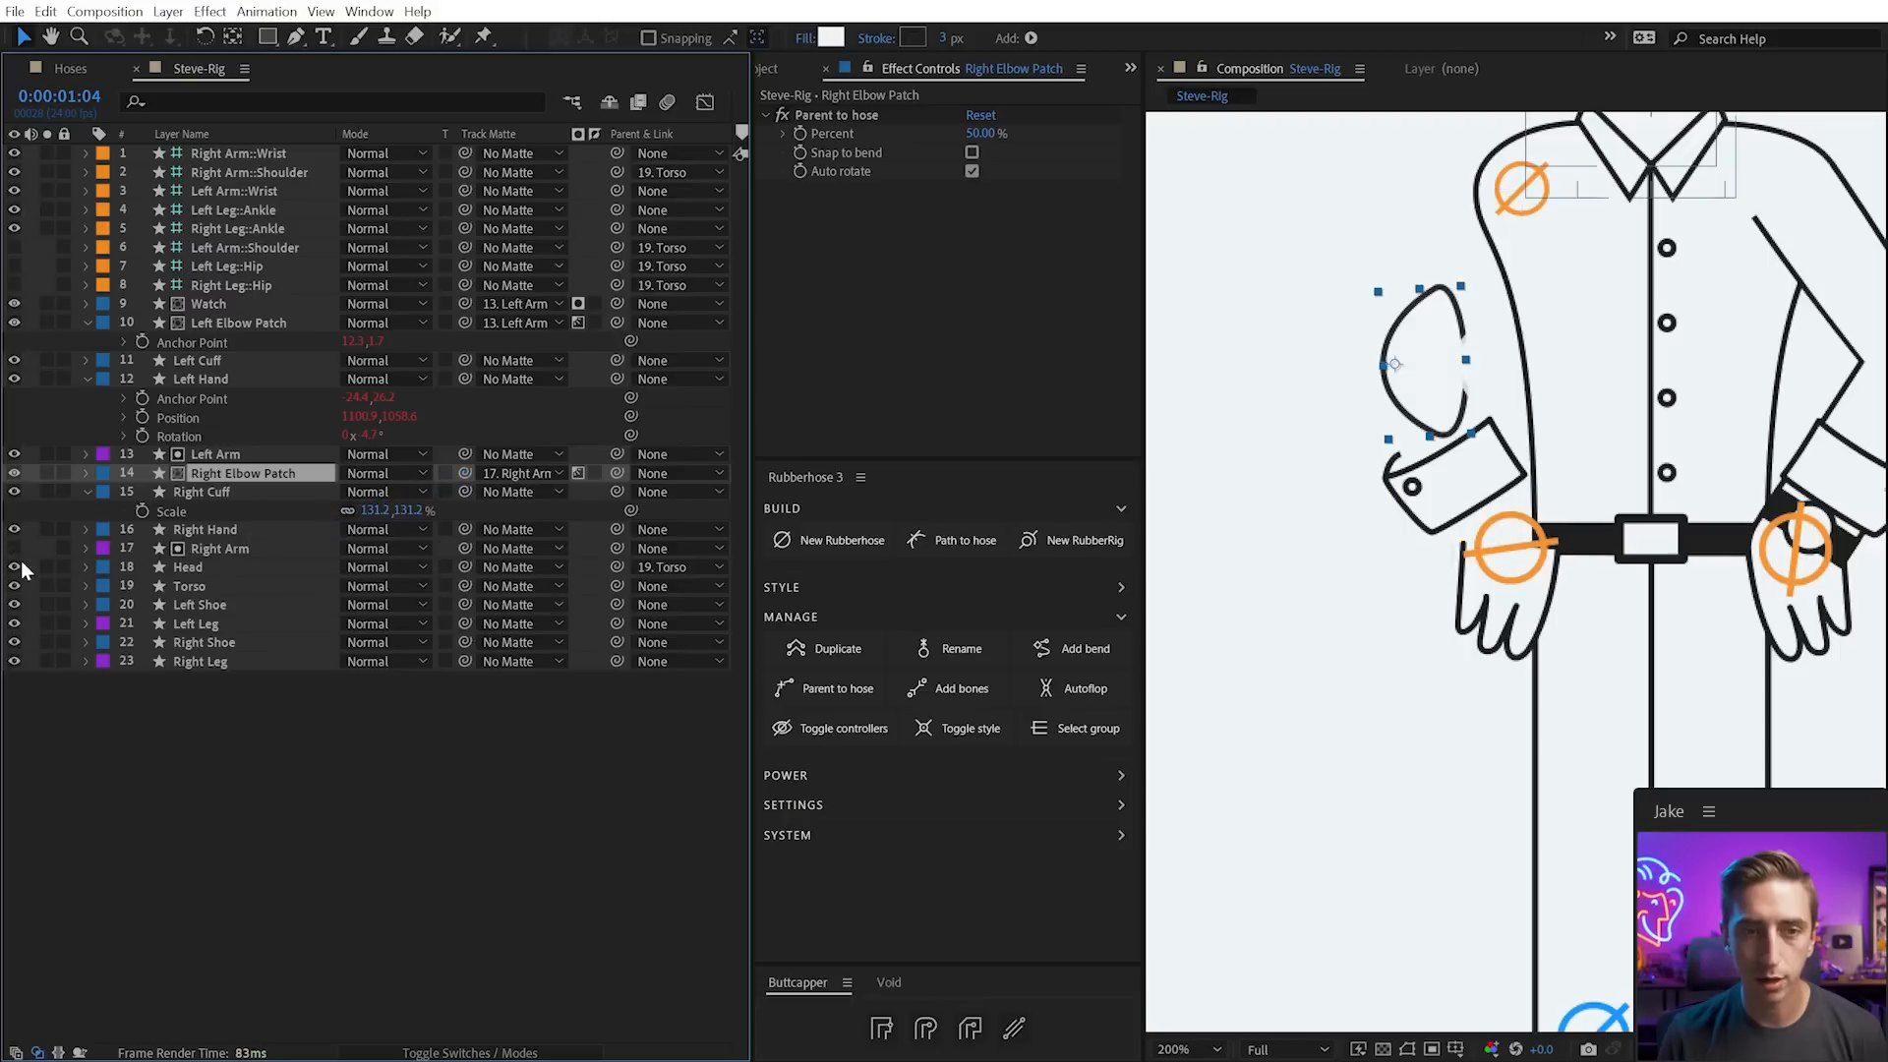
{"action": "left_click", "coordinate": [14, 548]}
{"action": "key", "text": "w"}
{"action": "left_click_drag", "start_coordinate": [1308, 363], "coordinate": [1291, 462]}
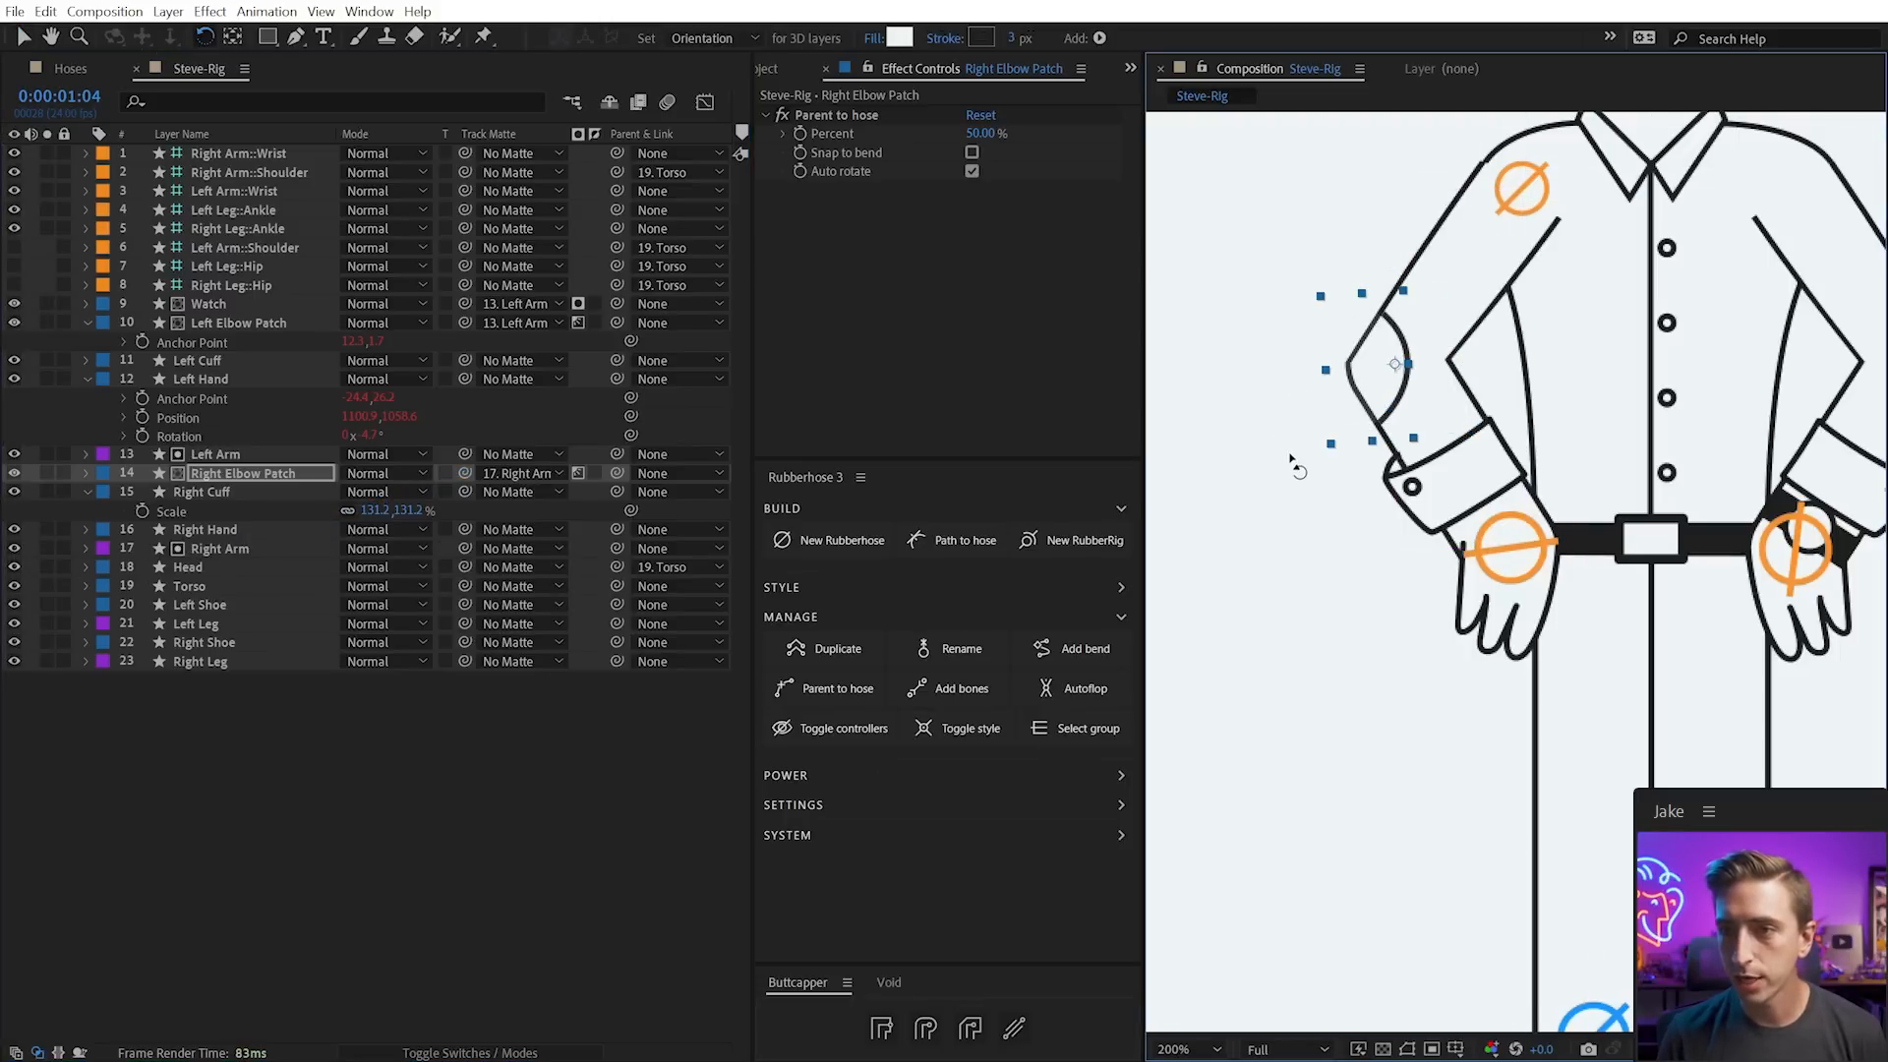
Reframe the view and pull the right wrist left to bend the arm
{"action": "key", "text": "shift+slash"}
{"action": "key", "text": "space"}
{"action": "mouse_move", "coordinate": [1671, 350]}
{"action": "left_mouse_down"}
{"action": "mouse_move", "coordinate": [1487, 528]}
{"action": "mouse_move", "coordinate": [1695, 344]}
{"action": "left_mouse_up"}
{"action": "key", "text": "slash"}
{"action": "key", "text": "v"}
{"action": "mouse_move", "coordinate": [1495, 603]}
{"action": "left_mouse_down"}
{"action": "mouse_move", "coordinate": [1477, 572]}
{"action": "mouse_move", "coordinate": [1440, 649]}
{"action": "mouse_move", "coordinate": [1400, 567]}
{"action": "mouse_move", "coordinate": [1490, 582]}
{"action": "mouse_move", "coordinate": [1450, 560]}
{"action": "mouse_move", "coordinate": [1494, 590]}
{"action": "left_mouse_up"}
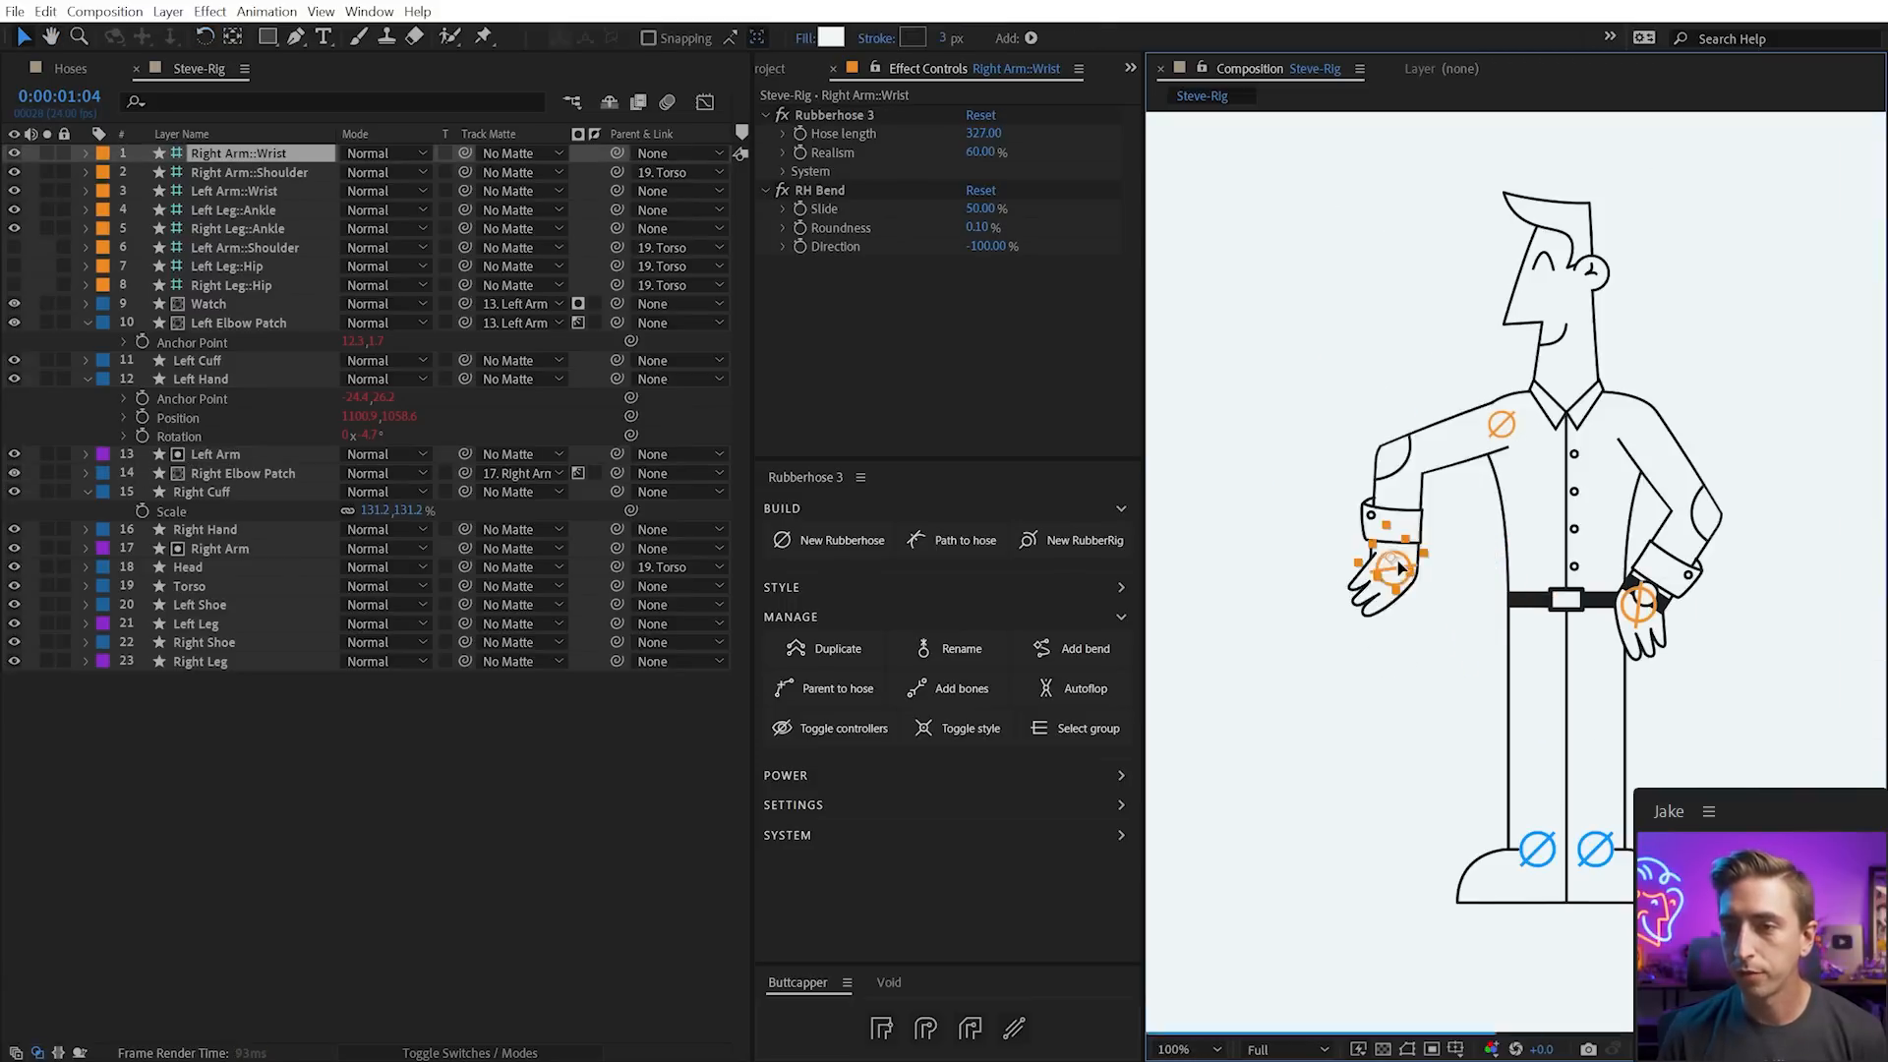
Set RH Bend Roundness to 0.50 on both the right and left wrist controllers
{"action": "left_click", "coordinate": [1445, 501]}
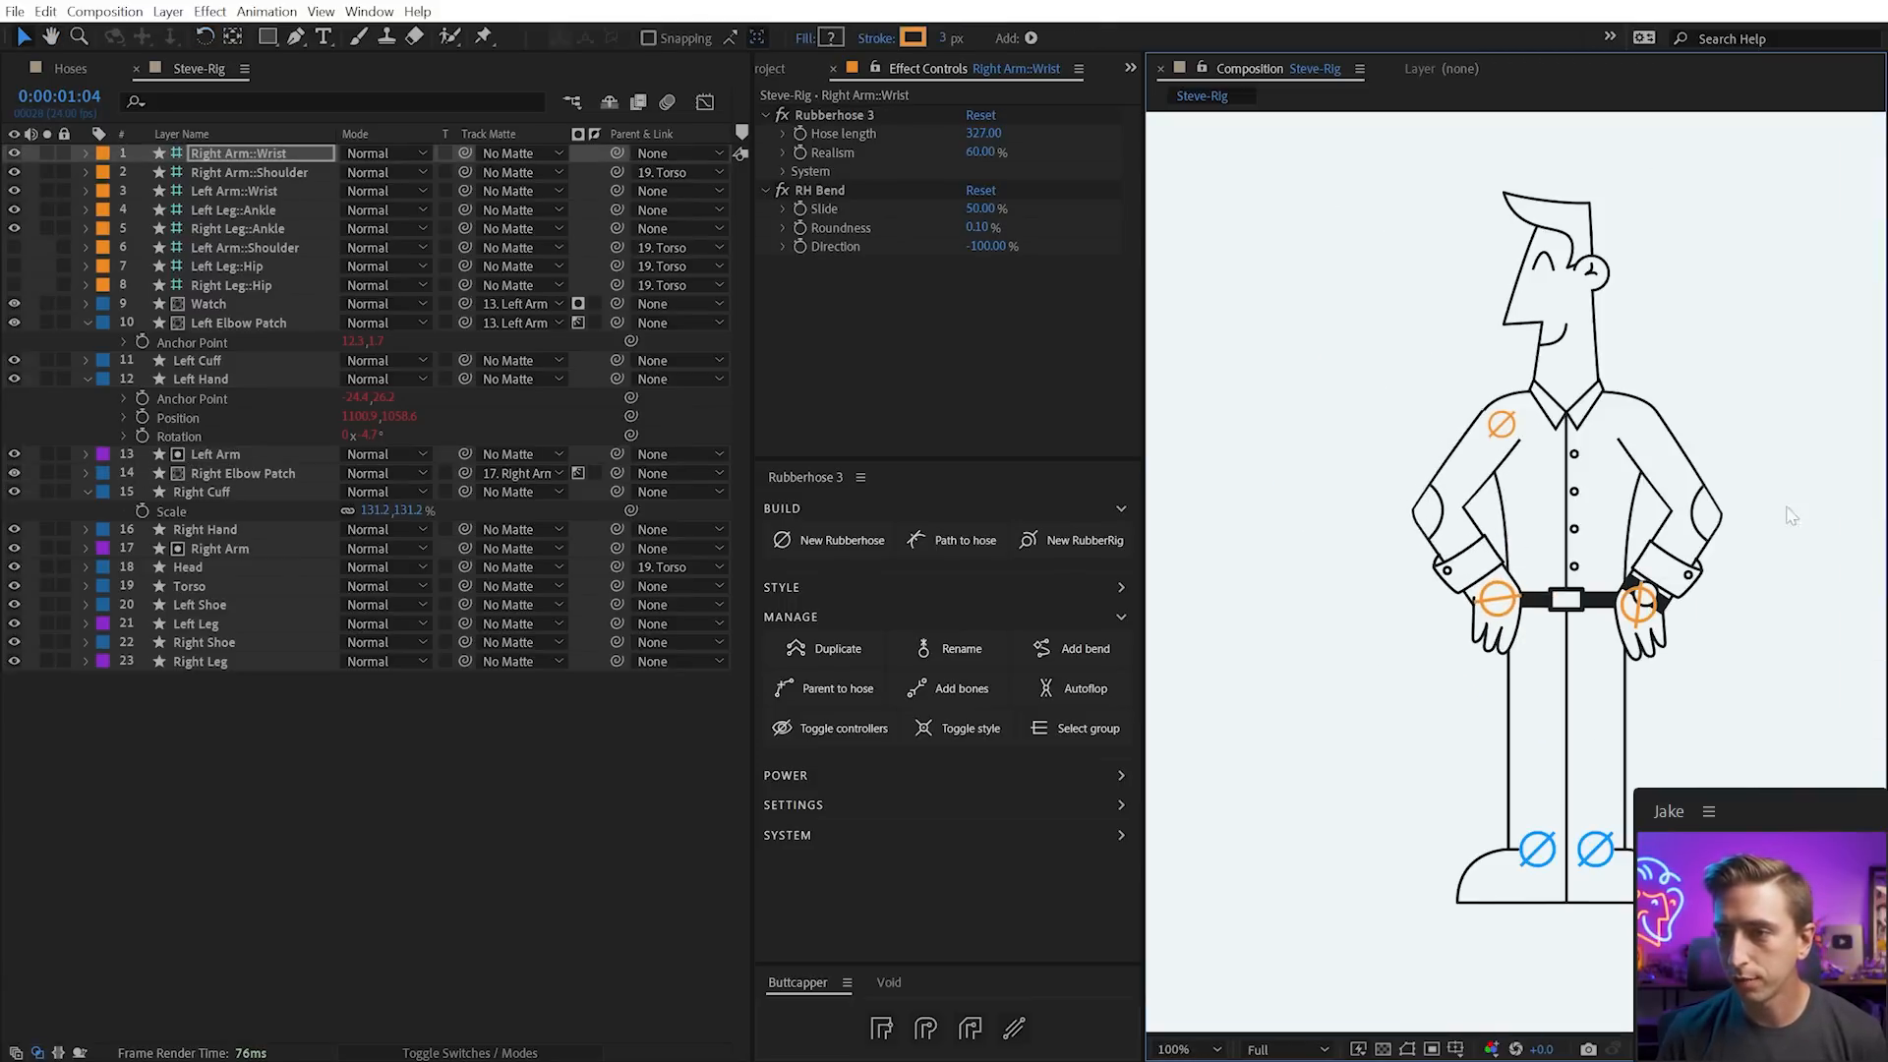
{"action": "key", "text": "ctrl+z"}
{"action": "key", "text": "ctrl+z"}
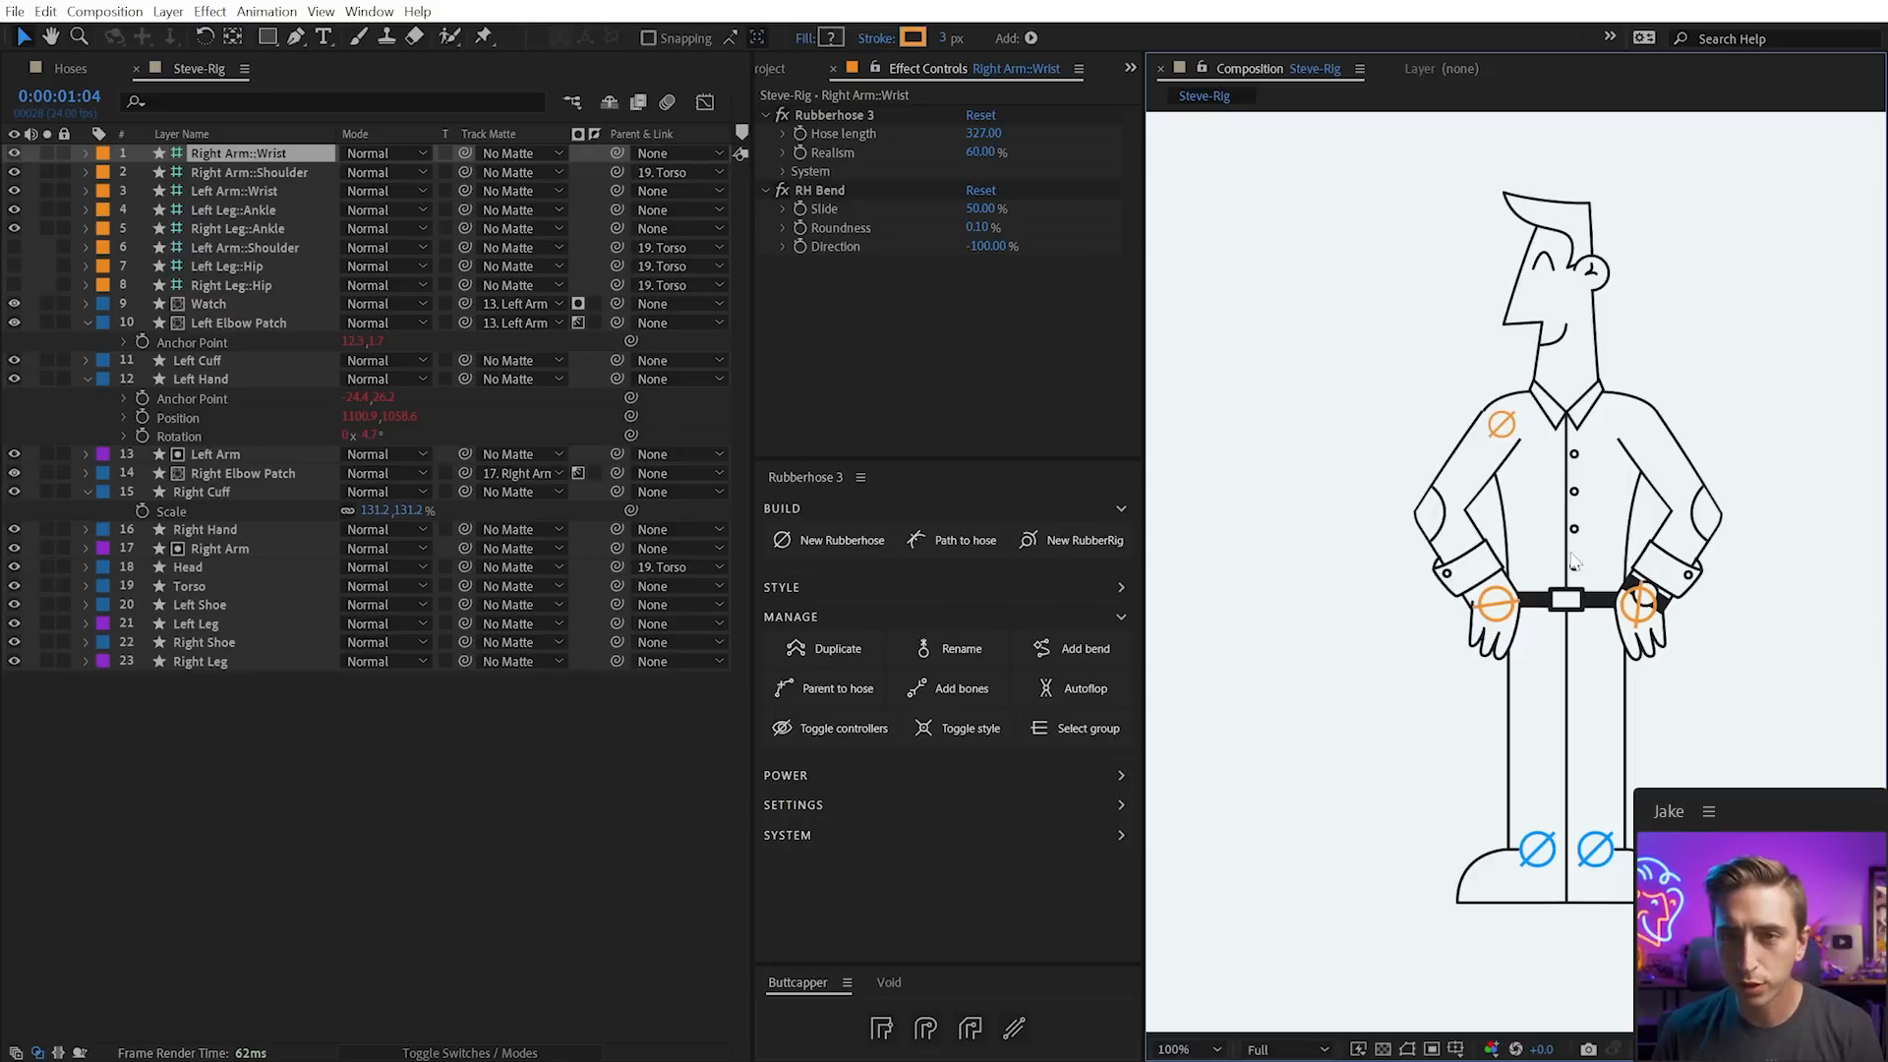
{"action": "left_click", "coordinate": [977, 226]}
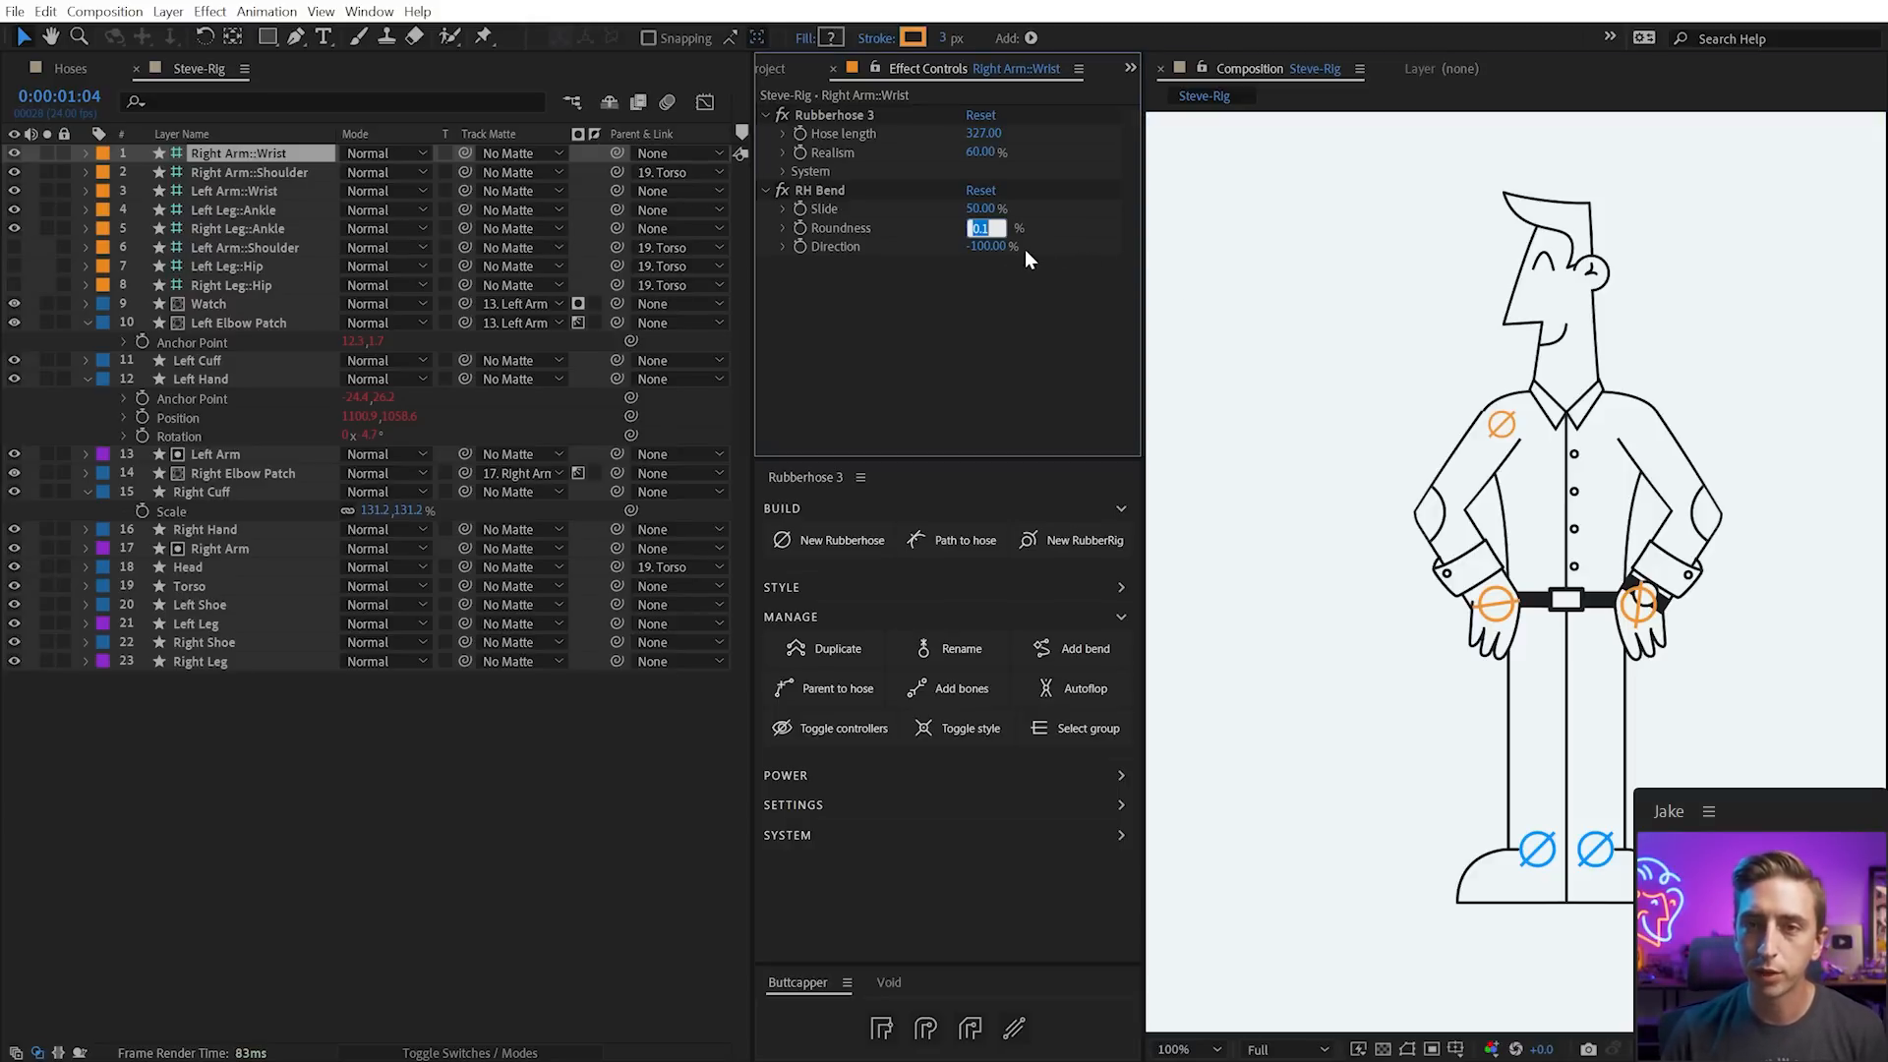
{"action": "left_click", "coordinate": [1025, 251]}
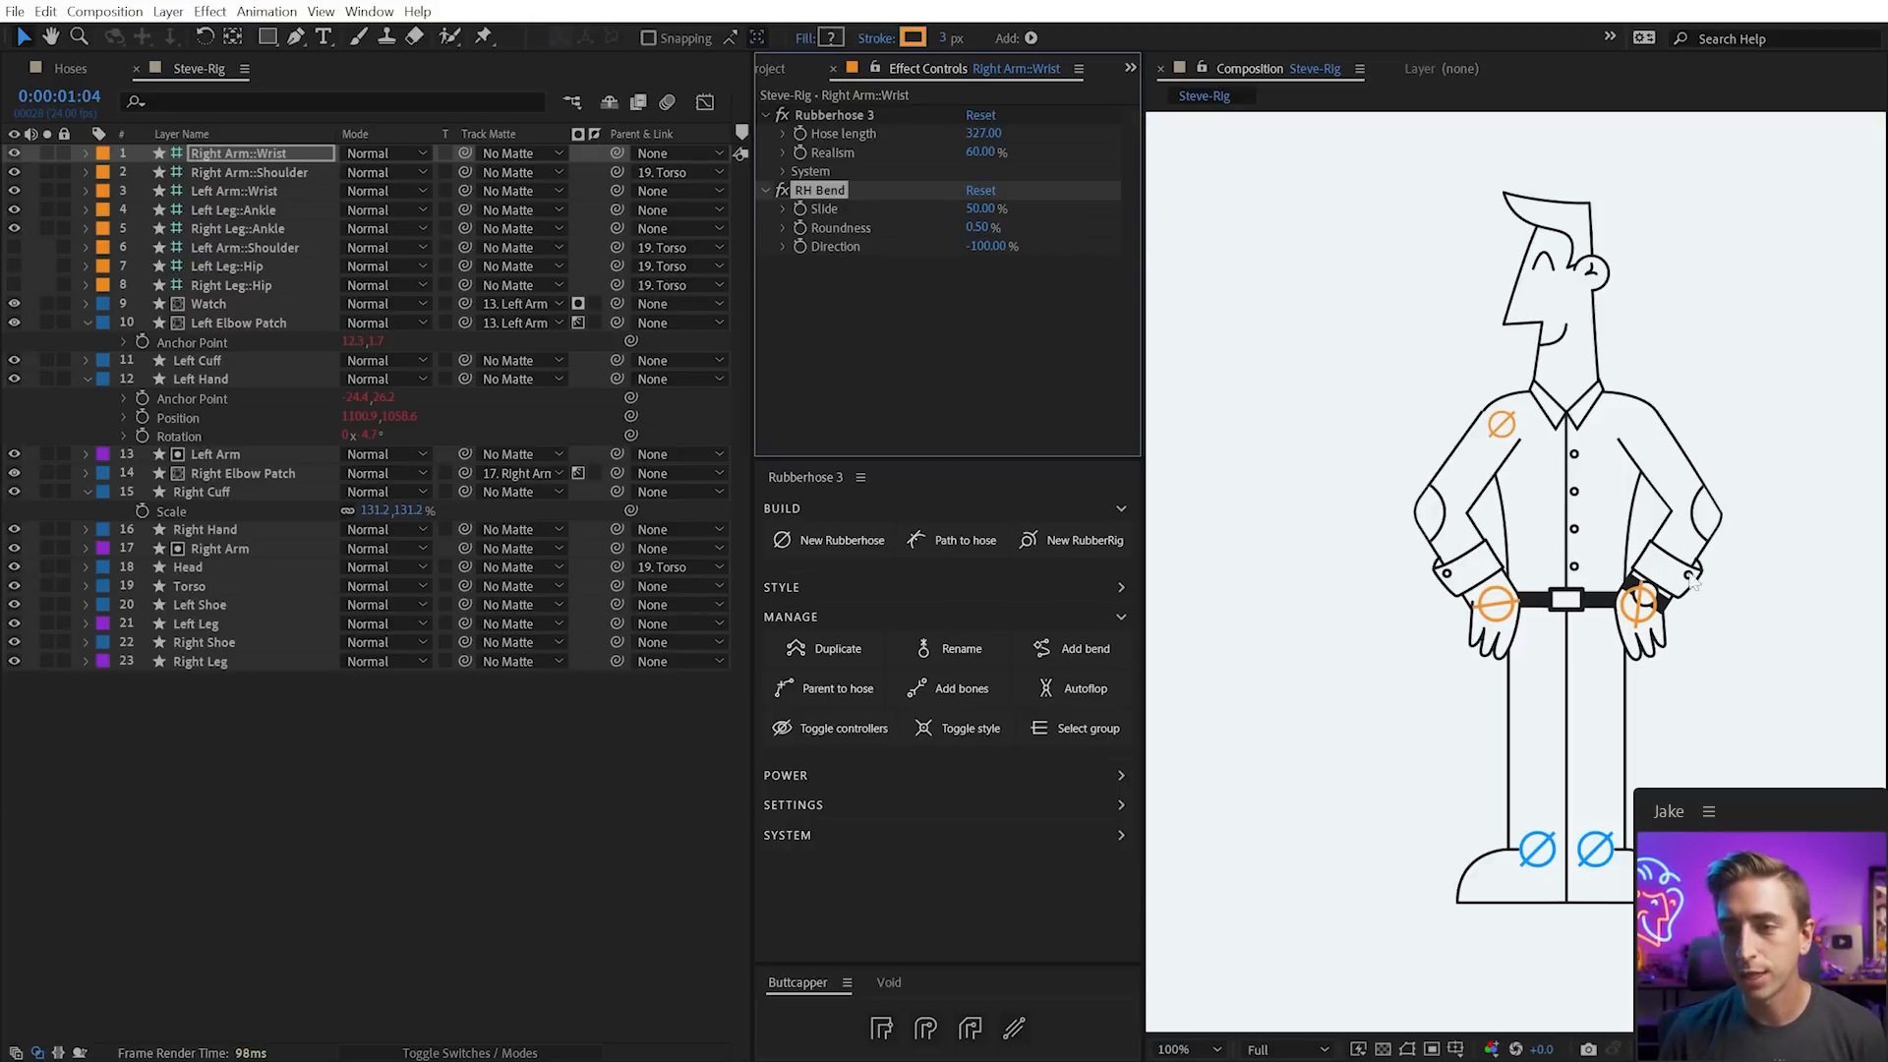
{"action": "left_click", "coordinate": [1652, 608]}
{"action": "left_click", "coordinate": [970, 229]}
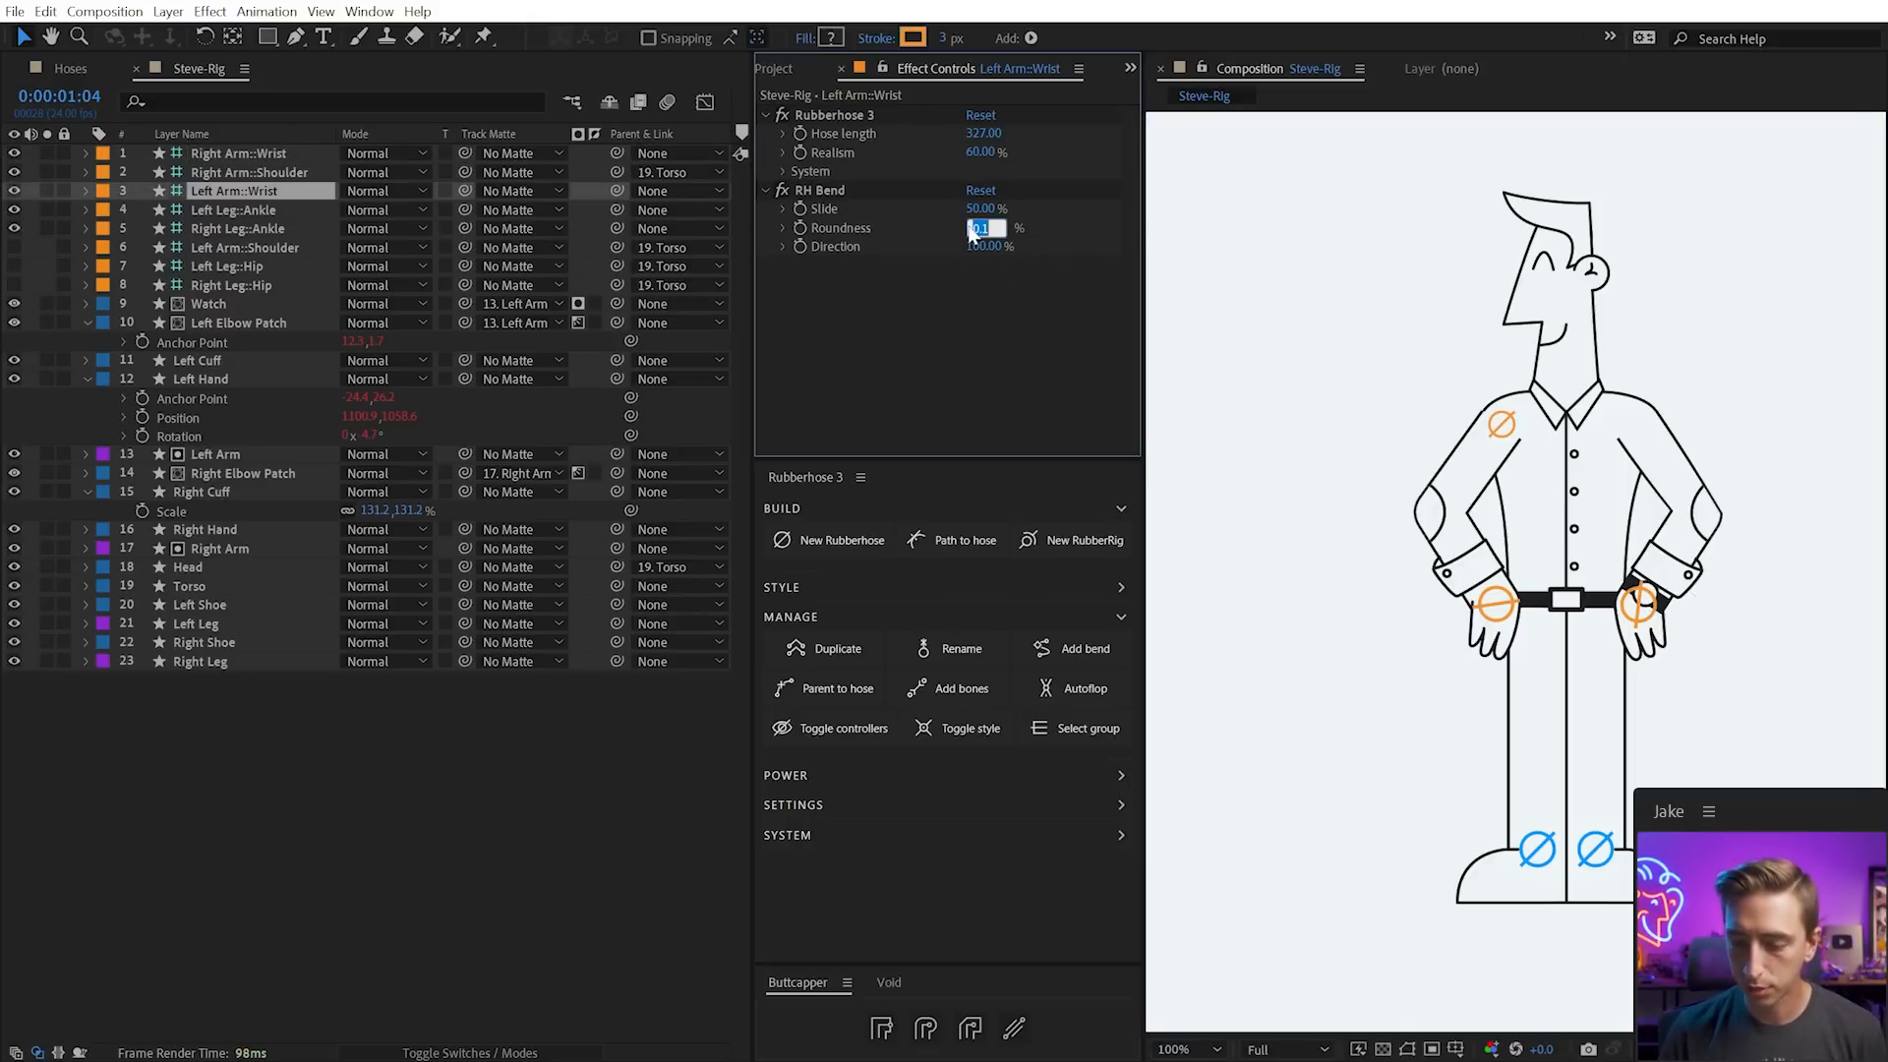
{"action": "left_click", "coordinate": [1024, 242]}
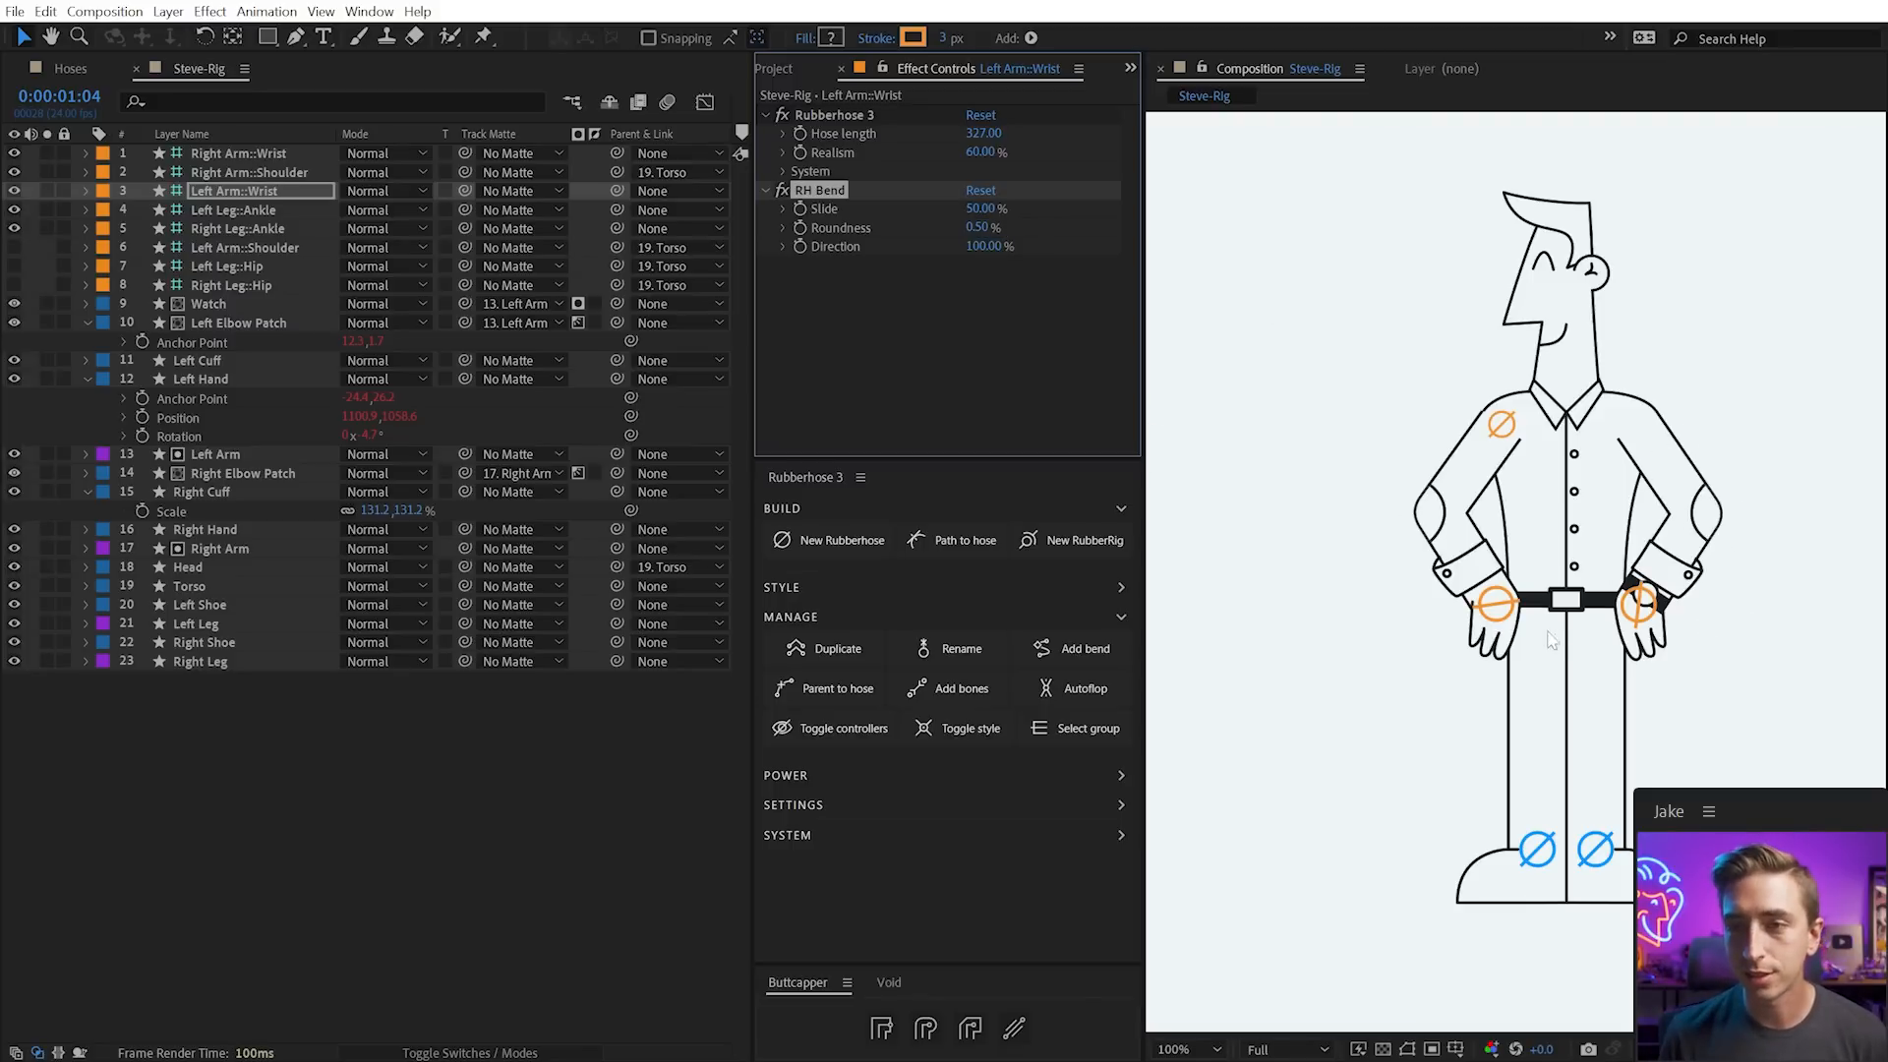
Test the right wrist by raising it and returning the hand to the hip, with undo/redo
{"action": "left_click", "coordinate": [1496, 604]}
{"action": "left_click_drag", "start_coordinate": [1504, 603], "coordinate": [1379, 581]}
{"action": "key", "text": "w"}
{"action": "key", "text": "v"}
{"action": "key", "text": "w"}
{"action": "key", "text": "v"}
{"action": "left_click_drag", "start_coordinate": [1372, 560], "coordinate": [1455, 601]}
{"action": "key", "text": "ctrl+z"}
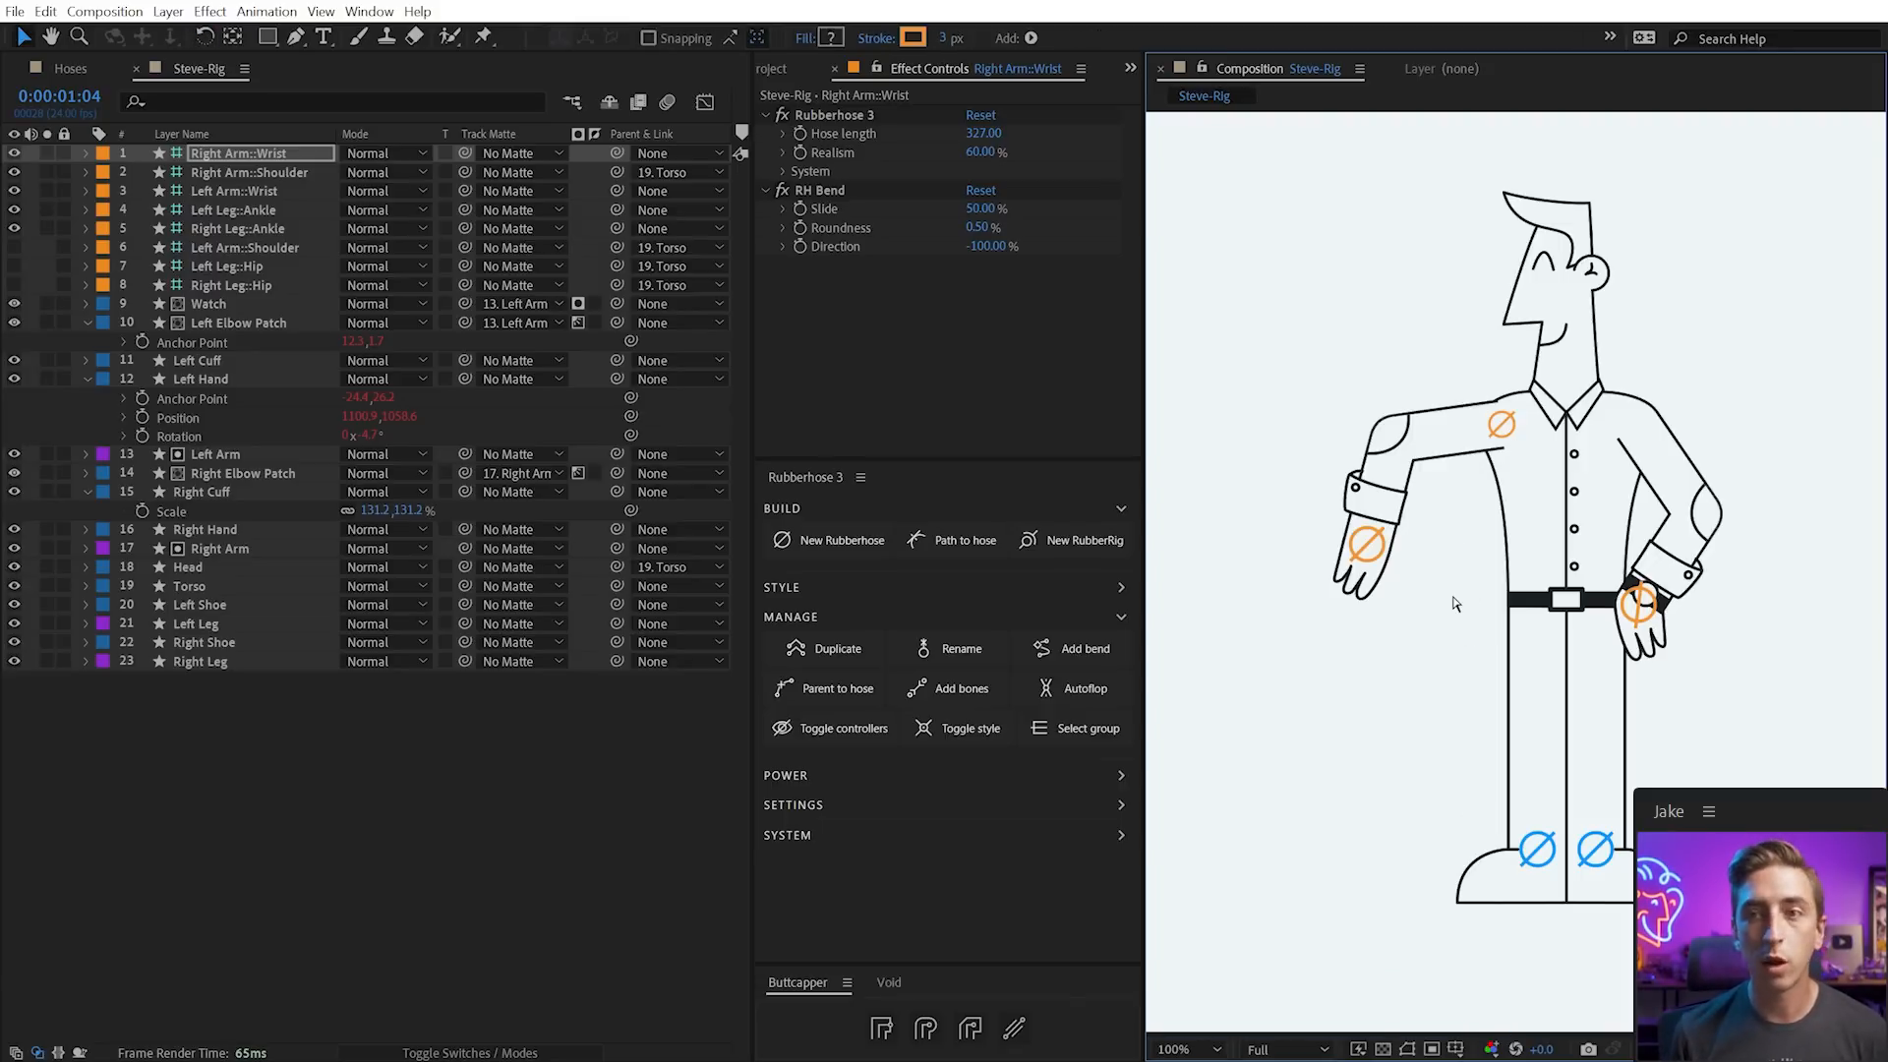
{"action": "key", "text": "ctrl+shift+z"}
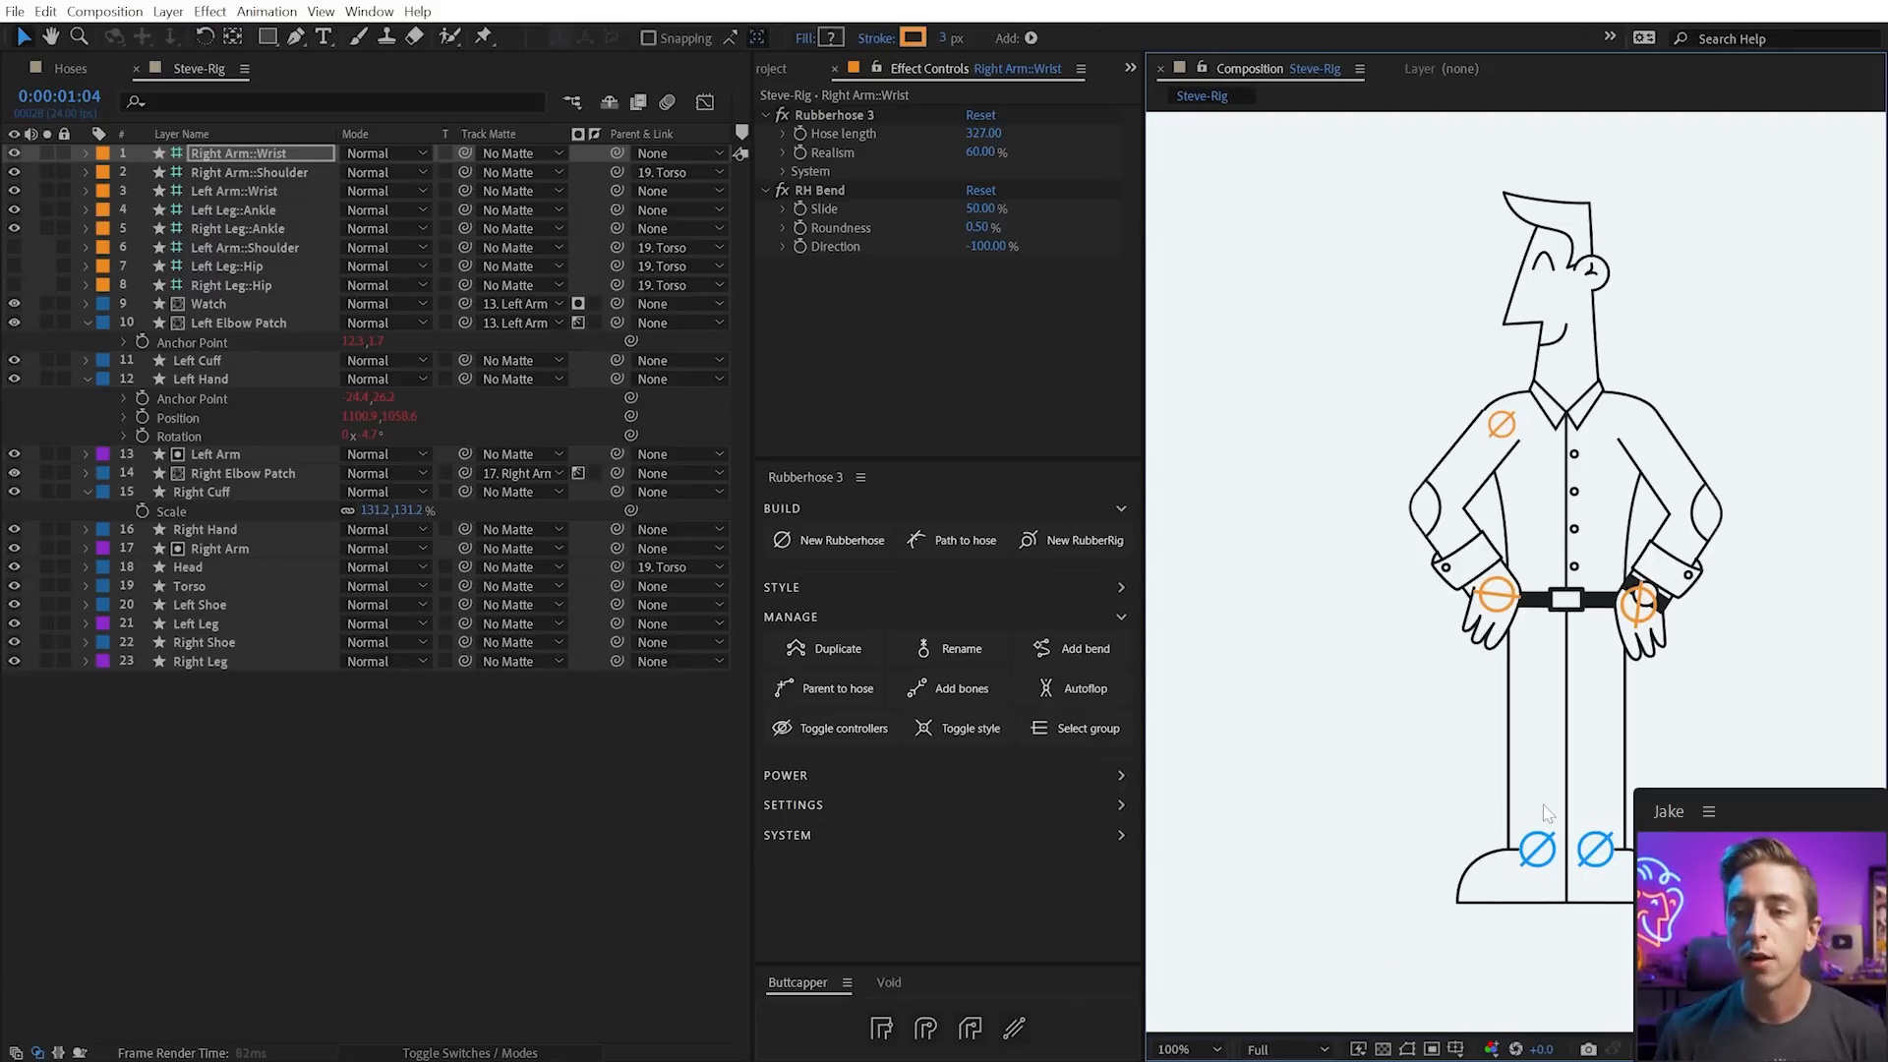
{"action": "left_click", "coordinate": [1543, 853]}
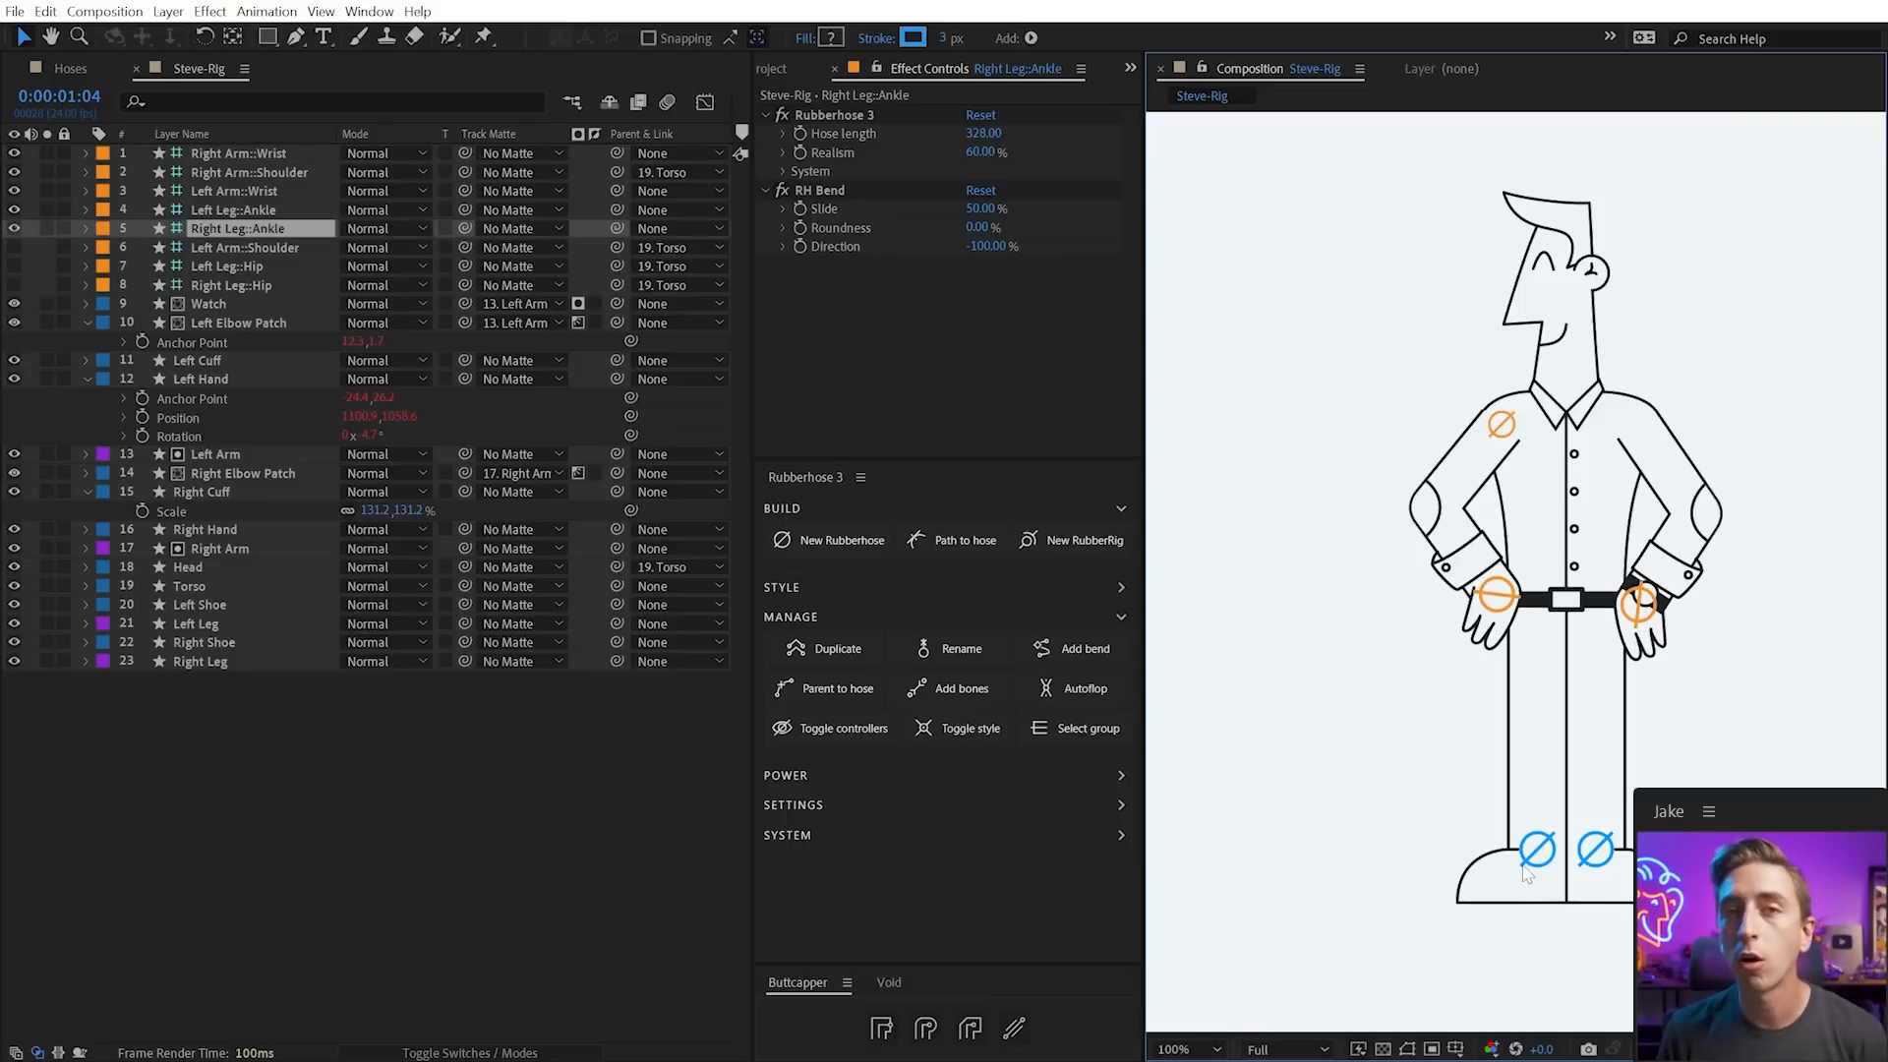
{"action": "left_click_drag", "start_coordinate": [1522, 869], "coordinate": [1496, 779]}
{"action": "left_click", "coordinate": [1479, 824]}
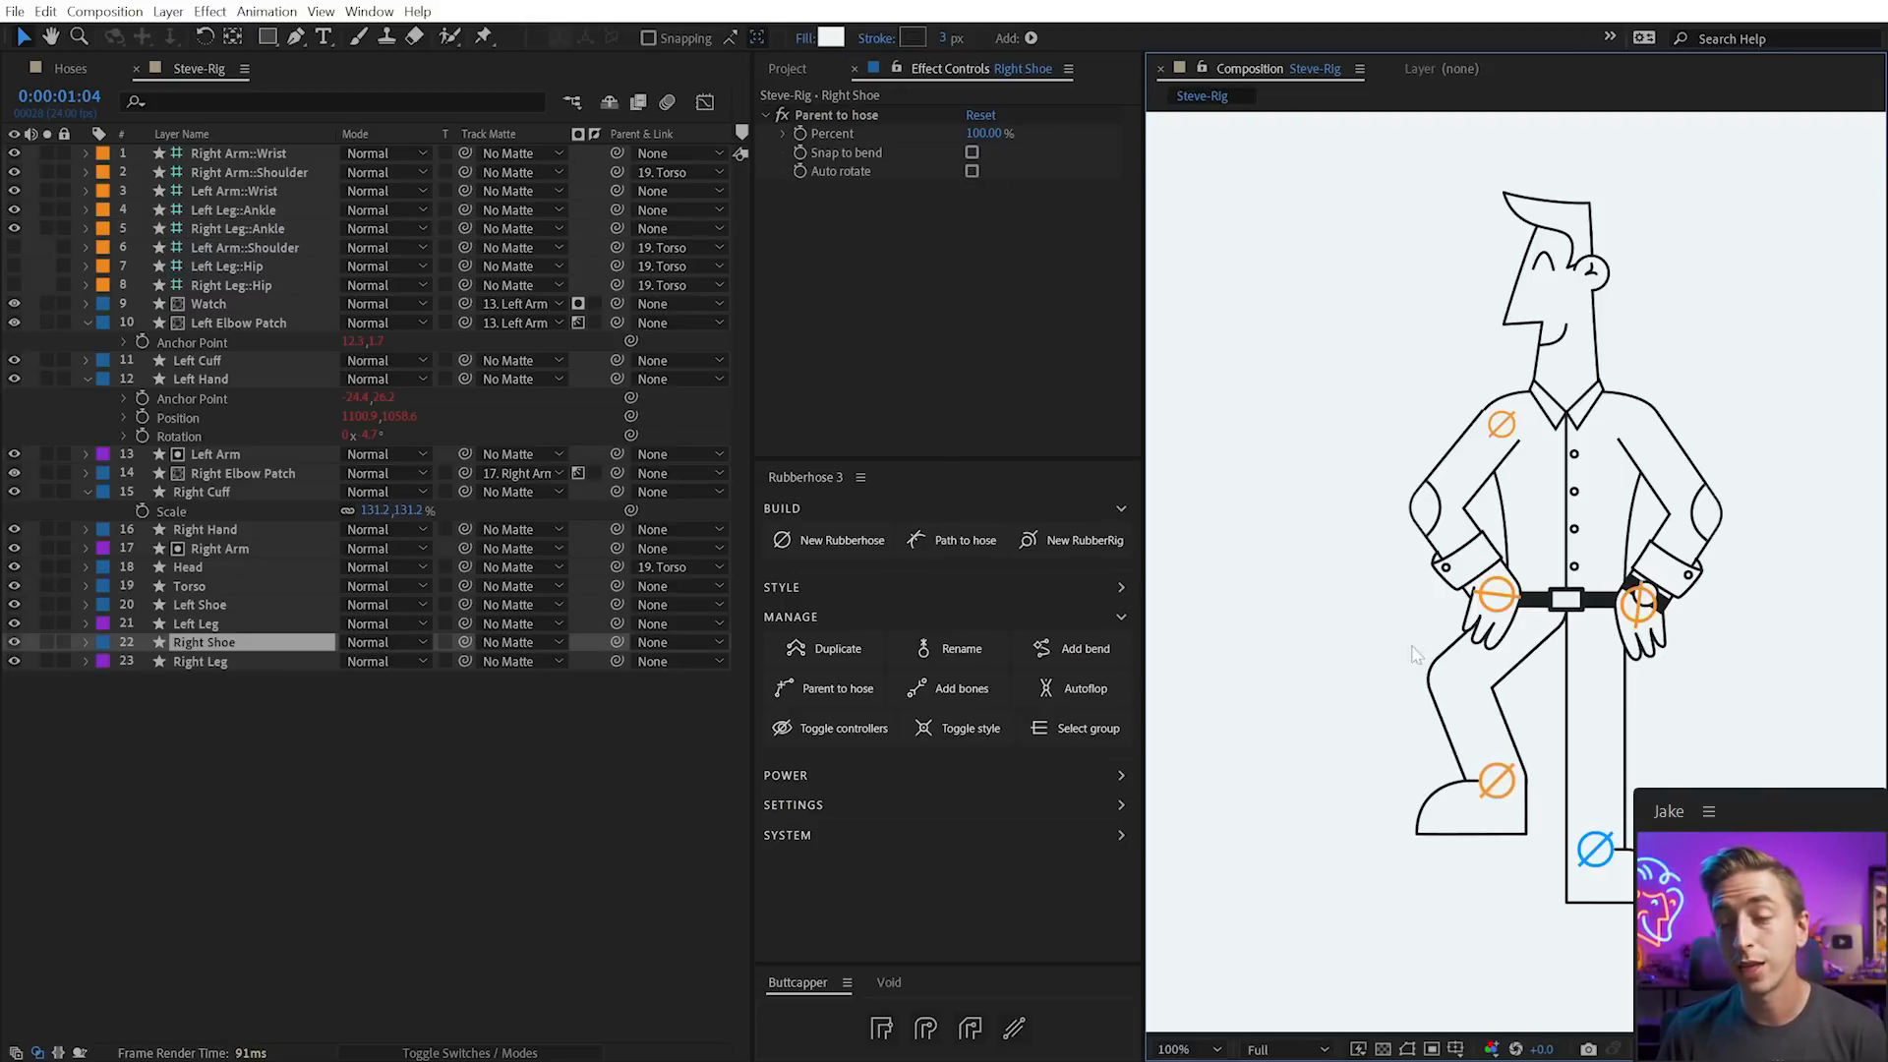
{"action": "left_click", "coordinate": [1479, 855]}
{"action": "left_click", "coordinate": [1496, 780]}
{"action": "left_click", "coordinate": [1463, 810]}
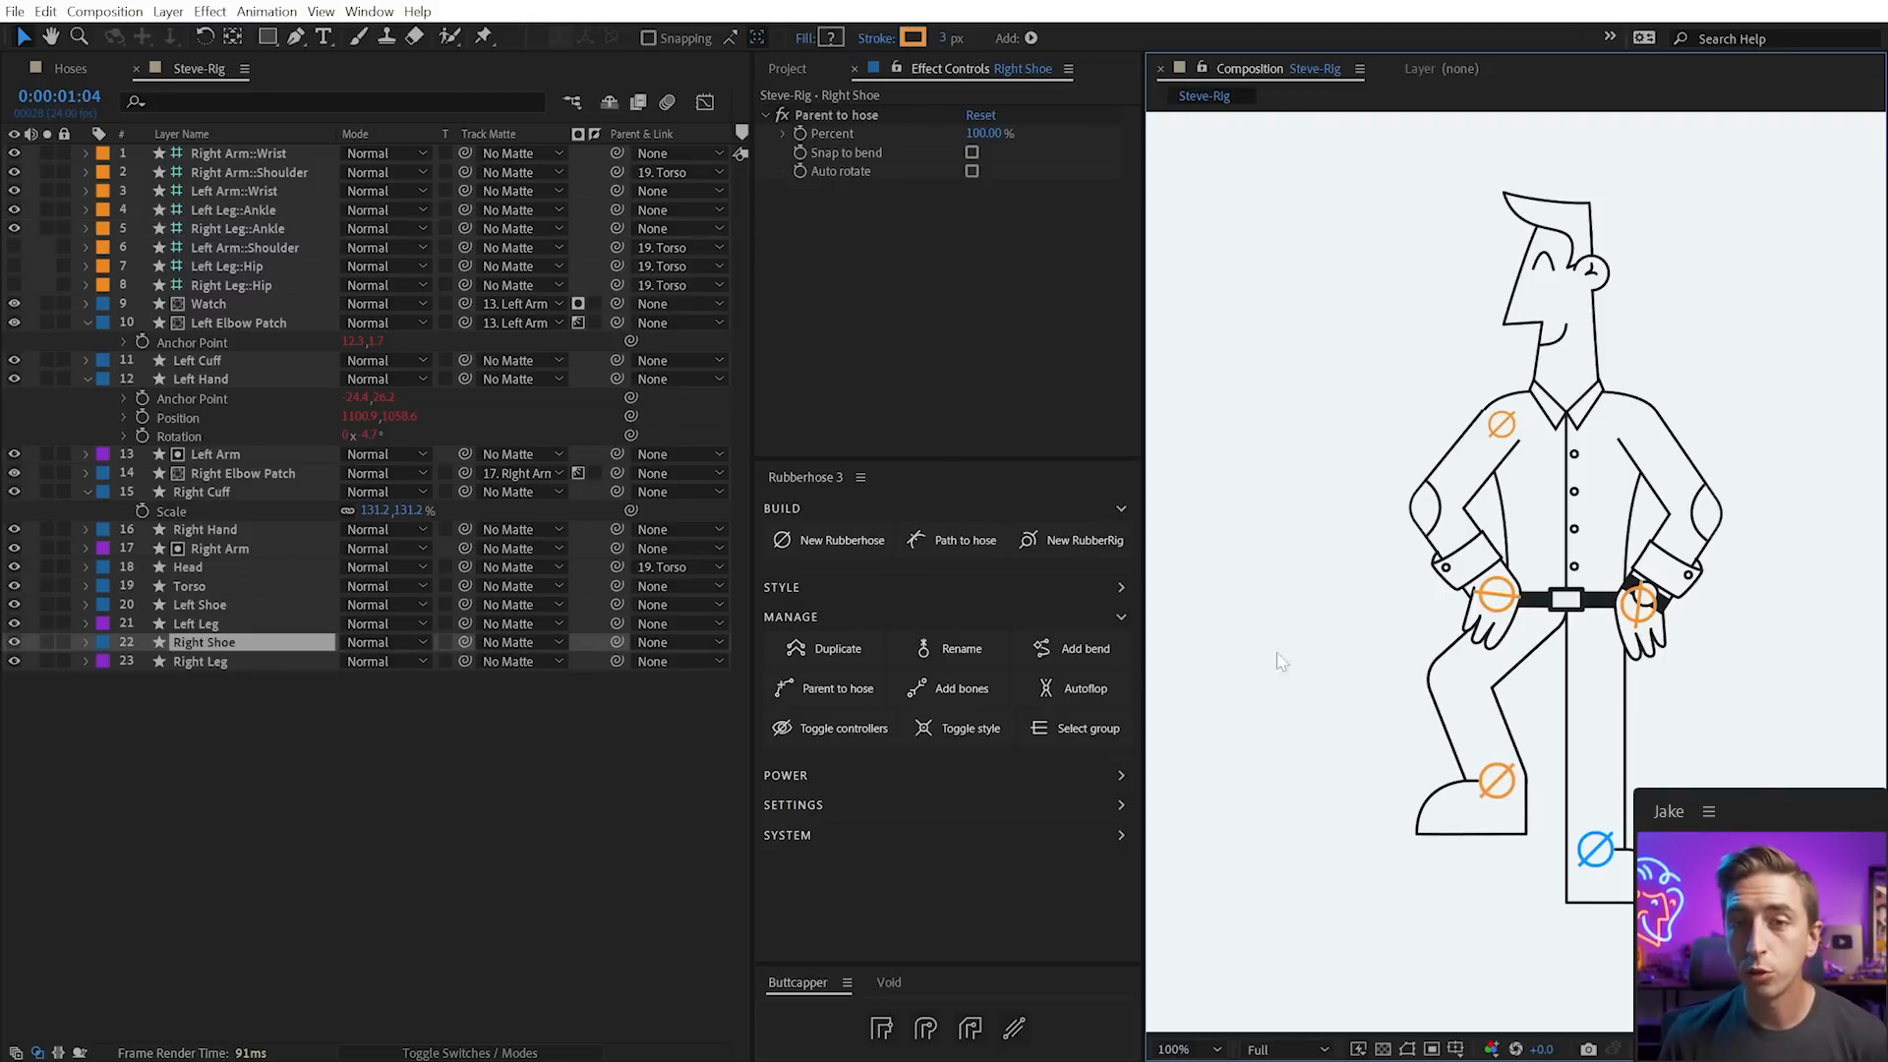
{"action": "left_click", "coordinate": [971, 171]}
{"action": "left_click", "coordinate": [1474, 763]}
{"action": "left_click_drag", "start_coordinate": [1474, 763], "coordinate": [1511, 806]}
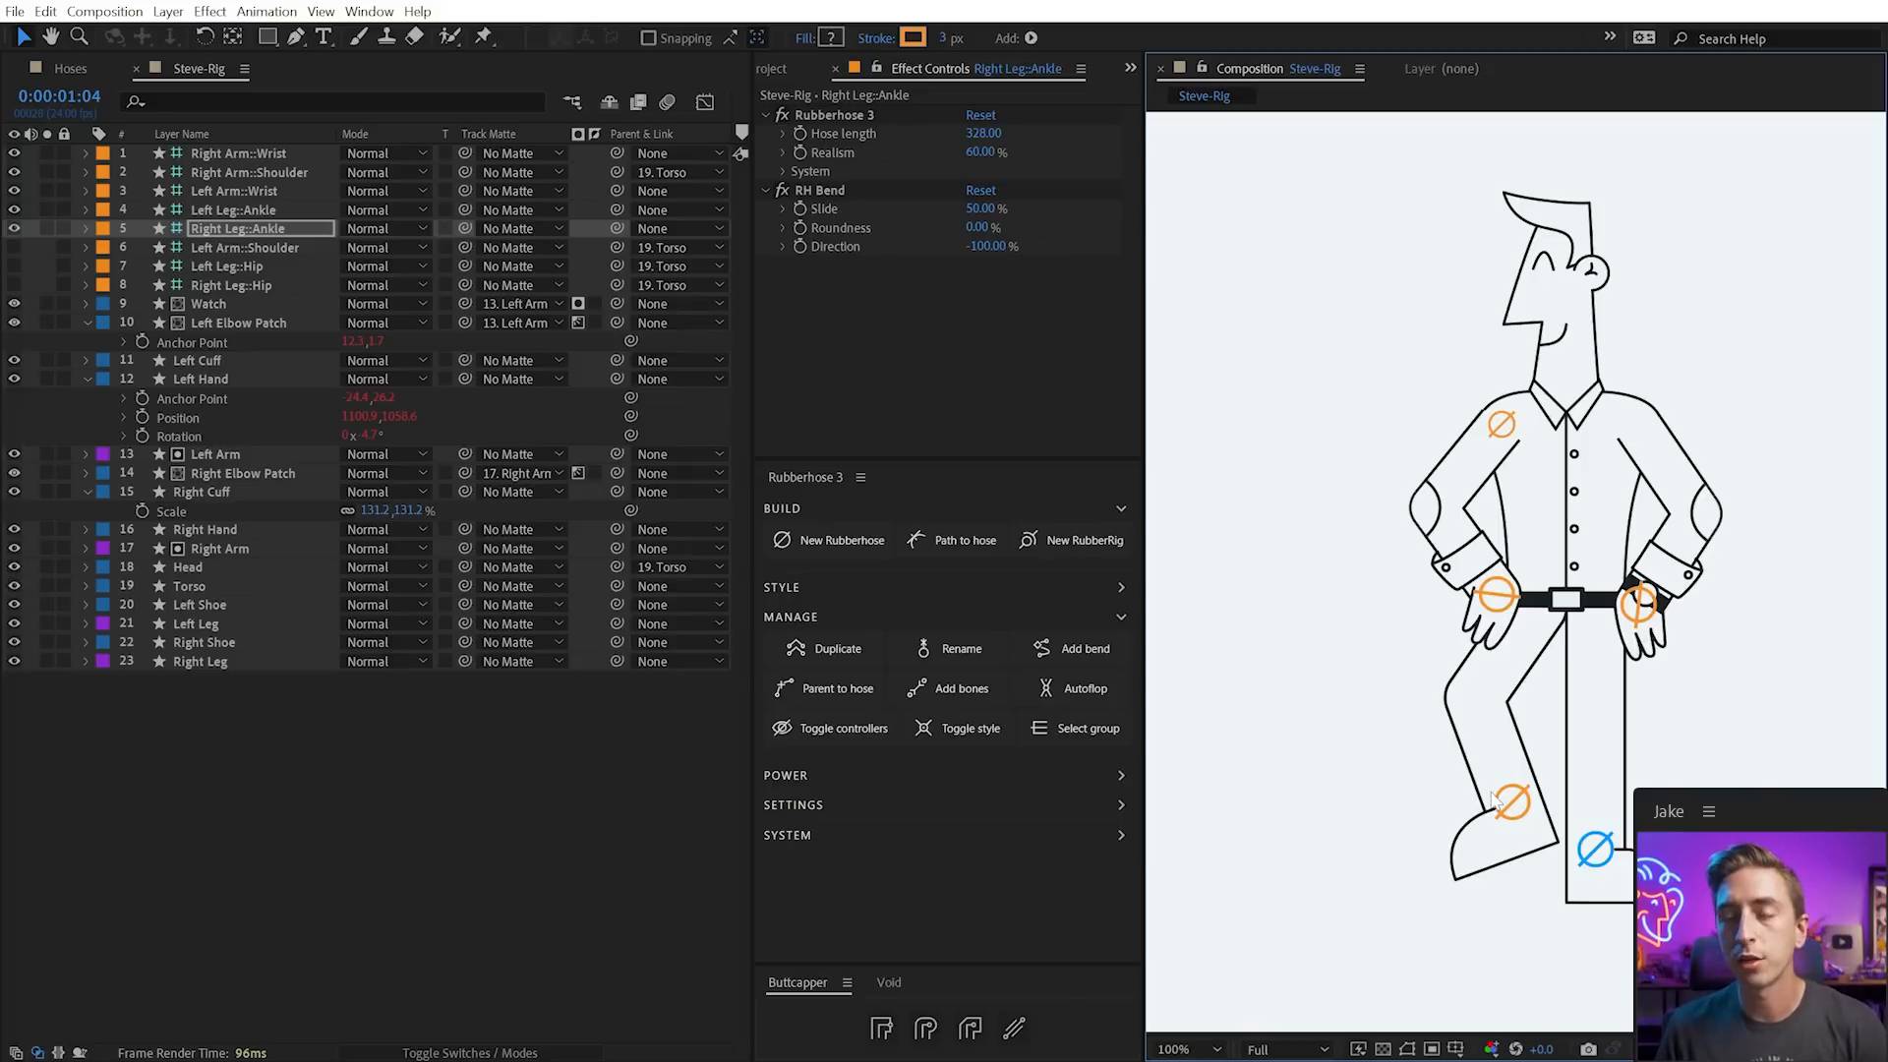
{"action": "left_click", "coordinate": [1593, 865]}
{"action": "left_click", "coordinate": [971, 171]}
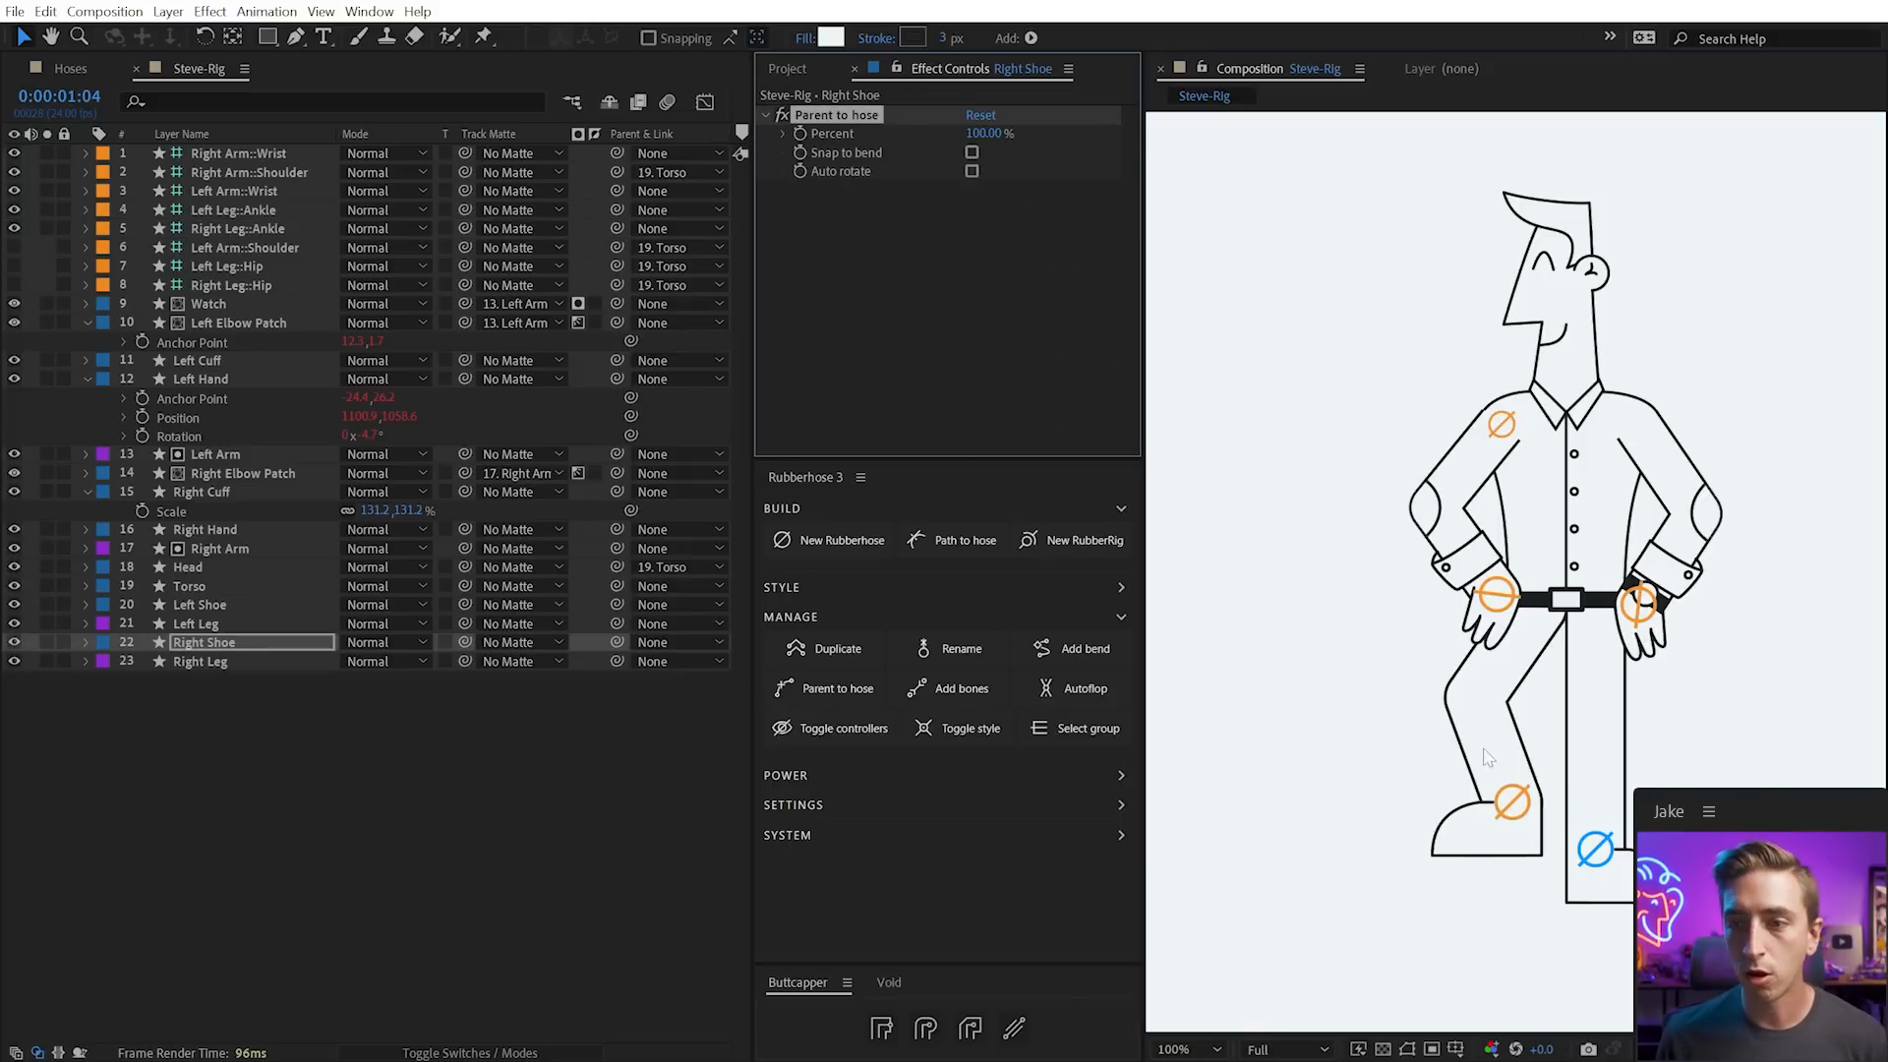
{"action": "left_click", "coordinate": [1508, 806]}
{"action": "key", "text": "w"}
{"action": "mouse_move", "coordinate": [1508, 814]}
{"action": "left_mouse_down"}
{"action": "mouse_move", "coordinate": [1479, 804]}
{"action": "mouse_move", "coordinate": [1504, 831]}
{"action": "mouse_move", "coordinate": [1524, 819]}
{"action": "mouse_move", "coordinate": [1474, 816]}
{"action": "mouse_move", "coordinate": [1519, 850]}
{"action": "left_mouse_up"}
{"action": "key", "text": "v"}
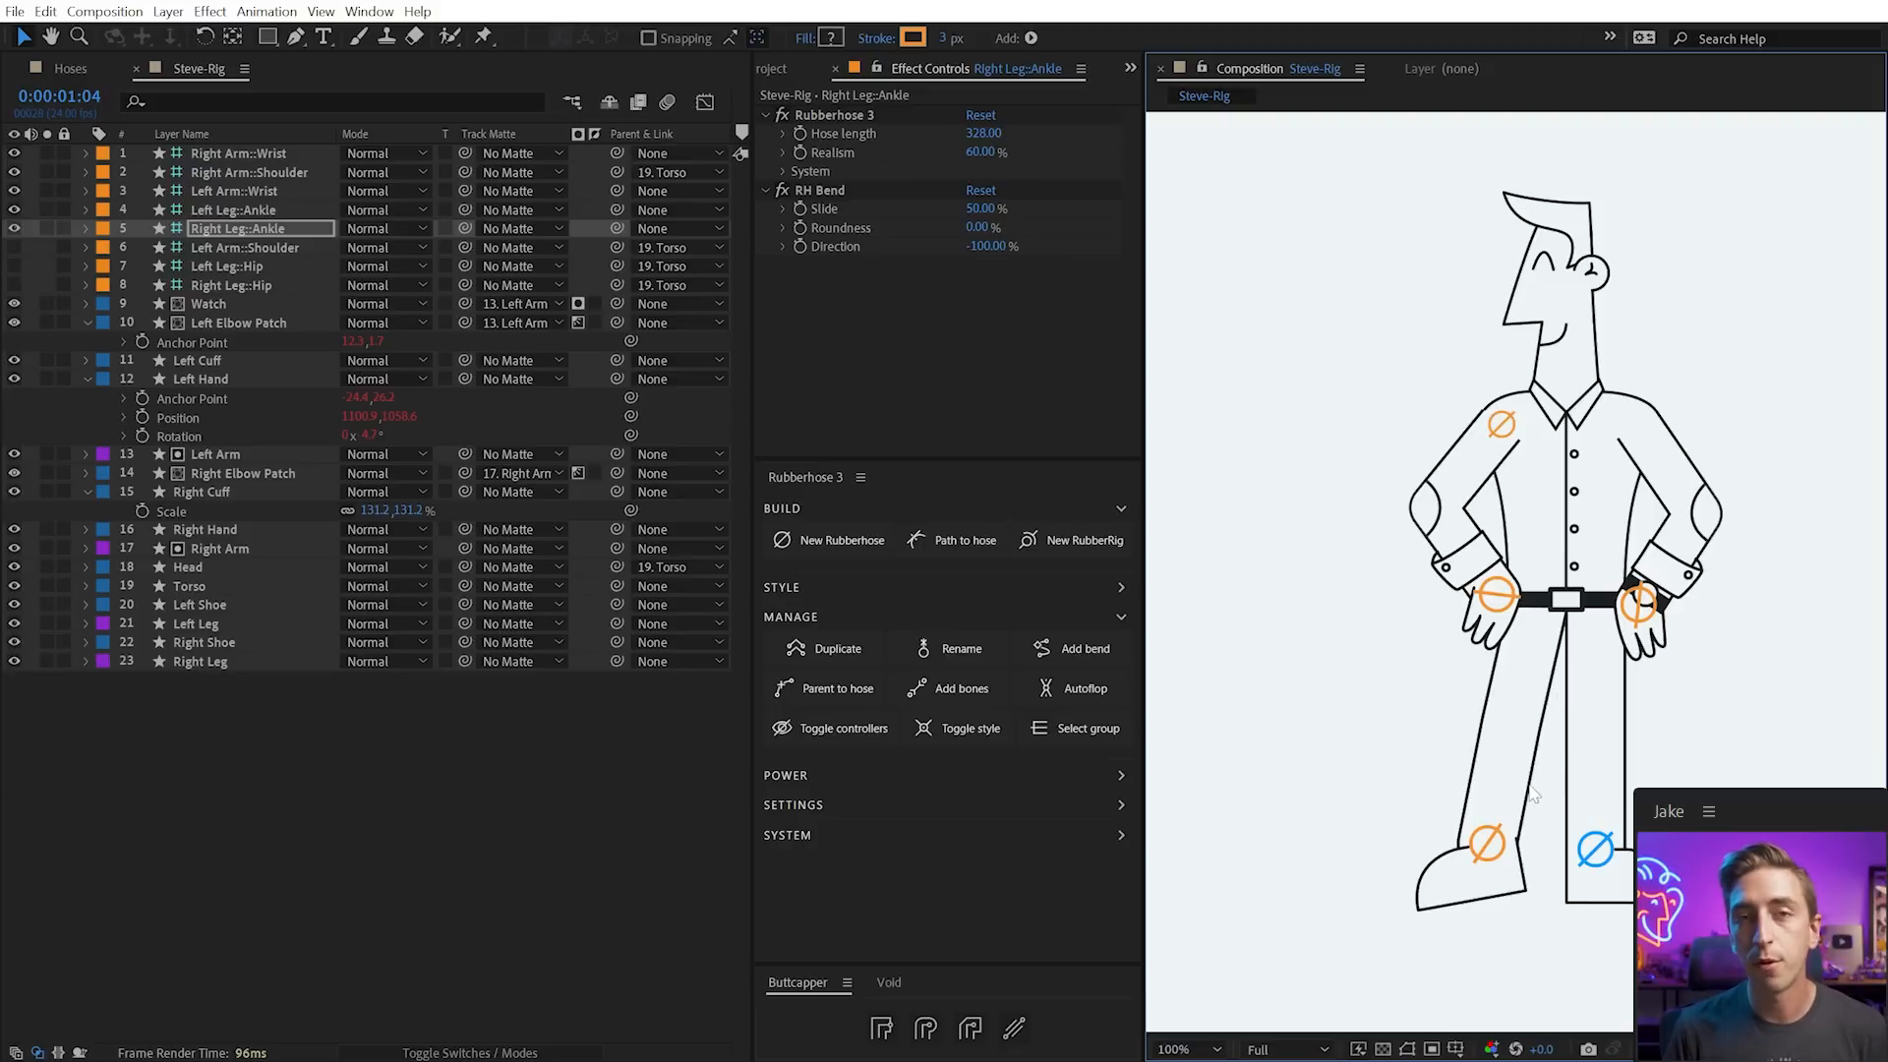
{"action": "key", "text": "ctrl+z"}
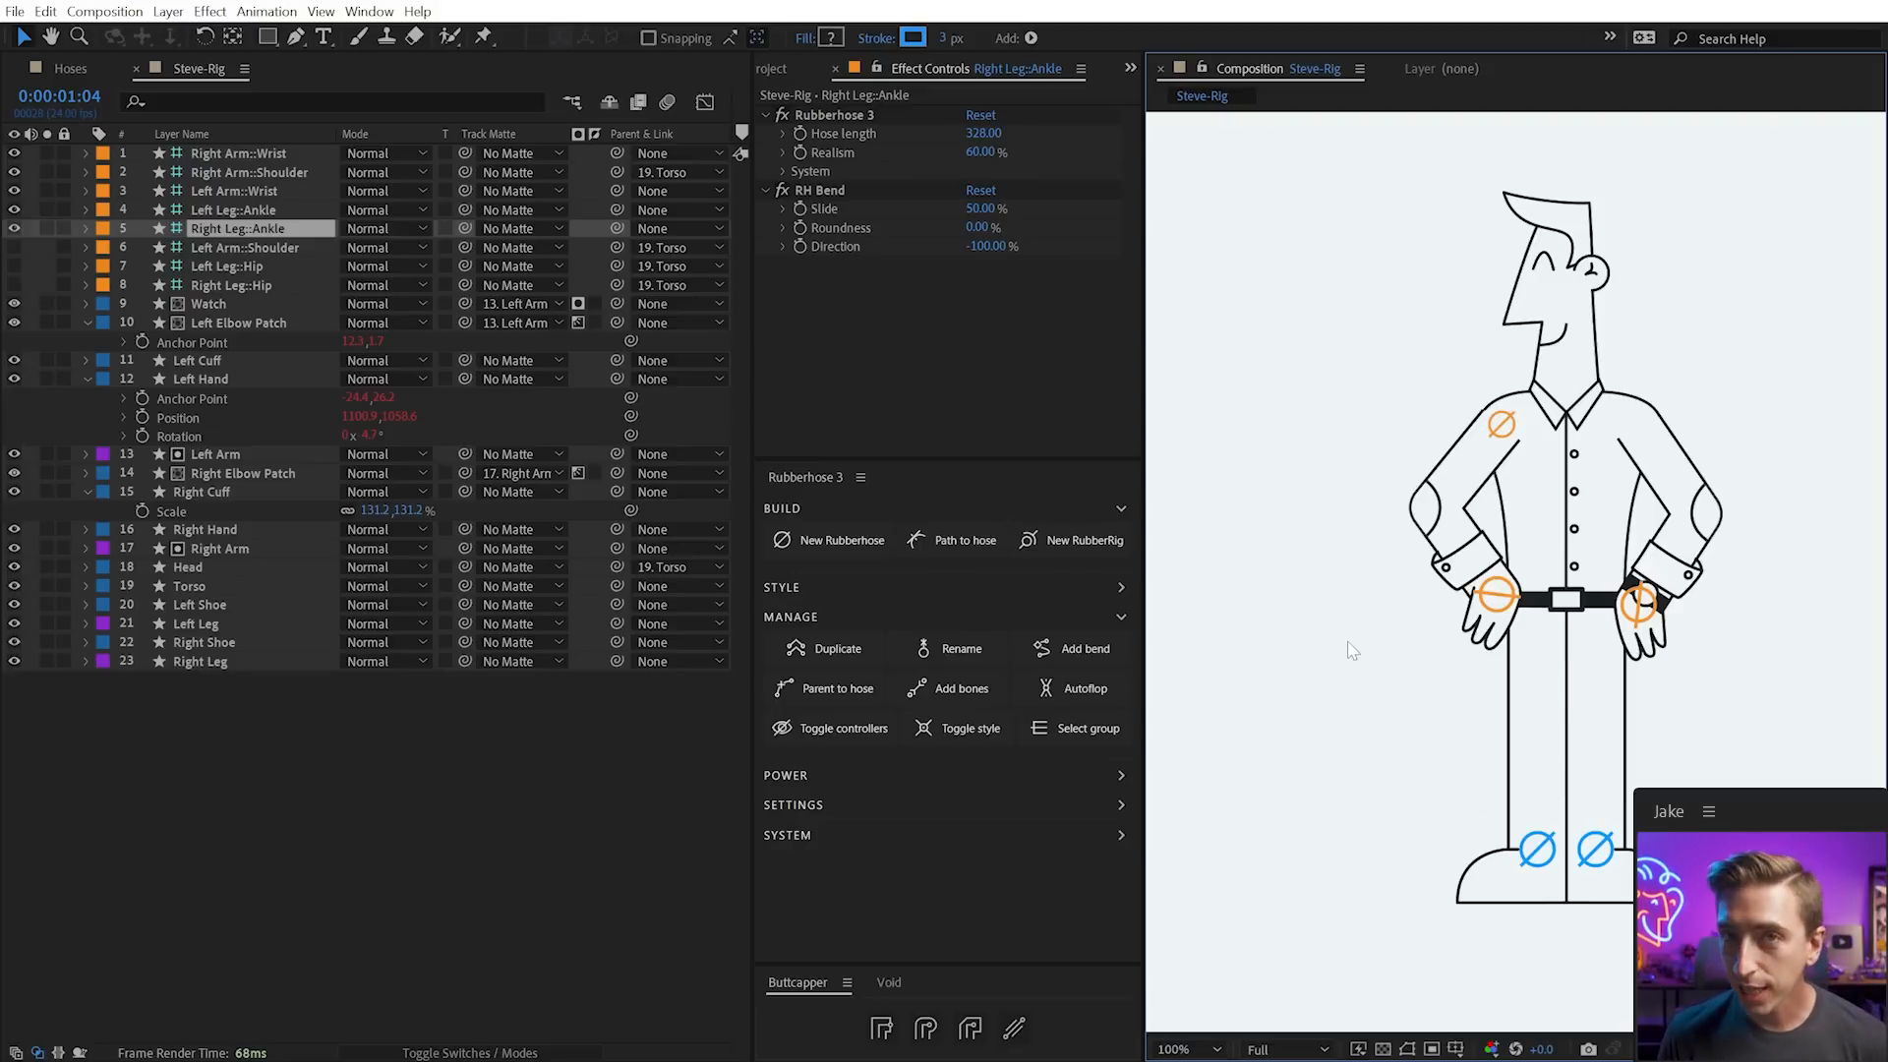
{"action": "left_click", "coordinate": [1385, 648]}
{"action": "left_click_drag", "start_coordinate": [1498, 594], "coordinate": [1450, 578]}
{"action": "key", "text": "ctrl+z"}
{"action": "mouse_move", "coordinate": [1639, 603]}
{"action": "left_mouse_down"}
{"action": "mouse_move", "coordinate": [1714, 779]}
{"action": "mouse_move", "coordinate": [1755, 798]}
{"action": "mouse_move", "coordinate": [1777, 755]}
{"action": "mouse_move", "coordinate": [1769, 774]}
{"action": "mouse_move", "coordinate": [1809, 771]}
{"action": "mouse_move", "coordinate": [1722, 772]}
{"action": "mouse_move", "coordinate": [1710, 605]}
{"action": "mouse_move", "coordinate": [1720, 728]}
{"action": "mouse_move", "coordinate": [1713, 645]}
{"action": "mouse_move", "coordinate": [1669, 601]}
{"action": "mouse_move", "coordinate": [1638, 609]}
{"action": "left_mouse_up"}
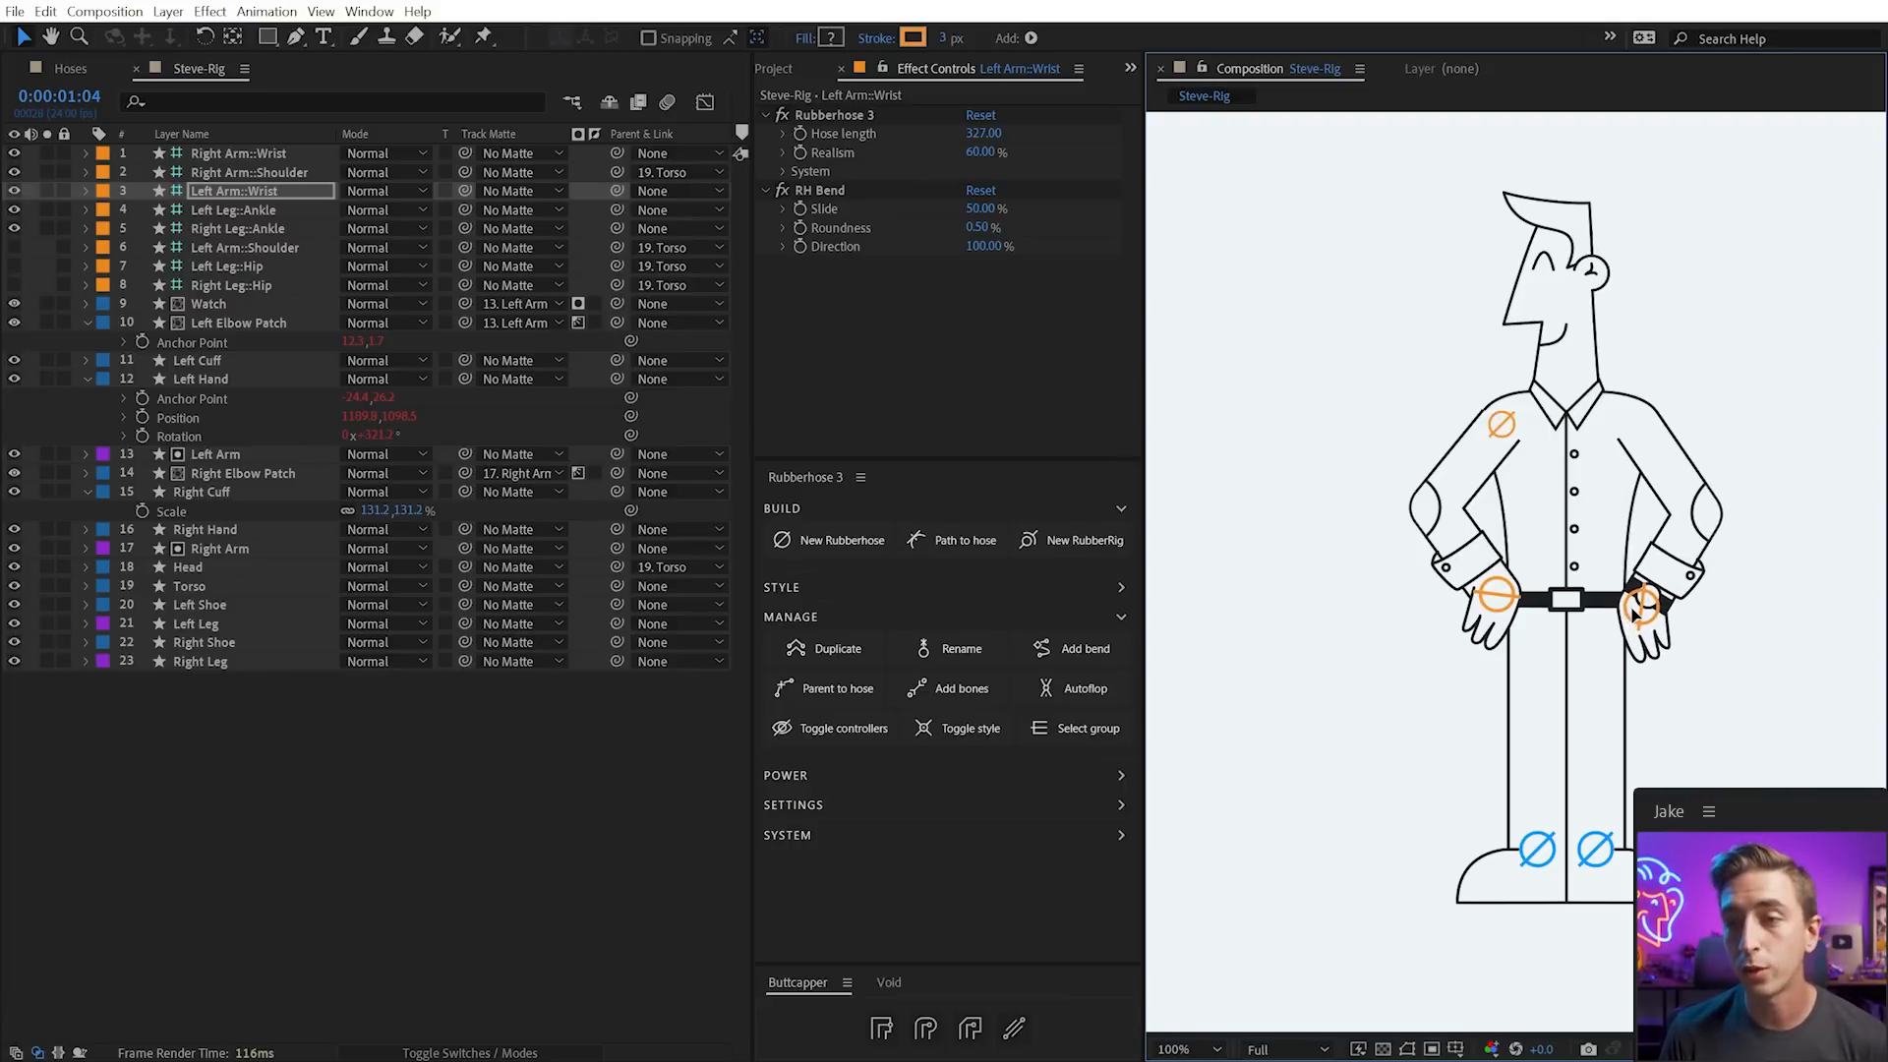
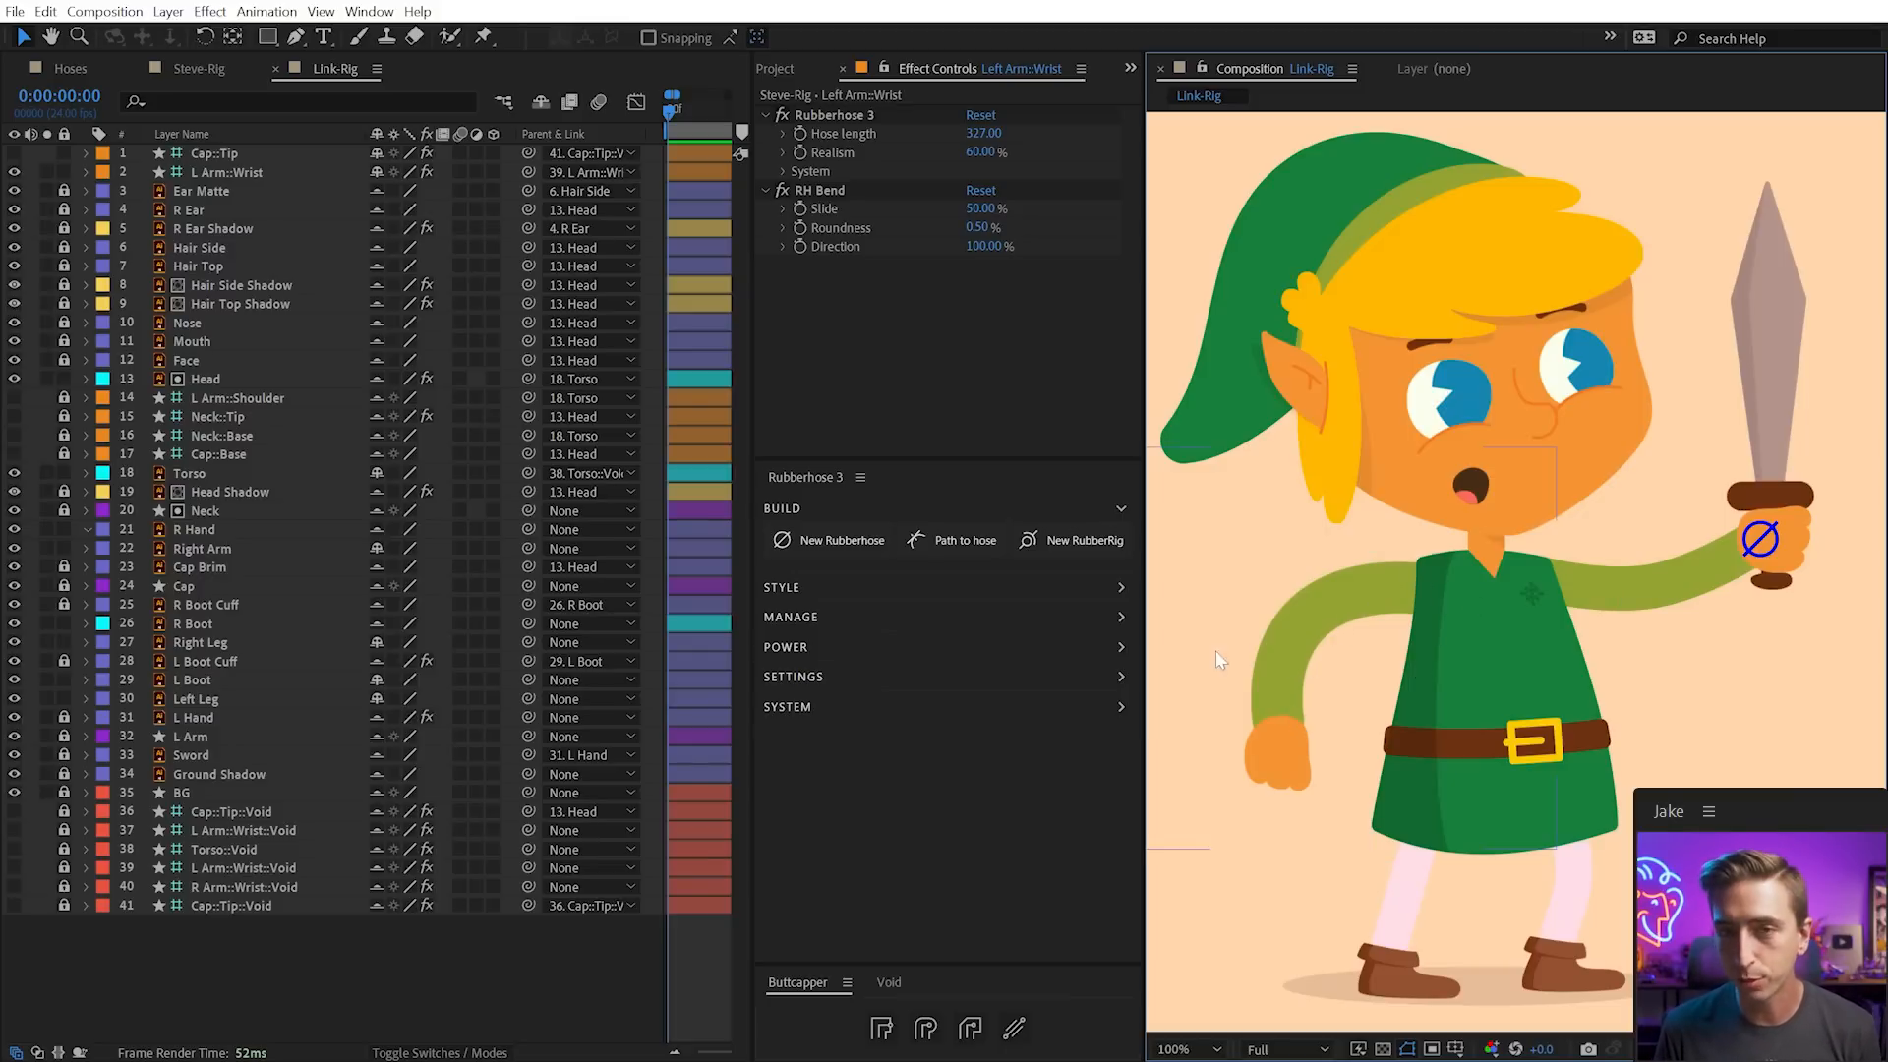
Draw a curved right-arm path from the tunic to the hand with a 66 px stroke
{"action": "left_click", "coordinate": [297, 37]}
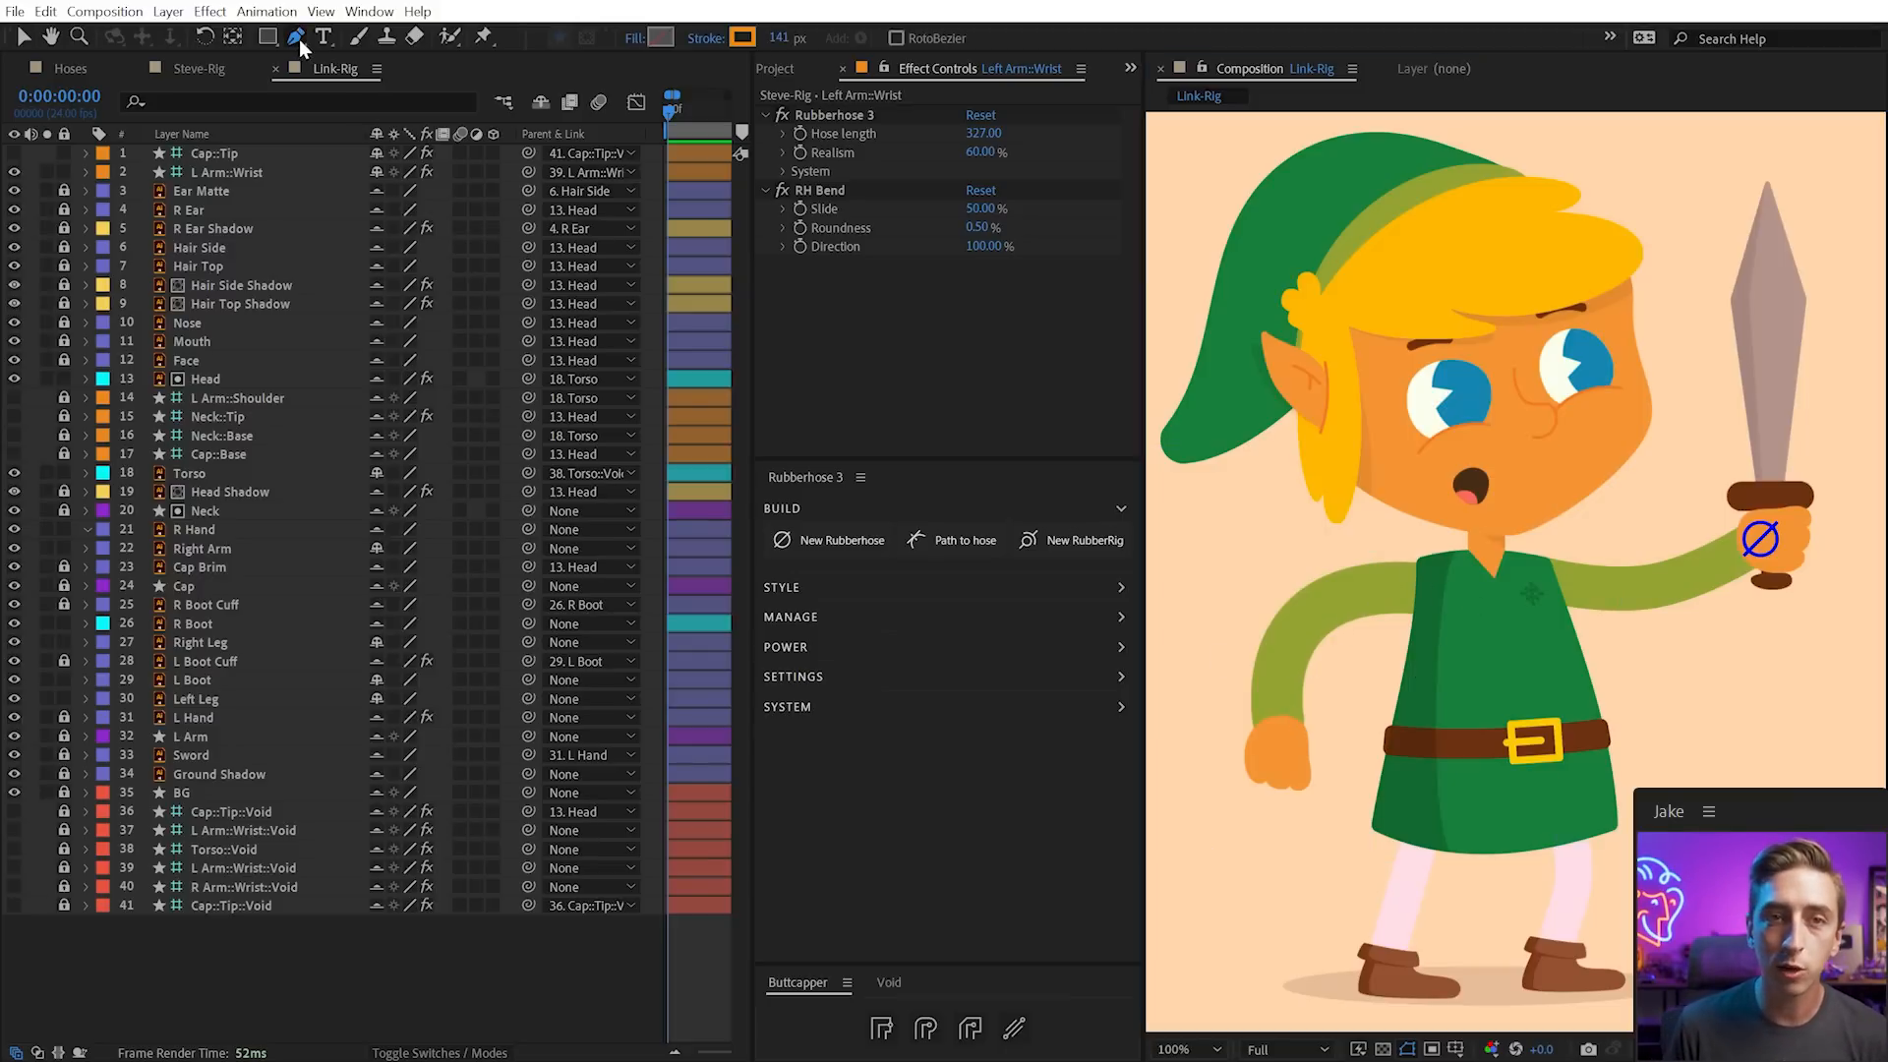
{"action": "left_click", "coordinate": [1435, 594]}
{"action": "left_click_drag", "start_coordinate": [1309, 610], "coordinate": [1271, 641]}
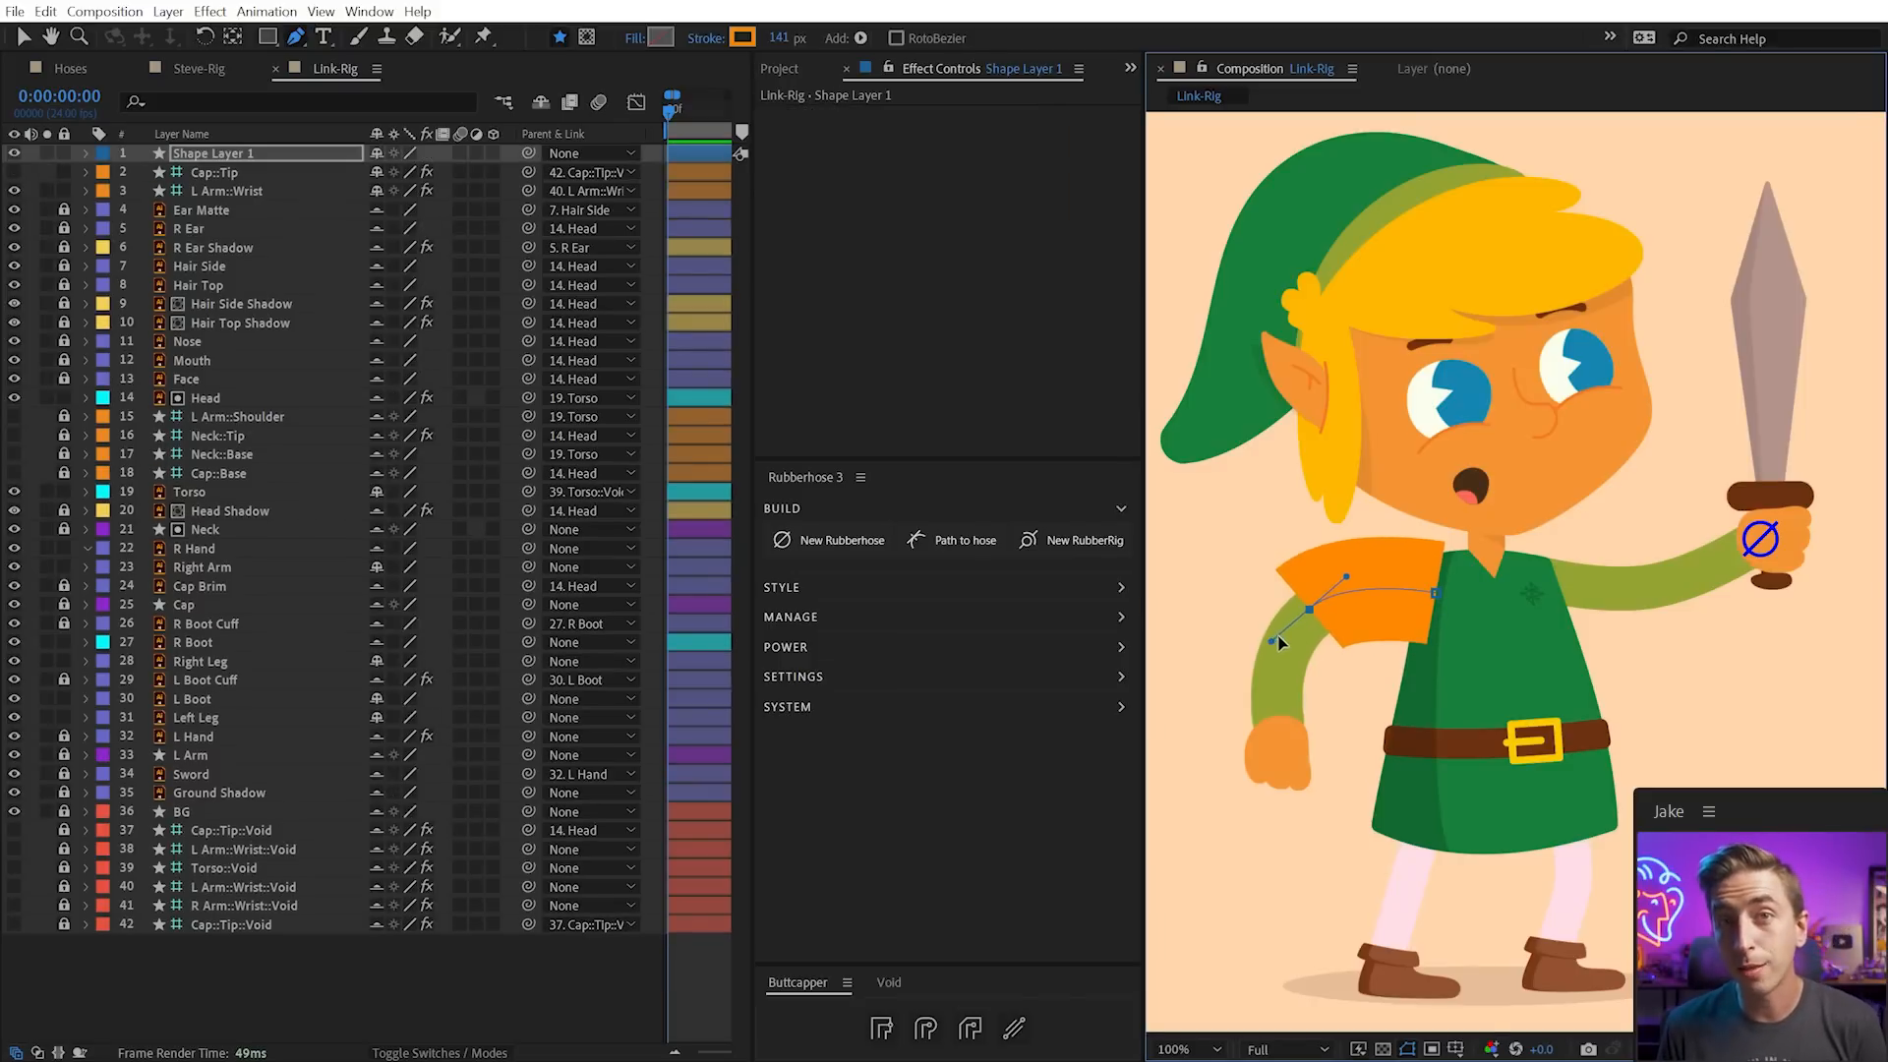
{"action": "left_click", "coordinate": [1280, 727]}
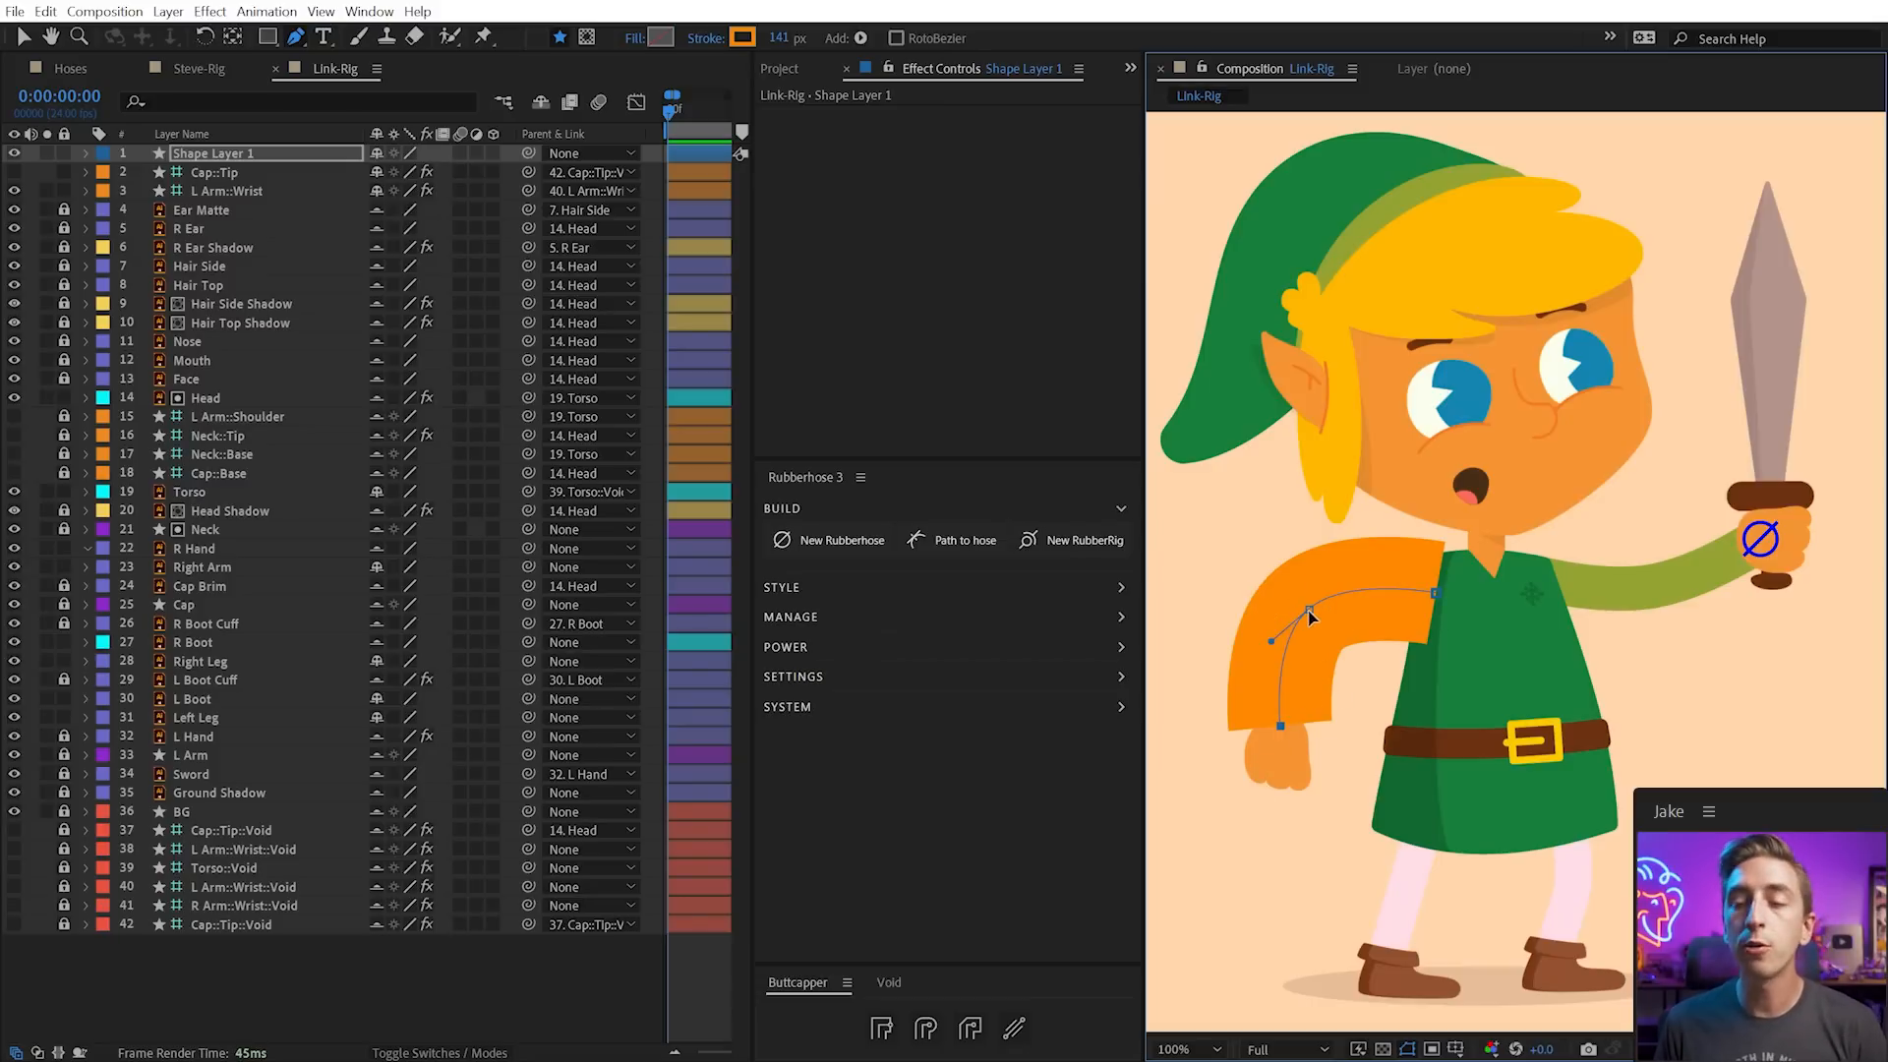
{"action": "left_click_drag", "start_coordinate": [1309, 611], "coordinate": [1317, 620]}
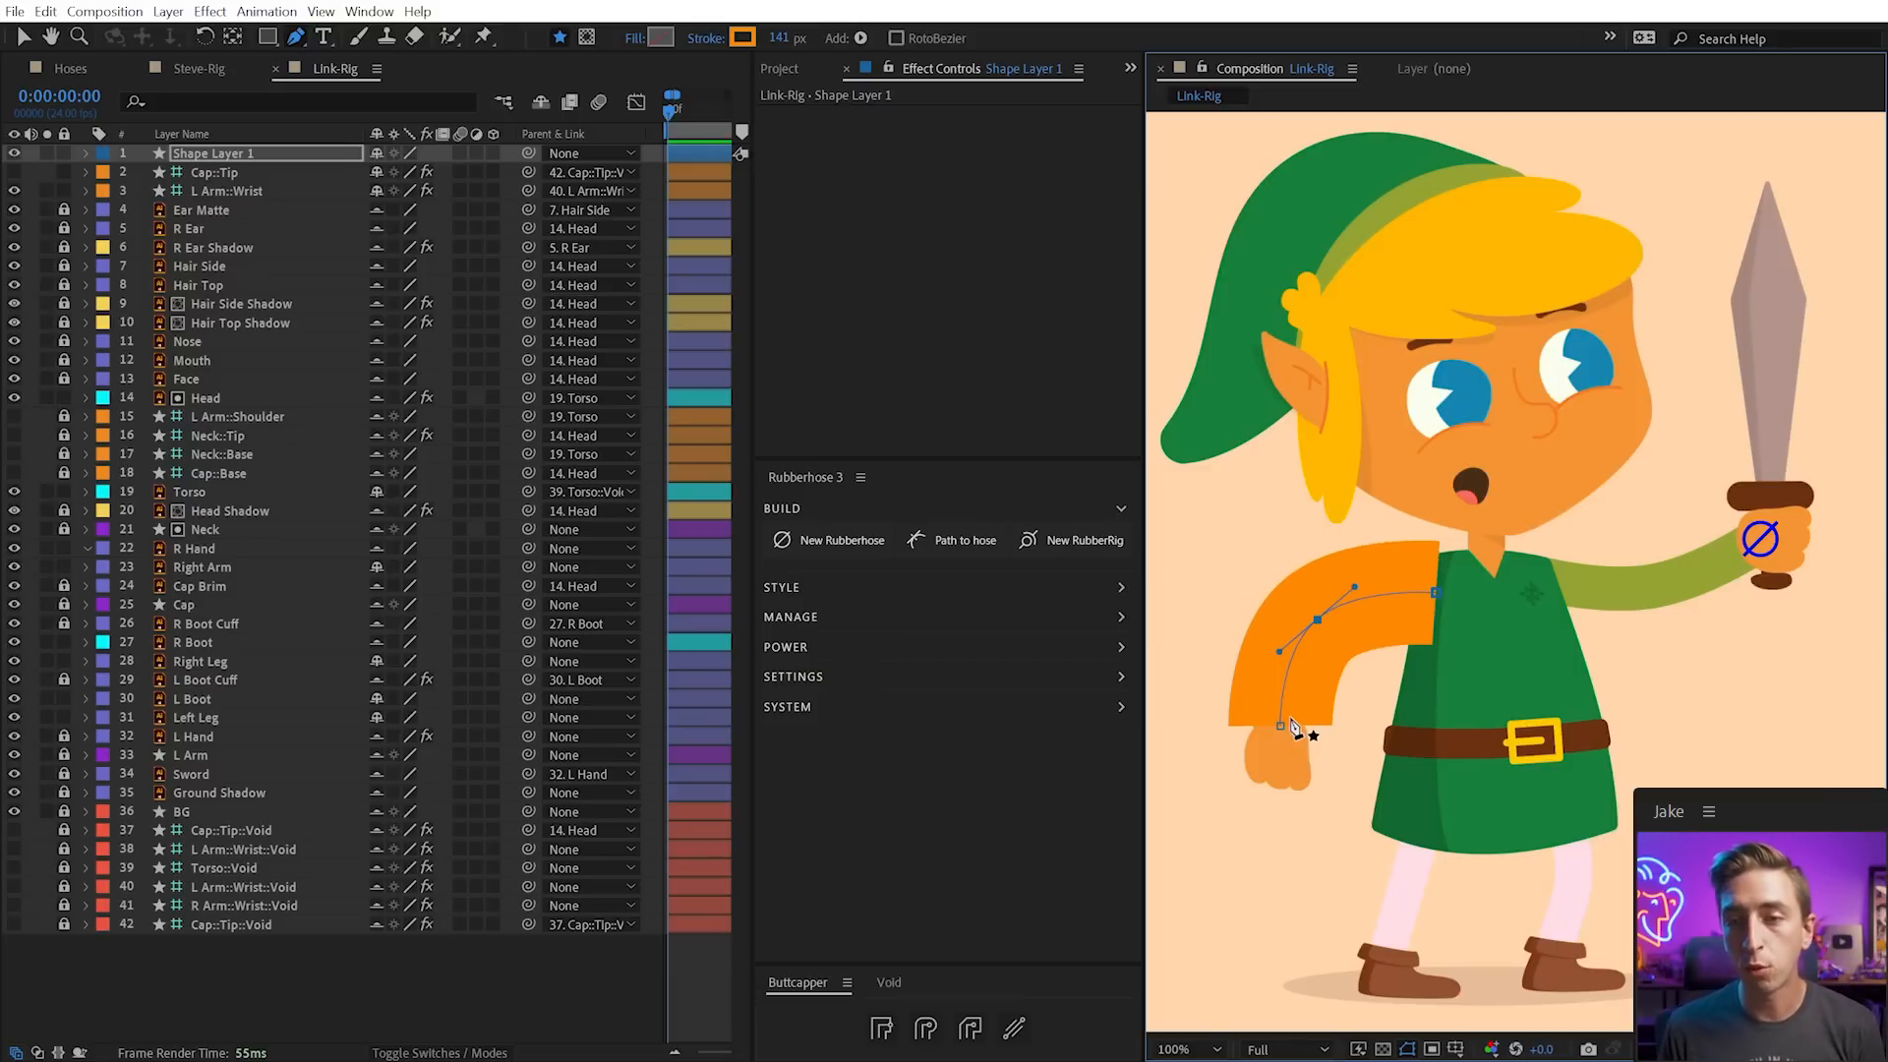
{"action": "left_click_drag", "start_coordinate": [778, 37], "coordinate": [681, 37]}
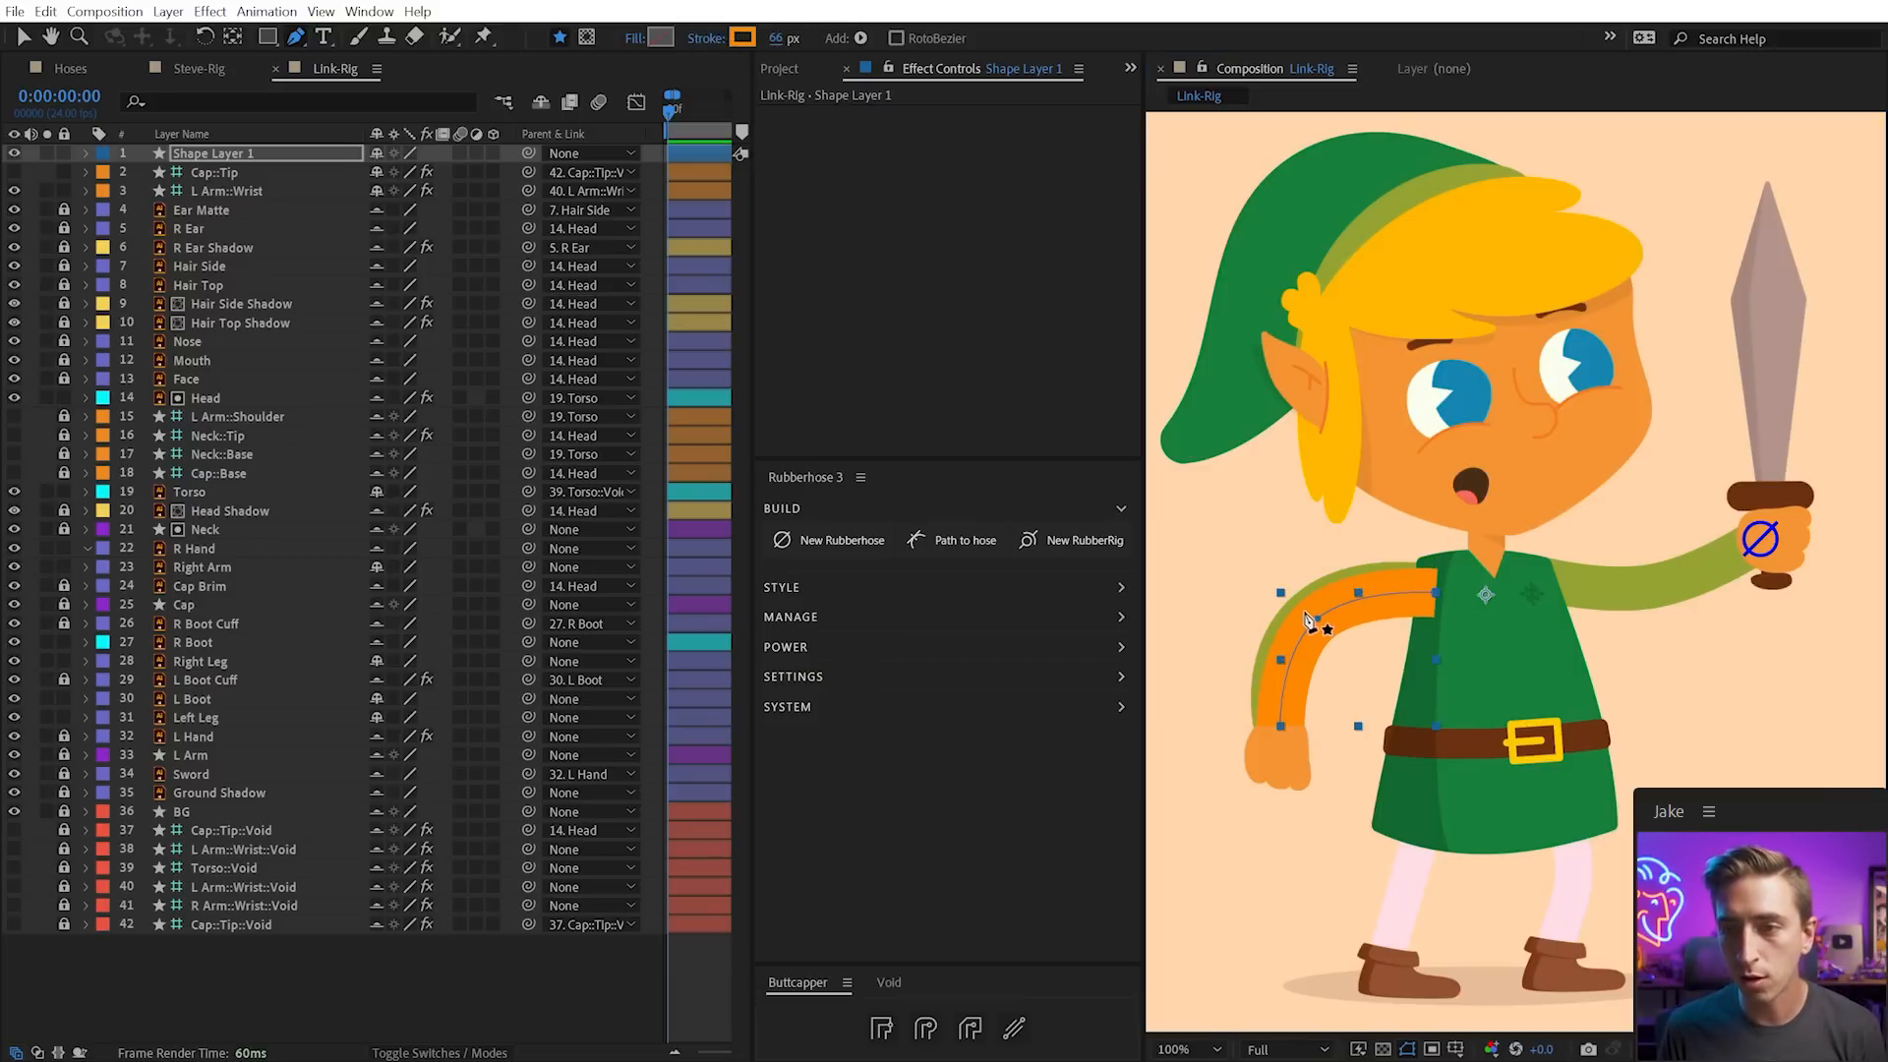
{"action": "left_click_drag", "start_coordinate": [1306, 612], "coordinate": [1360, 576]}
Color the arm stroke sleeve green, give it round caps, and send it to Rubberhose Path to hose
{"action": "left_click", "coordinate": [742, 37]}
{"action": "left_click", "coordinate": [1018, 851]}
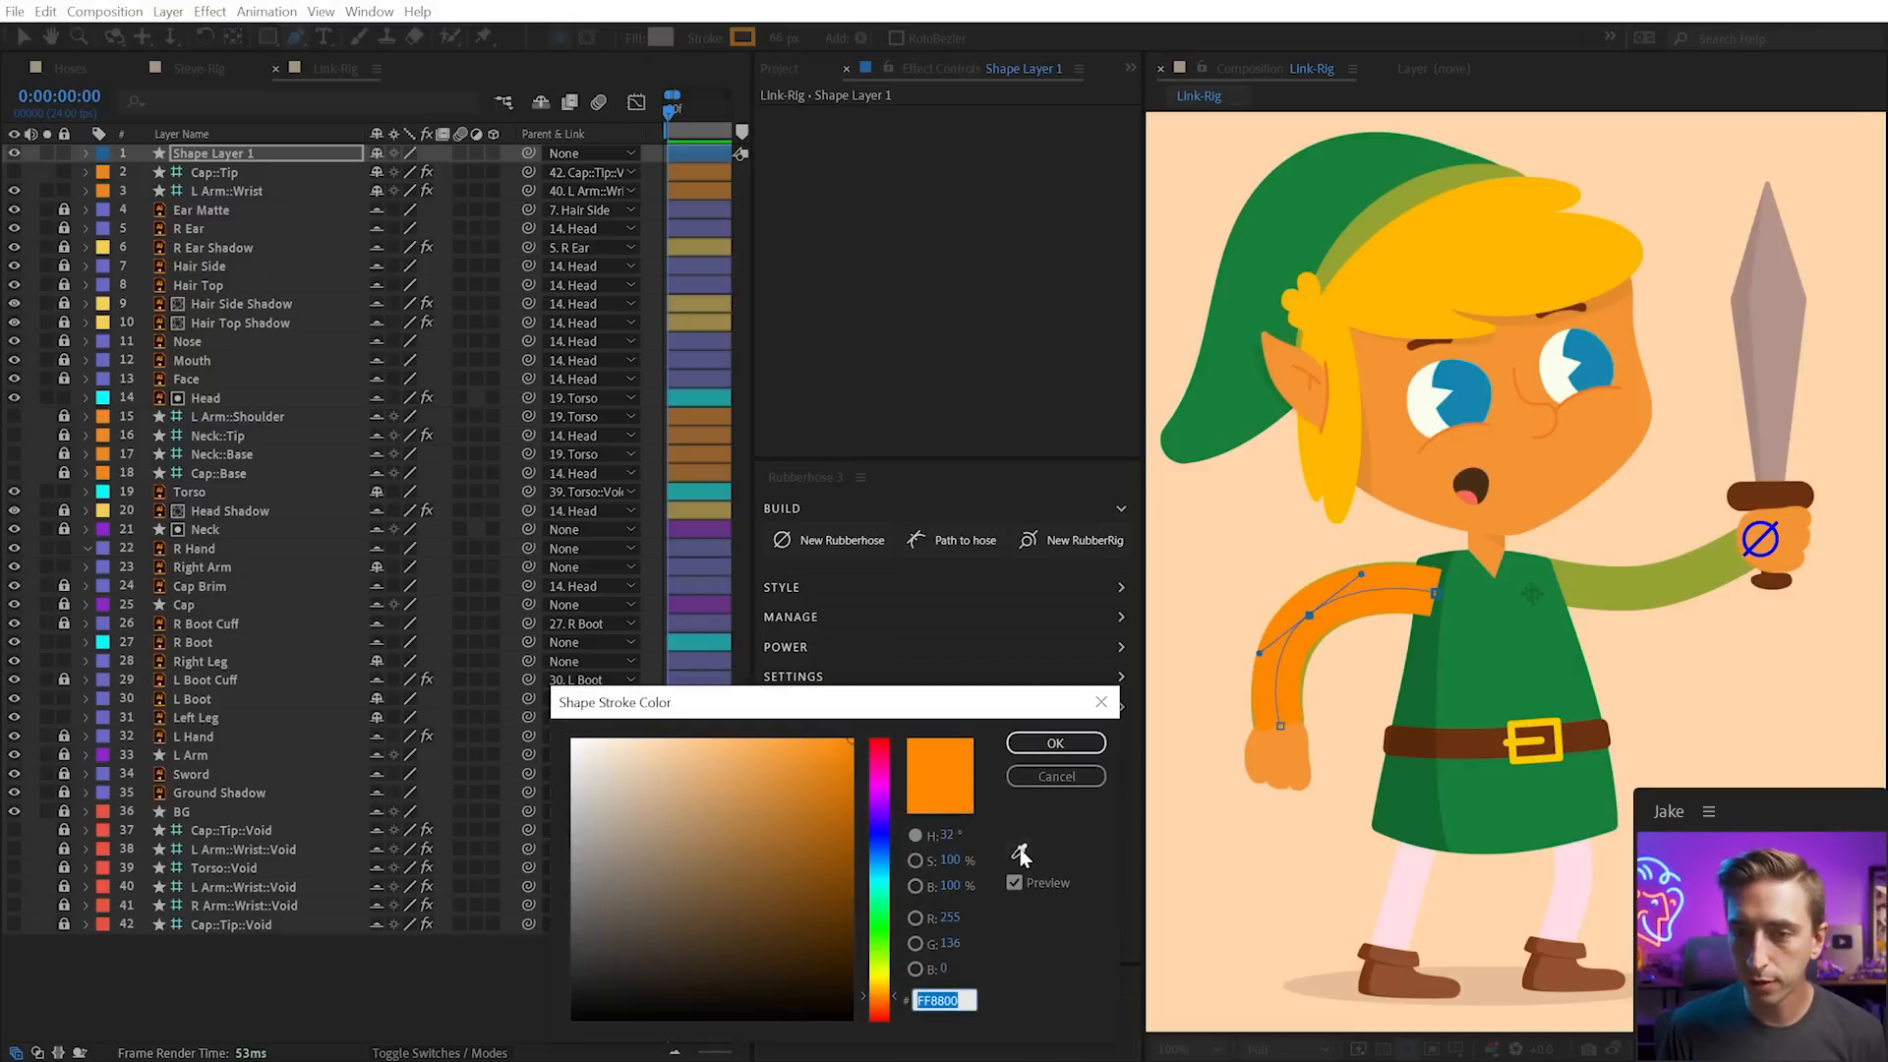
{"action": "left_click", "coordinate": [1652, 574]}
{"action": "left_click", "coordinate": [1055, 742]}
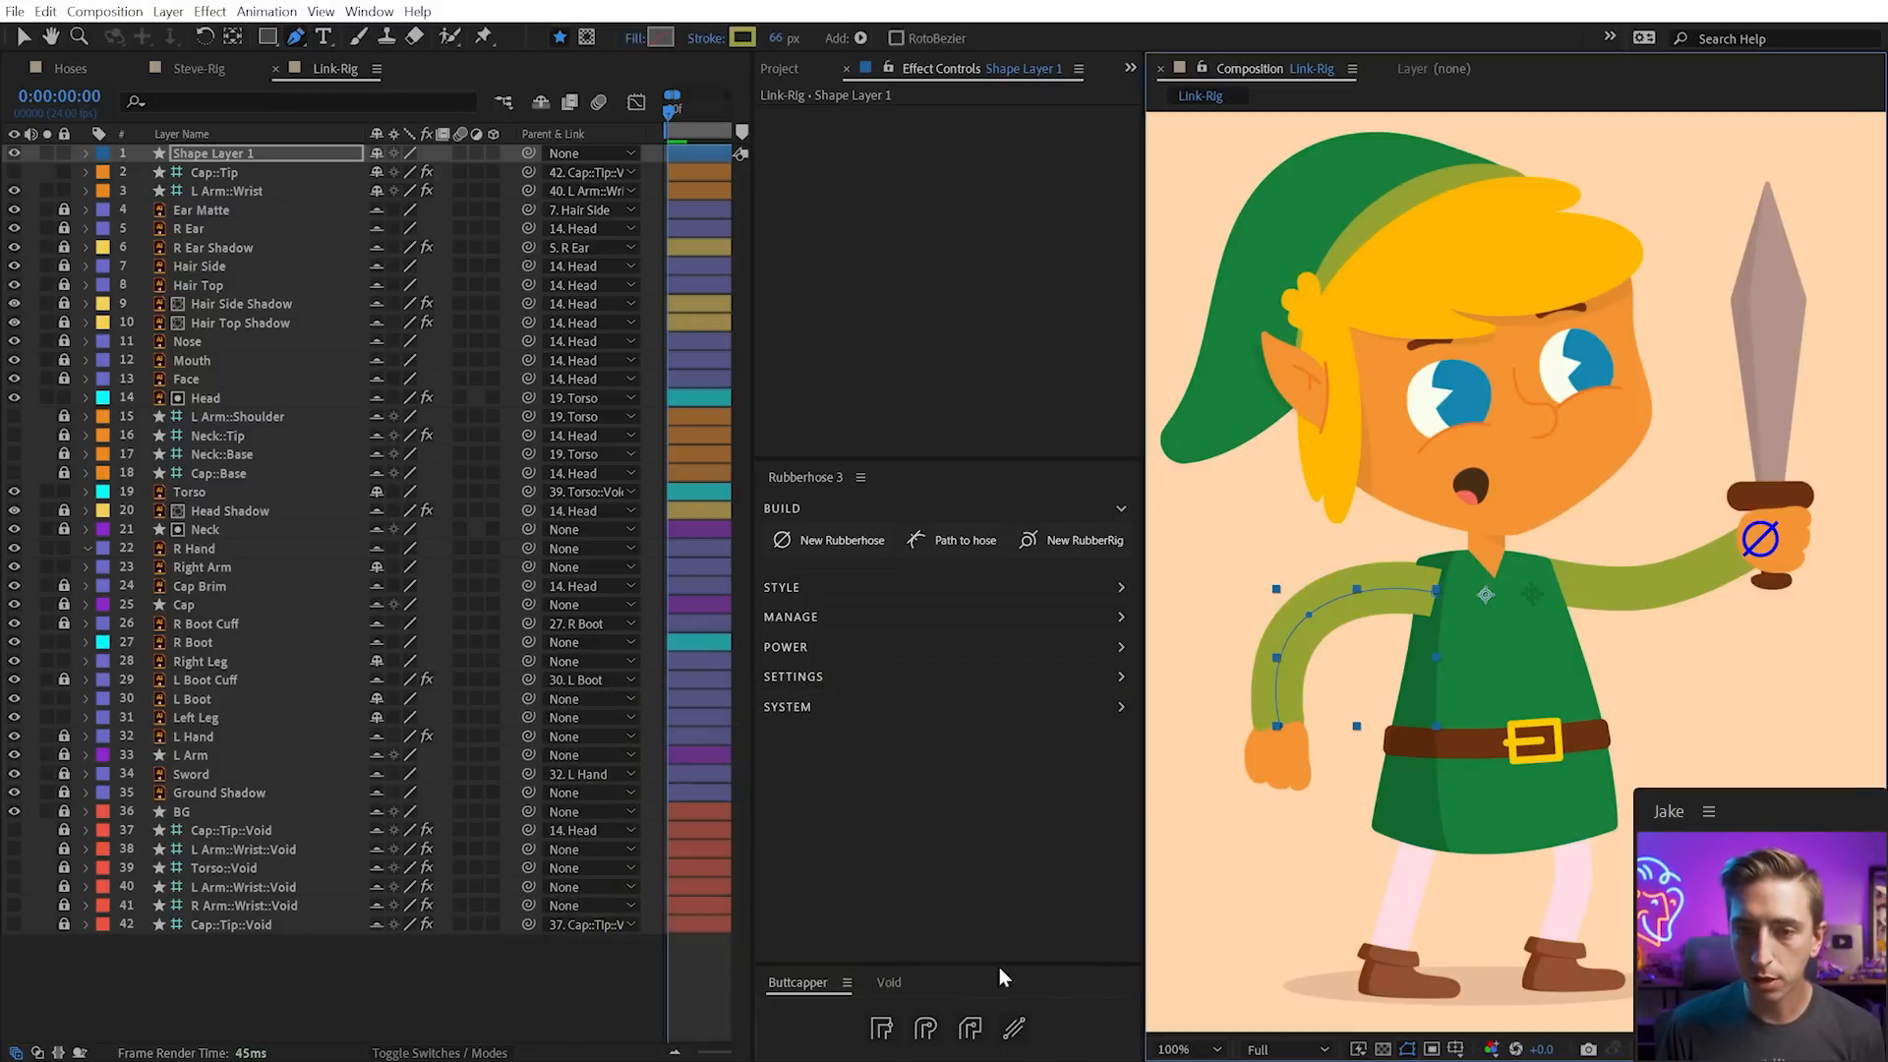
{"action": "left_click", "coordinate": [925, 1029]}
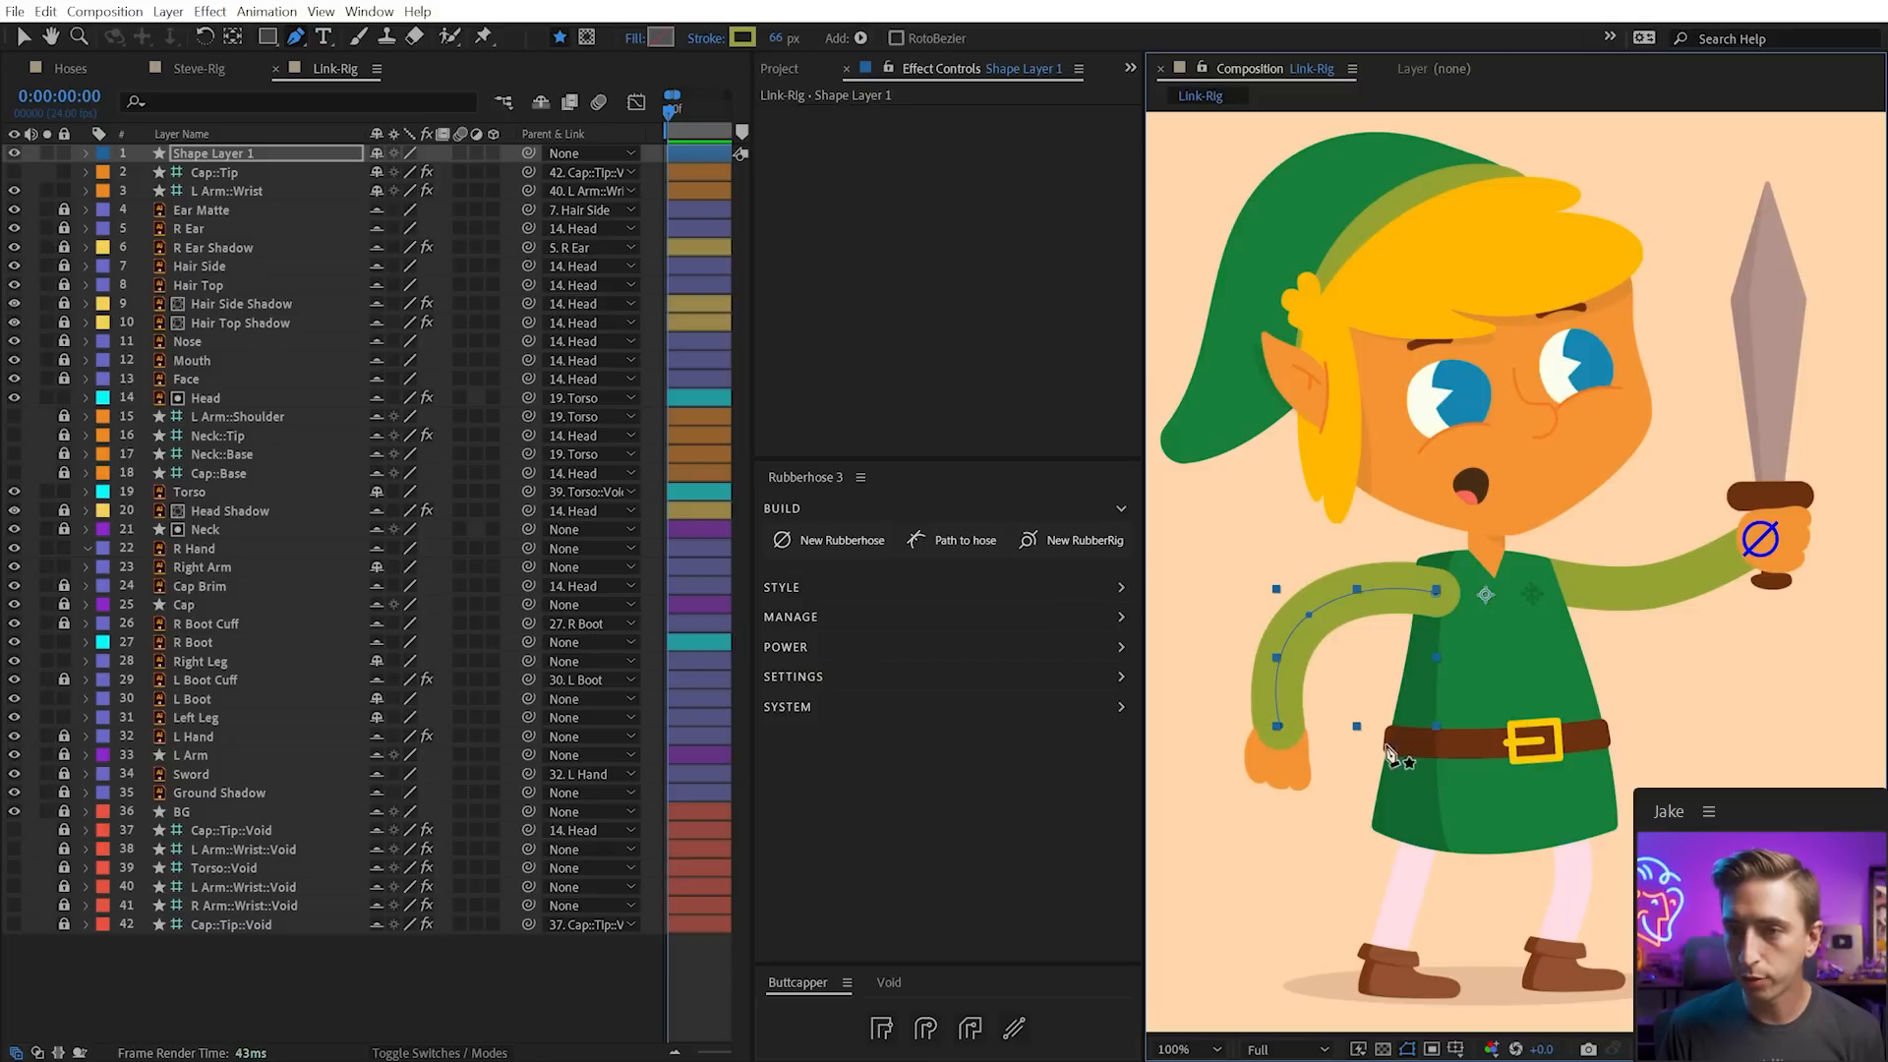
{"action": "left_click", "coordinate": [949, 542]}
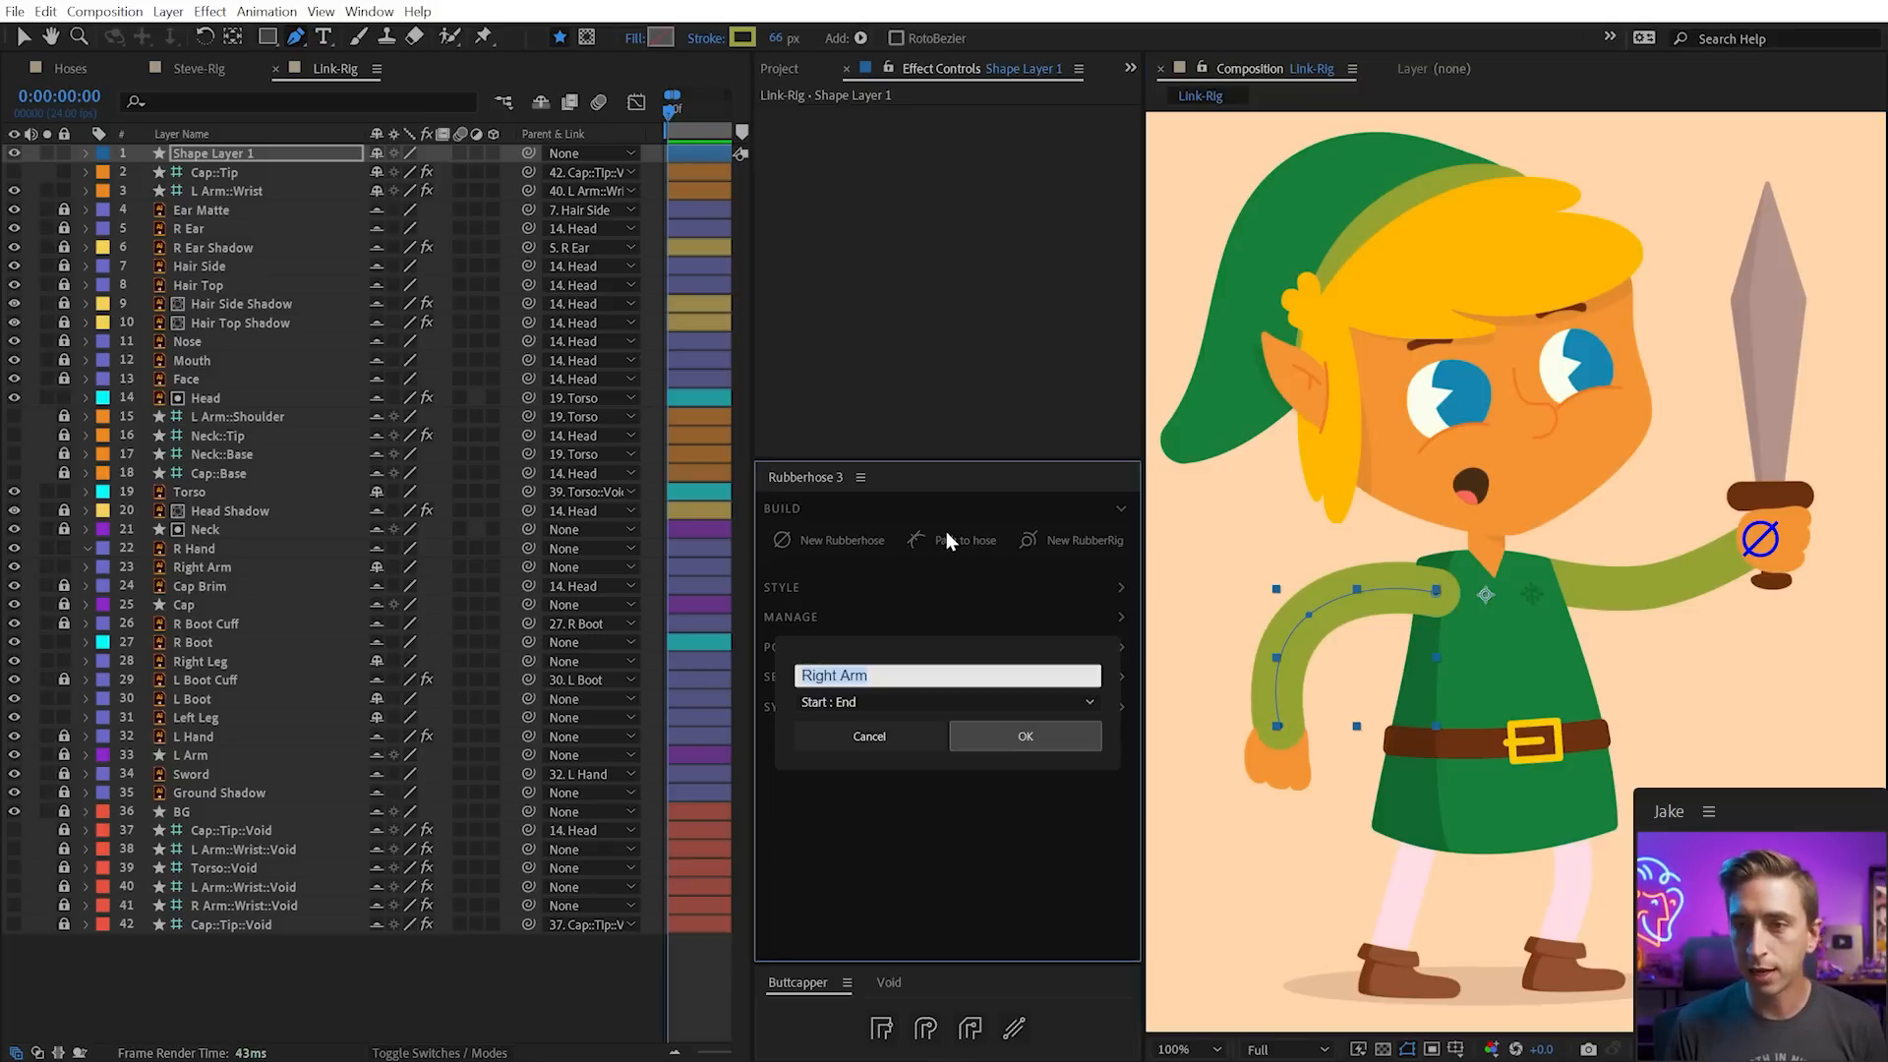
Create the Right Arm hose with Shoulder : Wrist as its end names
{"action": "left_click", "coordinate": [867, 704]}
{"action": "left_click", "coordinate": [867, 704]}
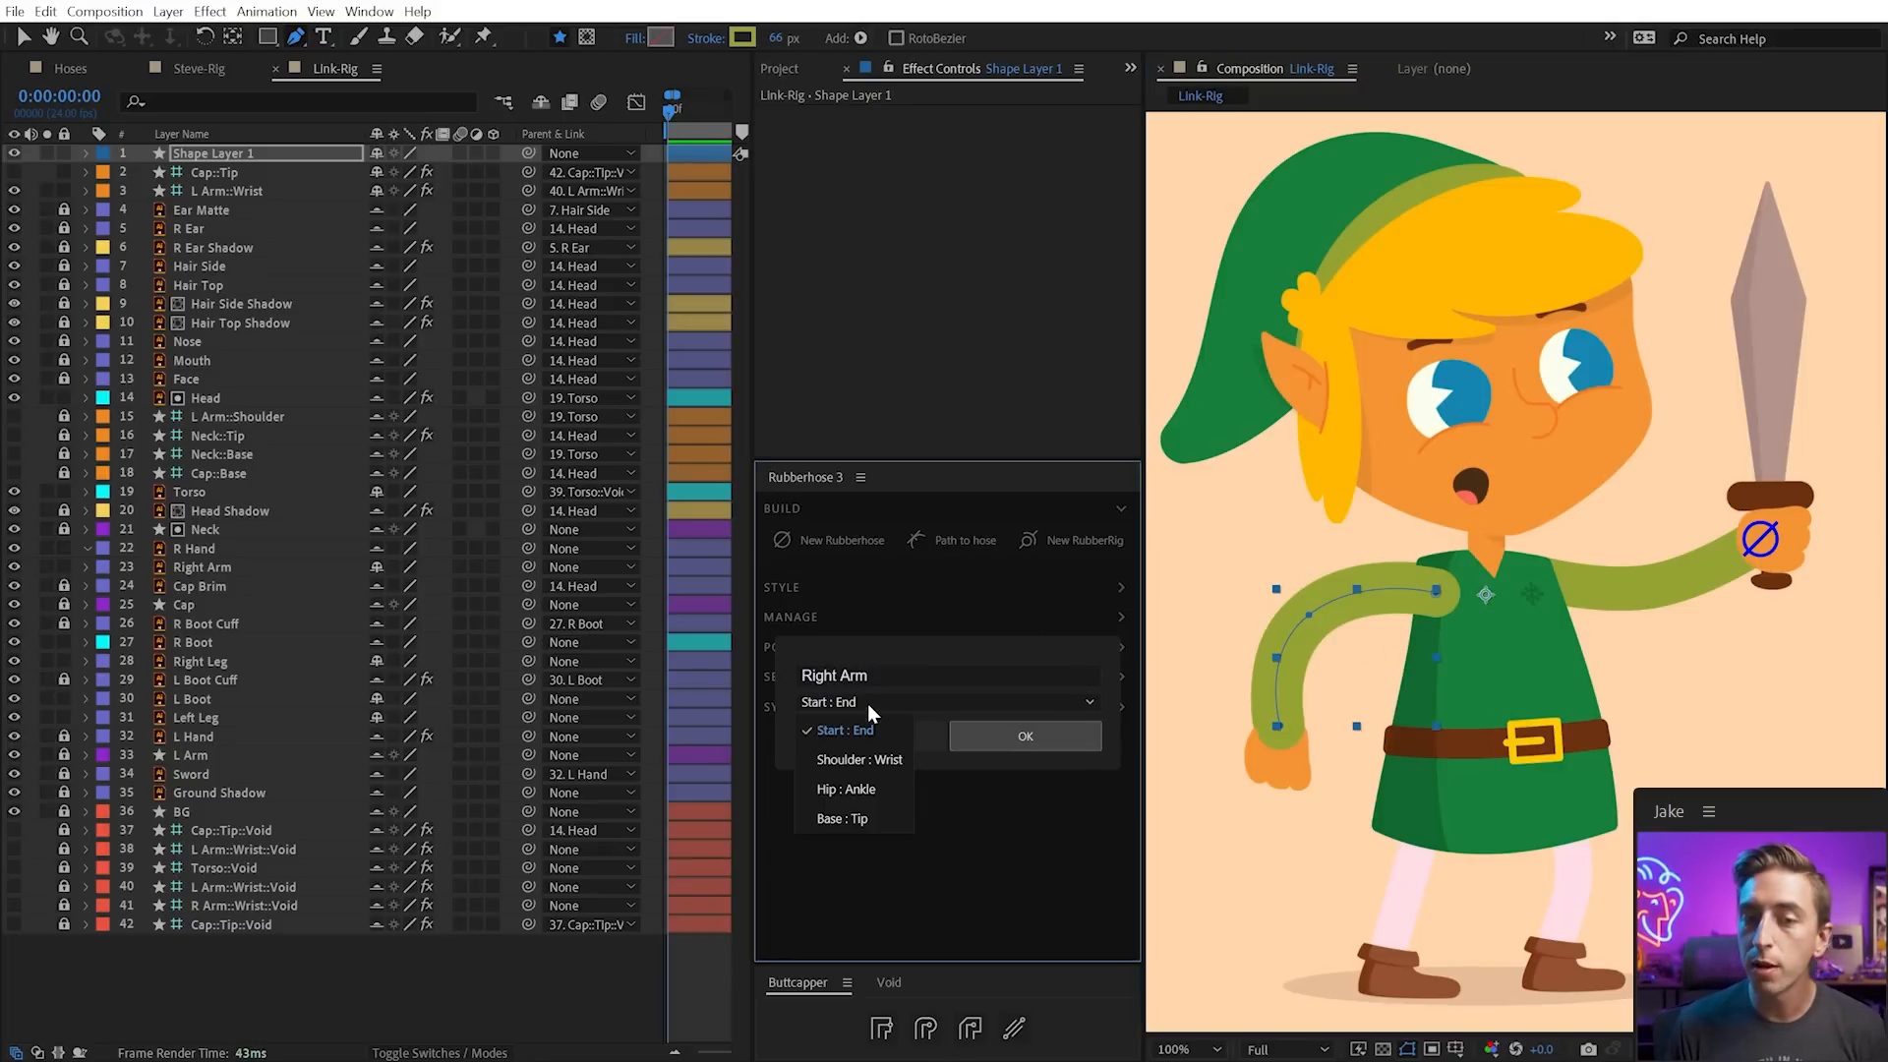
{"action": "left_click", "coordinate": [877, 753]}
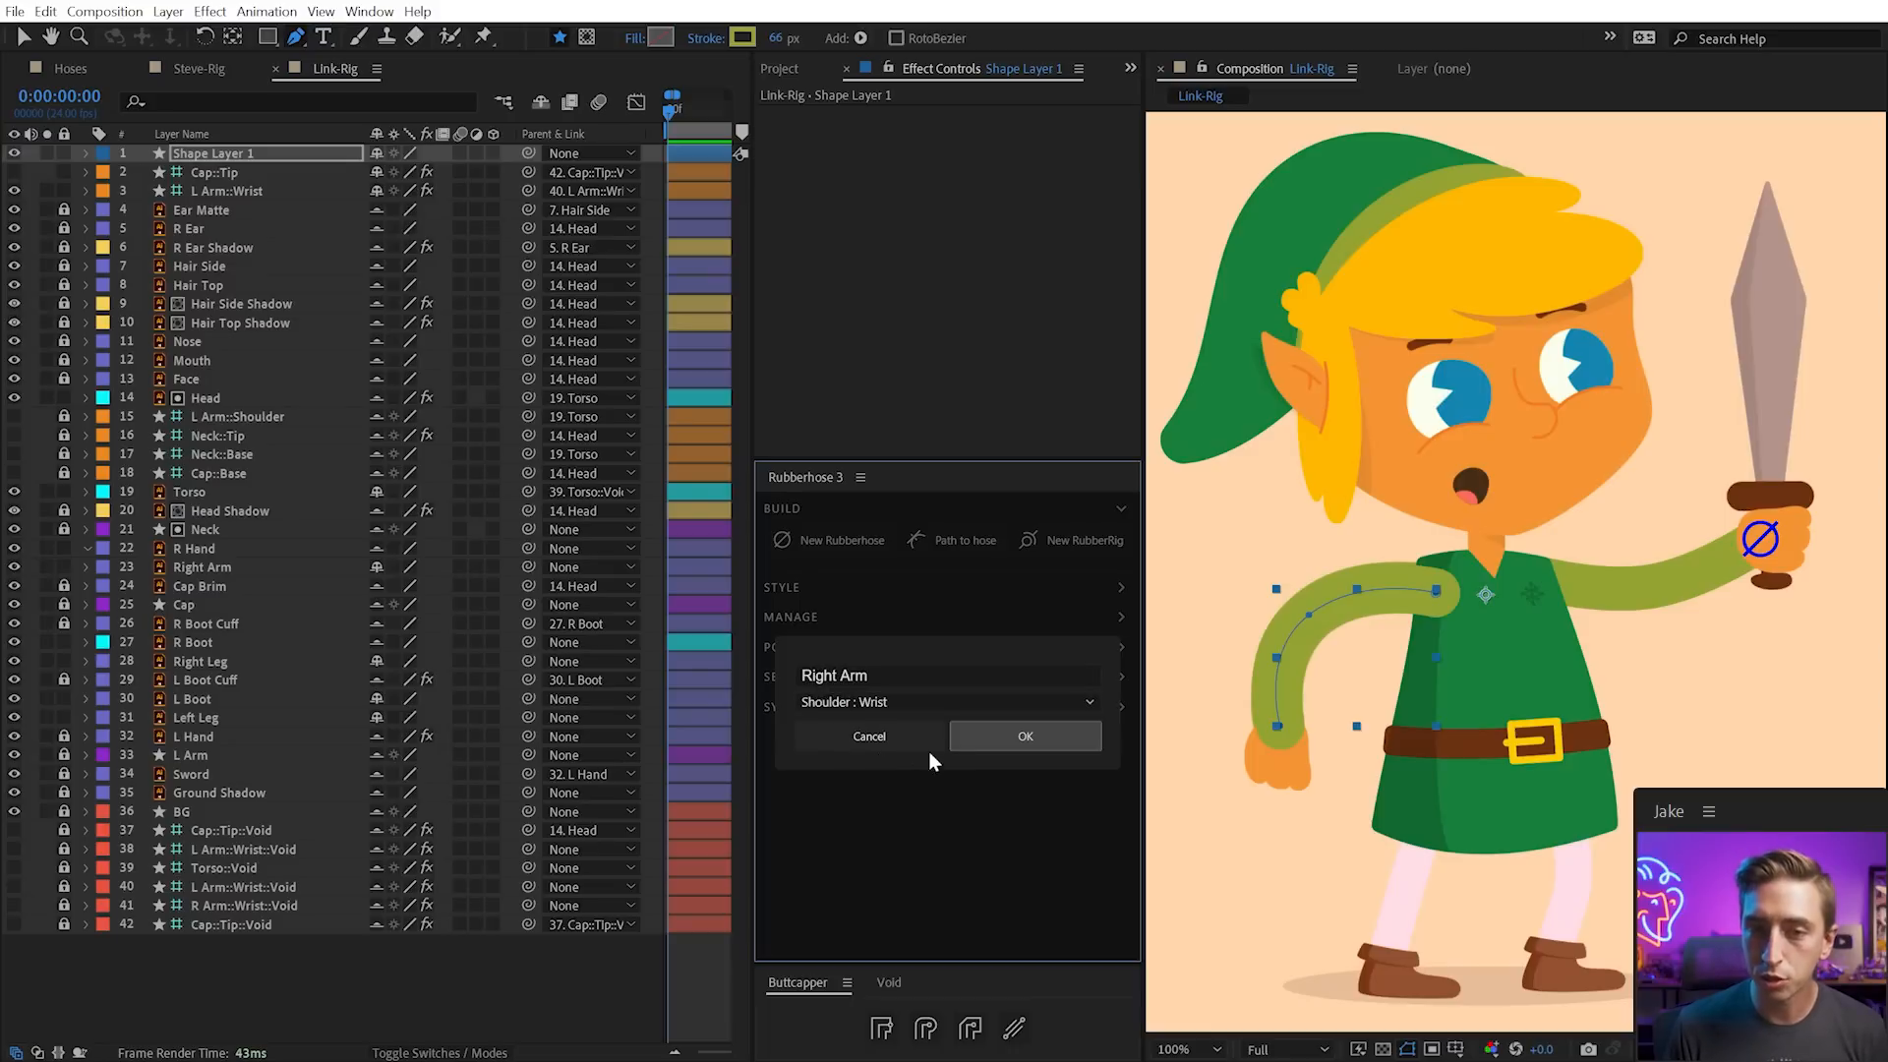
{"action": "left_click", "coordinate": [1026, 740]}
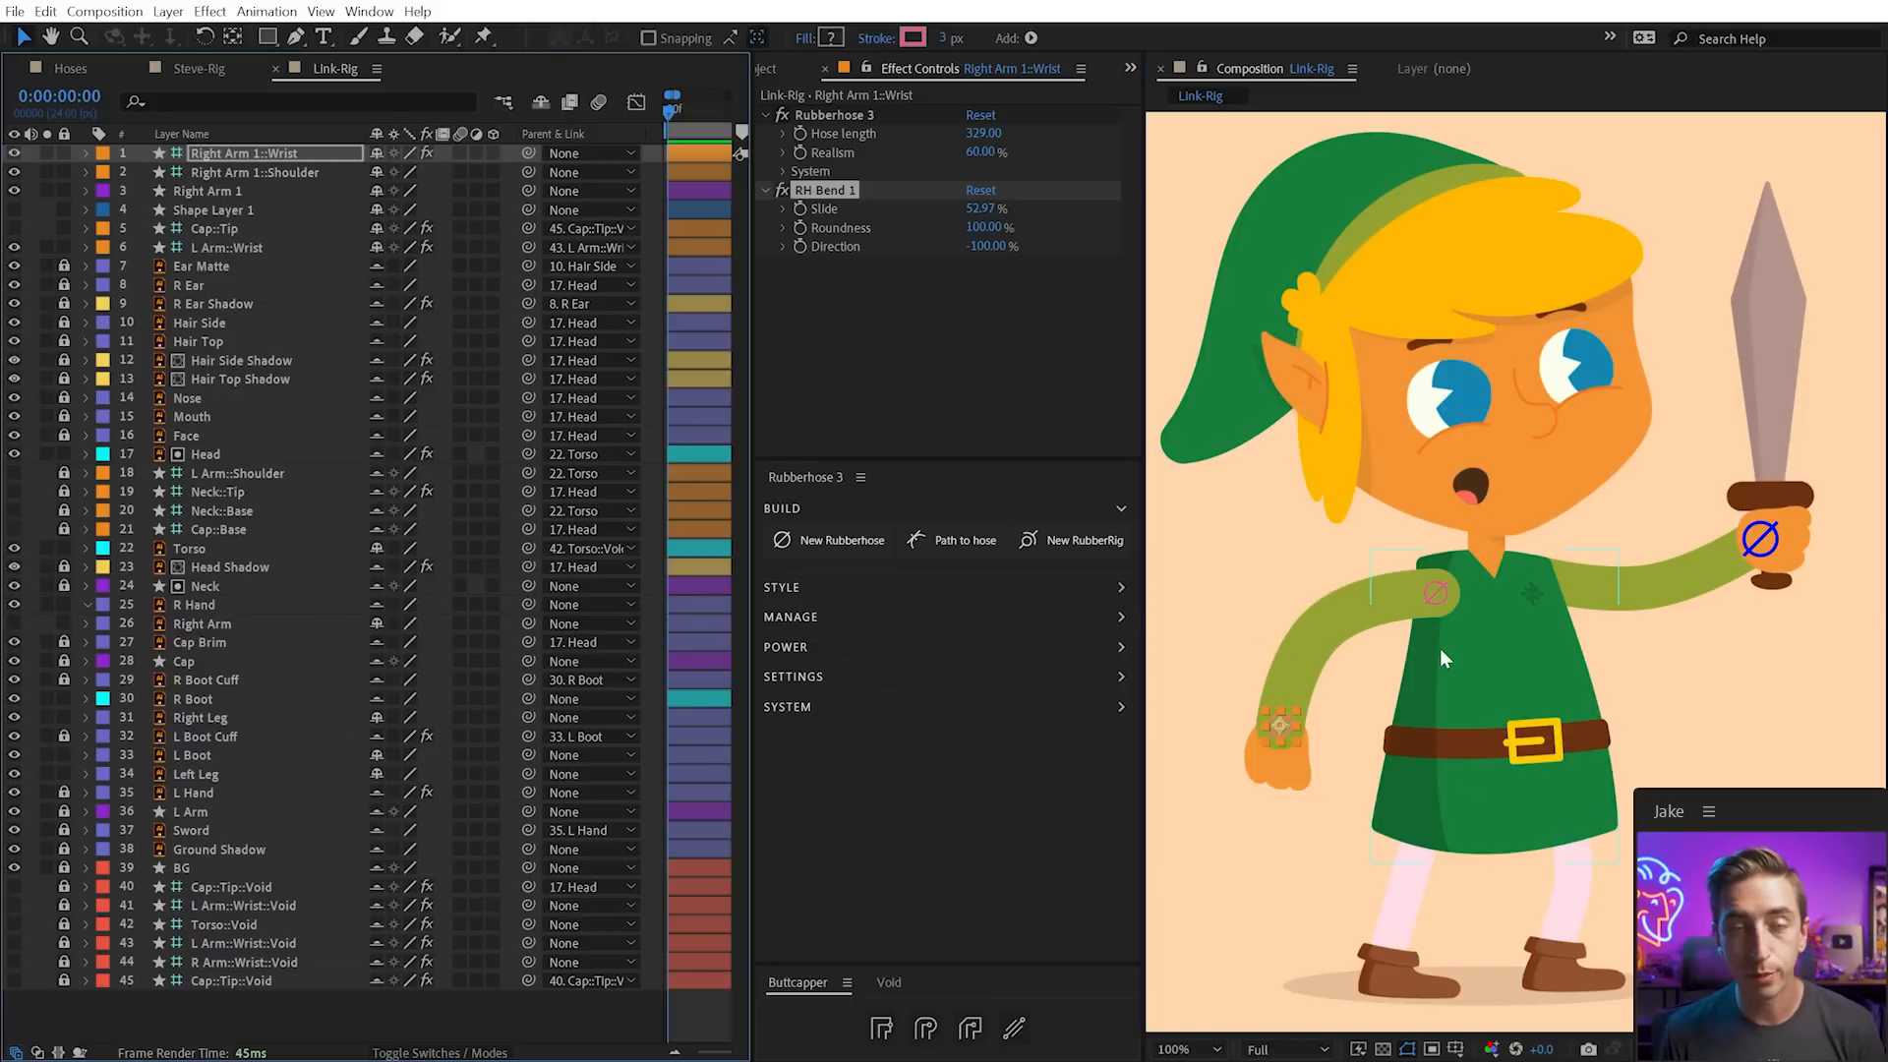
Set RH Bend Slide to 50, lengthen the hose, and move Right Arm 1 below Right Arm
{"action": "mouse_move", "coordinate": [1268, 725]}
{"action": "left_mouse_down"}
{"action": "mouse_move", "coordinate": [1300, 676]}
{"action": "mouse_move", "coordinate": [1272, 719]}
{"action": "left_mouse_up"}
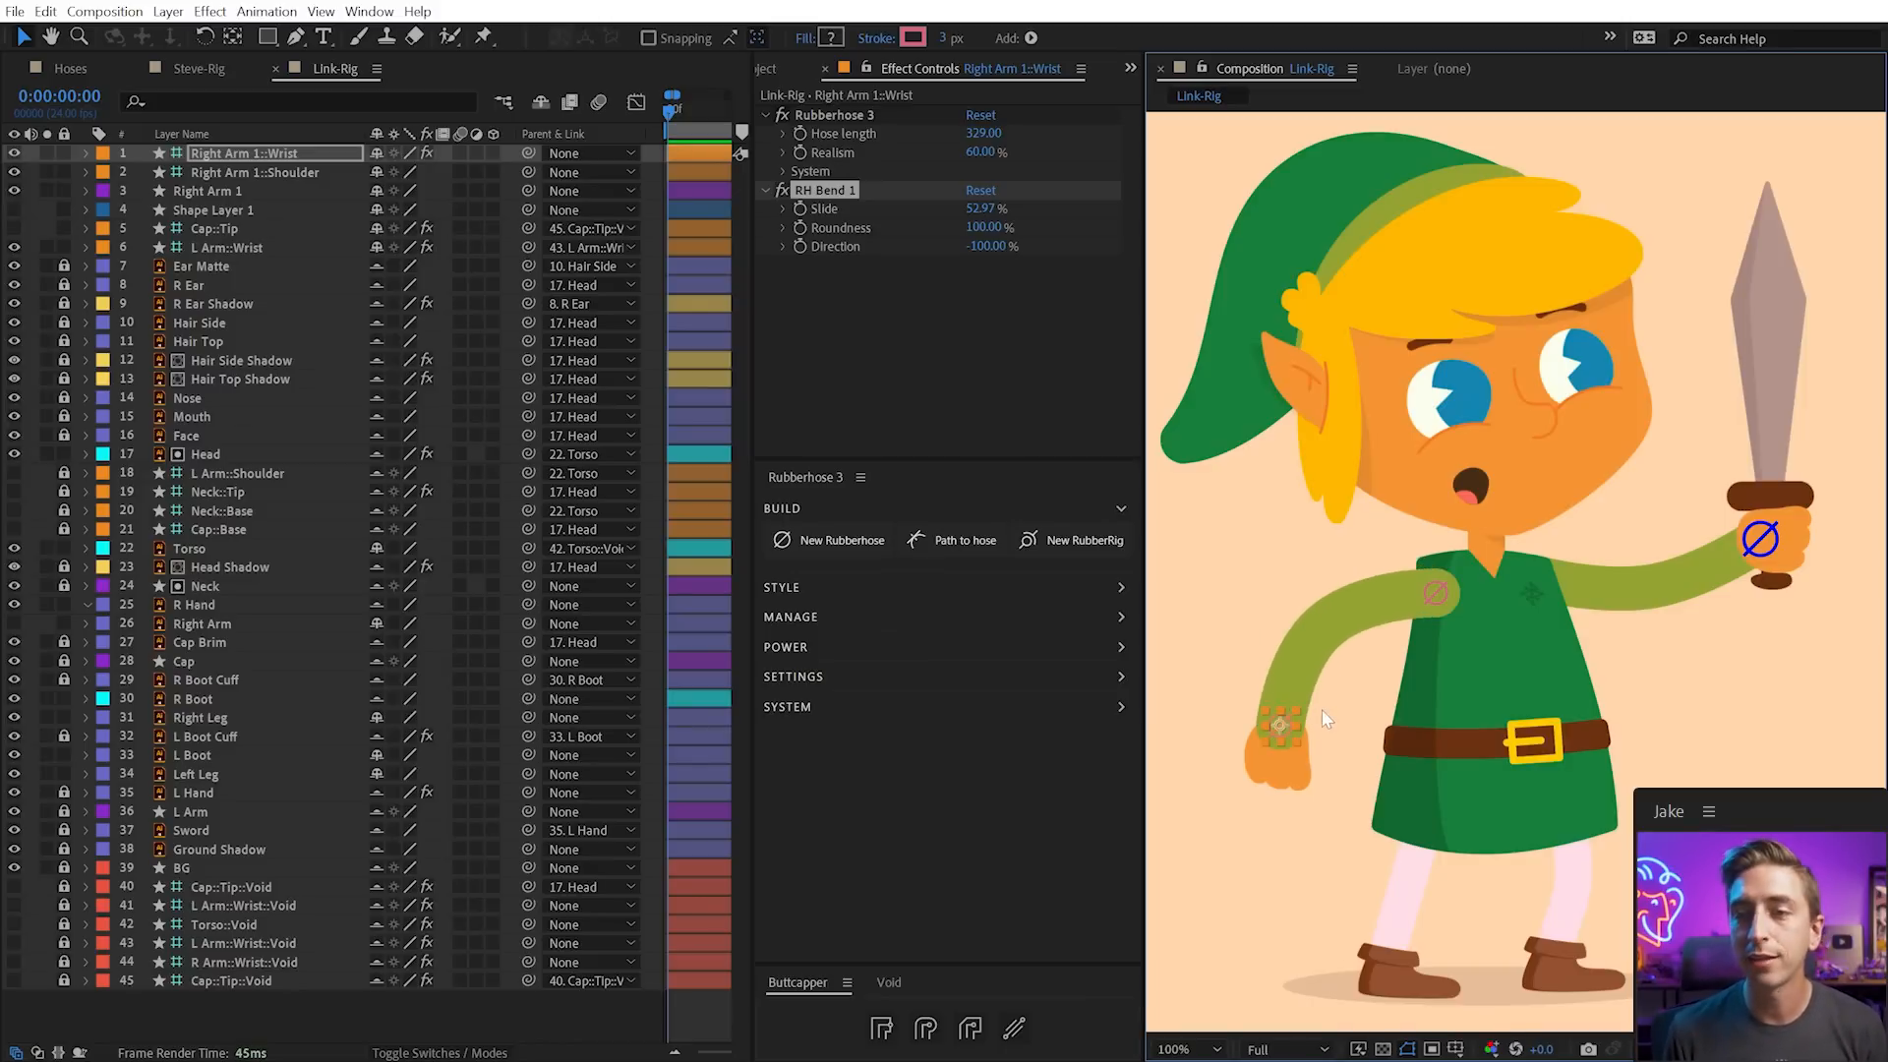
{"action": "left_click", "coordinate": [988, 211]}
{"action": "type", "text": "50"}
{"action": "key", "text": "Return"}
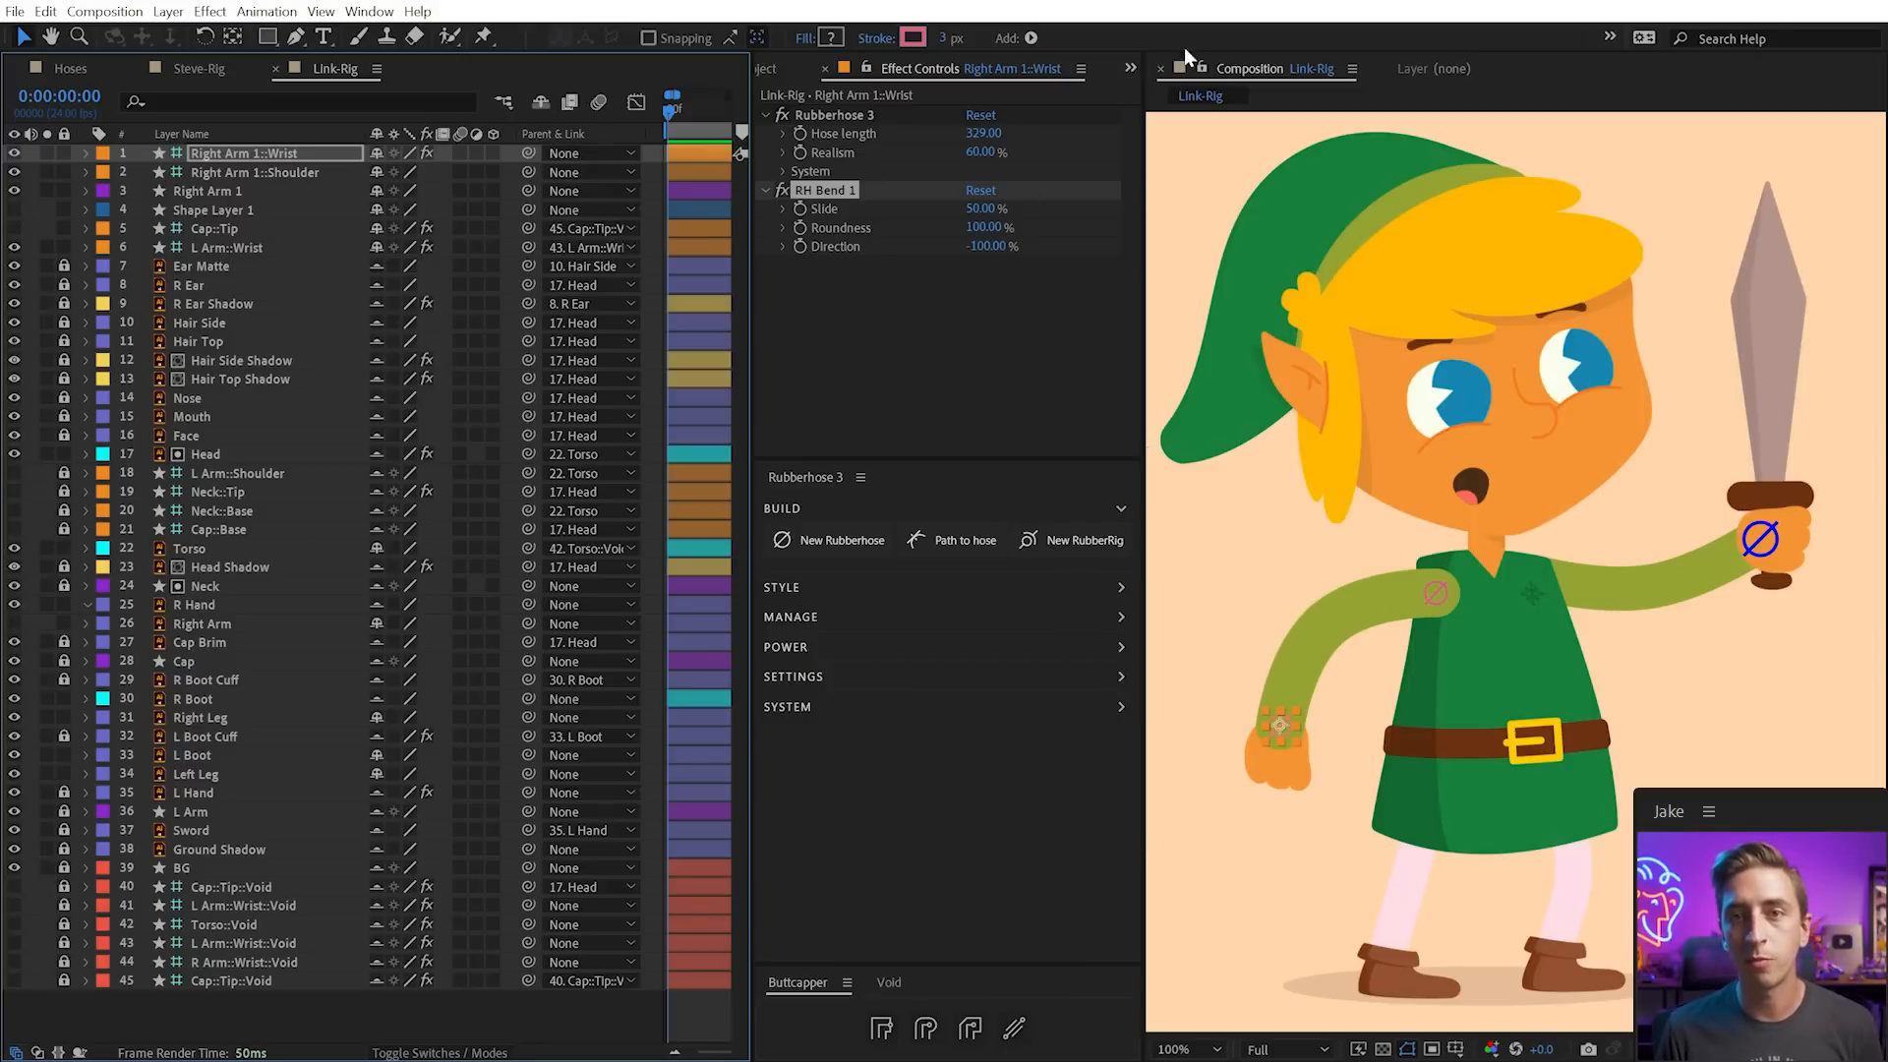
{"action": "left_click_drag", "start_coordinate": [980, 132], "coordinate": [997, 135]}
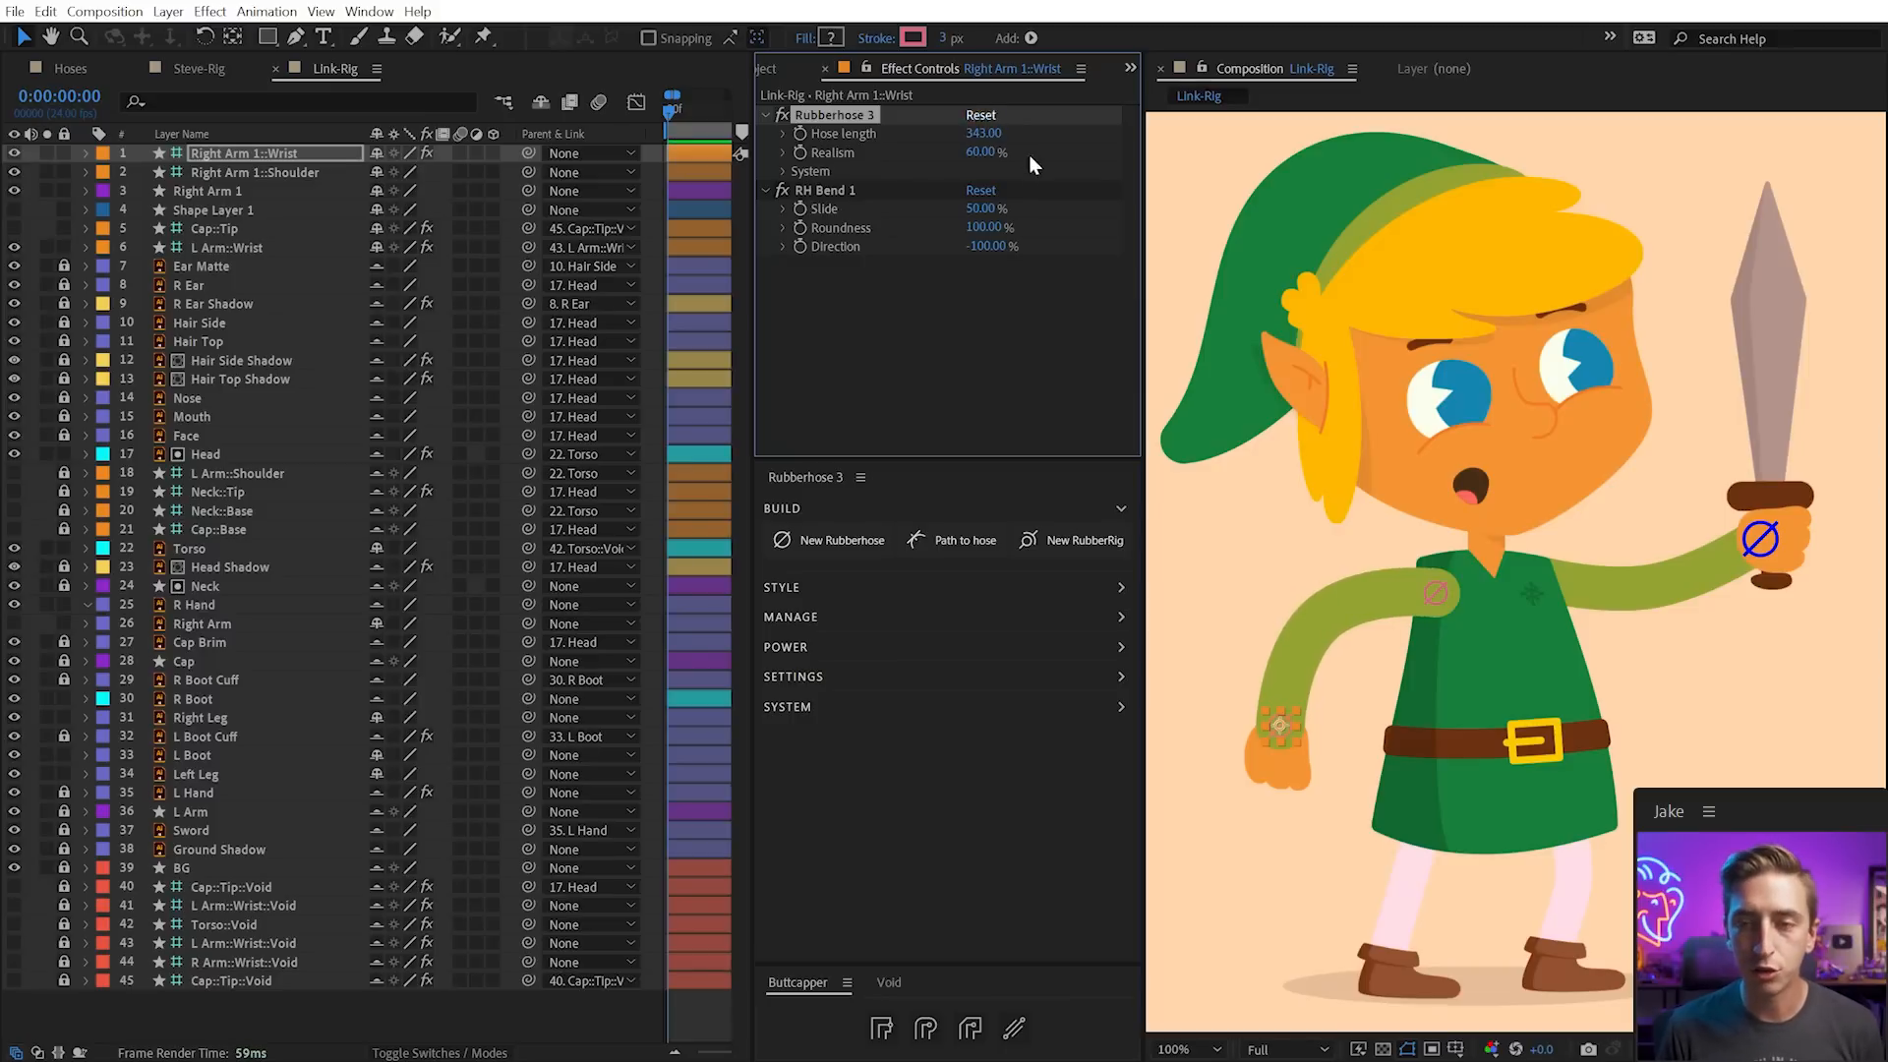
{"action": "left_click", "coordinate": [243, 187]}
{"action": "left_click_drag", "start_coordinate": [243, 188], "coordinate": [238, 629]}
Rename the Right Arm 1 hose to R Arm via Rubberhose's Manage options
{"action": "left_click", "coordinate": [213, 605]}
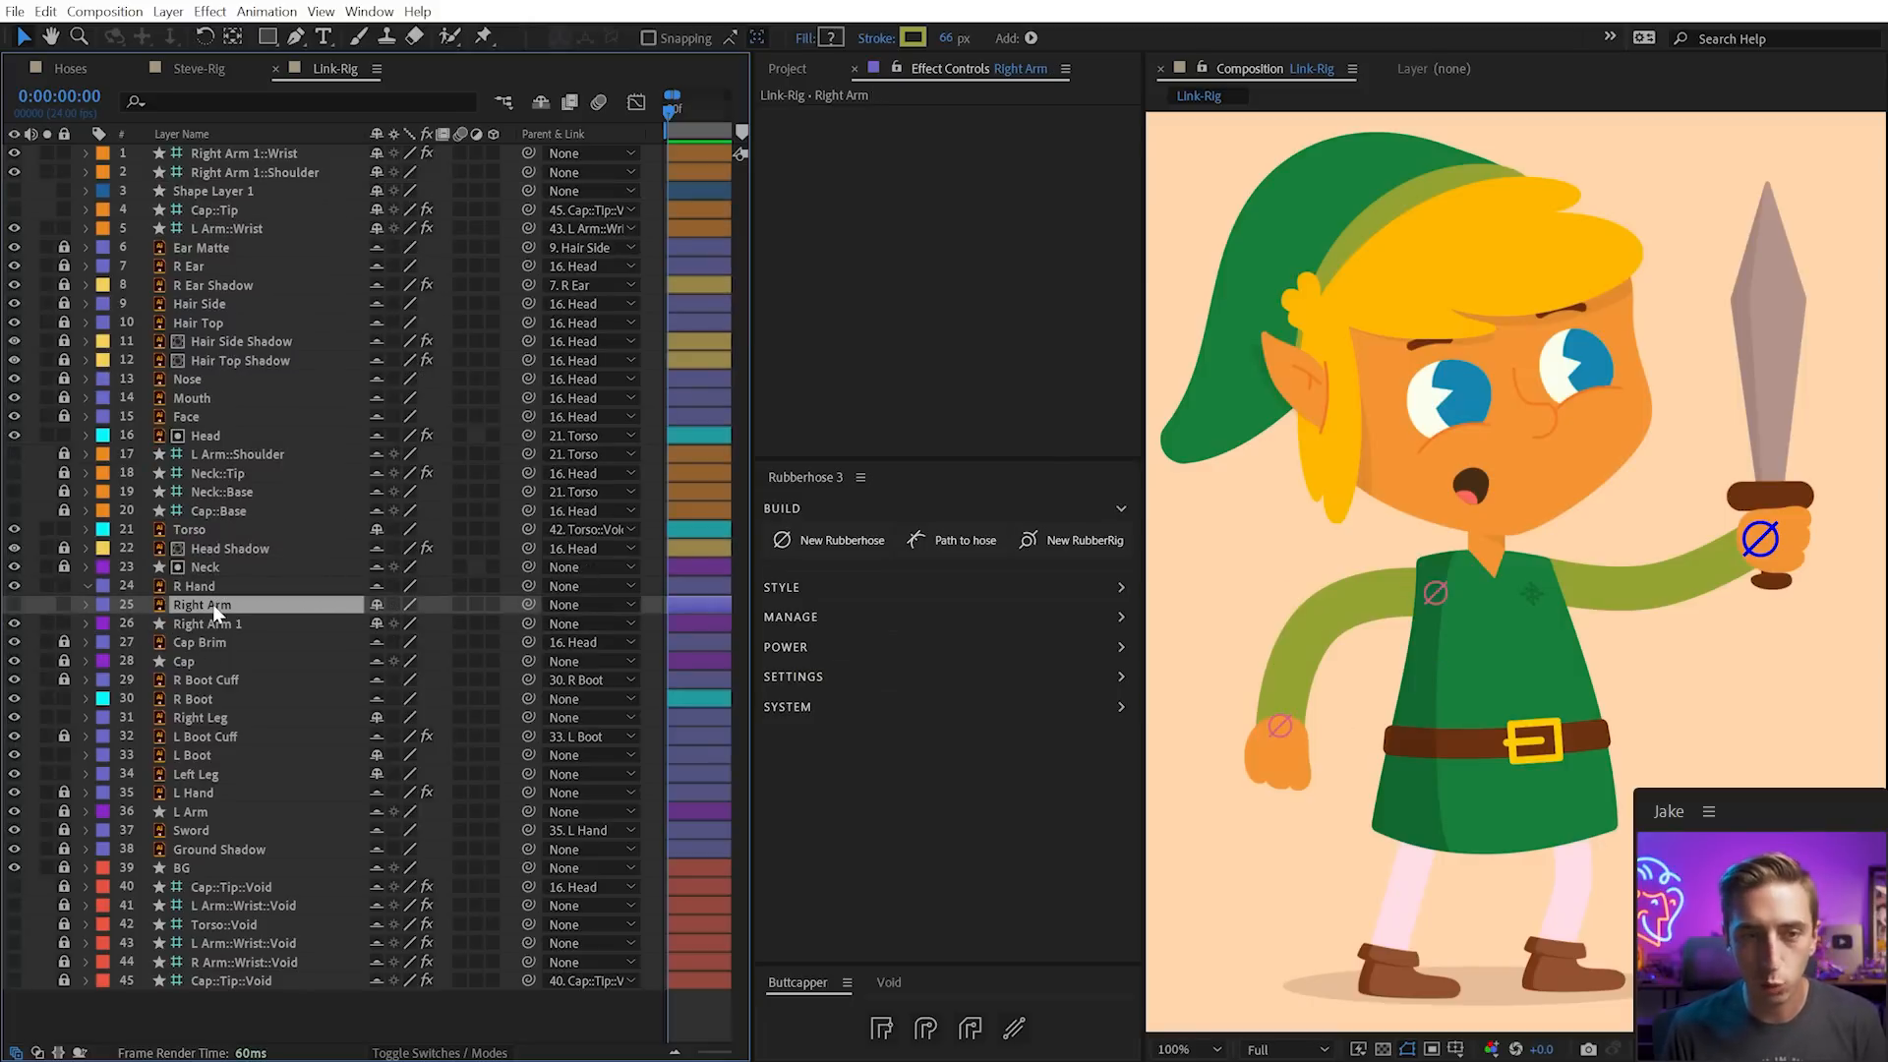
{"action": "left_click", "coordinate": [234, 624]}
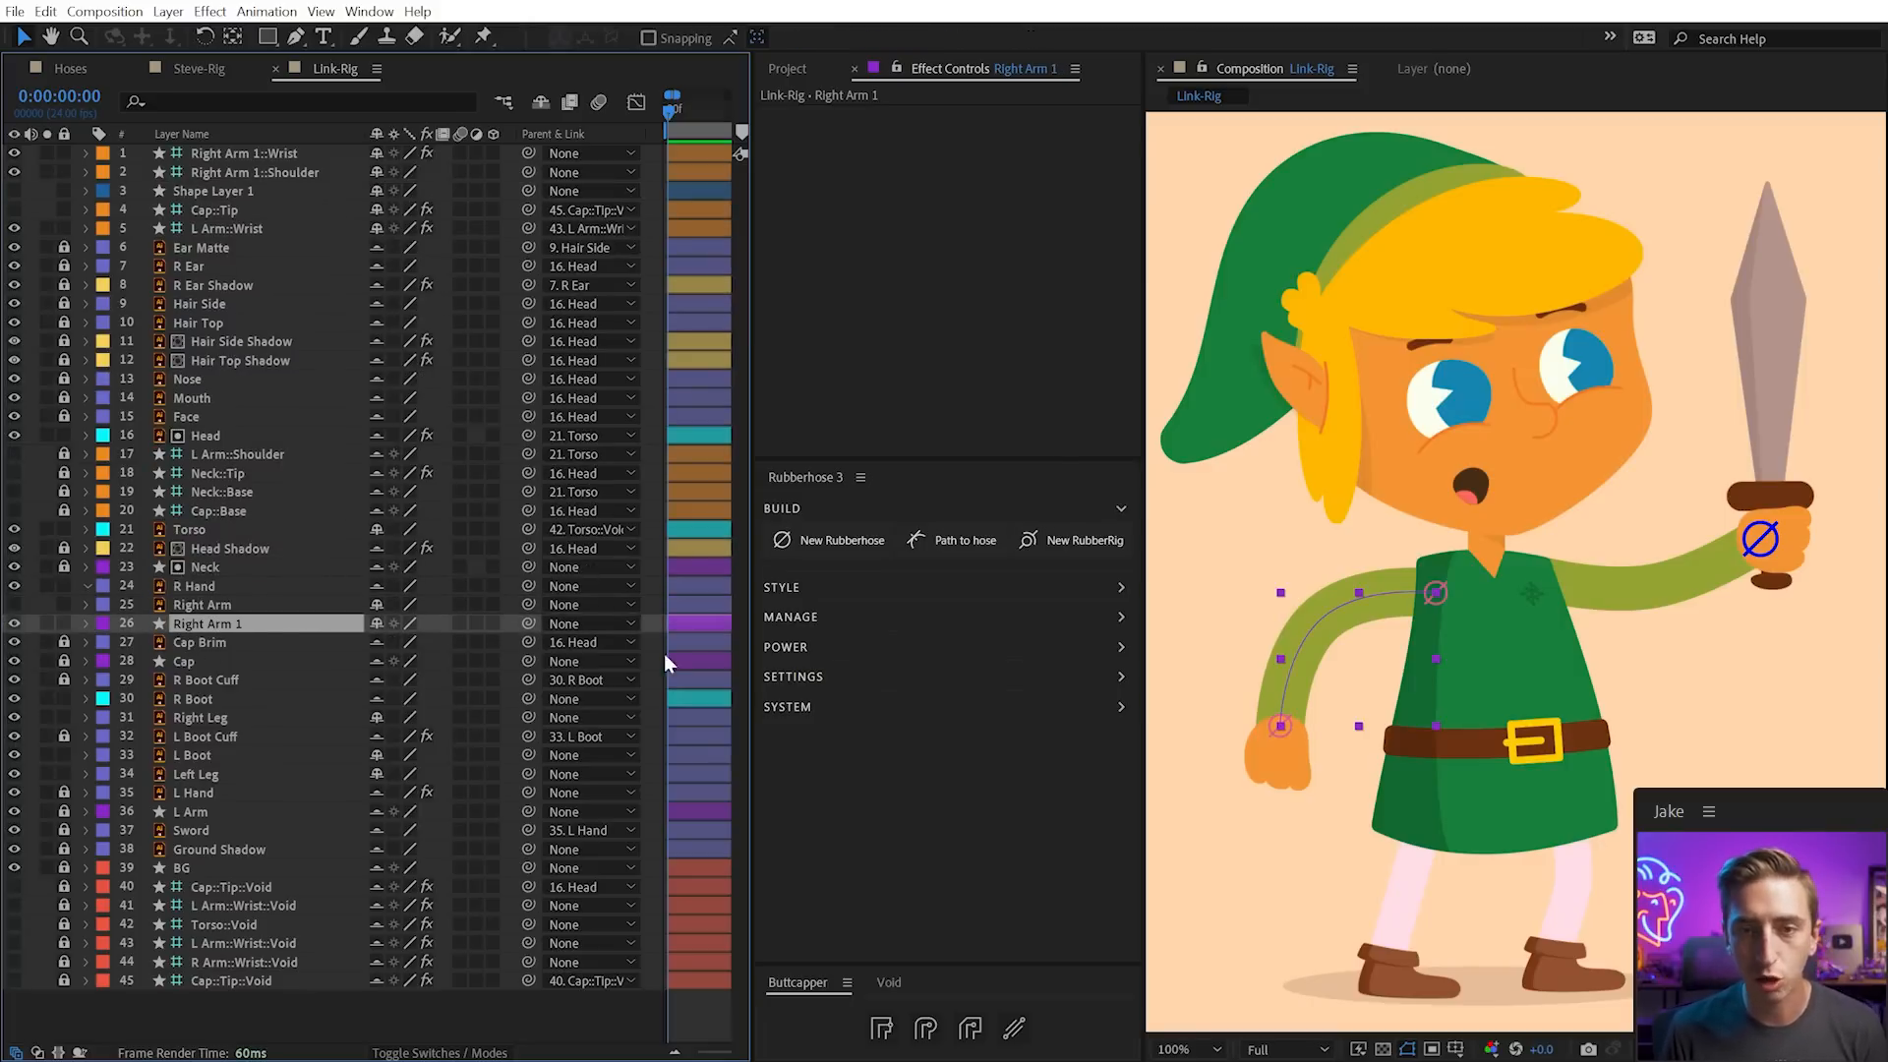
{"action": "left_click", "coordinate": [791, 619]}
{"action": "left_click", "coordinate": [942, 678]}
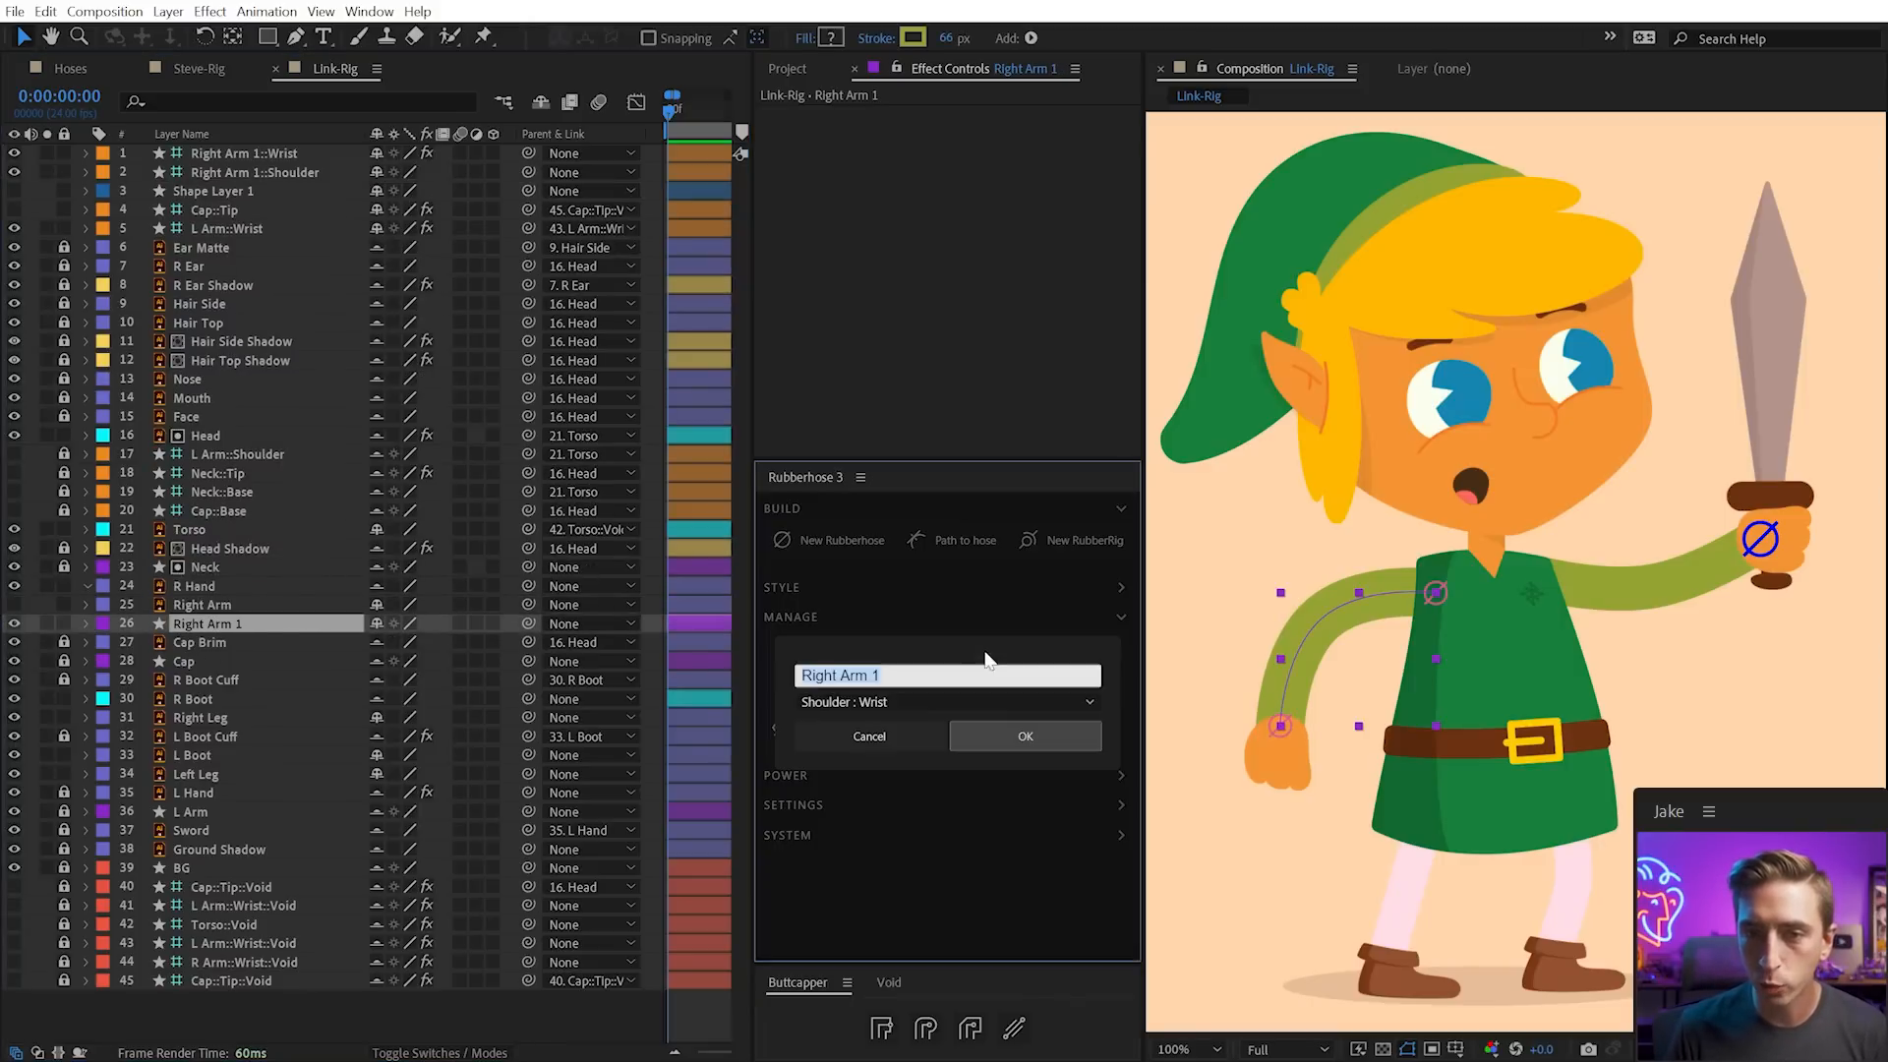
{"action": "type", "text": "R Arm"}
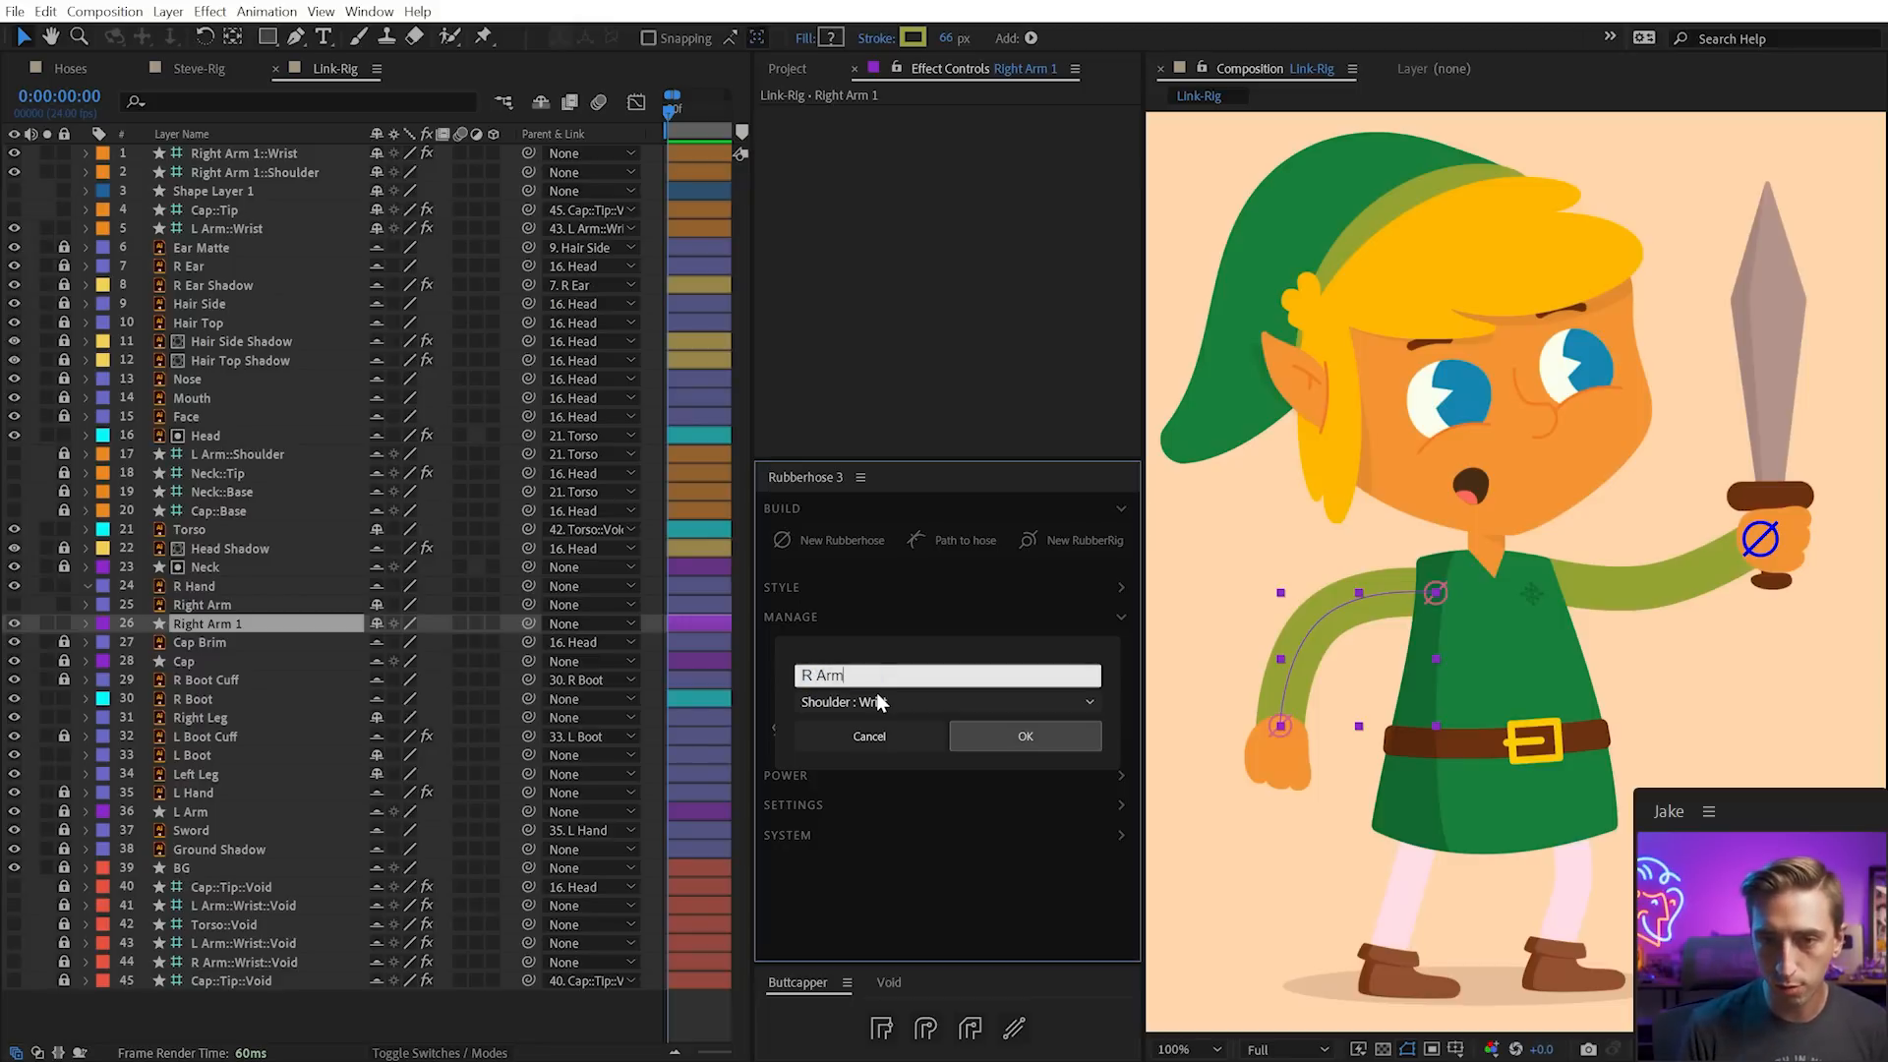
{"action": "left_click", "coordinate": [1000, 741]}
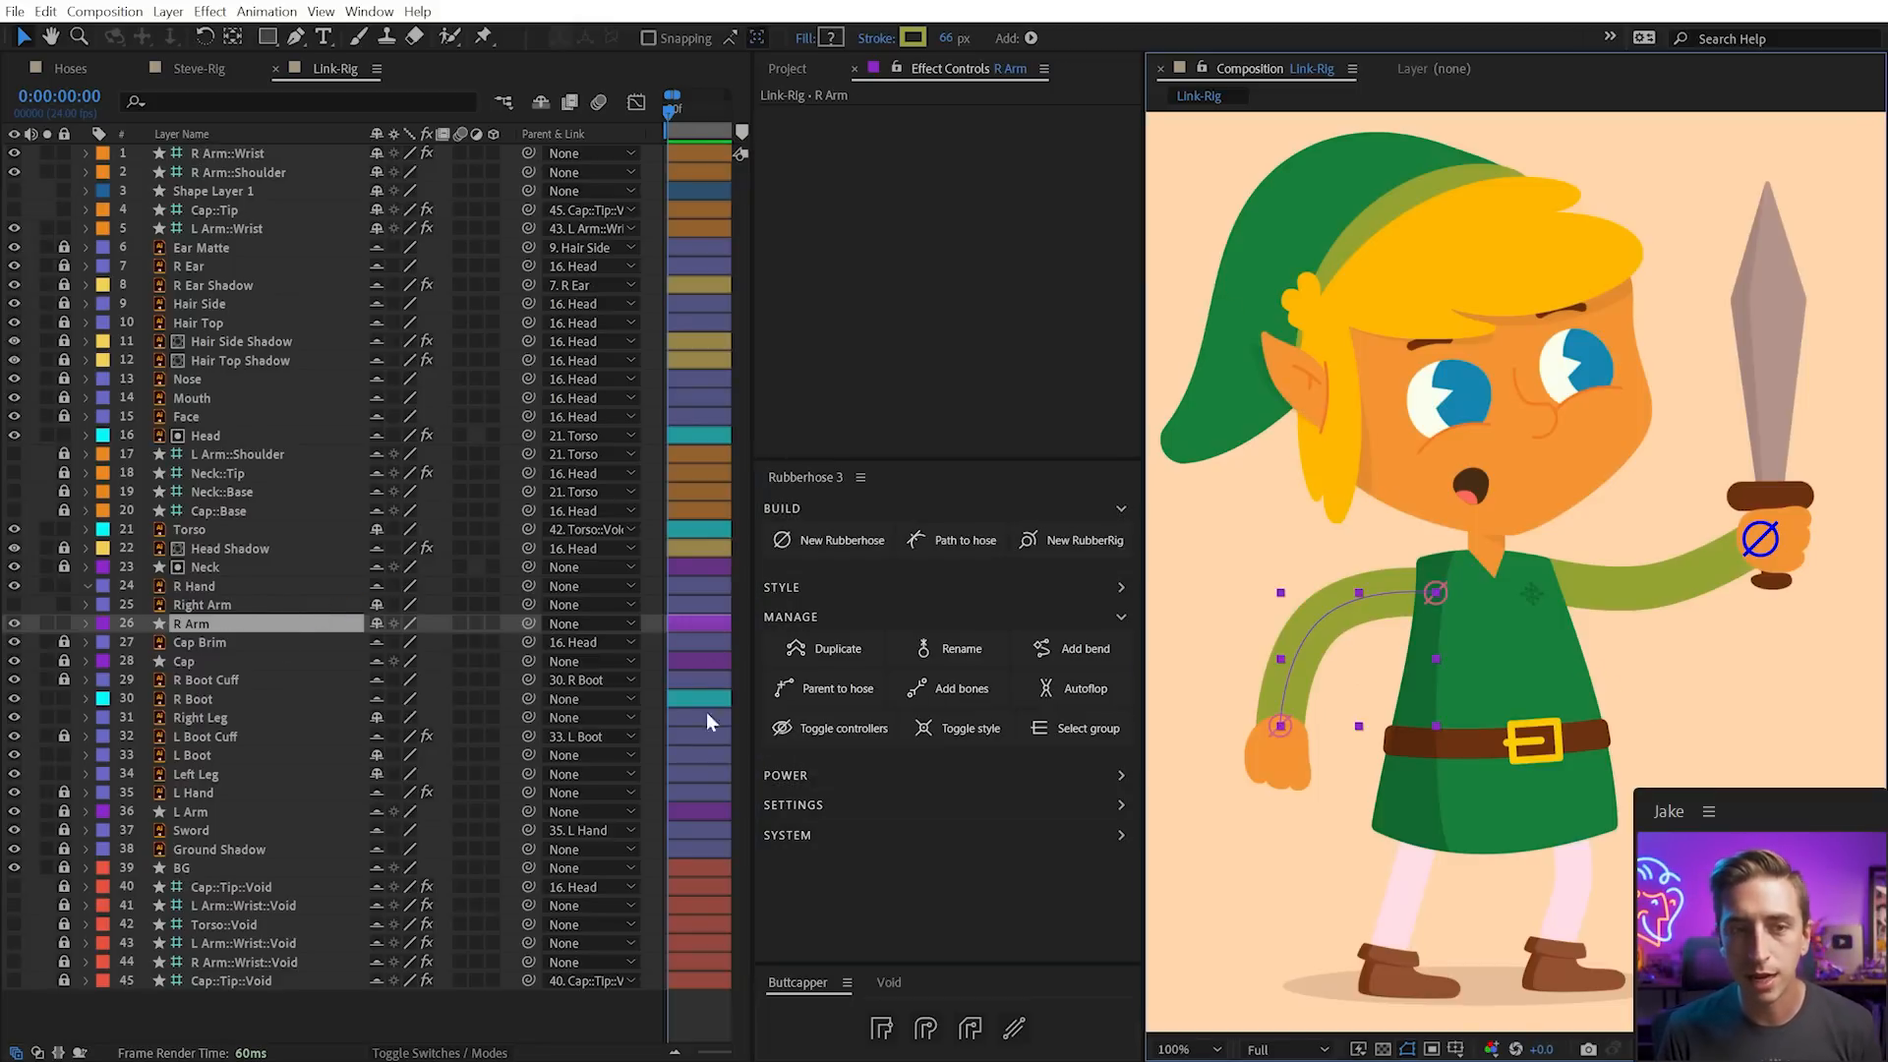
Parent R Hand to the R Arm hose and raise its anchor point to the wrist
{"action": "left_click", "coordinate": [1278, 769]}
{"action": "left_click", "coordinate": [1278, 769]}
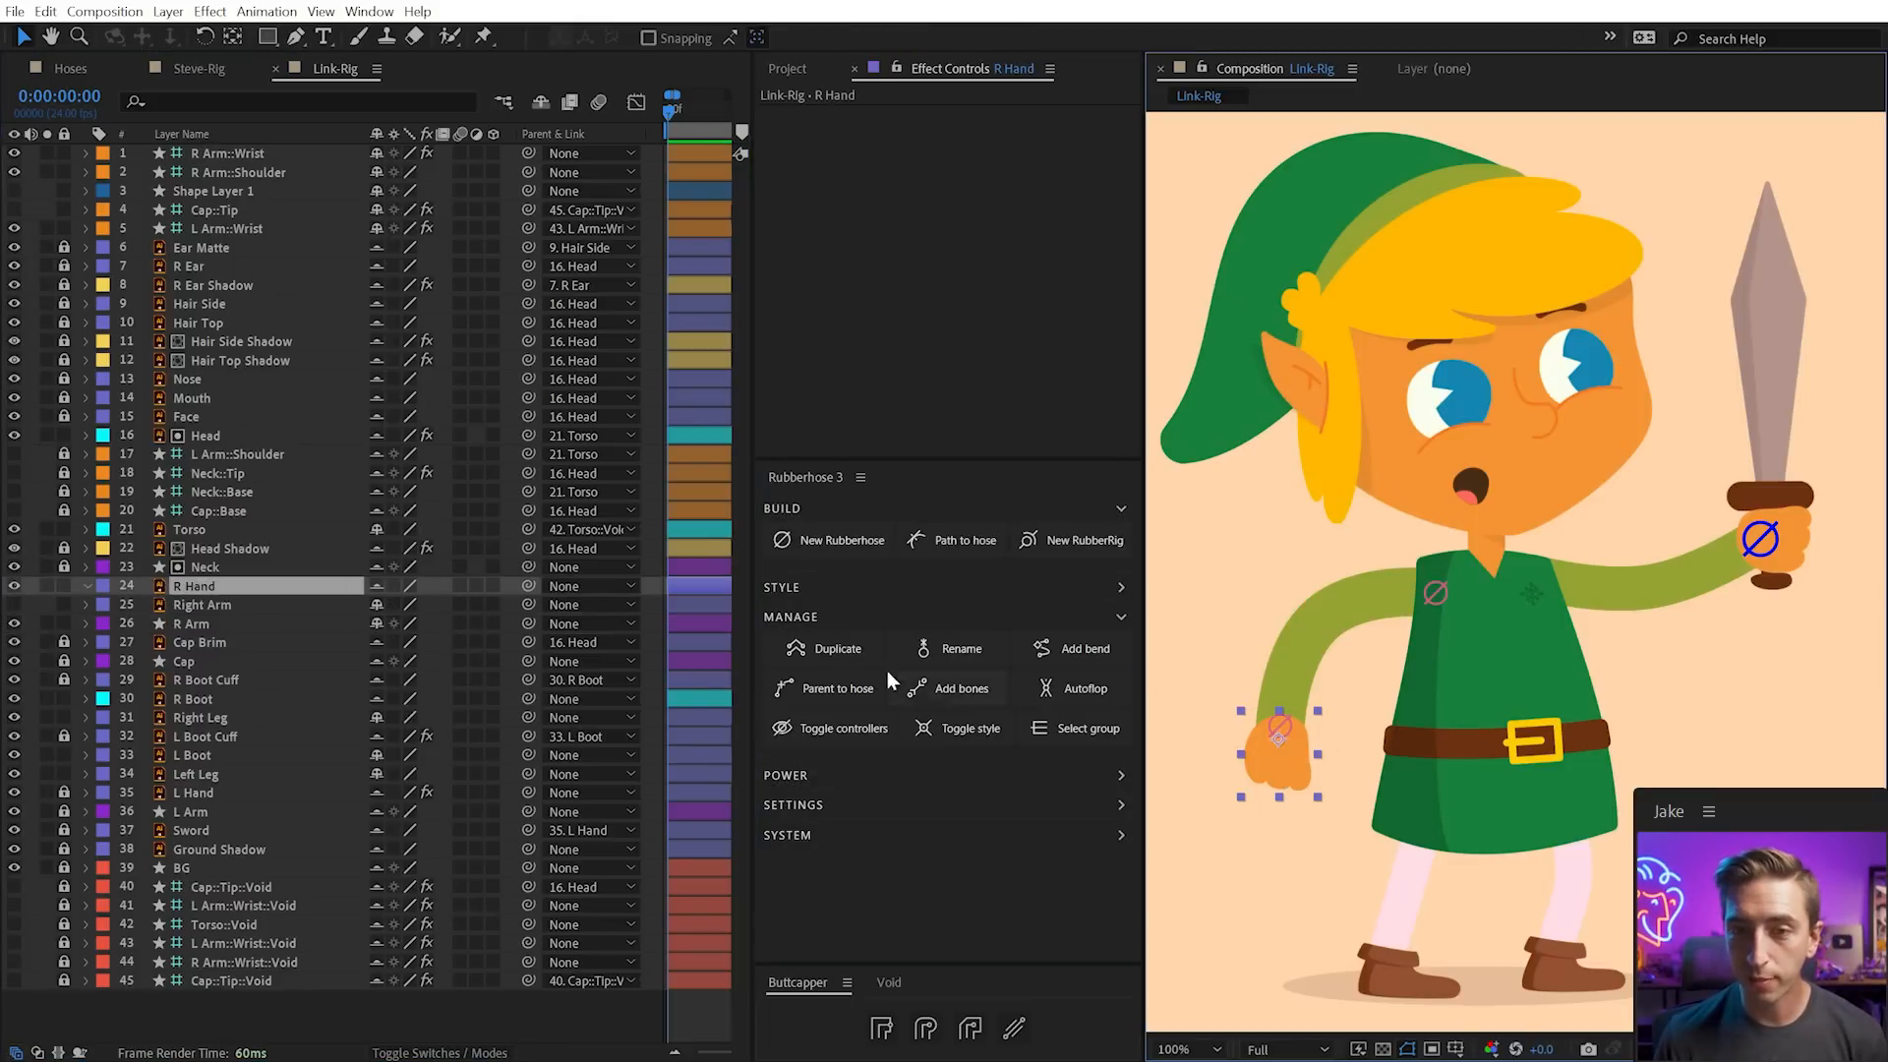
{"action": "left_click", "coordinate": [816, 689]}
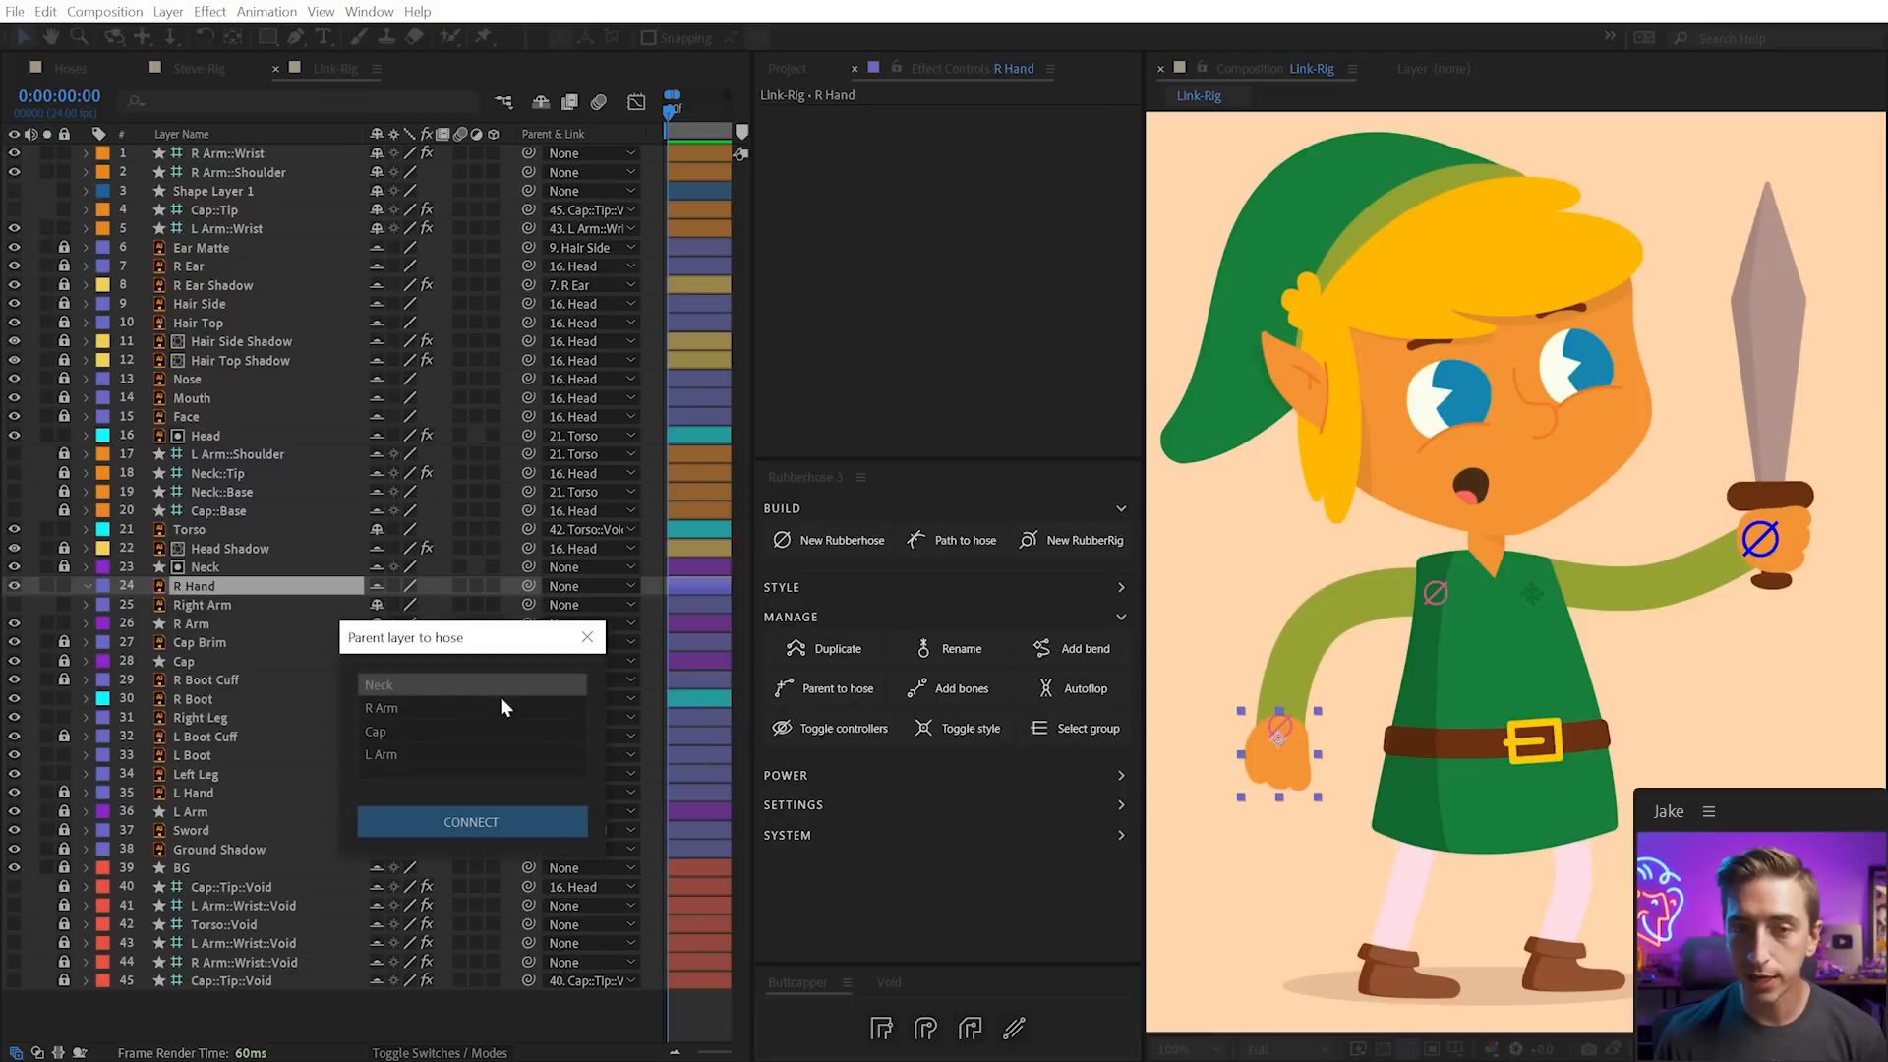
{"action": "left_click", "coordinate": [395, 716]}
{"action": "left_click", "coordinate": [458, 819]}
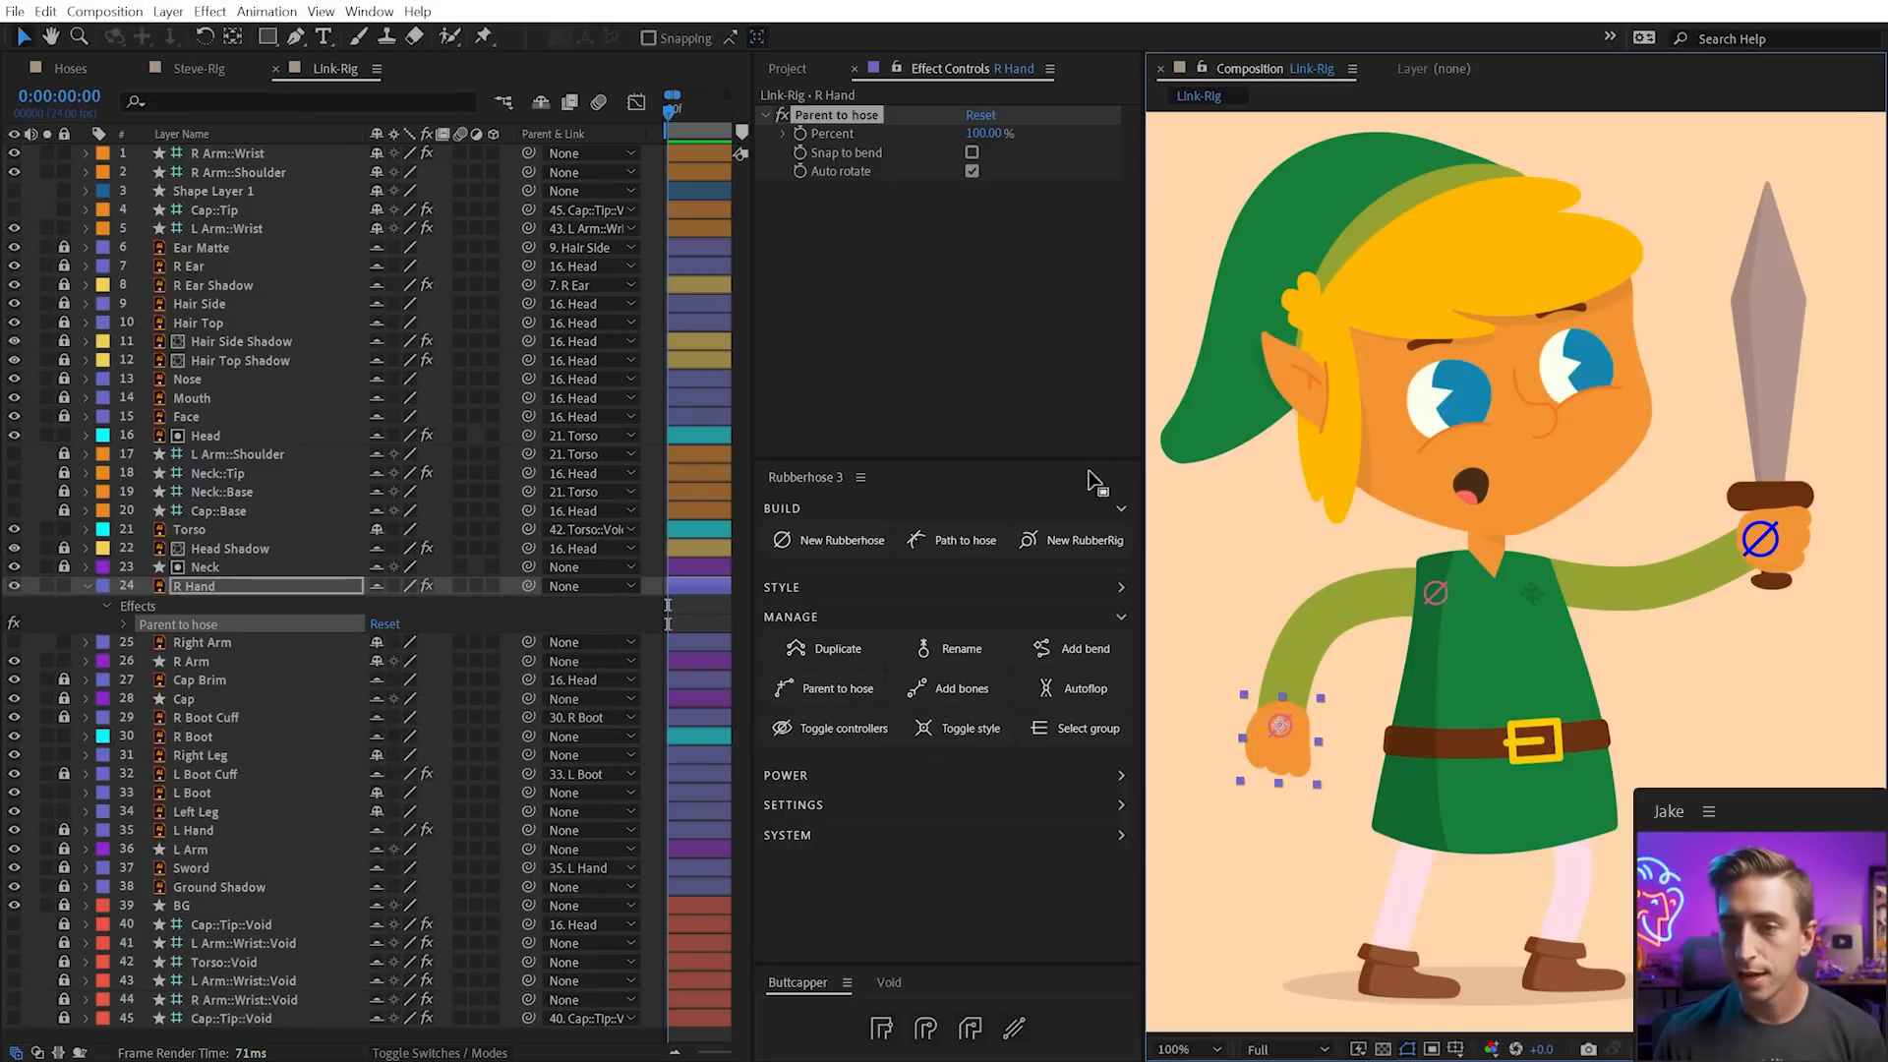
{"action": "key", "text": "a"}
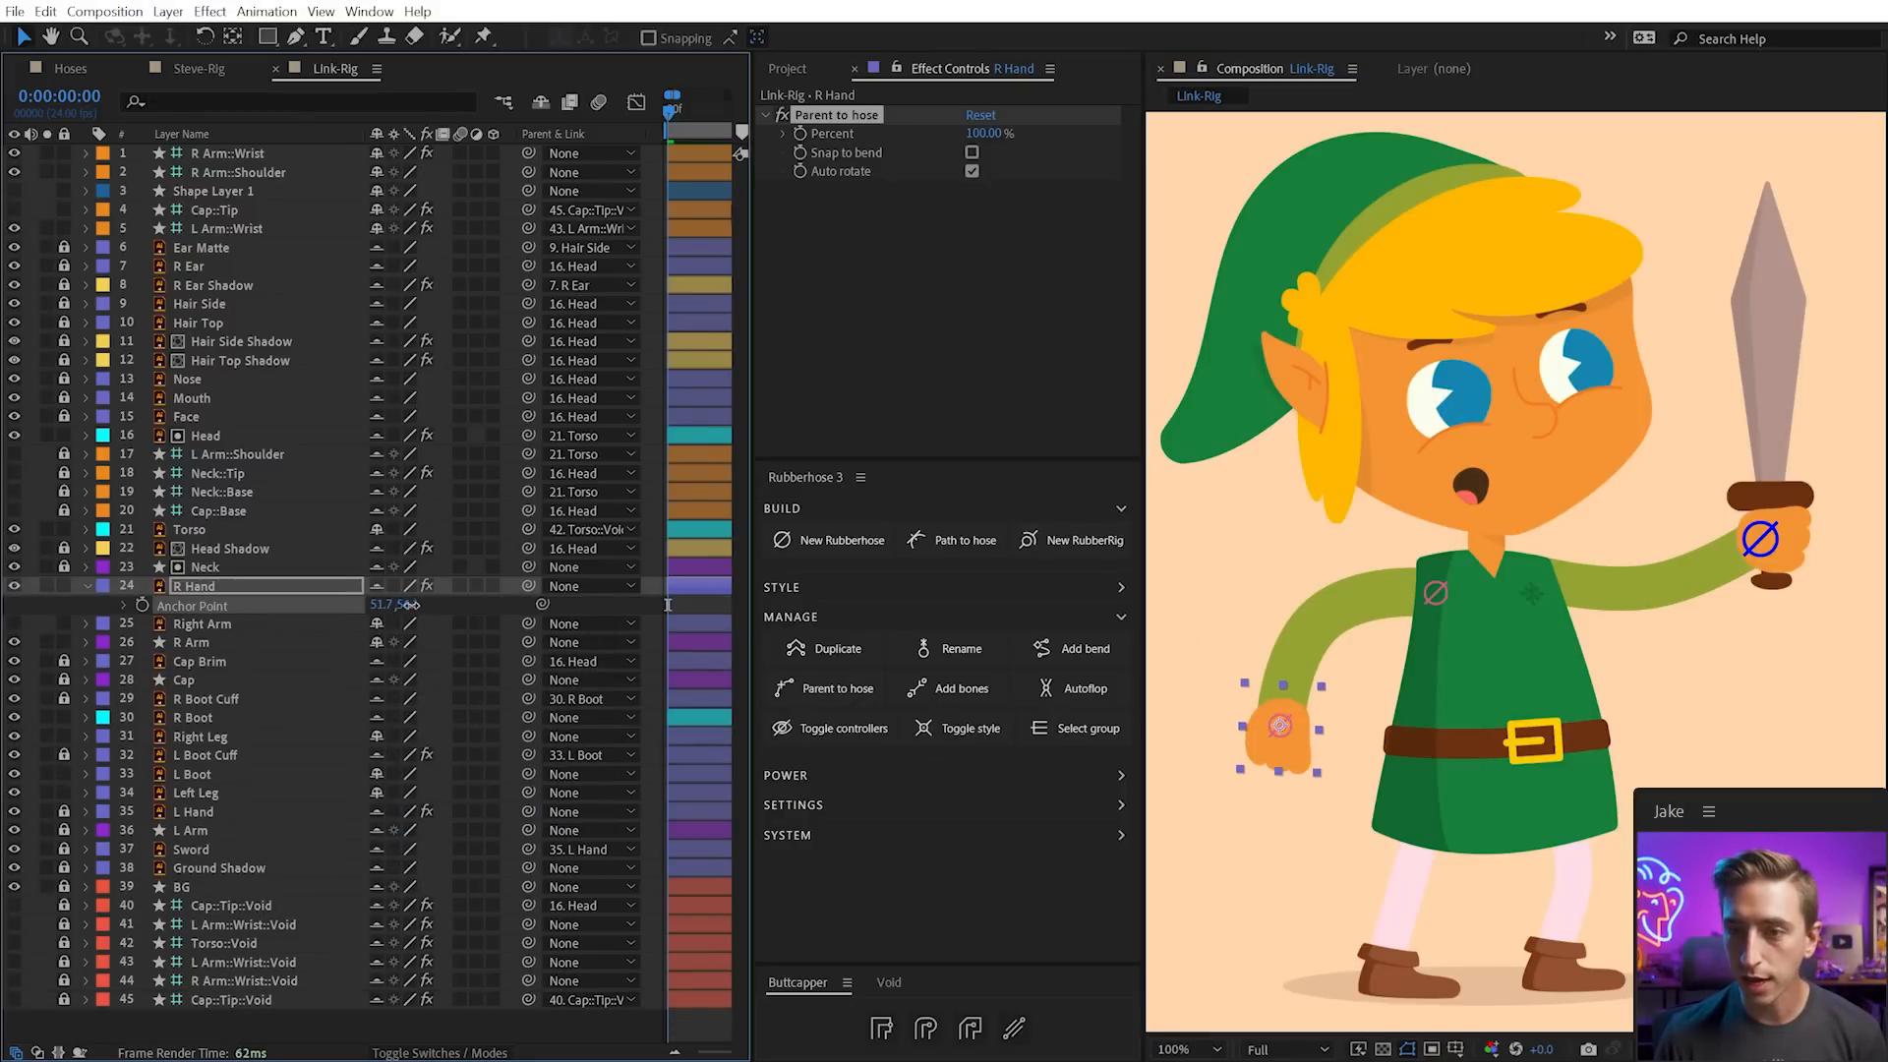
{"action": "left_click_drag", "start_coordinate": [393, 605], "coordinate": [396, 605]}
Move the R Arm wrist to check that the hand follows, then undo the move
{"action": "left_click", "coordinate": [1335, 789]}
{"action": "left_click_drag", "start_coordinate": [1279, 727], "coordinate": [1285, 682]}
{"action": "key", "text": "ctrl+z"}
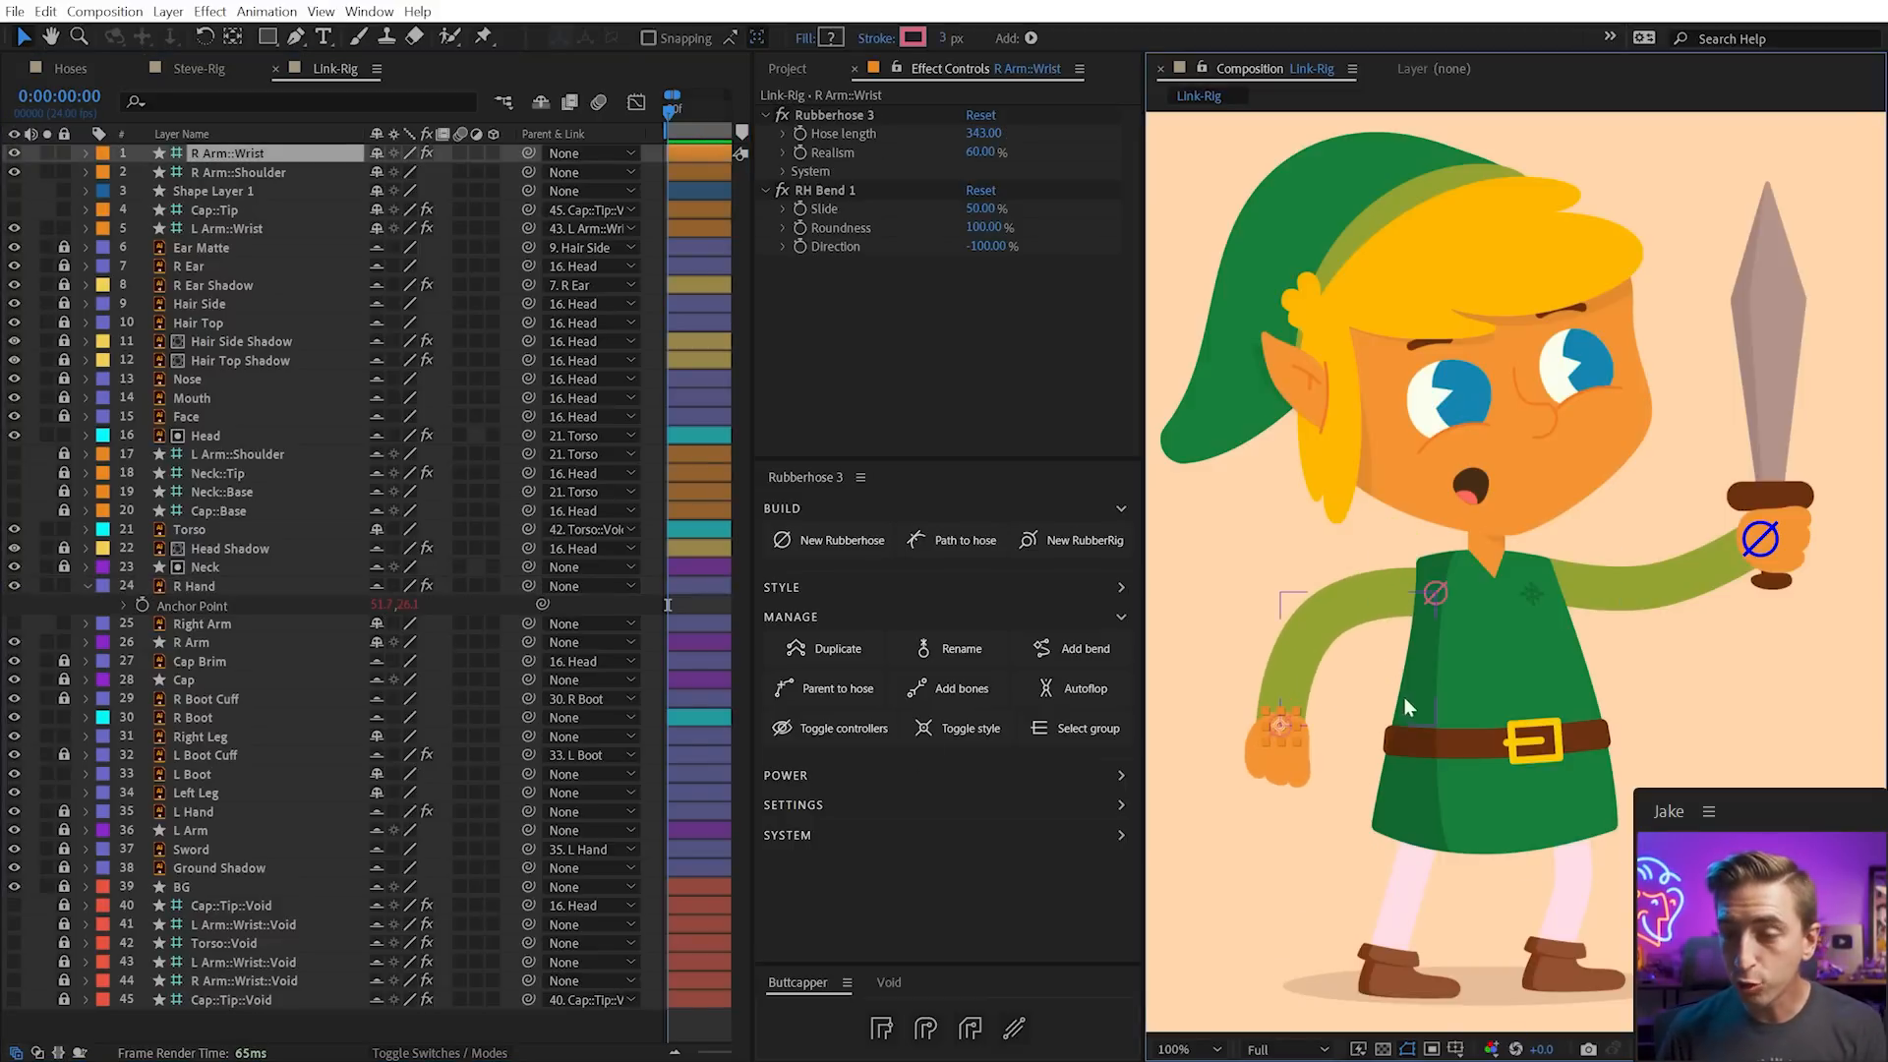
{"action": "left_click", "coordinate": [1404, 916]}
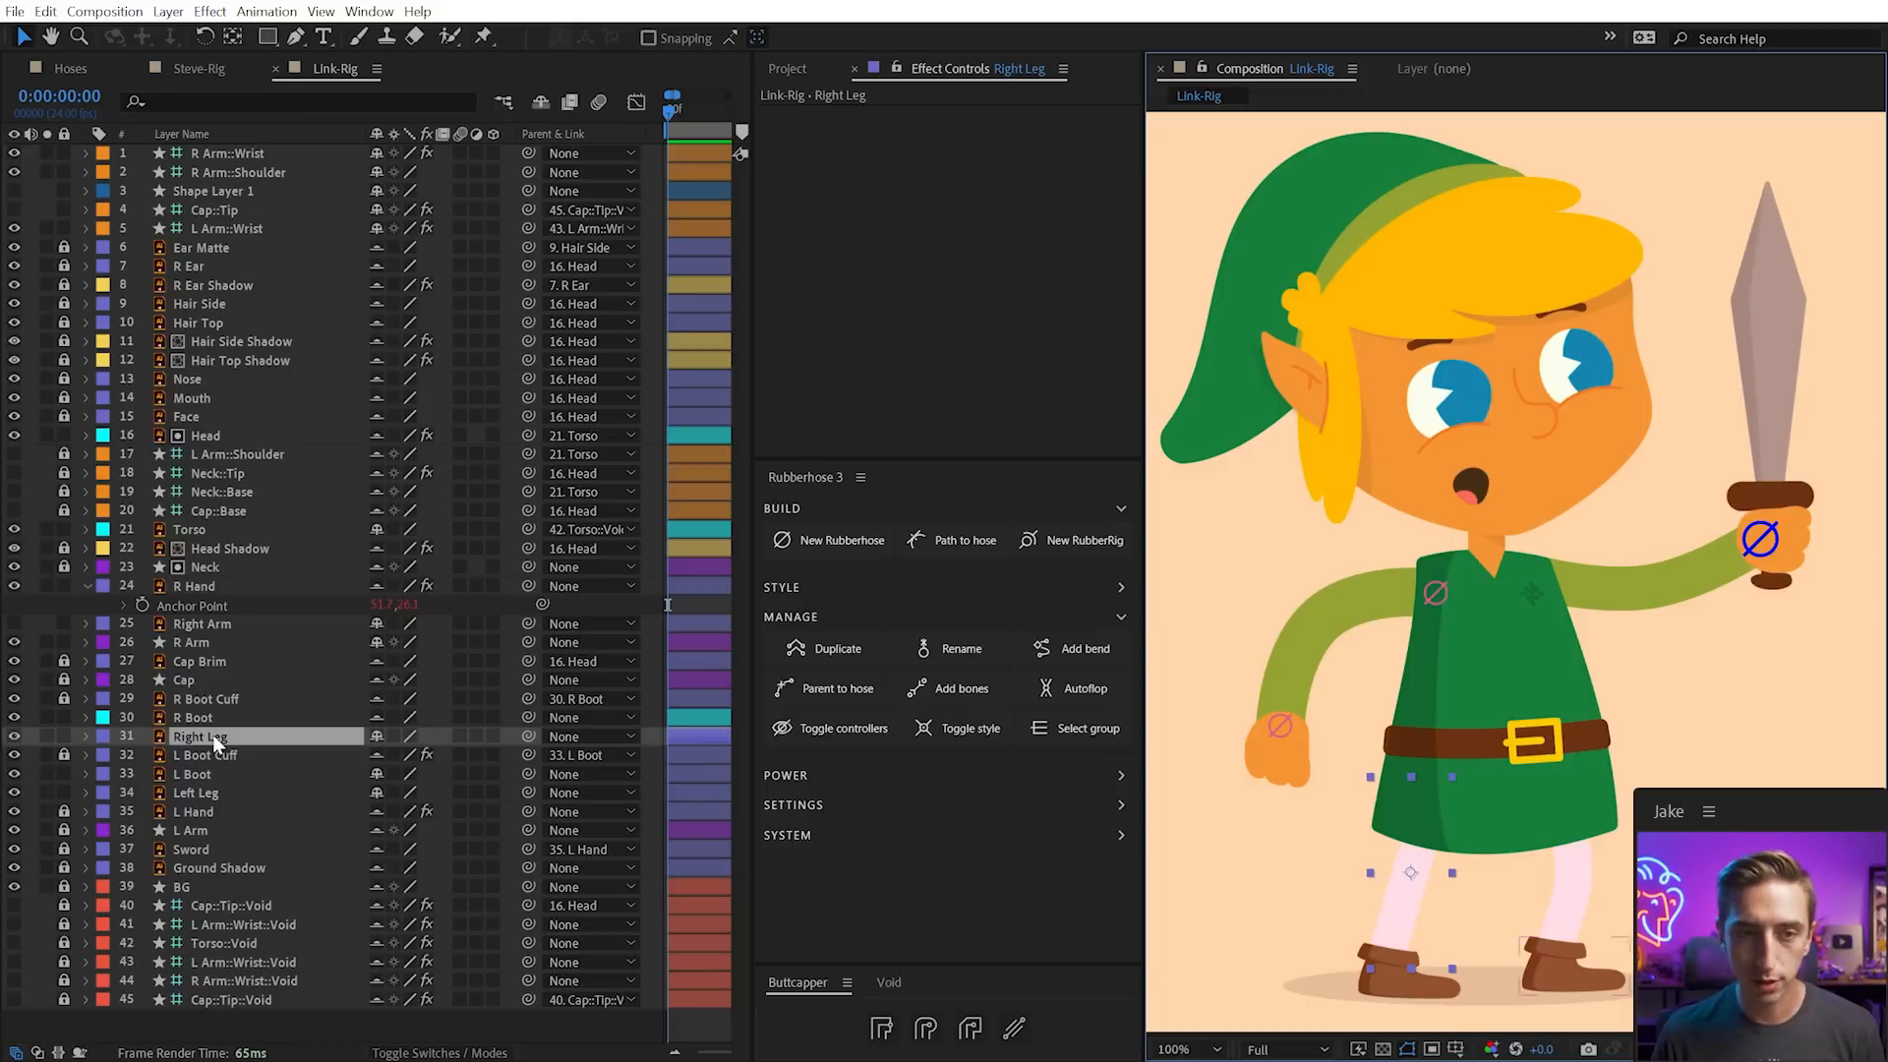
Convert the right leg artwork into the Right Leg Outlines shape layer
{"action": "right_click", "coordinate": [1412, 885]}
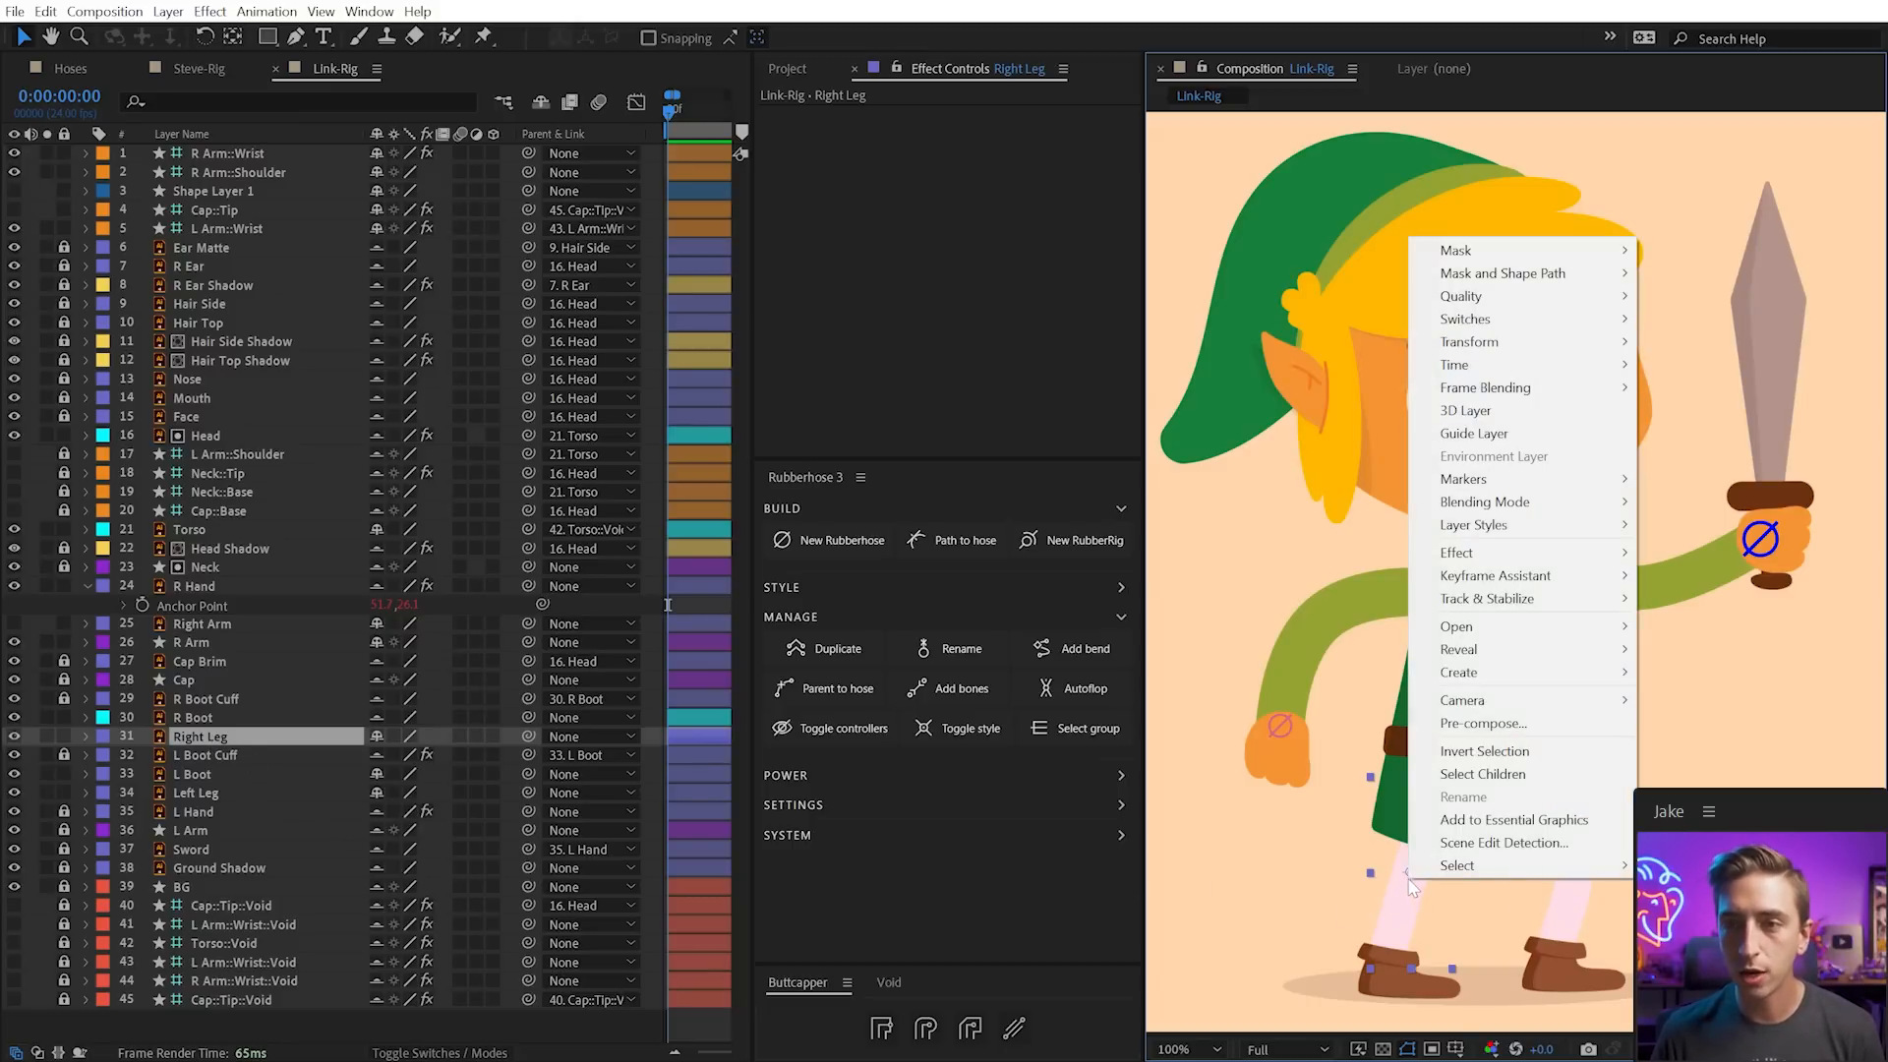
{"action": "mouse_move", "coordinate": [1450, 679]}
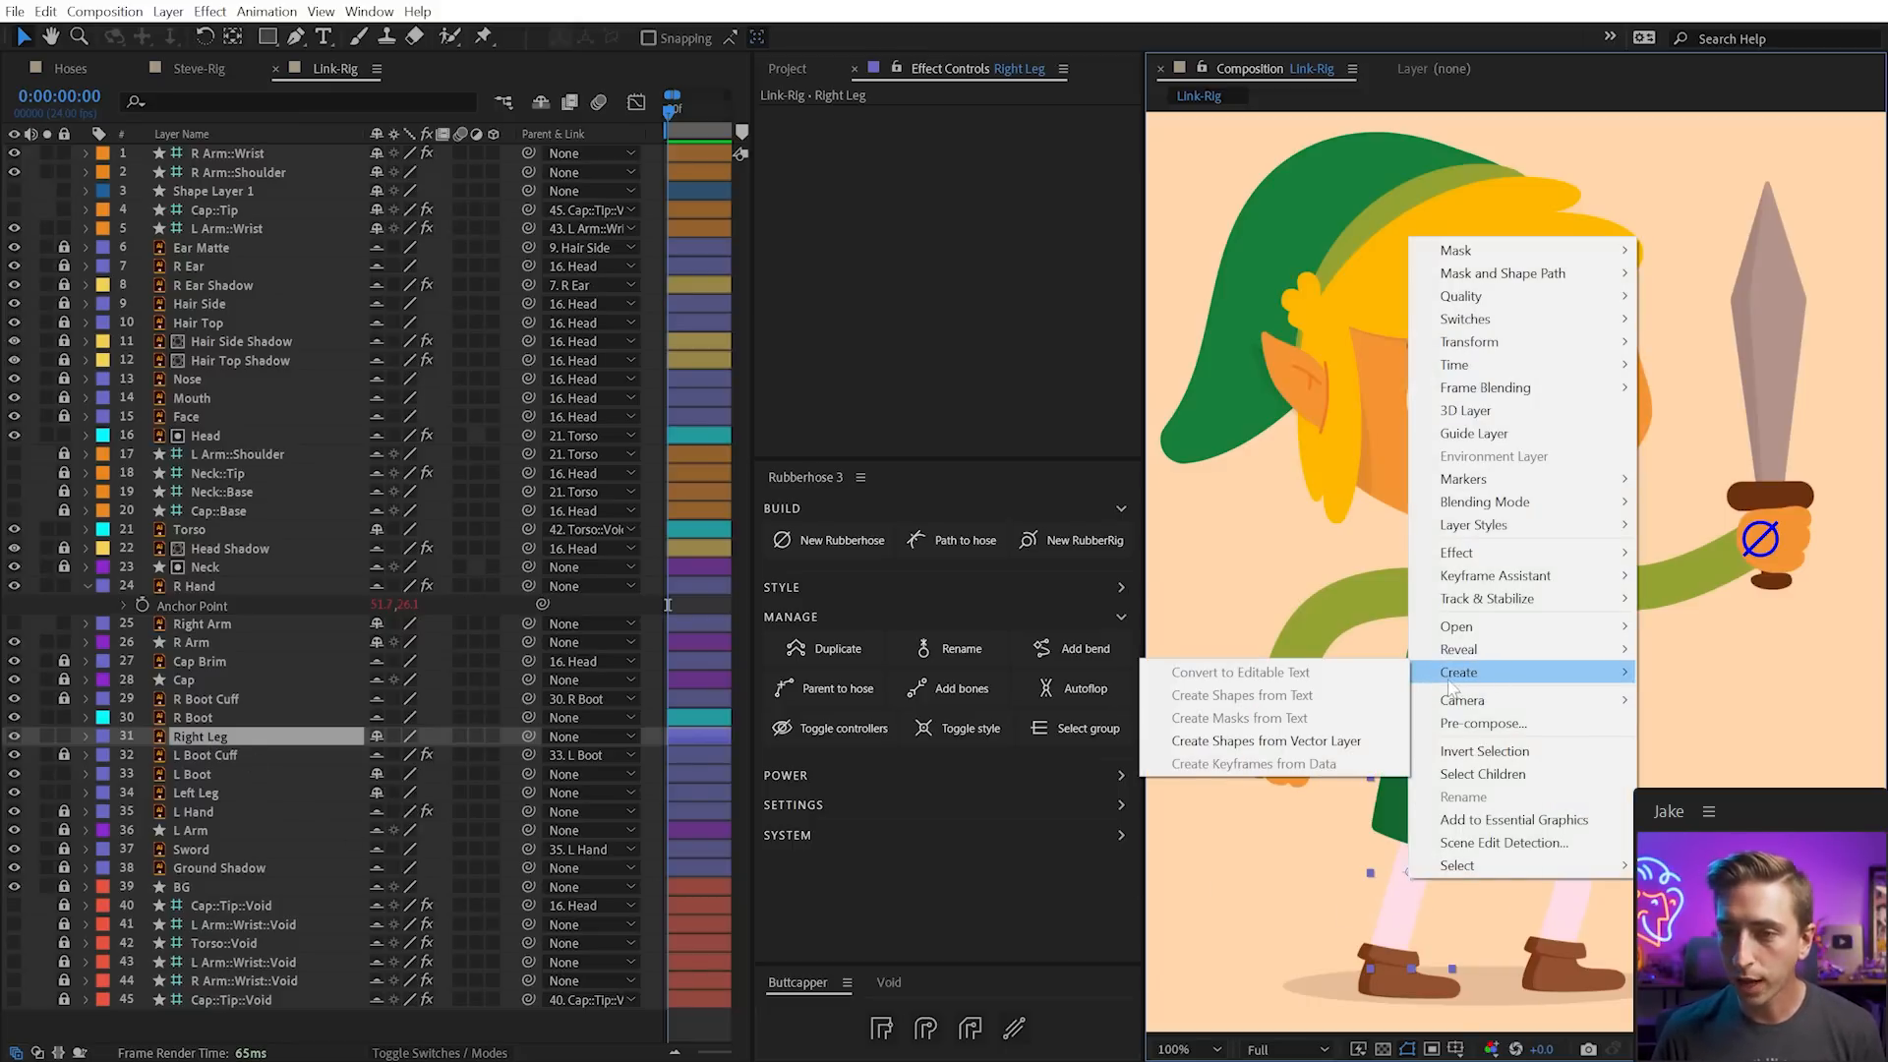
{"action": "left_click", "coordinate": [1318, 739]}
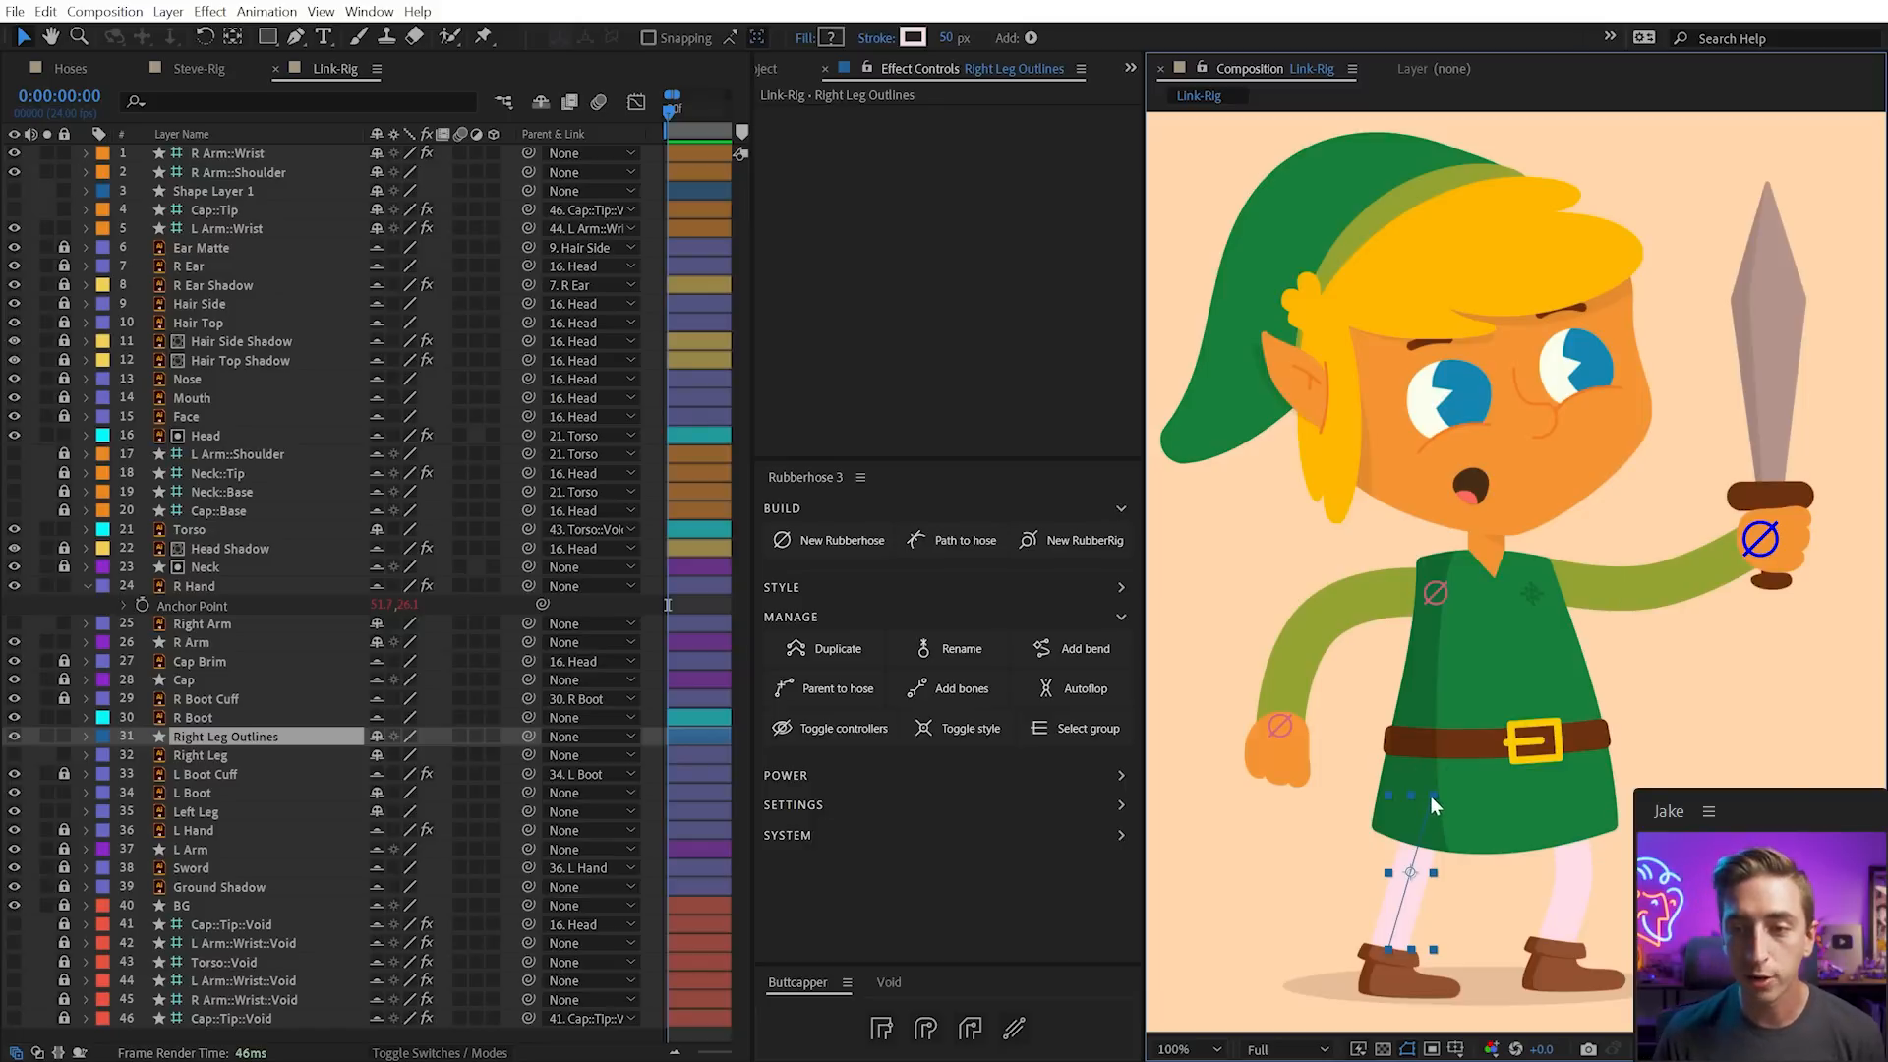
Add a mid-leg vertex to the leg path and move the lower point down and left
{"action": "key", "text": "g"}
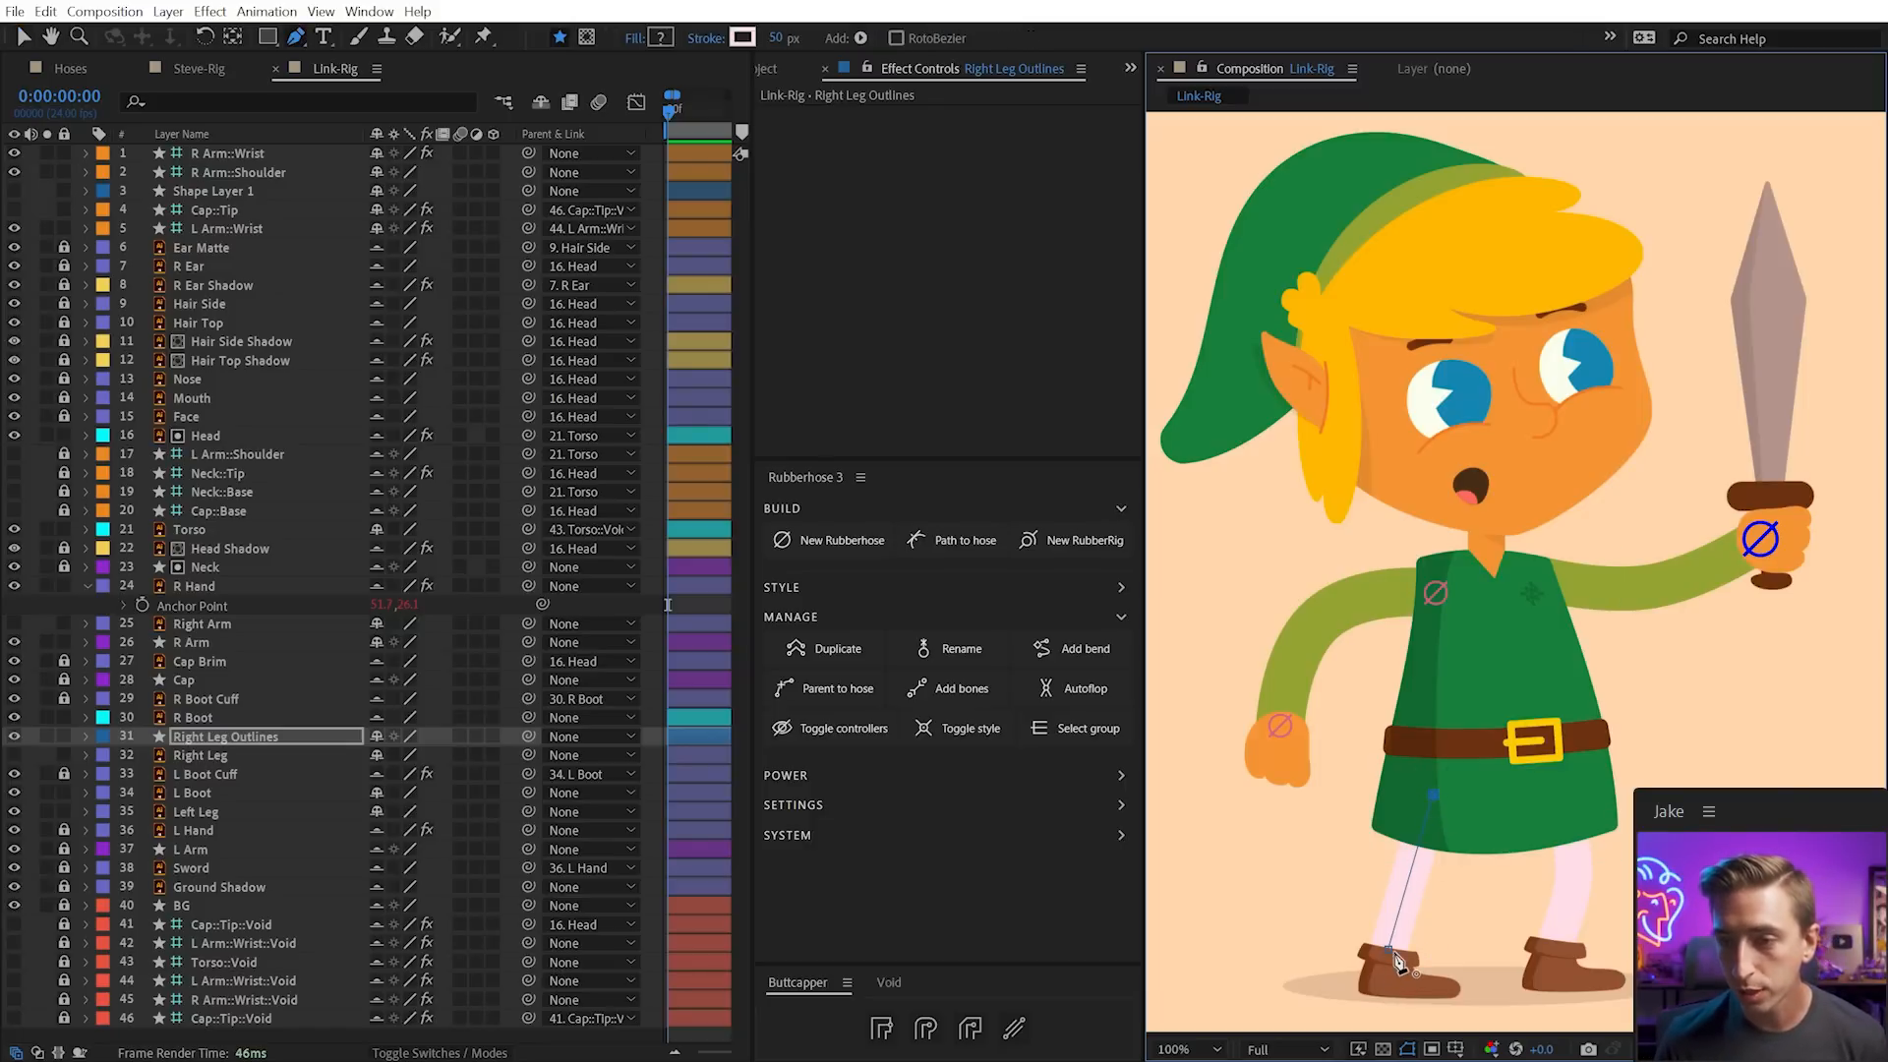
{"action": "key", "text": "v"}
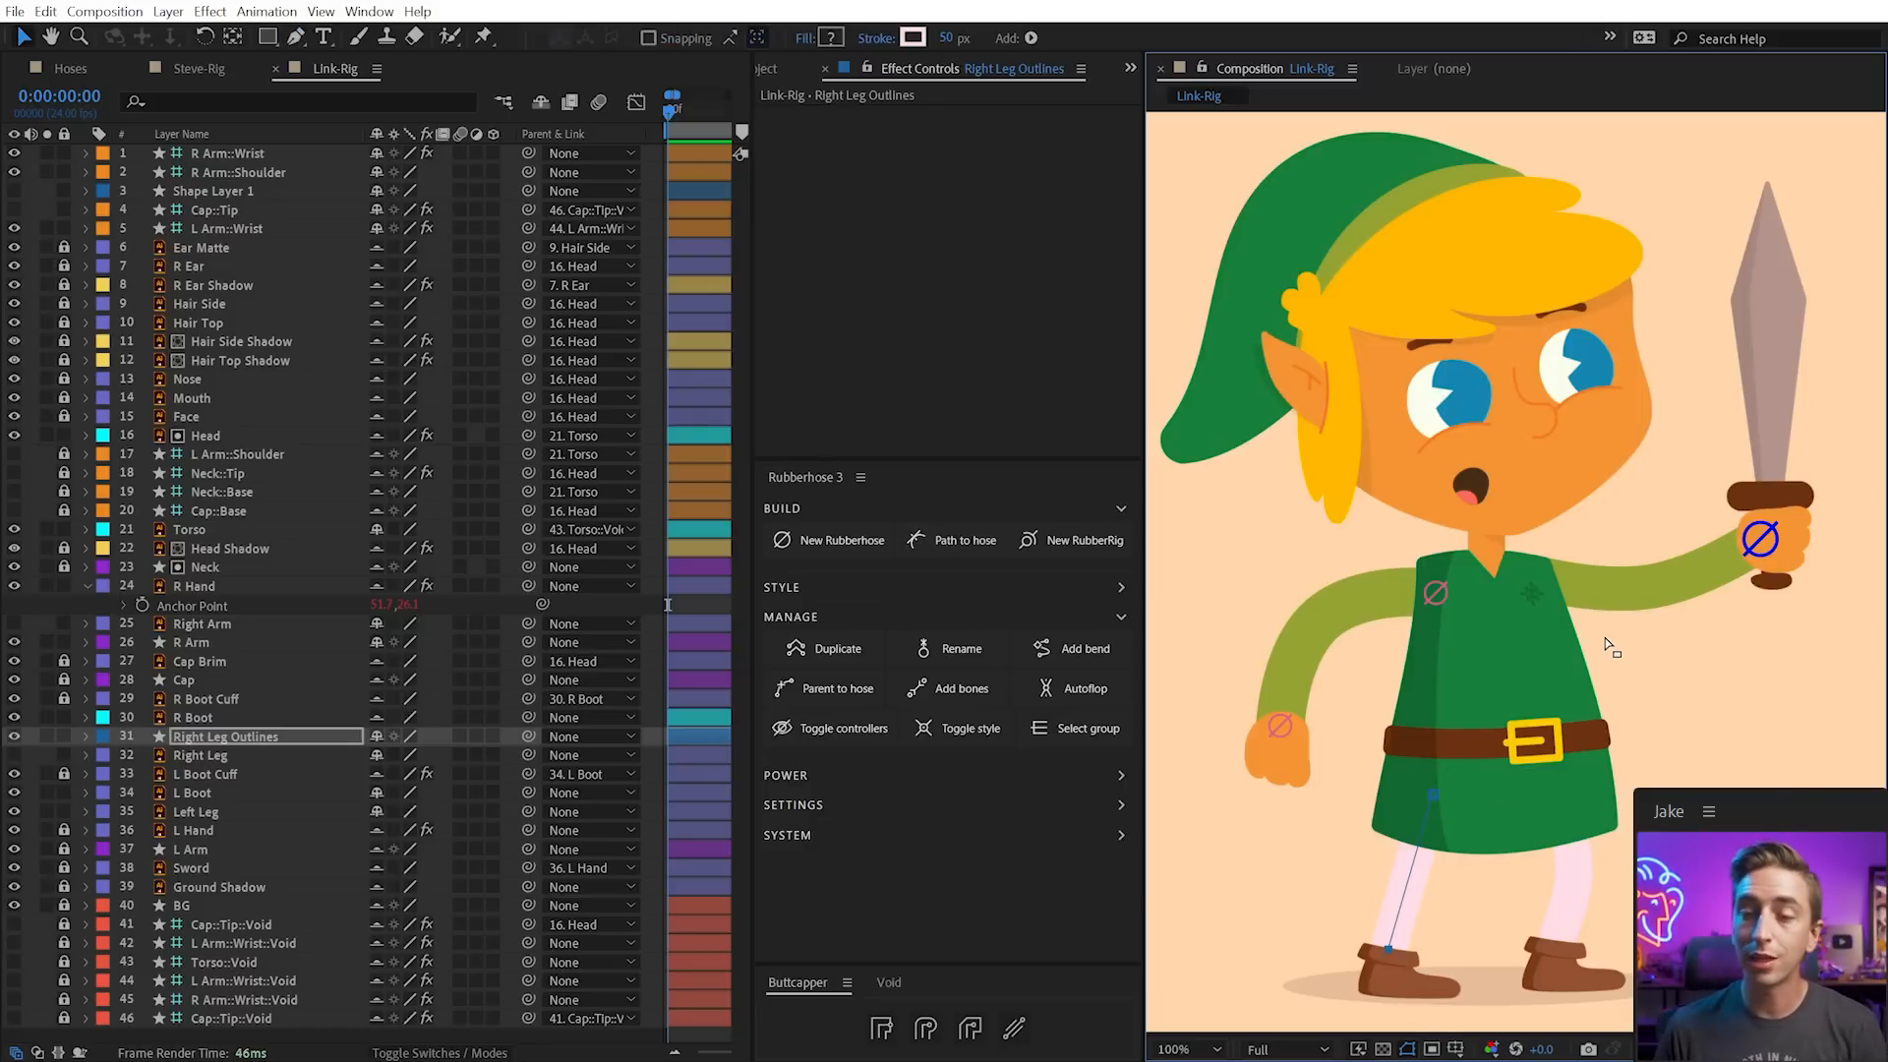
{"action": "key", "text": "g"}
{"action": "left_click", "coordinate": [1408, 881]}
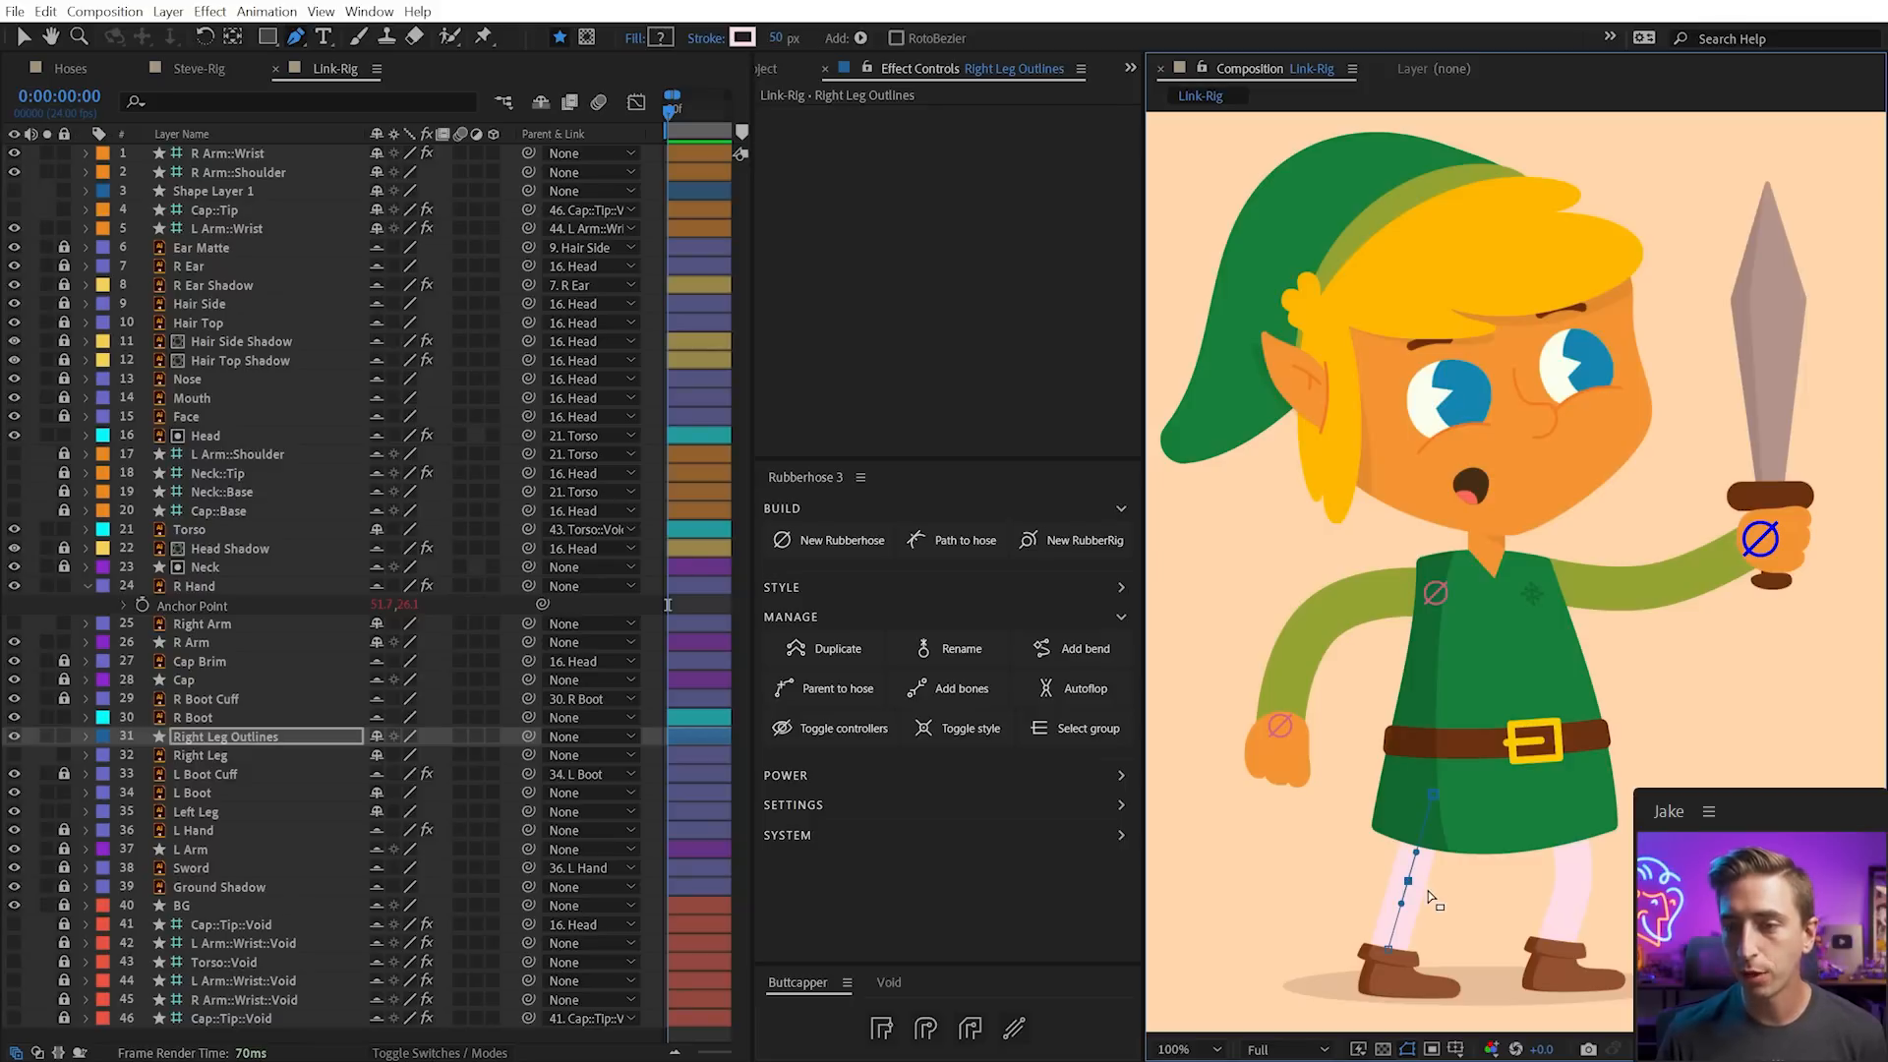
{"action": "key", "text": "v"}
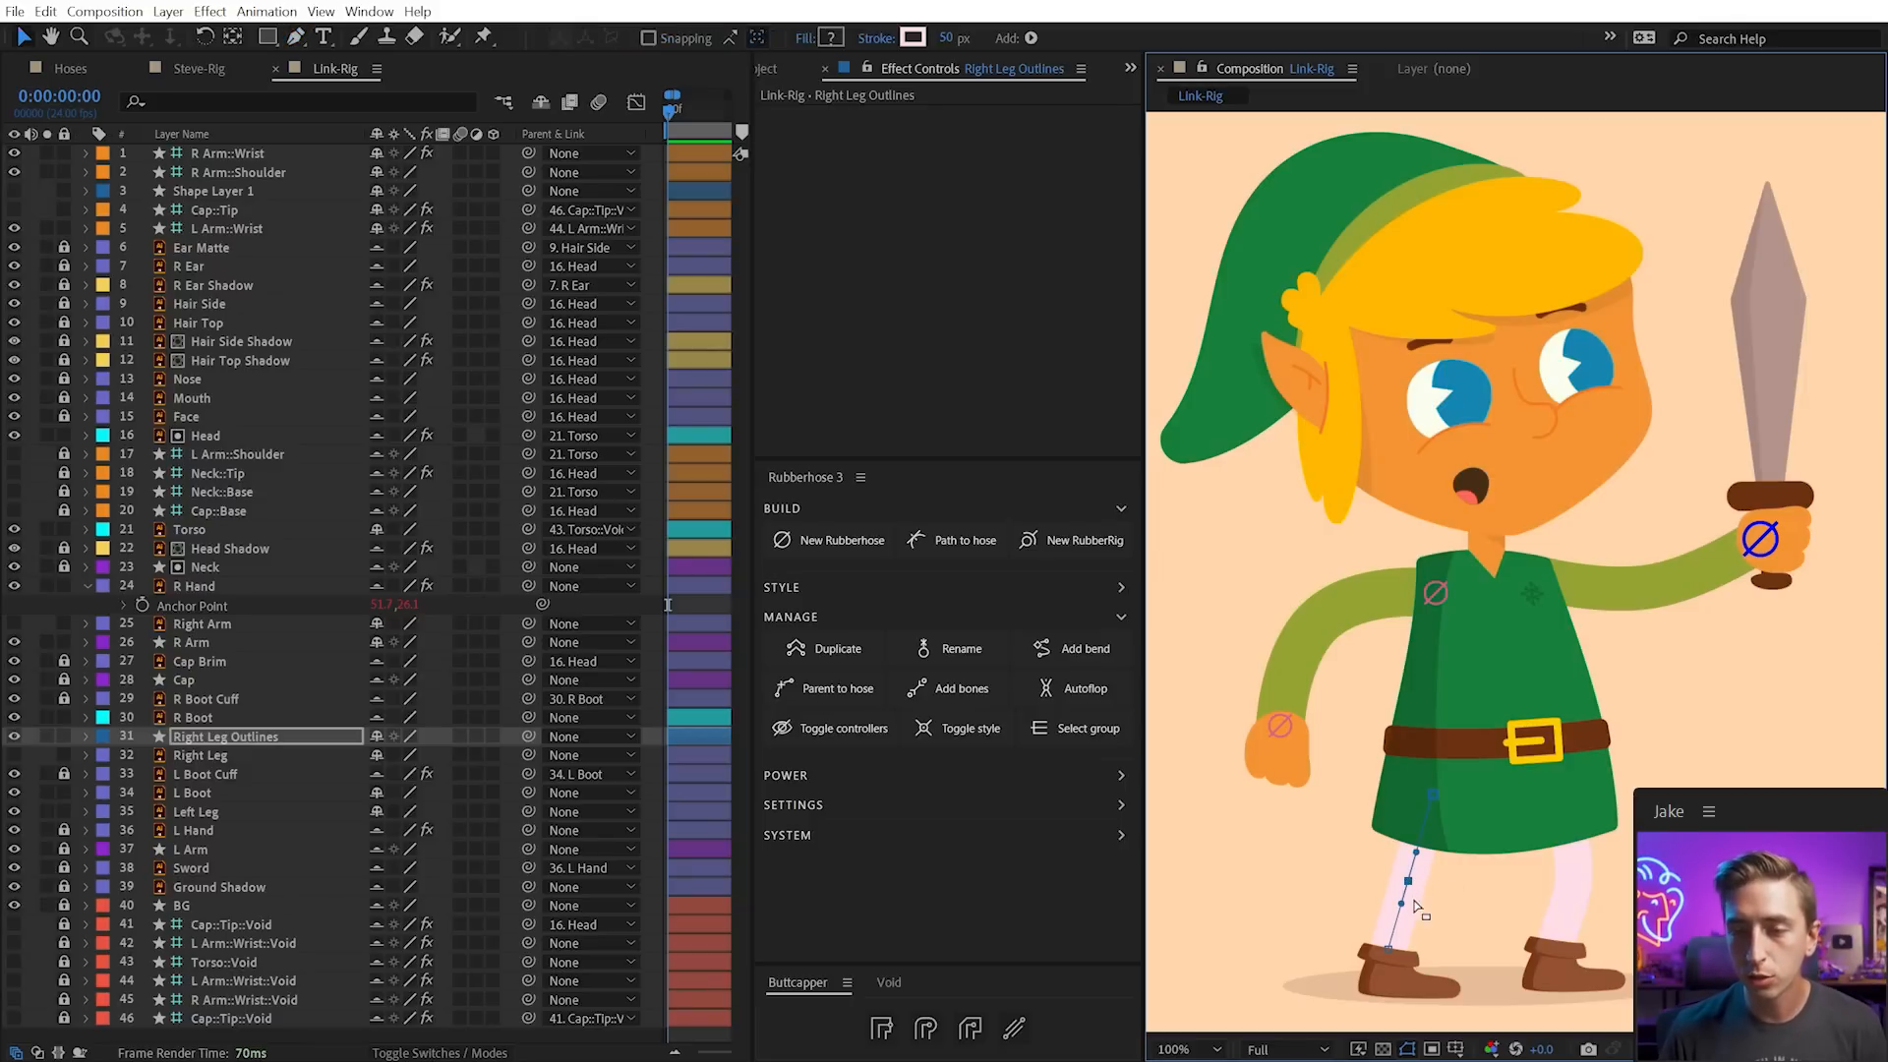
{"action": "left_click_drag", "start_coordinate": [1400, 907], "coordinate": [1398, 915]}
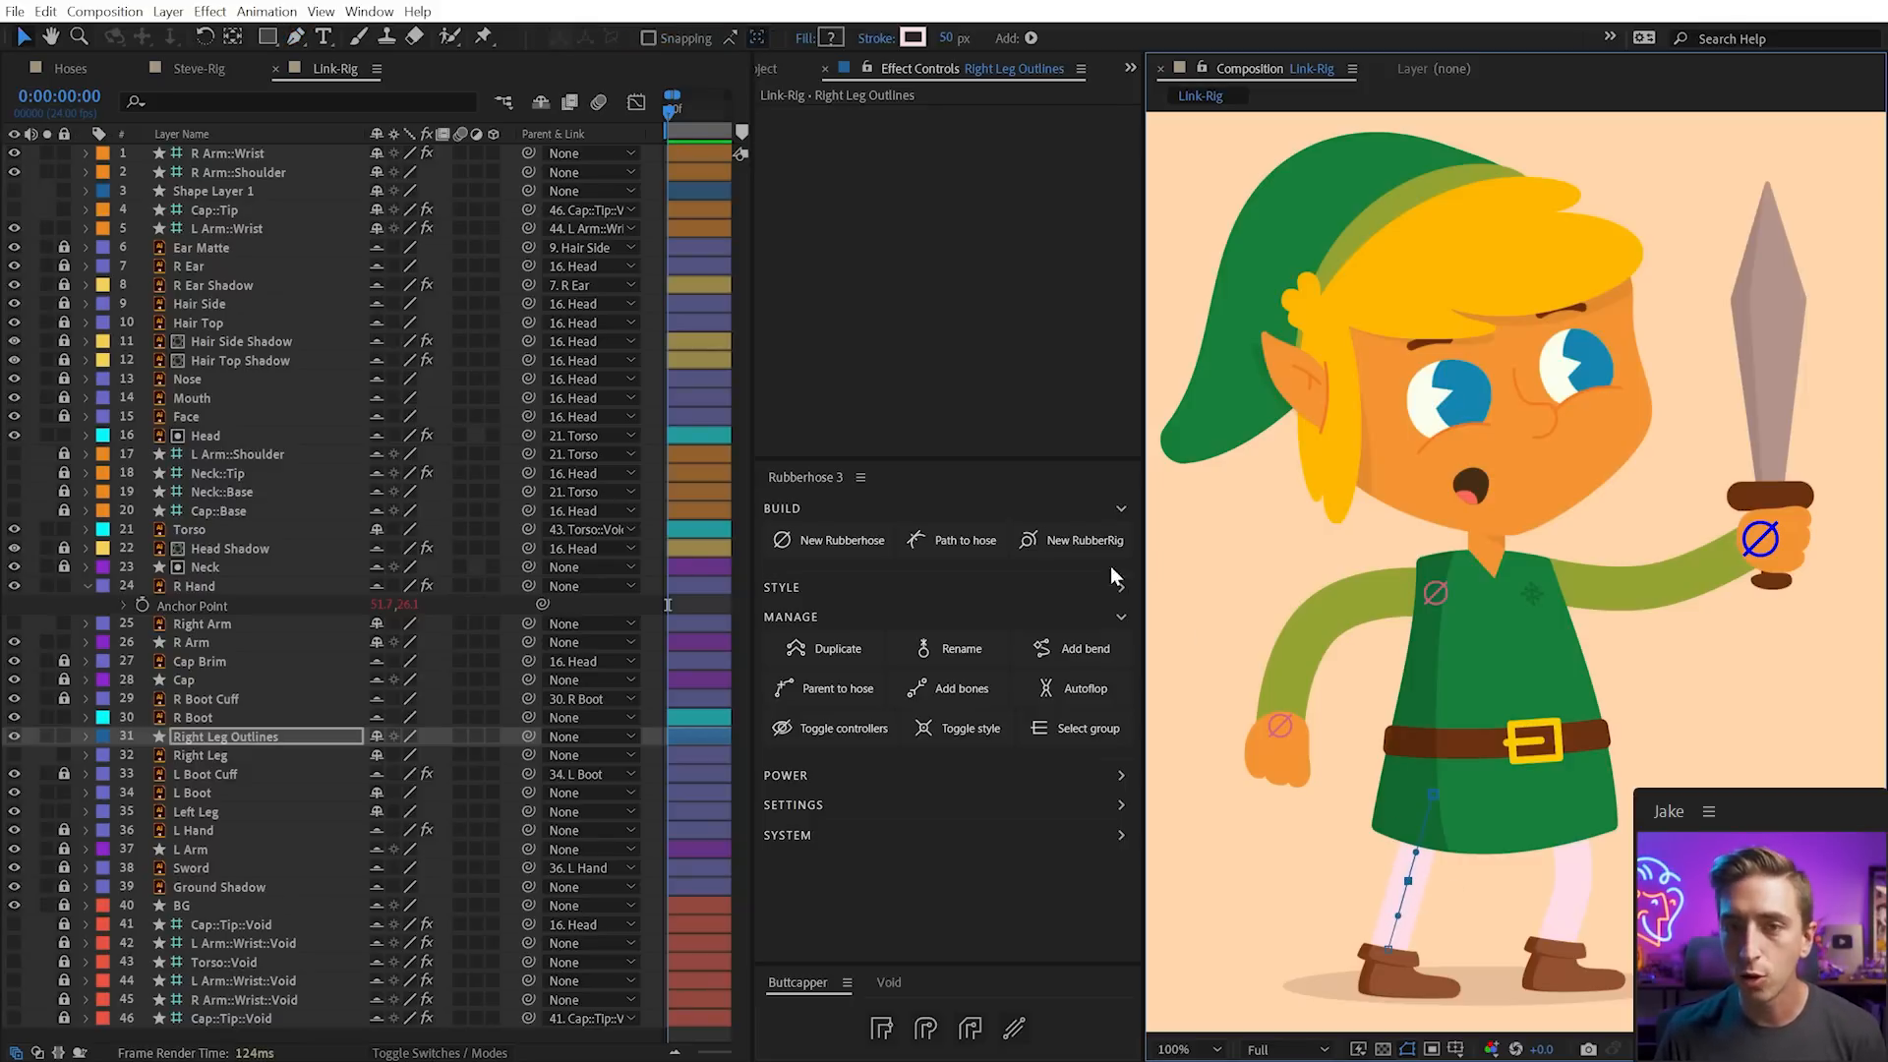
Build a new R Leg rubberhose with Hip : Ankle joints and test the ankle
{"action": "left_click", "coordinate": [948, 552]}
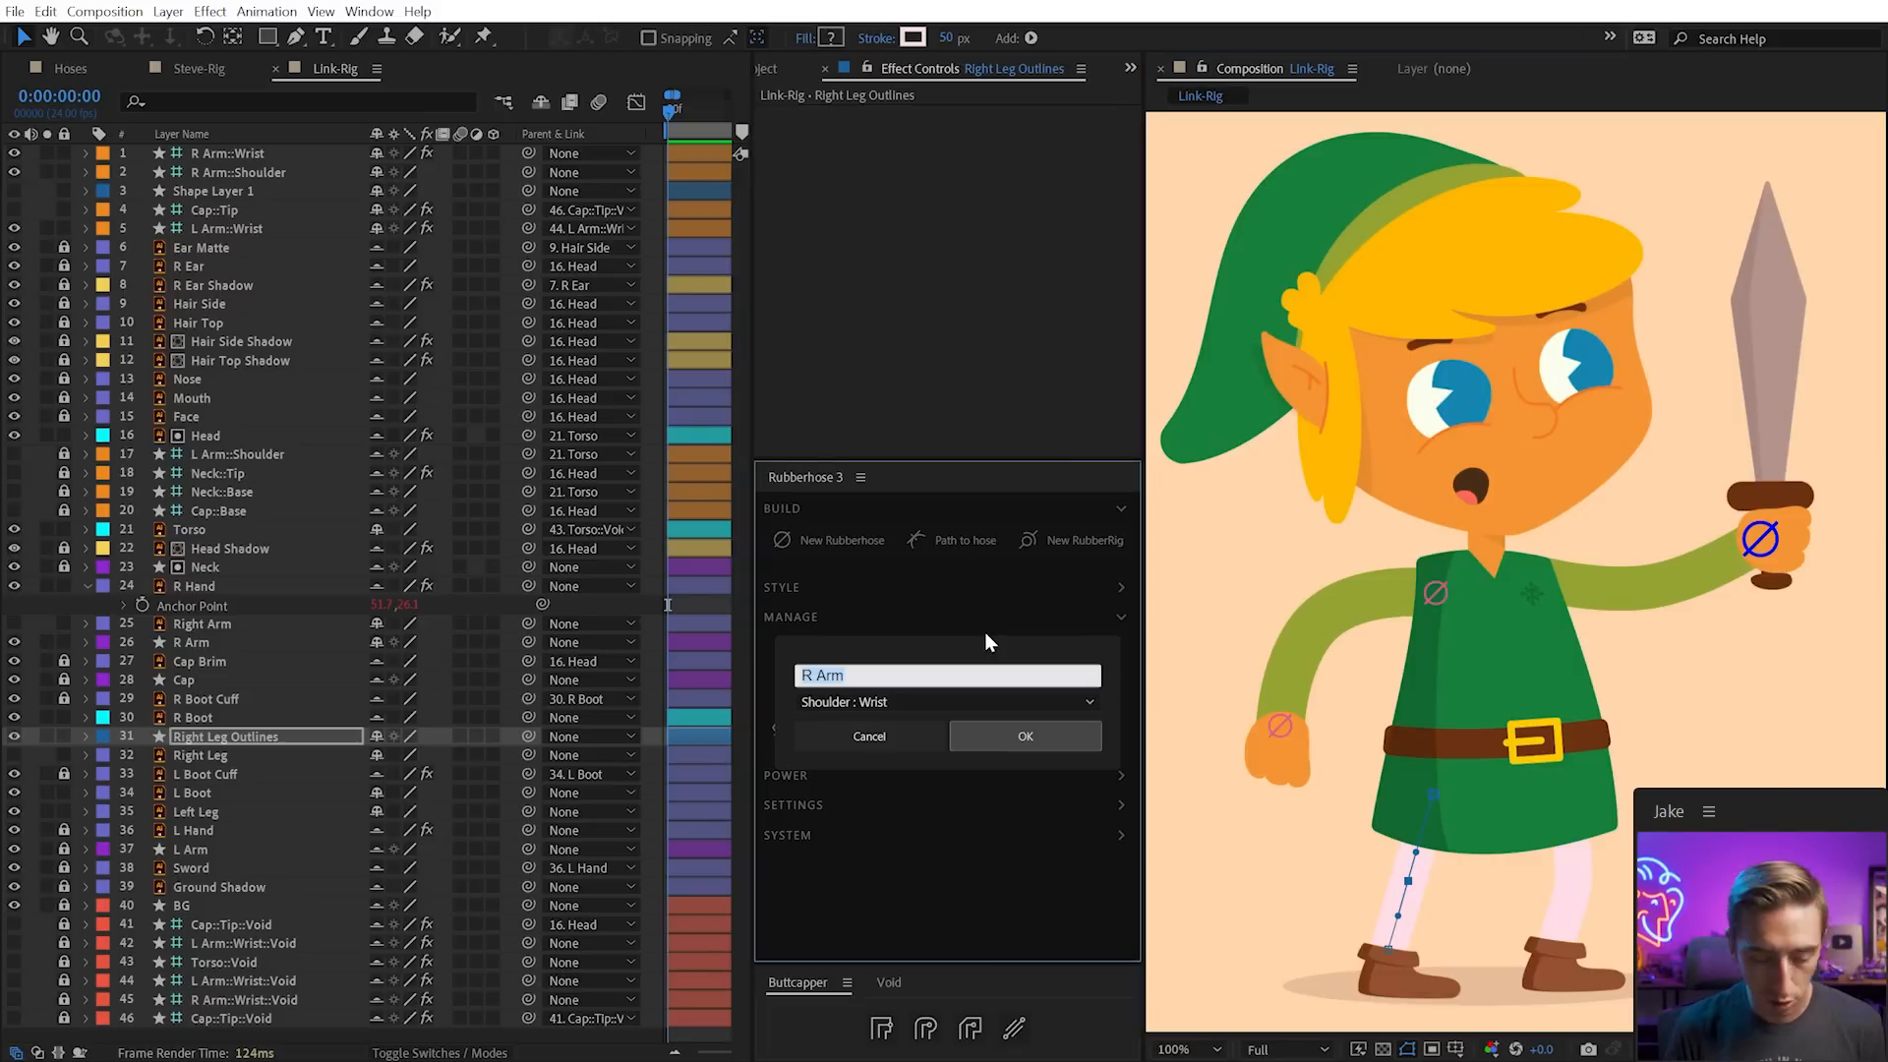
{"action": "type", "text": "R Leg"}
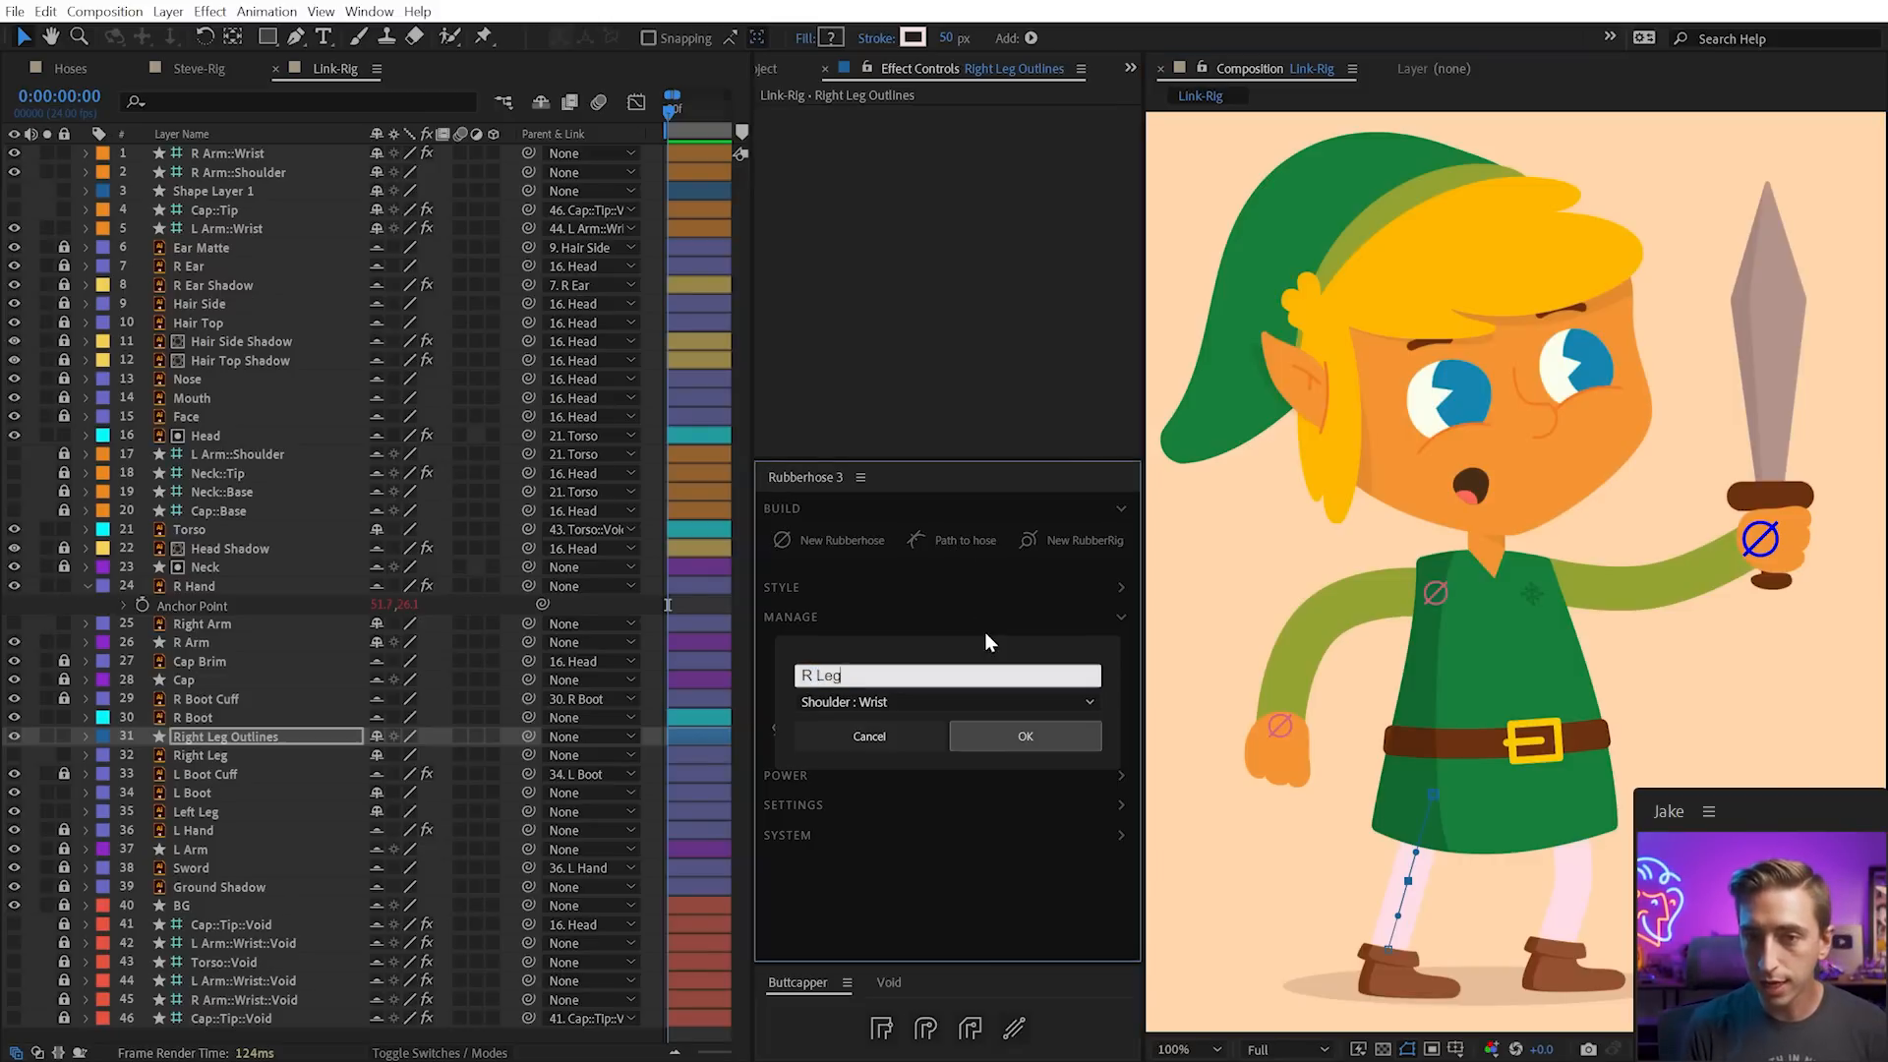
{"action": "left_click", "coordinate": [804, 698]}
{"action": "left_click", "coordinate": [881, 788]}
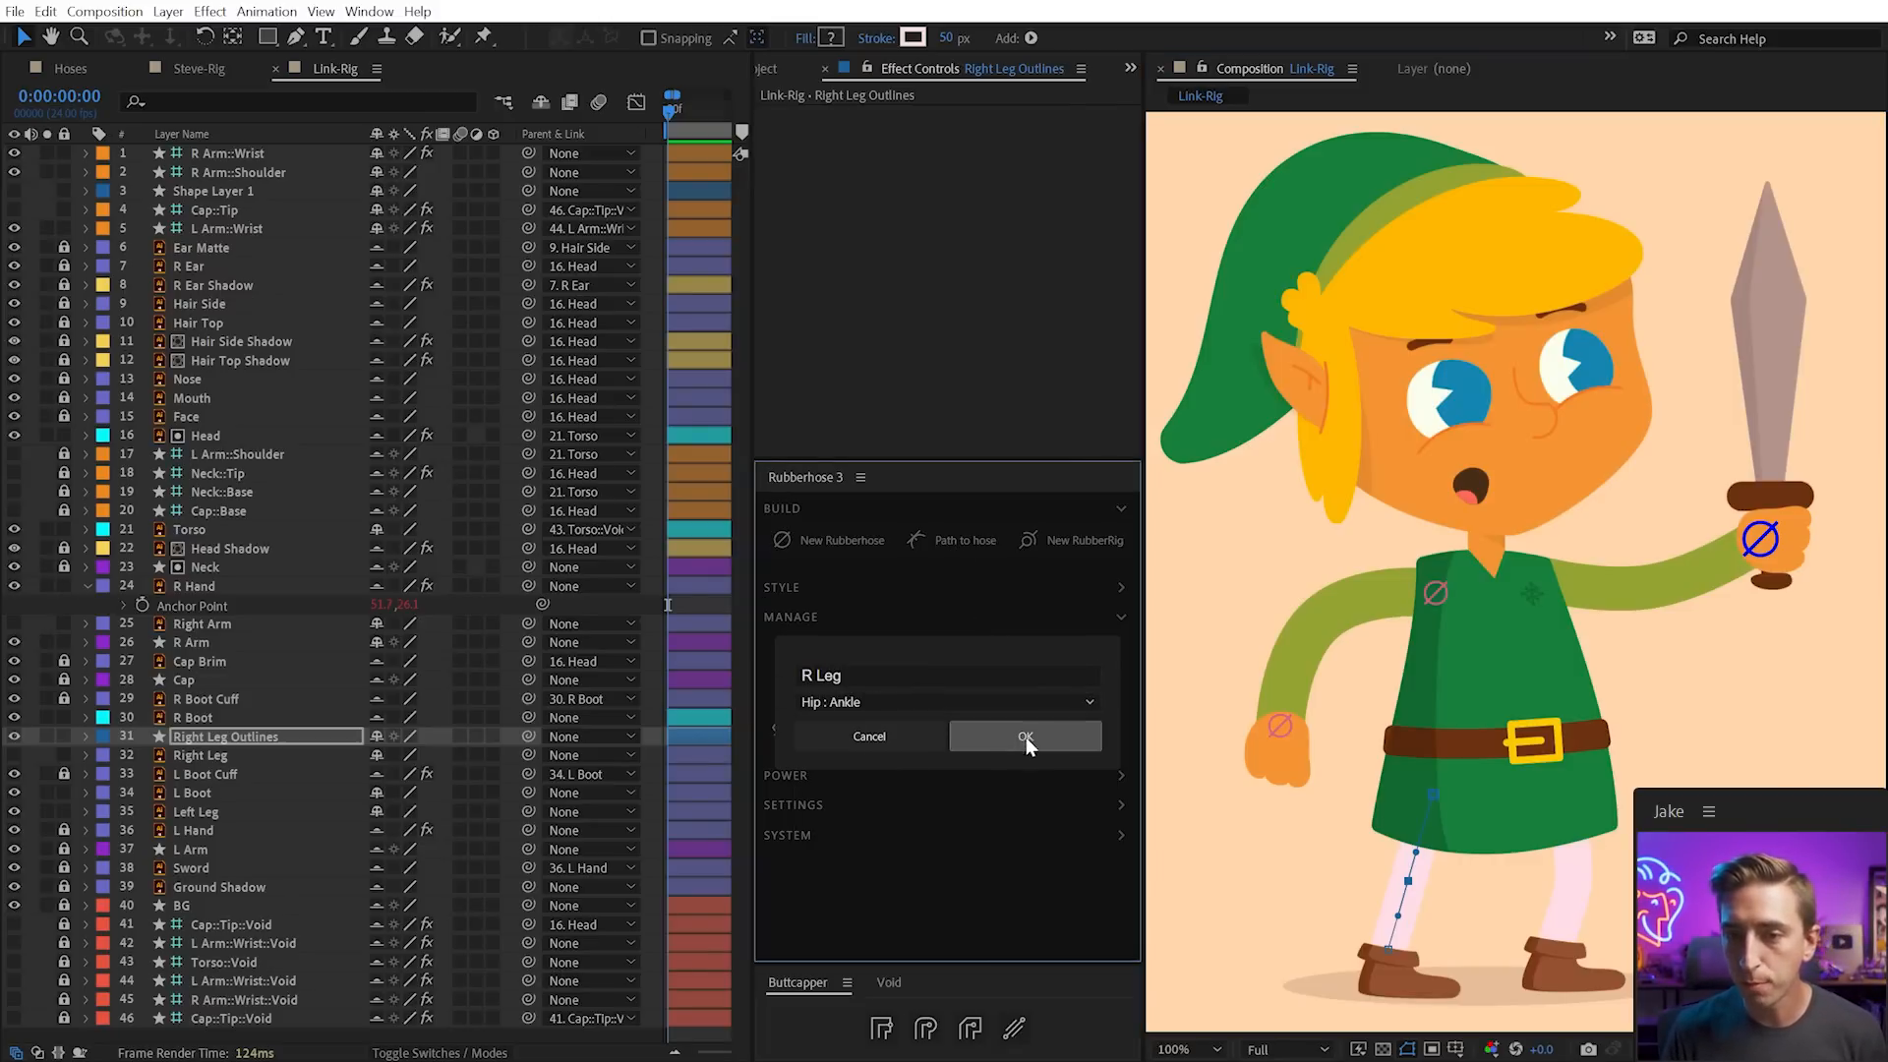
{"action": "left_click", "coordinate": [1028, 736]}
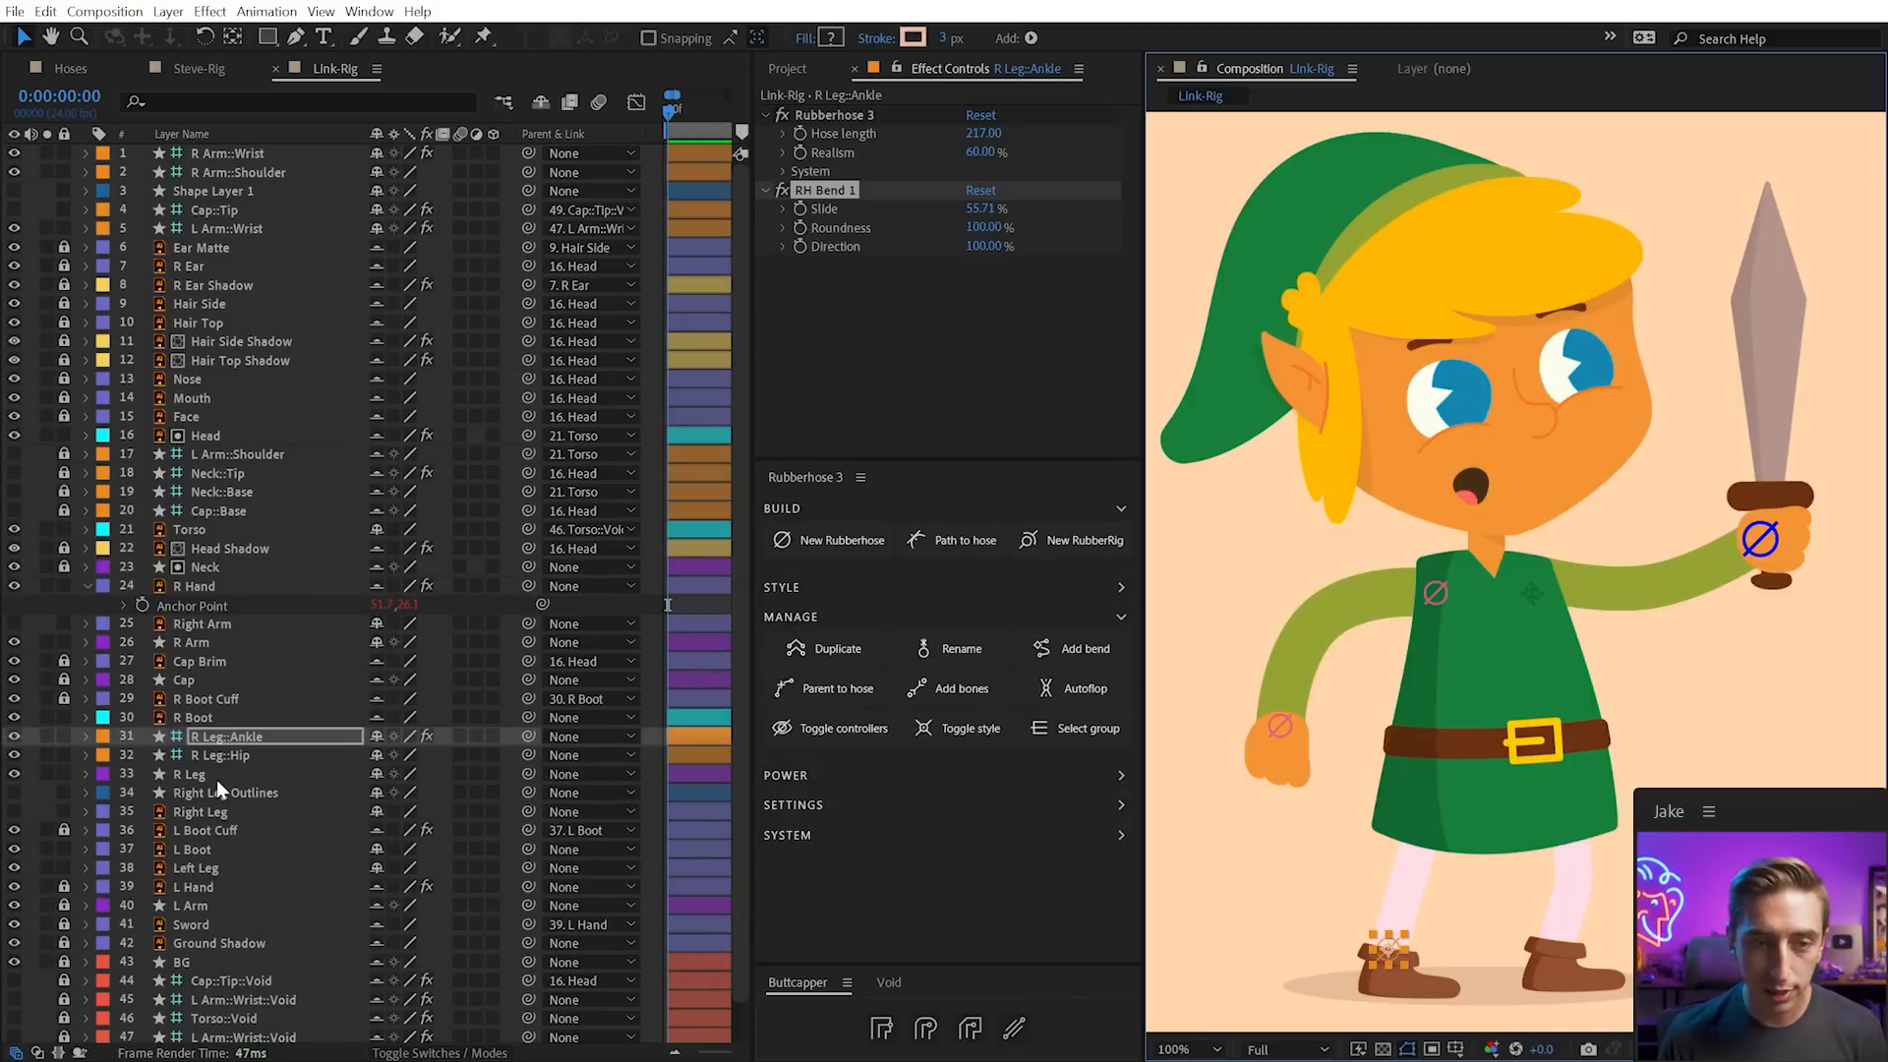
{"action": "mouse_move", "coordinate": [1394, 958]}
{"action": "left_mouse_down"}
{"action": "mouse_move", "coordinate": [1424, 904]}
{"action": "mouse_move", "coordinate": [1401, 983]}
{"action": "mouse_move", "coordinate": [1407, 923]}
{"action": "left_mouse_up"}
{"action": "key", "text": "ctrl+z"}
Attach R Boot to the R Leg hose without auto rotate, anchor Y 27.5, and raise R Leg::Ankle in the stack
{"action": "left_click", "coordinate": [1403, 986]}
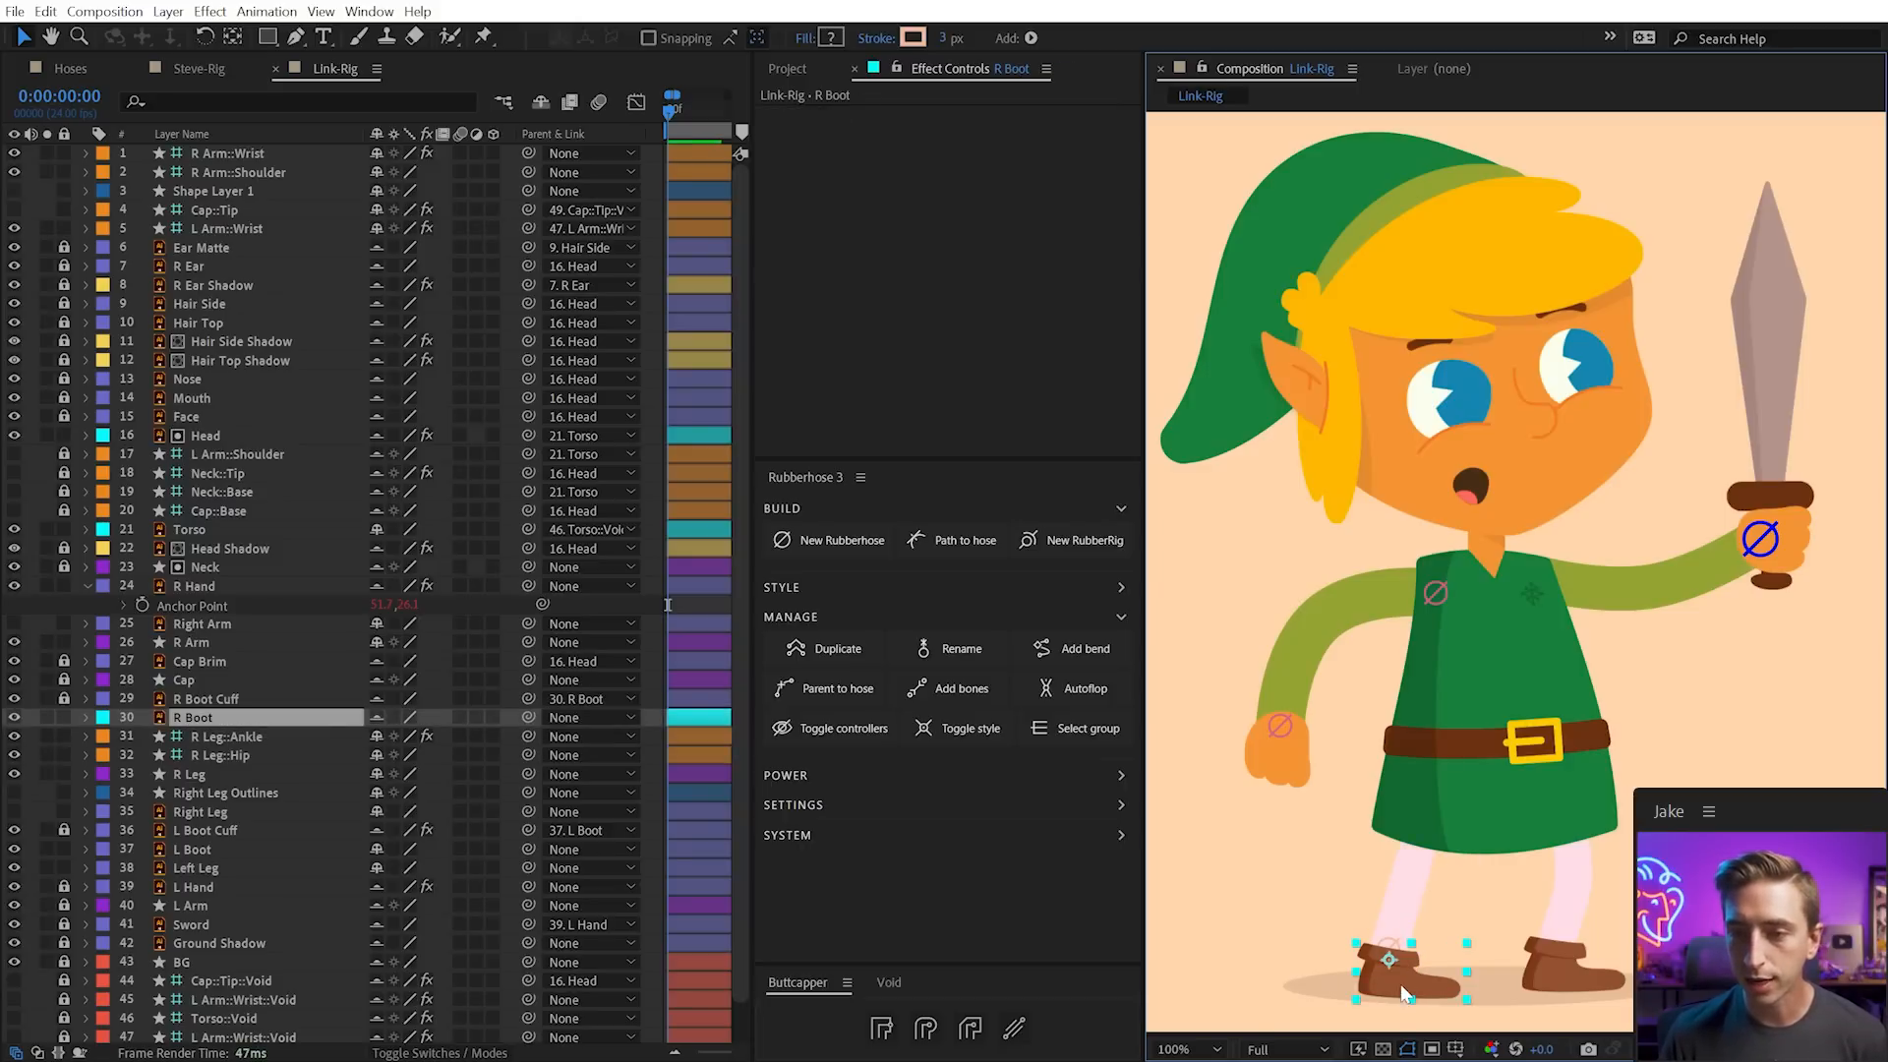
{"action": "left_click", "coordinate": [879, 688]}
{"action": "left_click", "coordinate": [400, 739]}
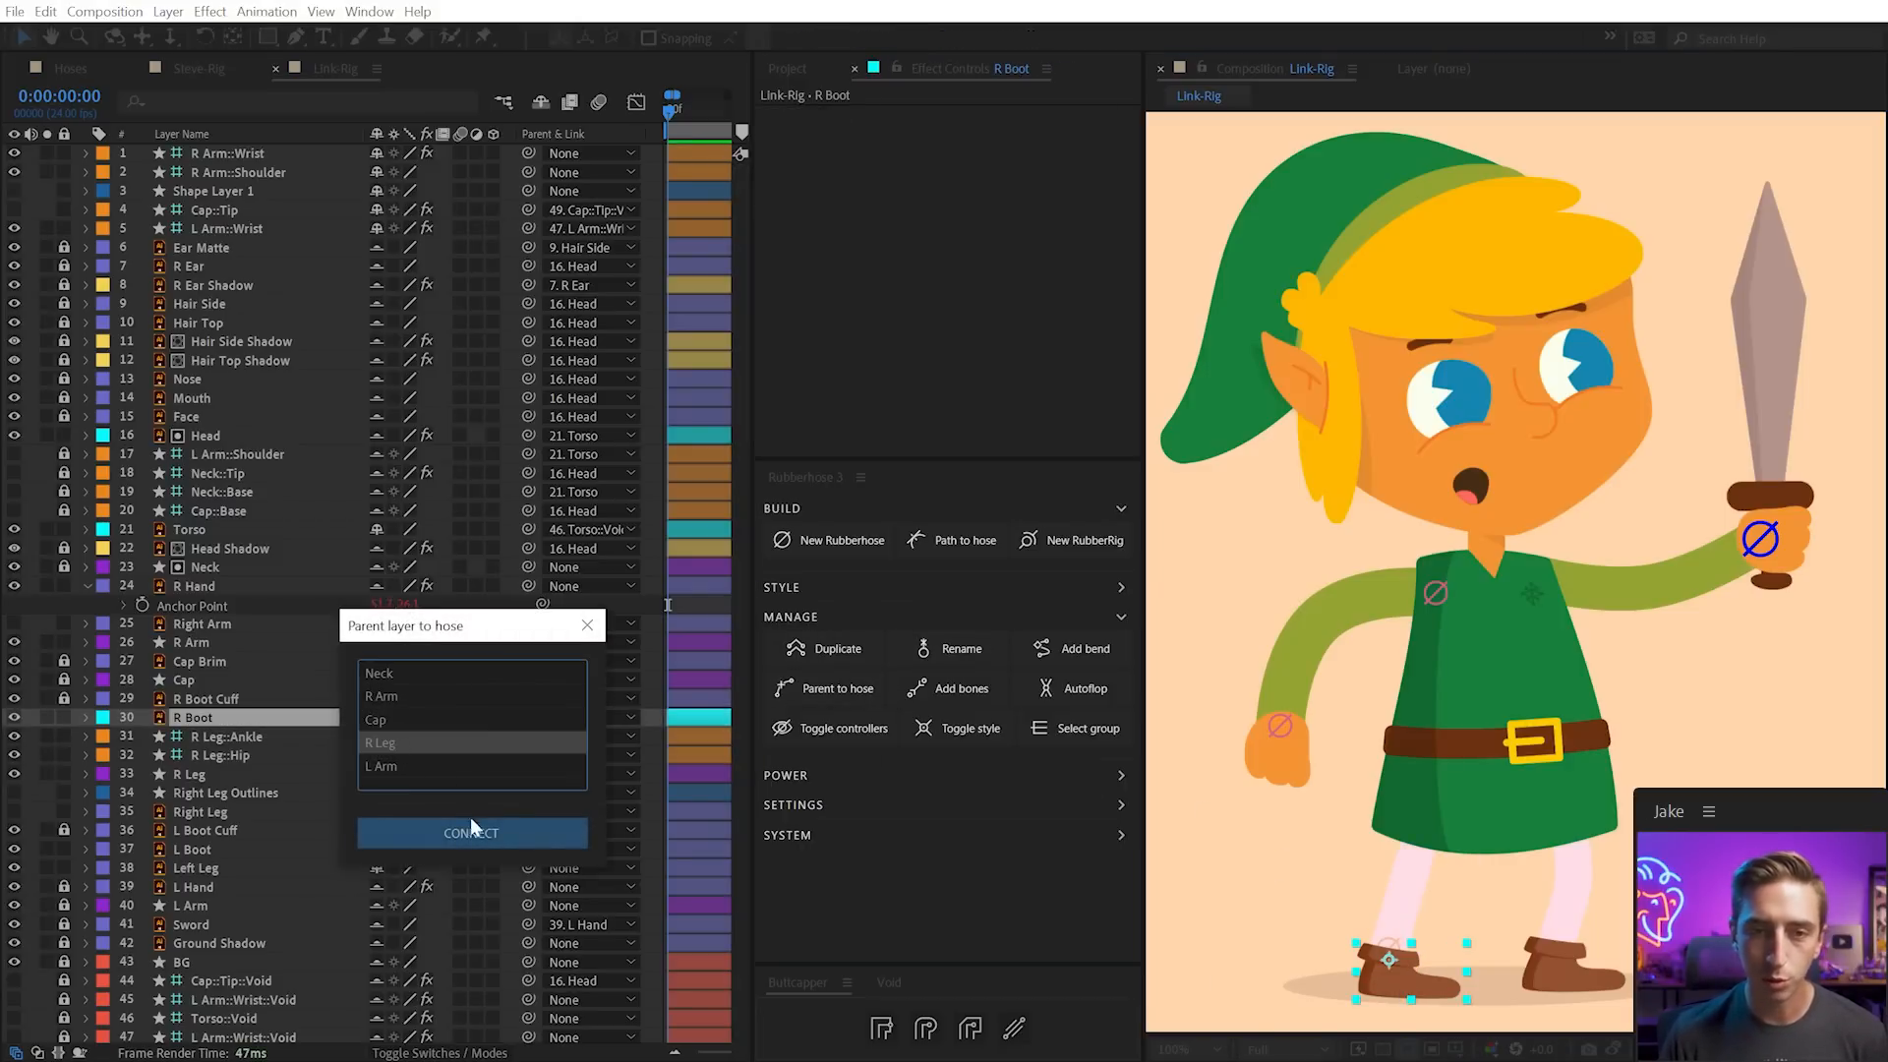
{"action": "left_click", "coordinate": [470, 831]}
{"action": "left_click", "coordinate": [971, 171]}
{"action": "key", "text": "a"}
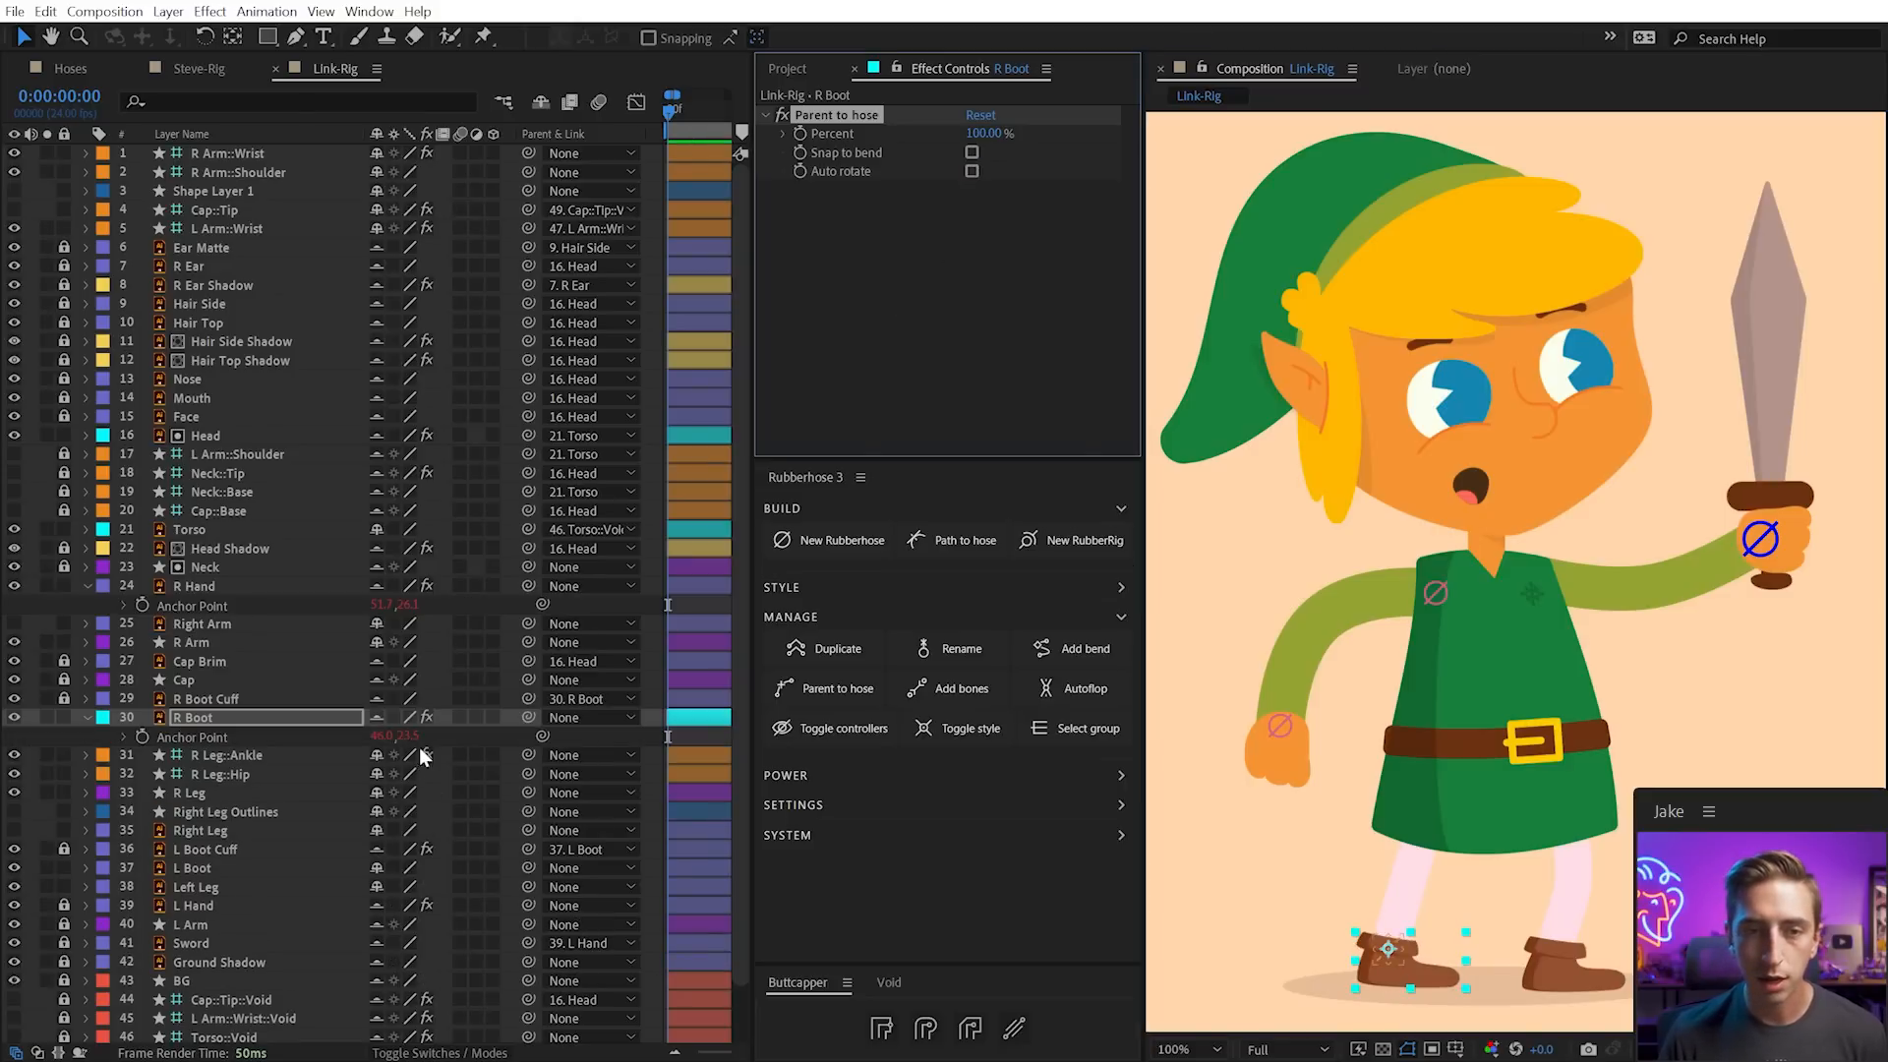
{"action": "left_click_drag", "start_coordinate": [408, 735], "coordinate": [397, 734]}
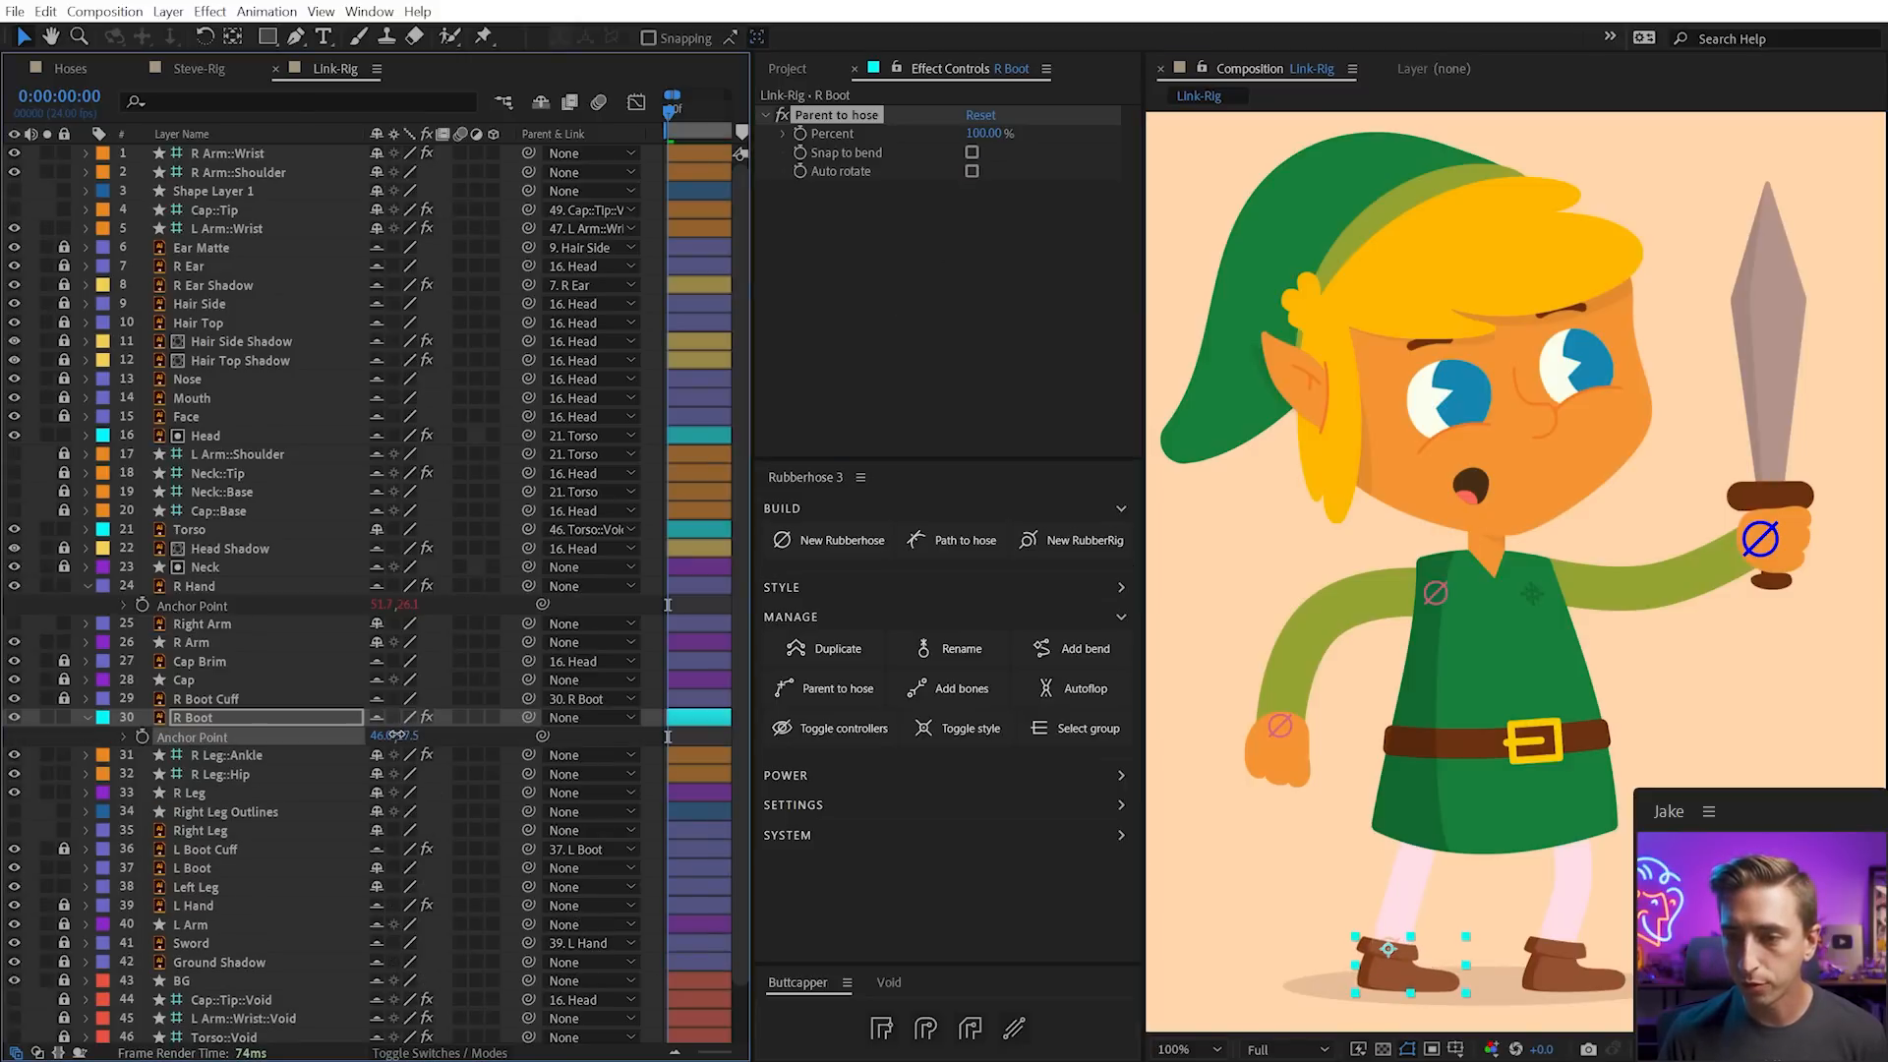
{"action": "left_click", "coordinate": [1325, 867]}
{"action": "left_click", "coordinate": [1392, 940]}
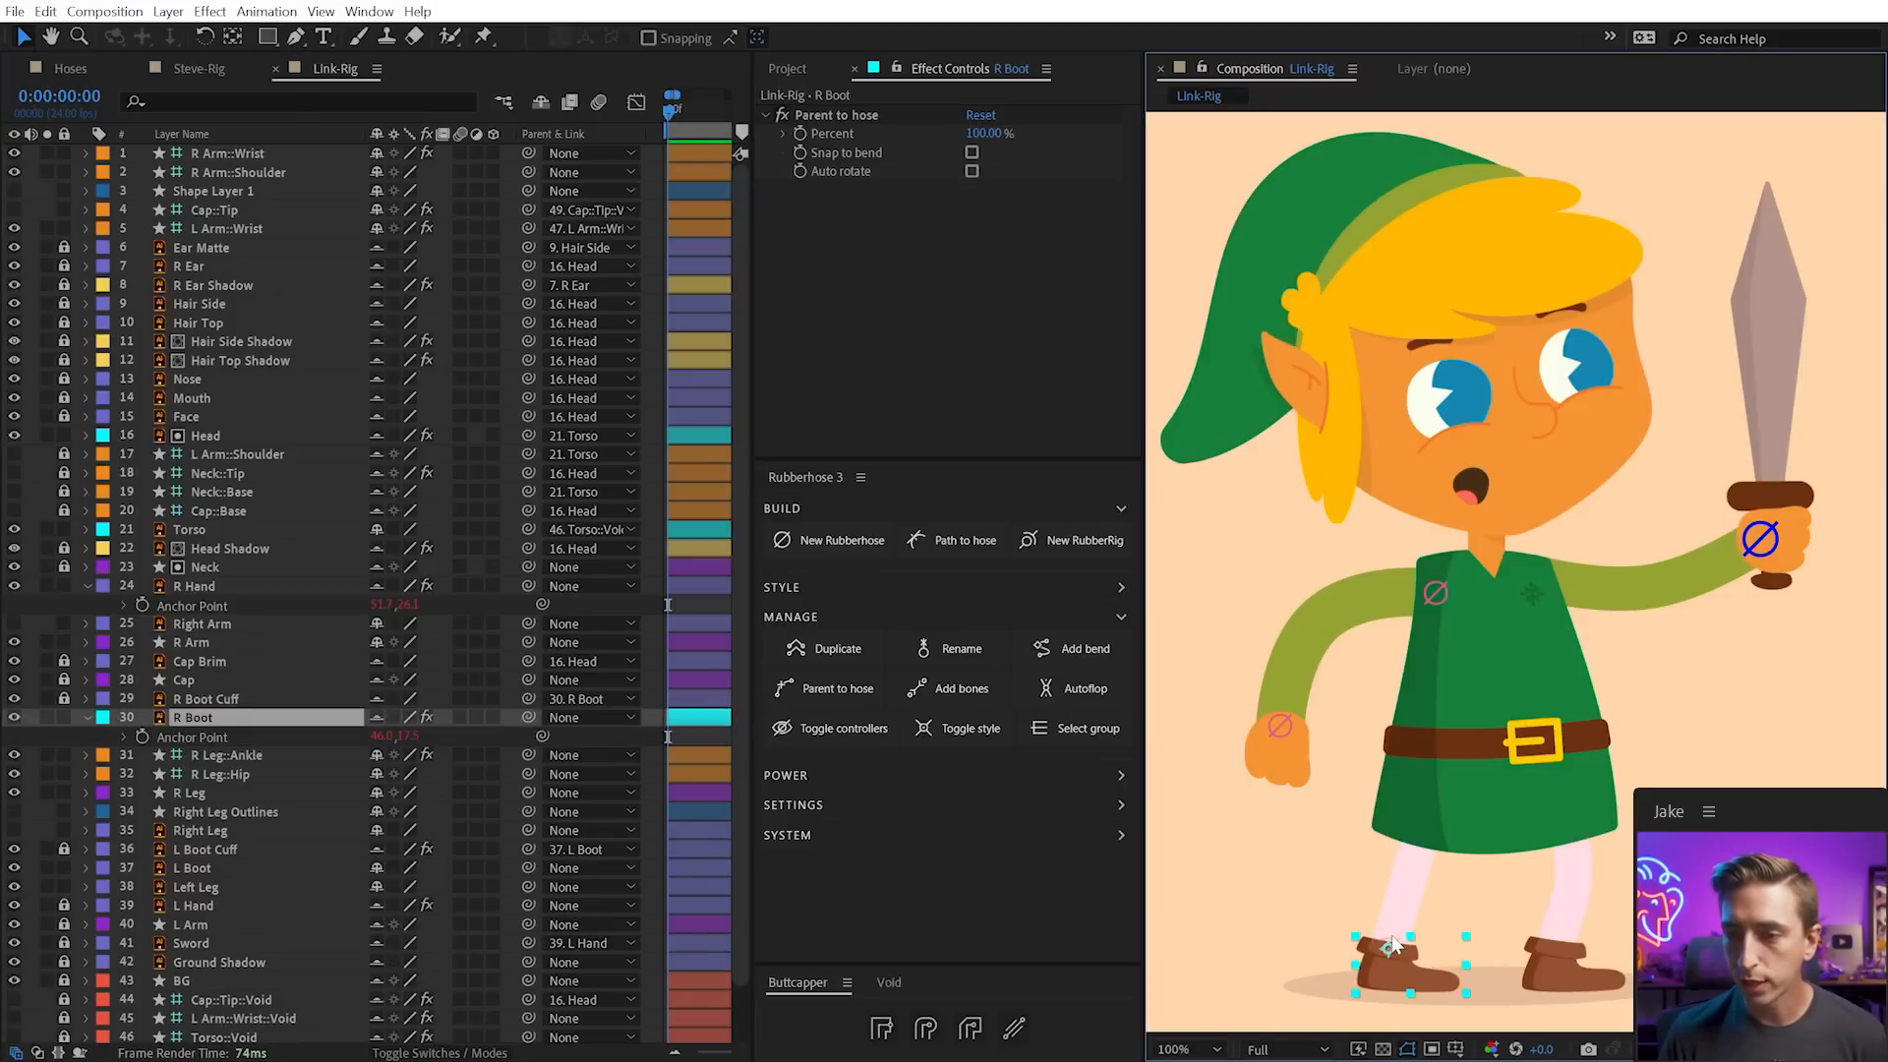
{"action": "left_click_drag", "start_coordinate": [232, 759], "coordinate": [244, 239]}
{"action": "mouse_move", "coordinate": [1390, 956]}
{"action": "left_mouse_down"}
{"action": "mouse_move", "coordinate": [1425, 858]}
{"action": "mouse_move", "coordinate": [1398, 939]}
{"action": "left_mouse_up"}
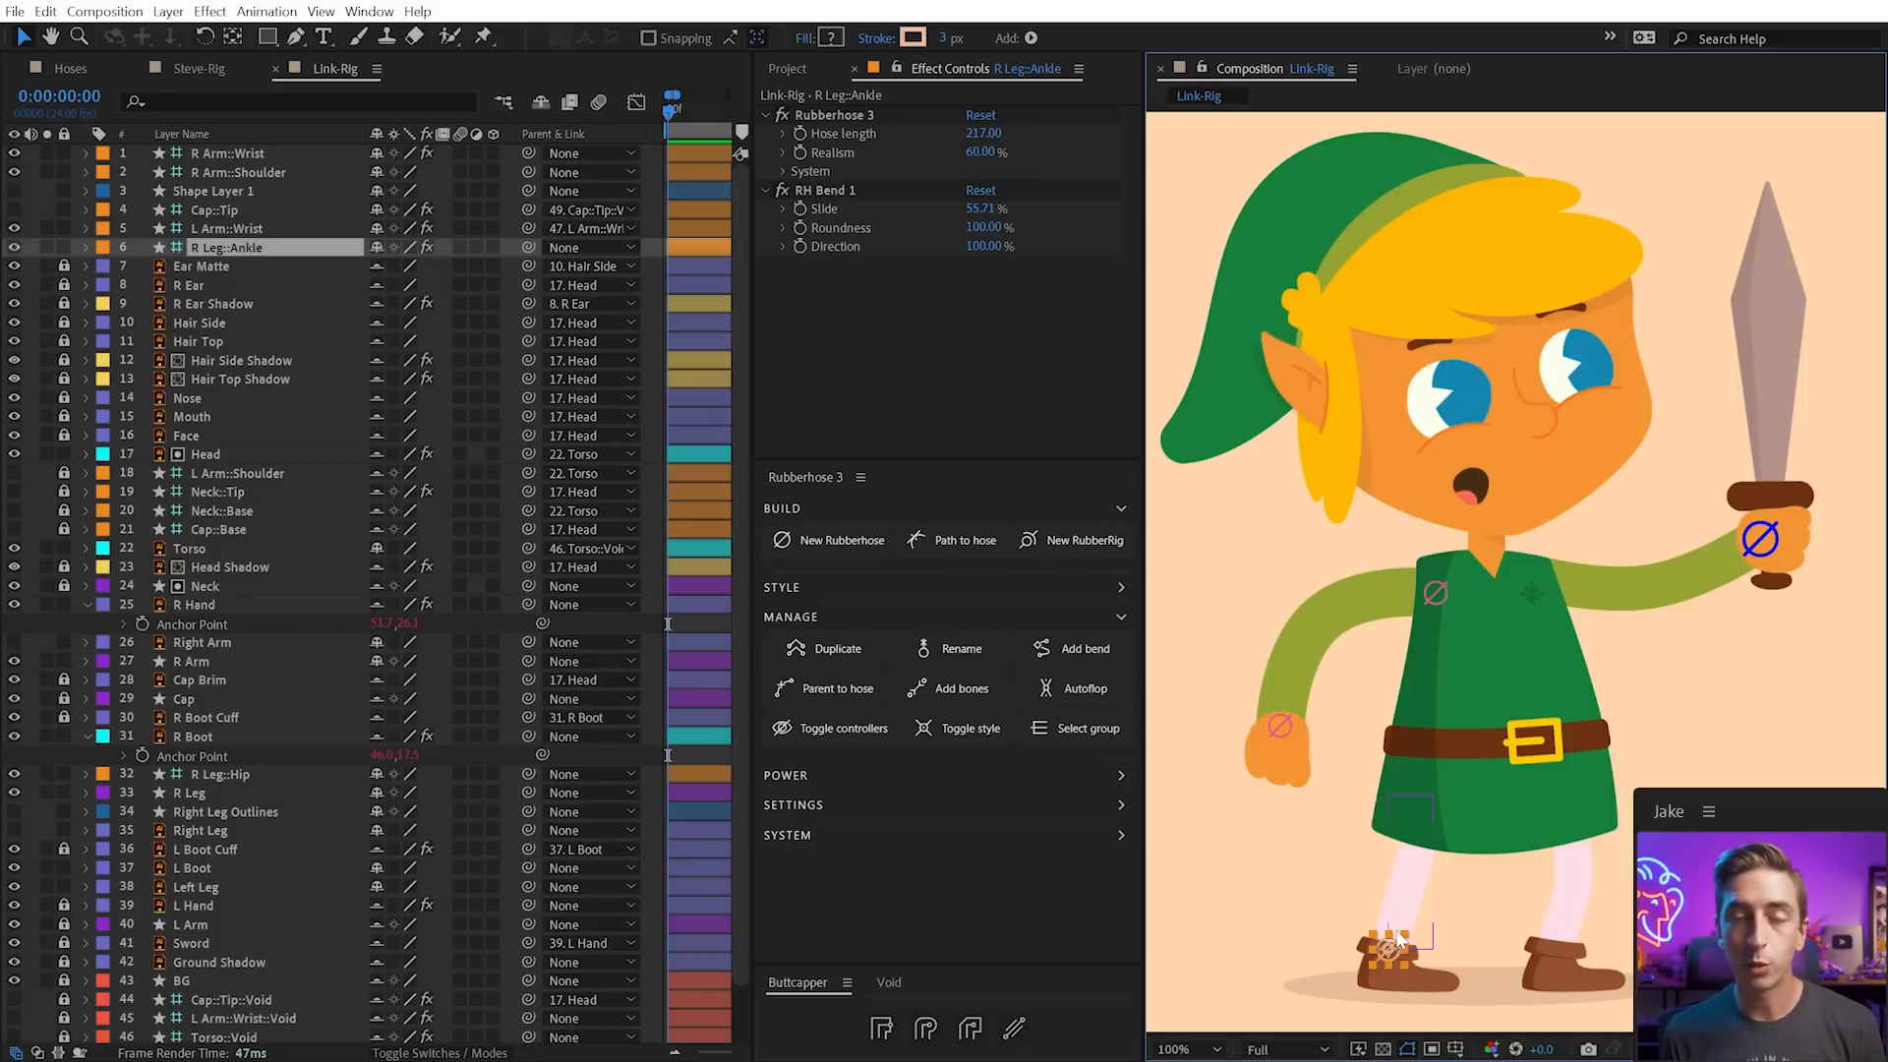
Make the Cap::Tip controller visible and bend the cap by moving its tip
{"action": "key", "text": "space"}
{"action": "left_click_drag", "start_coordinate": [1332, 383], "coordinate": [1384, 397]}
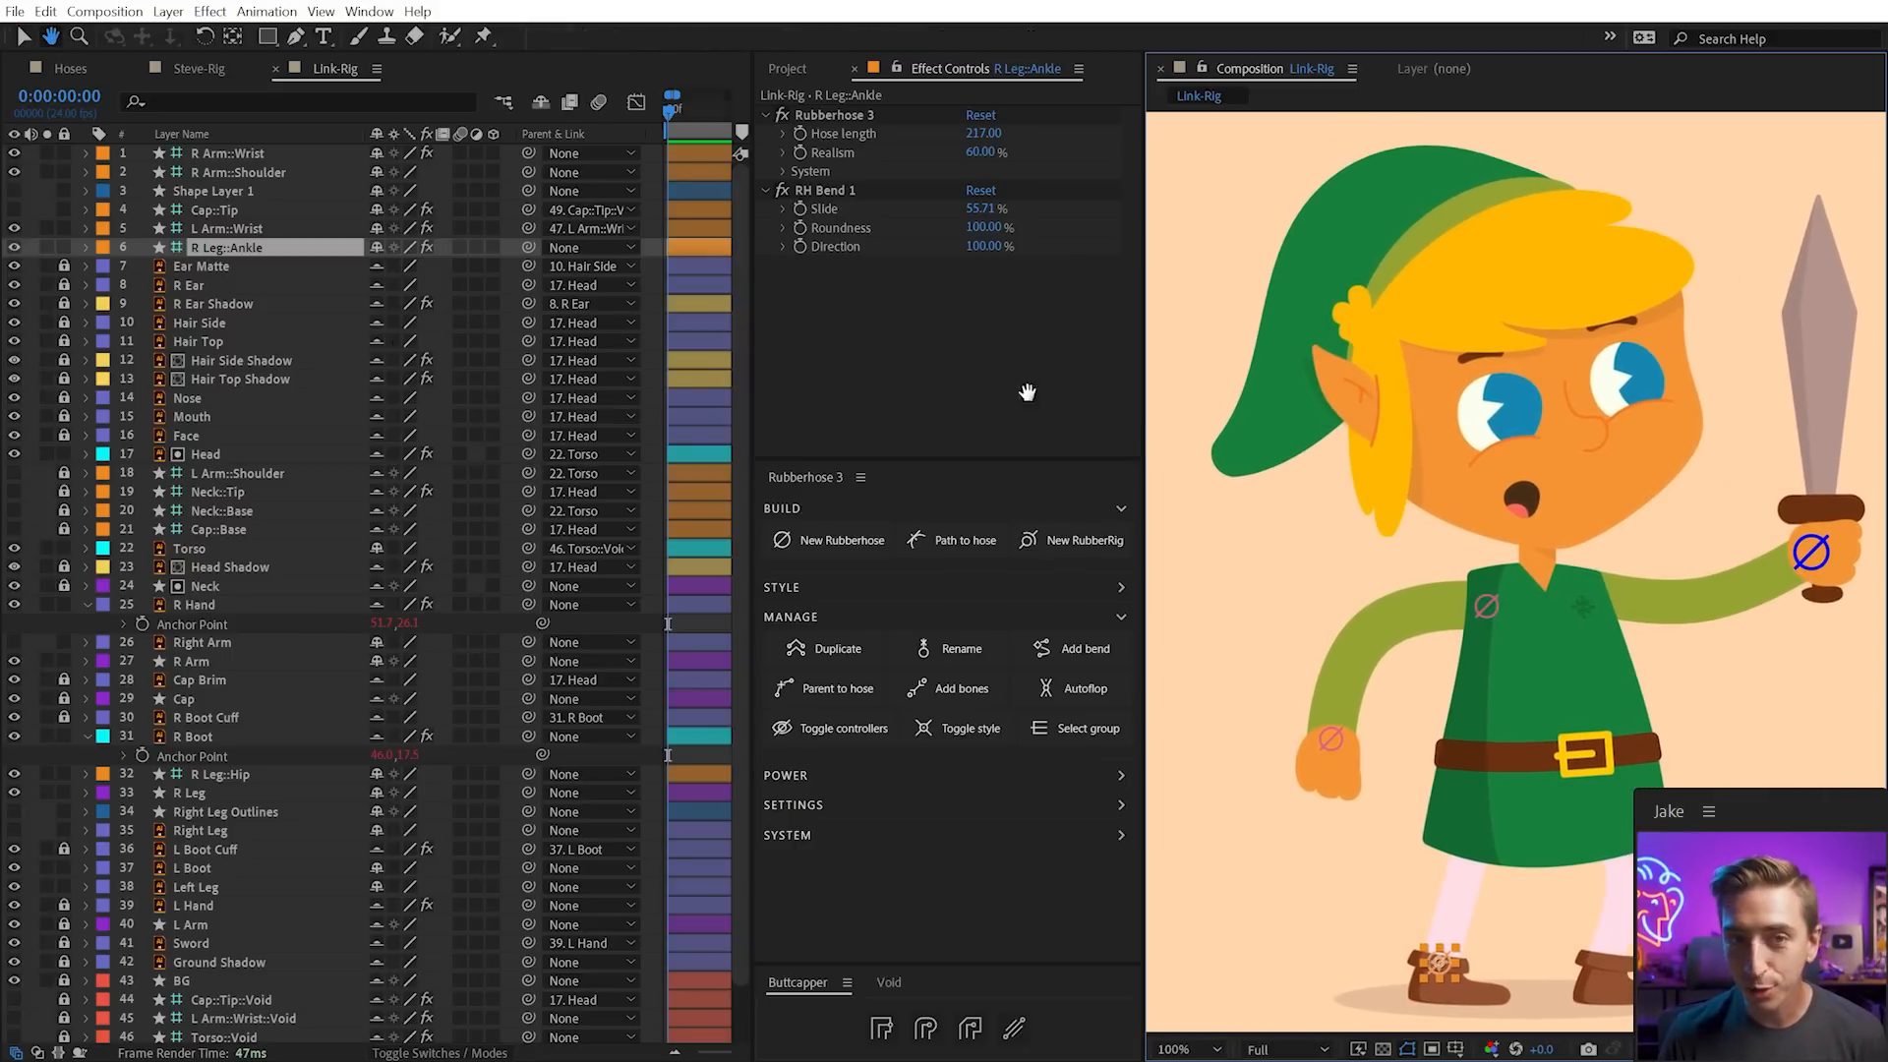
{"action": "left_click", "coordinate": [224, 210]}
{"action": "left_click", "coordinate": [14, 209]}
{"action": "left_click", "coordinate": [1223, 454]}
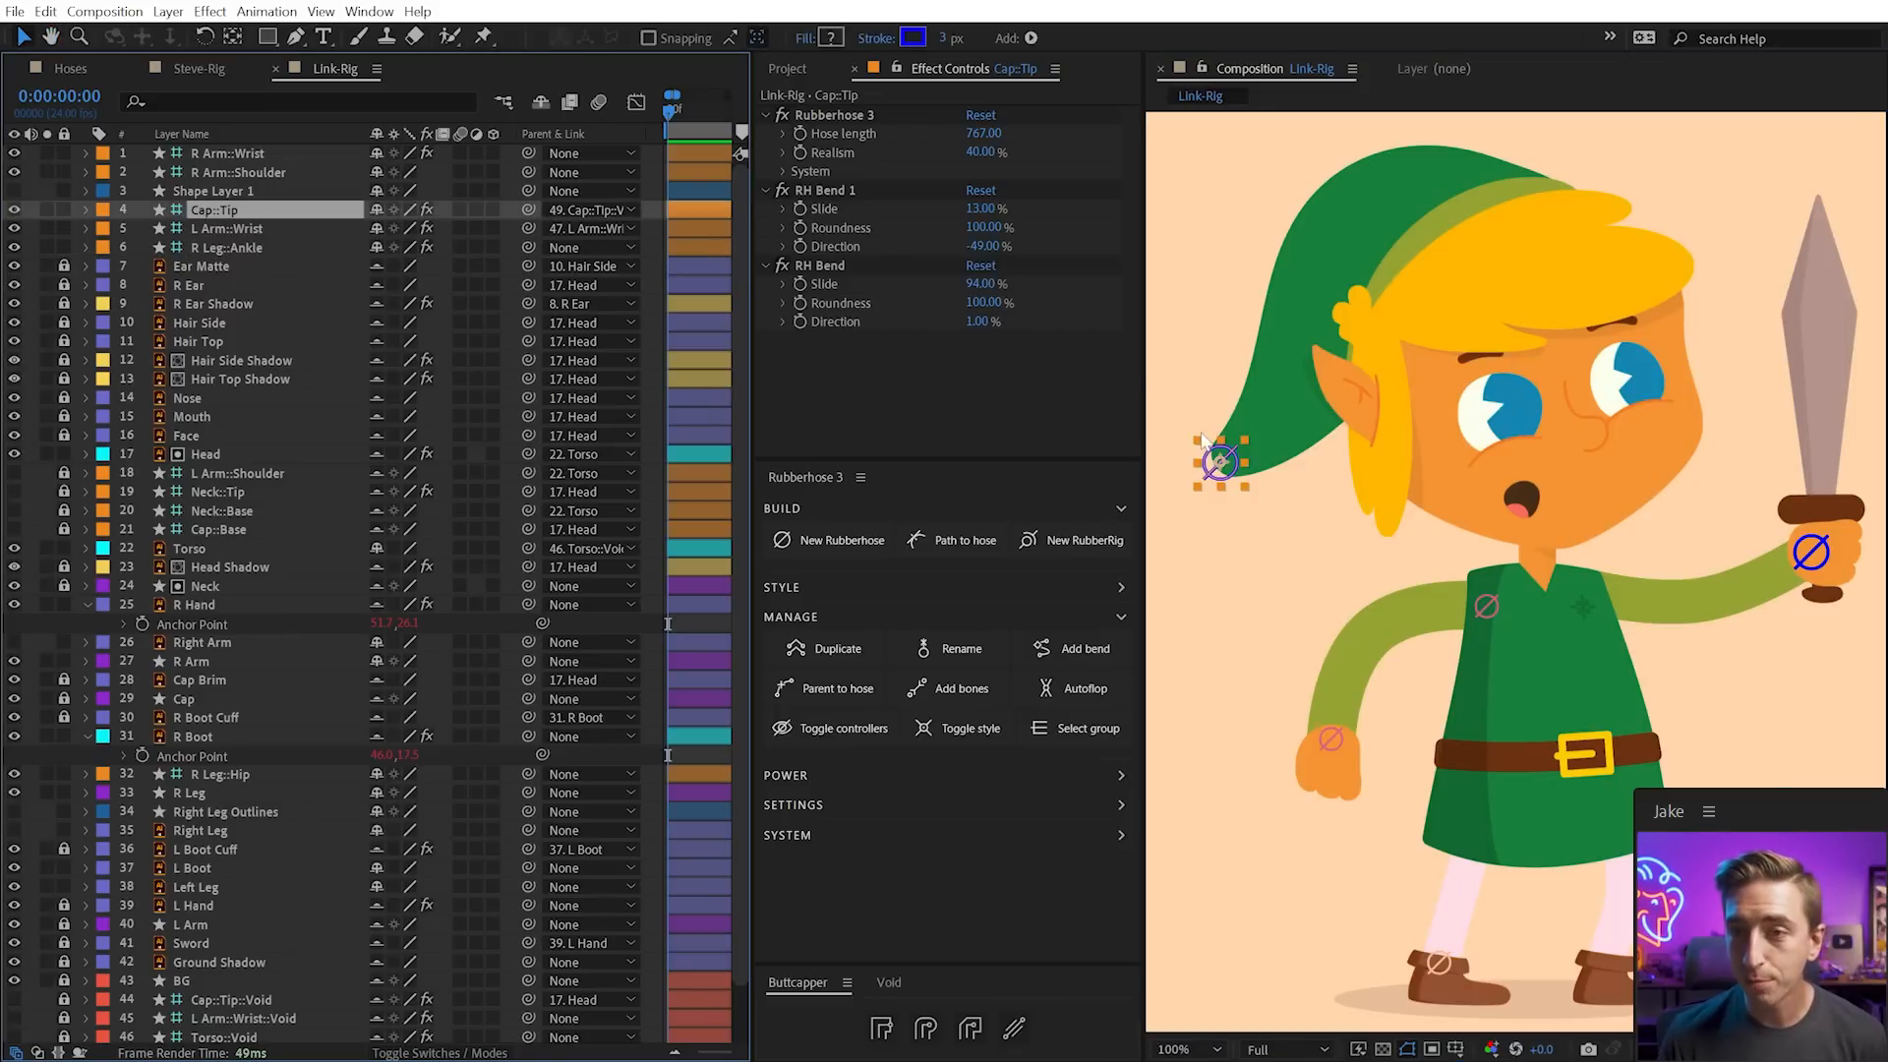
{"action": "left_click_drag", "start_coordinate": [1219, 460], "coordinate": [1293, 400]}
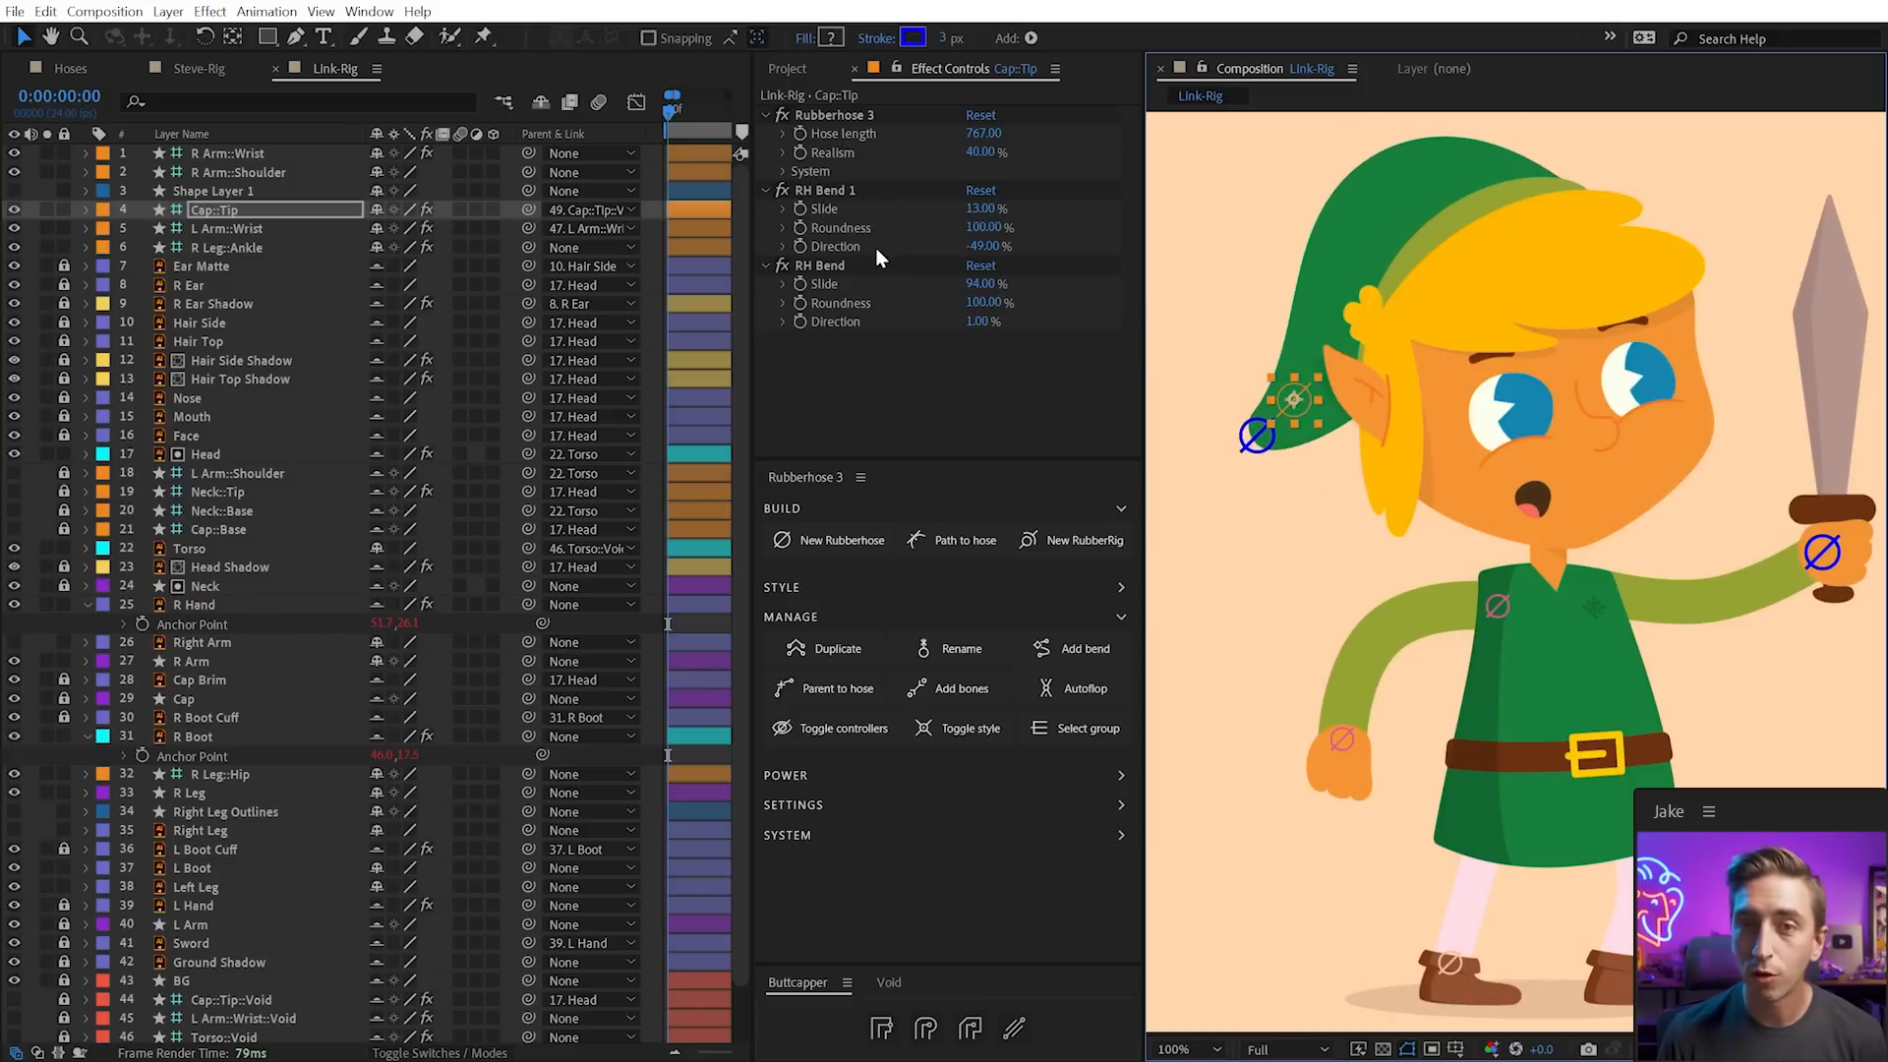
Undo the cap tip move and revert the trial Roundness, Direction and Slide changes on the cap bends
{"action": "key", "text": "ctrl+z"}
{"action": "mouse_move", "coordinate": [984, 229]}
{"action": "left_mouse_down"}
{"action": "mouse_move", "coordinate": [932, 223]}
{"action": "mouse_move", "coordinate": [1059, 218]}
{"action": "mouse_move", "coordinate": [946, 246]}
{"action": "mouse_move", "coordinate": [968, 254]}
{"action": "left_mouse_up"}
{"action": "key", "text": "ctrl+z"}
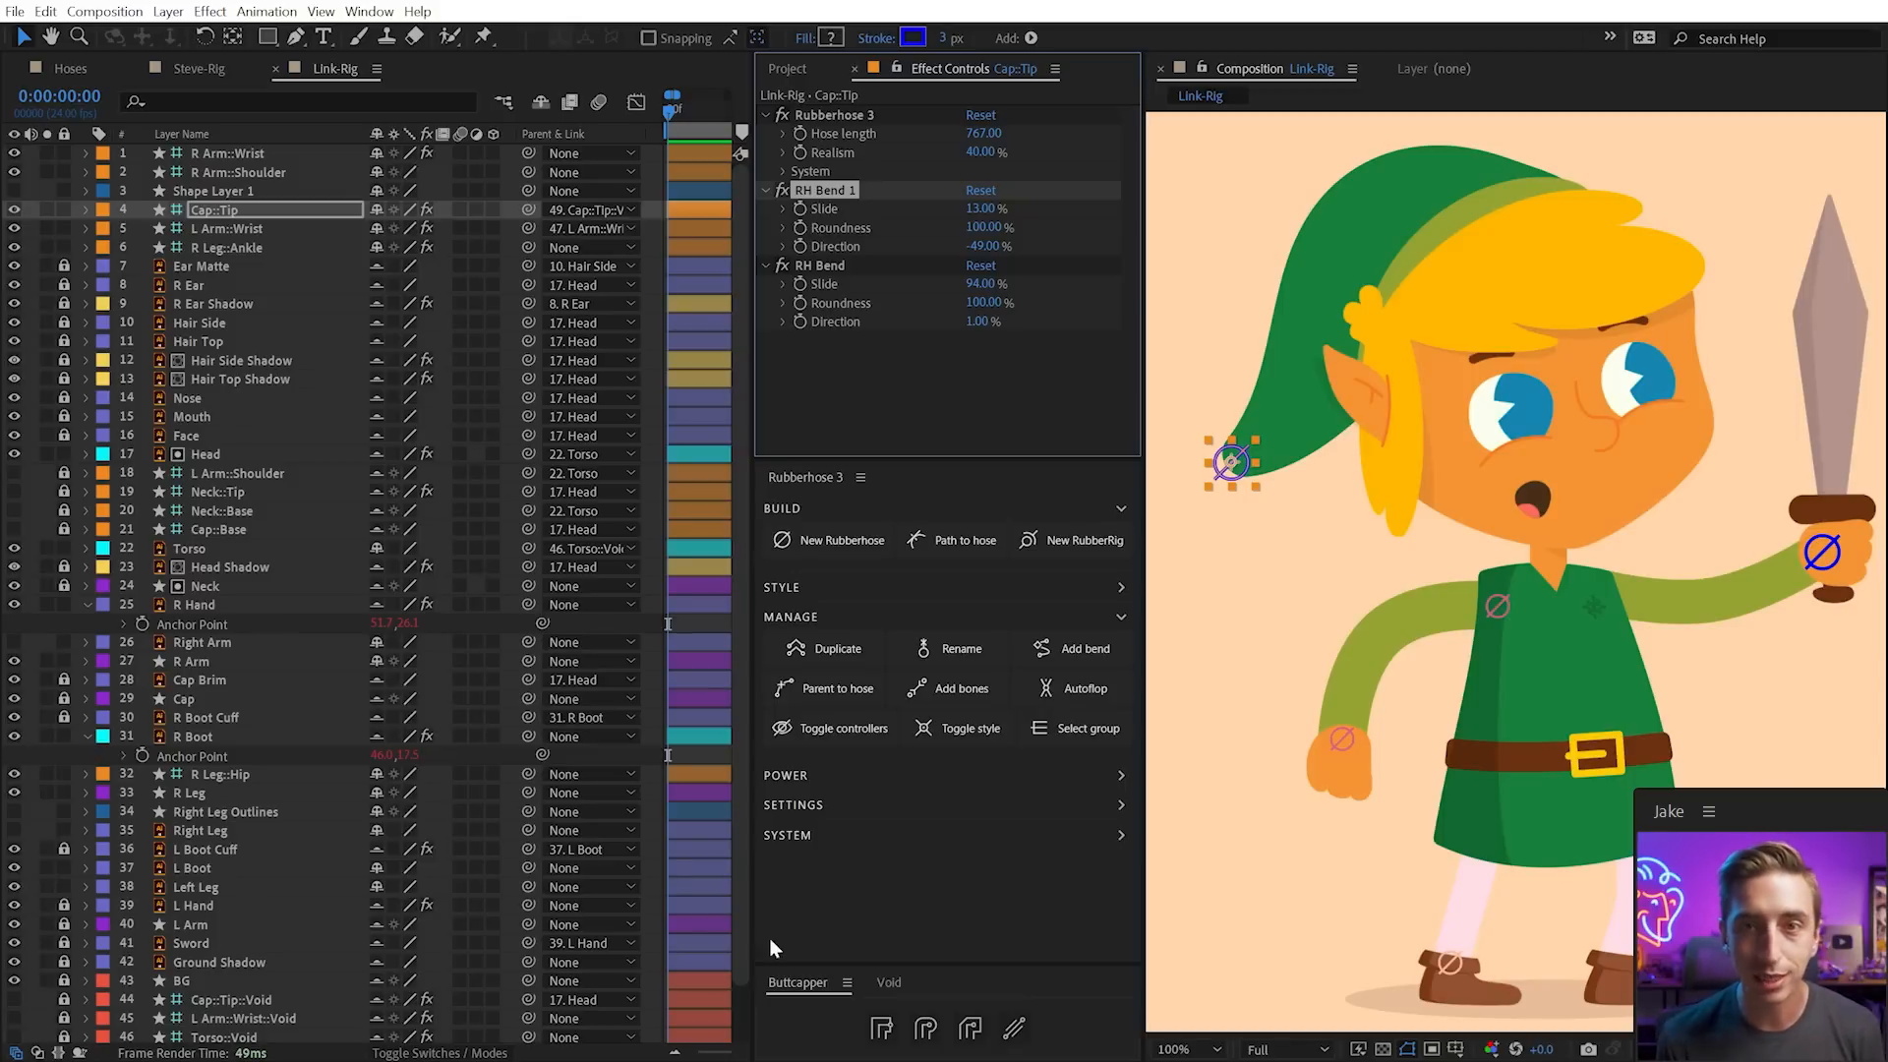
{"action": "left_click_drag", "start_coordinate": [993, 283], "coordinate": [974, 285]}
{"action": "key", "text": "ctrl+z"}
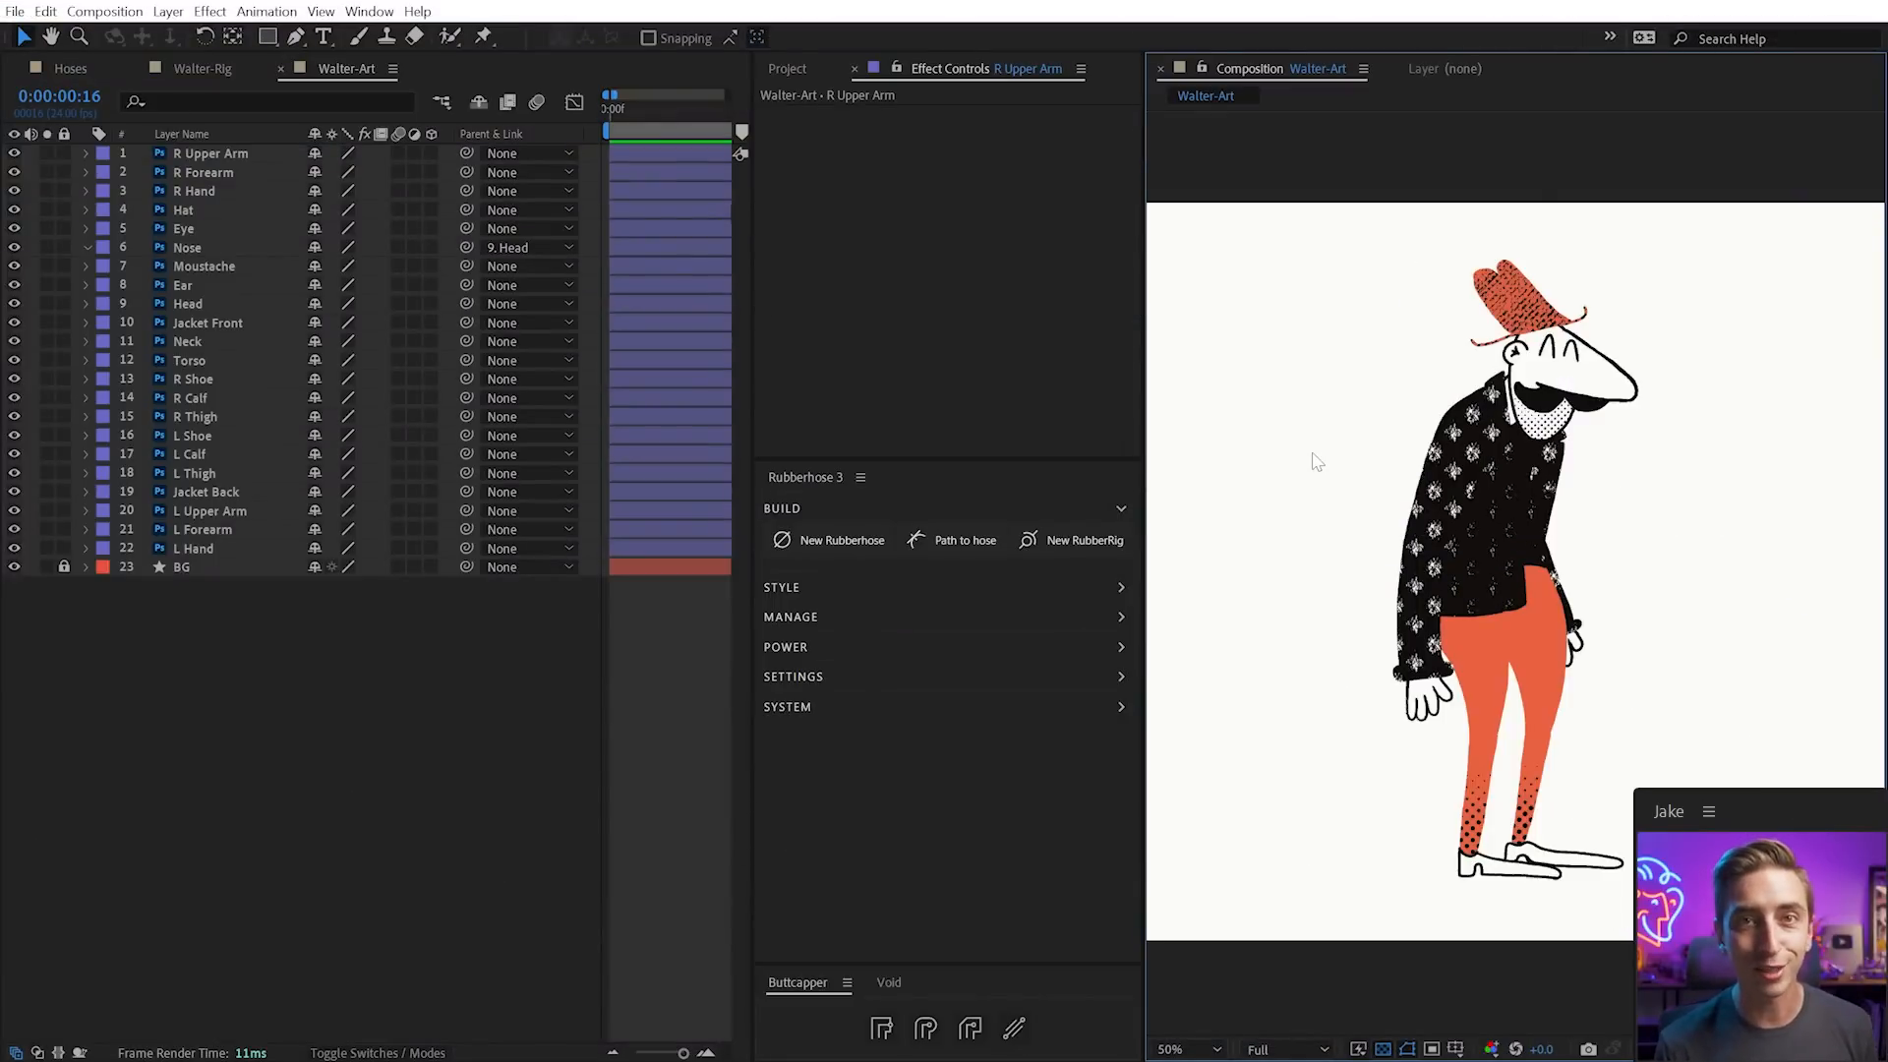
Zoom in on Walter and solo R Upper Arm, R Forearm and R Hand
{"action": "scroll", "coordinate": [1614, 539], "scroll_direction": "up", "scroll_amount": 1}
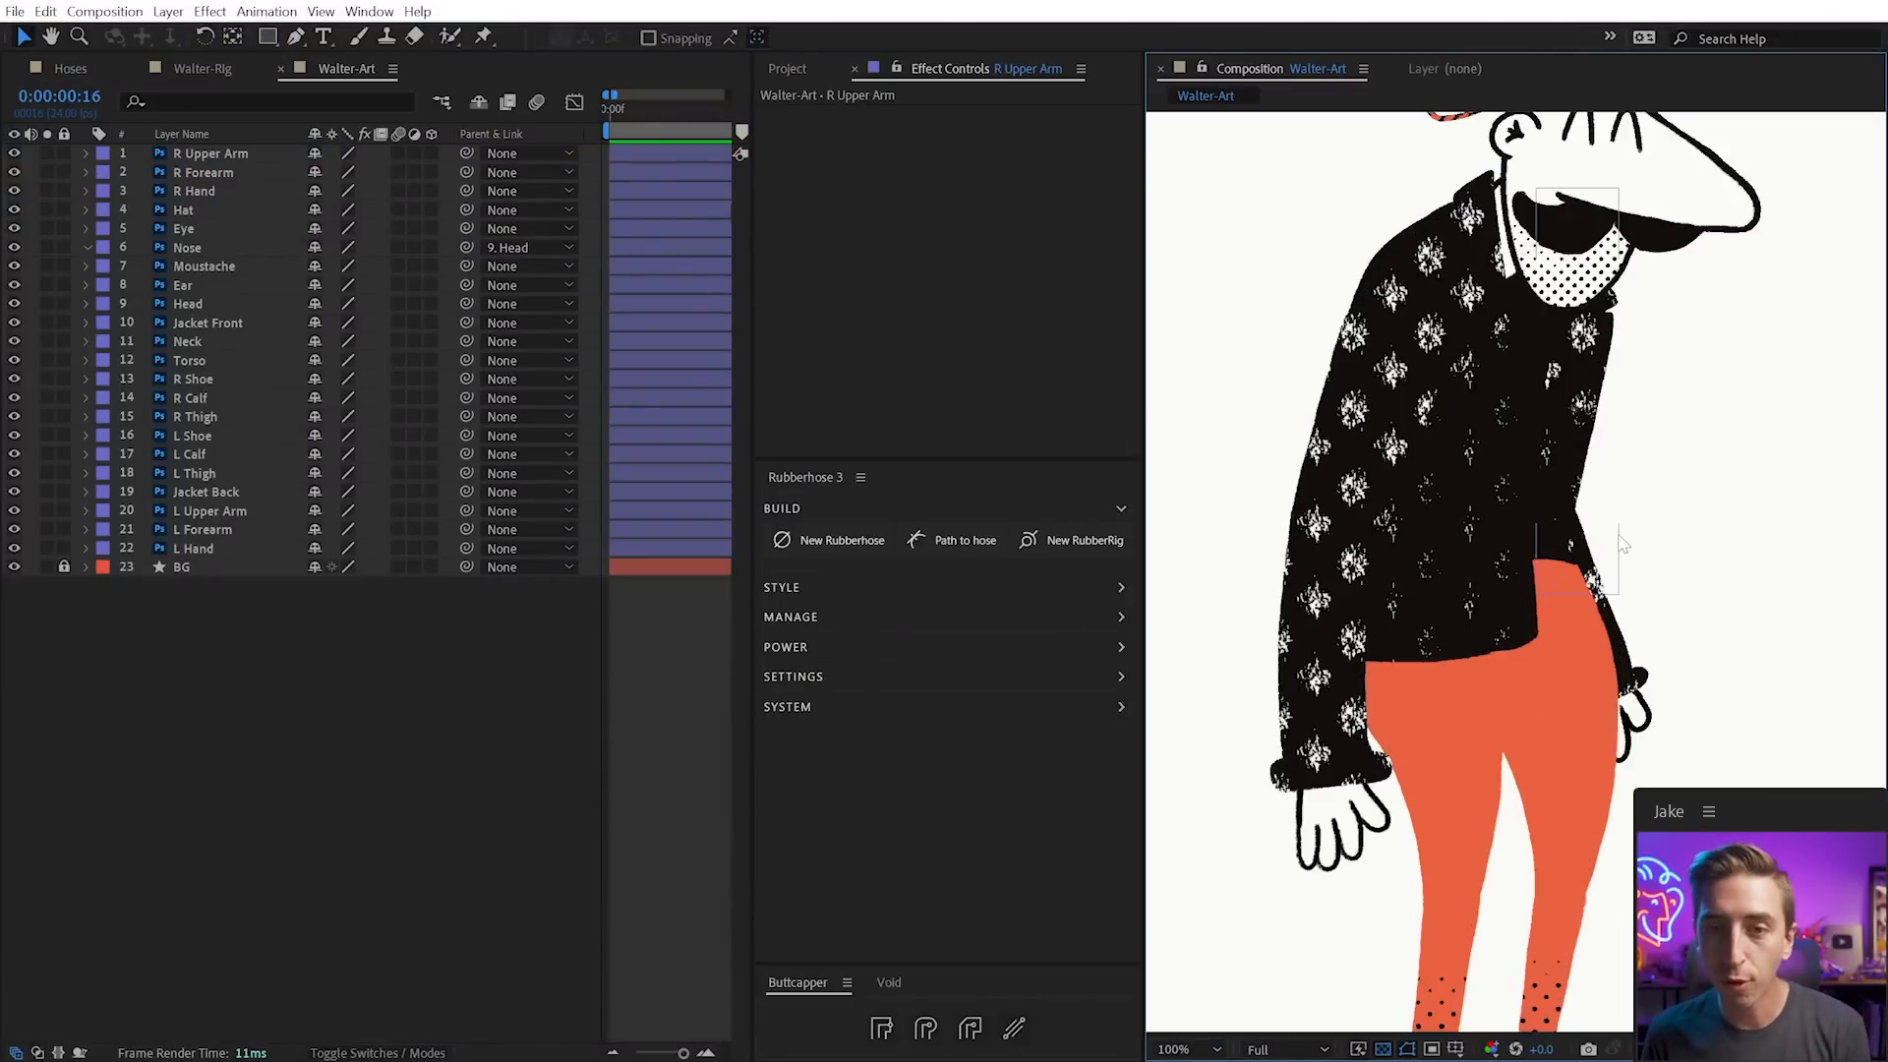
{"action": "left_click_drag", "start_coordinate": [1628, 276], "coordinate": [1631, 490]}
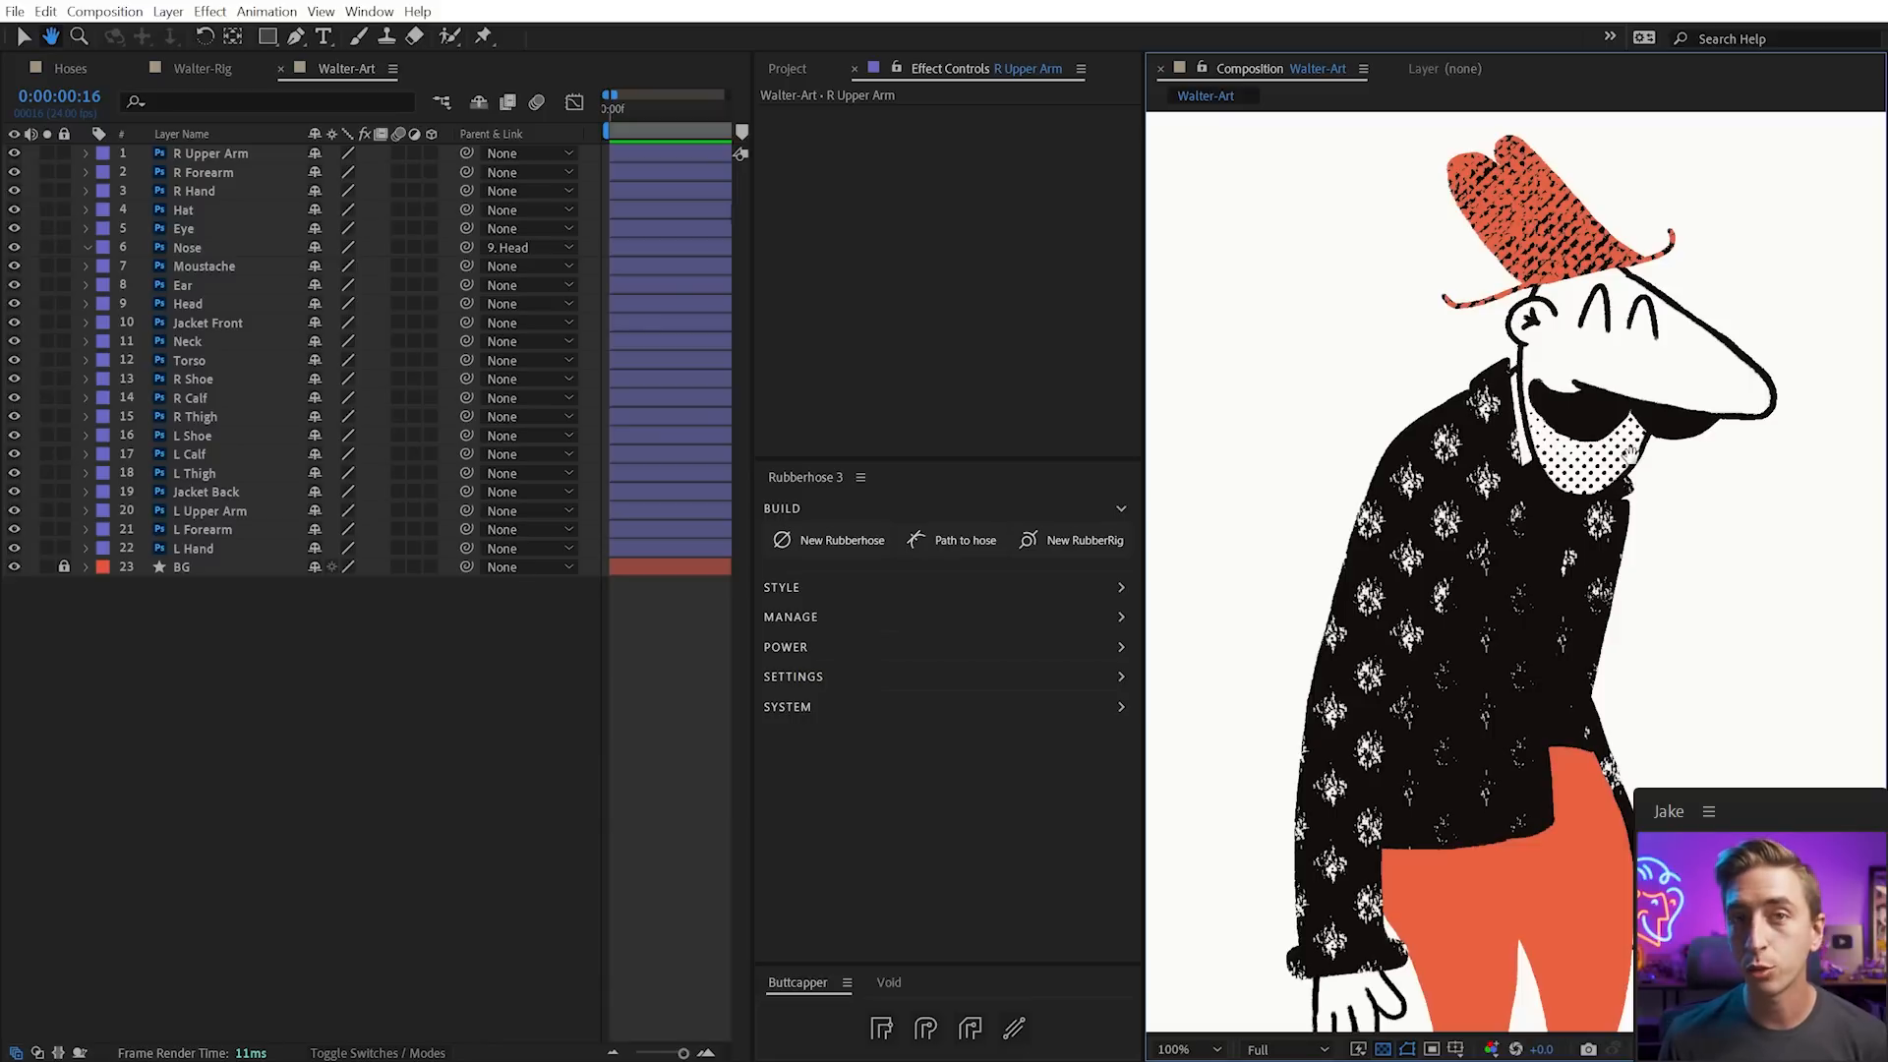
{"action": "left_click_drag", "start_coordinate": [1510, 536], "coordinate": [1510, 529]}
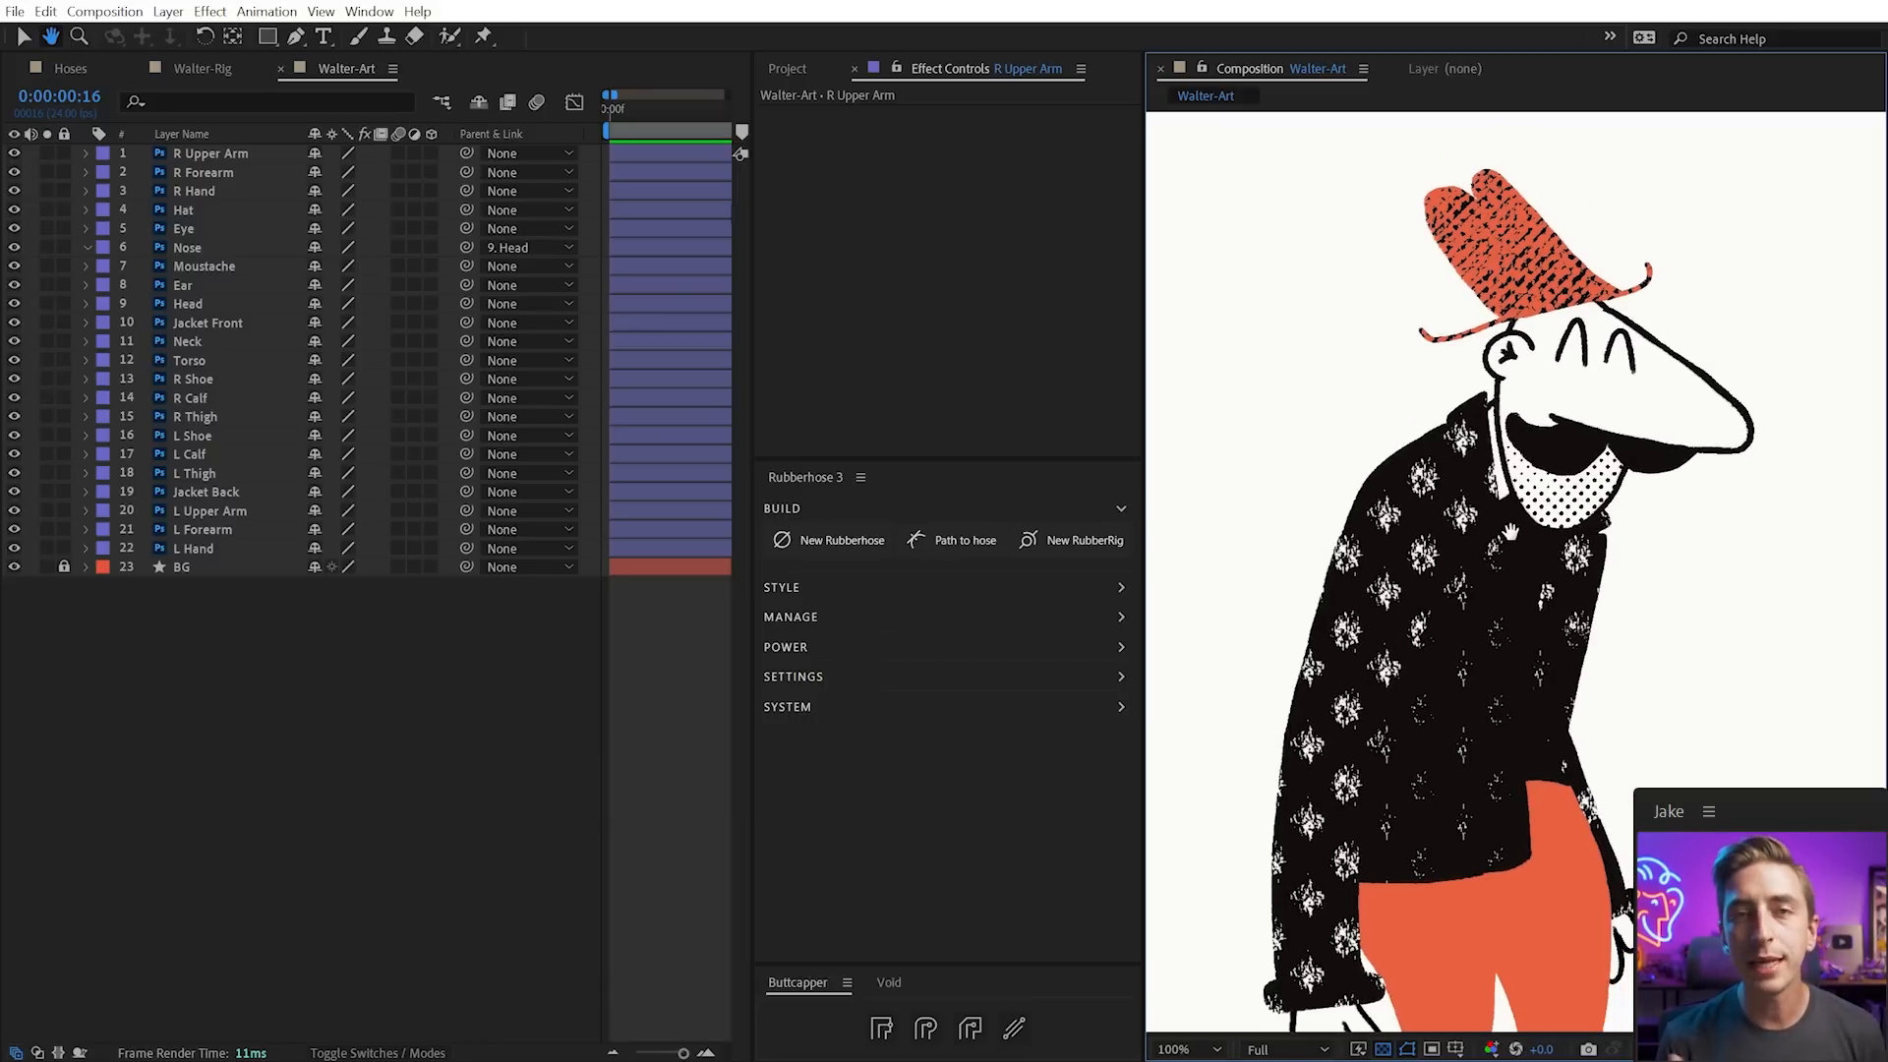
{"action": "left_click_drag", "start_coordinate": [1445, 623], "coordinate": [1483, 610]}
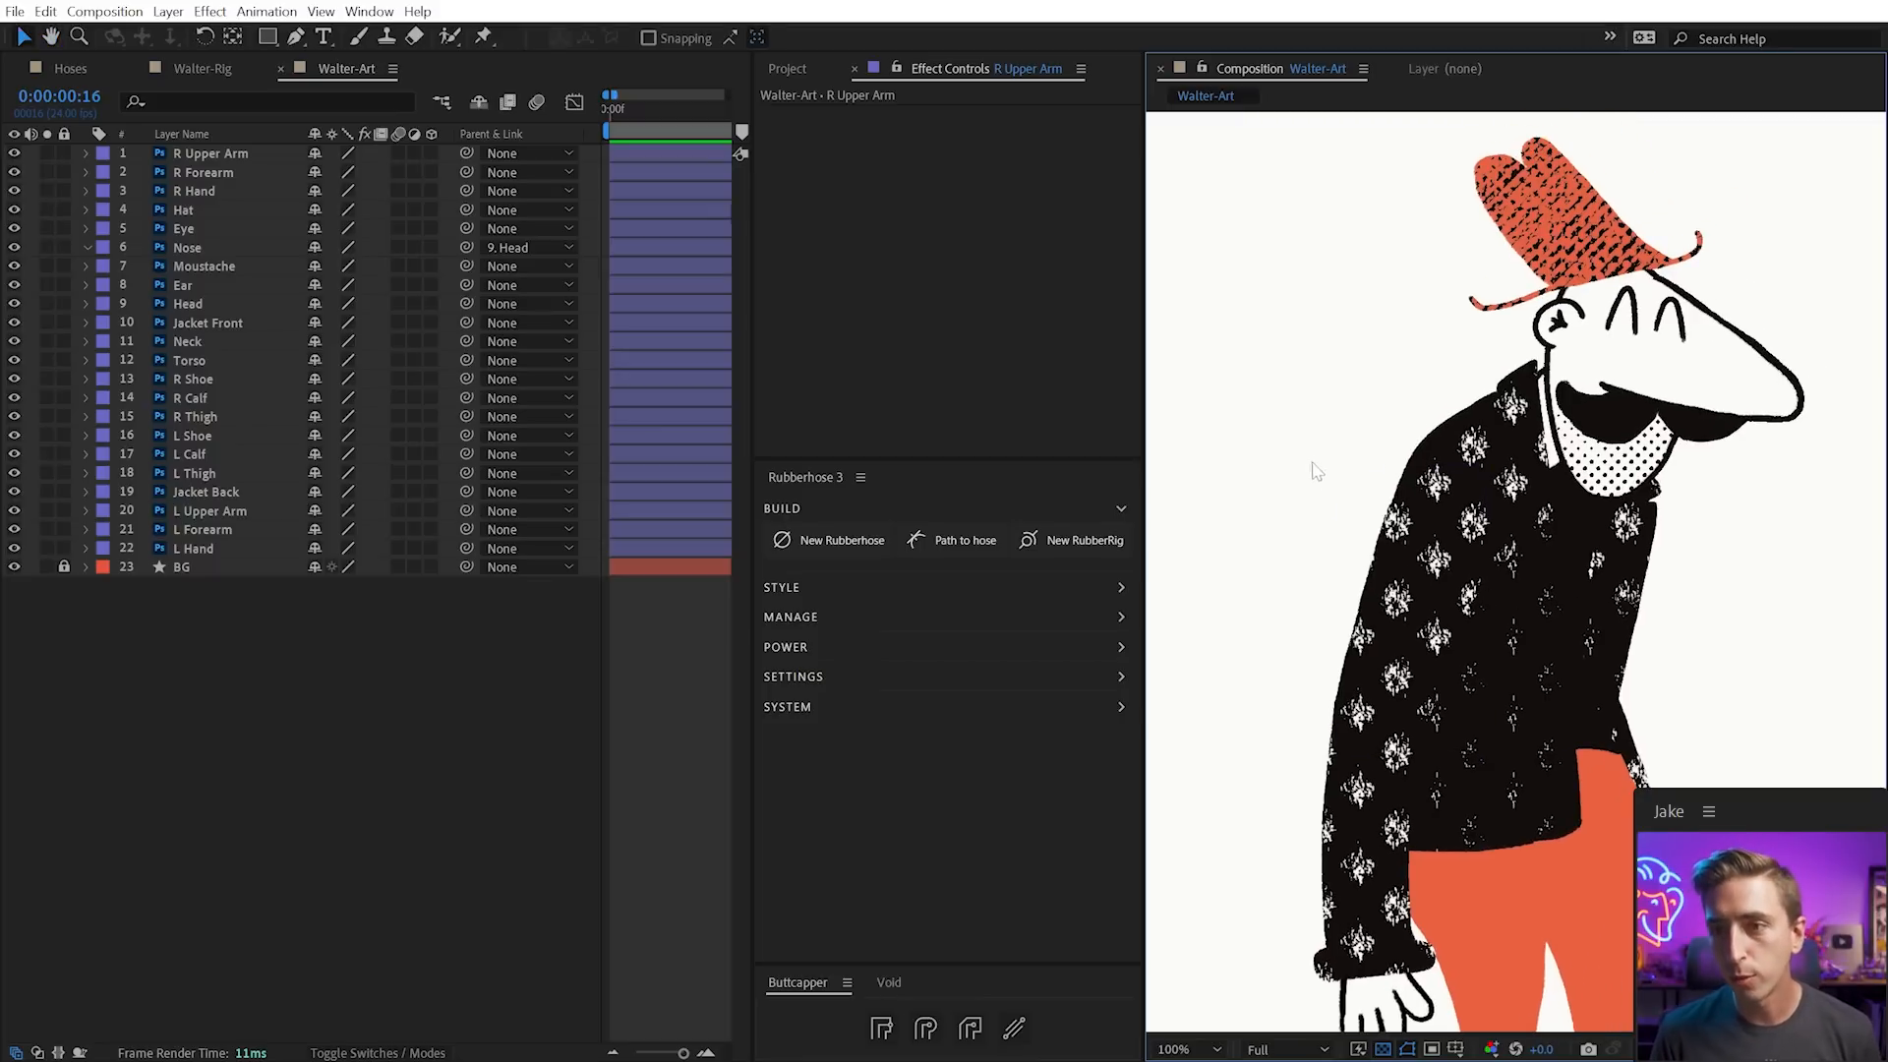
{"action": "left_click_drag", "start_coordinate": [47, 152], "coordinate": [49, 193]}
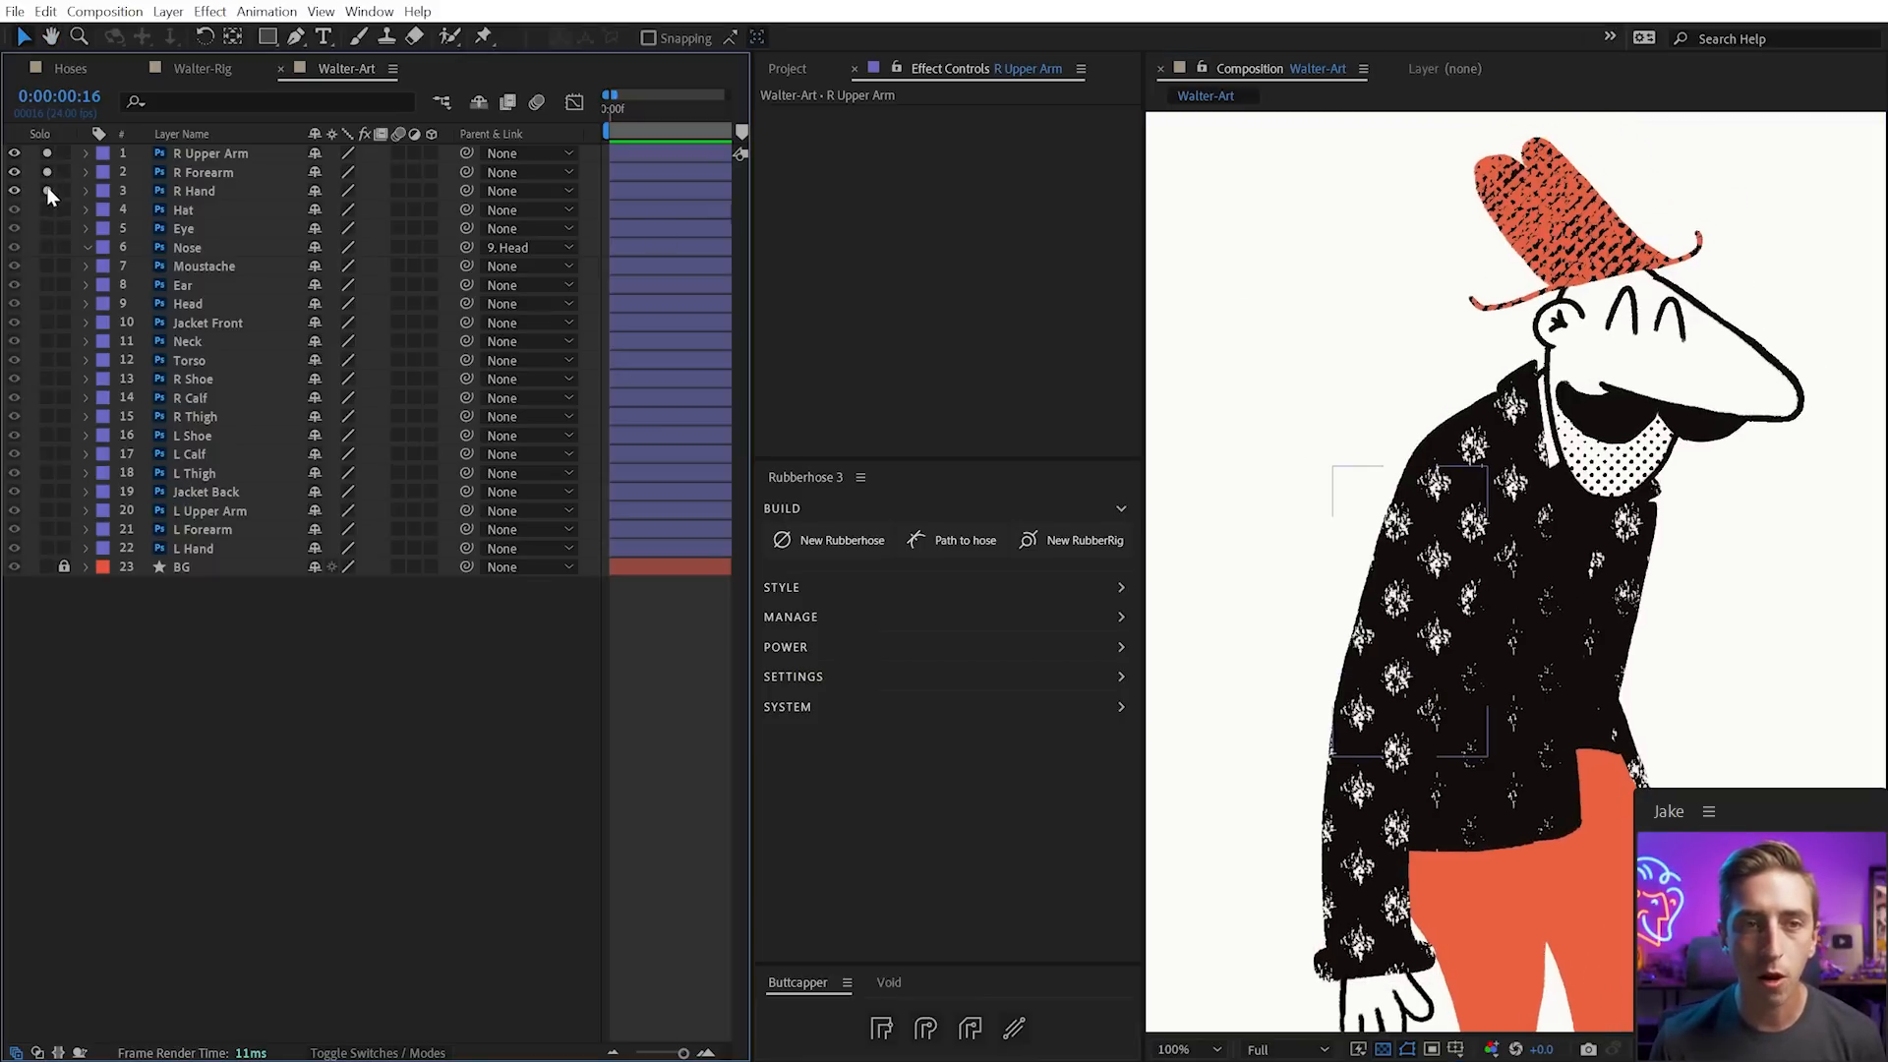
{"action": "left_click_drag", "start_coordinate": [1357, 631], "coordinate": [1536, 550]}
Parent R Hand to R Forearm and R Forearm to R Upper Arm
{"action": "left_click", "coordinate": [1427, 864]}
{"action": "left_click", "coordinate": [1273, 730]}
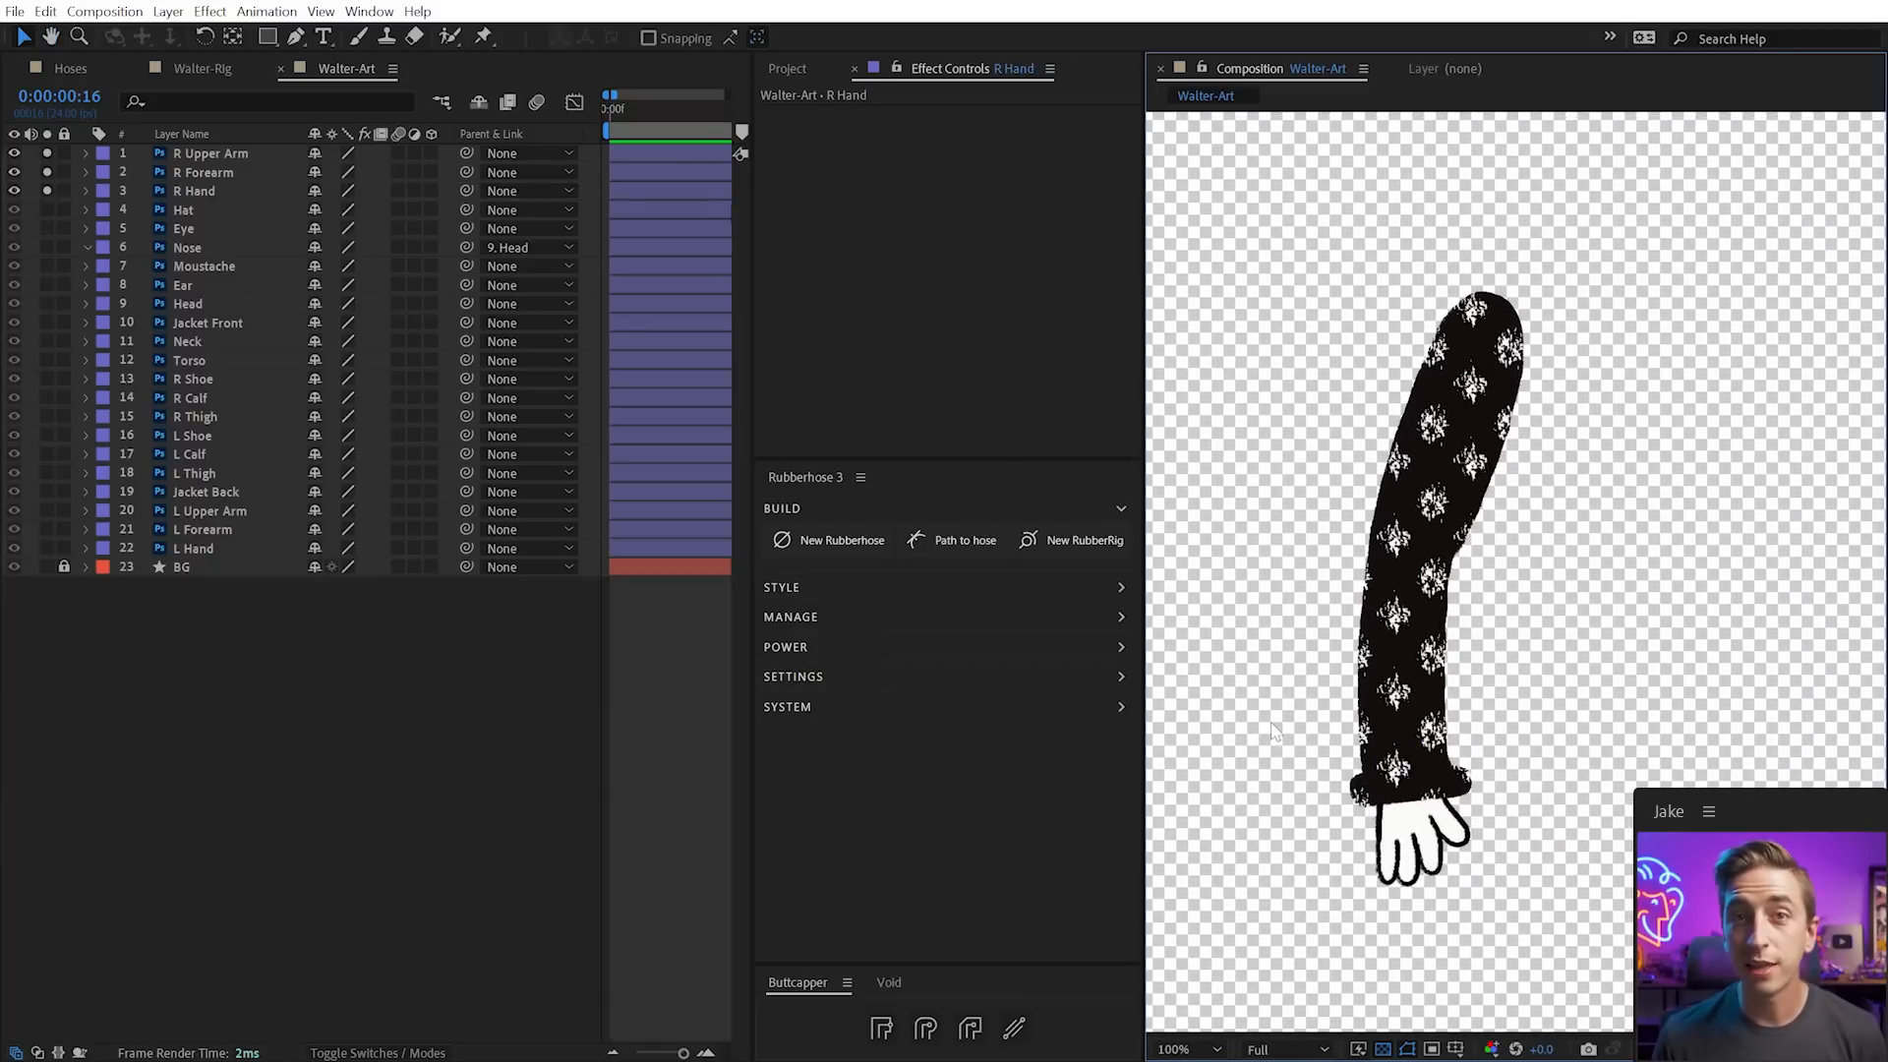
{"action": "left_click", "coordinate": [1397, 848]}
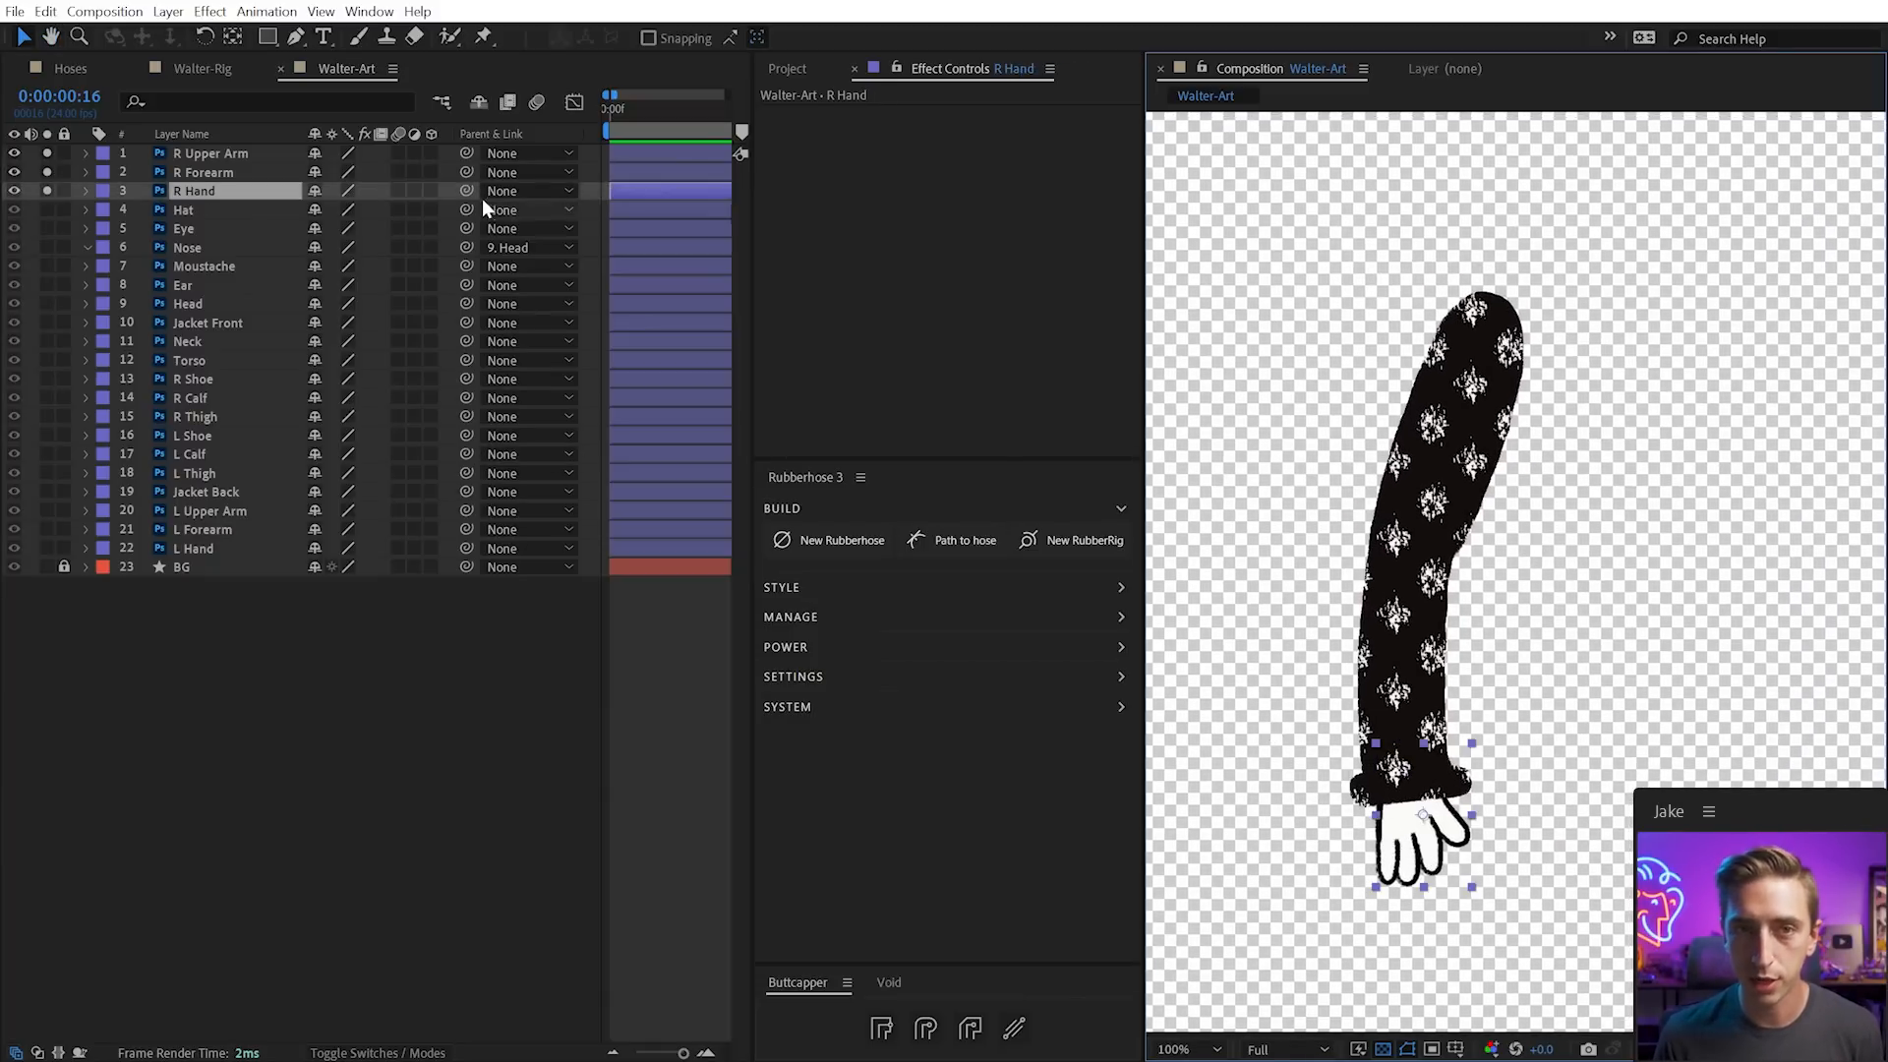
{"action": "left_click_drag", "start_coordinate": [464, 191], "coordinate": [433, 154]}
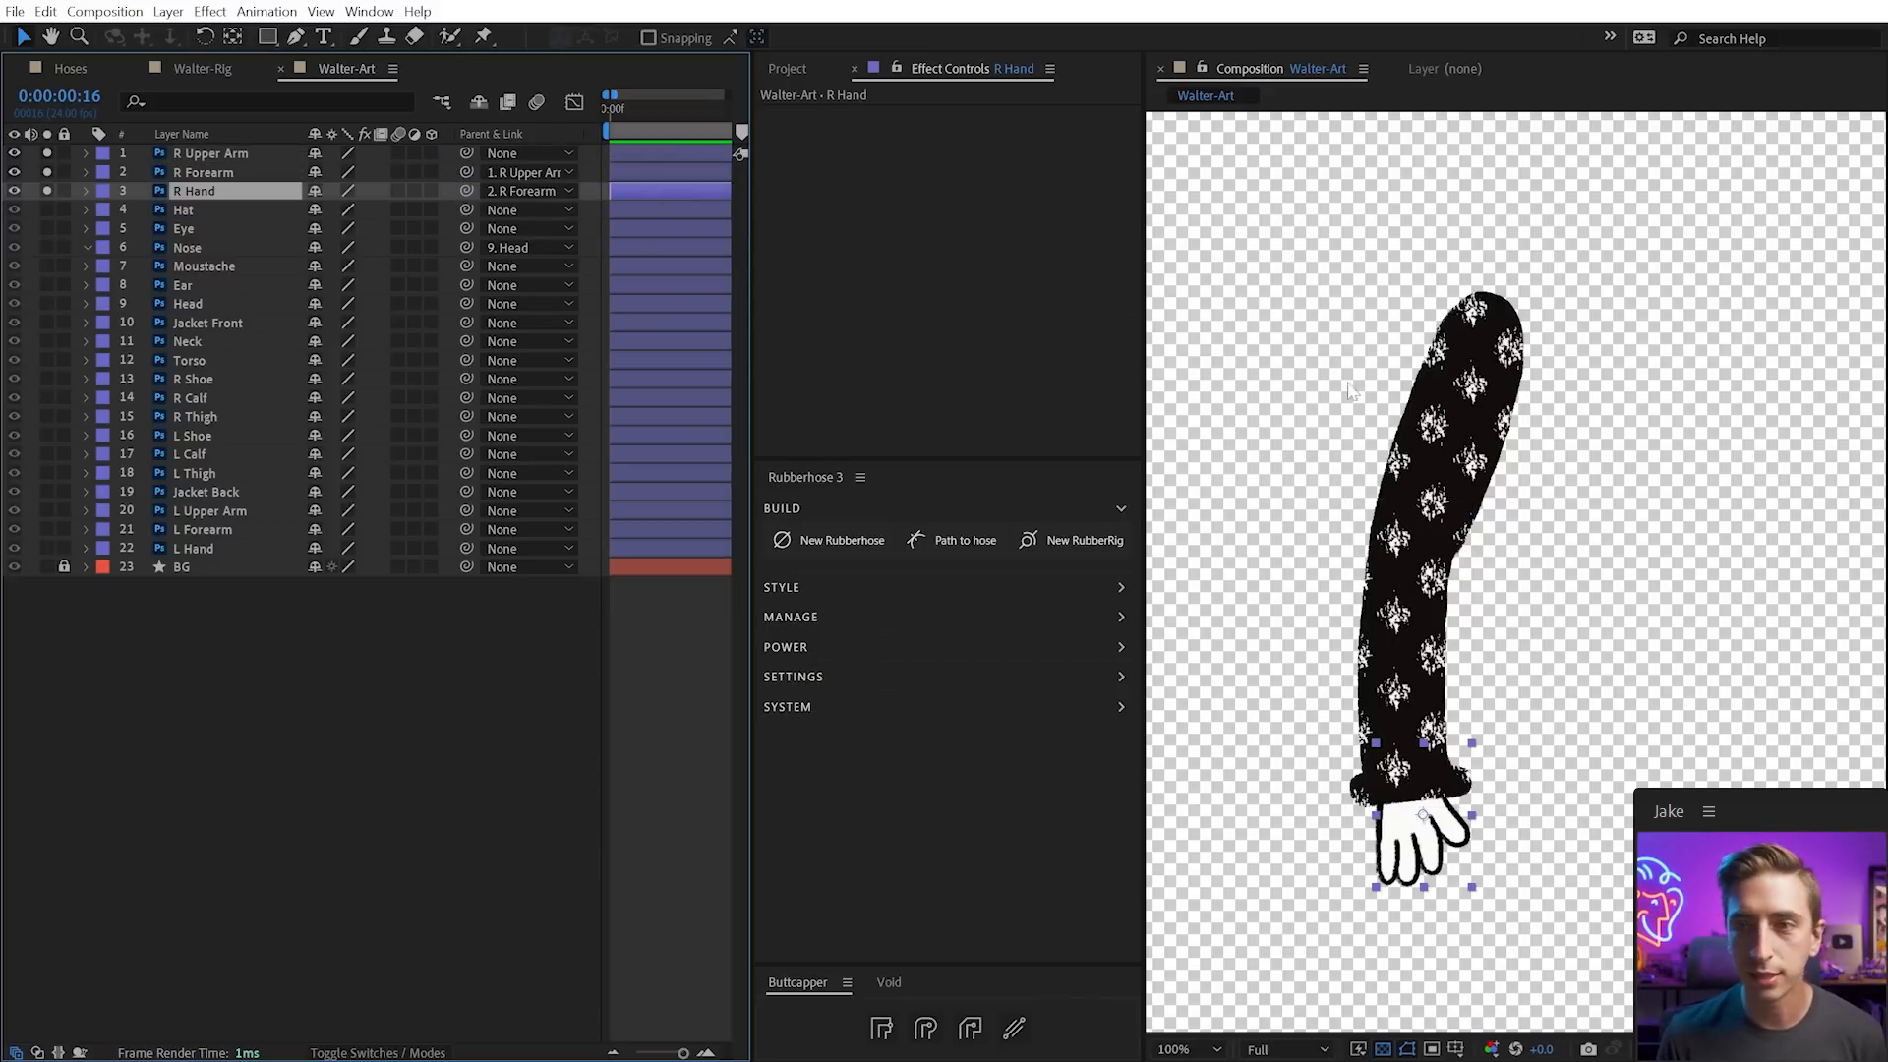
{"action": "left_click", "coordinate": [1449, 439]}
Test-rotate the upper arm and forearm to check the chain, undoing each rotation
{"action": "key", "text": "w"}
{"action": "left_click_drag", "start_coordinate": [1447, 462], "coordinate": [1532, 665]}
{"action": "key", "text": "ctrl+z"}
{"action": "left_click_drag", "start_coordinate": [1411, 681], "coordinate": [1489, 691]}
{"action": "key", "text": "ctrl+z"}
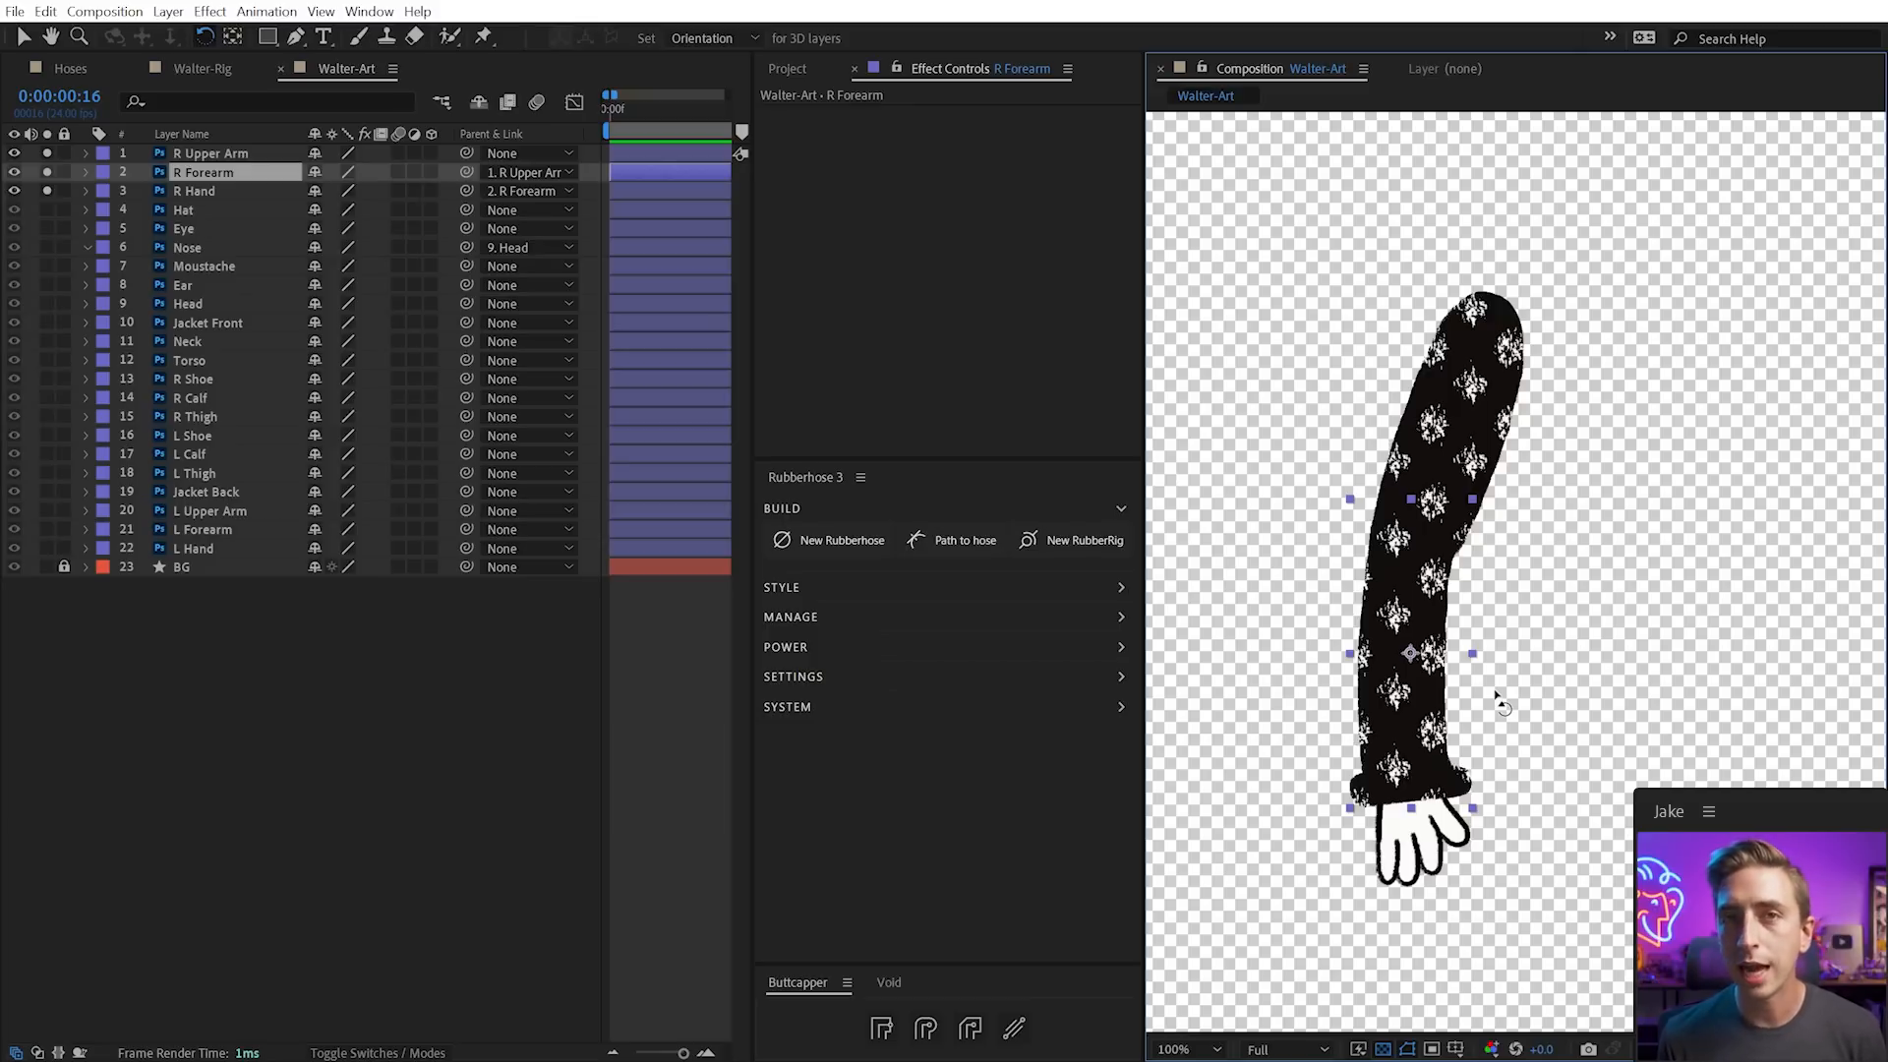
Move the upper arm's anchor point toward the shoulder
{"action": "left_click", "coordinate": [1461, 395]}
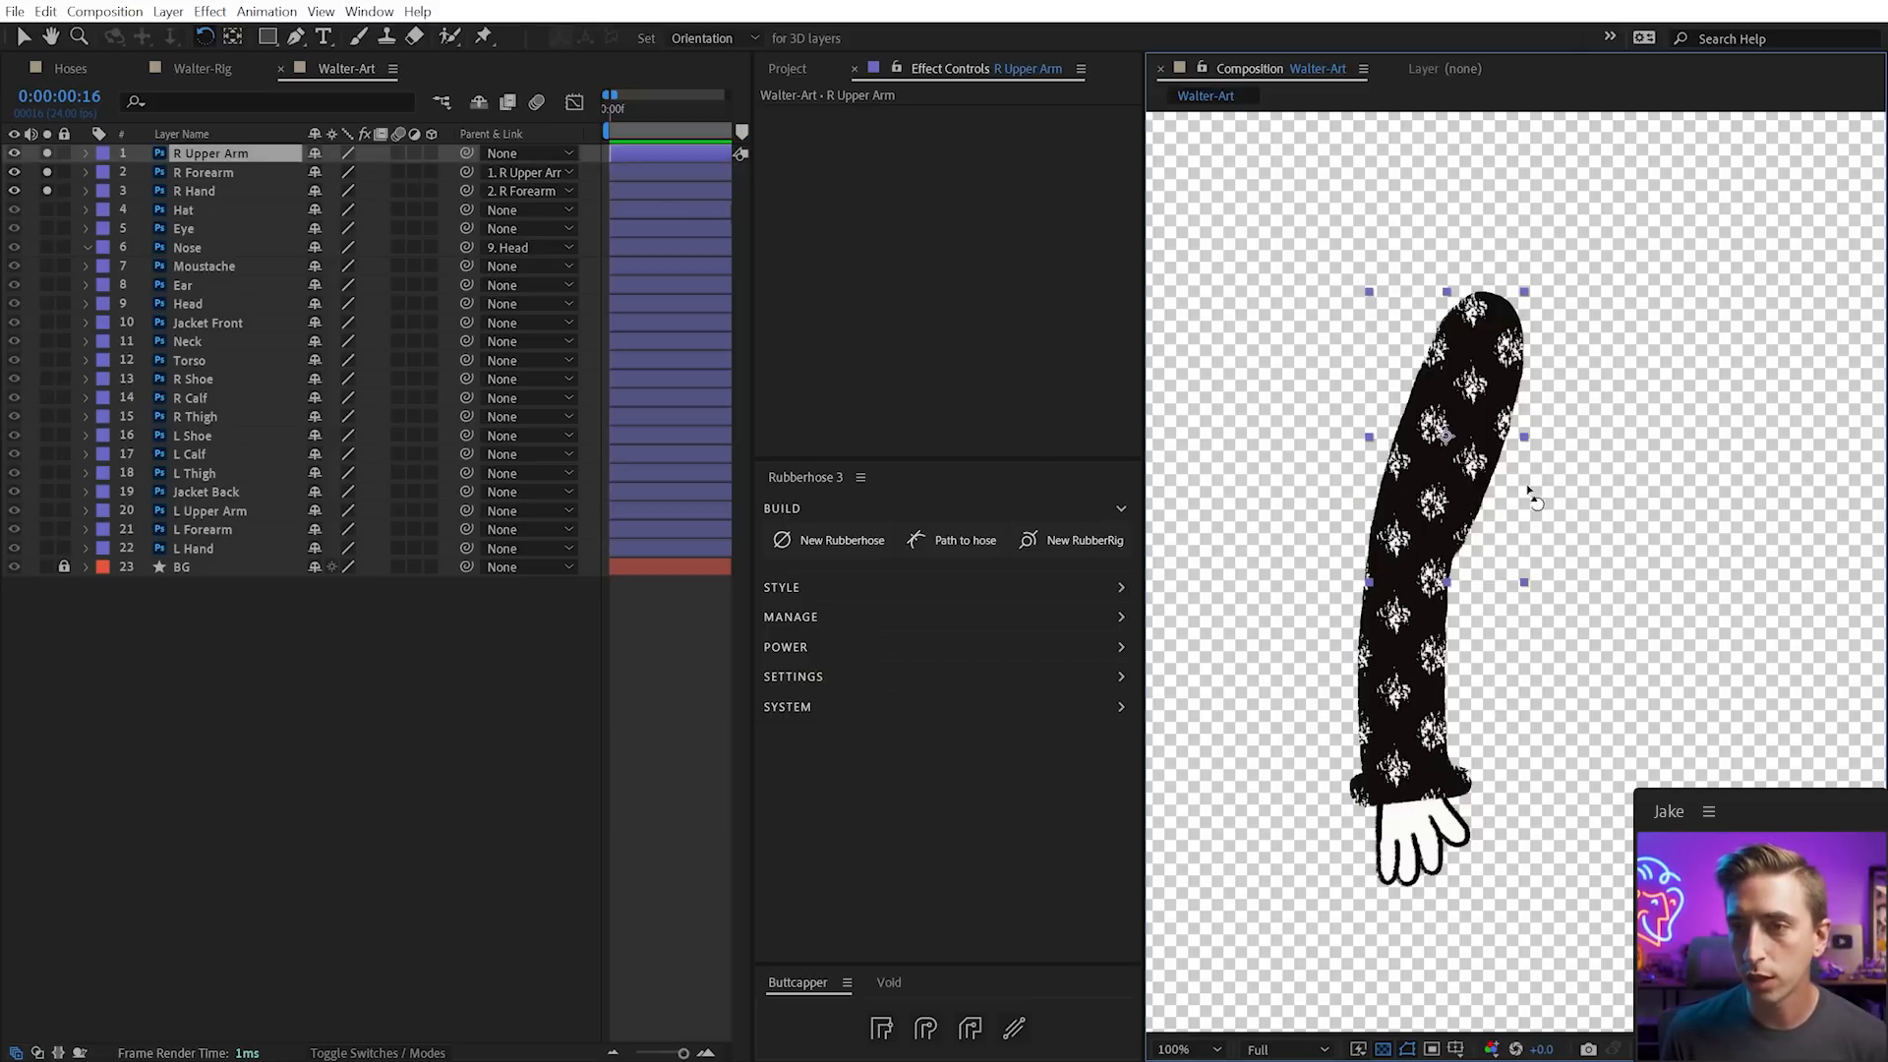
{"action": "key", "text": "t"}
{"action": "key", "text": "t"}
{"action": "key", "text": "v"}
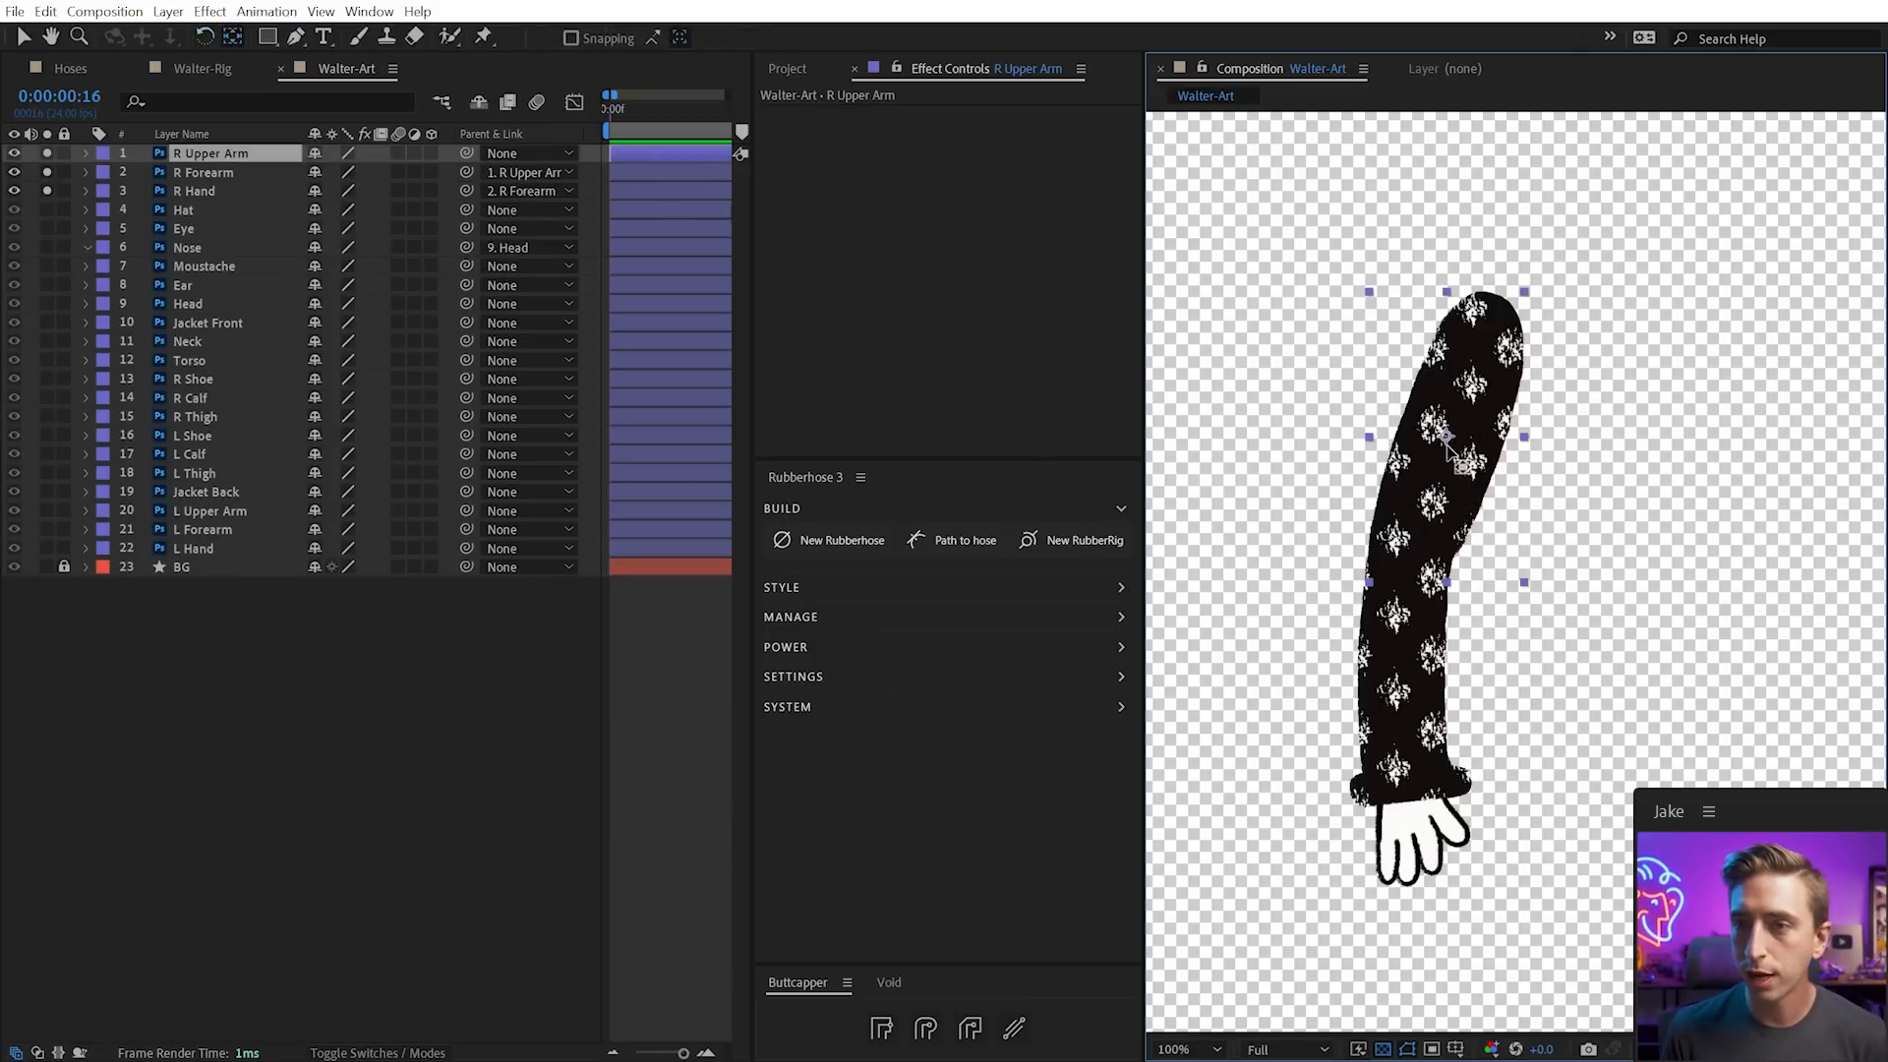
{"action": "left_click_drag", "start_coordinate": [1447, 437], "coordinate": [1486, 351]}
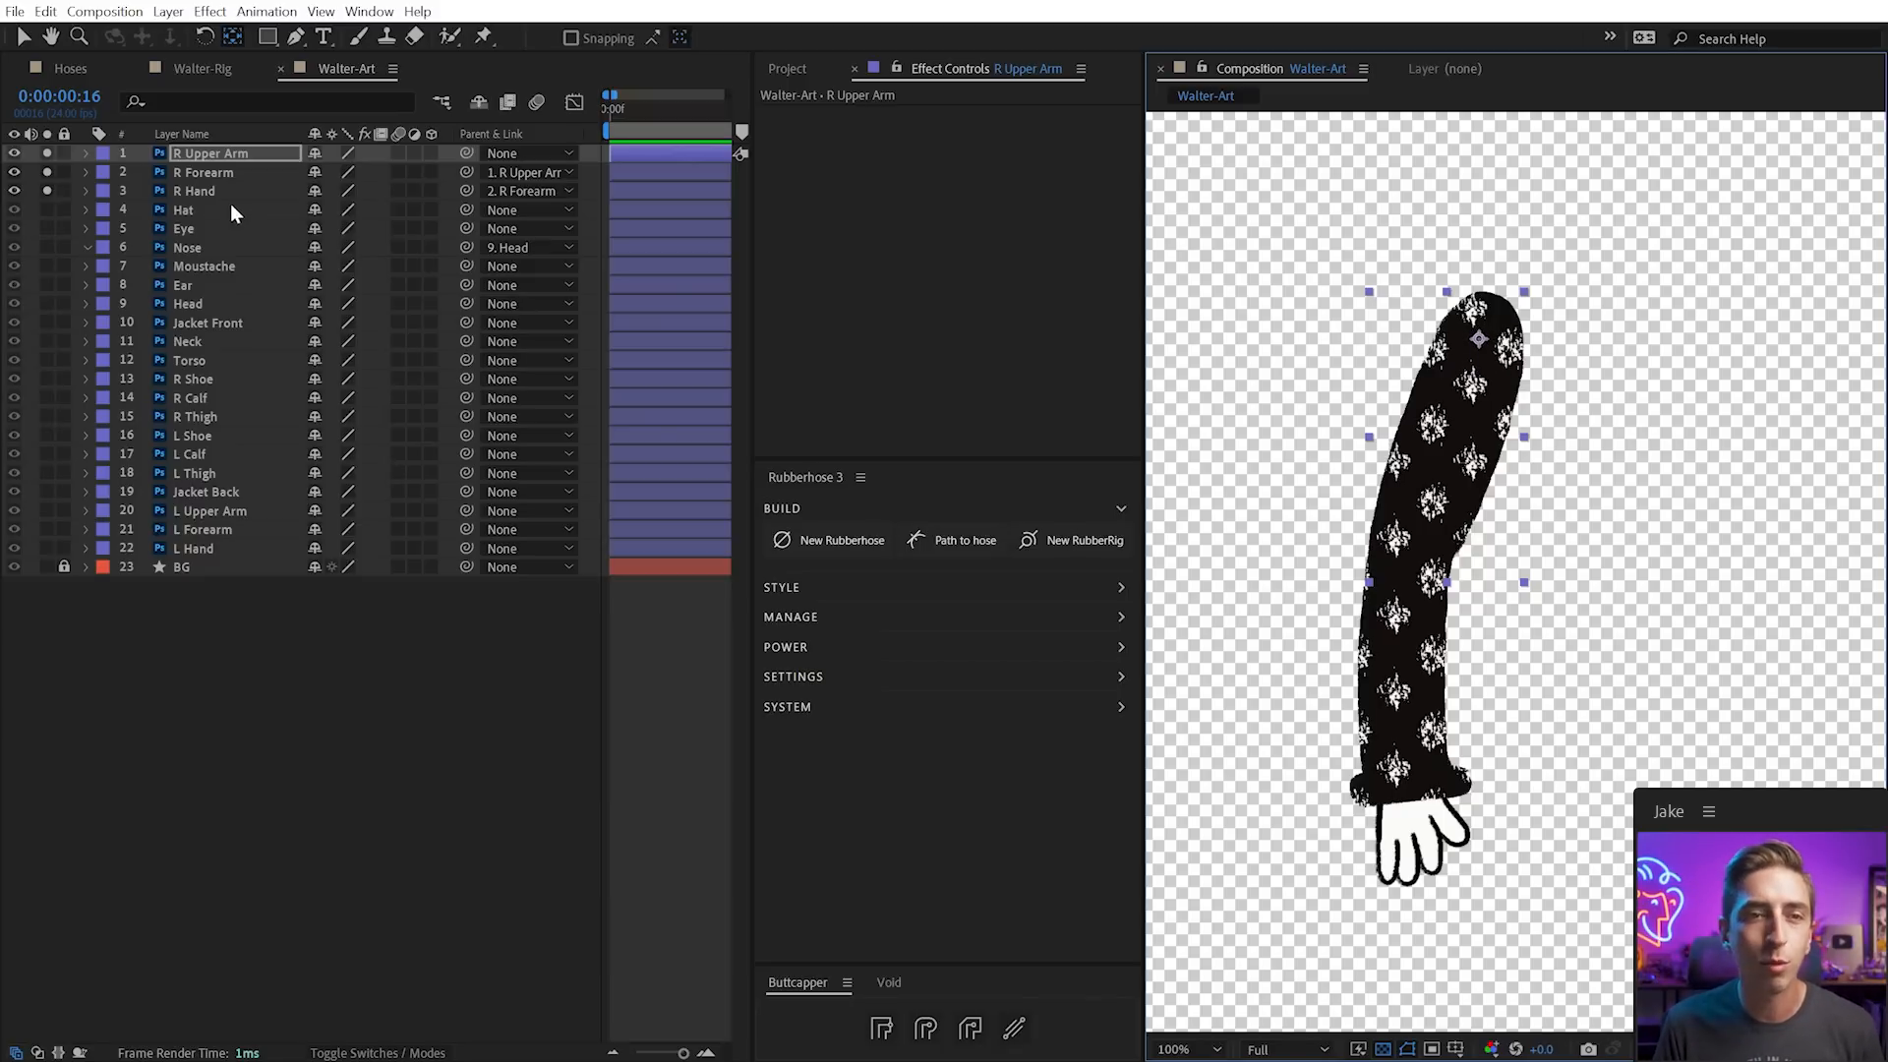
Set the upper arm pivot at the shoulder, test-rotate it, and restore the straight pose
{"action": "left_click_drag", "start_coordinate": [49, 191], "coordinate": [49, 154]}
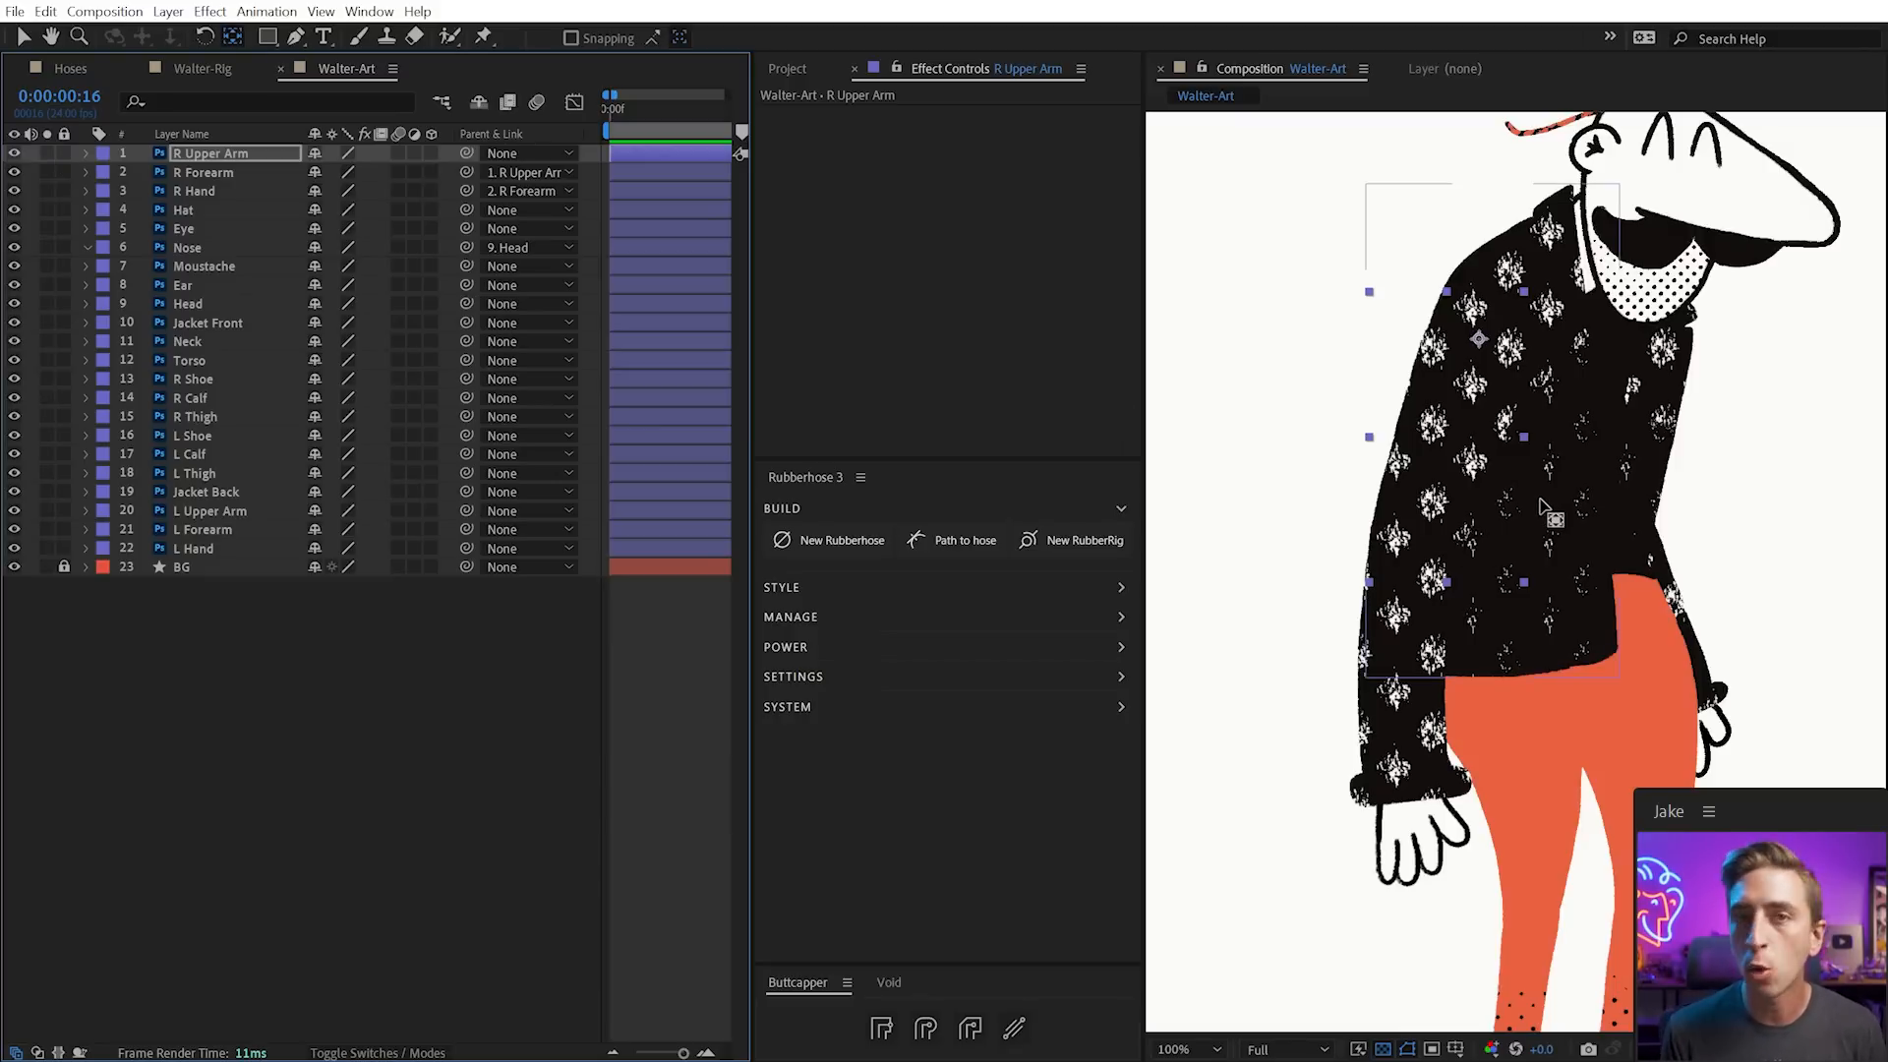
{"action": "left_click_drag", "start_coordinate": [47, 153], "coordinate": [47, 191]}
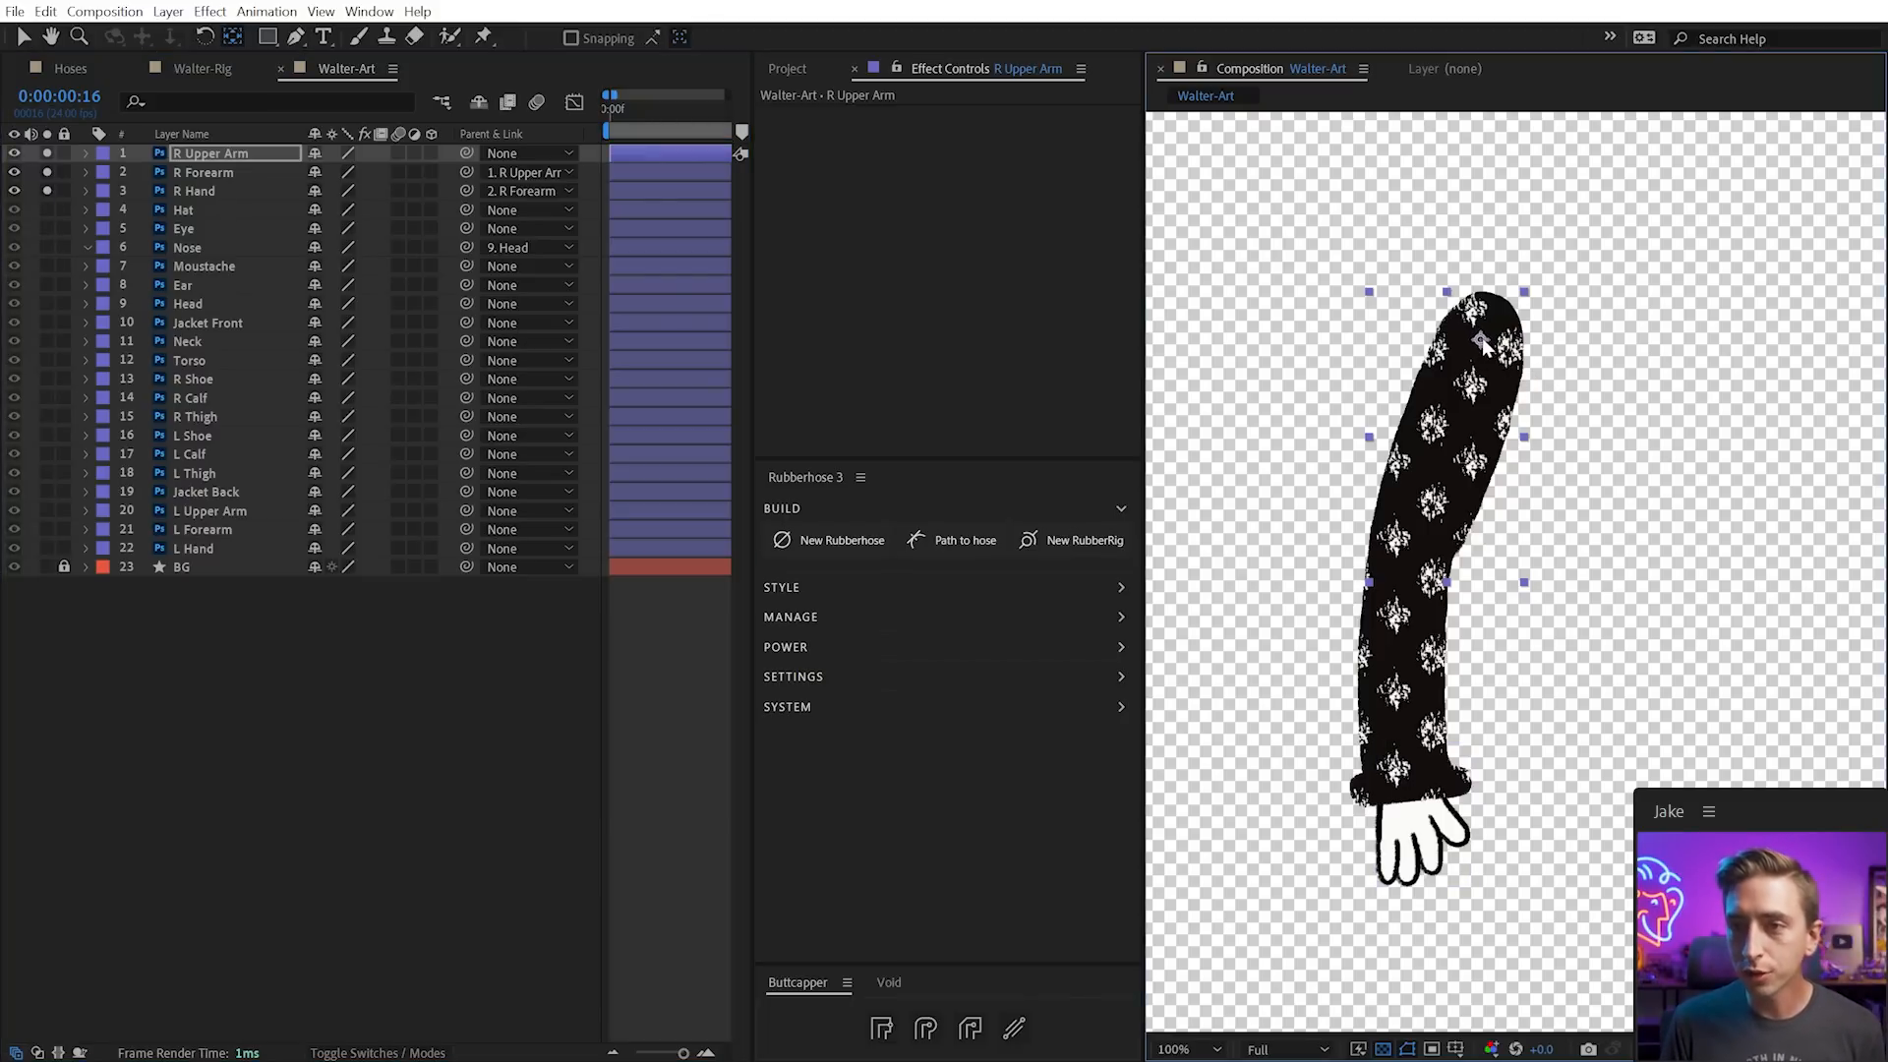
{"action": "key", "text": "w"}
{"action": "left_click_drag", "start_coordinate": [1484, 463], "coordinate": [1465, 550]}
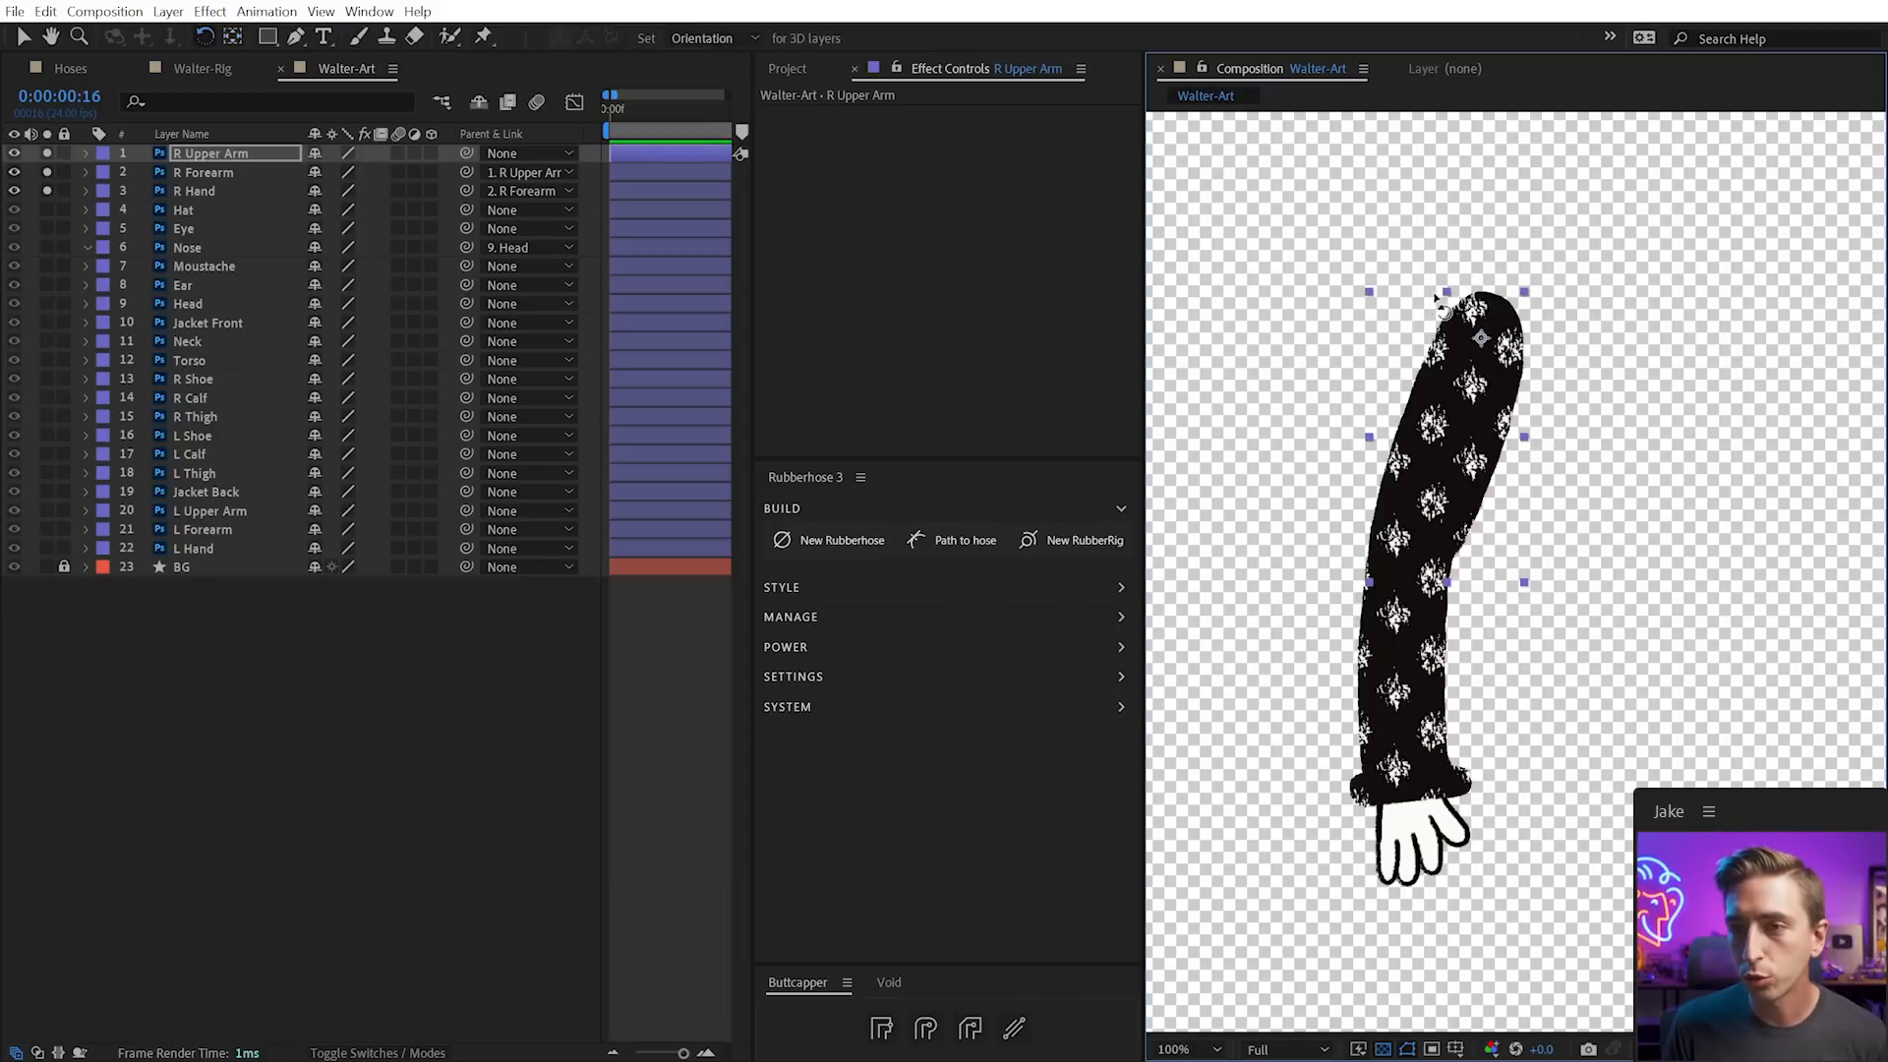
{"action": "key", "text": "y"}
{"action": "left_click_drag", "start_coordinate": [1482, 339], "coordinate": [1482, 331]}
{"action": "key", "text": "w"}
{"action": "left_click_drag", "start_coordinate": [1452, 421], "coordinate": [1592, 349]}
{"action": "key", "text": "ctrl+z"}
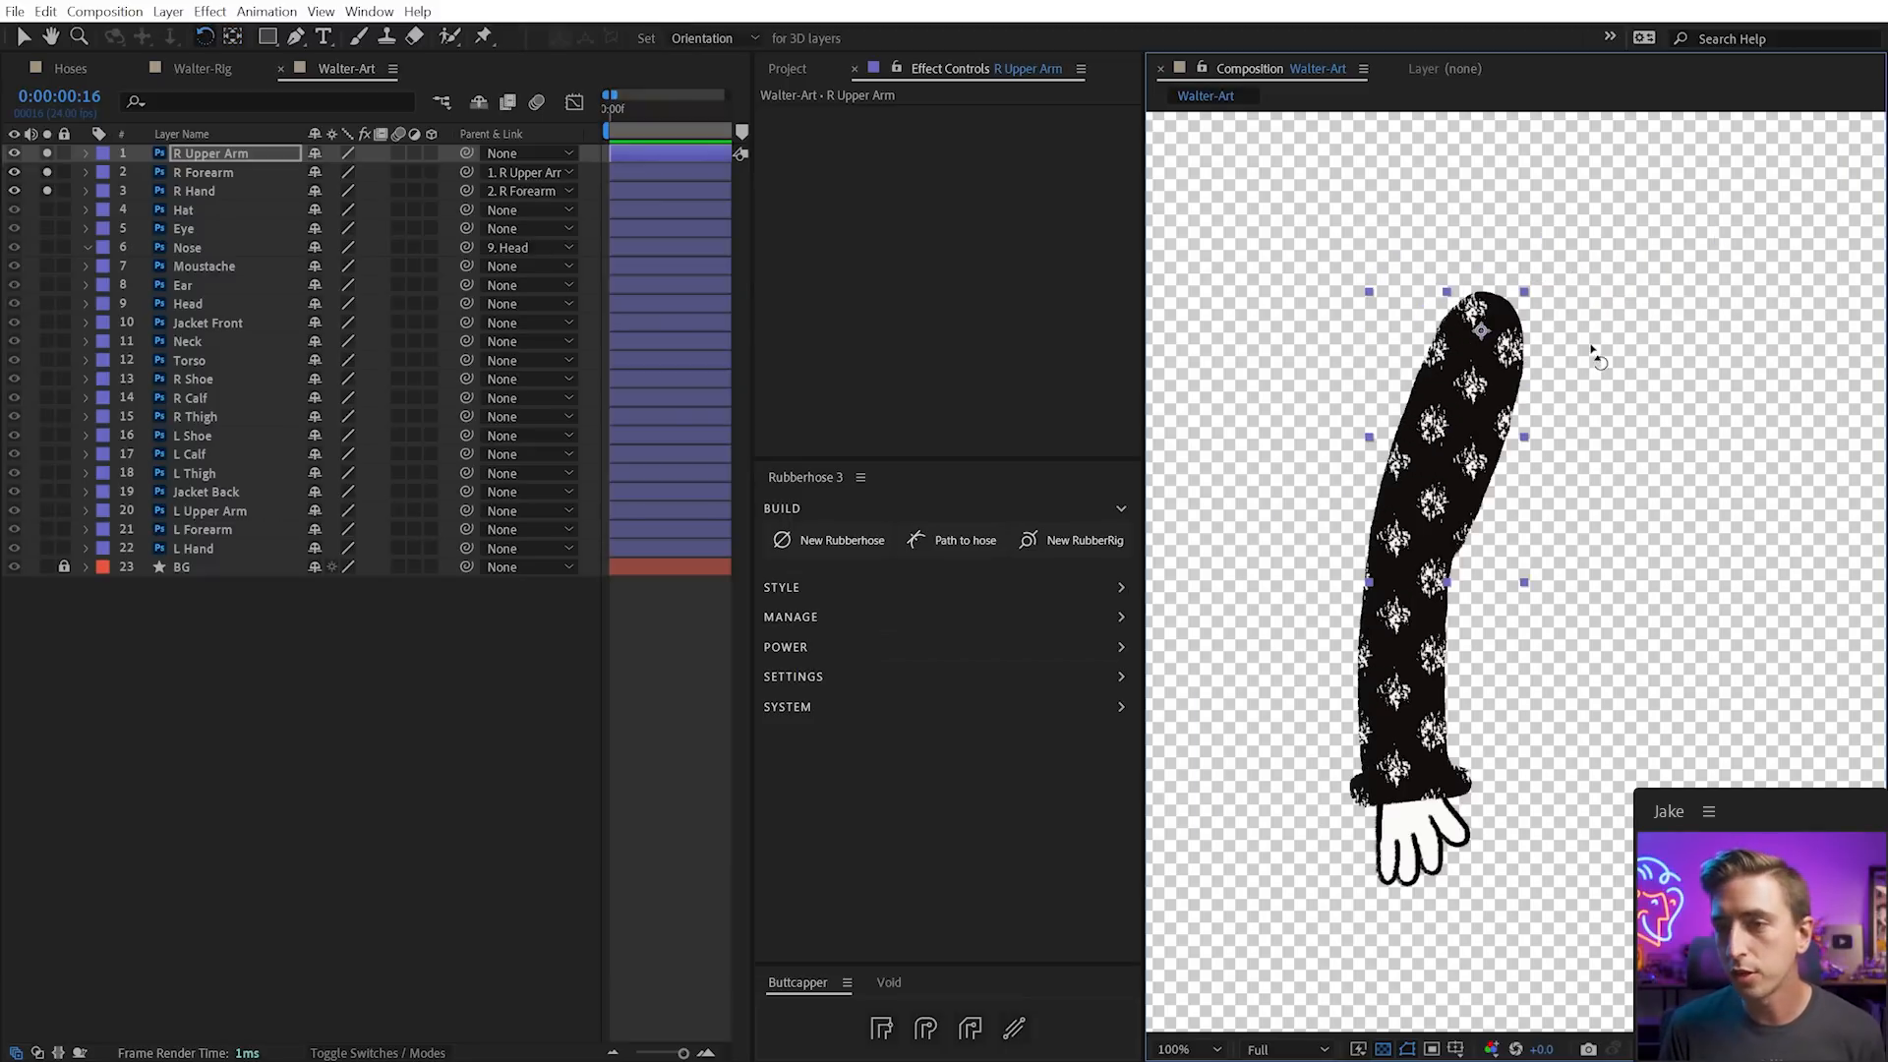
{"action": "left_click", "coordinate": [1437, 649]}
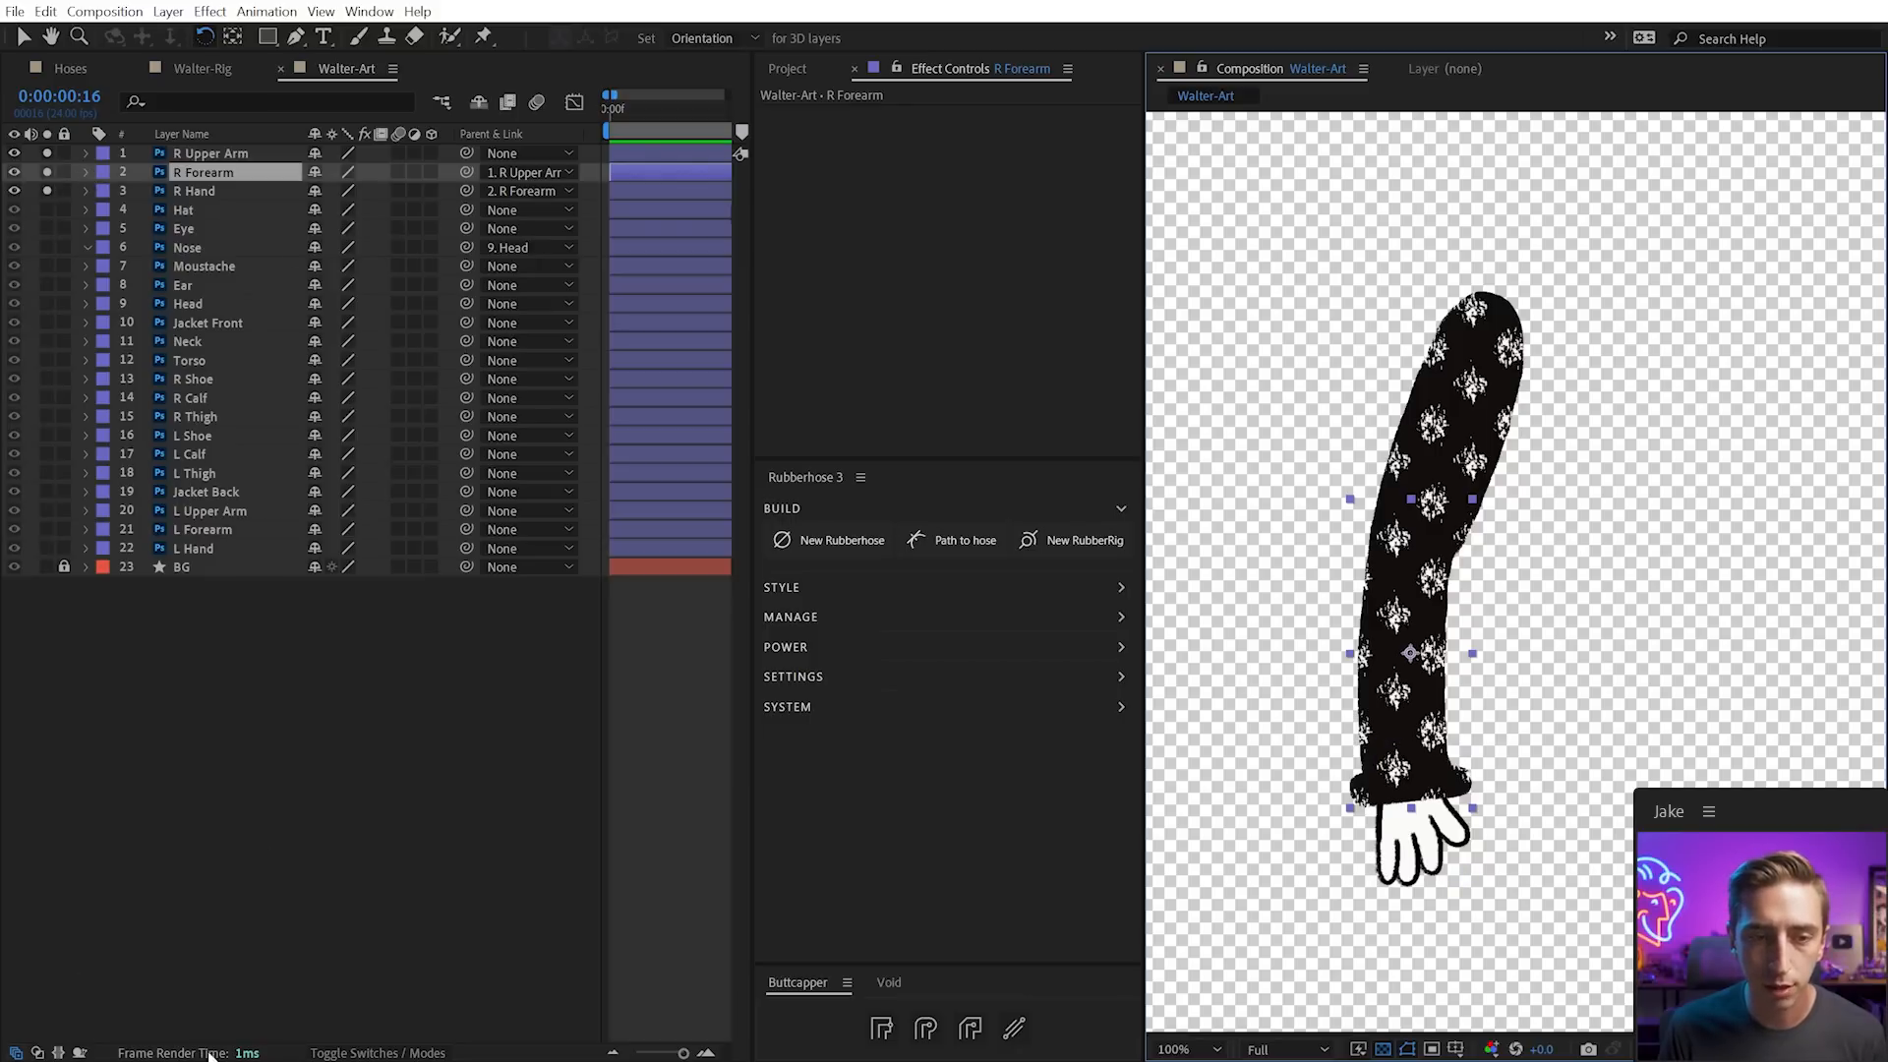
Show the Modes column and set R Upper Arm to Difference, then Divide, to reveal overlap
{"action": "left_click", "coordinate": [378, 1053]}
{"action": "left_click", "coordinate": [349, 173]}
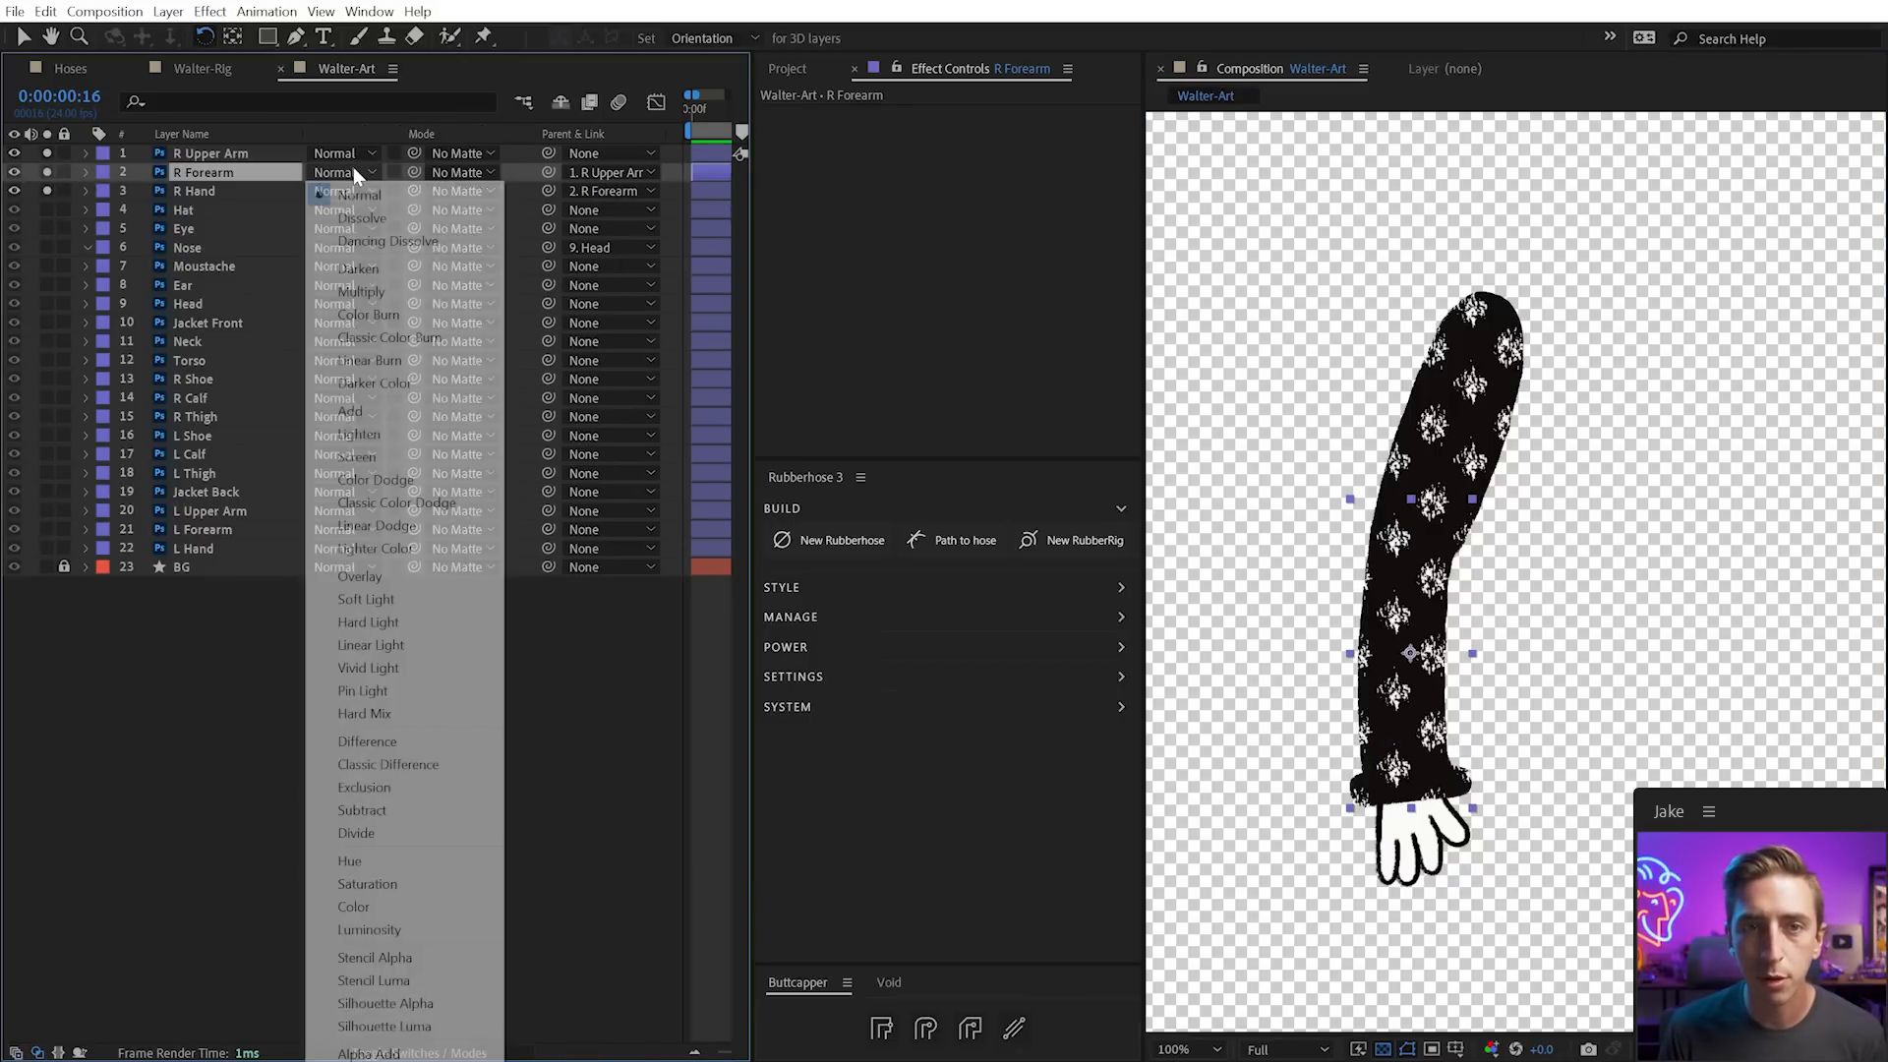
{"action": "left_click", "coordinate": [339, 198]}
{"action": "left_click", "coordinate": [441, 158]}
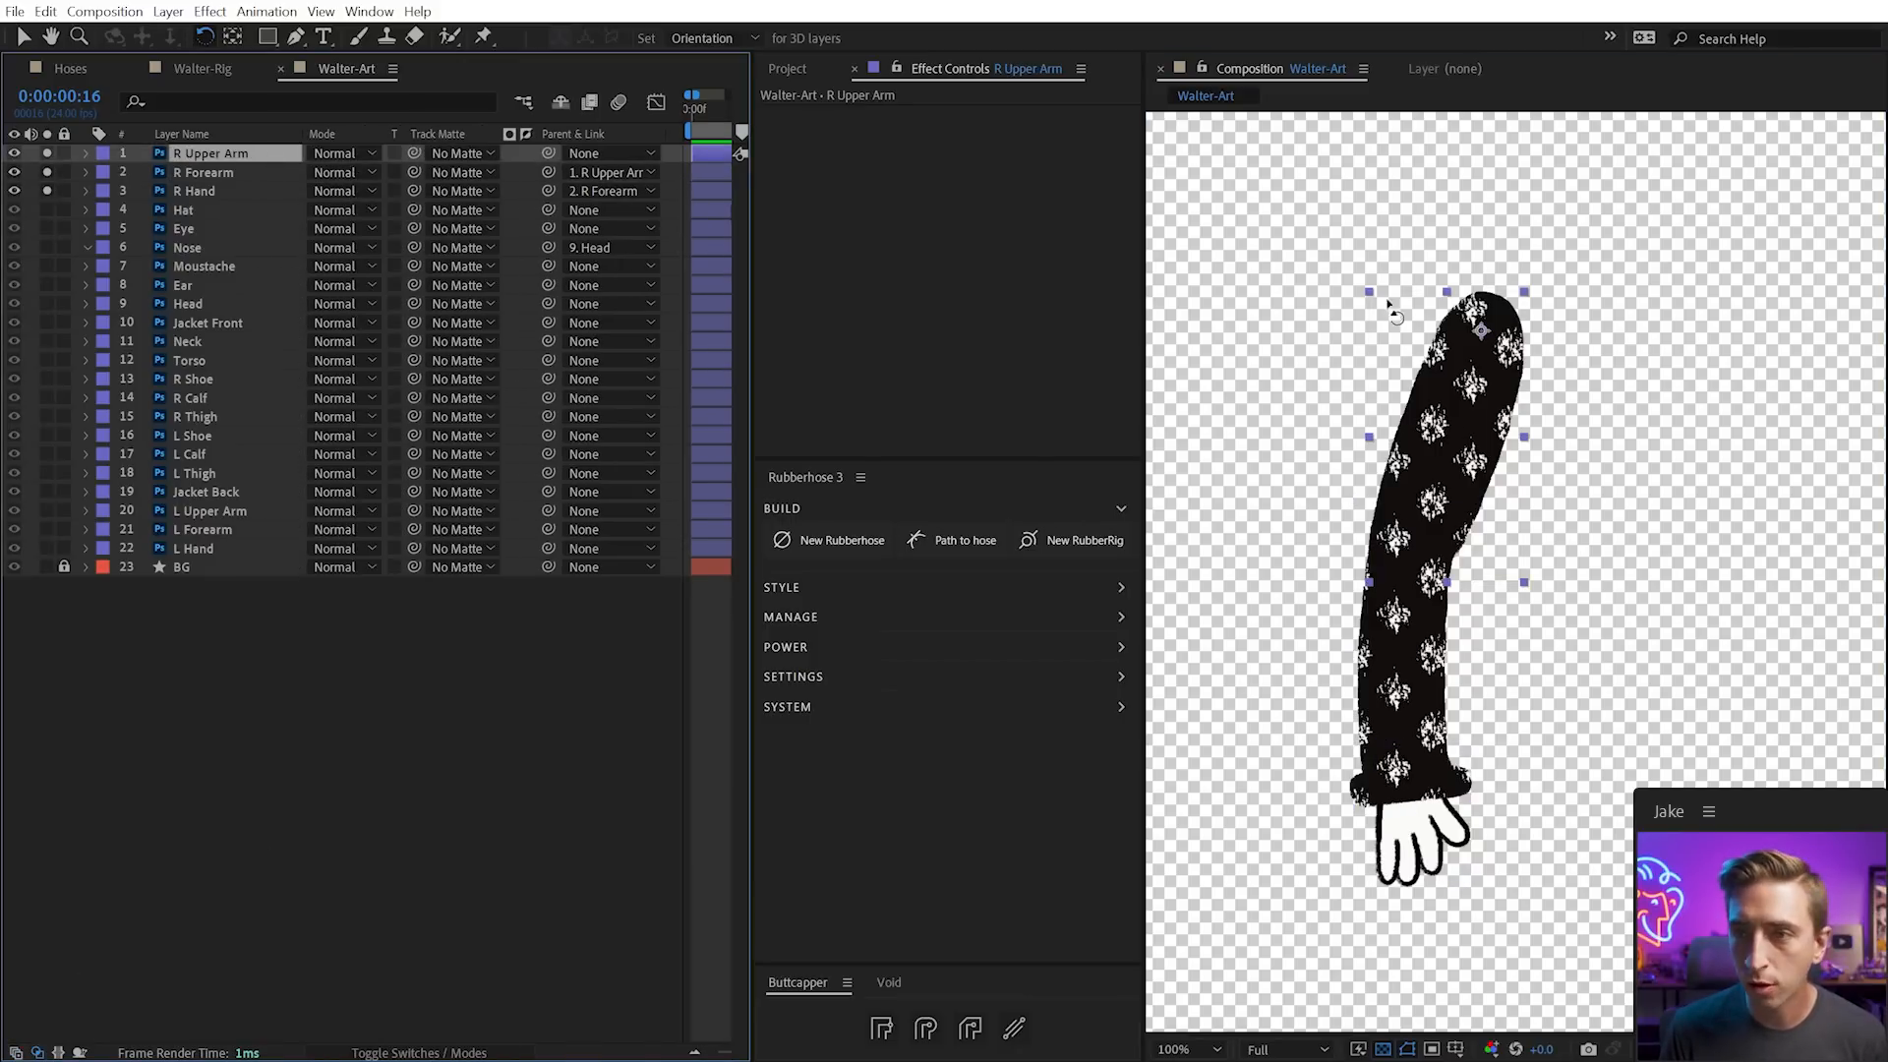
{"action": "left_click", "coordinate": [350, 155]}
{"action": "left_click", "coordinate": [401, 725]}
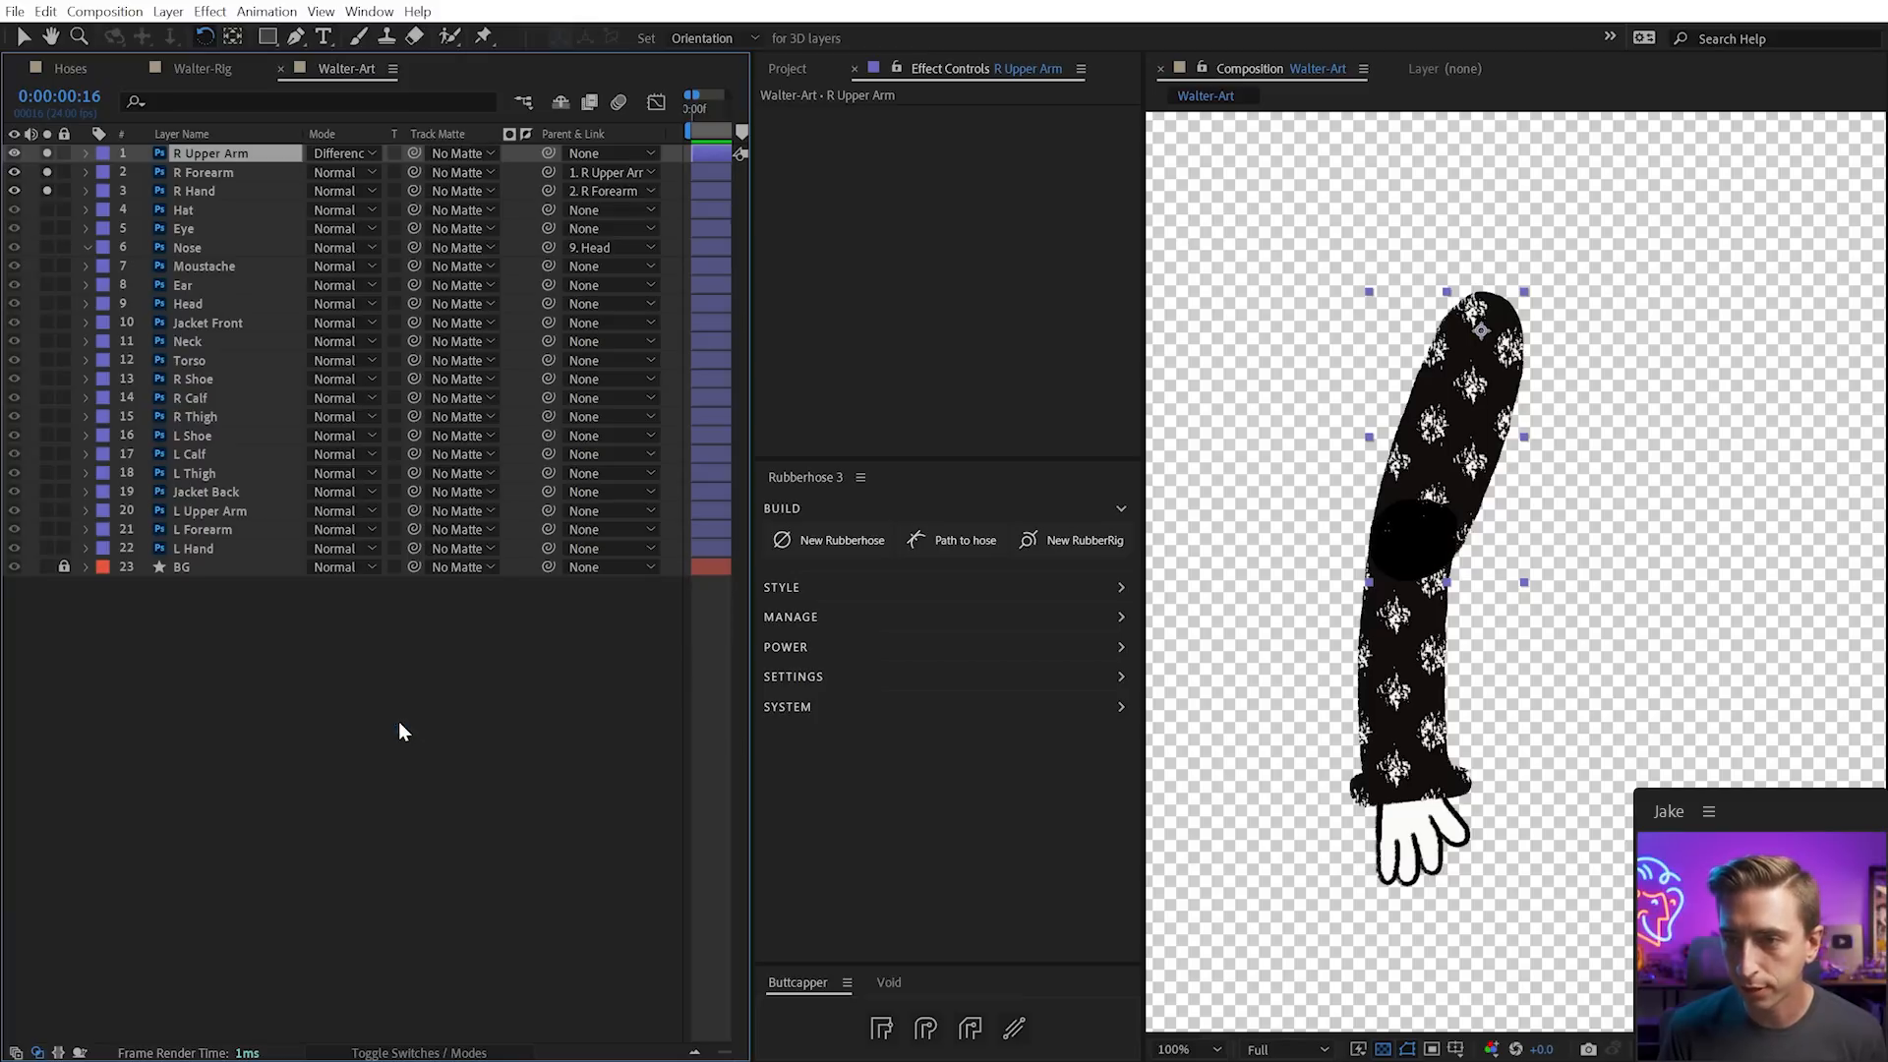
{"action": "left_click", "coordinate": [362, 156]}
{"action": "left_click", "coordinate": [430, 826]}
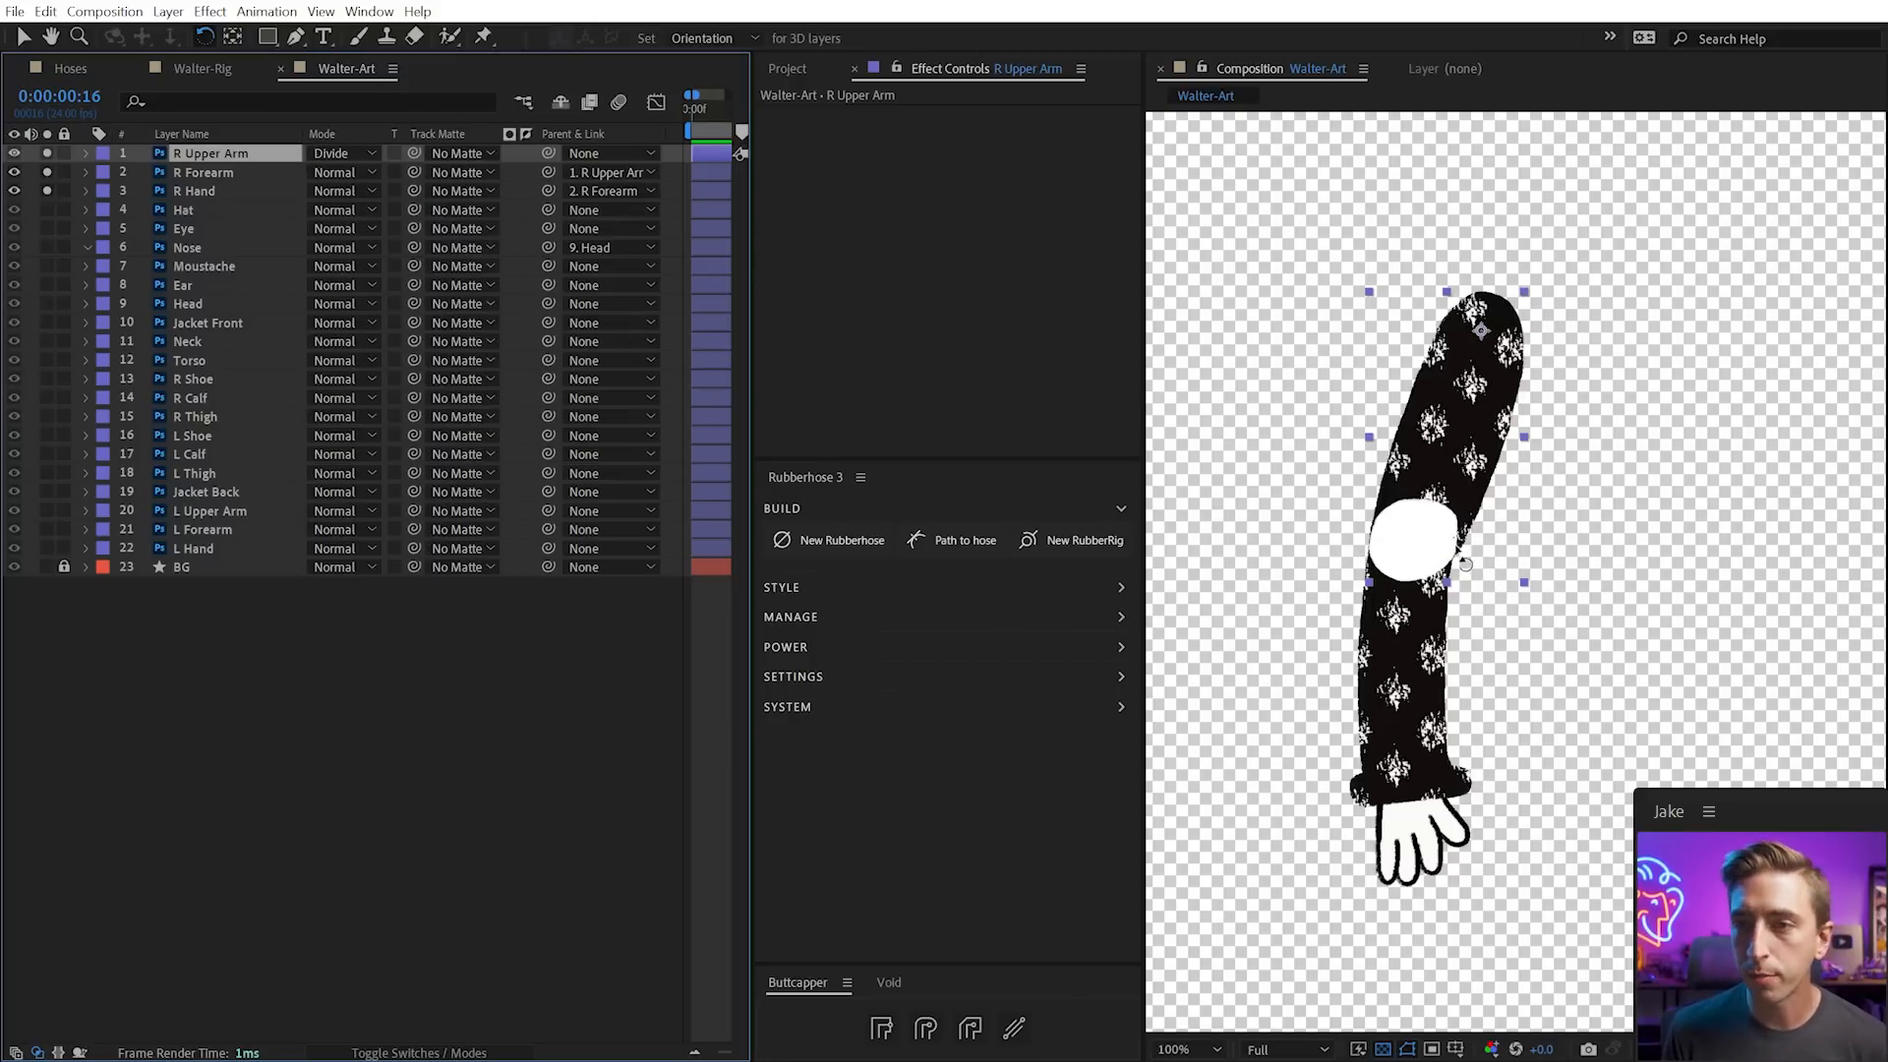
Move the forearm's pivot to the elbow, test it, and return R Upper Arm to Normal
{"action": "left_click", "coordinate": [1416, 590]}
{"action": "key", "text": "y"}
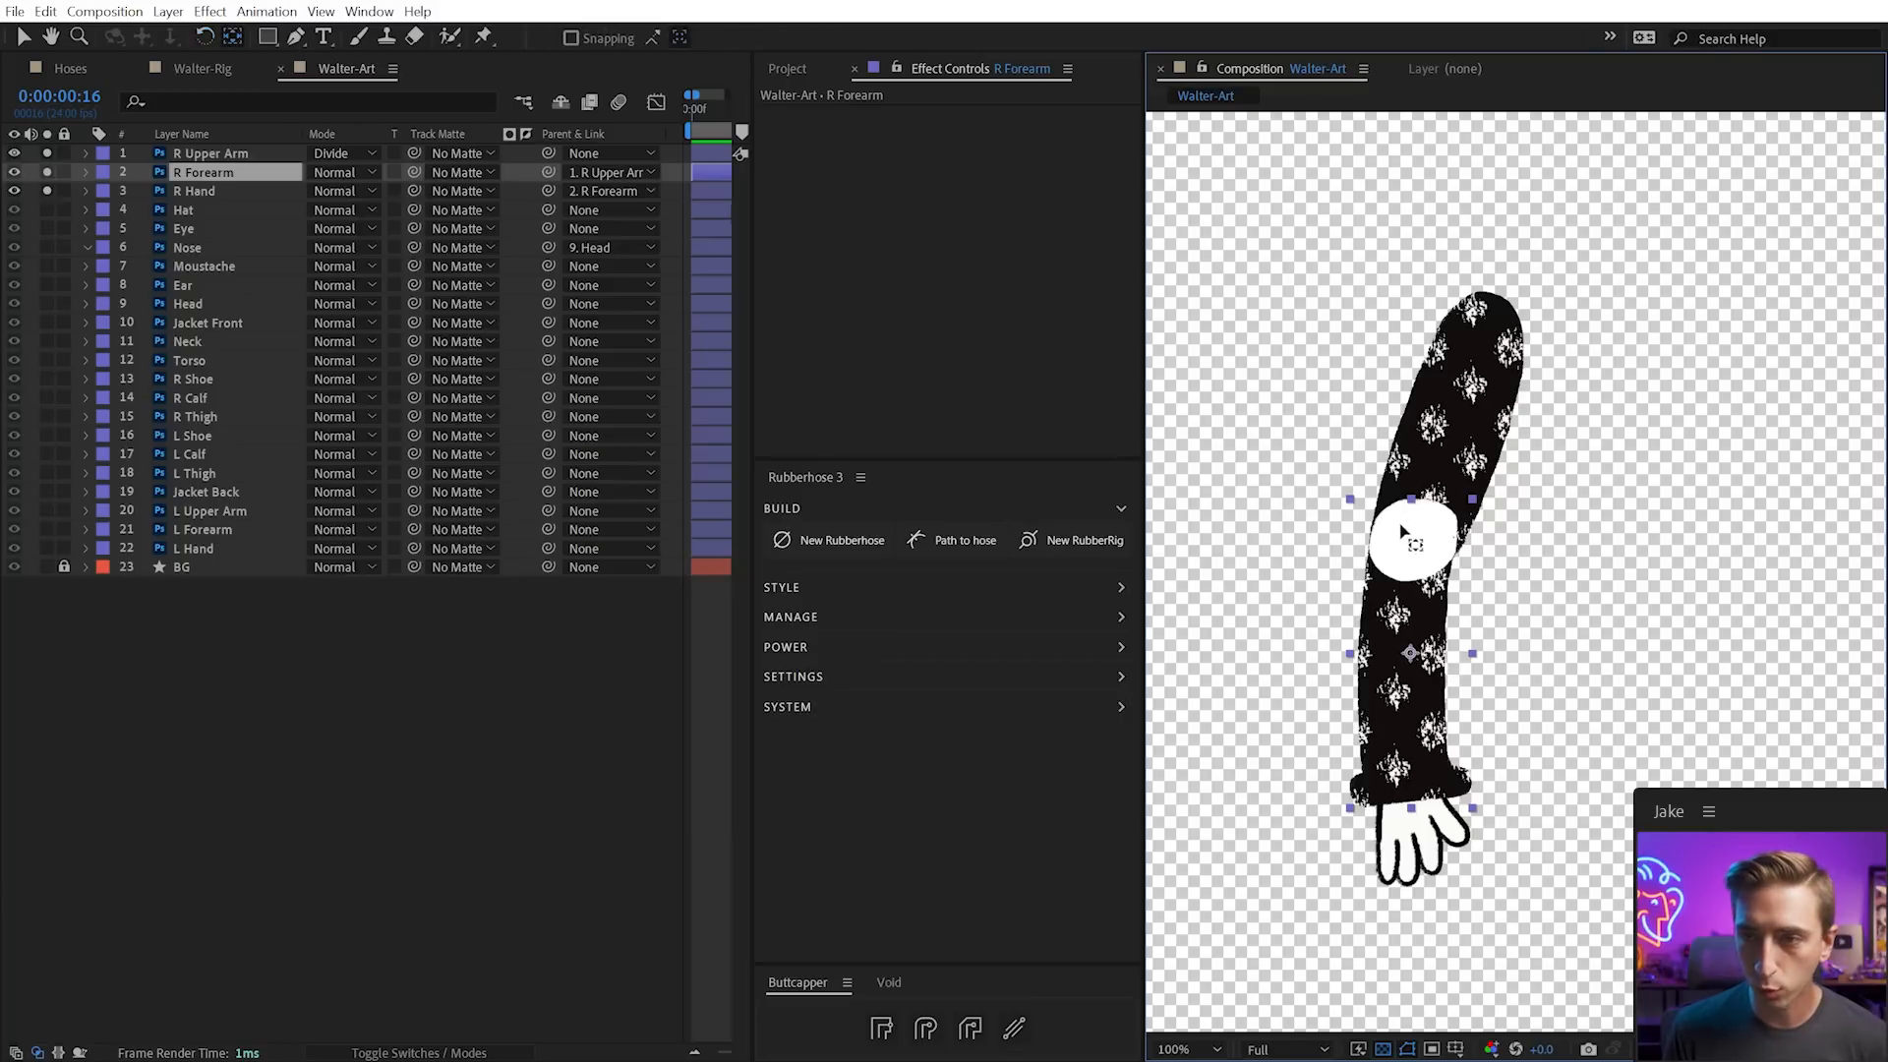
{"action": "left_click_drag", "start_coordinate": [1410, 653], "coordinate": [1353, 749]}
{"action": "key", "text": "w"}
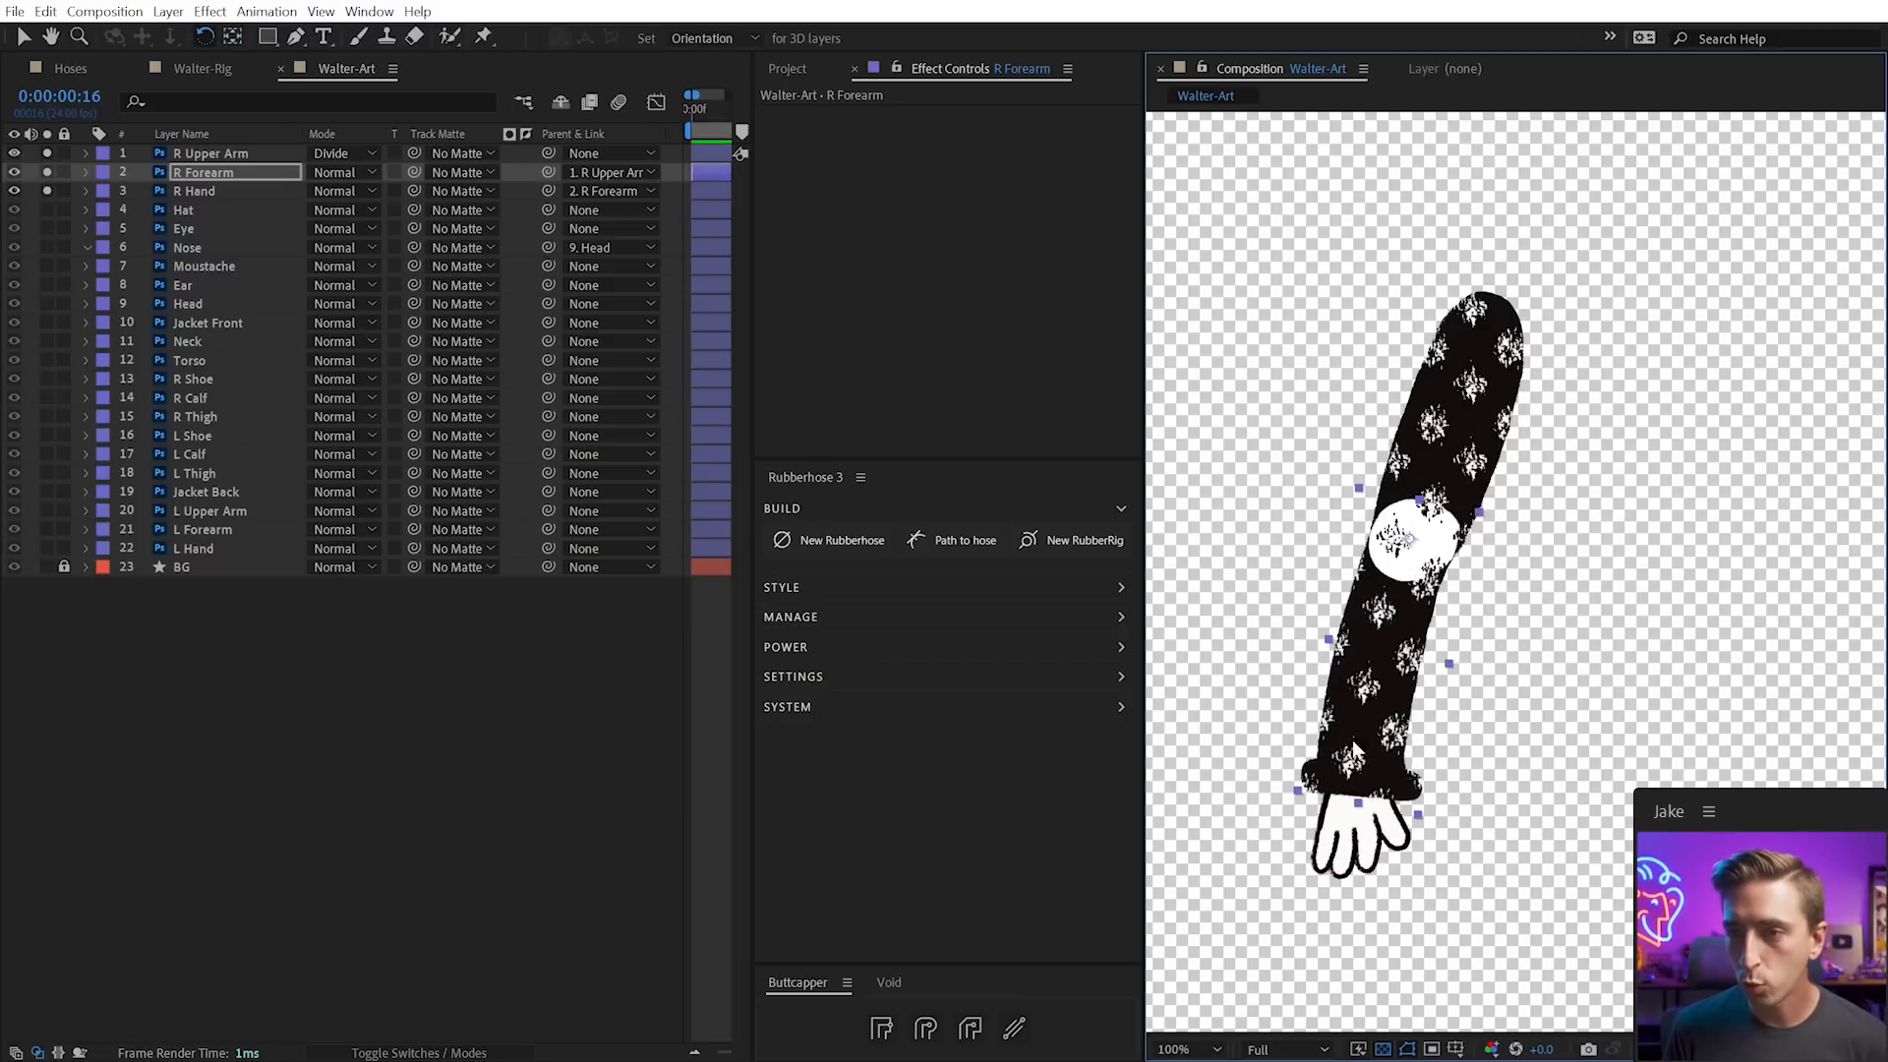
{"action": "key", "text": "ctrl+z"}
{"action": "key", "text": "v"}
{"action": "left_click", "coordinate": [341, 155]}
{"action": "left_click", "coordinate": [345, 176]}
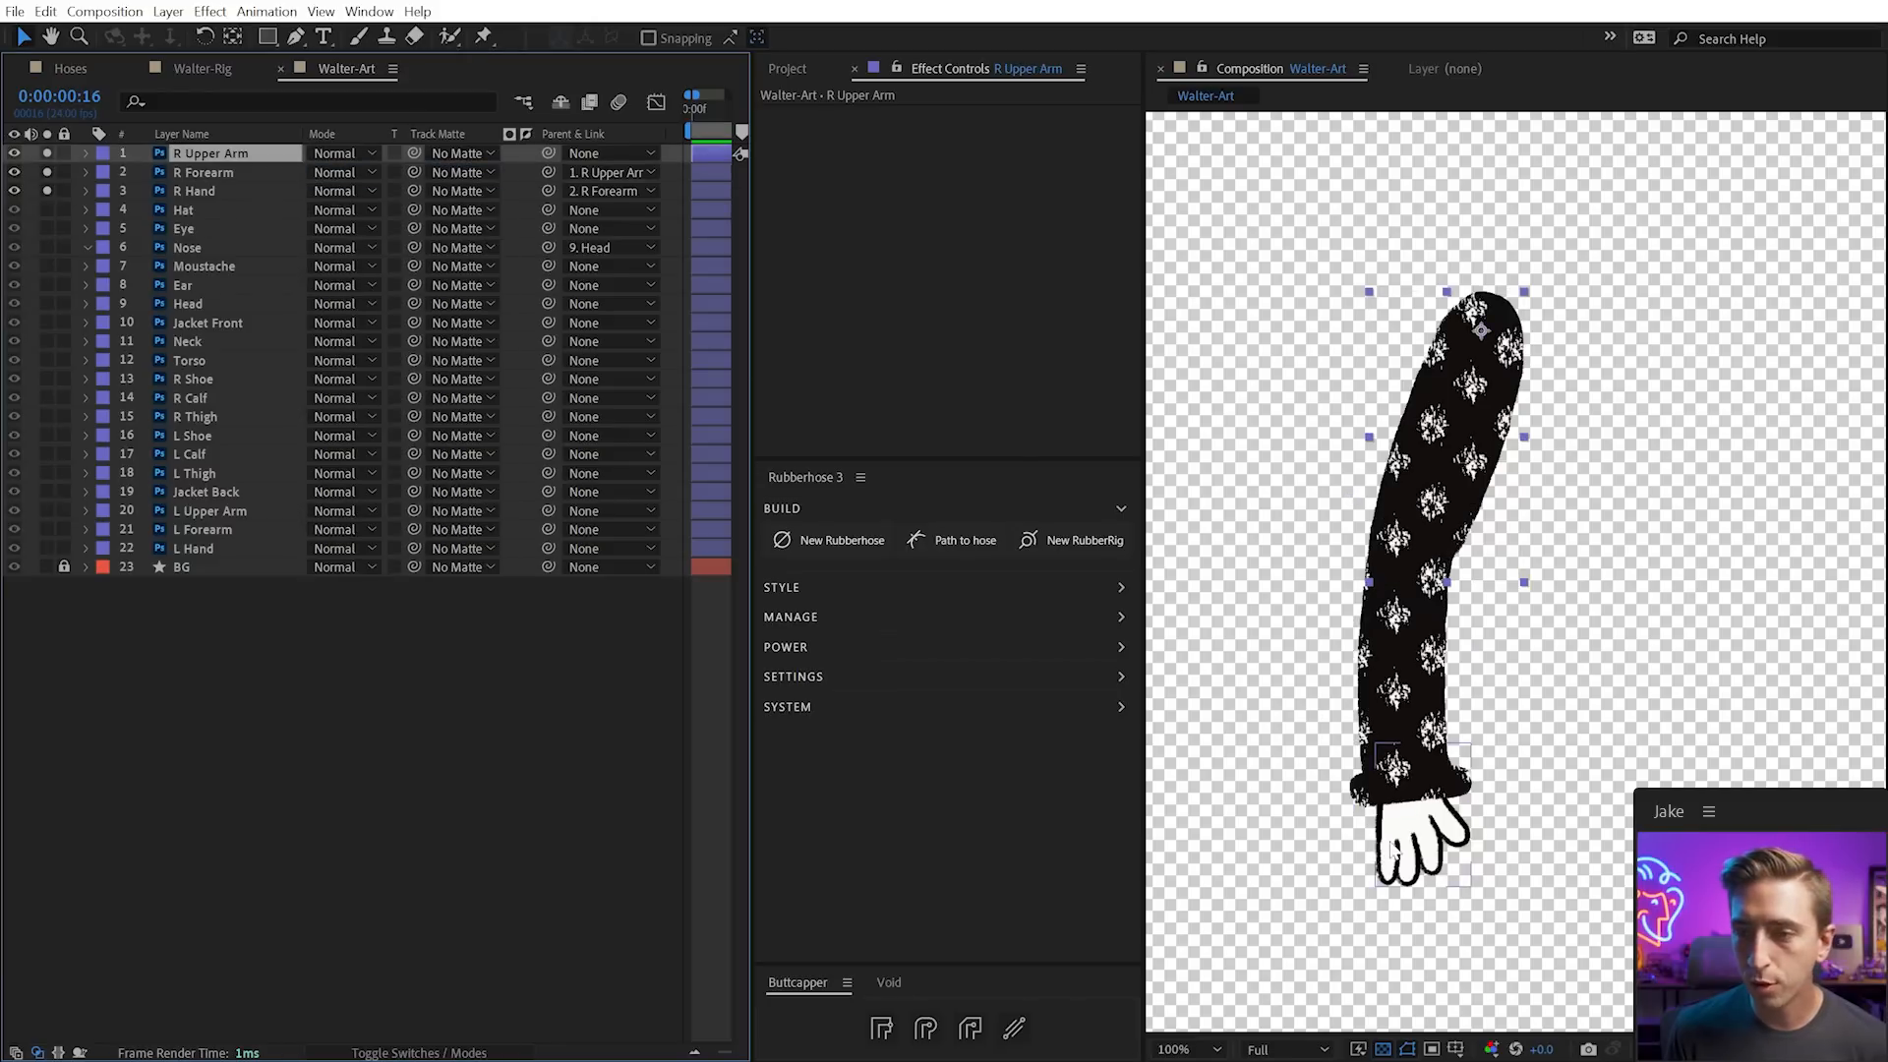
Test-rotate R Hand around the wrist and return it to its resting pose
{"action": "left_click", "coordinate": [1431, 824]}
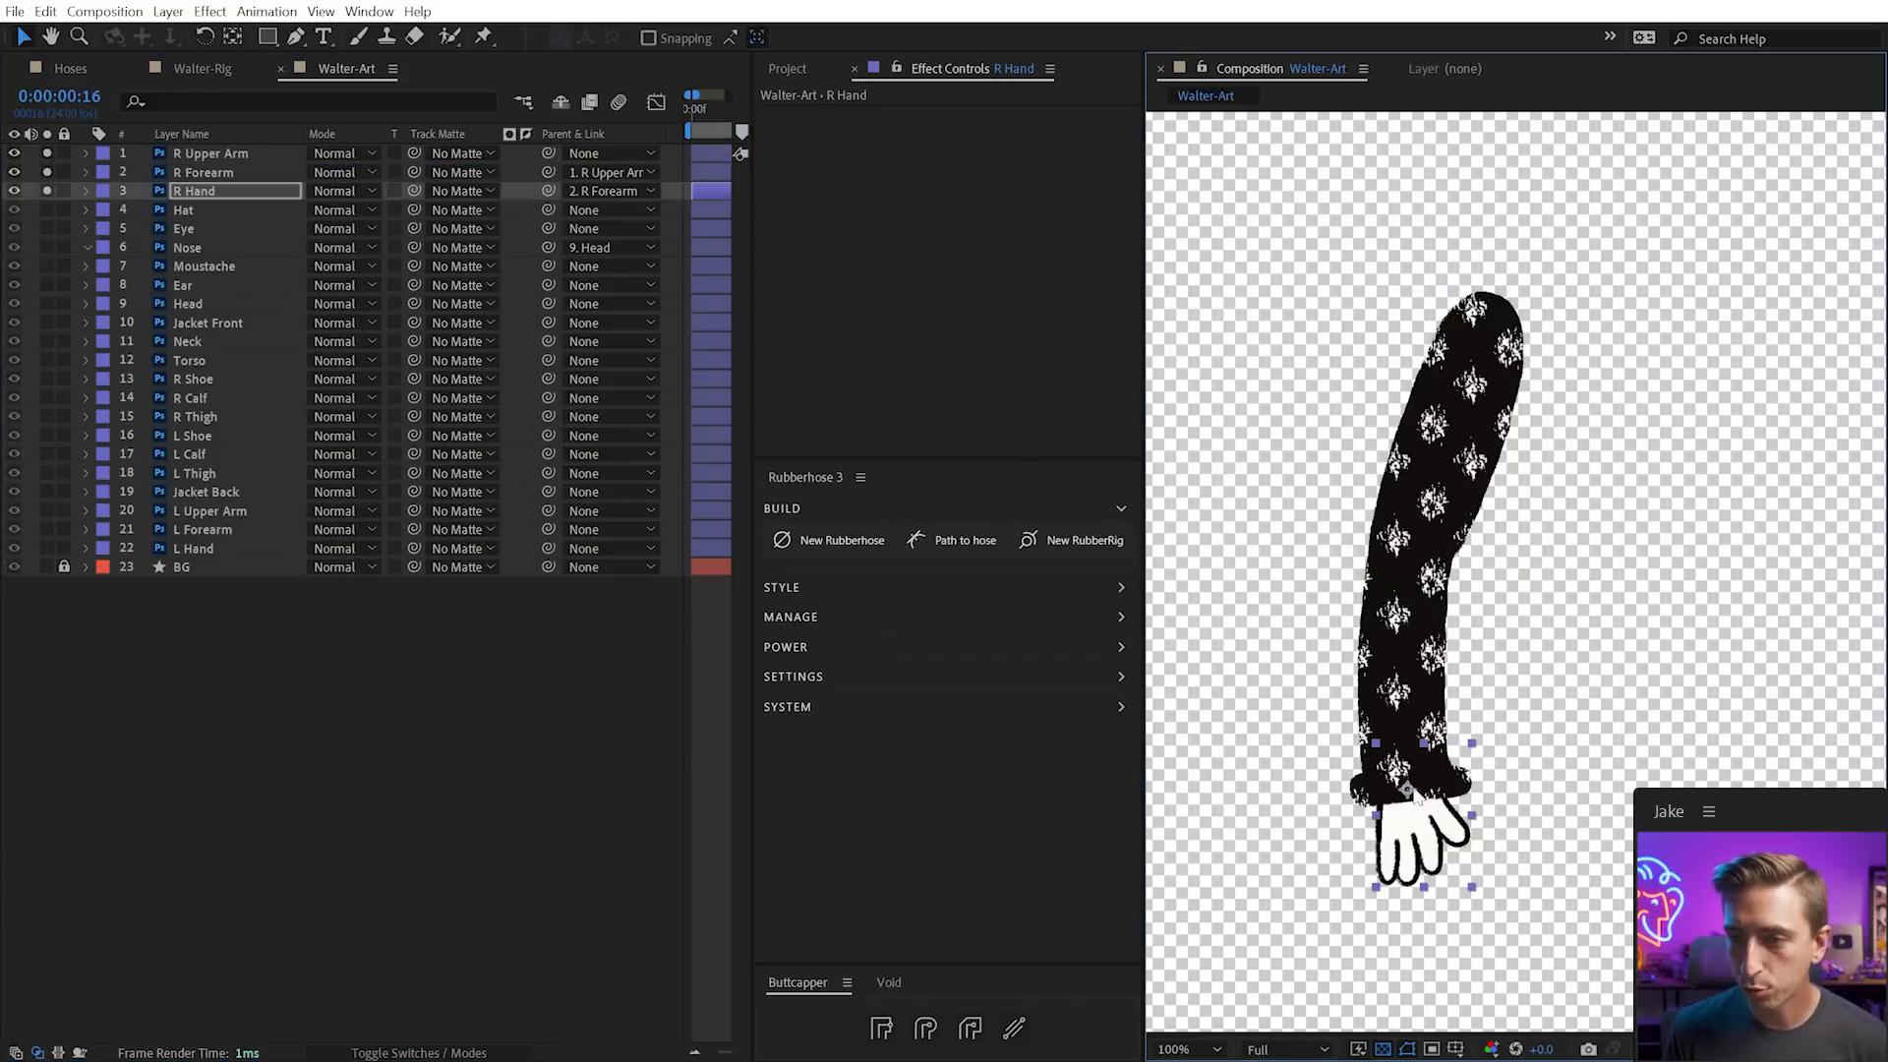
{"action": "key", "text": "w"}
{"action": "mouse_move", "coordinate": [1428, 863]}
{"action": "left_mouse_down"}
{"action": "mouse_move", "coordinate": [1454, 871]}
{"action": "mouse_move", "coordinate": [1416, 880]}
{"action": "left_mouse_up"}
{"action": "key", "text": "v"}
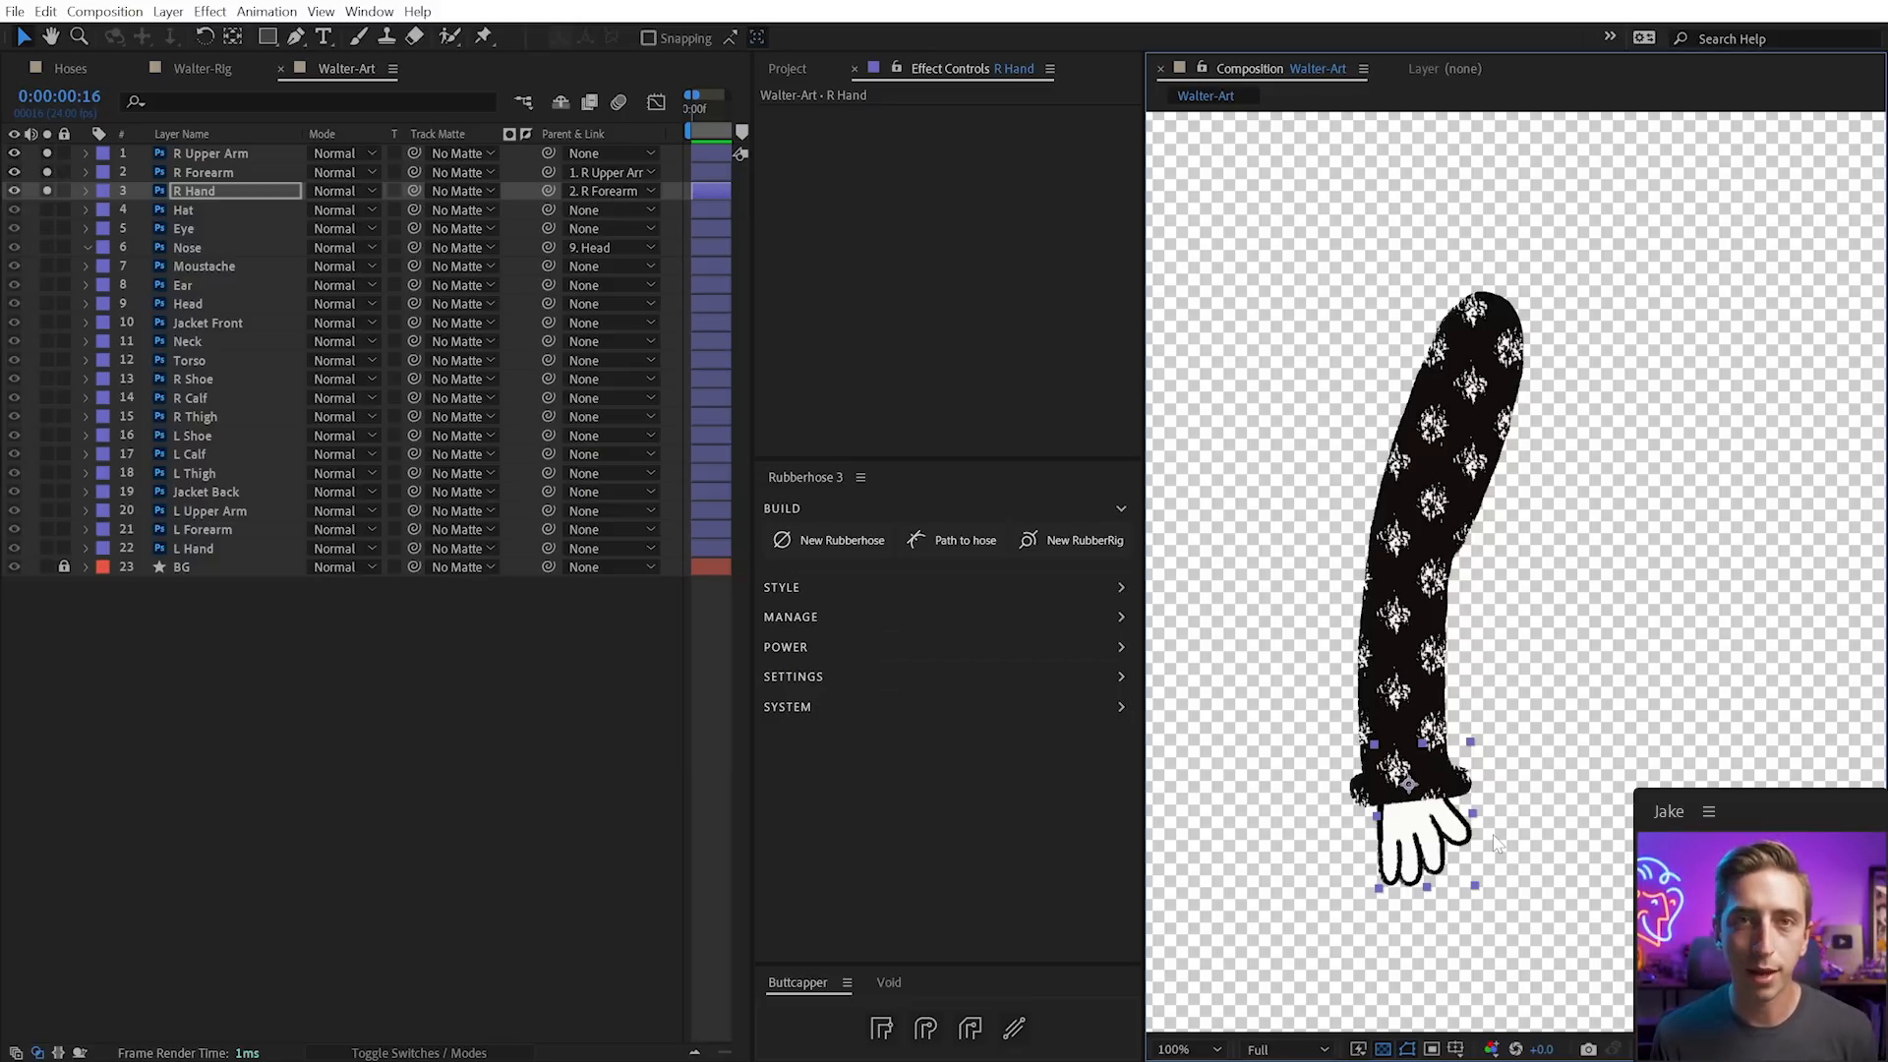
{"action": "left_click", "coordinate": [223, 198]}
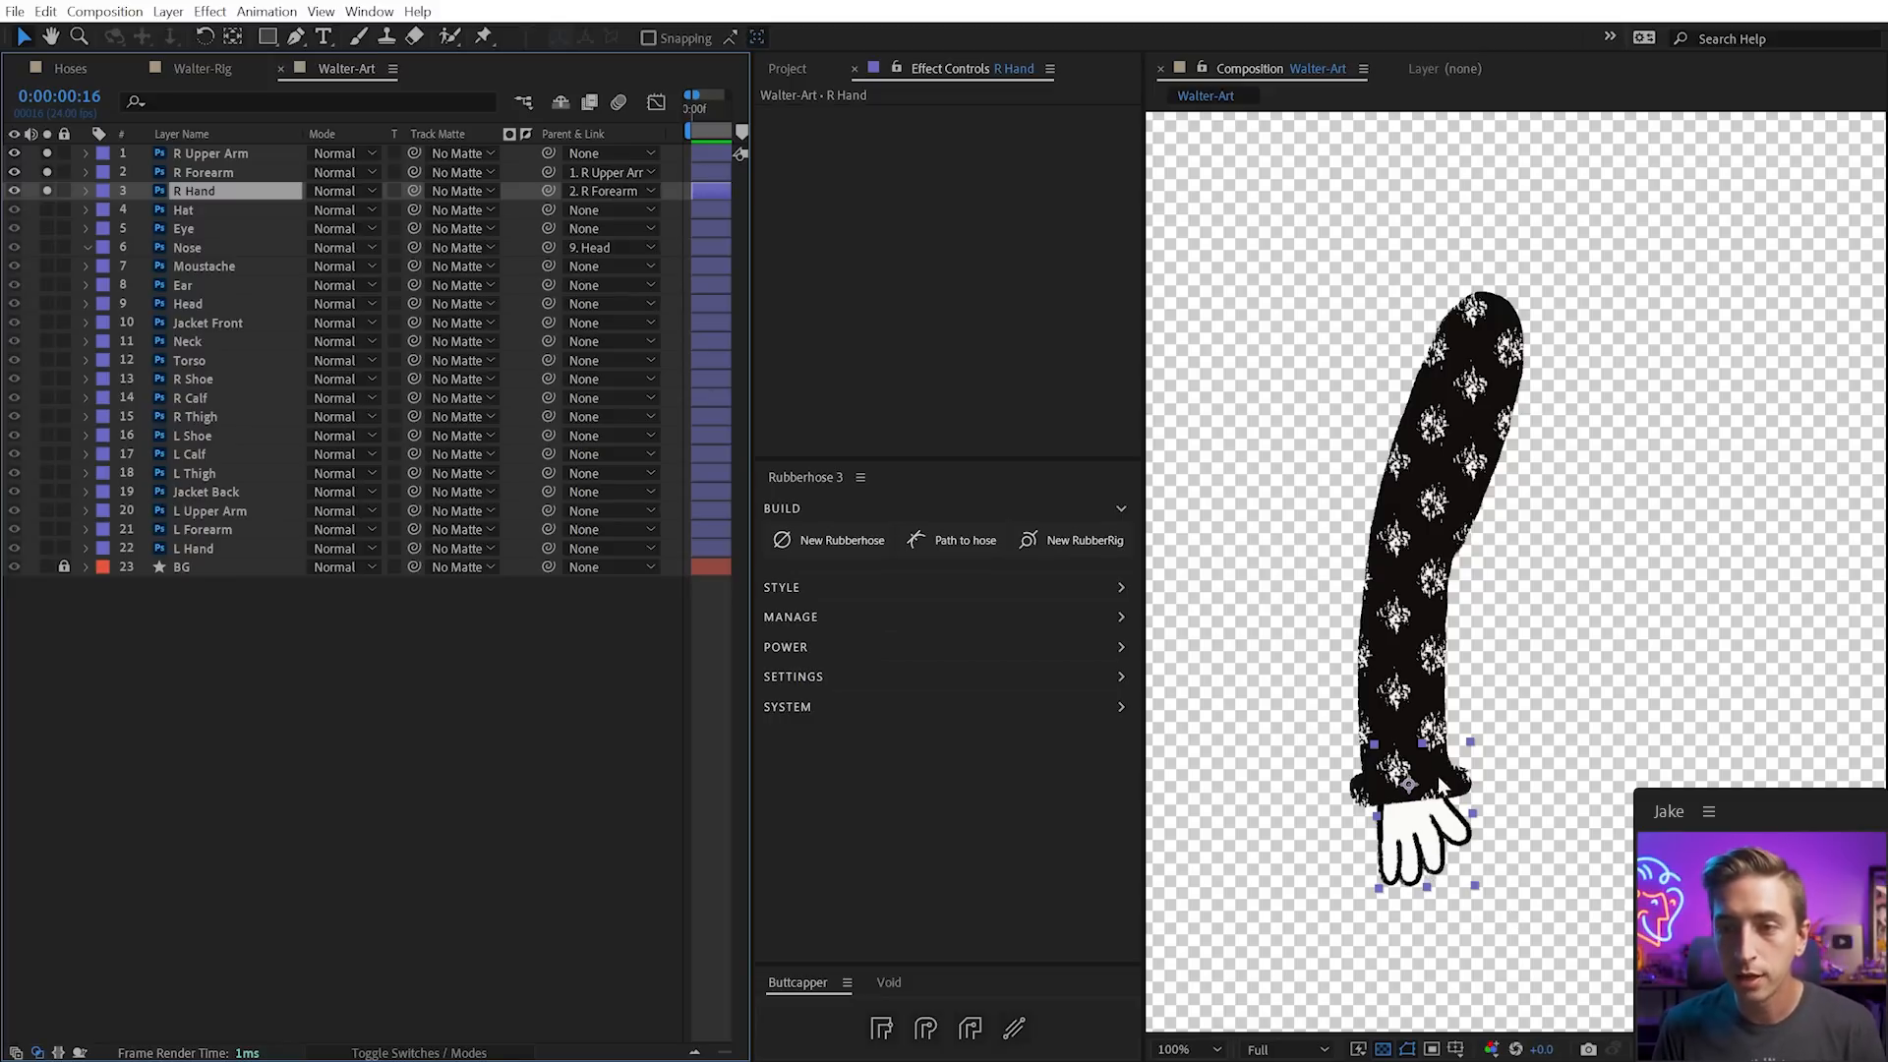
Create a new R Arm Rubberhose rig of type Shoulder : Wrist
{"action": "left_click", "coordinate": [1041, 532]}
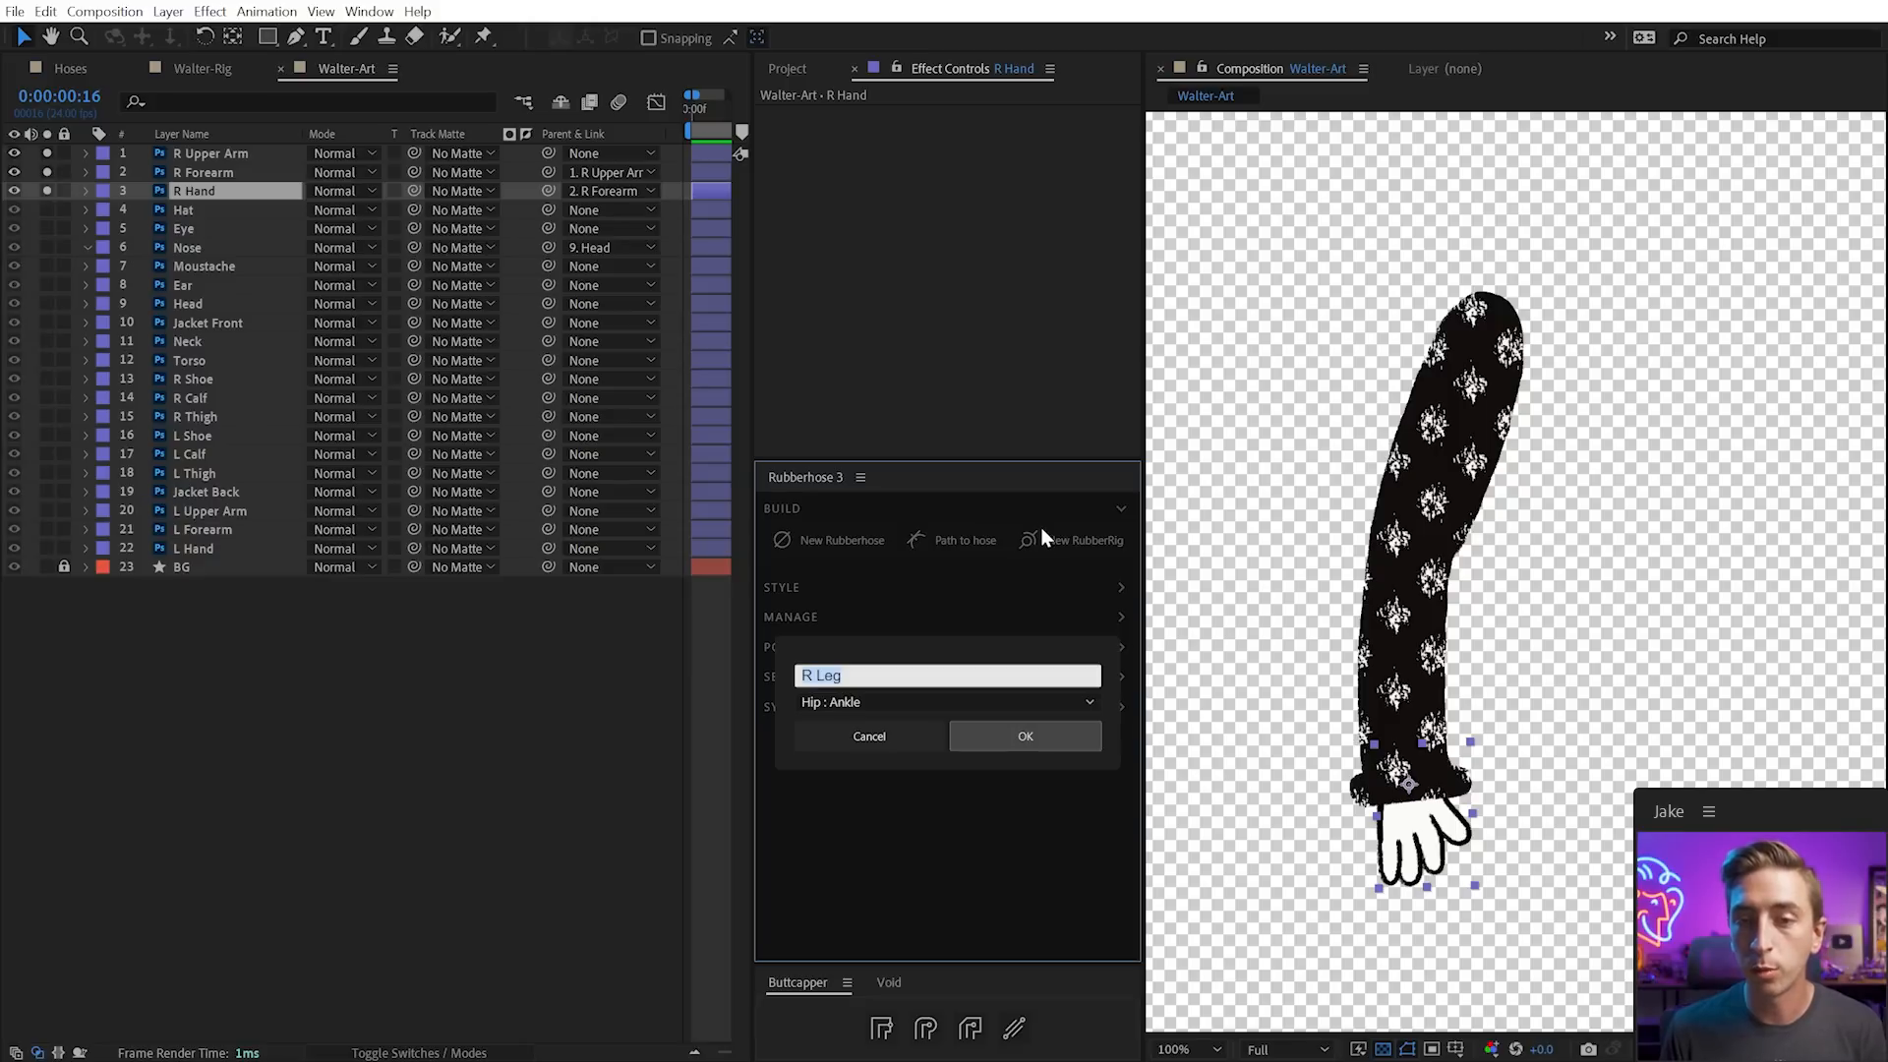
{"action": "type", "text": "R Arm"}
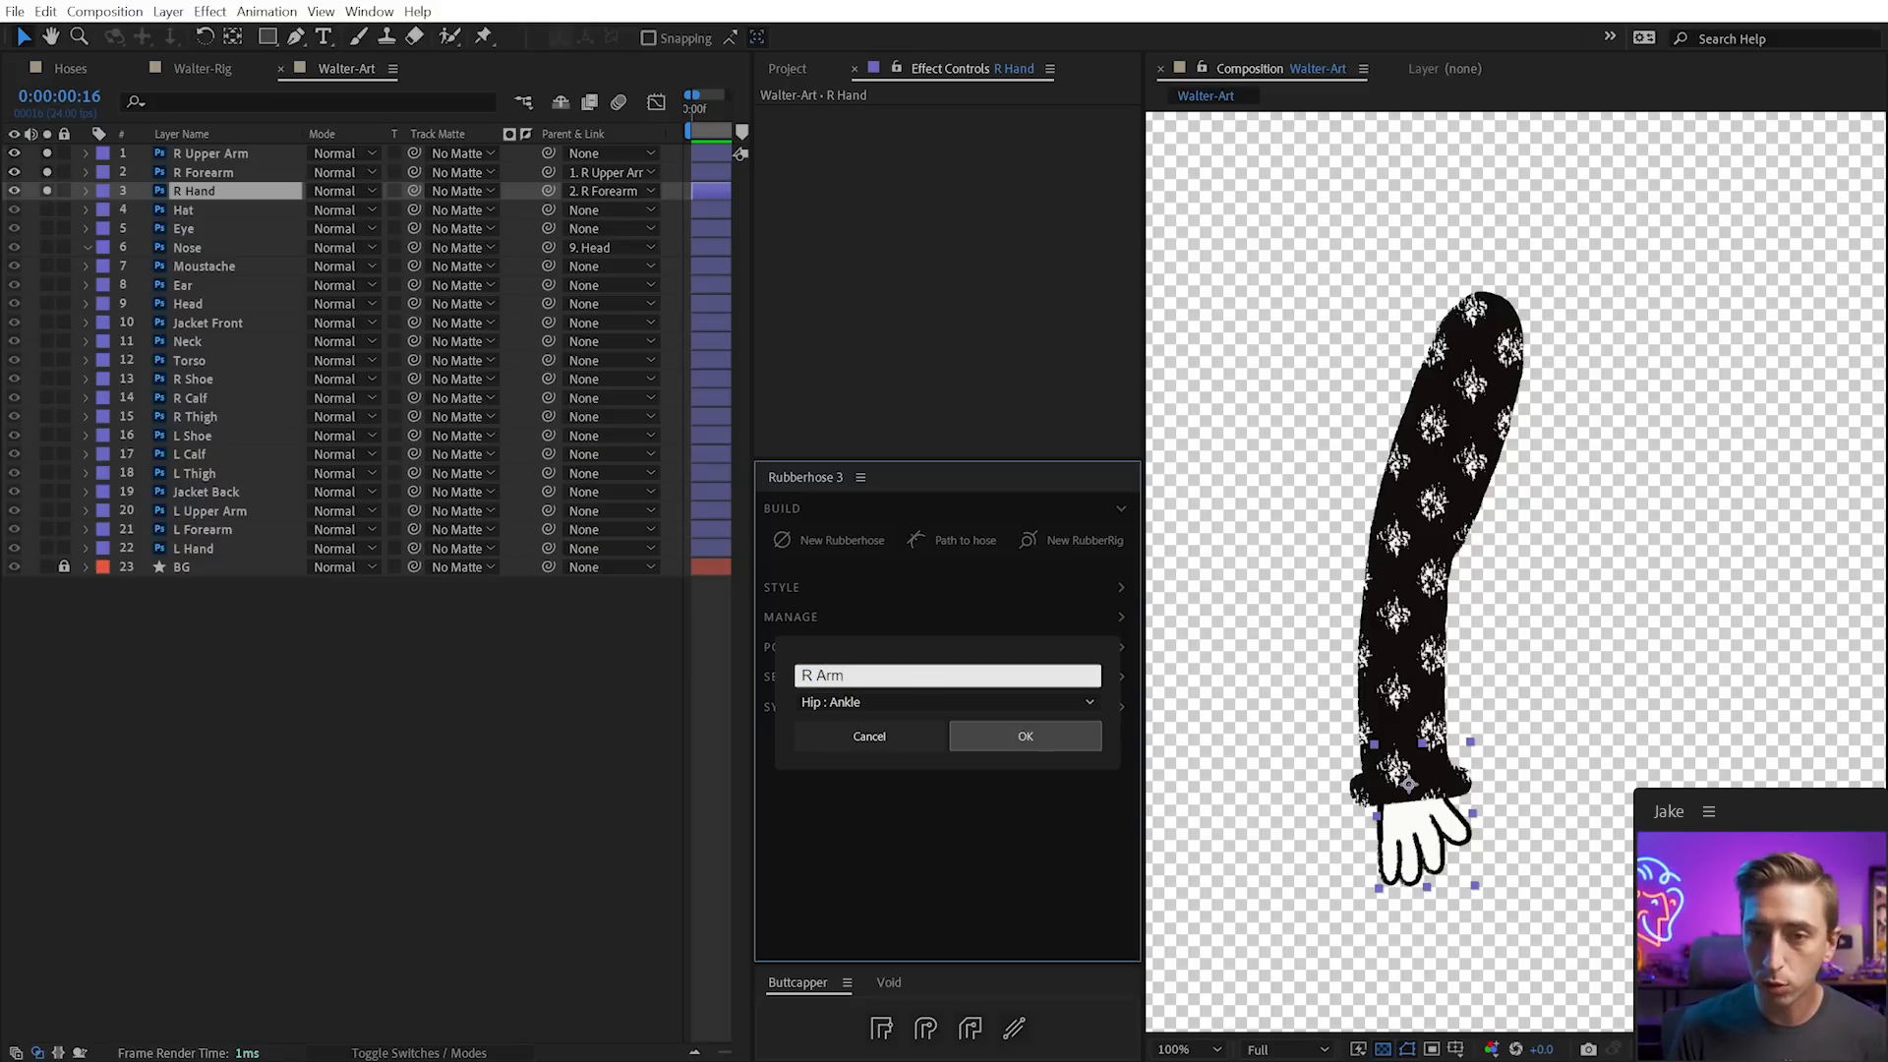
{"action": "left_click", "coordinate": [885, 701]}
{"action": "left_click", "coordinate": [878, 759]}
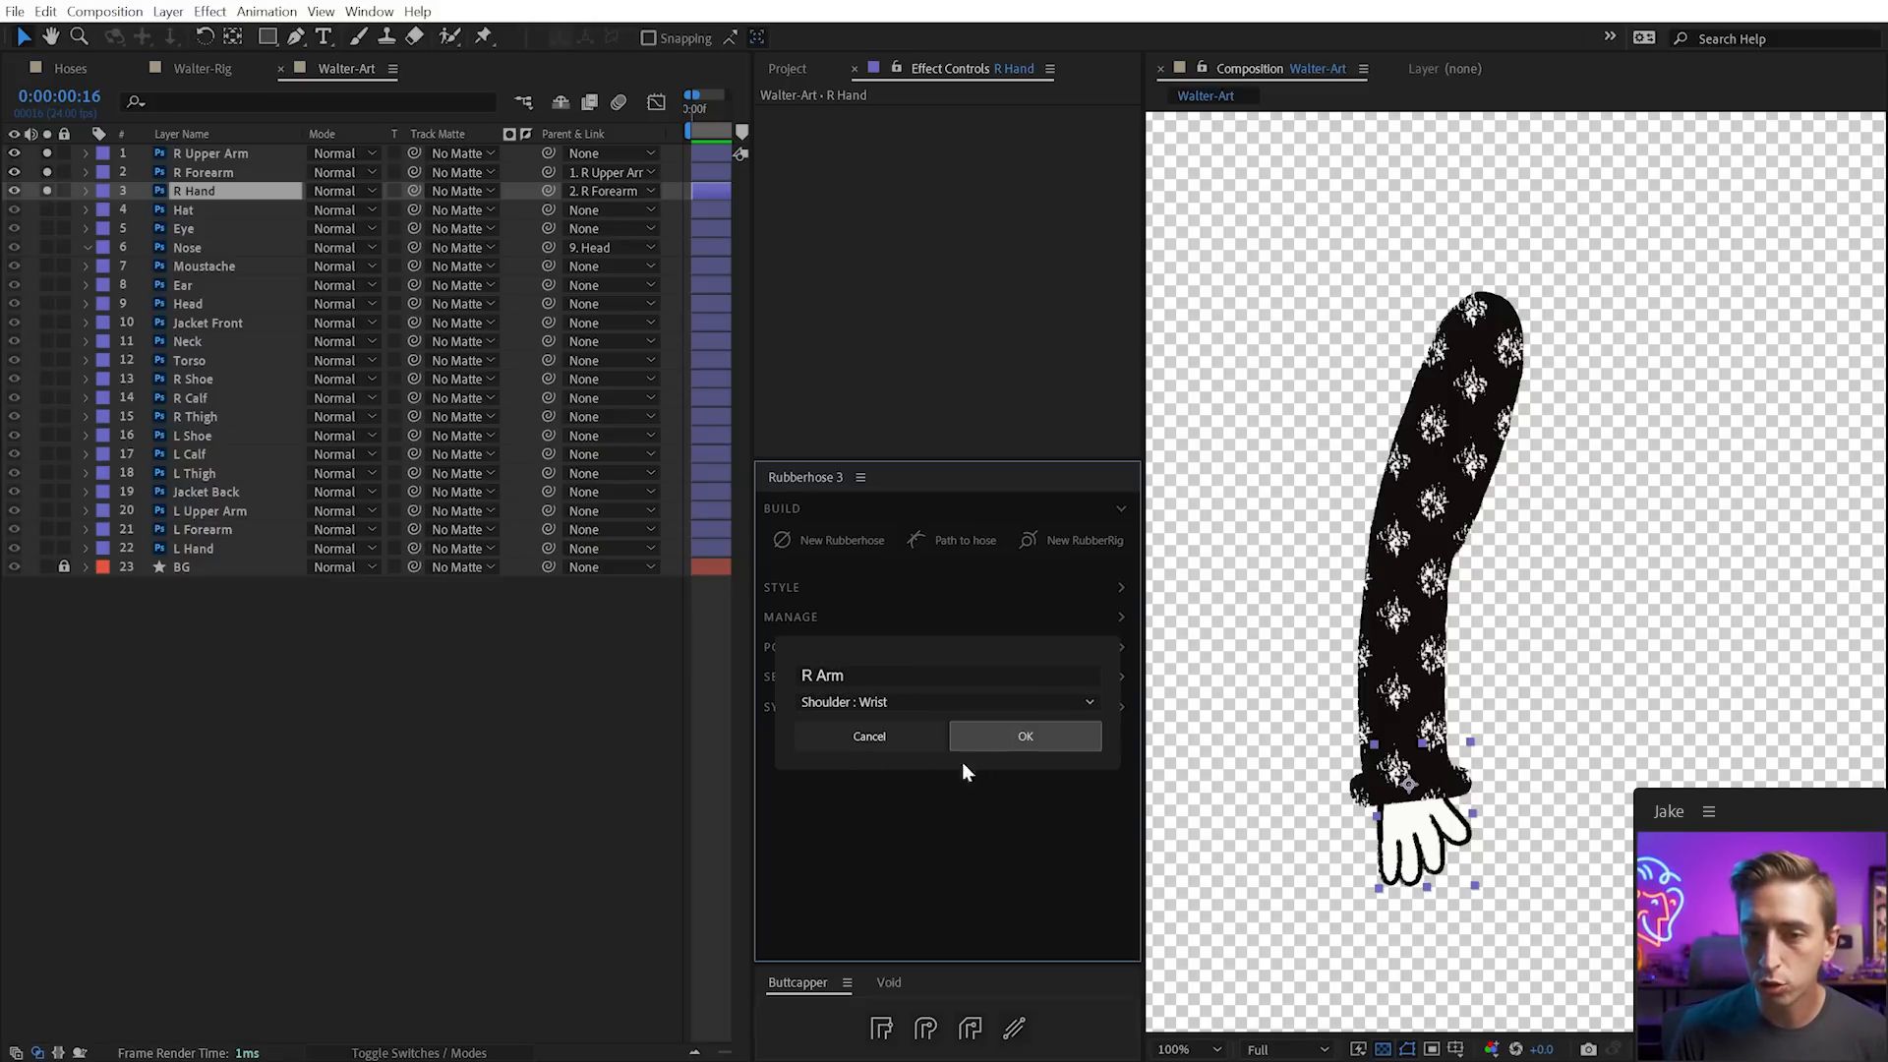
{"action": "left_click", "coordinate": [1048, 737]}
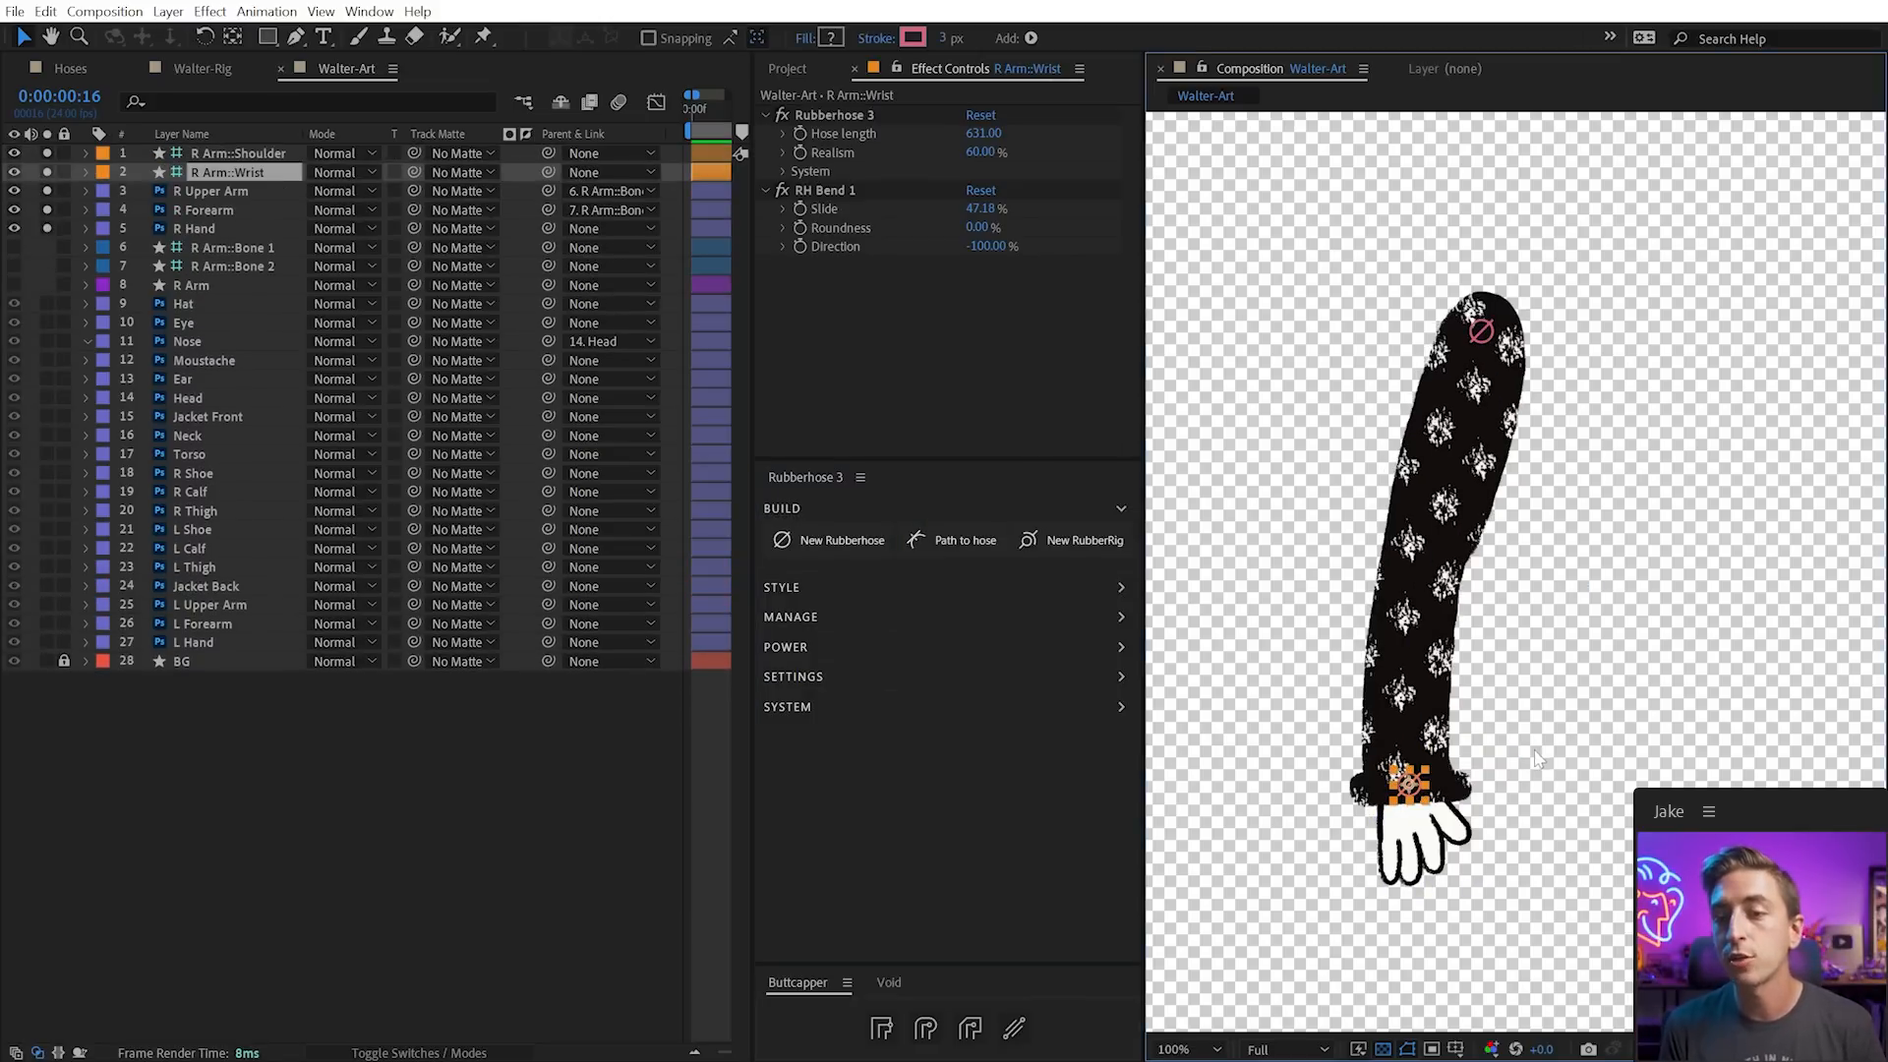
Bend the arm by moving the wrist, then select the Bone 1 and Bone 2 layers
{"action": "mouse_move", "coordinate": [1408, 783]}
{"action": "left_mouse_down"}
{"action": "mouse_move", "coordinate": [1389, 651]}
{"action": "mouse_move", "coordinate": [1406, 762]}
{"action": "mouse_move", "coordinate": [1424, 776]}
{"action": "mouse_move", "coordinate": [1455, 715]}
{"action": "mouse_move", "coordinate": [1468, 786]}
{"action": "left_mouse_up"}
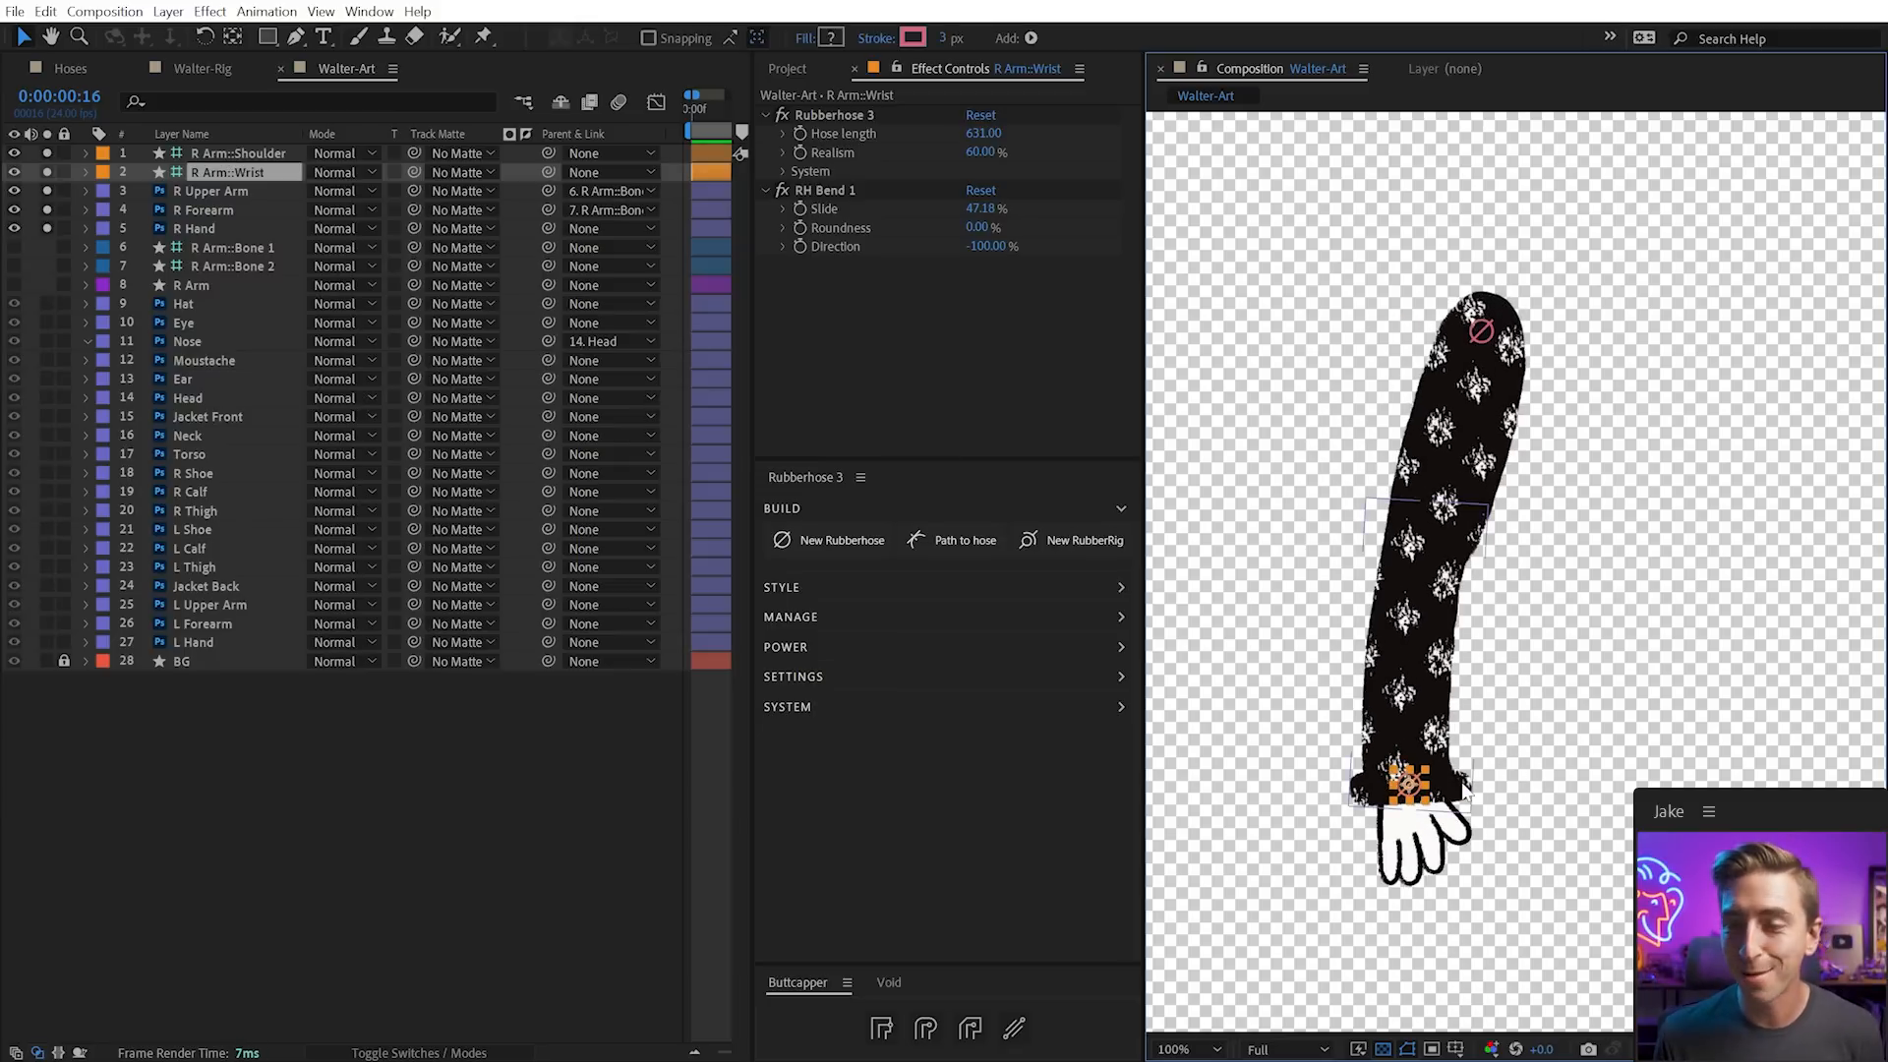
{"action": "left_click", "coordinate": [240, 226]}
{"action": "left_click", "coordinate": [224, 245]}
{"action": "left_click", "coordinate": [209, 263], "text": "shift"}
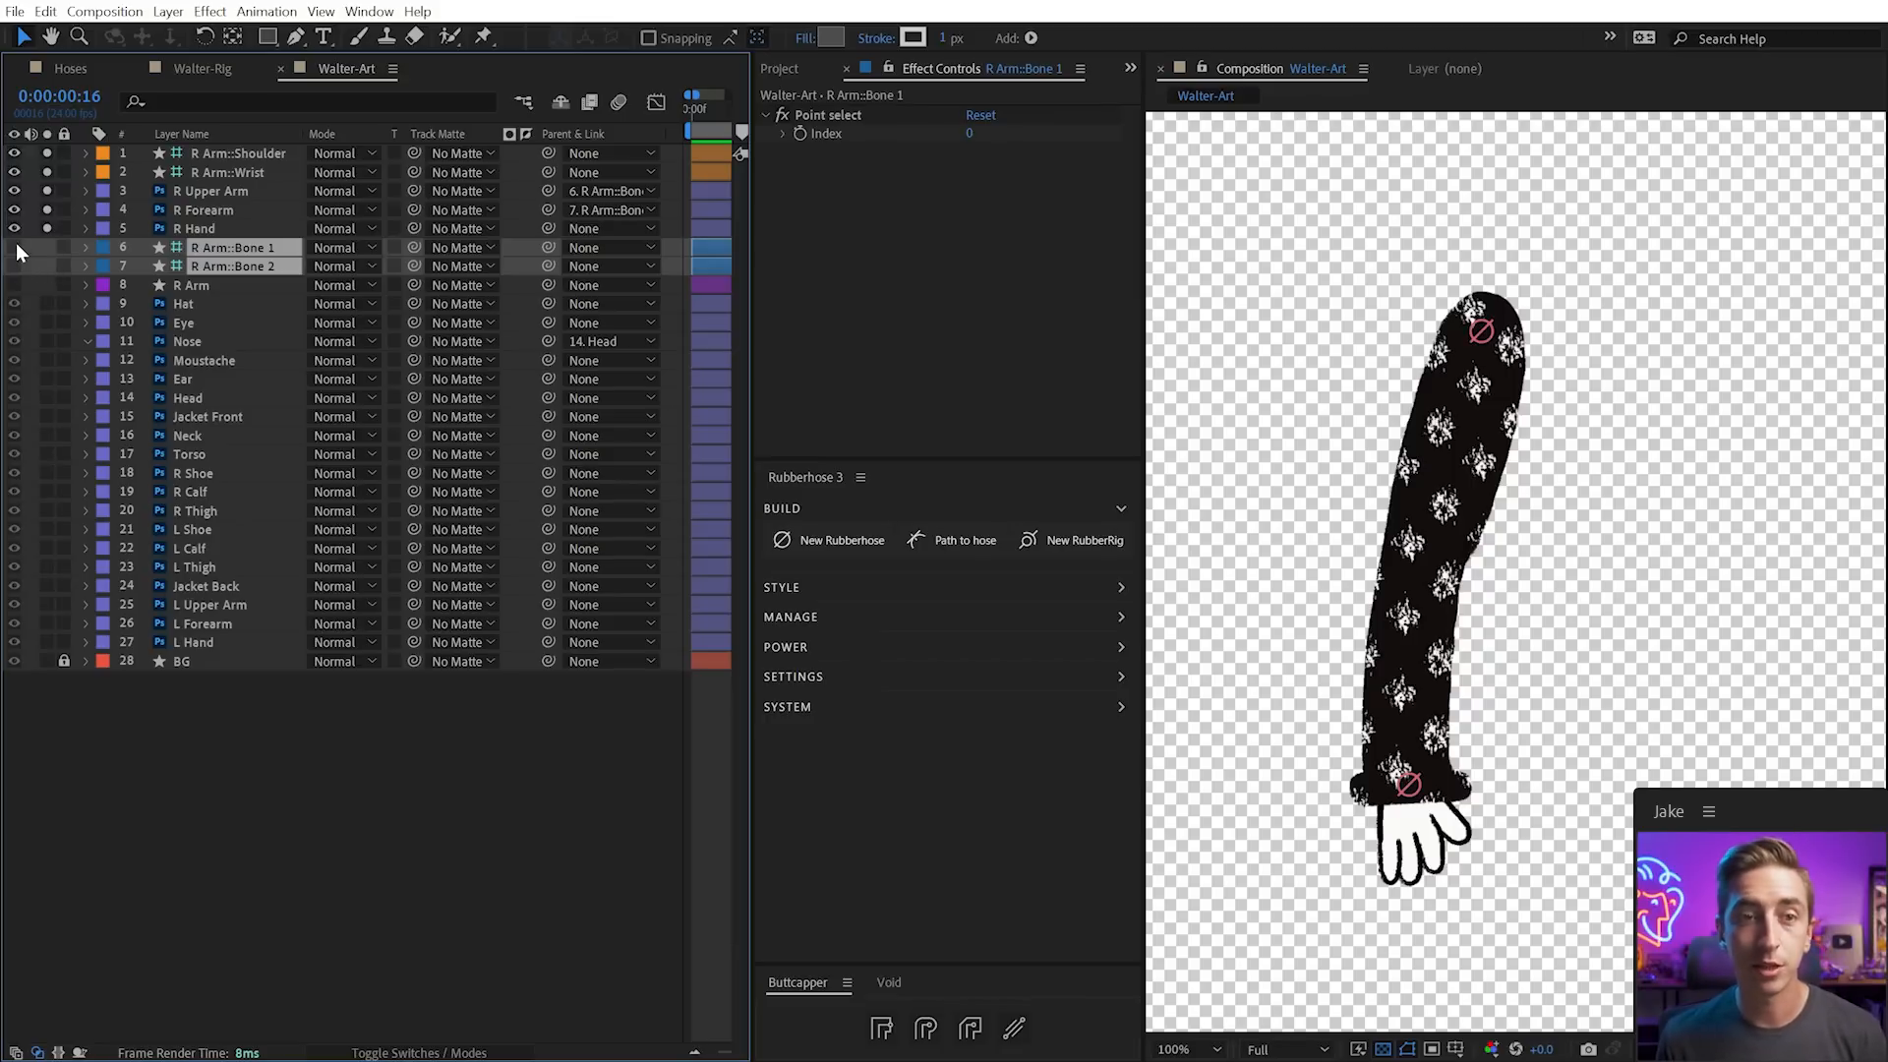
Move the two R Arm bone layers and the R Arm hose layer above the arm art
{"action": "left_click_drag", "start_coordinate": [47, 229], "coordinate": [47, 77]}
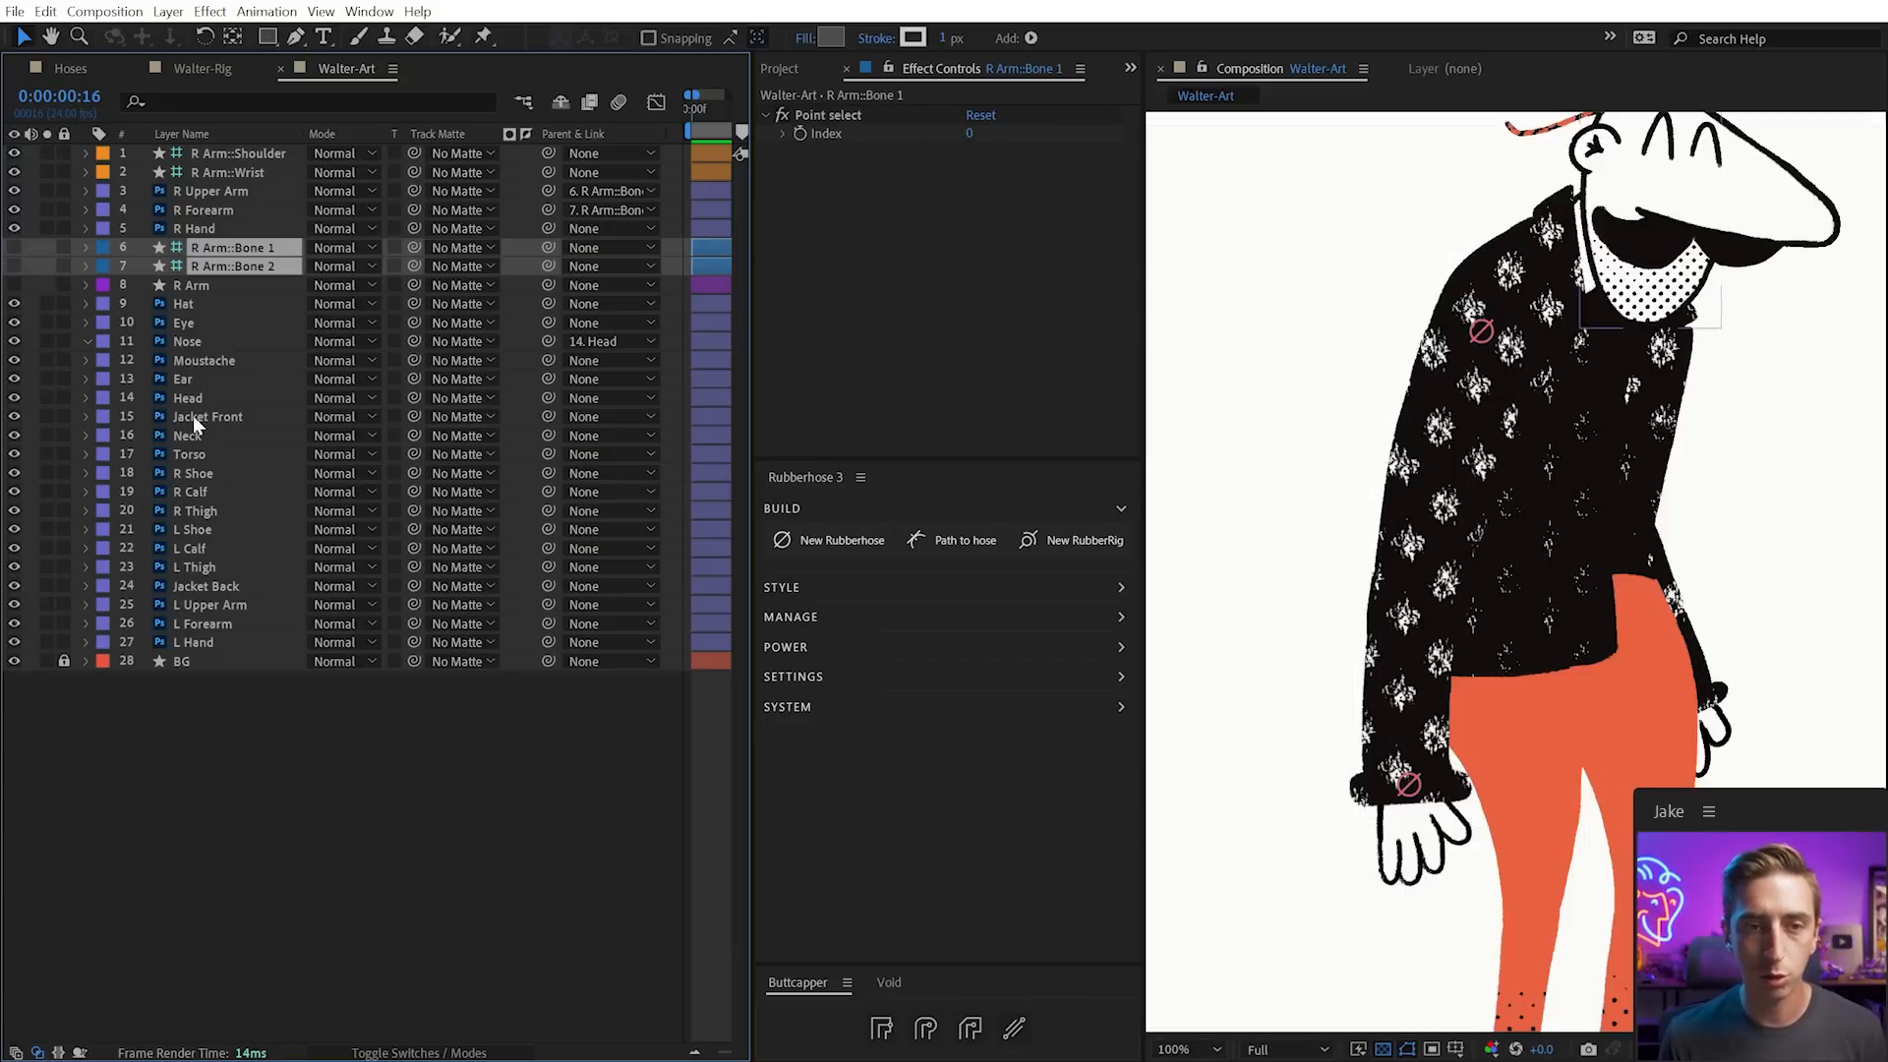
{"action": "left_click_drag", "start_coordinate": [231, 247], "coordinate": [252, 183]}
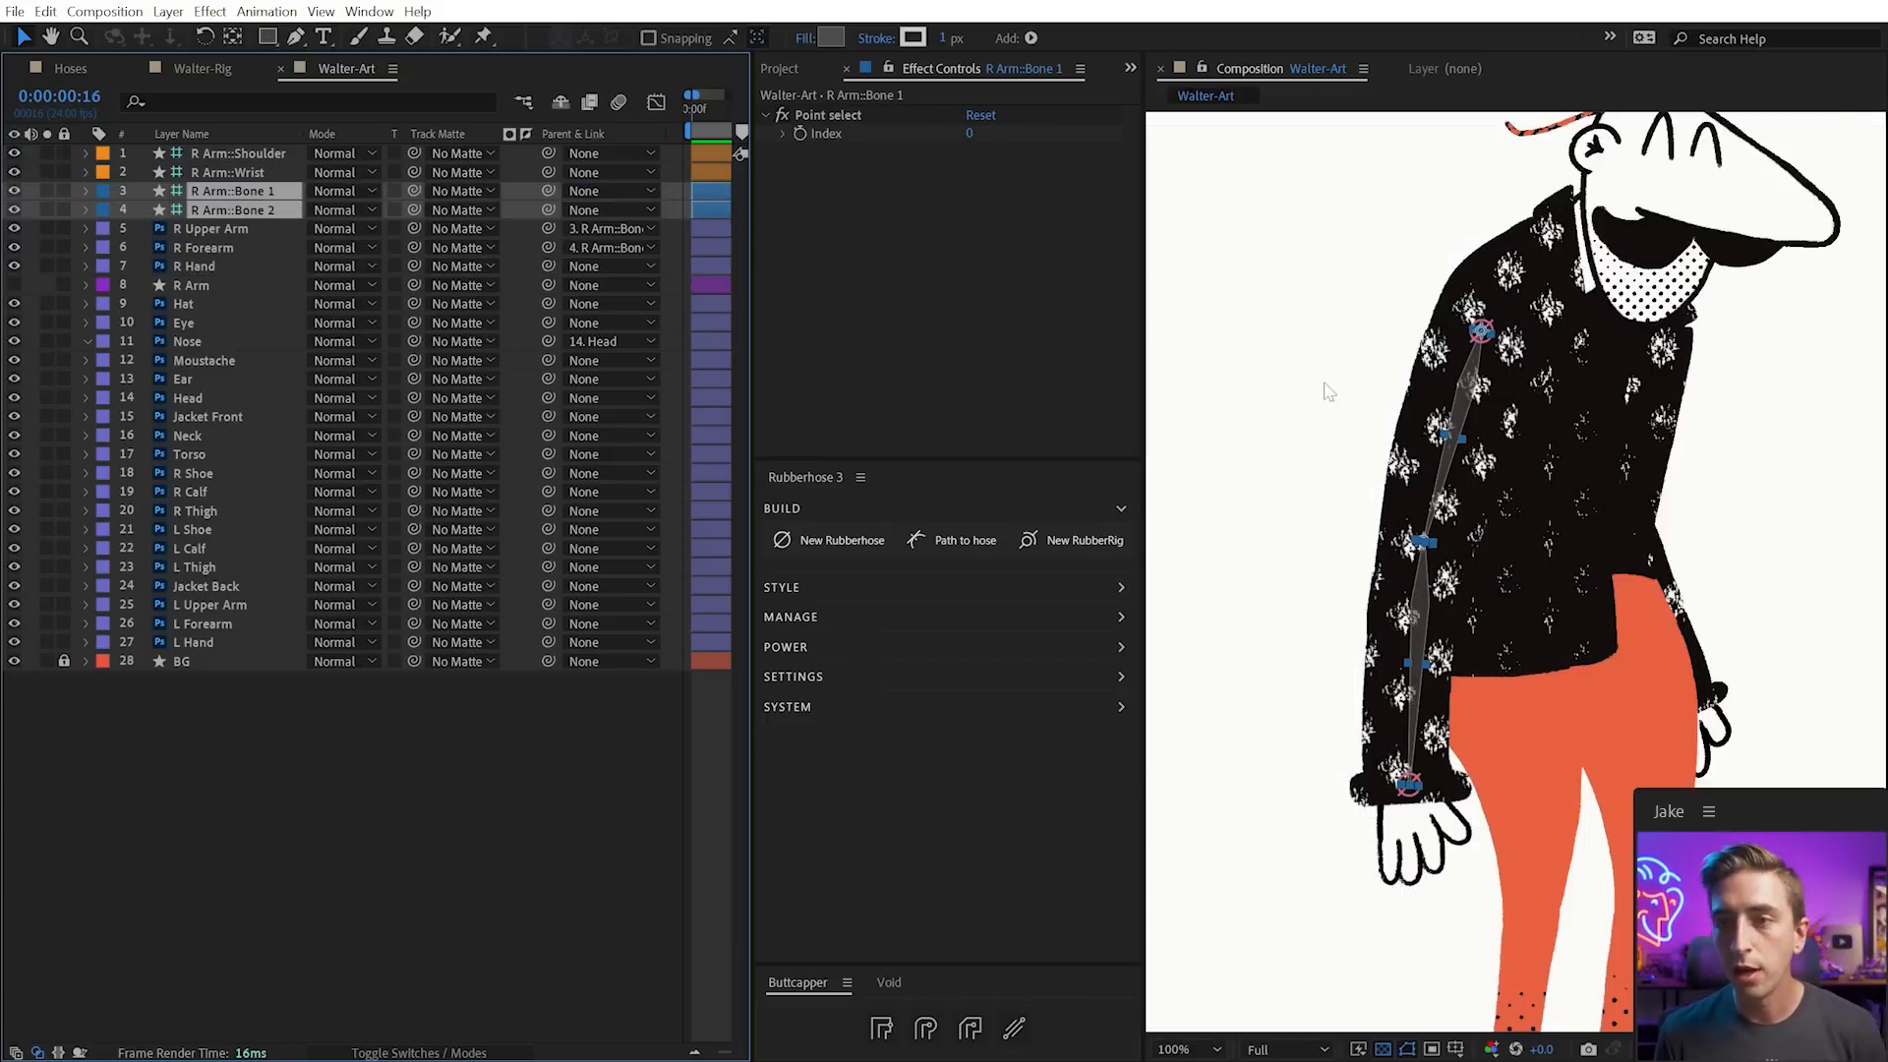
{"action": "left_click", "coordinate": [232, 193]}
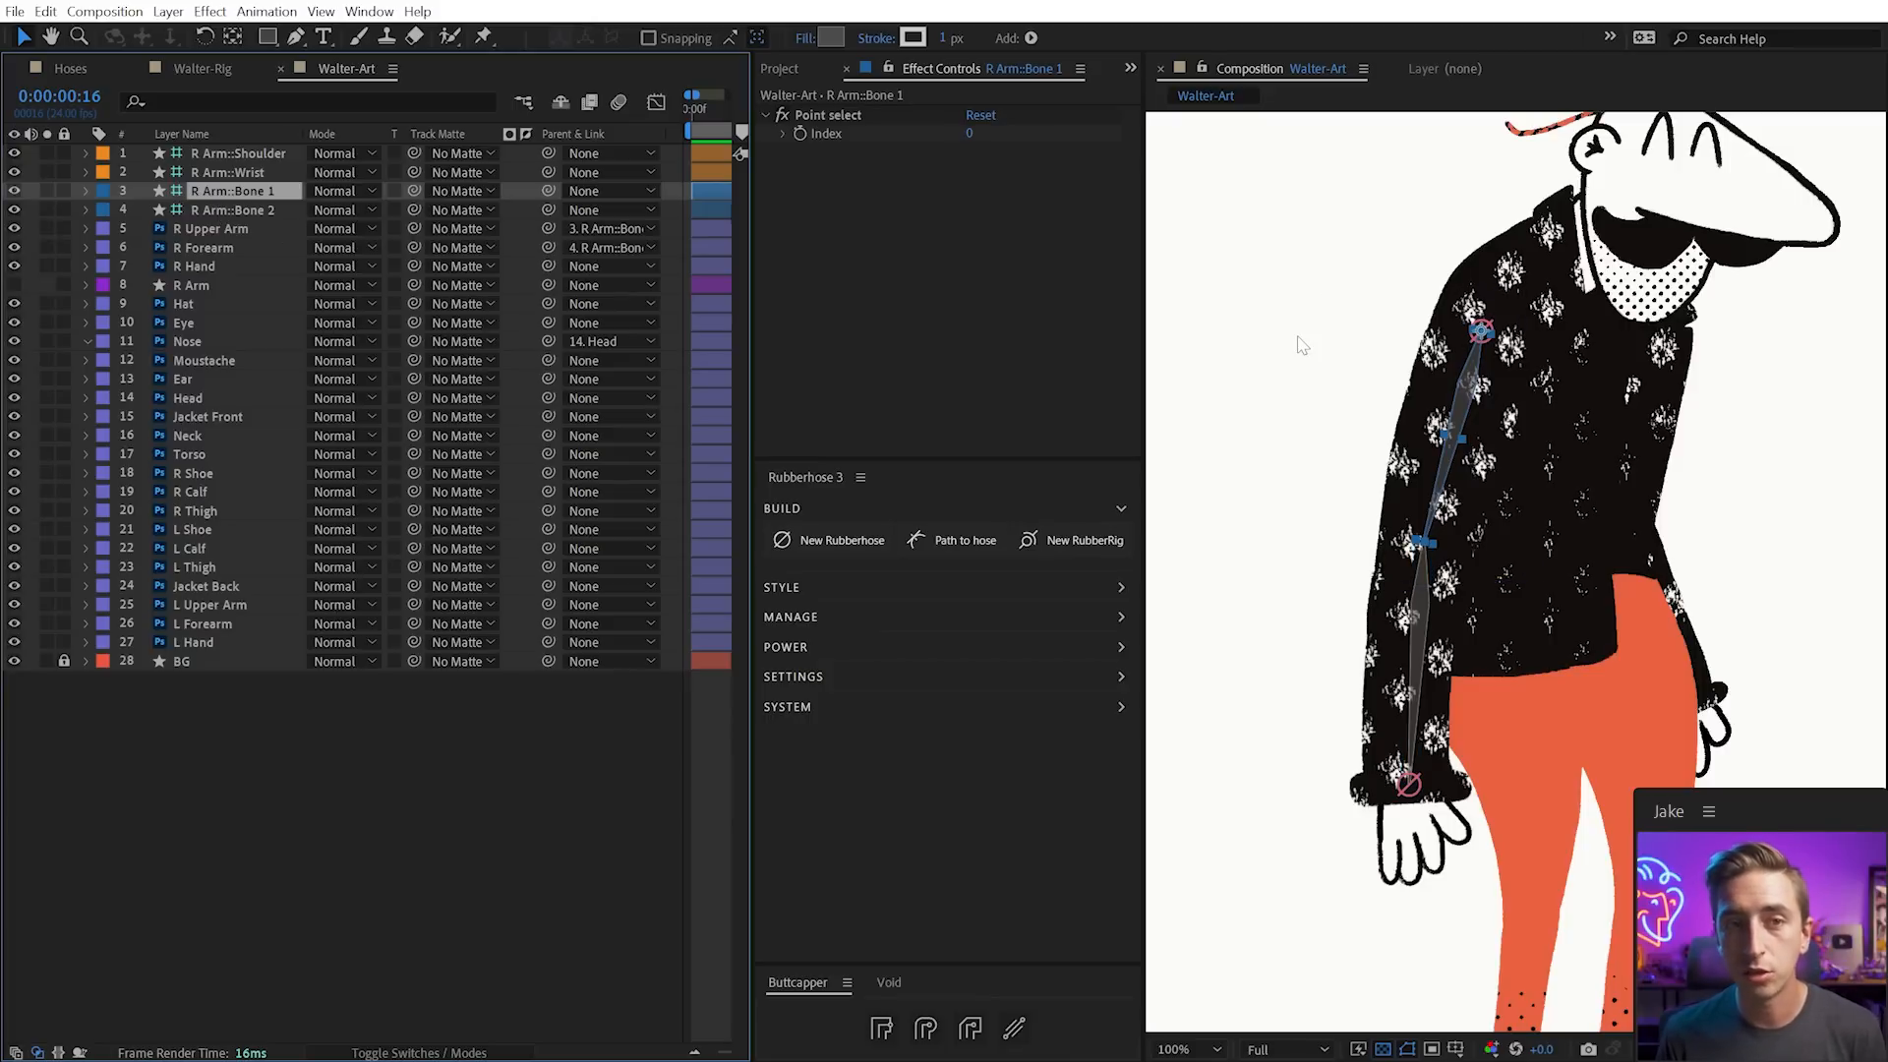
{"action": "left_click", "coordinate": [173, 286]}
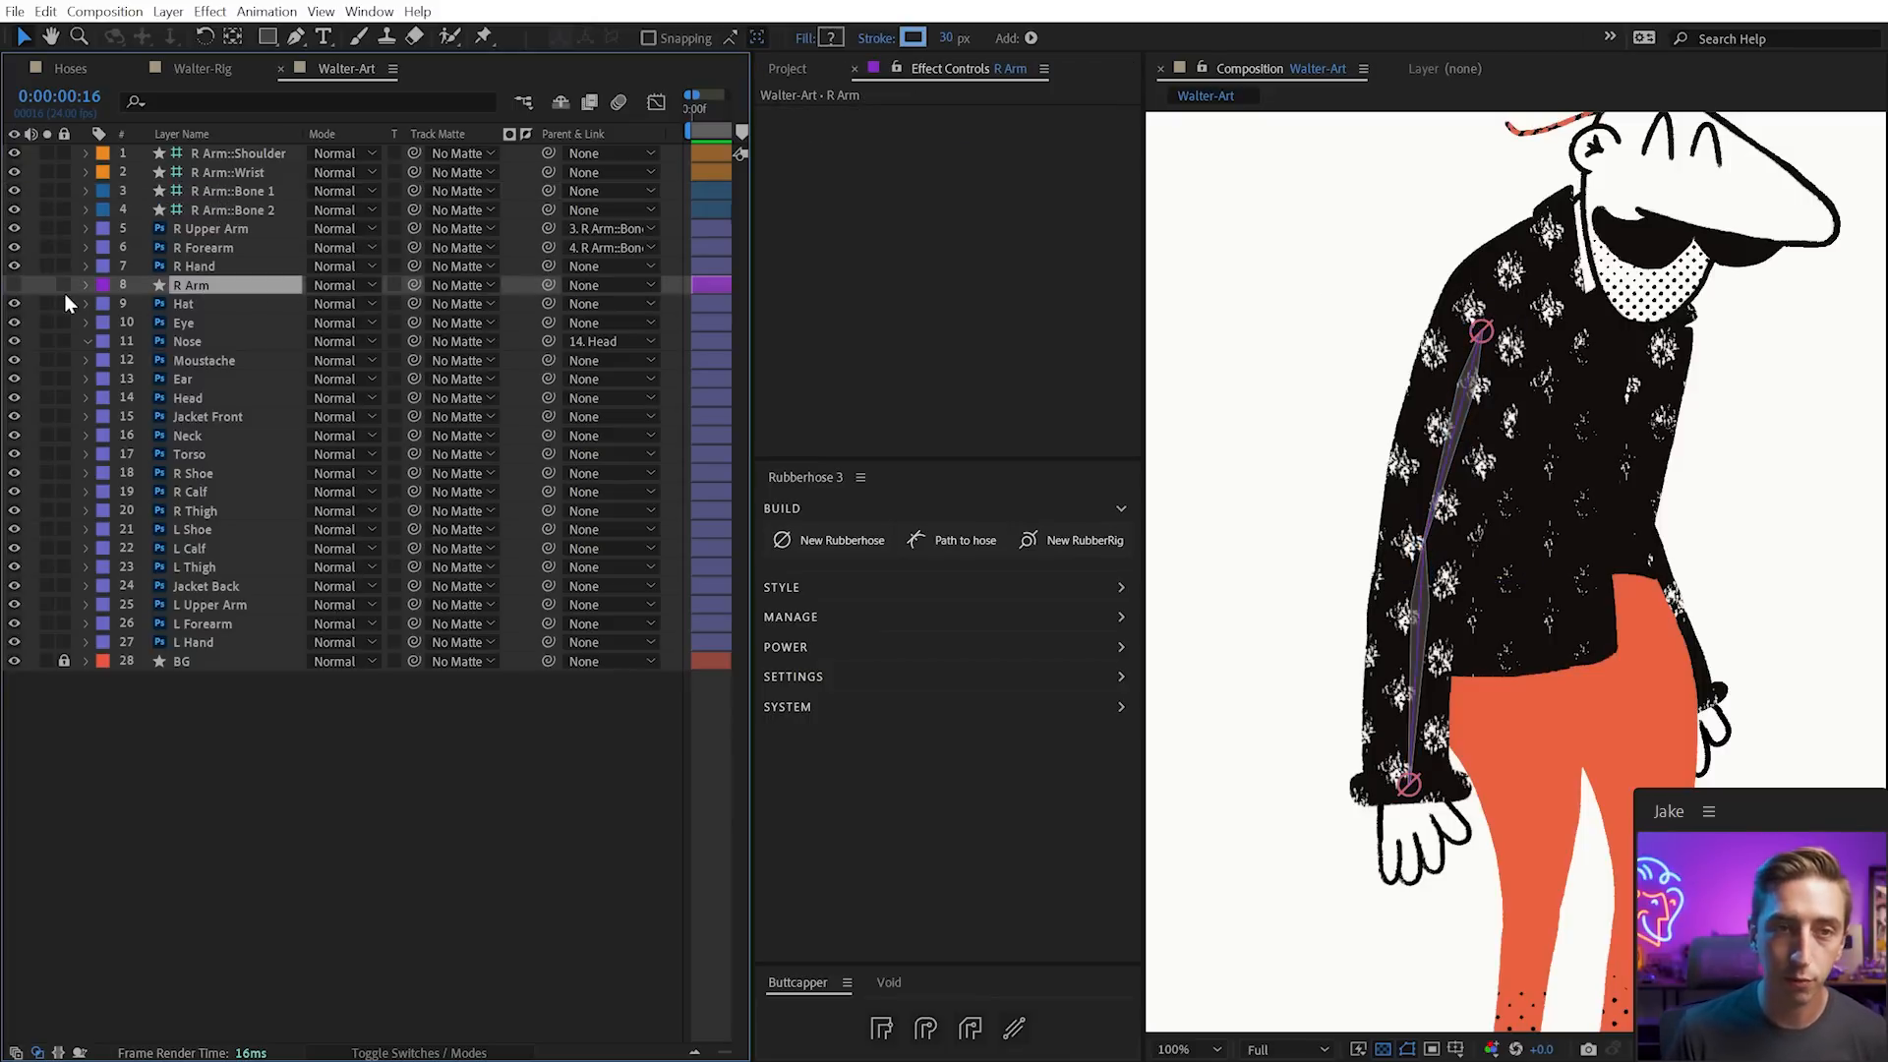
{"action": "left_click_drag", "start_coordinate": [162, 293], "coordinate": [226, 211]}
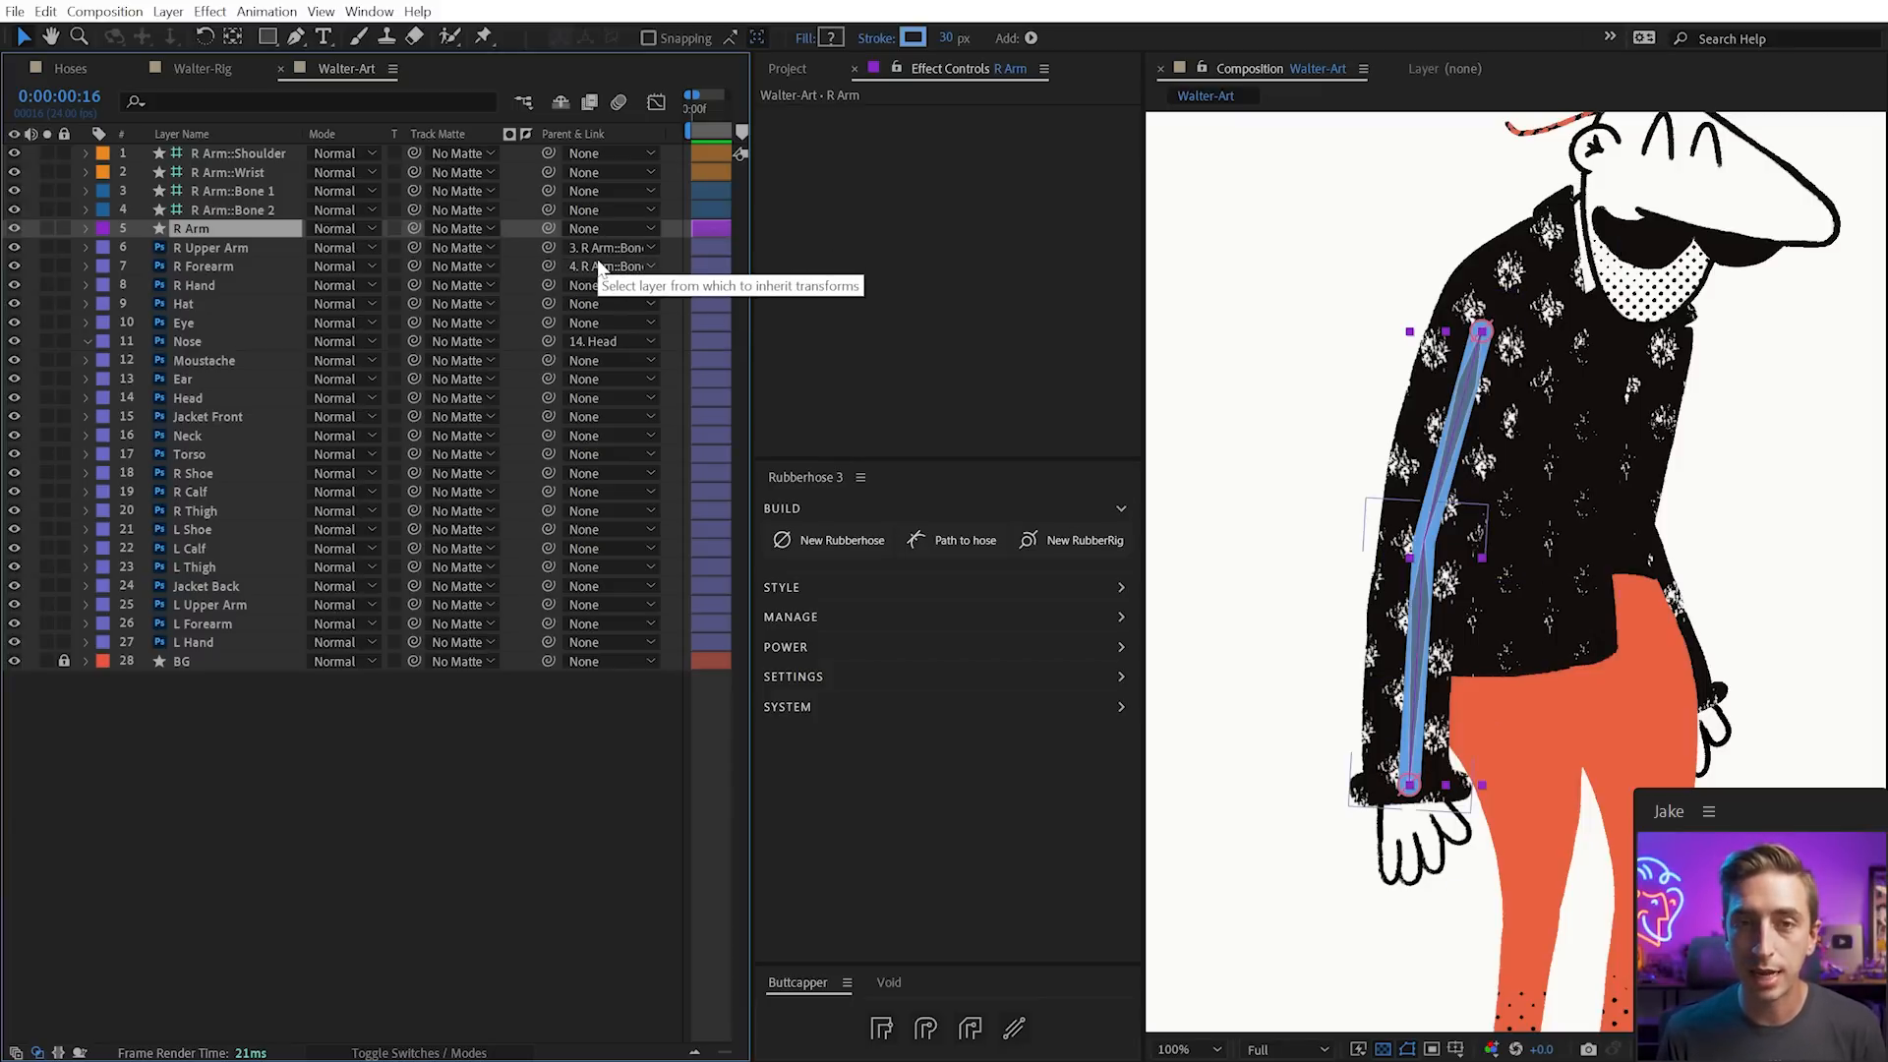
Bend the arm hose with the Wrist controller, inspect Bone 1 and R Arm, then select the Wrist
{"action": "left_click", "coordinate": [1304, 425]}
{"action": "left_click", "coordinate": [1455, 428]}
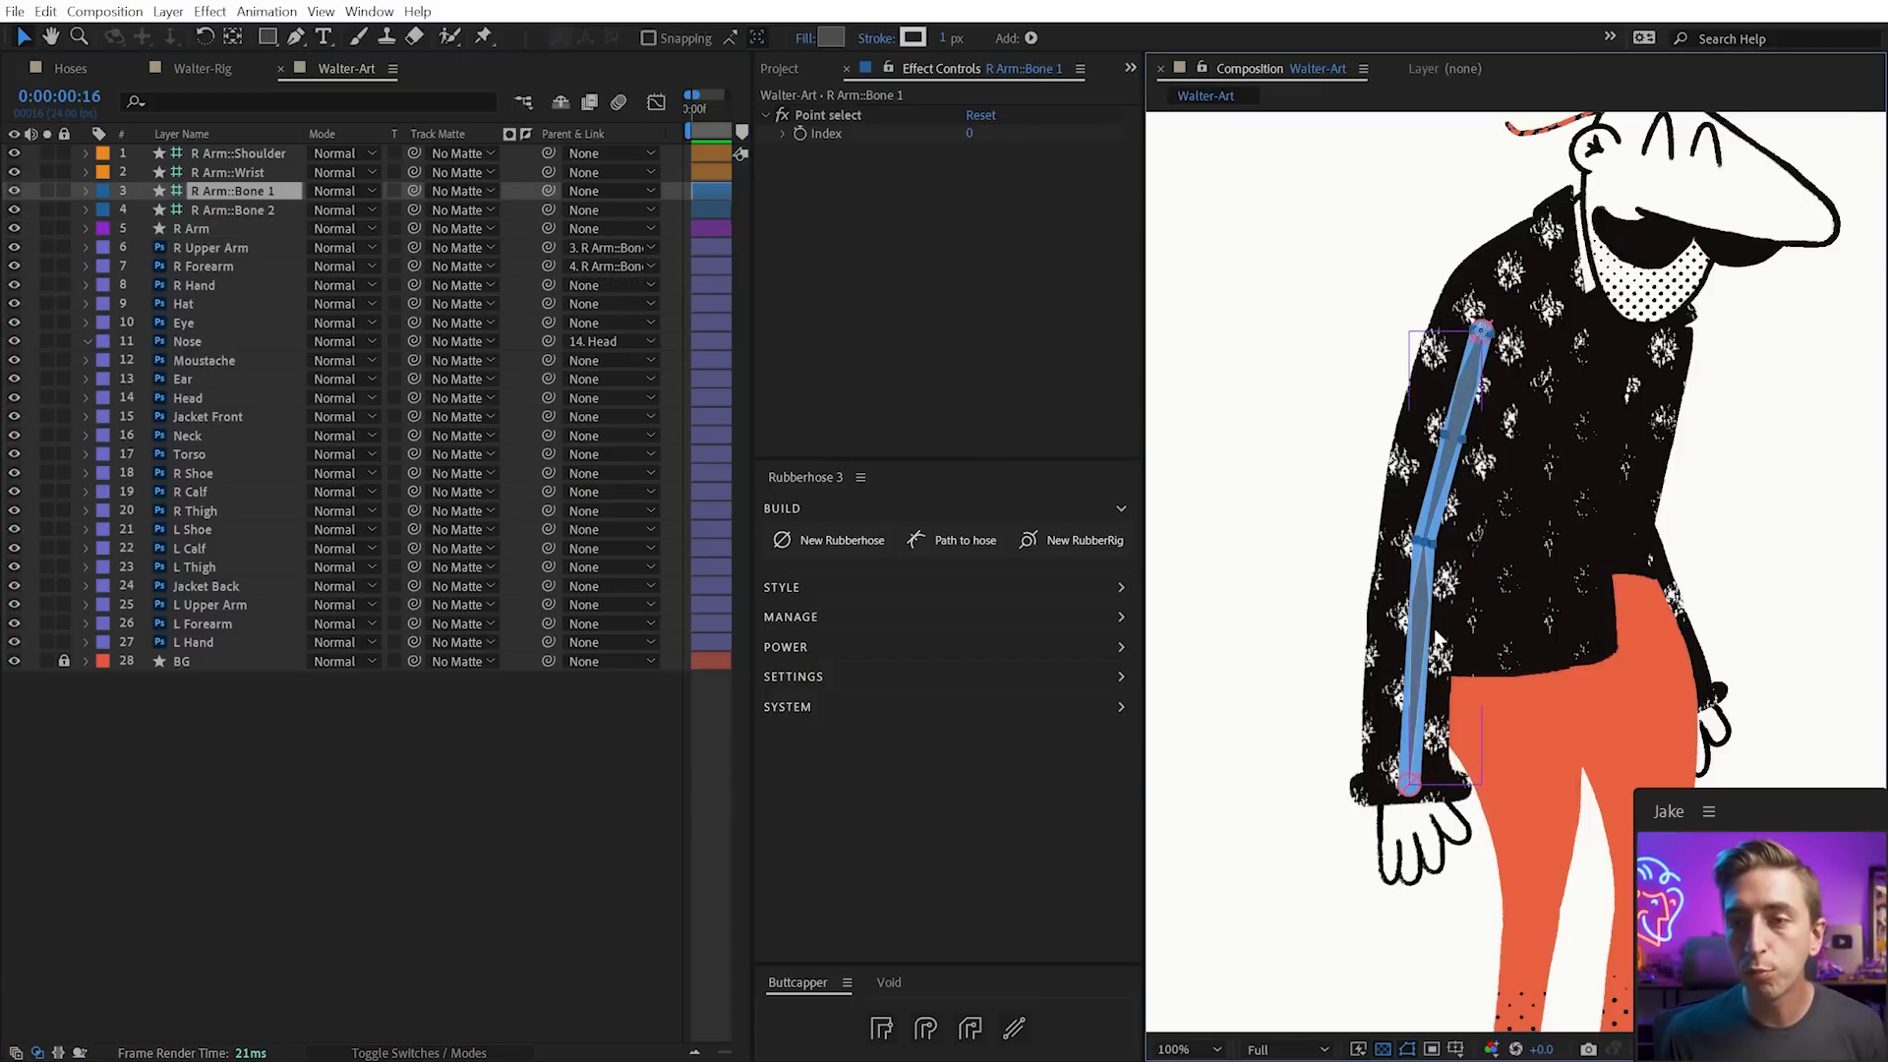
{"action": "left_click_drag", "start_coordinate": [1408, 783], "coordinate": [1401, 730]}
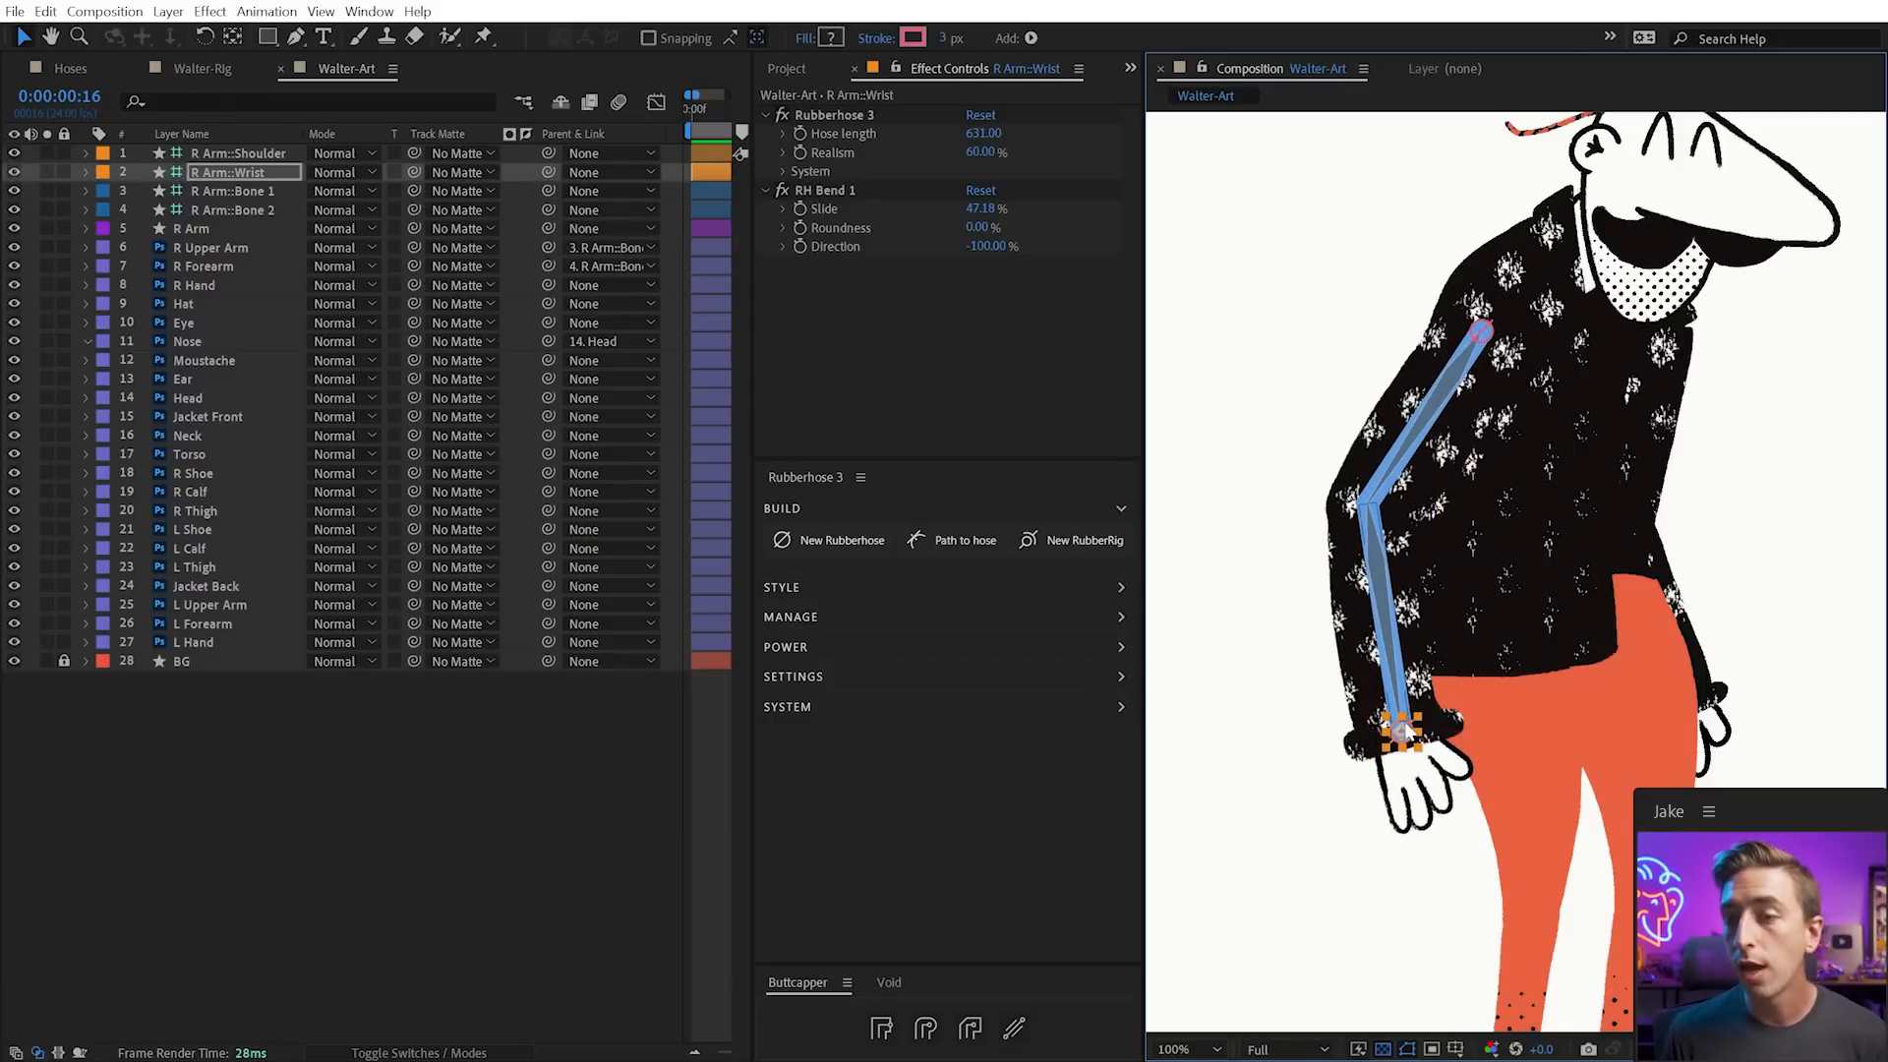
{"action": "left_click_drag", "start_coordinate": [1409, 753], "coordinate": [1379, 792]}
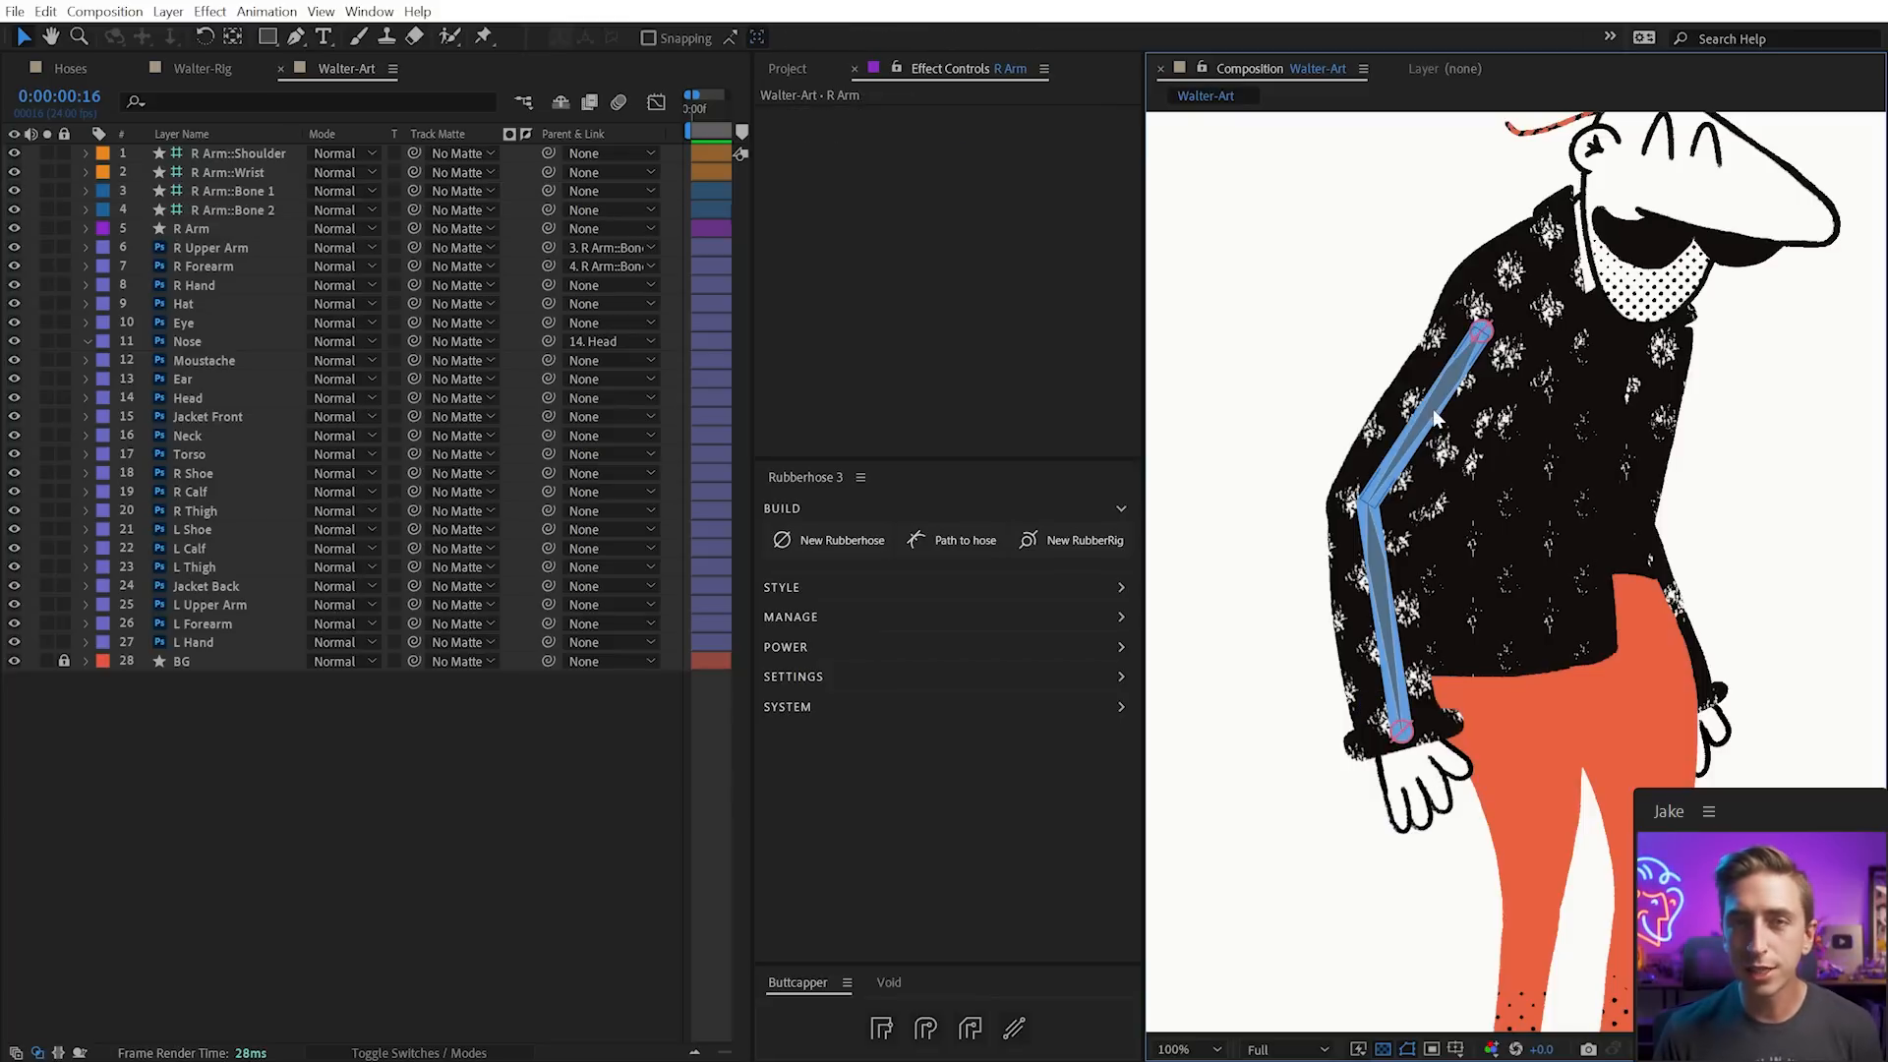
{"action": "left_click", "coordinate": [1430, 404]}
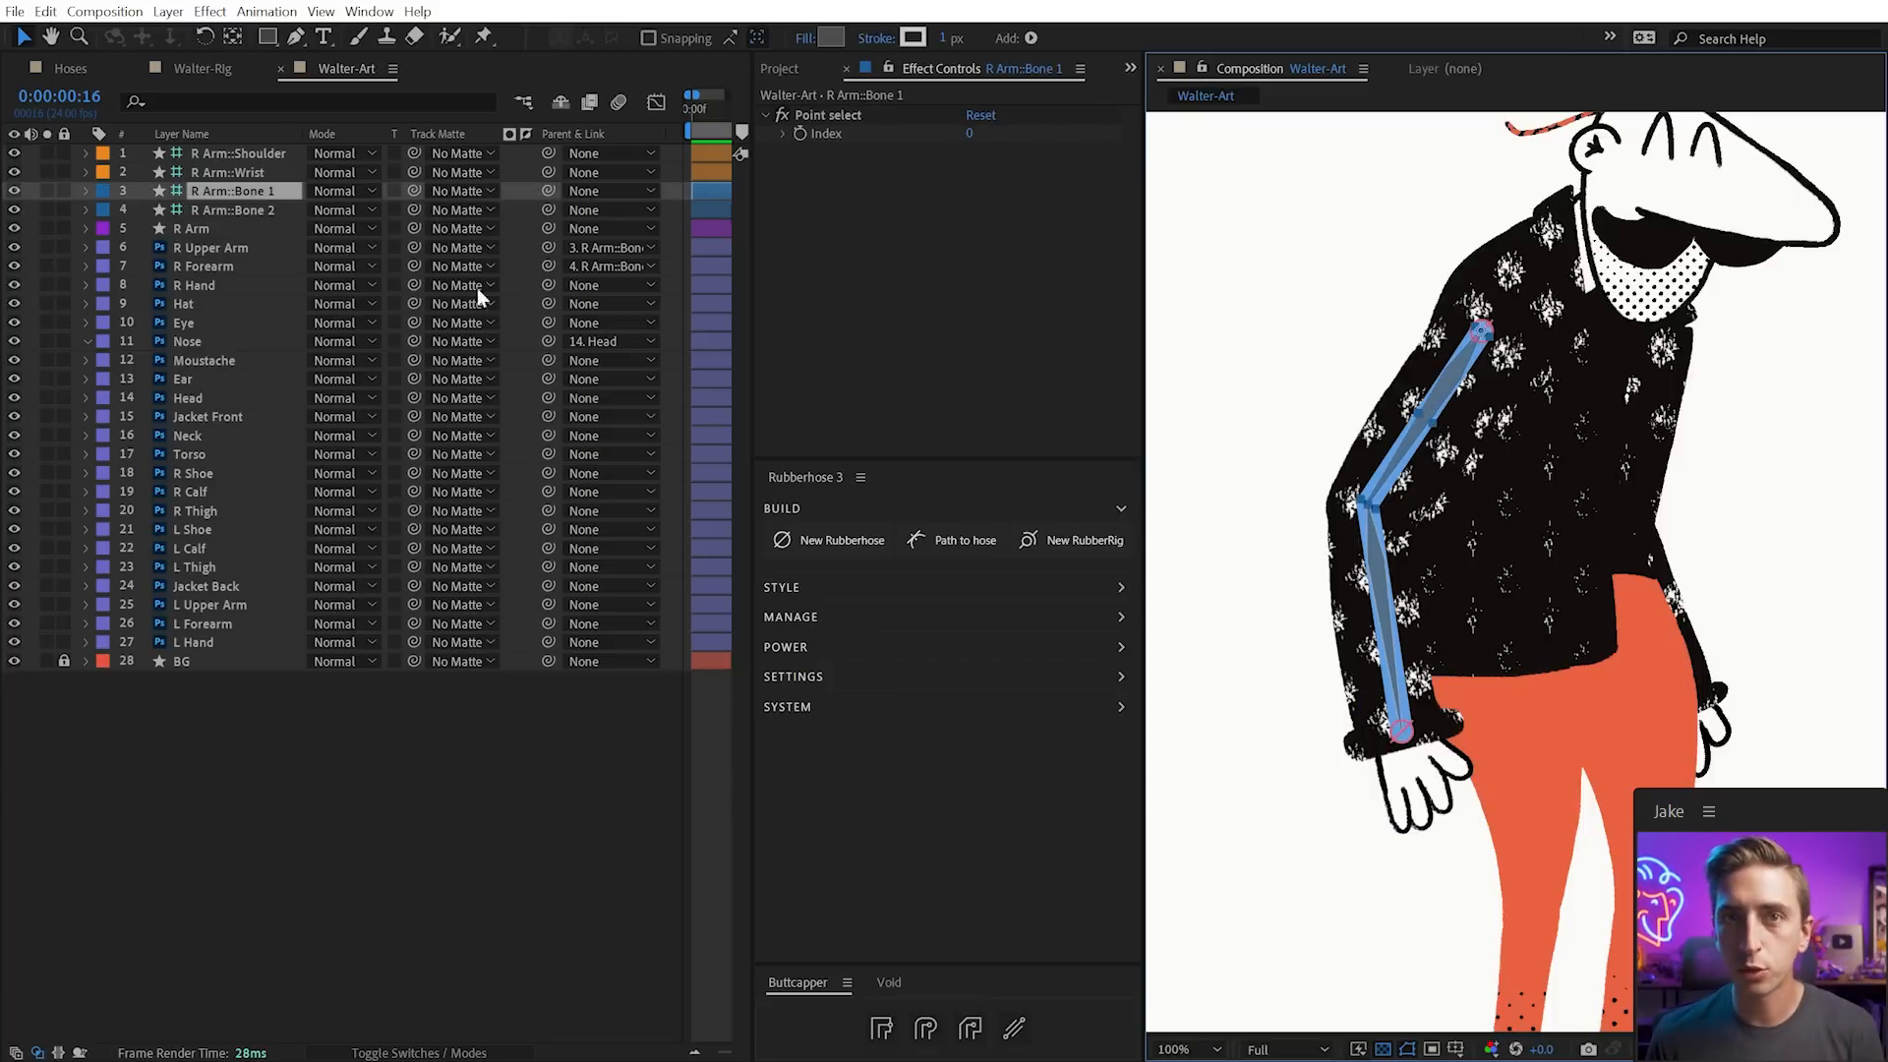
{"action": "left_click", "coordinate": [234, 228]}
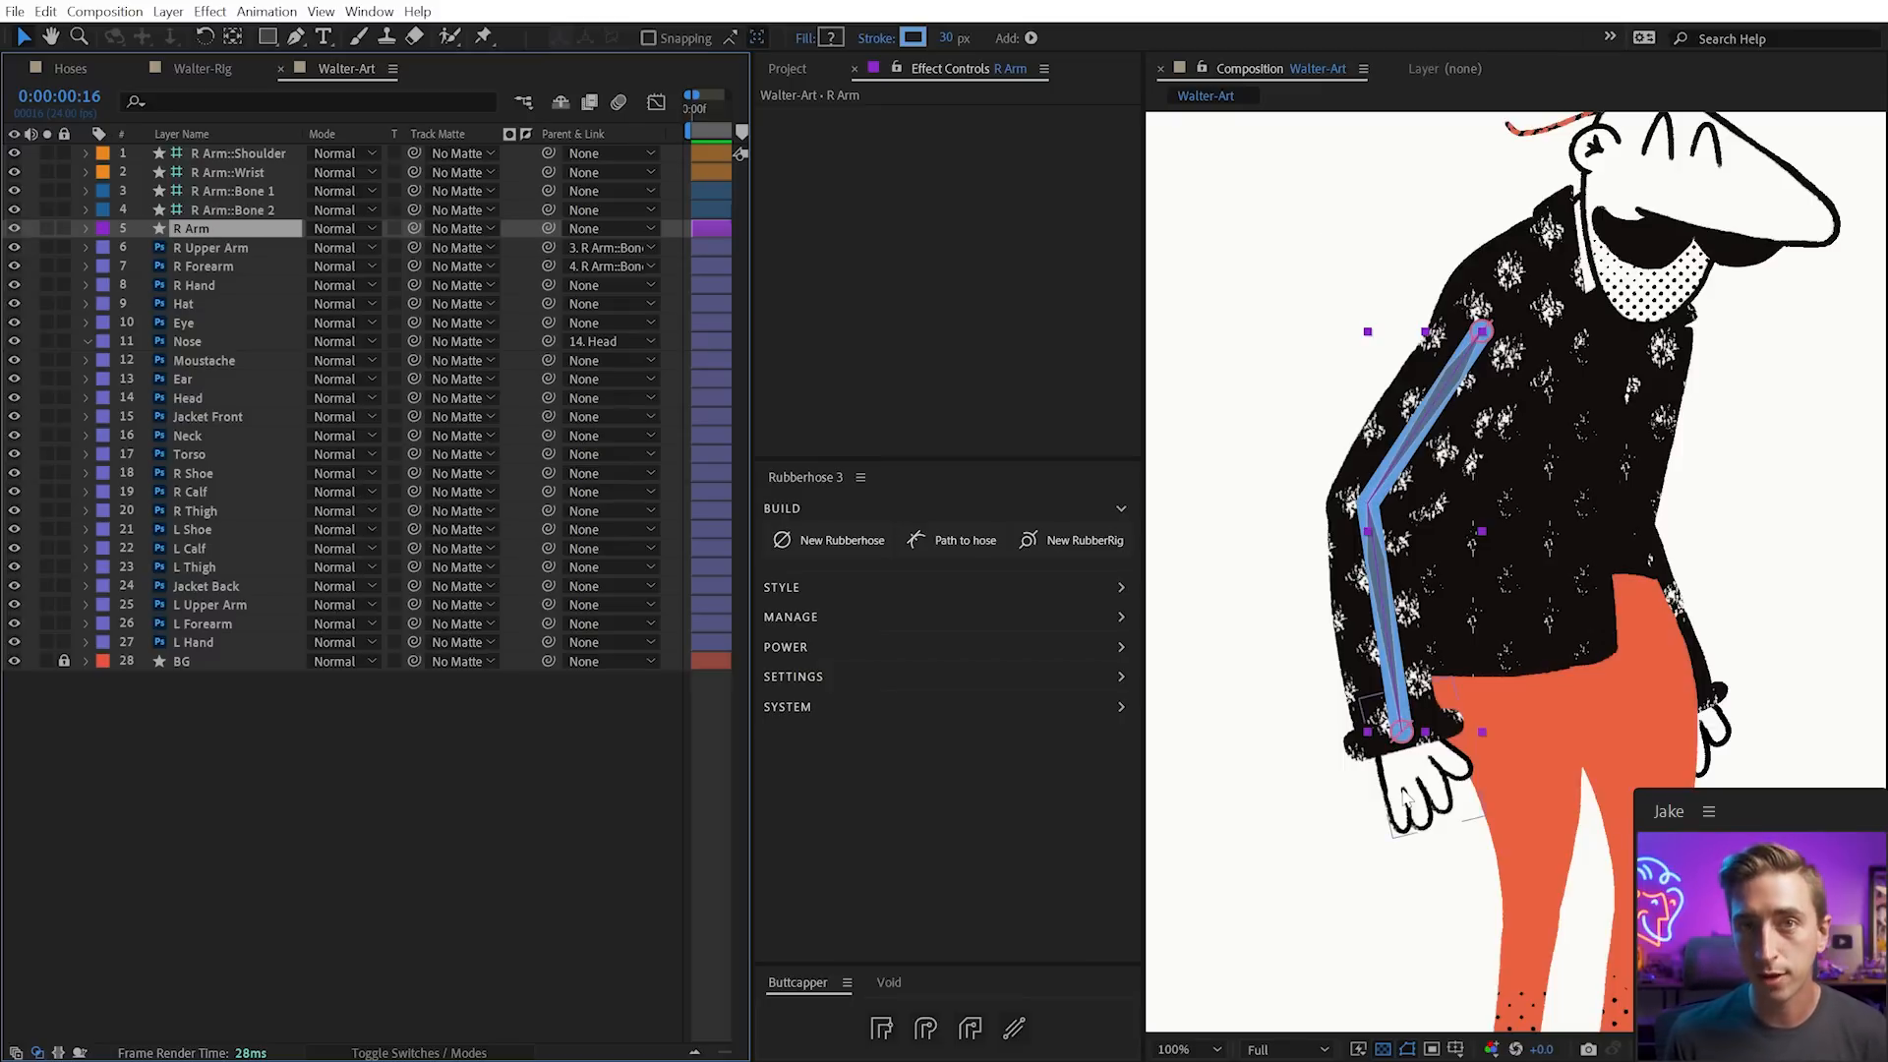
{"action": "left_click", "coordinate": [1401, 733]}
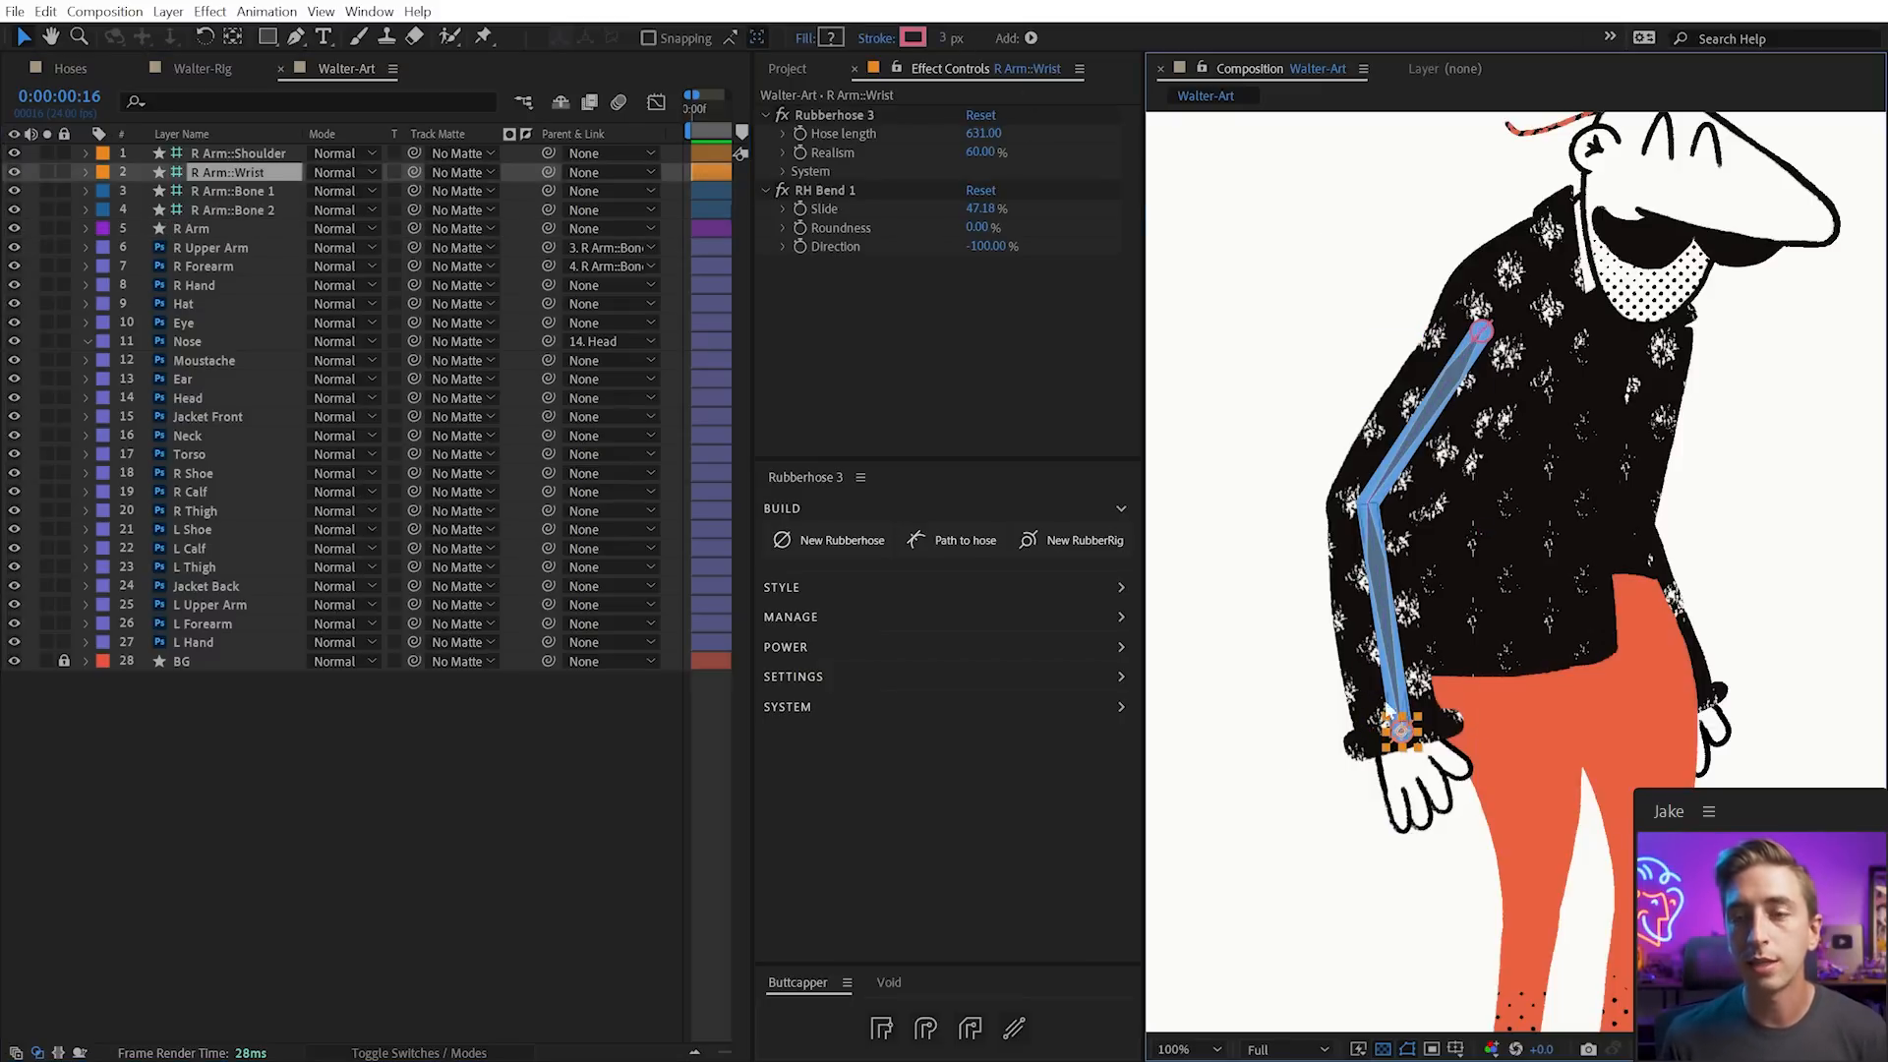
Raise the wrist to bend the arm and test full RH Bend Roundness
{"action": "left_click_drag", "start_coordinate": [1396, 744], "coordinate": [1370, 719]}
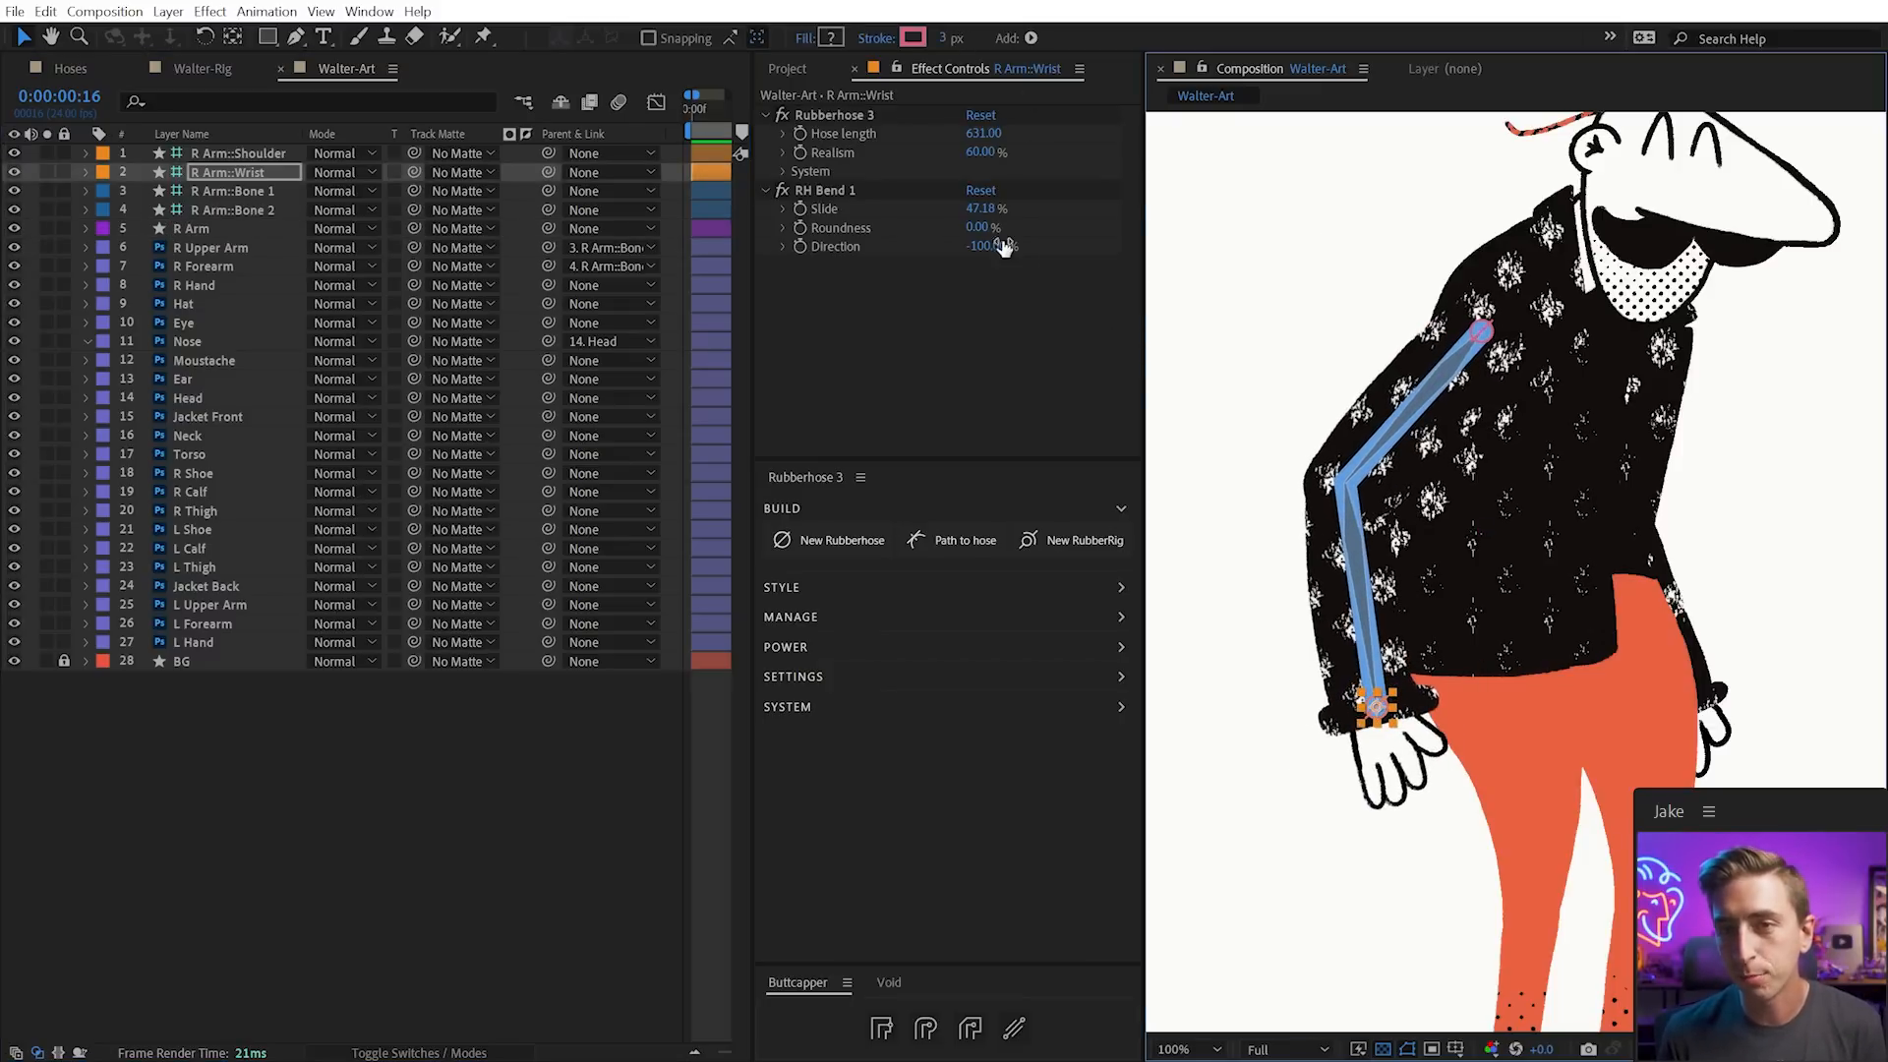
{"action": "left_click_drag", "start_coordinate": [983, 225], "coordinate": [1209, 197]}
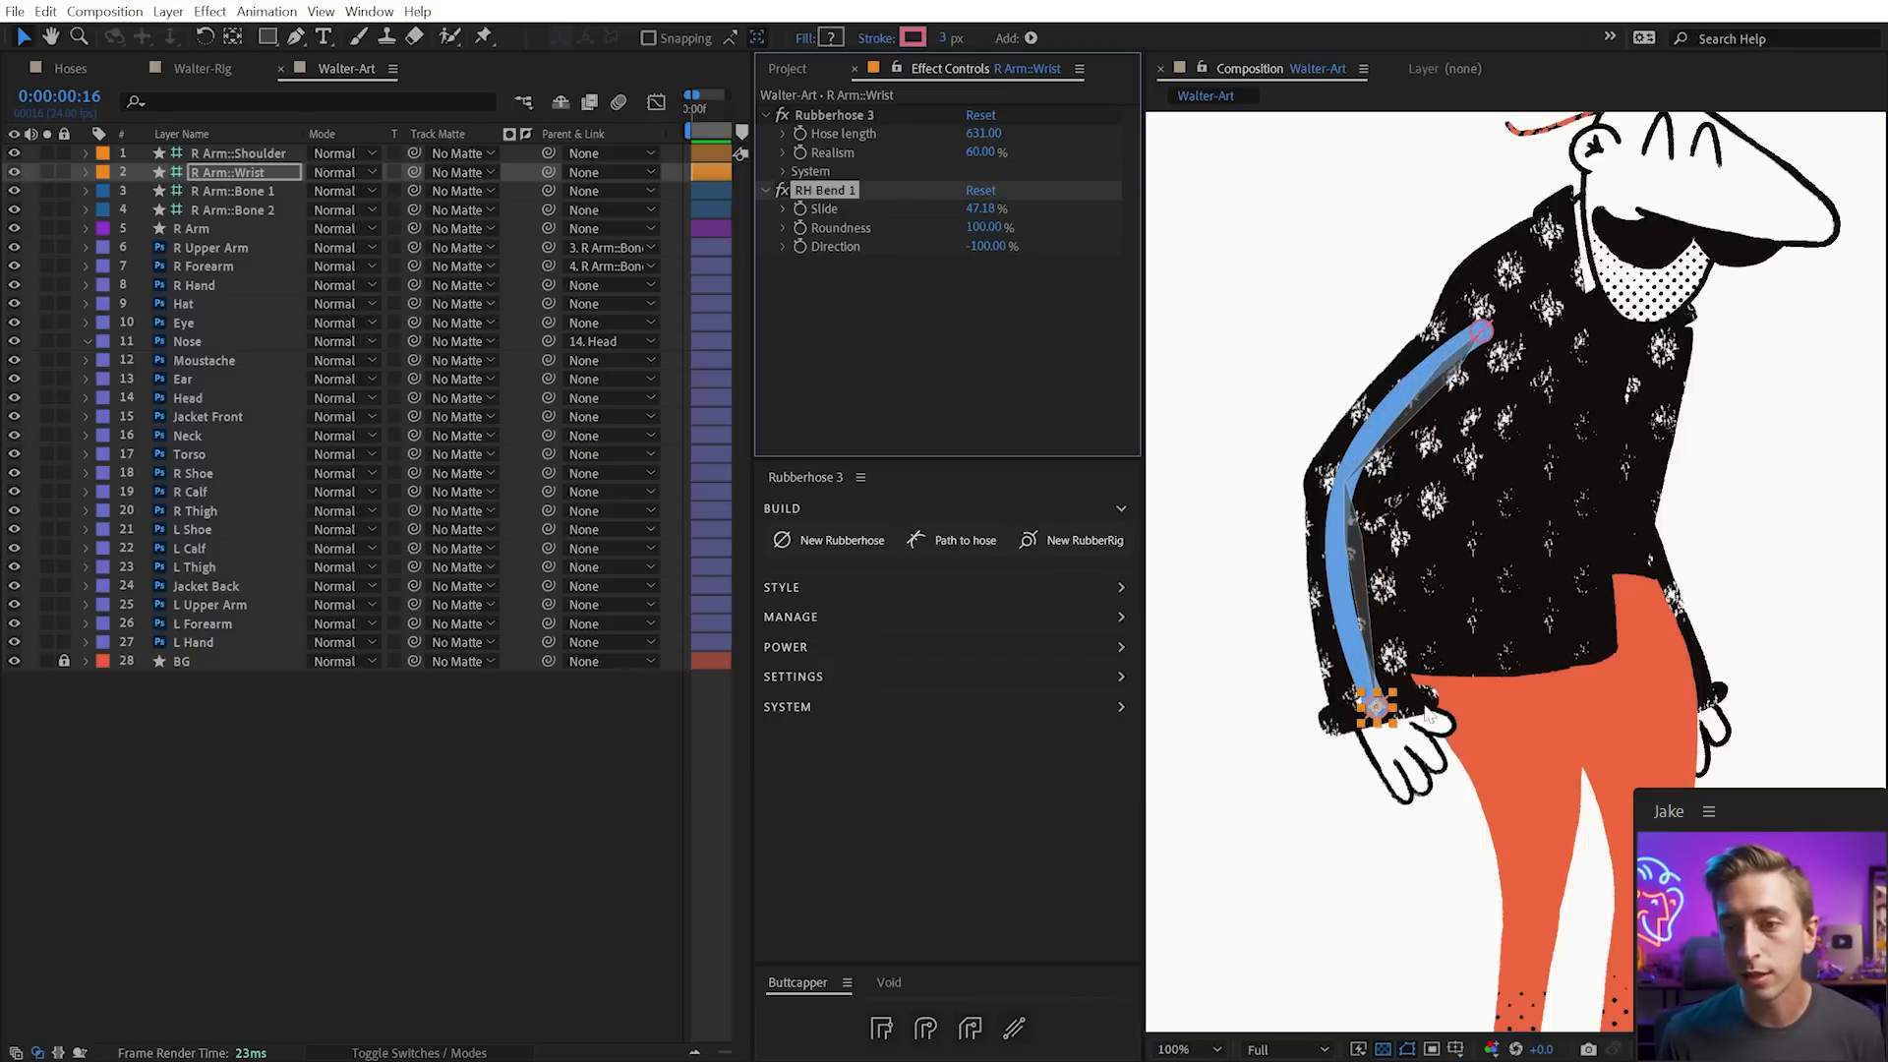
{"action": "mouse_move", "coordinate": [981, 227]}
{"action": "left_mouse_down"}
{"action": "mouse_move", "coordinate": [806, 228]}
{"action": "mouse_move", "coordinate": [999, 228]}
{"action": "left_mouse_up"}
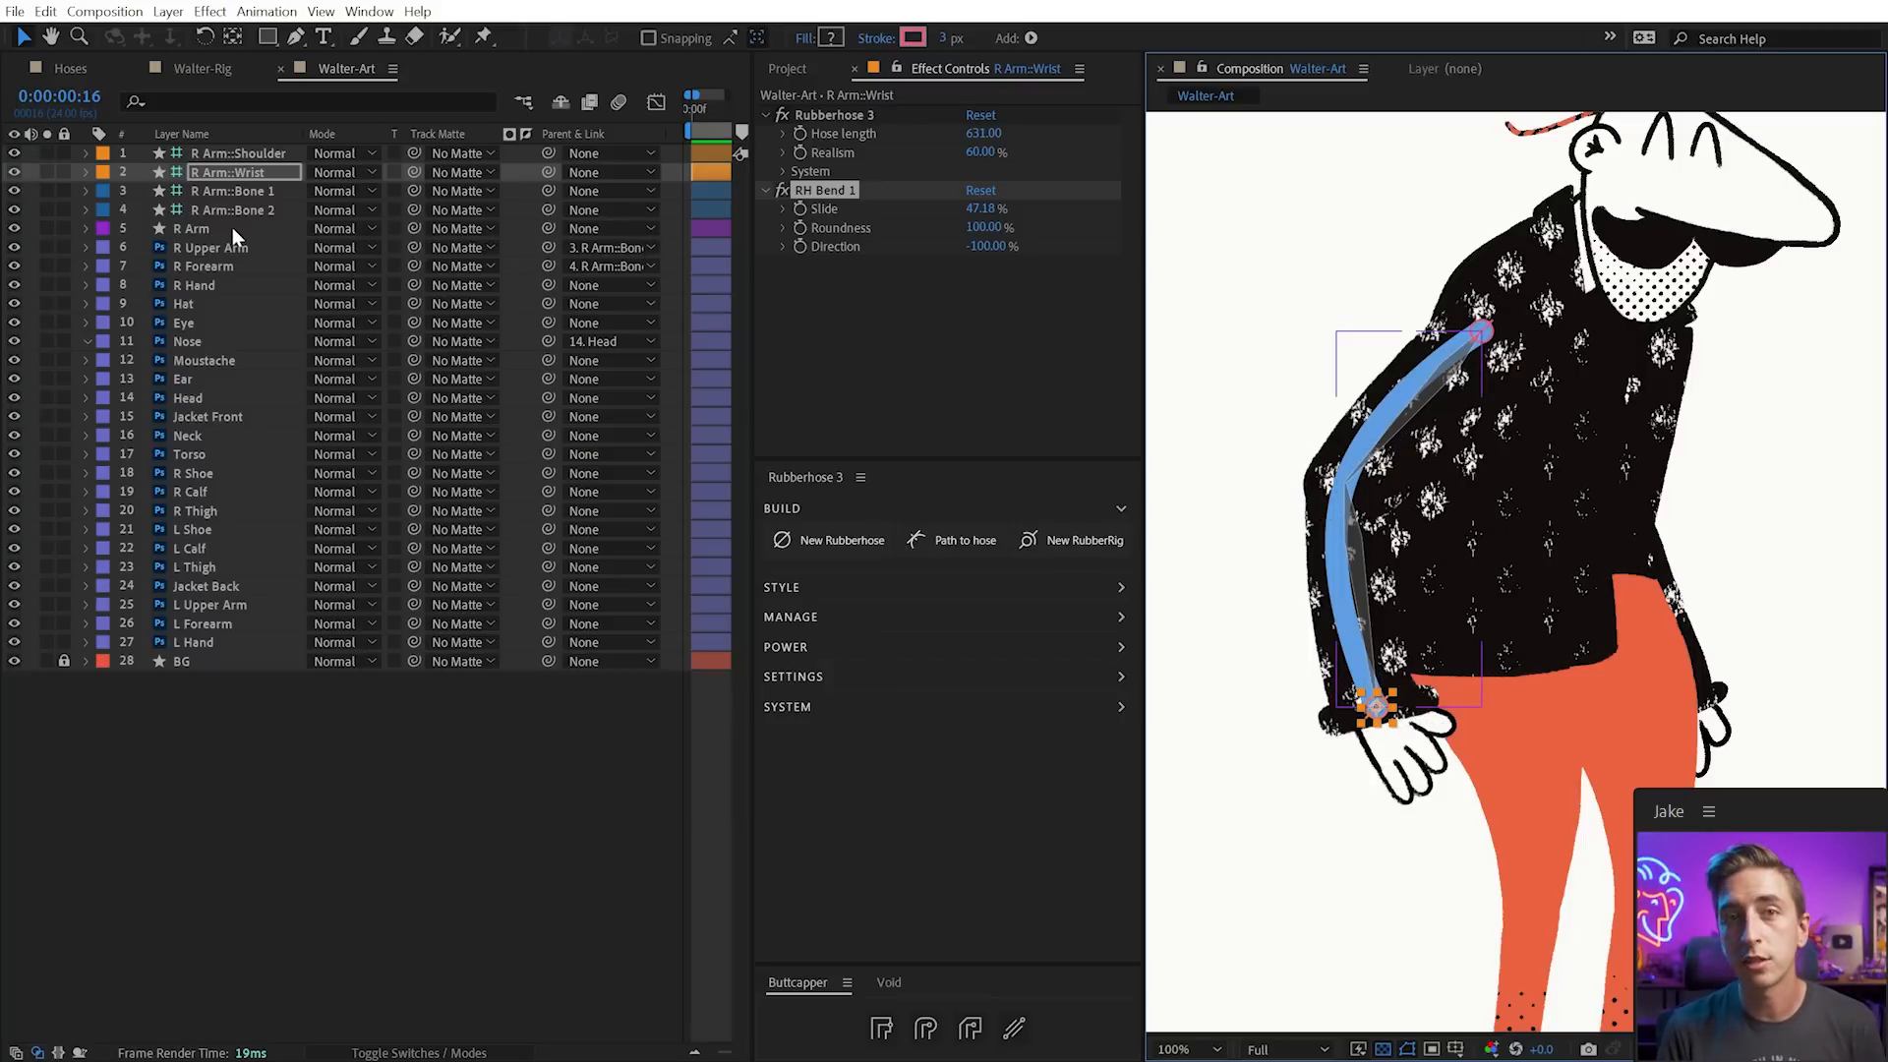
{"action": "mouse_move", "coordinate": [1374, 701]}
{"action": "left_mouse_down"}
{"action": "mouse_move", "coordinate": [1400, 815]}
{"action": "mouse_move", "coordinate": [1401, 647]}
{"action": "mouse_move", "coordinate": [1363, 666]}
{"action": "left_mouse_up"}
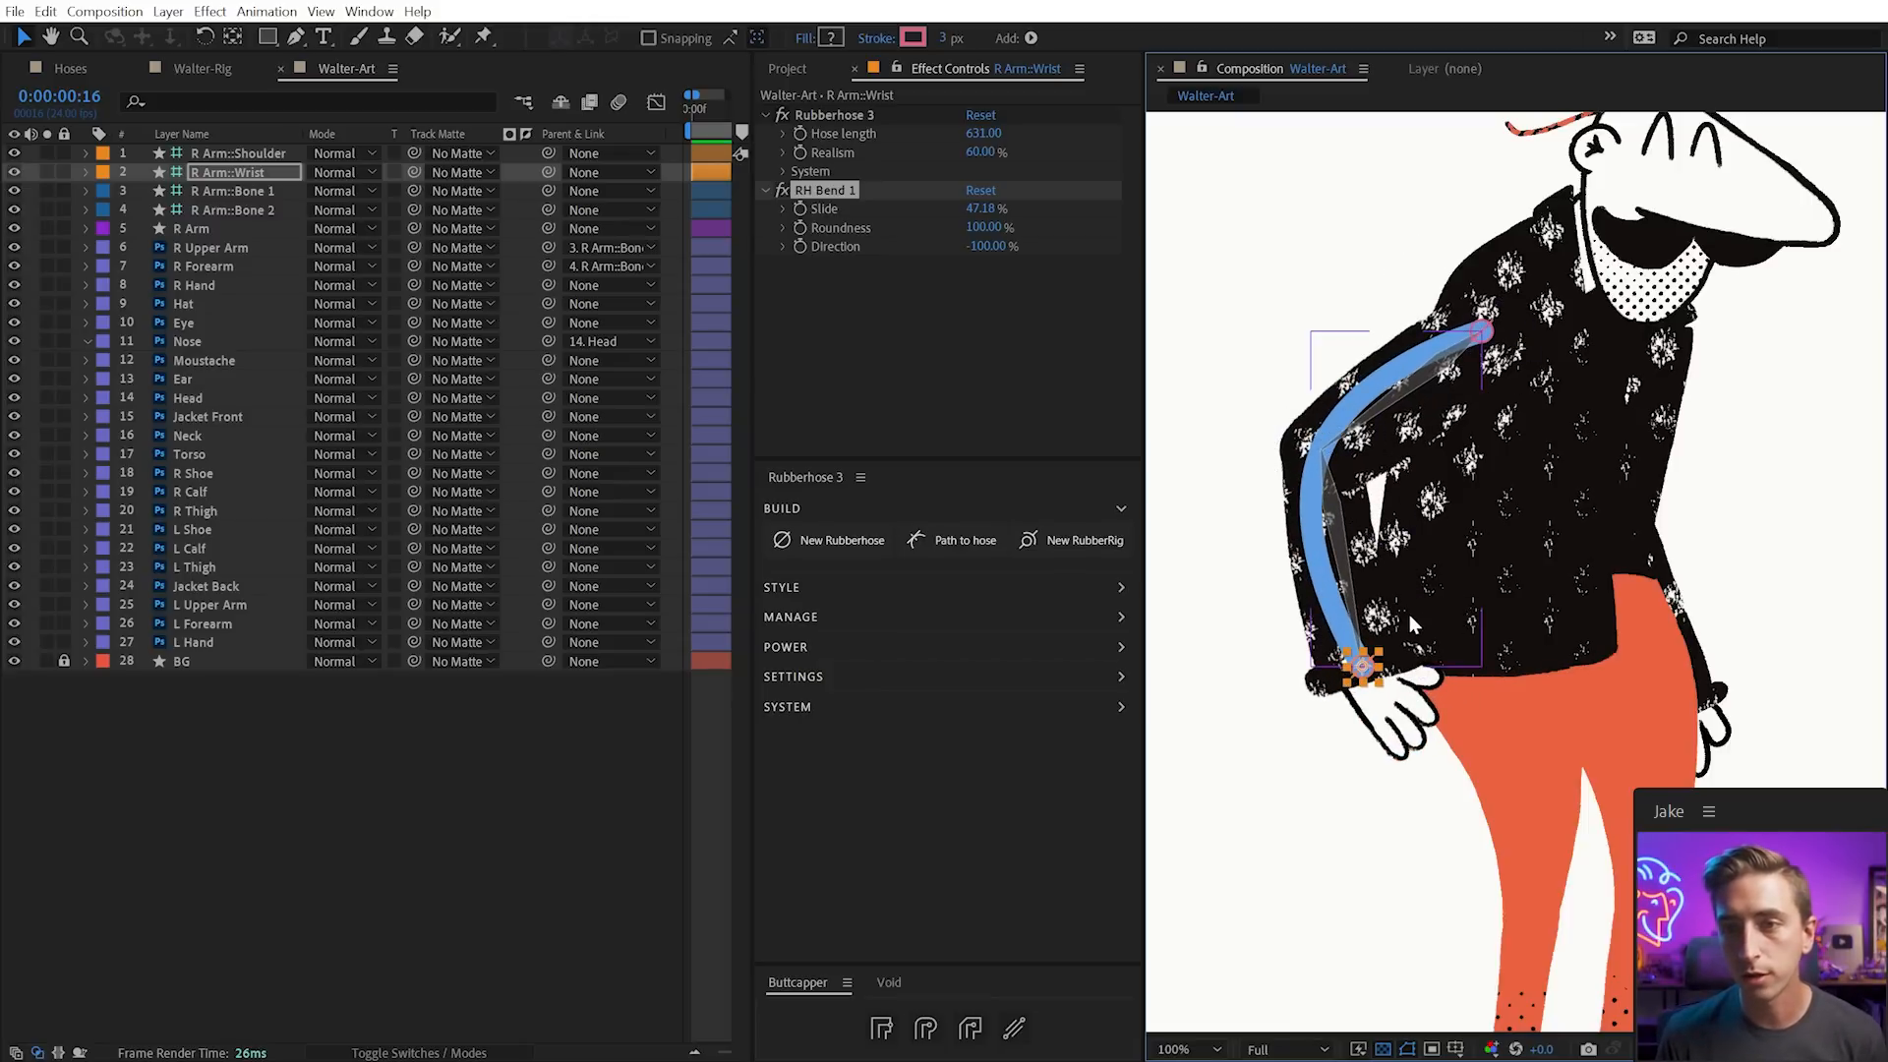
Try a bend Slide value of 50, then undo it
{"action": "left_click", "coordinate": [860, 181]}
{"action": "left_click", "coordinate": [843, 188]}
{"action": "left_click", "coordinate": [983, 208]}
{"action": "type", "text": "50"}
{"action": "key", "text": "Return"}
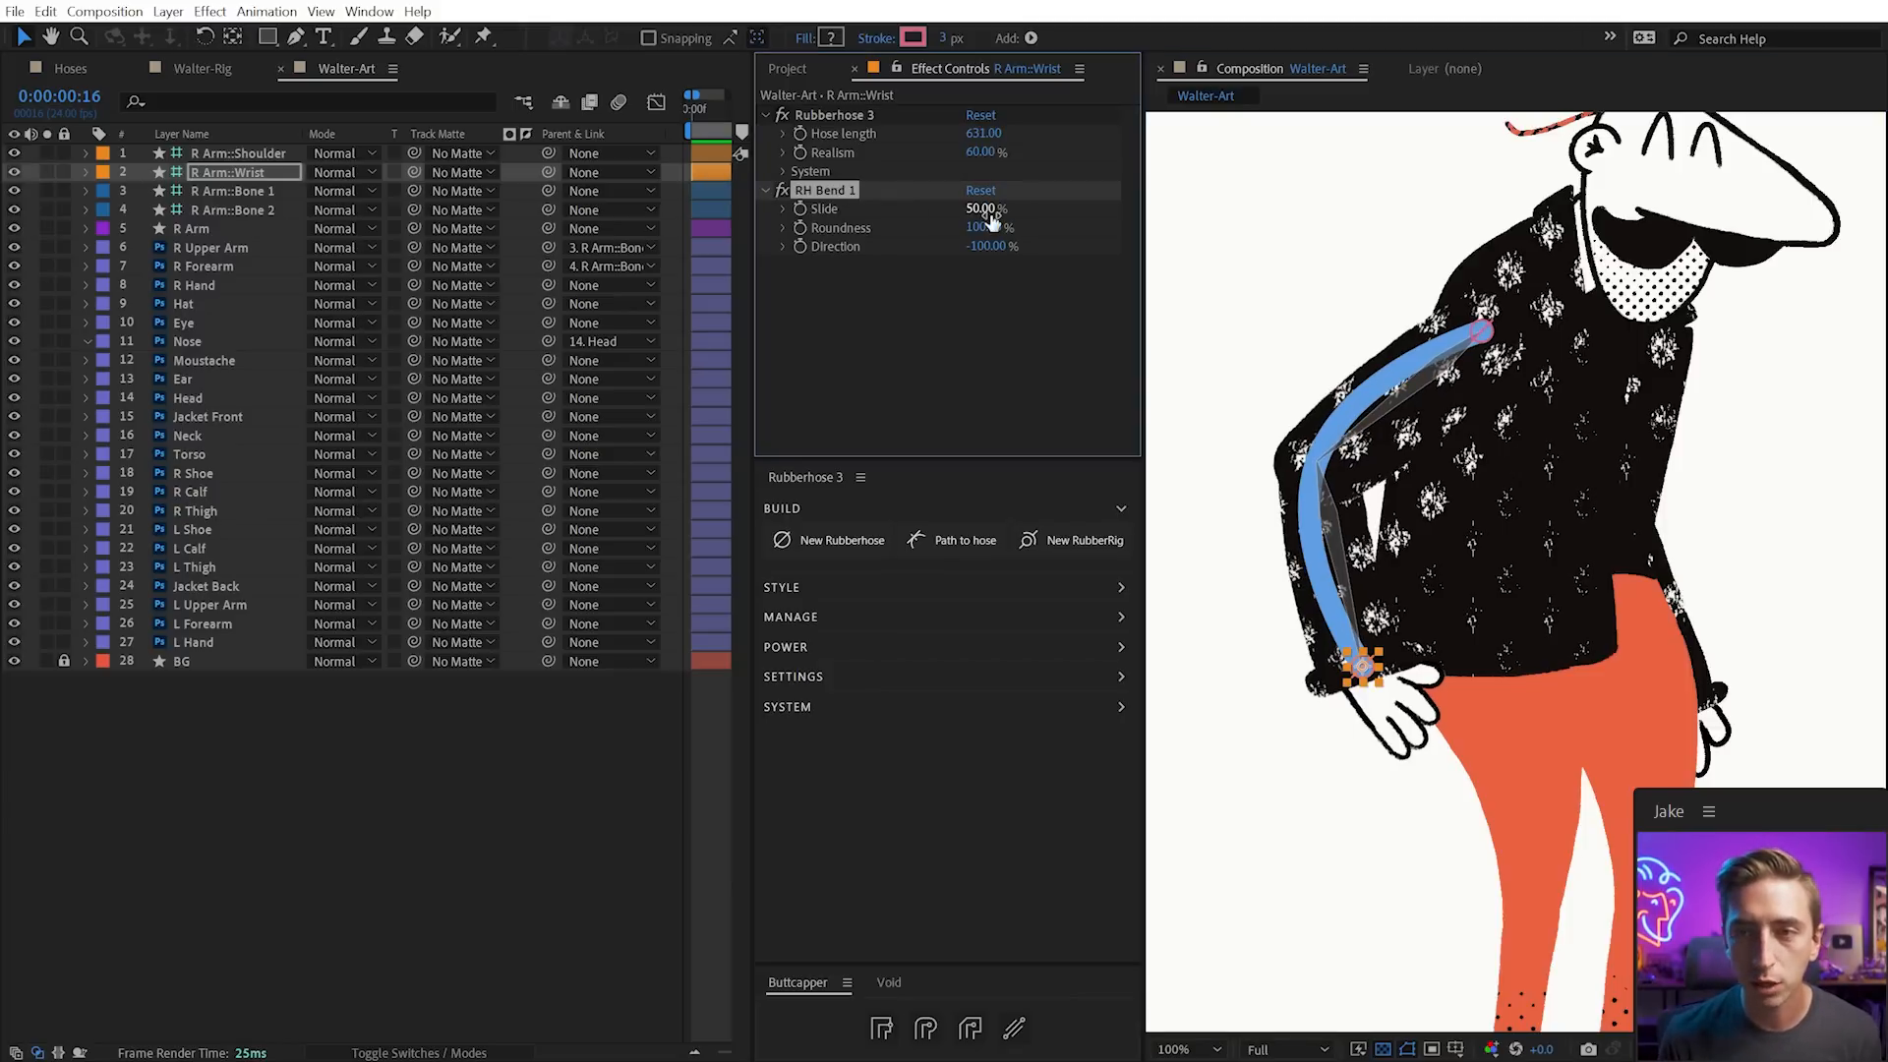
{"action": "key", "text": "ctrl+z"}
Lengthen the arm hose to 649, test the bend Direction, and set Roundness to 0
{"action": "left_click_drag", "start_coordinate": [982, 136], "coordinate": [1000, 138]}
{"action": "left_click_drag", "start_coordinate": [985, 247], "coordinate": [718, 174]}
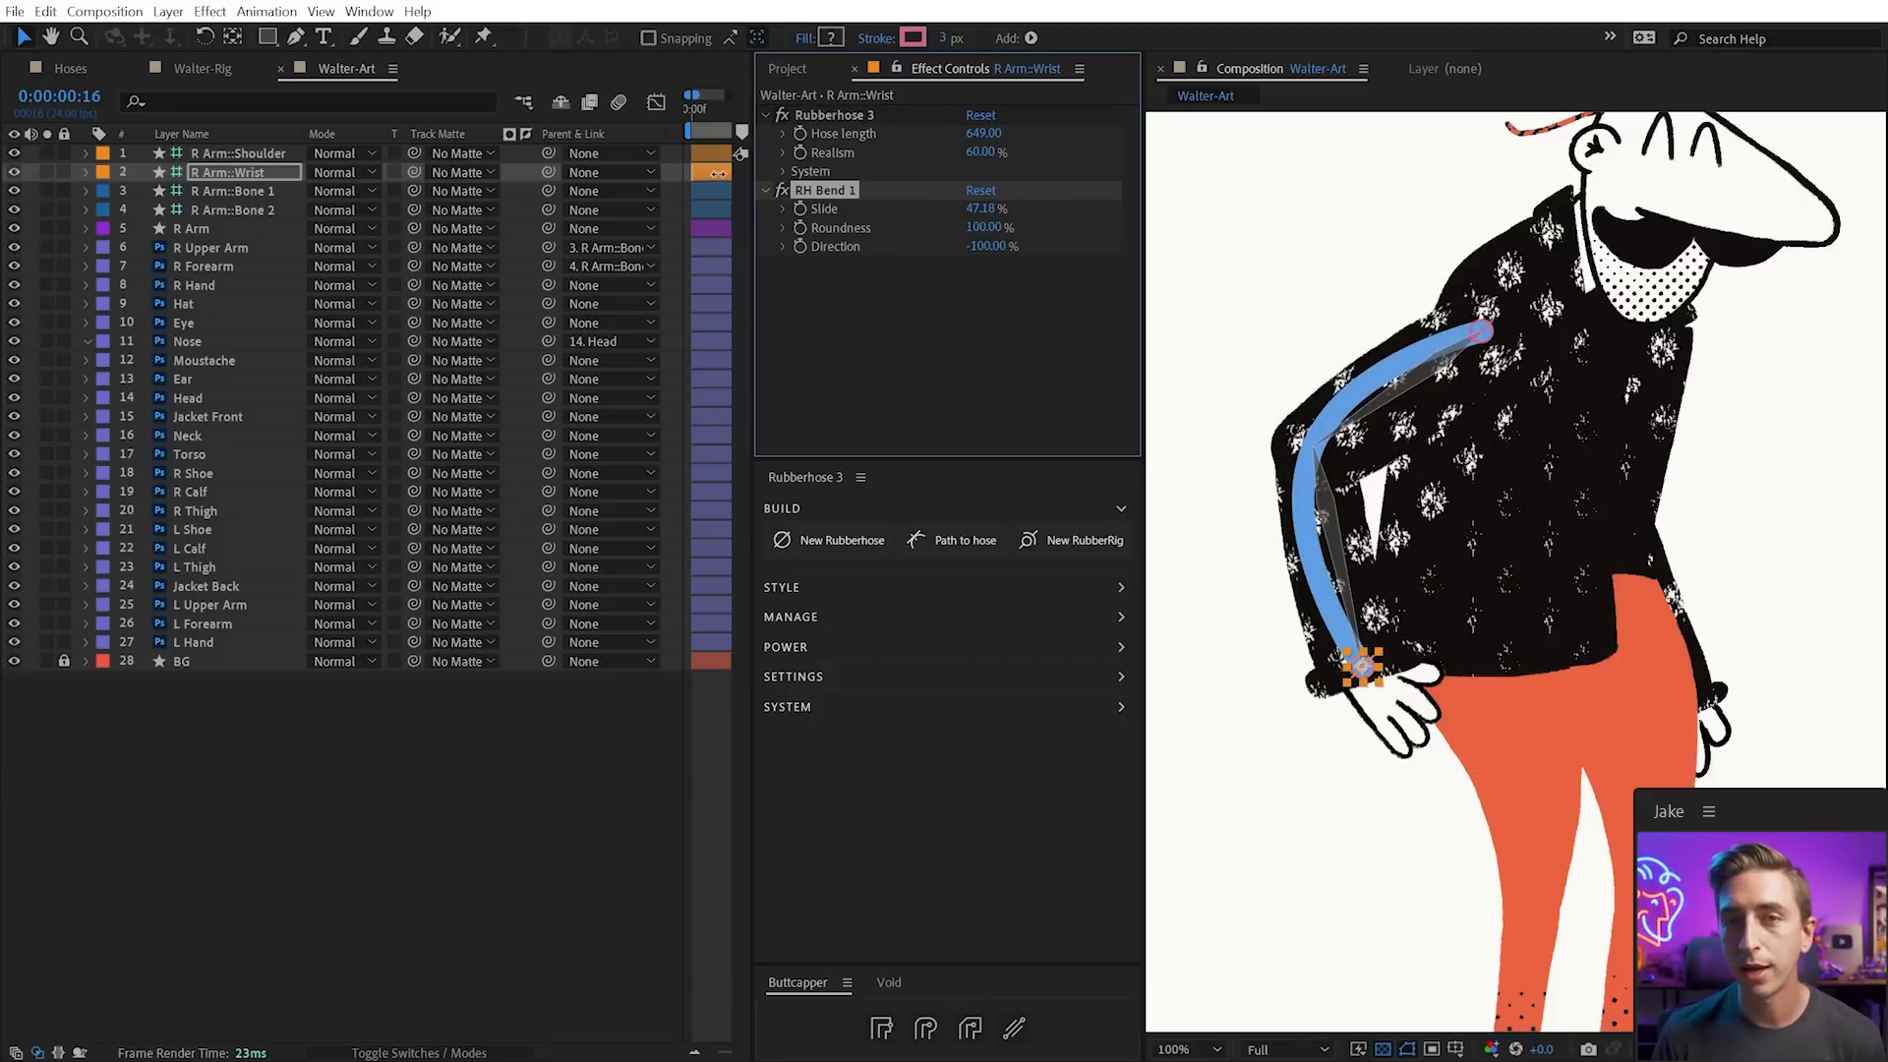
{"action": "left_click", "coordinate": [983, 227]}
{"action": "type", "text": "0"}
{"action": "key", "text": "Return"}
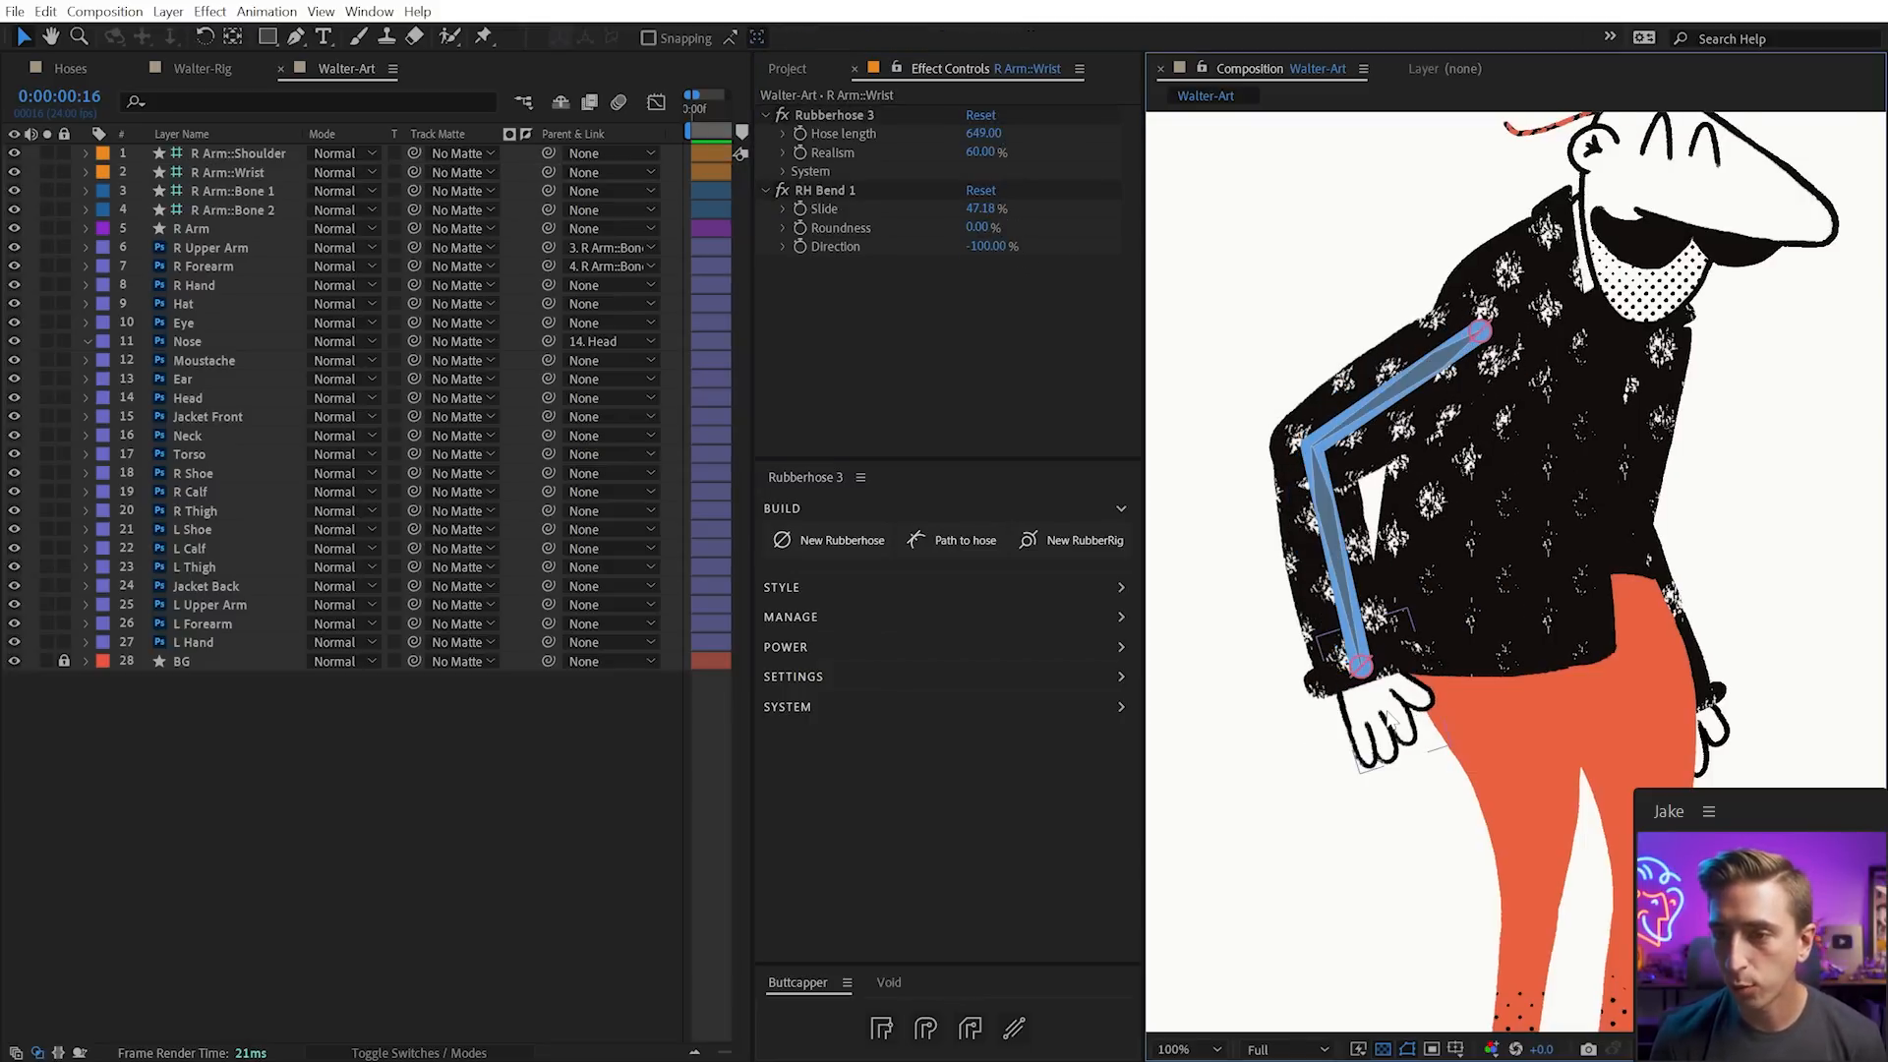
{"action": "left_click", "coordinate": [557, 287]}
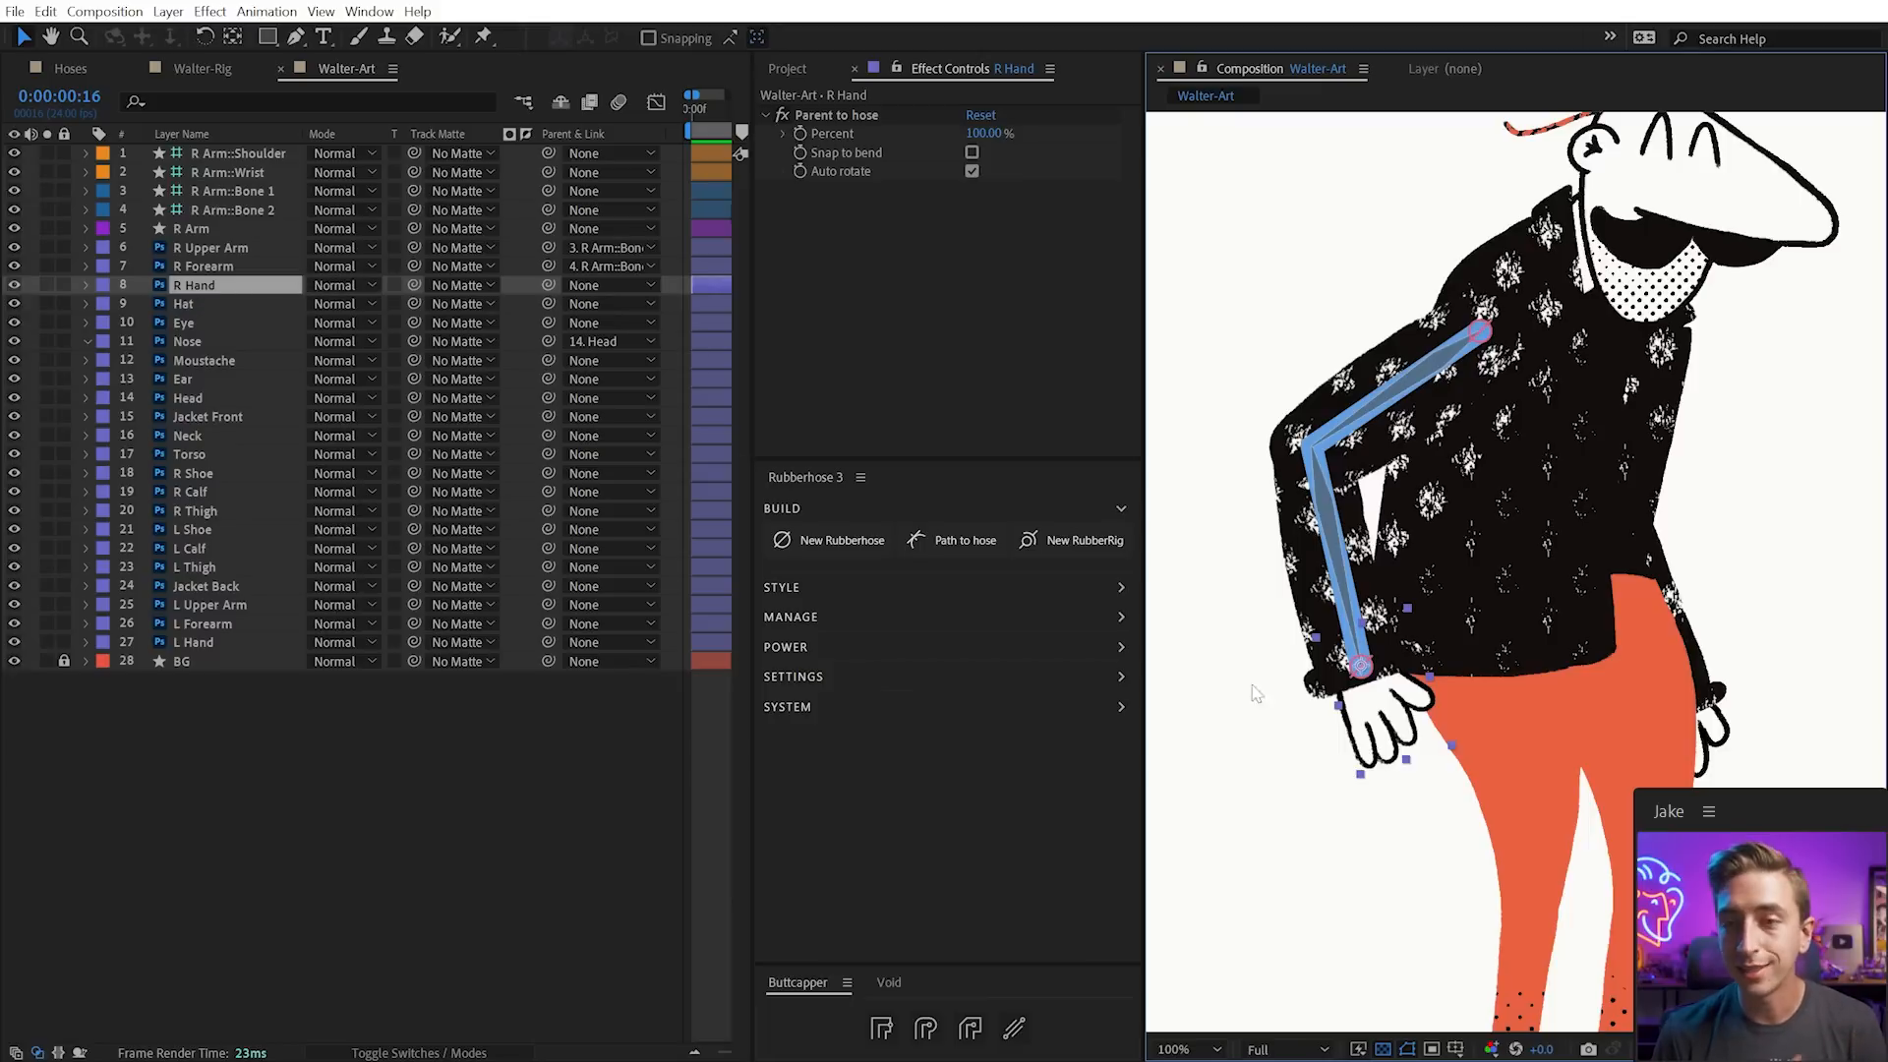
{"action": "left_click", "coordinate": [853, 116]}
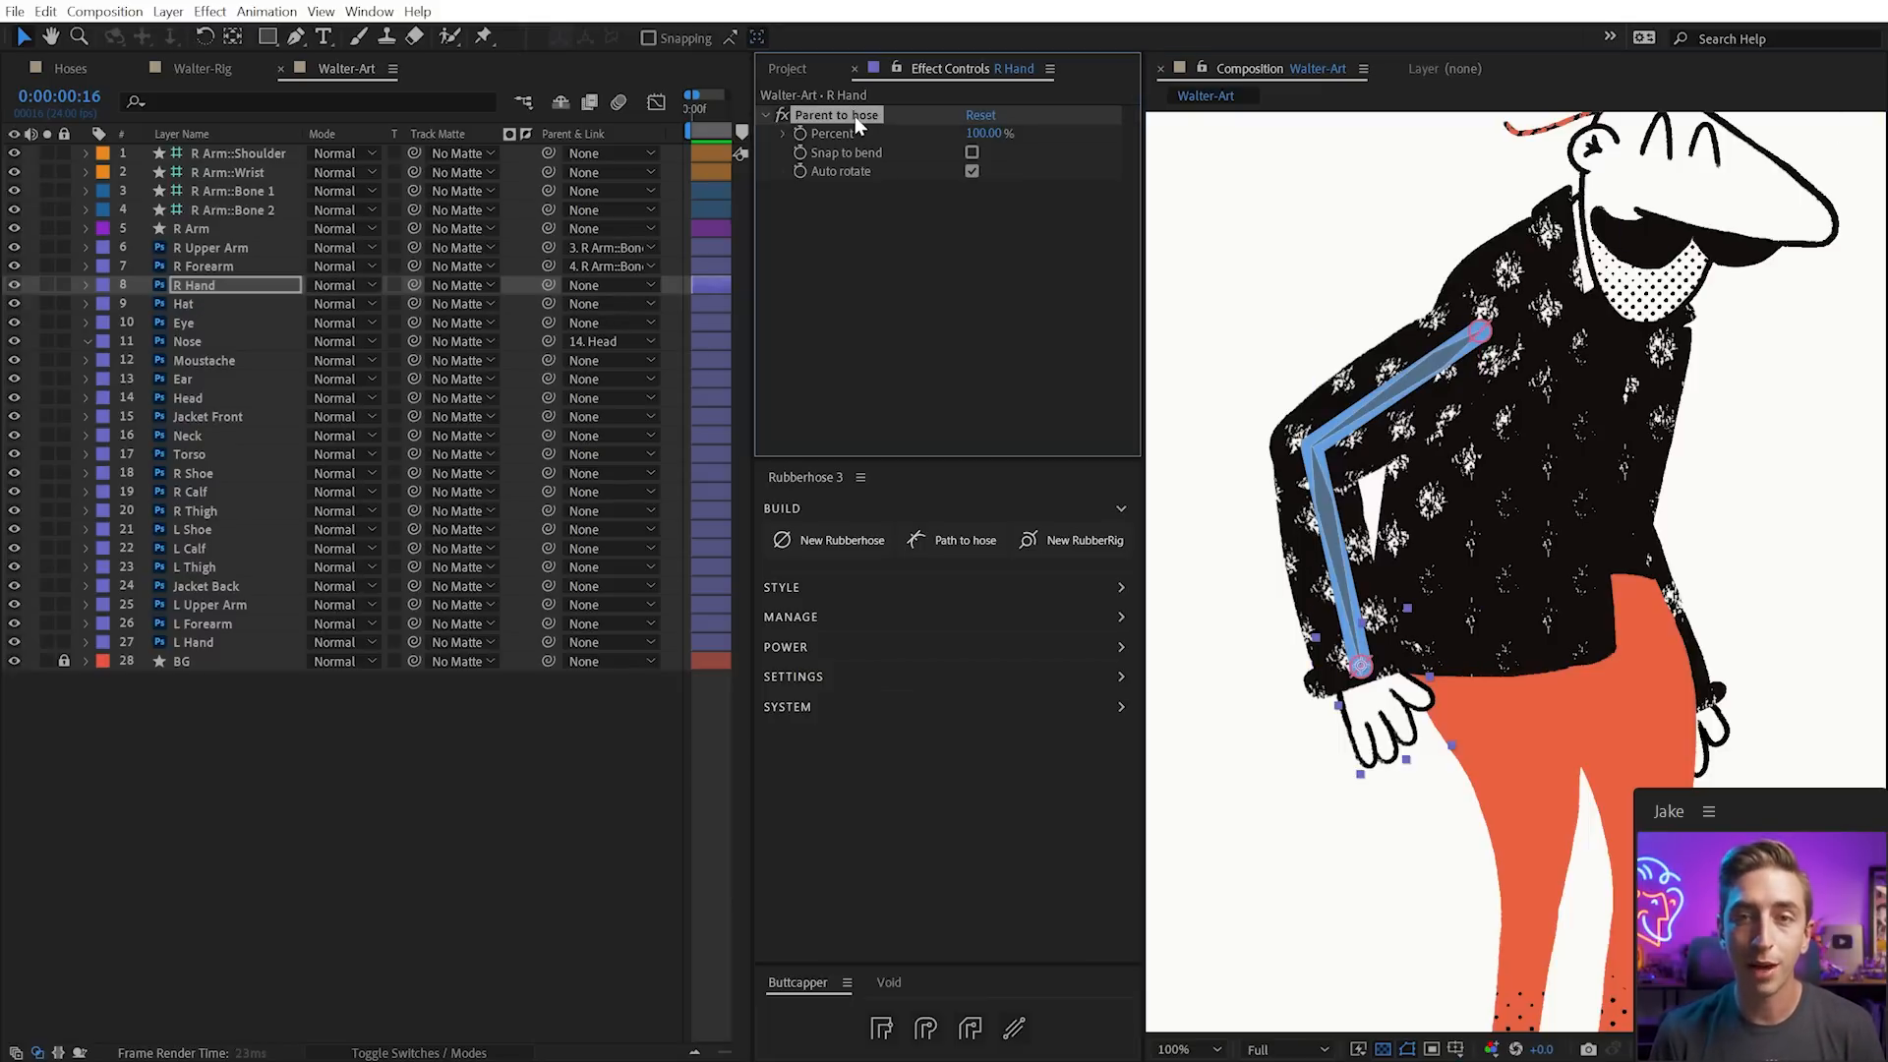
{"action": "left_click_drag", "start_coordinate": [982, 134], "coordinate": [1066, 124]}
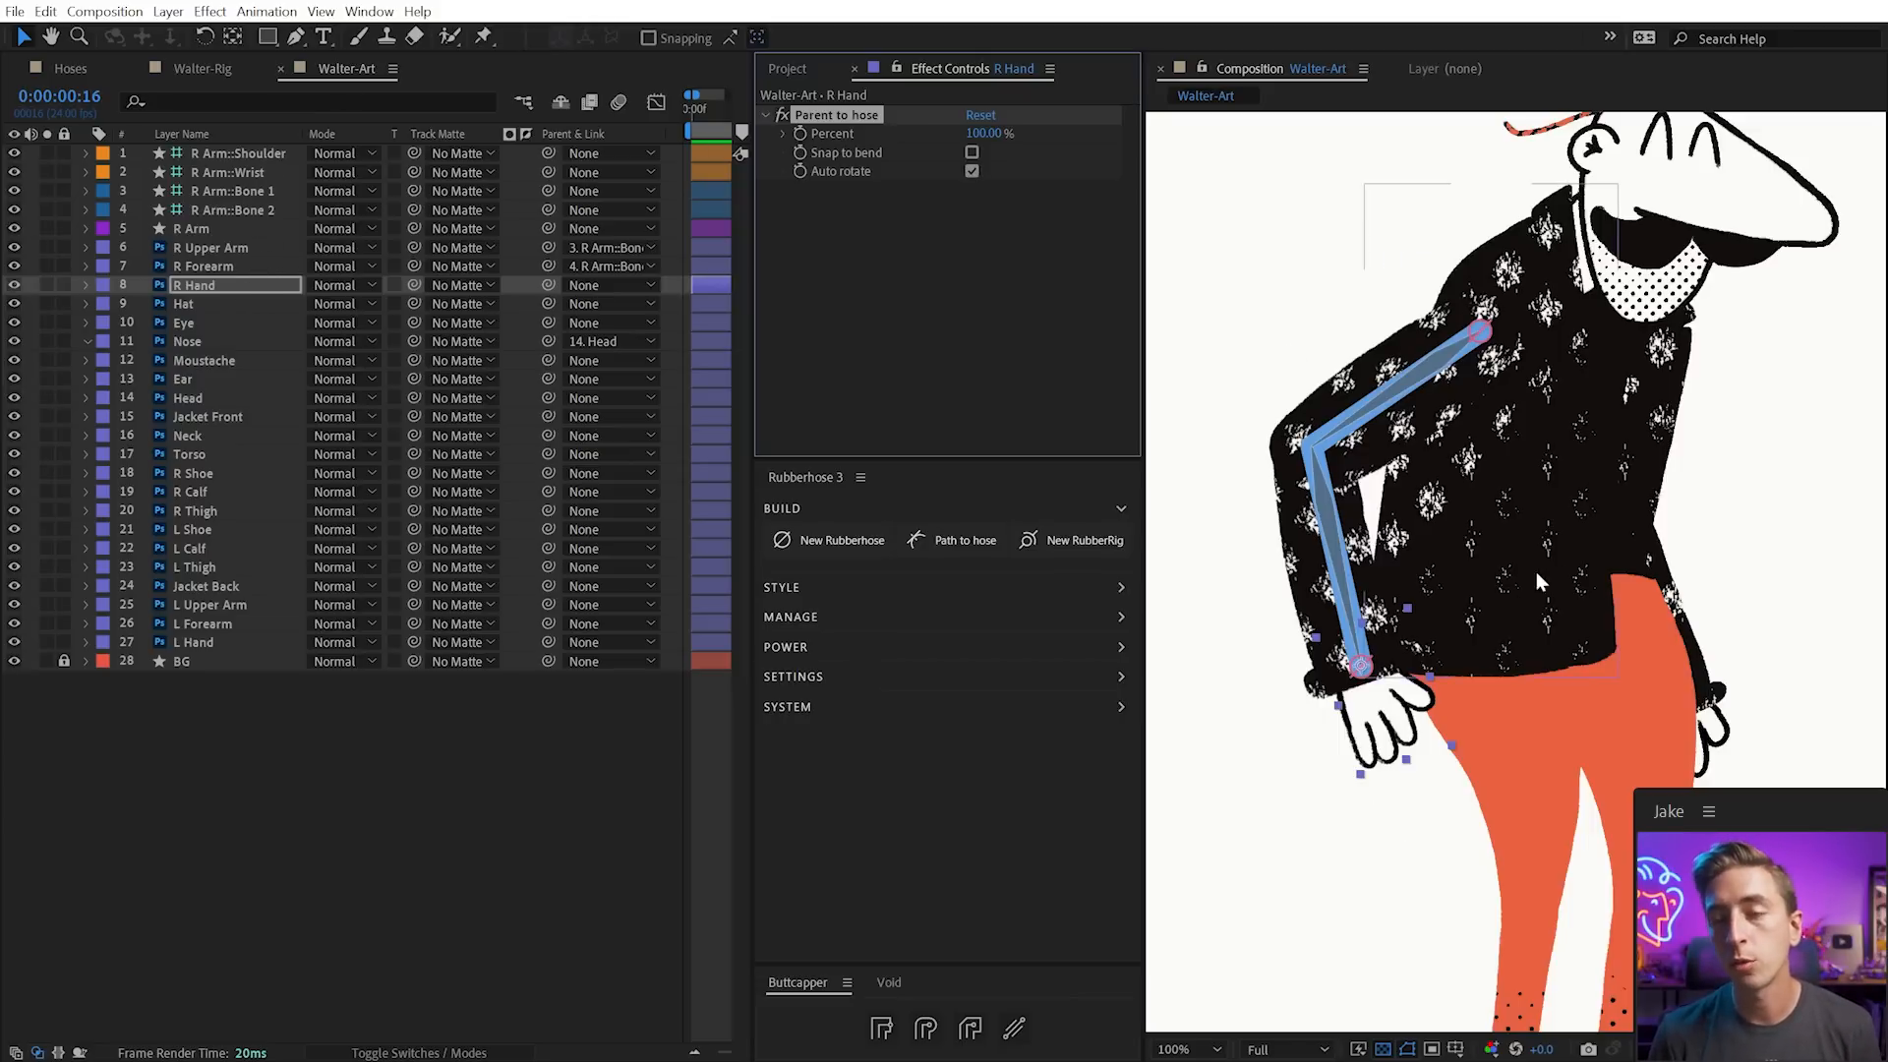
{"action": "left_click_drag", "start_coordinate": [1517, 778], "coordinate": [1465, 540]}
{"action": "left_click", "coordinate": [1460, 494]}
Solo R Shoe, R Calf and R Thigh, set R Calf to Overlay and move its anchor to the knee
{"action": "left_click", "coordinate": [1474, 572]}
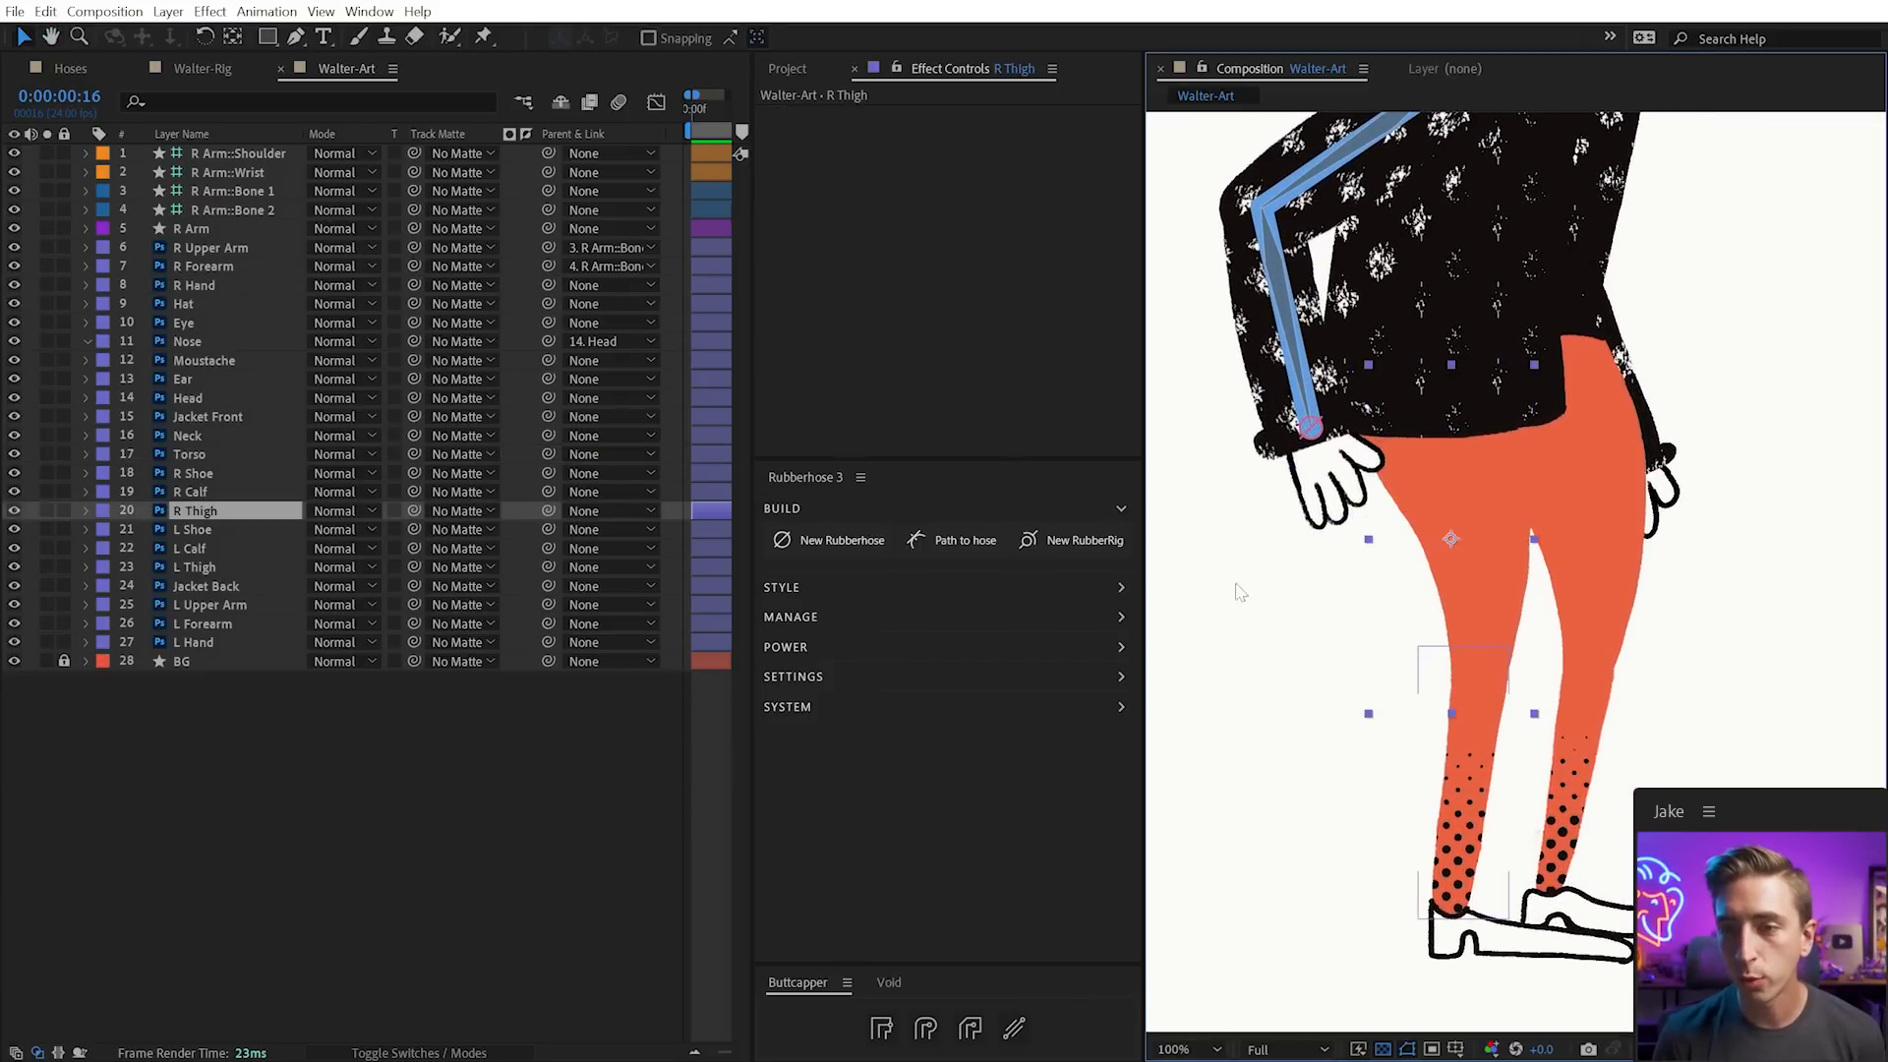
{"action": "left_click_drag", "start_coordinate": [43, 505], "coordinate": [41, 475]}
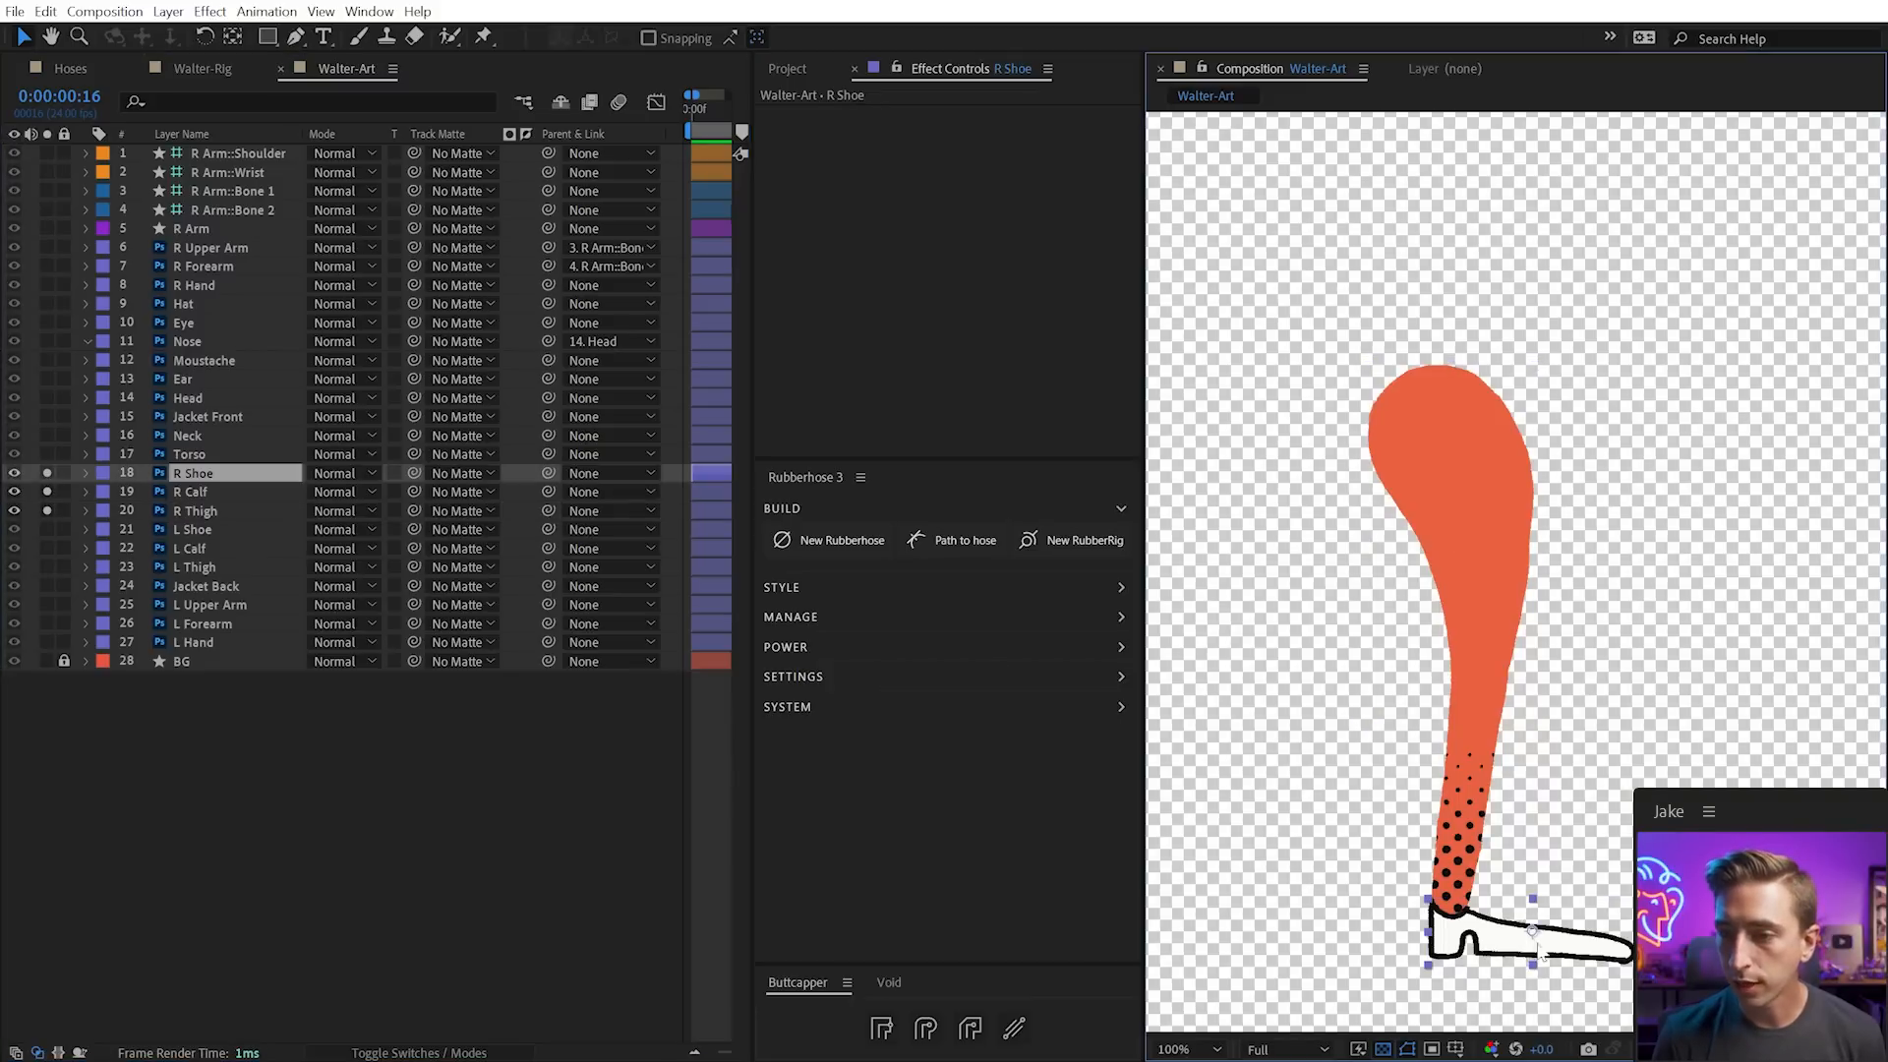
{"action": "left_click", "coordinate": [1445, 919]}
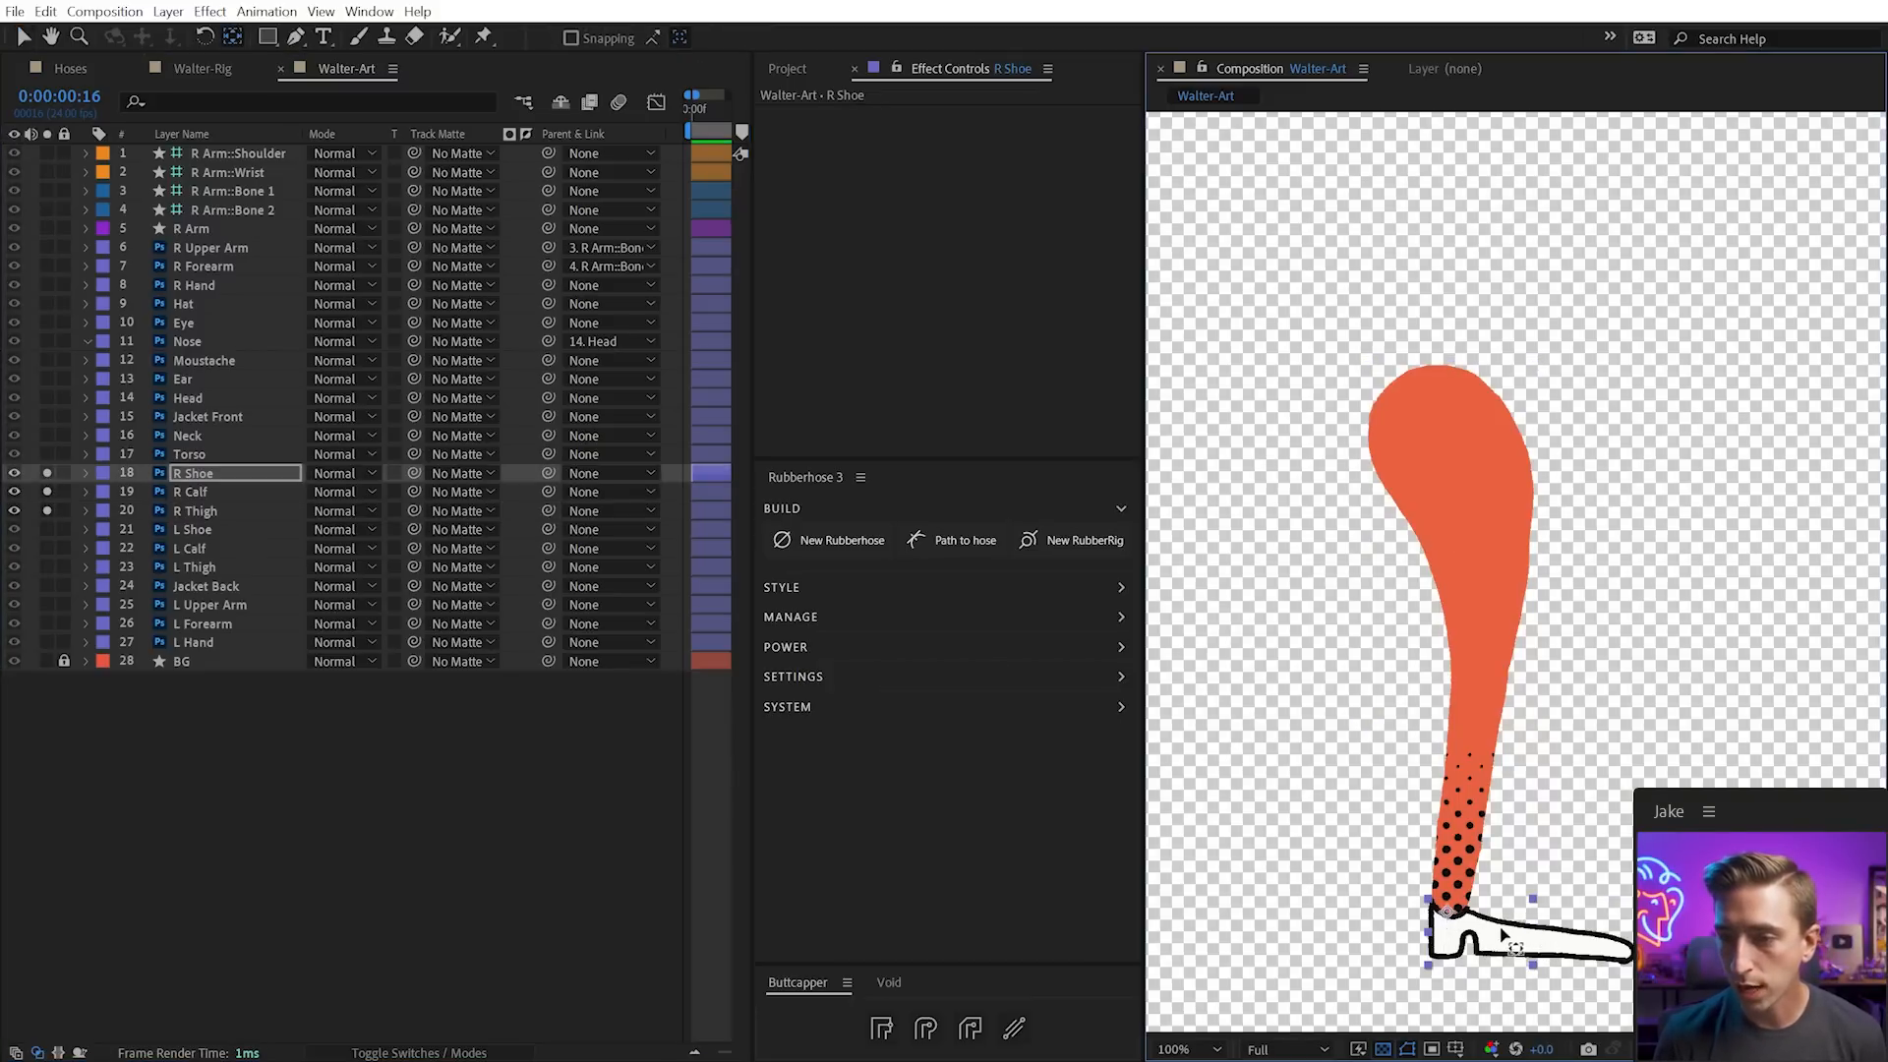
{"action": "left_click", "coordinate": [1469, 838]}
{"action": "left_click_drag", "start_coordinate": [1472, 739], "coordinate": [1478, 676]}
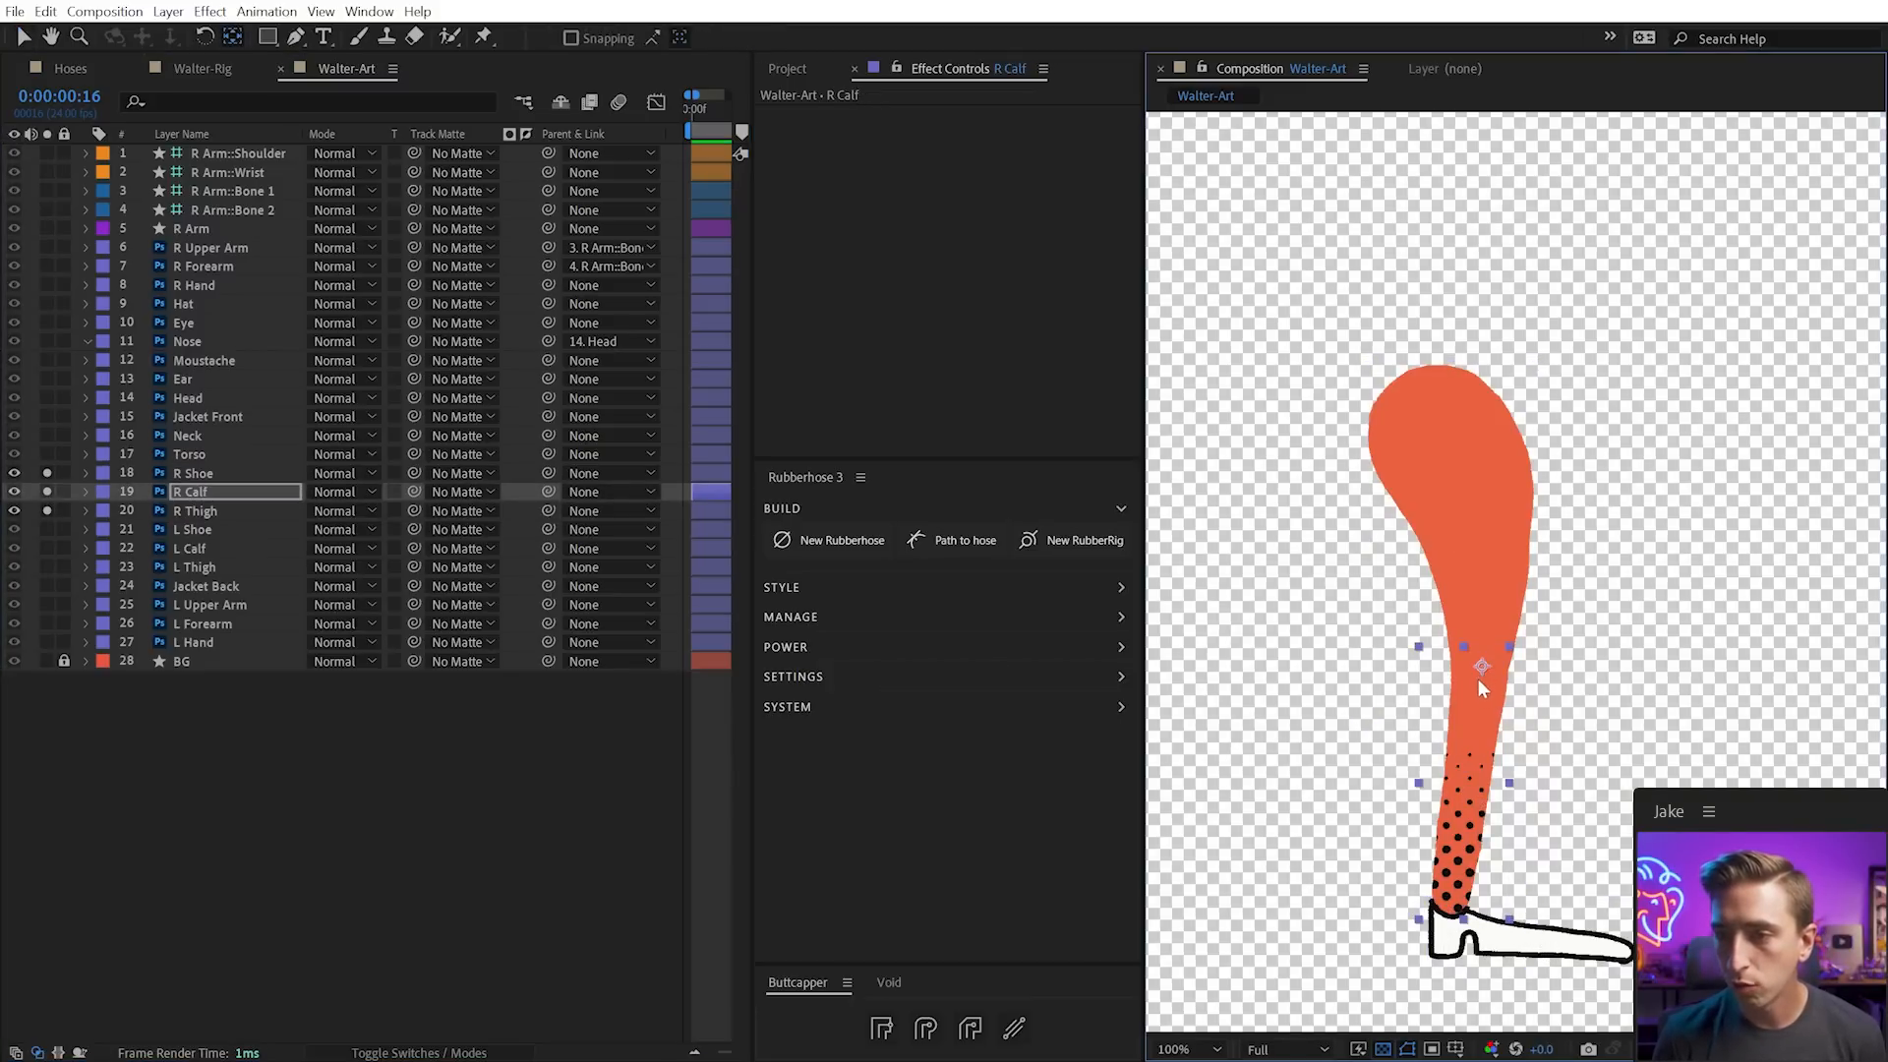
{"action": "left_click", "coordinate": [337, 499]}
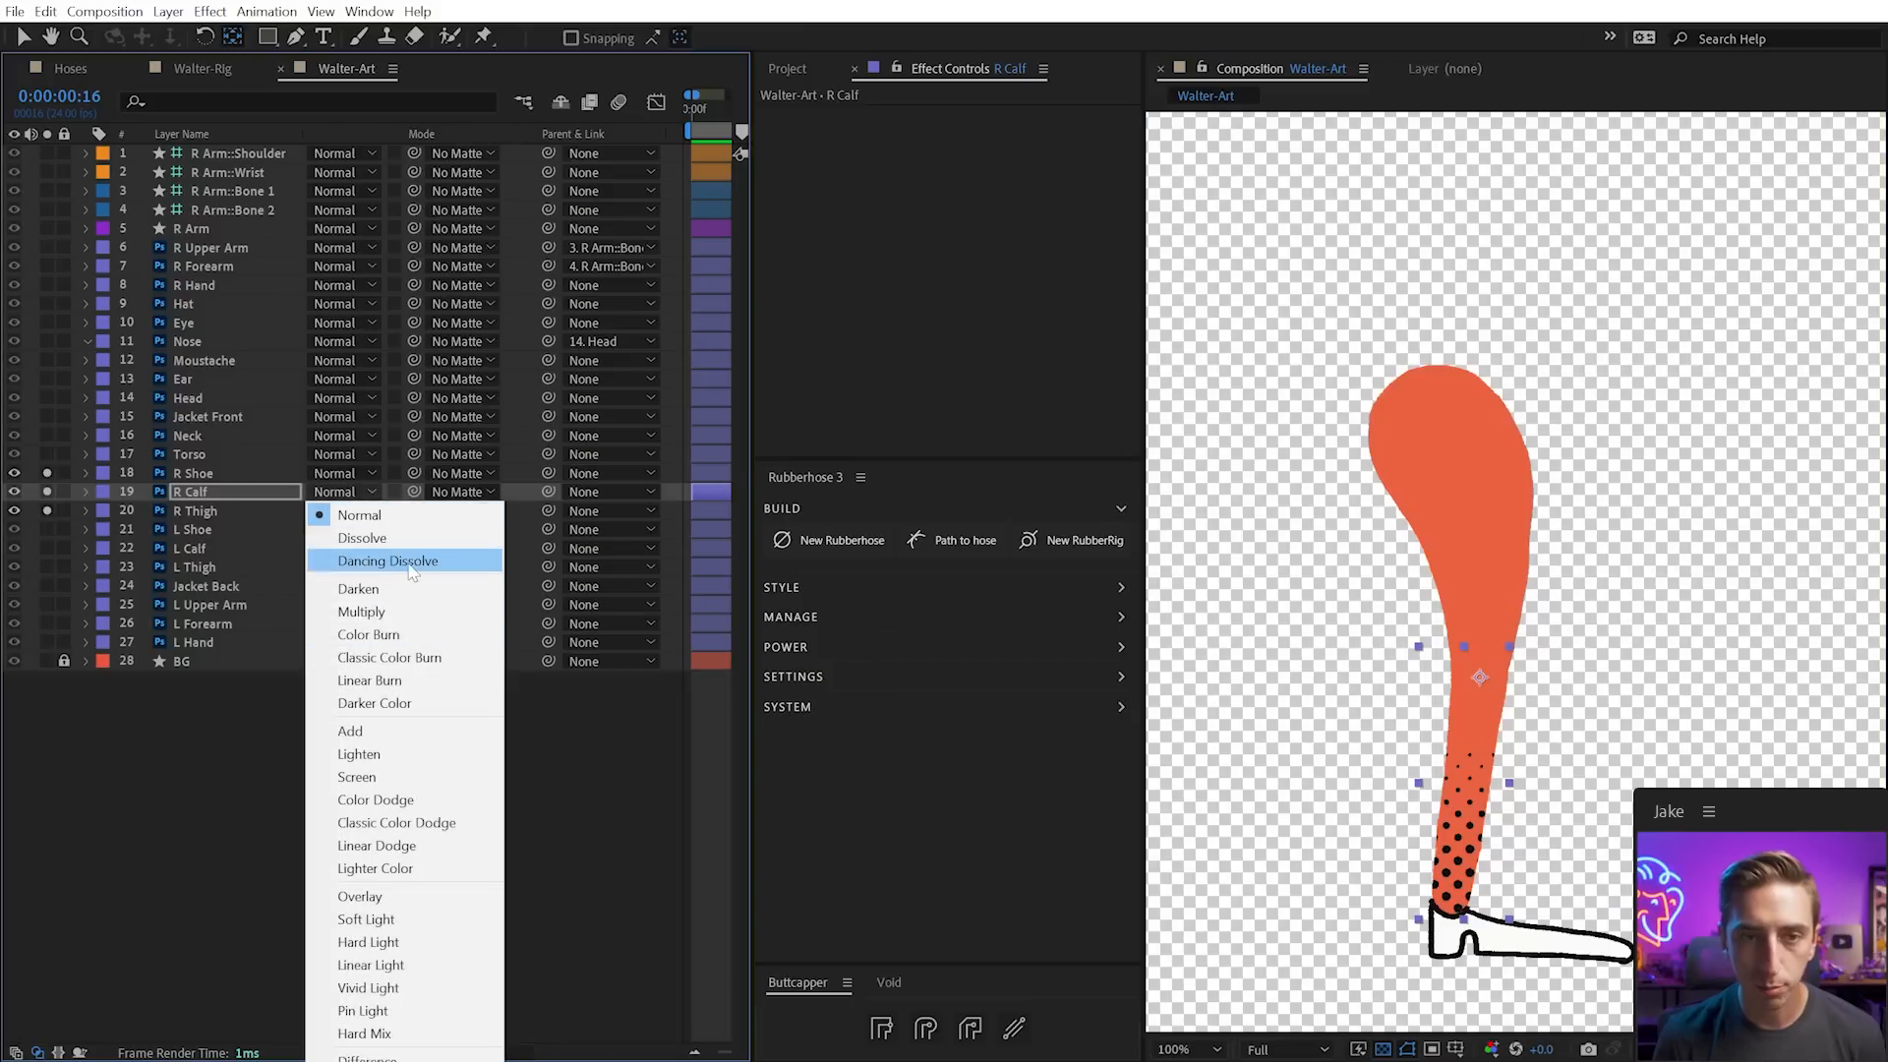
{"action": "left_click", "coordinate": [403, 895]}
{"action": "left_click_drag", "start_coordinate": [1479, 677], "coordinate": [1479, 680]}
{"action": "left_click", "coordinate": [1499, 536]}
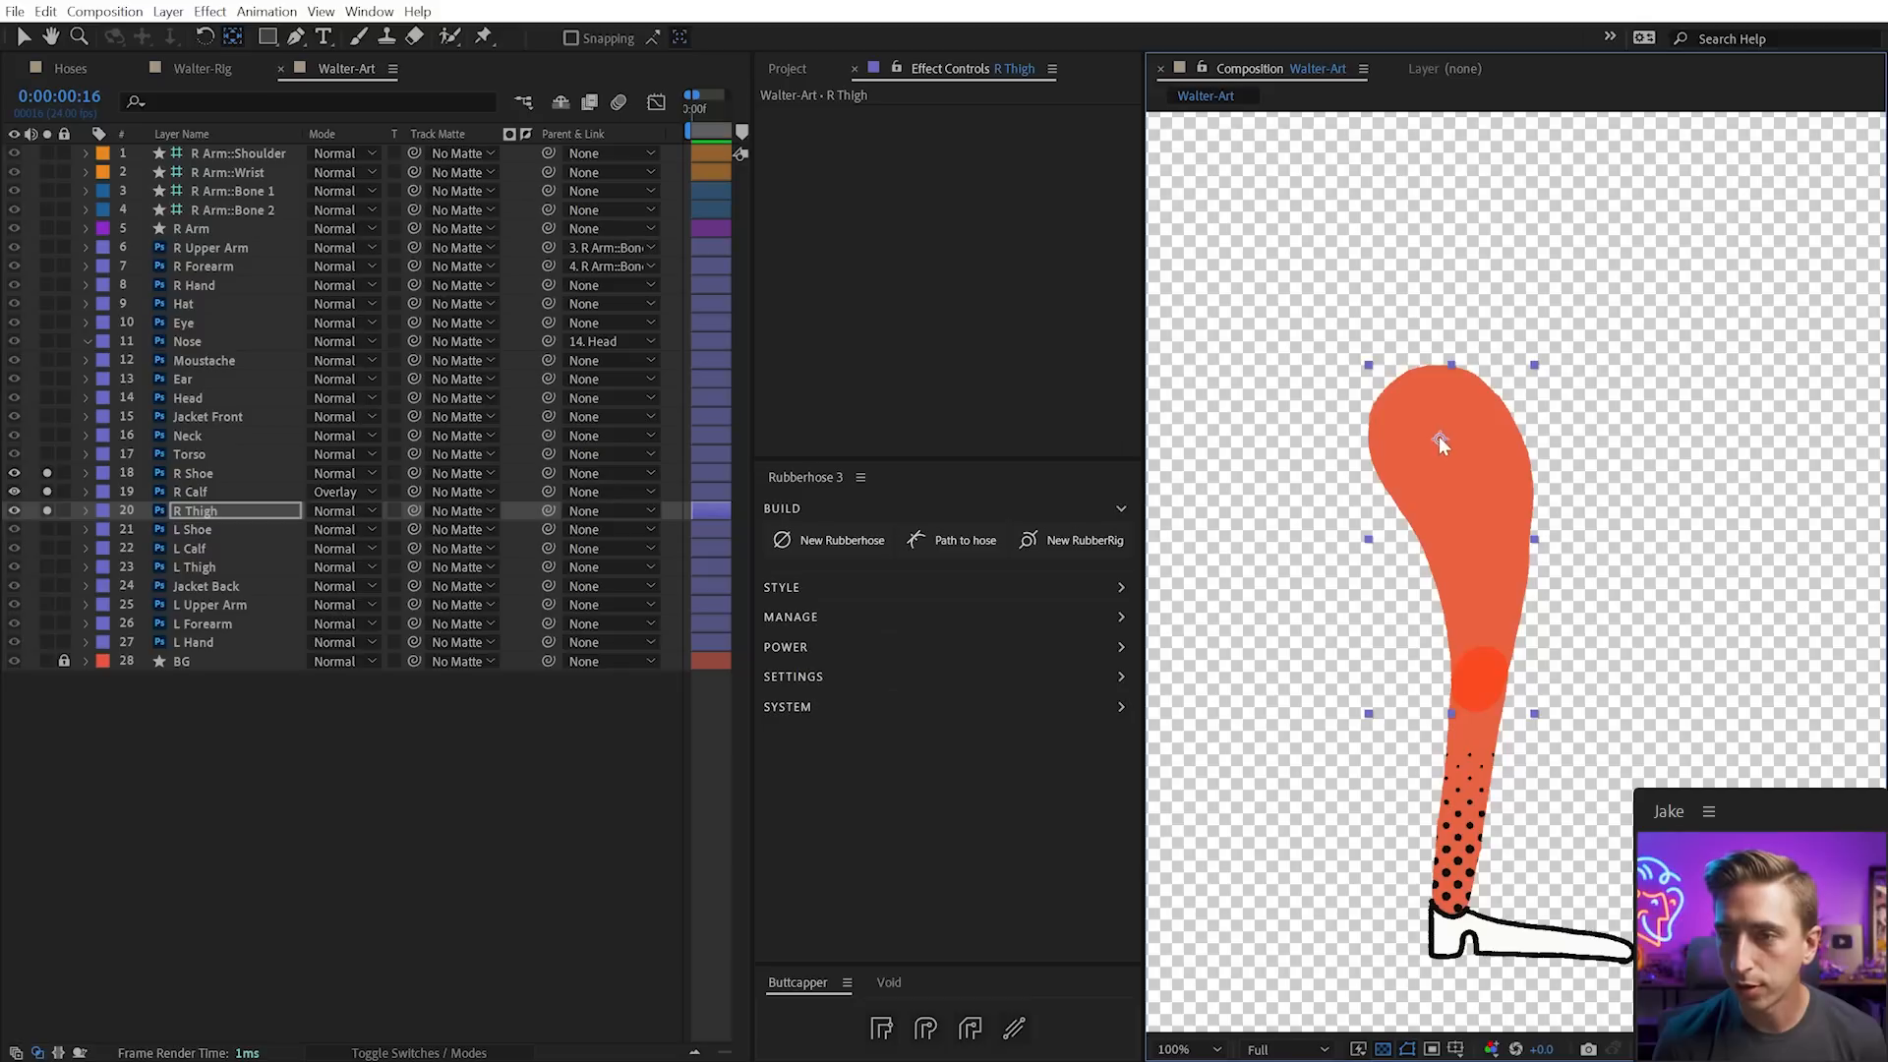
Parent R Shoe to R Calf and R Calf to R Thigh, then return R Calf to Normal
{"action": "key", "text": "v"}
{"action": "left_click", "coordinate": [197, 476]}
{"action": "left_click", "coordinate": [202, 511]}
{"action": "left_click_drag", "start_coordinate": [547, 476], "coordinate": [553, 494]}
{"action": "left_click_drag", "start_coordinate": [549, 493], "coordinate": [550, 512]}
{"action": "left_click", "coordinate": [203, 473]}
{"action": "left_click", "coordinate": [310, 492]}
{"action": "left_click", "coordinate": [329, 511]}
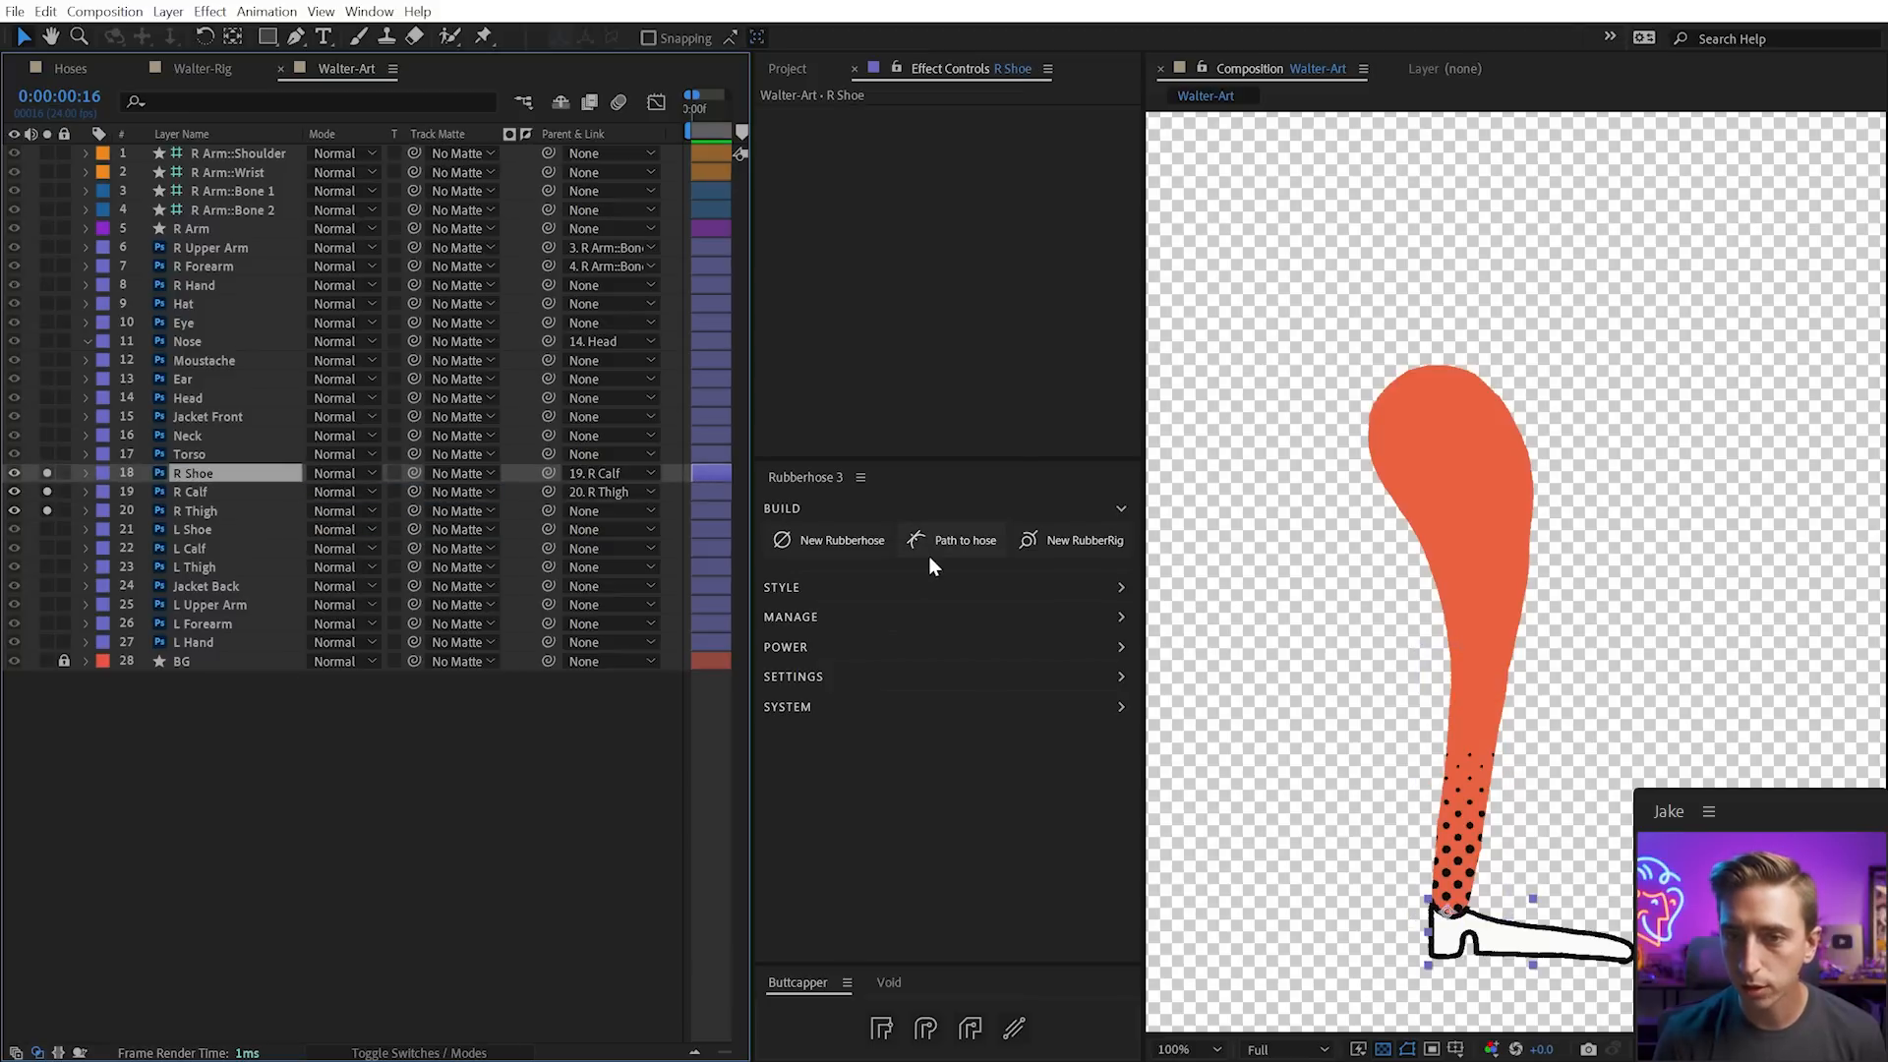
Create a Rubberhose rig named 'R Leg' with Hip : Ankle controller names
{"action": "left_click", "coordinate": [1056, 543]}
{"action": "type", "text": "R Leg"}
{"action": "left_click", "coordinate": [876, 704]}
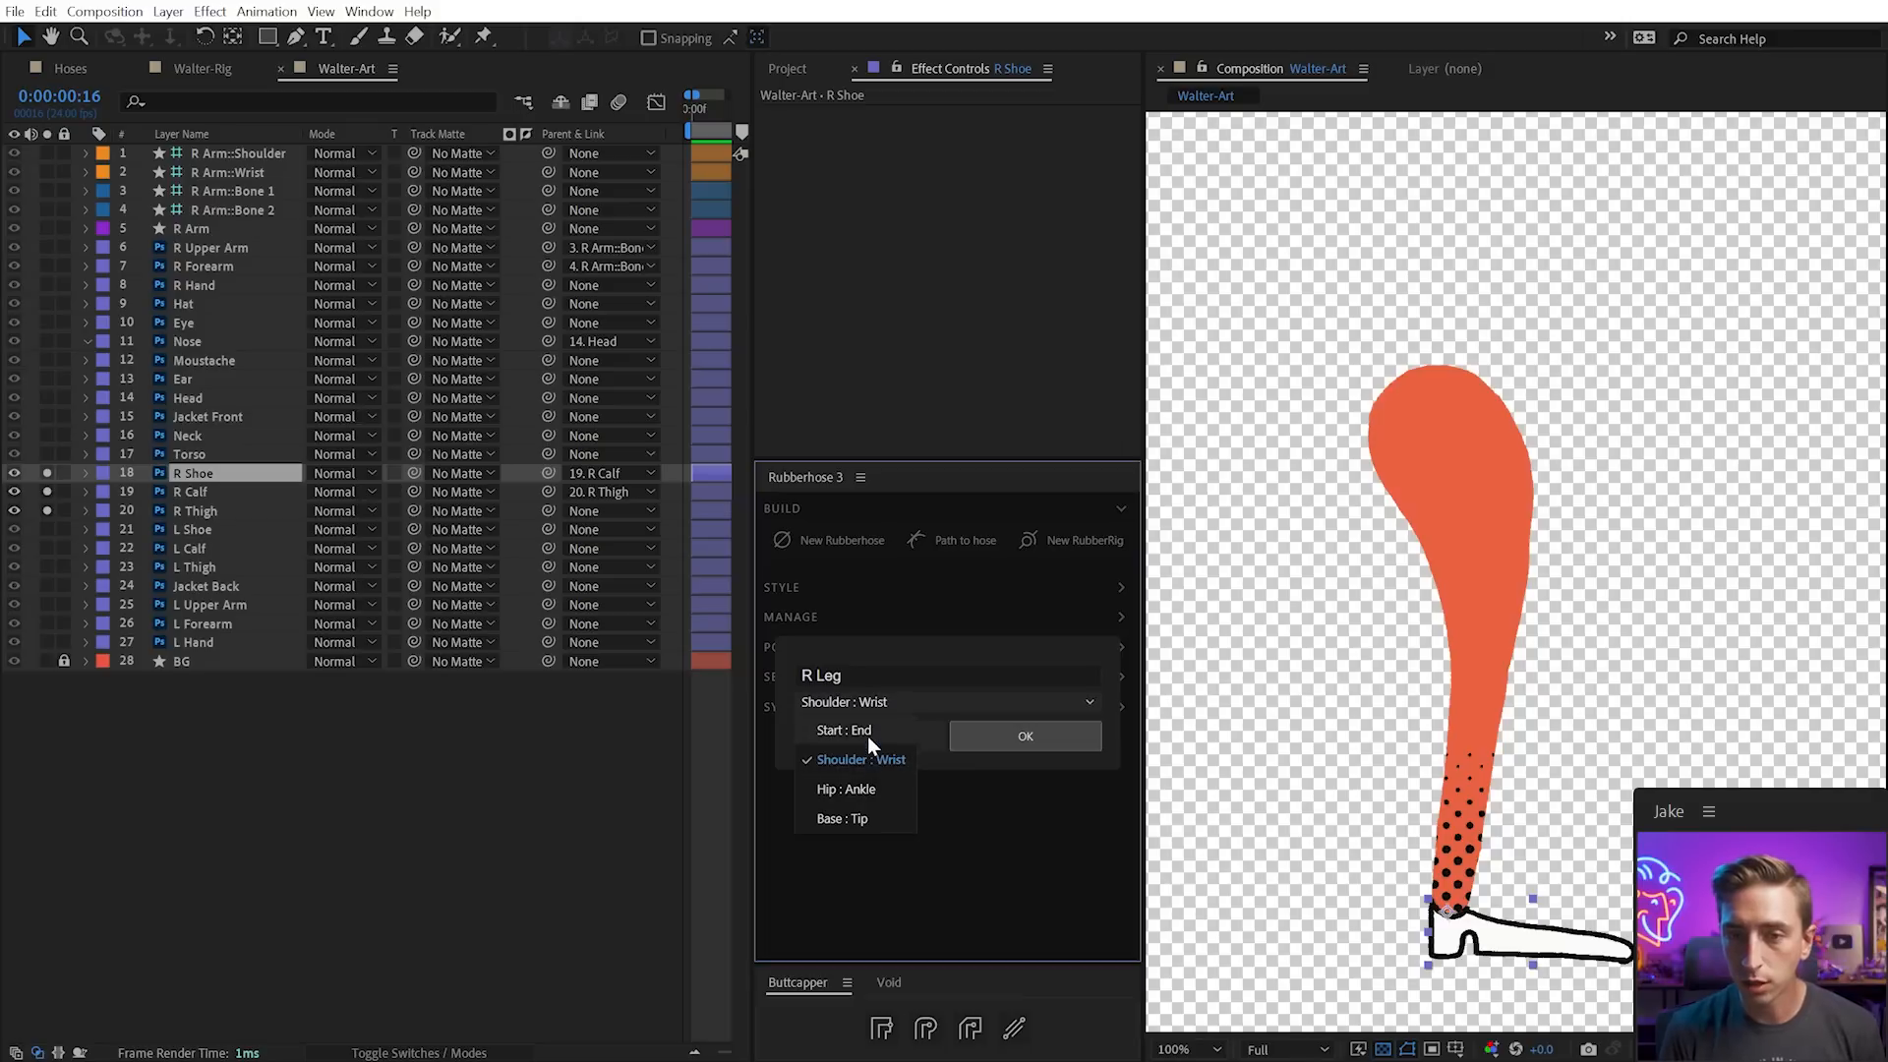
{"action": "left_click", "coordinate": [855, 789]}
{"action": "left_click", "coordinate": [1015, 737]}
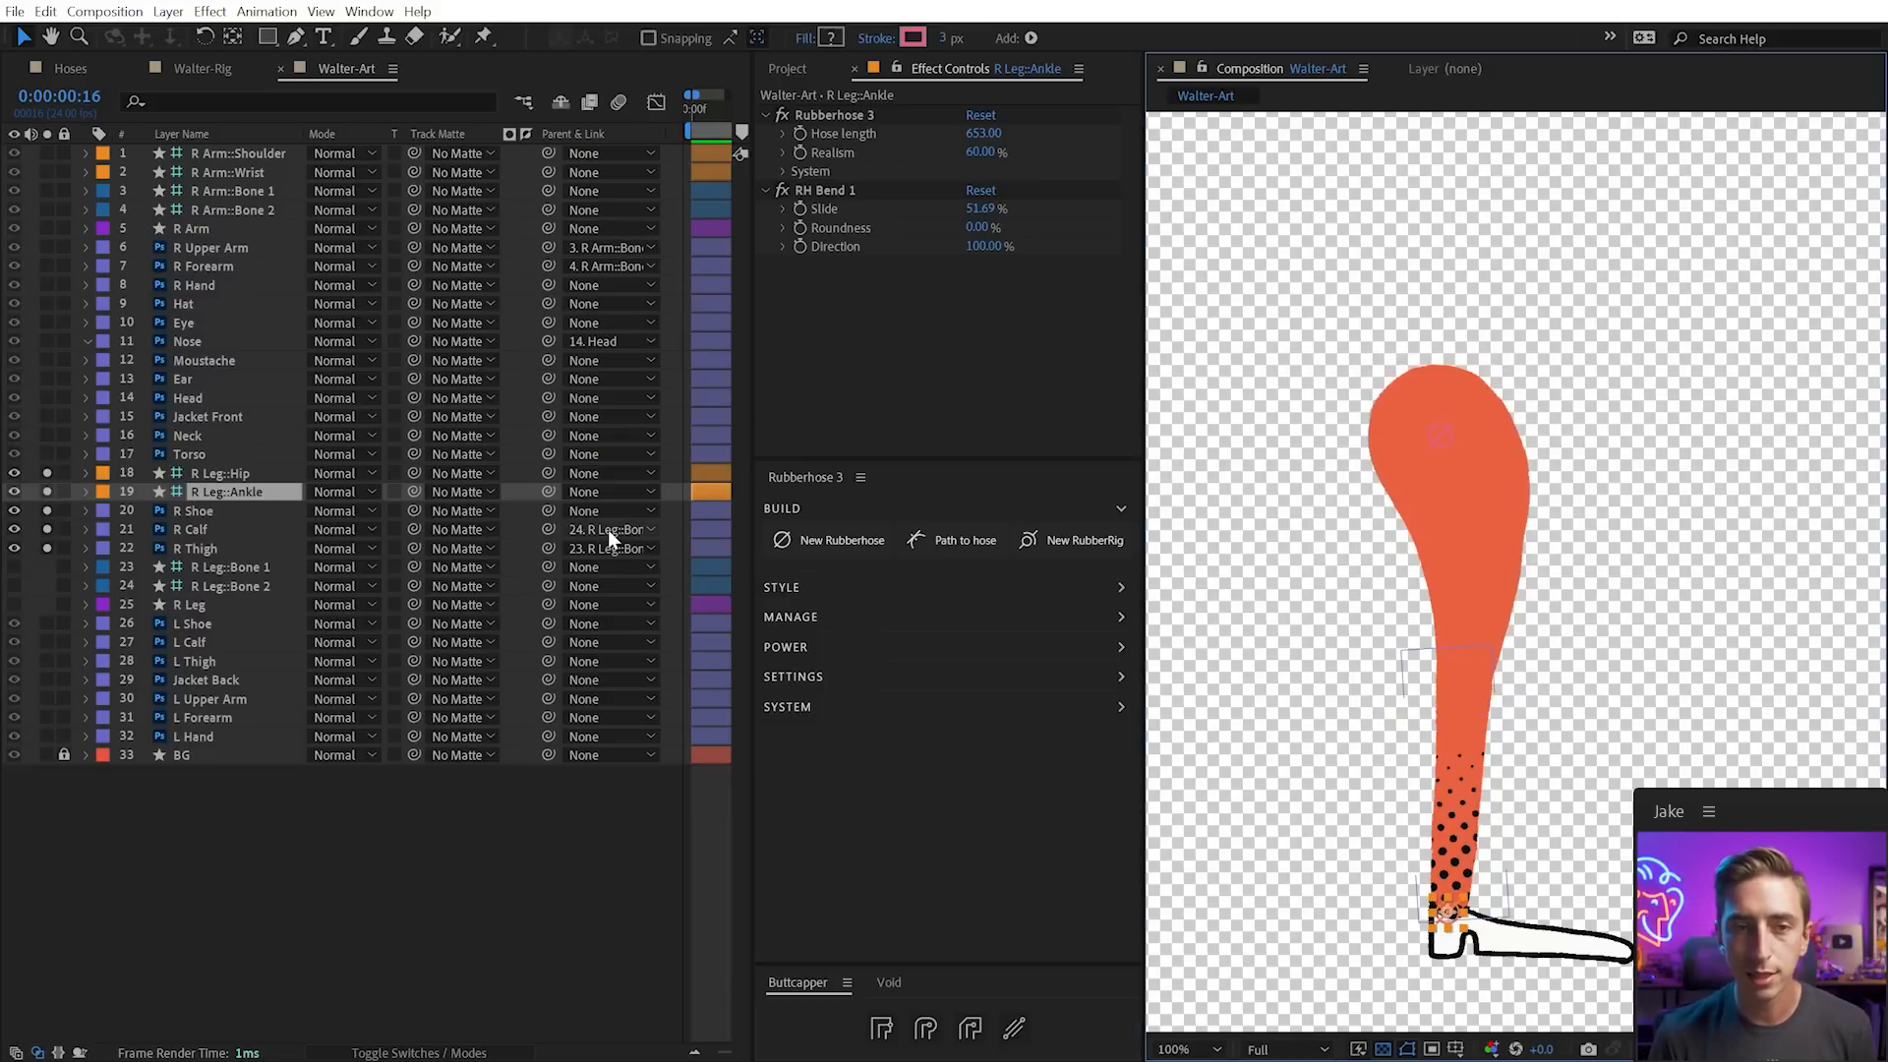
Test the leg by moving the shoe and the ankle controller, undoing each move
{"action": "left_click", "coordinate": [214, 513]}
{"action": "left_click_drag", "start_coordinate": [1511, 935], "coordinate": [1649, 931]}
{"action": "key", "text": "ctrl+z"}
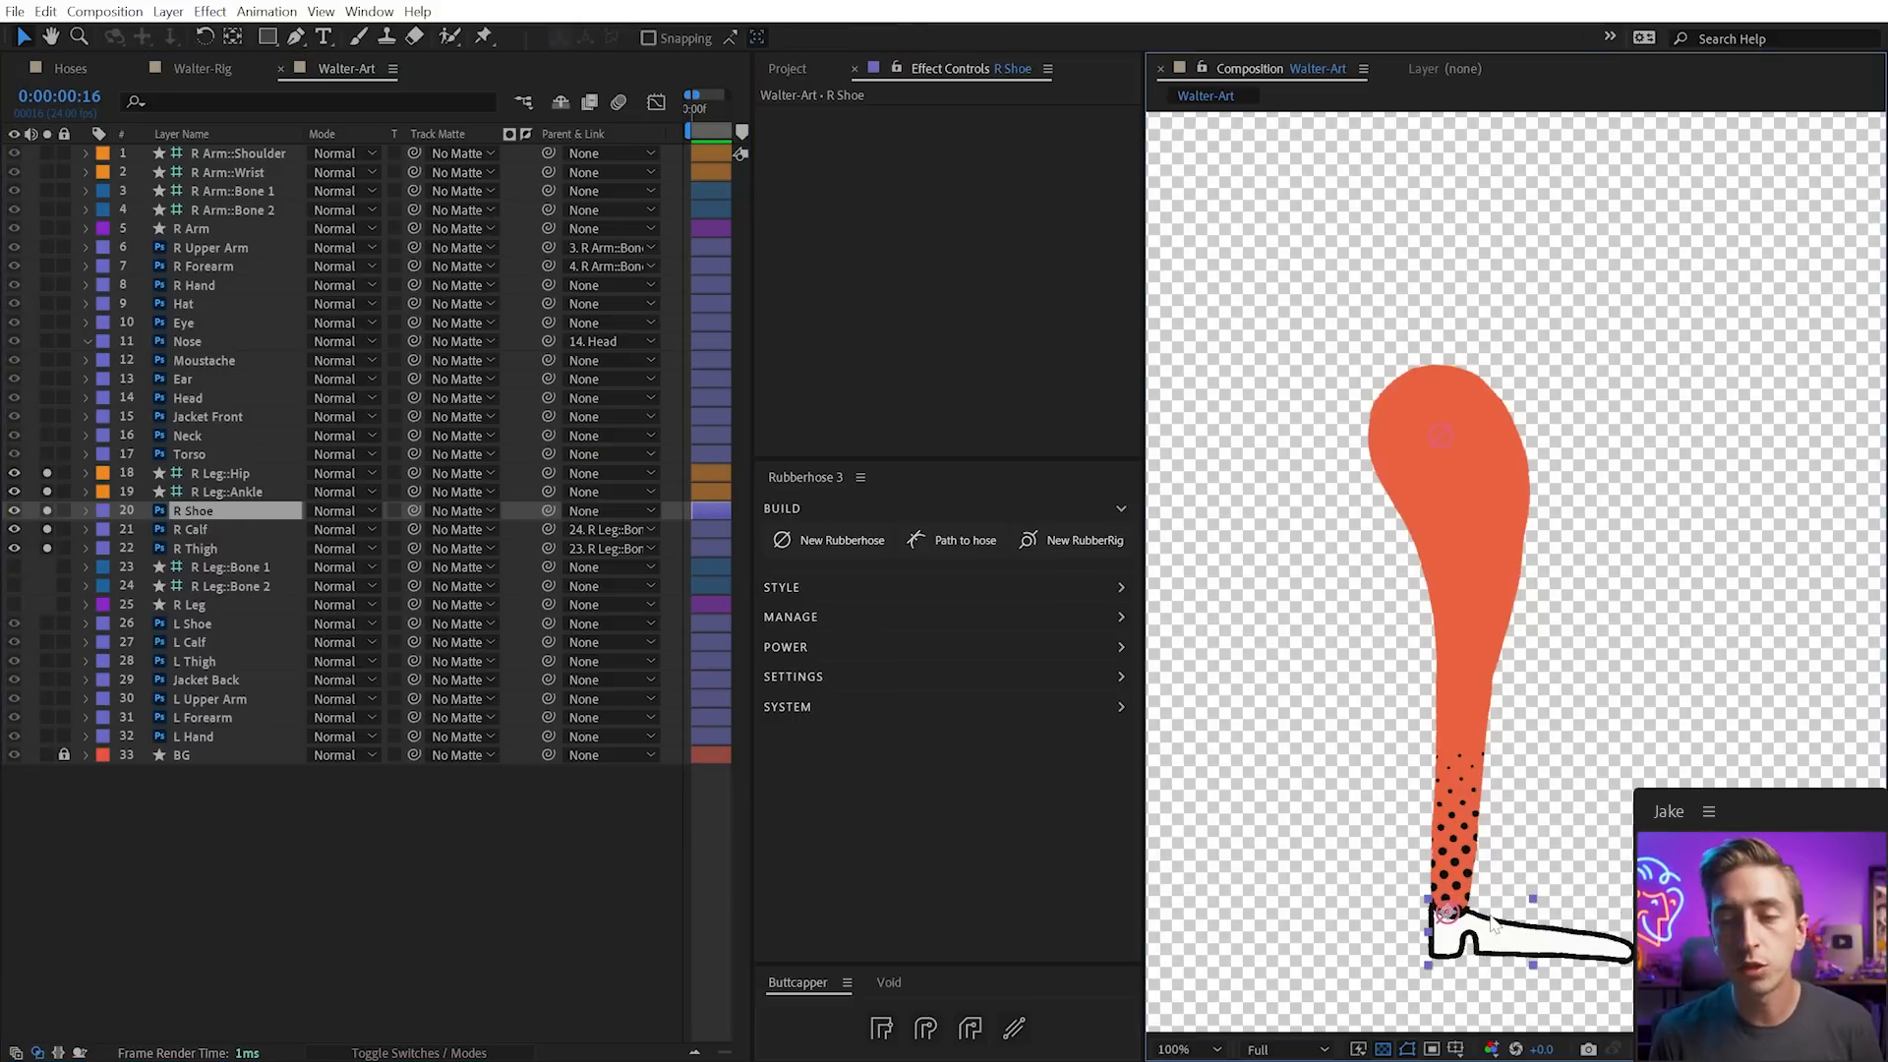
{"action": "left_click_drag", "start_coordinate": [1585, 929], "coordinate": [1519, 836]}
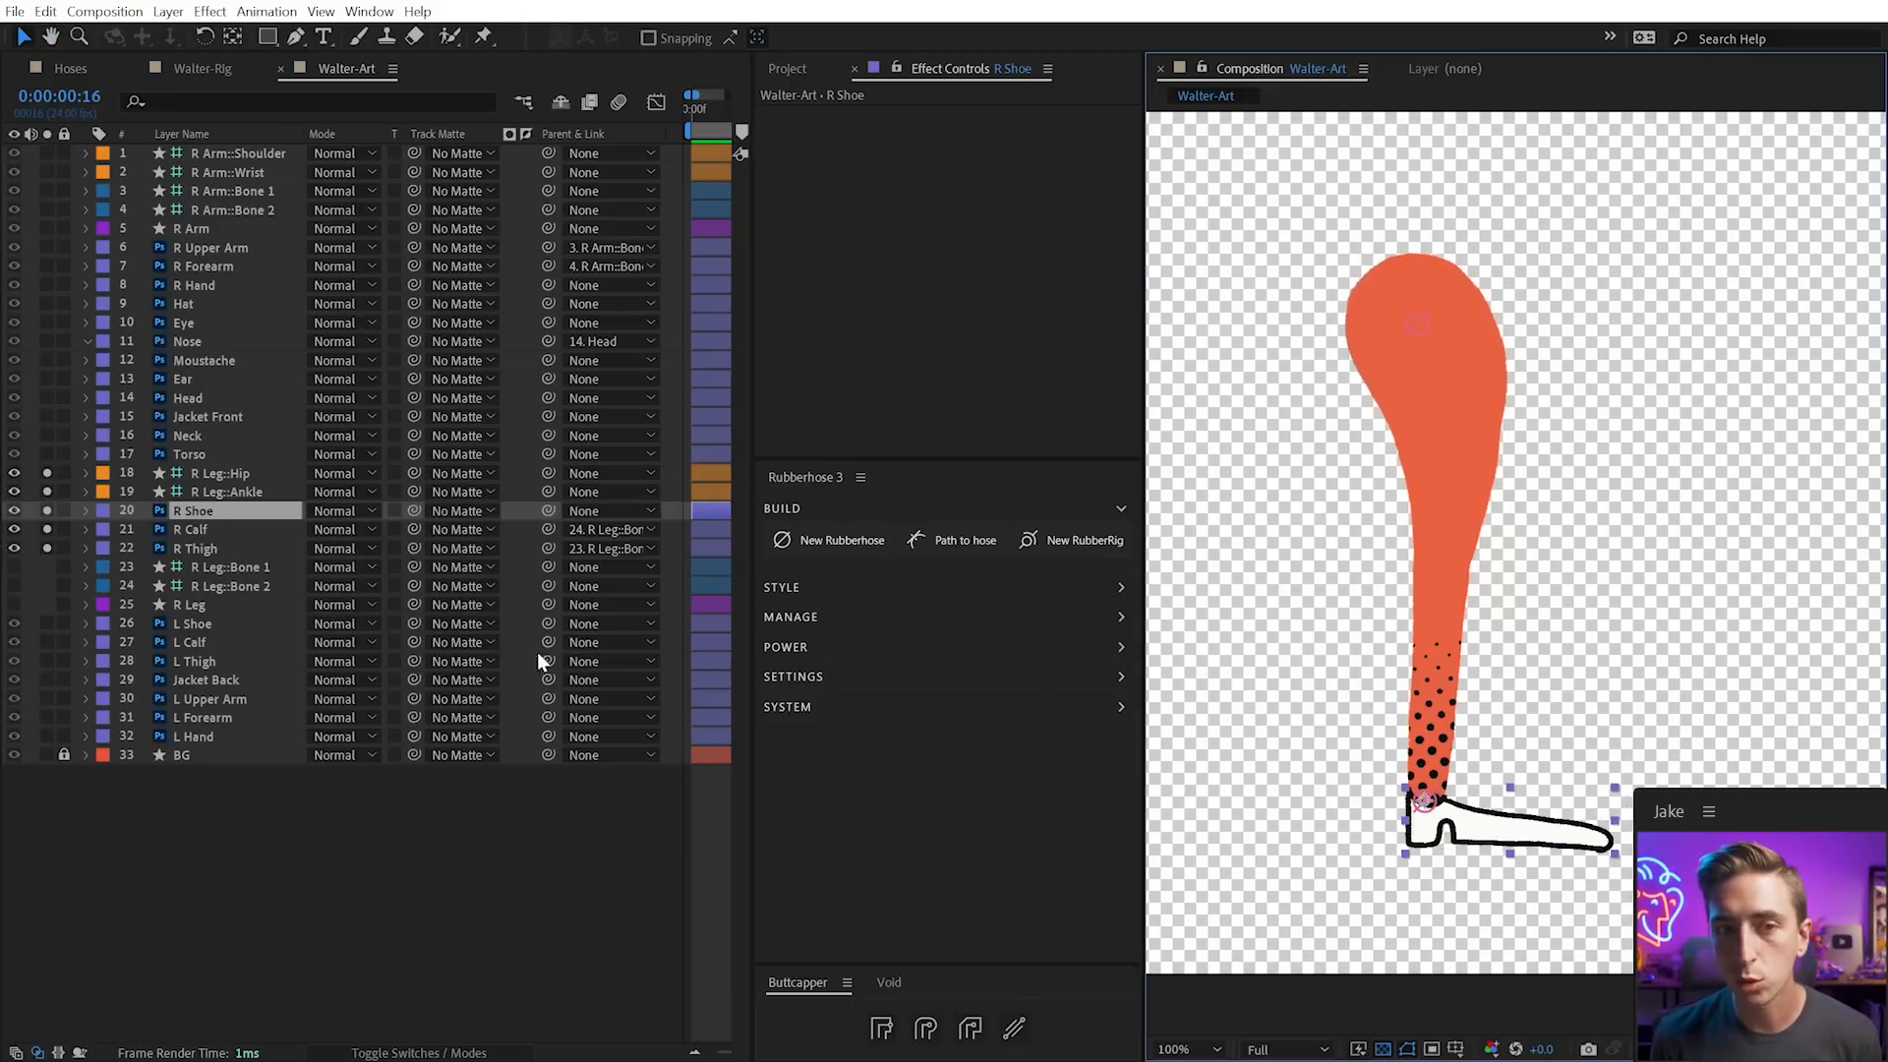
{"action": "left_click", "coordinate": [226, 492]}
{"action": "left_click_drag", "start_coordinate": [1425, 801], "coordinate": [1453, 610]}
{"action": "key", "text": "ctrl+z"}
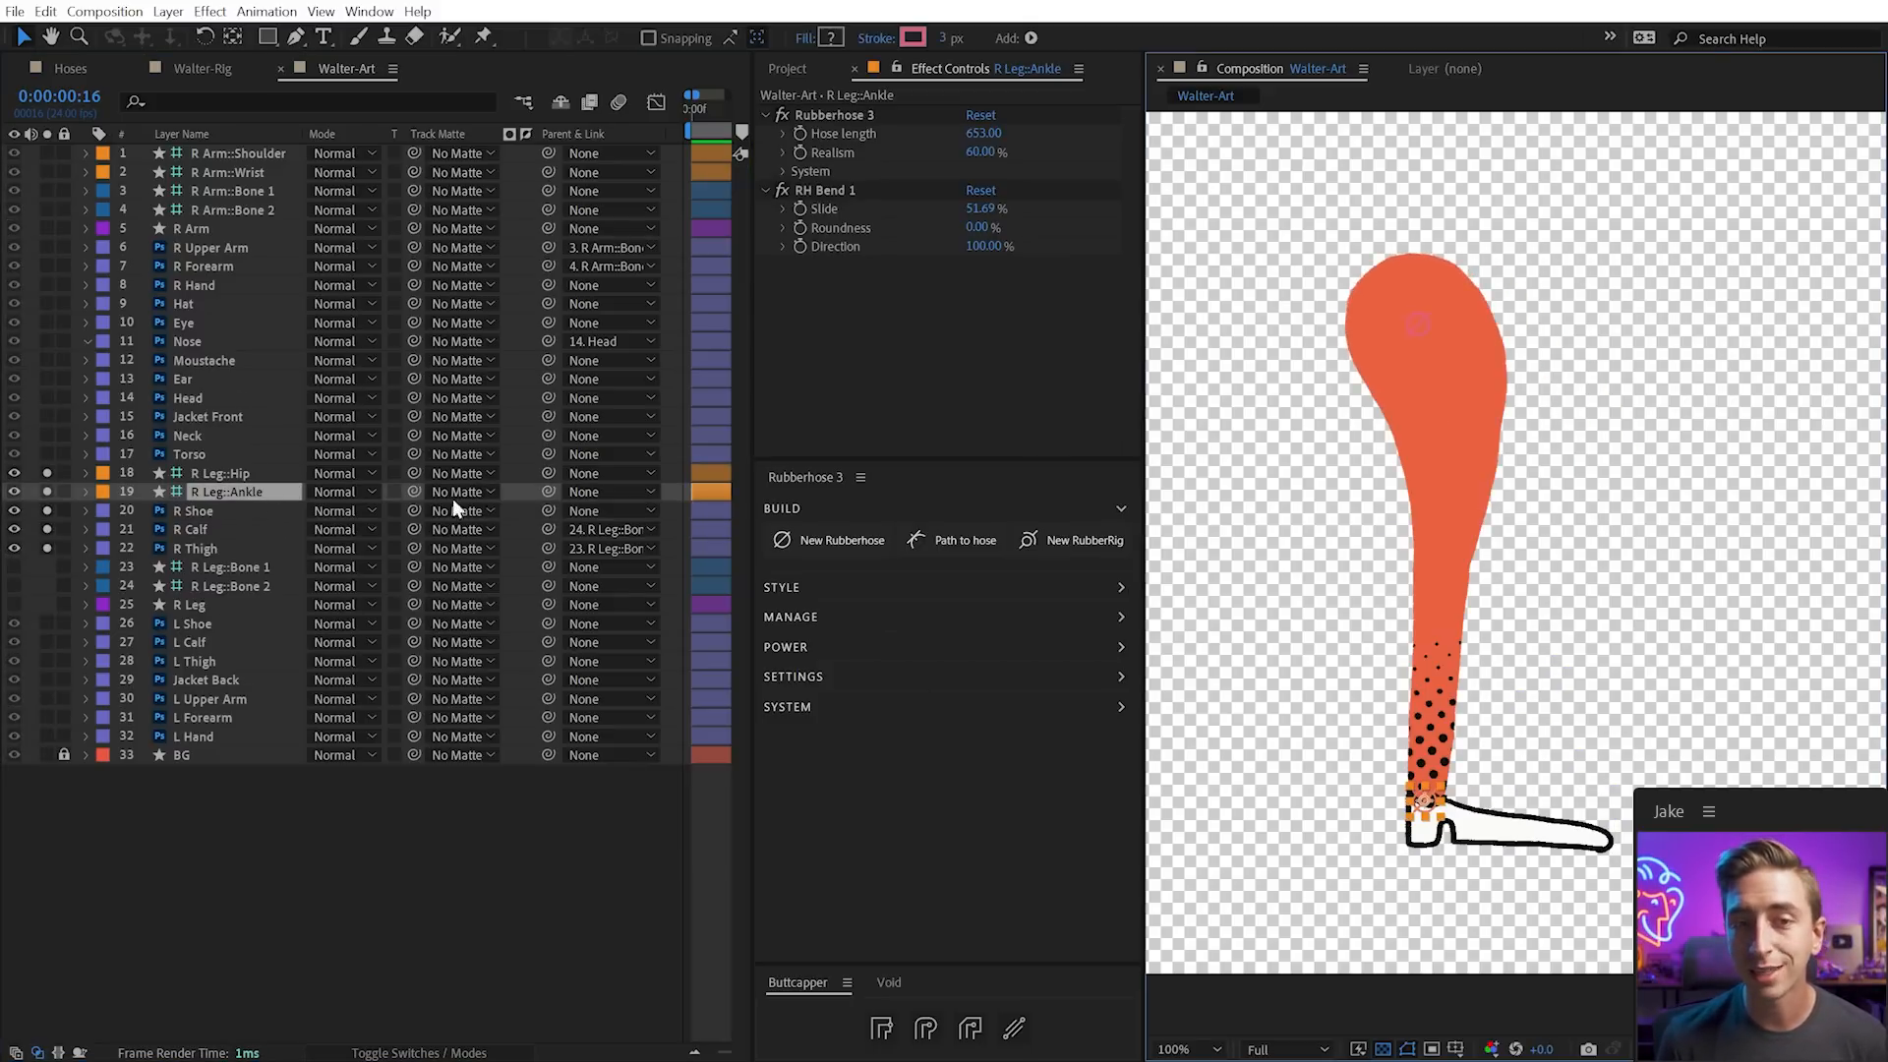
Parent R Leg::Ankle to R Shoe and test the leg bend by moving the shoe
{"action": "left_click_drag", "start_coordinate": [546, 491], "coordinate": [203, 510]}
{"action": "left_click", "coordinate": [203, 510]}
{"action": "left_click_drag", "start_coordinate": [1495, 832], "coordinate": [1573, 748]}
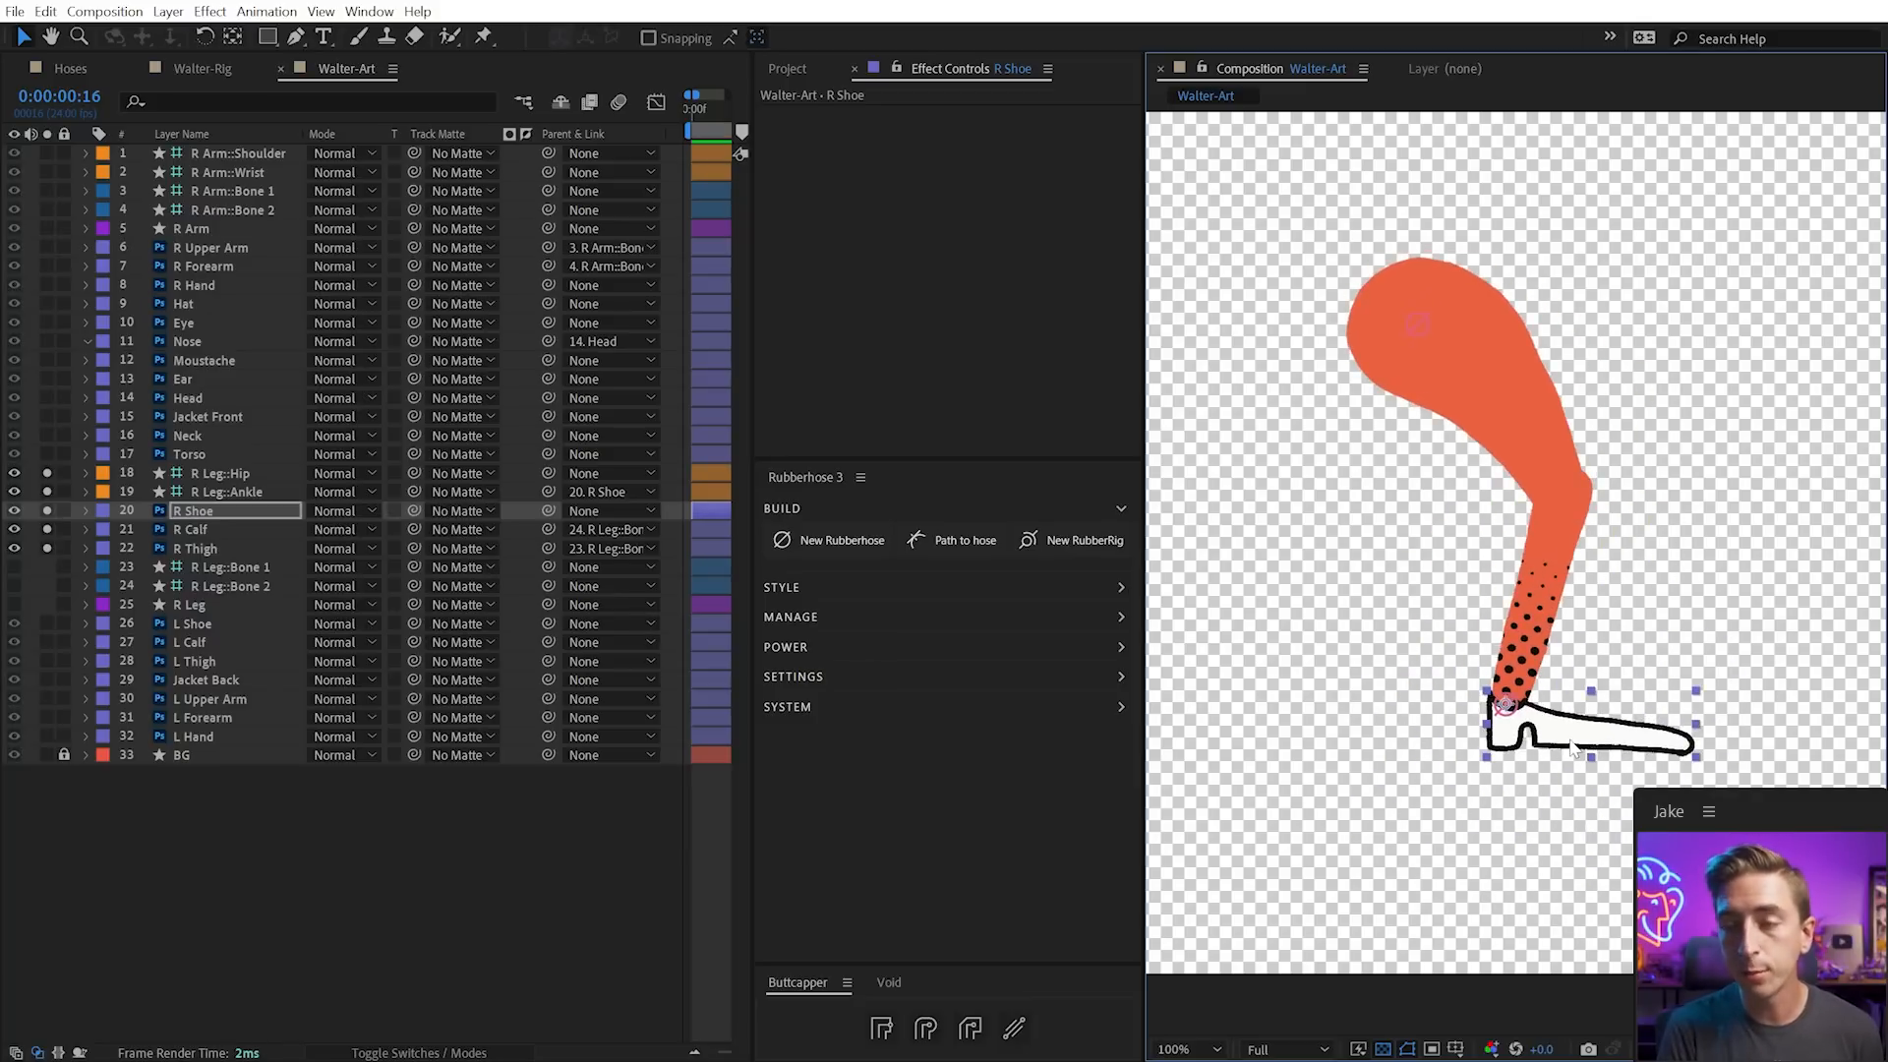
{"action": "key", "text": "ctrl+z"}
{"action": "left_click", "coordinate": [1570, 699]}
{"action": "left_click", "coordinate": [1426, 806]}
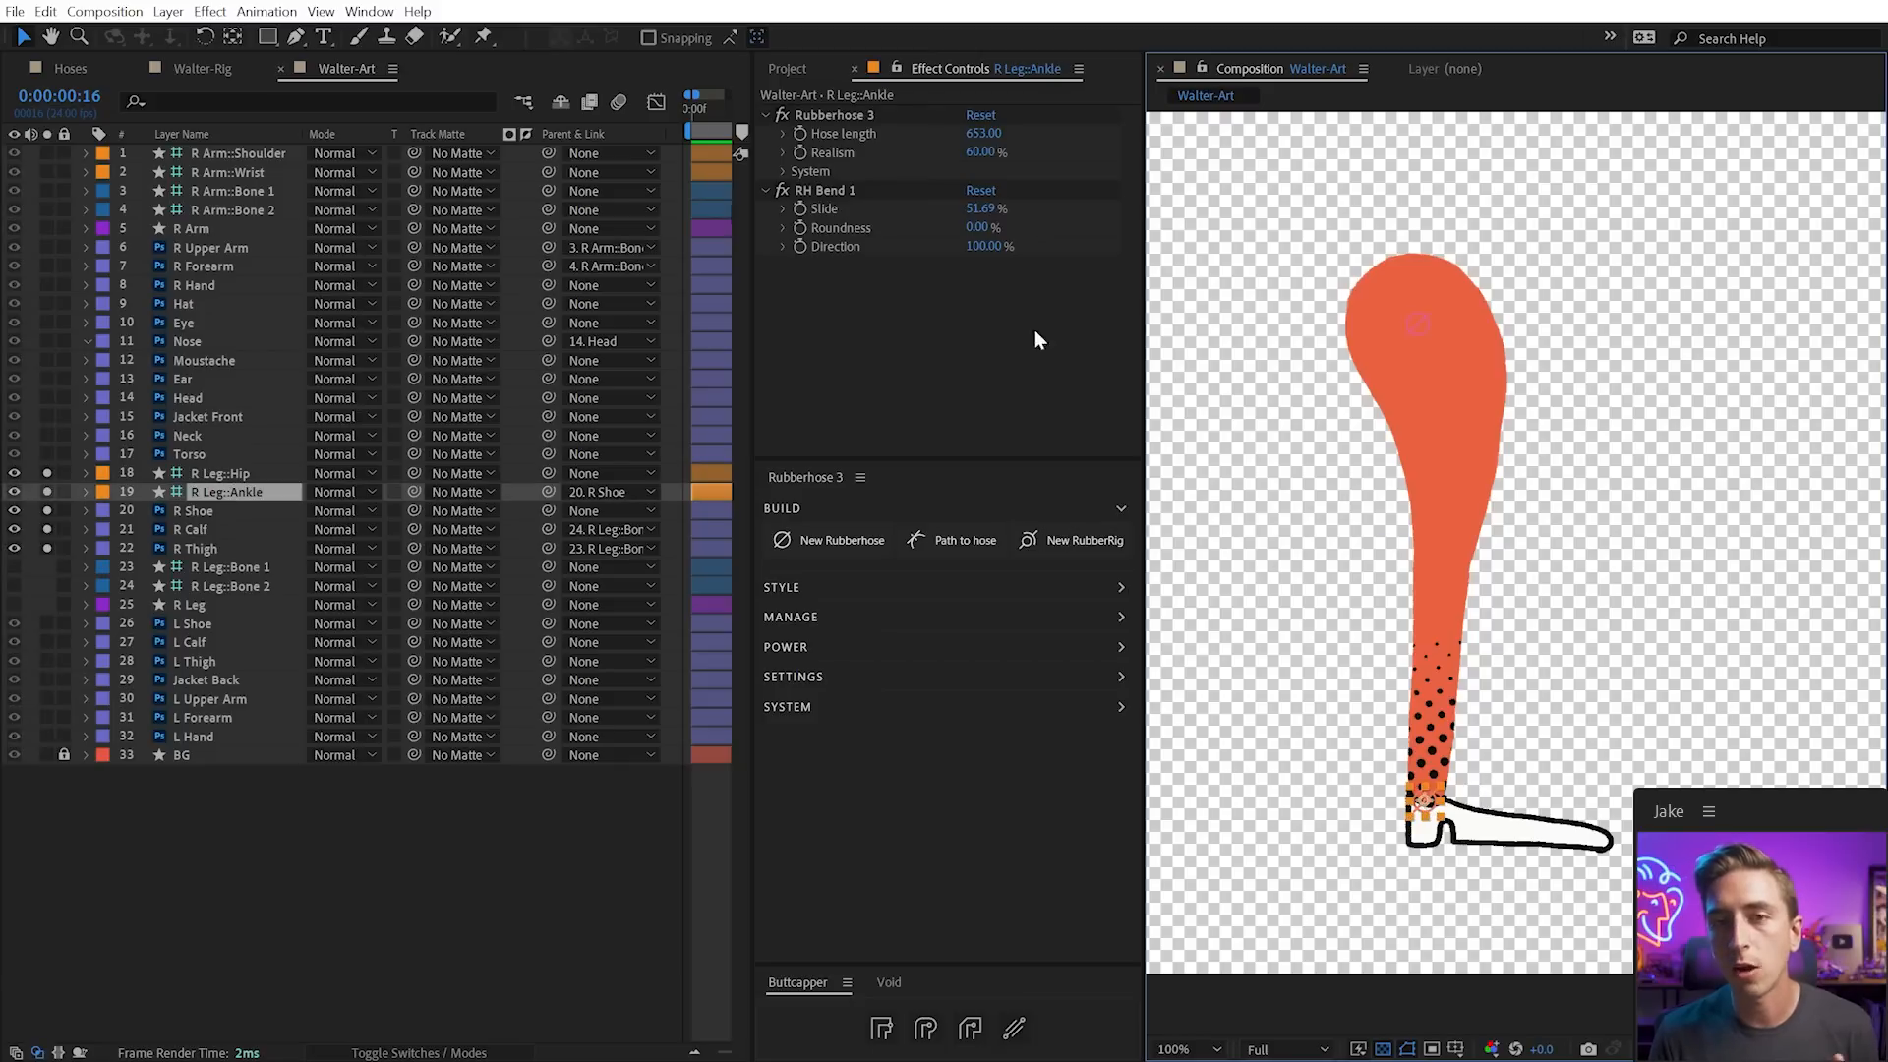
{"action": "left_click", "coordinate": [1534, 823]}
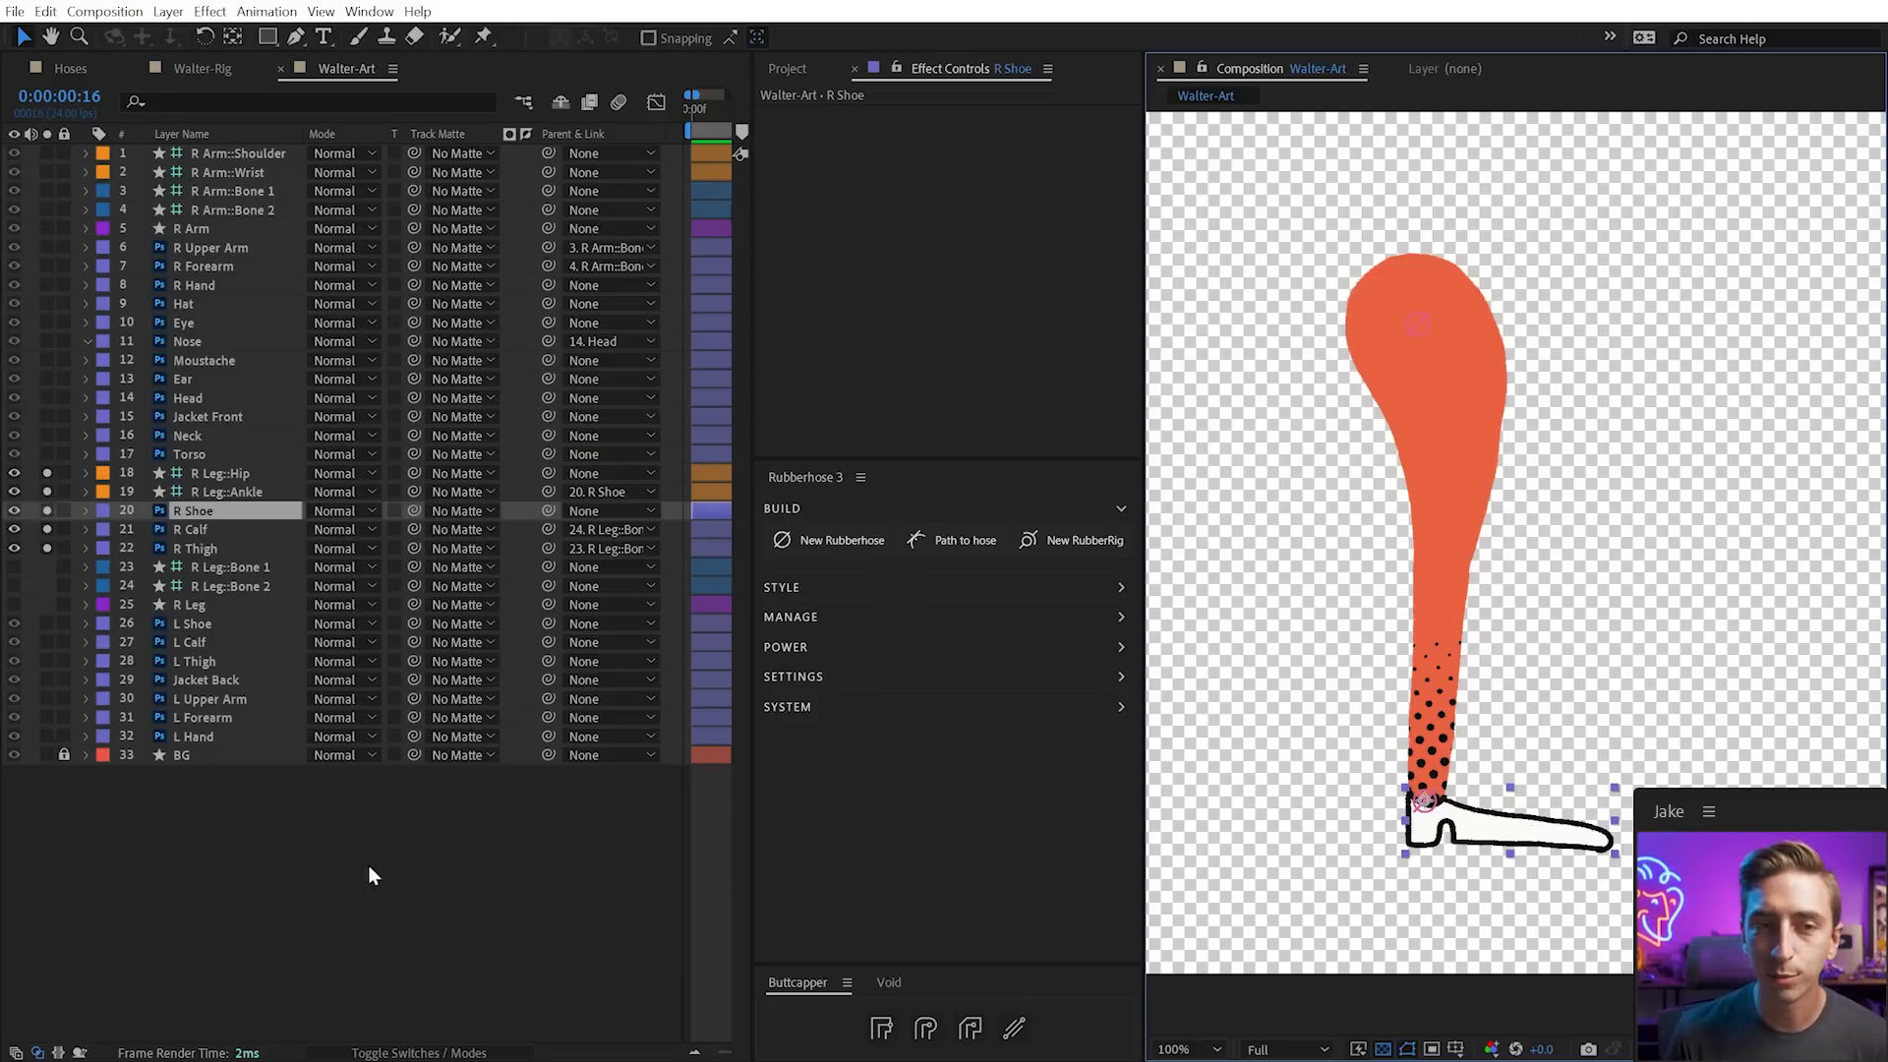
Unsolo the leg layers and bring the whole character back into view
{"action": "left_click", "coordinate": [48, 473]}
{"action": "left_click_drag", "start_coordinate": [44, 541], "coordinate": [45, 548]}
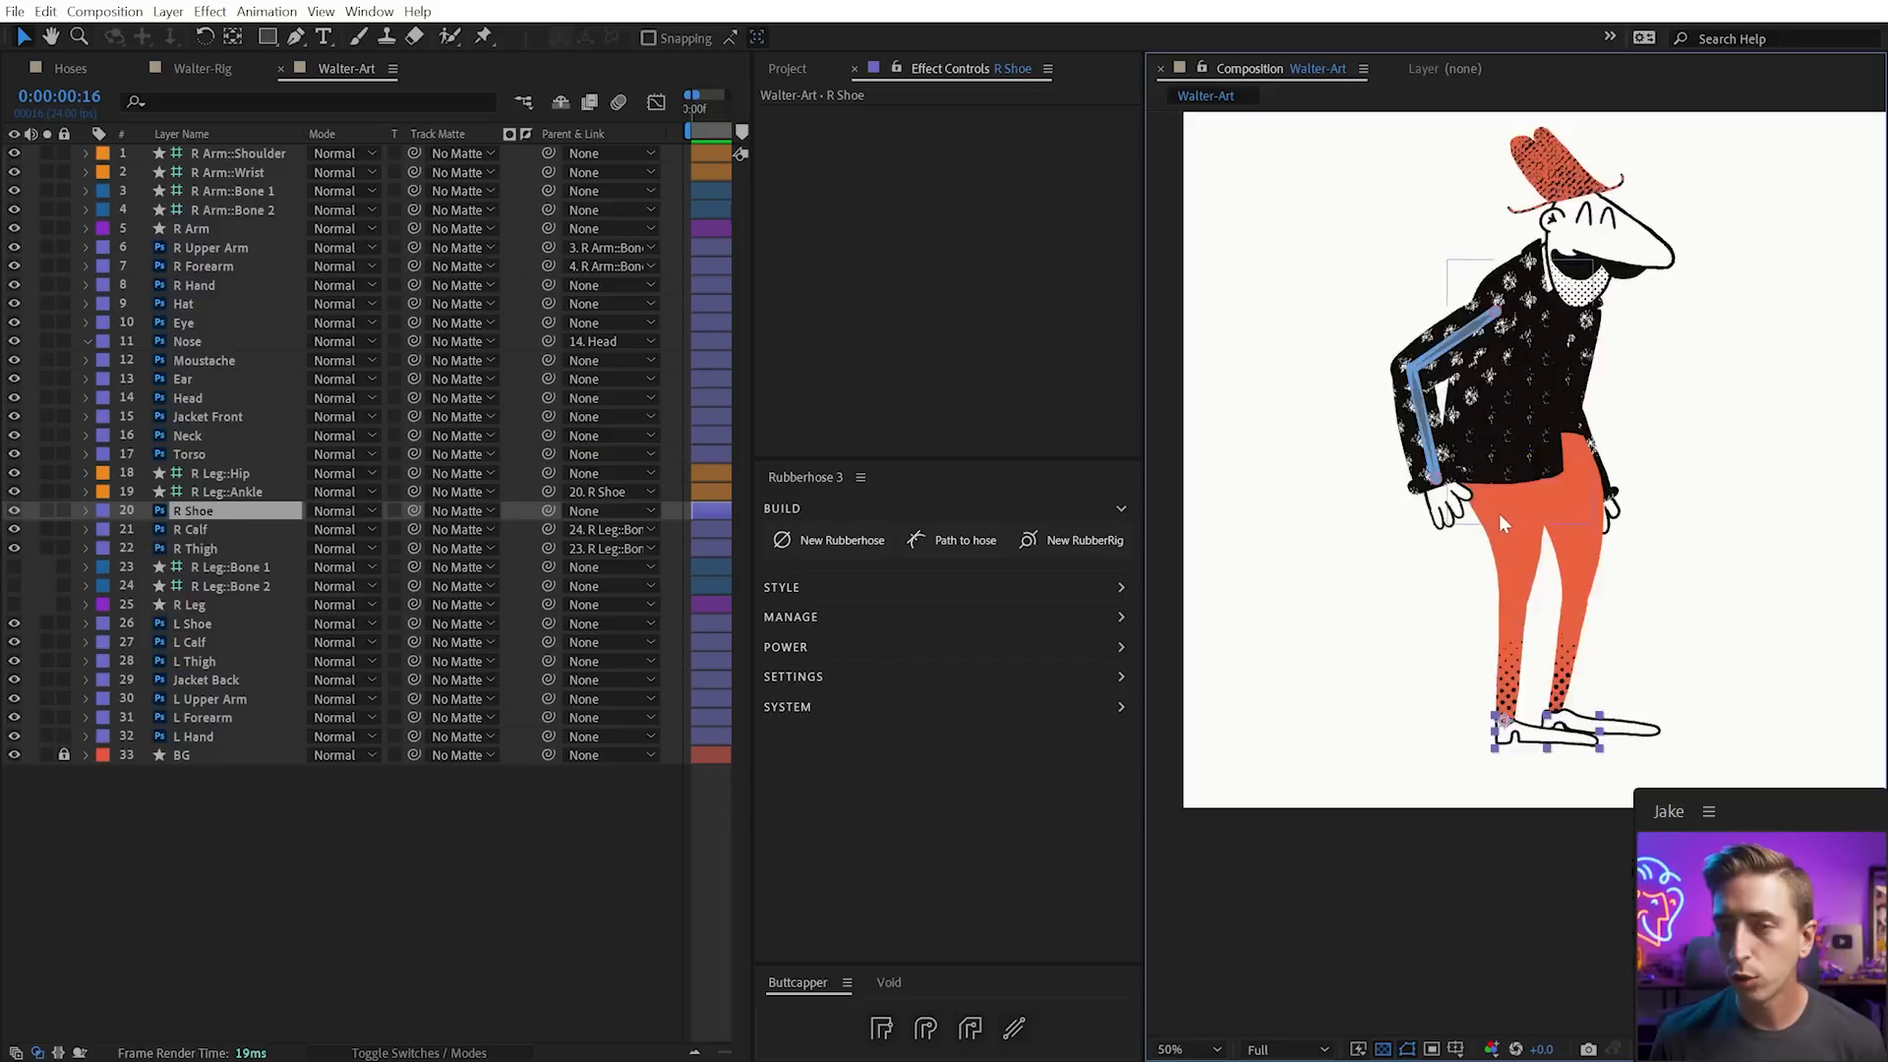
{"action": "scroll", "coordinate": [1498, 513], "scroll_direction": "up", "scroll_amount": 1}
{"action": "left_click_drag", "start_coordinate": [1519, 409], "coordinate": [1538, 640]}
{"action": "left_click", "coordinate": [242, 207]}
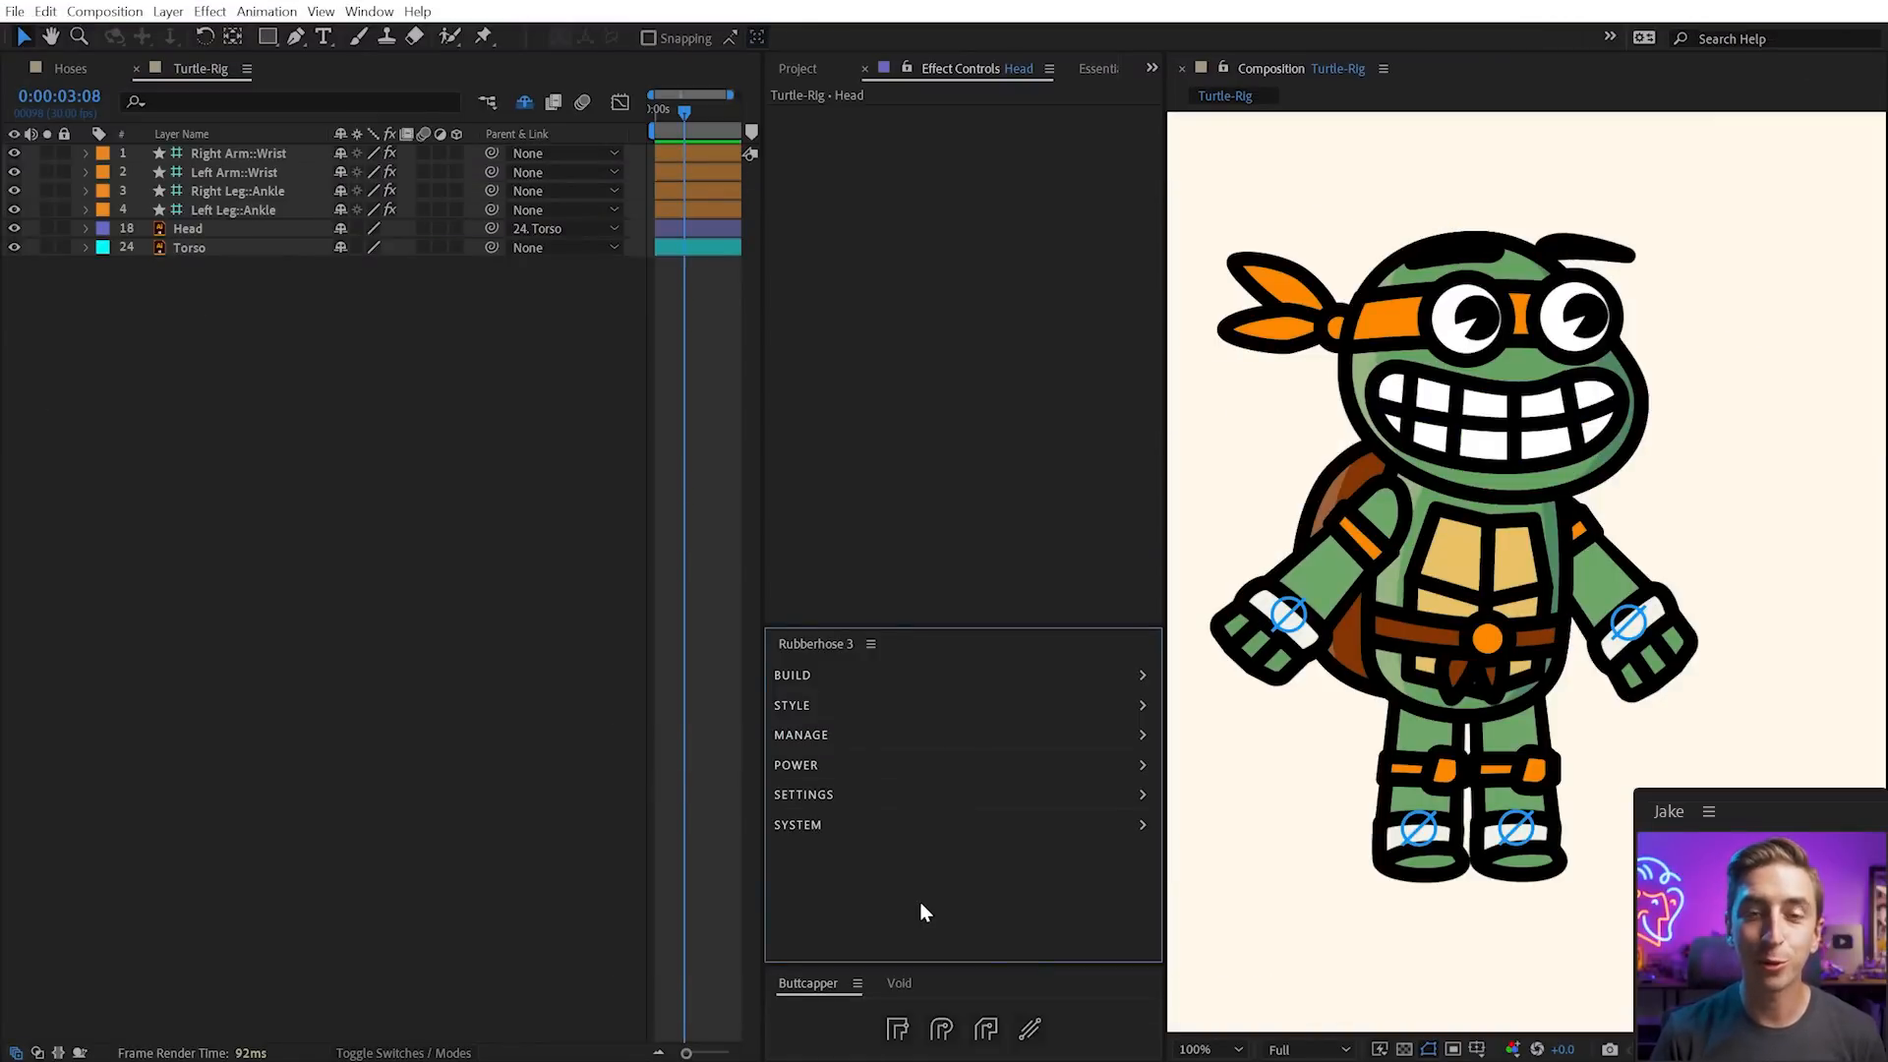
Reveal Rubberhose's extra rig options and bring up the Essential Graphics panel
{"action": "left_click", "coordinate": [802, 765]}
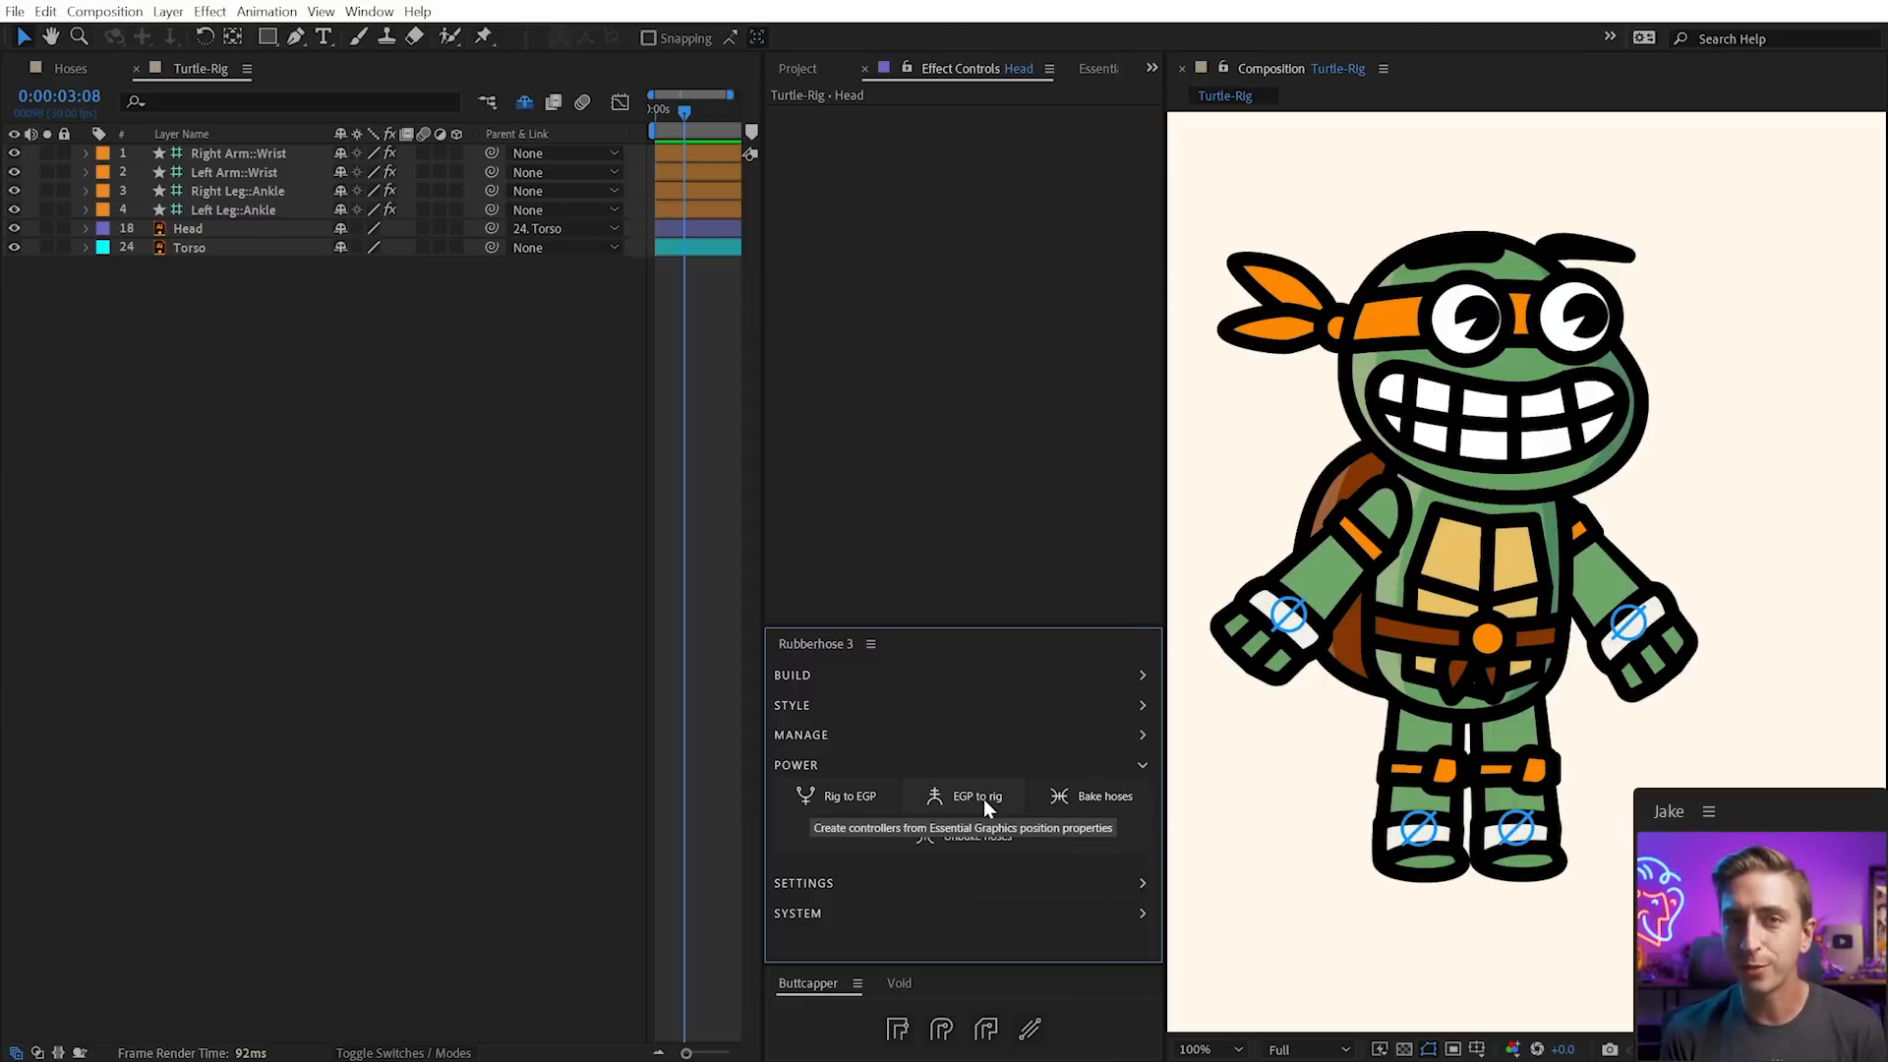
{"action": "left_click", "coordinate": [1091, 71]}
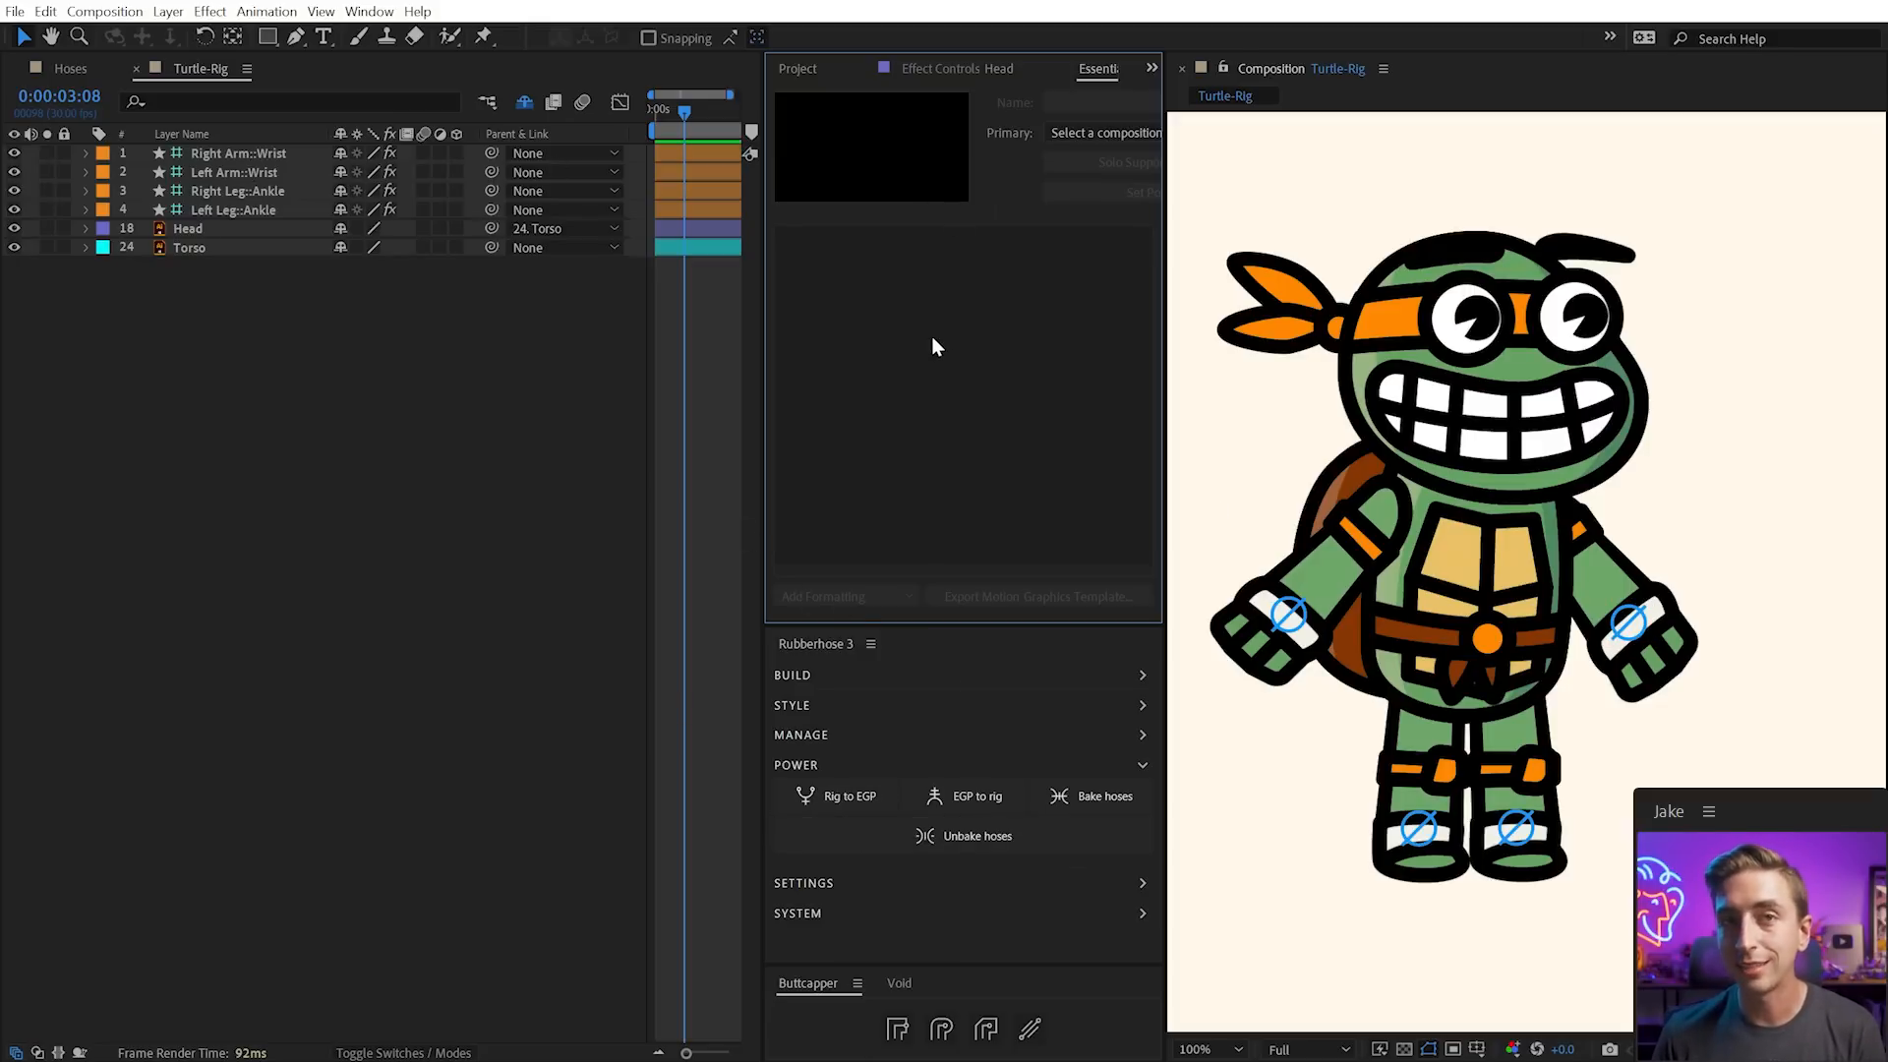
Show all shy layers and publish the rig's hose controls with Rig to EGP
{"action": "left_click", "coordinate": [571, 427]}
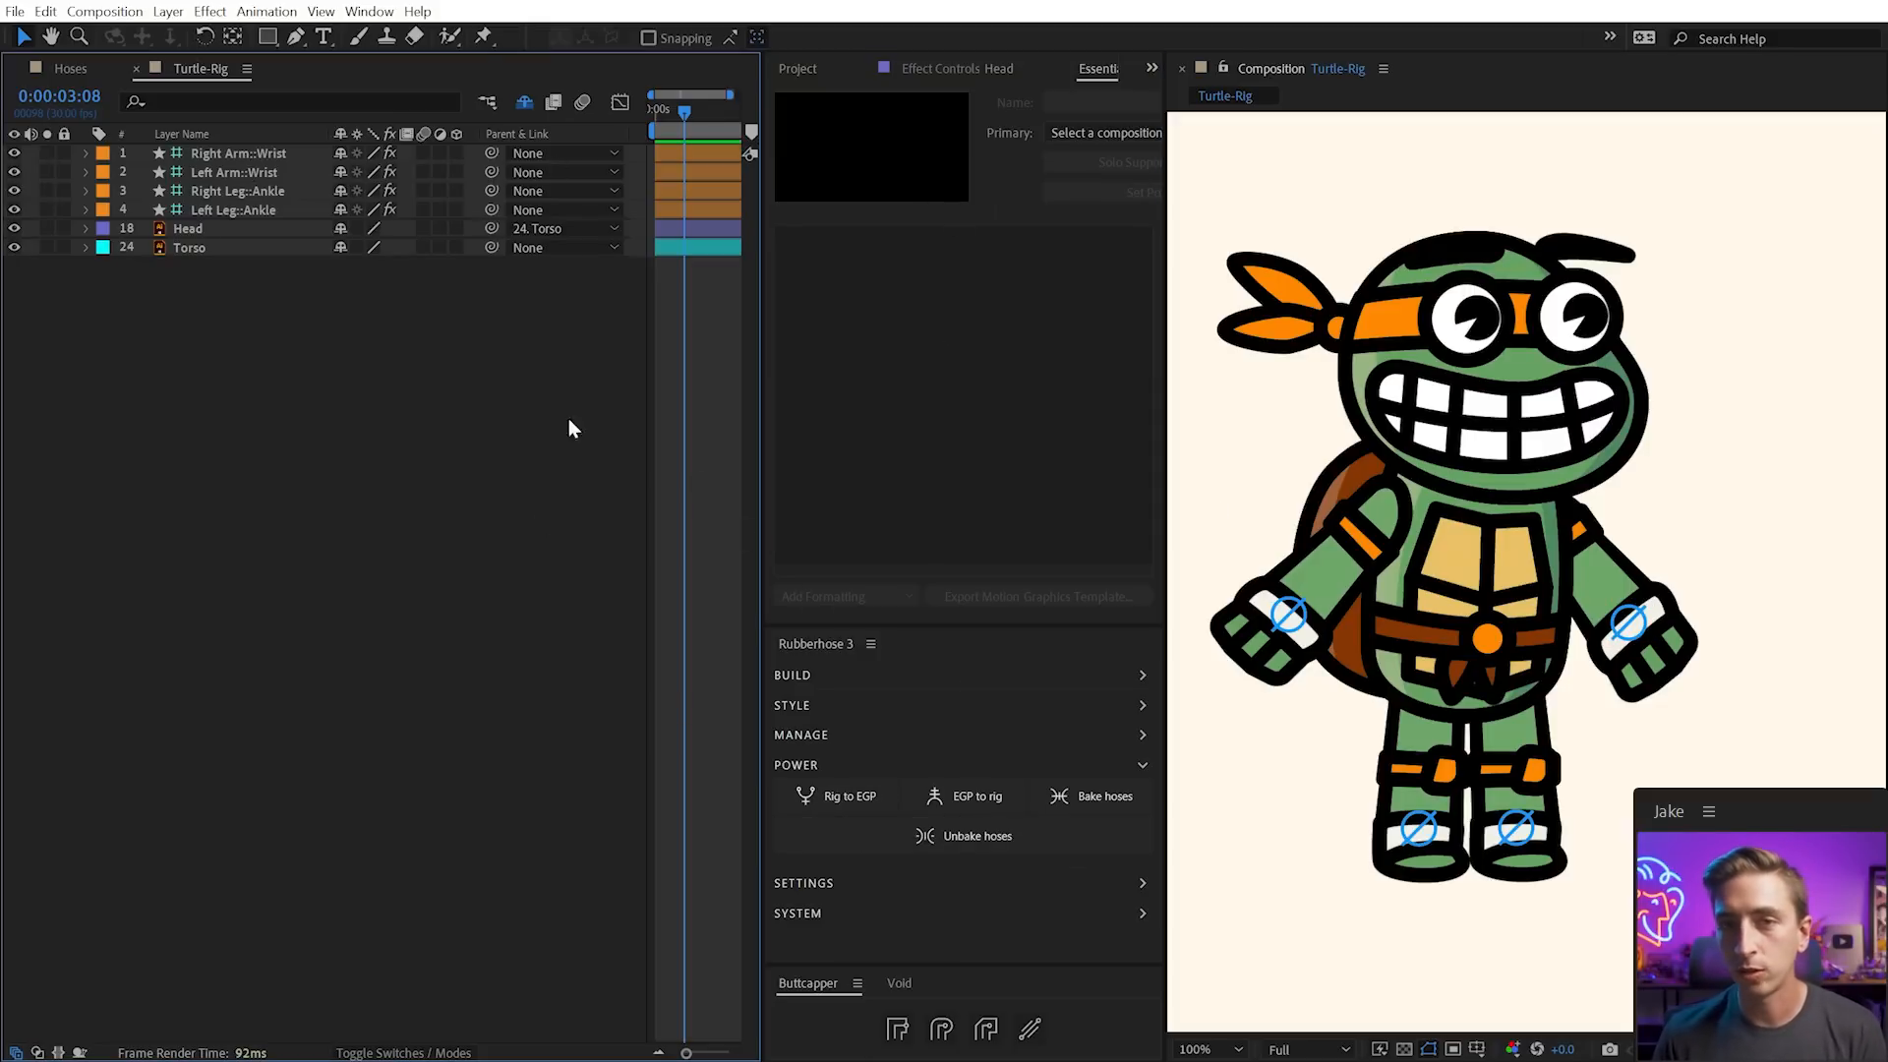
{"action": "left_click", "coordinate": [527, 101]}
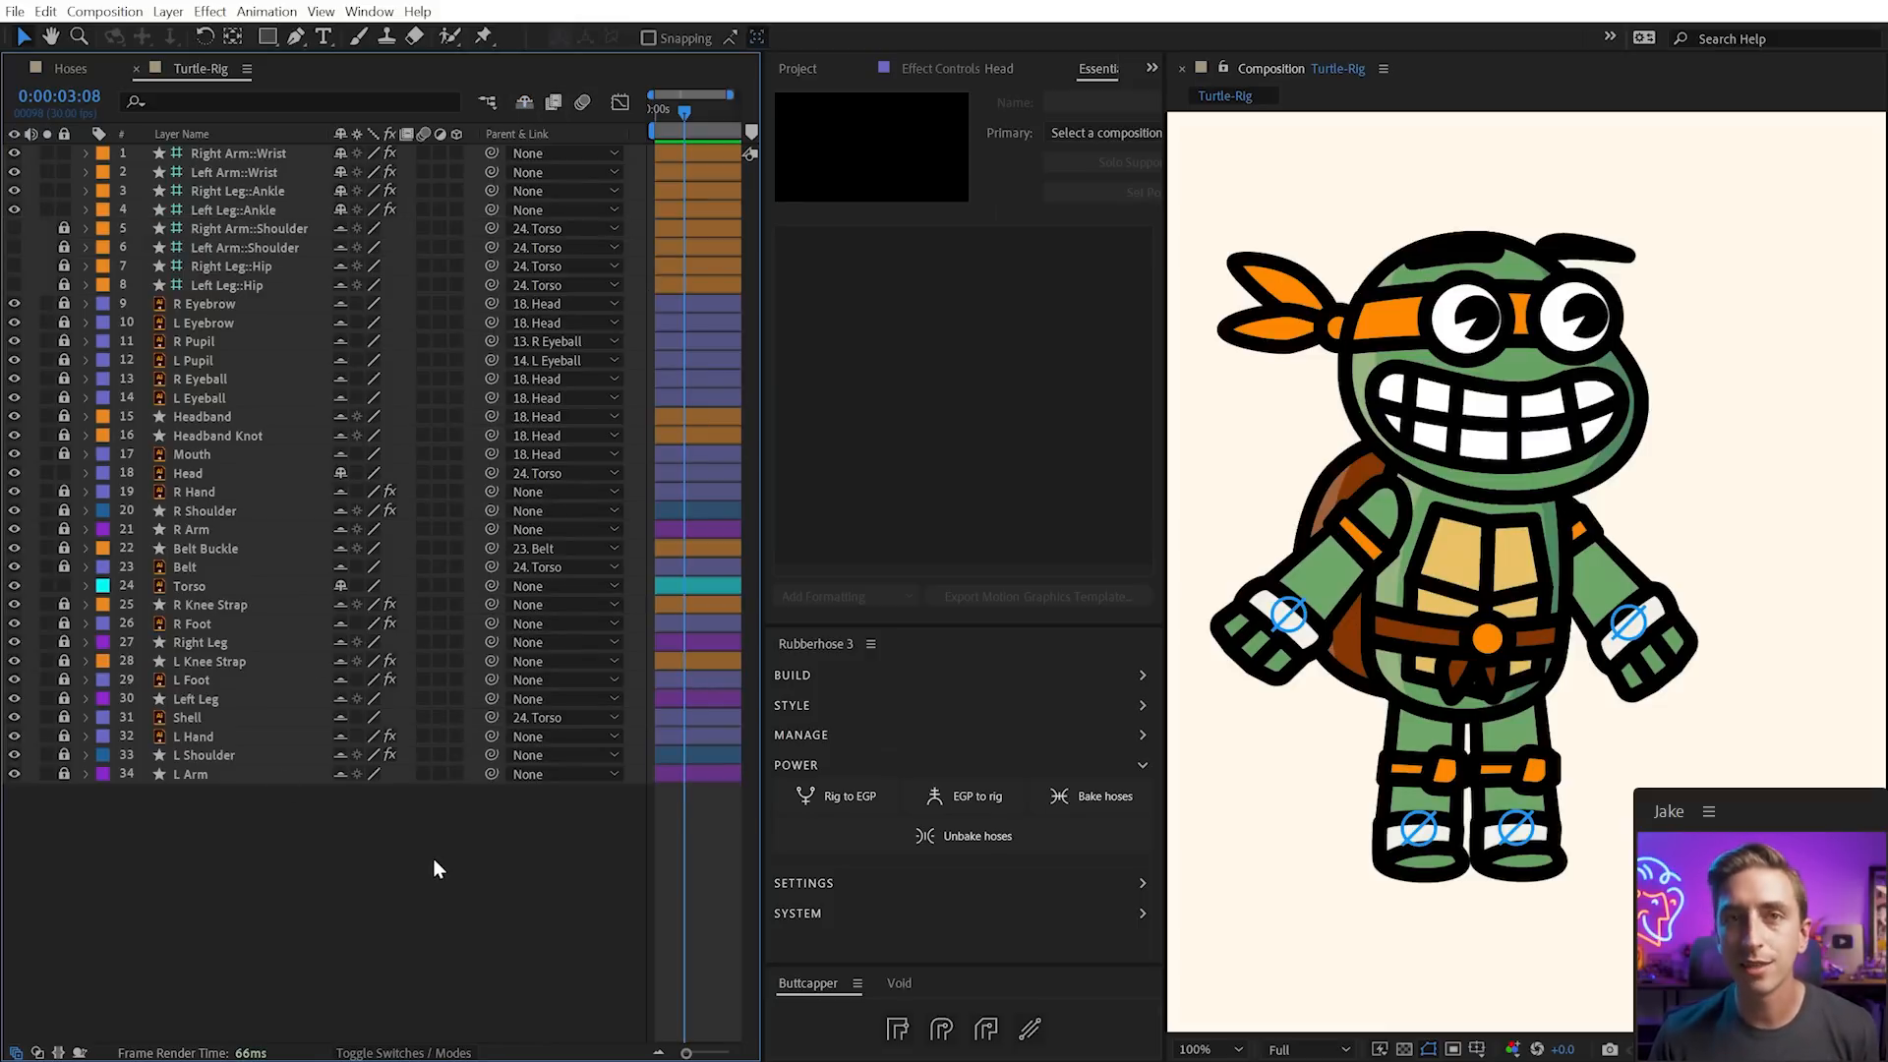
{"action": "left_click", "coordinate": [837, 798]}
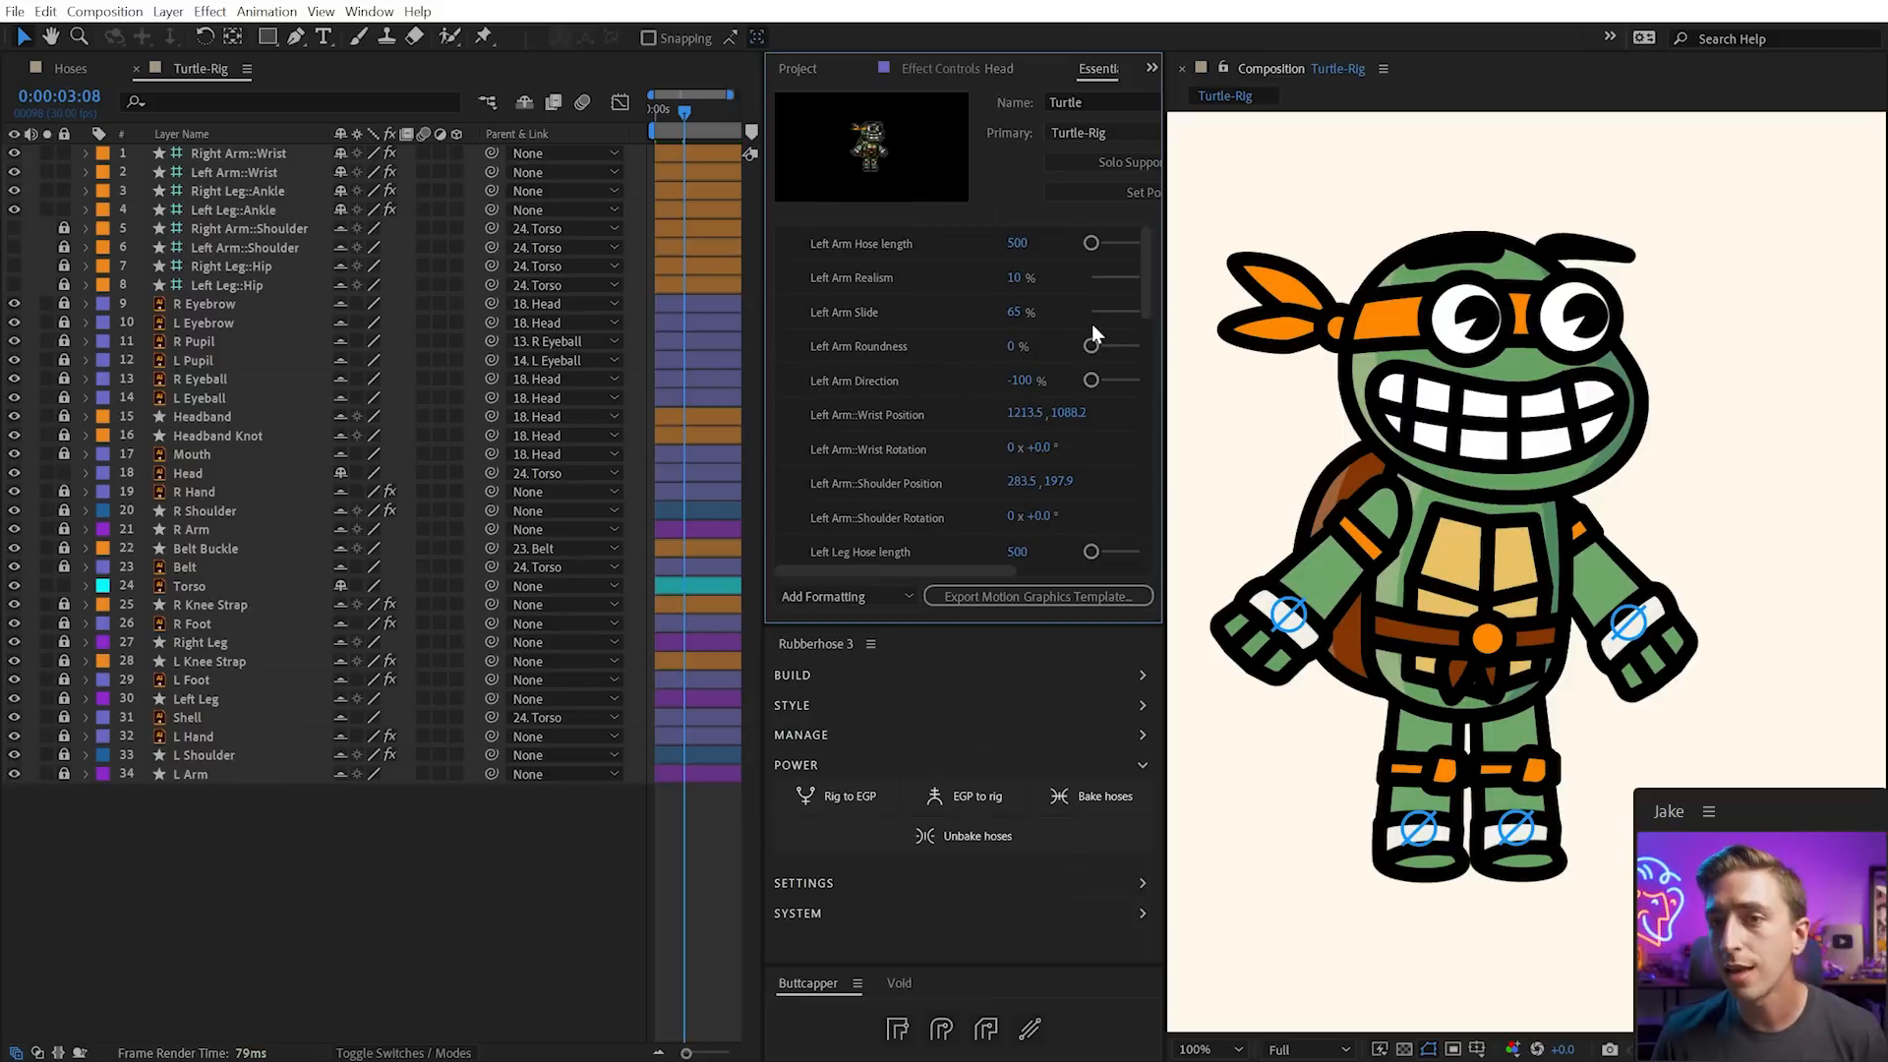
{"action": "scroll", "coordinate": [1141, 246], "scroll_direction": "down", "scroll_amount": 3}
{"action": "left_click_drag", "start_coordinate": [1146, 292], "coordinate": [1199, 511]}
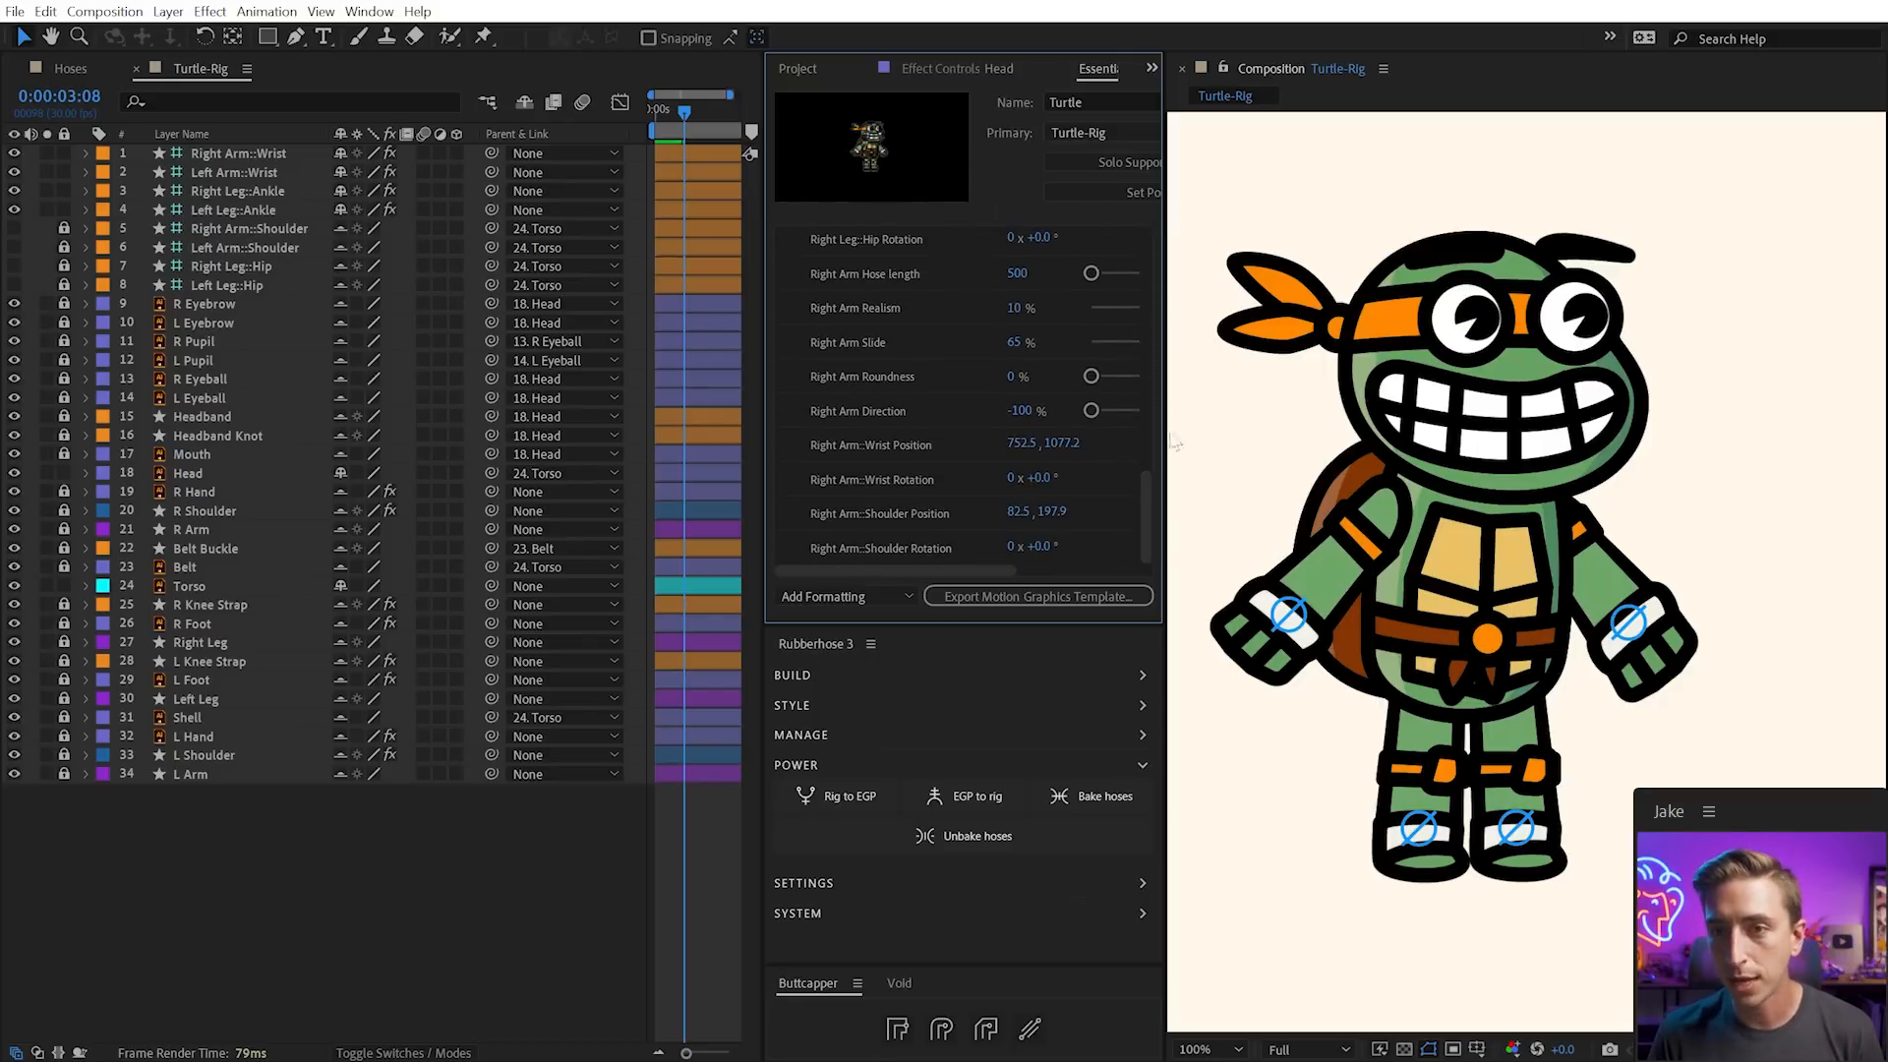
Widen the Essential Graphics panel and stretch the Right Leg Hose length to test it
{"action": "left_click_drag", "start_coordinate": [755, 351], "coordinate": [602, 350]}
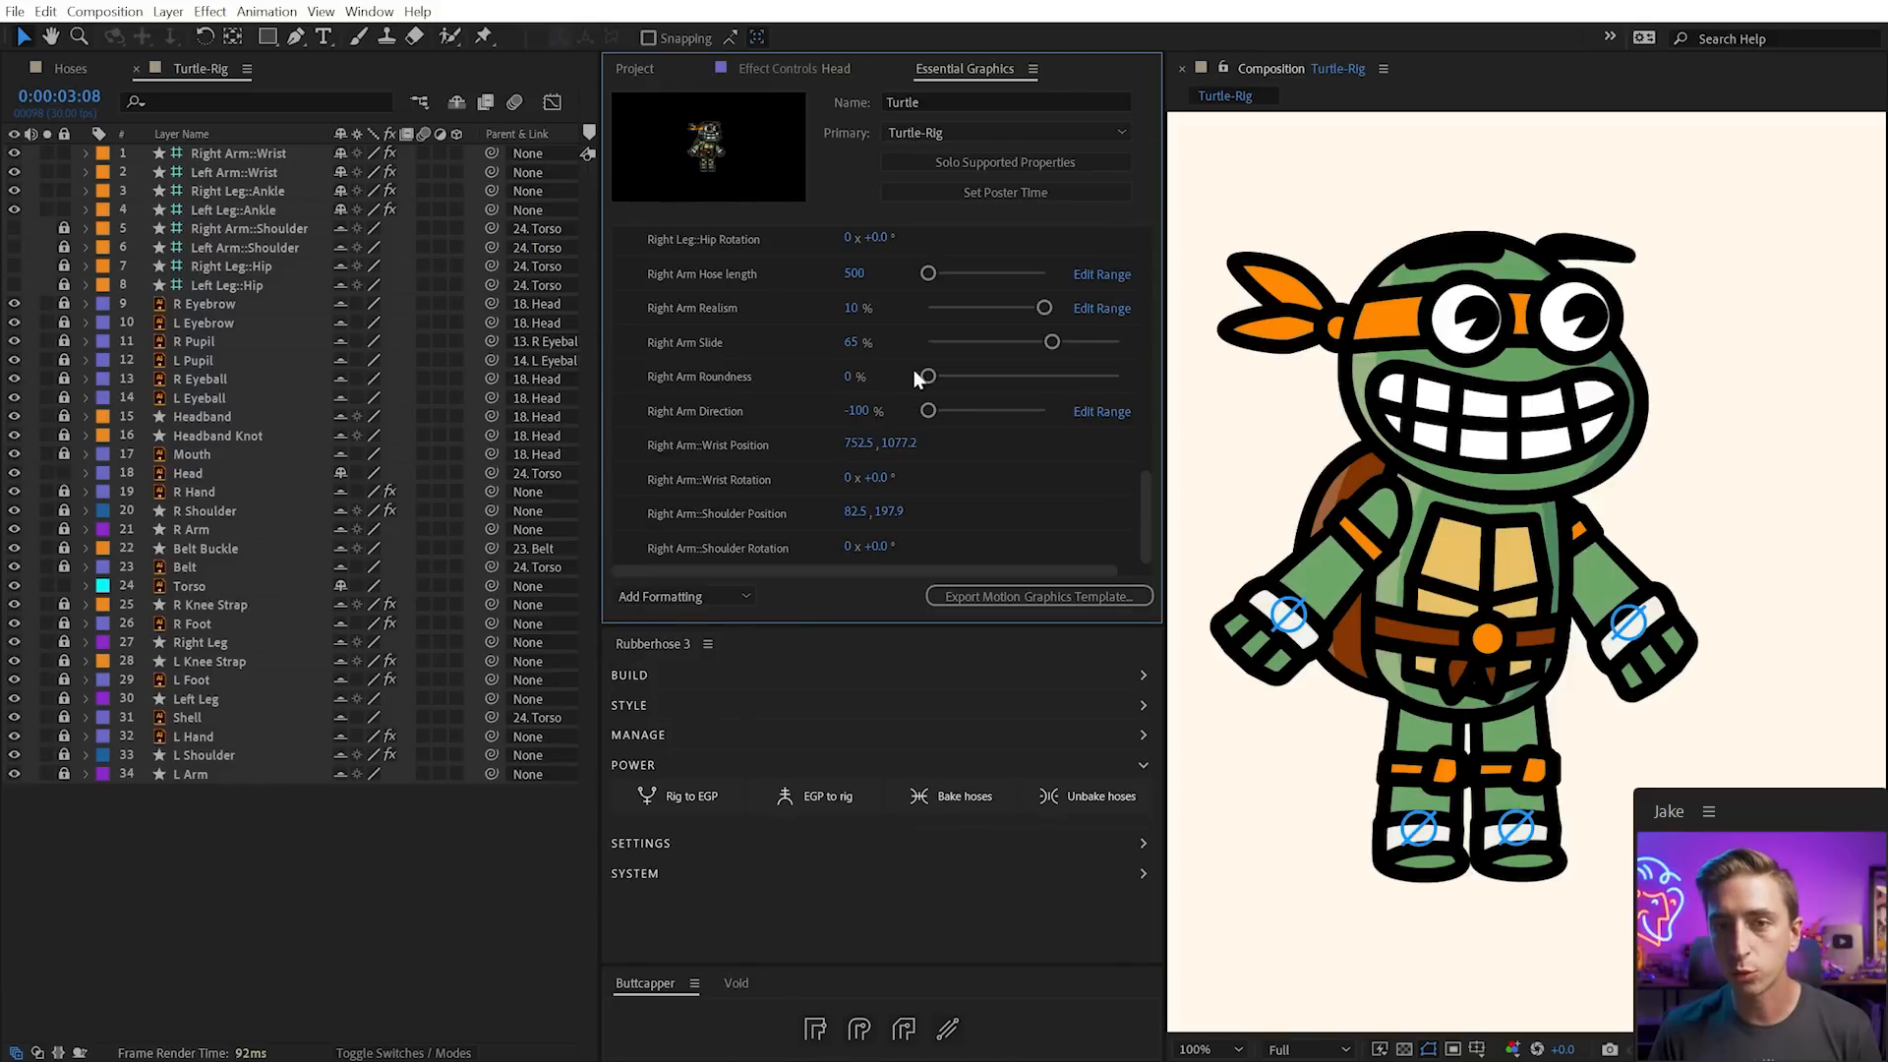
{"action": "left_click_drag", "start_coordinate": [1144, 507], "coordinate": [1148, 398]}
{"action": "left_click", "coordinate": [680, 344]}
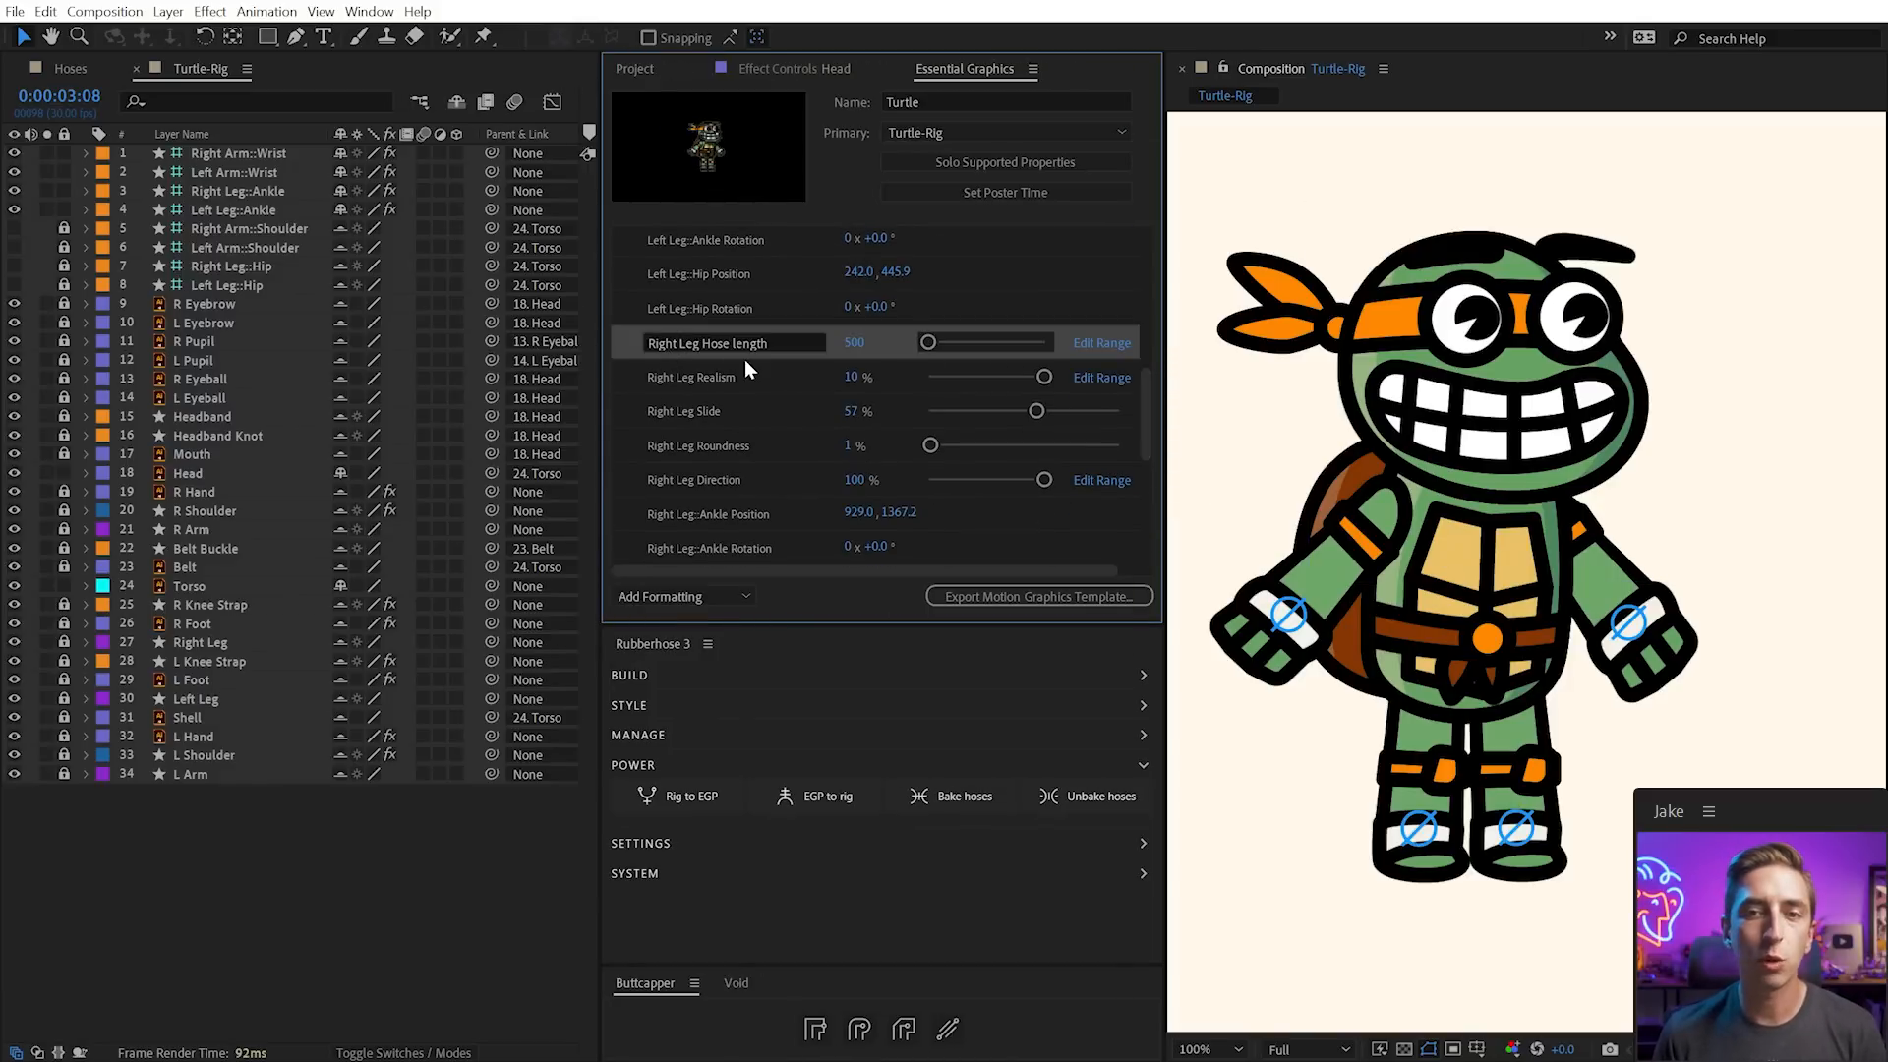
{"action": "left_click_drag", "start_coordinate": [928, 344], "coordinate": [950, 344]}
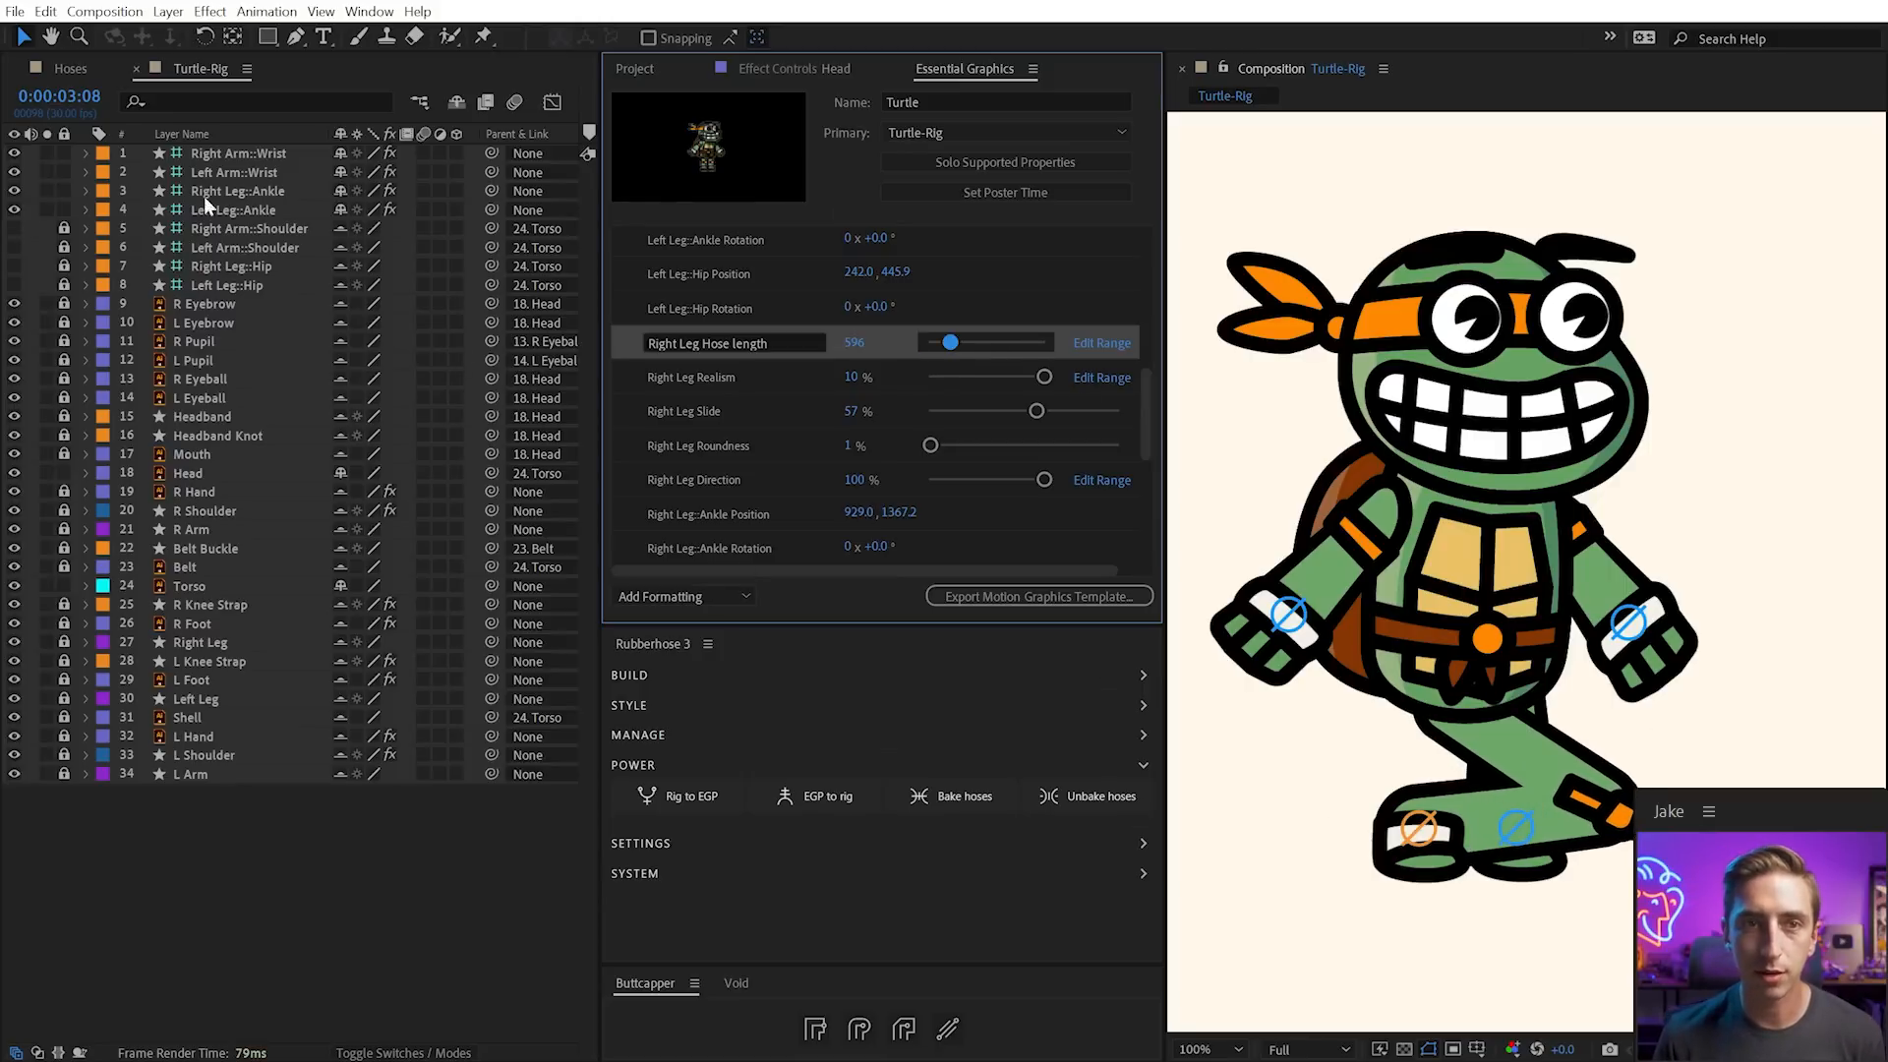
Switch between Effect Controls and Essential Graphics, then show the Project panel
{"action": "left_click", "coordinate": [794, 67]}
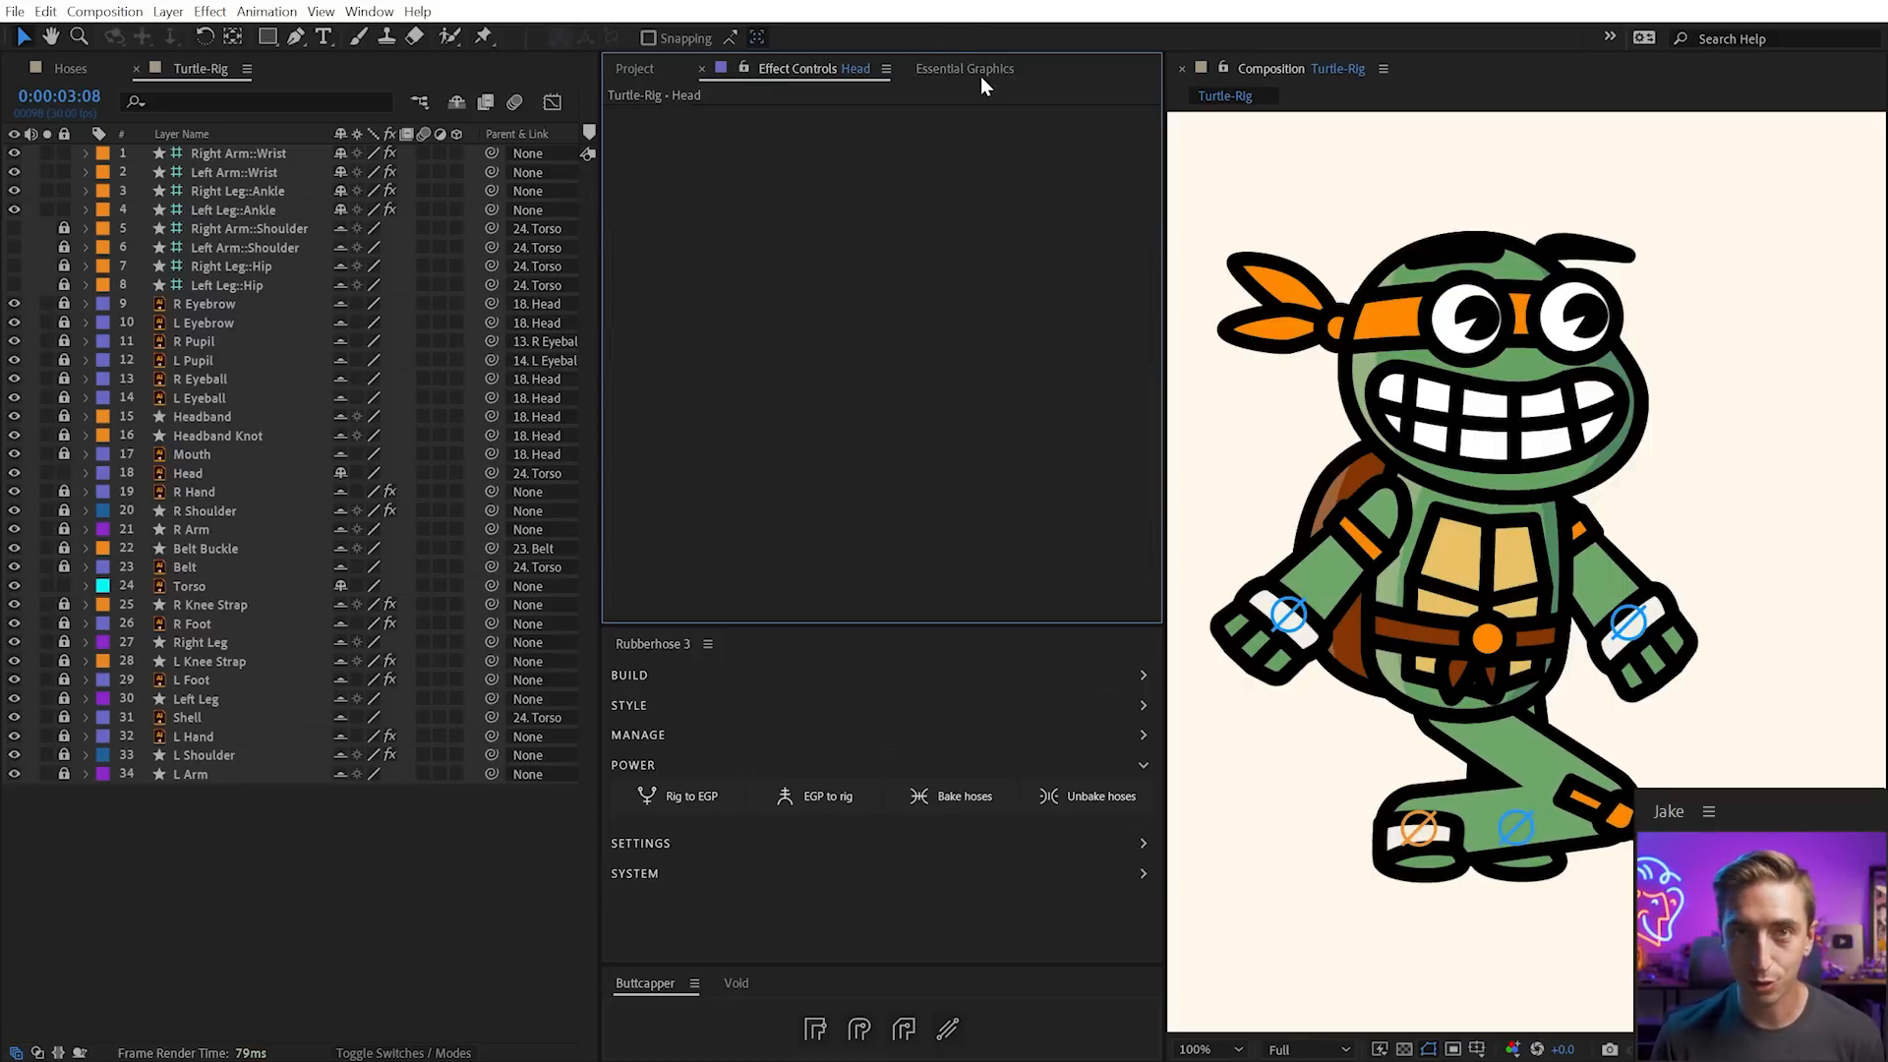
{"action": "left_click", "coordinate": [981, 77]}
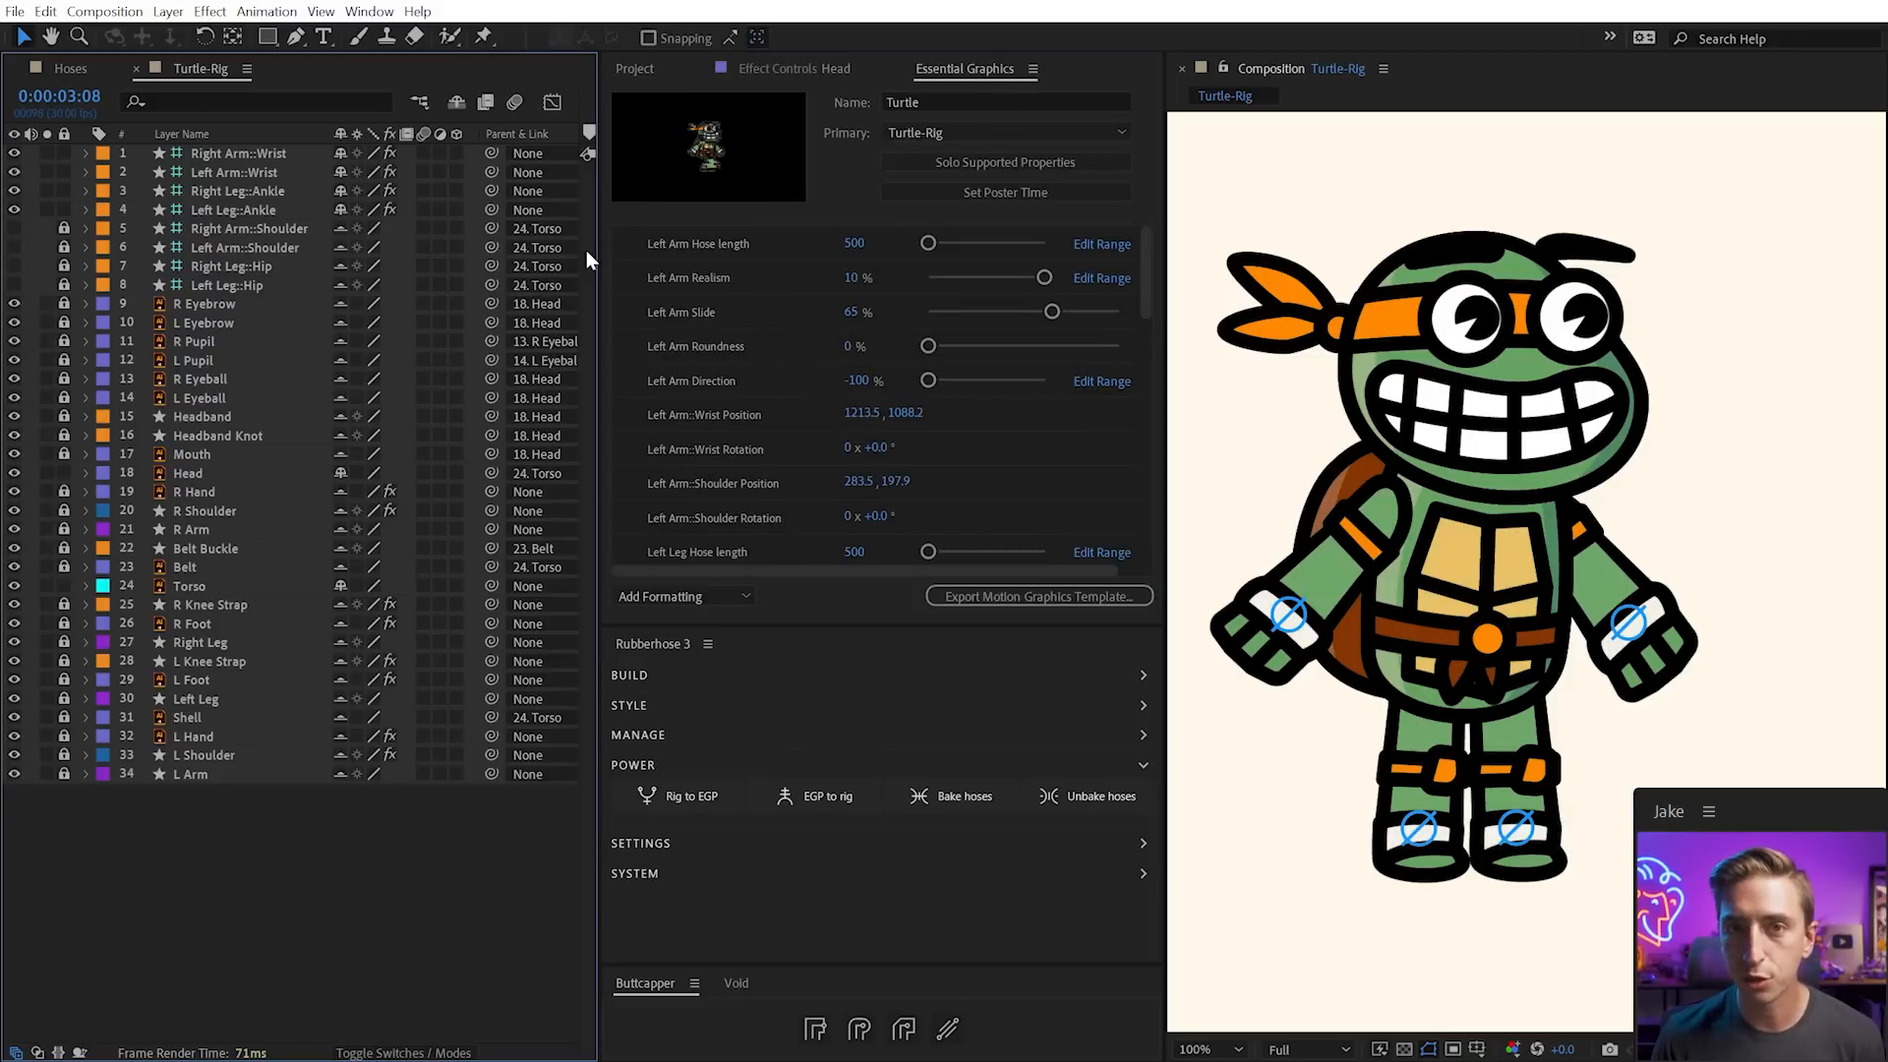
{"action": "left_click_drag", "start_coordinate": [599, 247], "coordinate": [723, 249]}
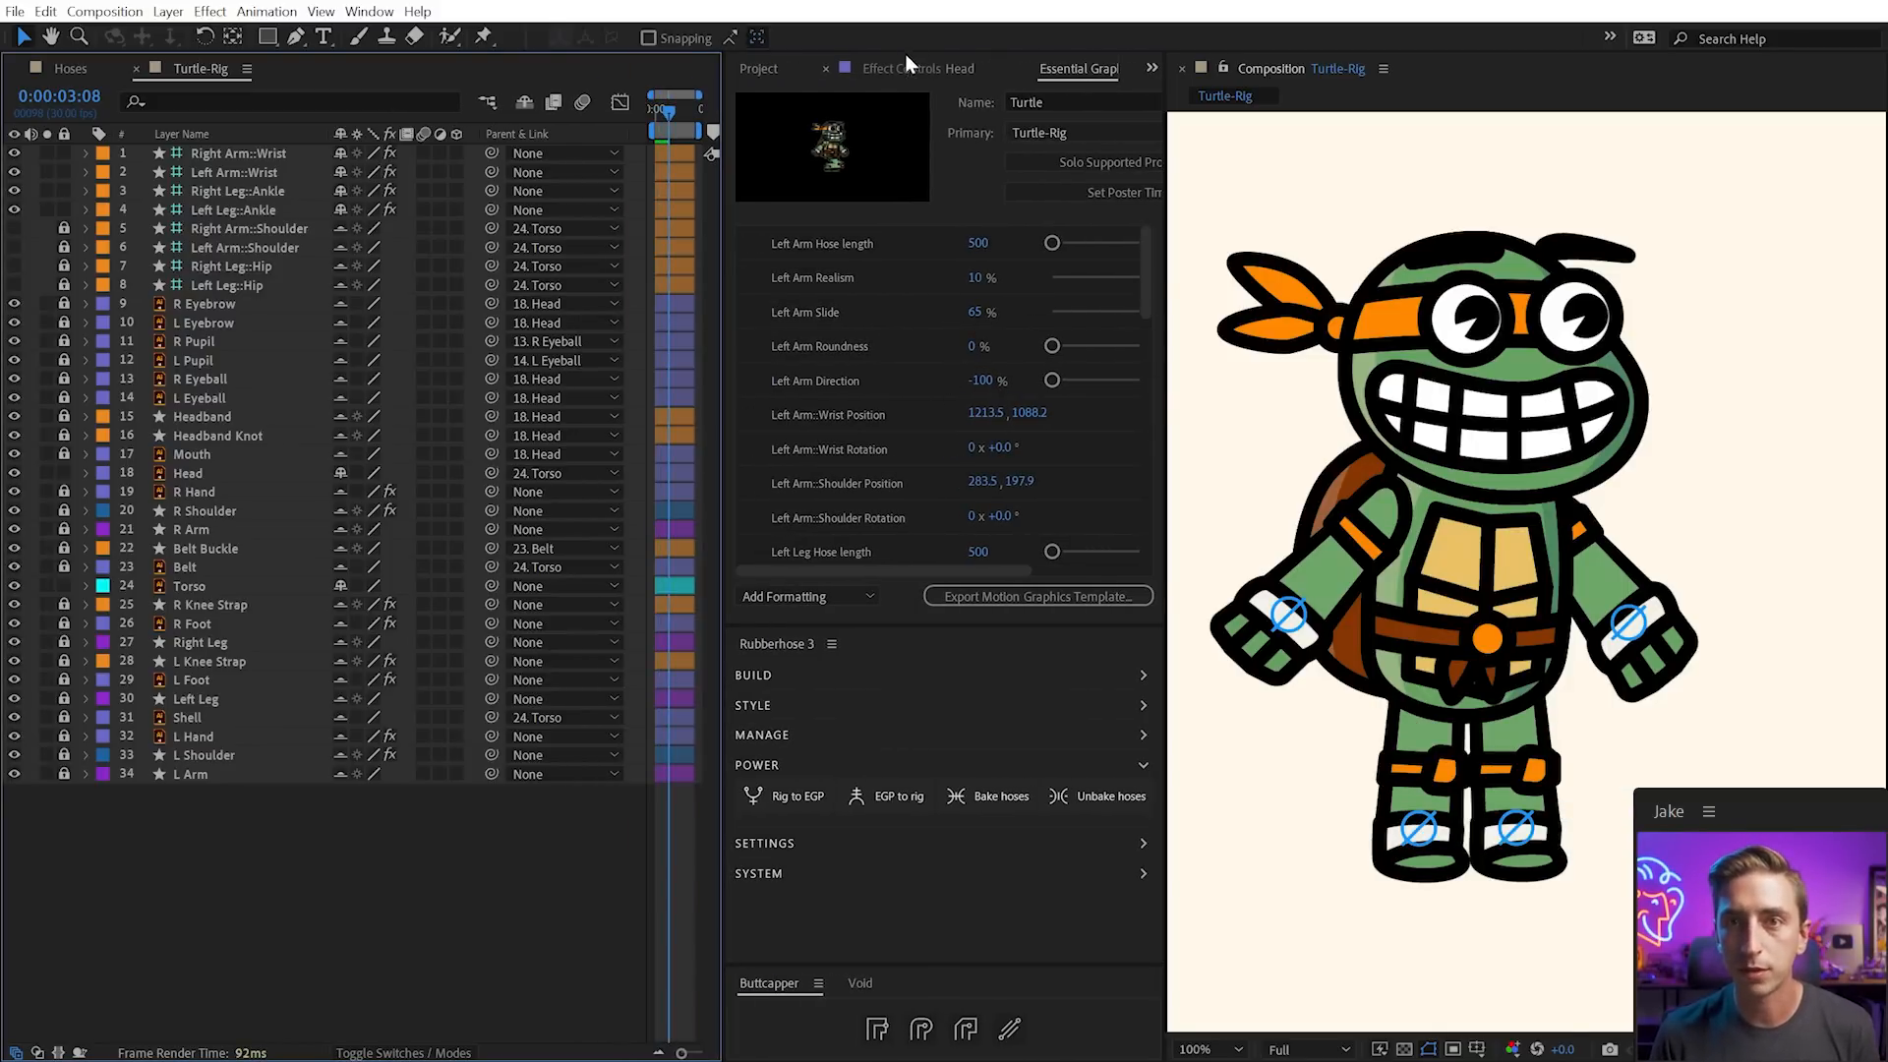
{"action": "left_click", "coordinate": [896, 77]}
{"action": "left_click", "coordinate": [759, 69]}
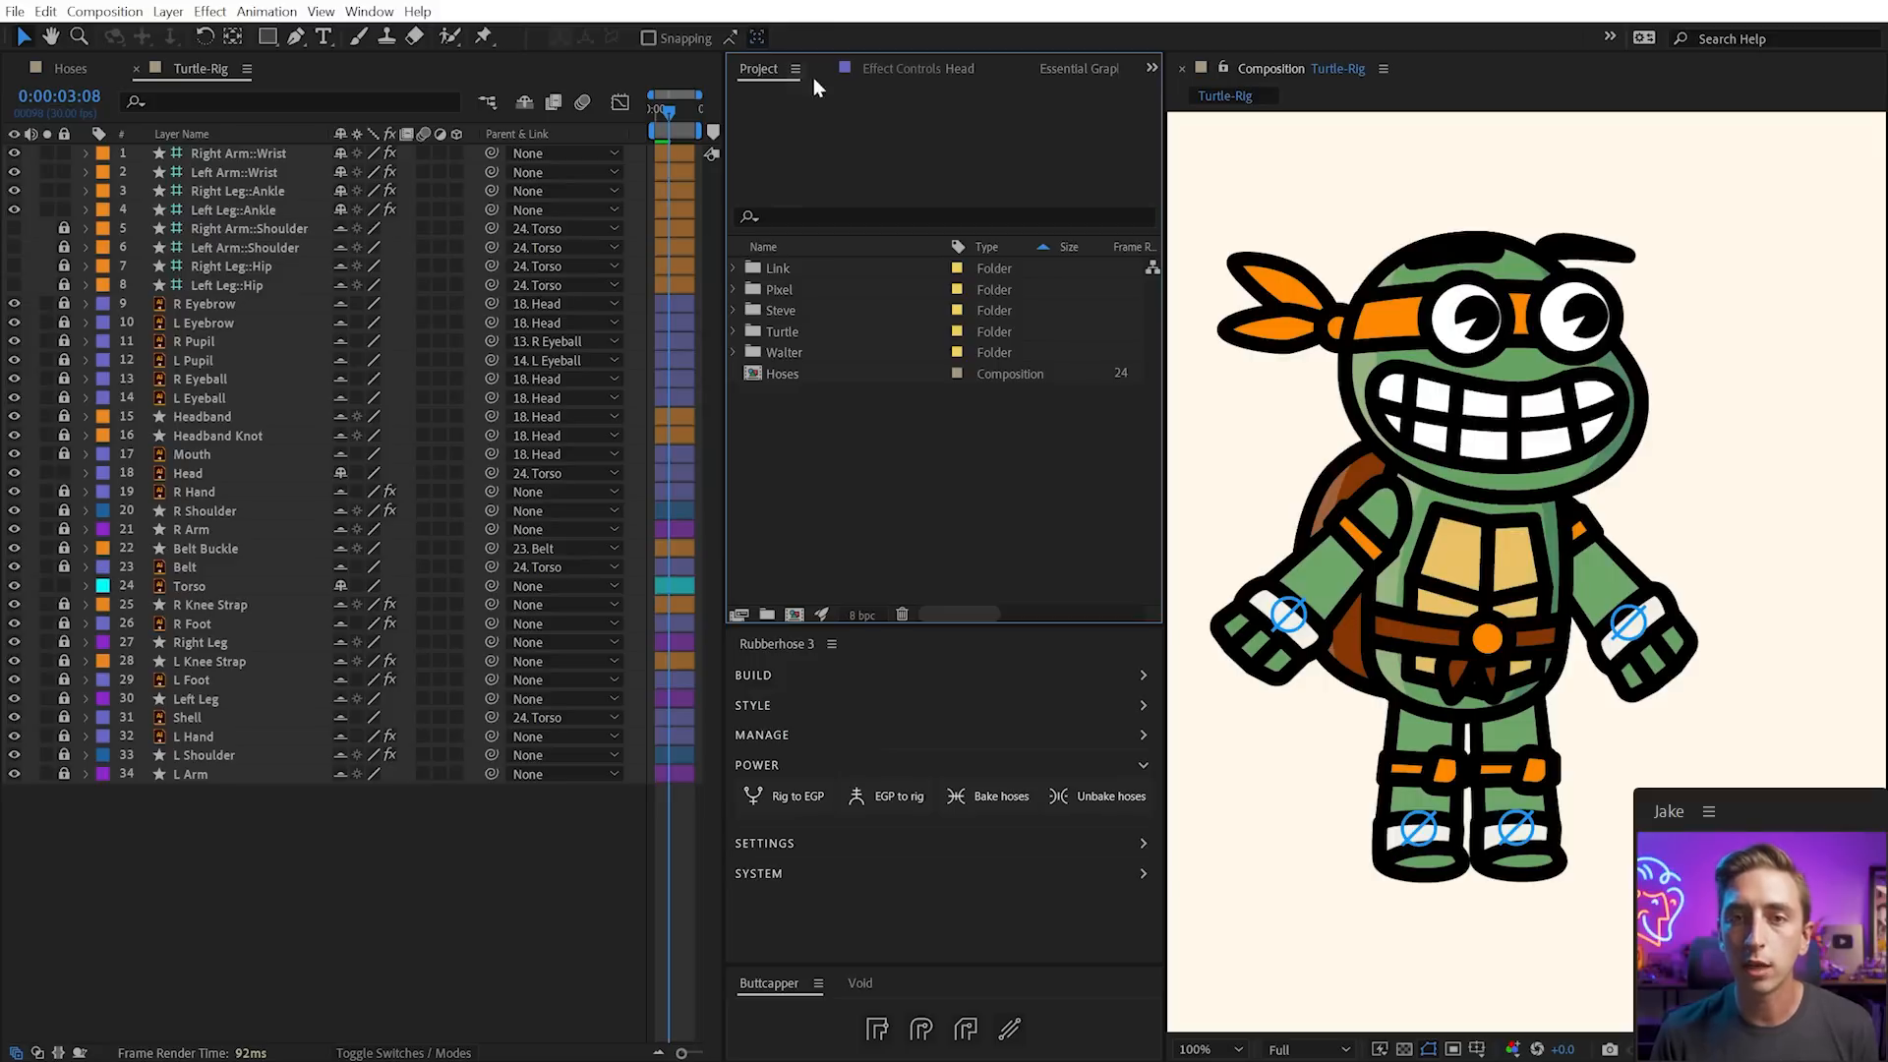
Nest the Turtle-Rig composition from the Turtle folder into a new composition
{"action": "left_click", "coordinate": [733, 331]}
{"action": "left_click", "coordinate": [830, 373]}
{"action": "left_click", "coordinate": [787, 394]}
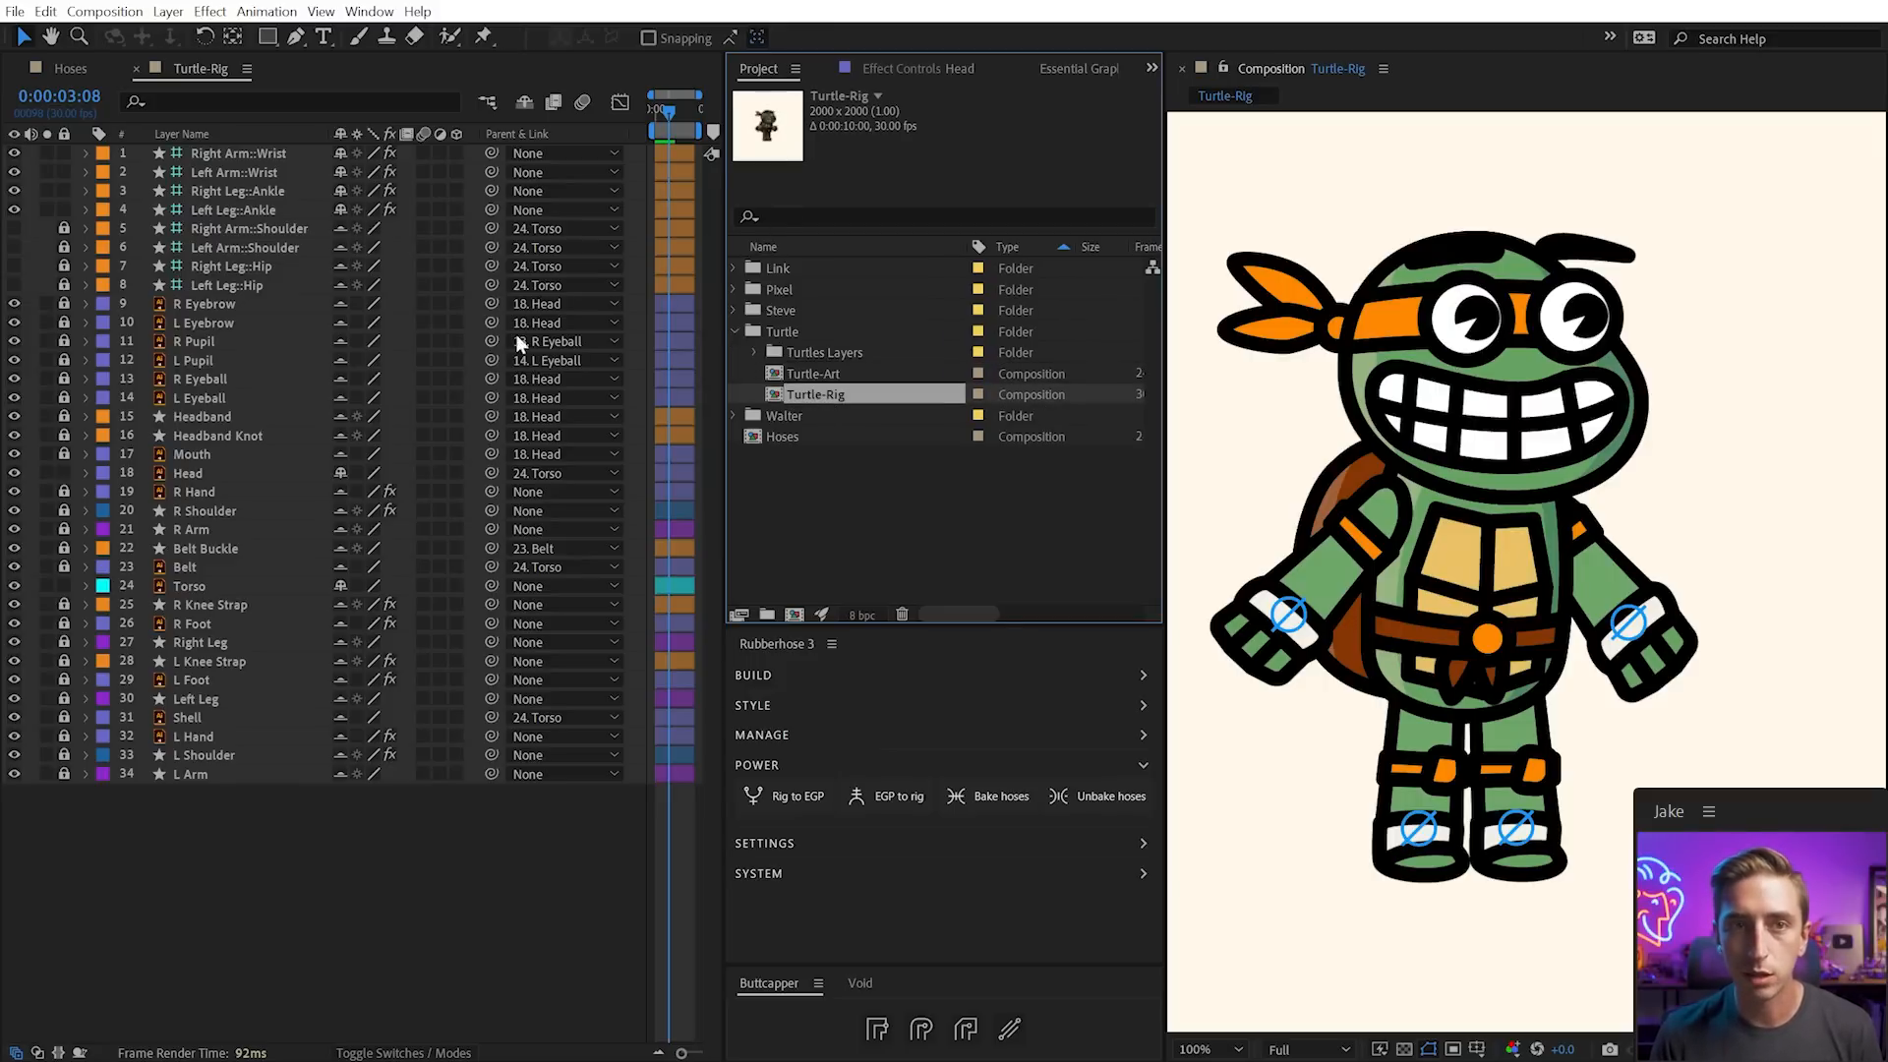
{"action": "left_click_drag", "start_coordinate": [814, 403], "coordinate": [794, 614]}
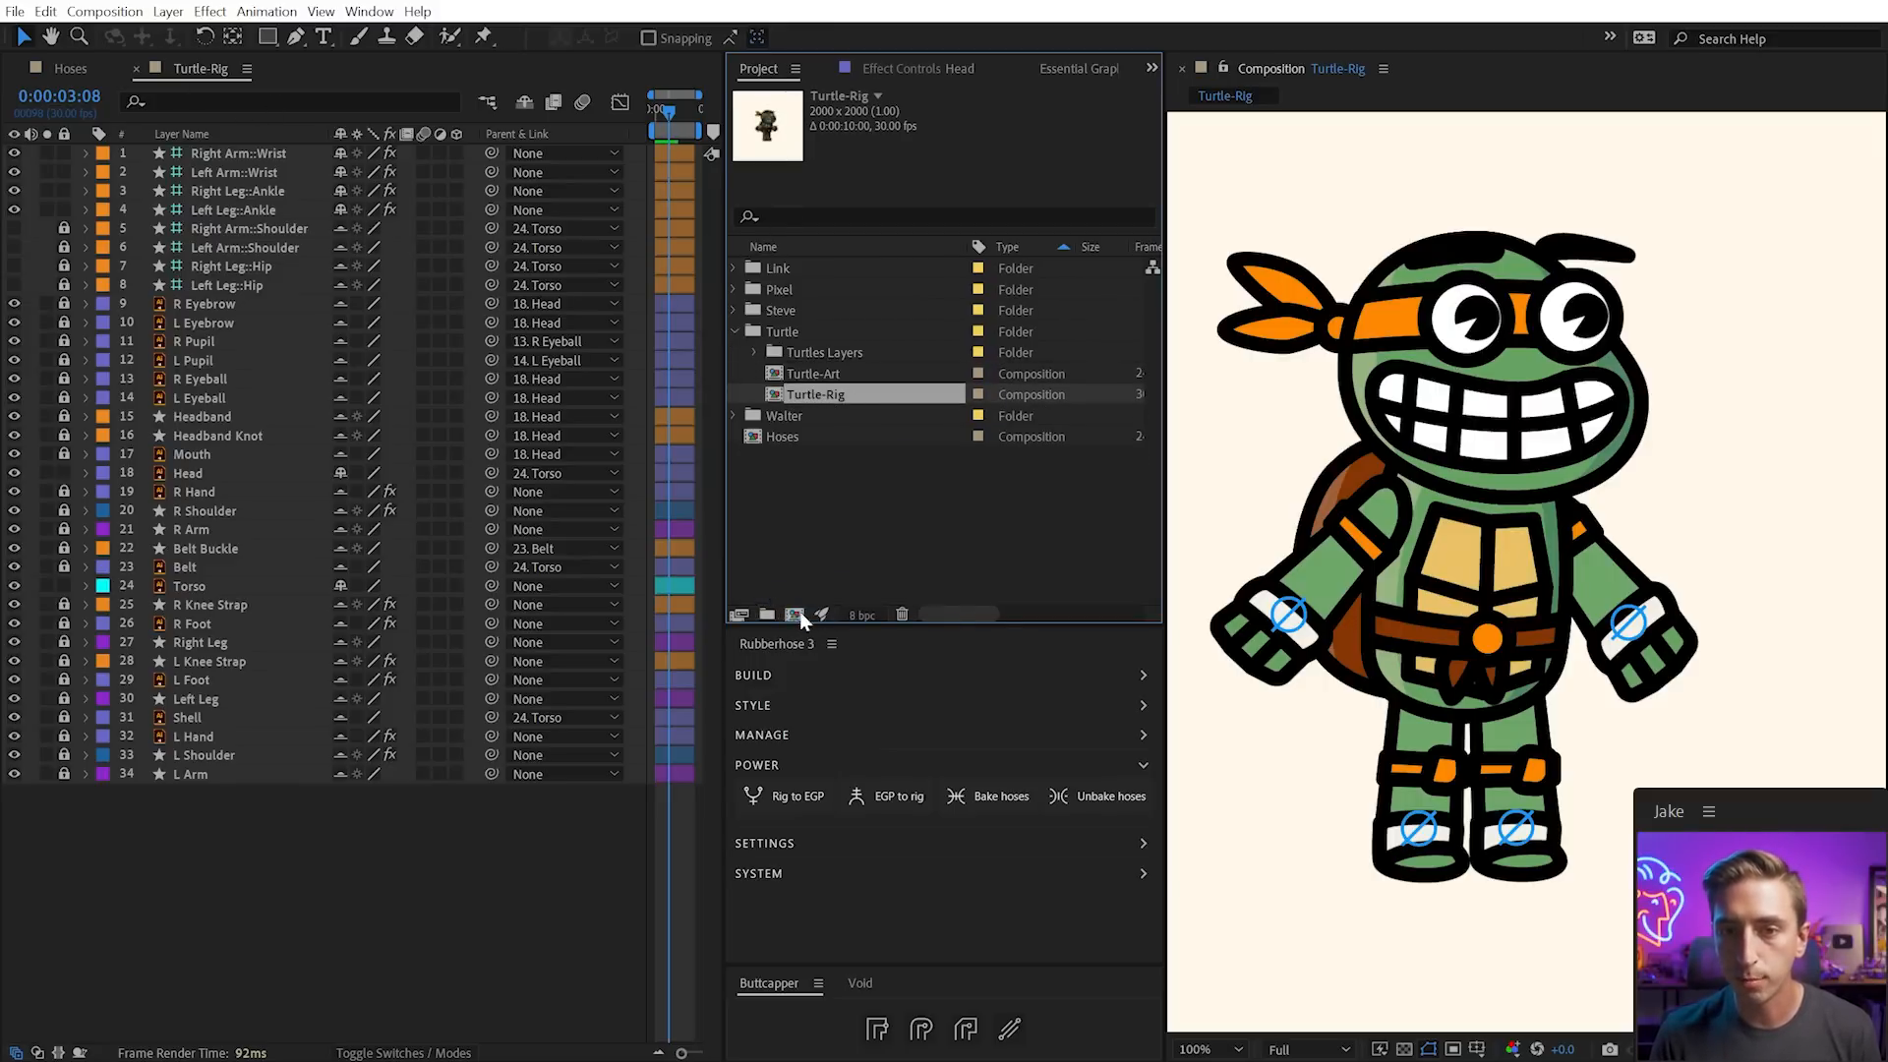
{"action": "scroll", "coordinate": [1280, 649], "scroll_direction": "down", "scroll_amount": 2}
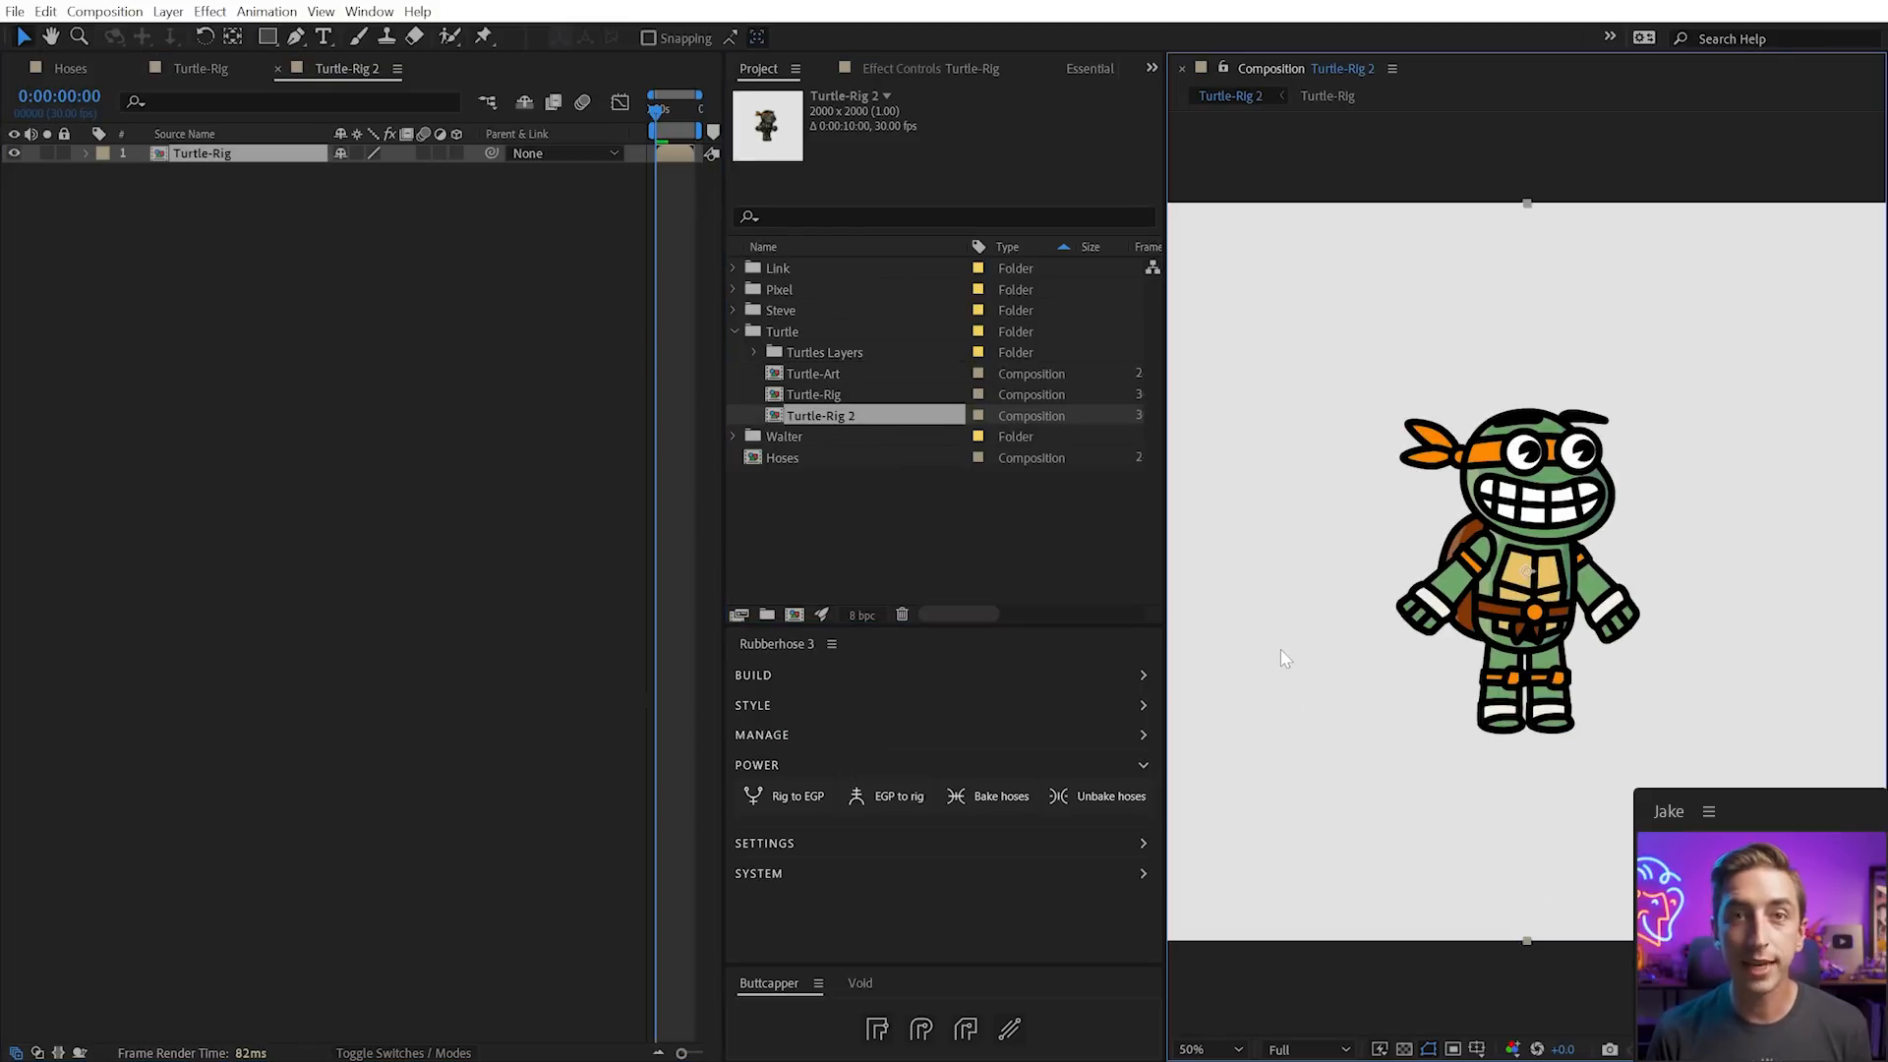
Set the new composition's size to 1080 x 1080 in Composition Settings
{"action": "key", "text": "ctrl+k"}
{"action": "key", "text": "Tab"}
{"action": "key", "text": "Tab"}
{"action": "type", "text": "1080"}
{"action": "key", "text": "Tab"}
{"action": "type", "text": "1080"}
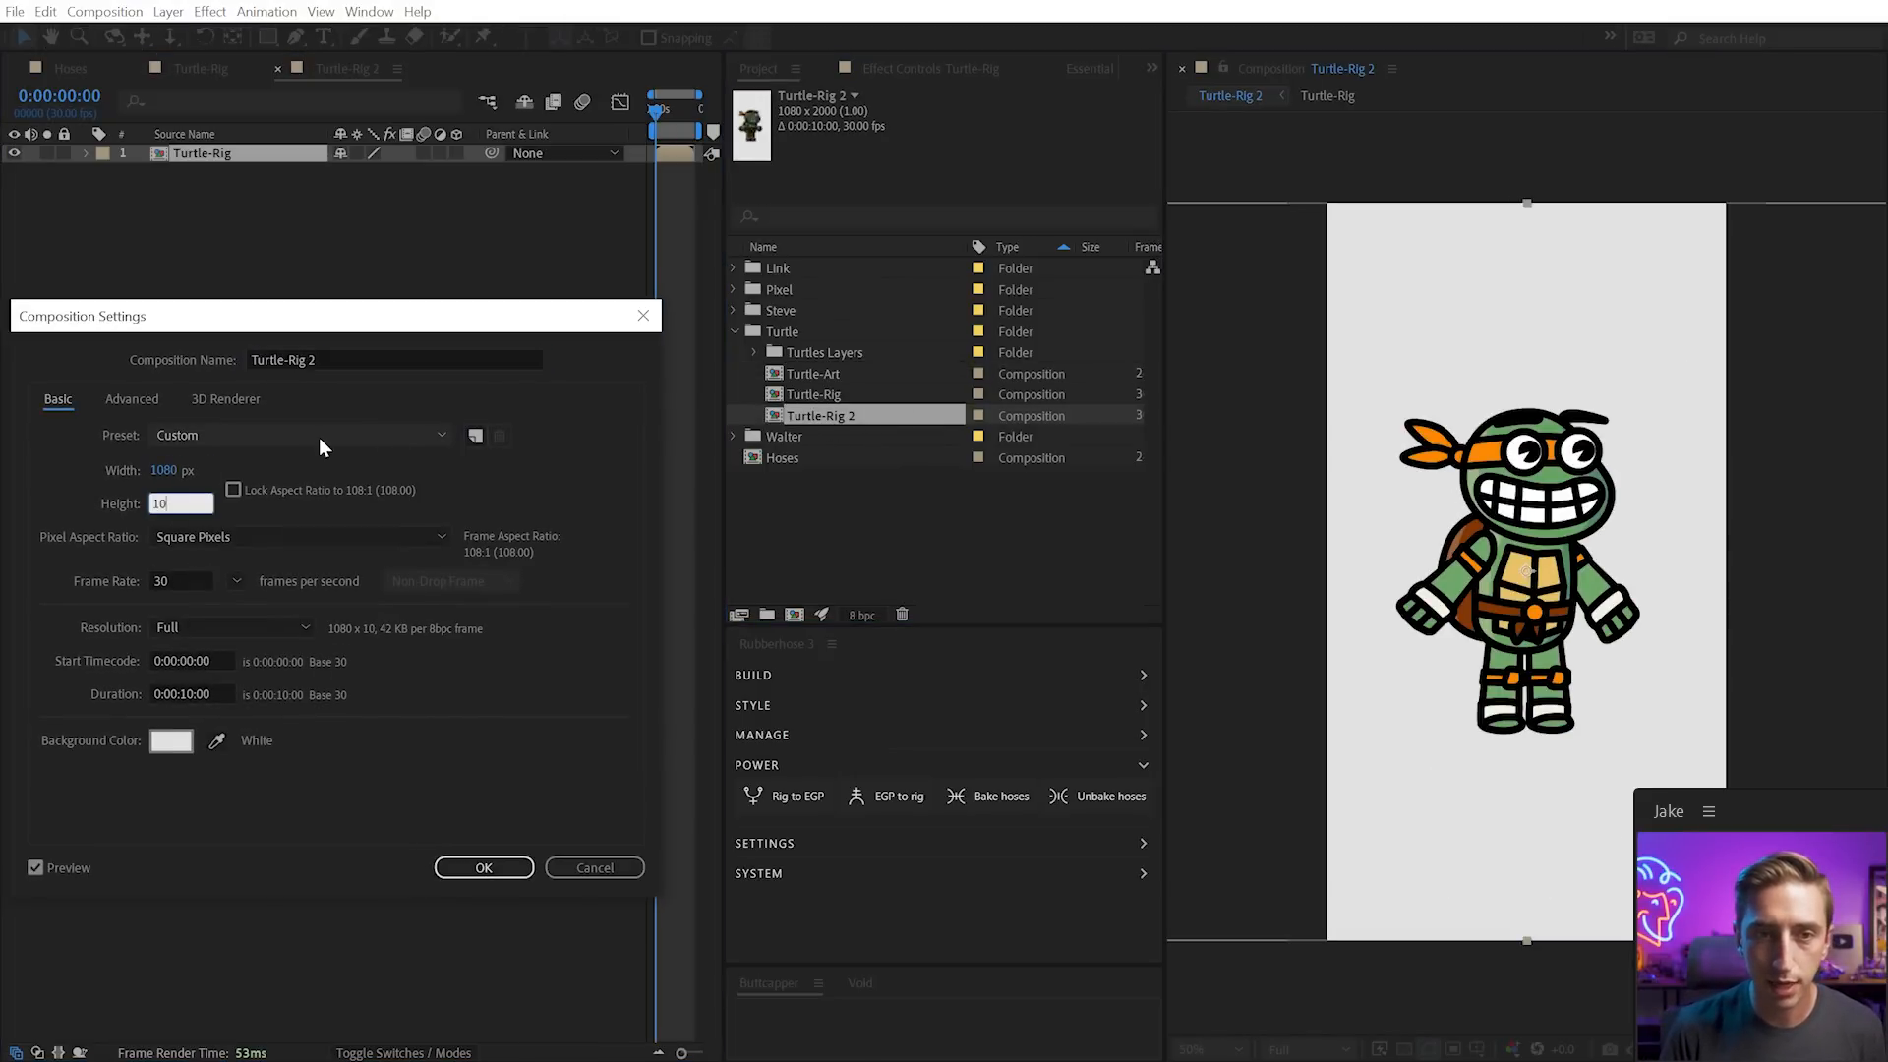
{"action": "key", "text": "Return"}
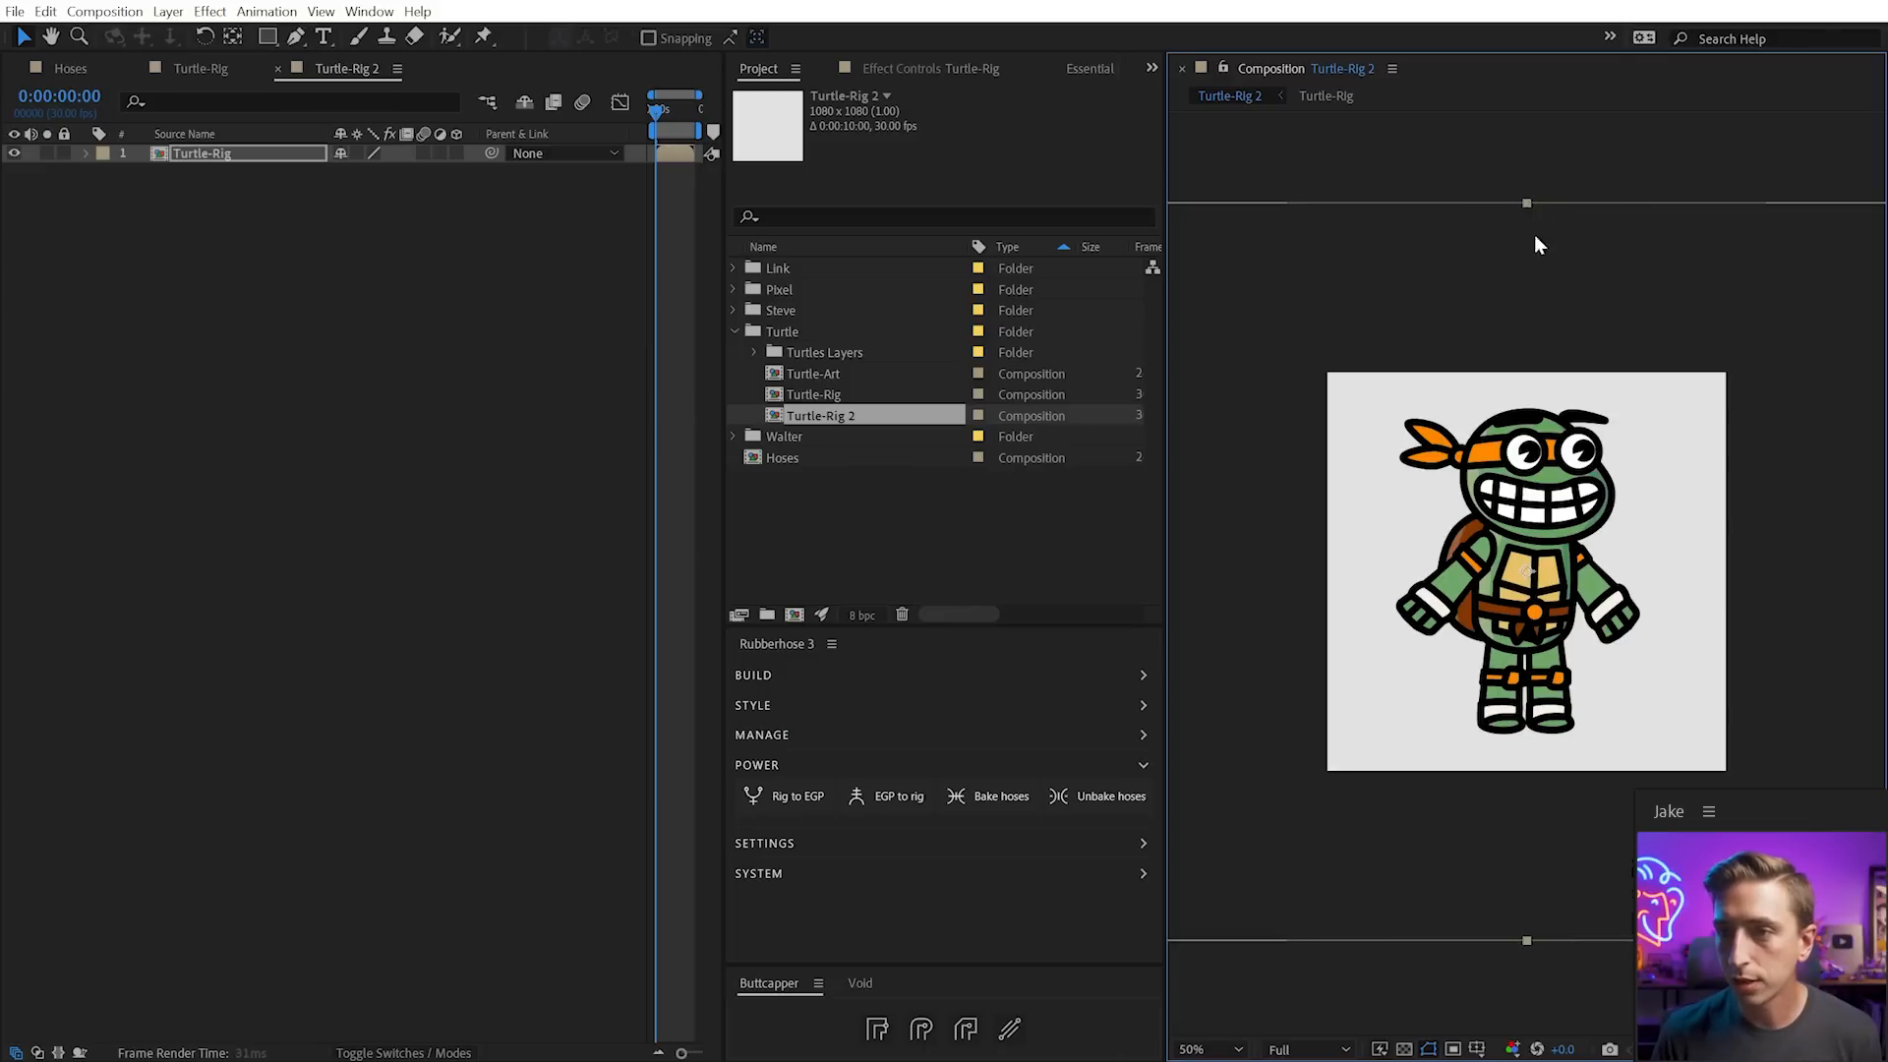
Fit the Turtle-Rig layer to the frame with Ctrl+Alt+F and centre the view
{"action": "key", "text": "ctrl+alt+f"}
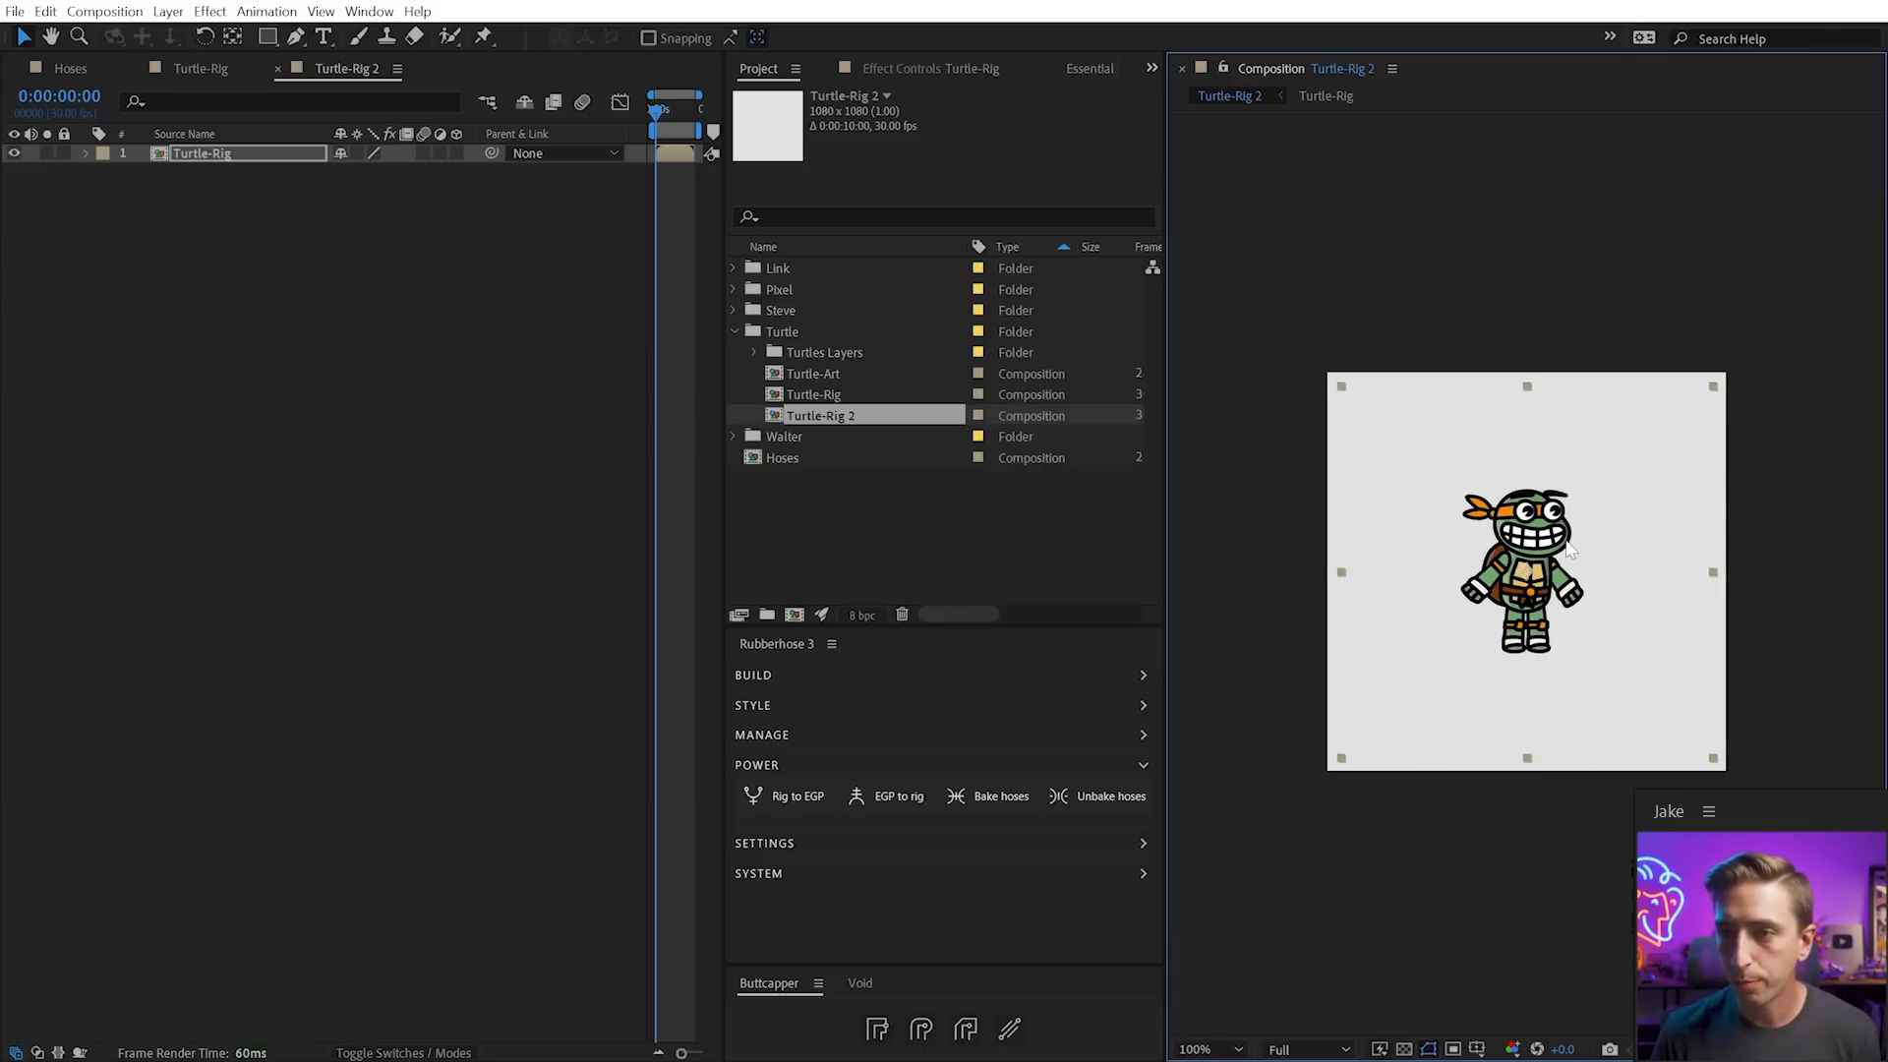
{"action": "scroll", "coordinate": [1567, 543], "scroll_direction": "up", "scroll_amount": 1}
{"action": "key", "text": "space"}
{"action": "left_click_drag", "start_coordinate": [1575, 539], "coordinate": [1619, 520]}
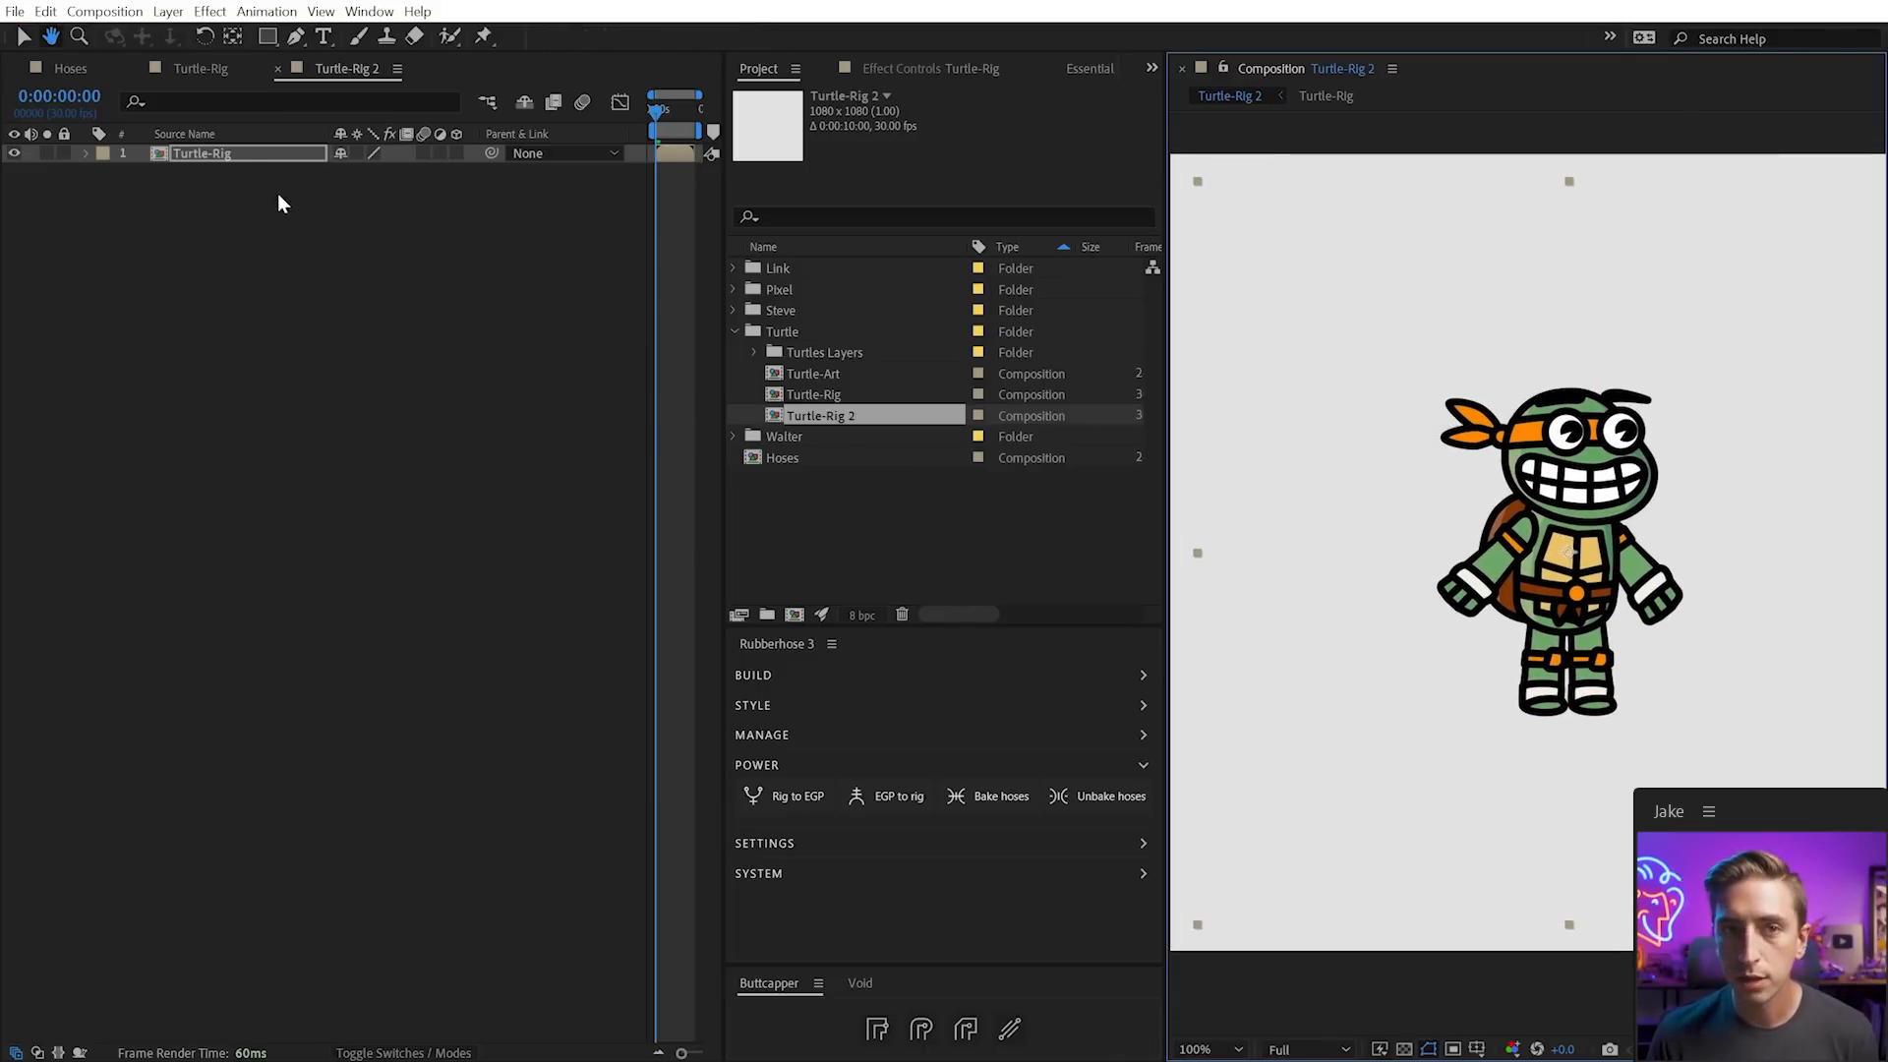
{"action": "left_click", "coordinate": [86, 154]}
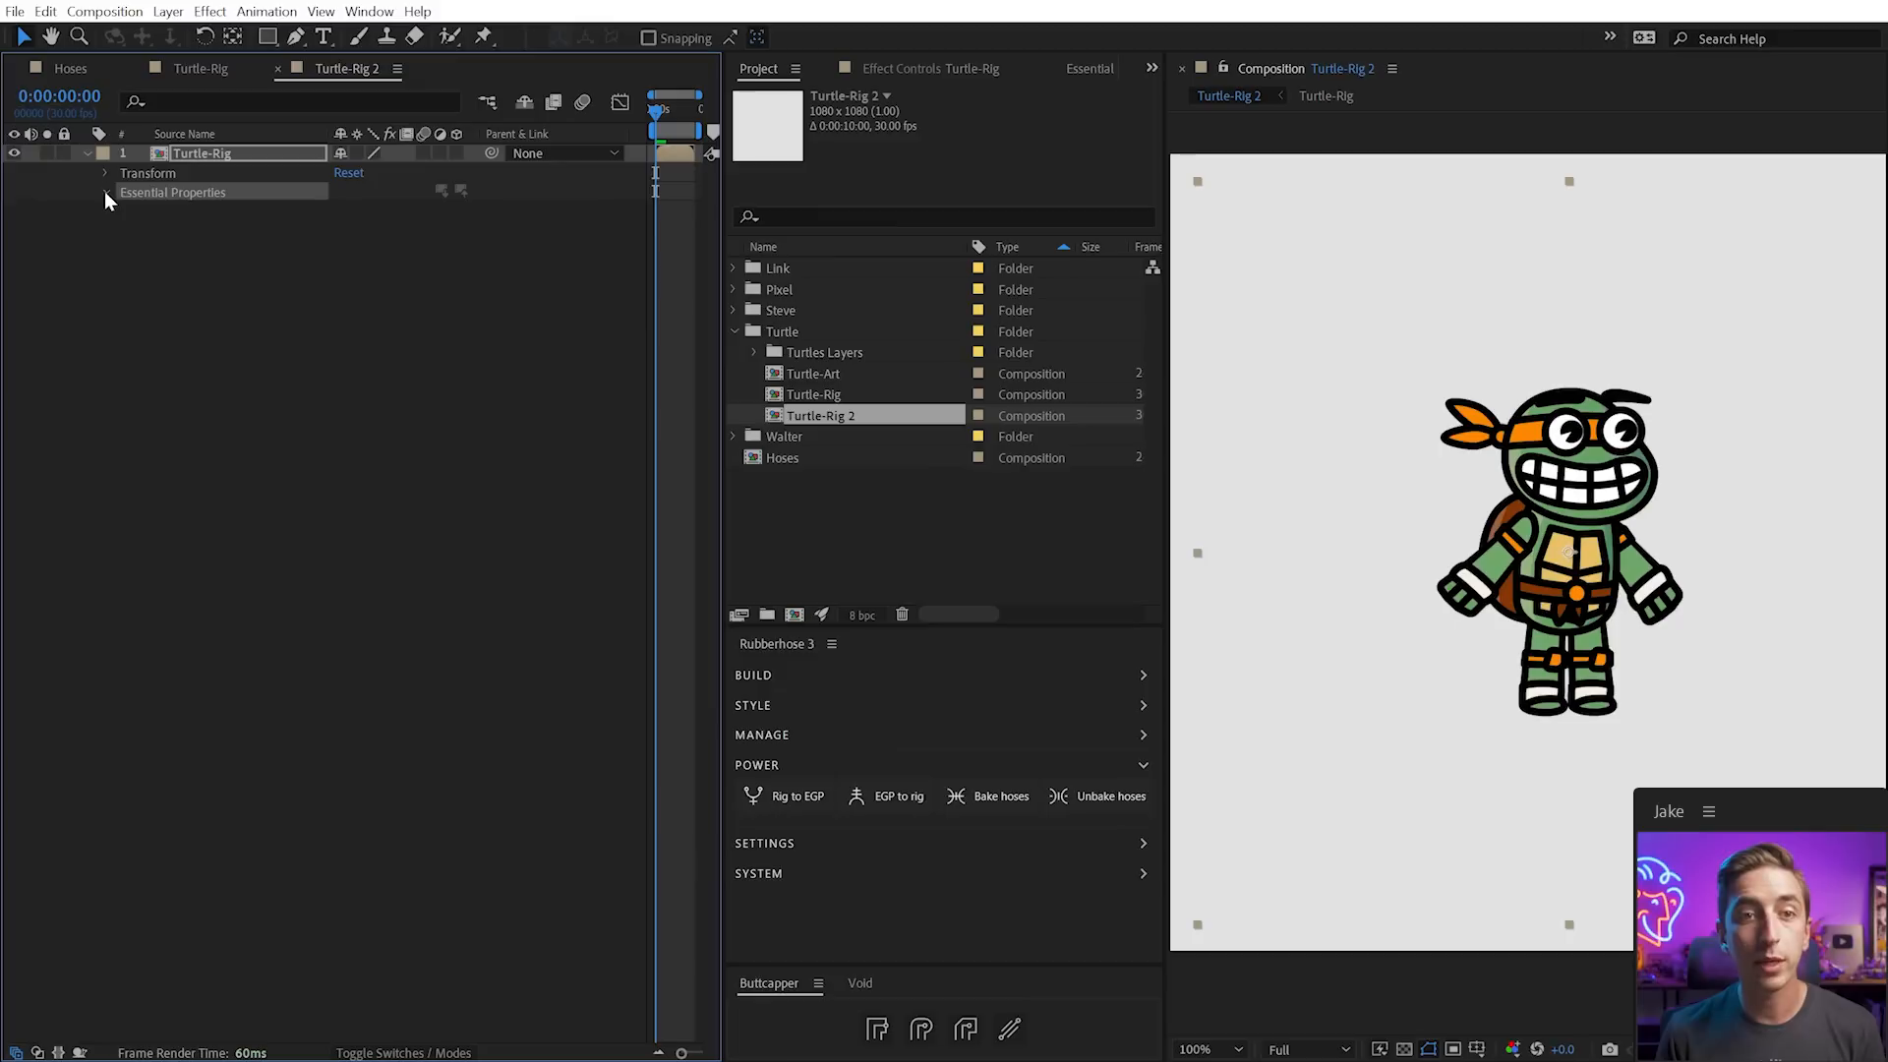
List the layer's Essential Properties and test Left Arm::Wrist Position, undoing back to 1213.5, 1088.2
{"action": "left_click", "coordinate": [104, 191]}
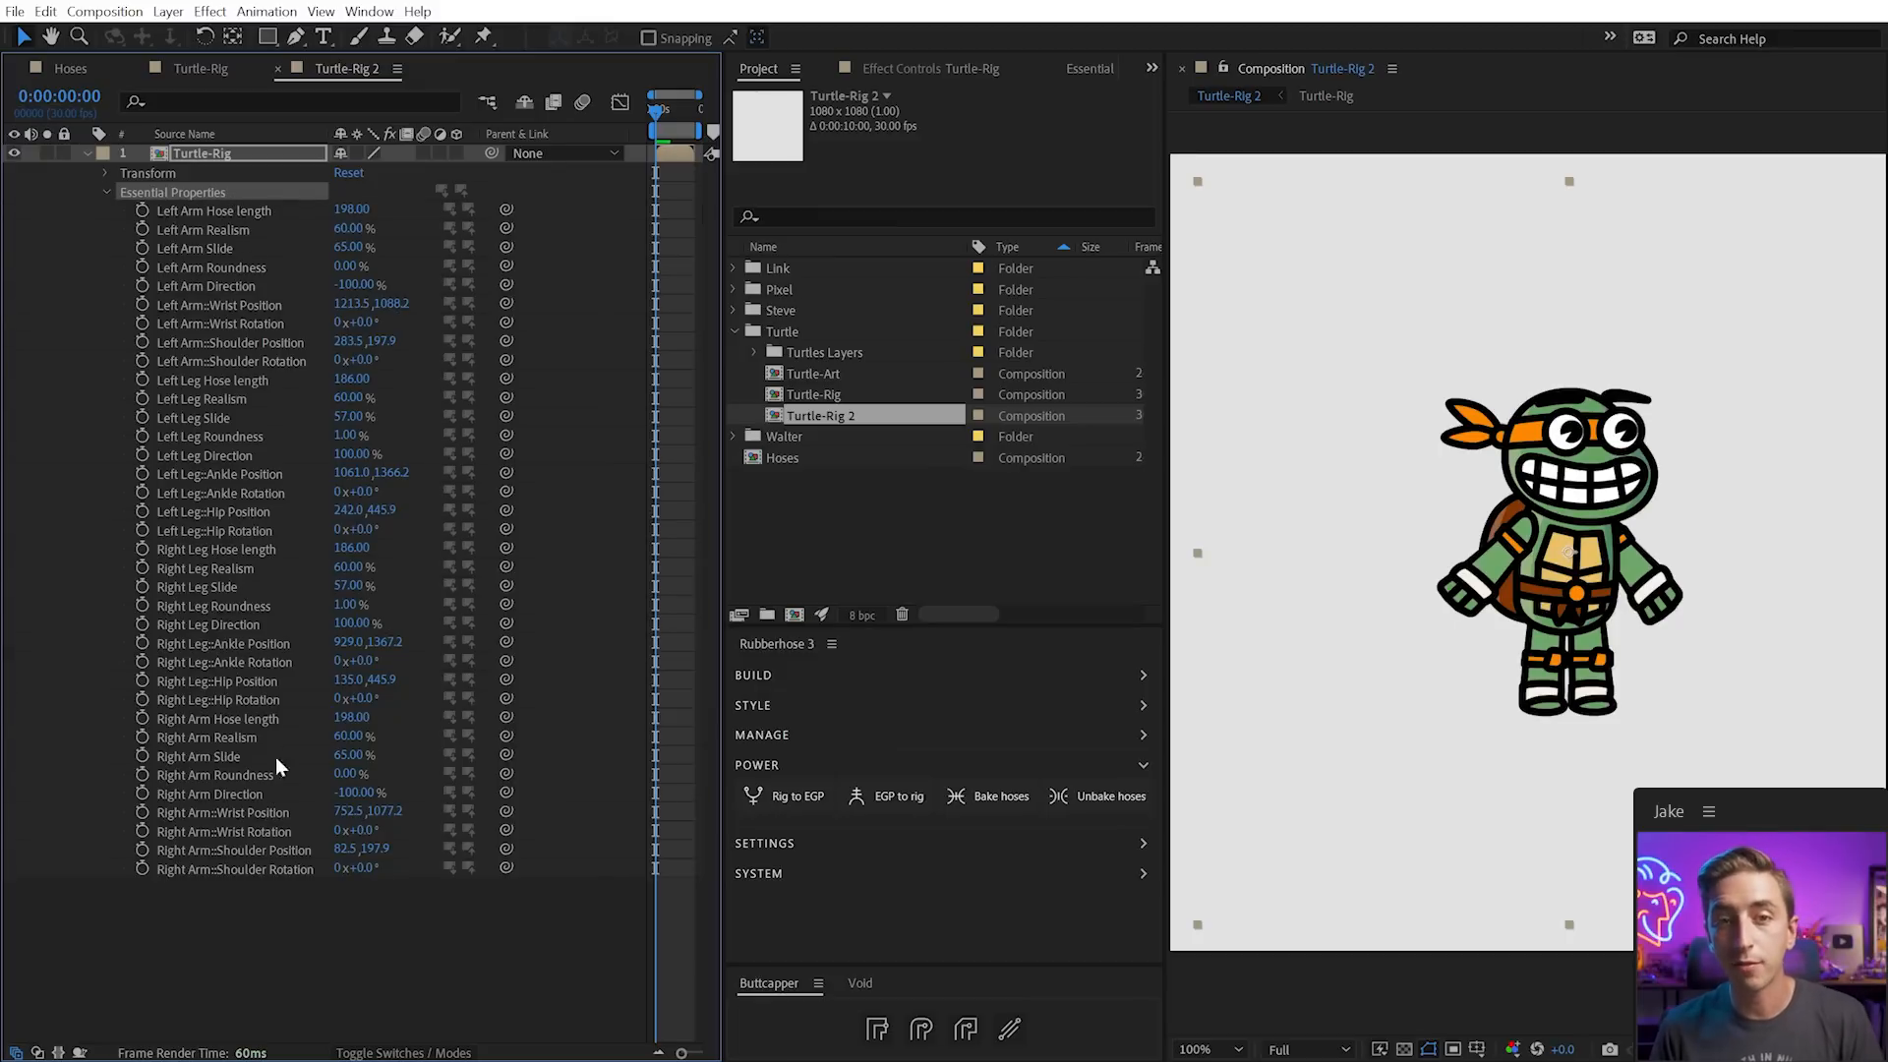
{"action": "left_click", "coordinate": [1088, 69]}
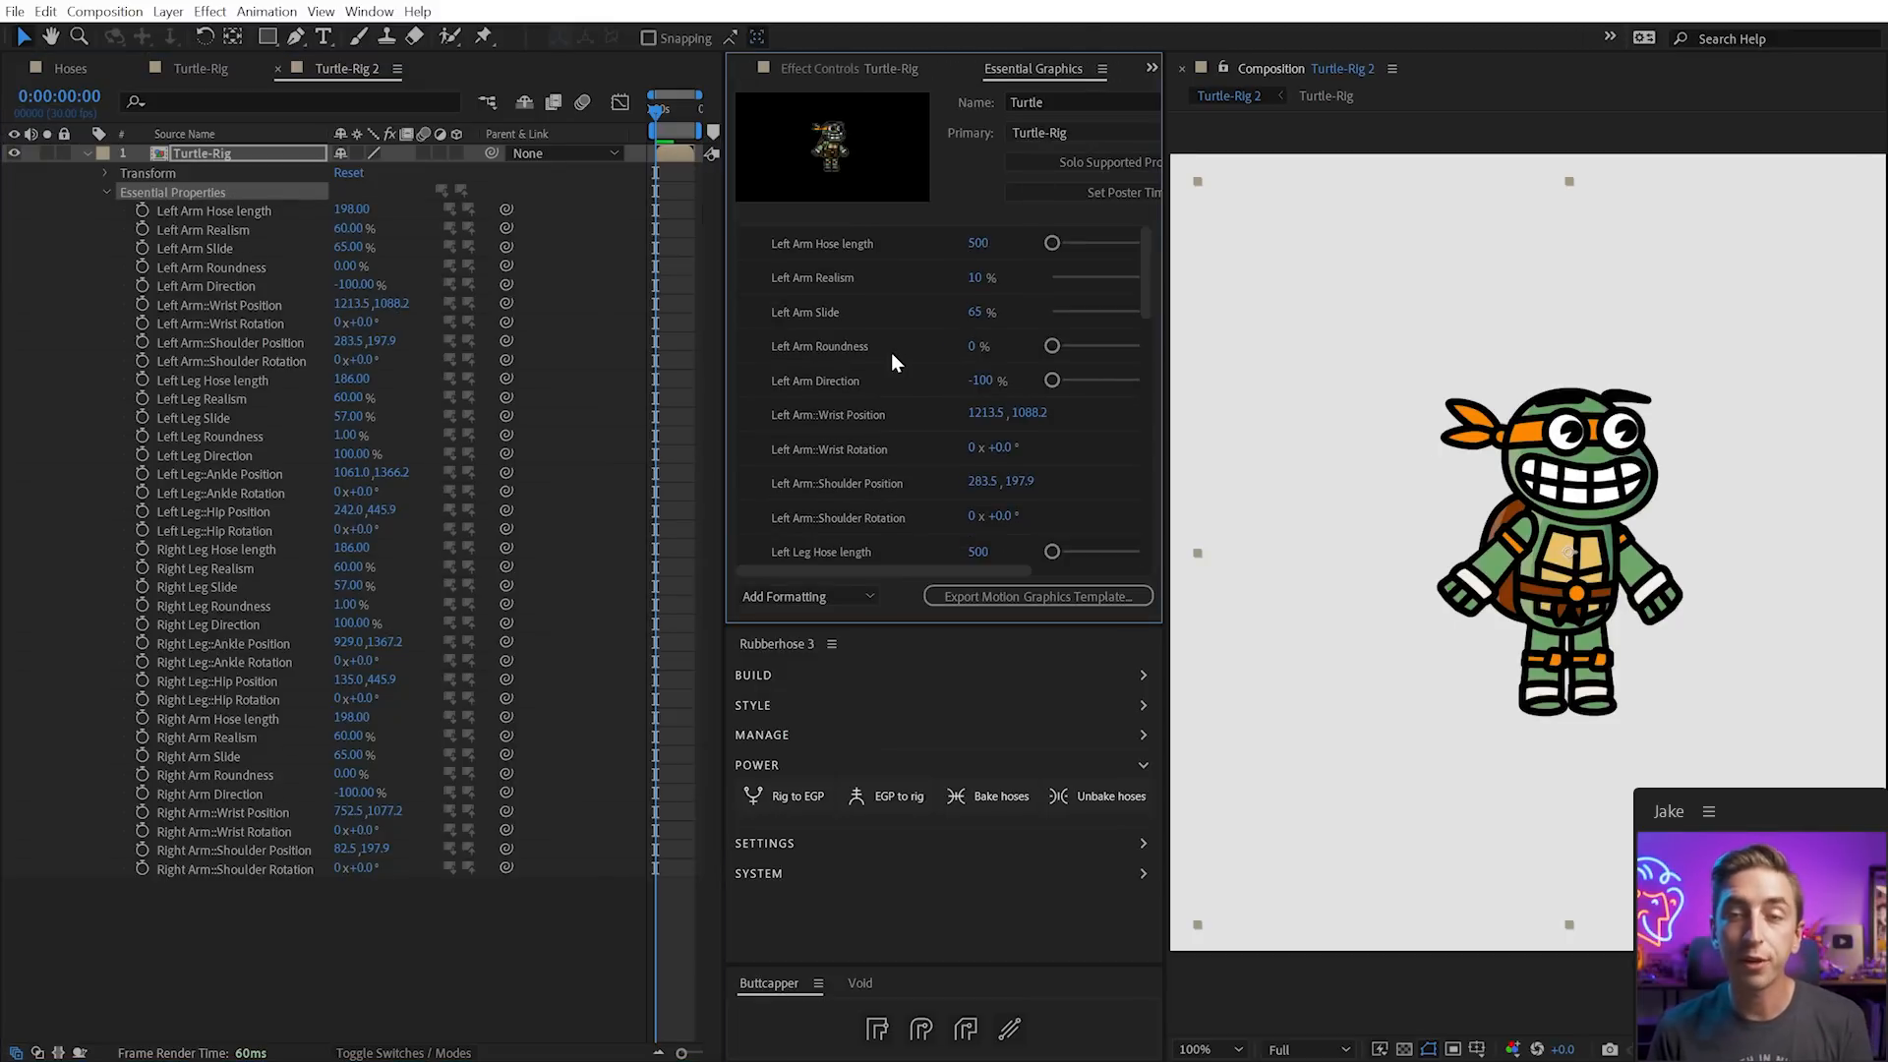
{"action": "left_click", "coordinate": [226, 267]}
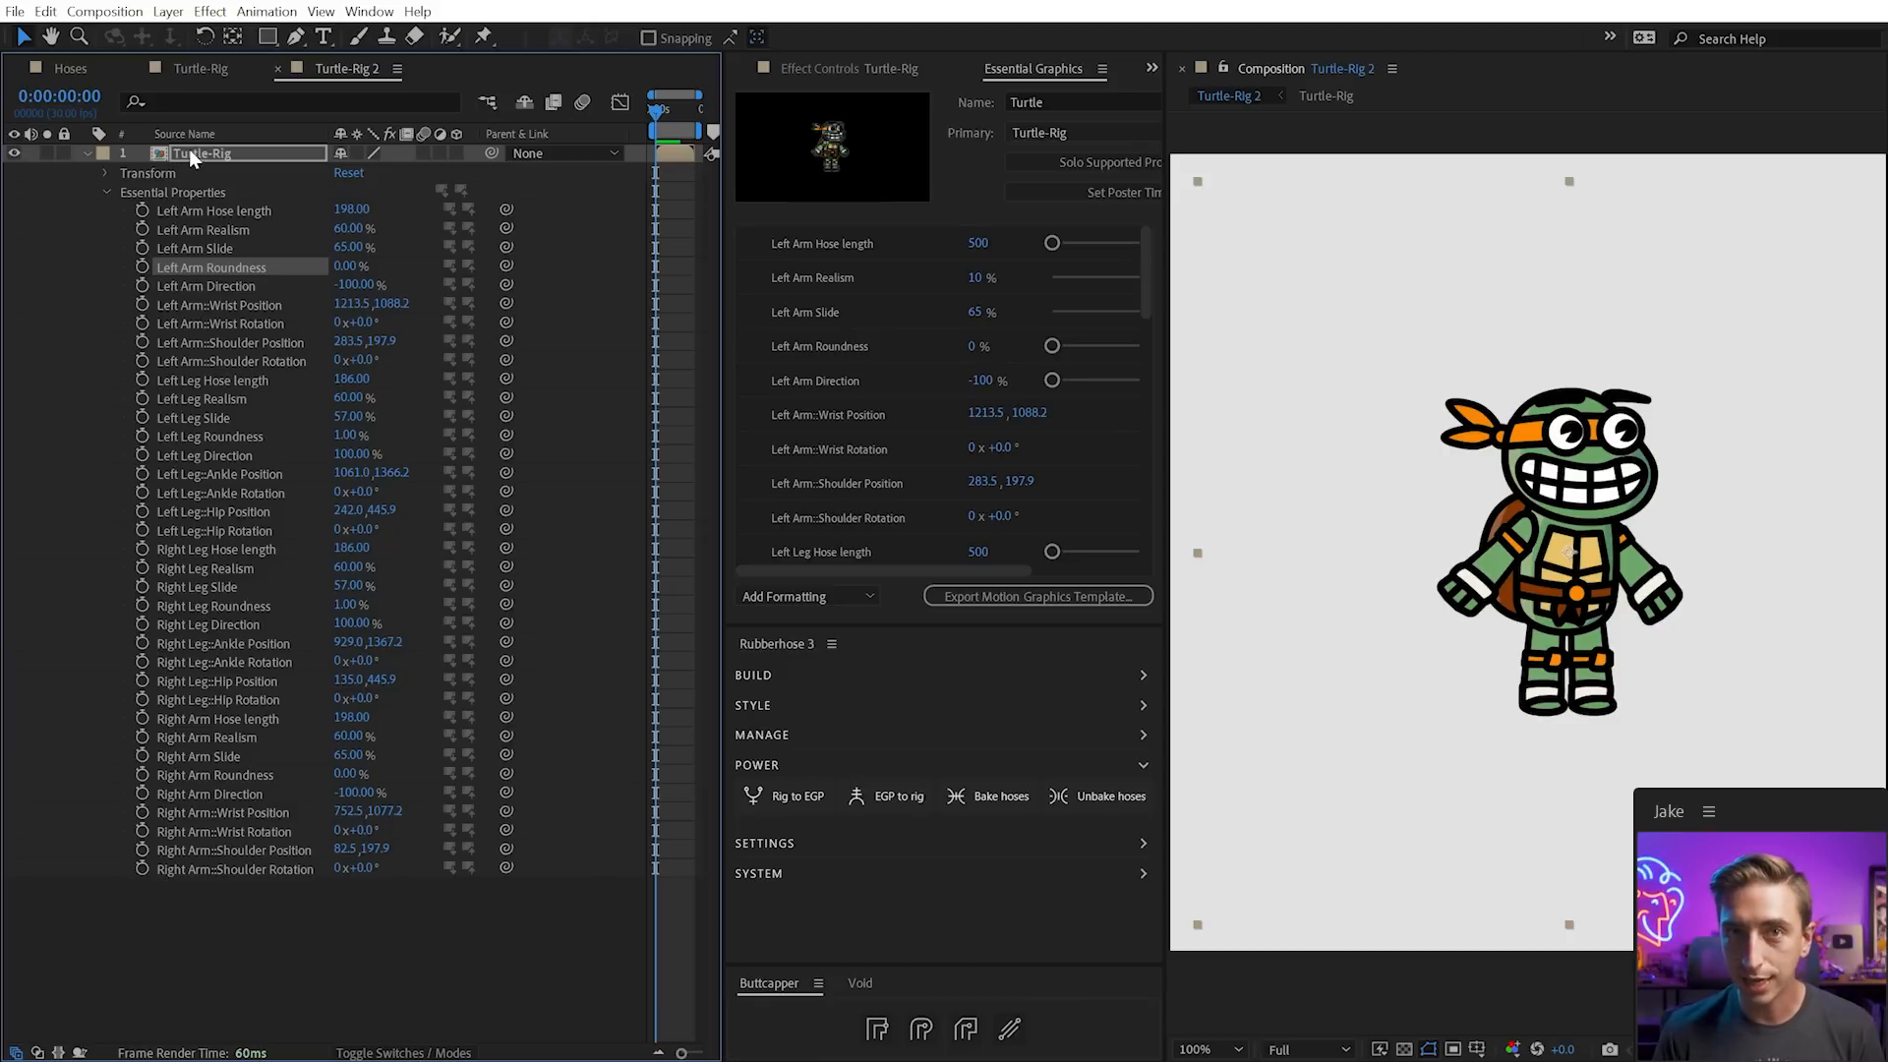
{"action": "mouse_move", "coordinate": [397, 313]}
{"action": "left_mouse_down"}
{"action": "mouse_move", "coordinate": [324, 308]}
{"action": "mouse_move", "coordinate": [431, 308]}
{"action": "mouse_move", "coordinate": [380, 308]}
{"action": "left_mouse_up"}
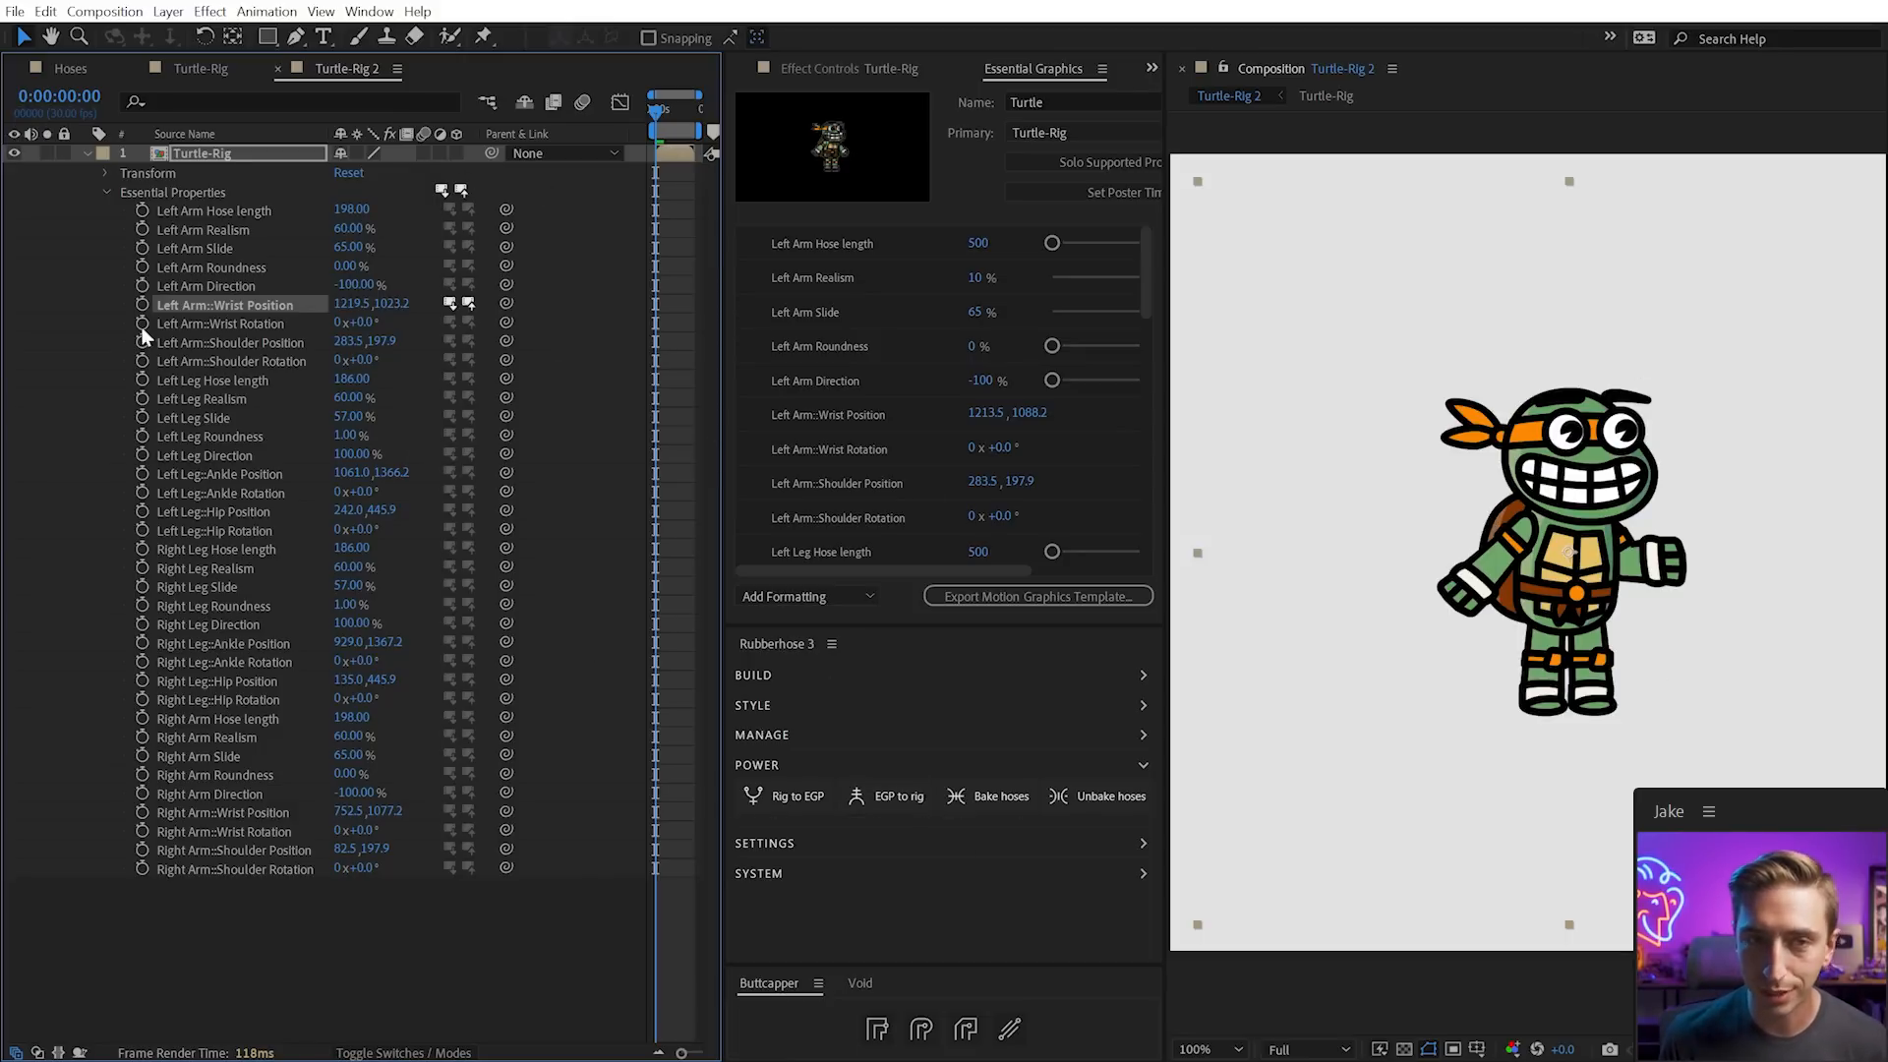
{"action": "key", "text": "ctrl+z"}
{"action": "key", "text": "ctrl+z"}
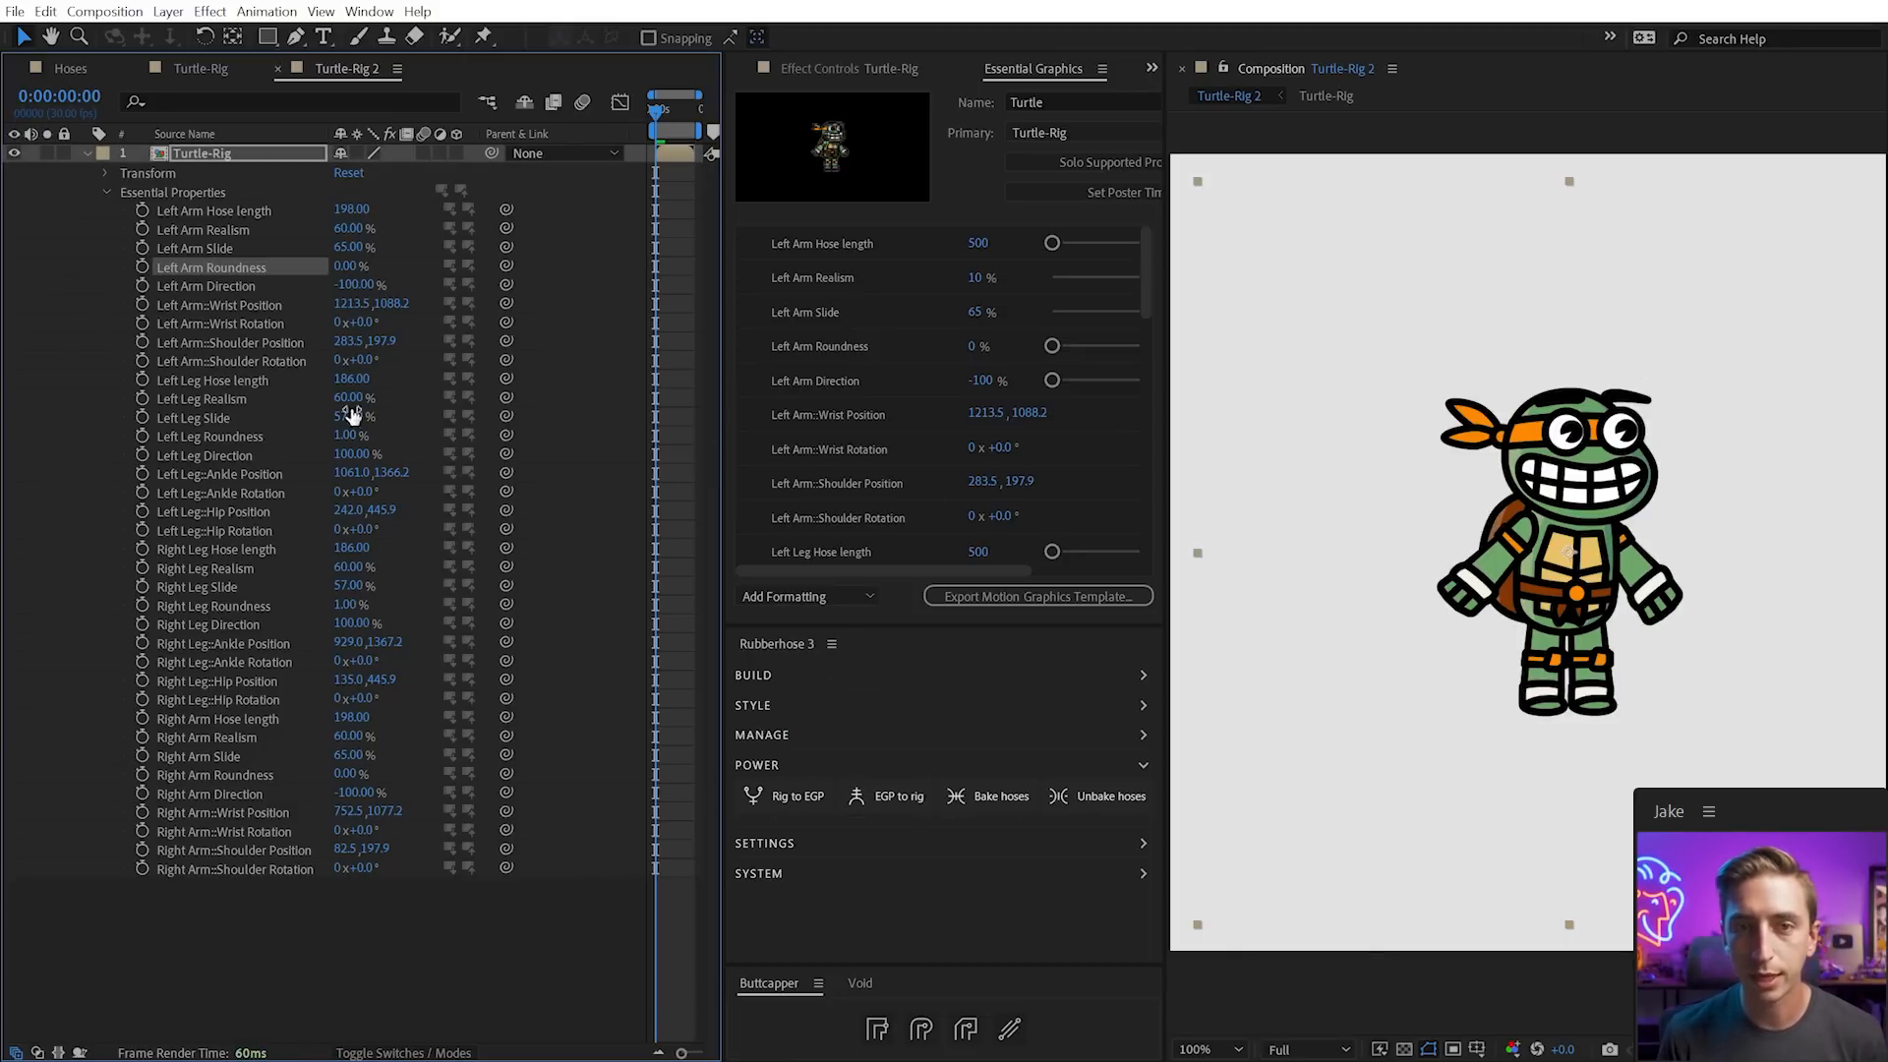
{"action": "left_click", "coordinate": [196, 152]}
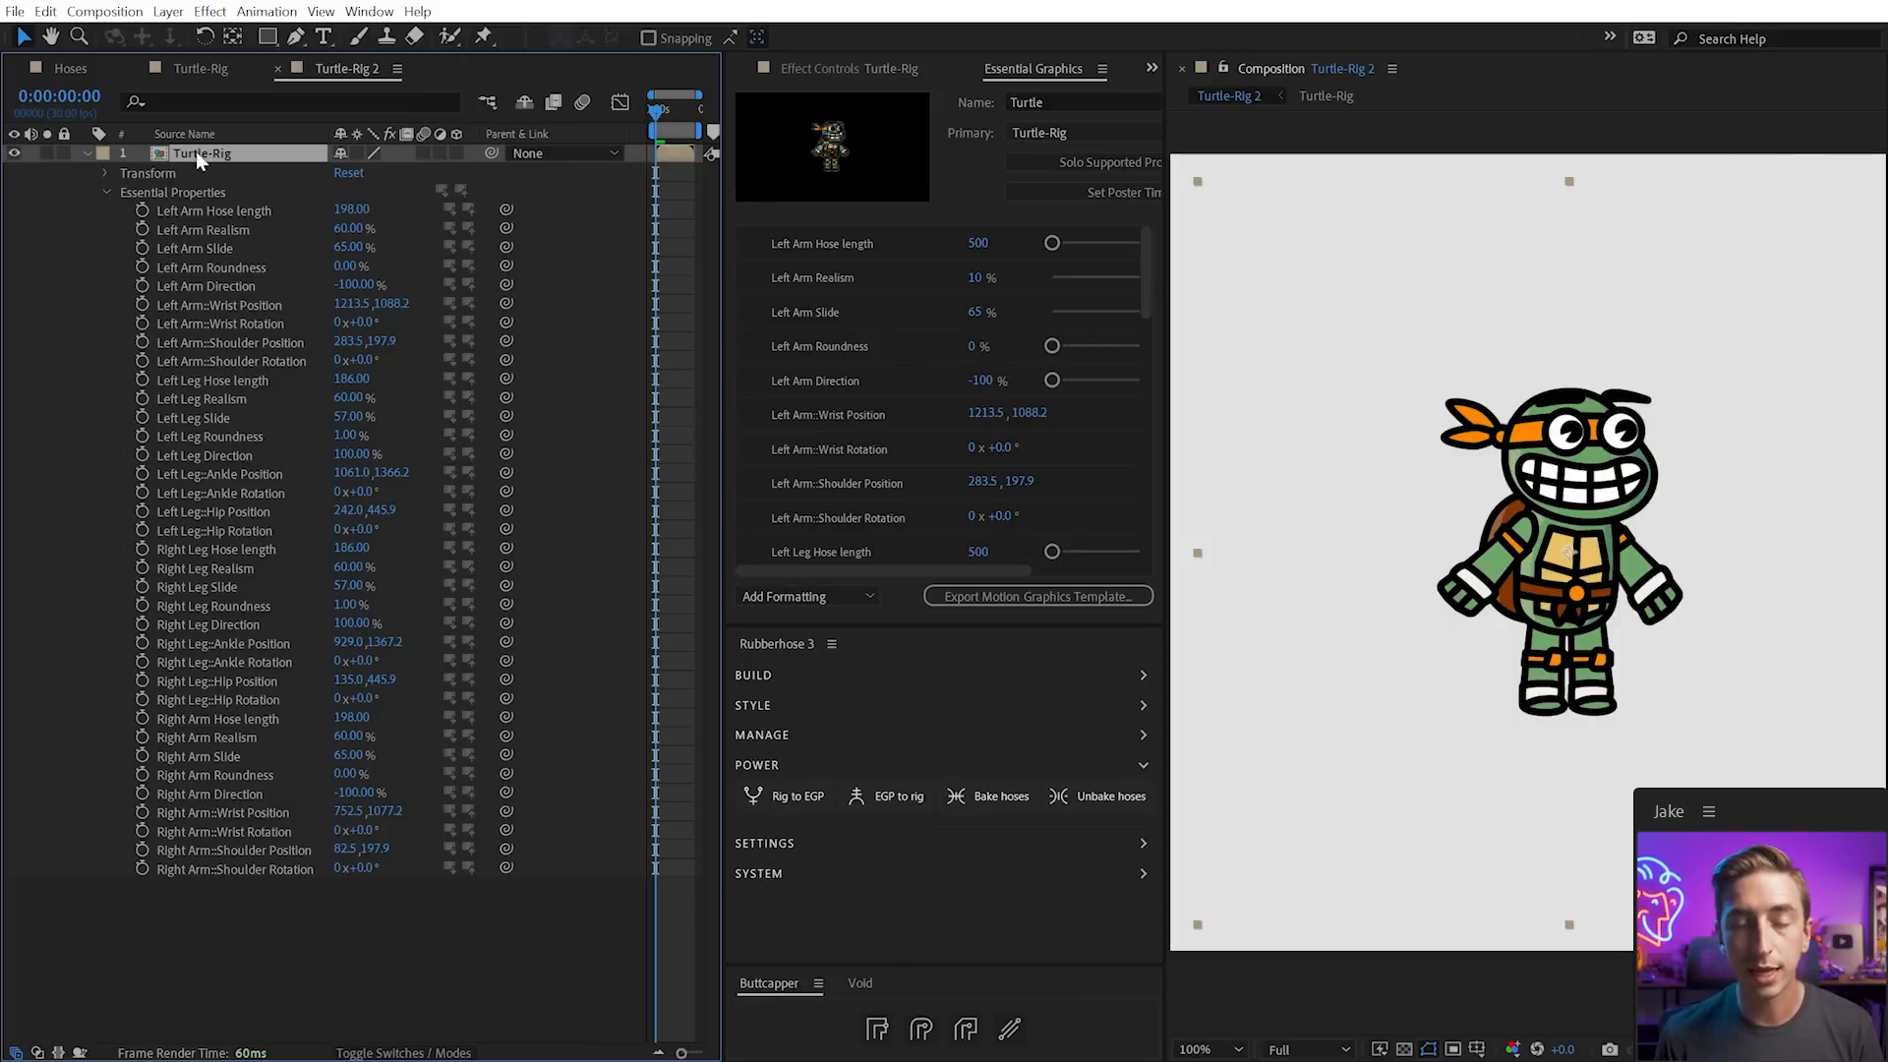
Create controller layers from the Essential Graphics positions and test raising the right wrist
{"action": "left_click", "coordinate": [885, 804]}
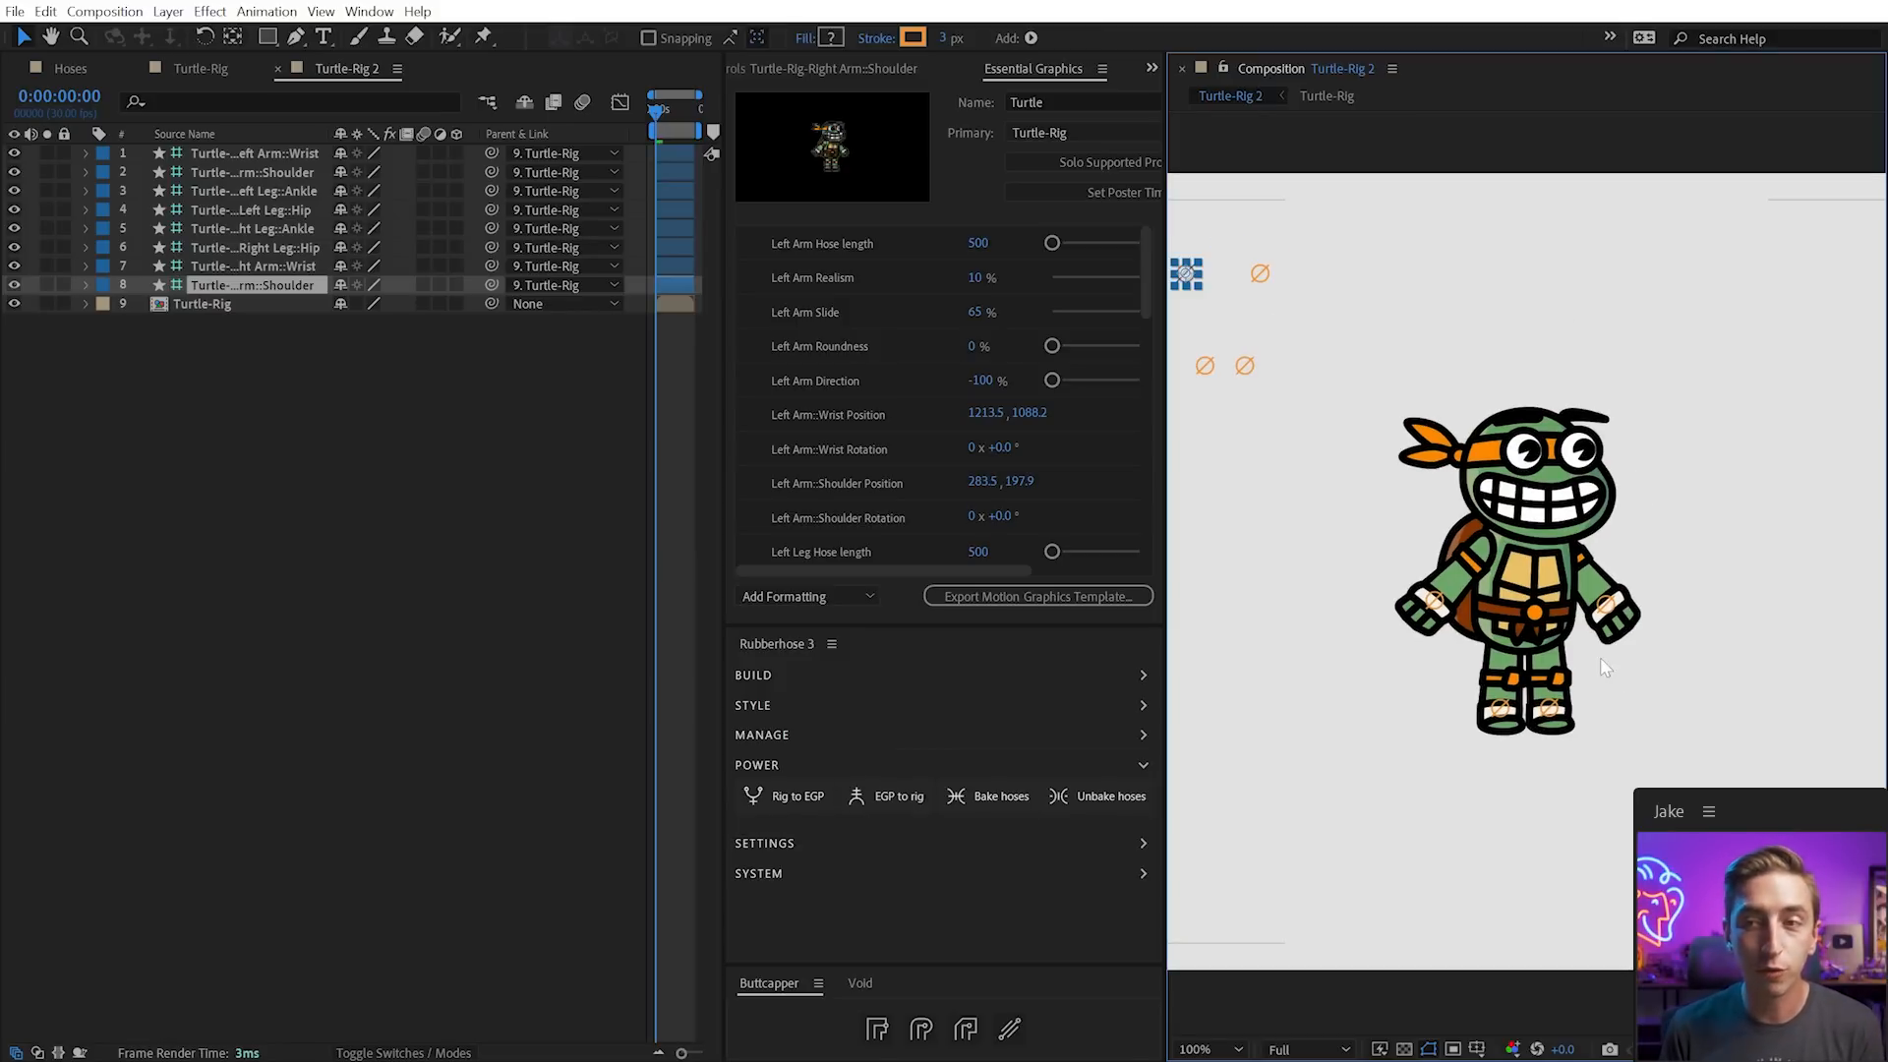
{"action": "left_click", "coordinate": [1376, 197]}
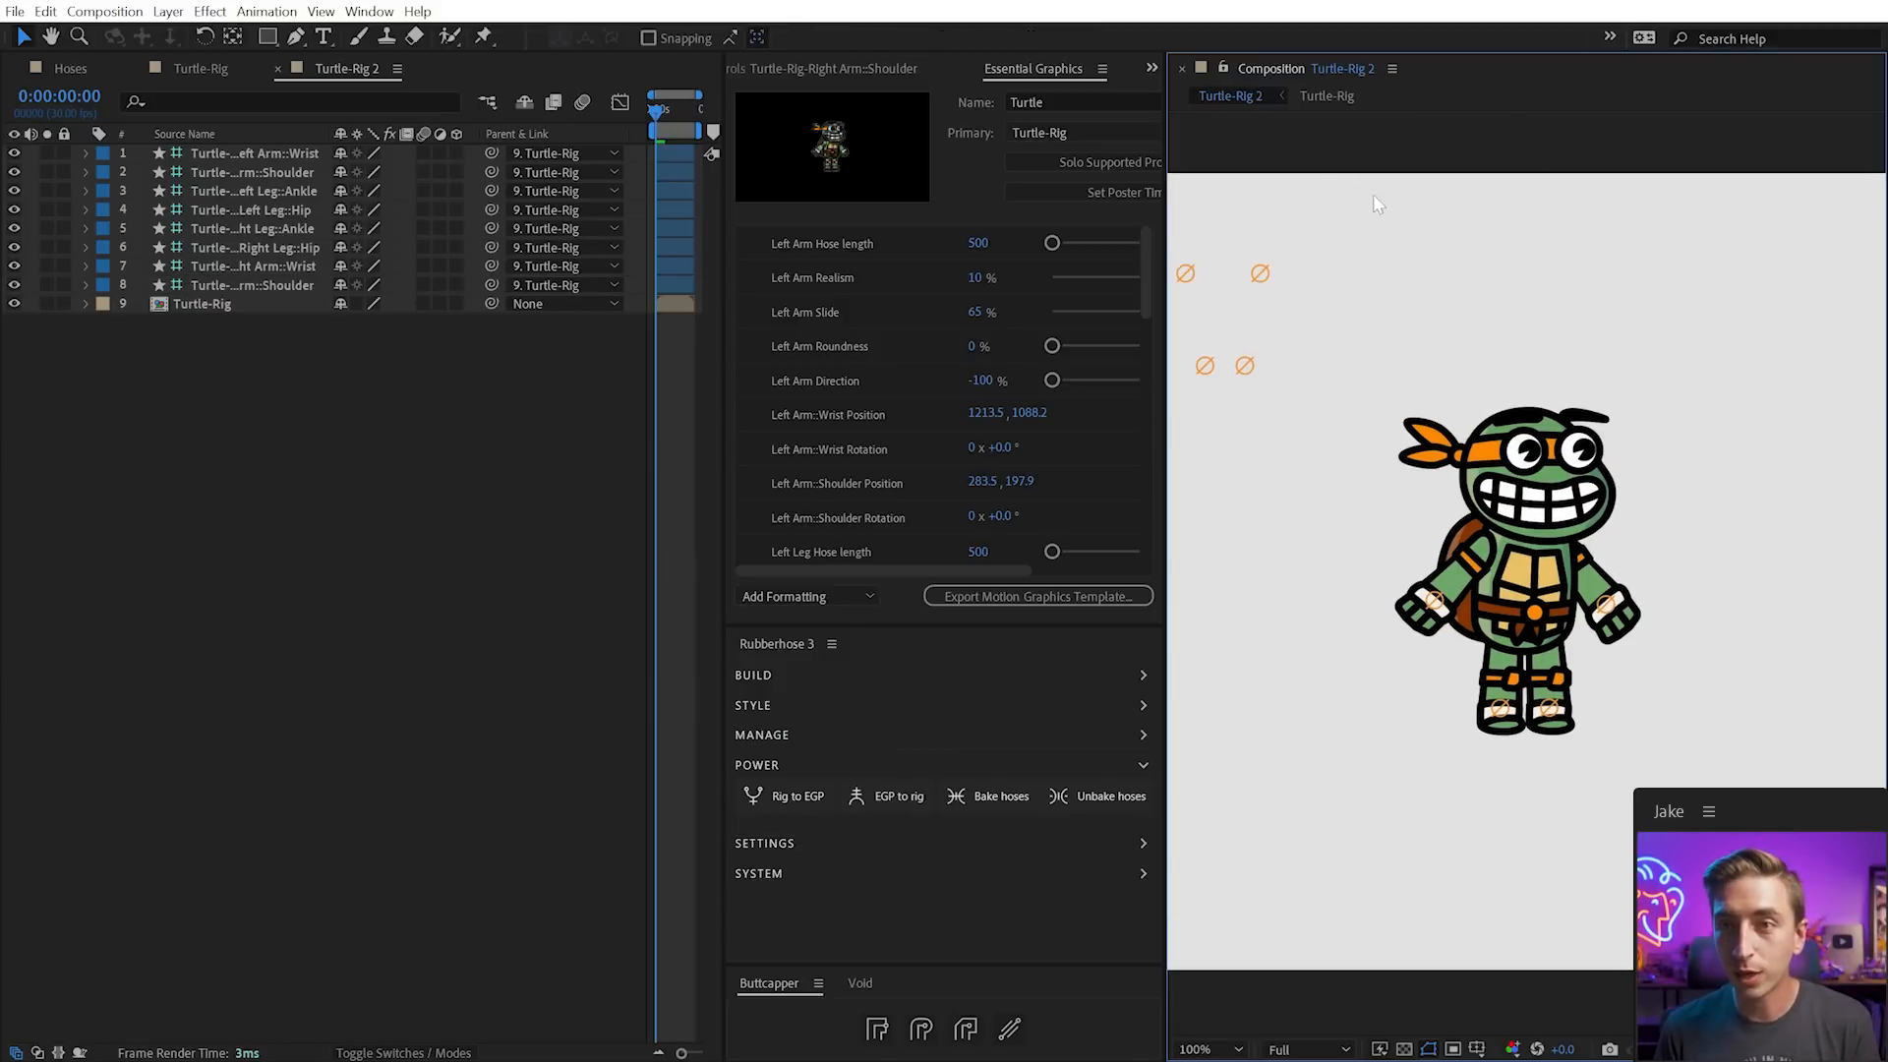
{"action": "left_click", "coordinate": [1435, 599]}
{"action": "mouse_move", "coordinate": [1437, 599]}
{"action": "left_mouse_down"}
{"action": "mouse_move", "coordinate": [1453, 619]}
{"action": "mouse_move", "coordinate": [1449, 580]}
{"action": "left_mouse_up"}
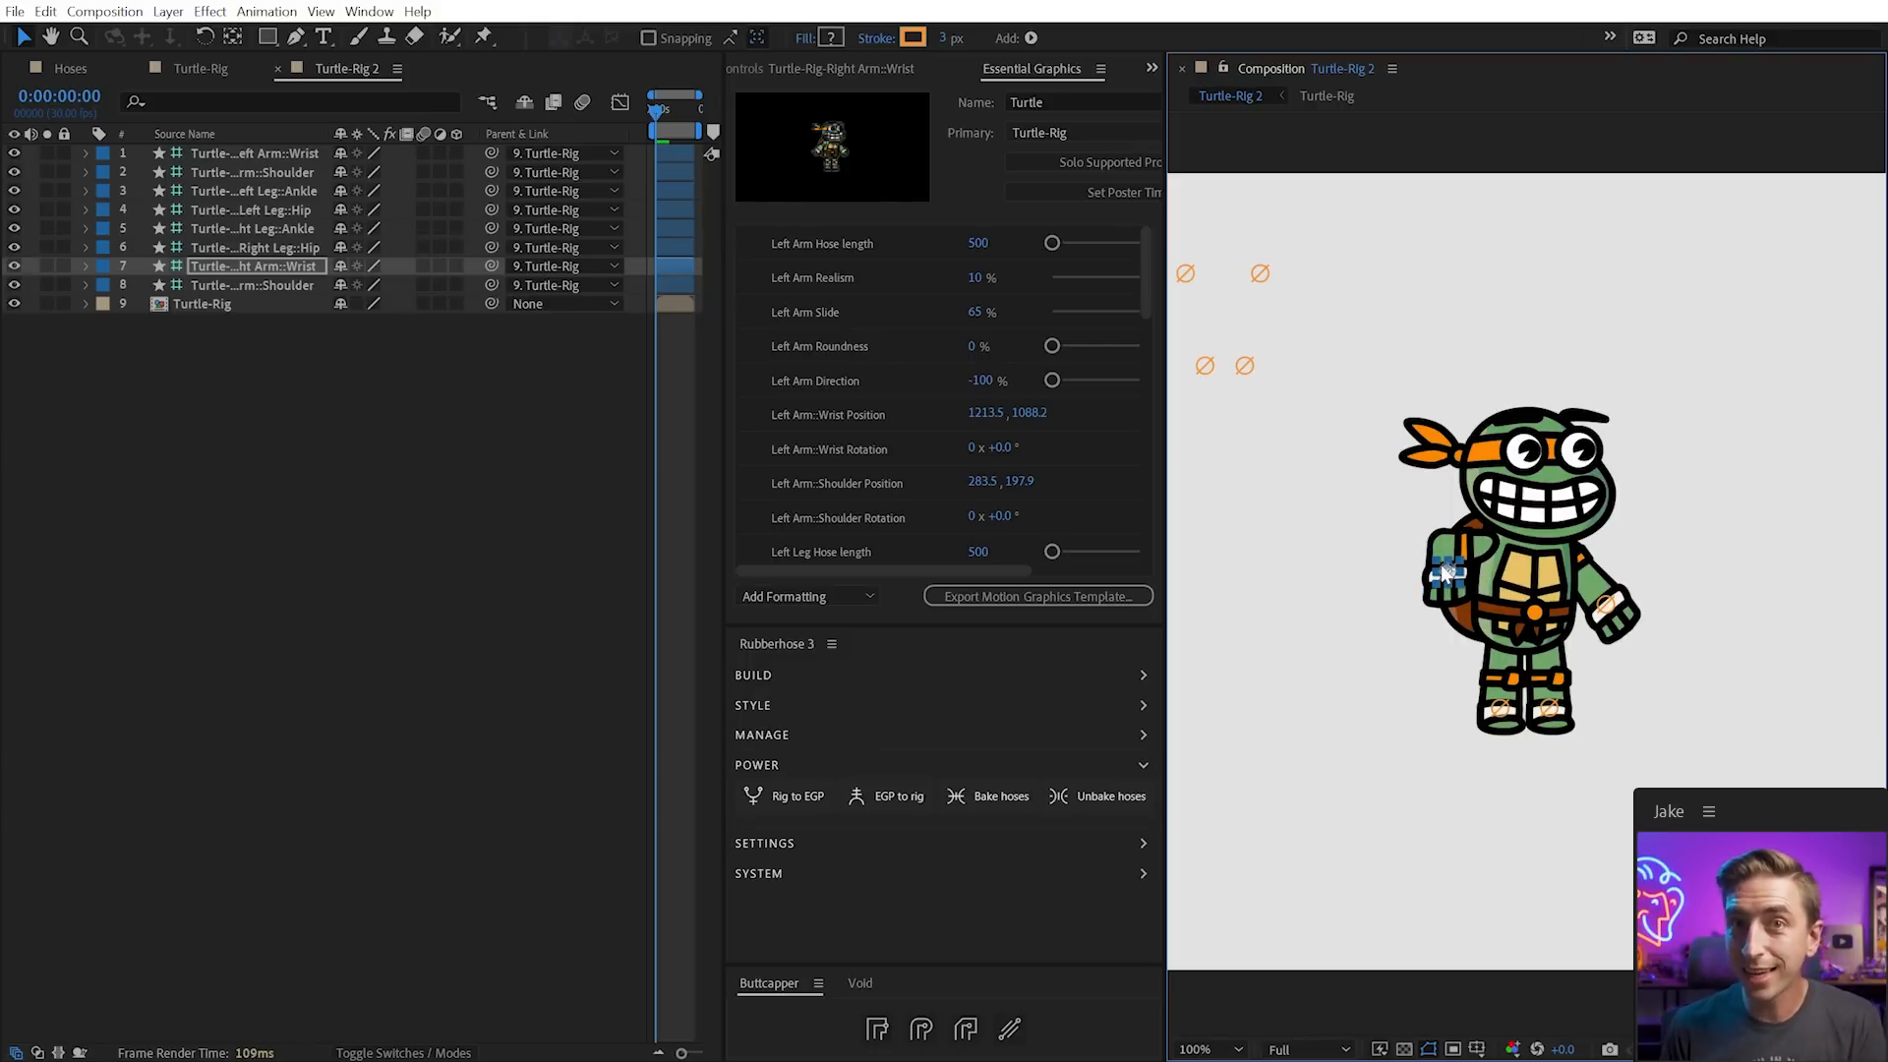
{"action": "key", "text": "ctrl+z"}
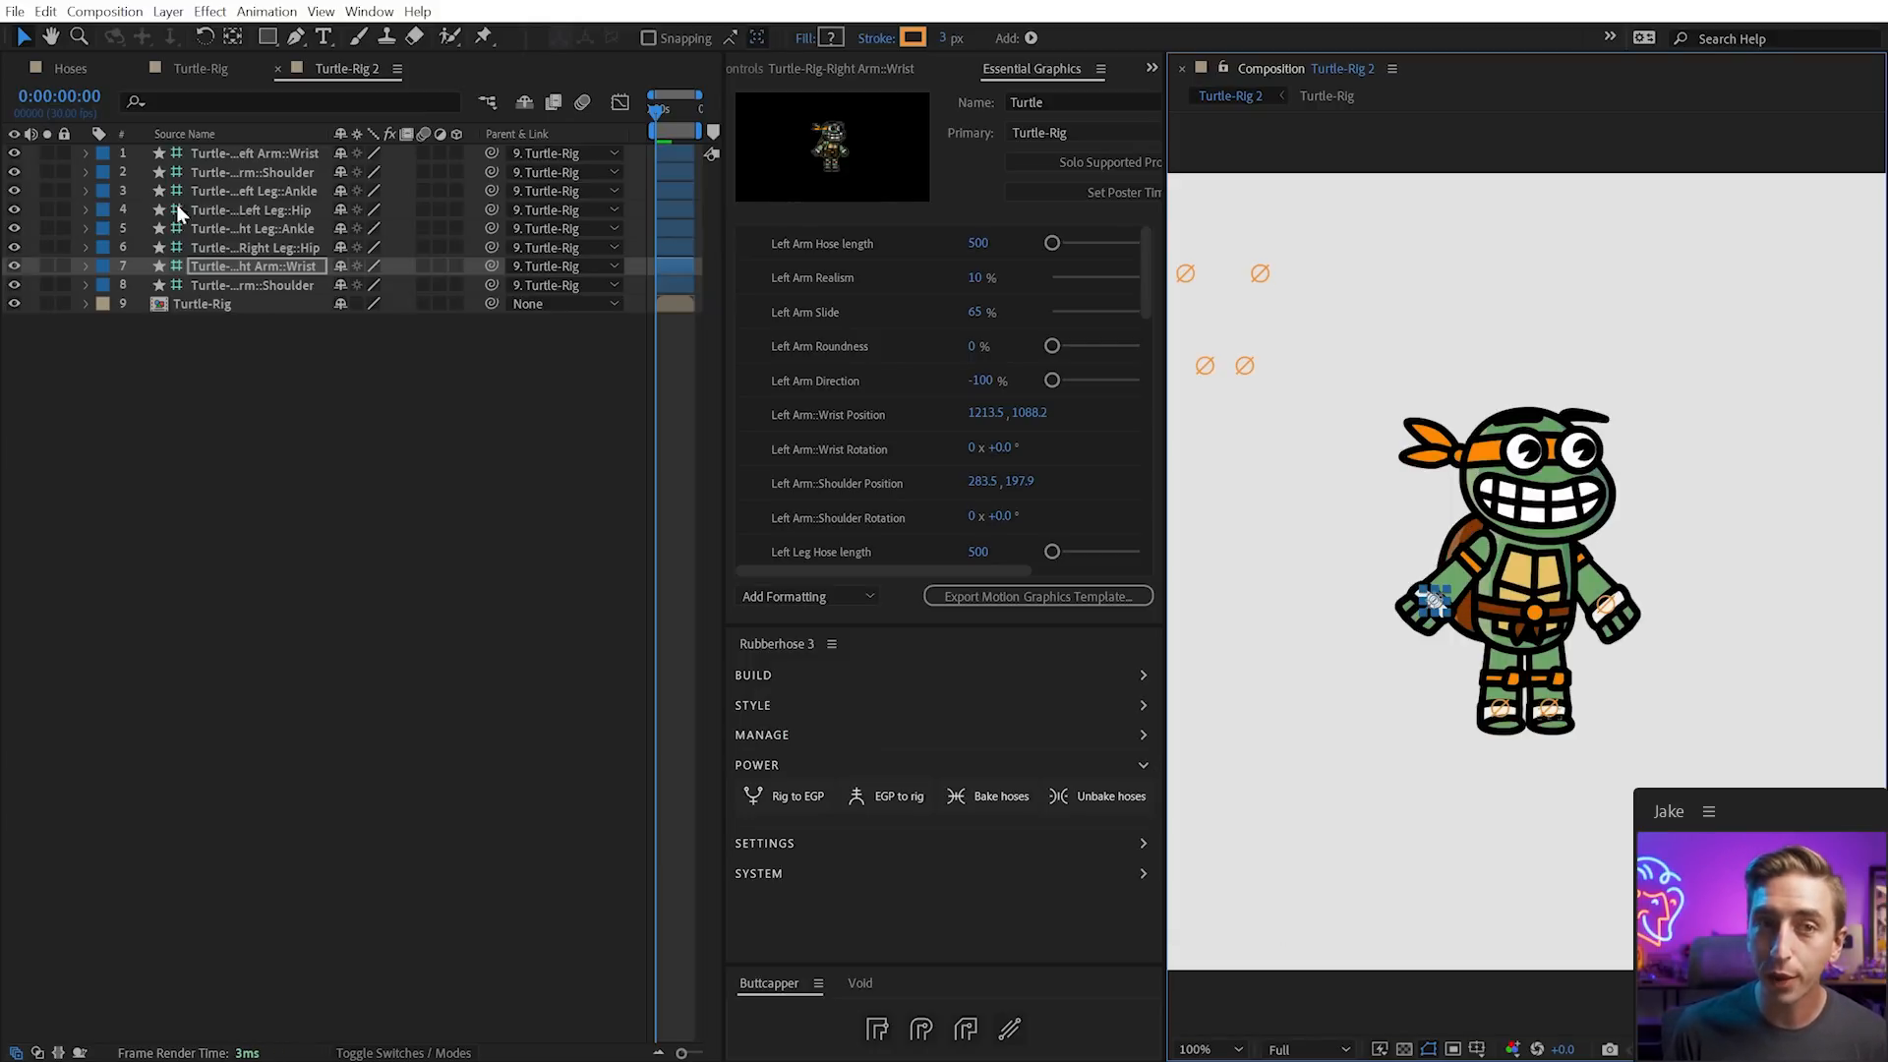
Shrink the Turtle-Rig layer by dragging its bounding box, undoing an accidental rotation
{"action": "left_click", "coordinate": [208, 300]}
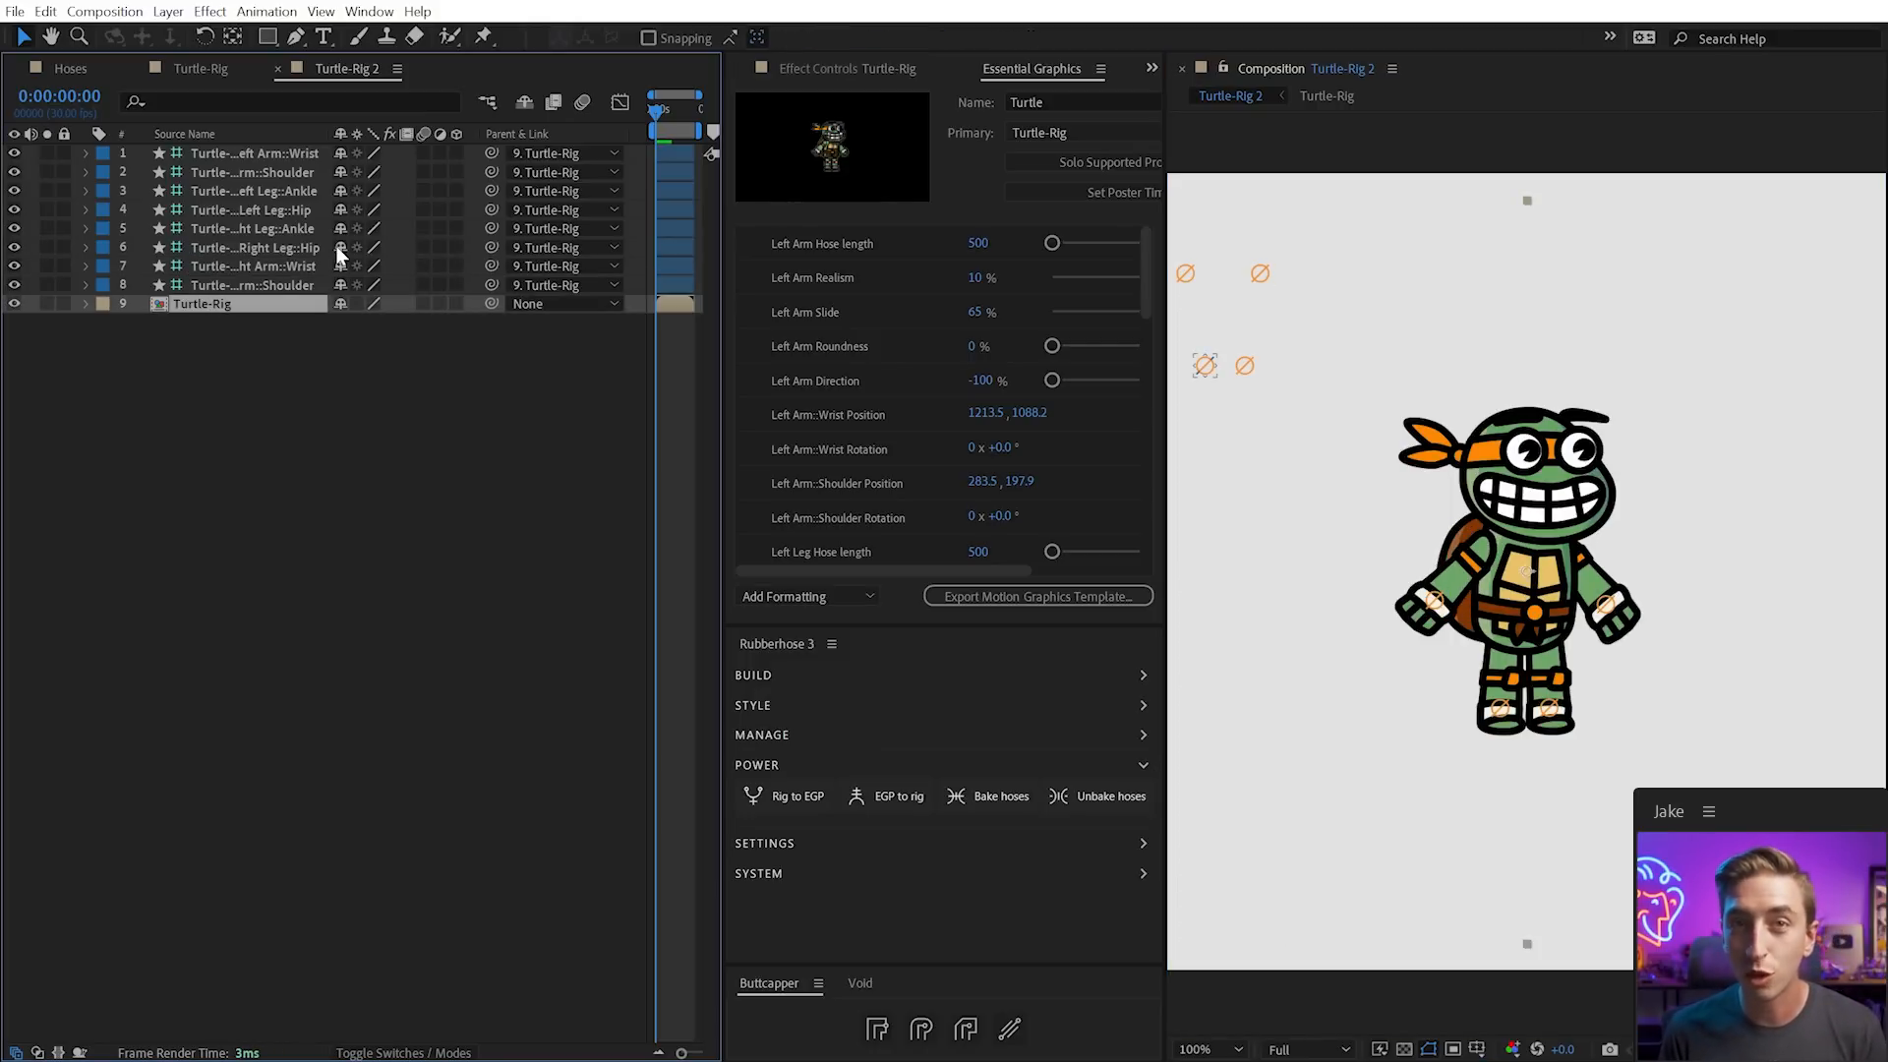
{"action": "left_click_drag", "start_coordinate": [1527, 202], "coordinate": [1520, 283]}
{"action": "left_click_drag", "start_coordinate": [1663, 351], "coordinate": [1728, 487]}
{"action": "key", "text": "ctrl+z"}
Flip the turtle with Scale X -39.6, test the left wrist, then undo the flip
{"action": "key", "text": "s"}
{"action": "left_click", "coordinate": [355, 324]}
{"action": "left_click", "coordinate": [360, 322]}
{"action": "key", "text": "Left"}
{"action": "type", "text": "-"}
{"action": "key", "text": "Return"}
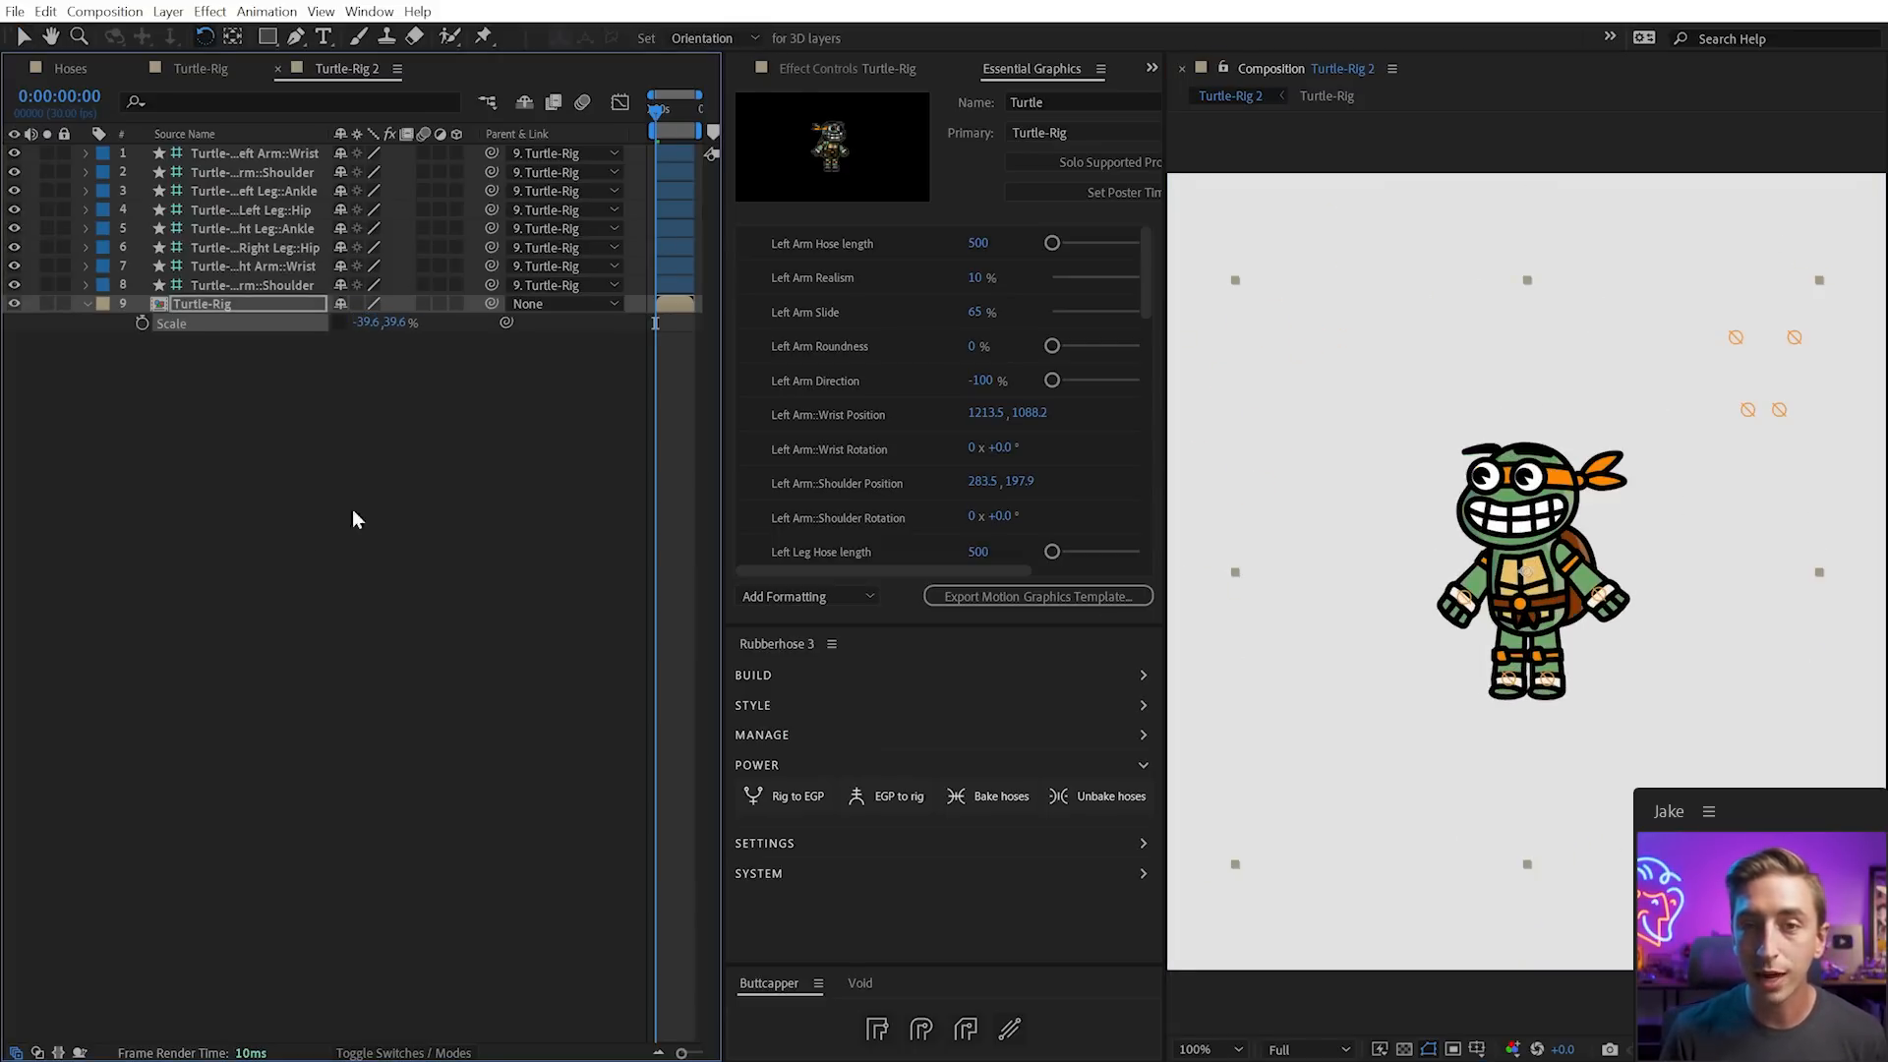
{"action": "left_click", "coordinate": [408, 453]}
{"action": "key", "text": "v"}
{"action": "mouse_move", "coordinate": [1462, 595]}
{"action": "left_mouse_down"}
{"action": "mouse_move", "coordinate": [1477, 561]}
{"action": "mouse_move", "coordinate": [1460, 609]}
{"action": "mouse_move", "coordinate": [1474, 588]}
{"action": "left_mouse_up"}
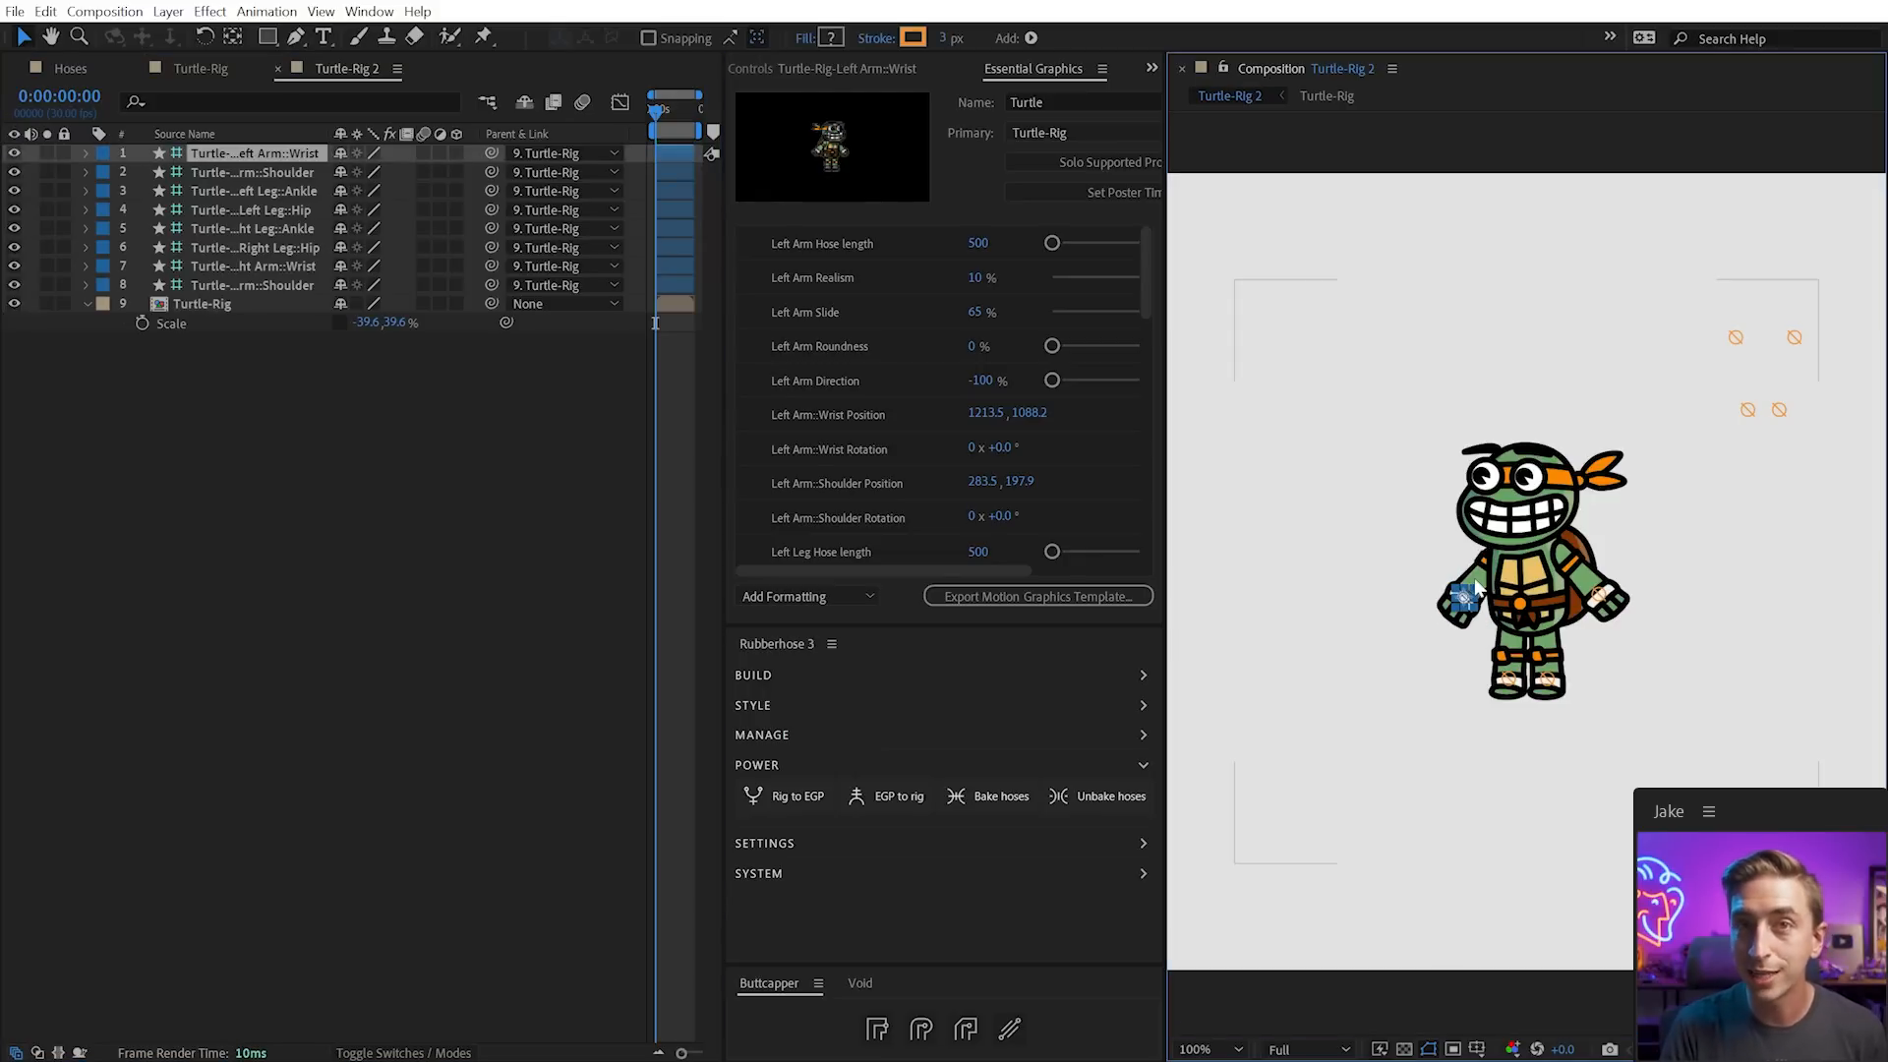
{"action": "key", "text": "ctrl+z"}
{"action": "key", "text": "ctrl+z"}
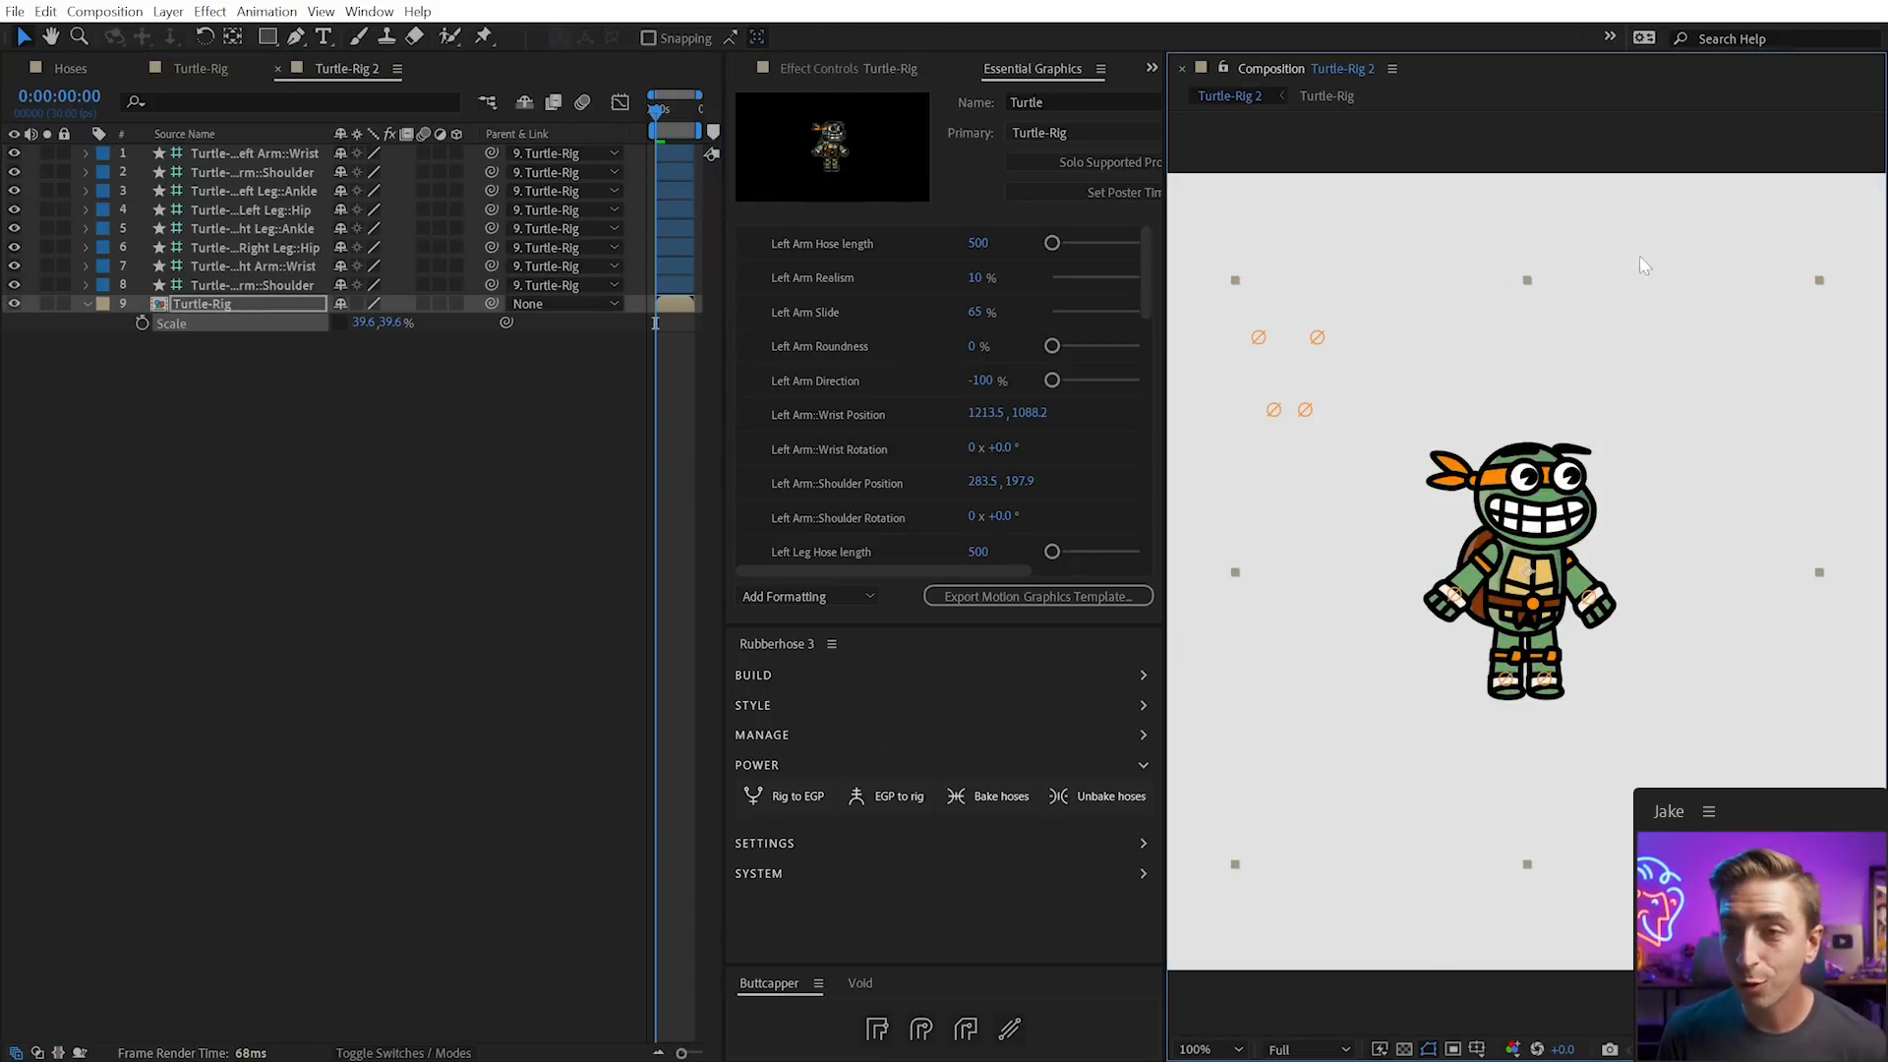
Test the right shoulder and right hip controllers, undoing the hip move
{"action": "left_click", "coordinate": [1286, 116]}
{"action": "mouse_move", "coordinate": [1258, 338]}
{"action": "left_mouse_down"}
{"action": "mouse_move", "coordinate": [1264, 365]}
{"action": "mouse_move", "coordinate": [1259, 338]}
{"action": "left_mouse_up"}
{"action": "mouse_move", "coordinate": [1273, 409]}
{"action": "left_mouse_down"}
{"action": "mouse_move", "coordinate": [1268, 430]}
{"action": "mouse_move", "coordinate": [1281, 397]}
{"action": "left_mouse_up"}
{"action": "key", "text": "ctrl+z"}
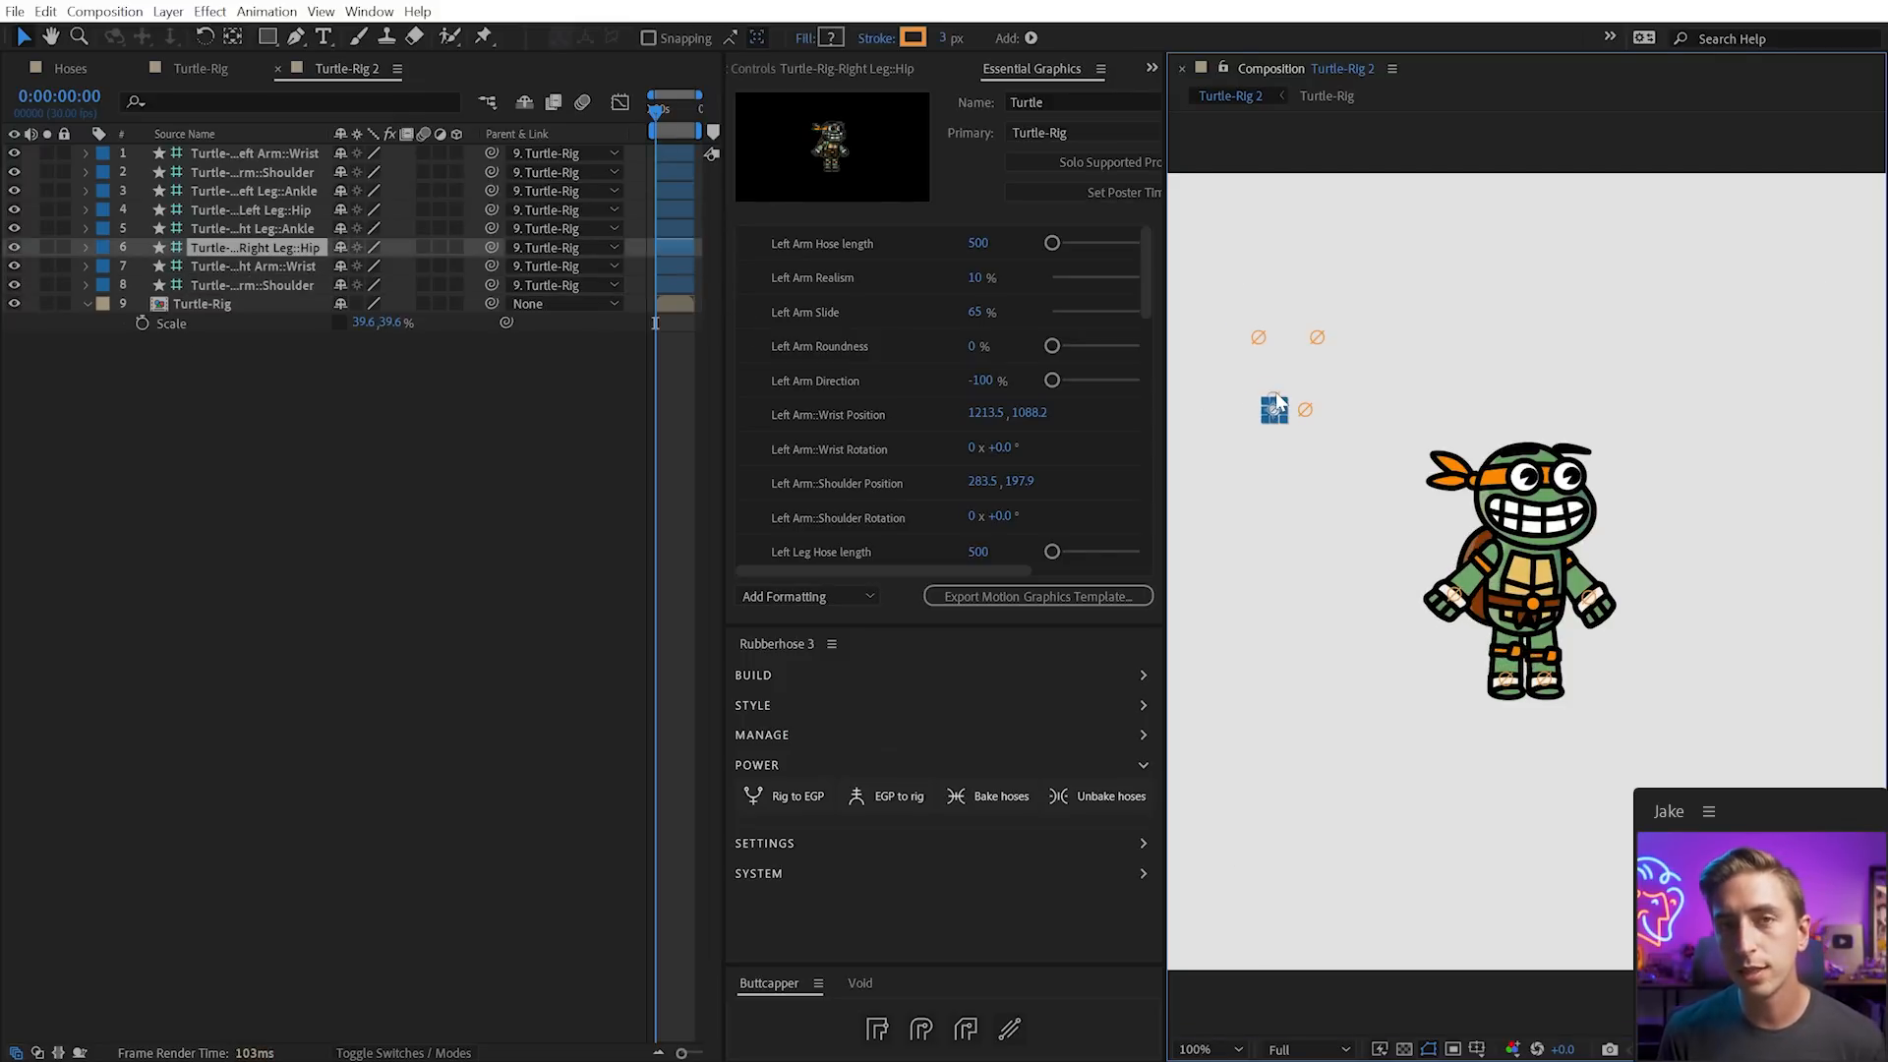
{"action": "left_click", "coordinate": [191, 68]}
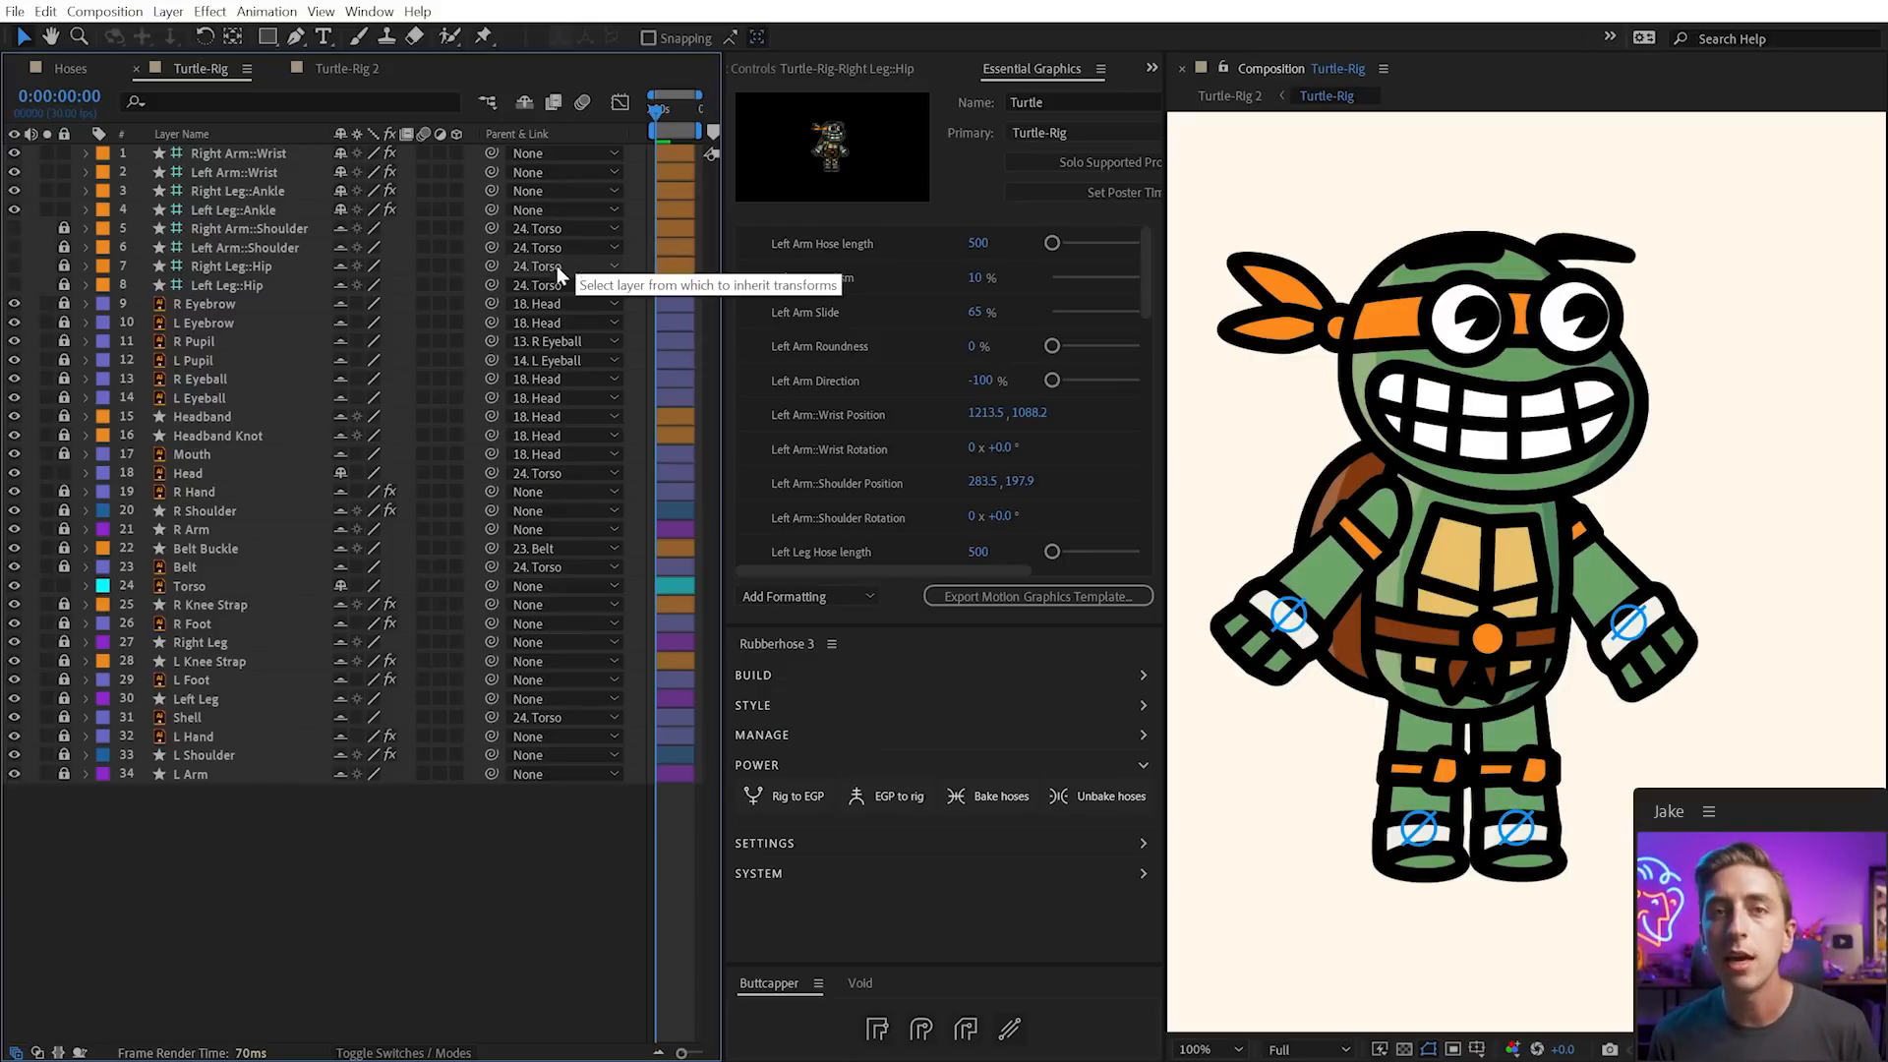
{"action": "left_click", "coordinate": [334, 77]}
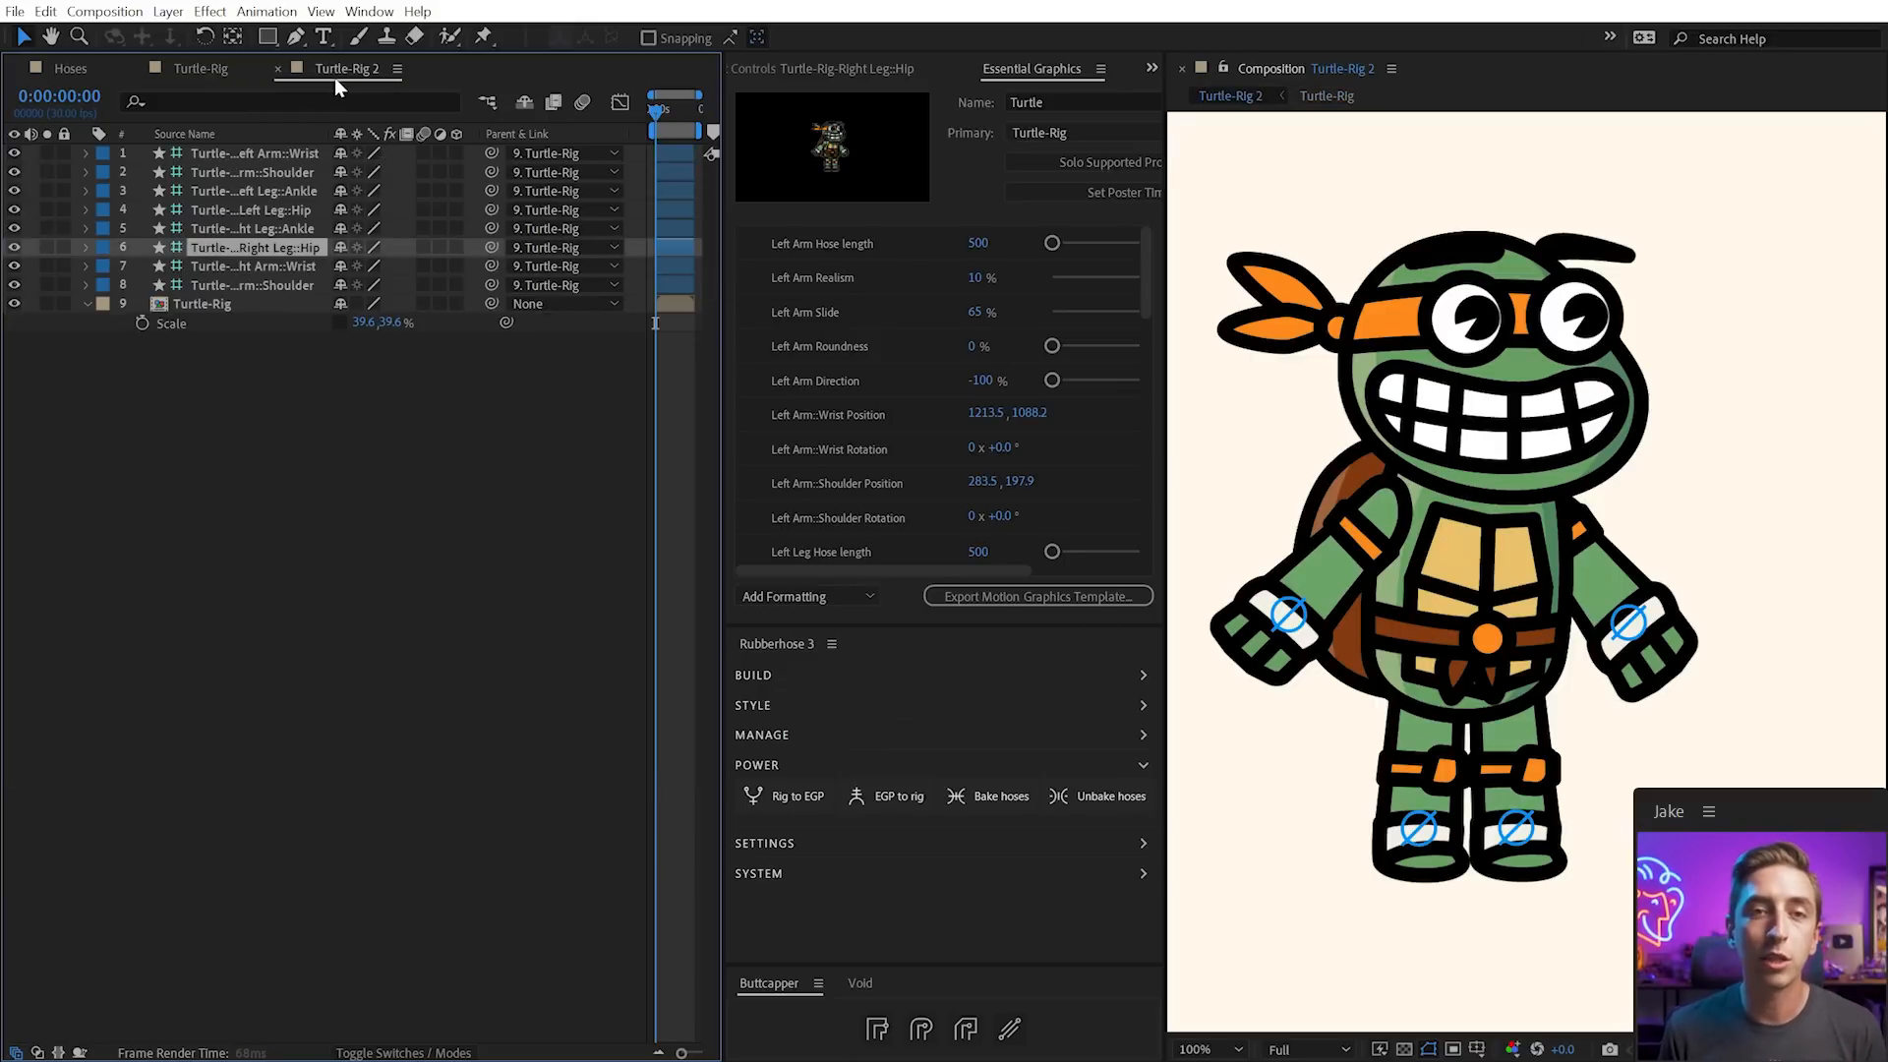
{"action": "left_click", "coordinate": [1504, 873]}
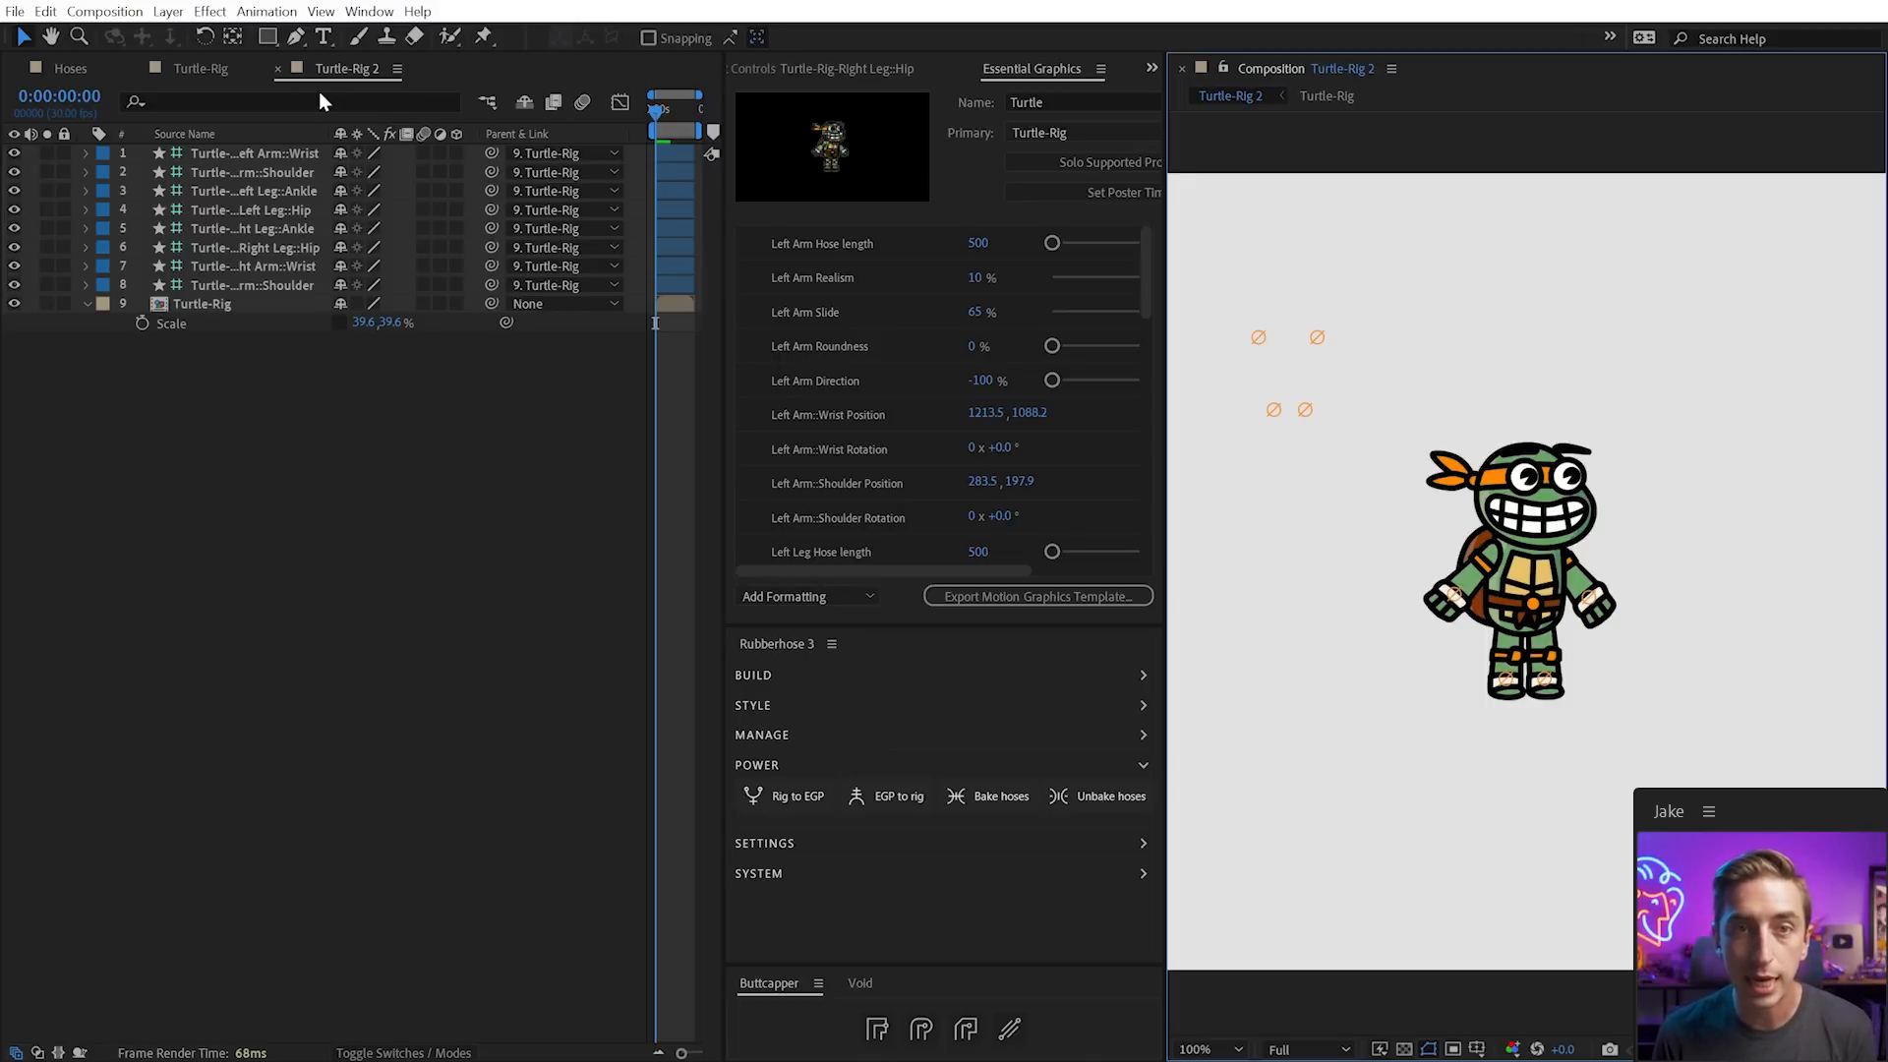
{"action": "left_click", "coordinate": [202, 68]}
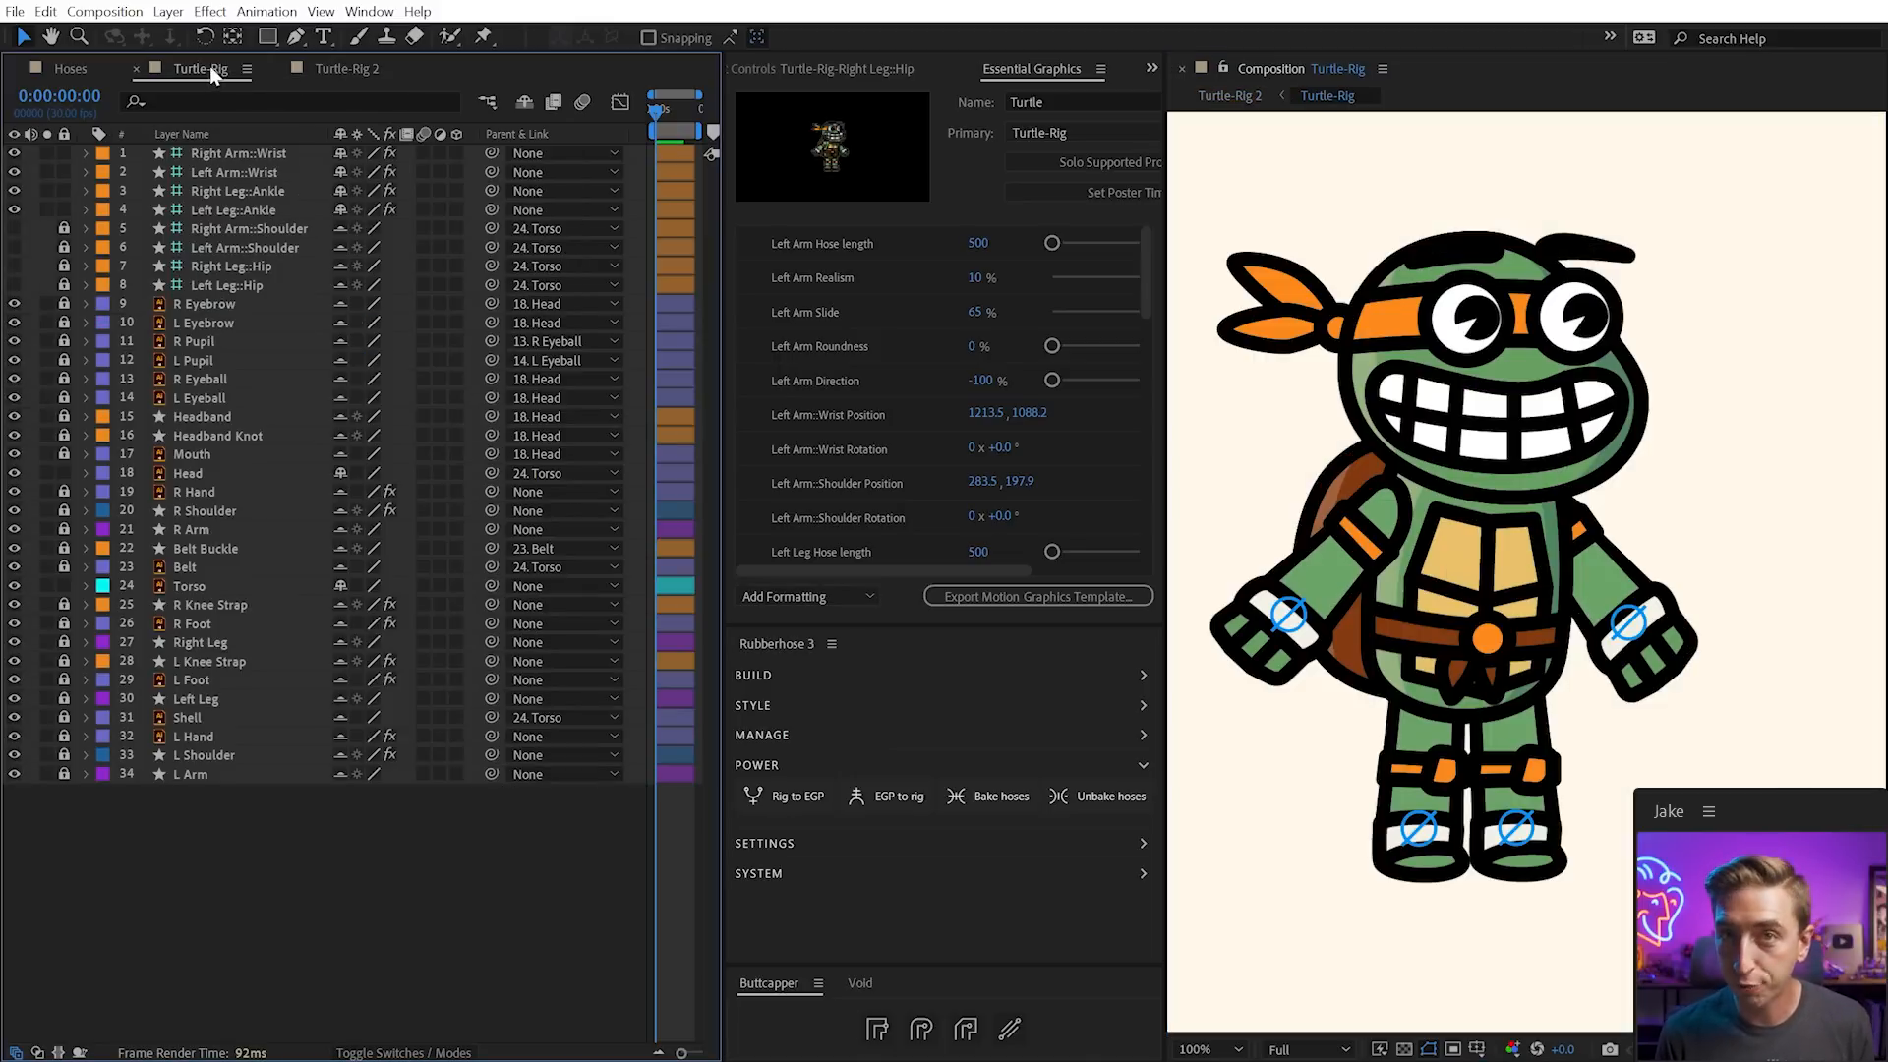
{"action": "left_click", "coordinate": [246, 209]}
{"action": "left_click", "coordinate": [241, 154], "text": "shift"}
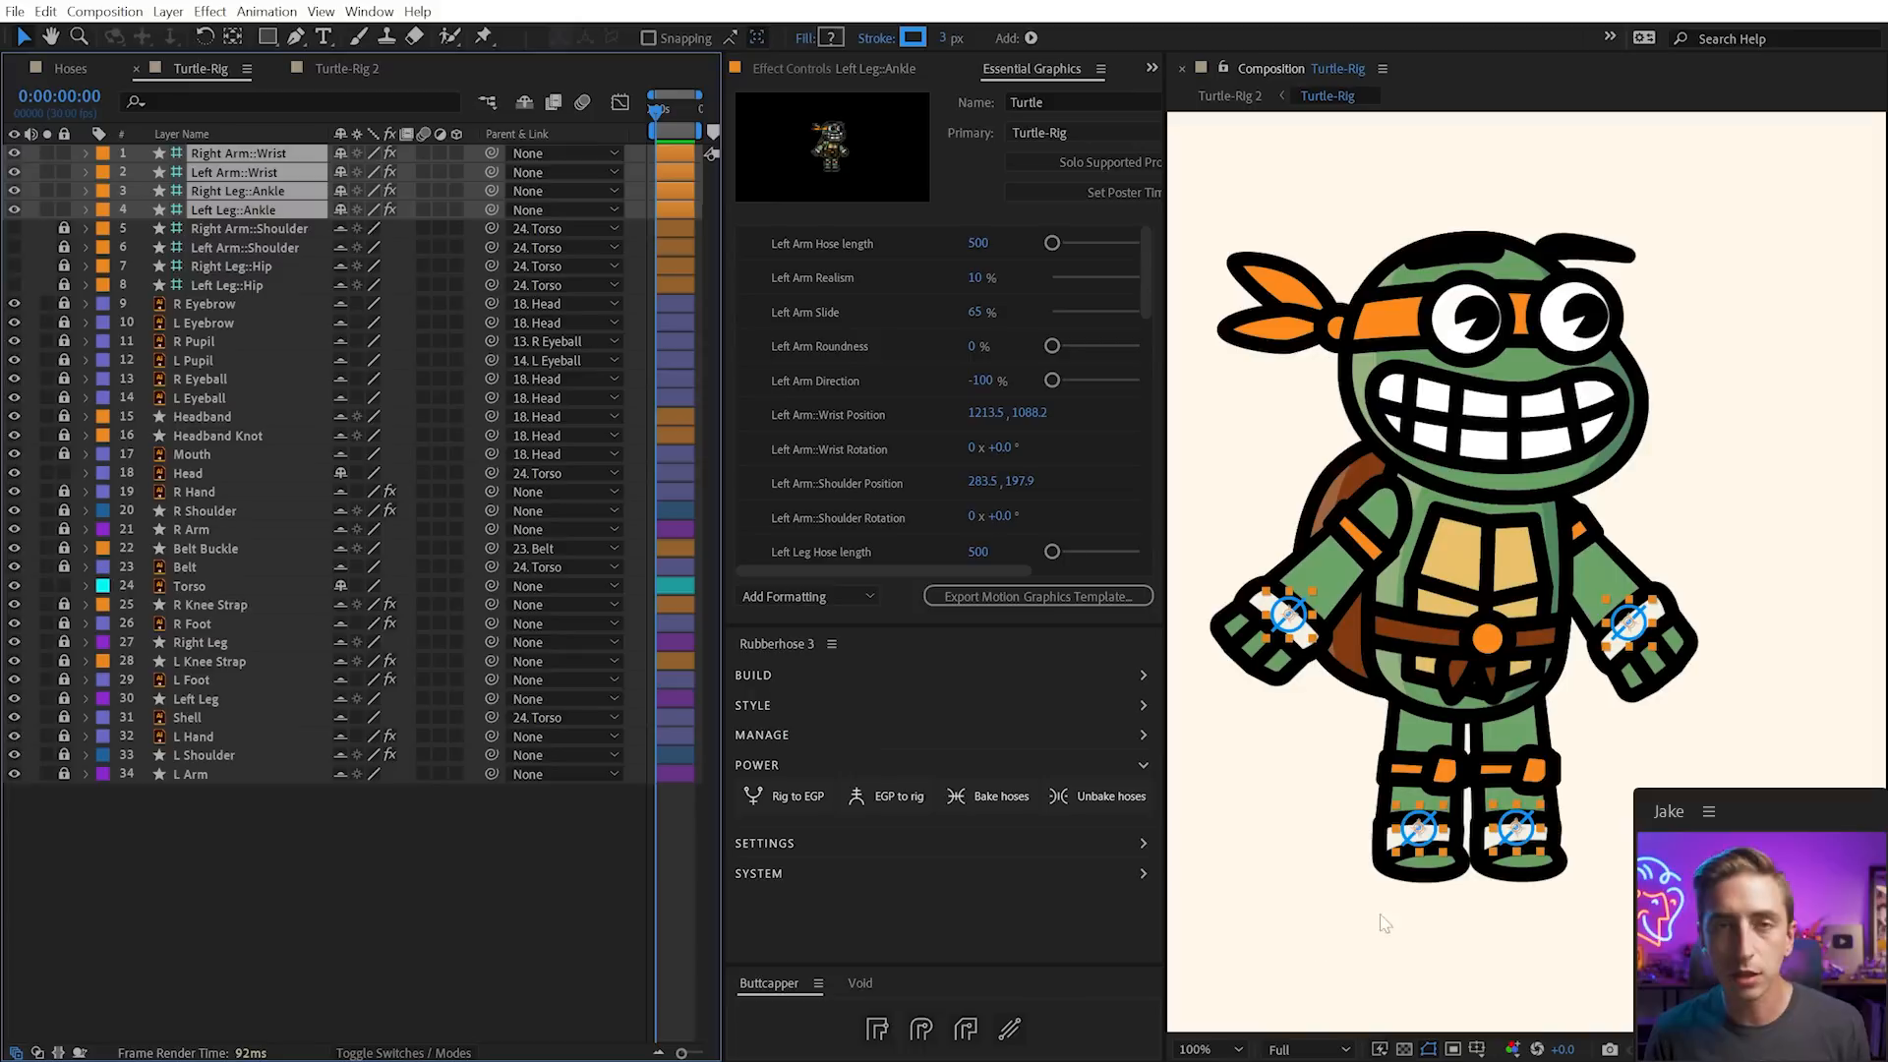
{"action": "left_click", "coordinate": [1594, 977]}
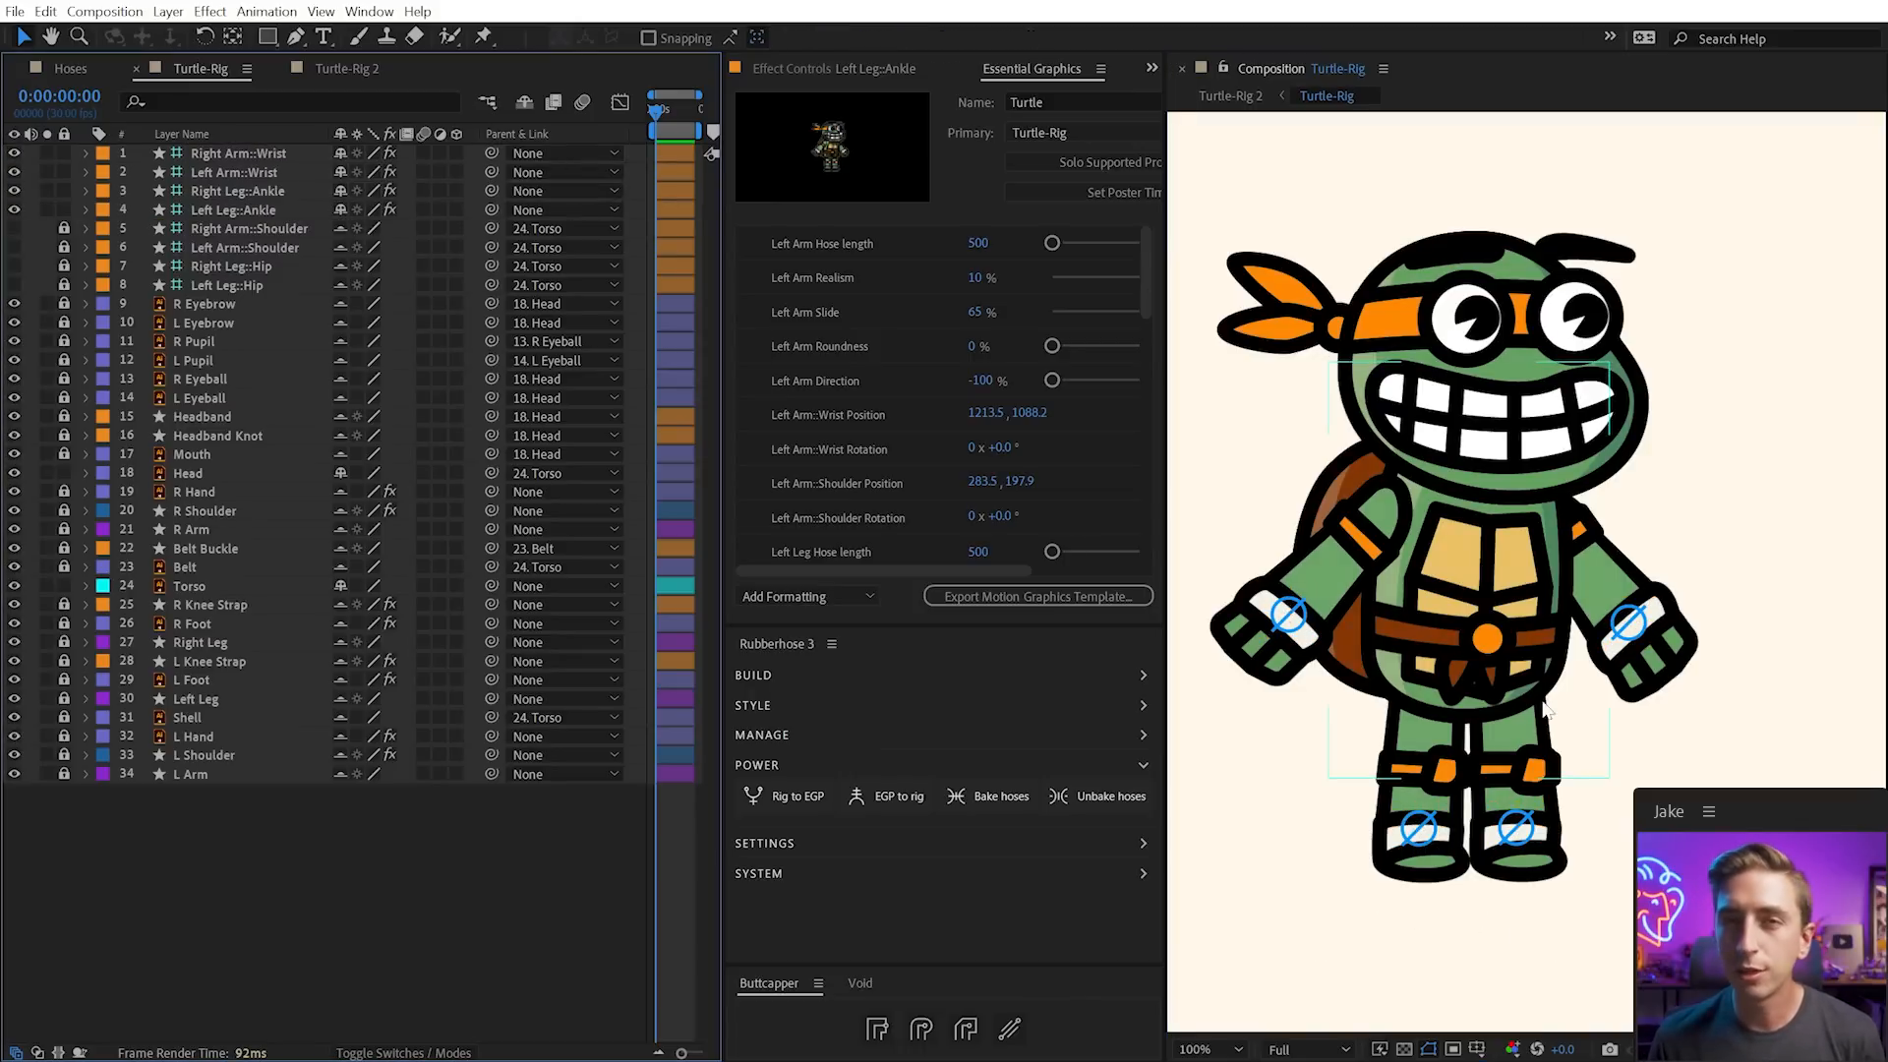
{"action": "left_click", "coordinate": [344, 69]}
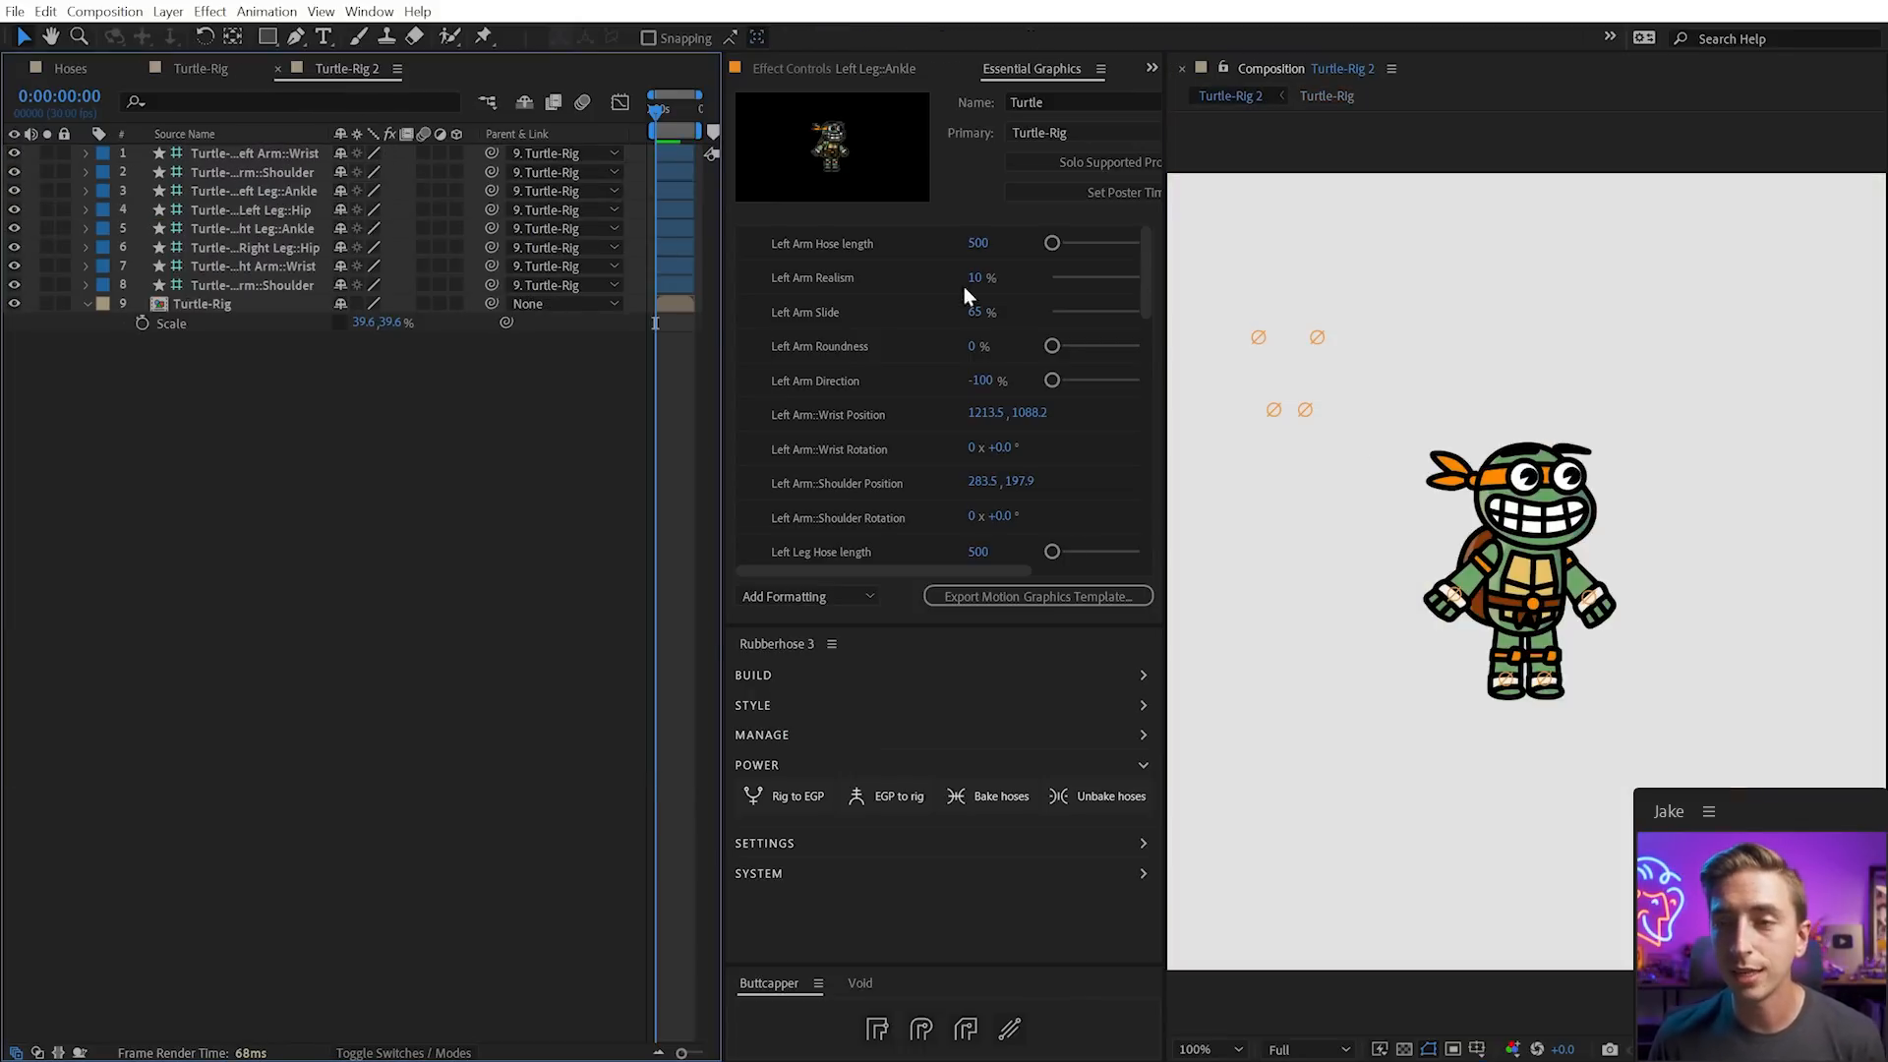
{"action": "left_click", "coordinate": [1618, 616]}
{"action": "key", "text": "s"}
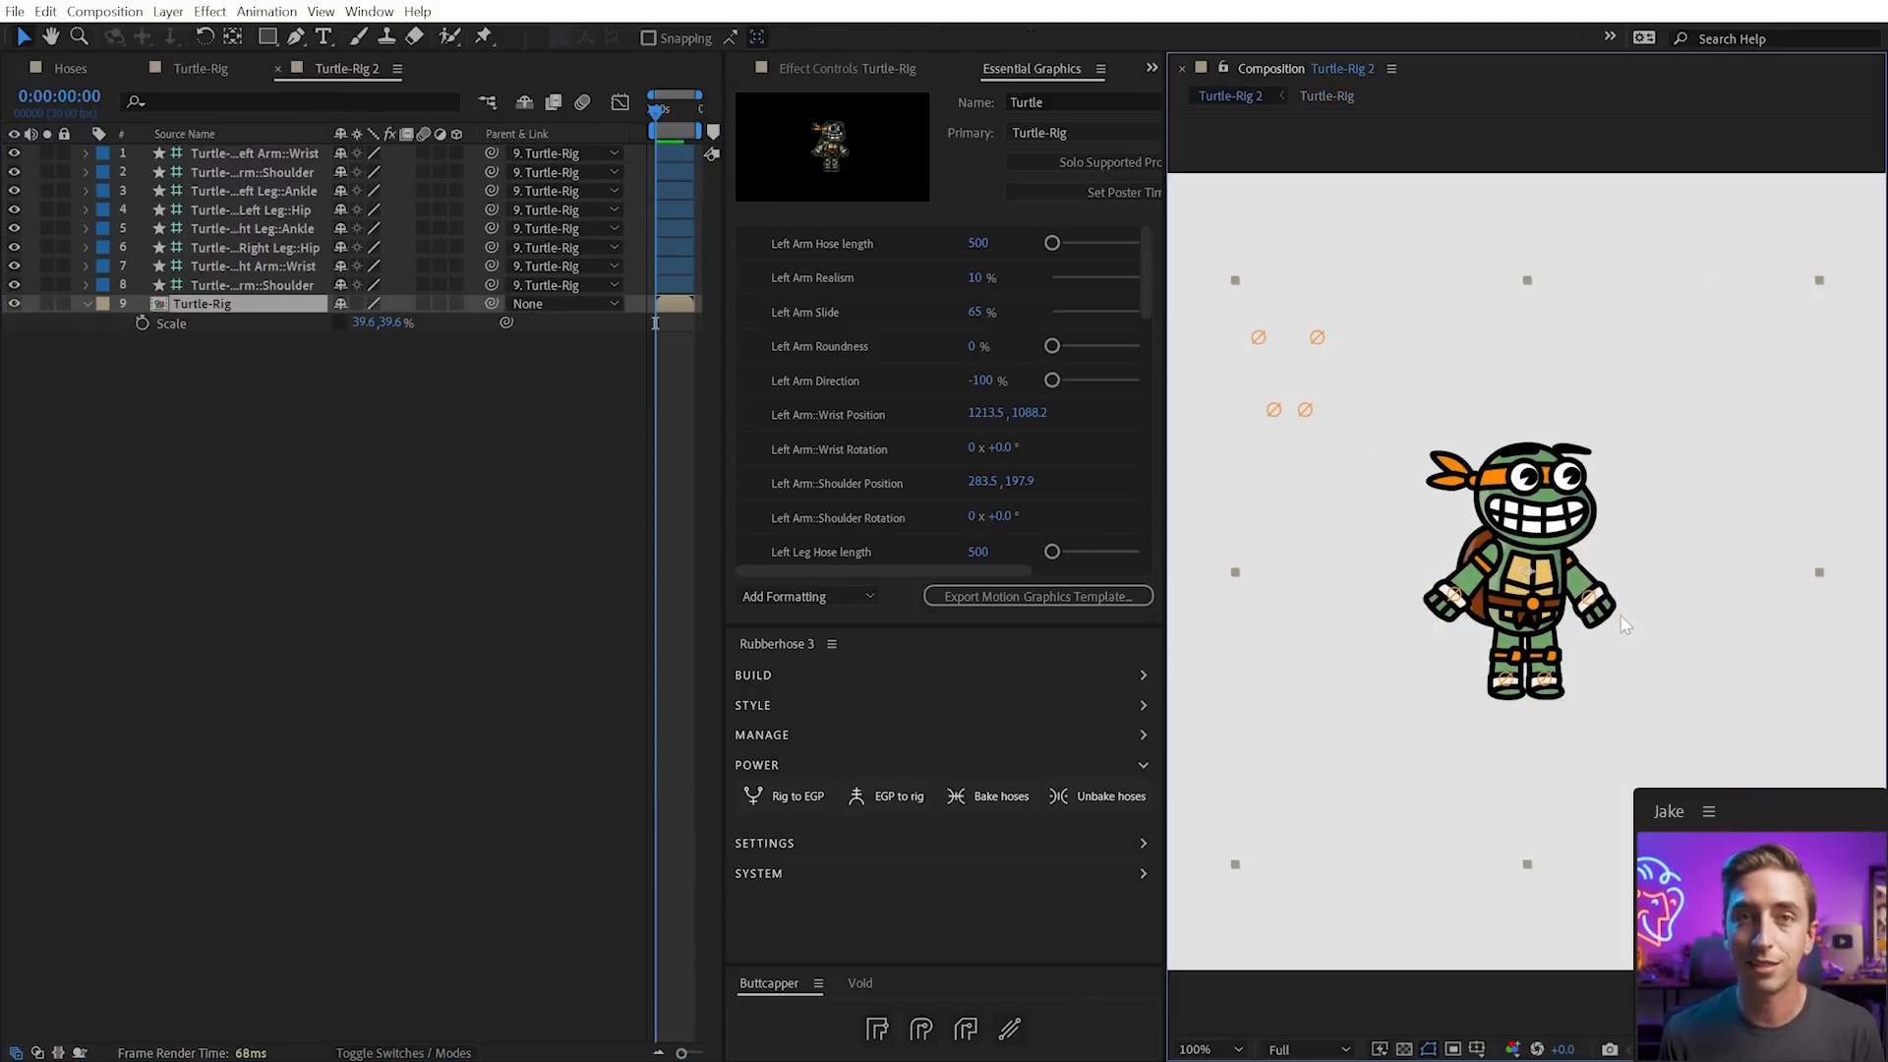
Duplicate the turtle rig in Rubberhose 3 Manage and name the copy 'Turtle 2'
{"action": "left_click", "coordinate": [767, 759]}
{"action": "left_click", "coordinate": [769, 733]}
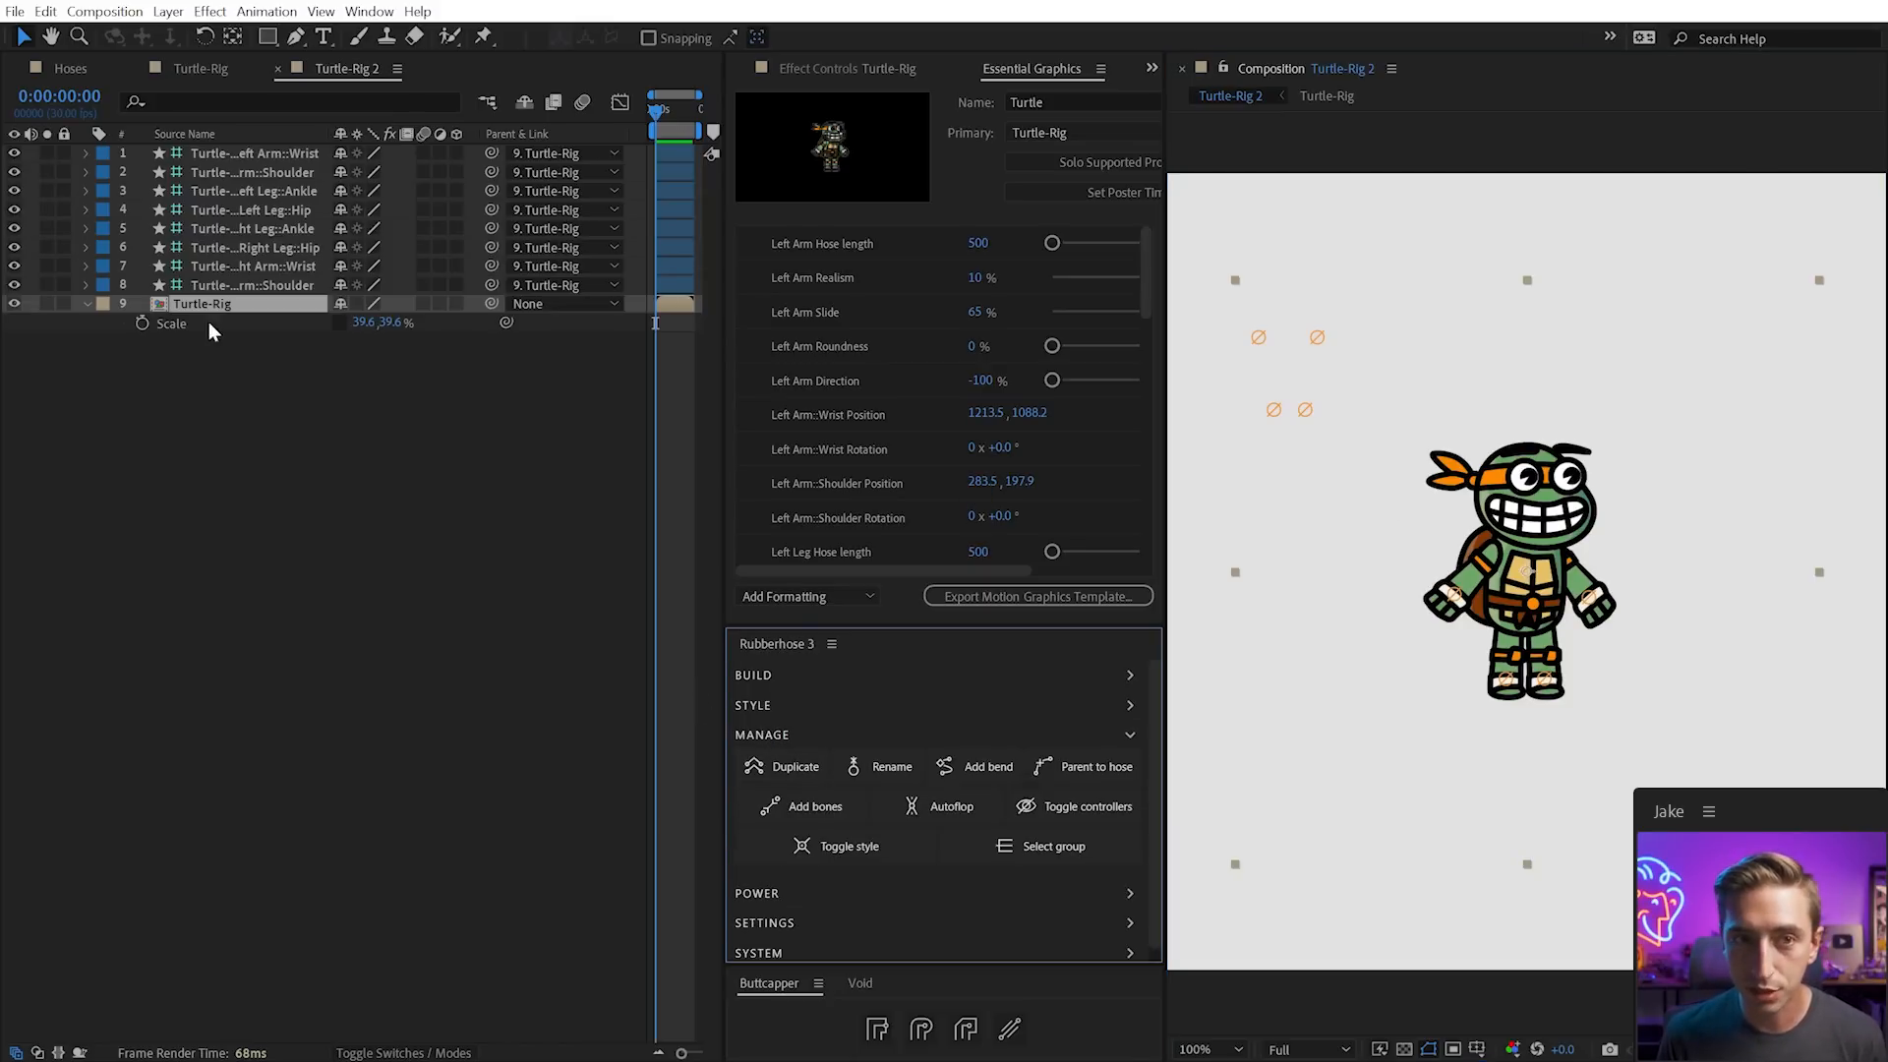
{"action": "left_click", "coordinate": [769, 766]}
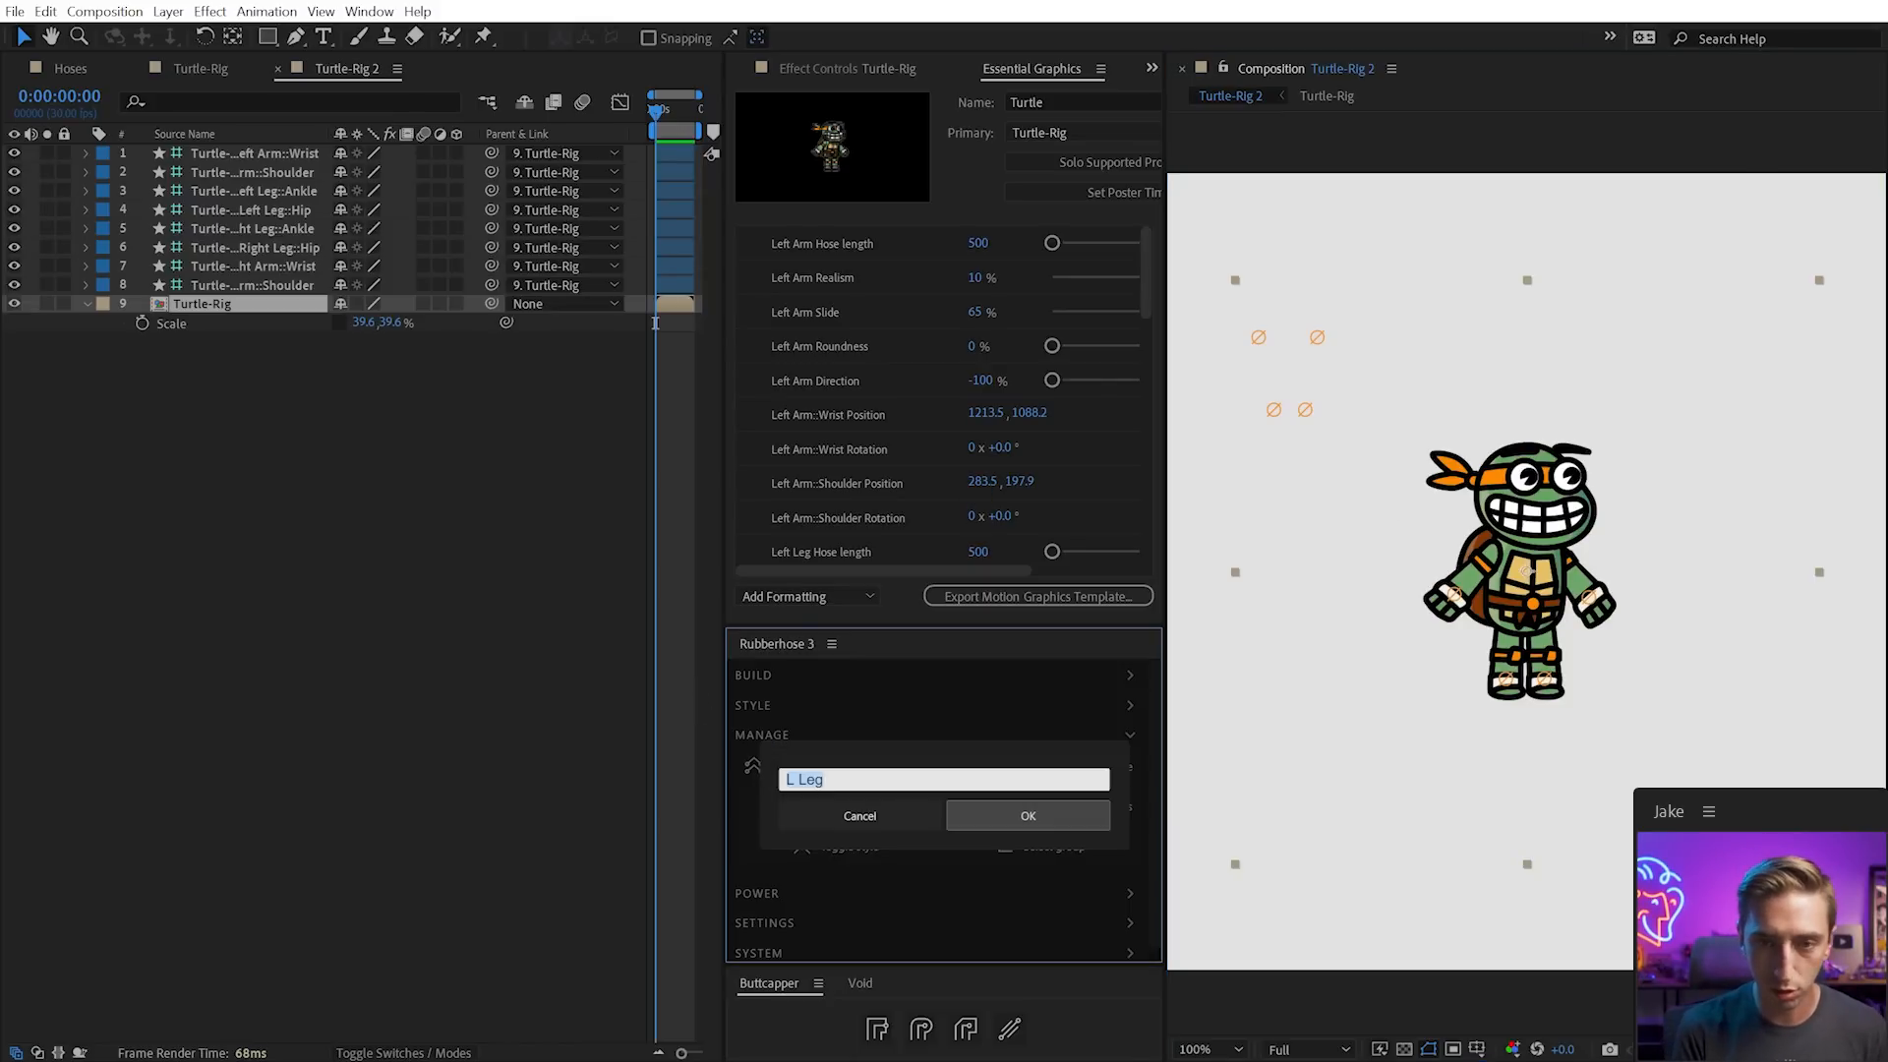
{"action": "type", "text": "Turtle 2"}
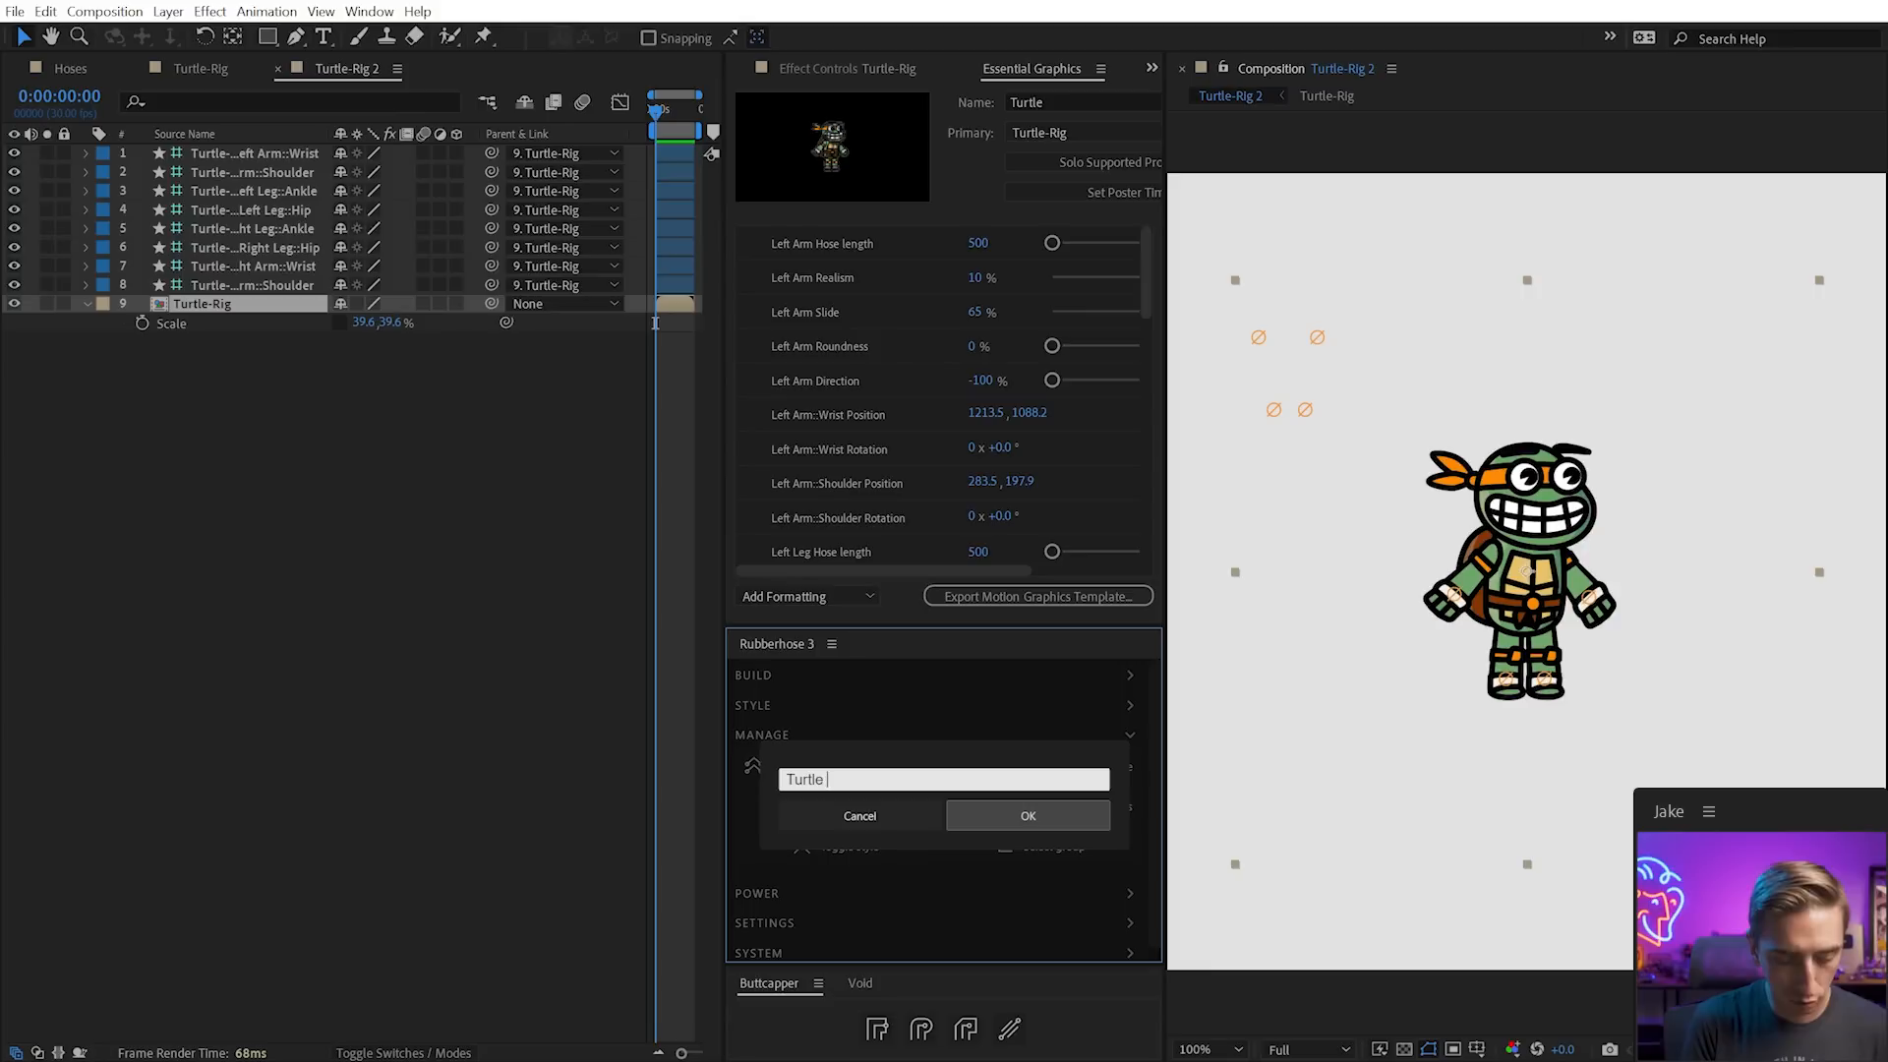
{"action": "left_click", "coordinate": [1028, 816]}
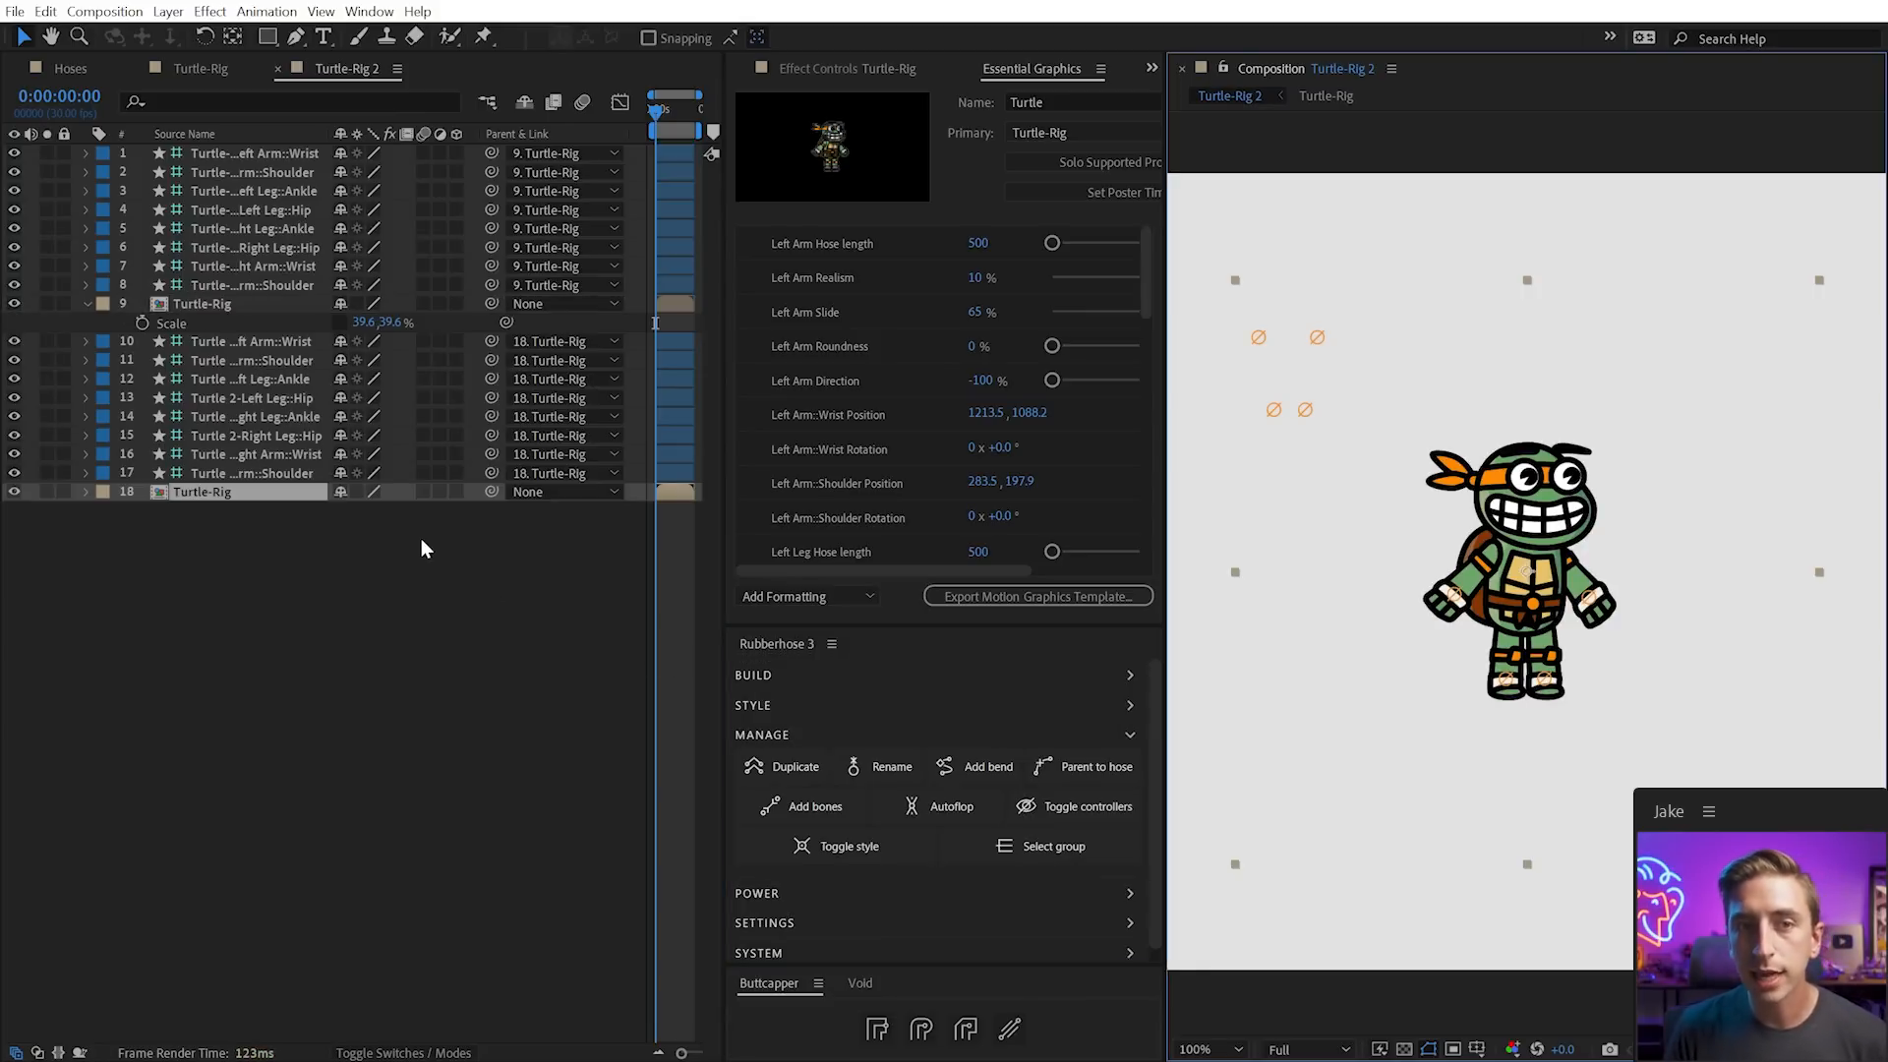
Place Turtle 2 left of the original and bend each turtle's arm slightly inward
{"action": "left_click_drag", "start_coordinate": [1628, 656], "coordinate": [1416, 664]}
{"action": "left_click", "coordinate": [228, 529]}
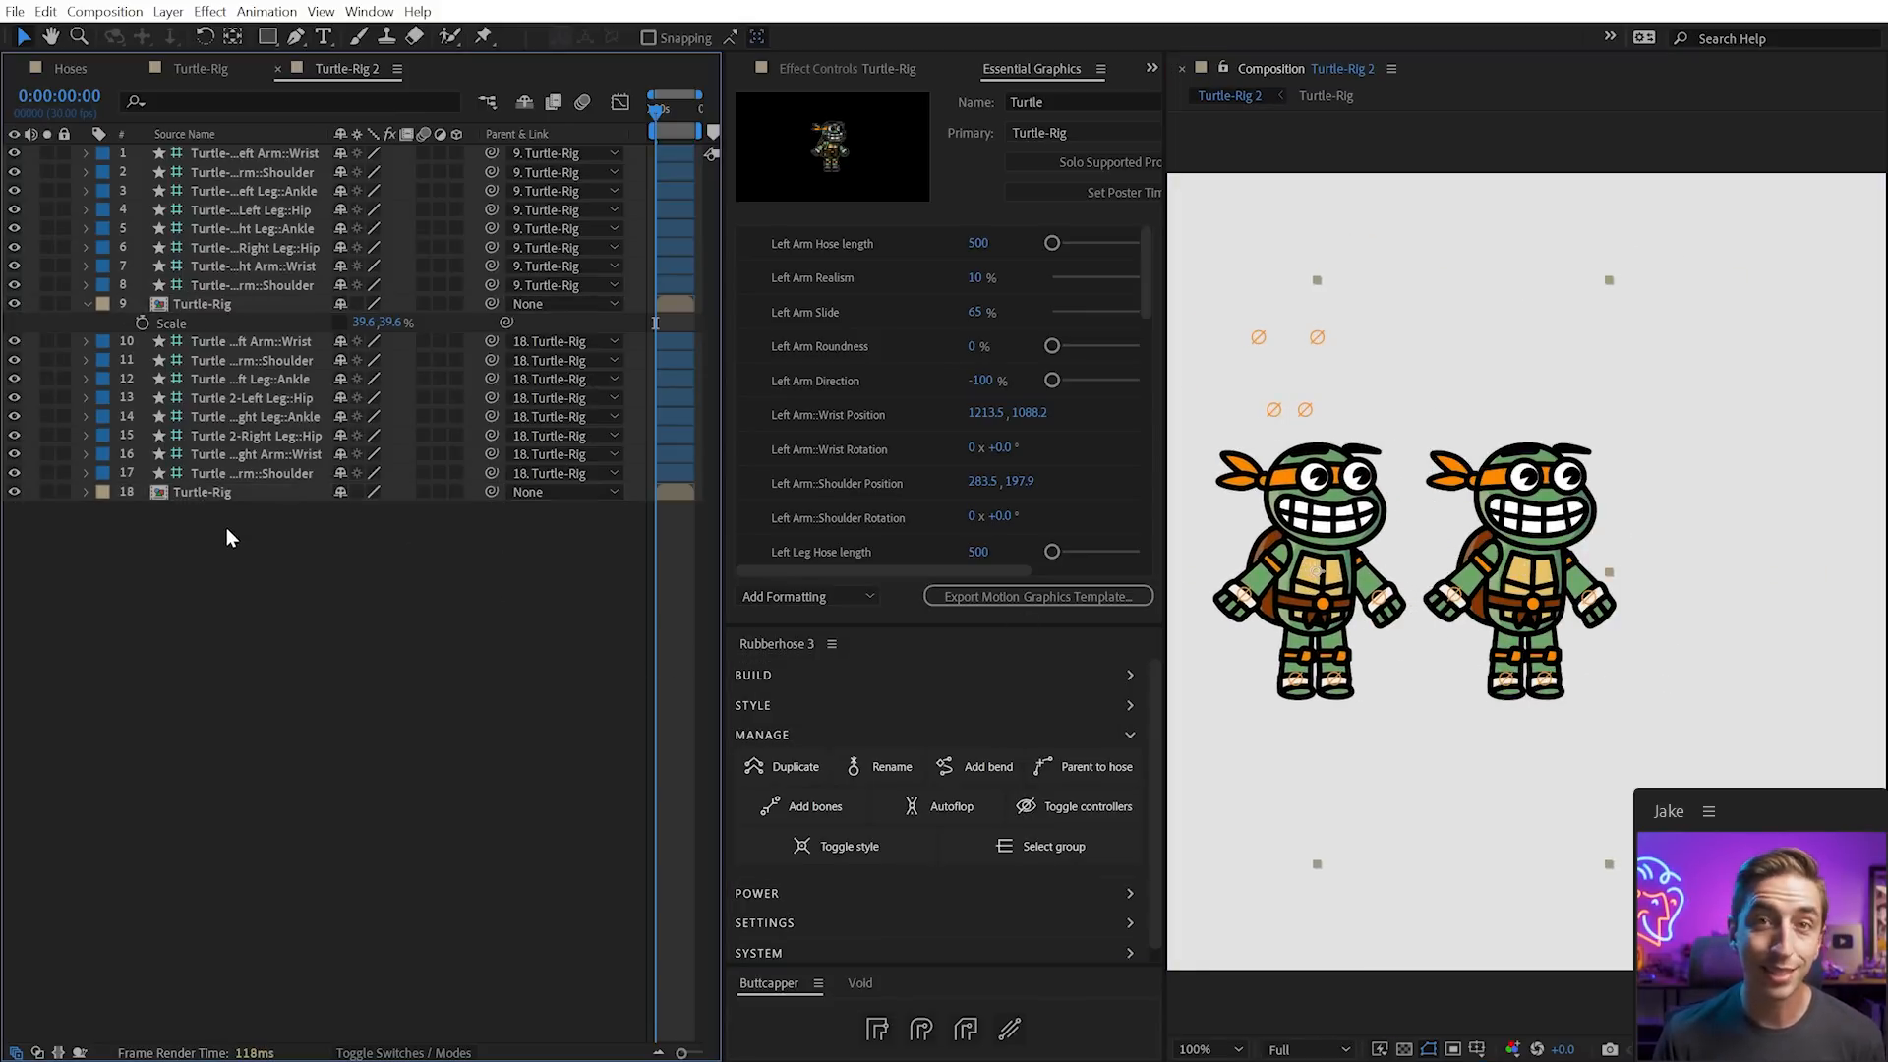
{"action": "left_click", "coordinate": [238, 453]}
{"action": "left_click_drag", "start_coordinate": [1241, 595], "coordinate": [1265, 593]}
{"action": "left_click_drag", "start_coordinate": [1488, 713], "coordinate": [1573, 712]}
{"action": "left_click", "coordinate": [263, 285]}
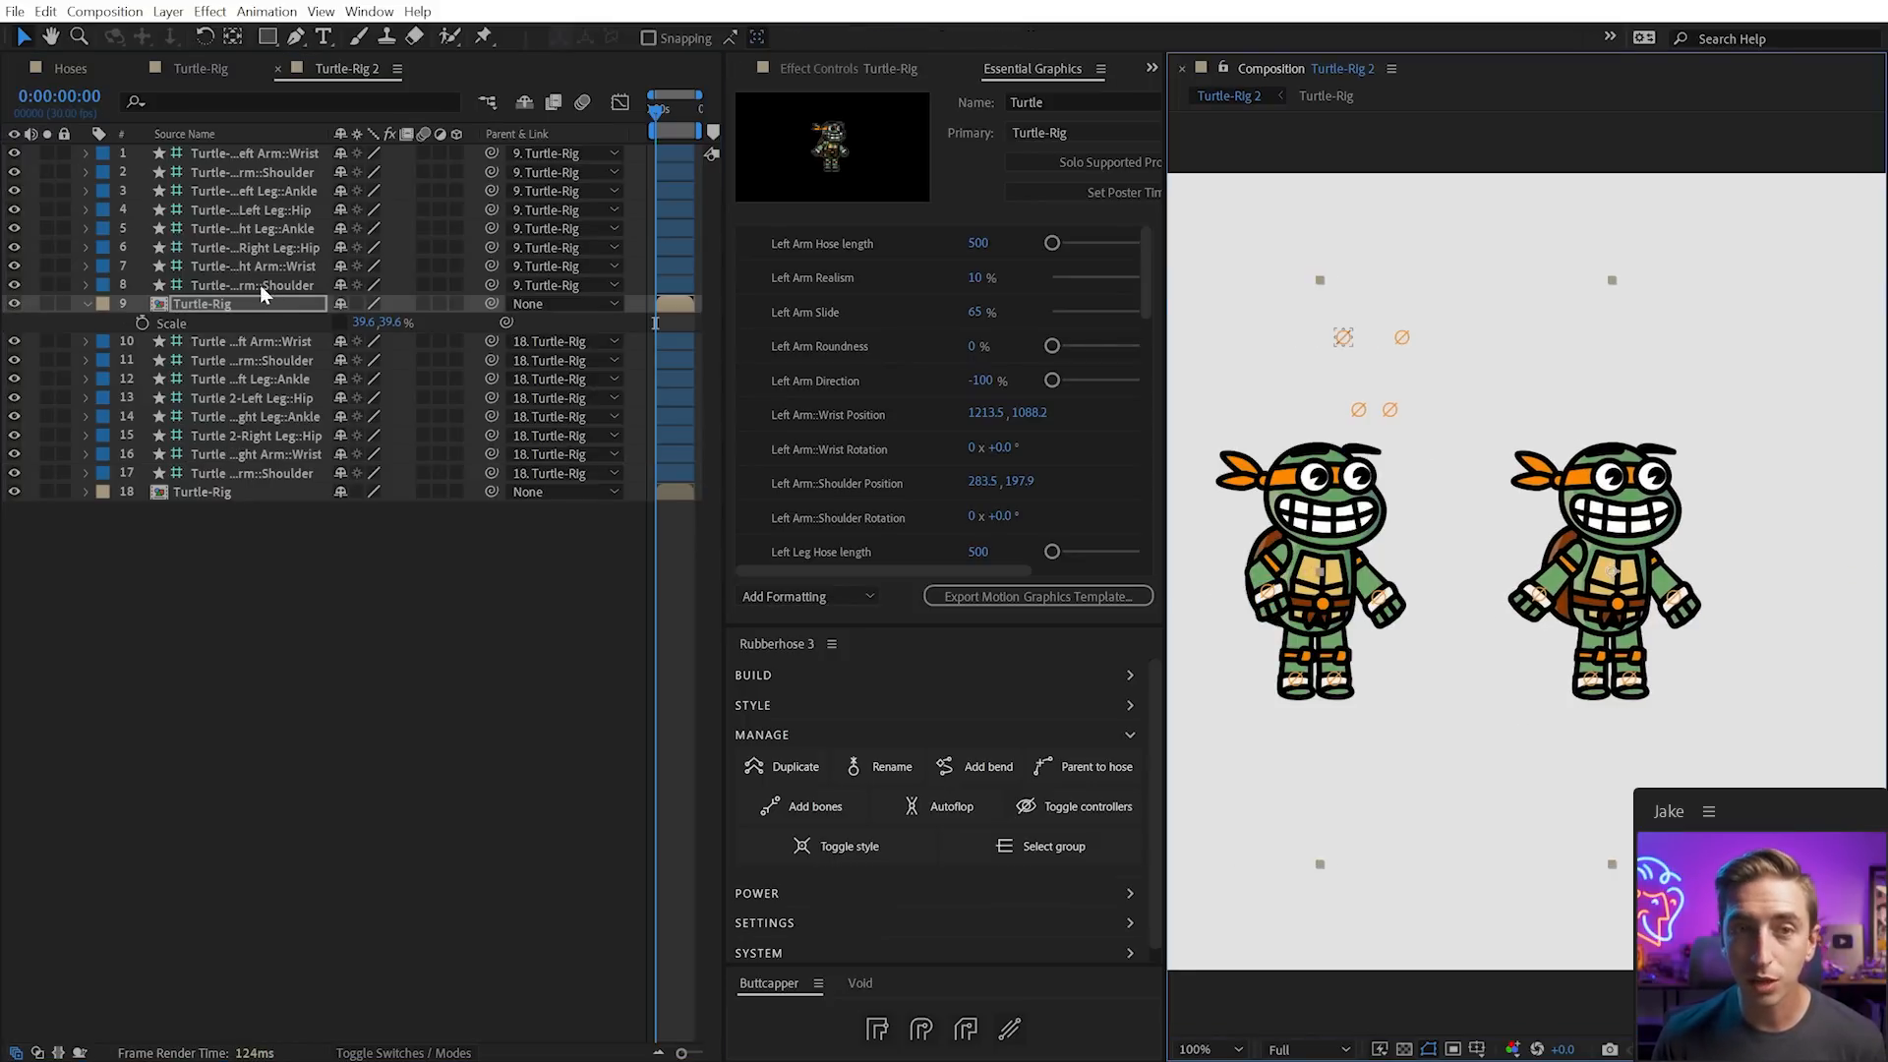
{"action": "mouse_move", "coordinate": [1543, 604]}
{"action": "left_mouse_down"}
{"action": "mouse_move", "coordinate": [1579, 596]}
{"action": "mouse_move", "coordinate": [1564, 596]}
{"action": "left_mouse_up"}
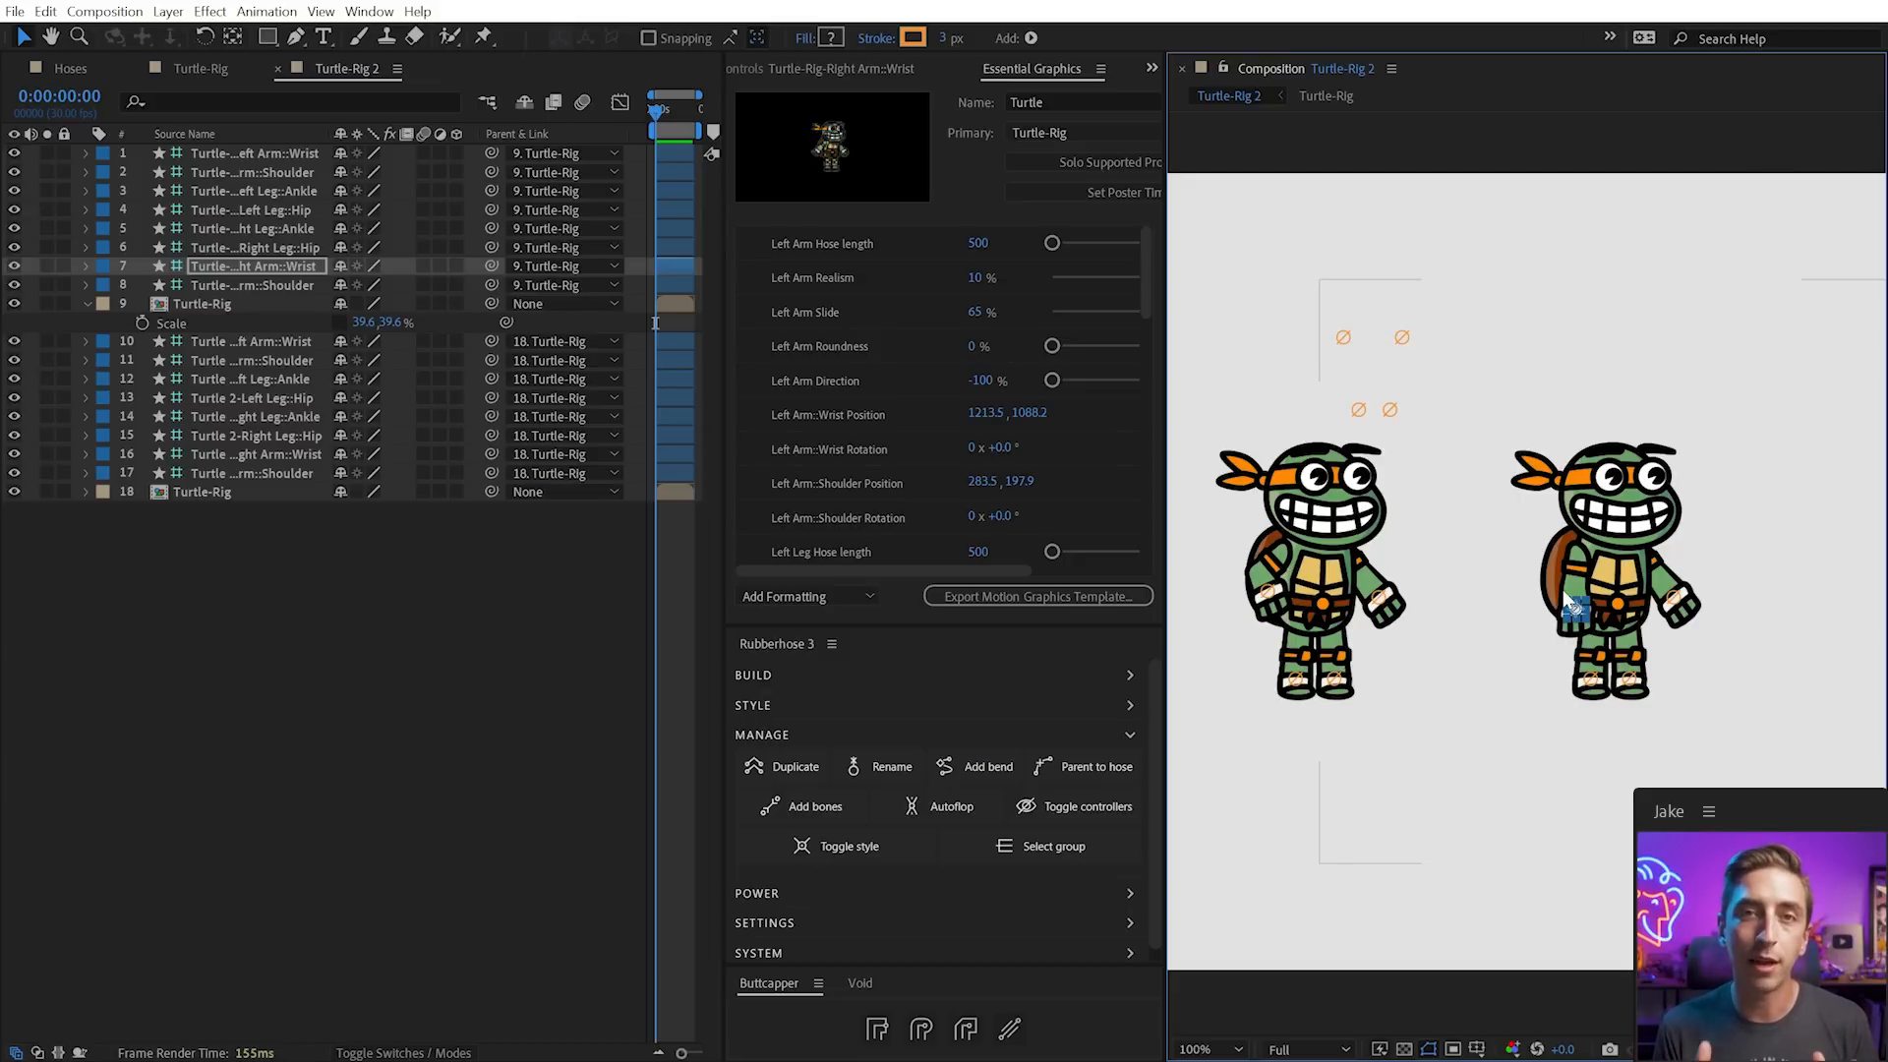
{"action": "left_click", "coordinate": [425, 626]}
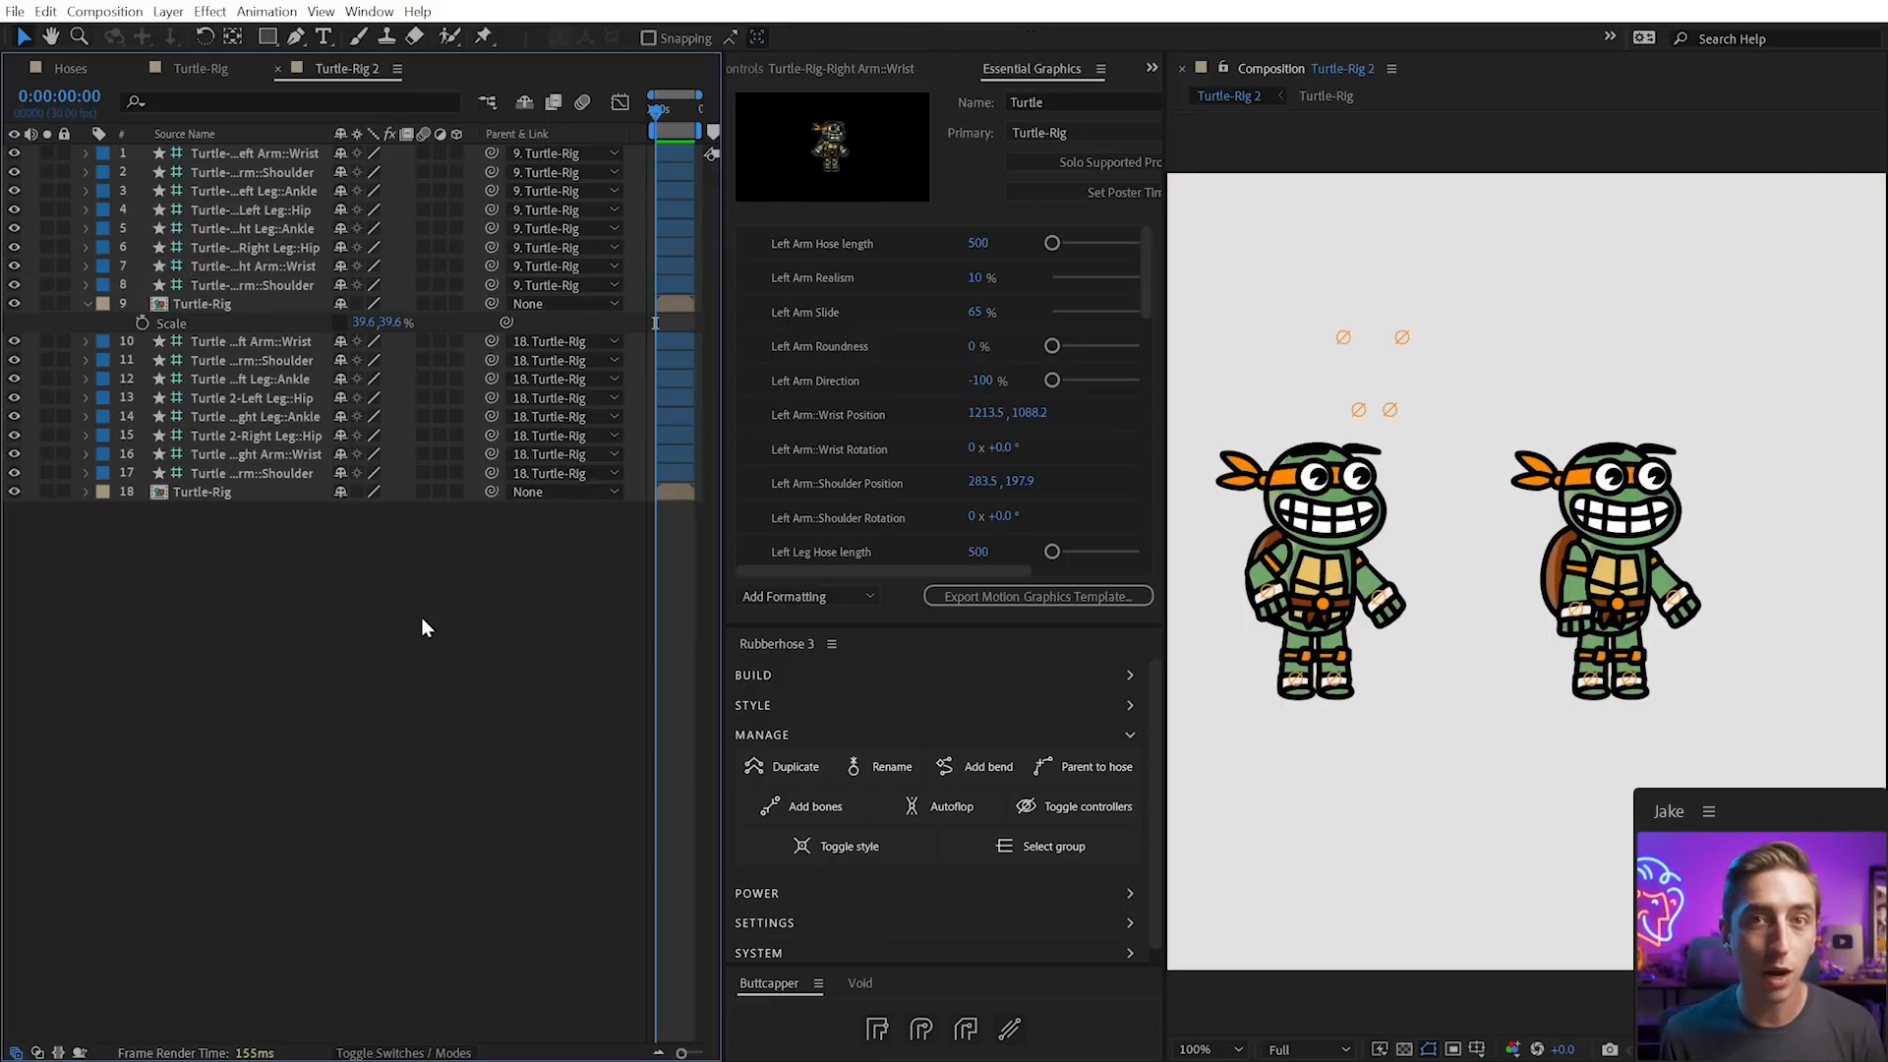
{"action": "left_click", "coordinate": [776, 737]}
{"action": "left_click", "coordinate": [770, 766]}
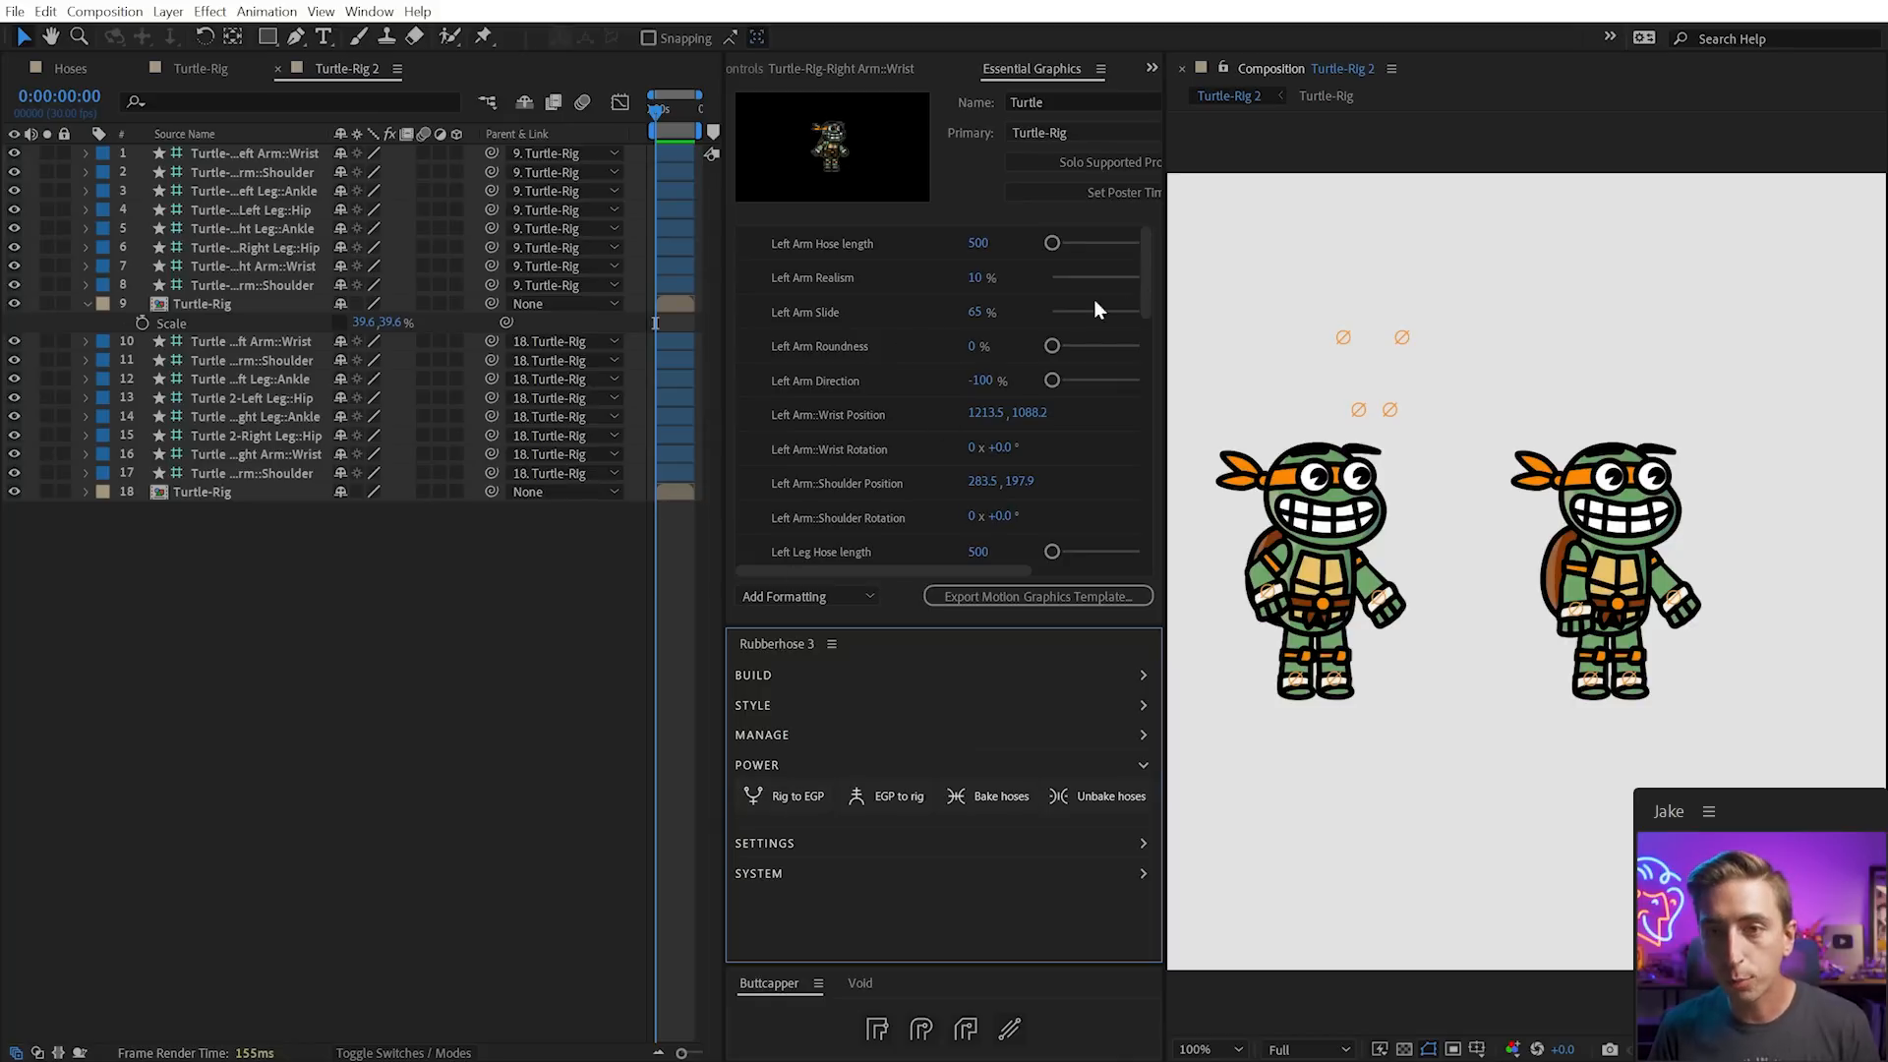
{"action": "left_click_drag", "start_coordinate": [1143, 280], "coordinate": [1171, 197]}
{"action": "left_click", "coordinate": [433, 697]}
{"action": "key", "text": "ctrl+z"}
{"action": "key", "text": "ctrl+z"}
{"action": "key", "text": "ctrl+z"}
{"action": "key", "text": "ctrl+z"}
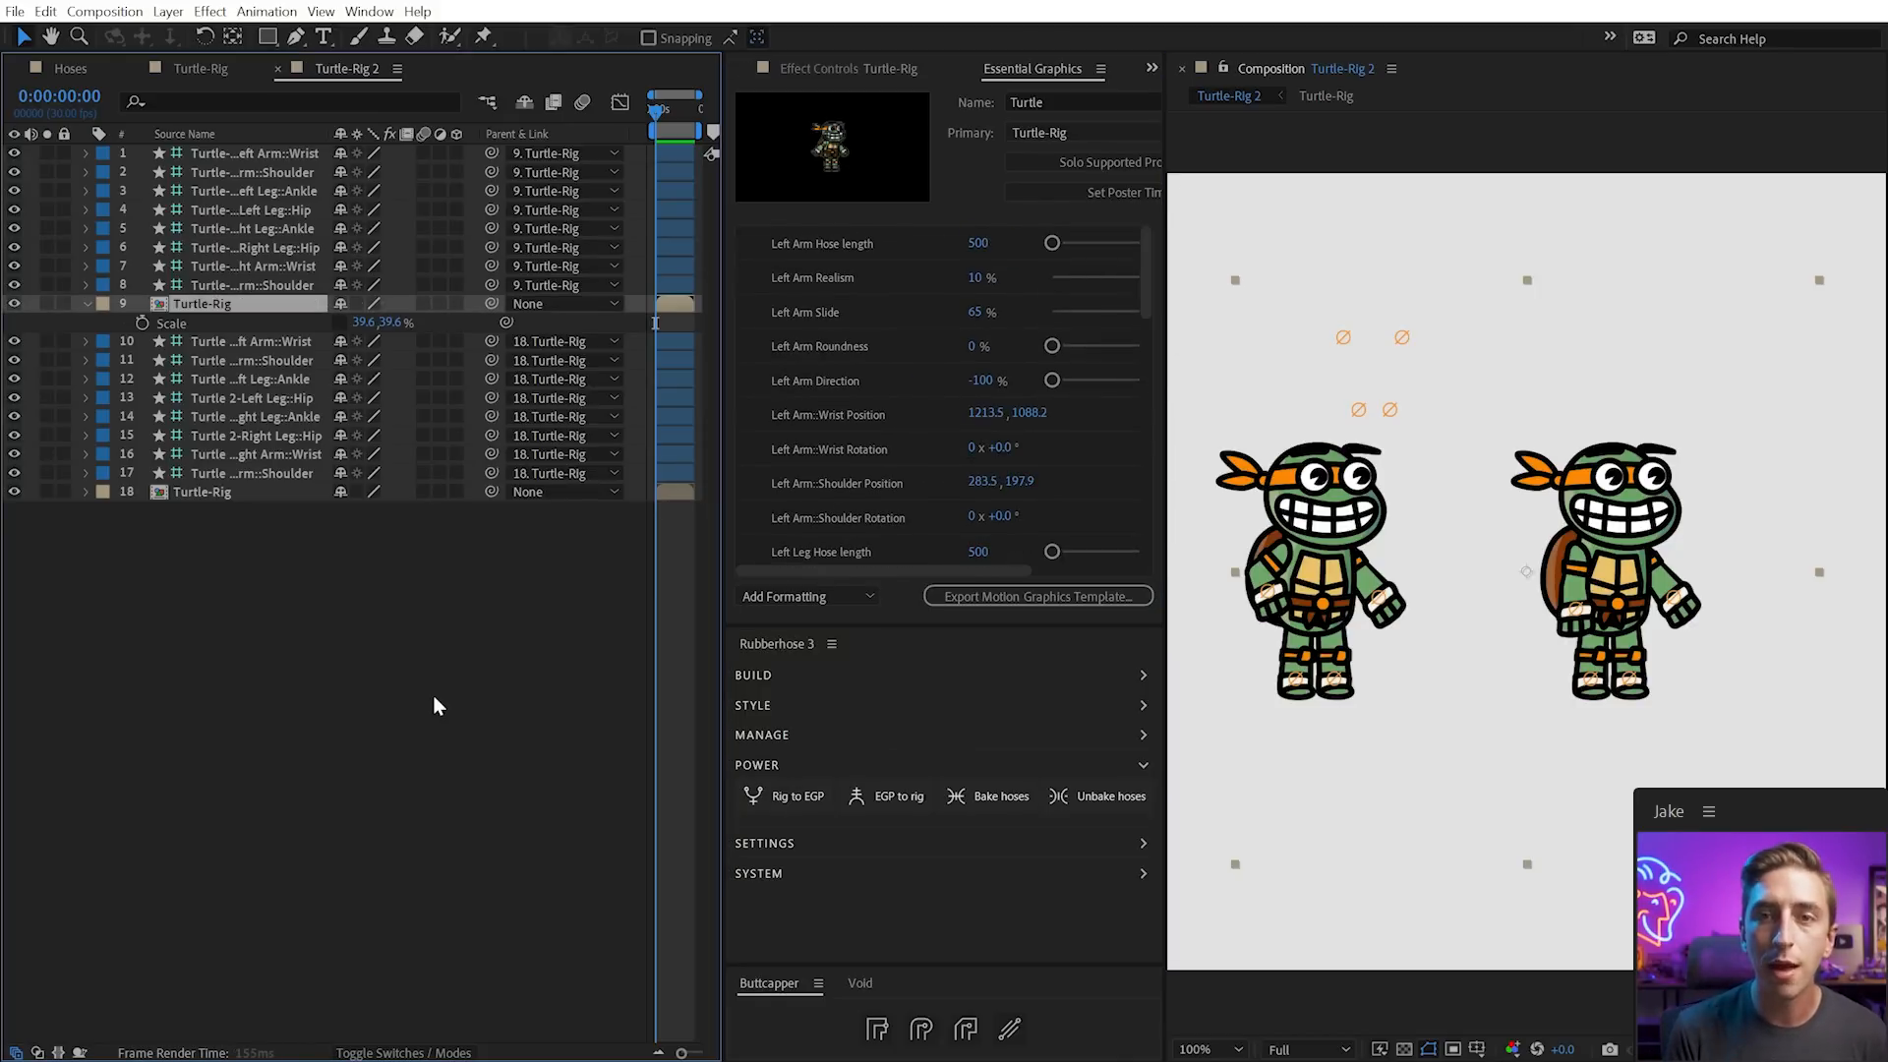
{"action": "key", "text": "ctrl+z"}
{"action": "key", "text": "ctrl+z"}
{"action": "key", "text": "ctrl+z"}
{"action": "key", "text": "ctrl+z"}
{"action": "key", "text": "ctrl+z"}
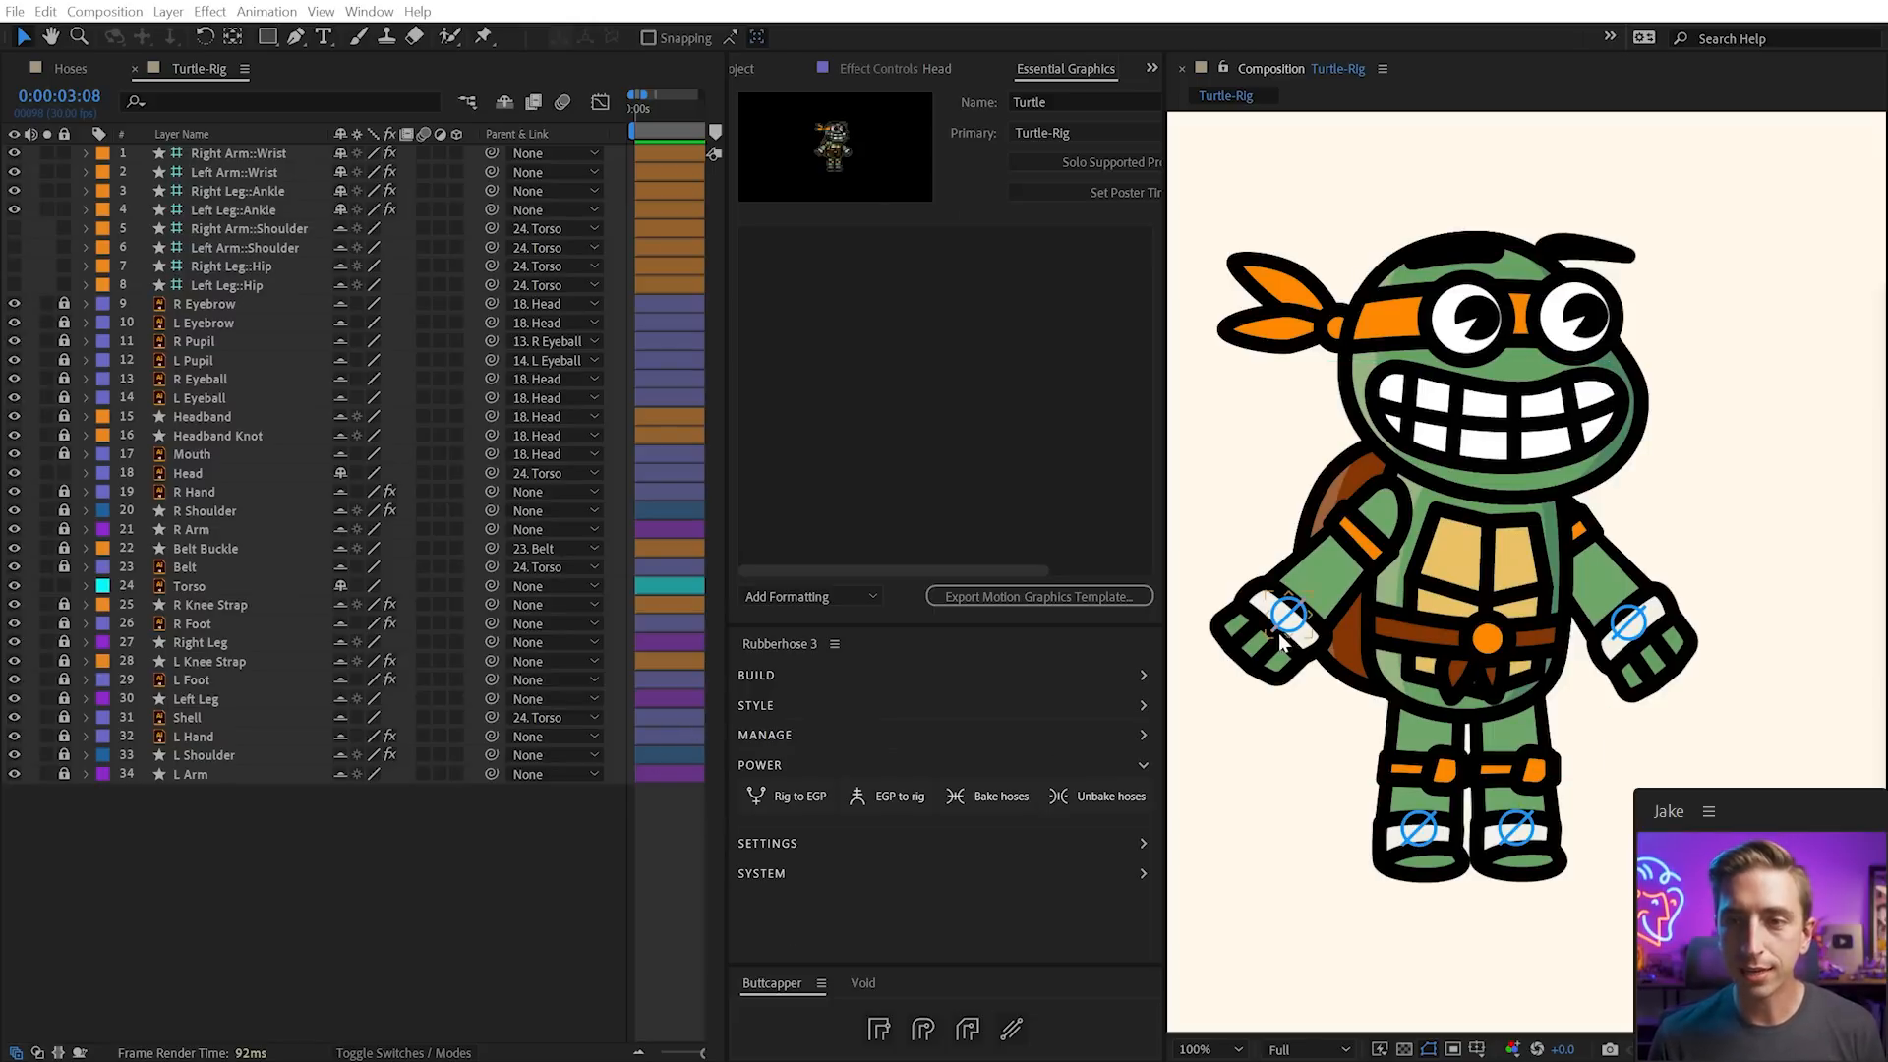
Publish both wrist and both ankle controllers' positions as Essential Graphics controls
{"action": "left_click", "coordinate": [1420, 831]}
{"action": "left_click", "coordinate": [1515, 829], "text": "shift"}
{"action": "left_click", "coordinate": [1628, 621], "text": "shift"}
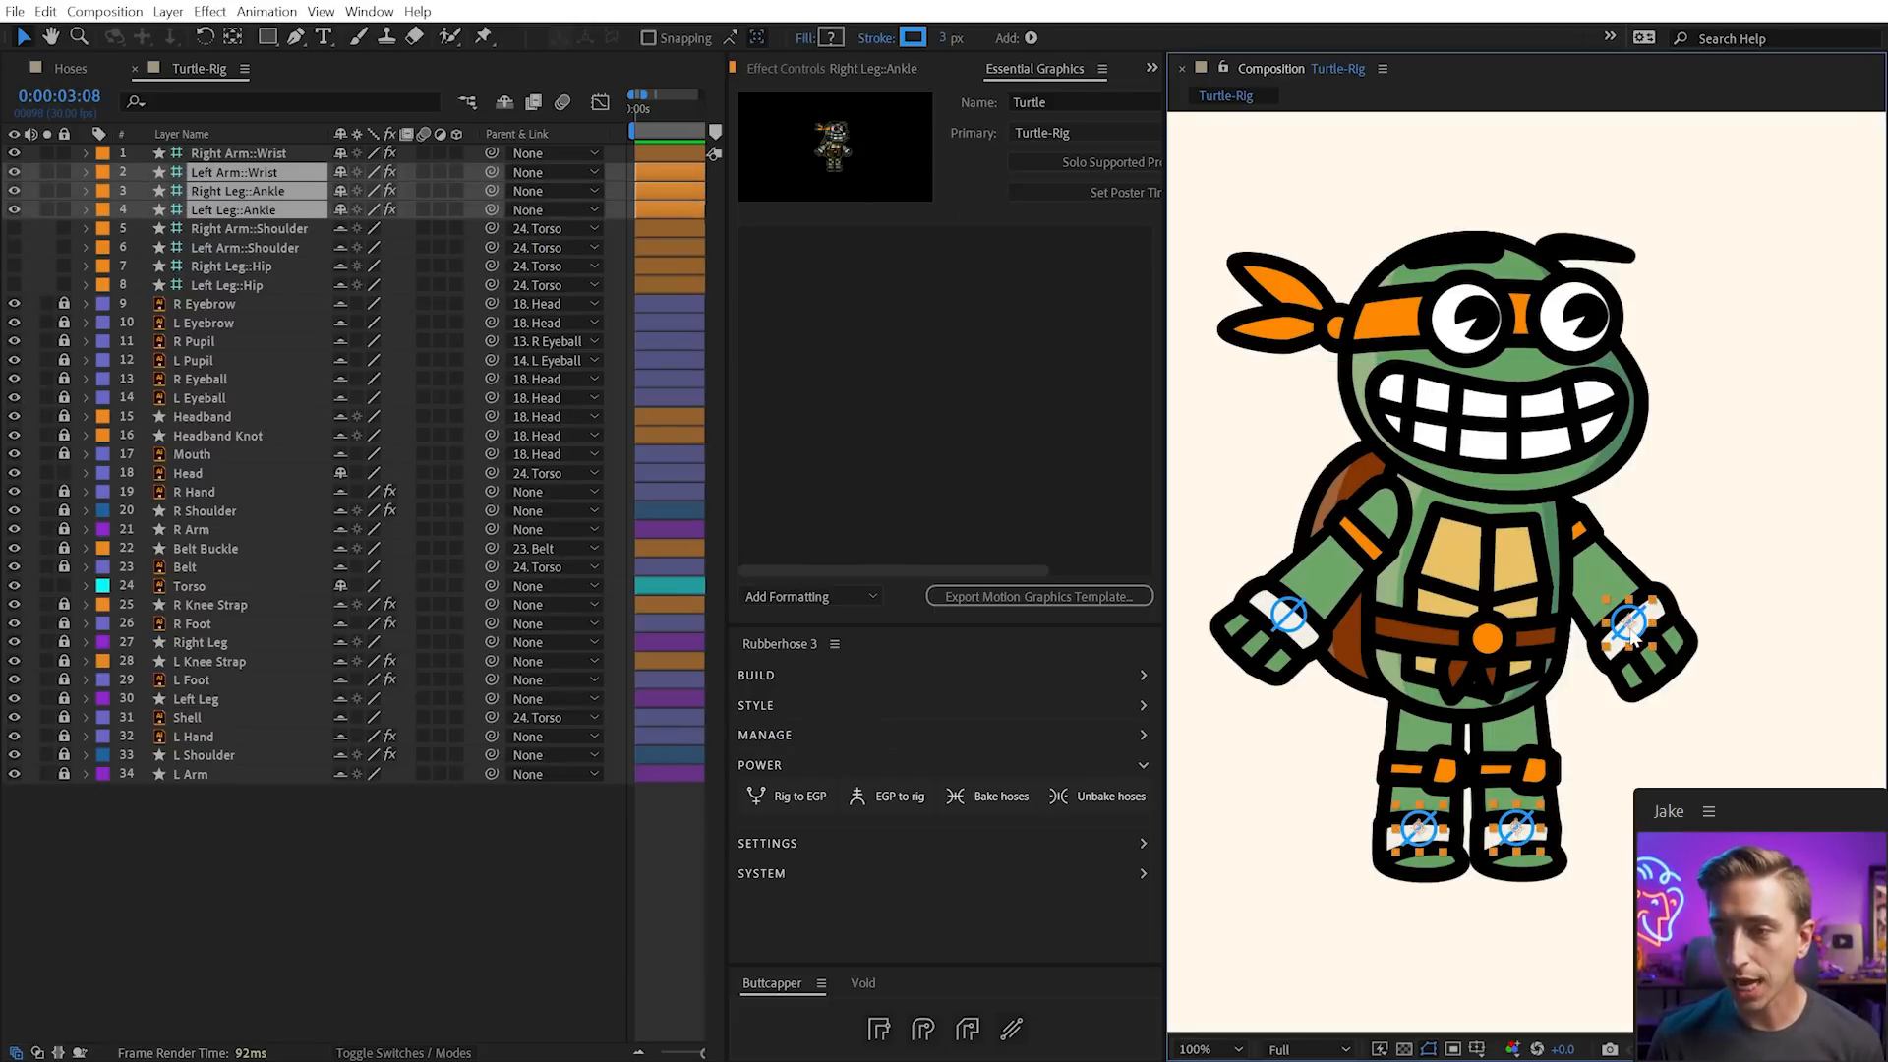
{"action": "left_click", "coordinate": [1288, 614], "text": "shift"}
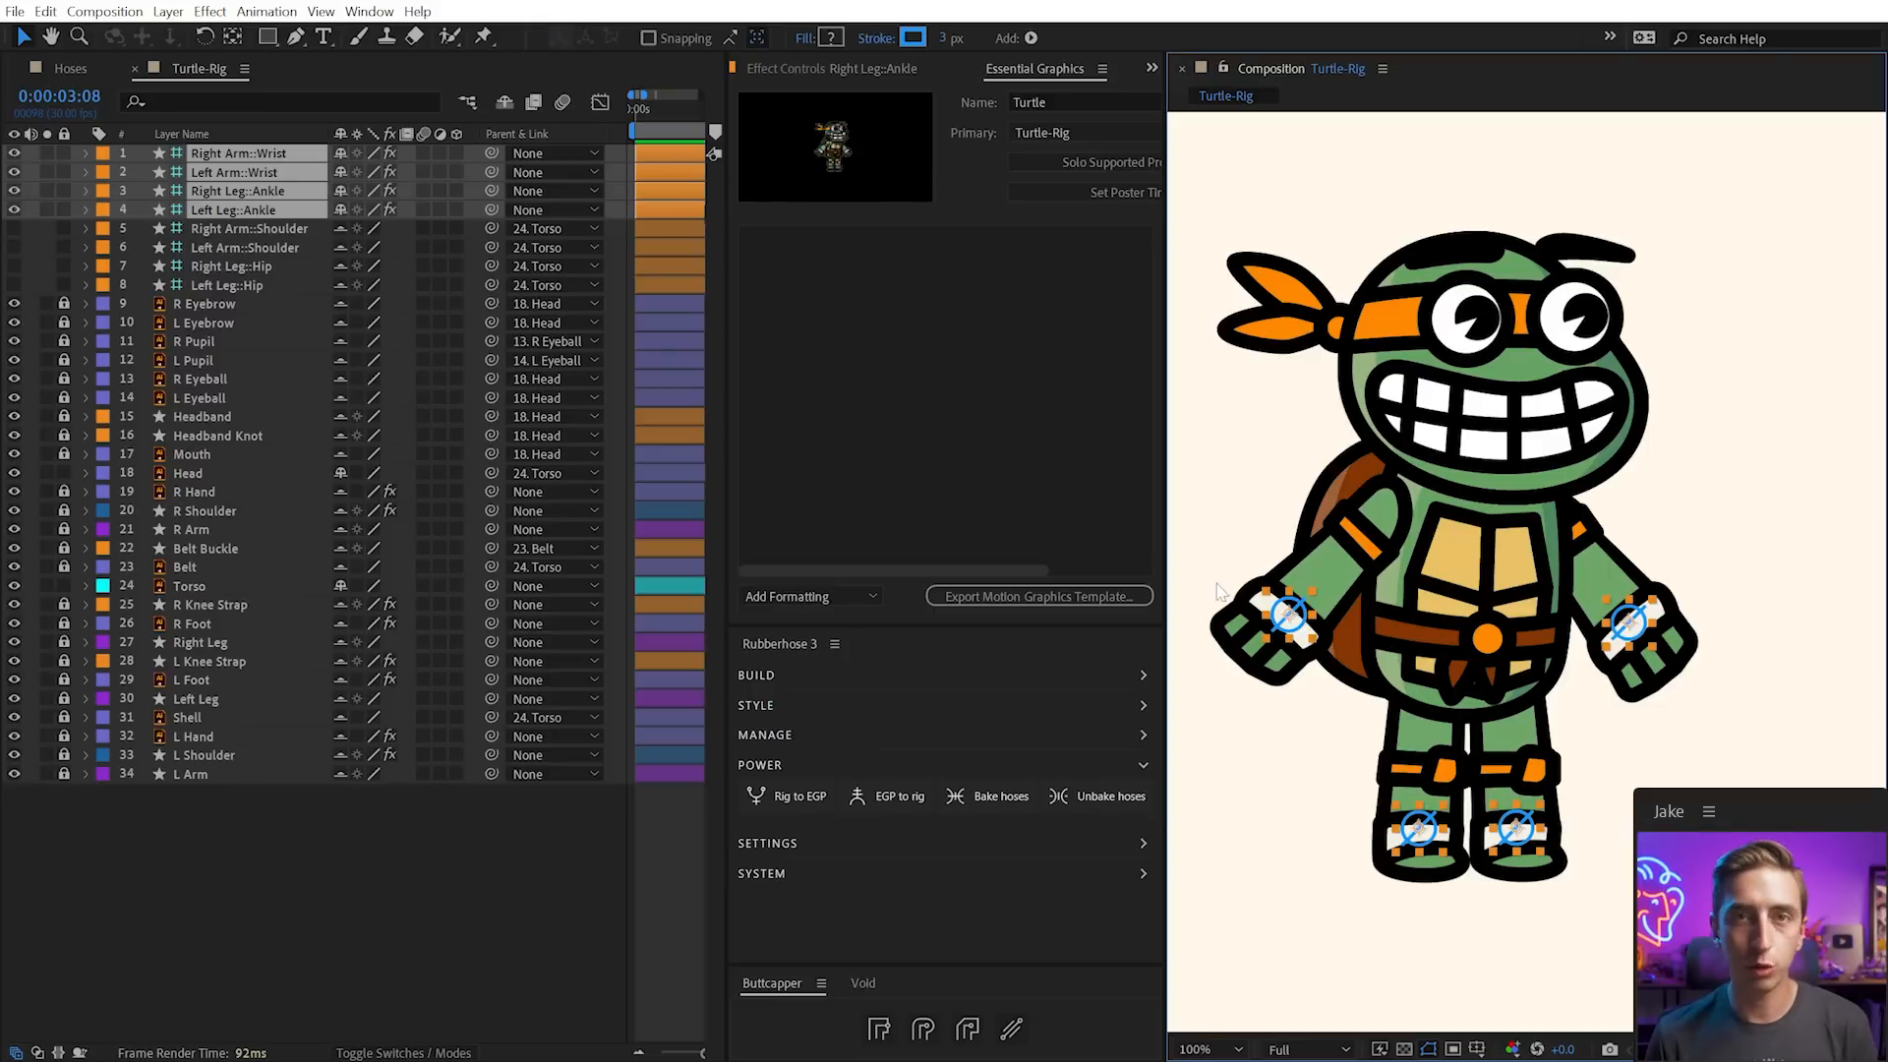
{"action": "left_click", "coordinate": [786, 794]}
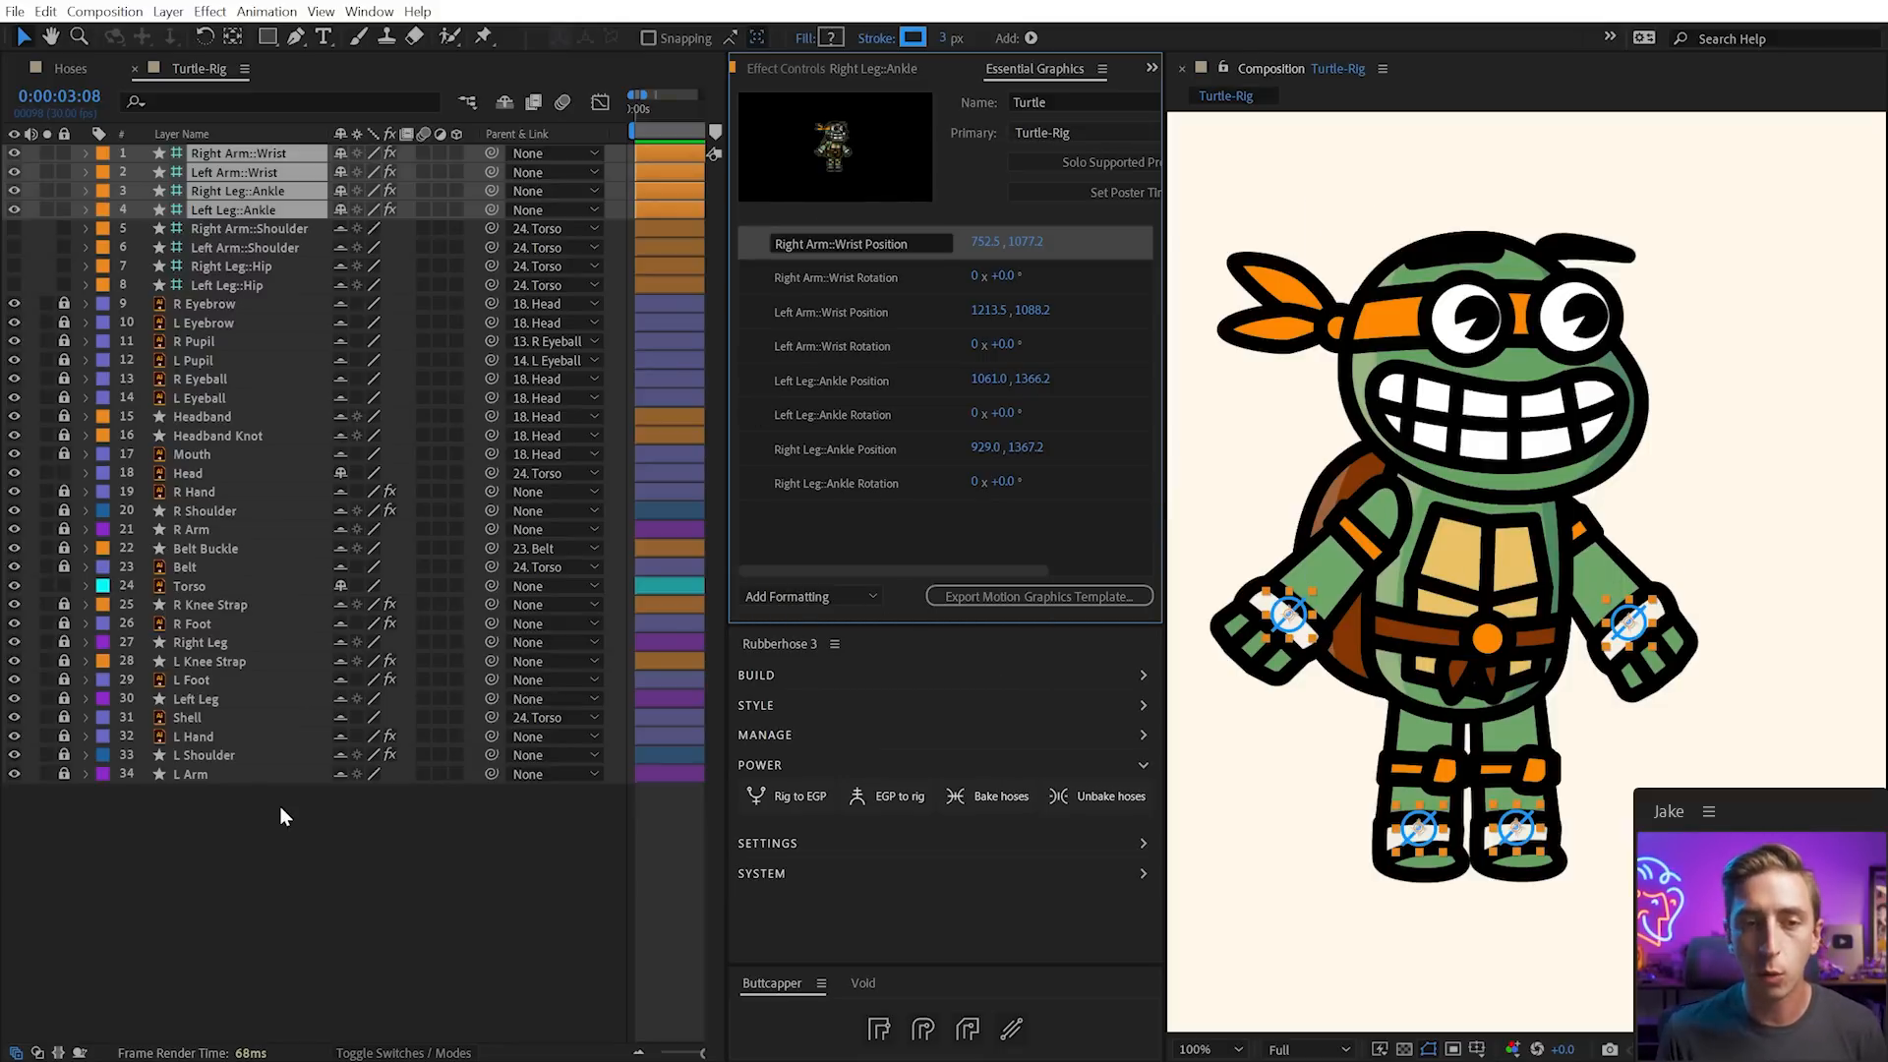
Add the L Arm hose settings to the graphics controls, lock L Arm, and select Head
{"action": "left_click", "coordinate": [250, 812]}
{"action": "left_click", "coordinate": [195, 773]}
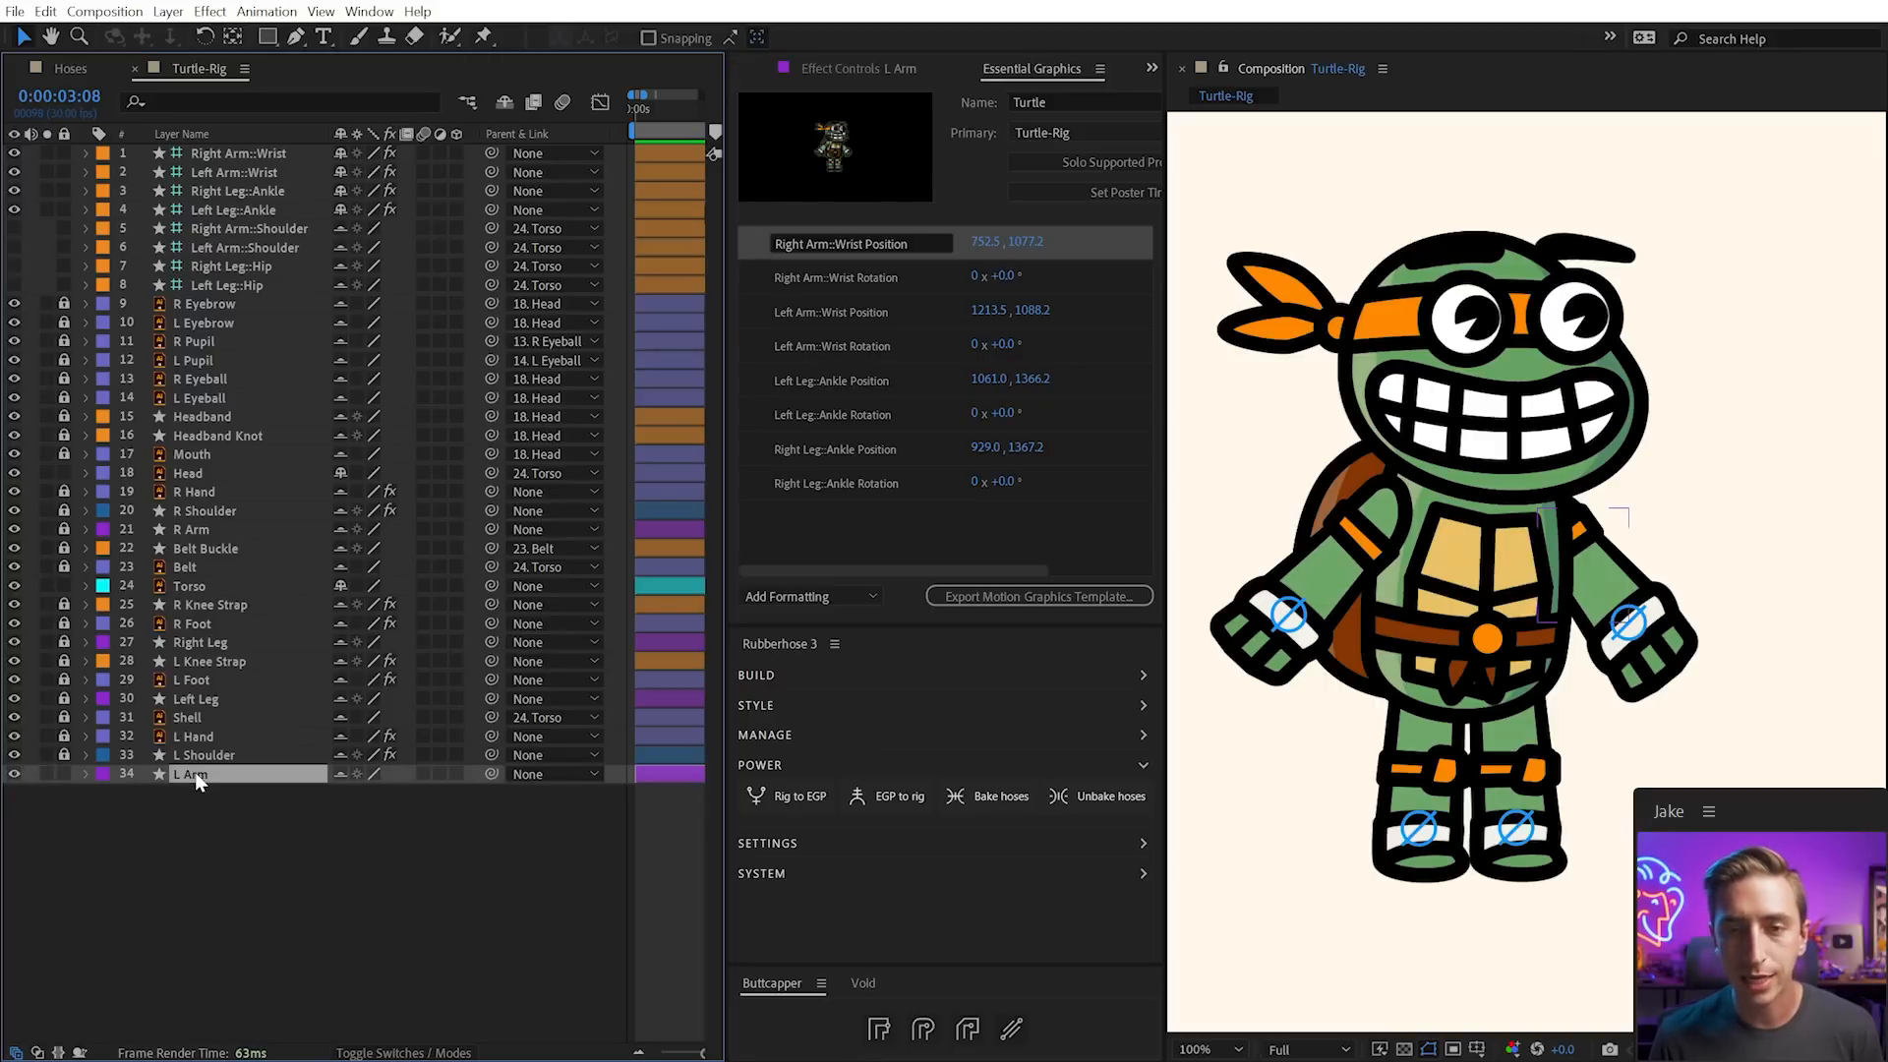
{"action": "left_click", "coordinate": [776, 798]}
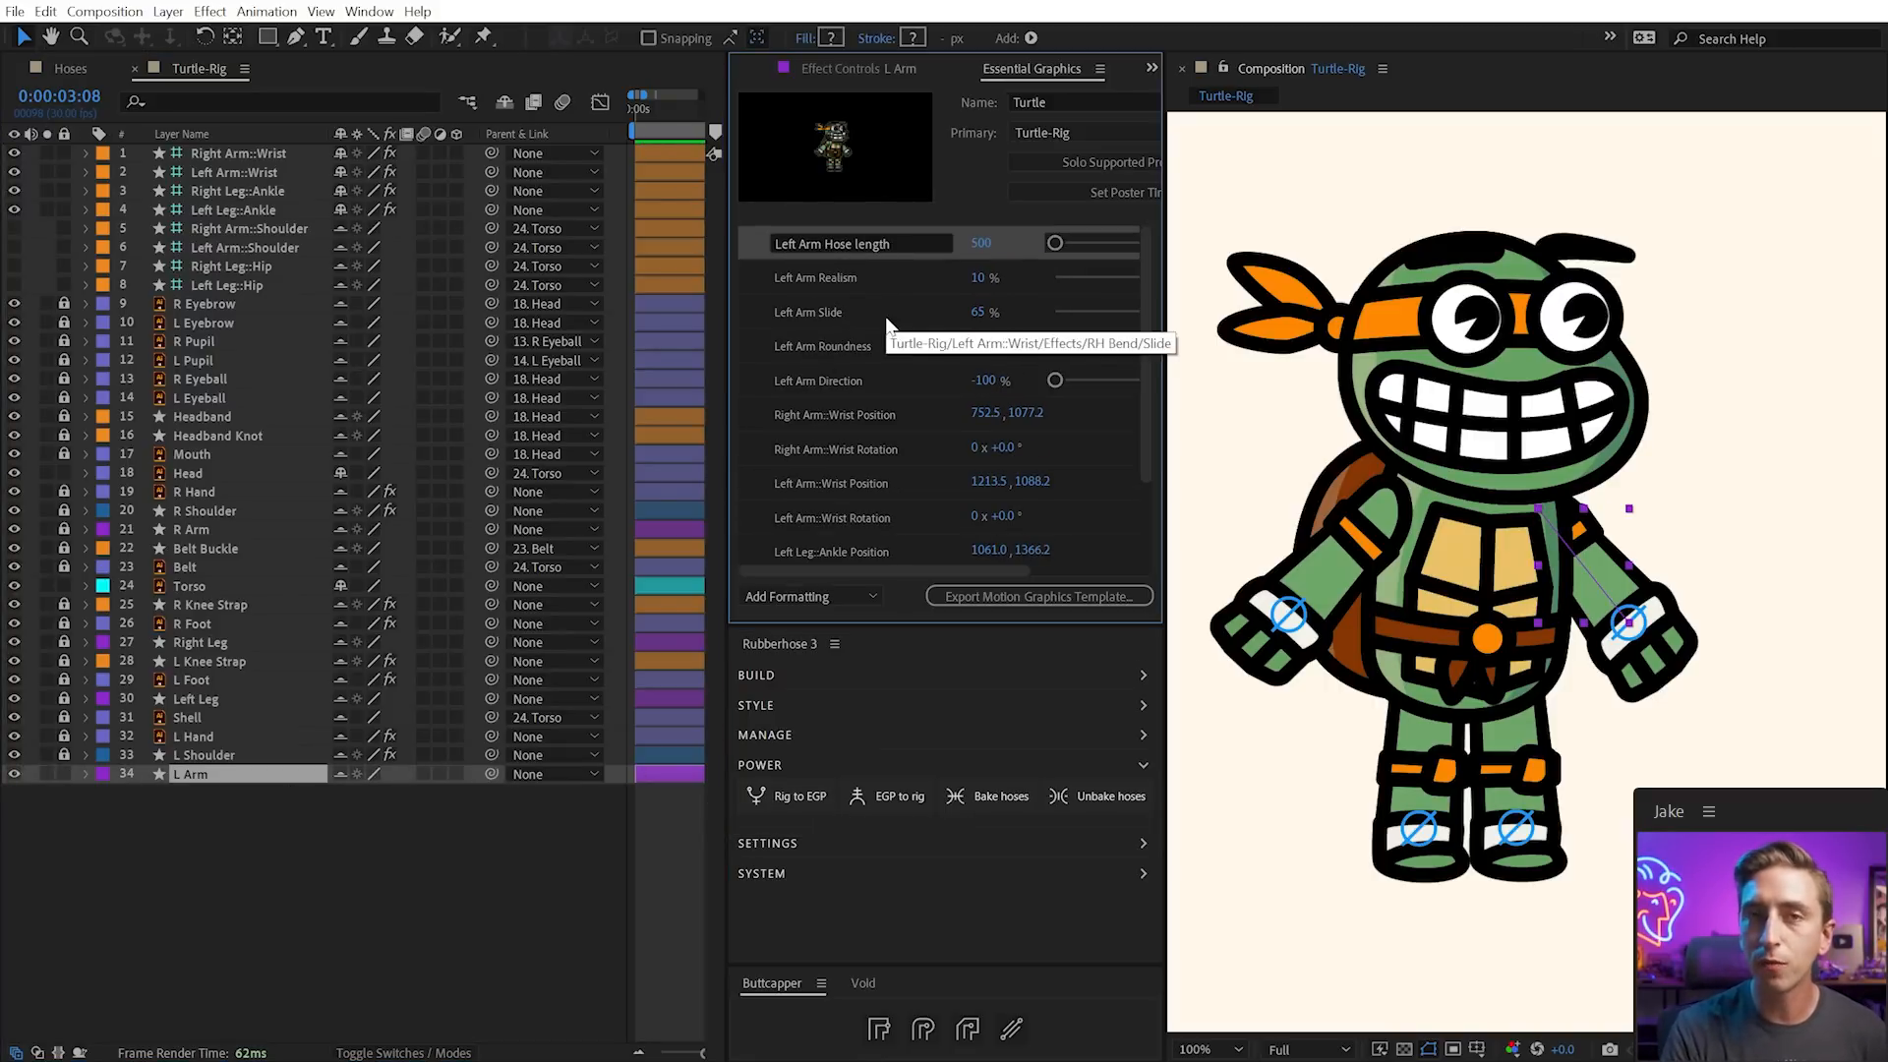
{"action": "scroll", "coordinate": [885, 316], "scroll_direction": "down", "scroll_amount": 3}
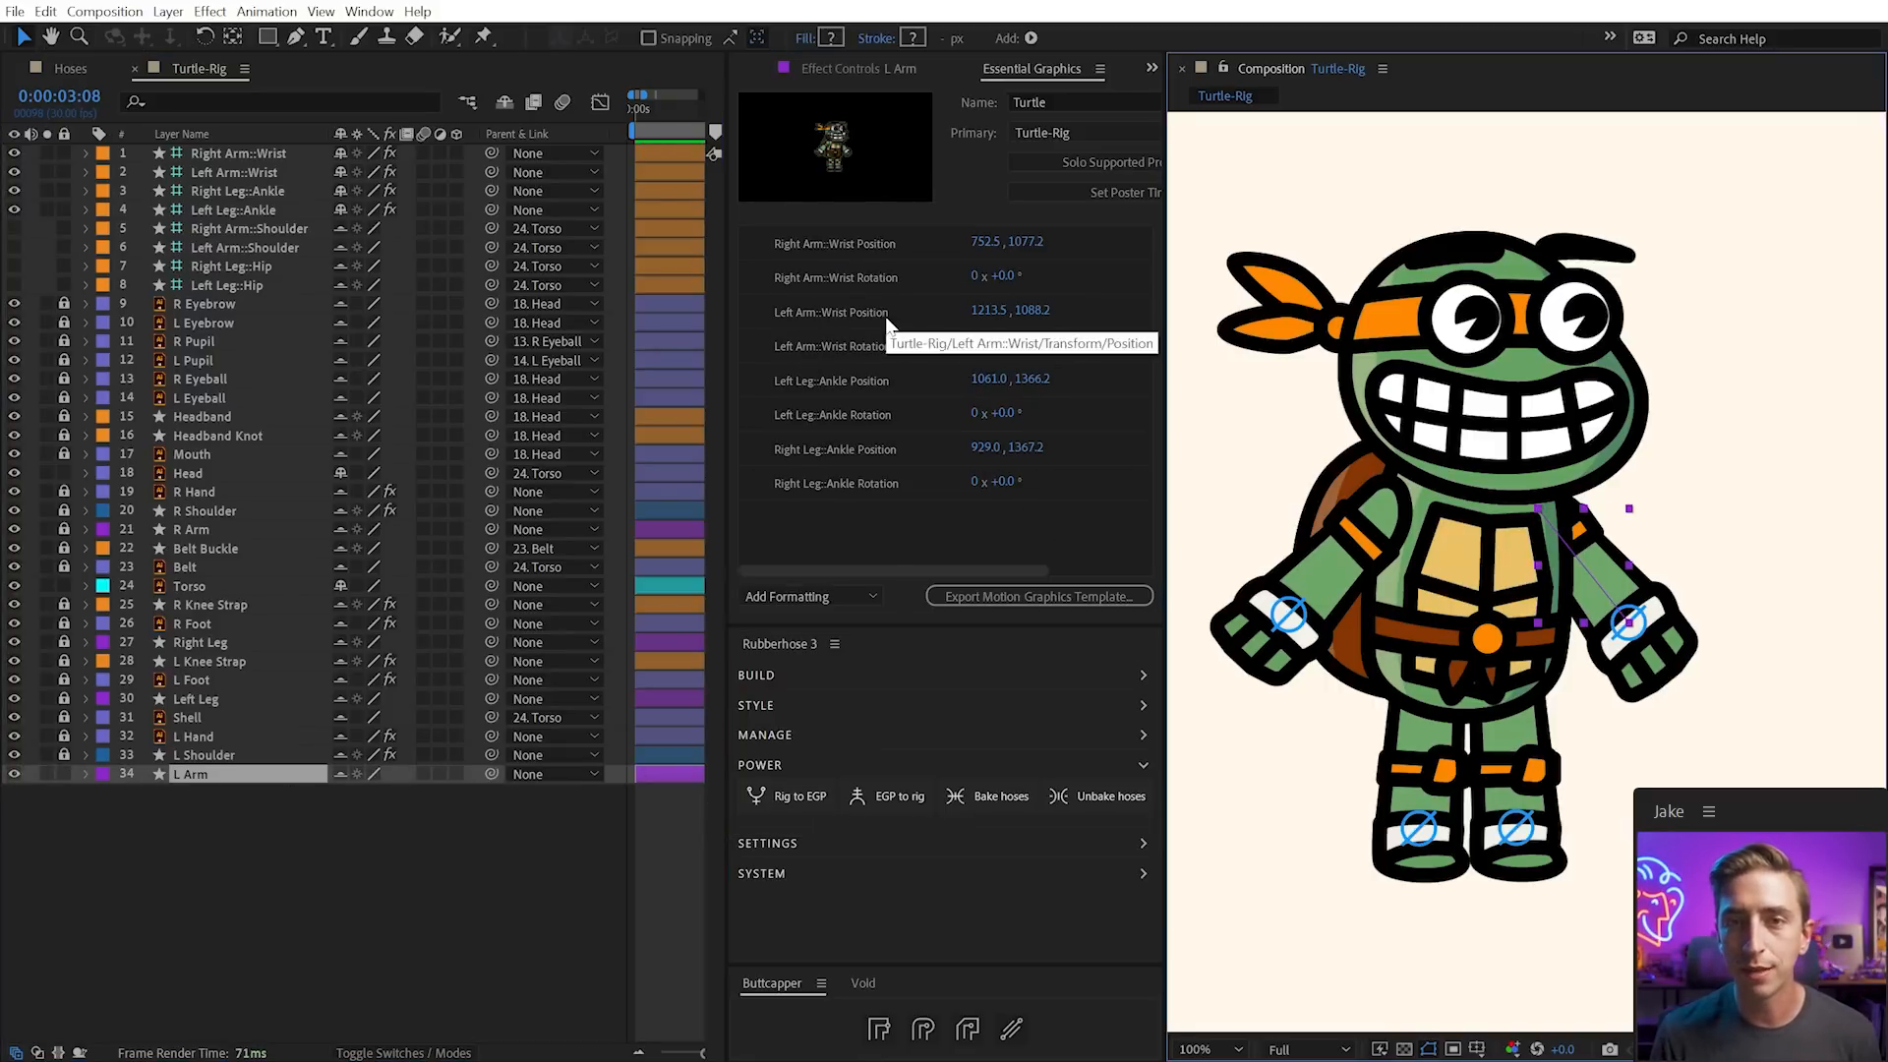
{"action": "left_click", "coordinate": [64, 774]}
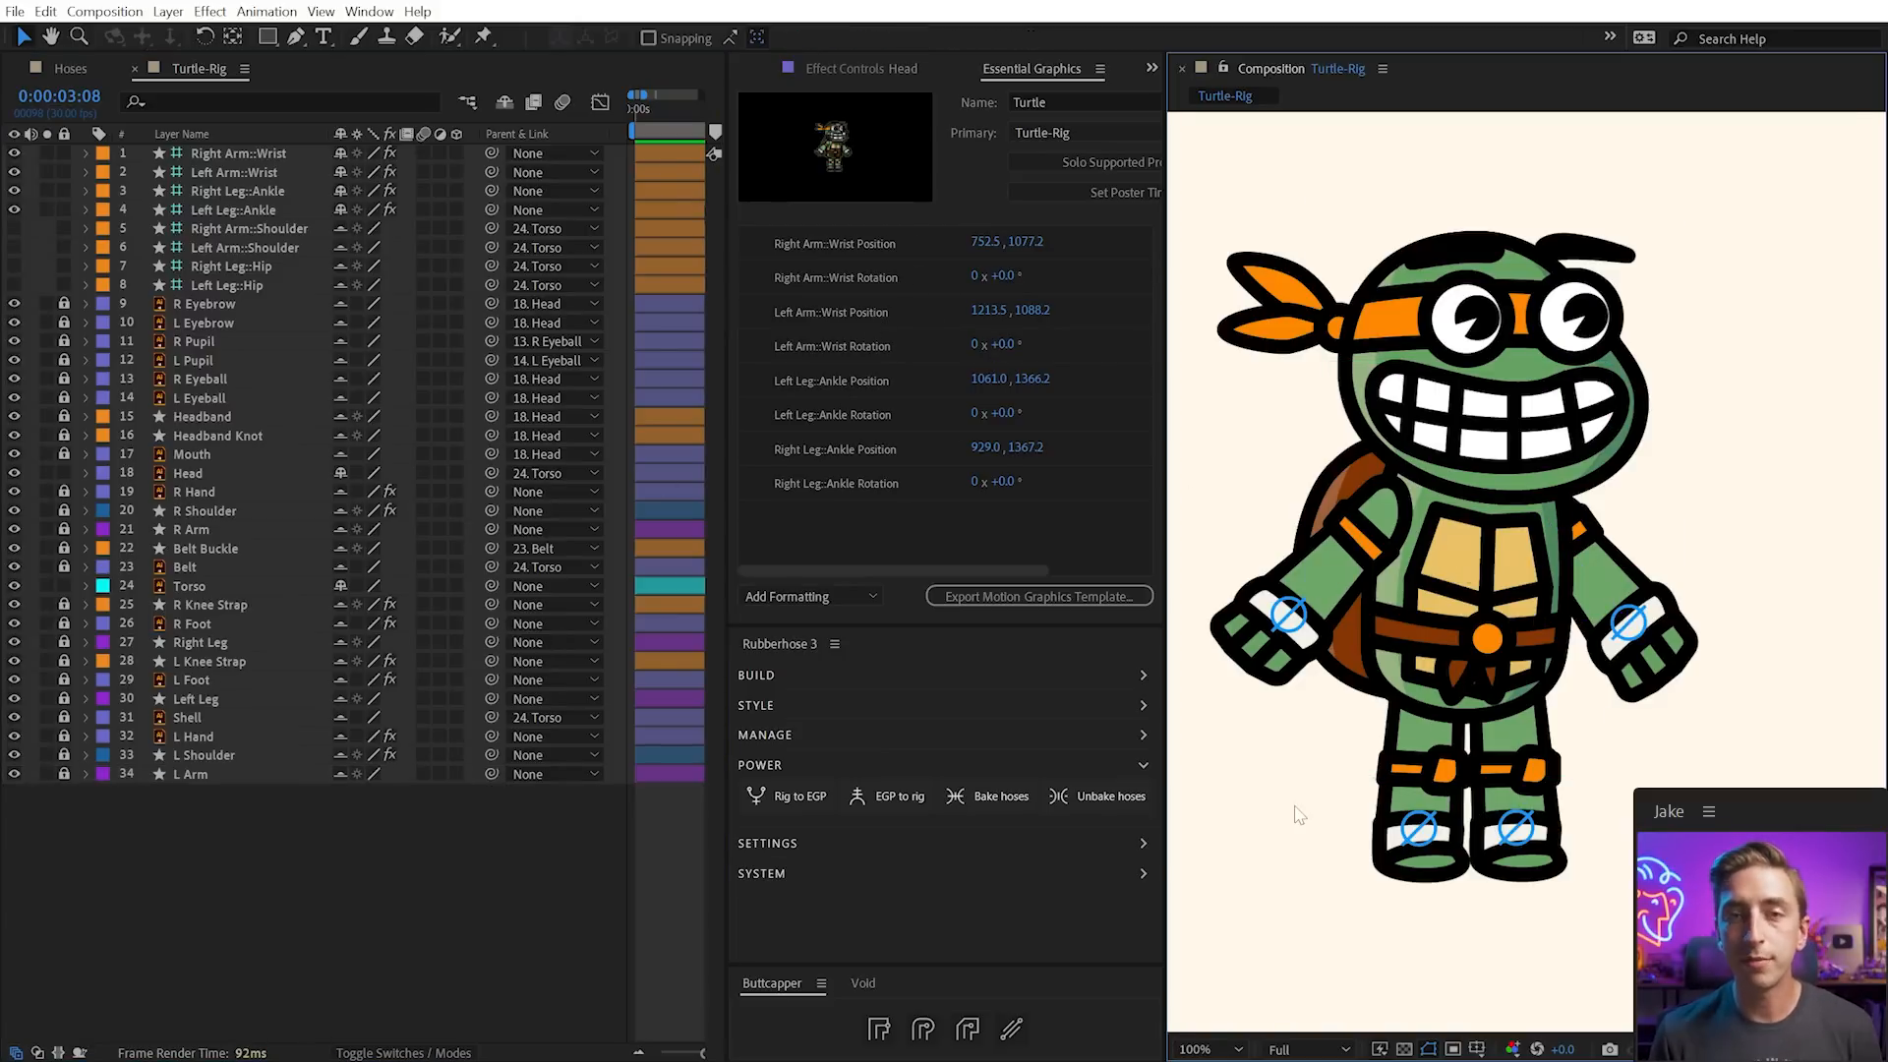
{"action": "left_click", "coordinate": [1478, 386]}
{"action": "left_click", "coordinate": [228, 476]}
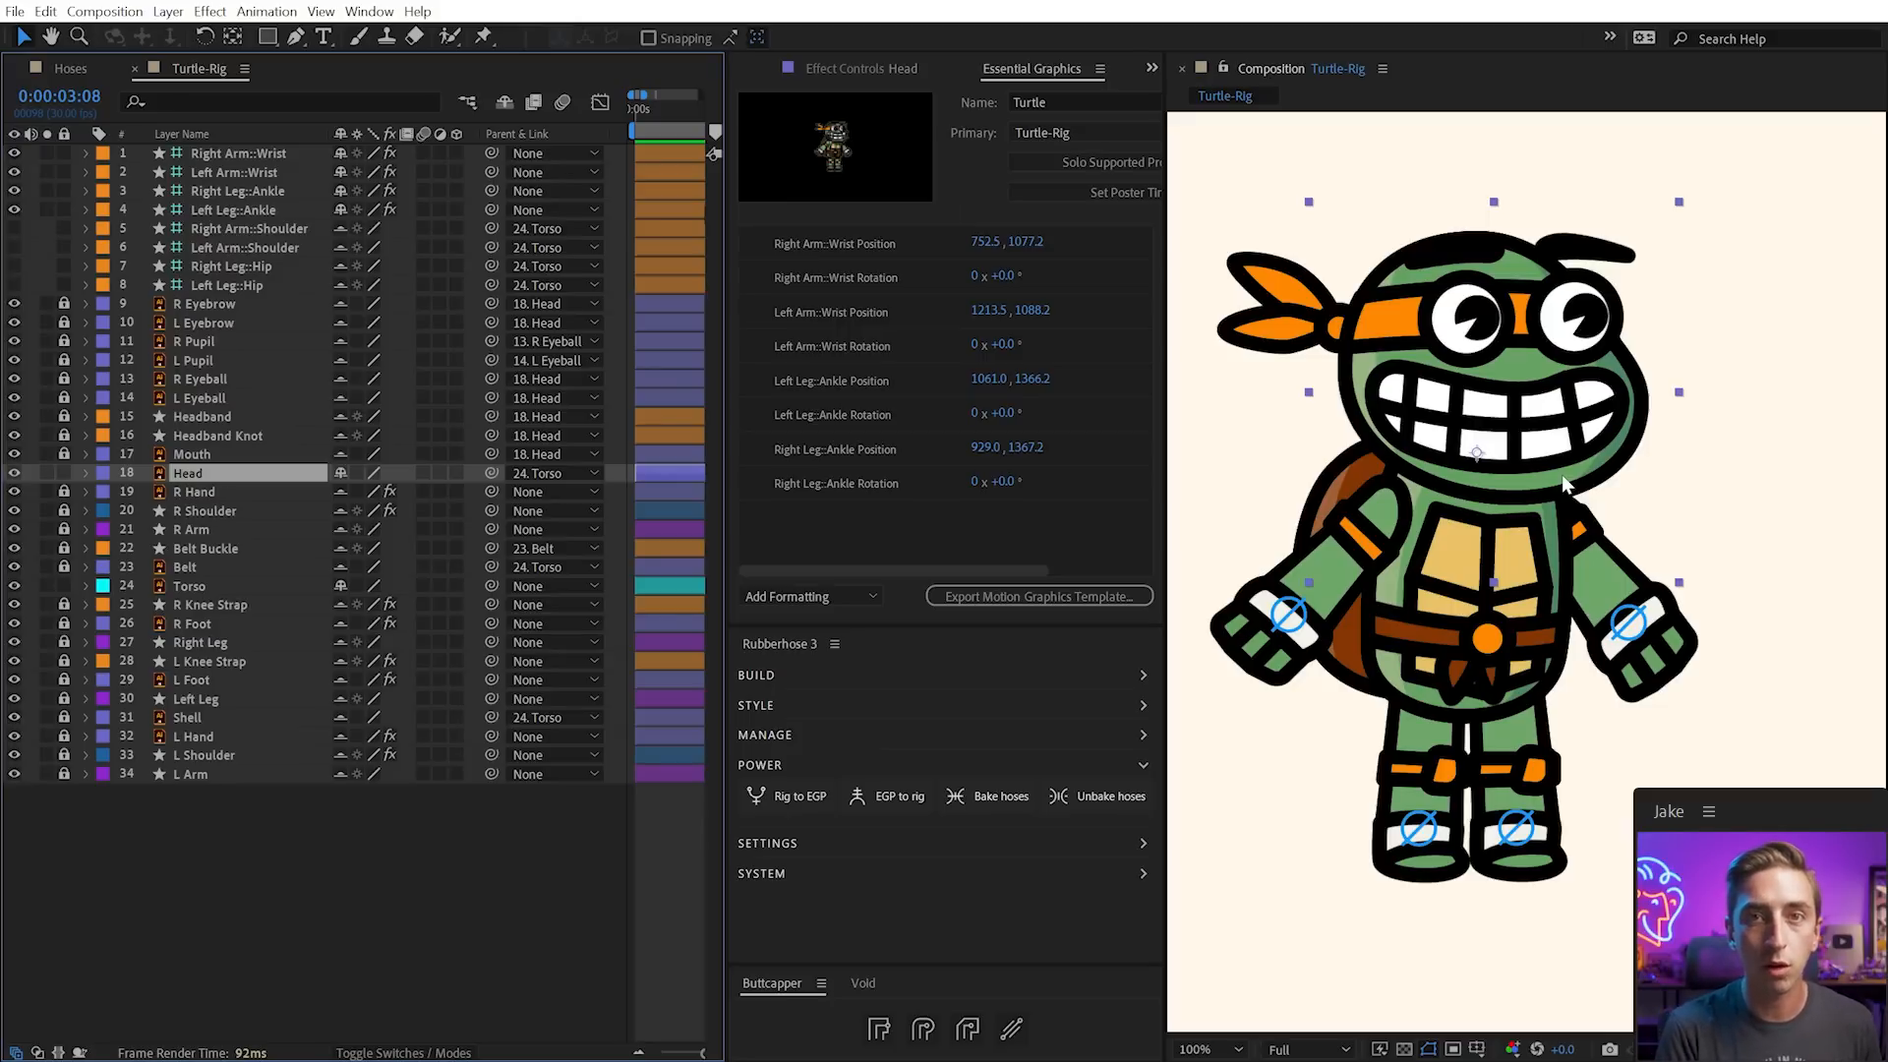
Create a Torso::Void control parenting Torso, offsetting its box left of the turtle to Offset X -481
{"action": "left_click", "coordinate": [1453, 659]}
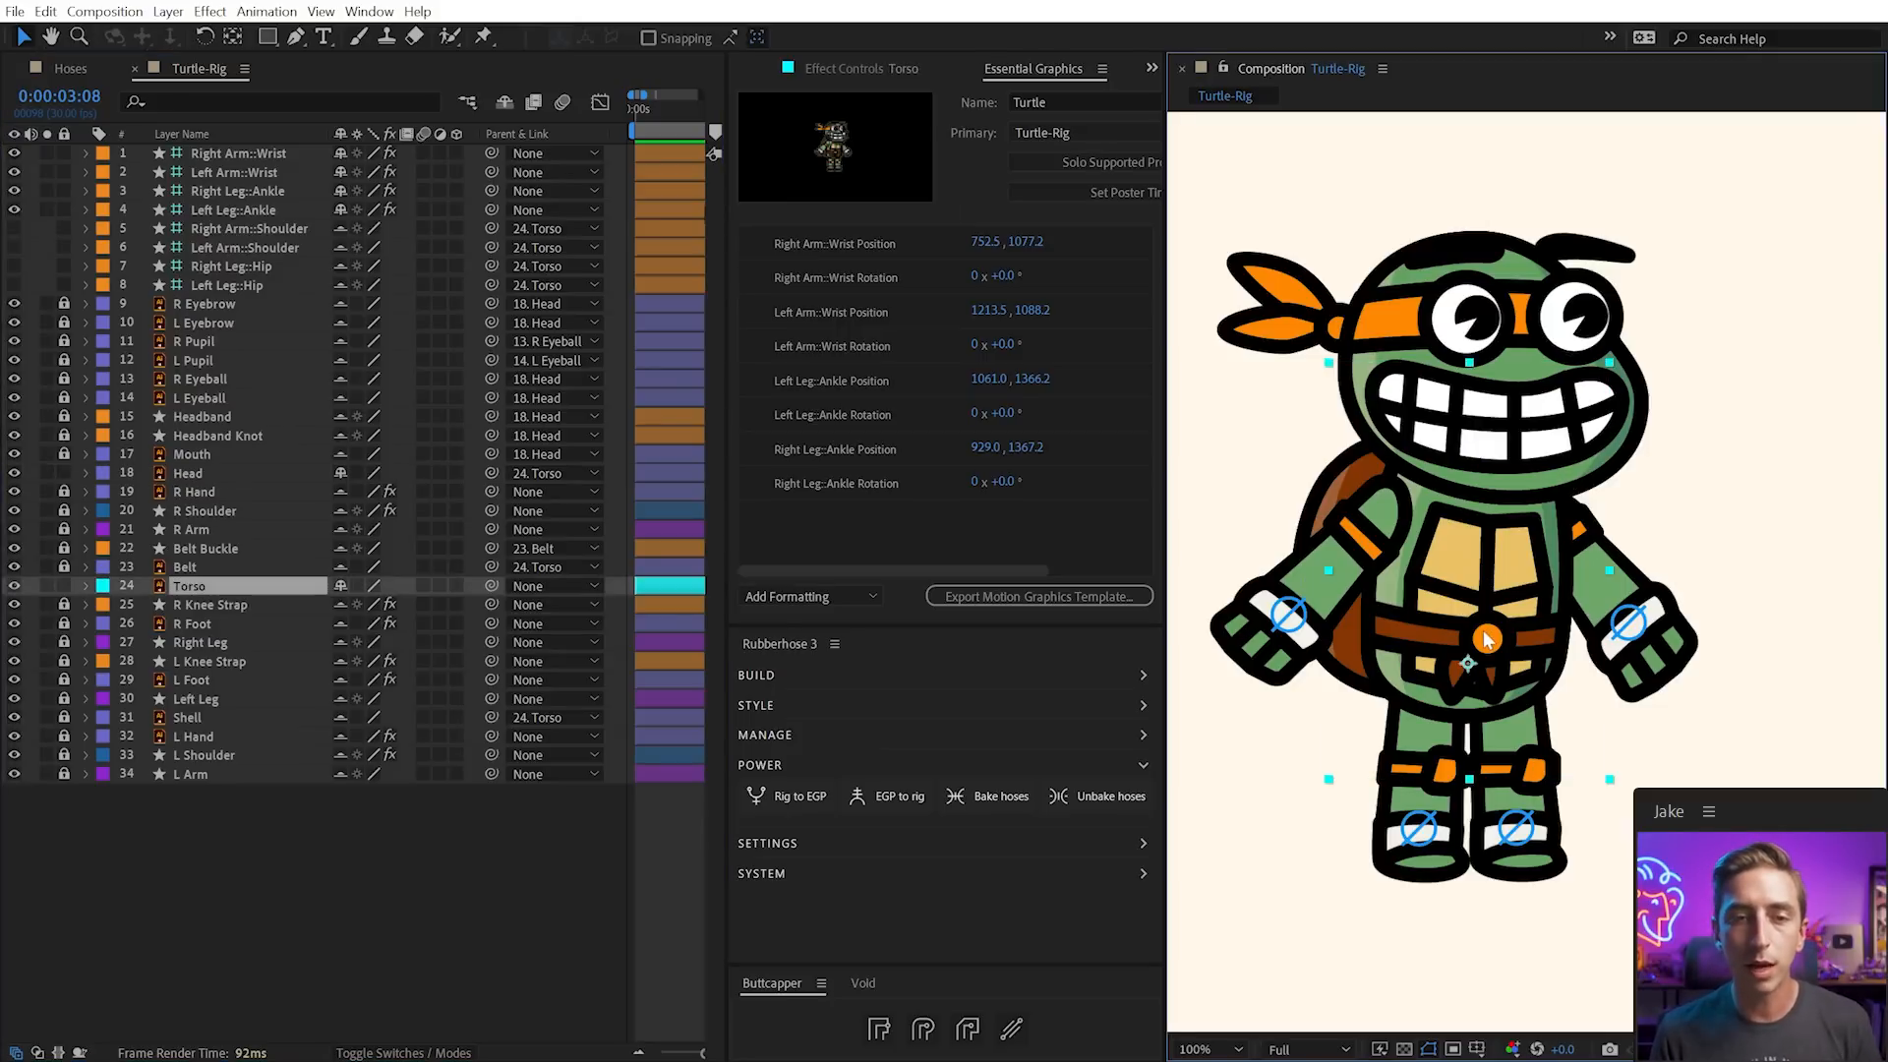
{"action": "key", "text": "h"}
{"action": "left_click_drag", "start_coordinate": [1426, 625], "coordinate": [1544, 634]}
{"action": "key", "text": "v"}
{"action": "left_click", "coordinate": [862, 983]}
{"action": "left_click", "coordinate": [814, 1031]}
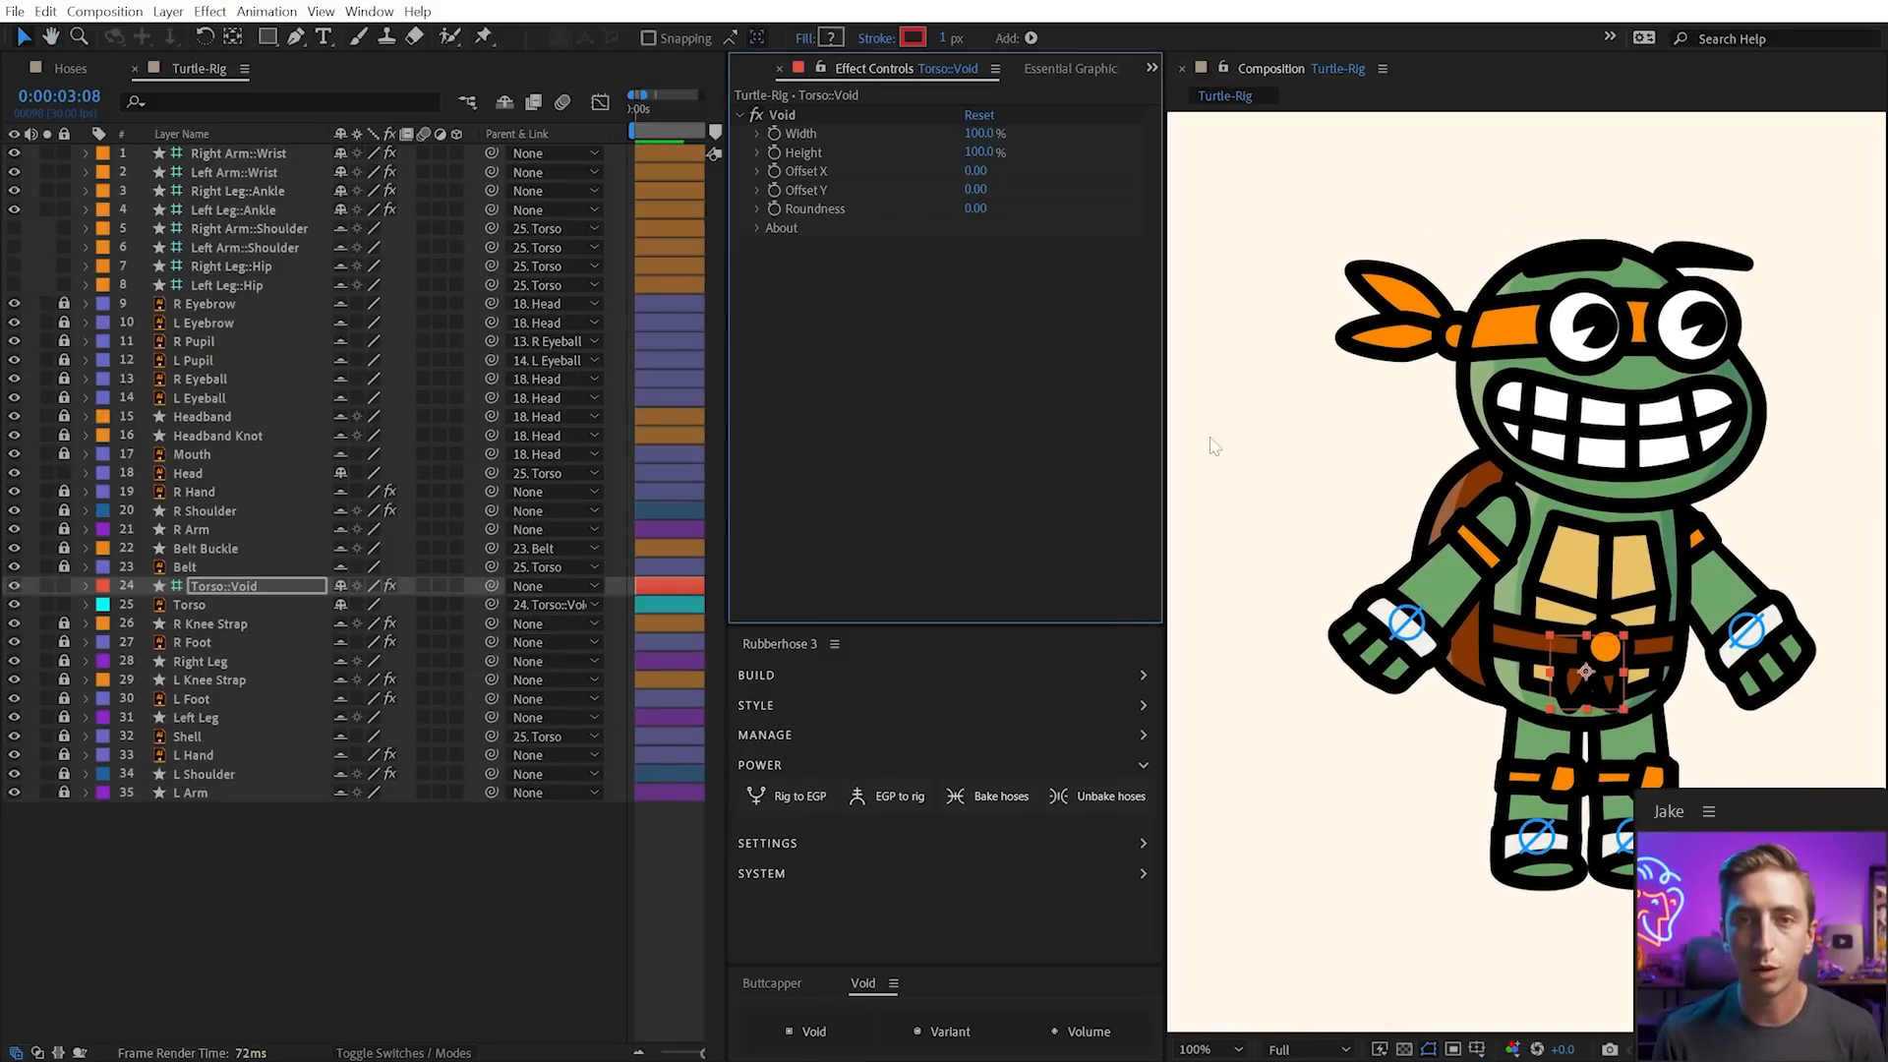
{"action": "left_click_drag", "start_coordinate": [975, 175], "coordinate": [505, 237]}
{"action": "mouse_move", "coordinate": [1242, 706]}
{"action": "left_mouse_down"}
{"action": "mouse_move", "coordinate": [1196, 703]}
{"action": "mouse_move", "coordinate": [1258, 710]}
{"action": "left_mouse_up"}
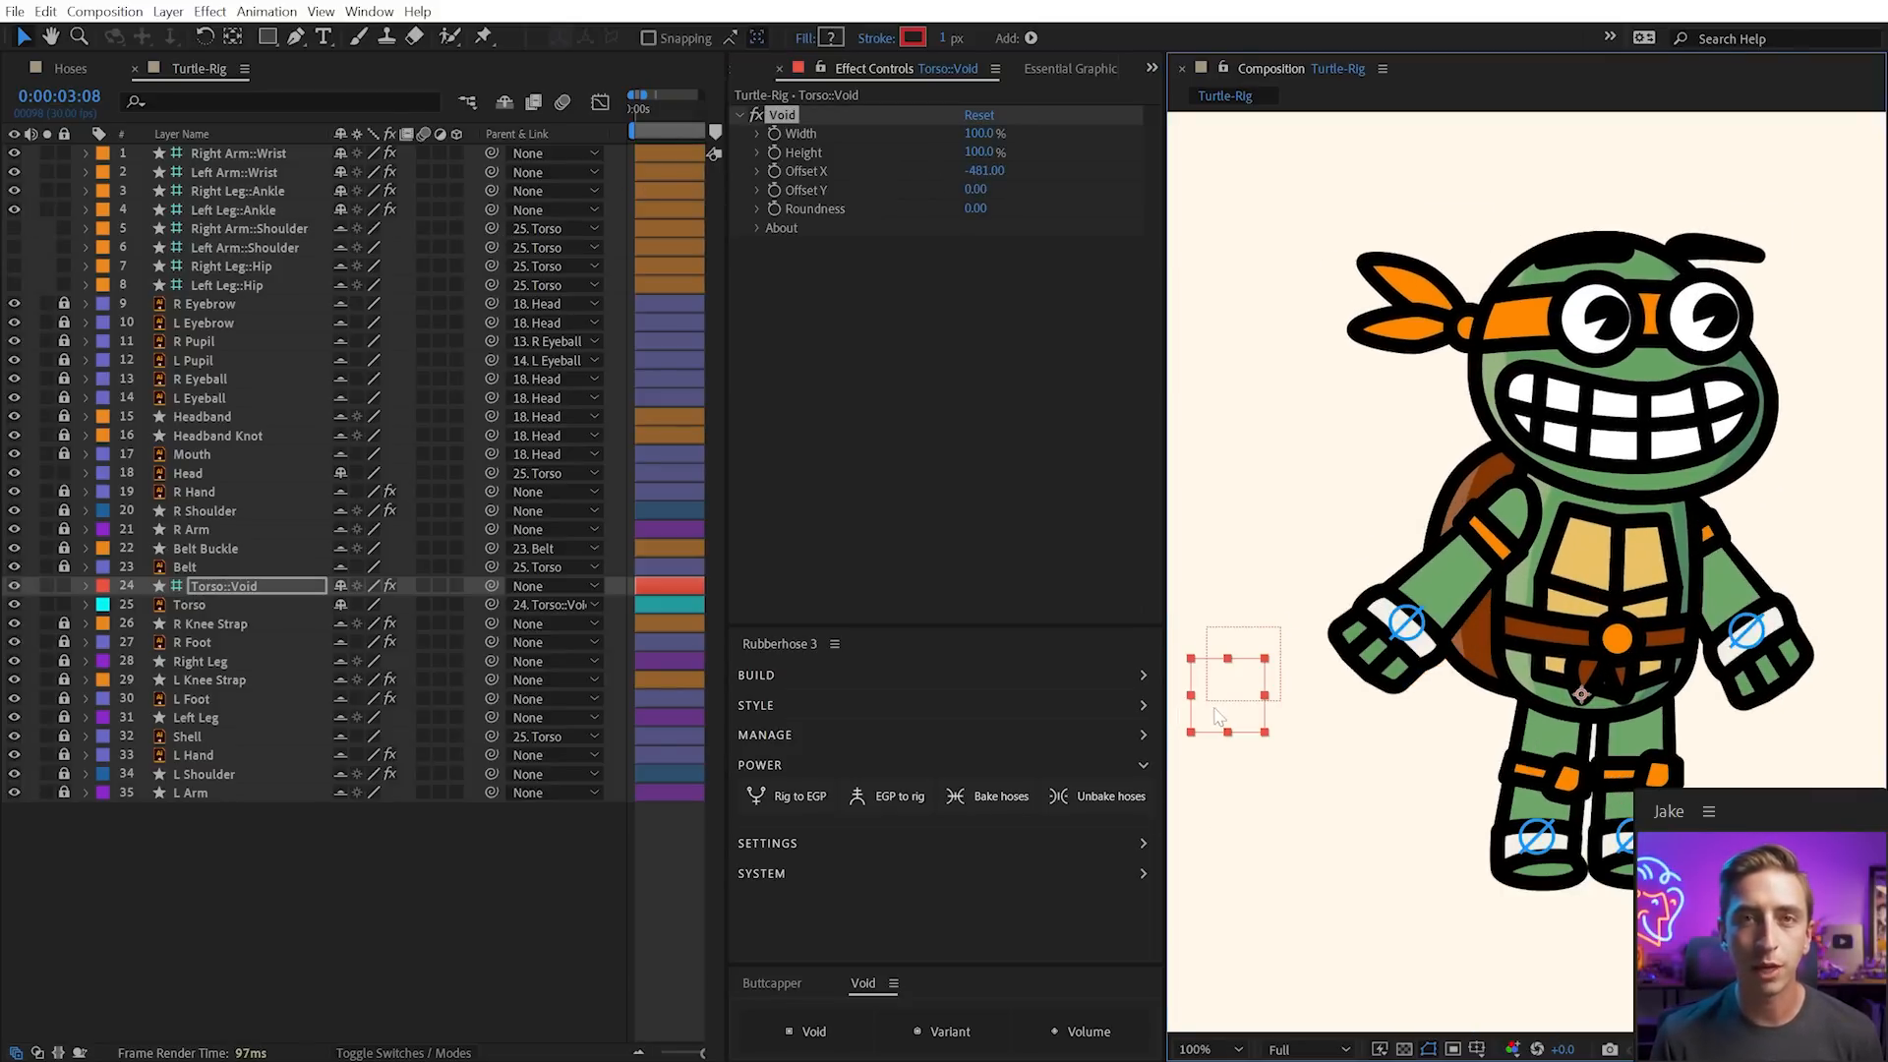
{"action": "left_click", "coordinate": [226, 586]}
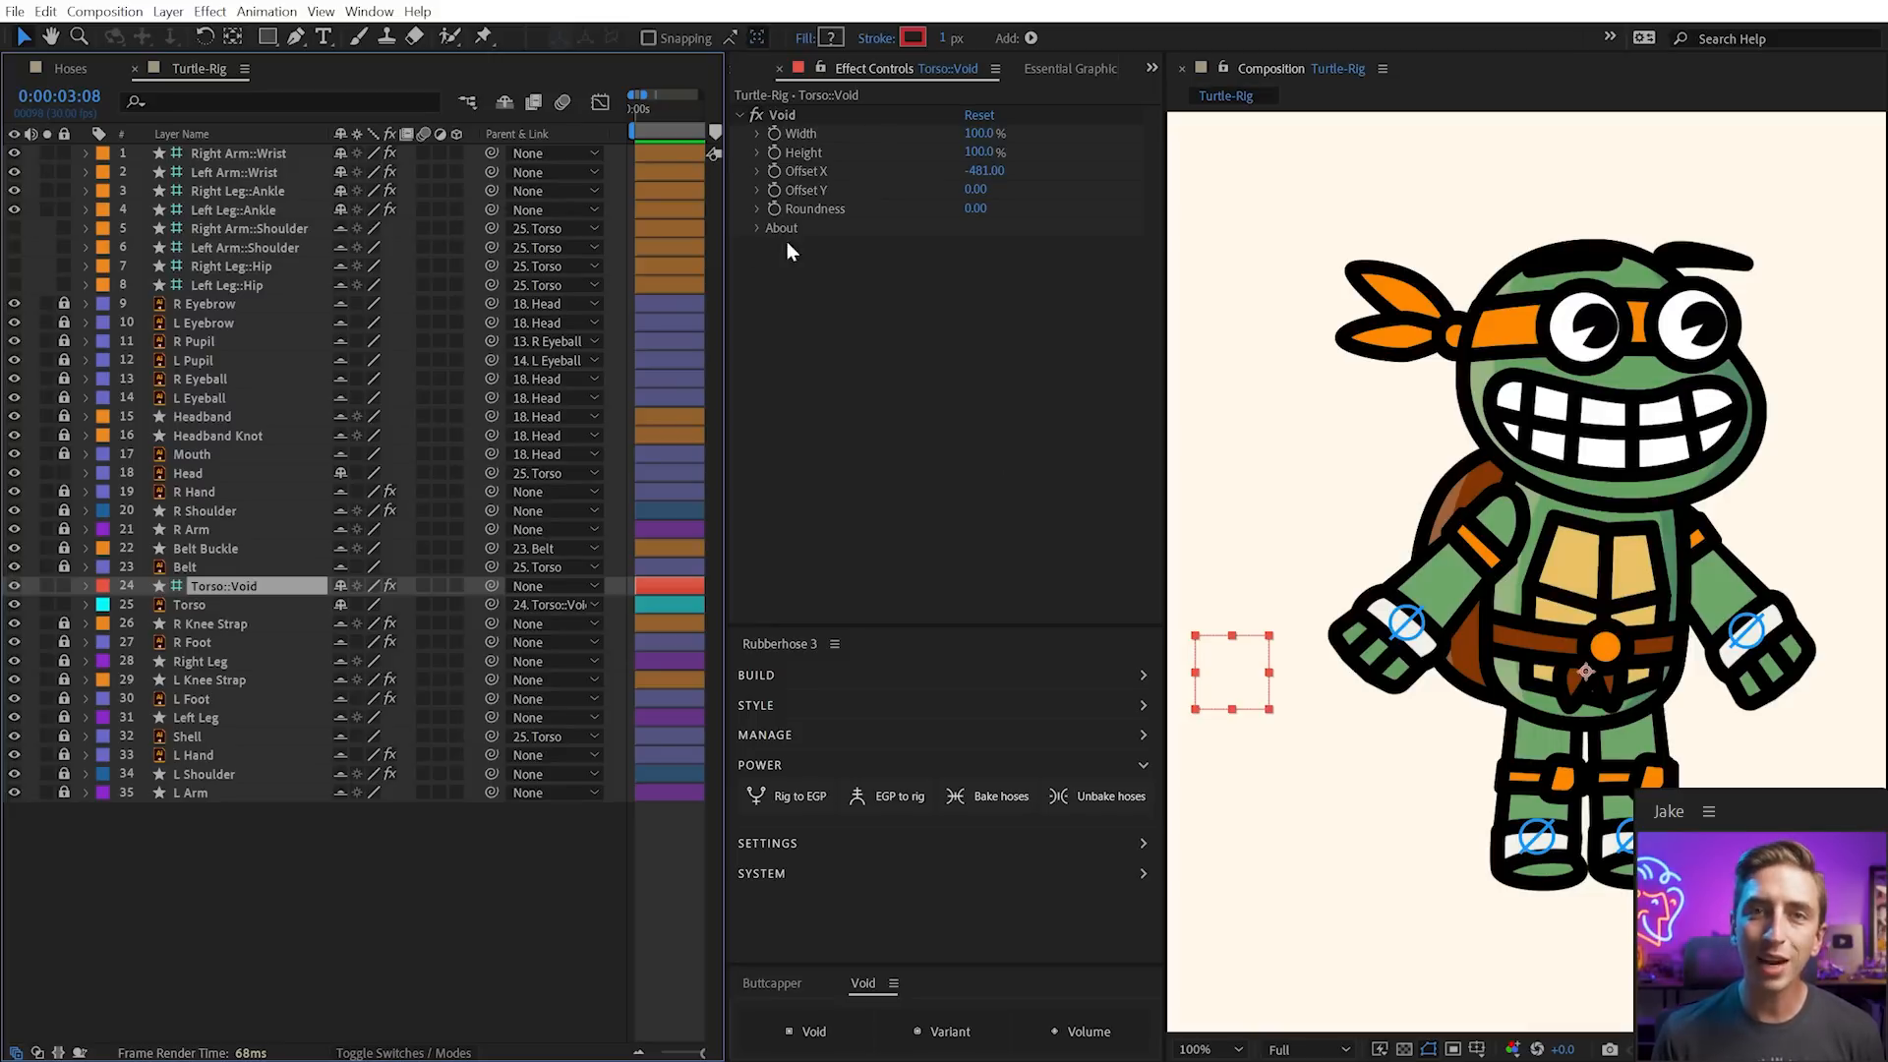
Add an Angle Control named Head Rotation to the void layer
{"action": "left_click", "coordinate": [209, 10]}
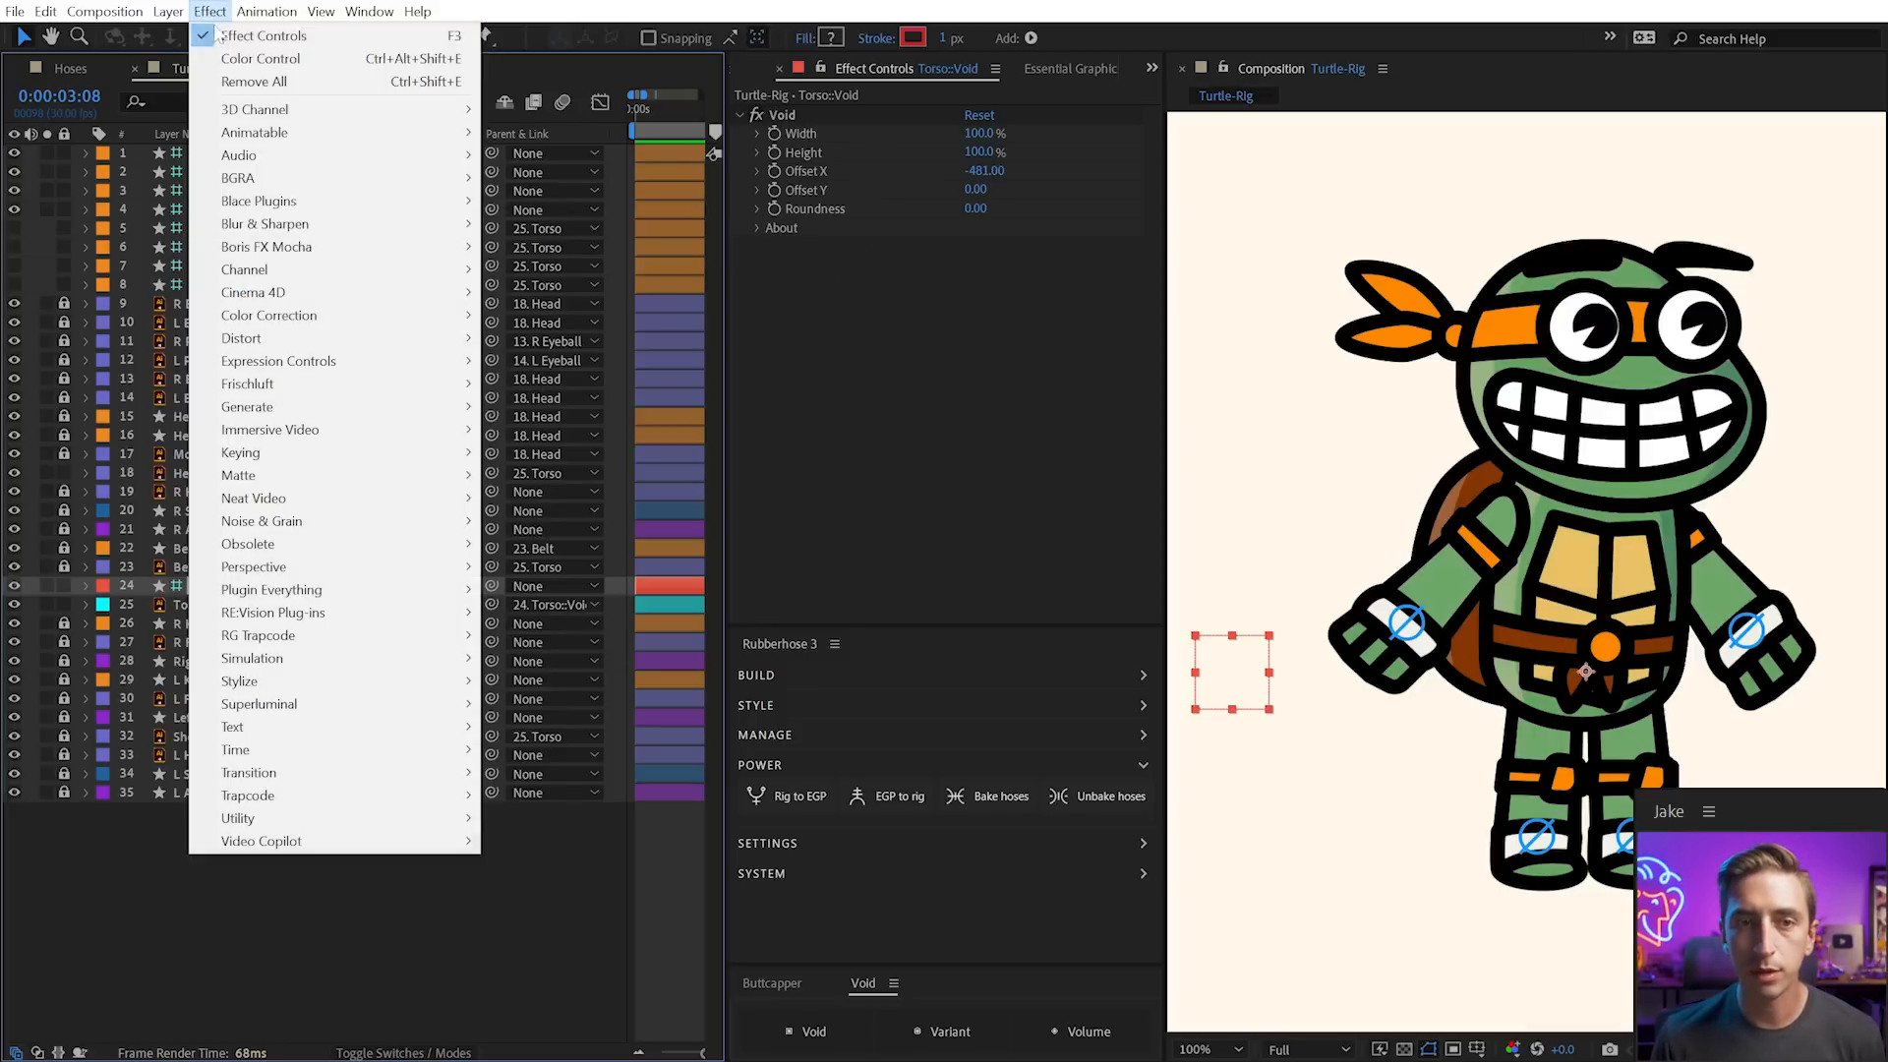
{"action": "mouse_move", "coordinate": [293, 368]}
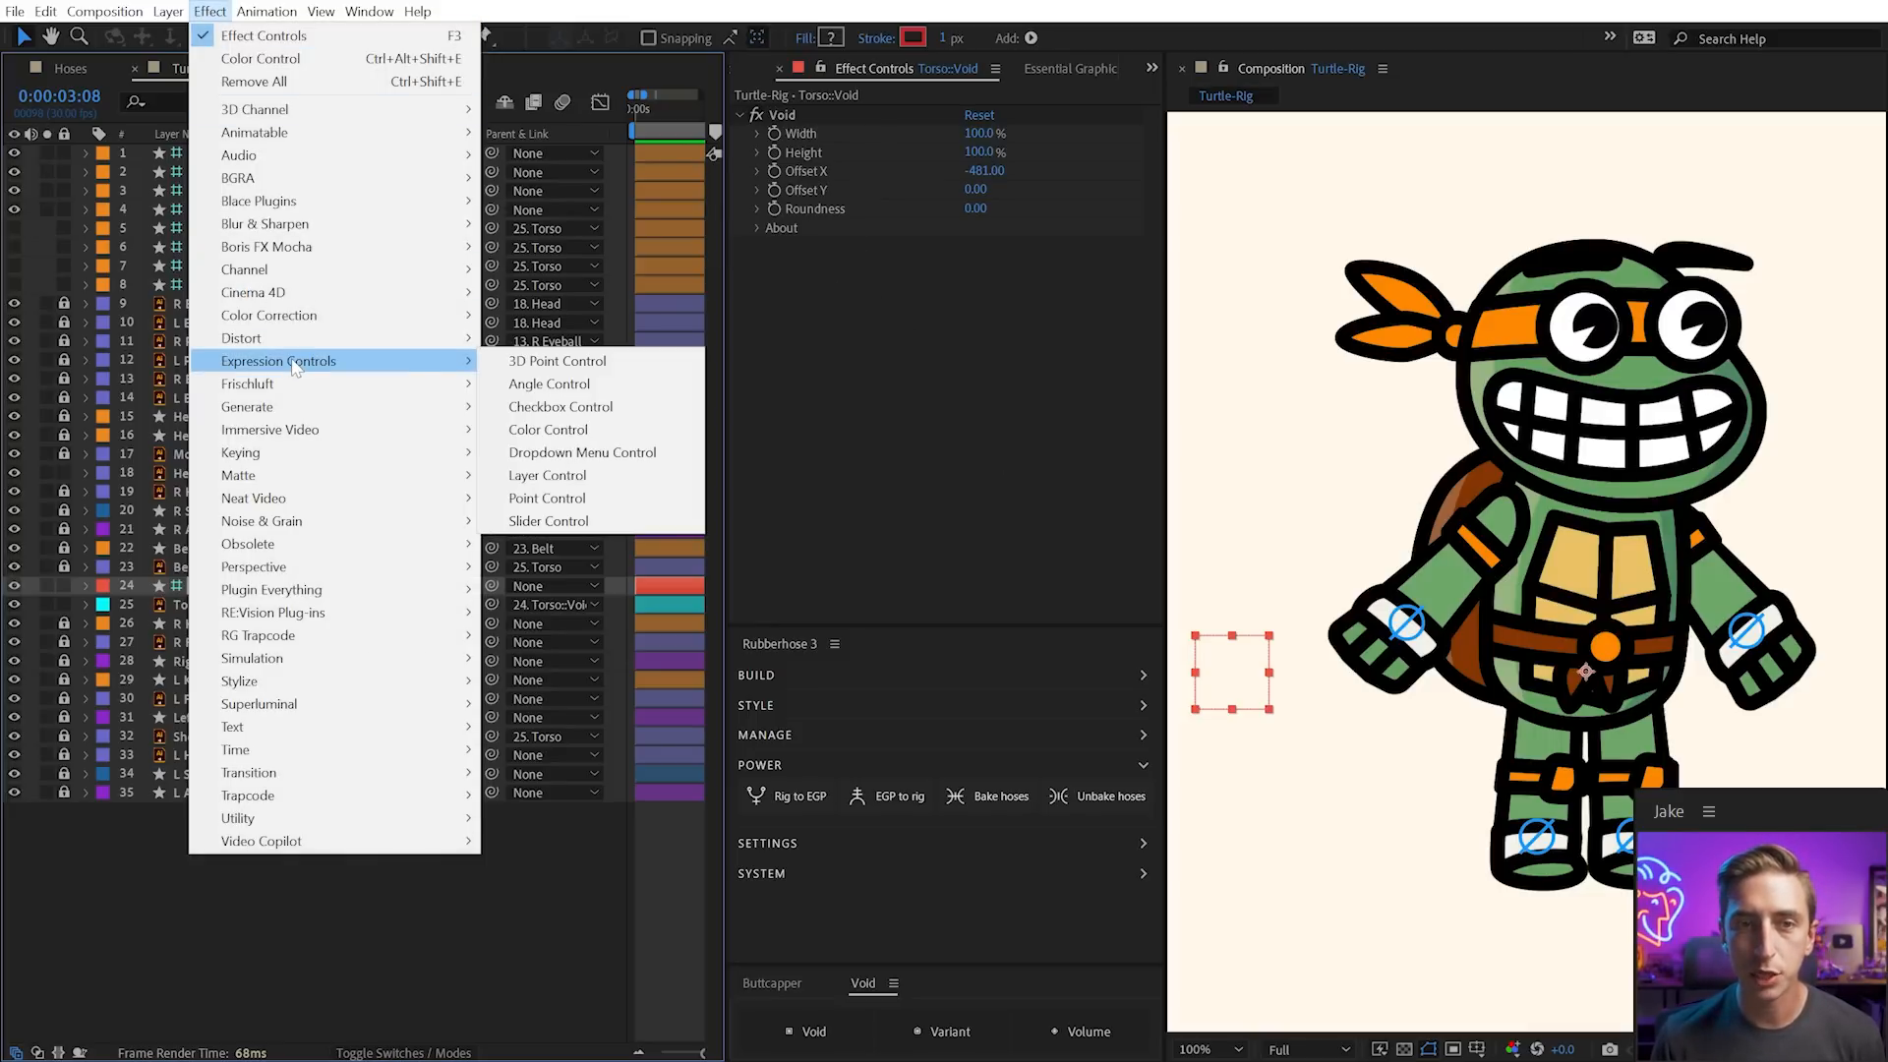
{"action": "left_click", "coordinate": [602, 384]}
{"action": "key", "text": "Return"}
{"action": "type", "text": "Head"}
{"action": "key", "text": "Return"}
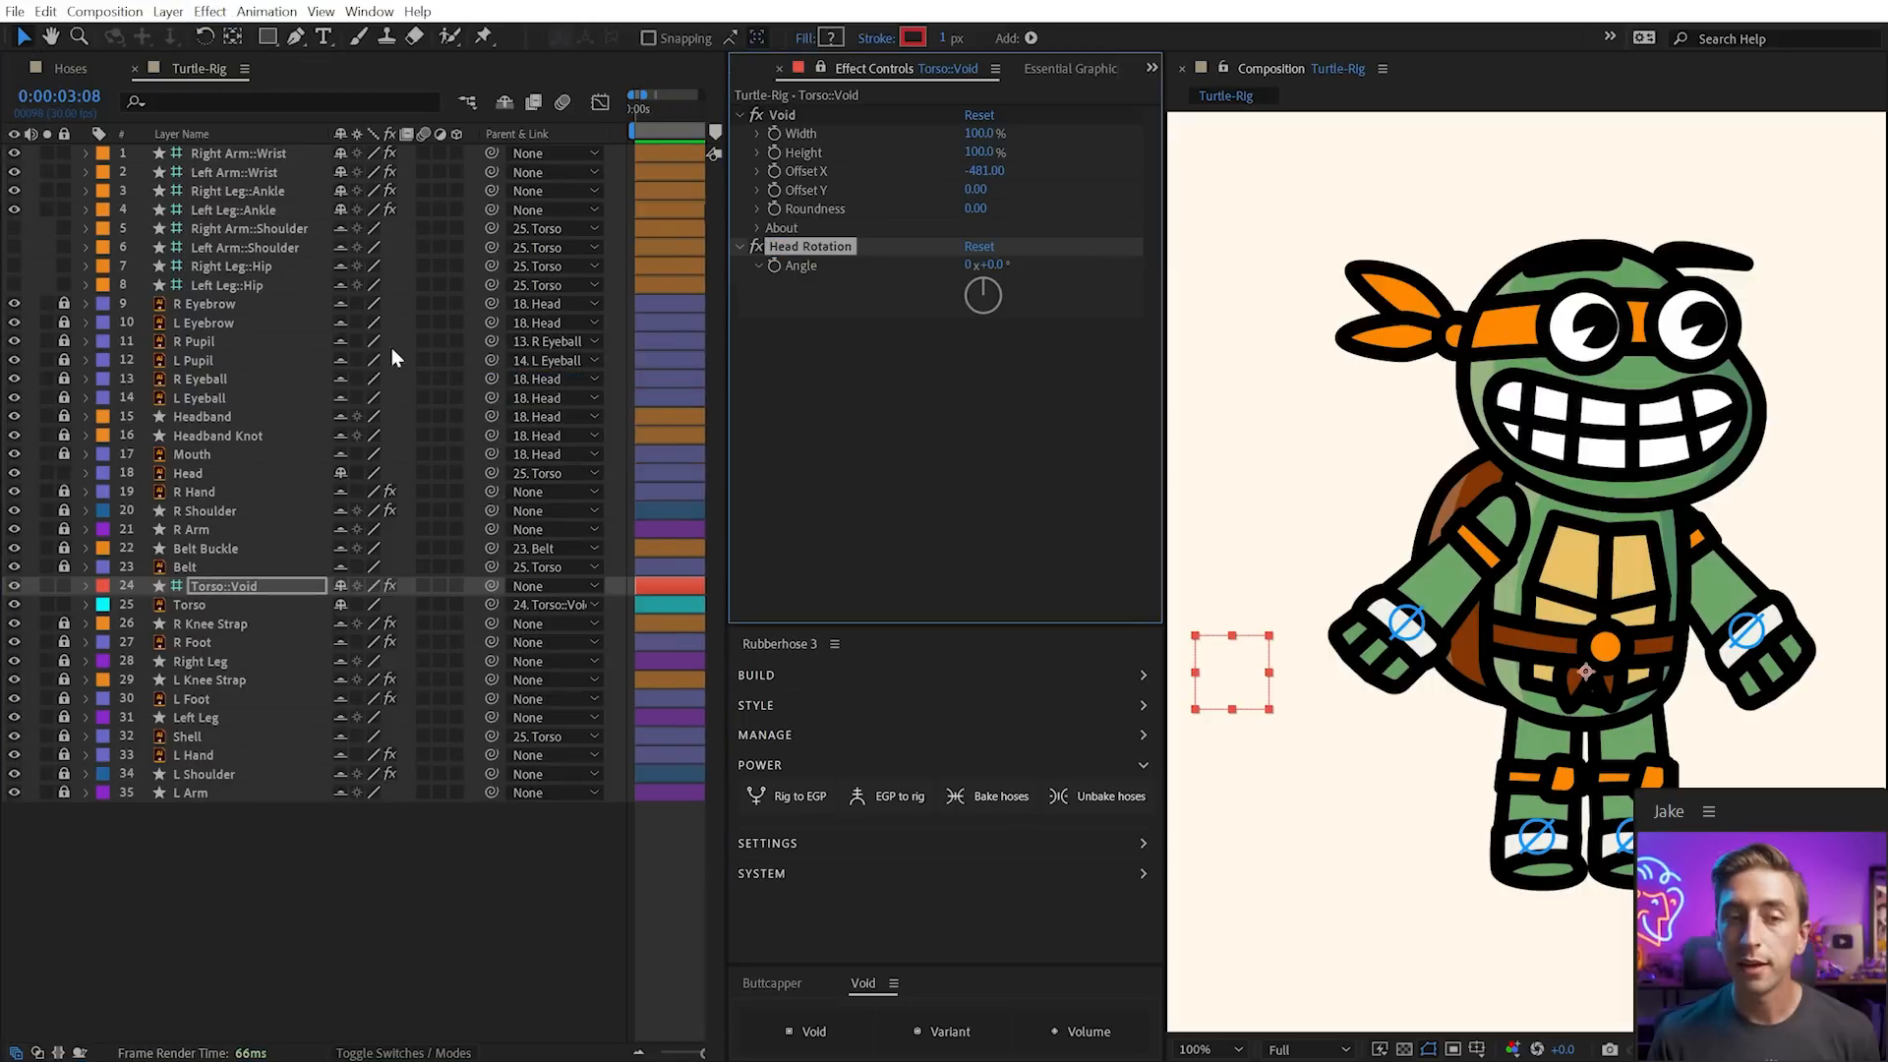
Pick-whip the Head layer's rotation to the Head Rotation angle, test it, then lock Head
{"action": "left_click", "coordinate": [224, 473]}
{"action": "key", "text": "r"}
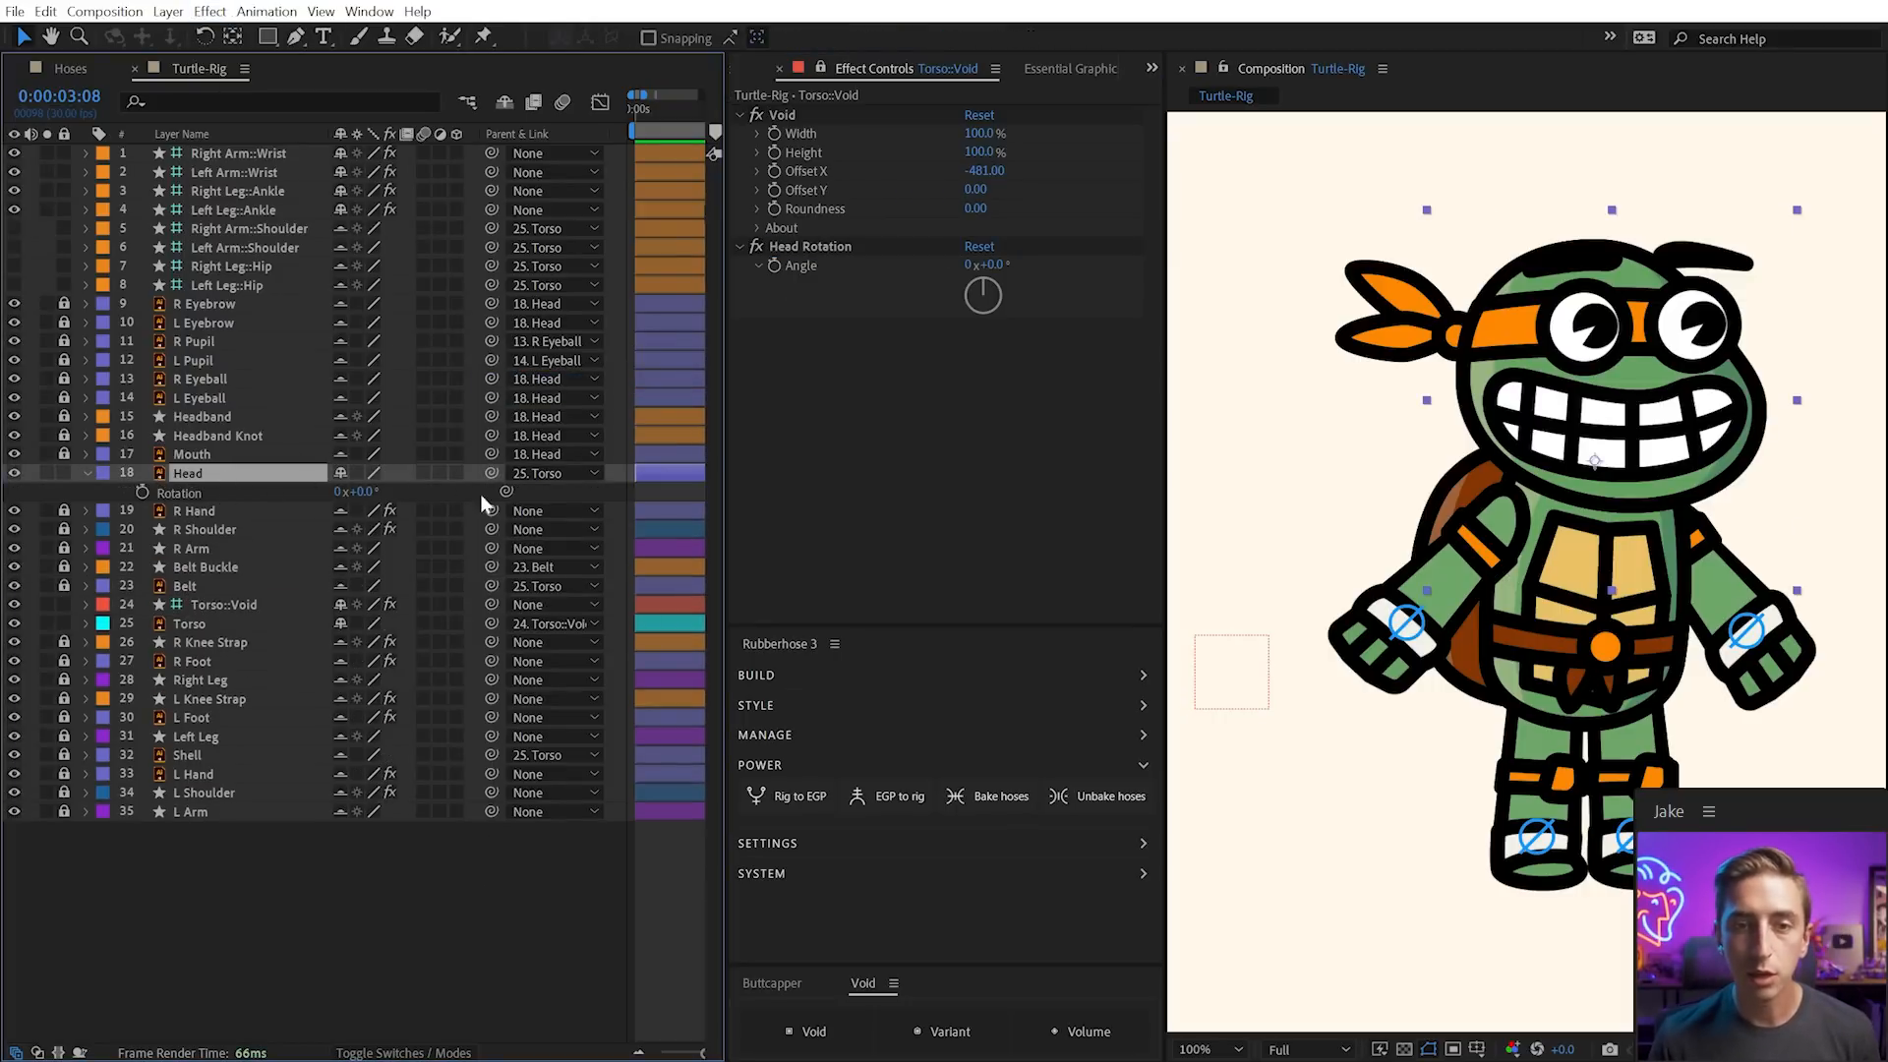
{"action": "left_click_drag", "start_coordinate": [503, 493], "coordinate": [804, 267]}
{"action": "left_click_drag", "start_coordinate": [988, 265], "coordinate": [967, 267]}
{"action": "key", "text": "ctrl+z"}
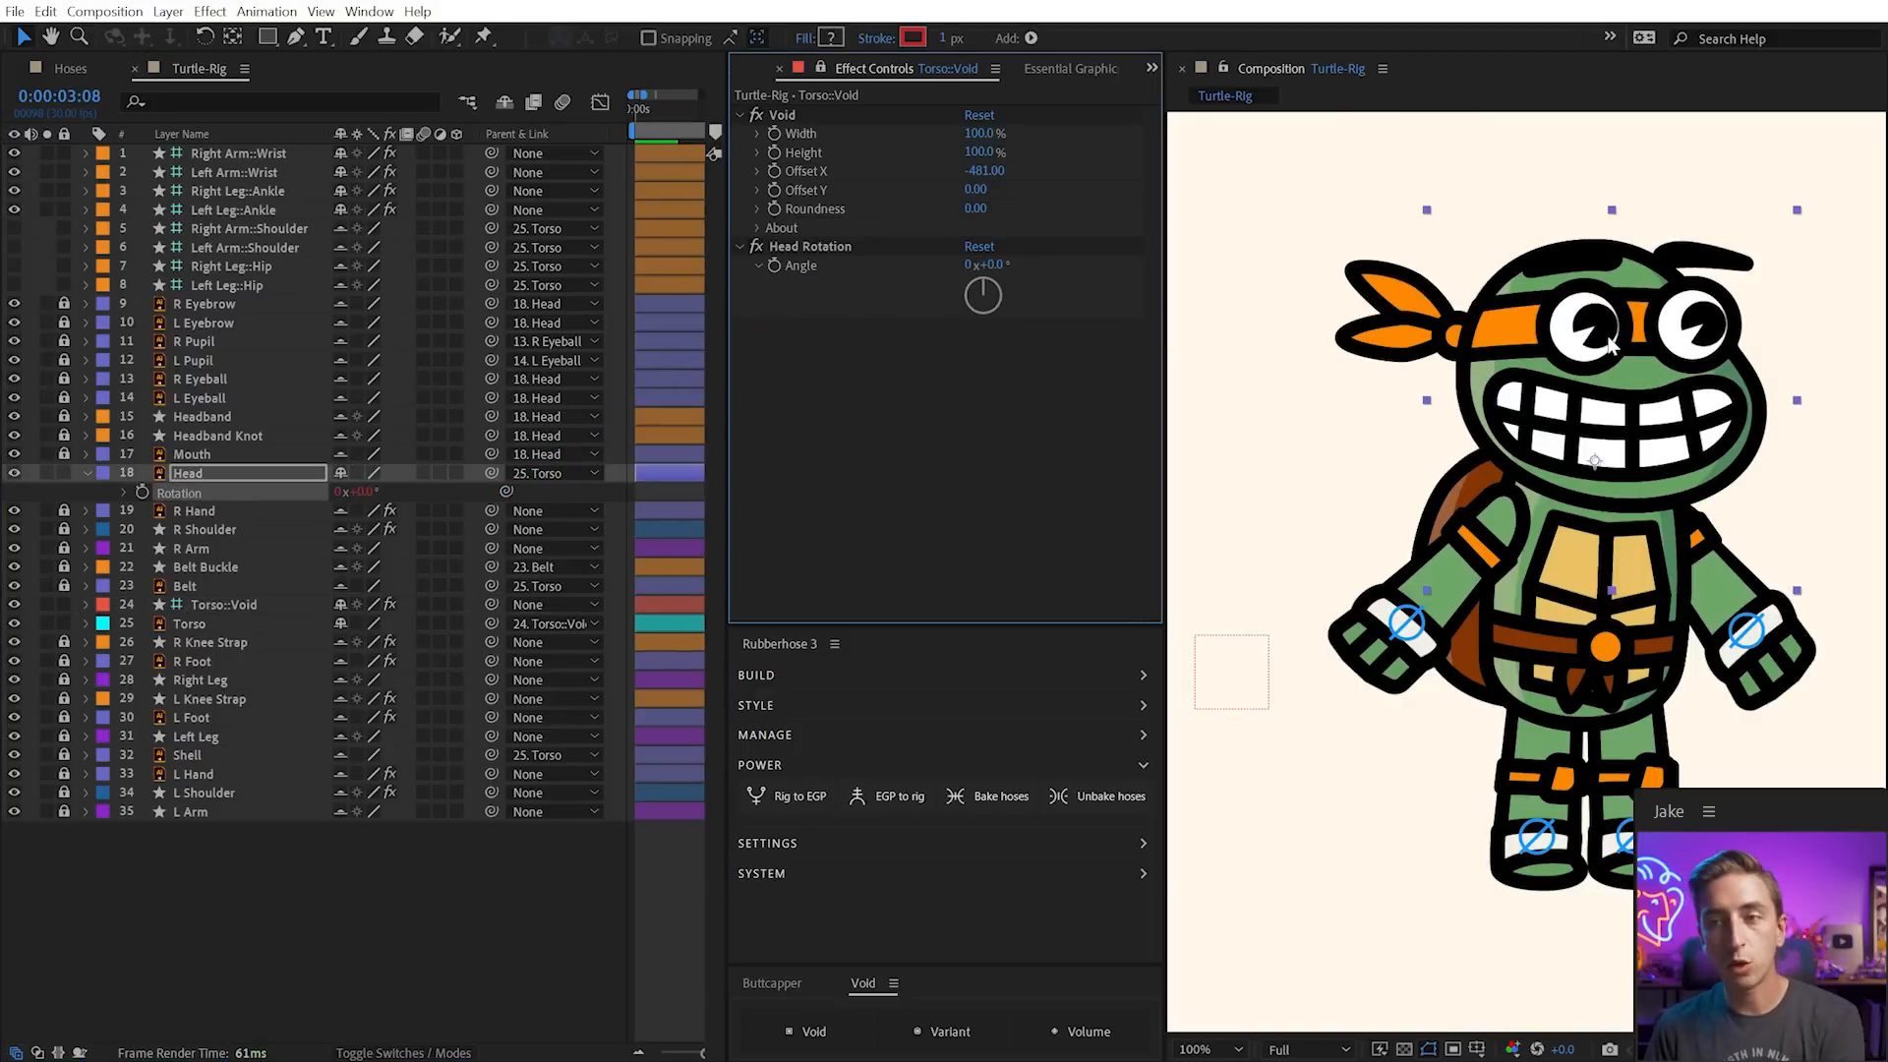
{"action": "left_click", "coordinate": [64, 470]}
{"action": "left_click", "coordinate": [83, 473]}
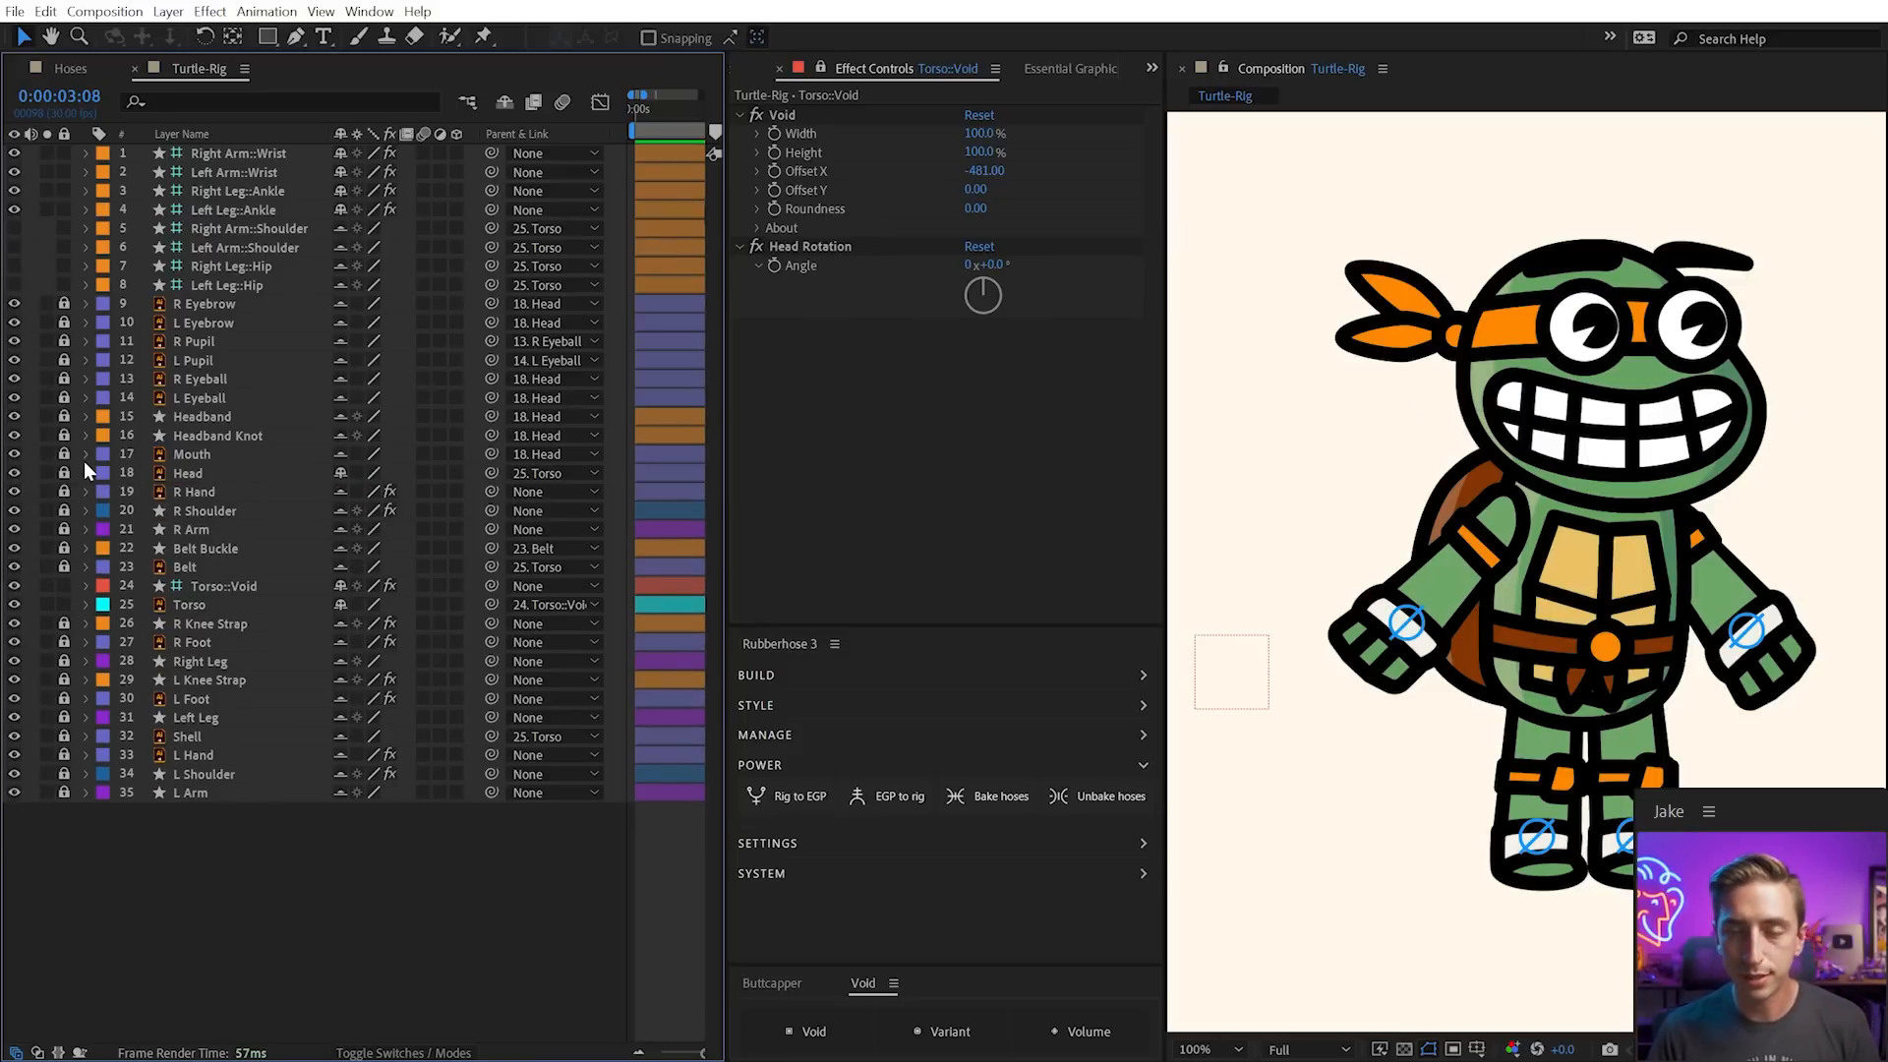
Publish the Head Rotation angle and Torso::Void position and rotation to Essential Graphics
{"action": "left_click", "coordinate": [1236, 659]}
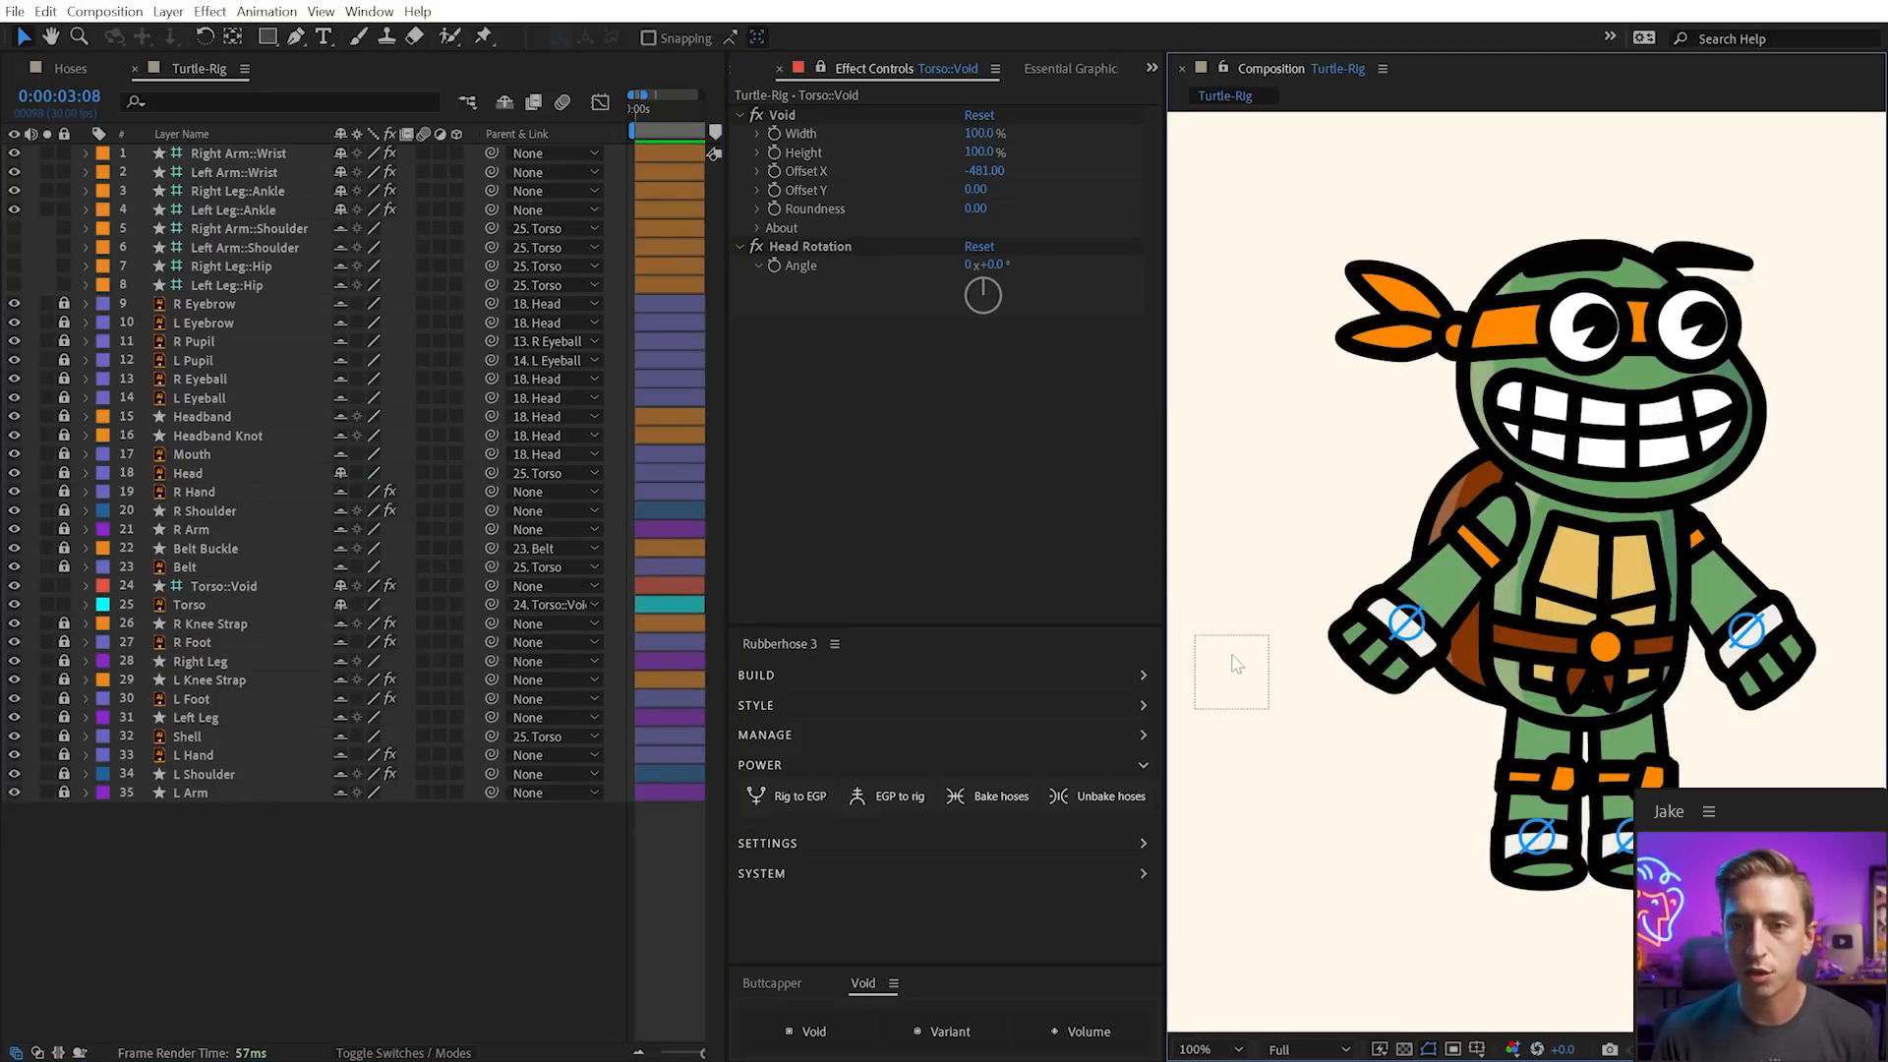
{"action": "key", "text": "e"}
{"action": "left_click", "coordinate": [115, 623]}
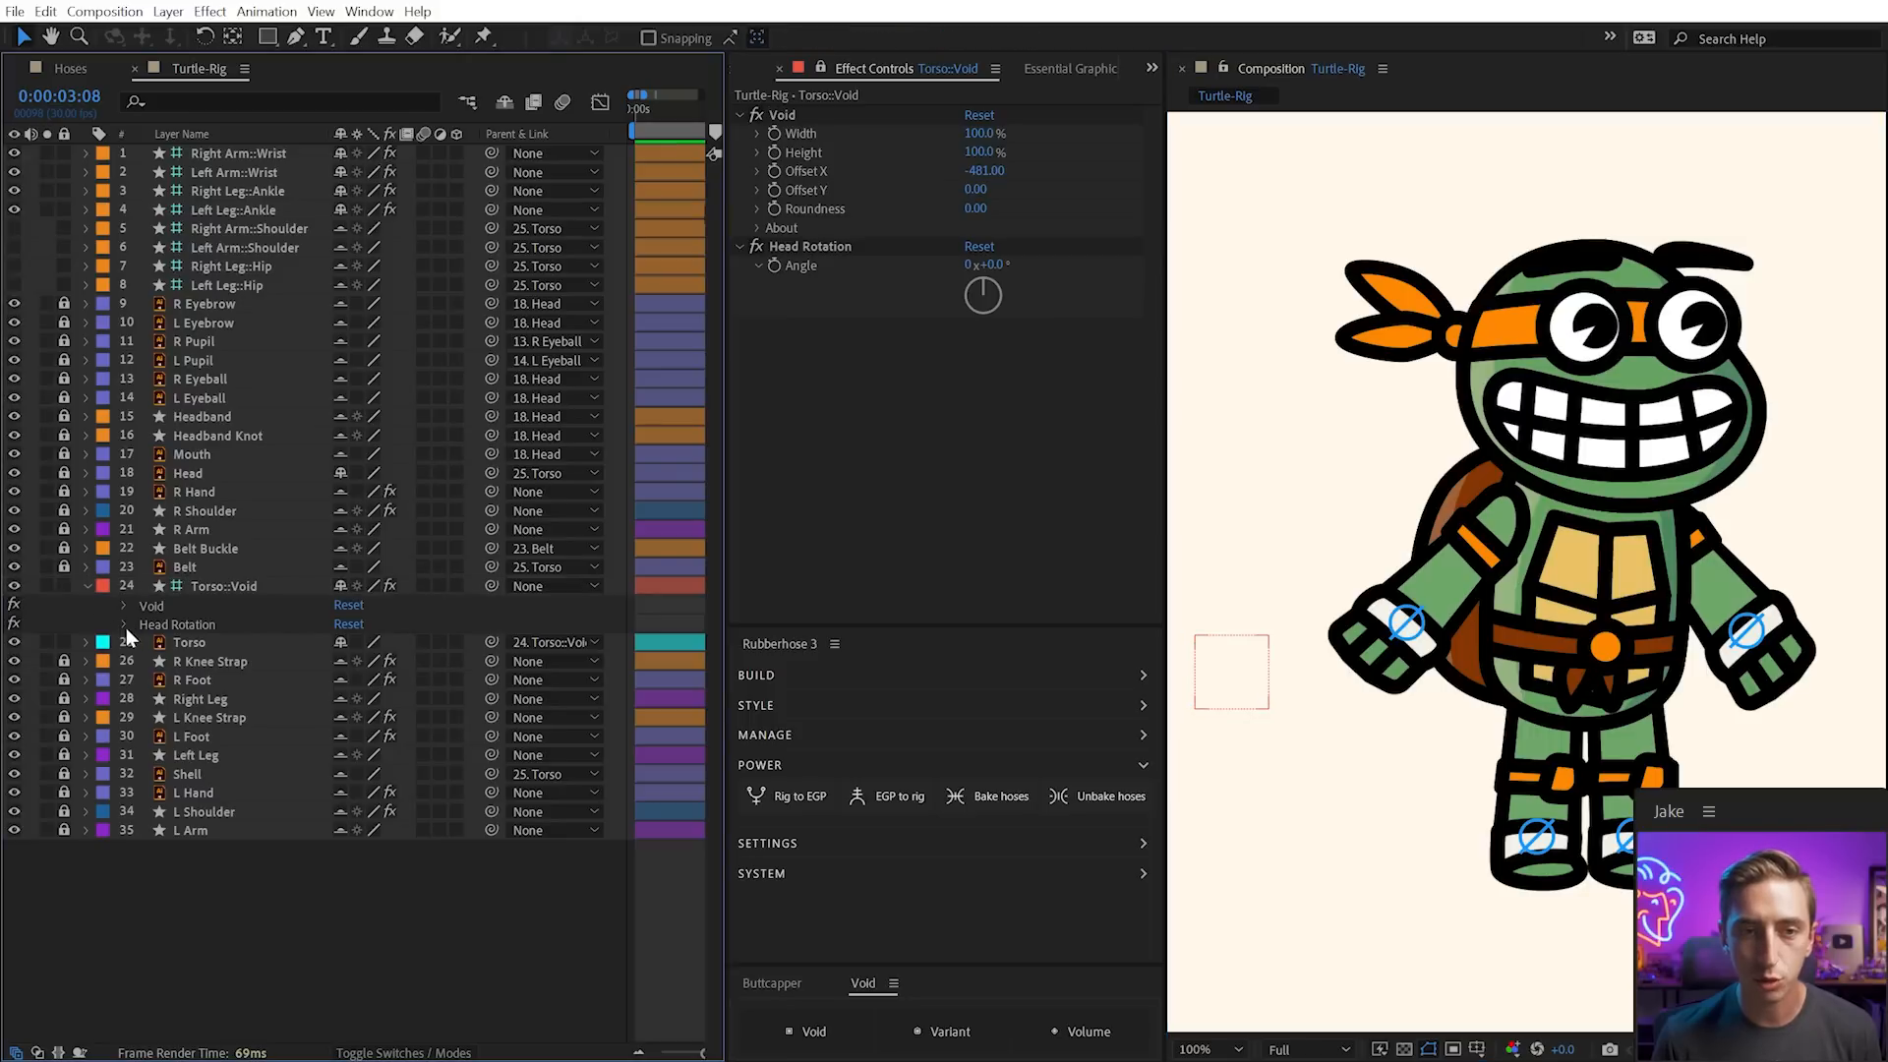
{"action": "left_click", "coordinate": [124, 625]}
{"action": "left_click", "coordinate": [195, 643]}
{"action": "left_click", "coordinate": [794, 802]}
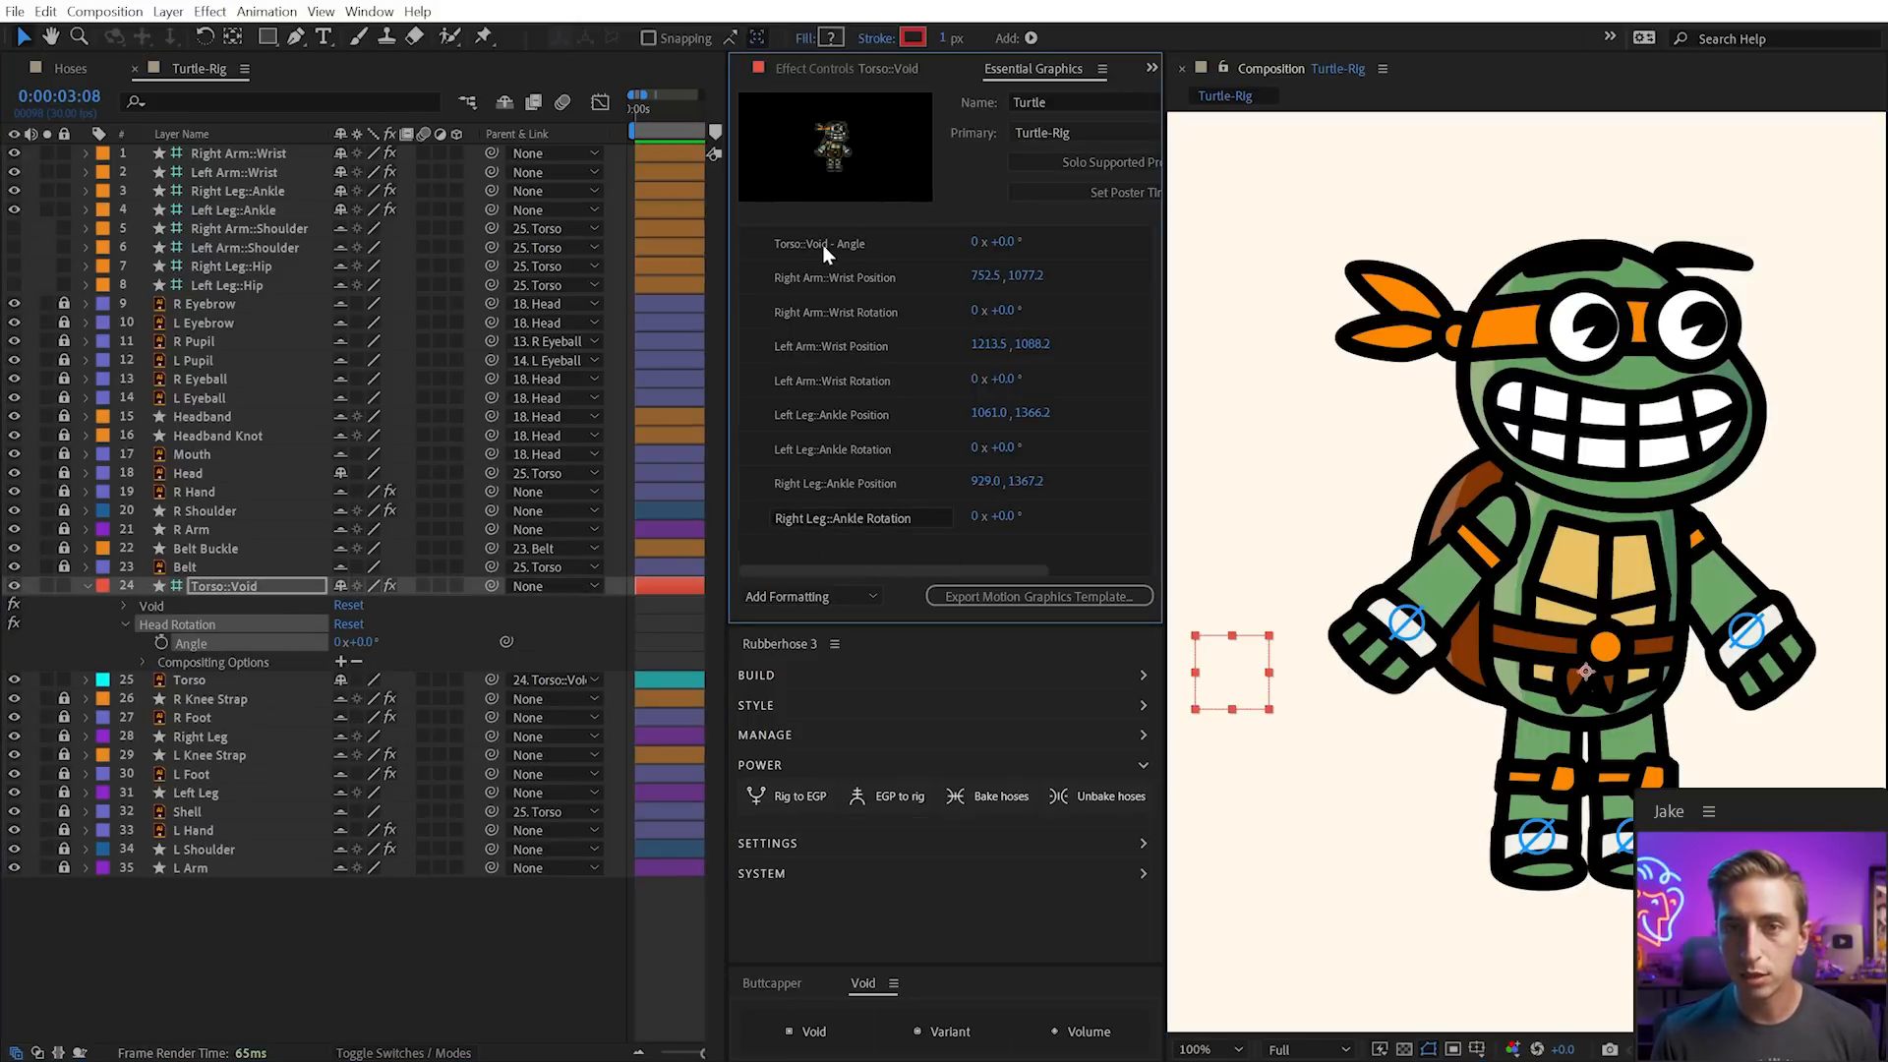
{"action": "left_click", "coordinate": [847, 244]}
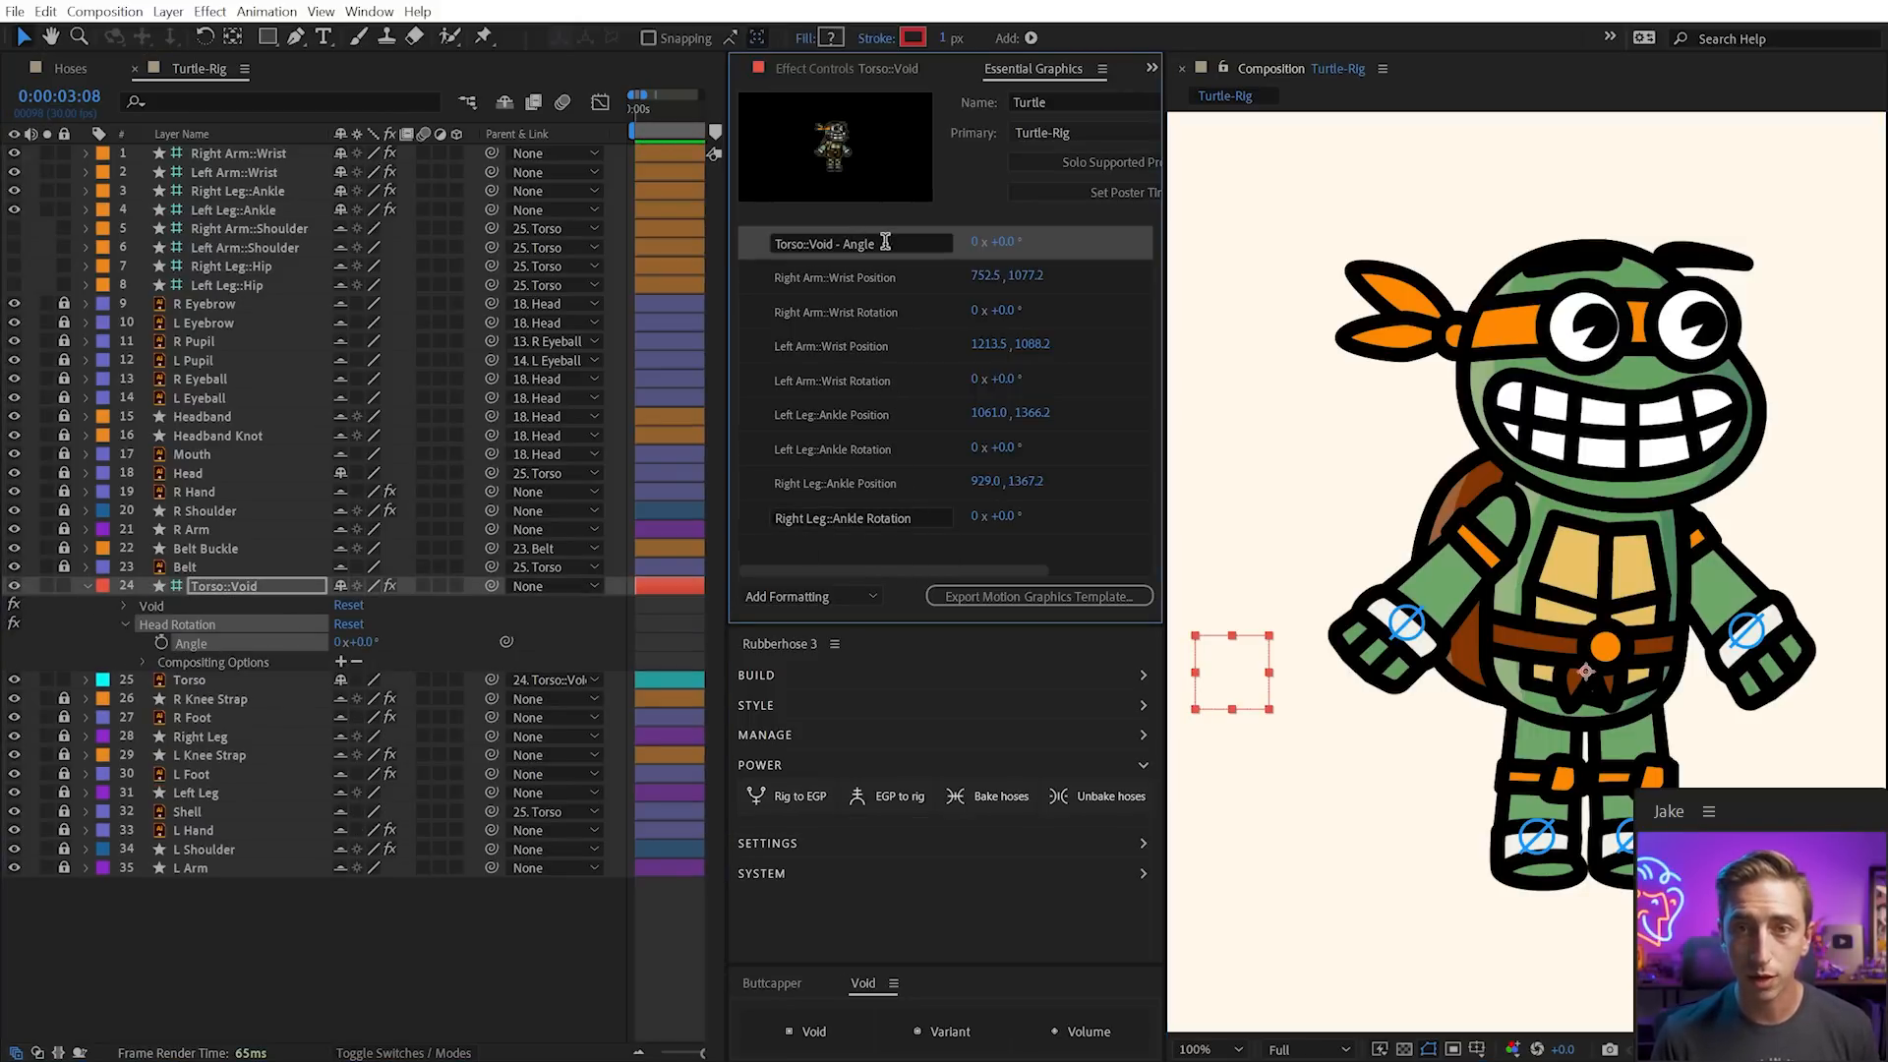
{"action": "left_click", "coordinate": [885, 241]}
{"action": "type", "text": "Head Rotation"}
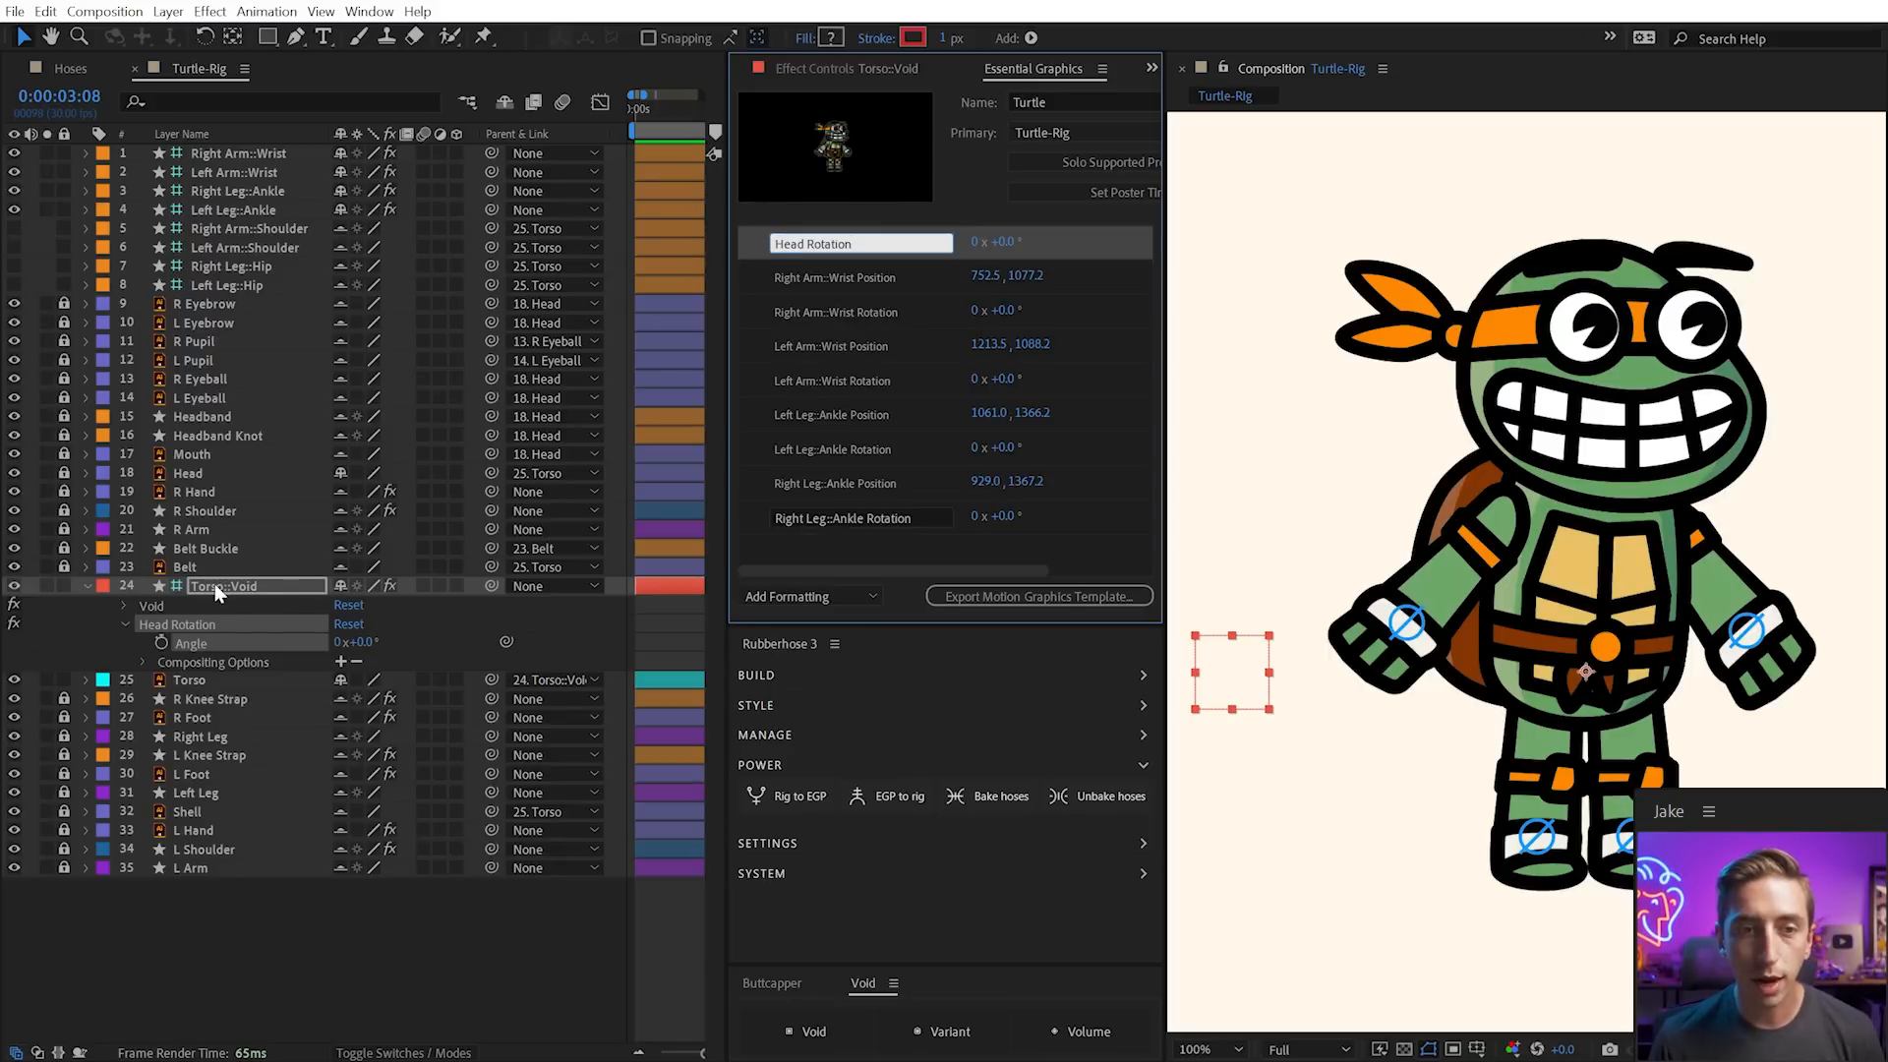
{"action": "left_click", "coordinate": [216, 586]}
{"action": "left_click", "coordinate": [798, 798]}
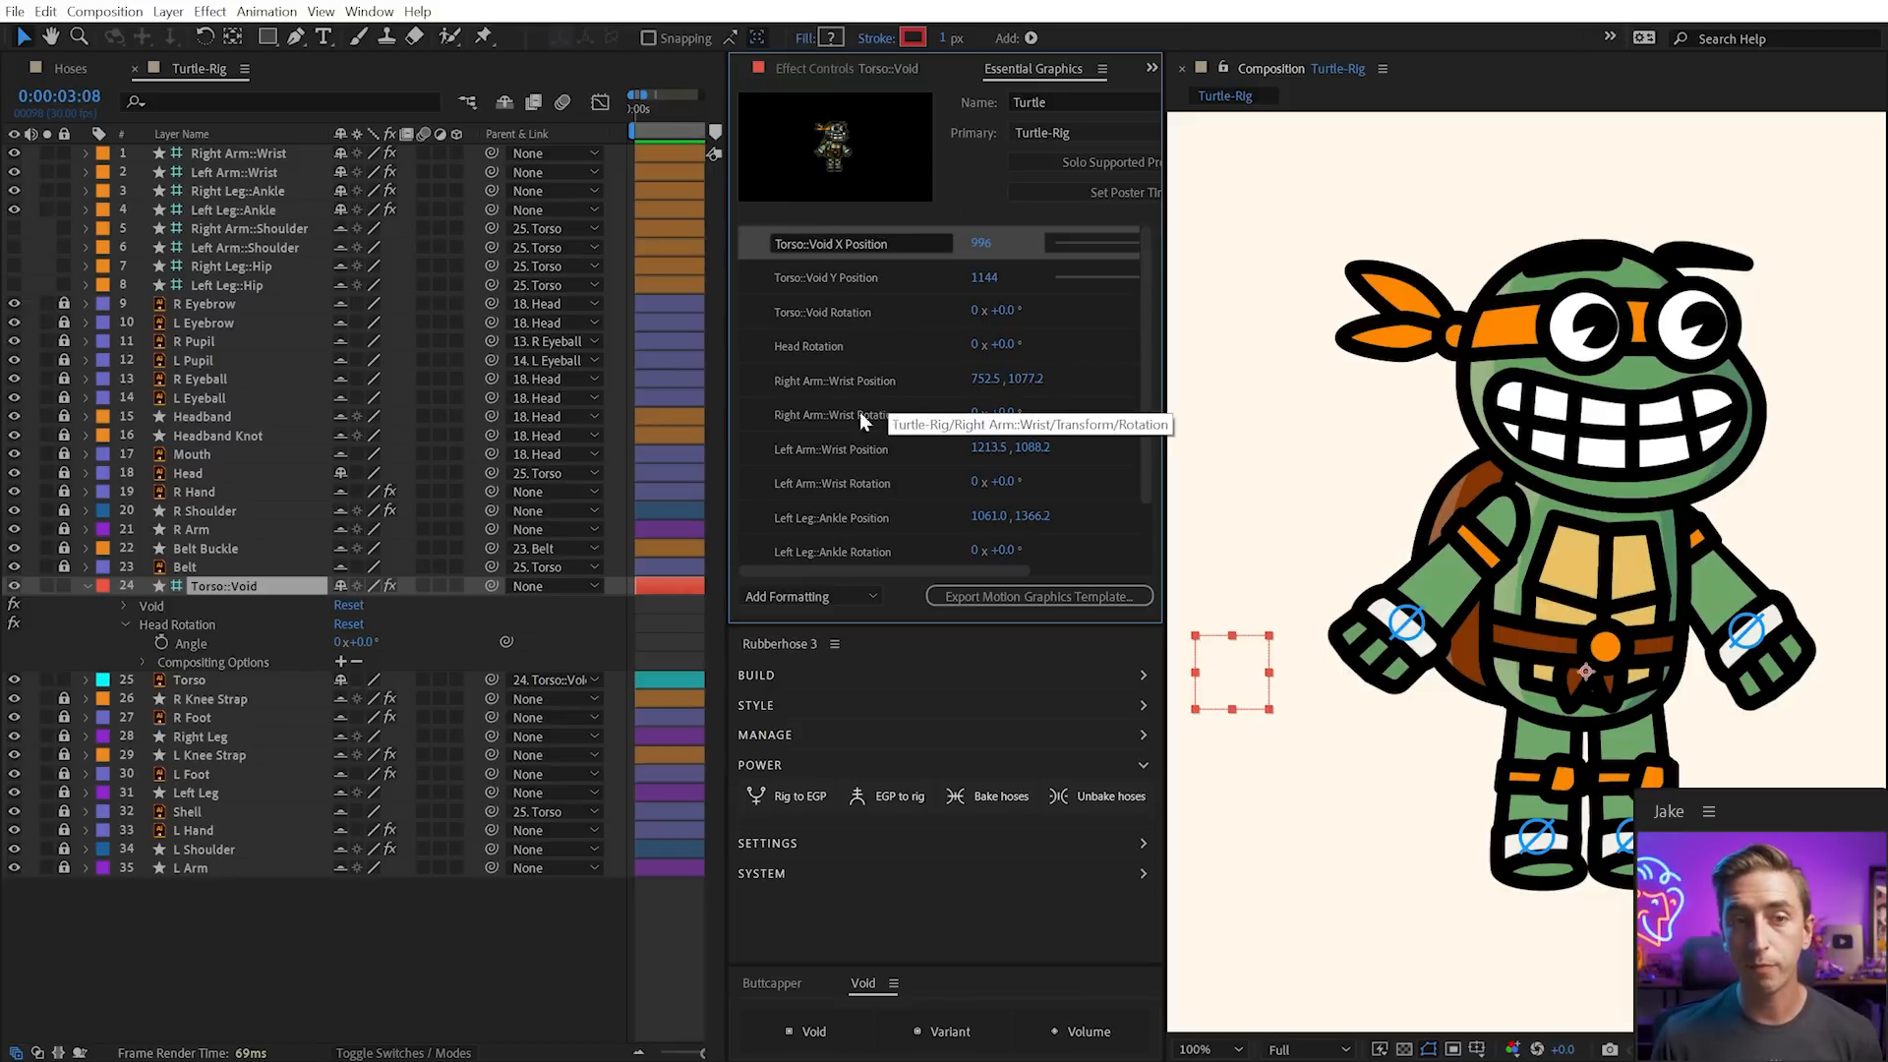
{"action": "left_click", "coordinate": [89, 586]}
Nest Turtle-Rig into a new comp, Turtle-Rig 2
{"action": "scroll", "coordinate": [838, 65], "scroll_direction": "up", "scroll_amount": 2}
{"action": "scroll", "coordinate": [901, 67], "scroll_direction": "down", "scroll_amount": 2}
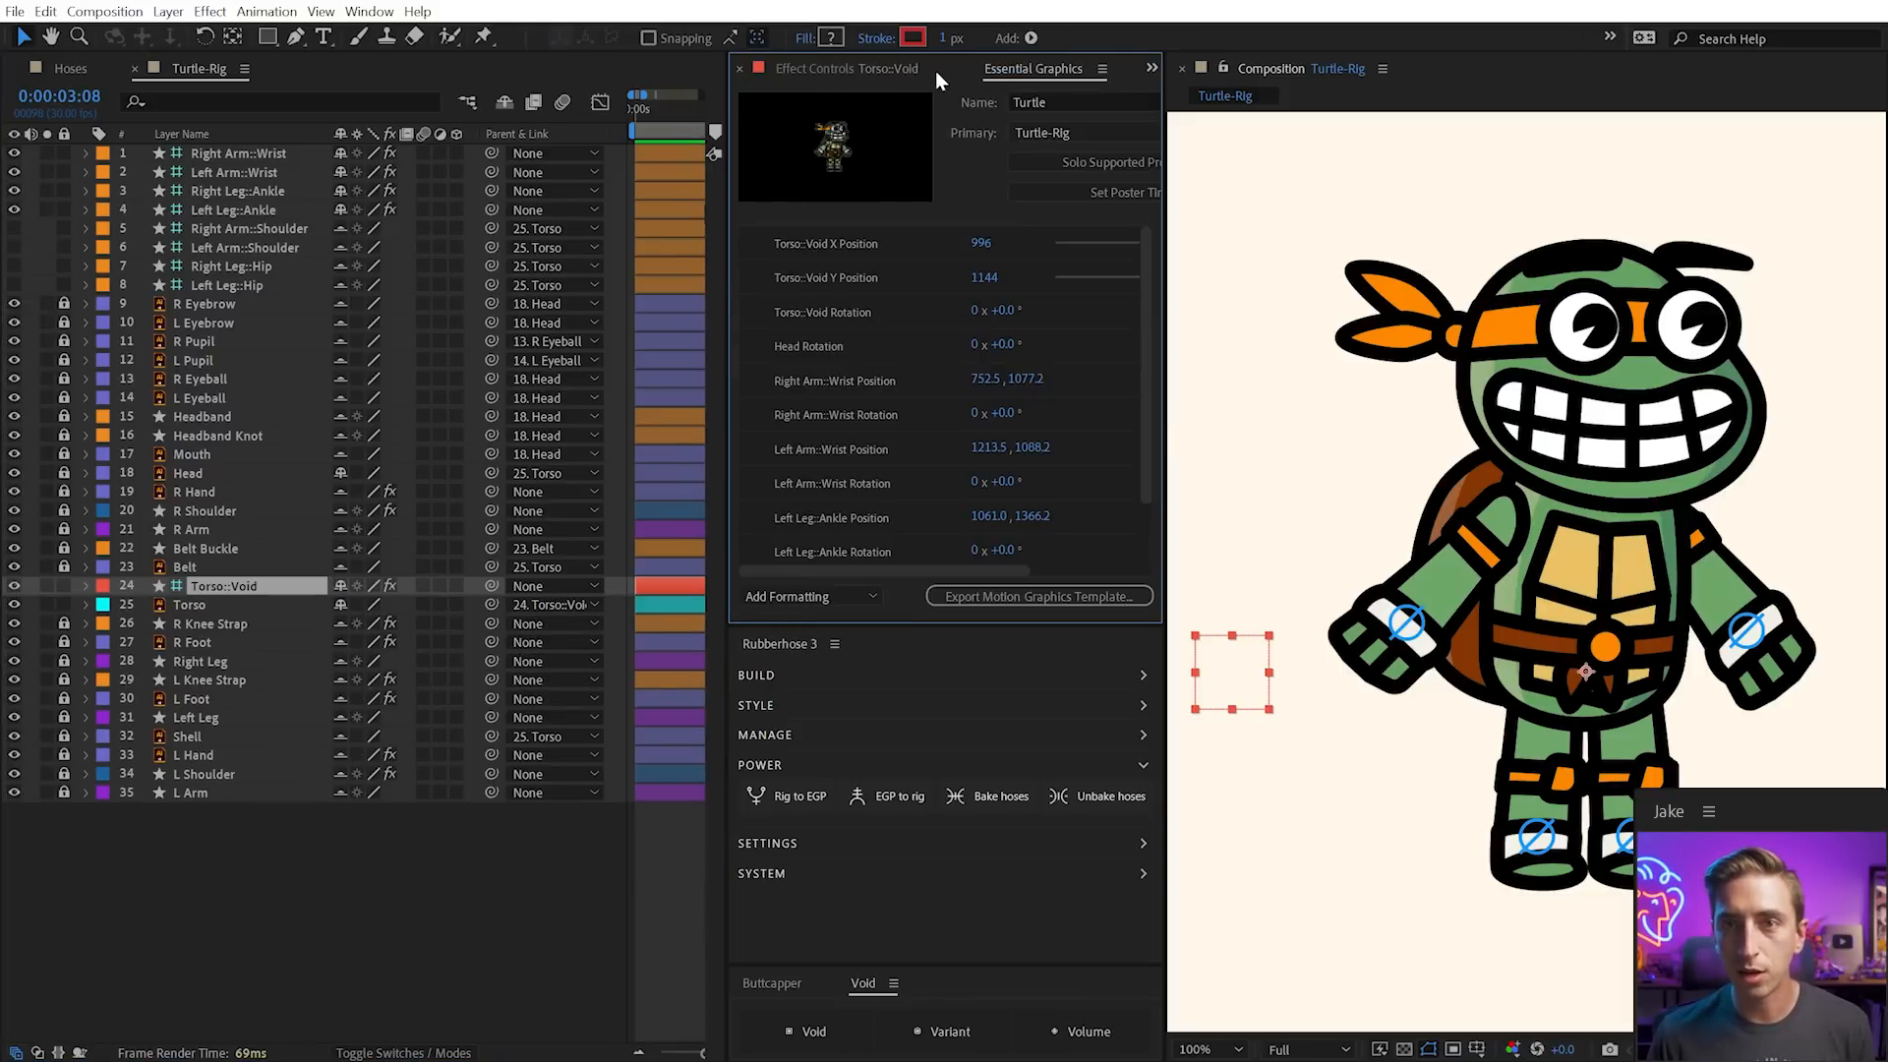
{"action": "scroll", "coordinate": [947, 71], "scroll_direction": "up", "scroll_amount": 2}
{"action": "left_click_drag", "start_coordinate": [826, 394], "coordinate": [798, 613]}
{"action": "left_click", "coordinate": [864, 413]}
Rename the new comp Turtle-EGP and set its size to 1080 x 1080
{"action": "key", "text": "Return"}
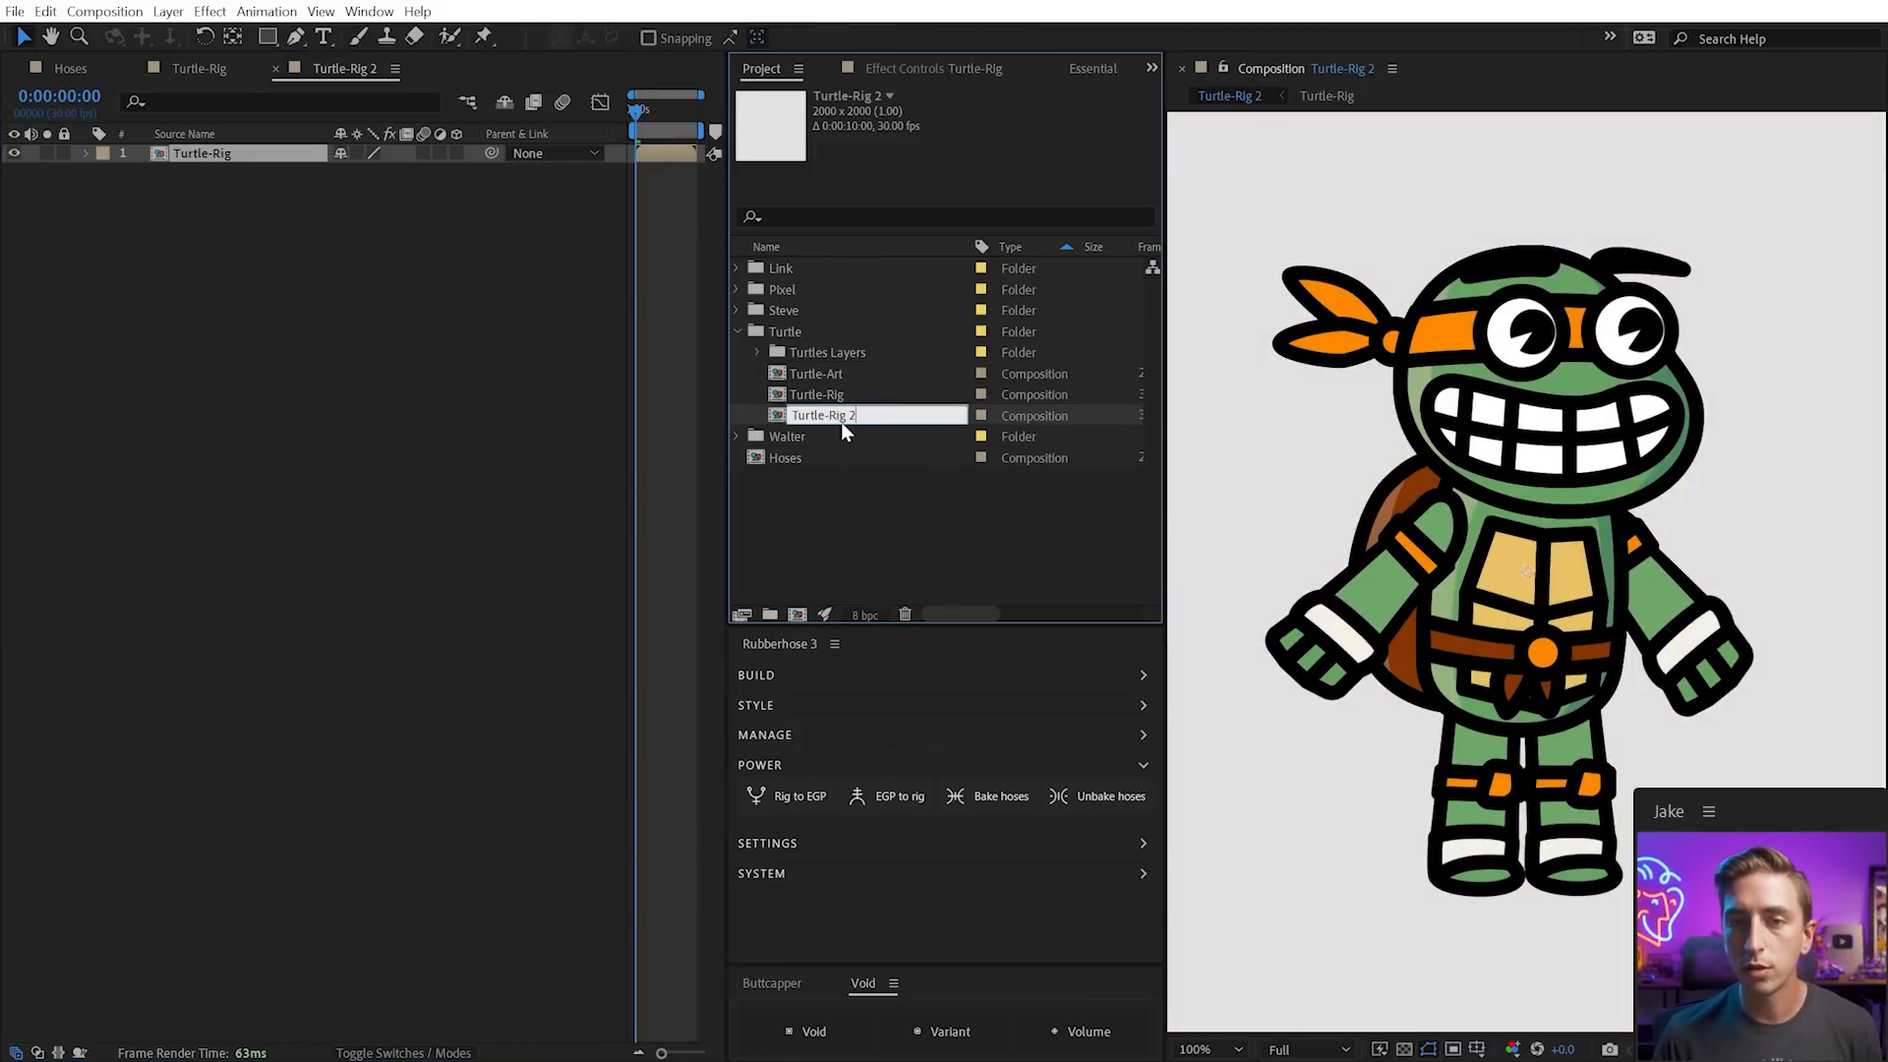
{"action": "key", "text": "shift+Left"}
{"action": "key", "text": "shift+Left"}
{"action": "type", "text": "EGP"}
{"action": "key", "text": "Return"}
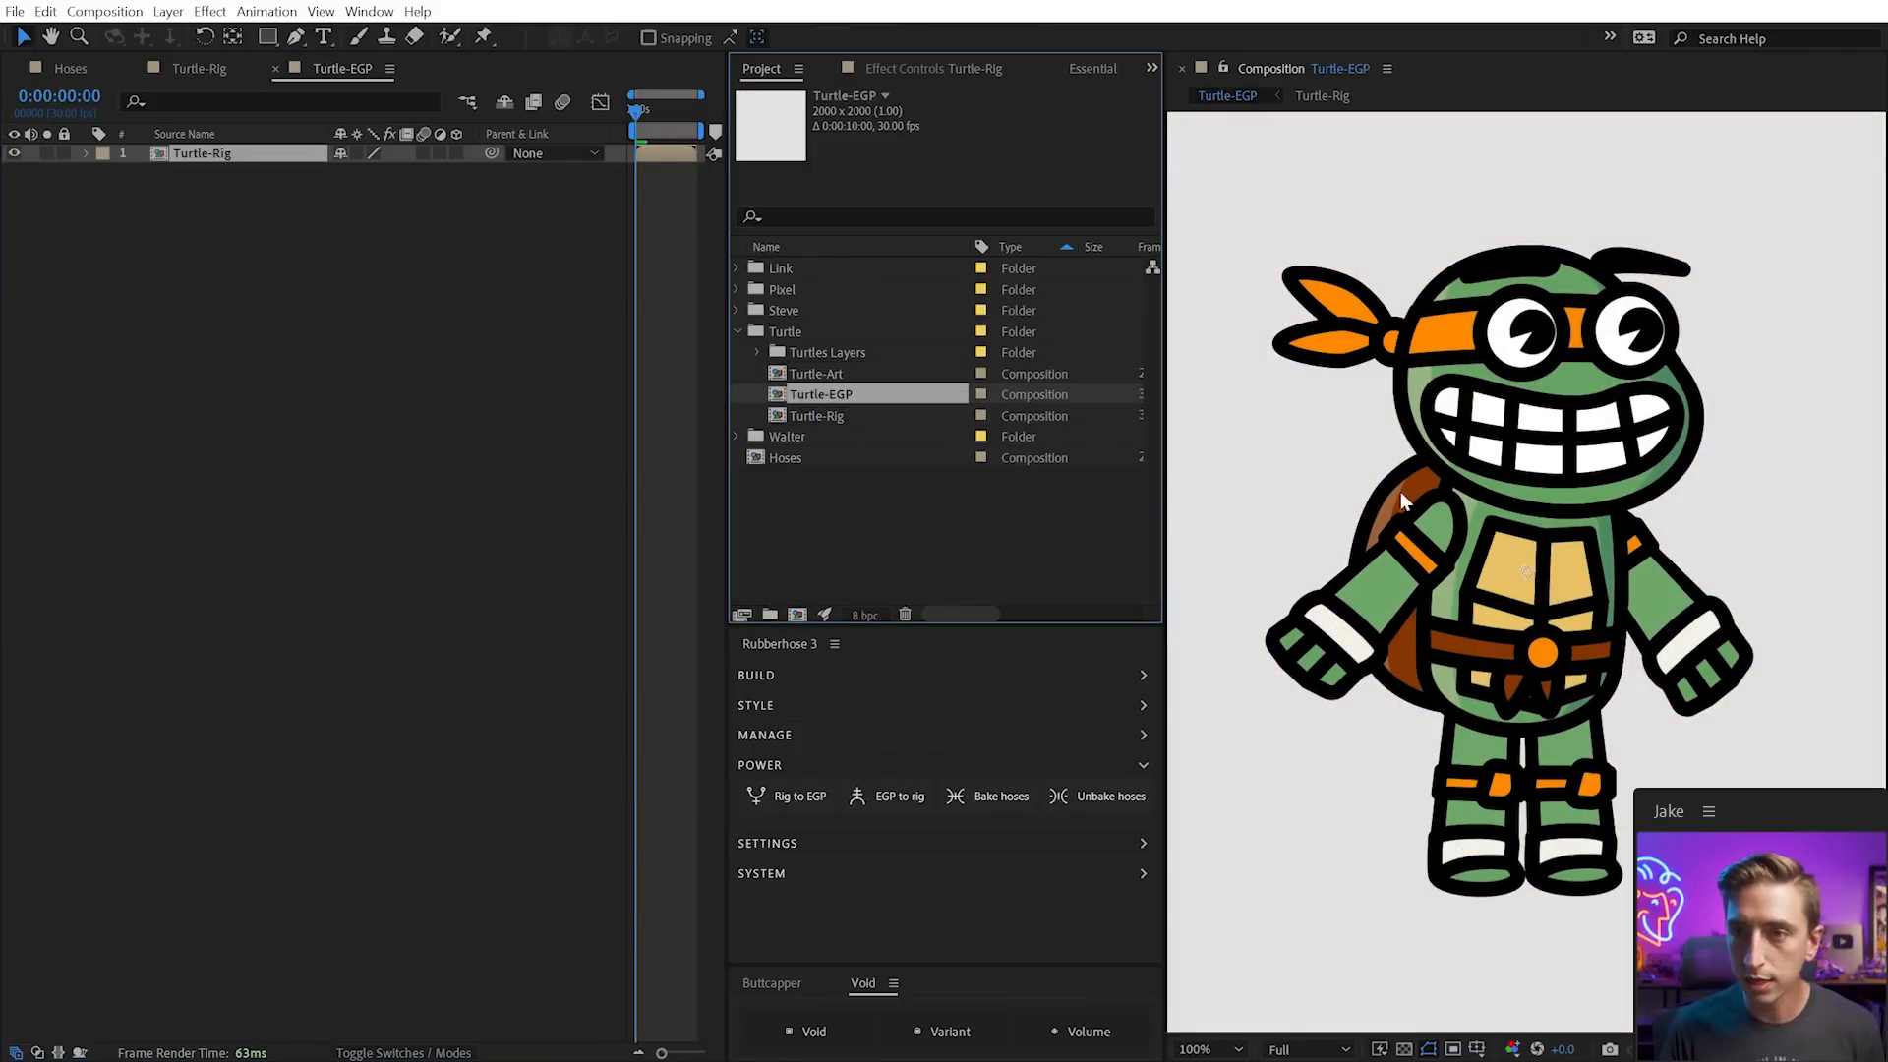
{"action": "key", "text": "ctrl+k"}
{"action": "key", "text": "Tab"}
{"action": "key", "text": "Tab"}
{"action": "type", "text": "1080"}
{"action": "key", "text": "Tab"}
{"action": "type", "text": "1080"}
{"action": "key", "text": "Return"}
Scale the nested Turtle-Rig layer to 48% and bring the rig controls into this comp
{"action": "left_click", "coordinate": [280, 156]}
{"action": "key", "text": "s"}
{"action": "left_click_drag", "start_coordinate": [393, 172], "coordinate": [342, 179]}
{"action": "left_click", "coordinate": [910, 795]}
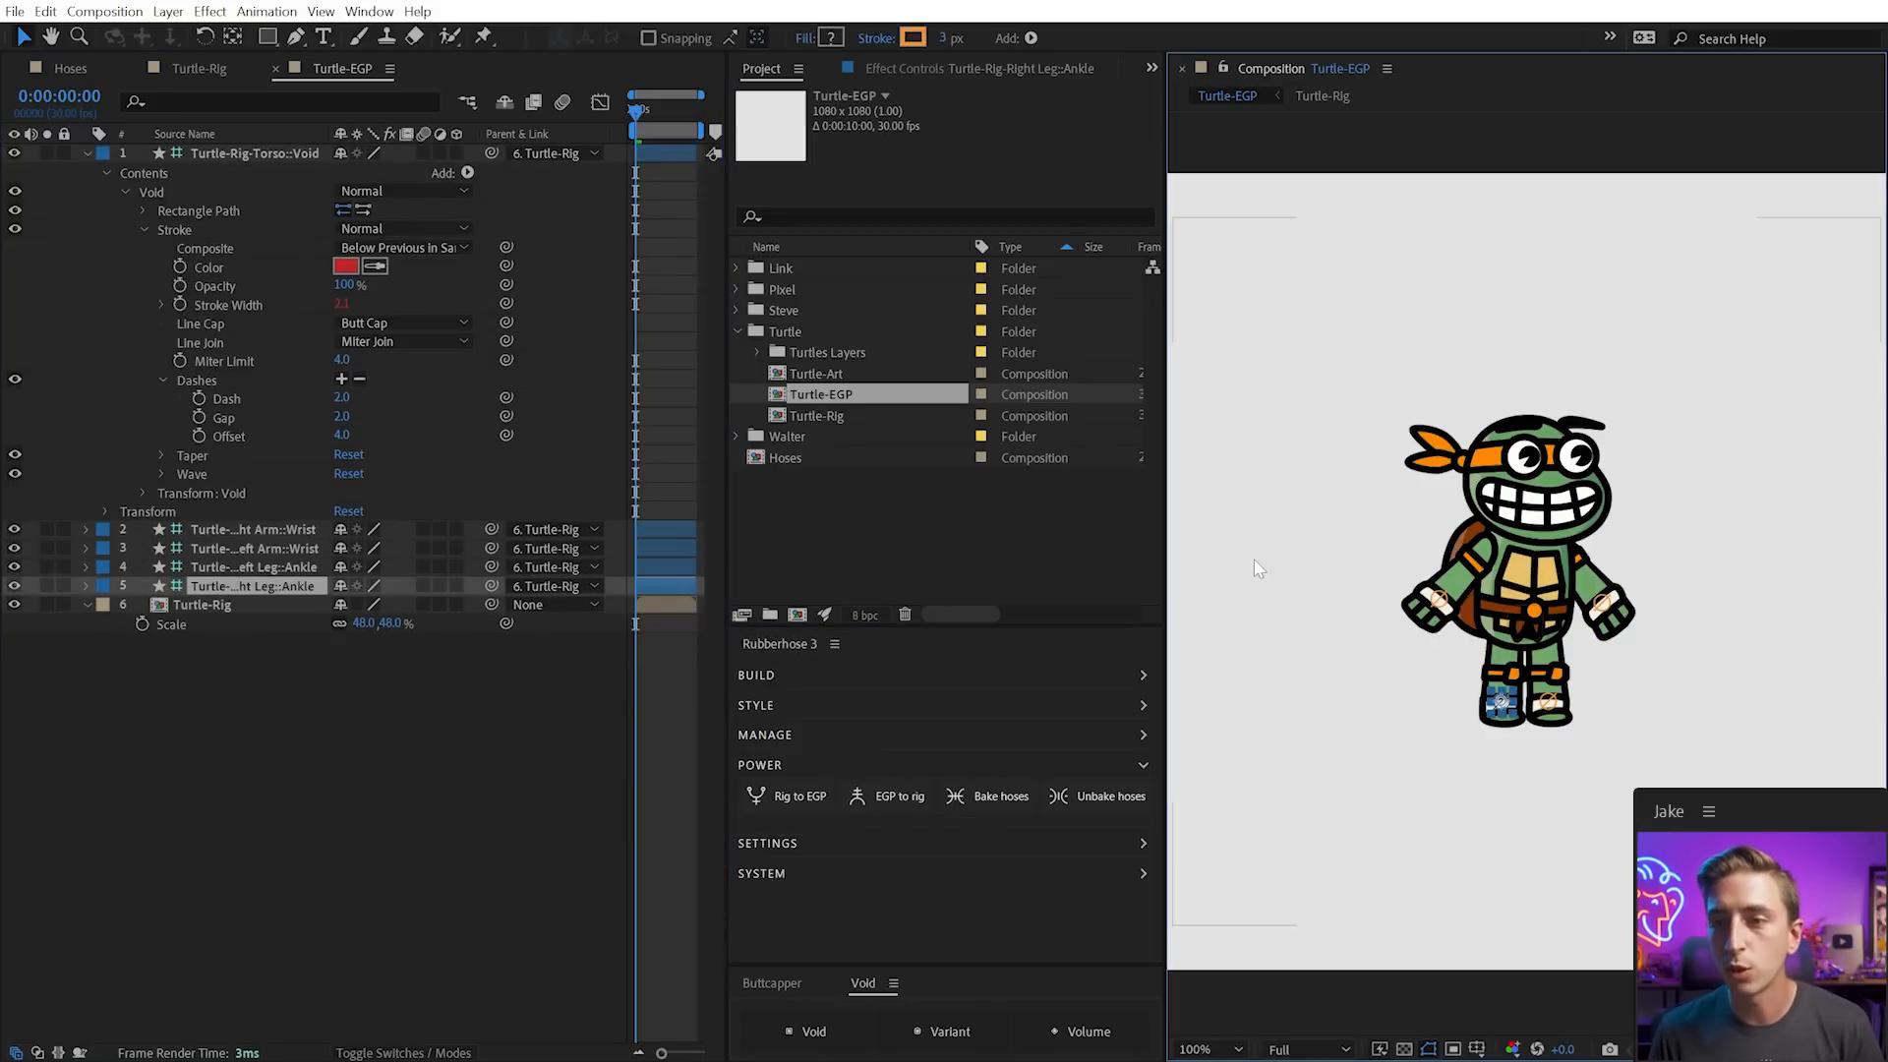
Move the Torso::Void shape left of the turtle and test the body pose
{"action": "left_click", "coordinate": [1539, 521]}
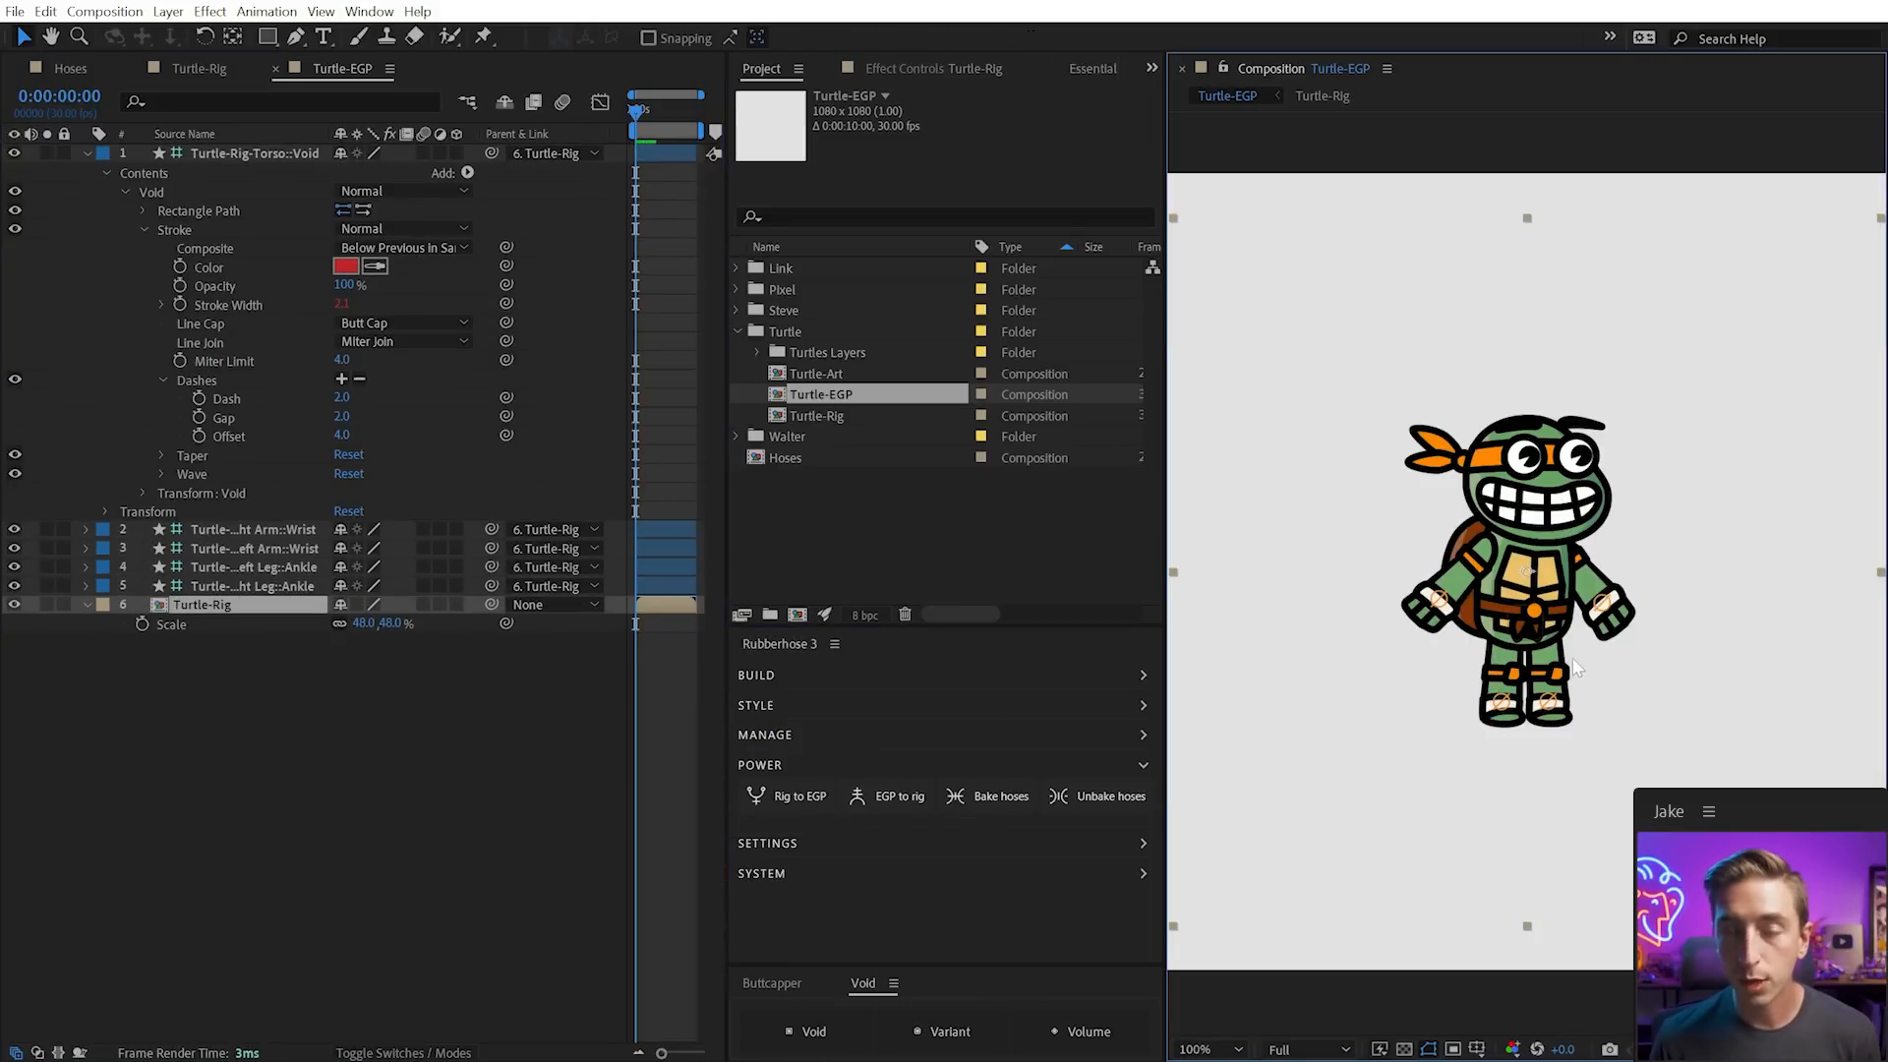
{"action": "left_click", "coordinate": [271, 152]}
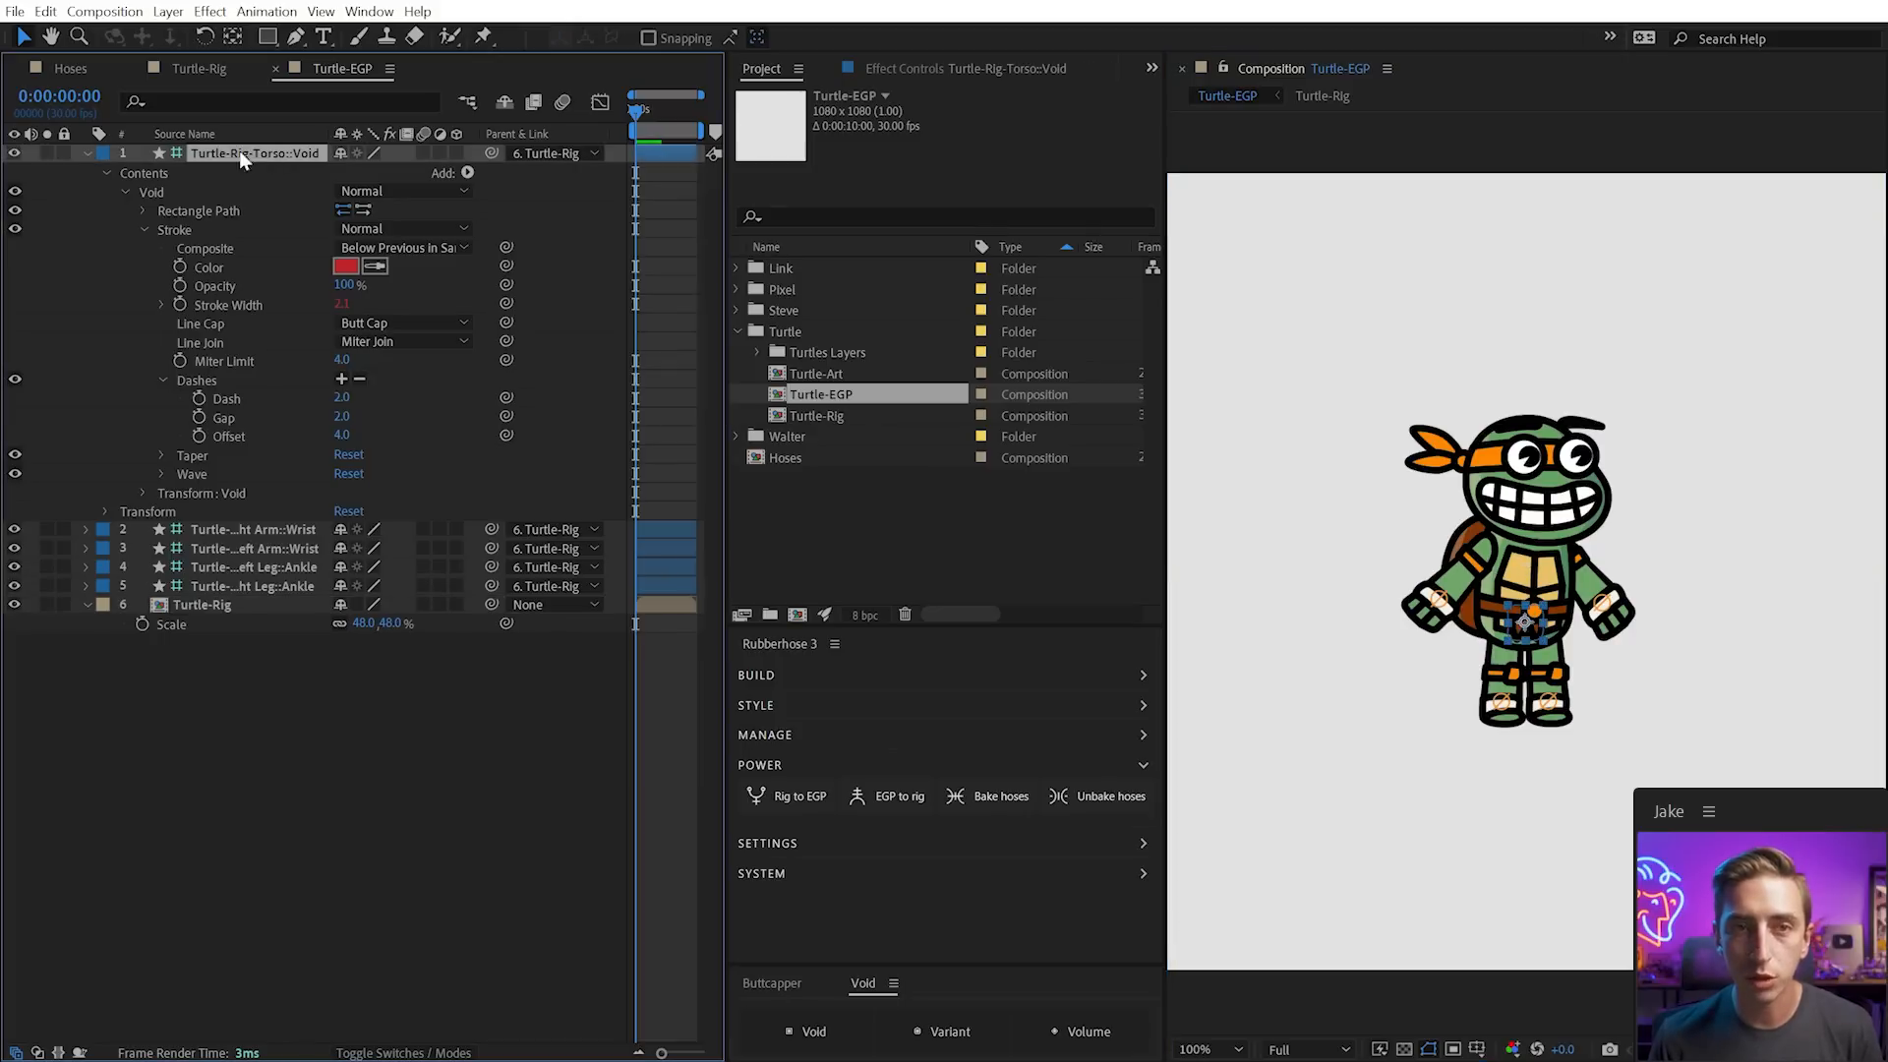
{"action": "left_click", "coordinate": [86, 152]}
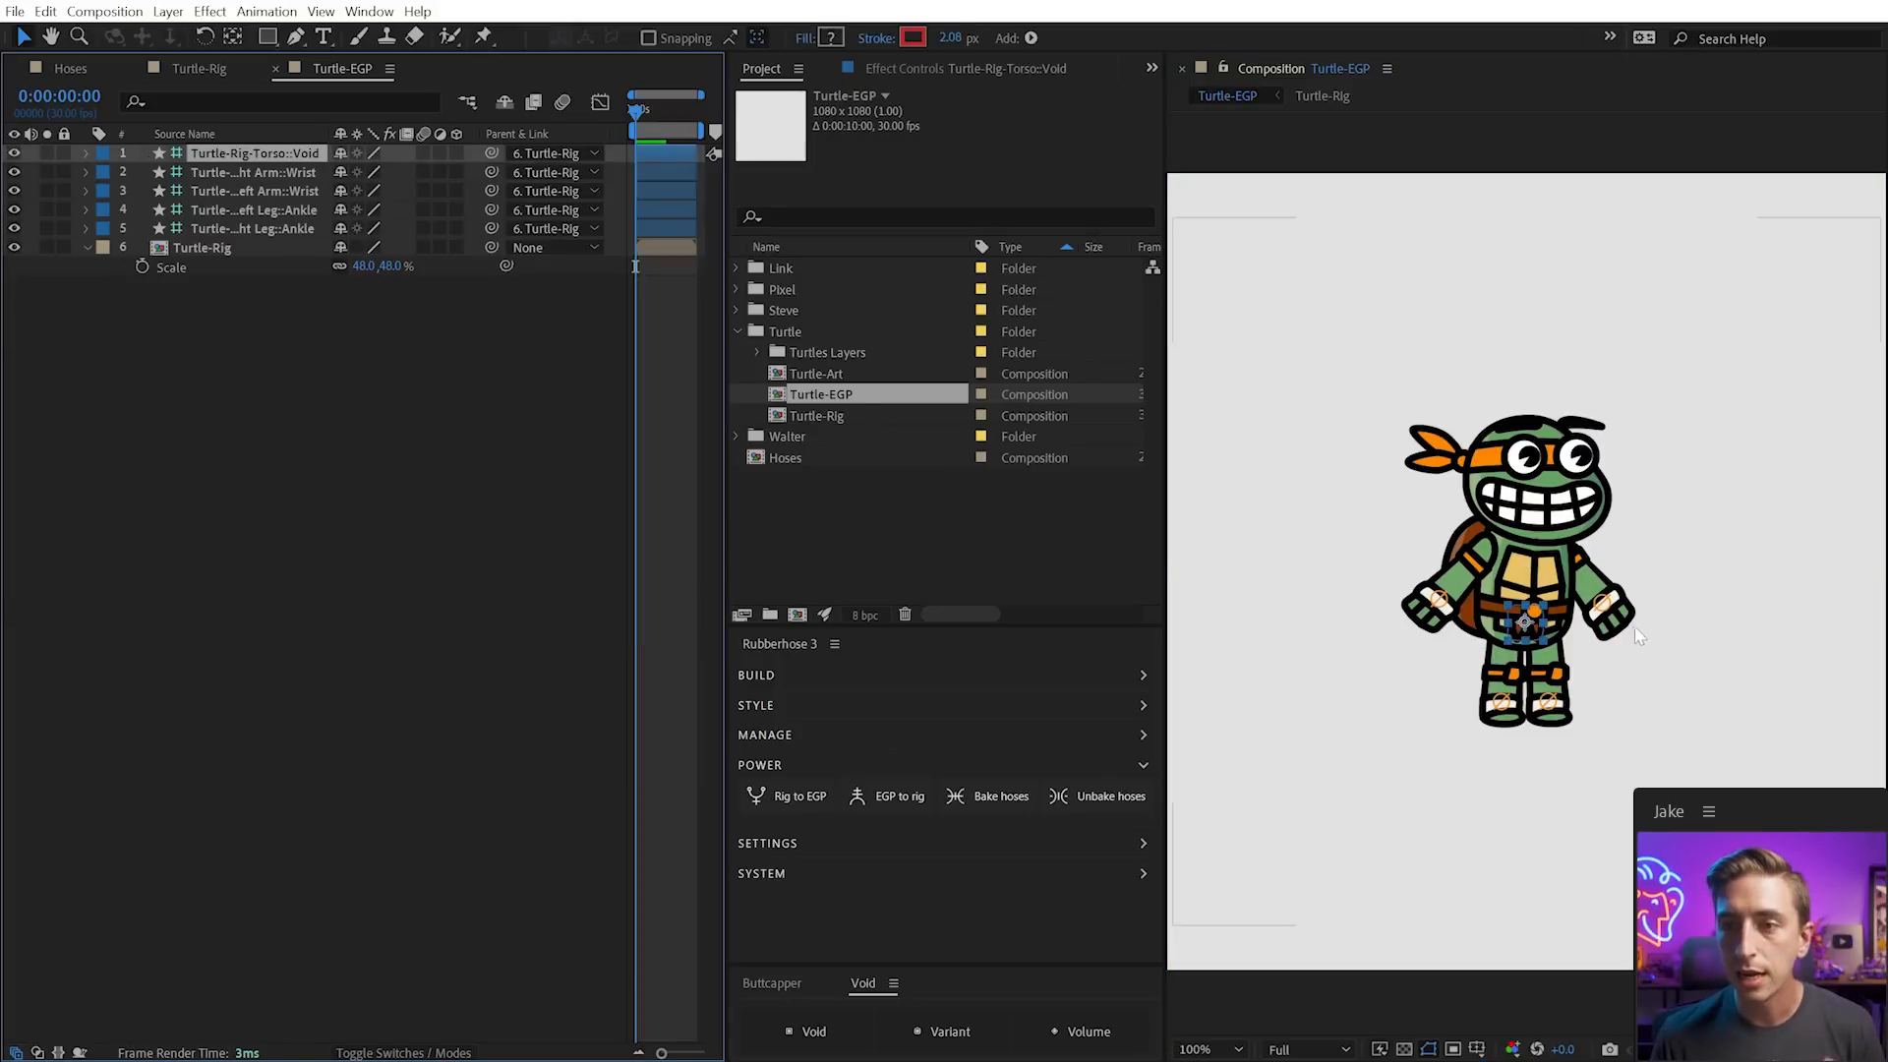
{"action": "scroll", "coordinate": [1546, 646], "scroll_direction": "up", "scroll_amount": 1}
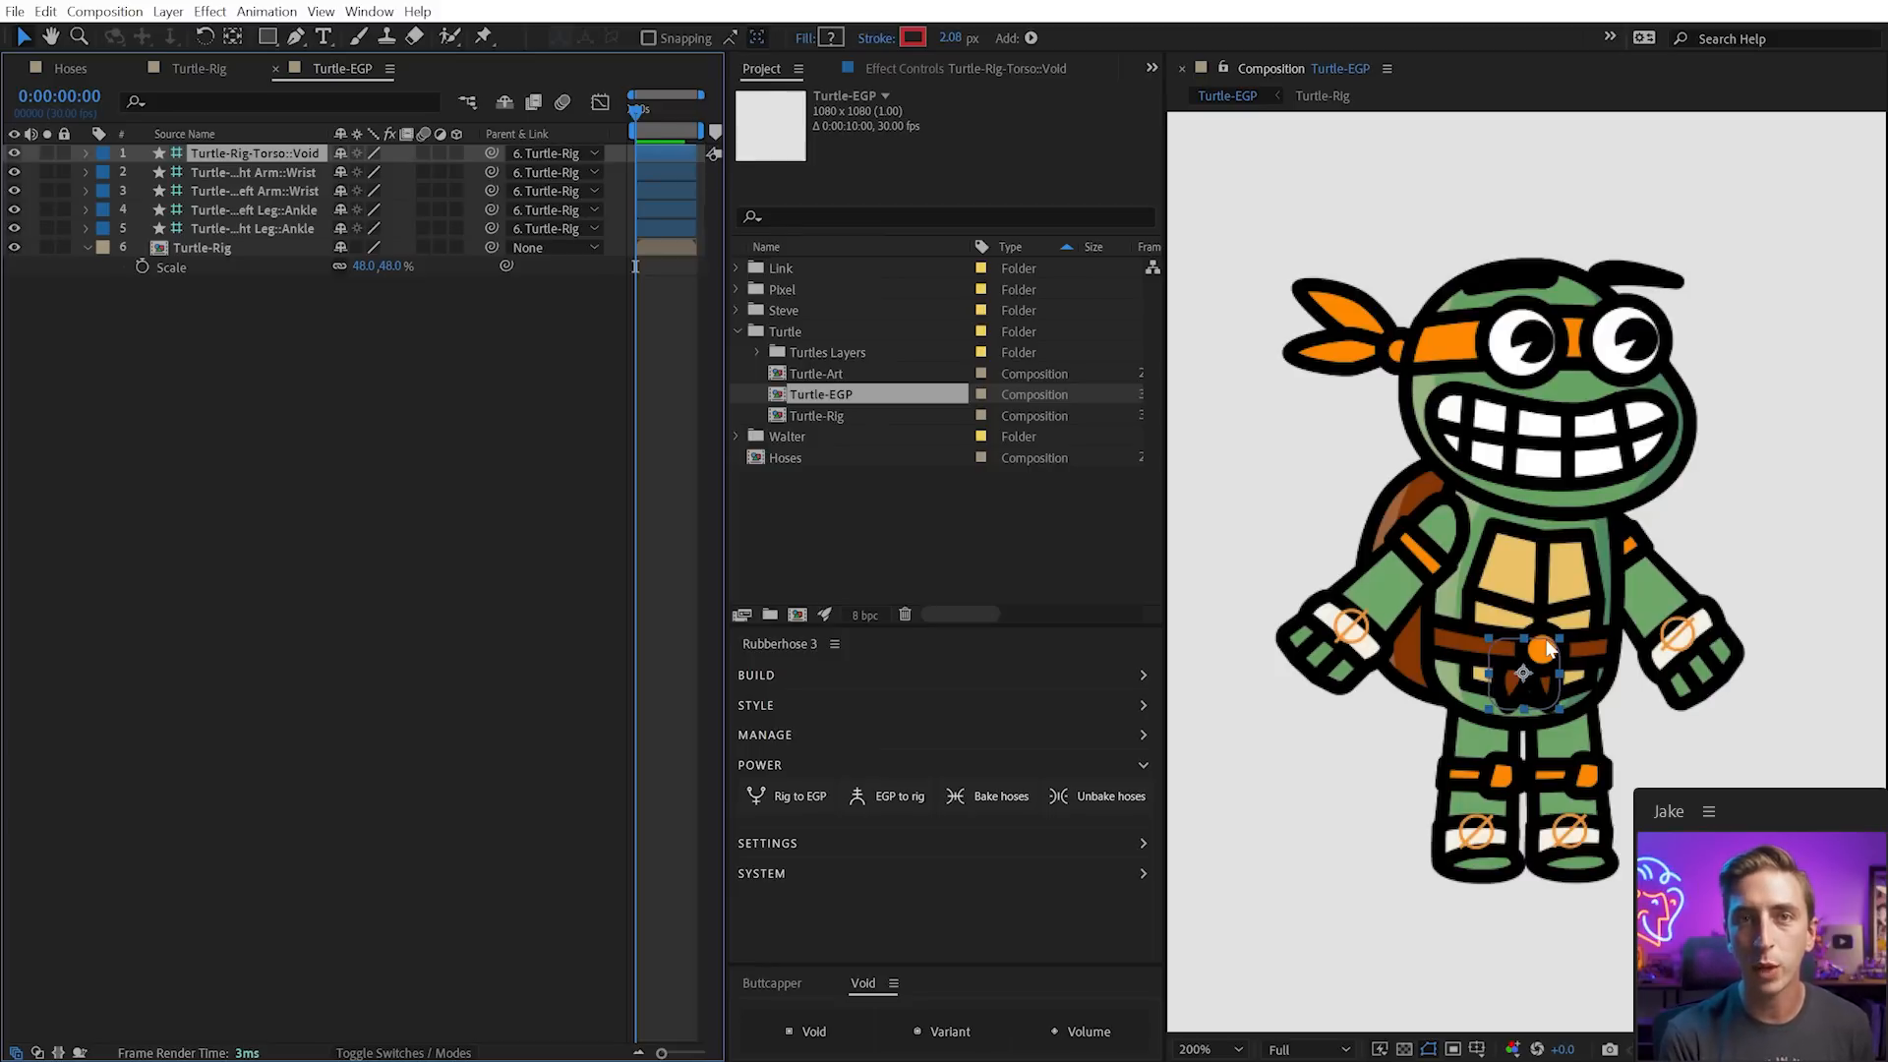
{"action": "left_click", "coordinate": [936, 69]}
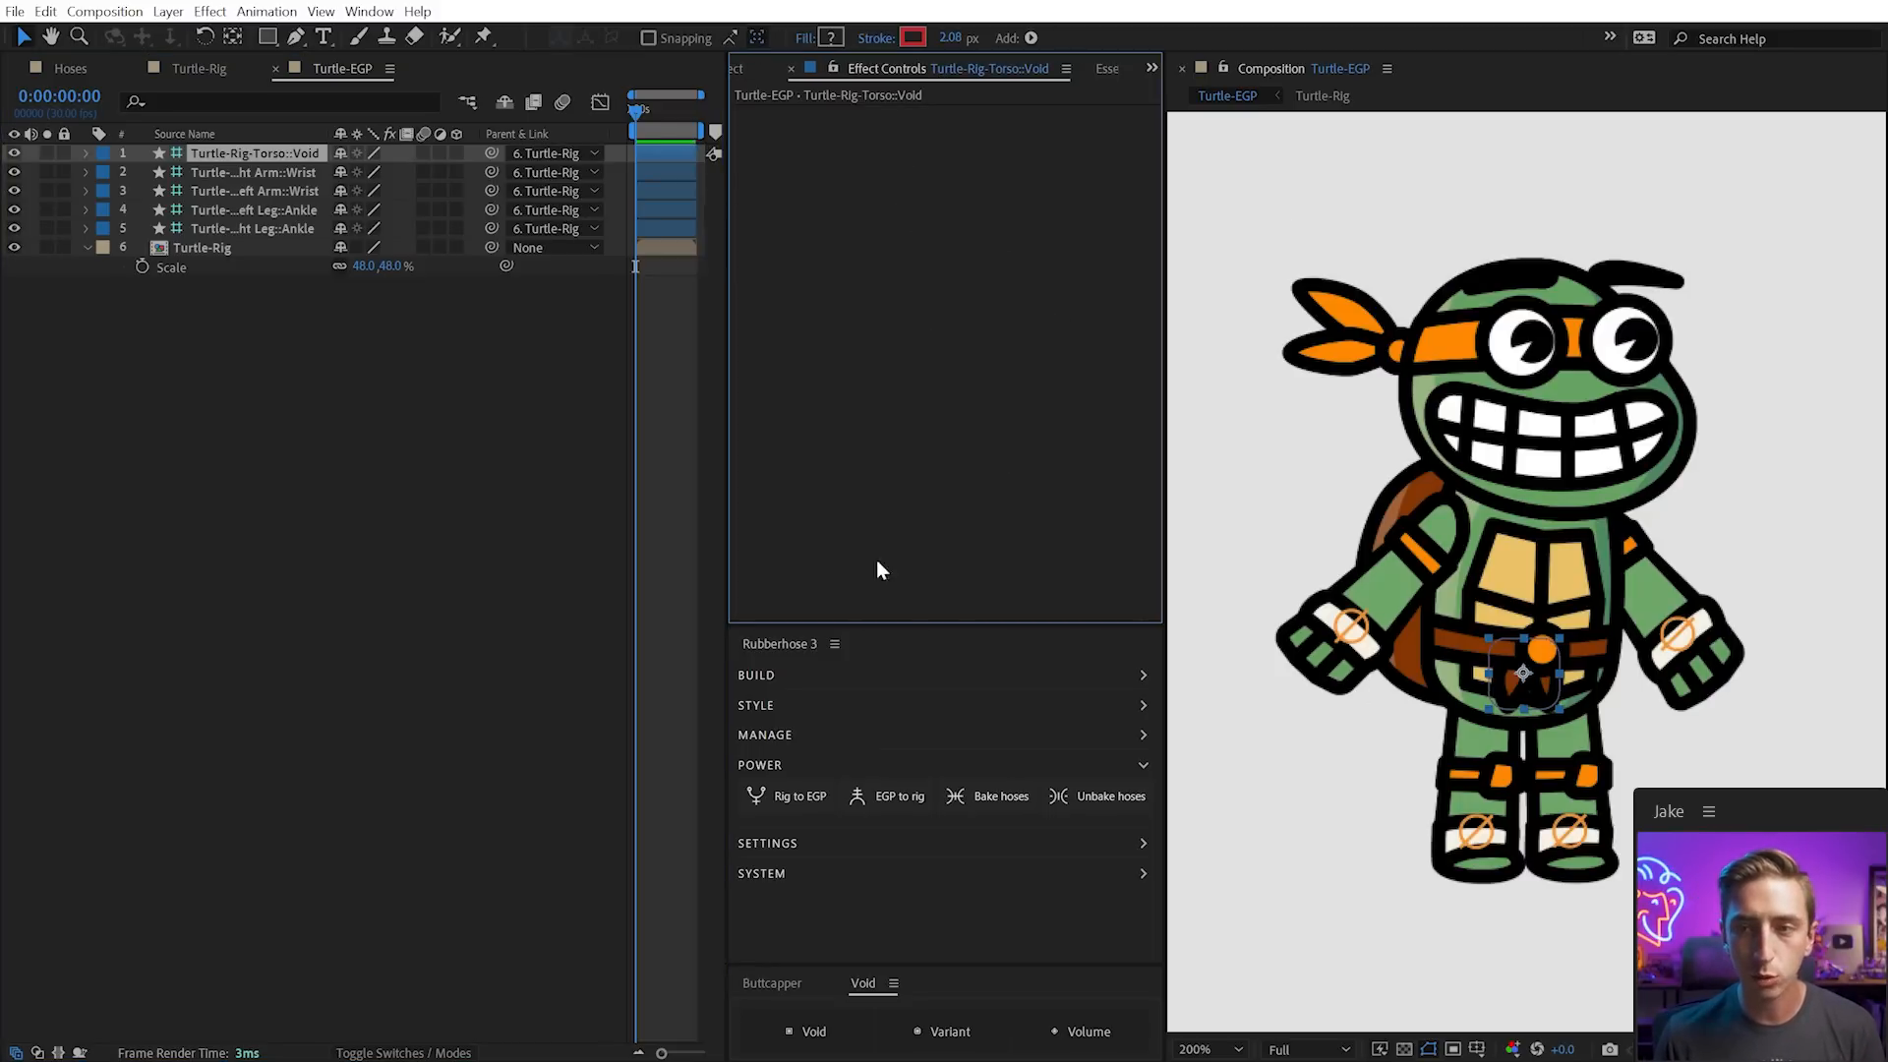
{"action": "left_click", "coordinate": [356, 332]}
{"action": "key", "text": "a"}
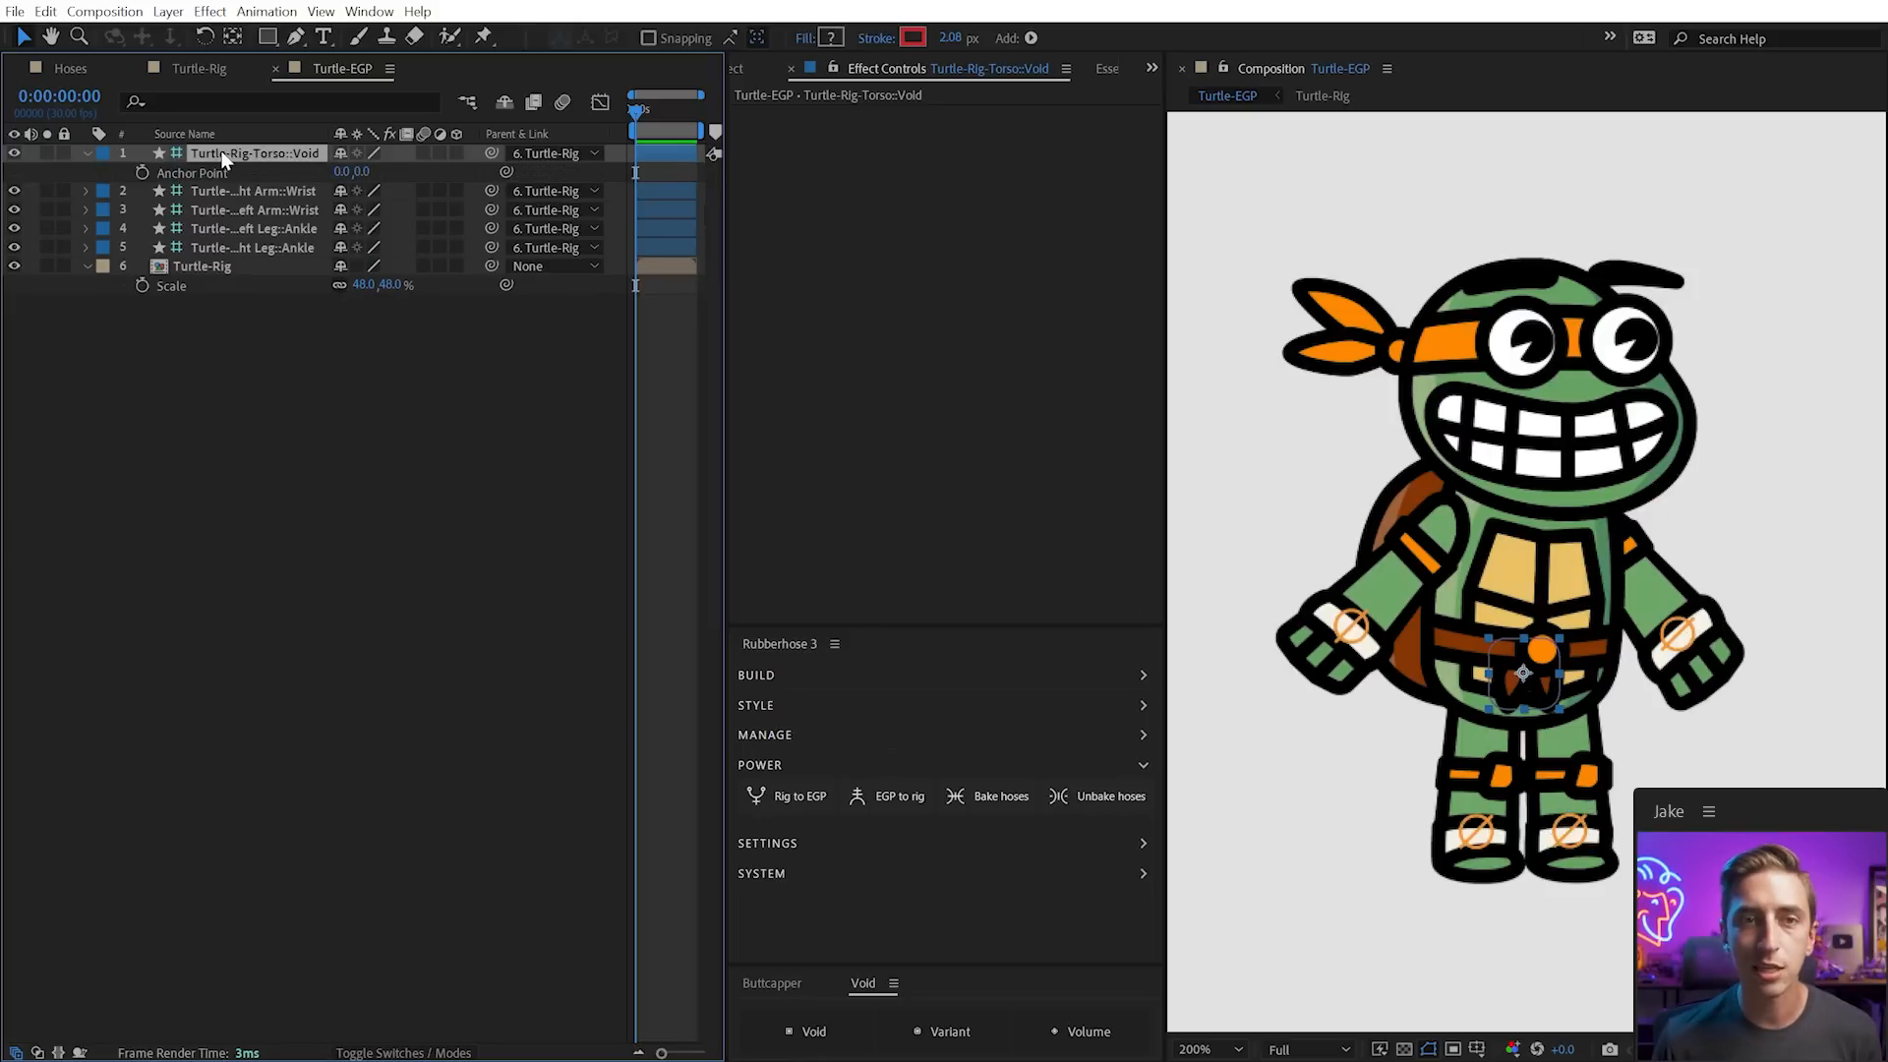
{"action": "left_click_drag", "start_coordinate": [346, 171], "coordinate": [857, 173]}
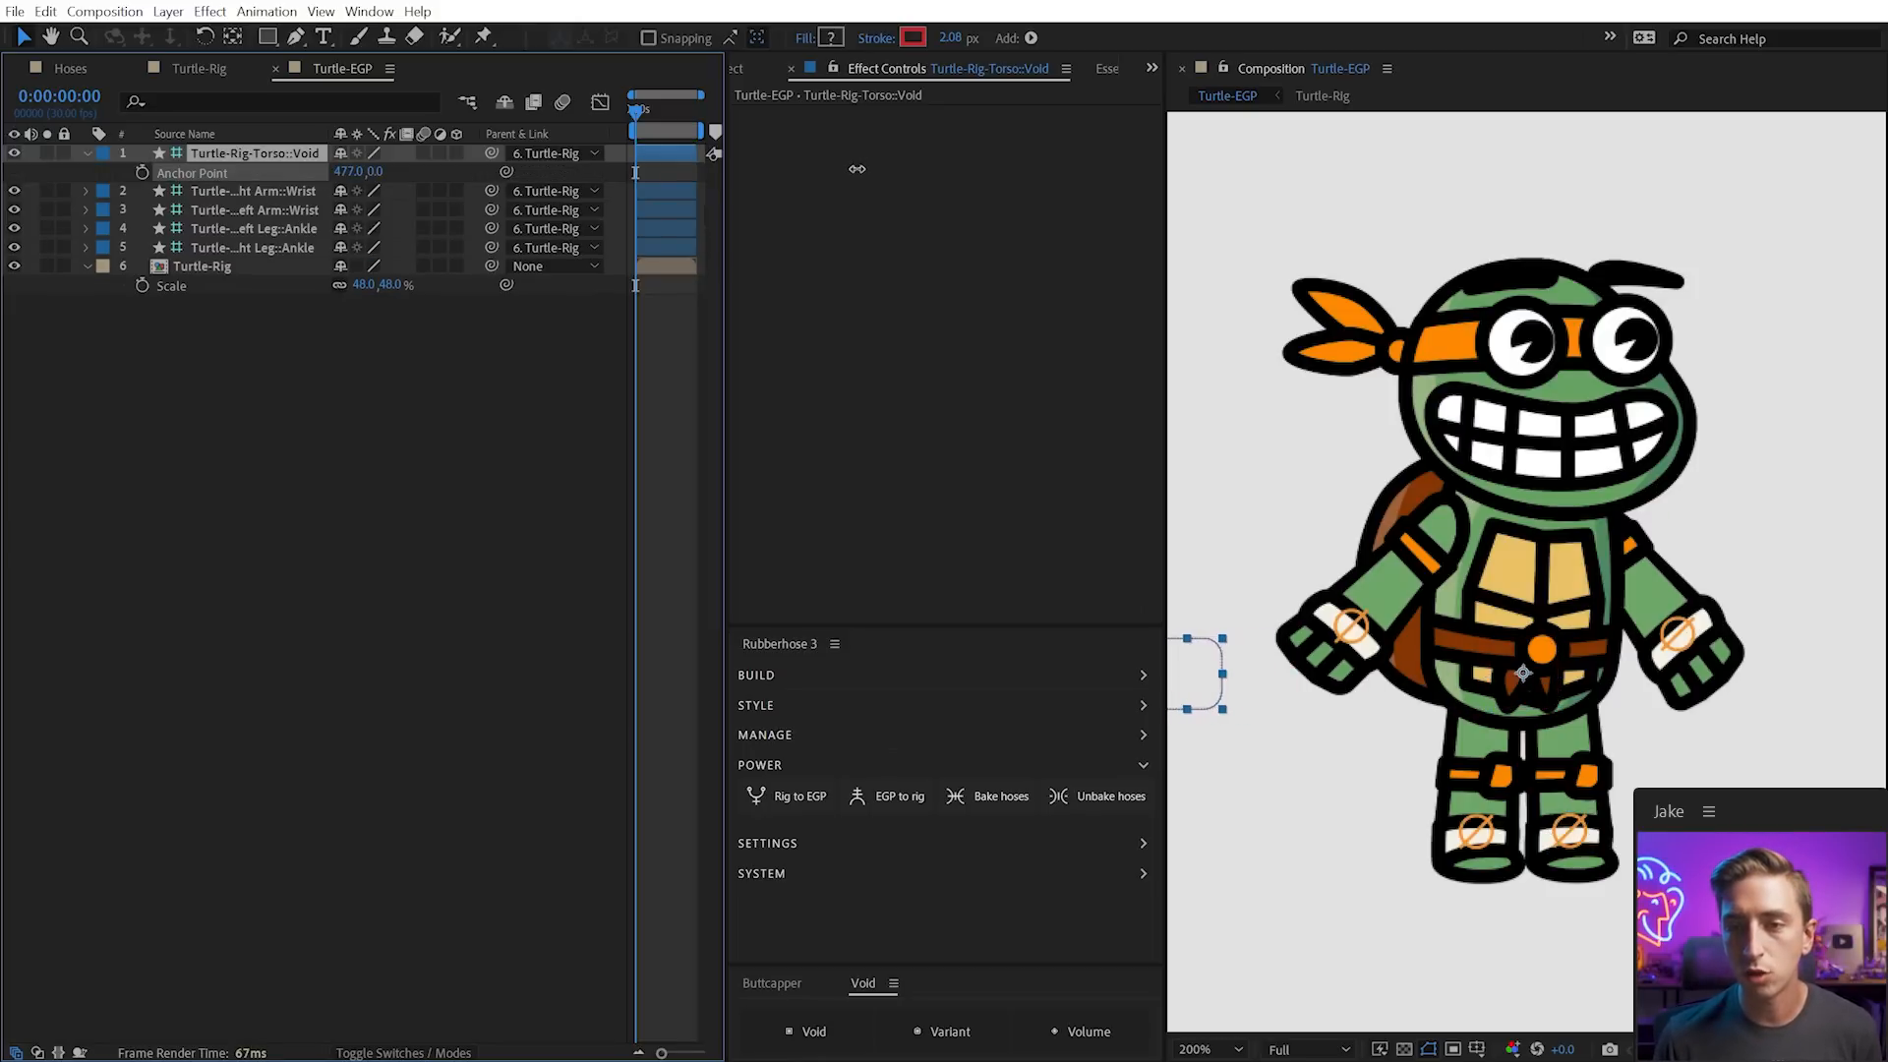
{"action": "scroll", "coordinate": [1558, 607], "scroll_direction": "down", "scroll_amount": 1}
{"action": "left_click", "coordinate": [1499, 685]}
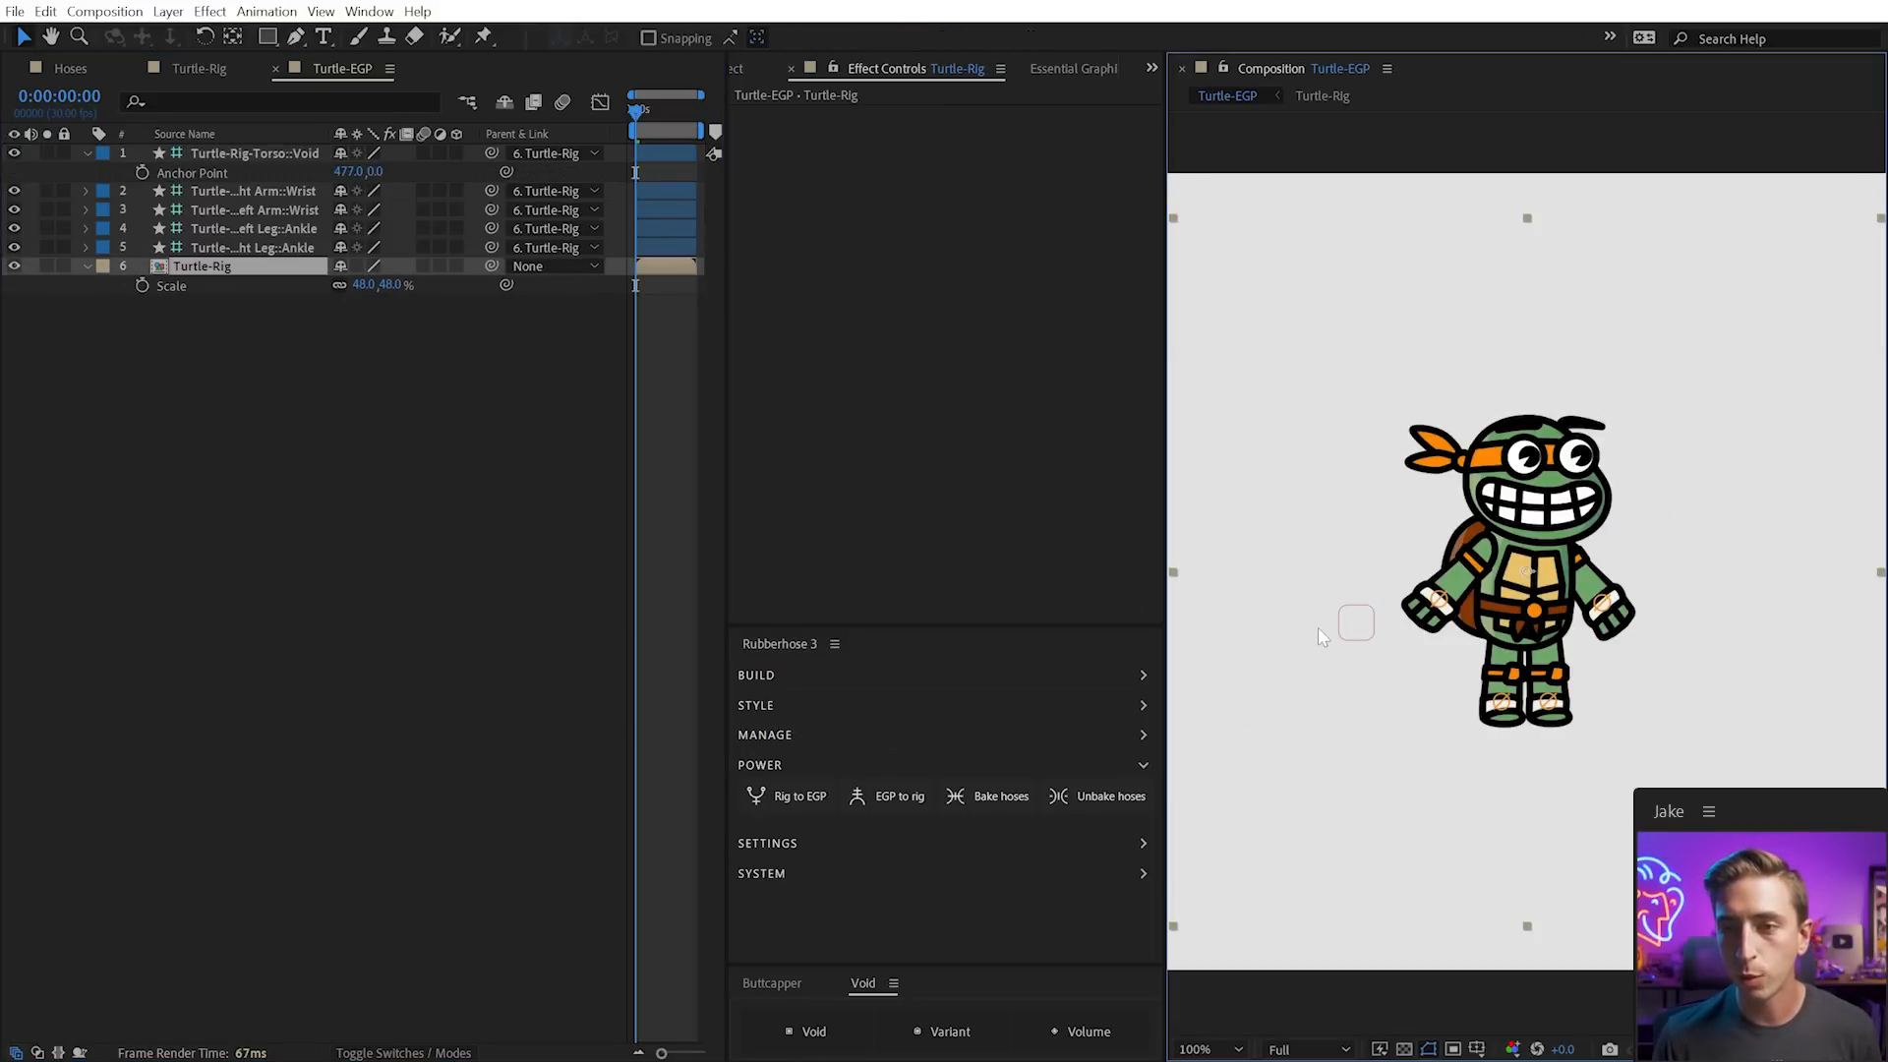
{"action": "mouse_move", "coordinate": [1356, 622]}
{"action": "left_mouse_down"}
{"action": "mouse_move", "coordinate": [1340, 619]}
{"action": "mouse_move", "coordinate": [1367, 640]}
{"action": "mouse_move", "coordinate": [1358, 626]}
{"action": "left_mouse_up"}
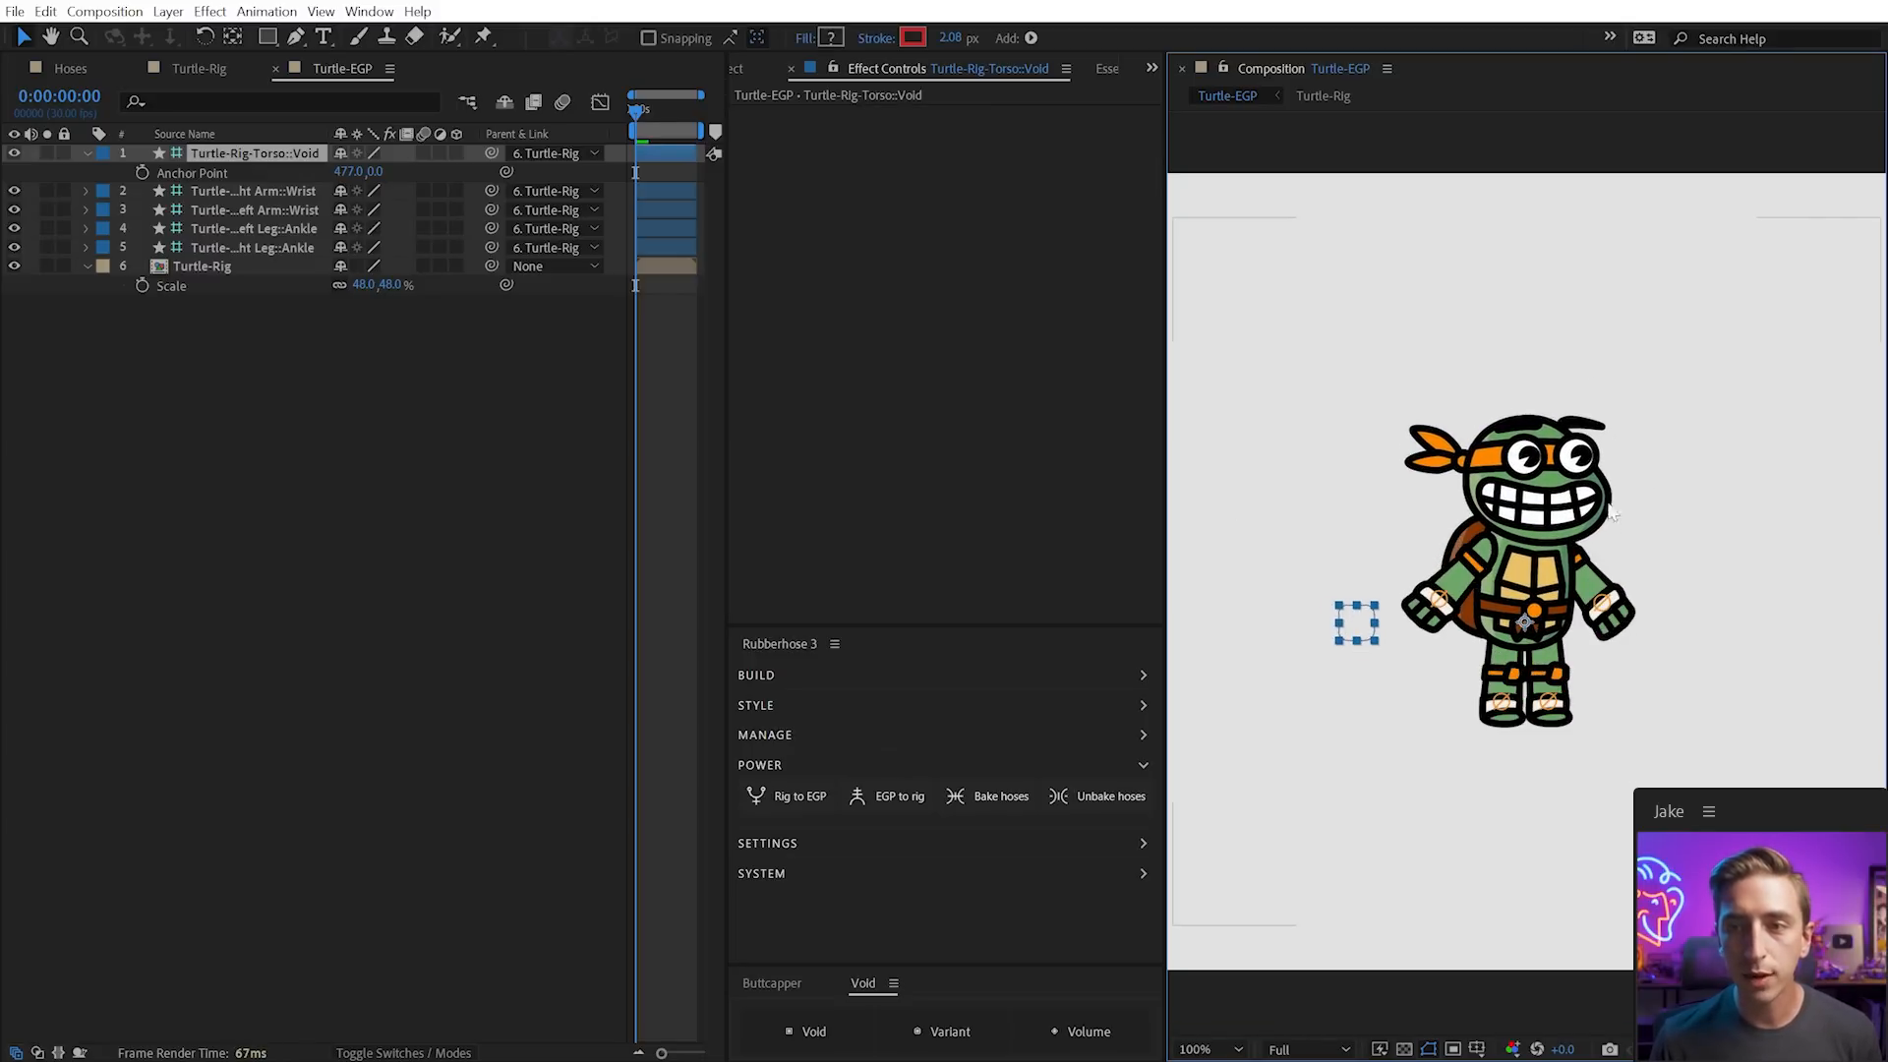
Add an Angle Control named Head Rotation to the Torso::Void layer
{"action": "left_click", "coordinate": [87, 265]}
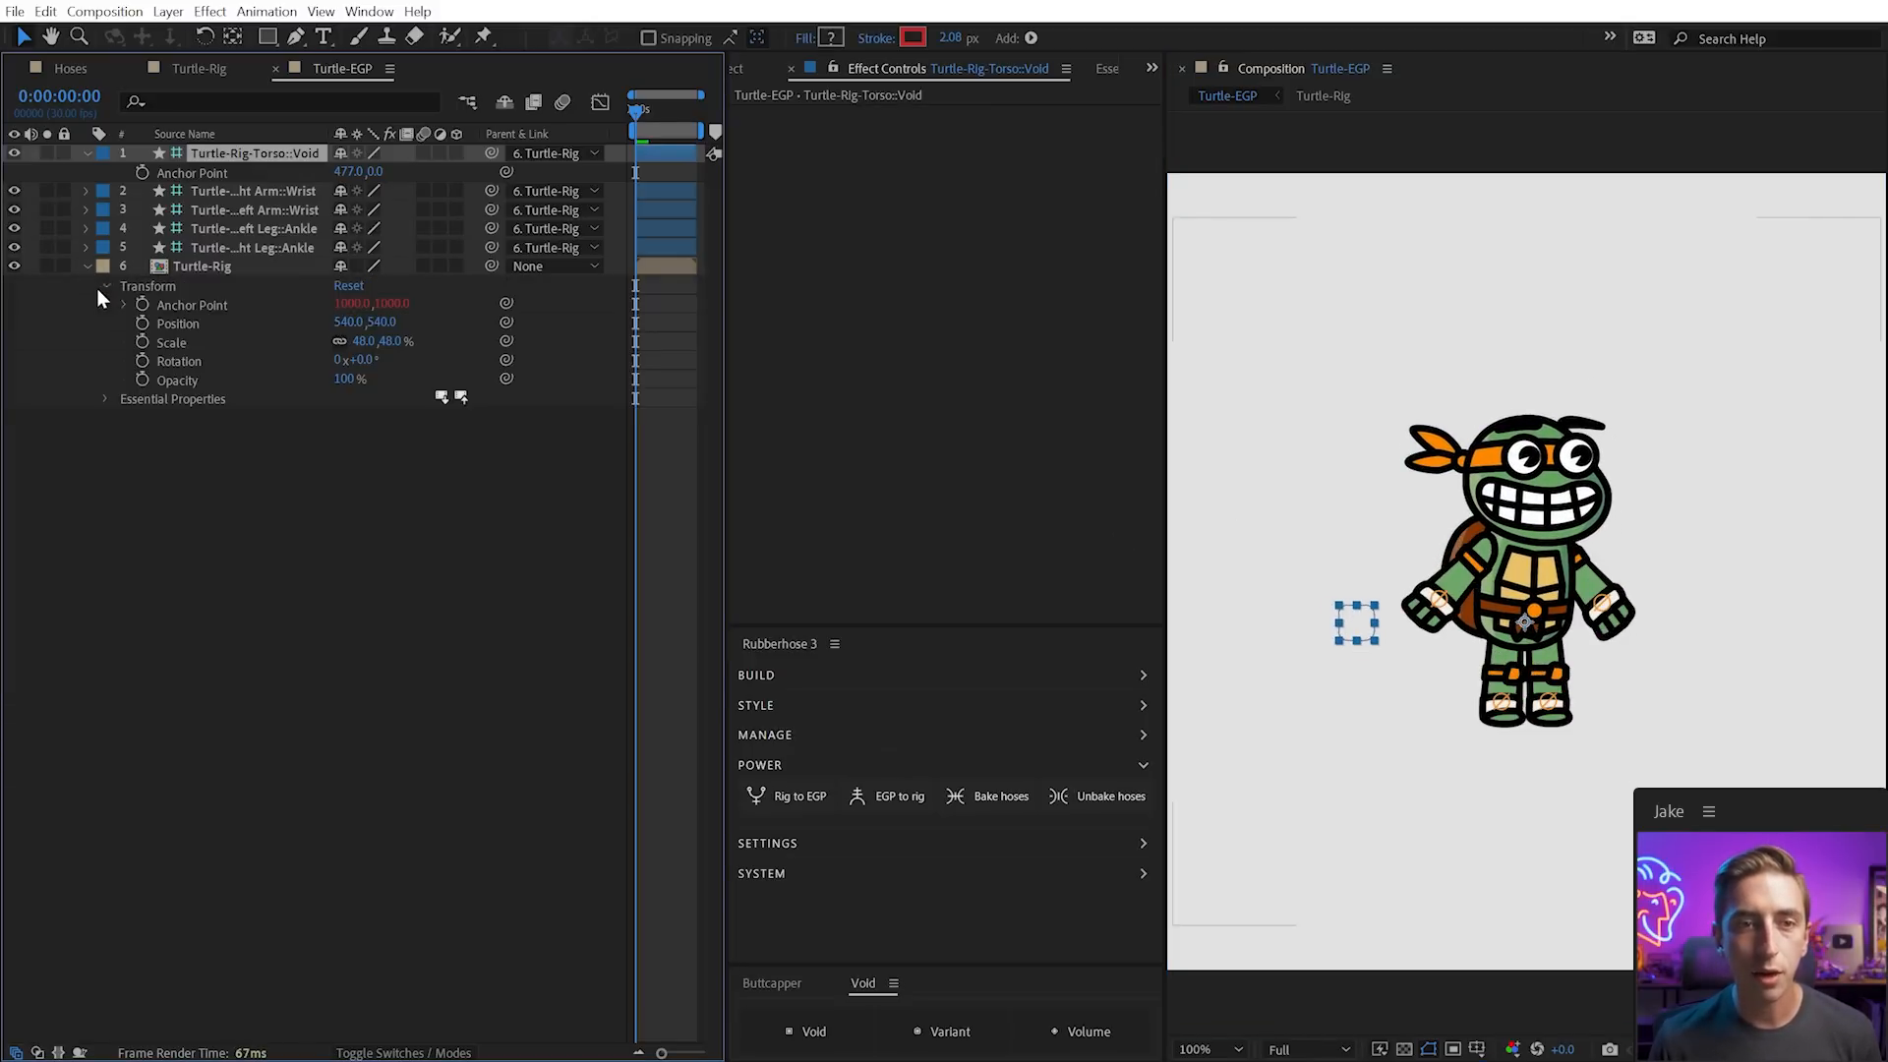
{"action": "left_click", "coordinate": [105, 398]}
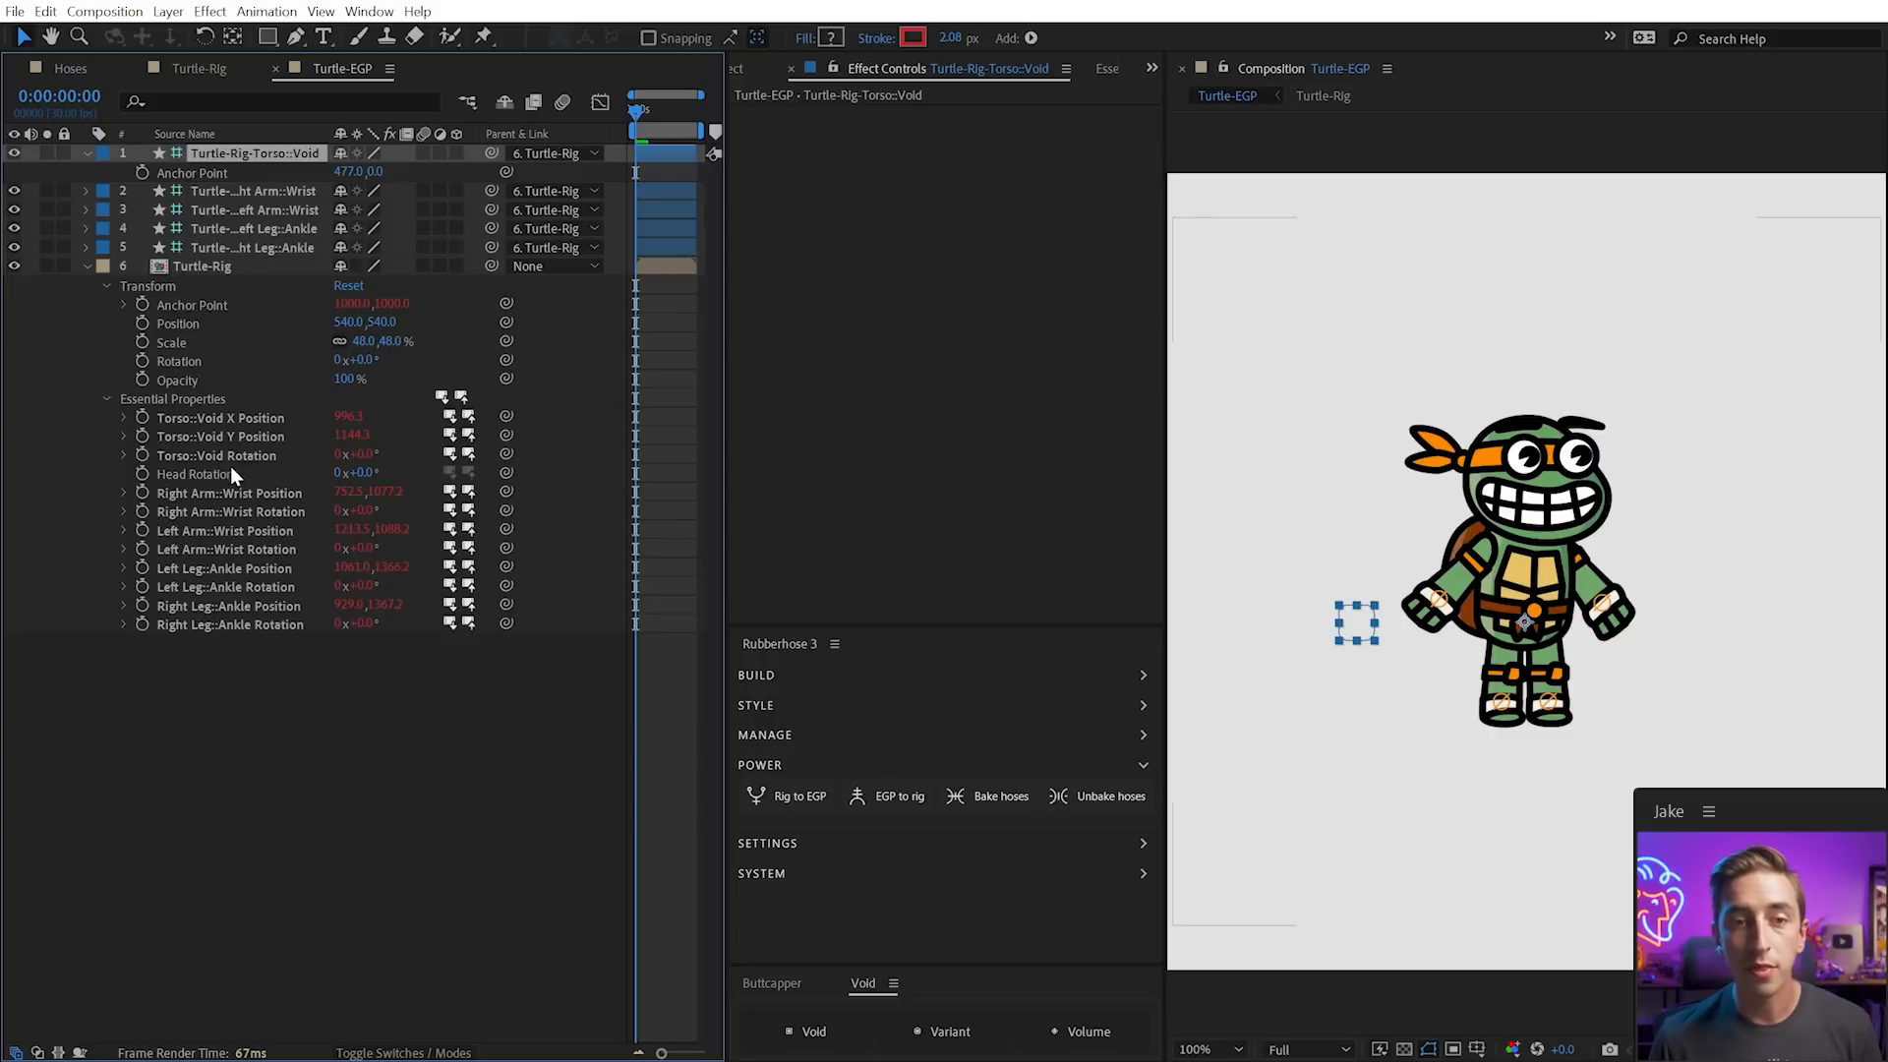
{"action": "left_click", "coordinate": [228, 474]}
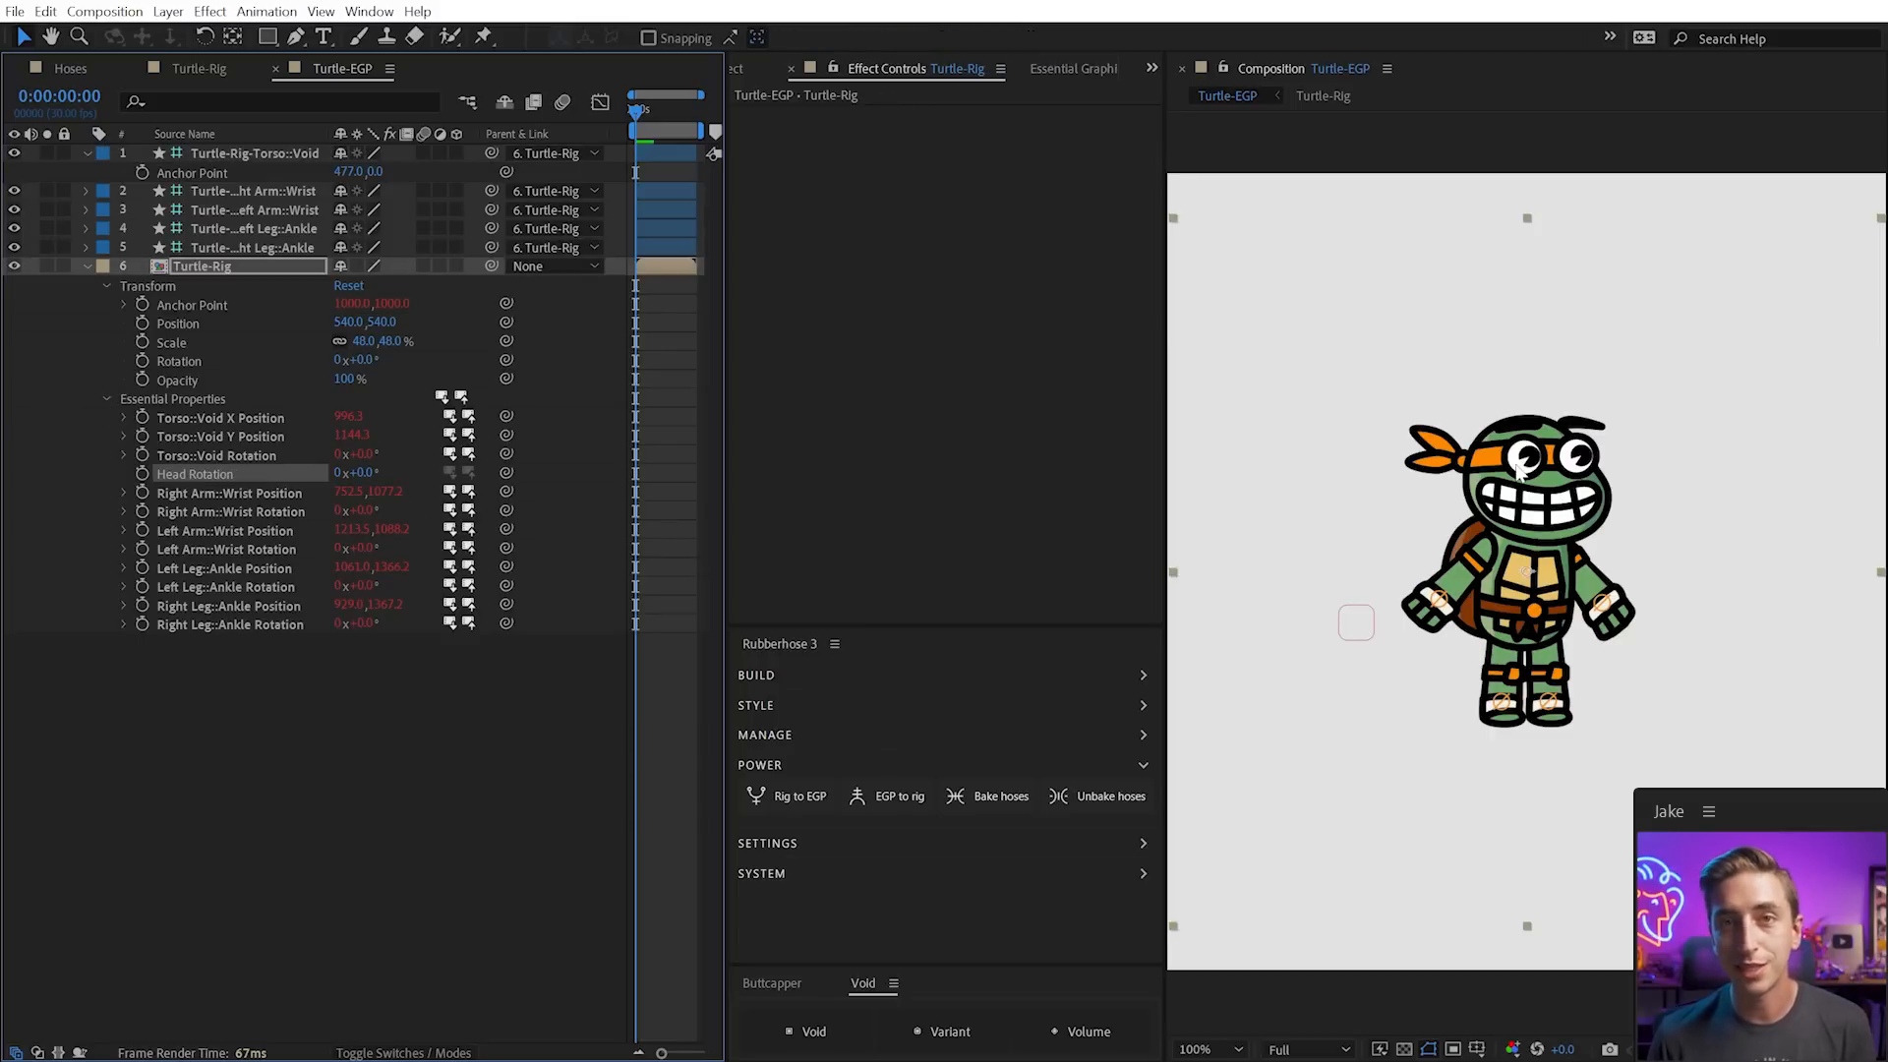
{"action": "left_click", "coordinate": [400, 830]}
{"action": "left_click", "coordinate": [1362, 624]}
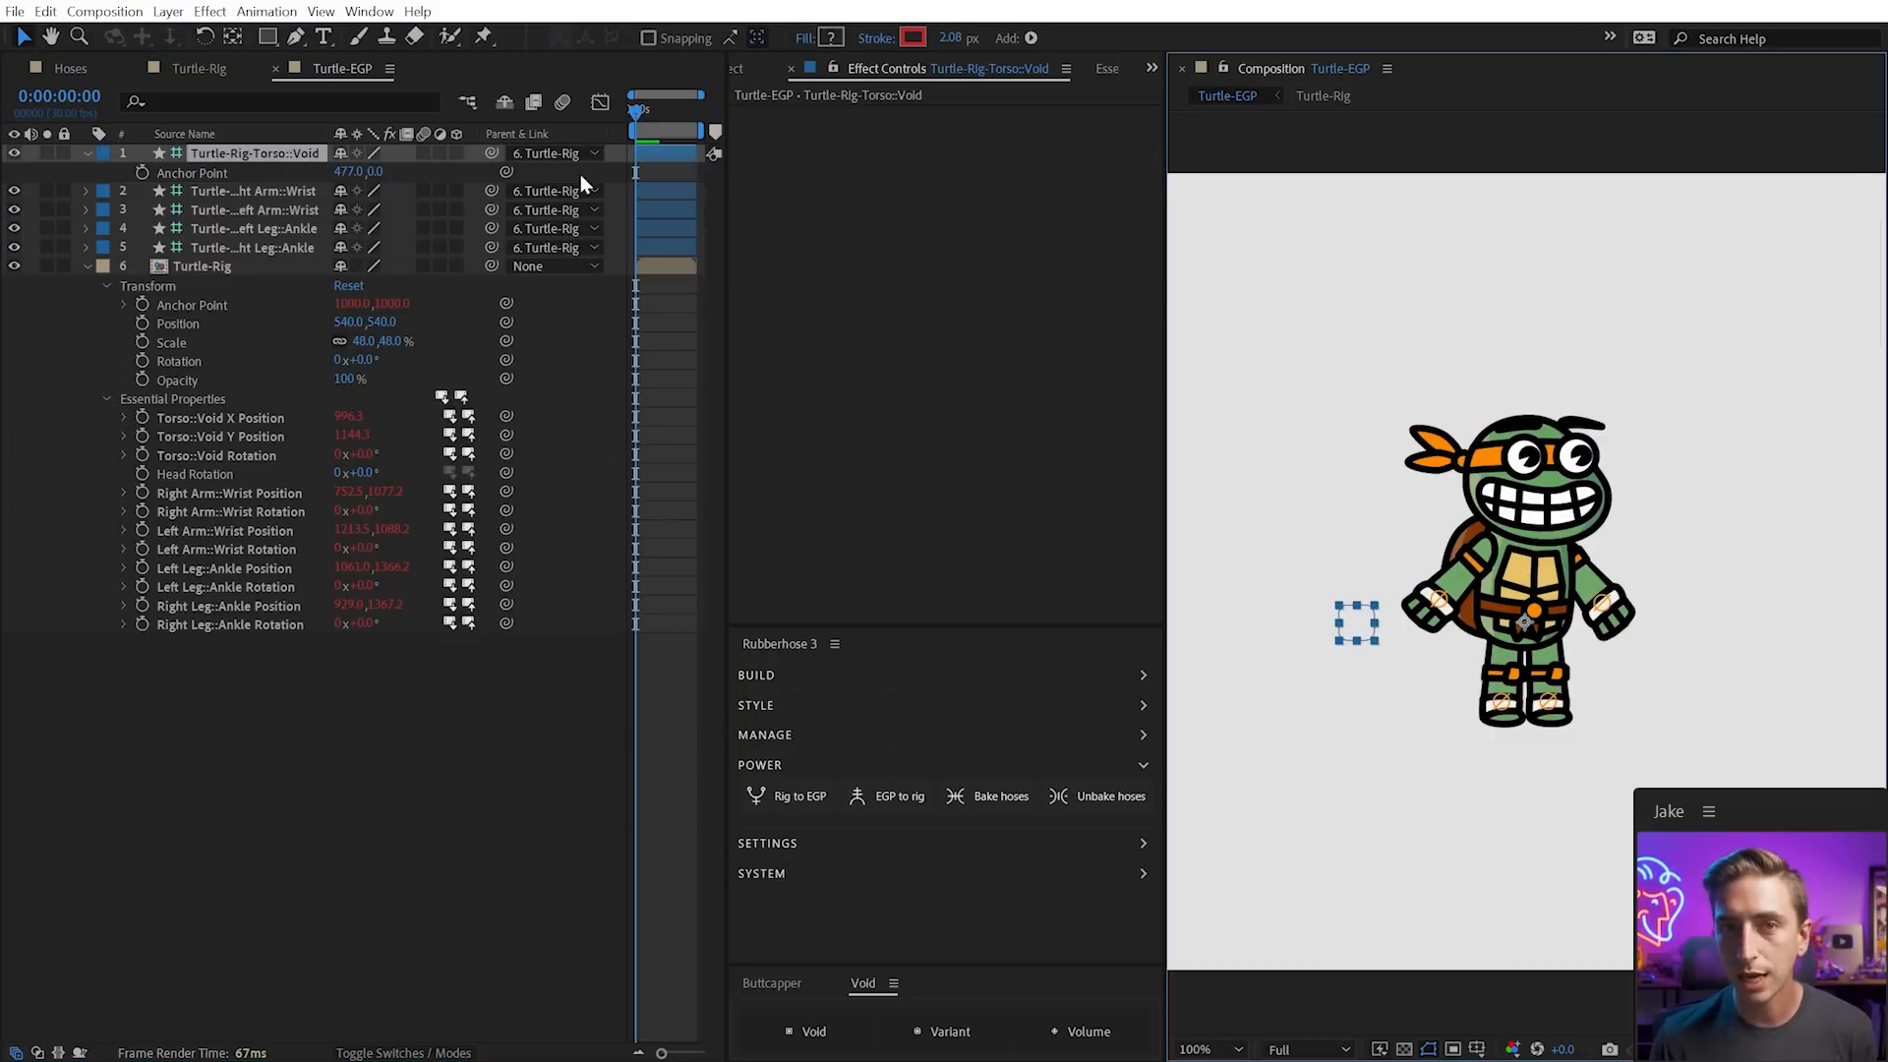
{"action": "left_click", "coordinate": [209, 11]}
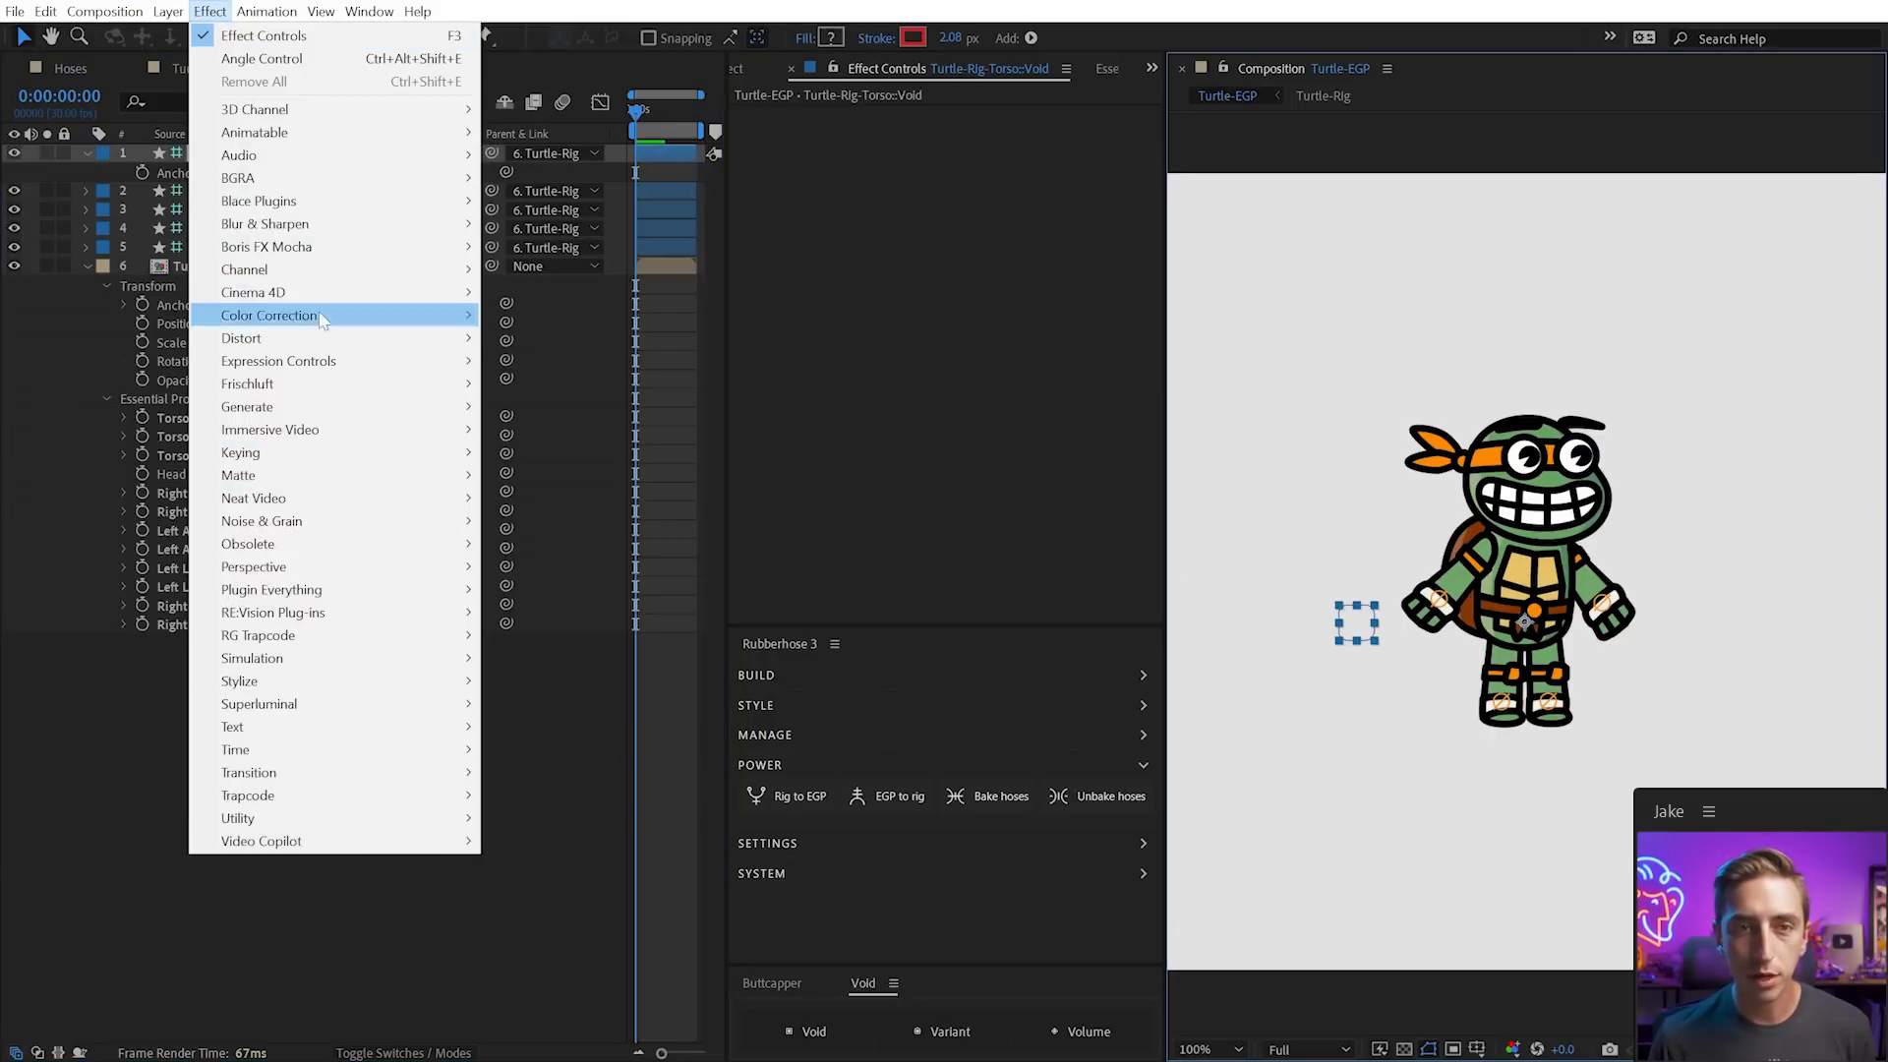
{"action": "mouse_move", "coordinate": [334, 360]}
{"action": "left_click", "coordinate": [582, 385]}
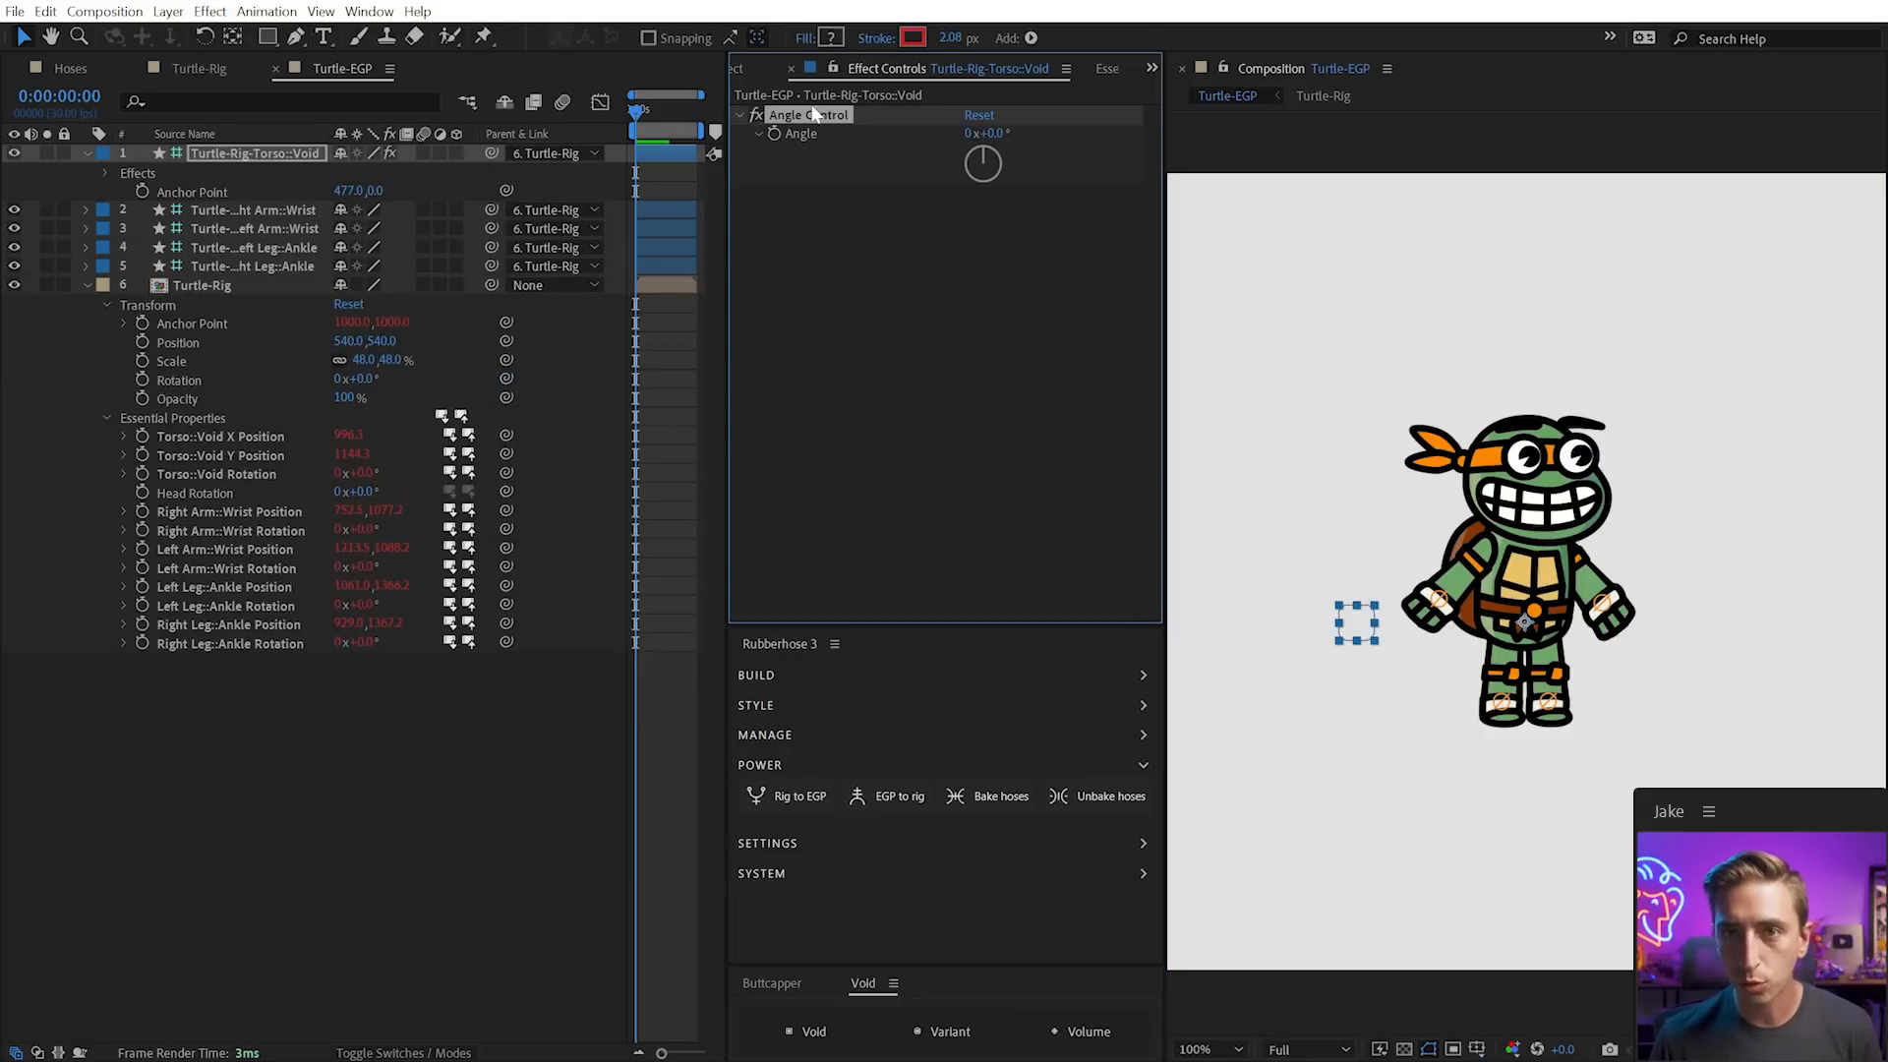
{"action": "key", "text": "Return"}
{"action": "type", "text": "HEad Rot"}
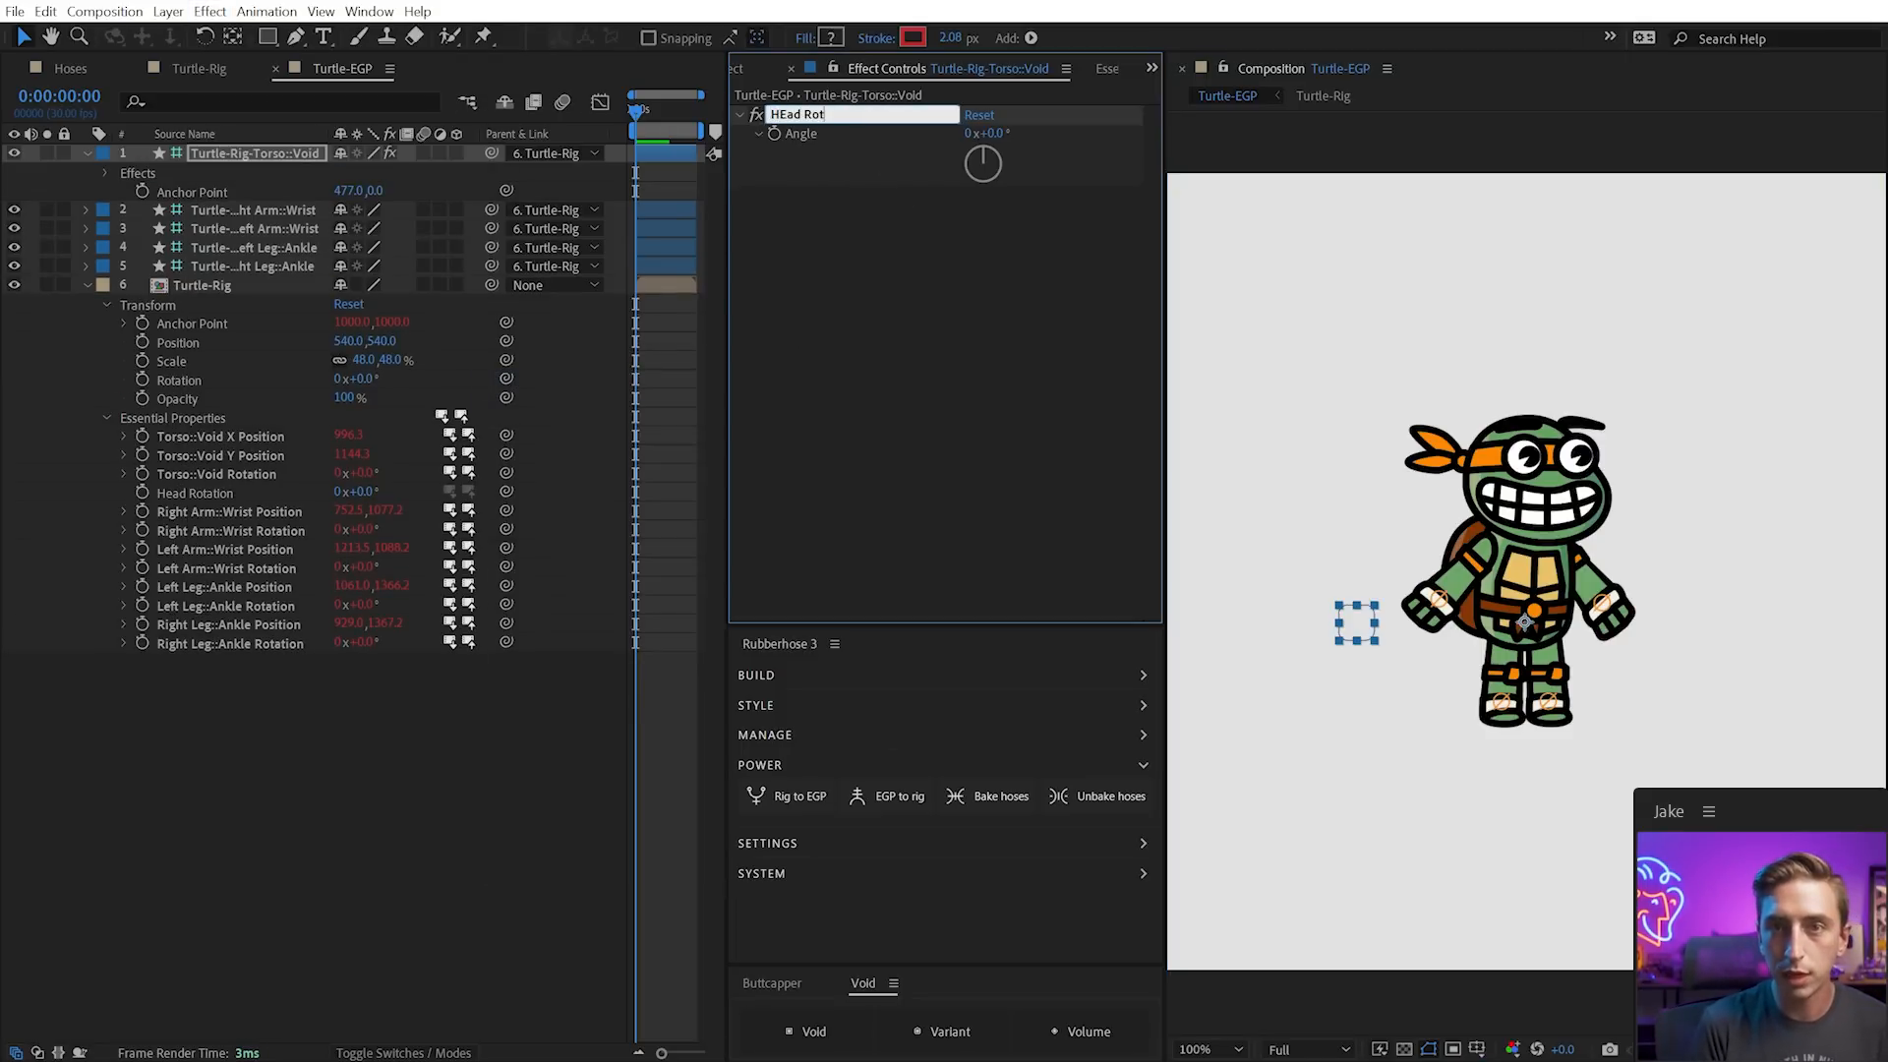
{"action": "type", "text": "ation"}
{"action": "key", "text": "Return"}
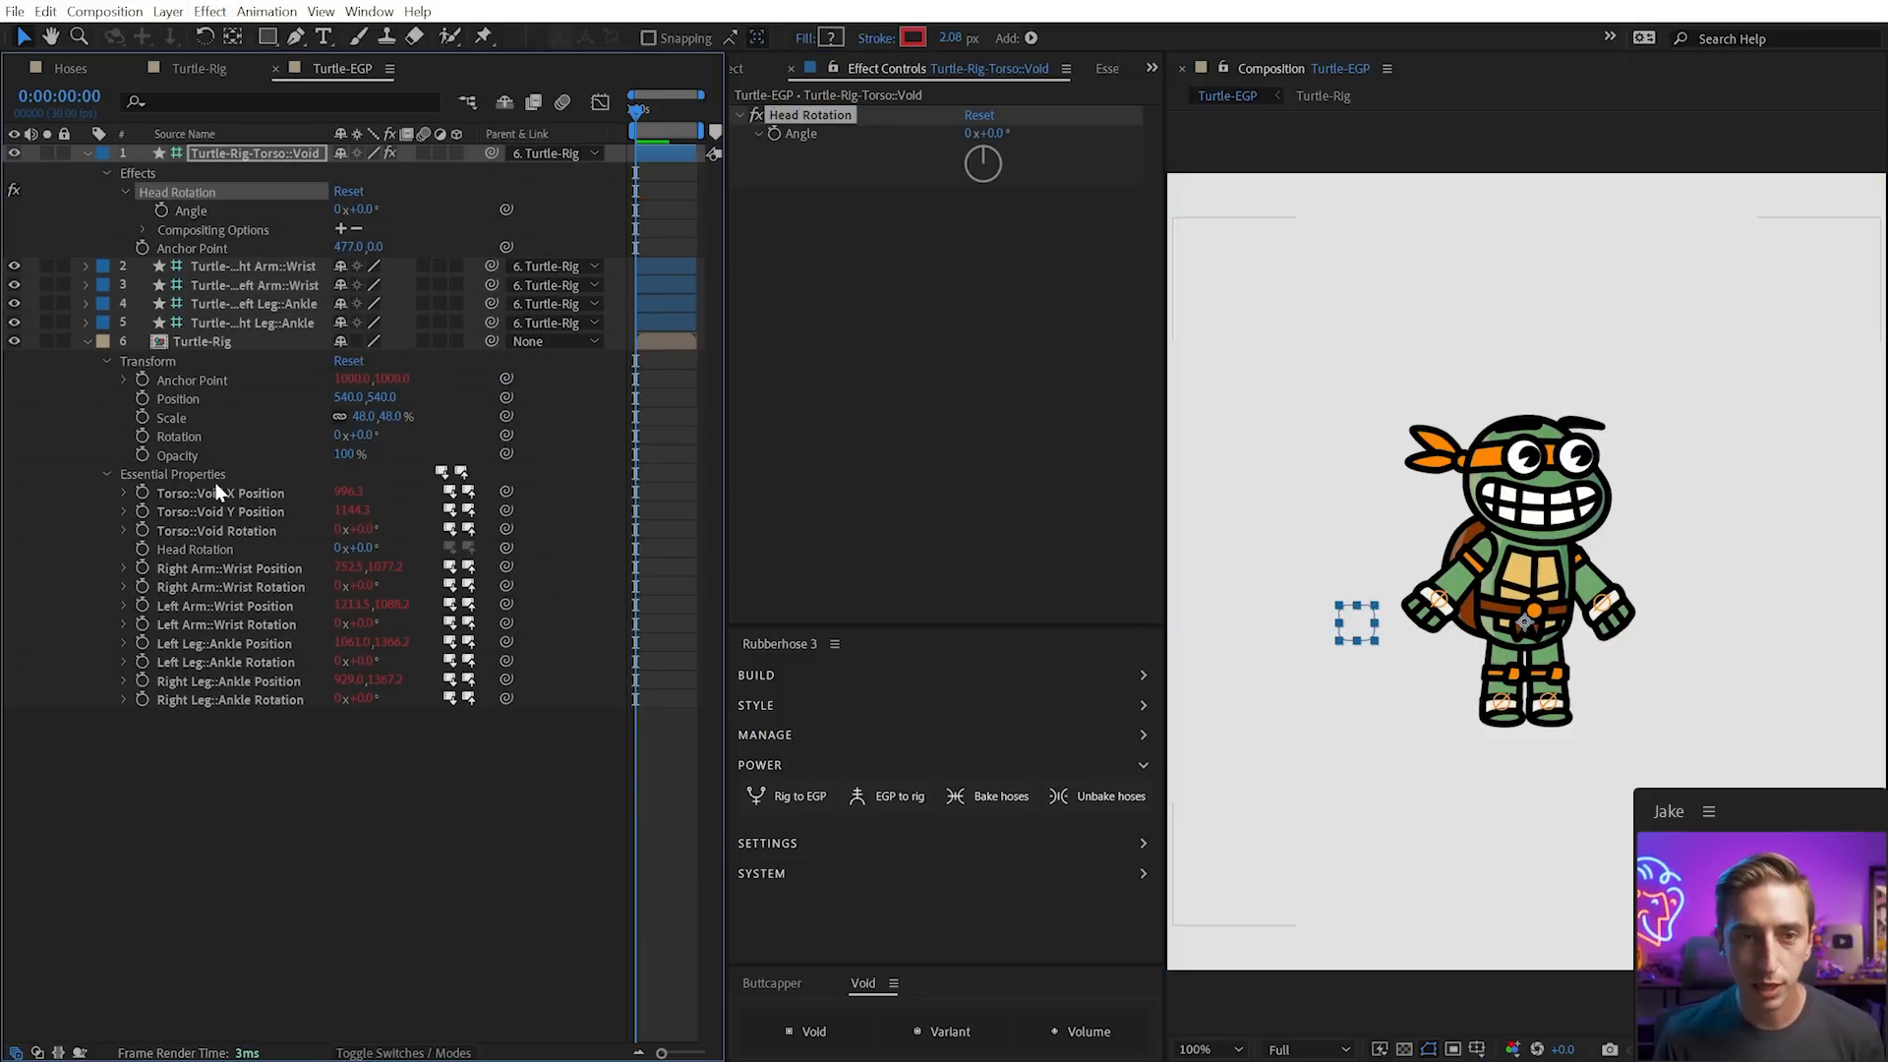
Pick-whip the Head Rotation essential property to the new effect's Angle and test it
{"action": "left_click", "coordinate": [305, 548]}
{"action": "left_click_drag", "start_coordinate": [502, 548], "coordinate": [194, 210]}
{"action": "left_click", "coordinate": [193, 209]}
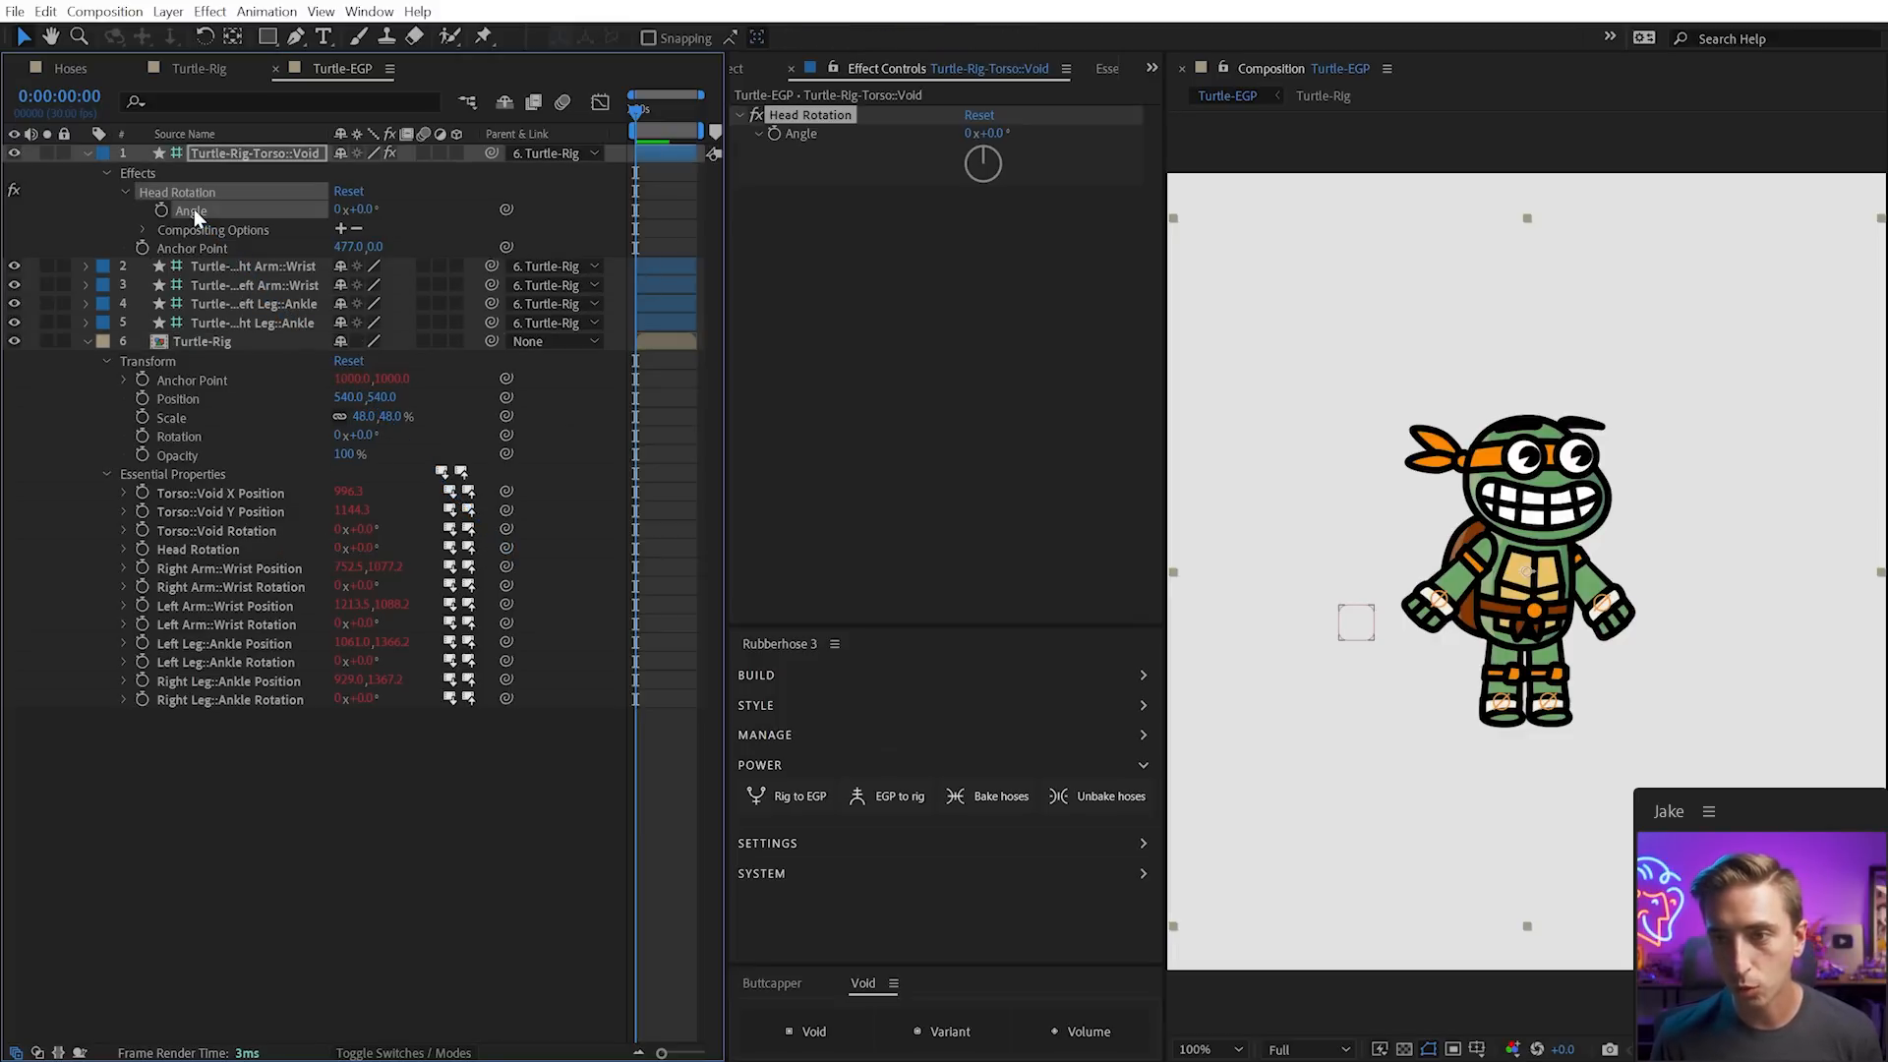
{"action": "left_click_drag", "start_coordinate": [981, 132], "coordinate": [968, 132]}
{"action": "key", "text": "ctrl+z"}
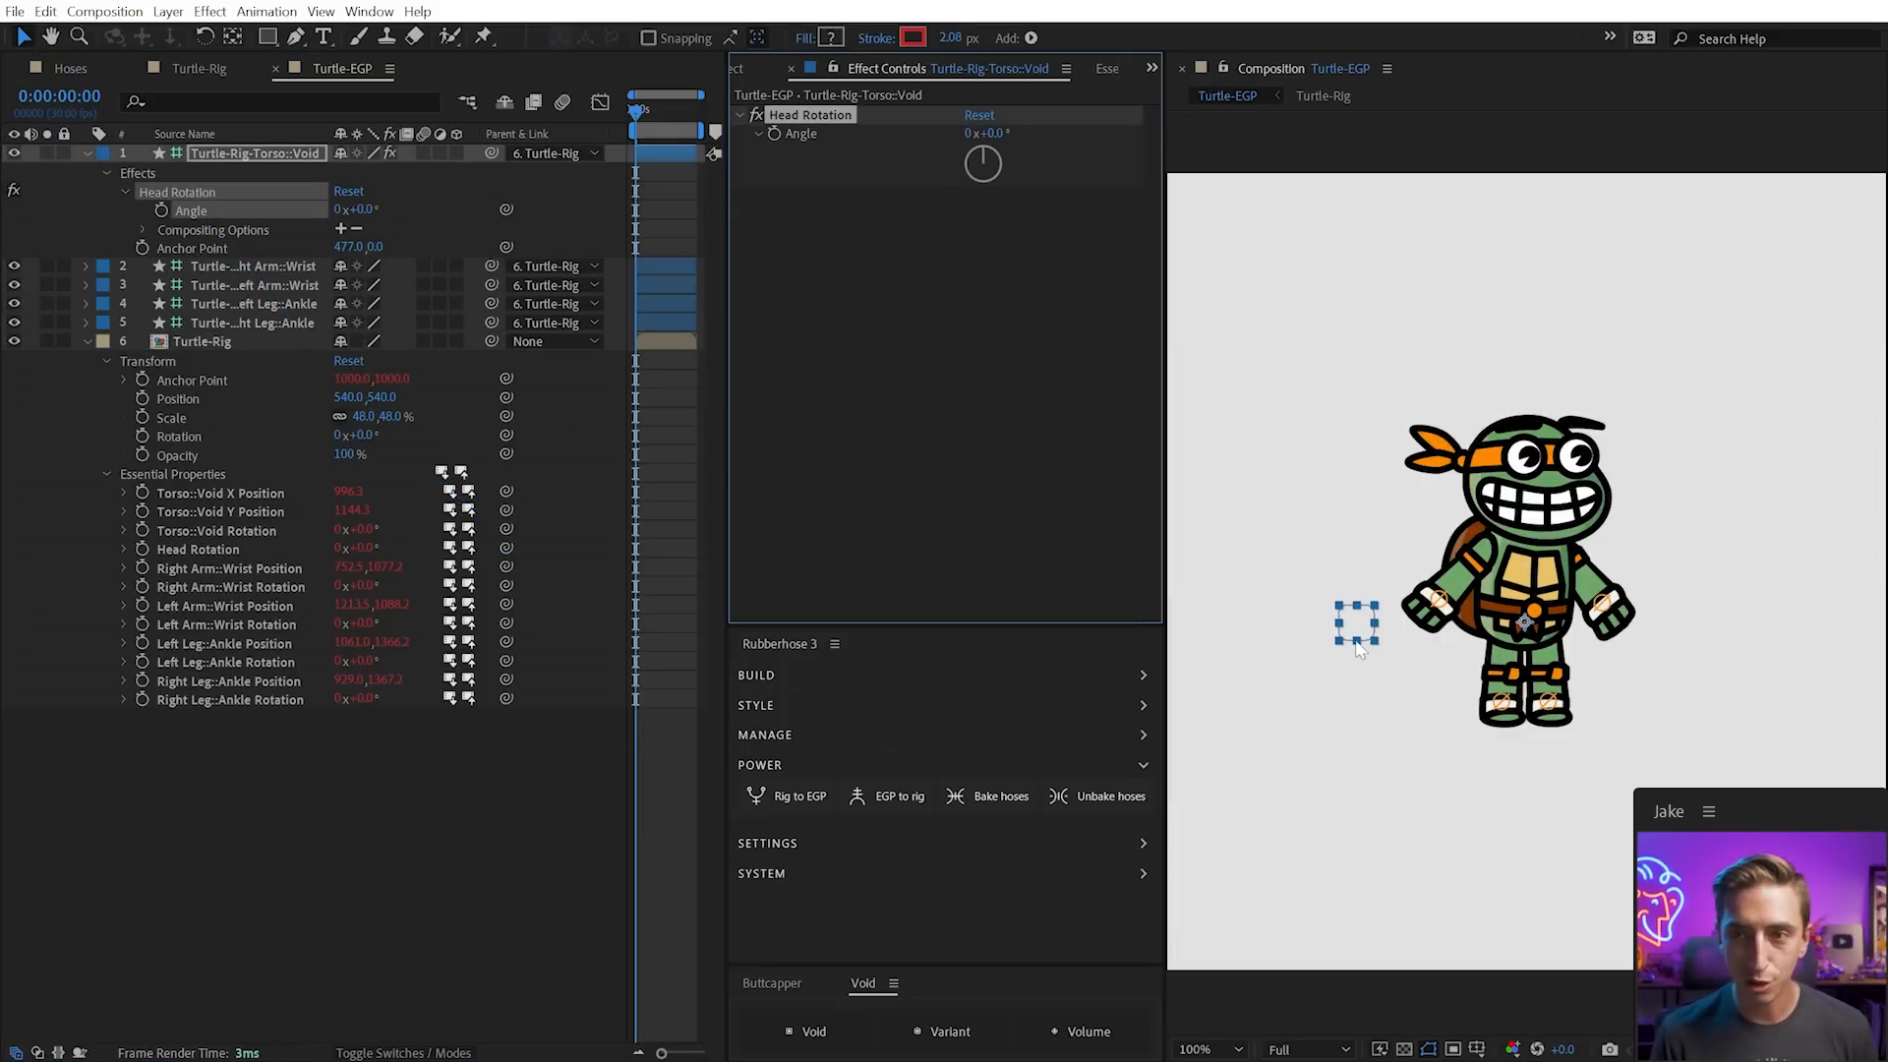
{"action": "mouse_move", "coordinate": [1362, 615]}
{"action": "left_mouse_down"}
{"action": "mouse_move", "coordinate": [1357, 640]}
{"action": "mouse_move", "coordinate": [1365, 623]}
{"action": "left_mouse_up"}
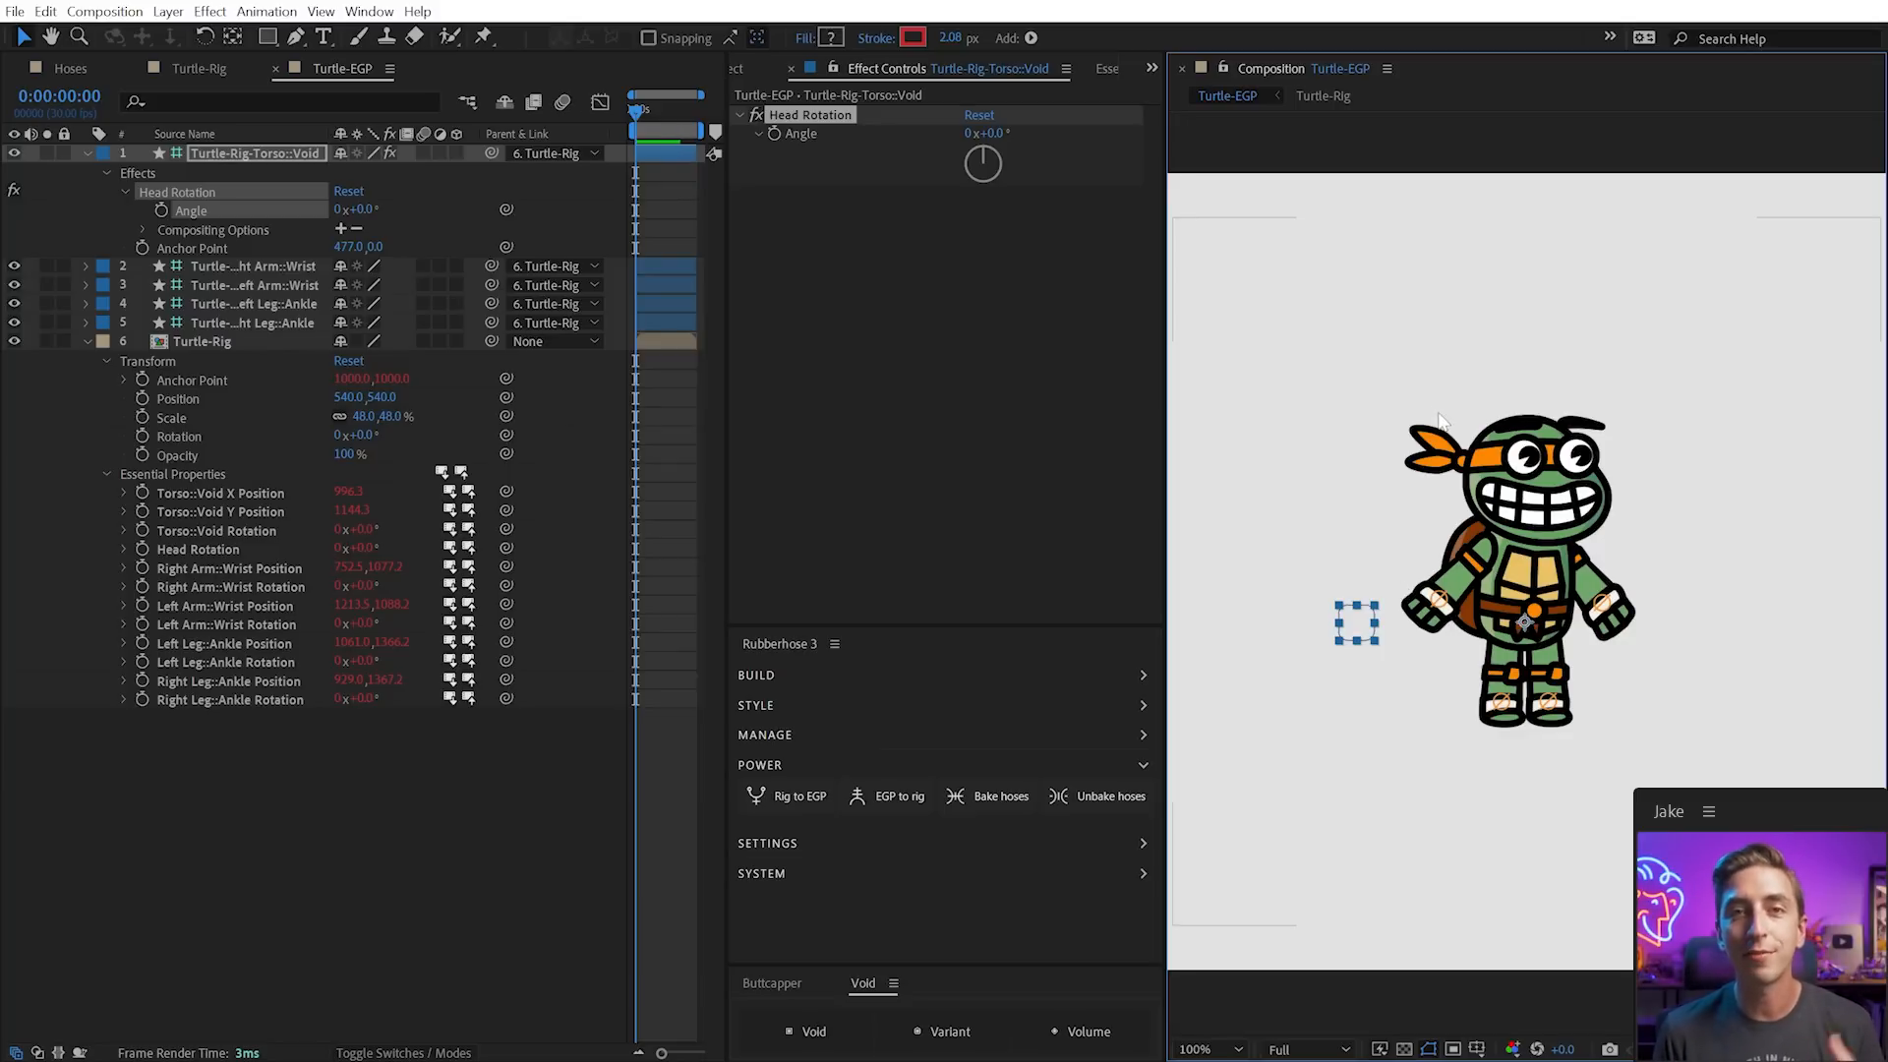
{"action": "left_click", "coordinate": [740, 71]}
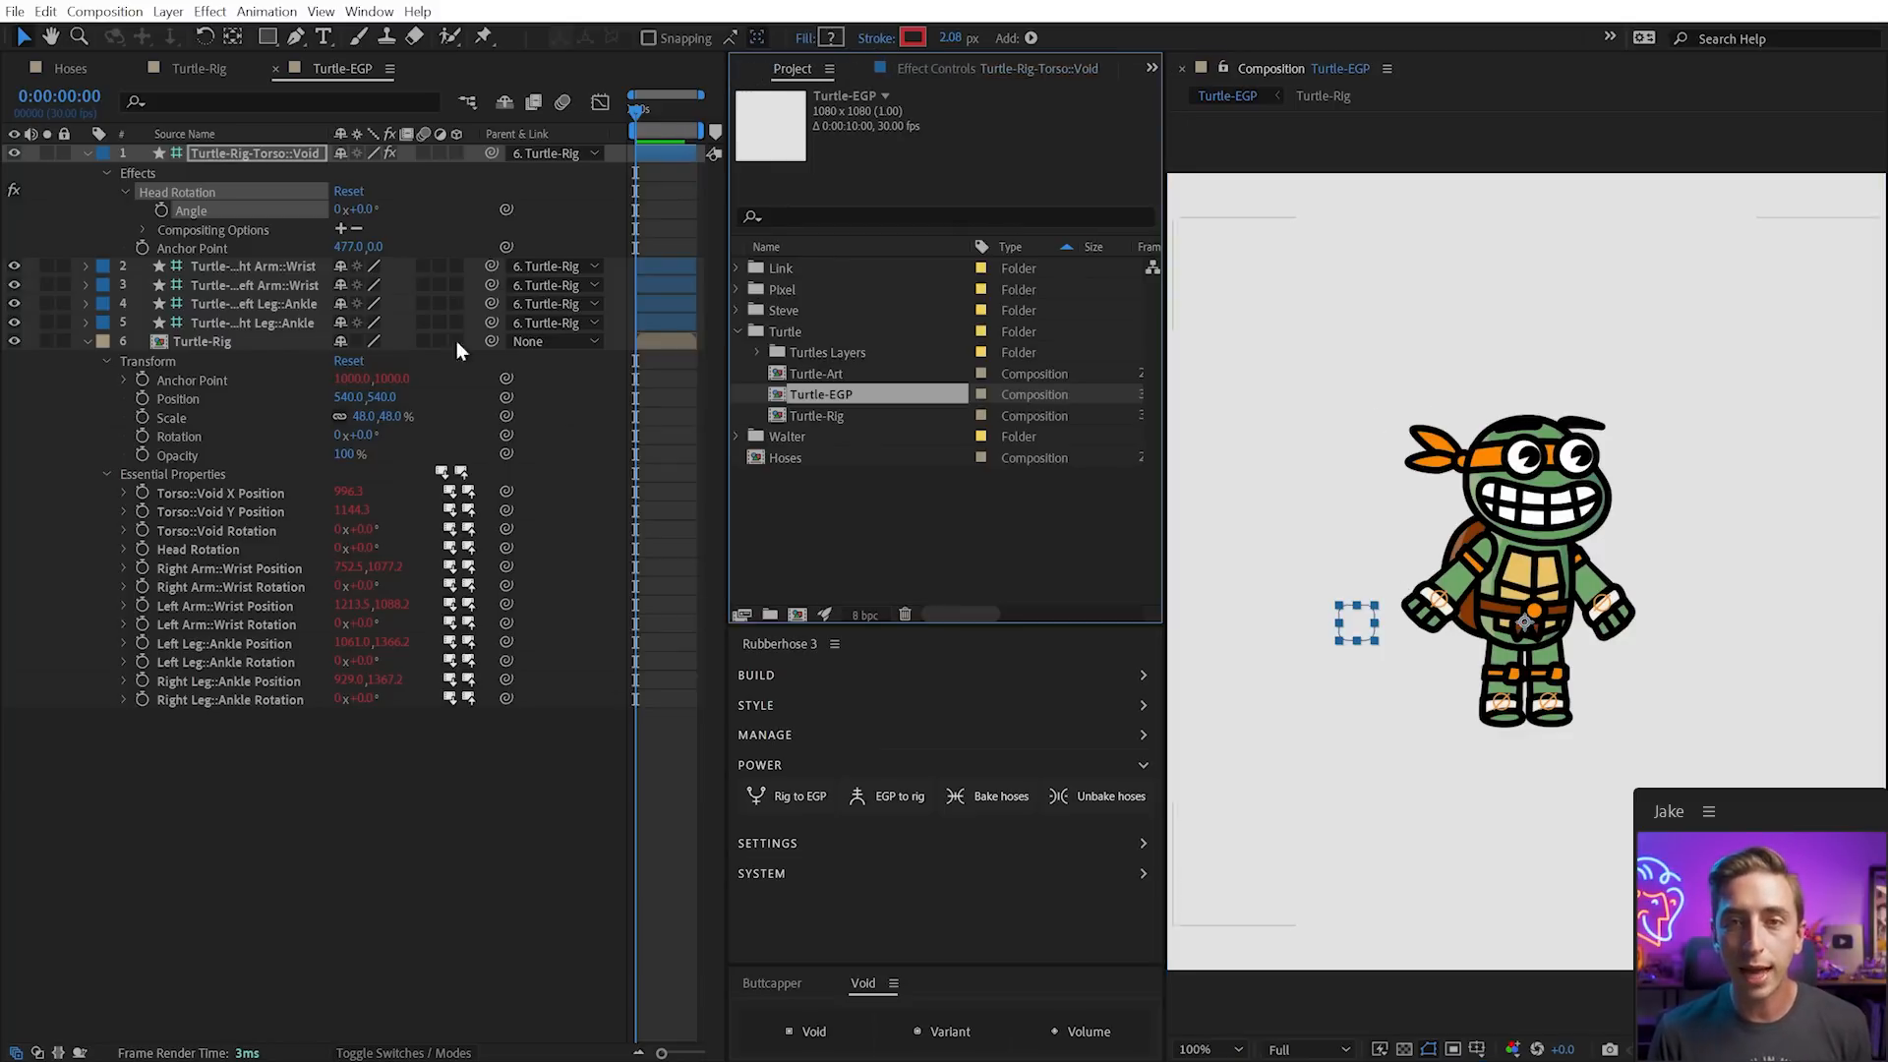
In the Turtle-Rig comp, reveal the layers' animated Color properties and select Torso::Void
{"action": "left_click", "coordinate": [199, 69]}
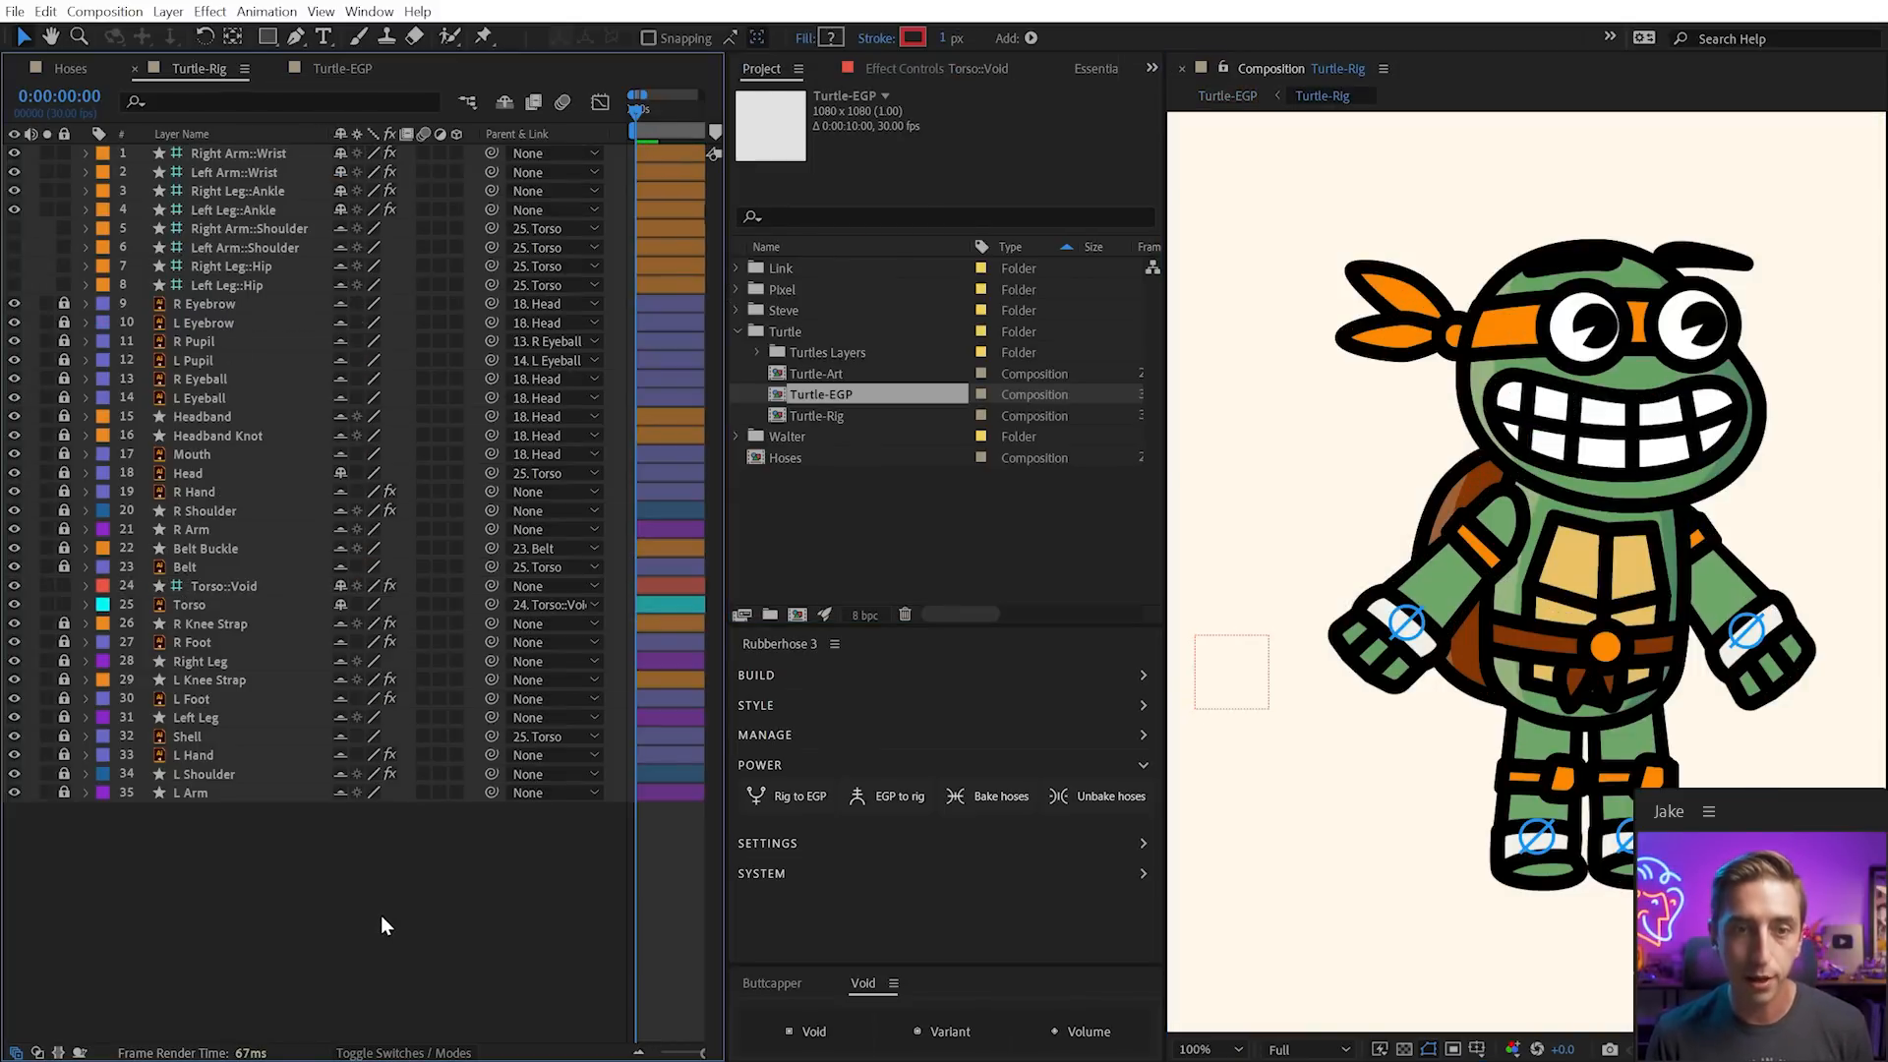
{"action": "key", "text": "u"}
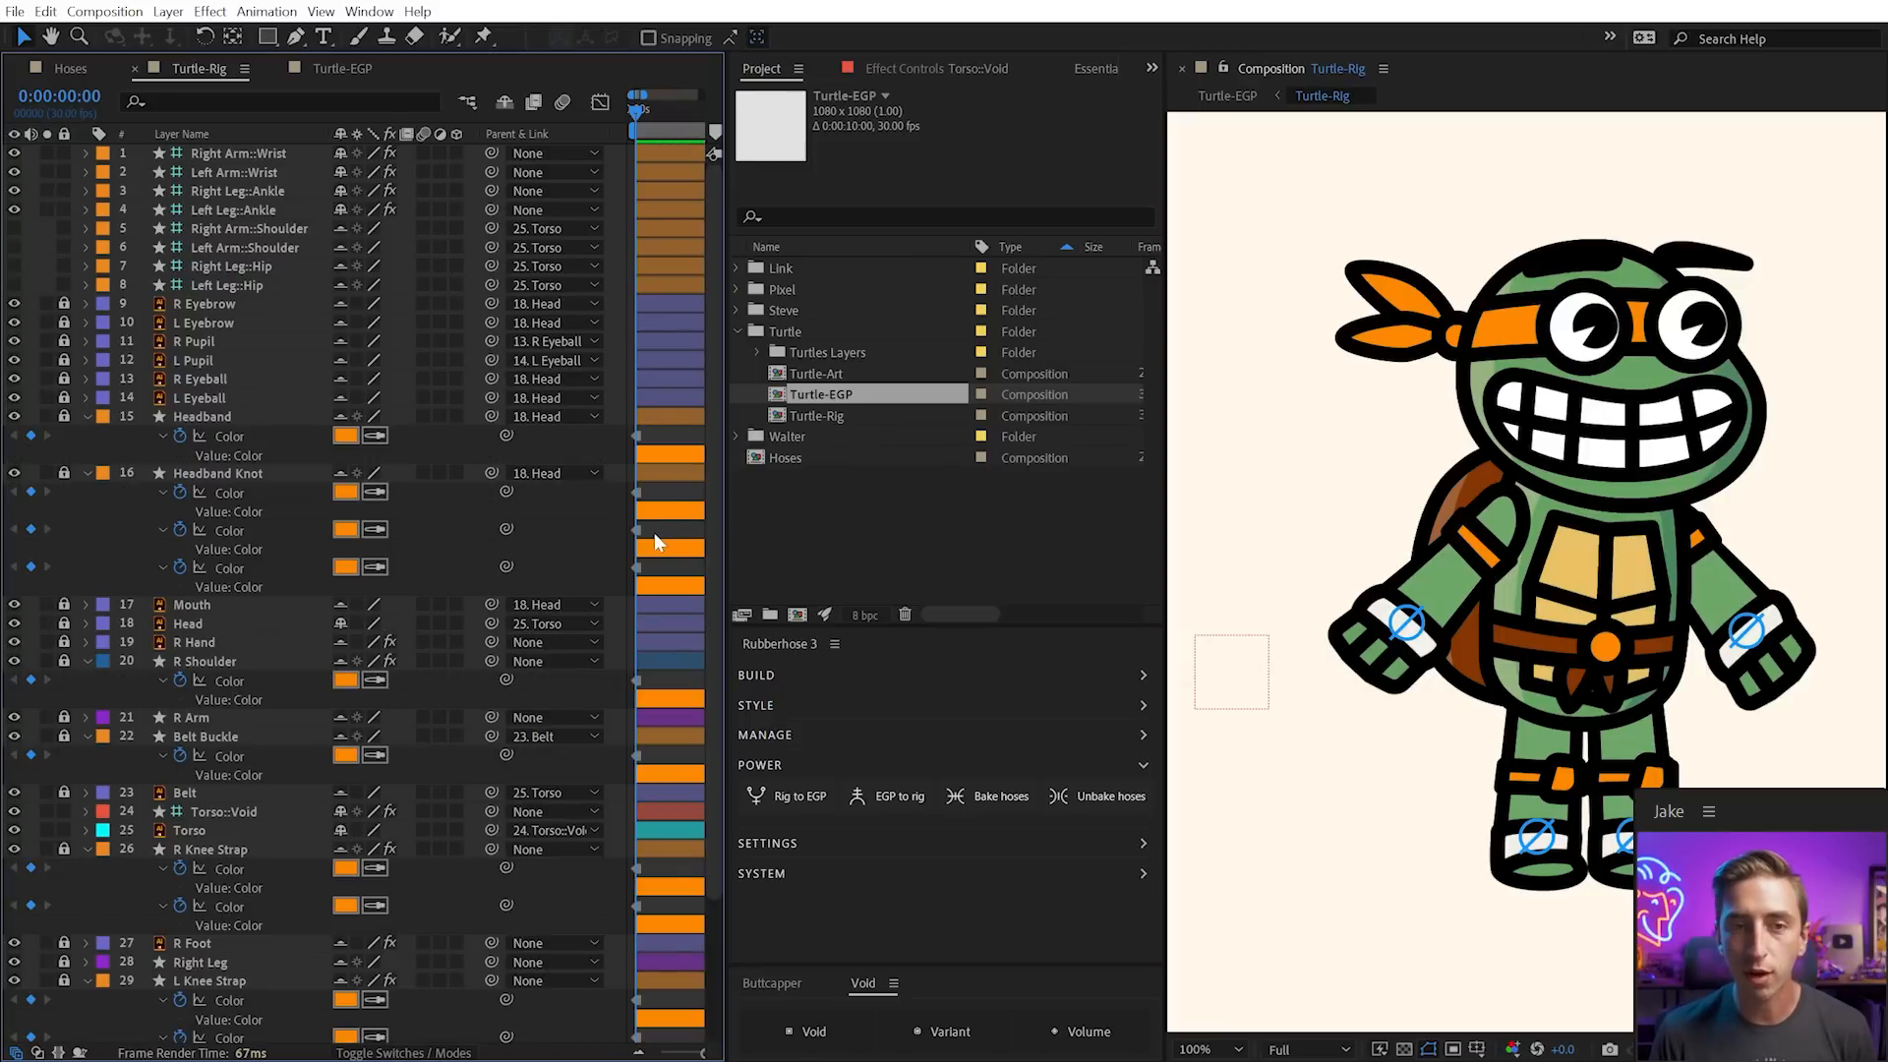
{"action": "scroll", "coordinate": [586, 452], "scroll_direction": "down", "scroll_amount": 3}
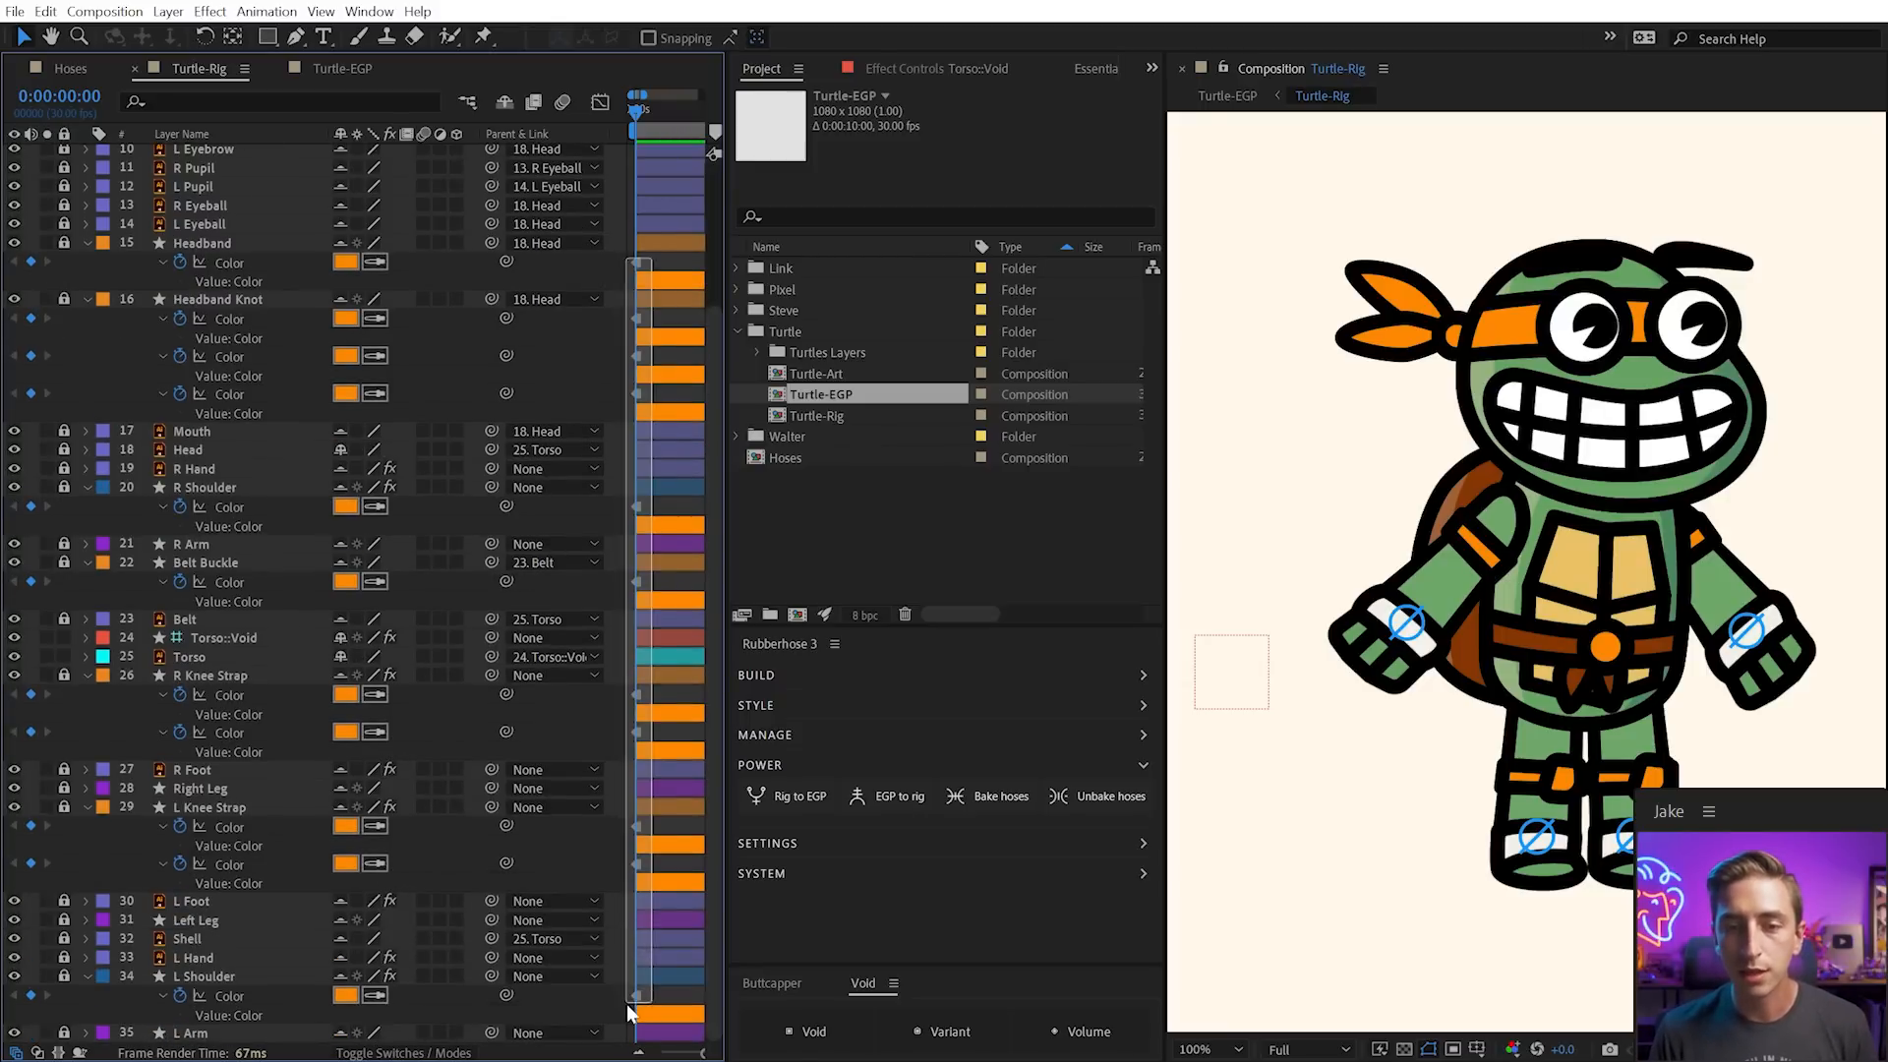
{"action": "scroll", "coordinate": [417, 551], "scroll_direction": "up", "scroll_amount": 3}
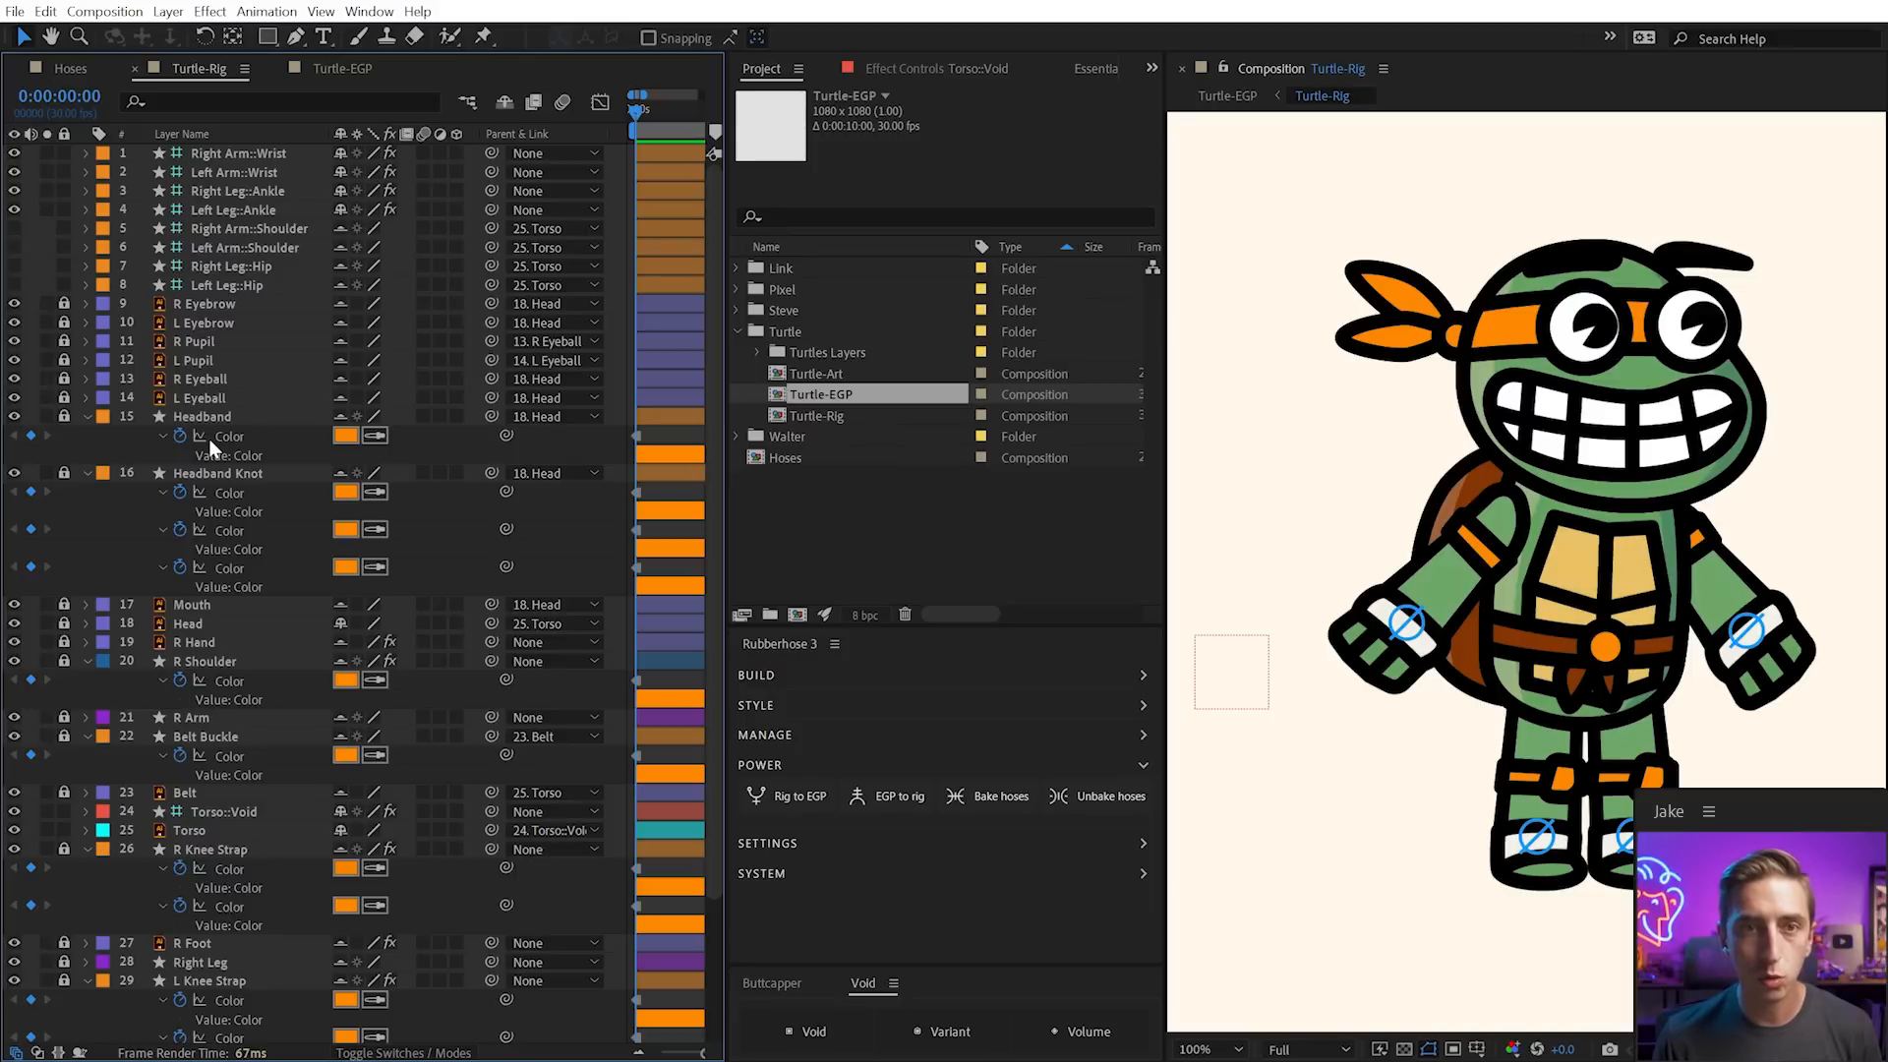
{"action": "scroll", "coordinate": [208, 438], "scroll_direction": "down", "scroll_amount": 3}
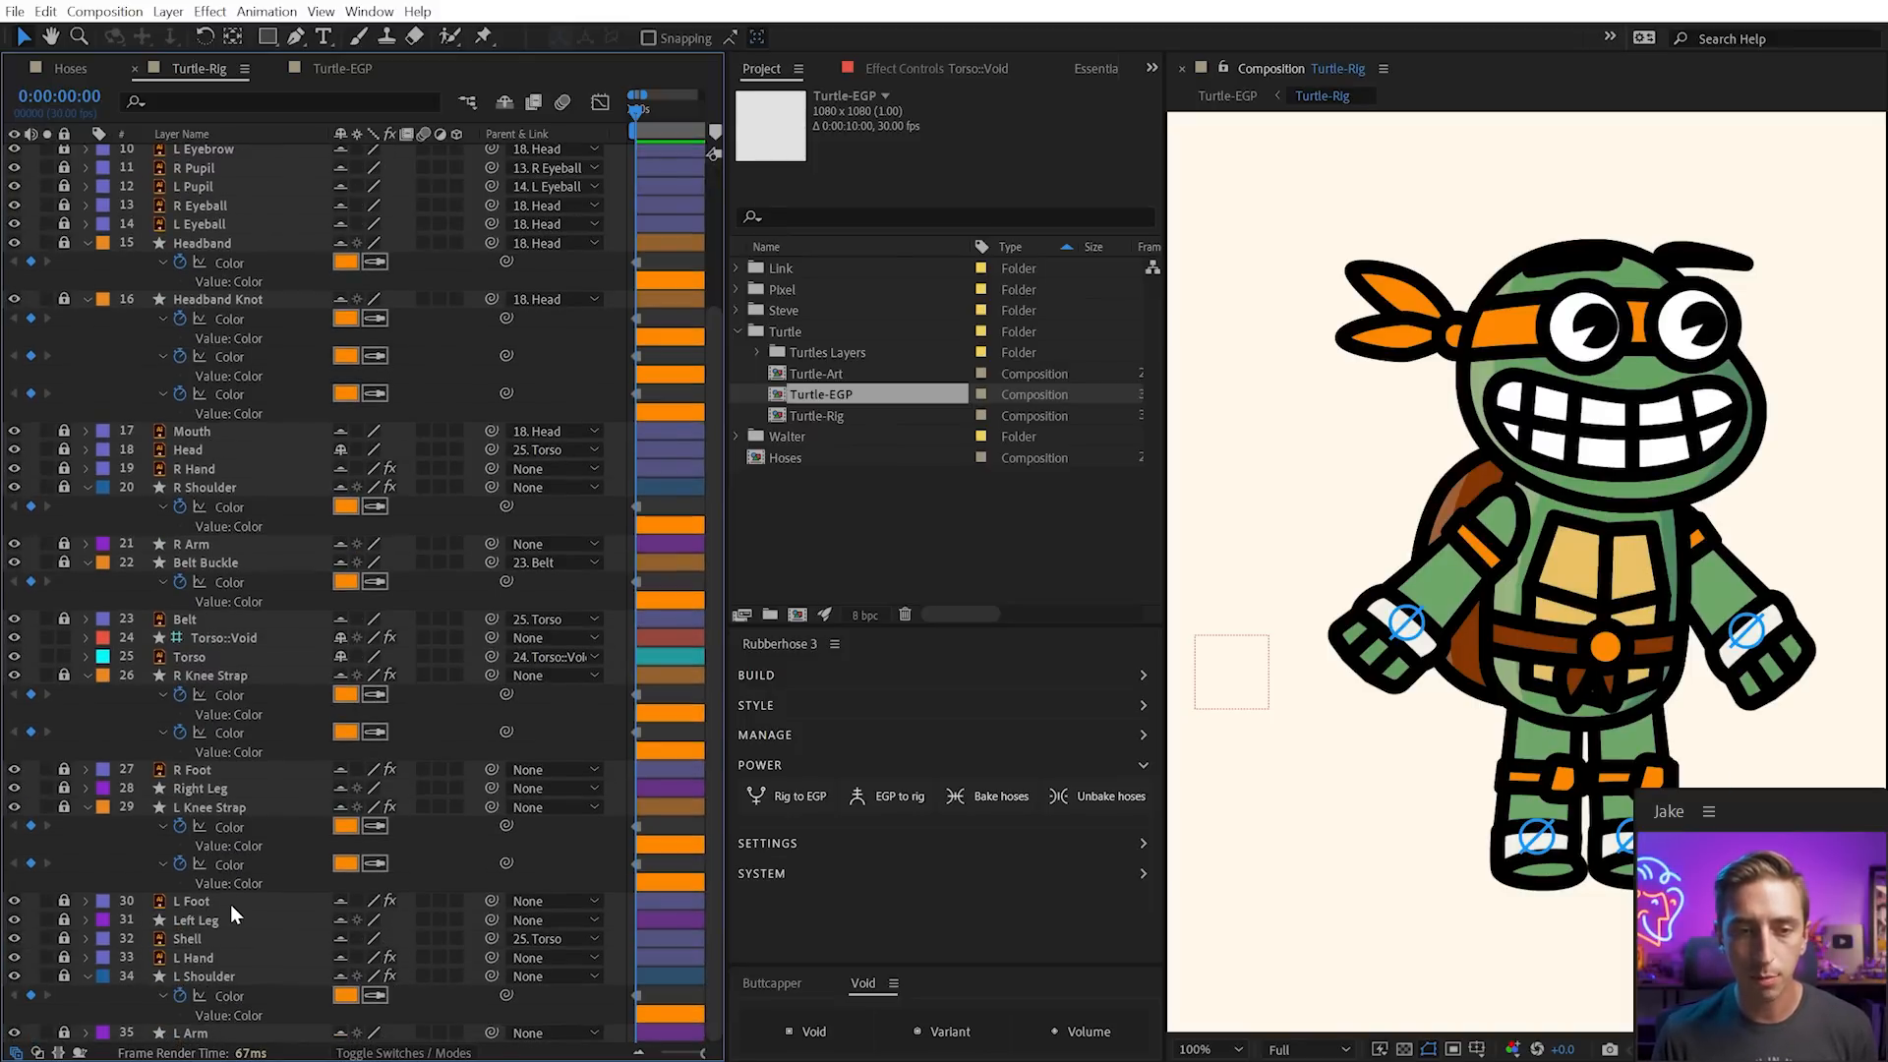
{"action": "left_click", "coordinate": [237, 638]}
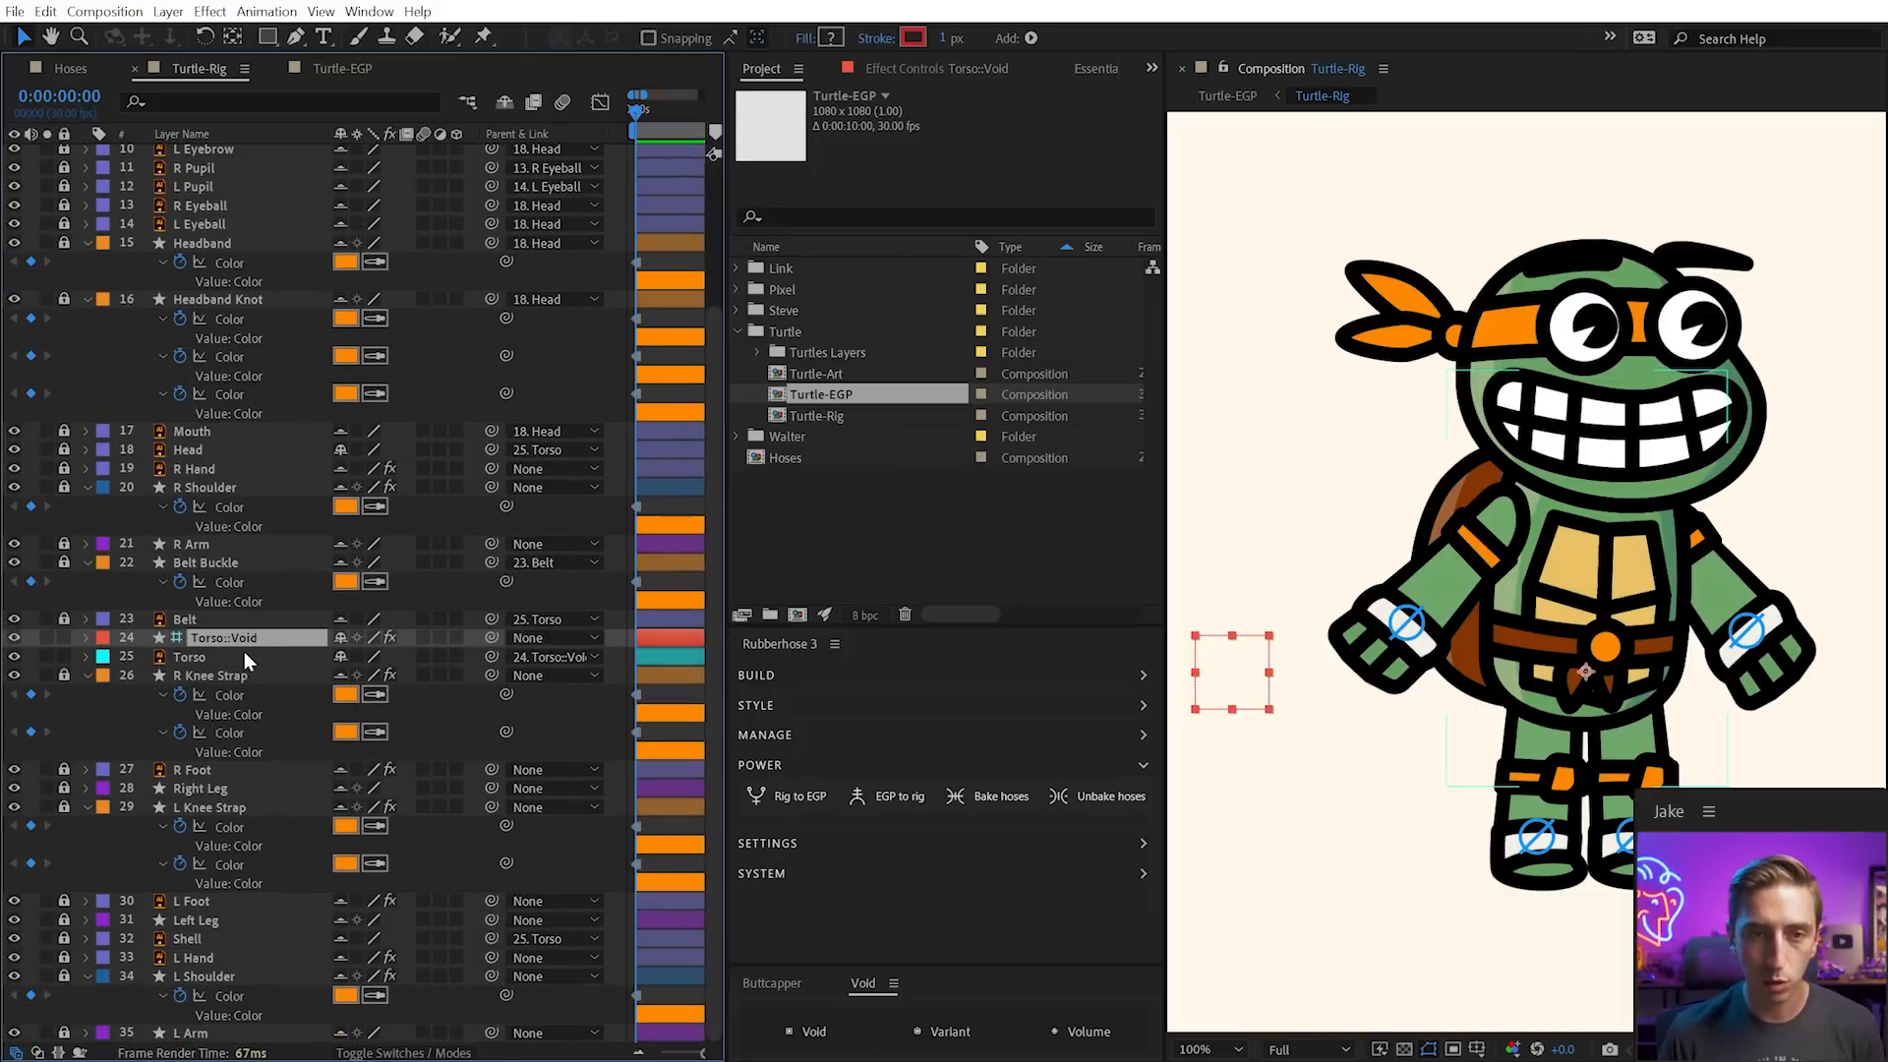
{"action": "left_click", "coordinate": [210, 11]}
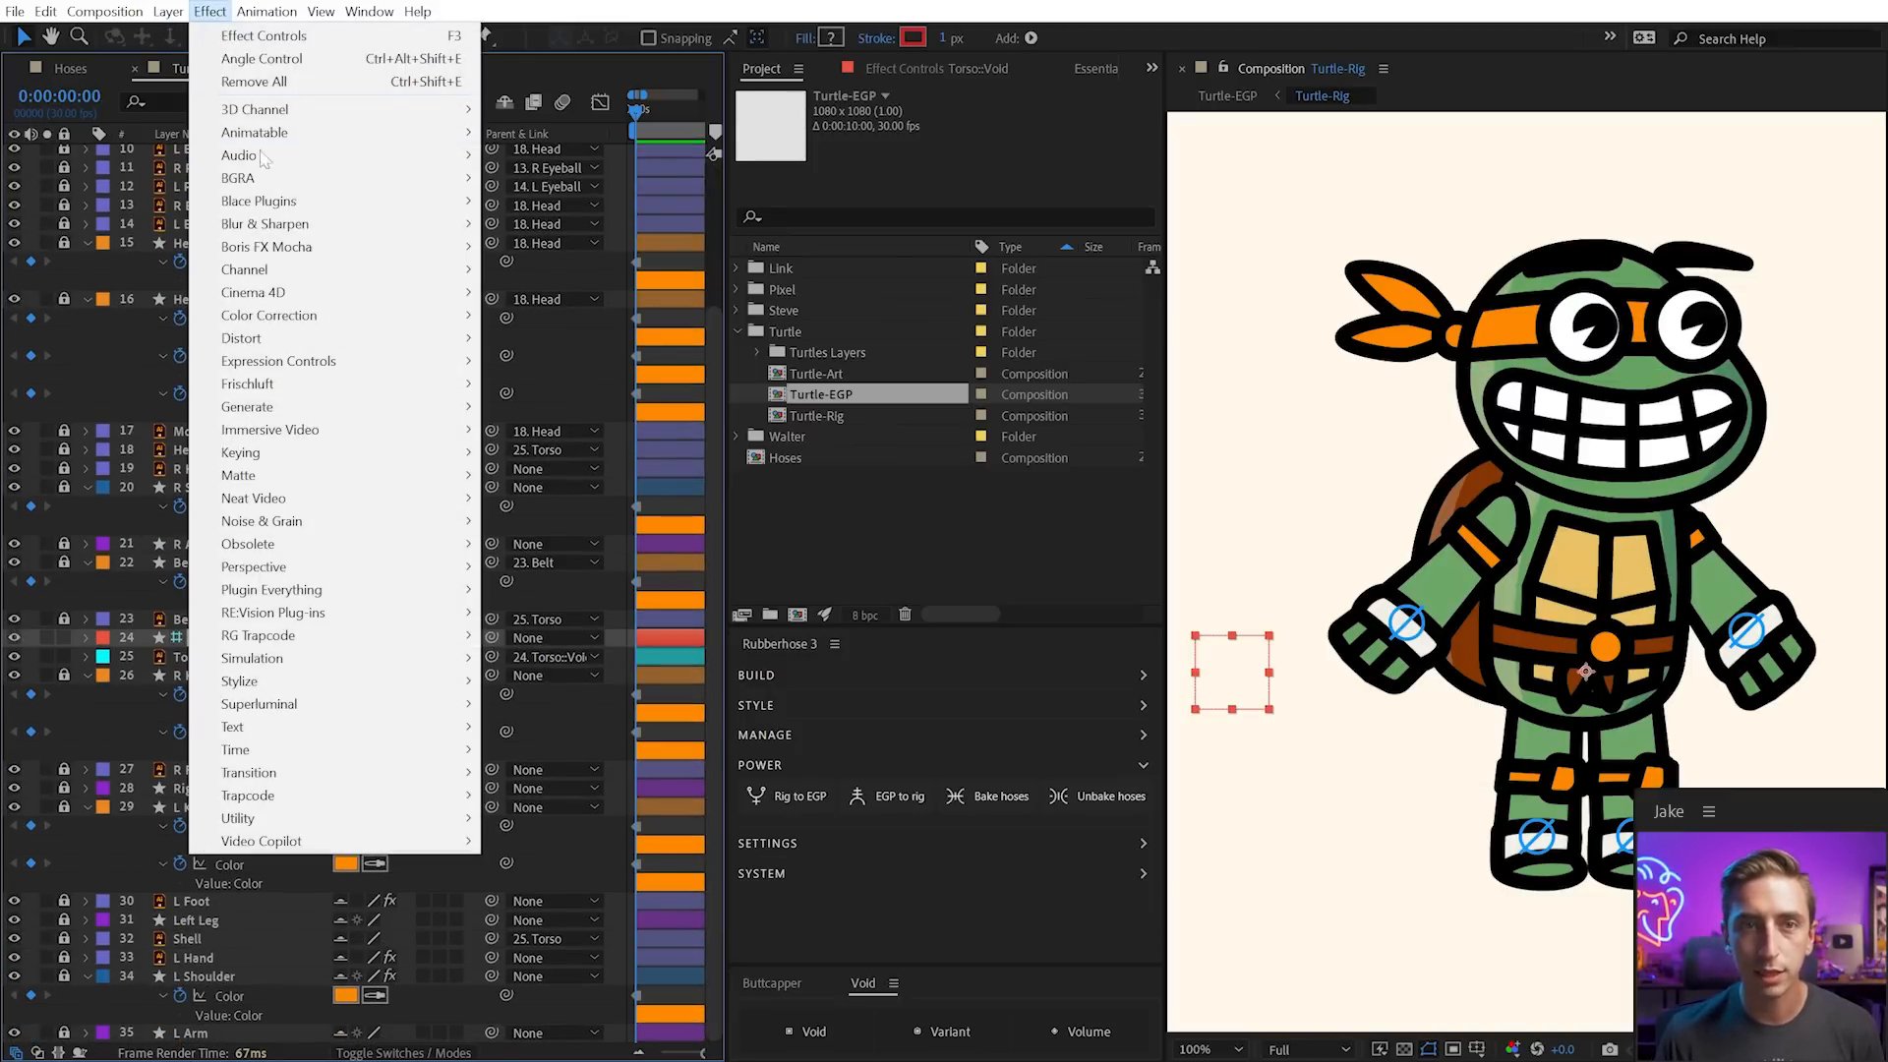
Add a Color Control named Primary Color to Torso::Void, eyedropping the headband's orange
{"action": "mouse_move", "coordinate": [305, 369]}
{"action": "left_click", "coordinate": [600, 430]}
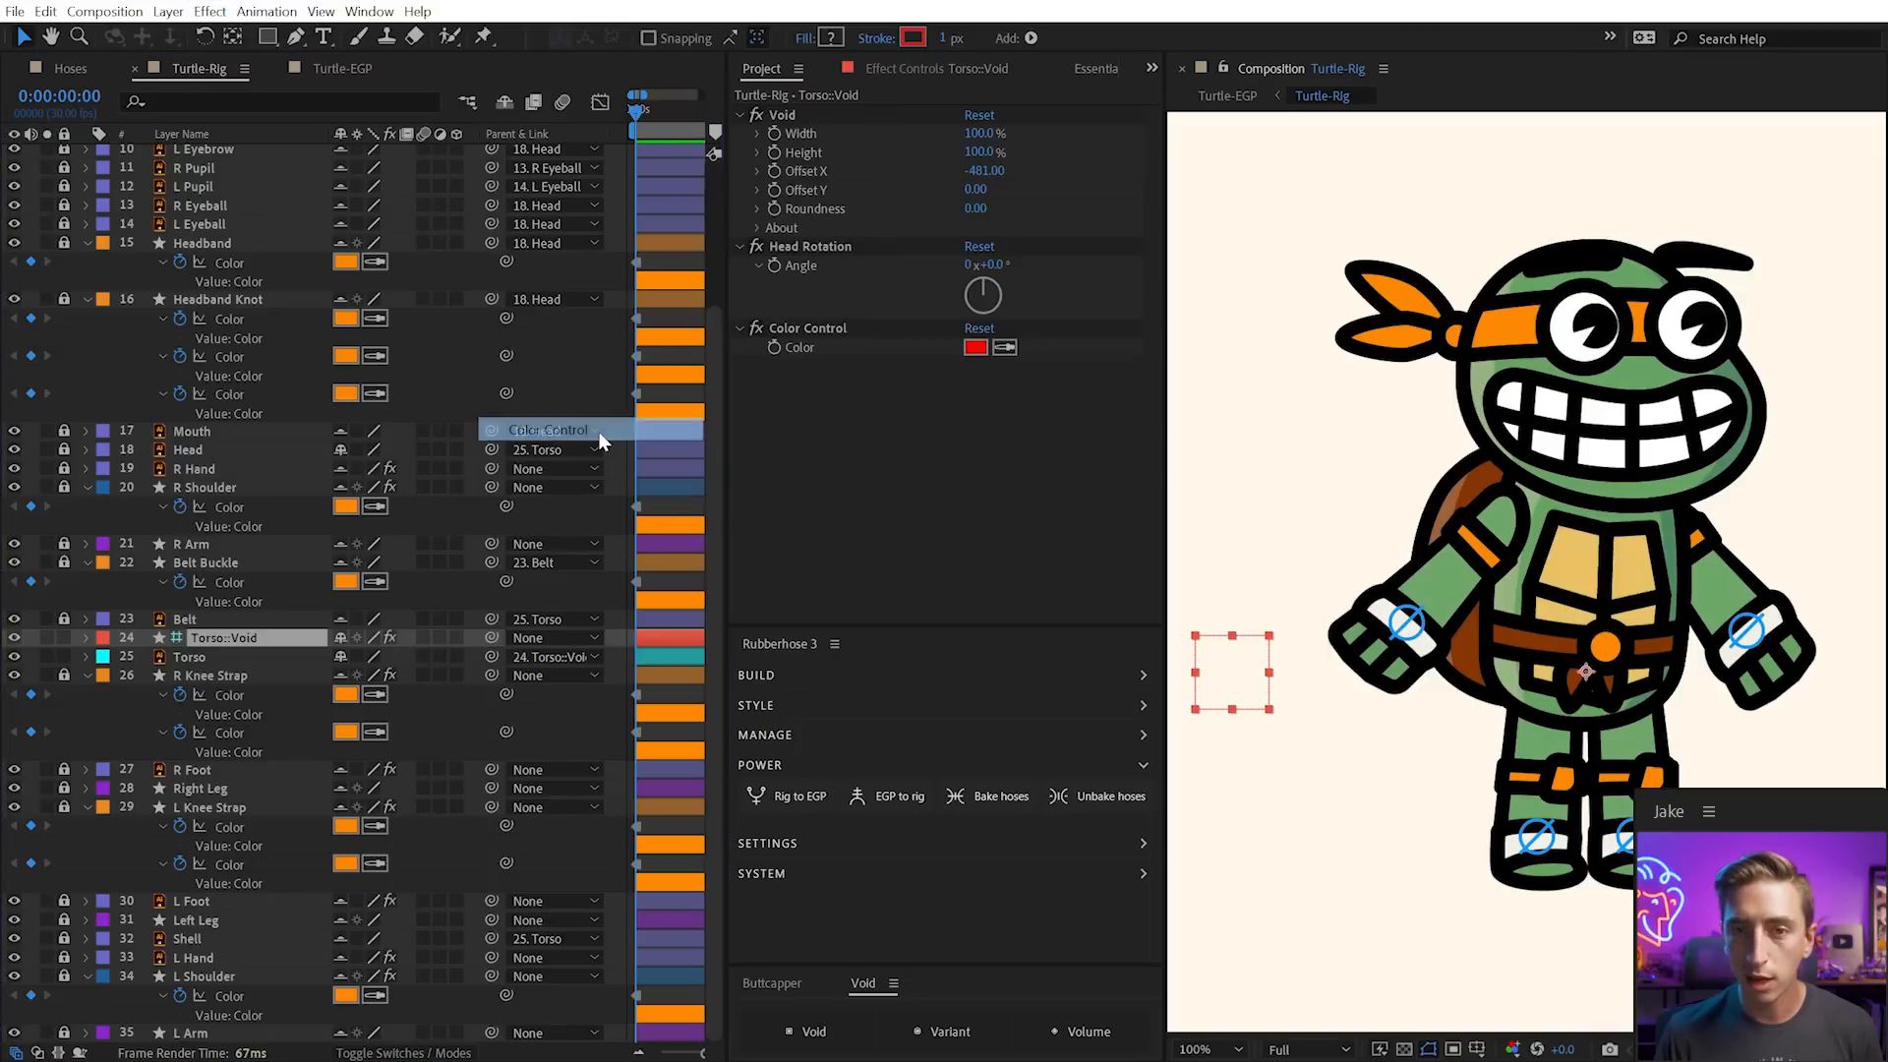
{"action": "key", "text": "Return"}
{"action": "key", "text": "BackSpace"}
{"action": "type", "text": "Primary Color"}
{"action": "key", "text": "Return"}
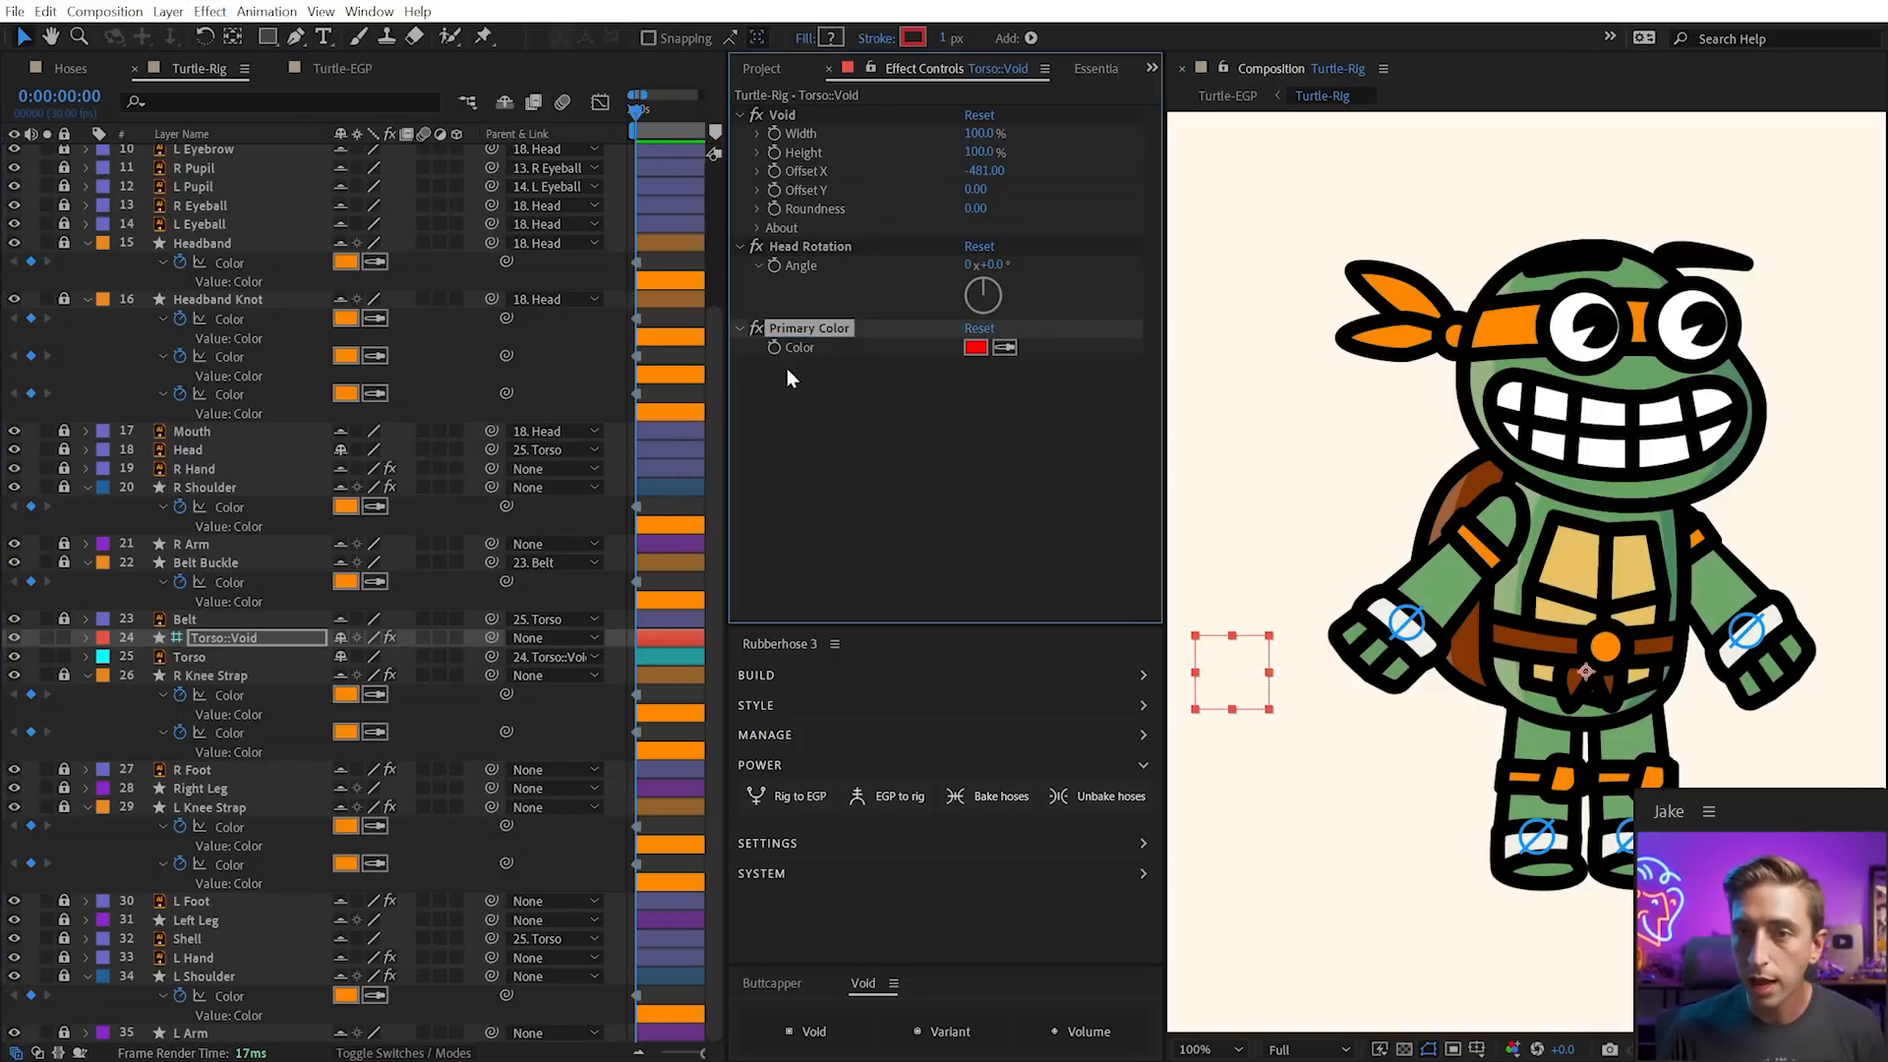
{"action": "left_click", "coordinate": [1003, 347]}
{"action": "left_click", "coordinate": [1506, 329]}
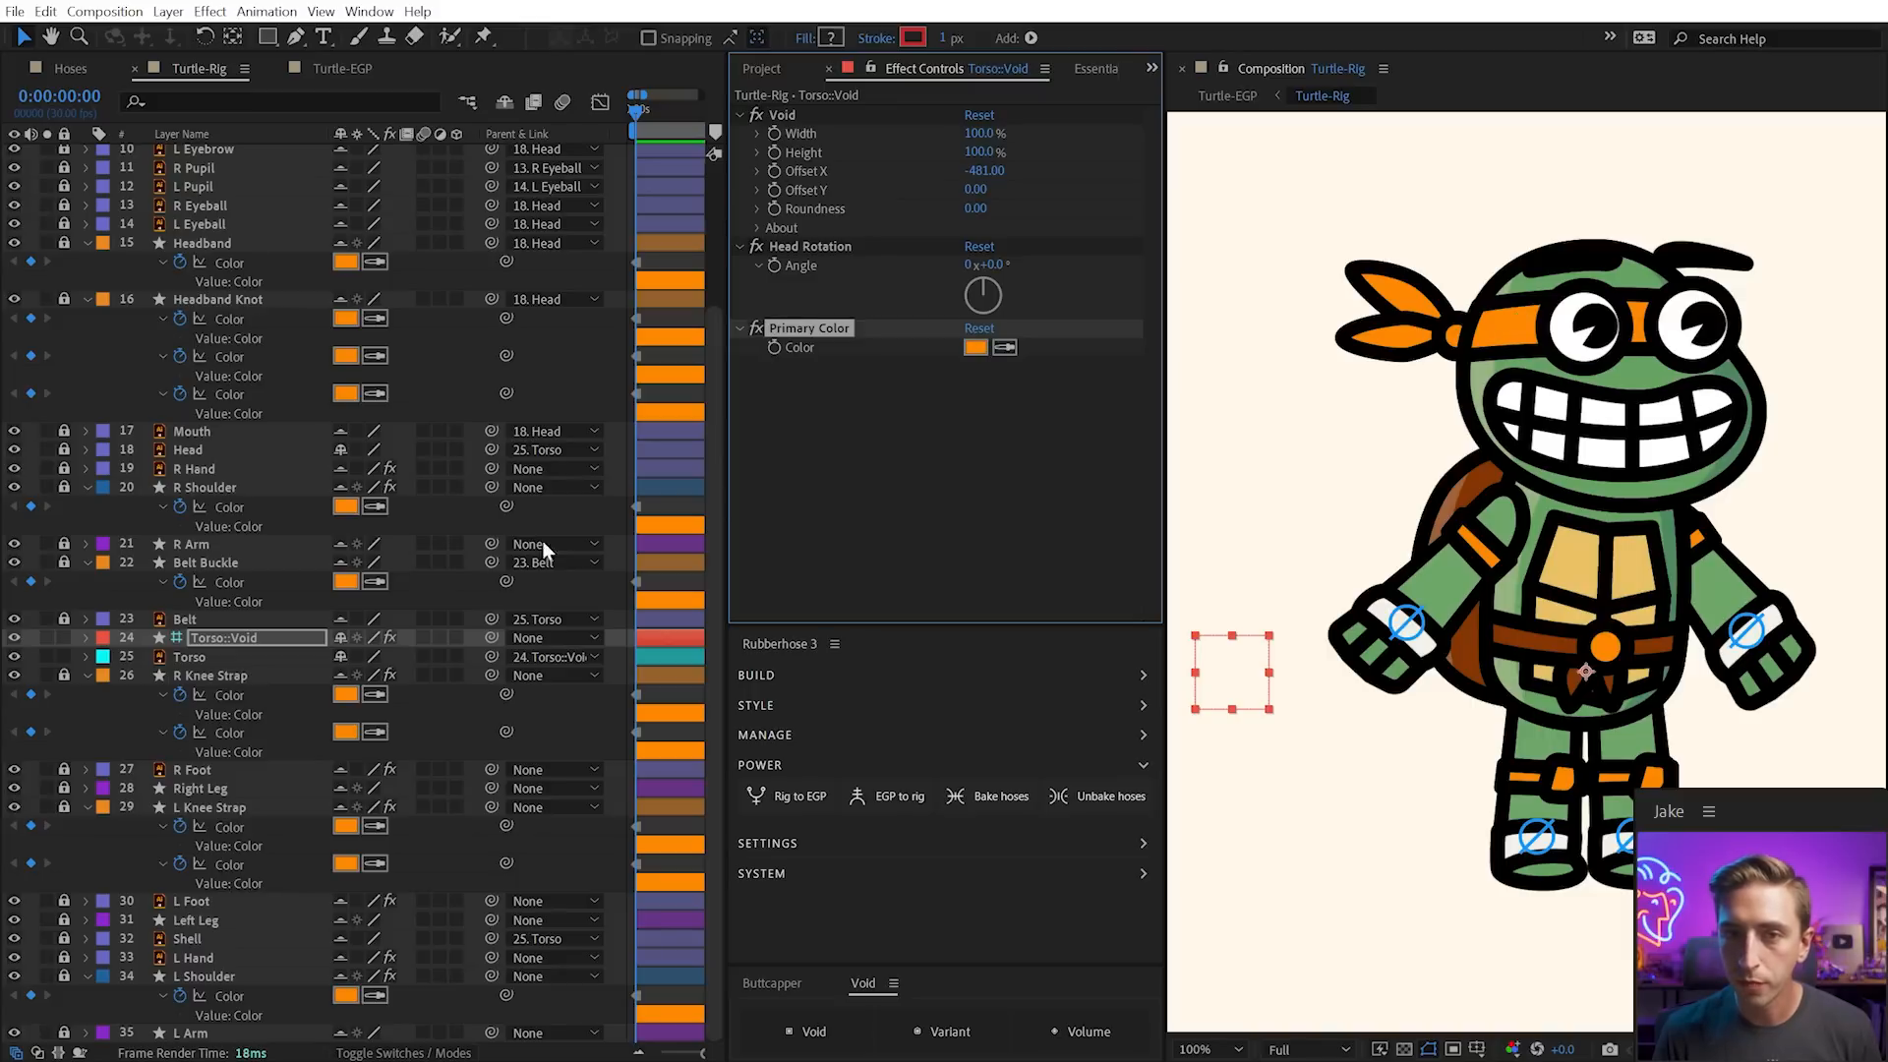
Deselect everything and unlock the R Shoulder and Belt Buckle layers
{"action": "key", "text": "F2"}
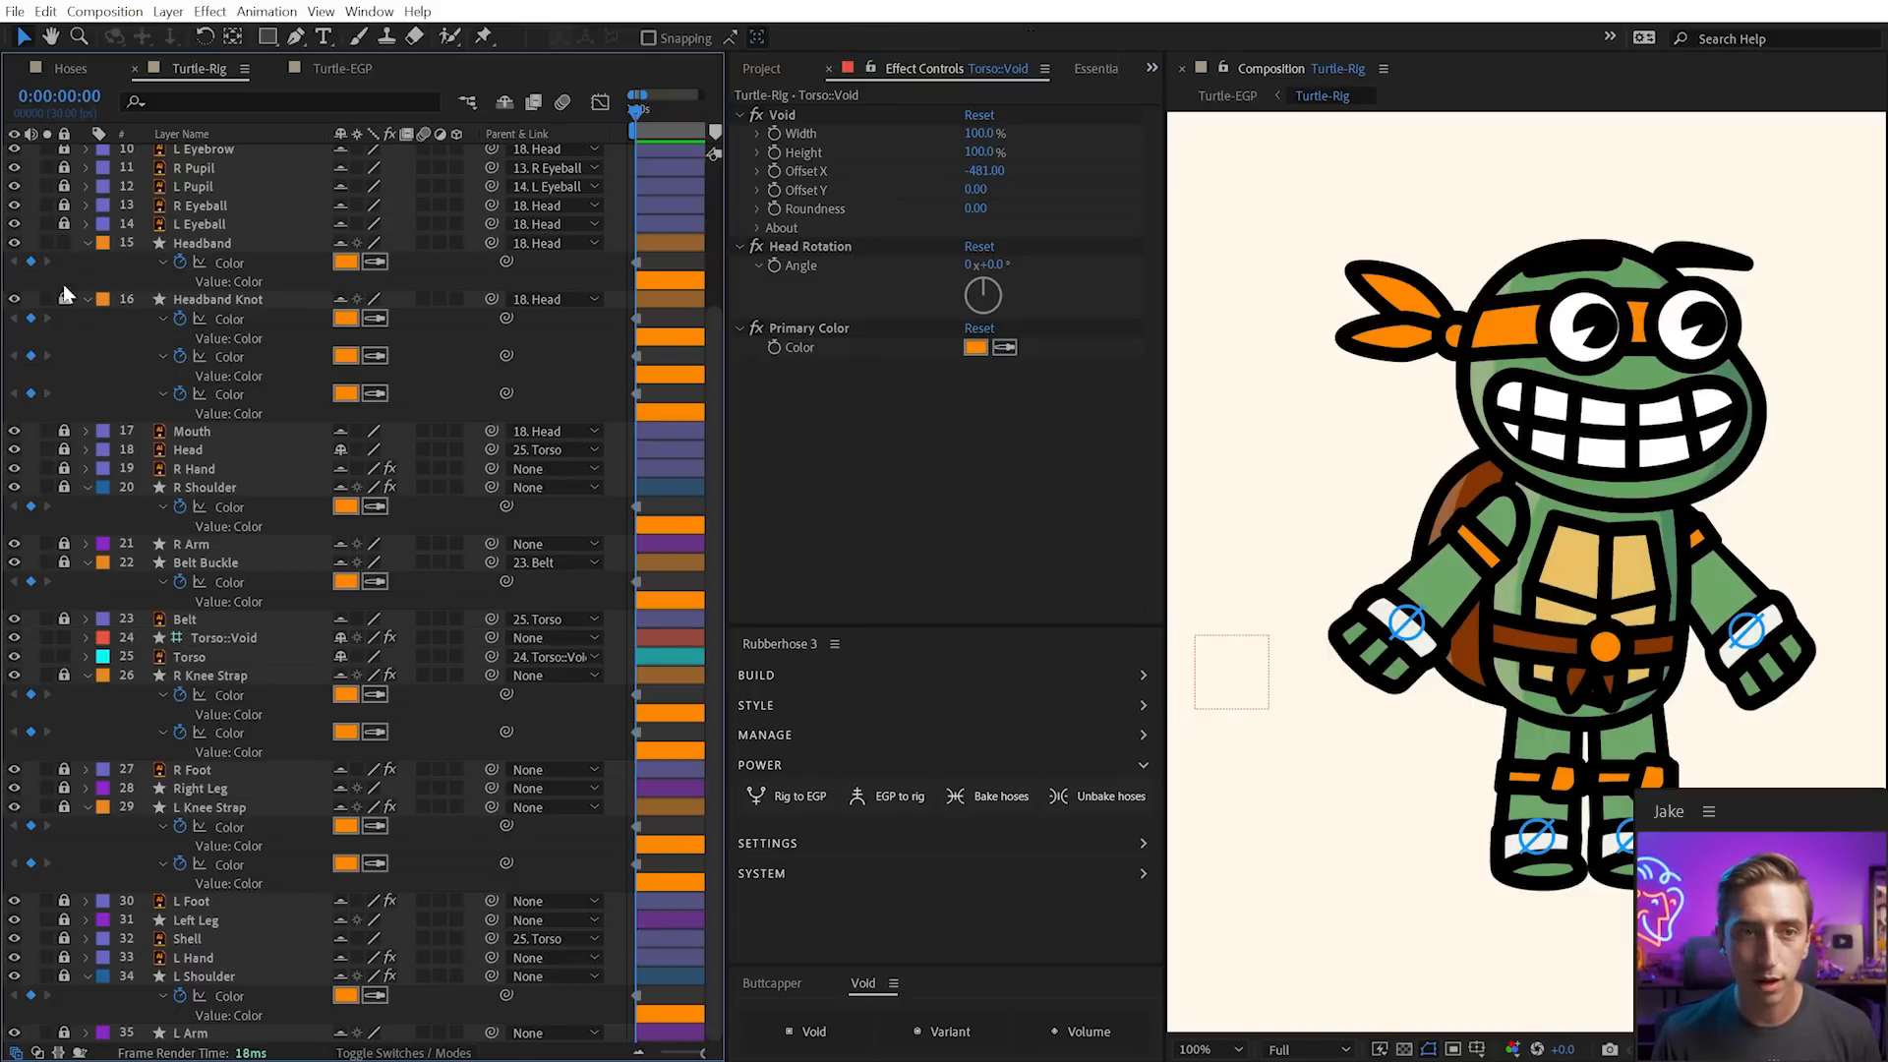
{"action": "left_click", "coordinate": [63, 488]}
{"action": "left_click", "coordinate": [63, 563]}
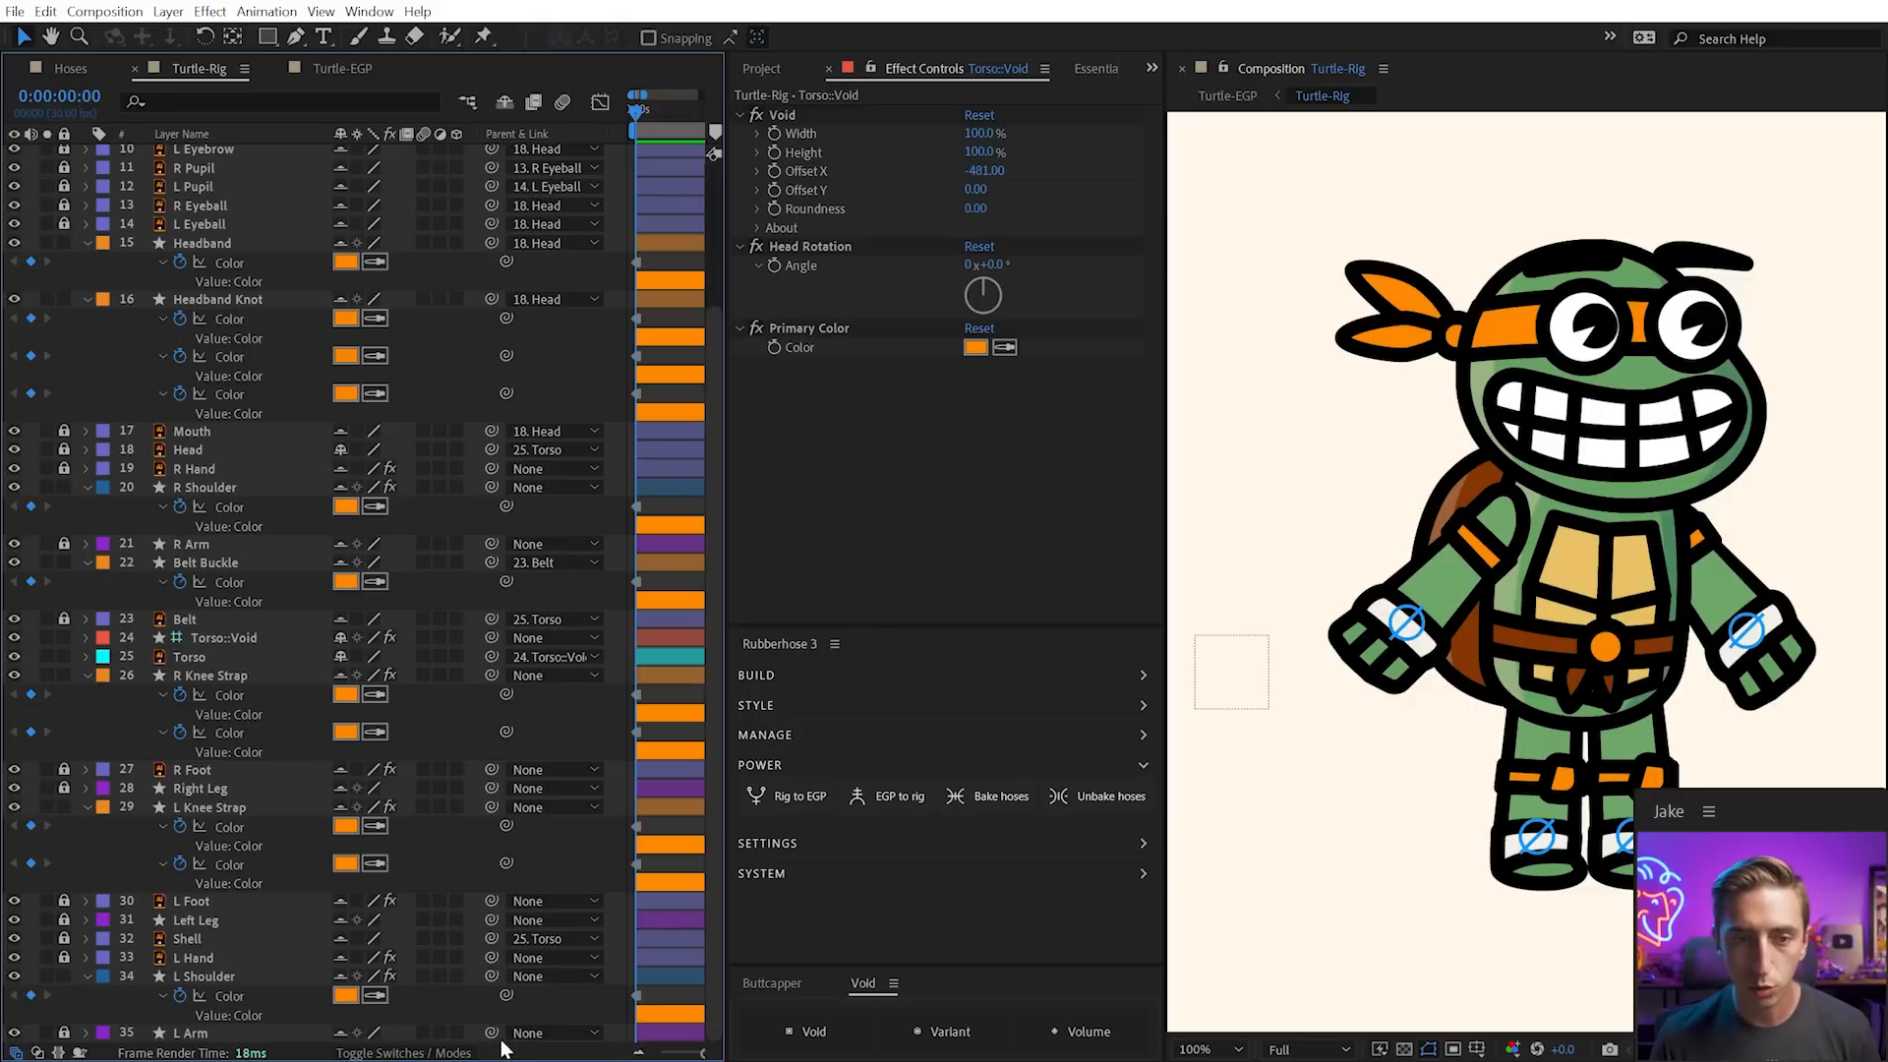
Link L Shoulder's Color to Primary Color with an expression and copy it
{"action": "left_click_drag", "start_coordinate": [507, 995], "coordinate": [978, 346]}
{"action": "left_click", "coordinate": [102, 1003]}
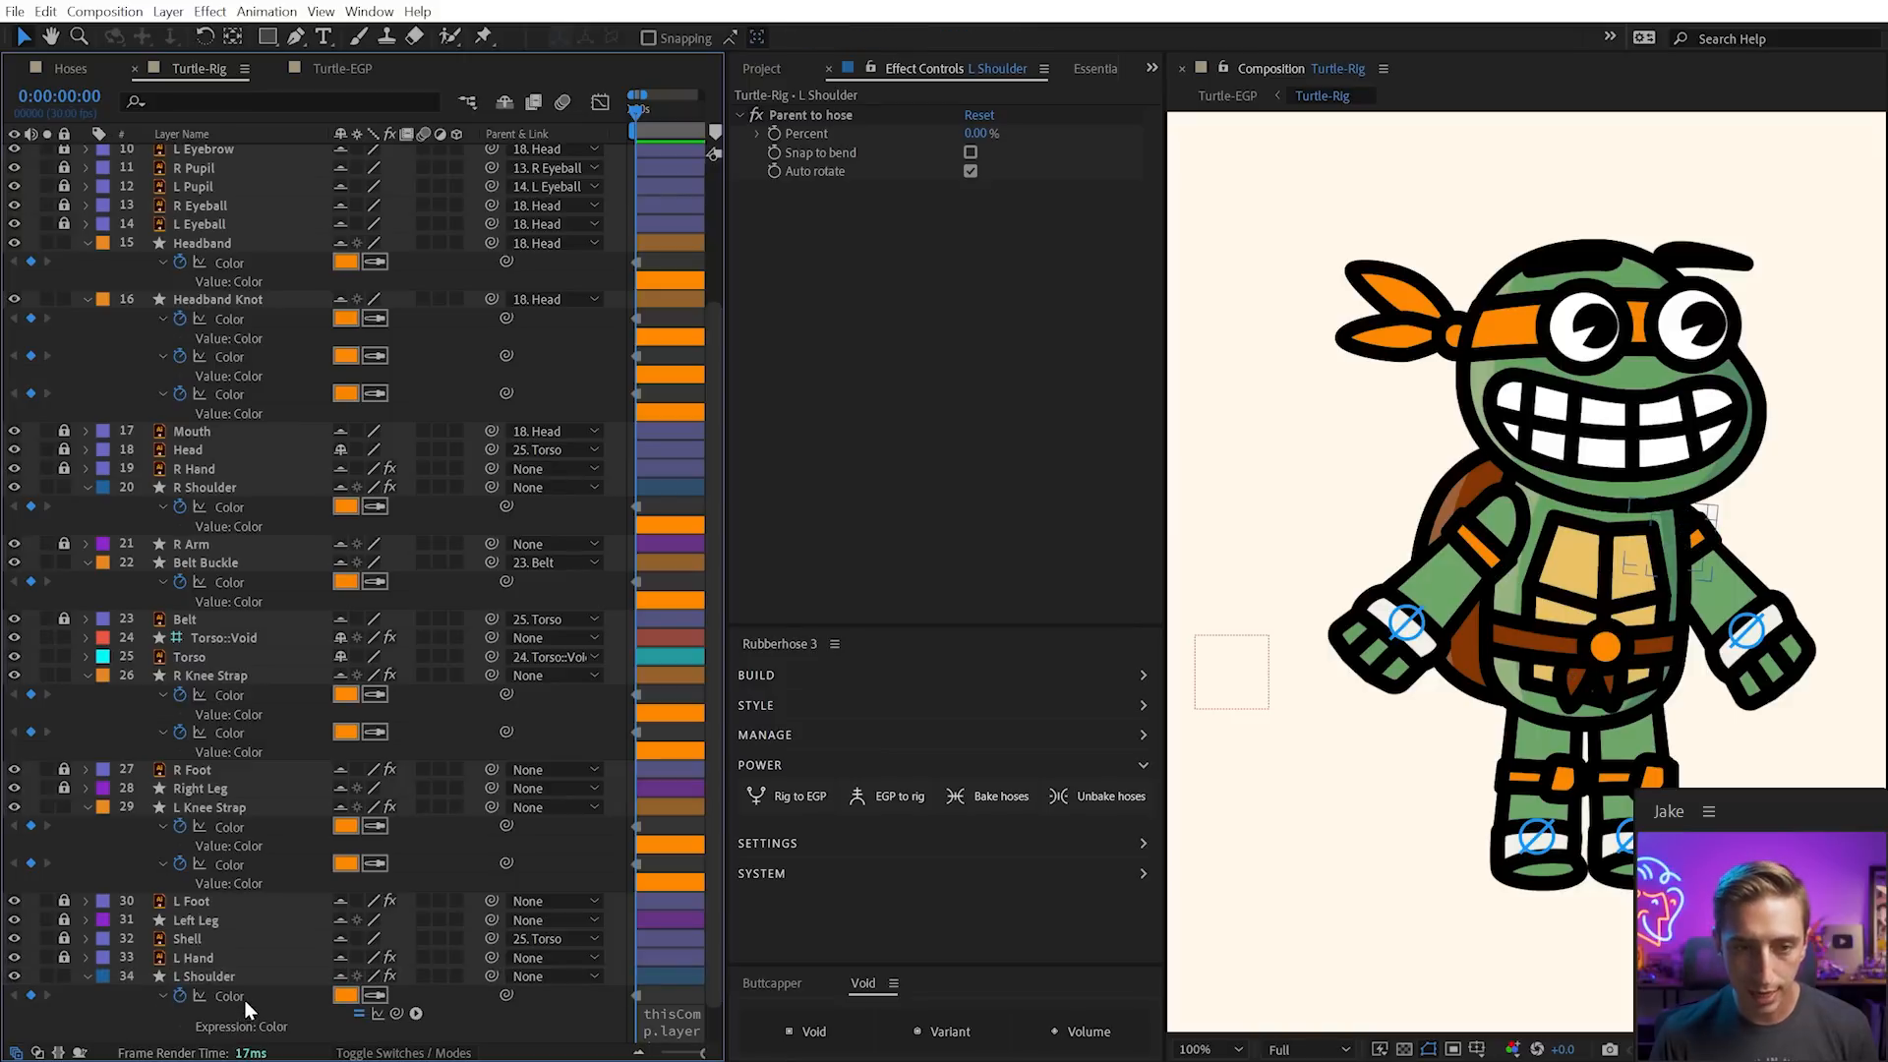
{"action": "left_click", "coordinate": [243, 1001]}
Paste the Primary Color expression onto the other orange Color properties, including the knee straps
{"action": "left_click", "coordinate": [232, 865]}
{"action": "left_click", "coordinate": [227, 828], "text": "shift"}
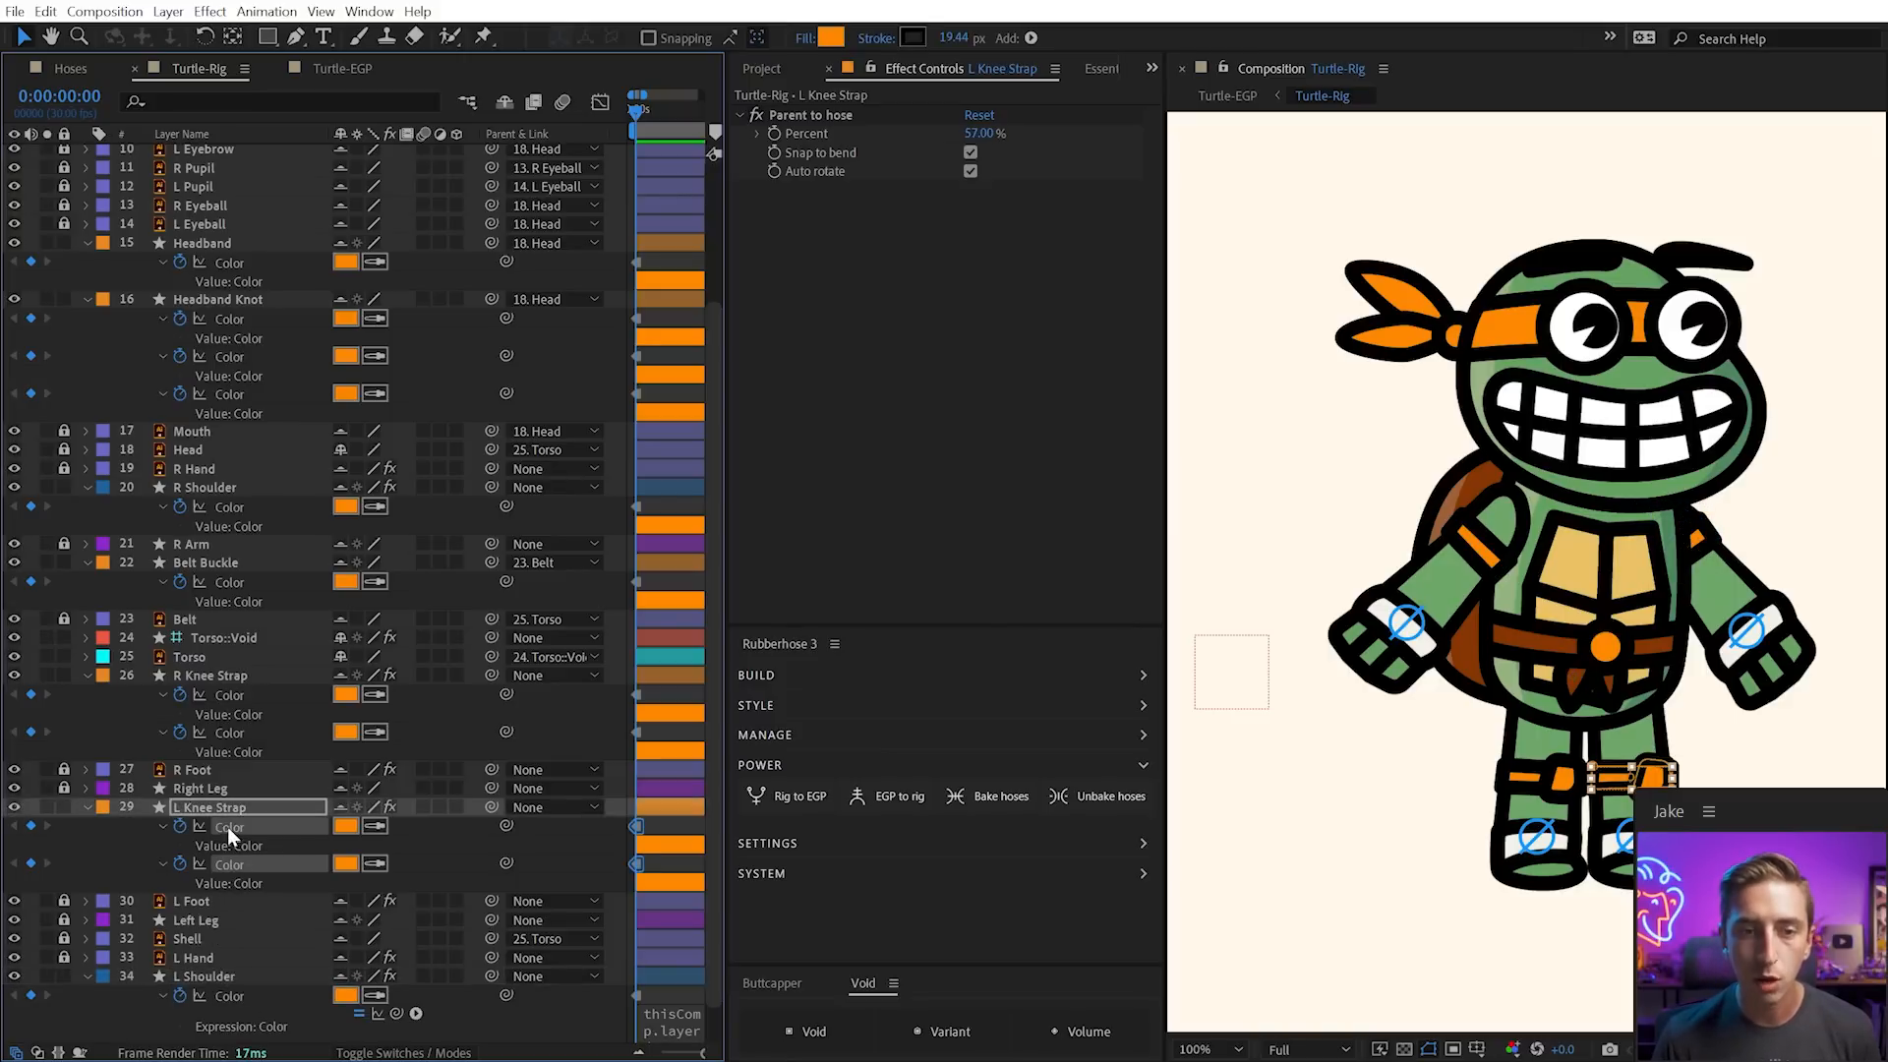
{"action": "left_click_drag", "start_coordinate": [635, 865], "coordinate": [346, 228]}
{"action": "key", "text": "alt+shift+equal"}
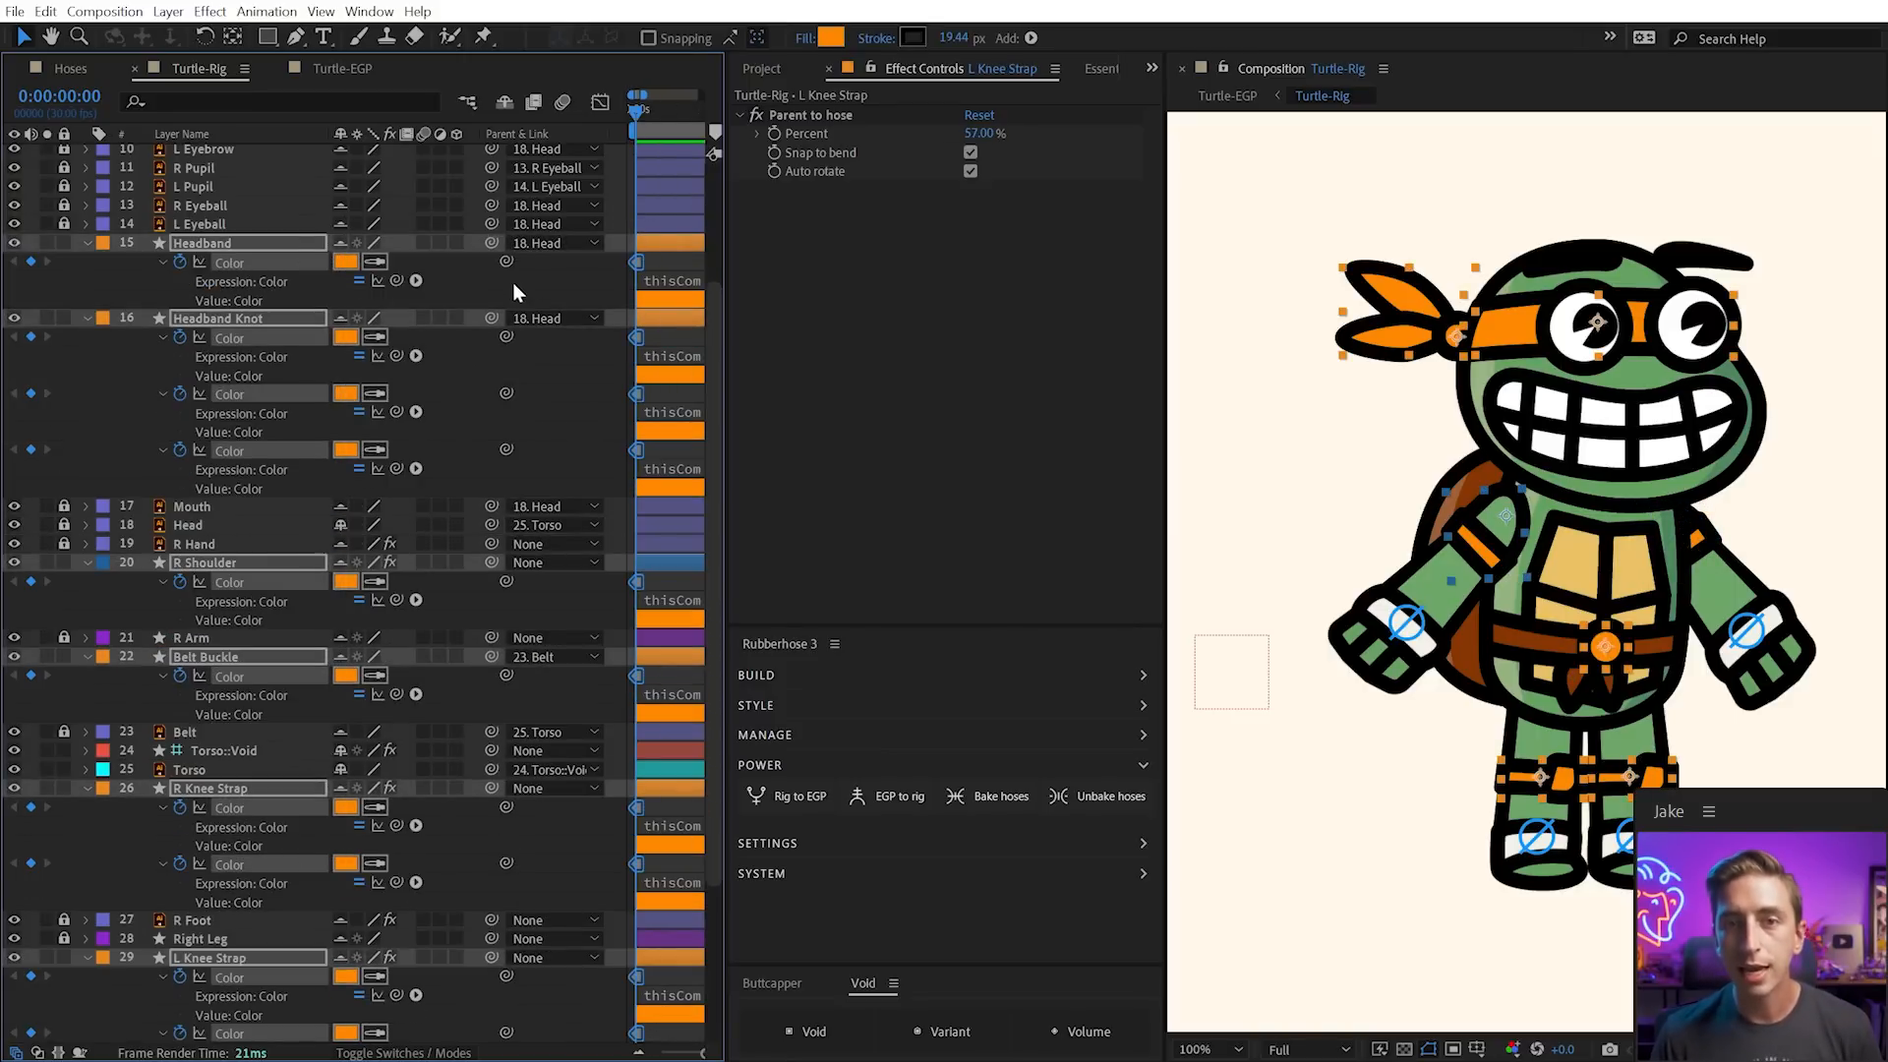
{"action": "left_click", "coordinate": [545, 273]}
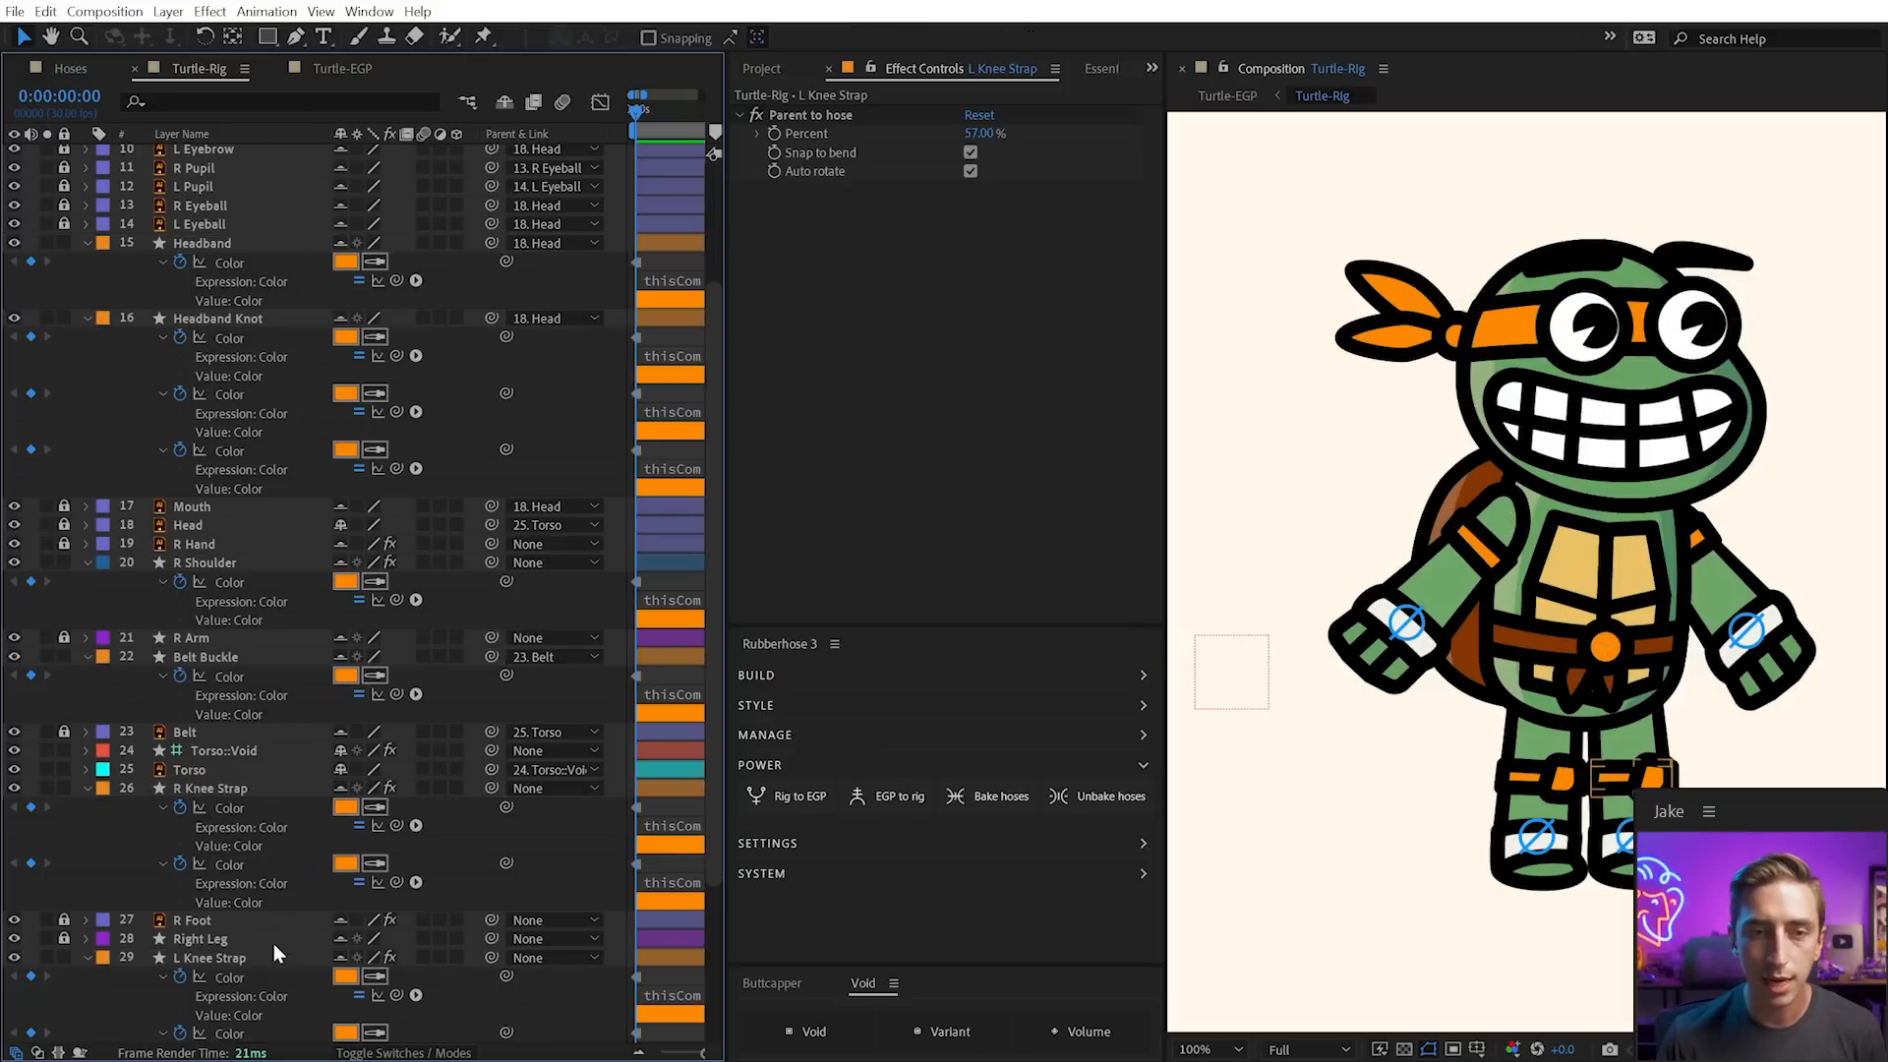
Preview a different hue for Torso::Void's colour, then cancel to keep the turtle orange
{"action": "key", "text": "u"}
{"action": "left_click", "coordinate": [227, 588]}
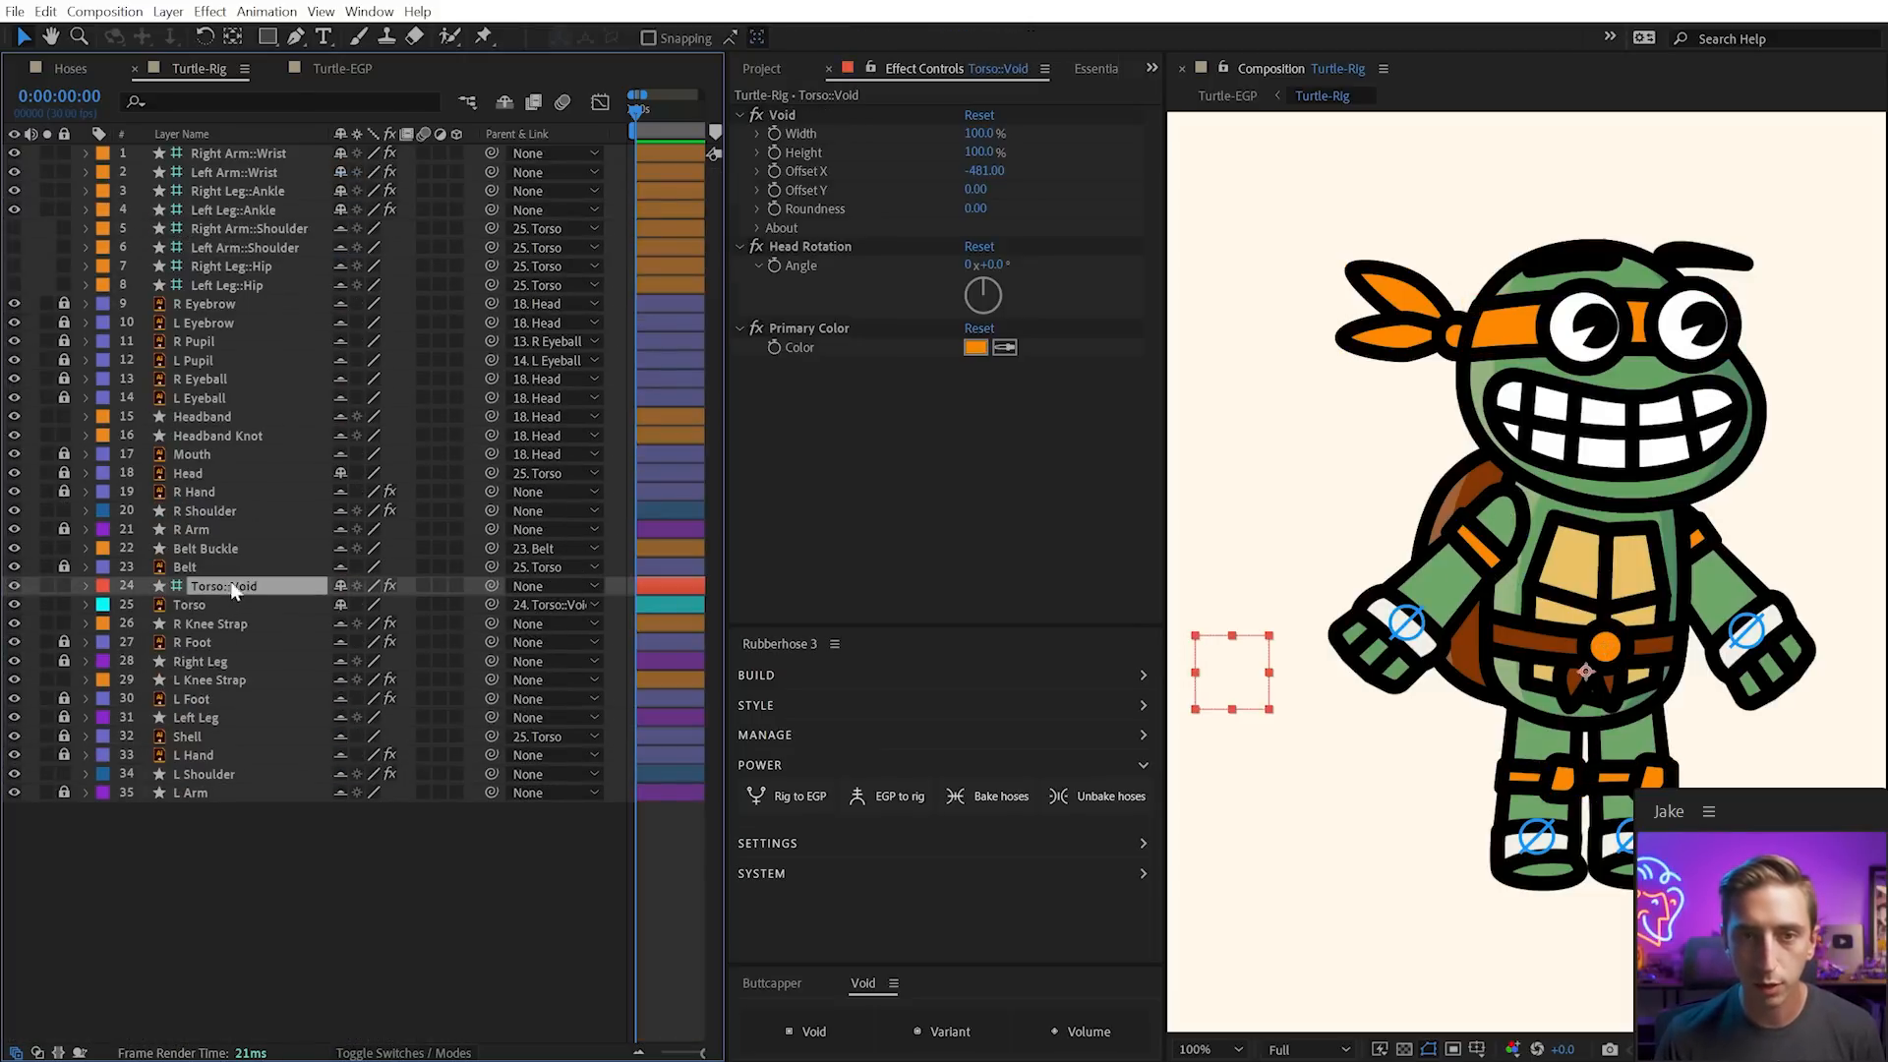
{"action": "left_click", "coordinate": [974, 348]}
{"action": "left_click_drag", "start_coordinate": [894, 869], "coordinate": [889, 775]}
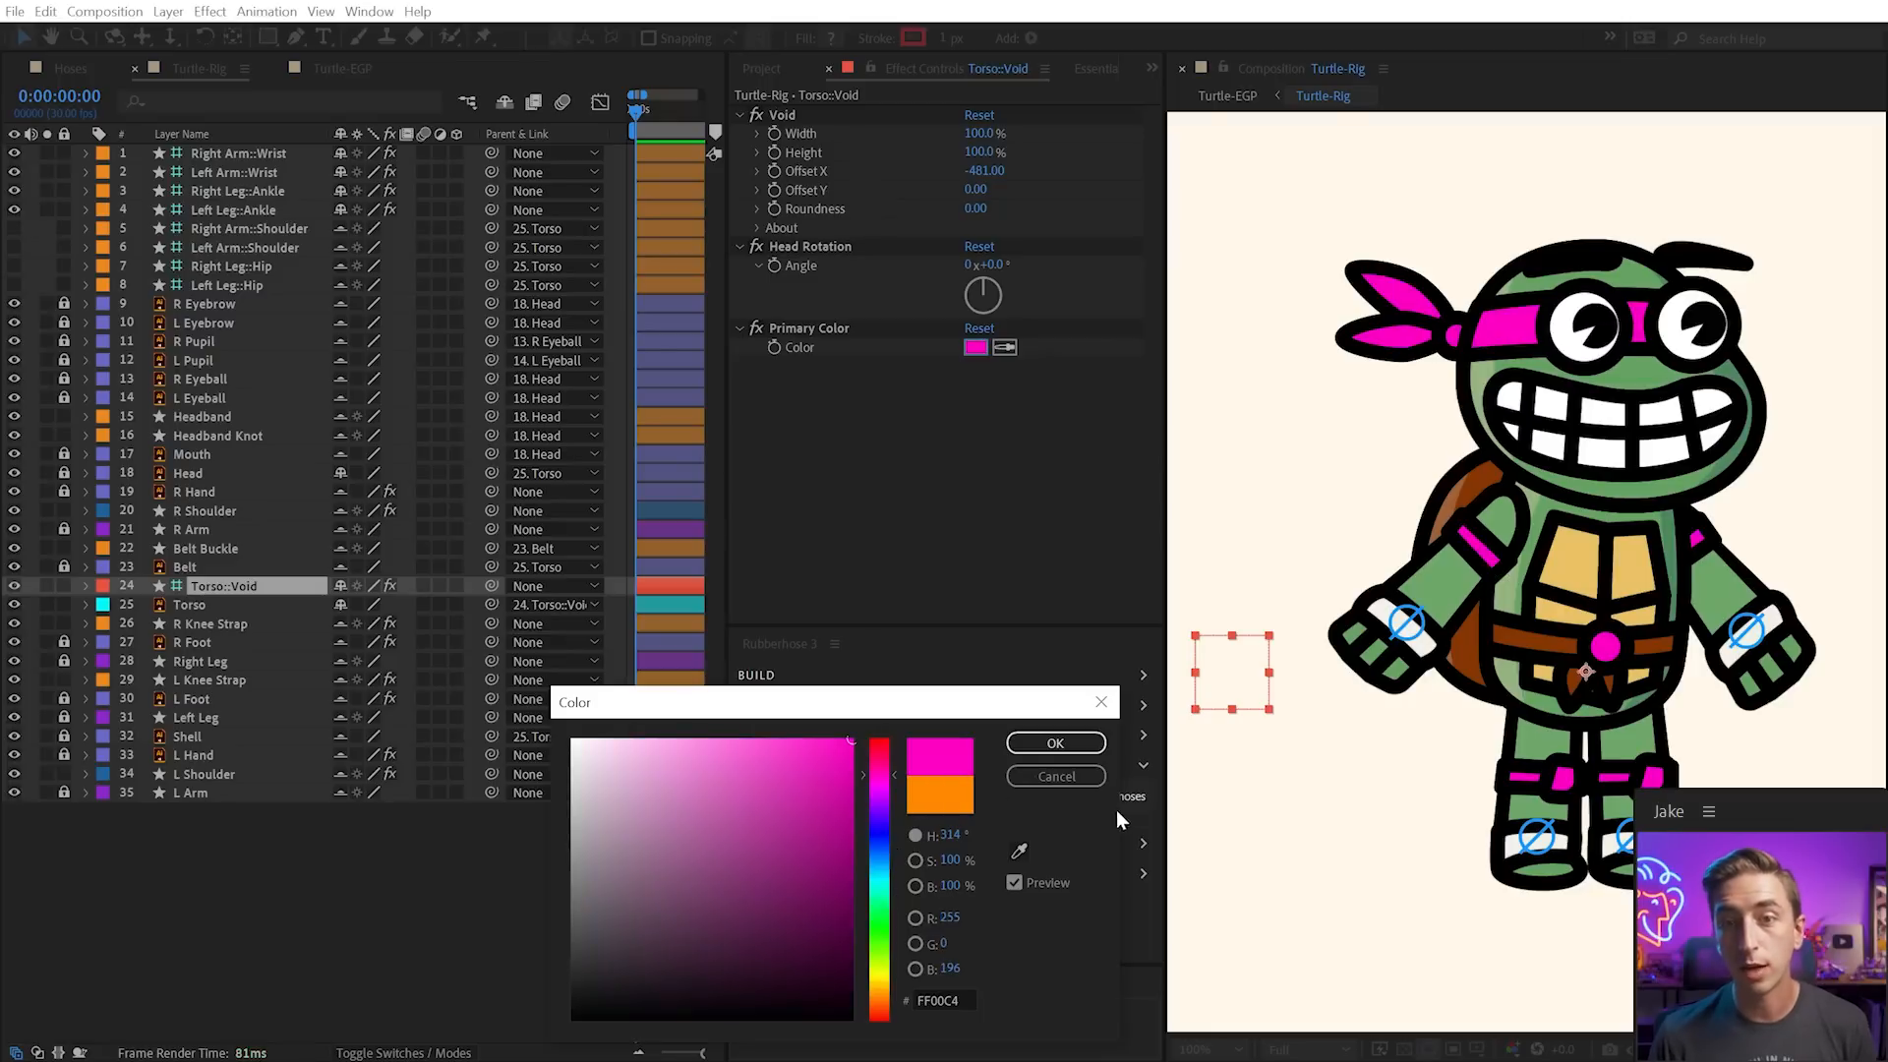
{"action": "left_click", "coordinate": [1077, 776]}
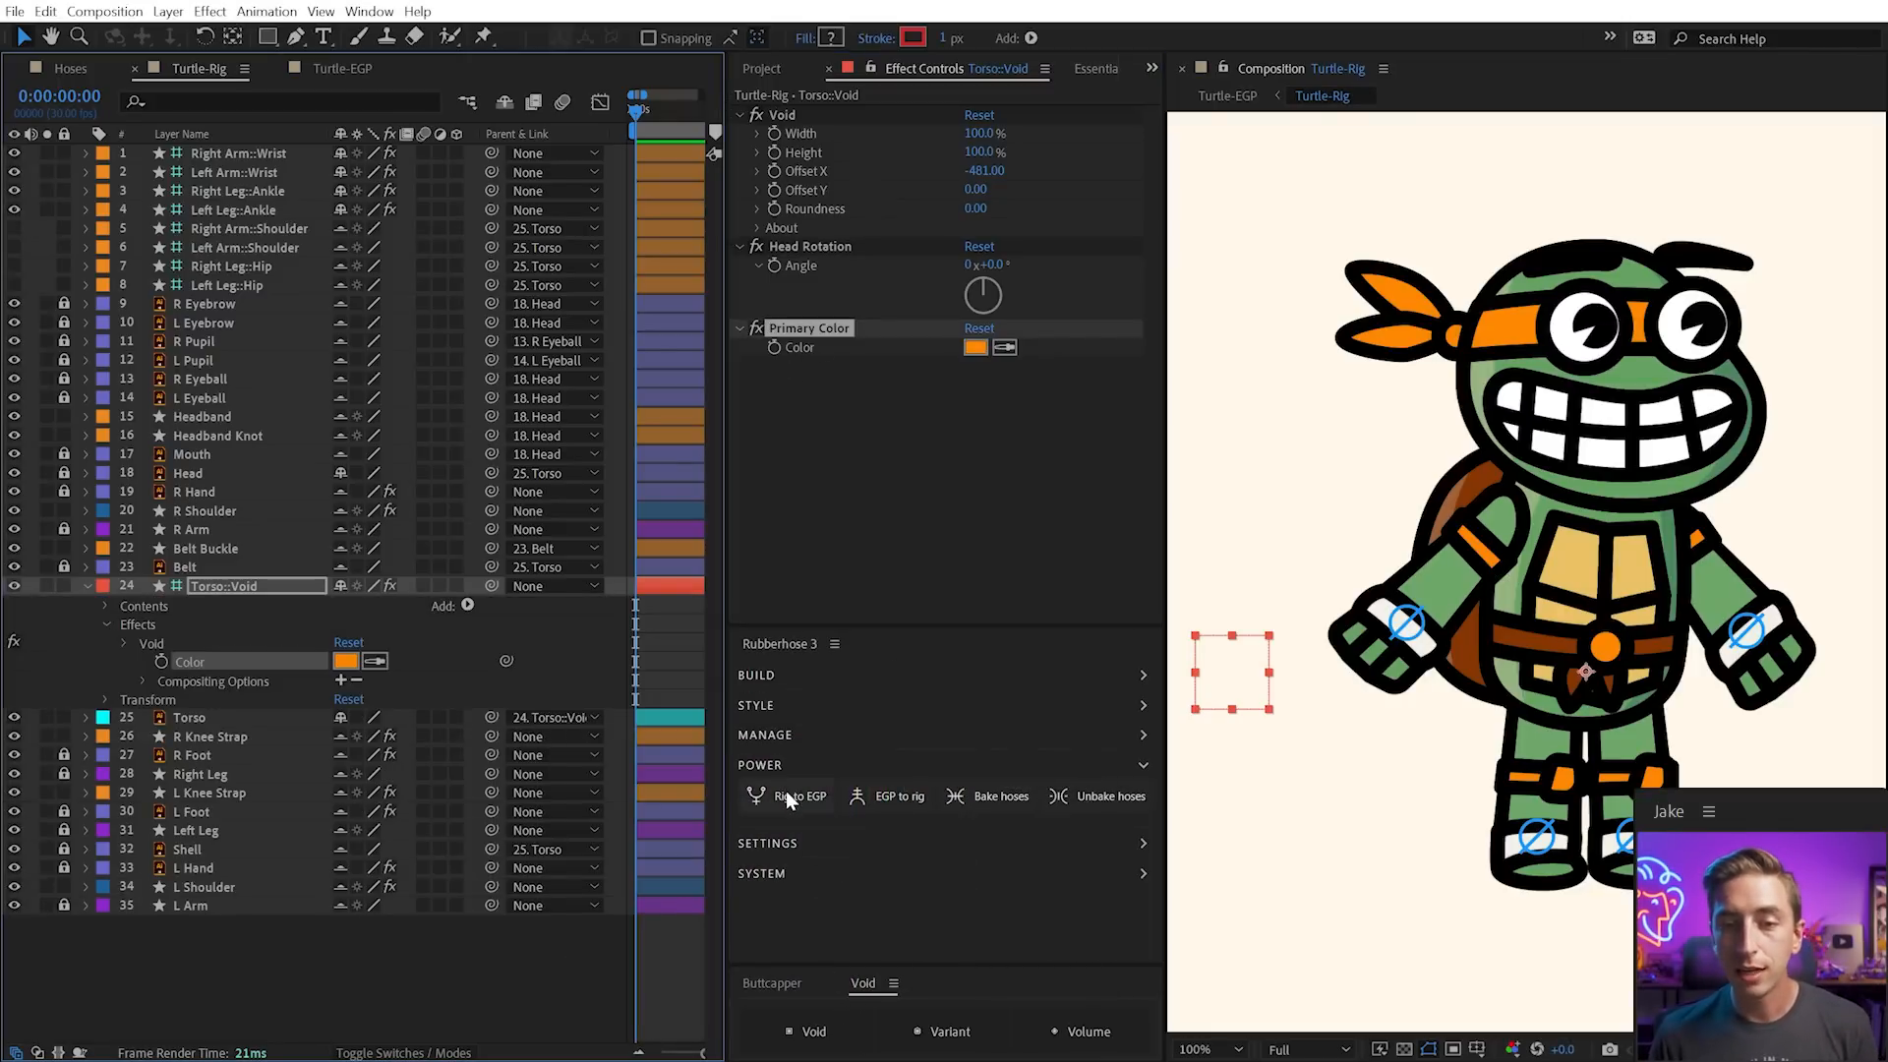
Publish the rig to Essential Graphics, rename the colour control 'Primary Color', and select Turtle-EGP's Turtle-Rig layer
{"action": "left_click", "coordinate": [787, 795]}
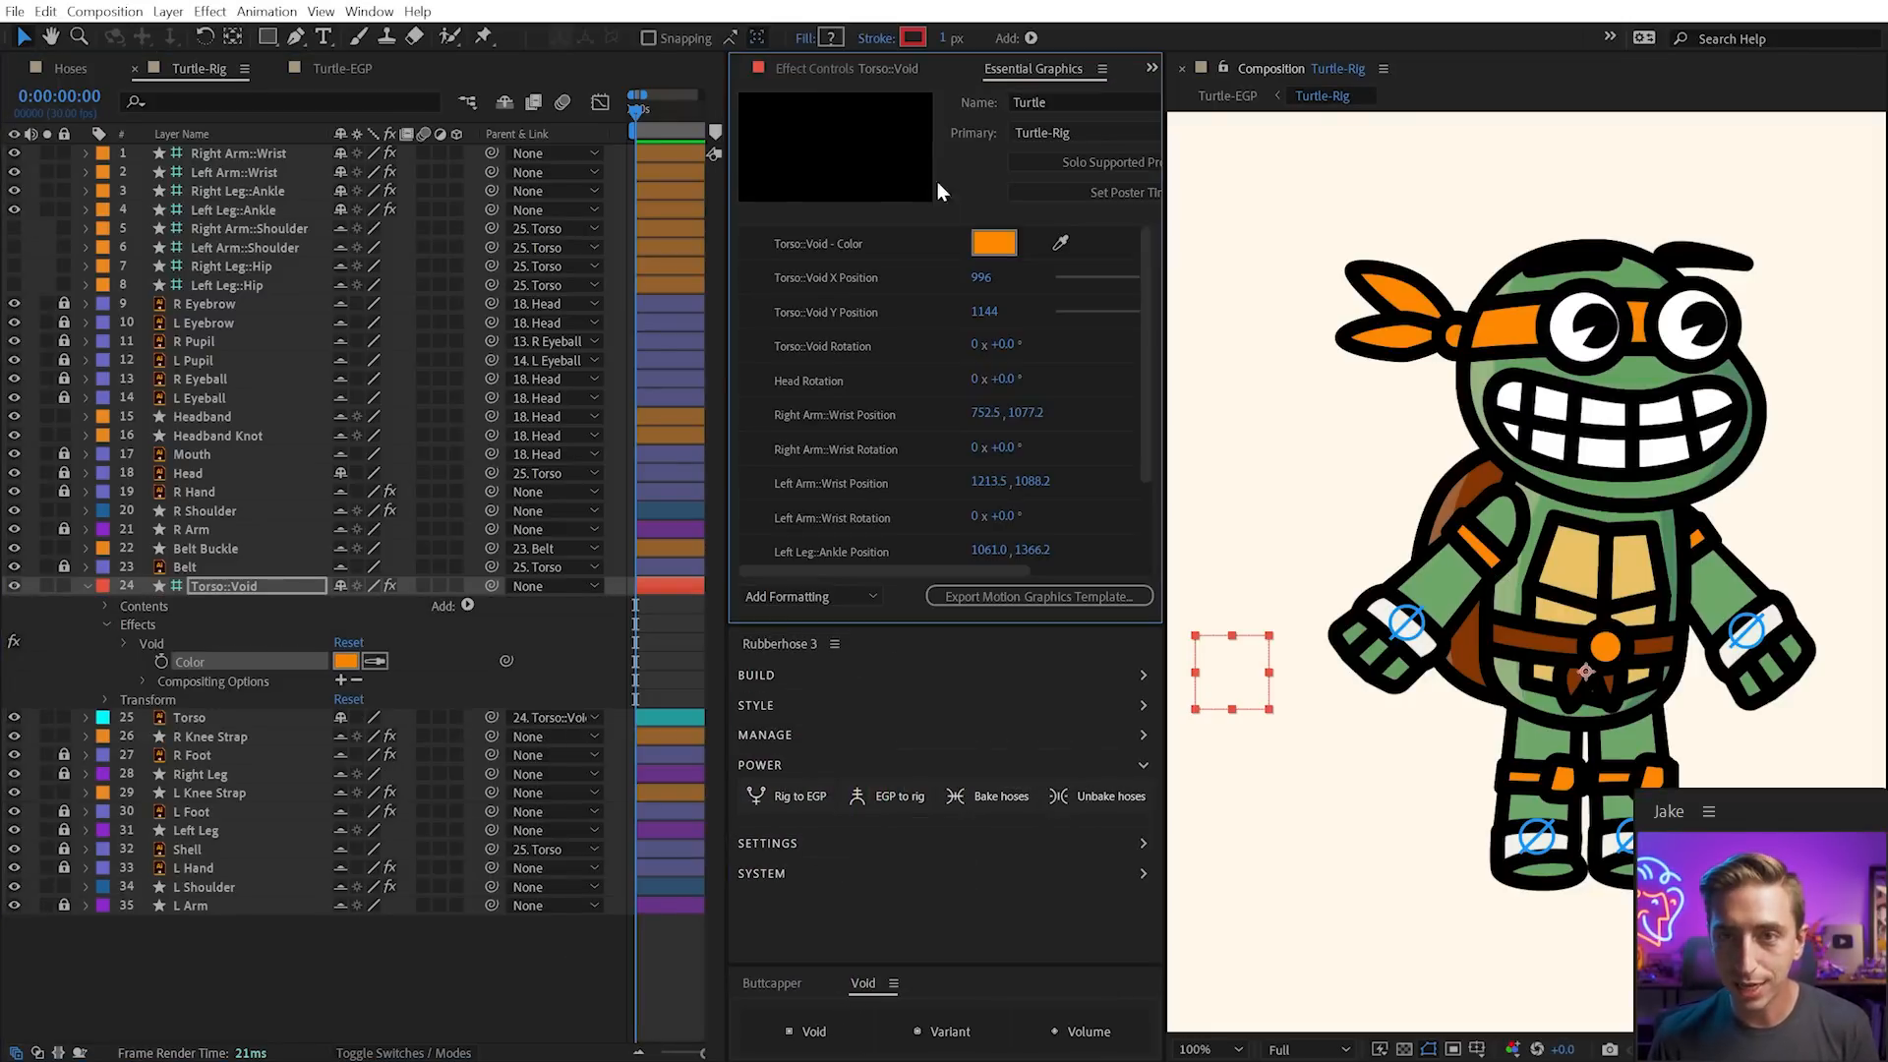
{"action": "left_click", "coordinate": [866, 243]}
{"action": "type", "text": "P"}
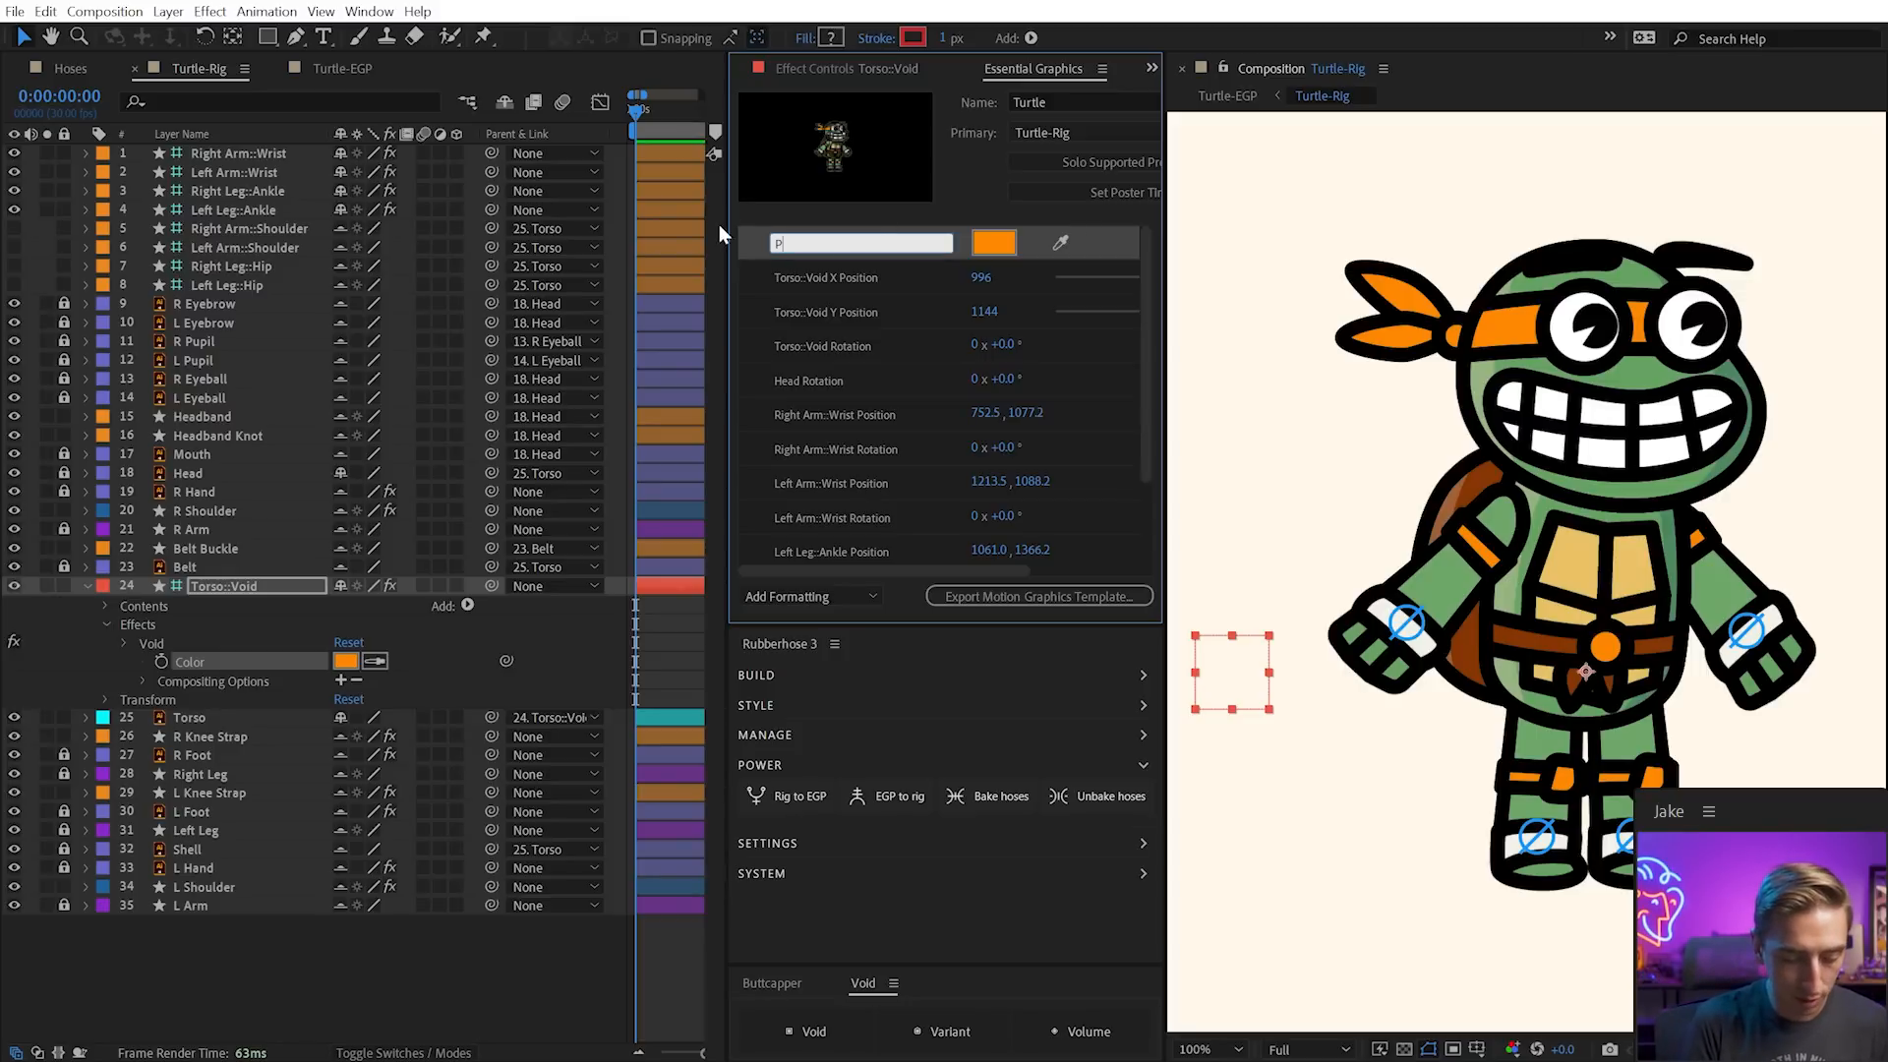
{"action": "type", "text": "rimary Color"}
{"action": "key", "text": "Return"}
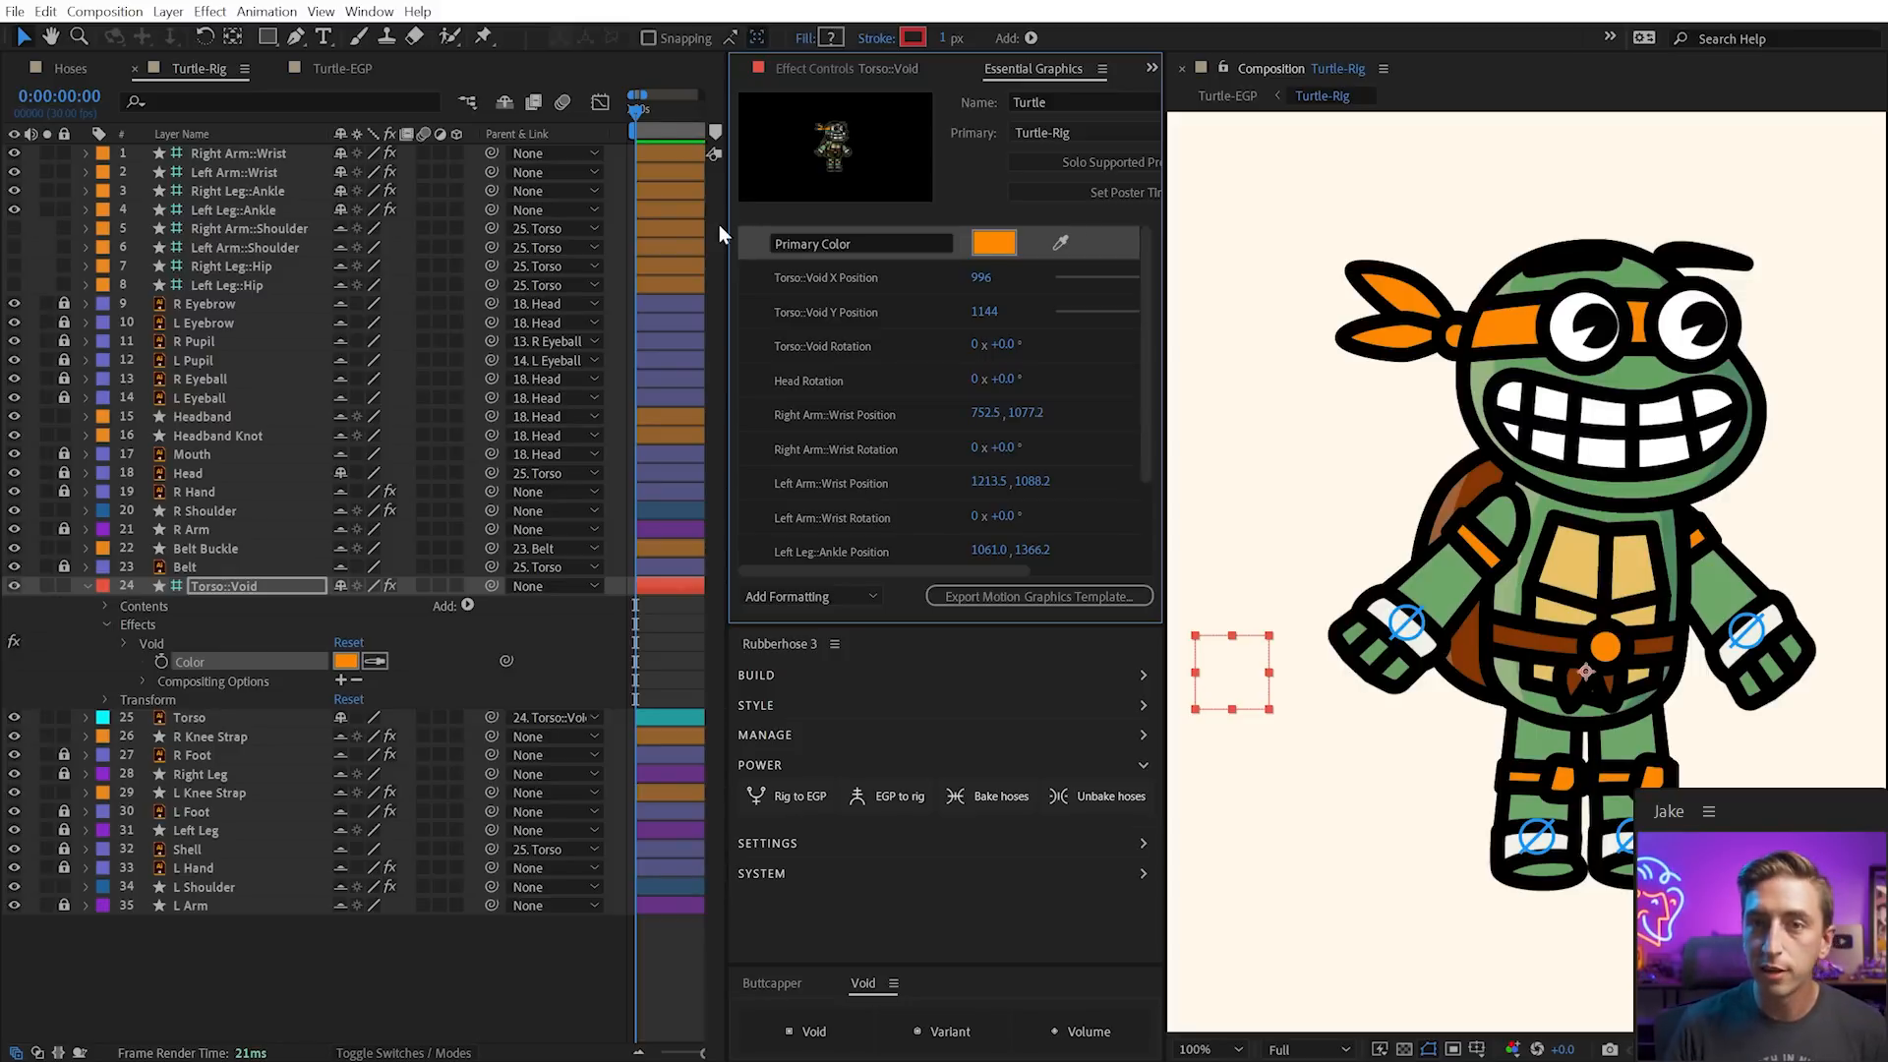
{"action": "left_click", "coordinate": [310, 72]}
{"action": "left_click", "coordinate": [232, 356]}
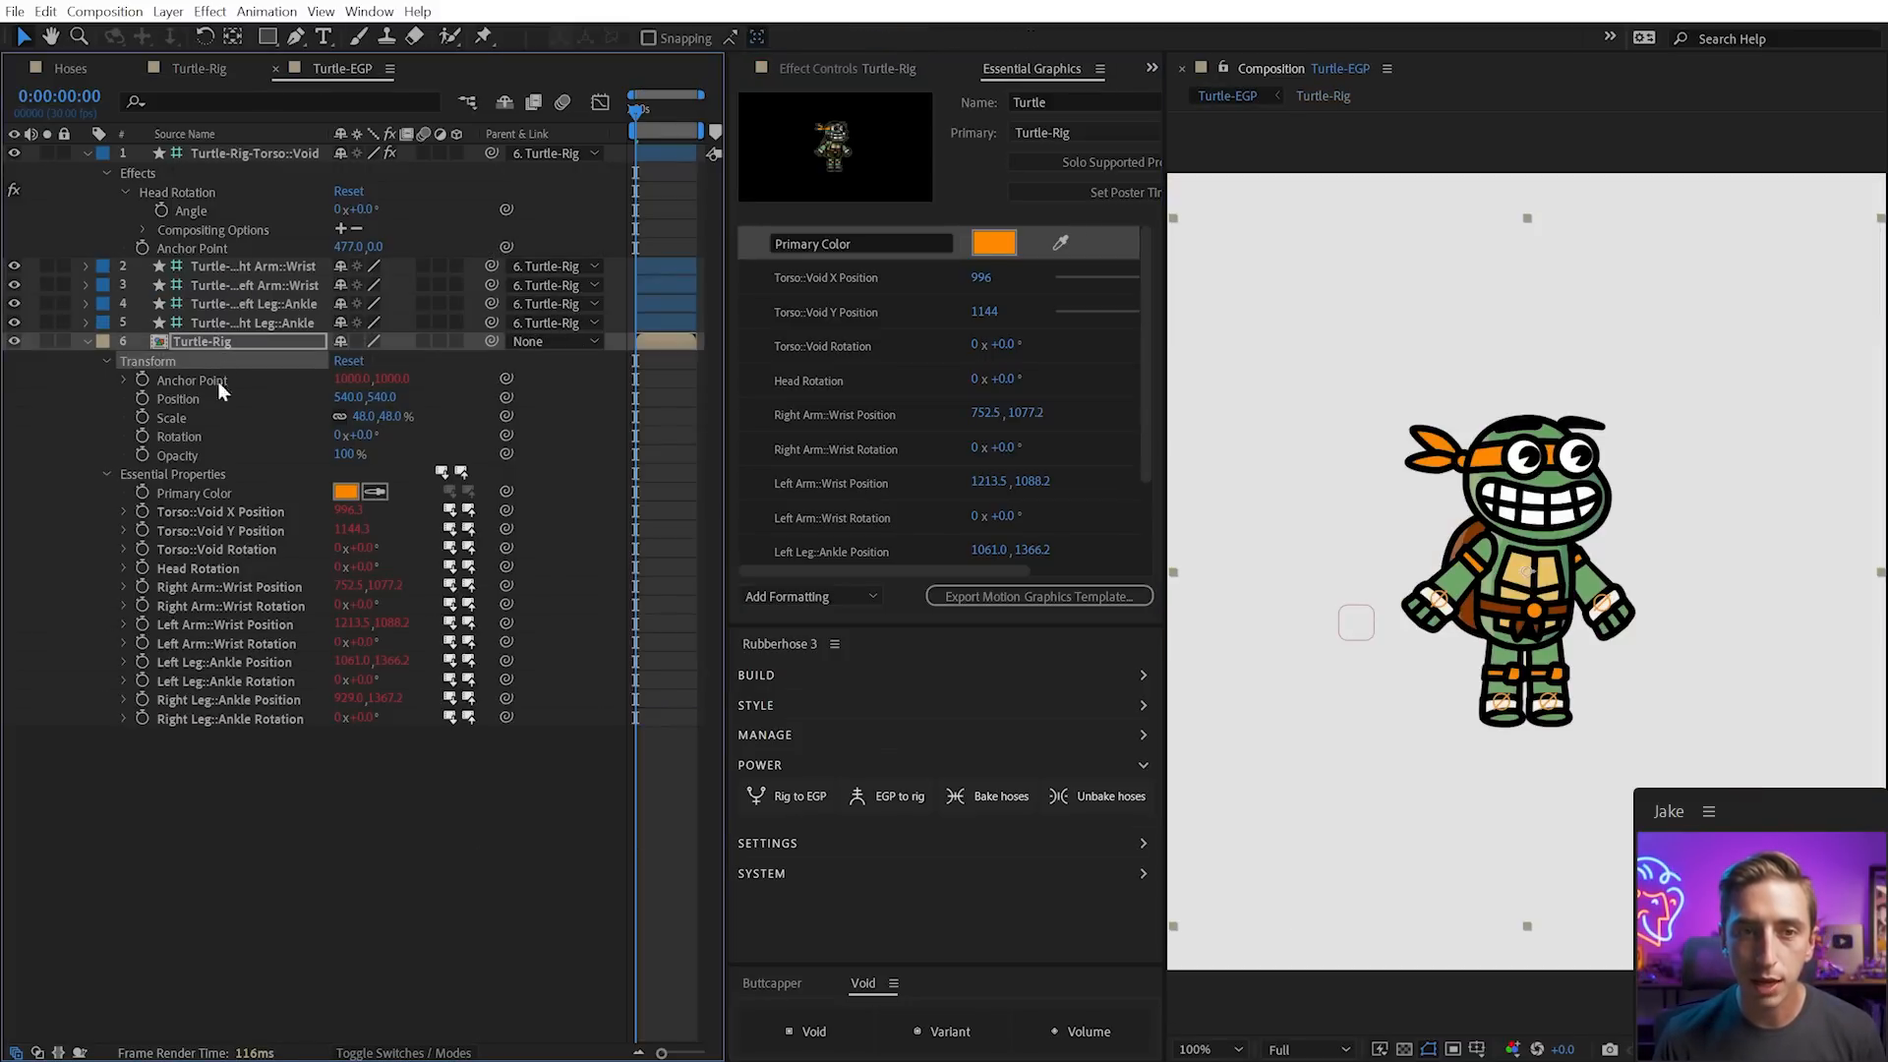
Duplicate the Turtle-Rig with Rubberhose's Duplicate tool and name the copy 'Turtle 2'
{"action": "left_click", "coordinate": [211, 493]}
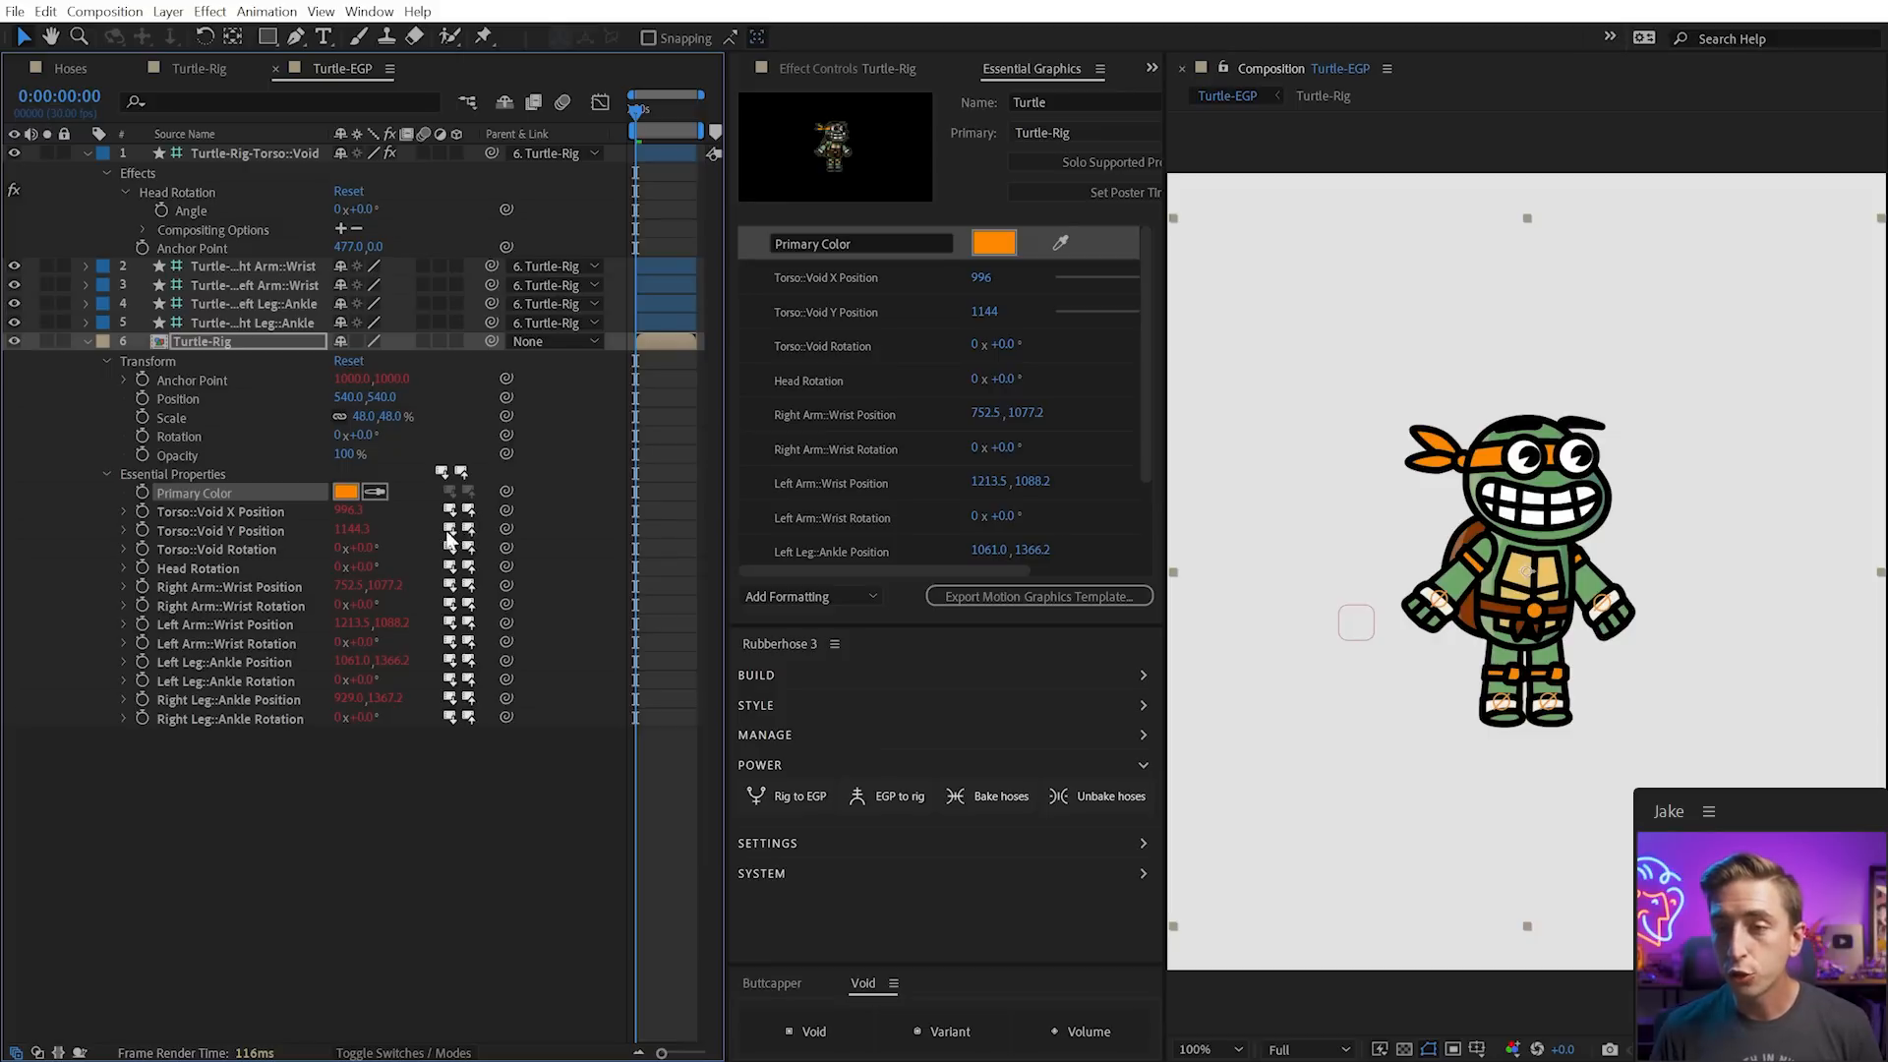
{"action": "left_click", "coordinate": [204, 342]}
{"action": "left_click", "coordinate": [771, 764]}
{"action": "left_click", "coordinate": [771, 733]}
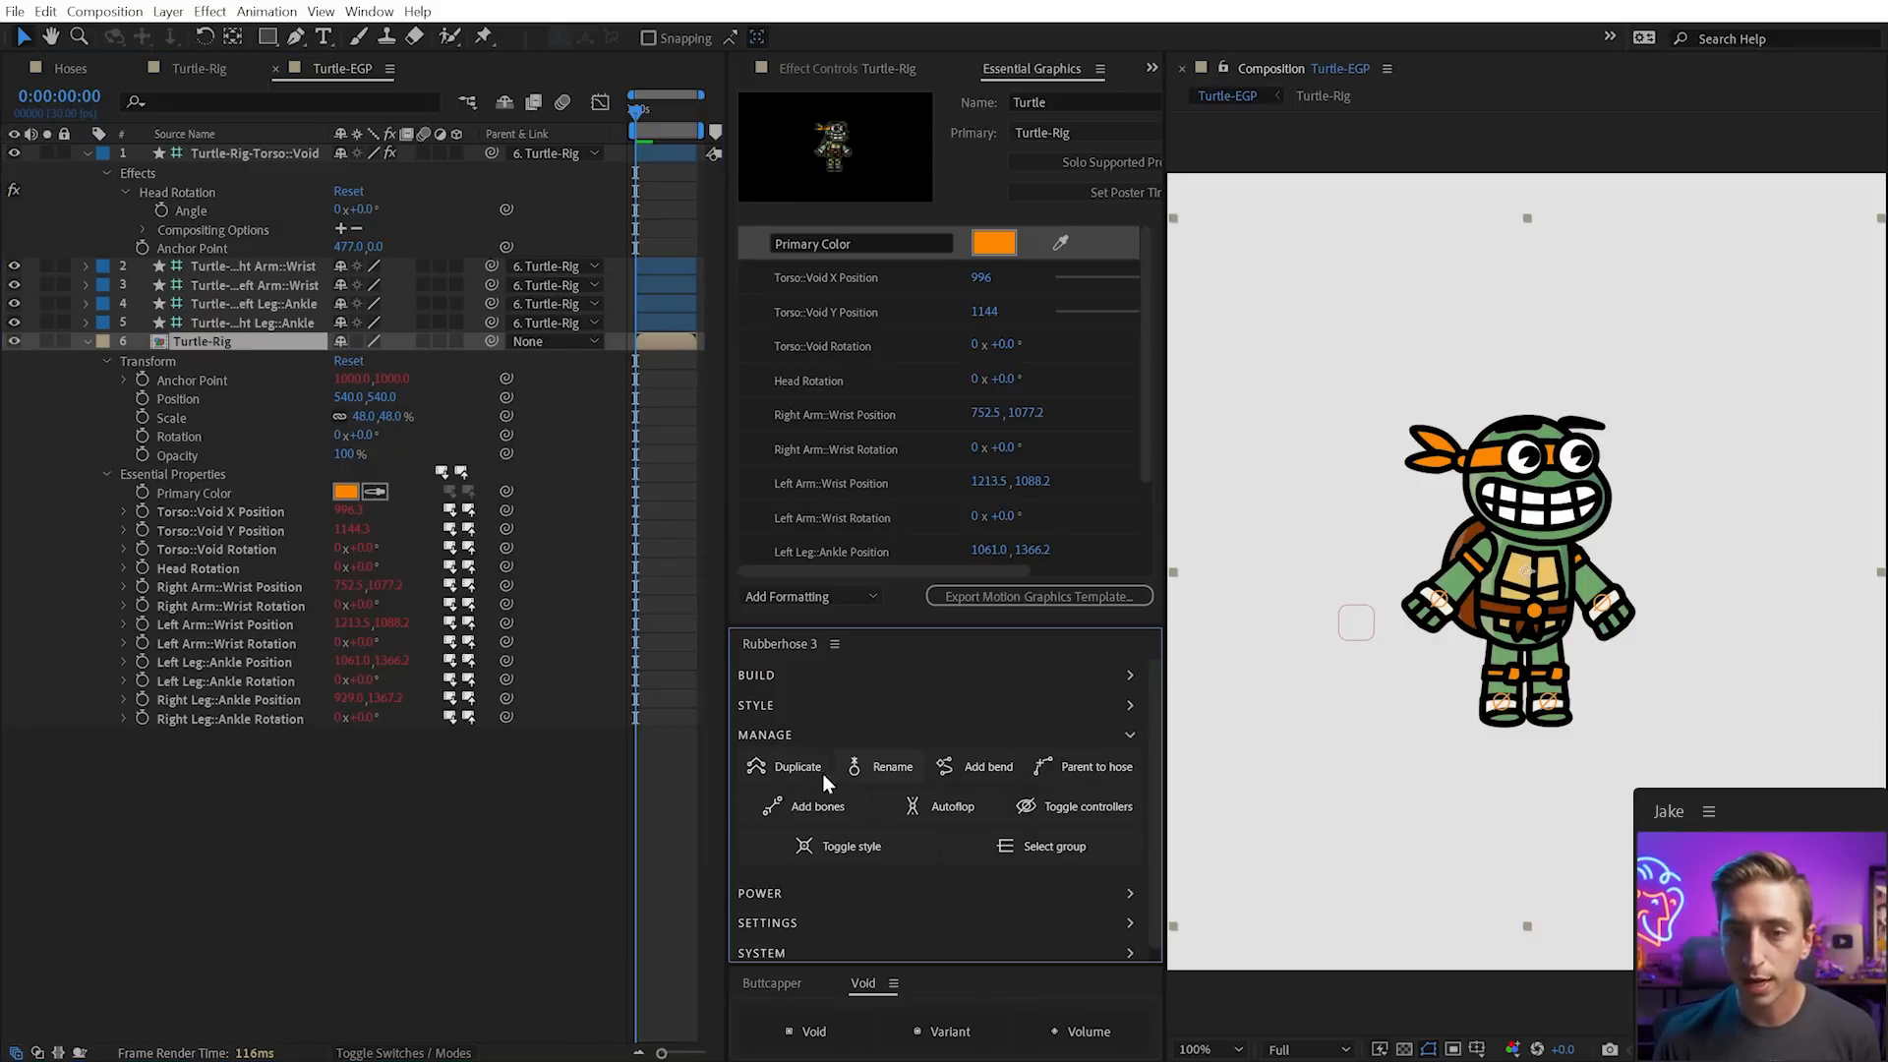
{"action": "left_click", "coordinate": [792, 765]}
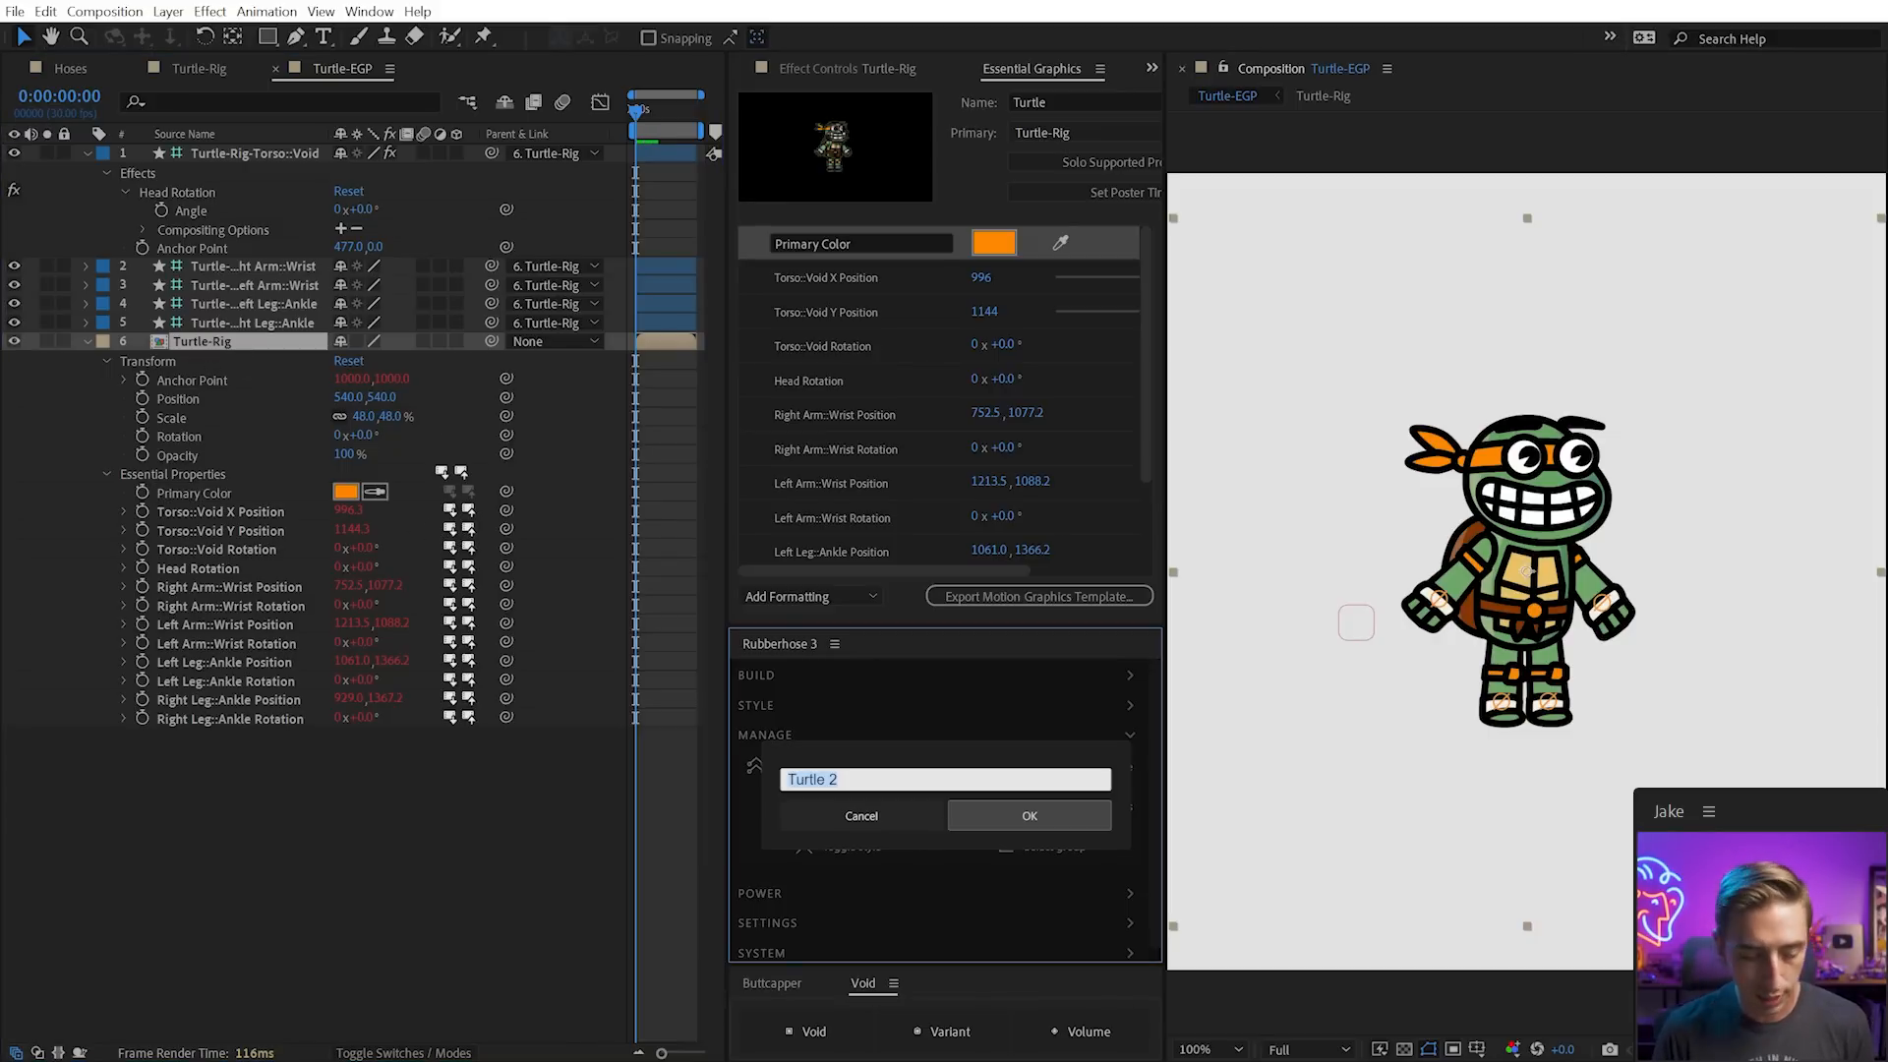
{"action": "type", "text": "Turtle 2"}
{"action": "key", "text": "Return"}
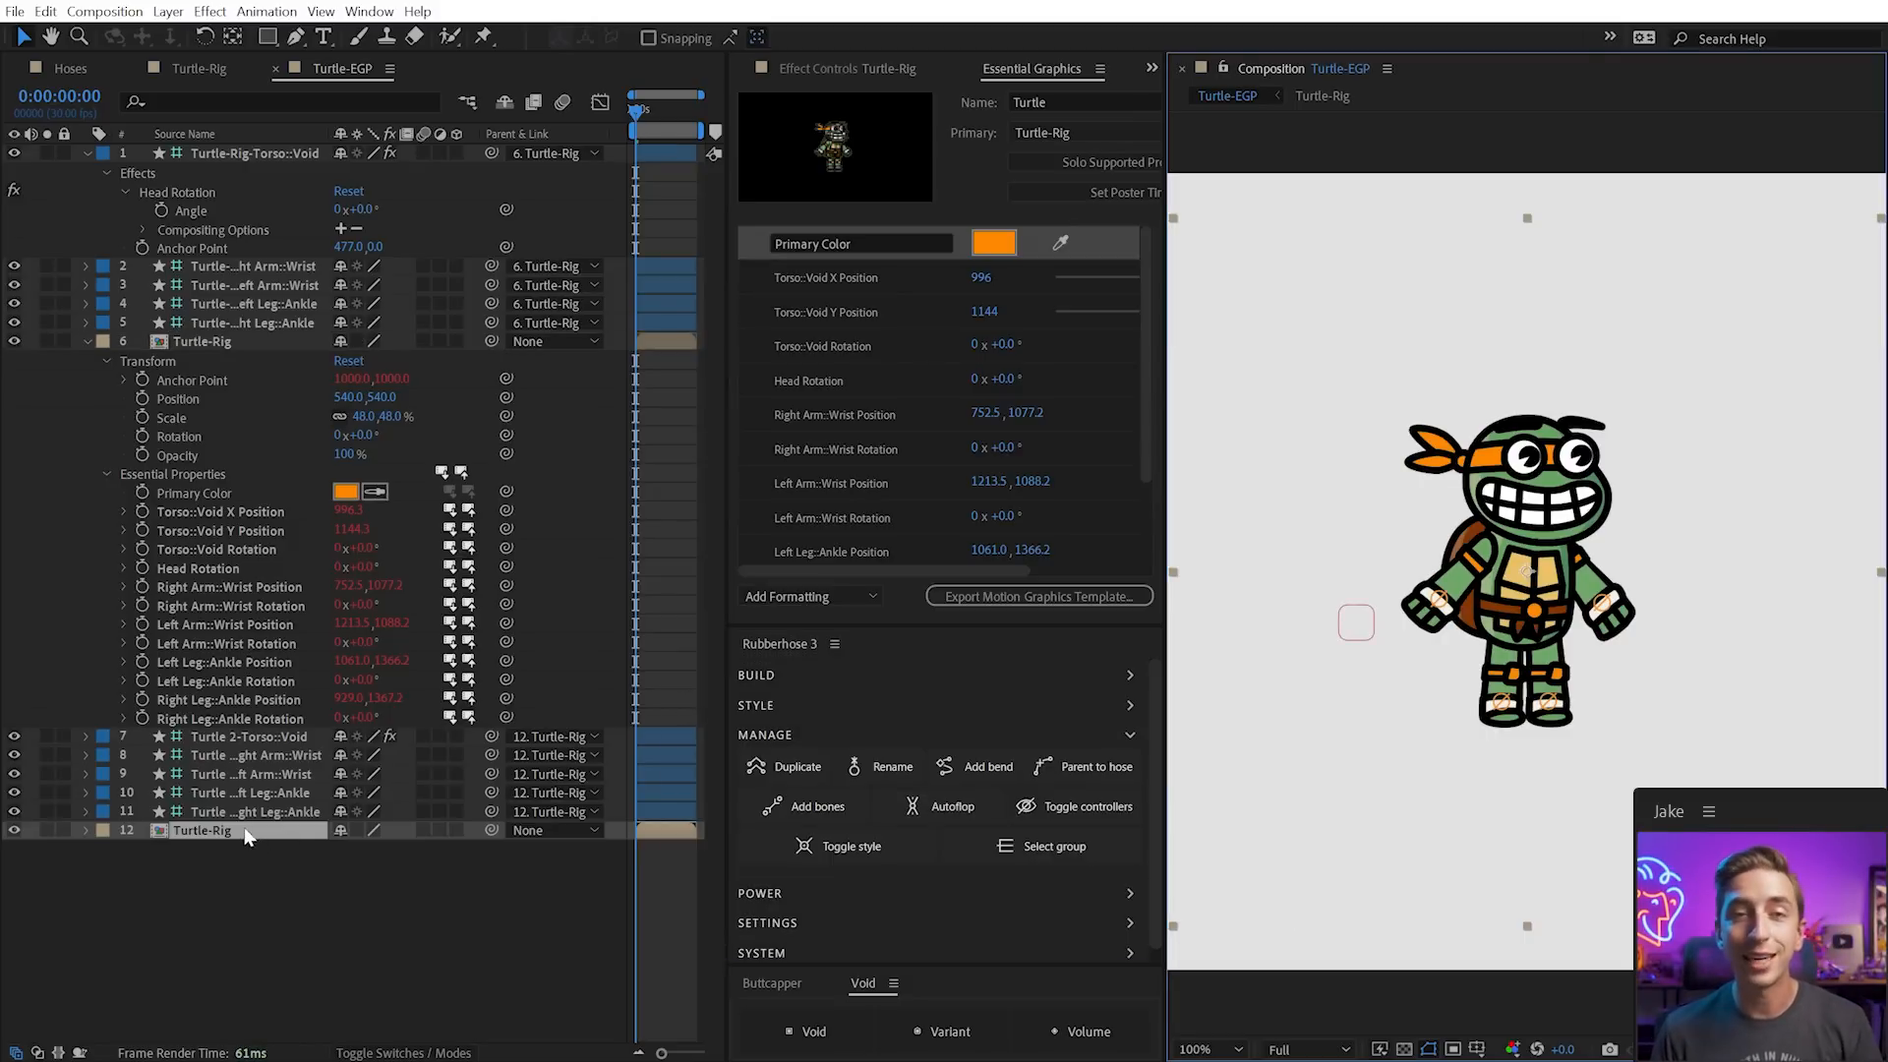
Move the copied turtle to the right and shift the original turtle left
{"action": "left_click_drag", "start_coordinate": [1577, 612], "coordinate": [1824, 612]}
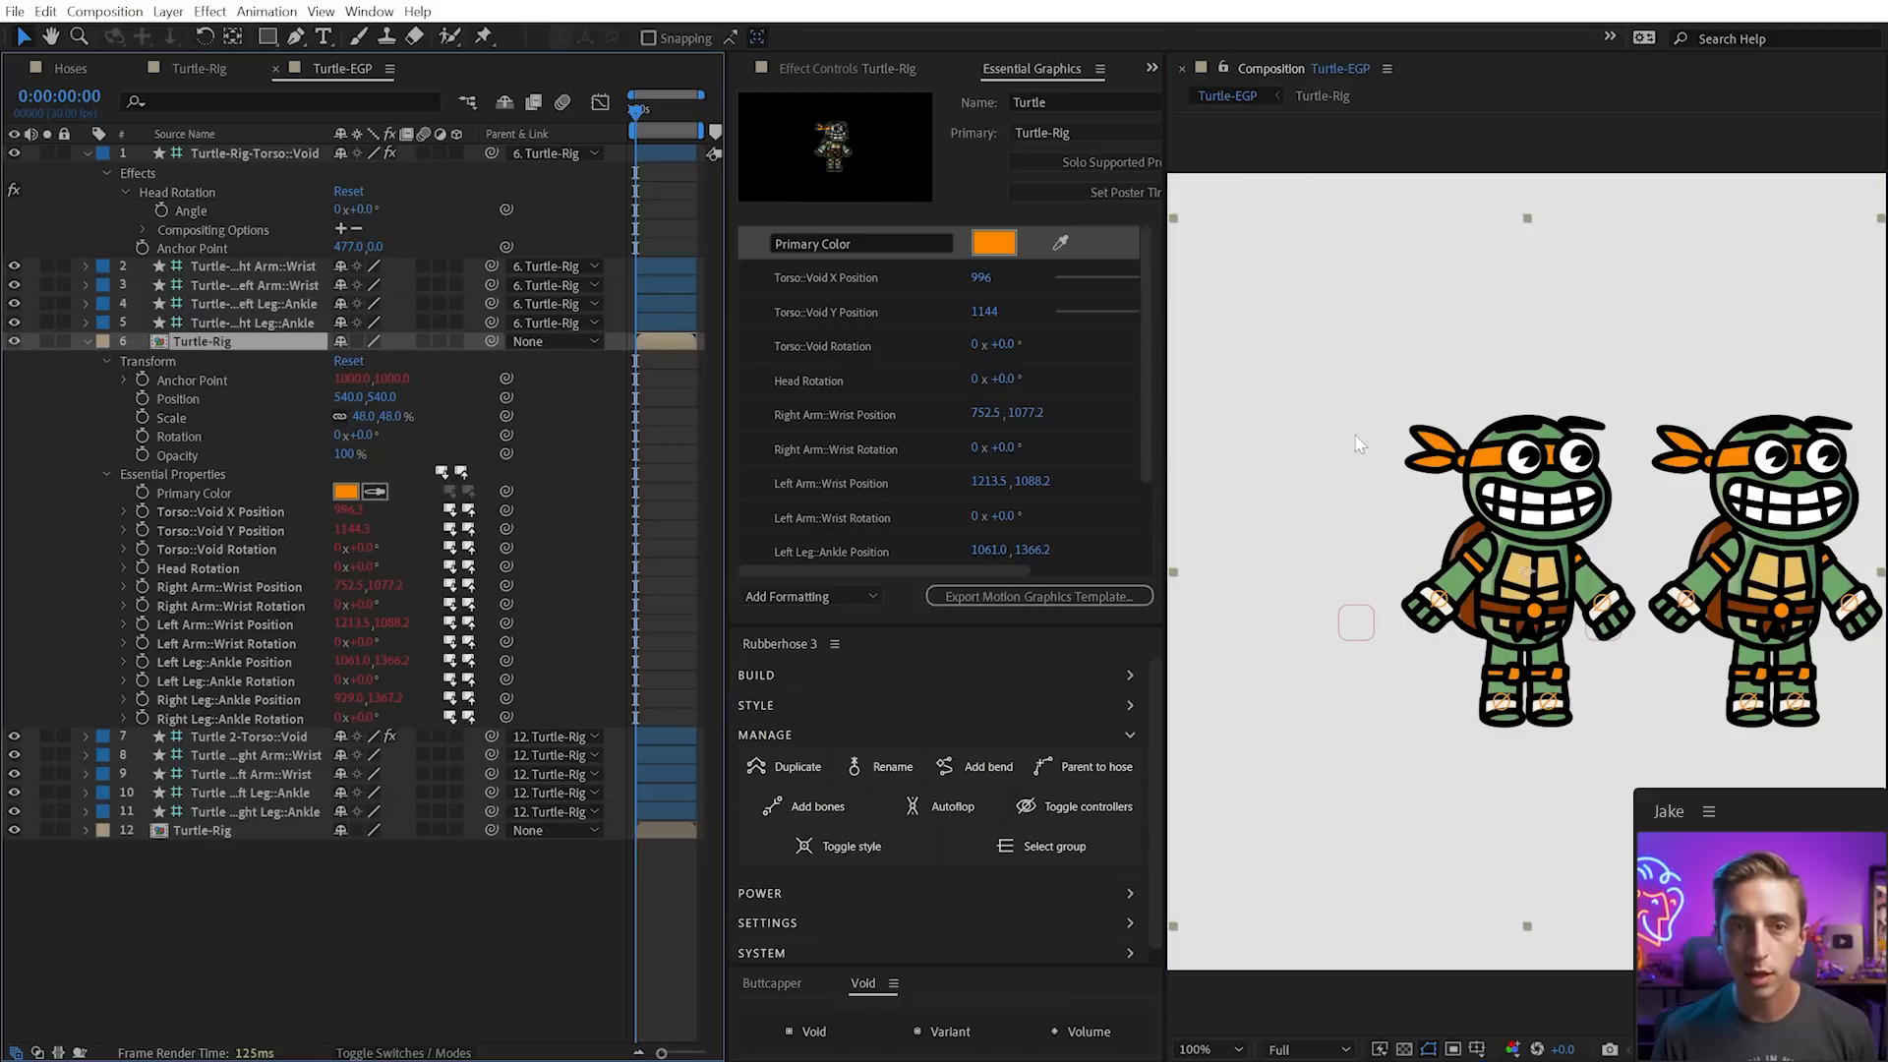
{"action": "left_click_drag", "start_coordinate": [1507, 534], "coordinate": [1386, 533]}
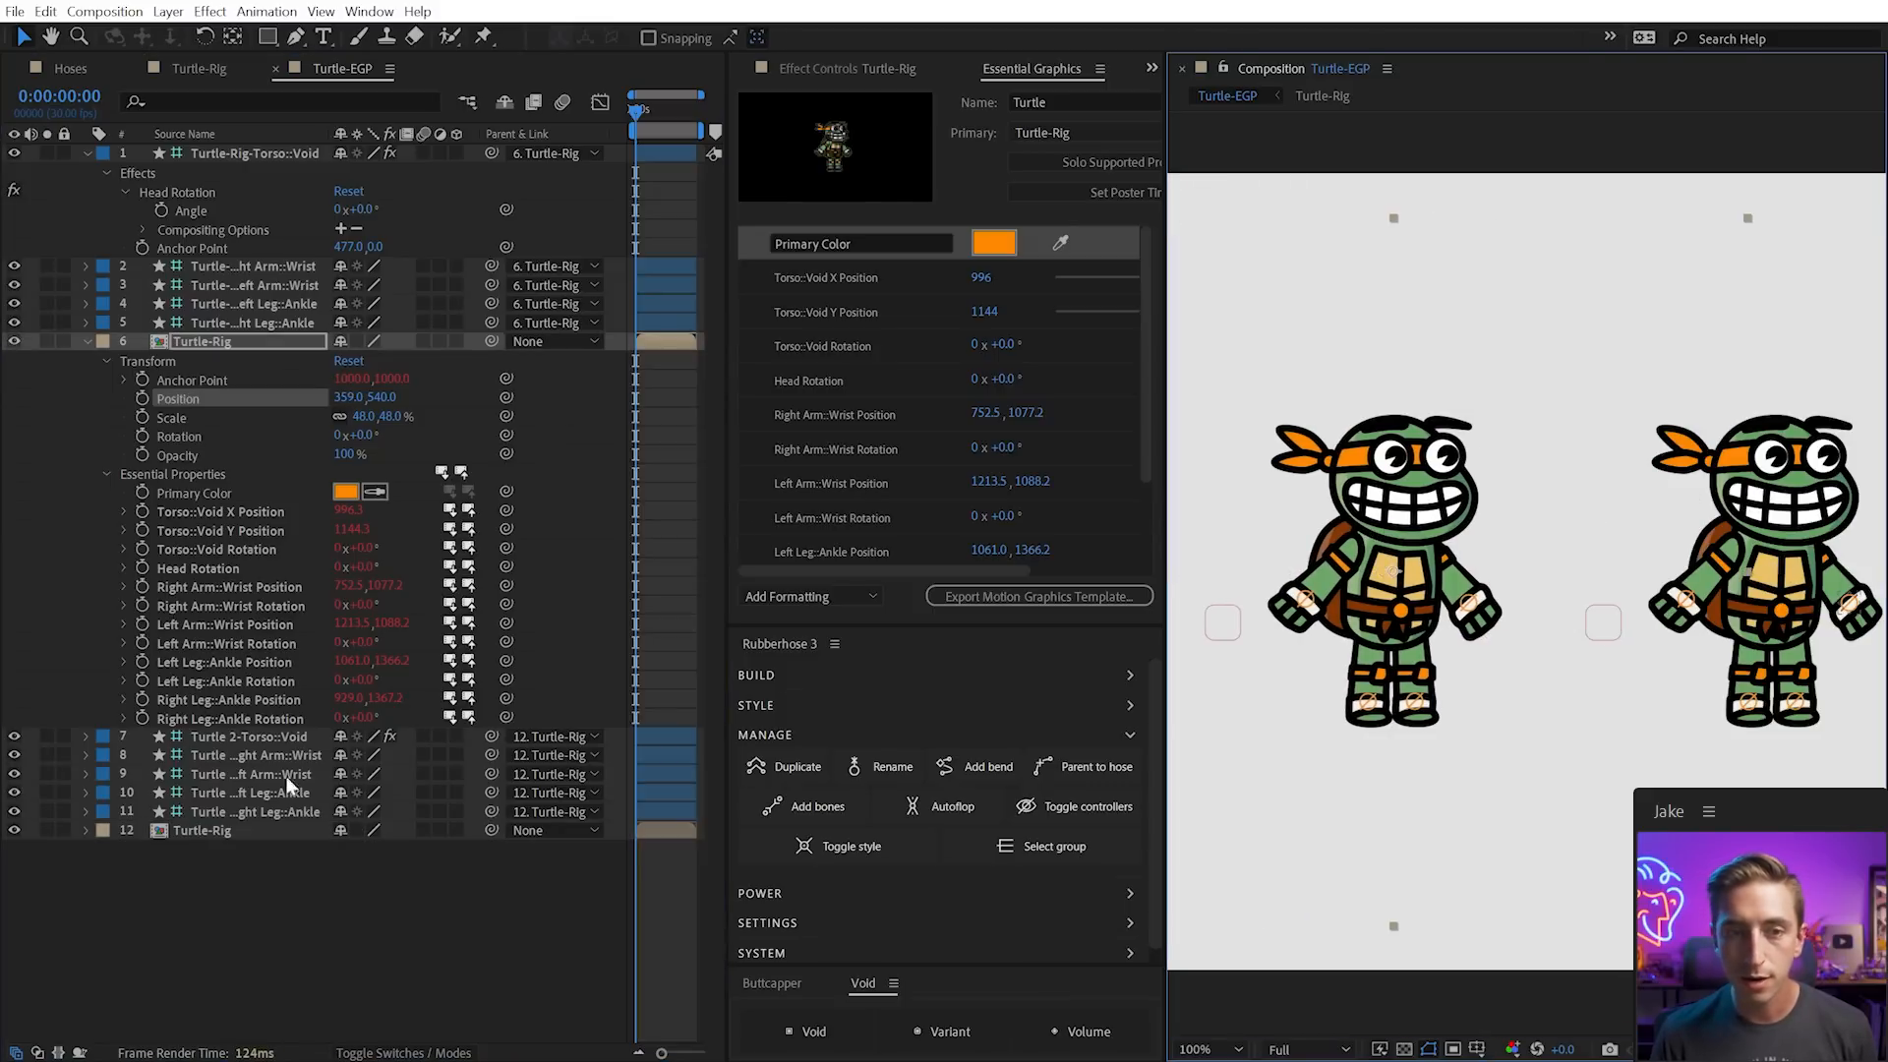
{"action": "left_click", "coordinate": [204, 830]}
{"action": "left_click", "coordinate": [87, 830]}
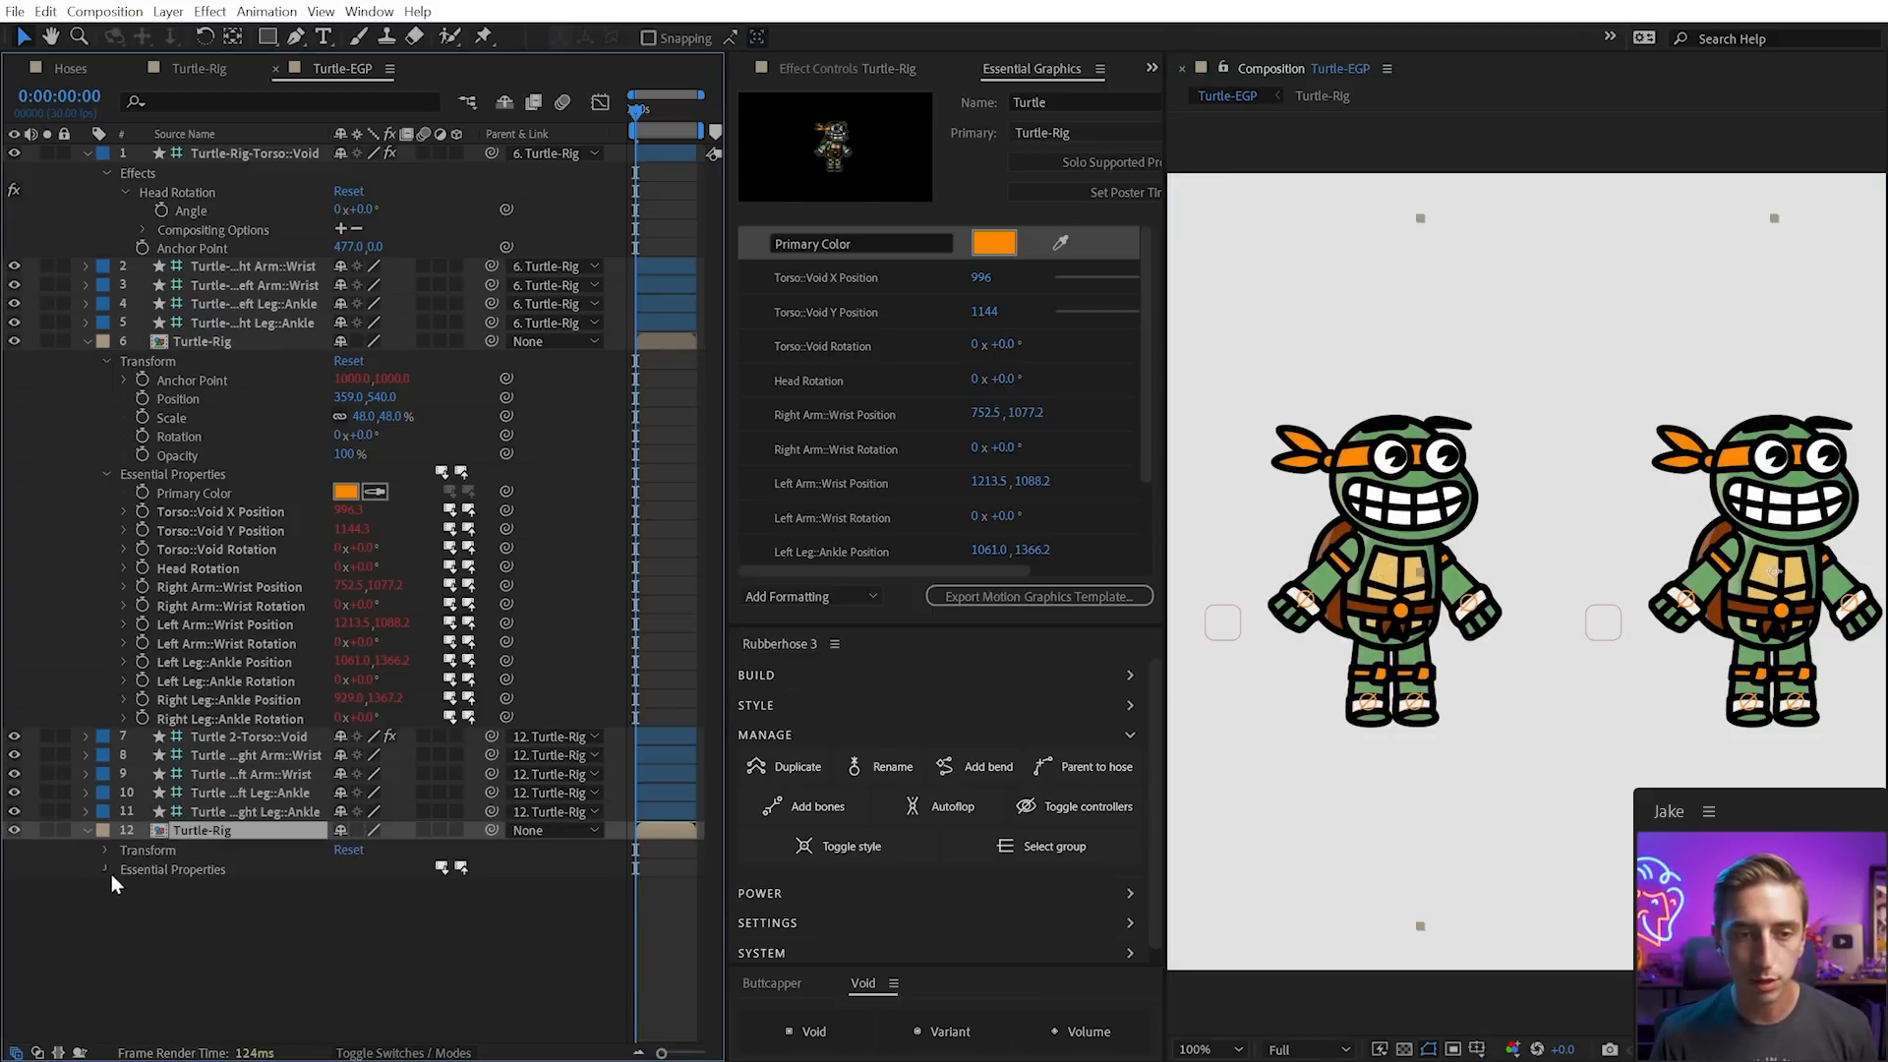
Set layer 12's Essential Properties Primary Color to purple, giving the second turtle a purple bandana
{"action": "left_click", "coordinate": [104, 869]}
{"action": "left_click", "coordinate": [348, 808]}
{"action": "left_click", "coordinate": [878, 793]}
{"action": "left_click_drag", "start_coordinate": [878, 796], "coordinate": [881, 806]}
{"action": "left_click", "coordinate": [1042, 743]}
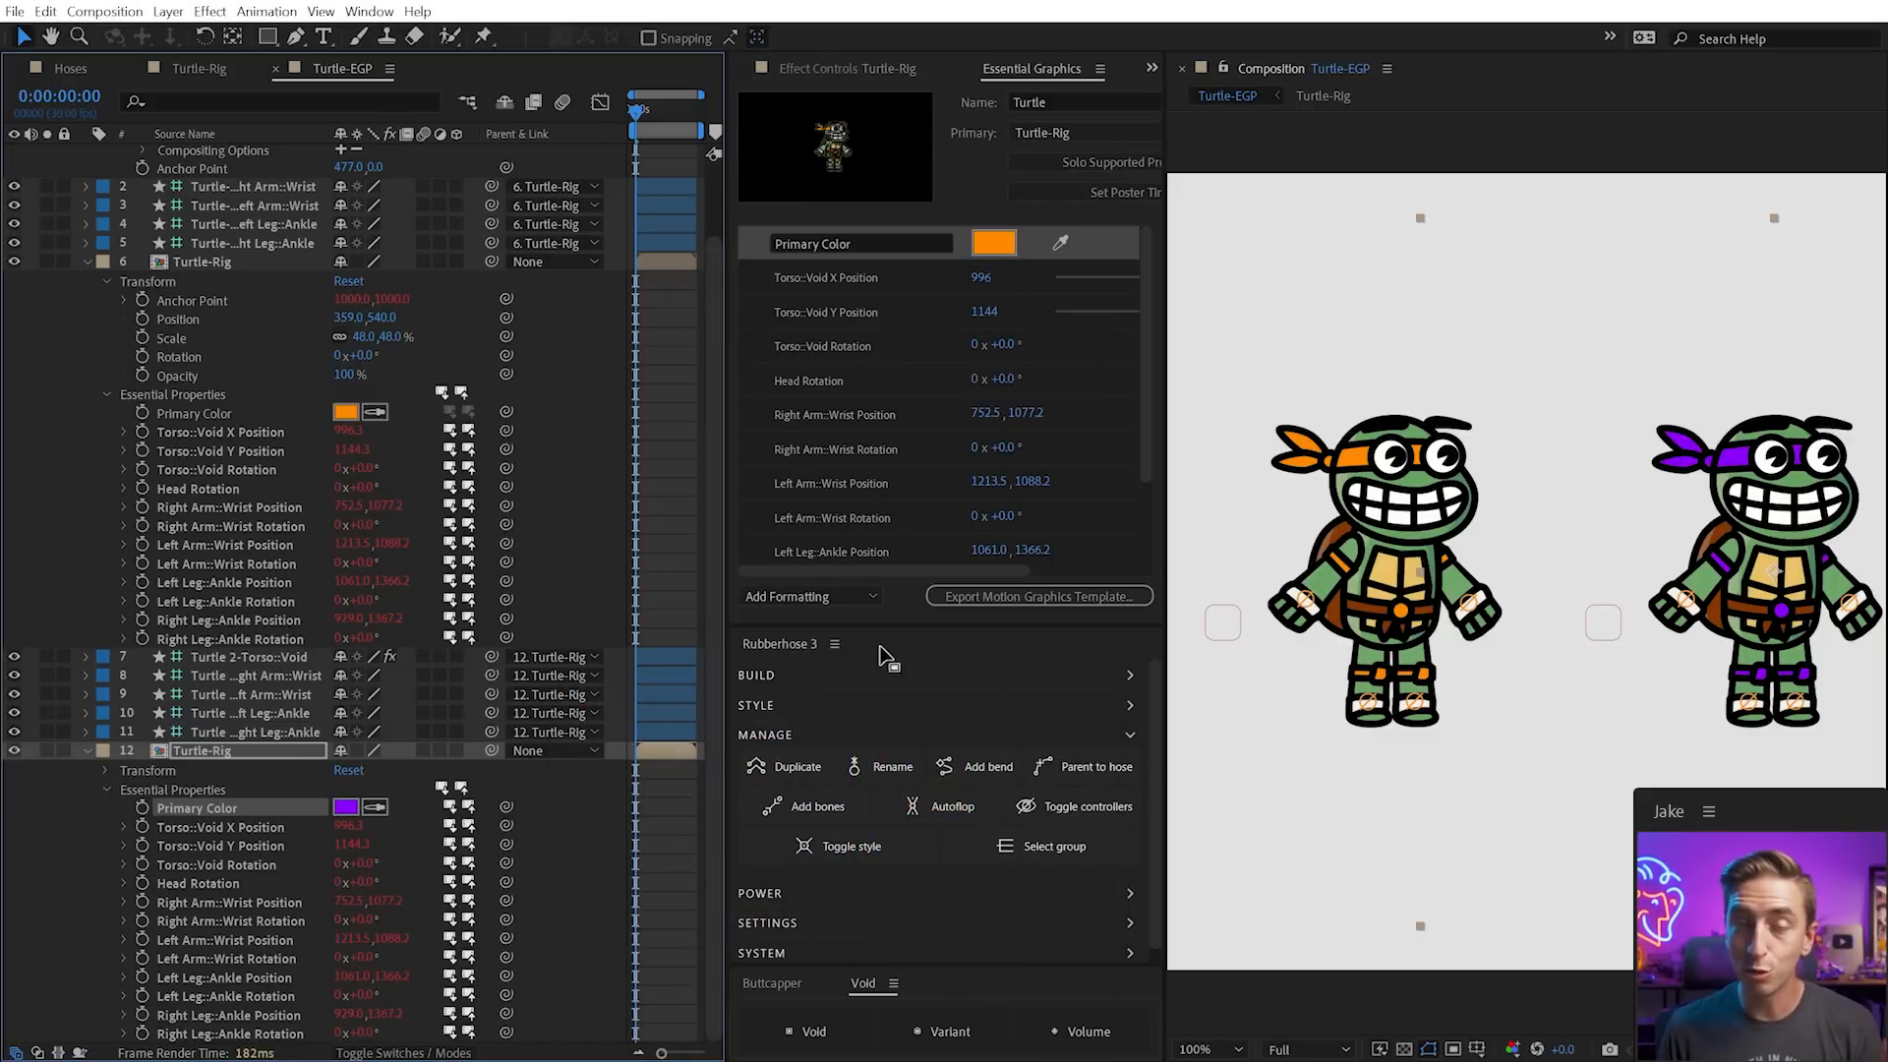
{"action": "left_click", "coordinate": [87, 749]}
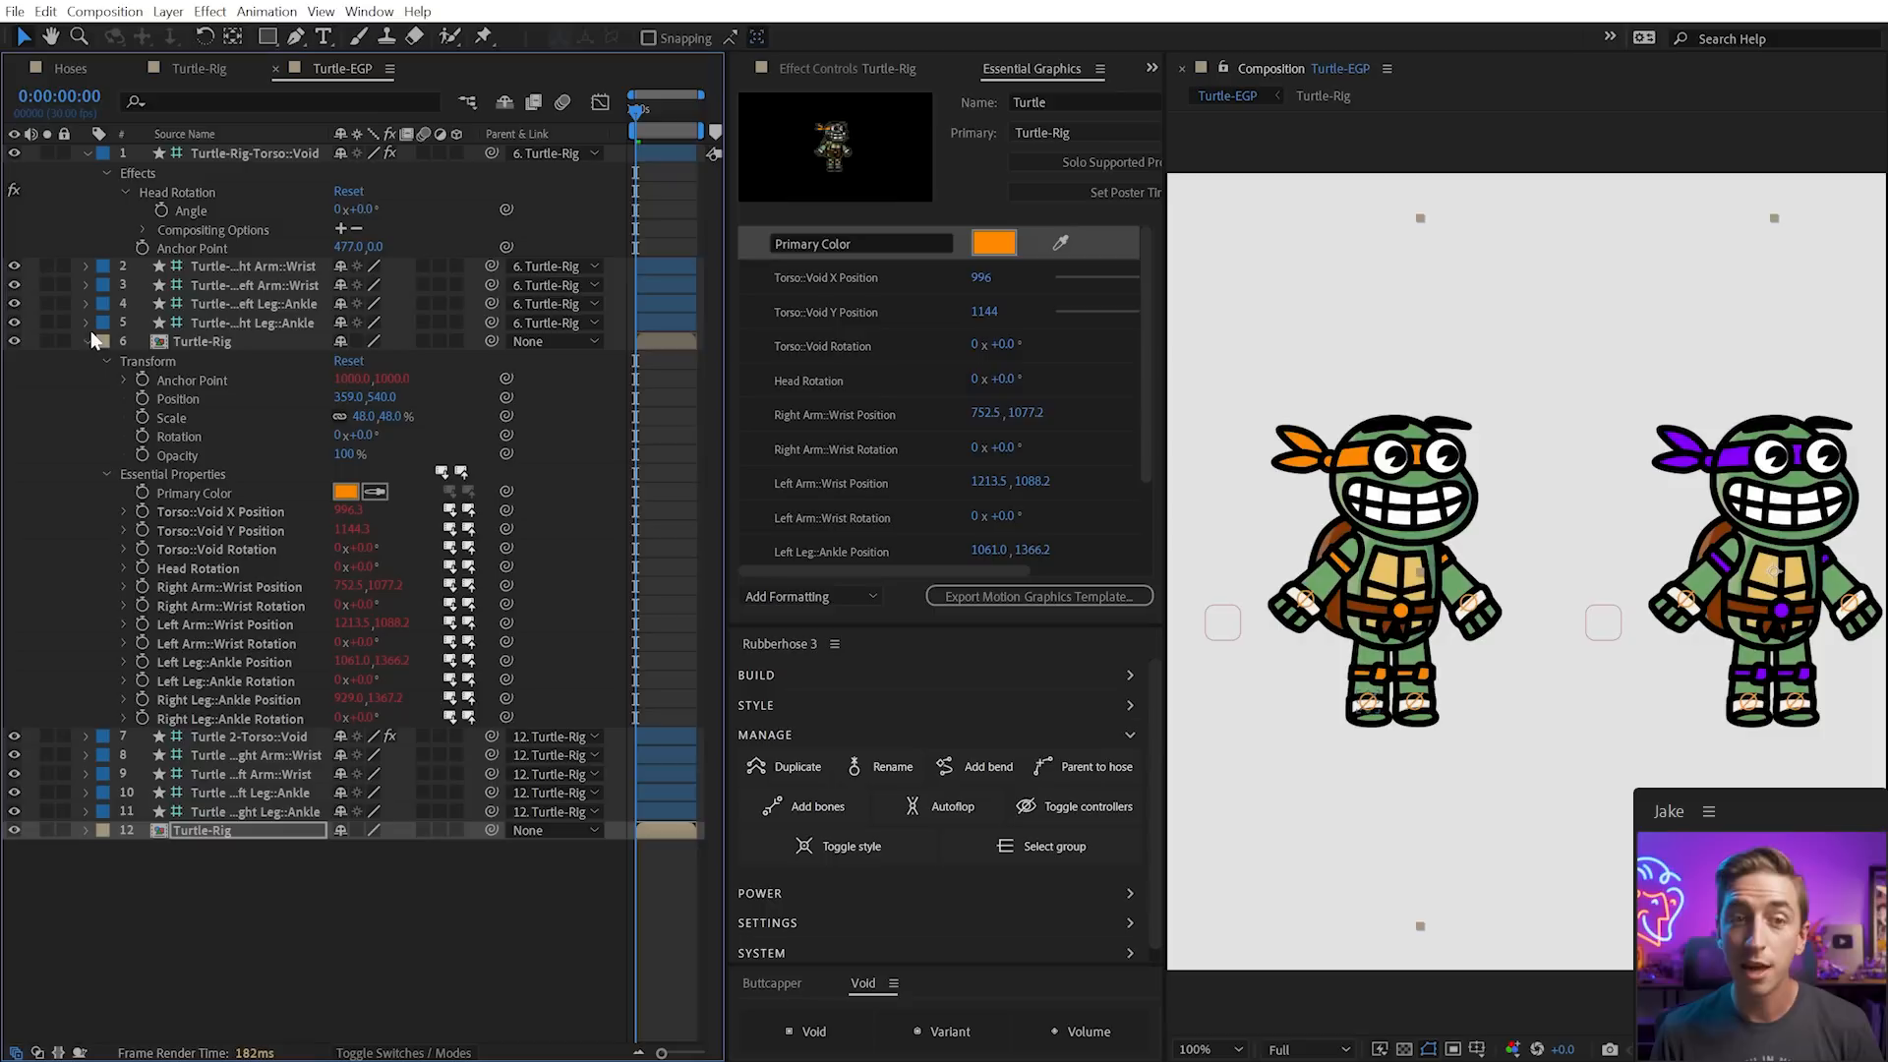
{"action": "left_click", "coordinate": [89, 342]}
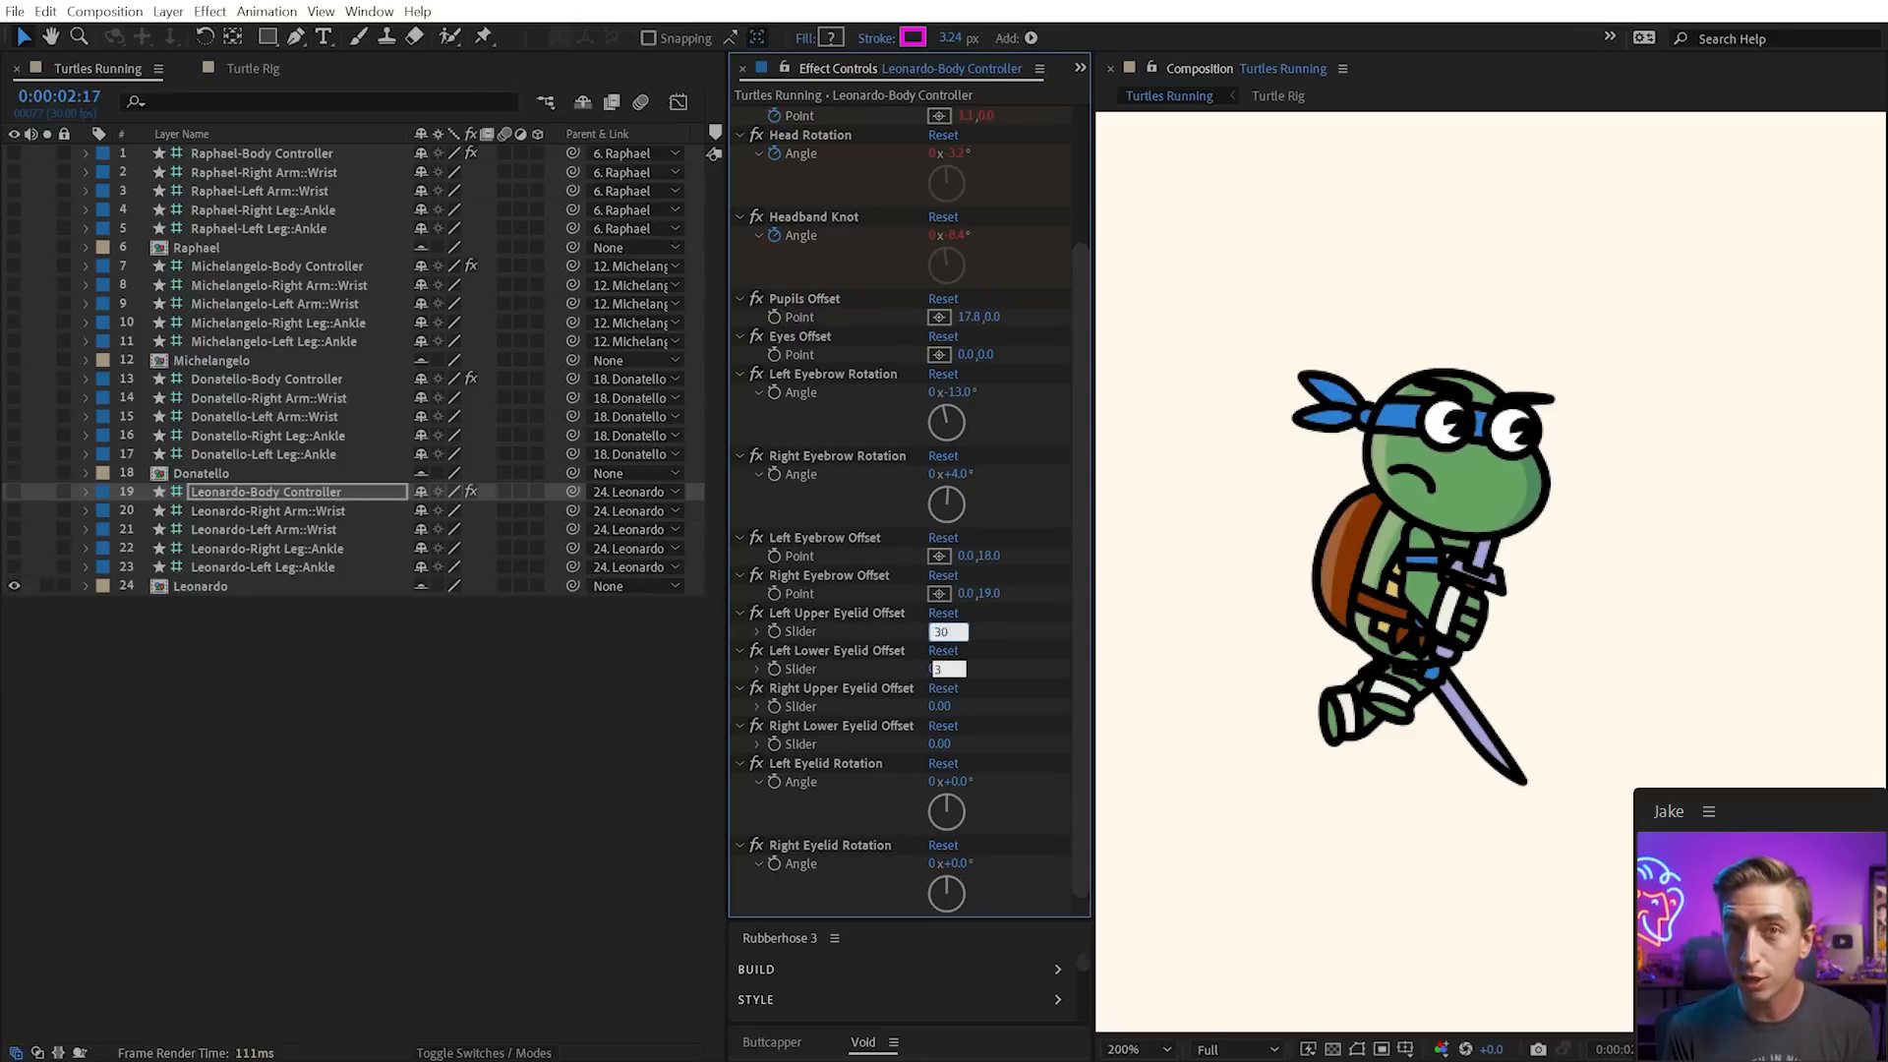
Tilt Leonardo's eyelids to -15° and +20°, shift the pupils, and angle the eyebrows fiercer
{"action": "key", "text": "Down"}
{"action": "key", "text": "Down"}
{"action": "key", "text": "Down"}
{"action": "key", "text": "Down"}
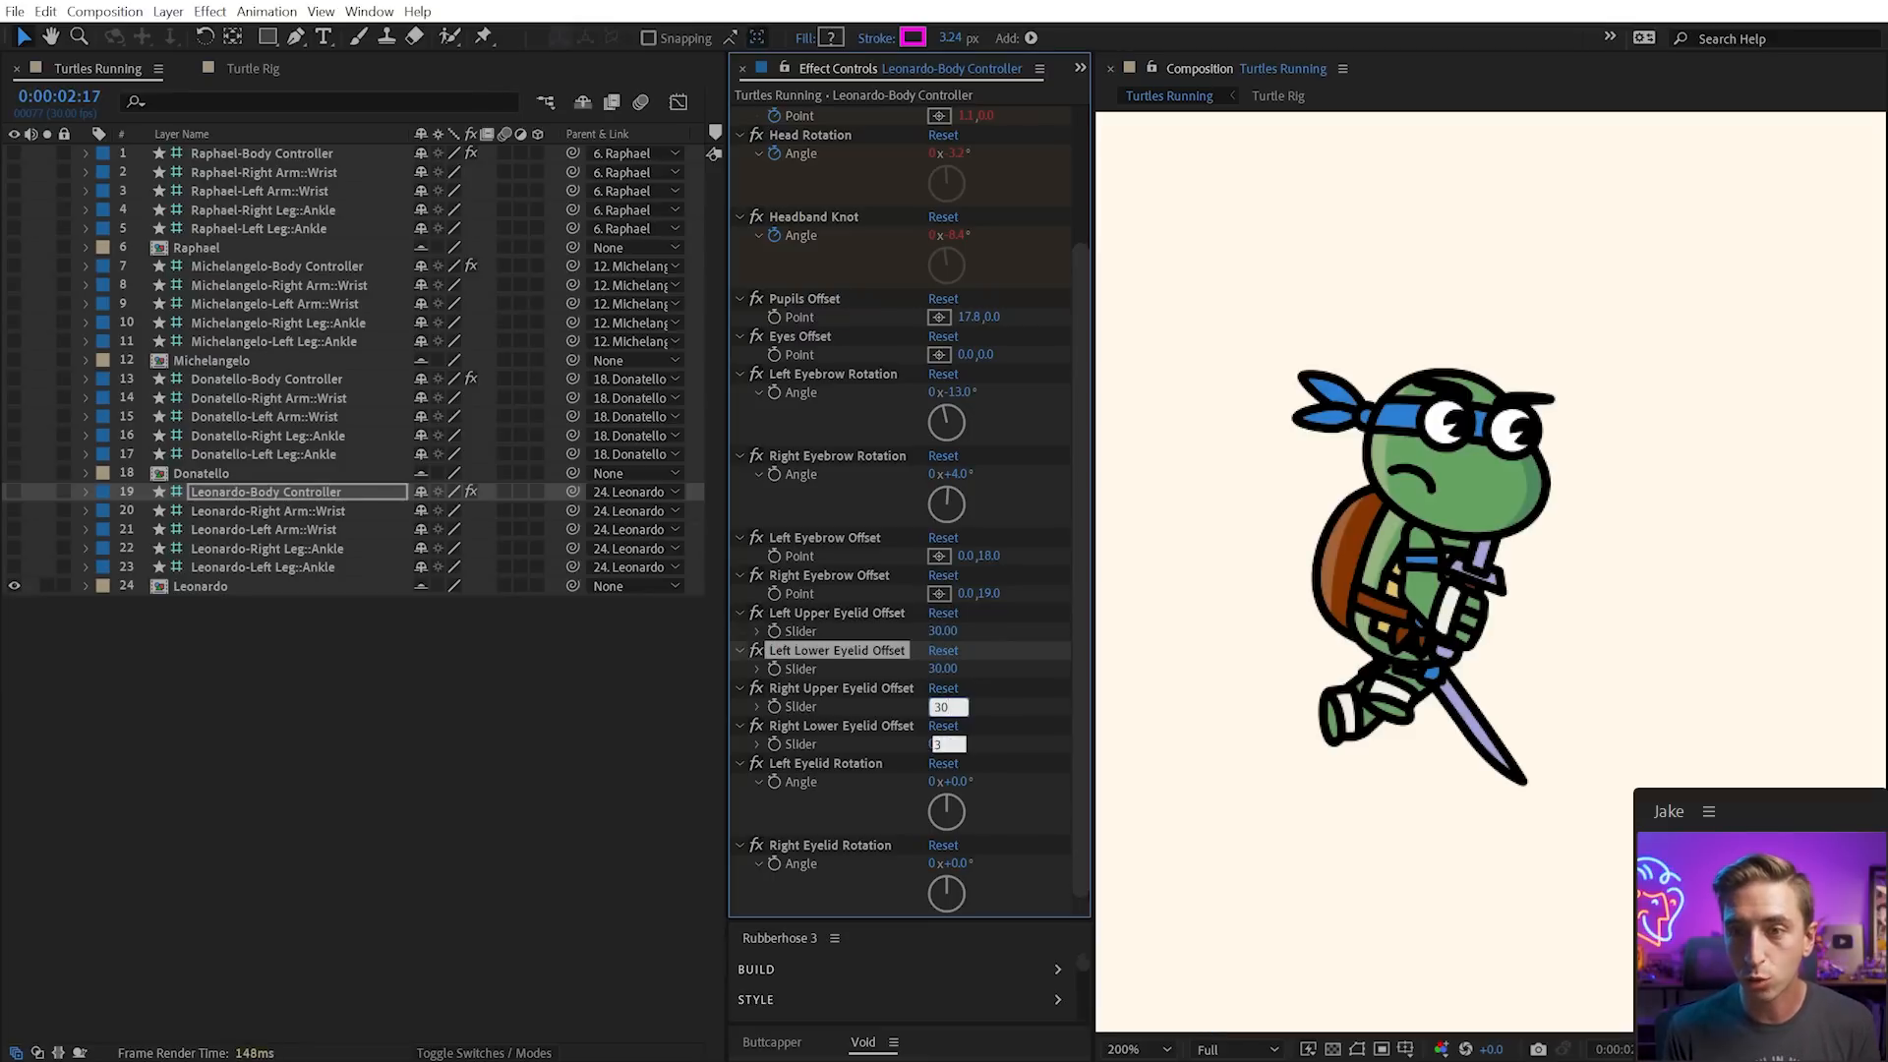
{"action": "left_click_drag", "start_coordinate": [969, 782], "coordinate": [946, 787]}
{"action": "left_click_drag", "start_coordinate": [951, 863], "coordinate": [989, 865]}
{"action": "left_click_drag", "start_coordinate": [986, 593], "coordinate": [944, 552]}
{"action": "left_click_drag", "start_coordinate": [968, 317], "coordinate": [955, 390]}
{"action": "left_click", "coordinate": [979, 354]}
{"action": "key", "text": "ctrl+z"}
{"action": "left_click_drag", "start_coordinate": [957, 474], "coordinate": [979, 473]}
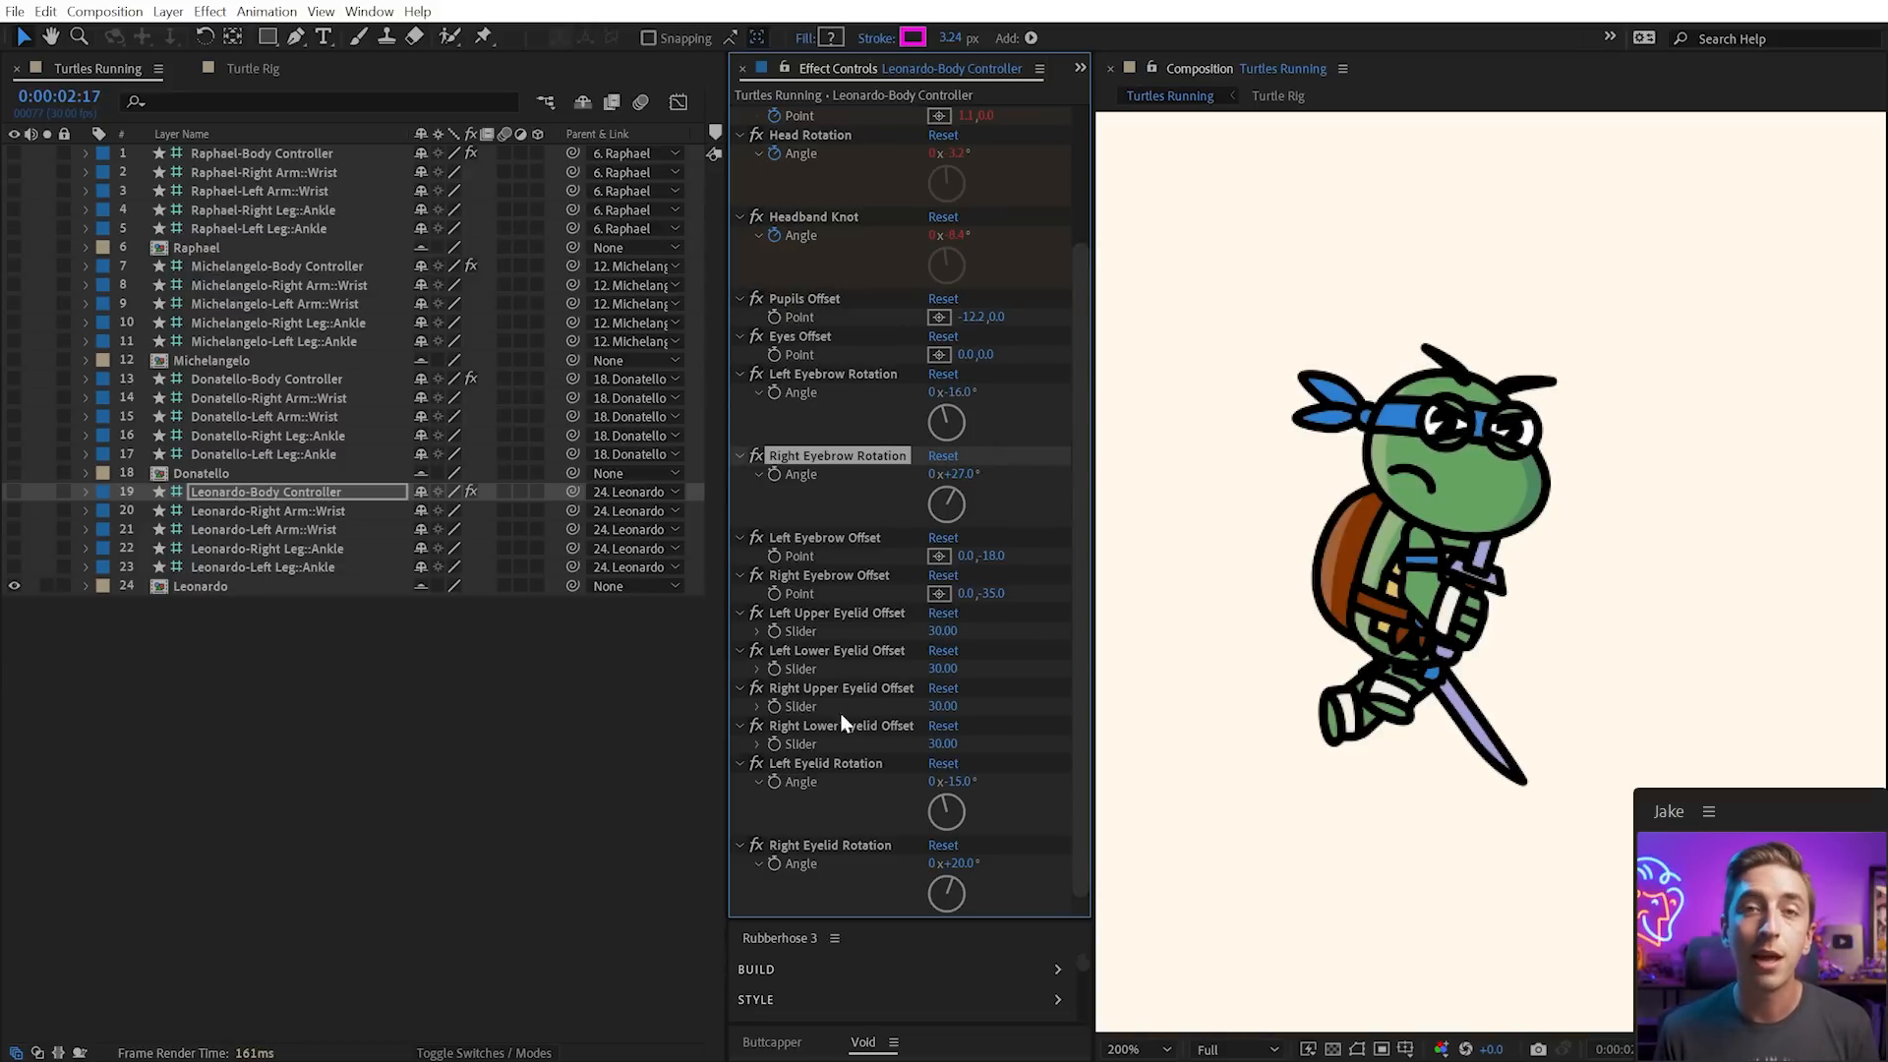
Set Leonardo's Mouth Selector to Mouth 3 and Weapon Selector to Bo Staff
{"action": "left_click", "coordinate": [86, 586]}
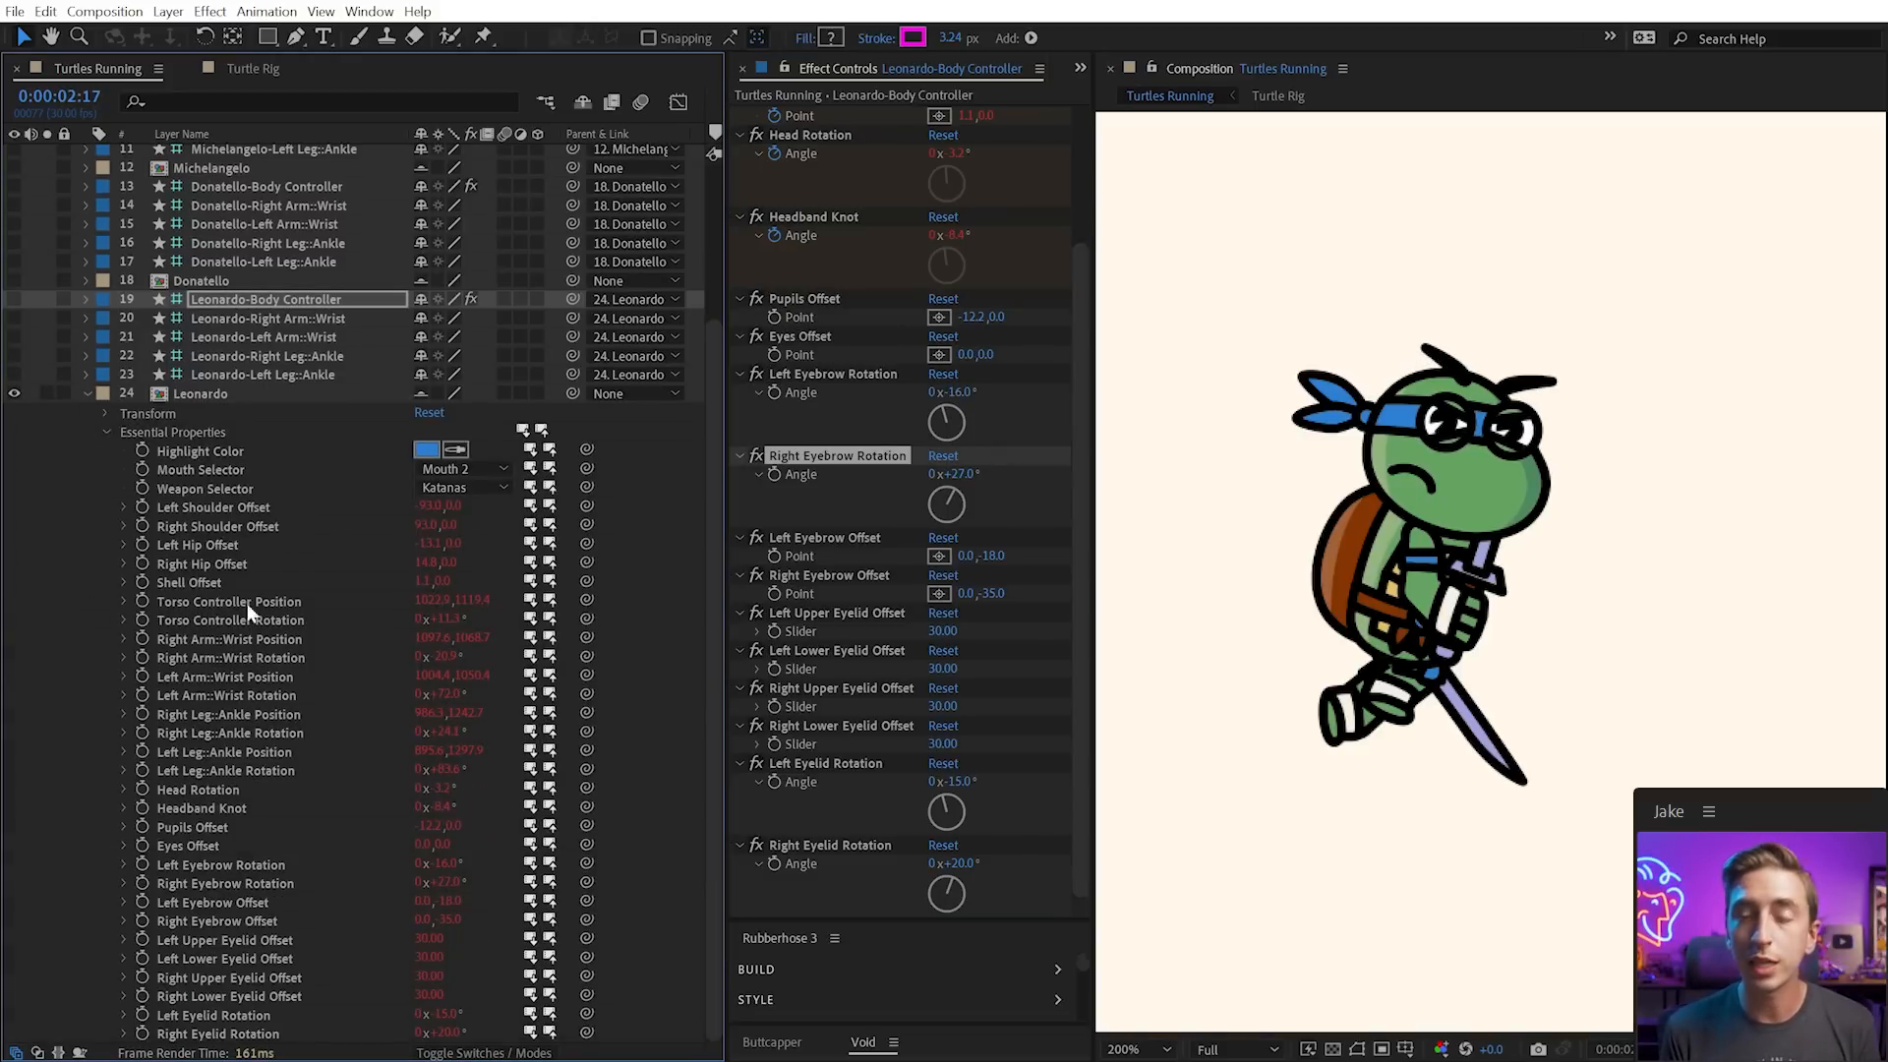
{"action": "left_click", "coordinate": [478, 470]}
{"action": "left_click", "coordinate": [472, 500]}
{"action": "left_click", "coordinate": [479, 470]}
{"action": "left_click", "coordinate": [485, 537]}
{"action": "left_click", "coordinate": [476, 489]}
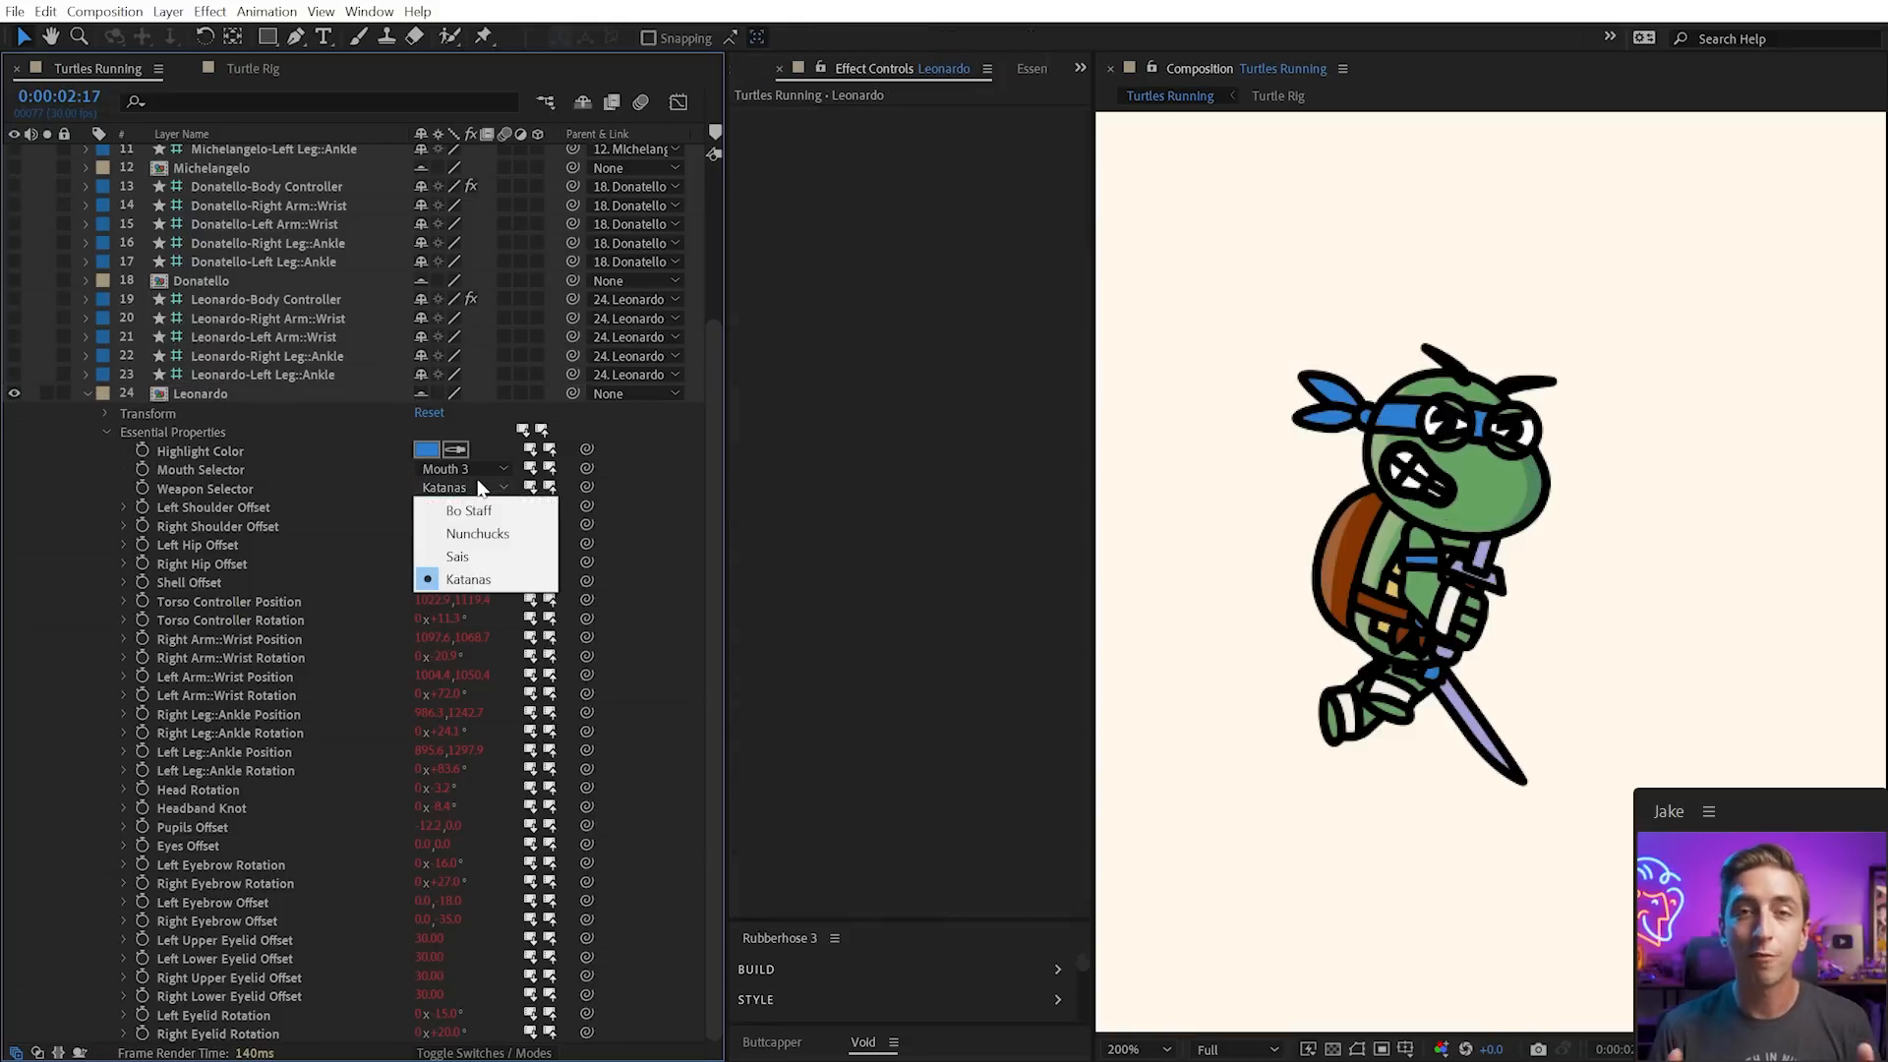
{"action": "left_click", "coordinate": [481, 555]}
{"action": "left_click", "coordinate": [485, 487]}
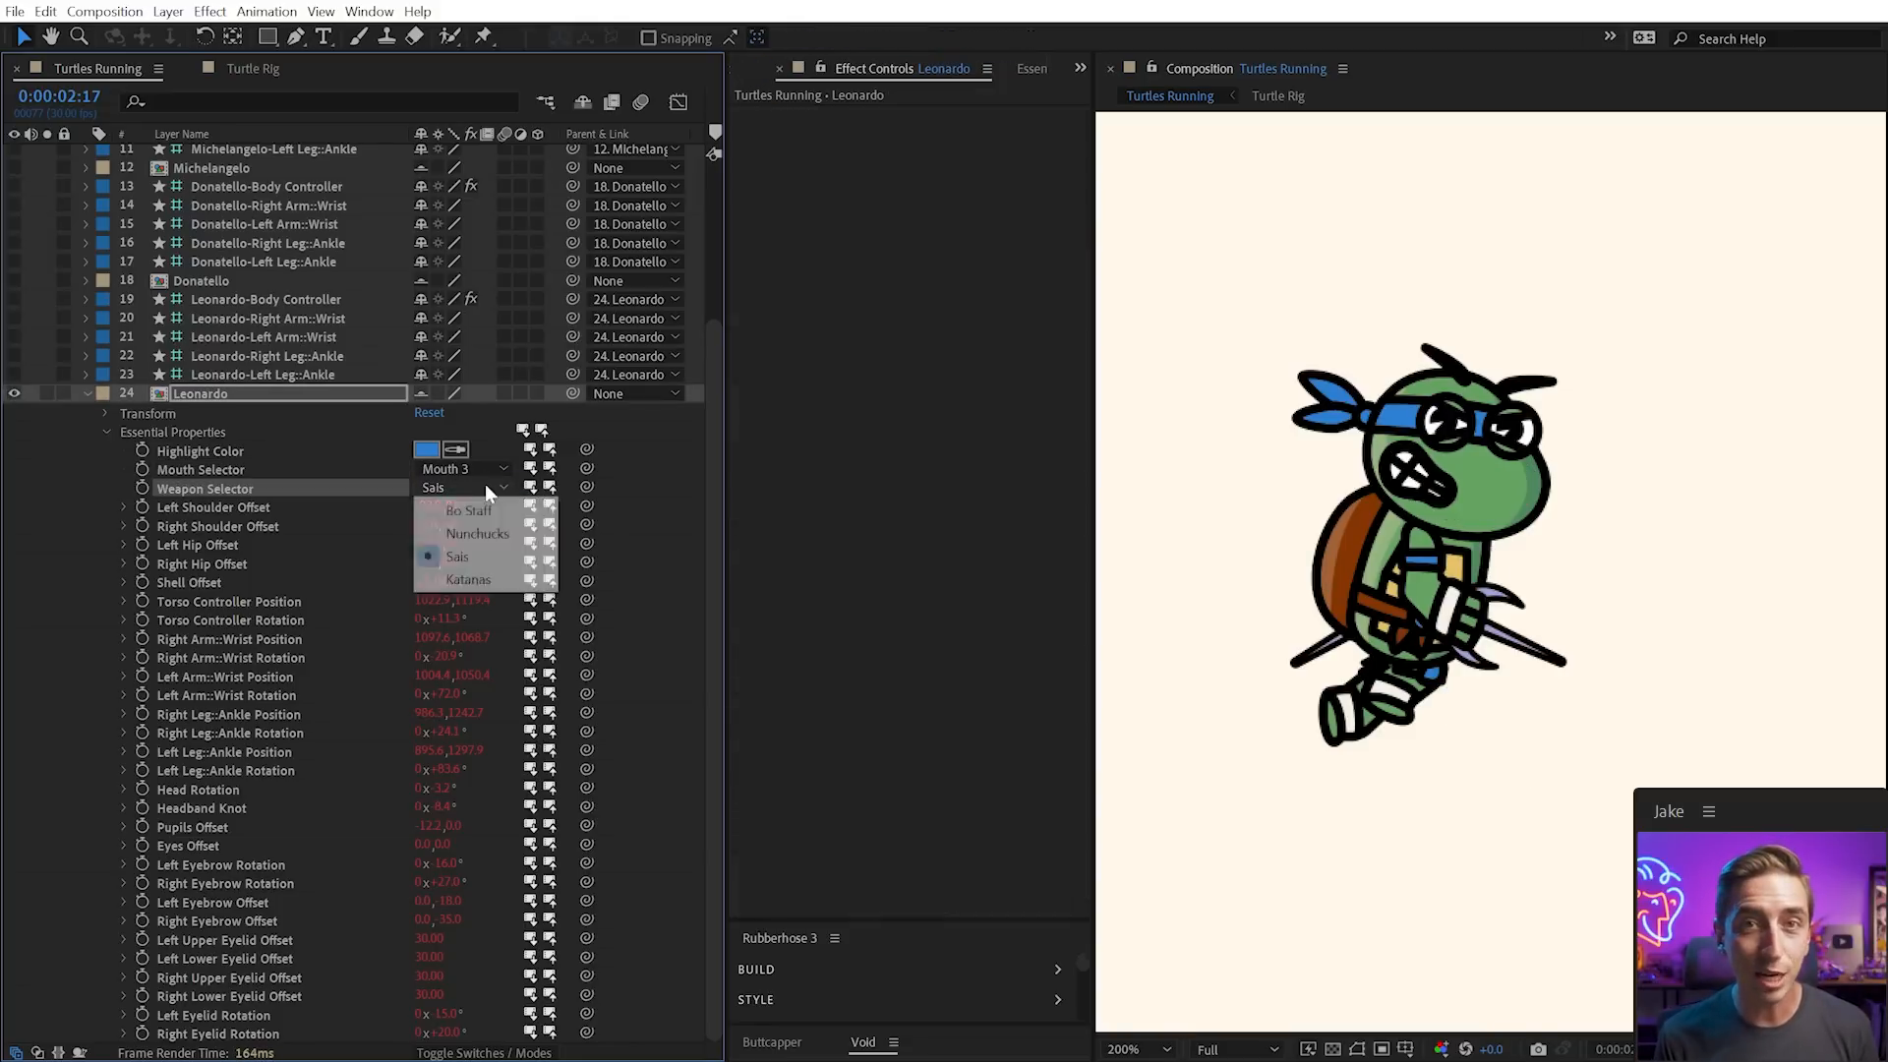
{"action": "left_click", "coordinate": [488, 513]}
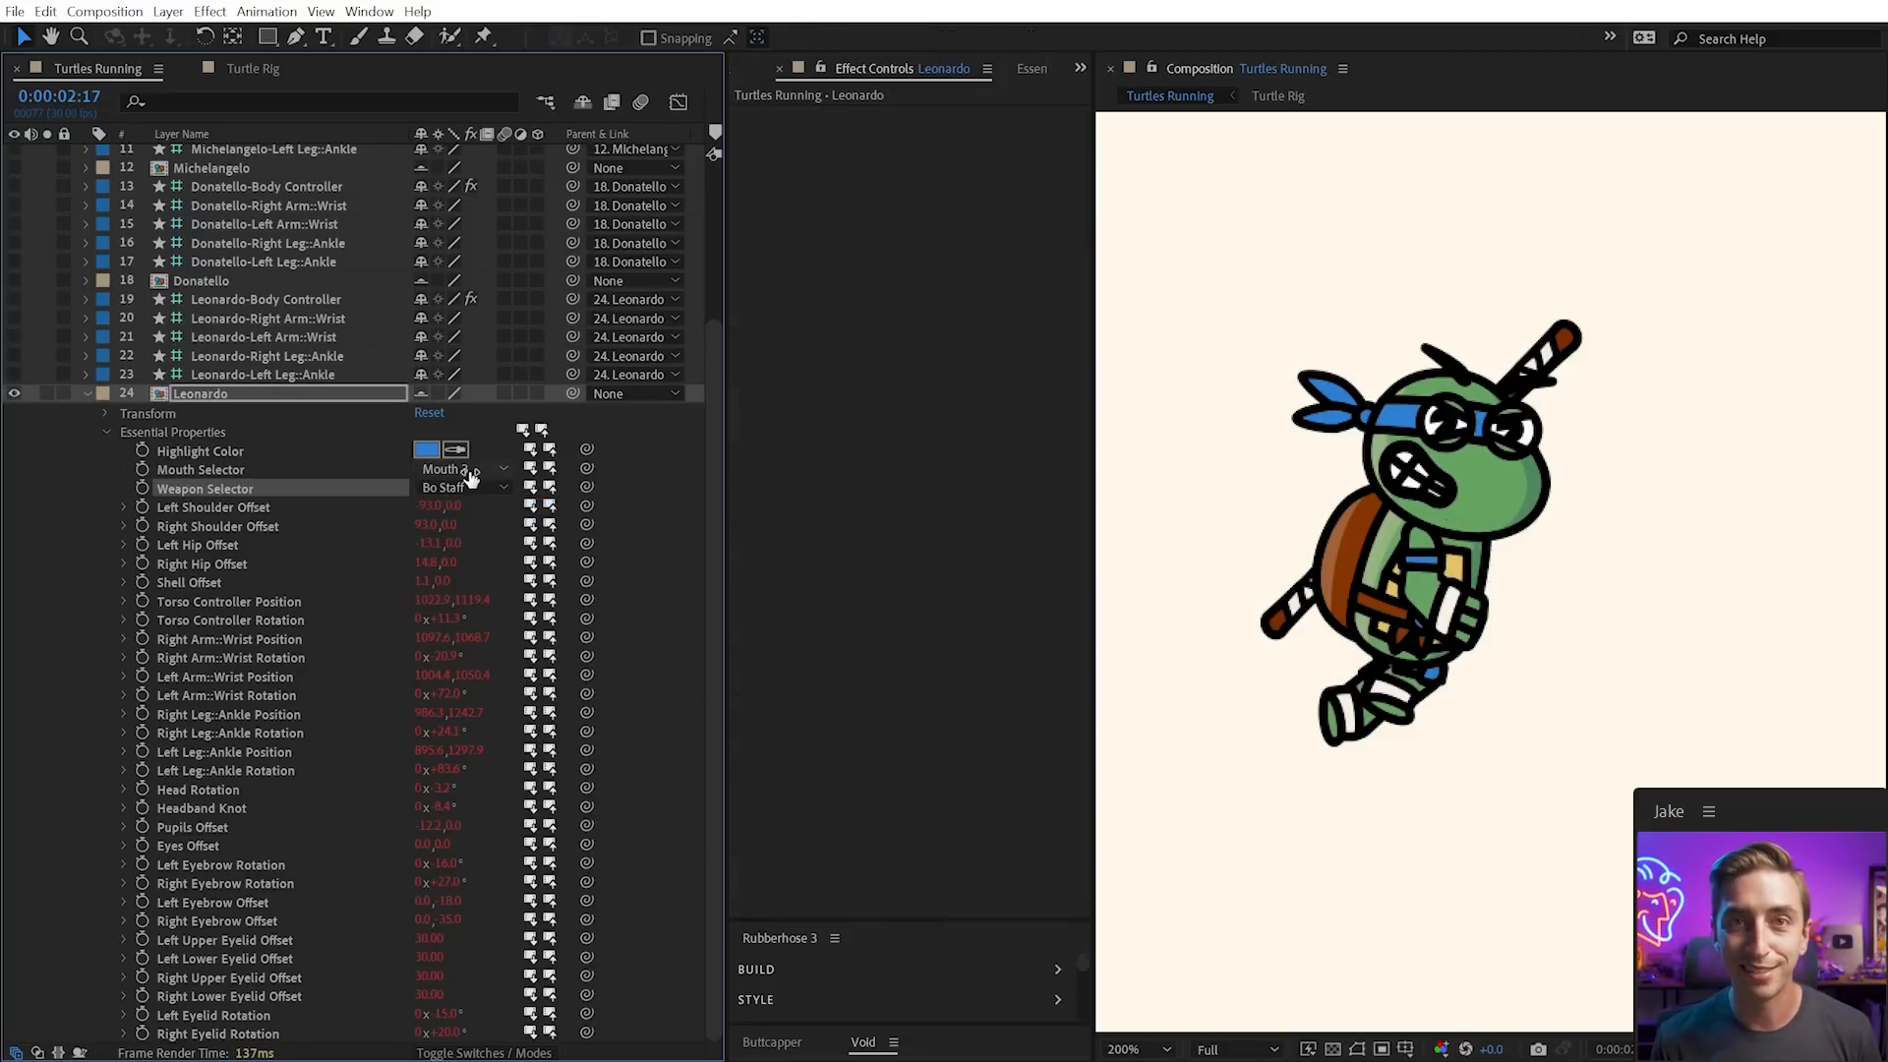
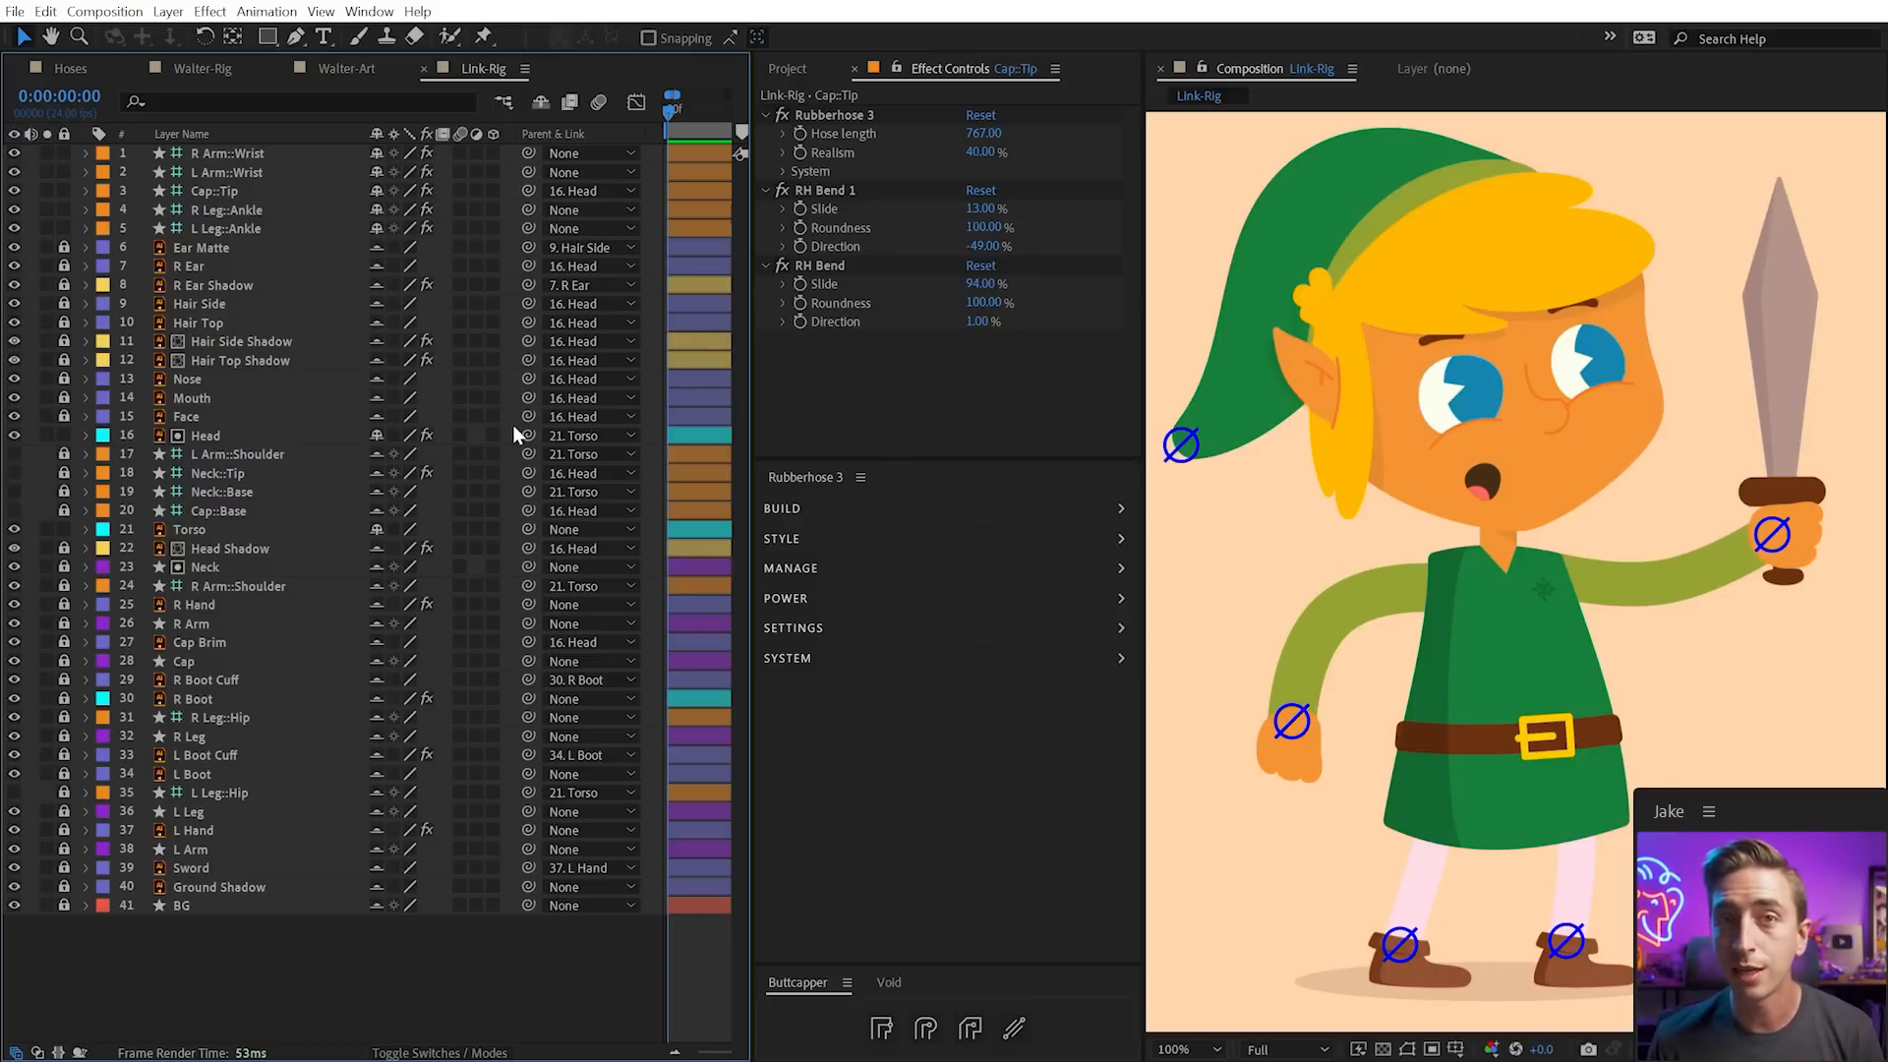
Hide the shy layers, then test the rig by moving the torso and rotating the head, undoing the rotation
{"action": "left_click", "coordinate": [540, 102]}
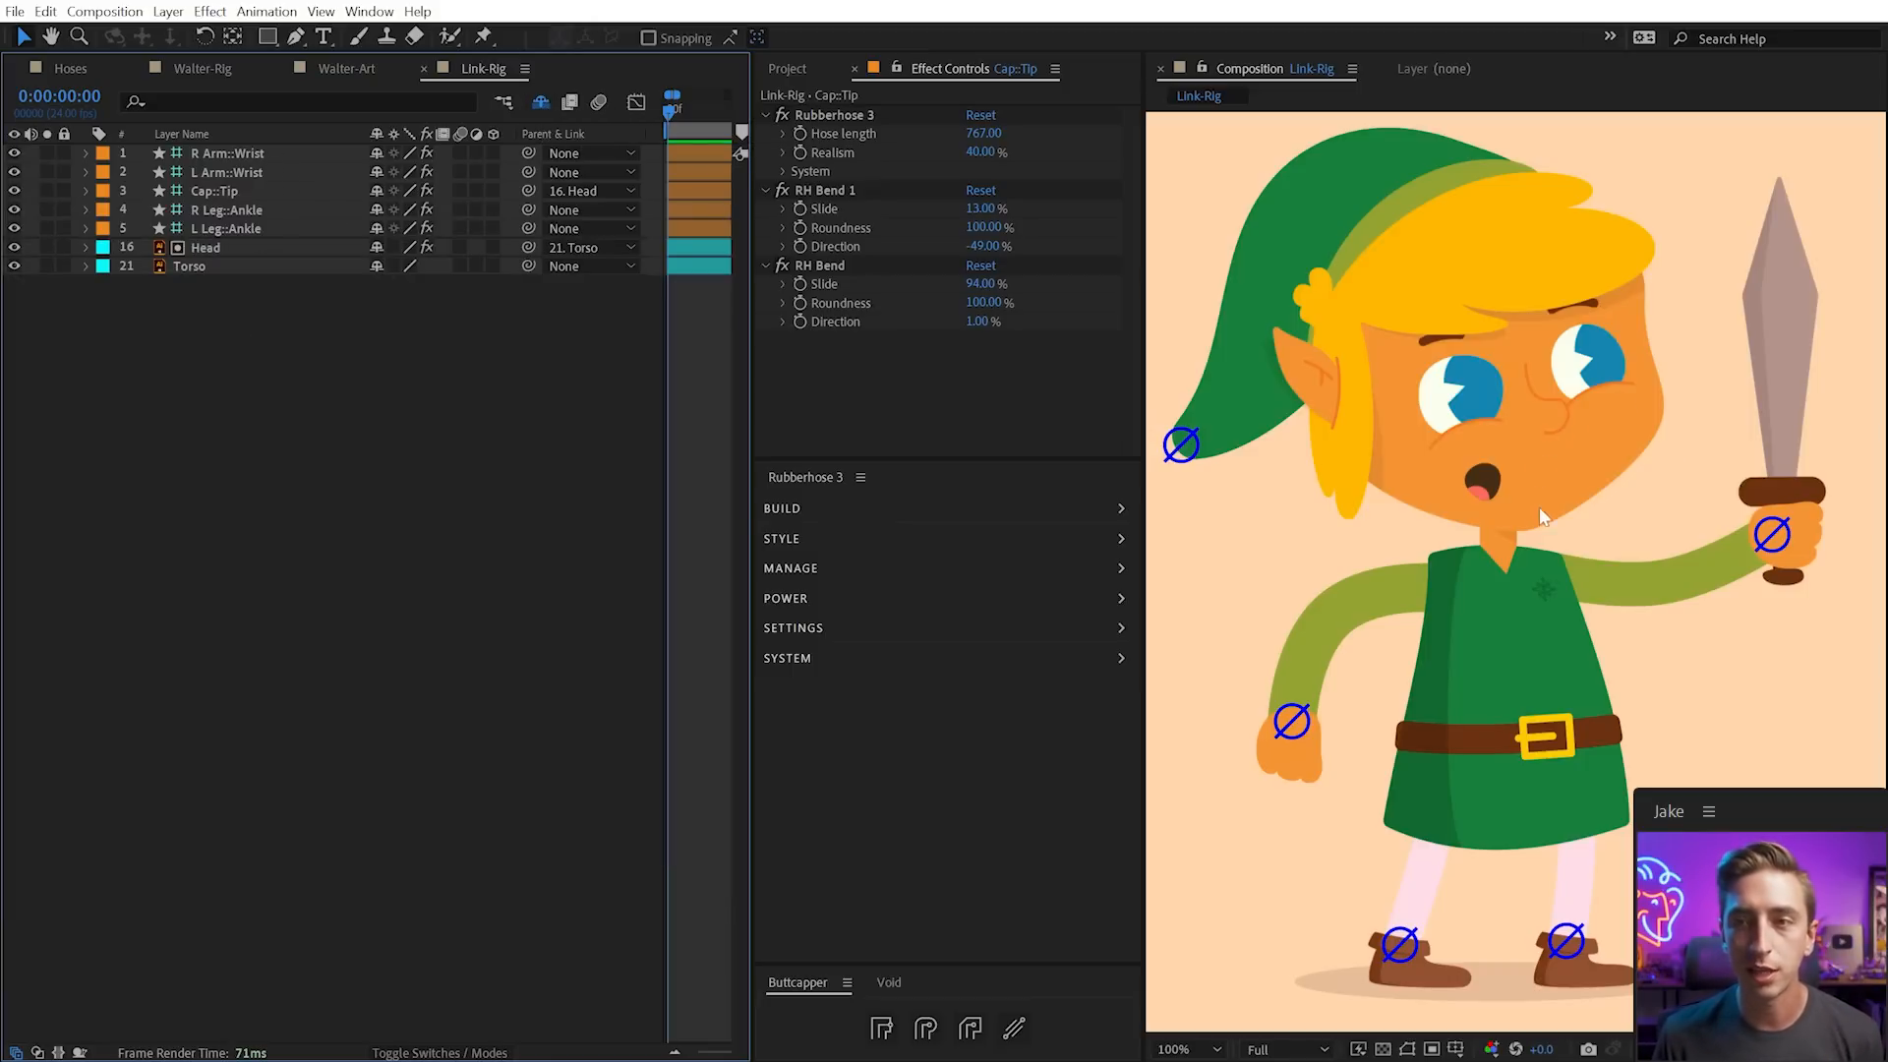
{"action": "mouse_move", "coordinate": [1565, 656]}
{"action": "left_mouse_down"}
{"action": "mouse_move", "coordinate": [1545, 679]}
{"action": "mouse_move", "coordinate": [1547, 635]}
{"action": "mouse_move", "coordinate": [1528, 670]}
{"action": "mouse_move", "coordinate": [1573, 622]}
{"action": "left_mouse_up"}
{"action": "mouse_move", "coordinate": [1612, 404]}
{"action": "left_mouse_down"}
{"action": "mouse_move", "coordinate": [1585, 389]}
{"action": "mouse_move", "coordinate": [1602, 407]}
{"action": "left_mouse_up"}
{"action": "key", "text": "ctrl+z"}
{"action": "key", "text": "v"}
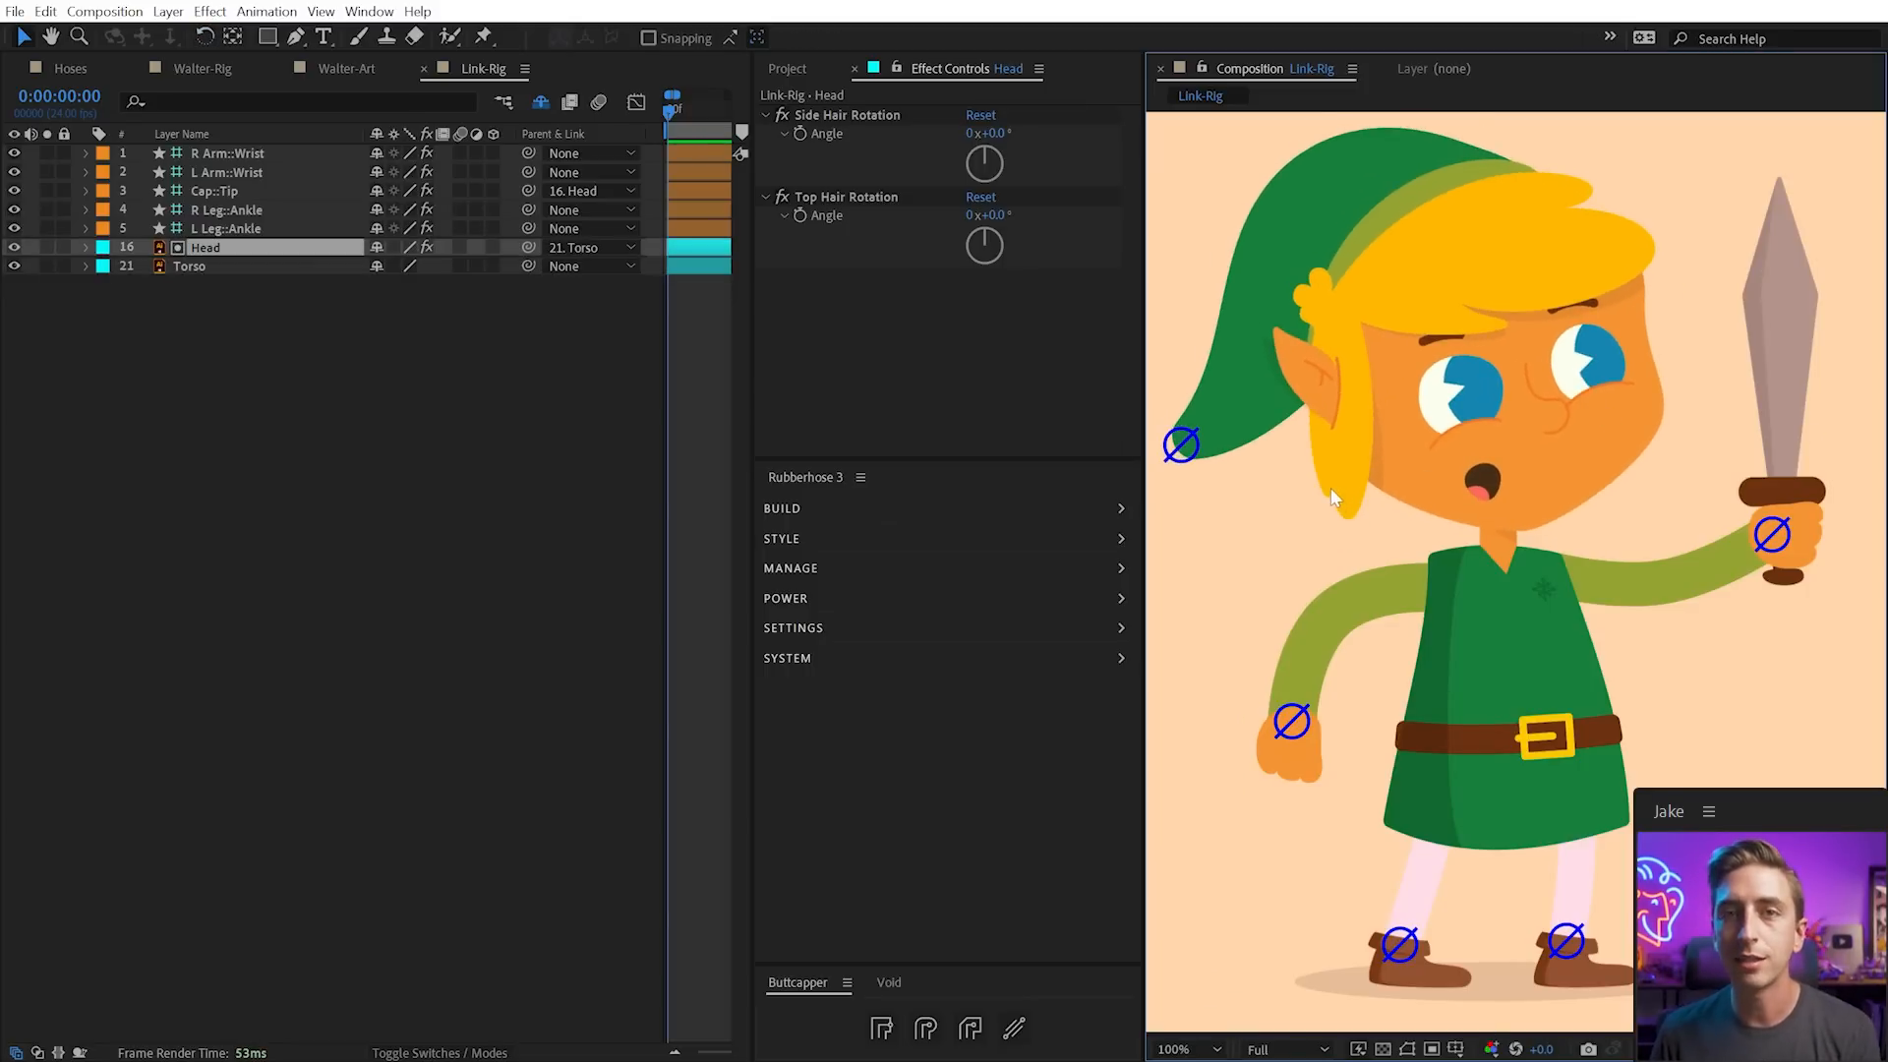
Show every layer's Position, open and enlarge the Void panel, and select R Arm::Wrist
{"action": "left_click", "coordinate": [370, 482]}
{"action": "key", "text": "p"}
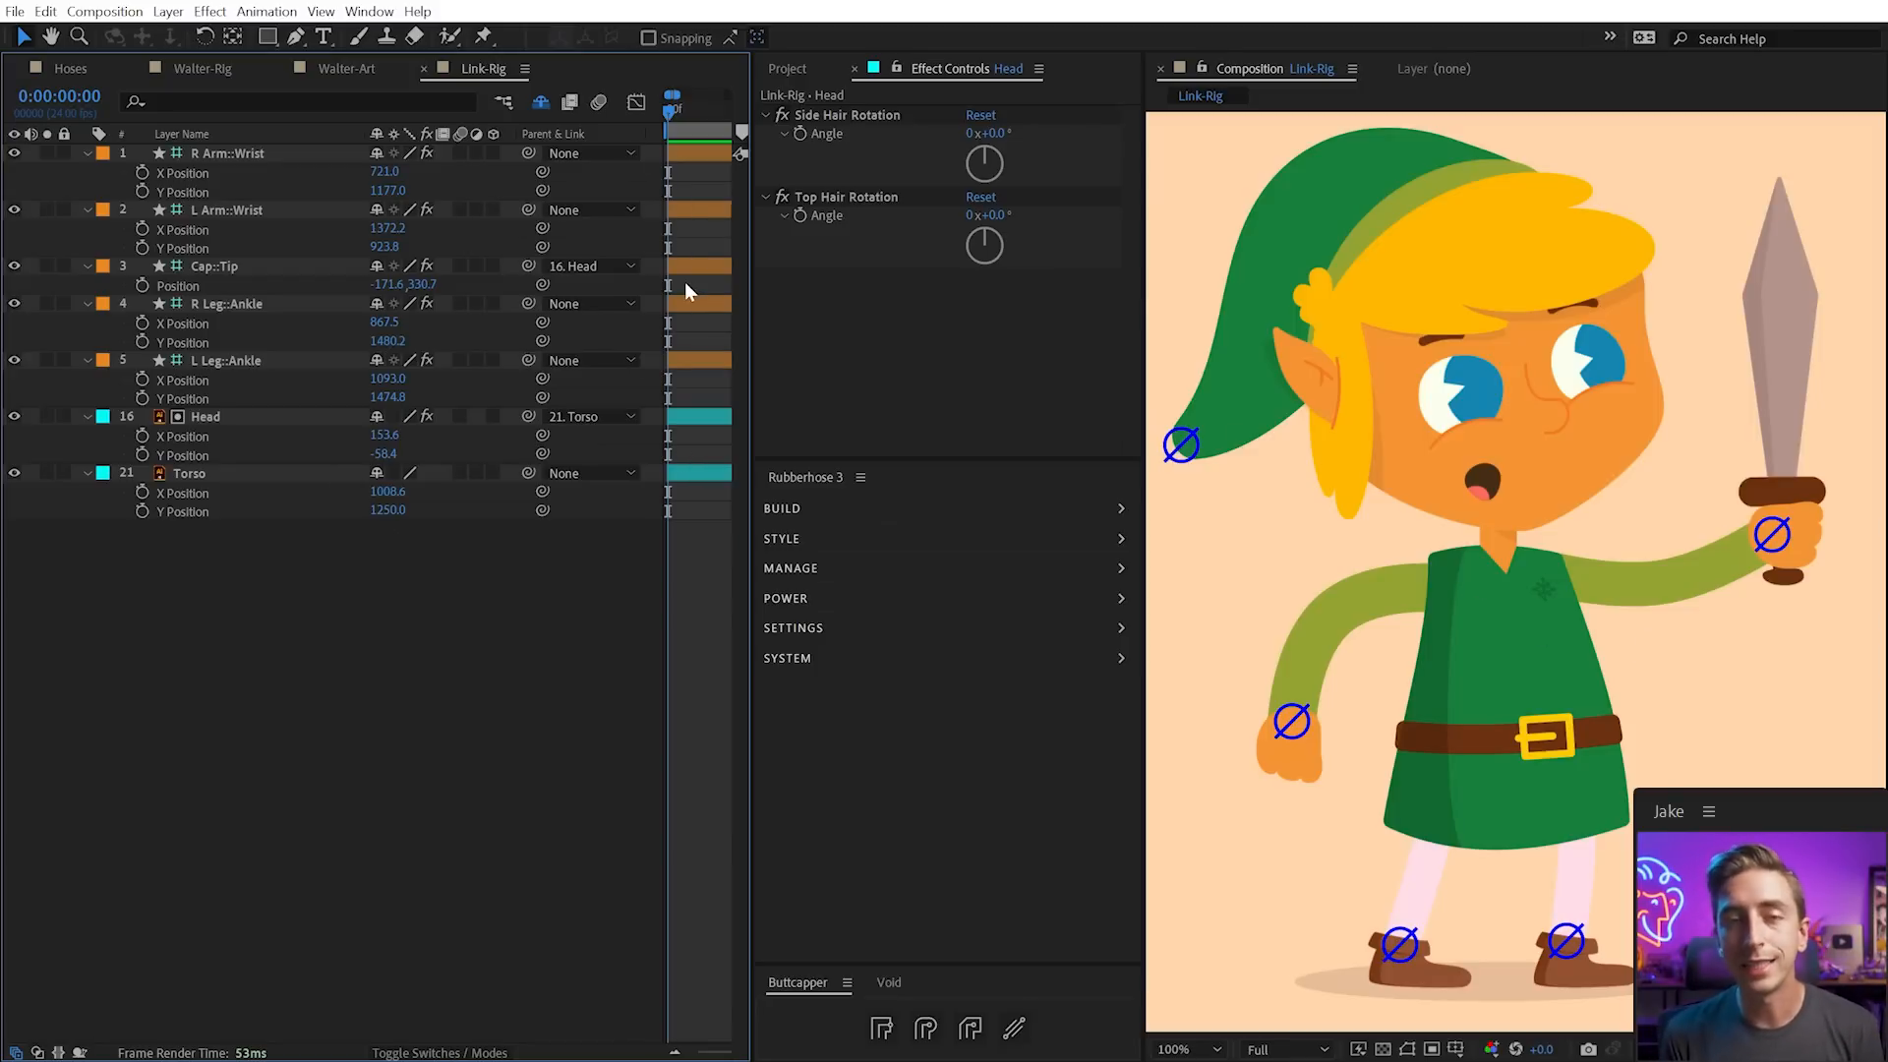
{"action": "left_click", "coordinate": [891, 981]}
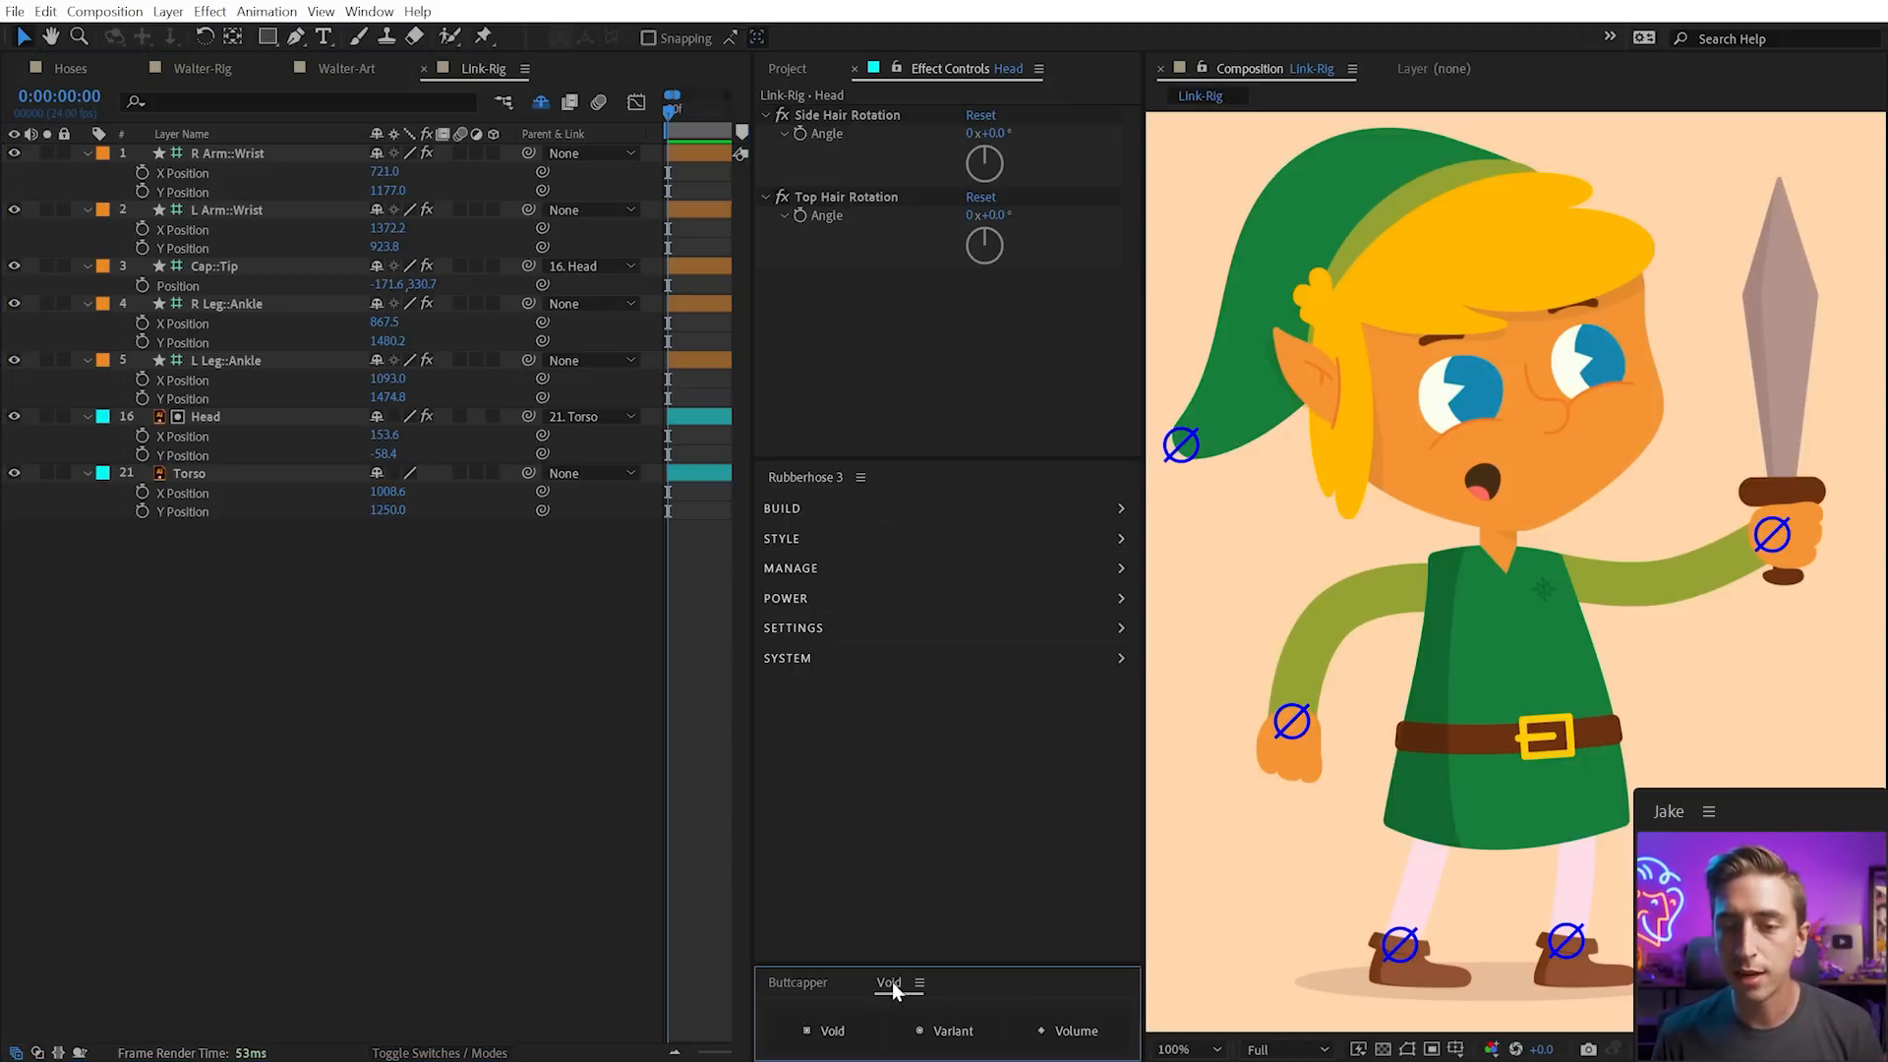
{"action": "left_click_drag", "start_coordinate": [907, 963], "coordinate": [882, 968]}
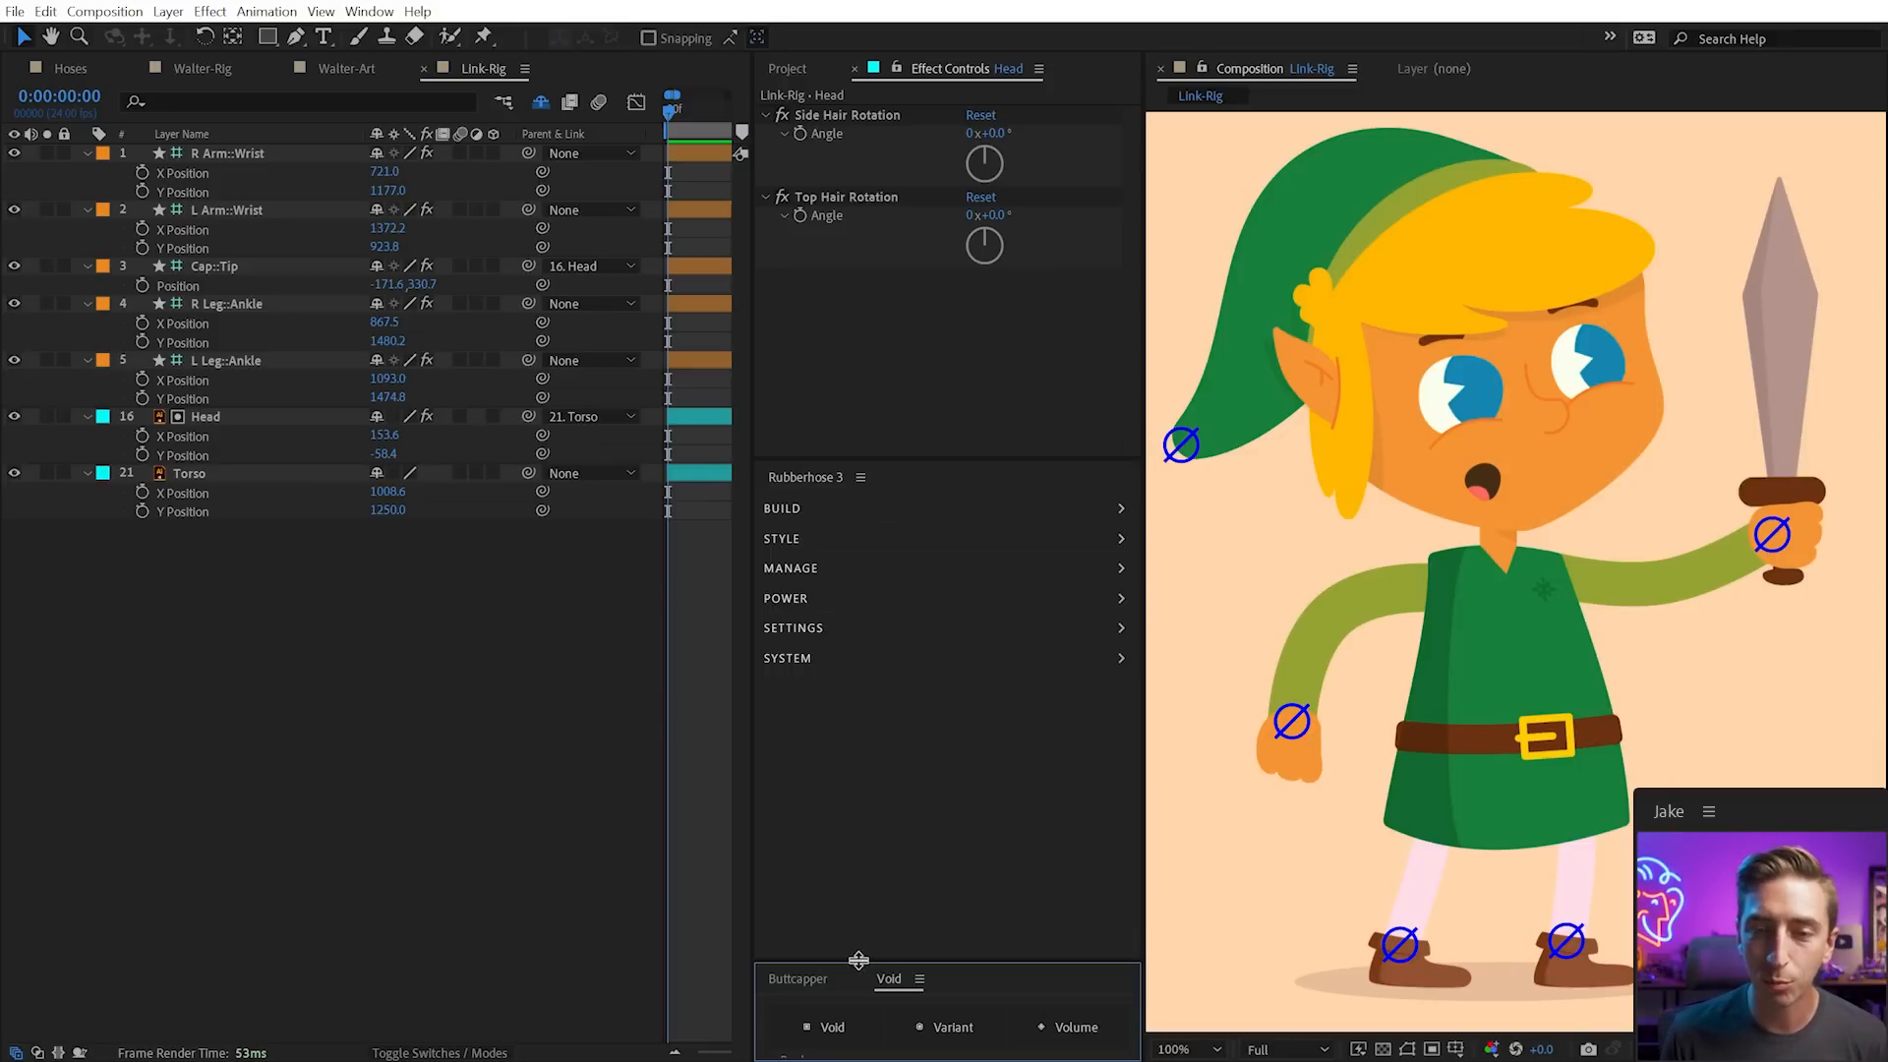
{"action": "left_click", "coordinate": [1232, 816]}
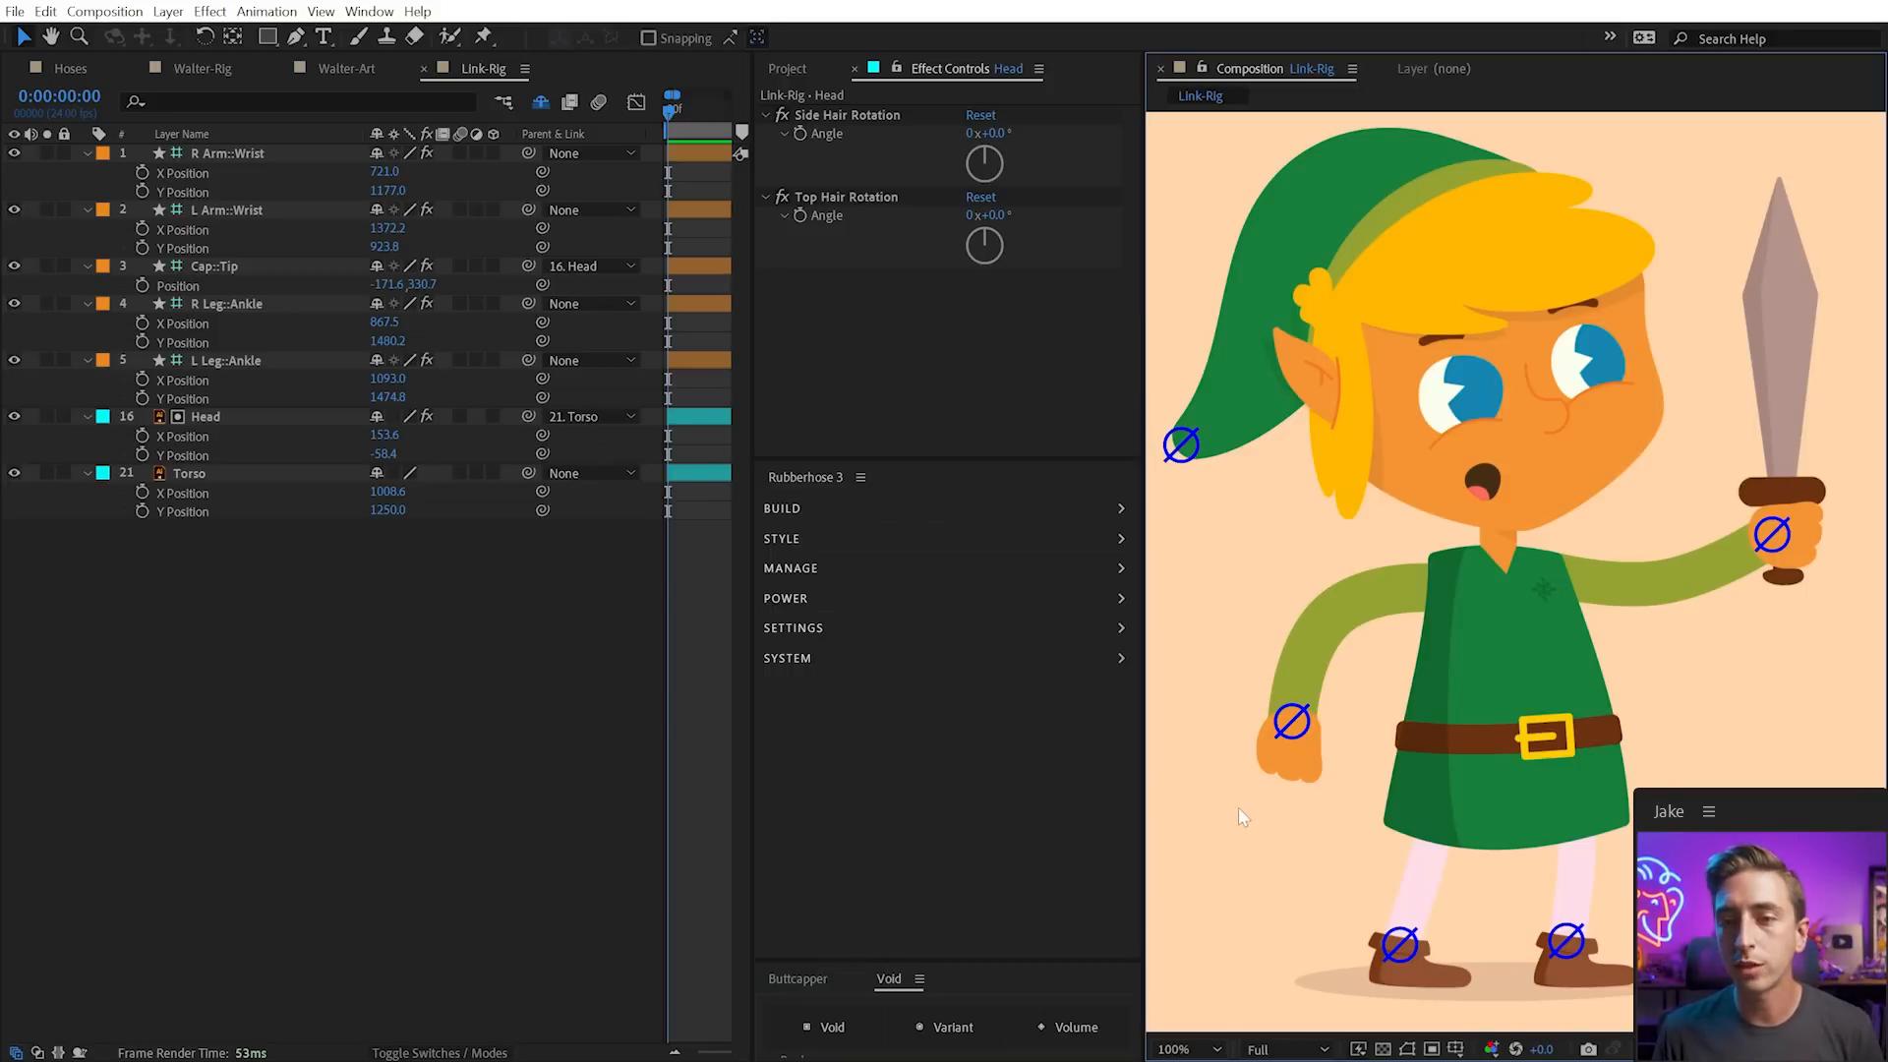
{"action": "left_click", "coordinate": [1290, 739]}
Create a trial Void null for R Arm::Wrist and drag the hand up-left to test it
{"action": "left_click", "coordinate": [826, 1017]}
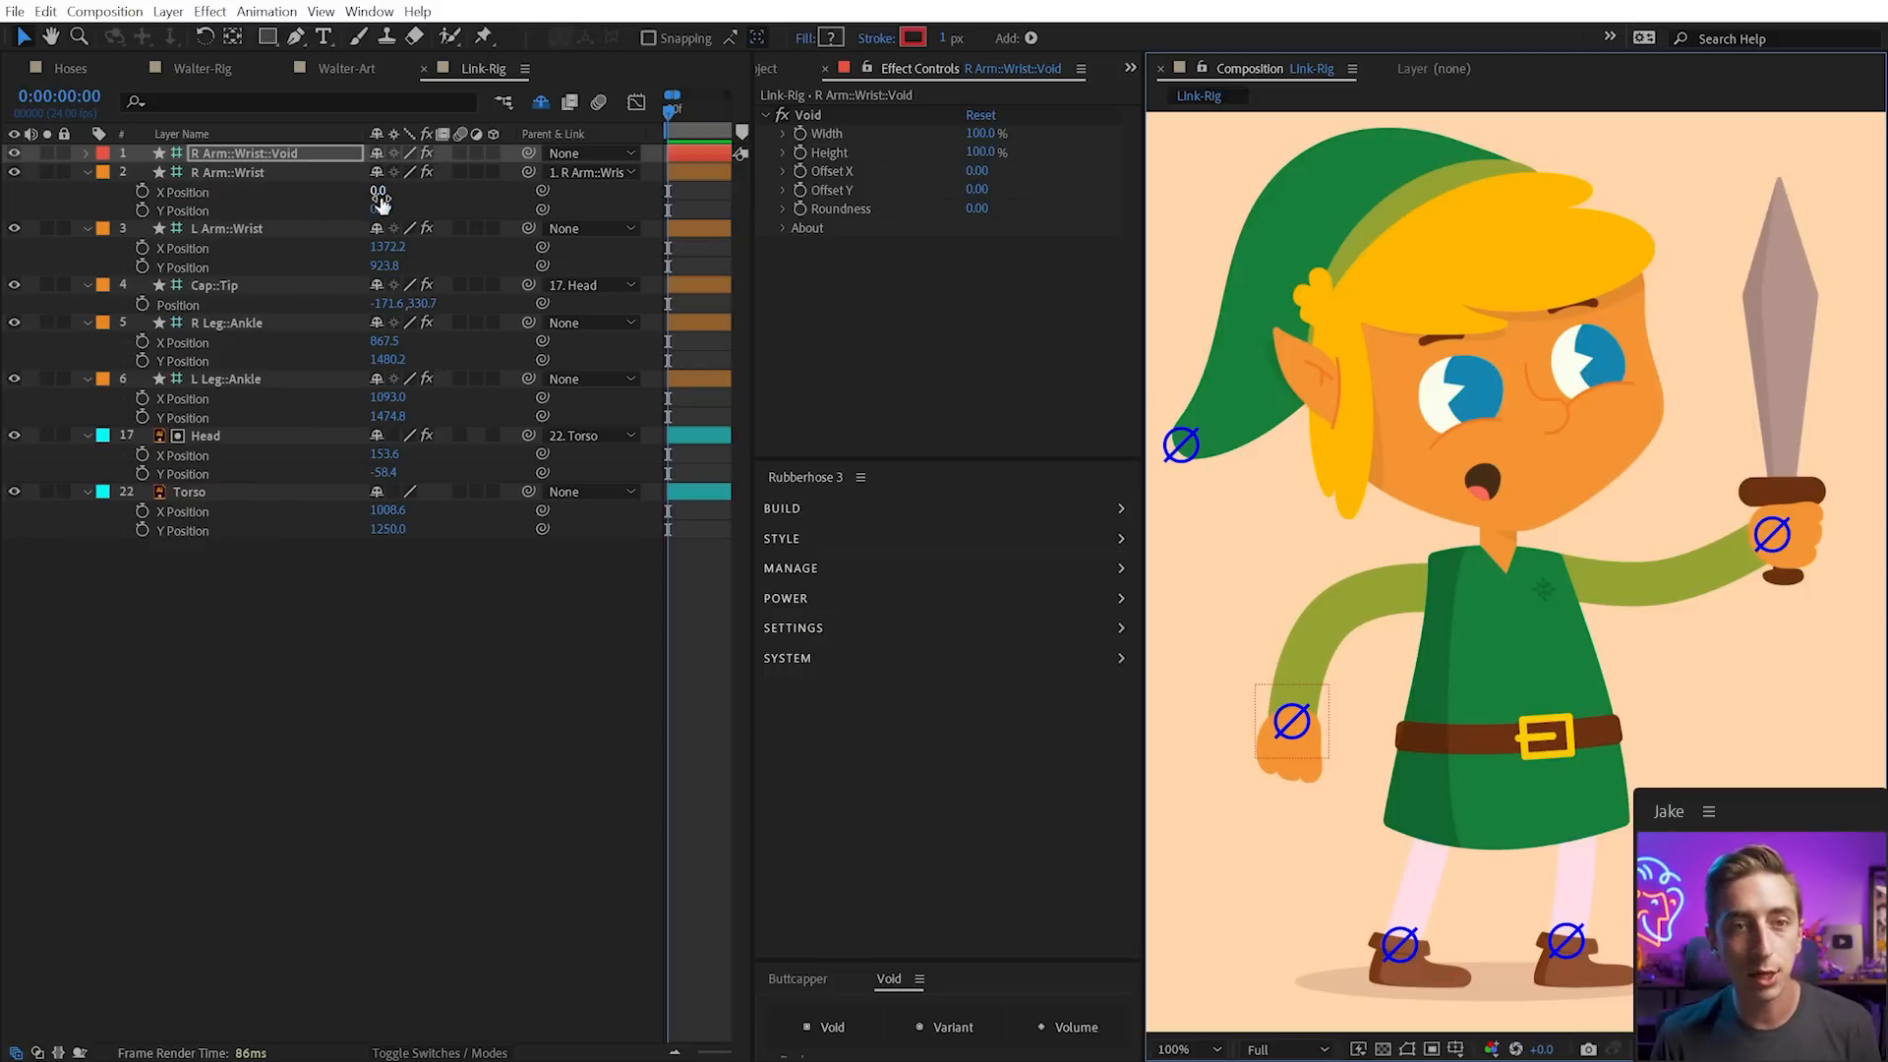
{"action": "left_click", "coordinate": [251, 177]}
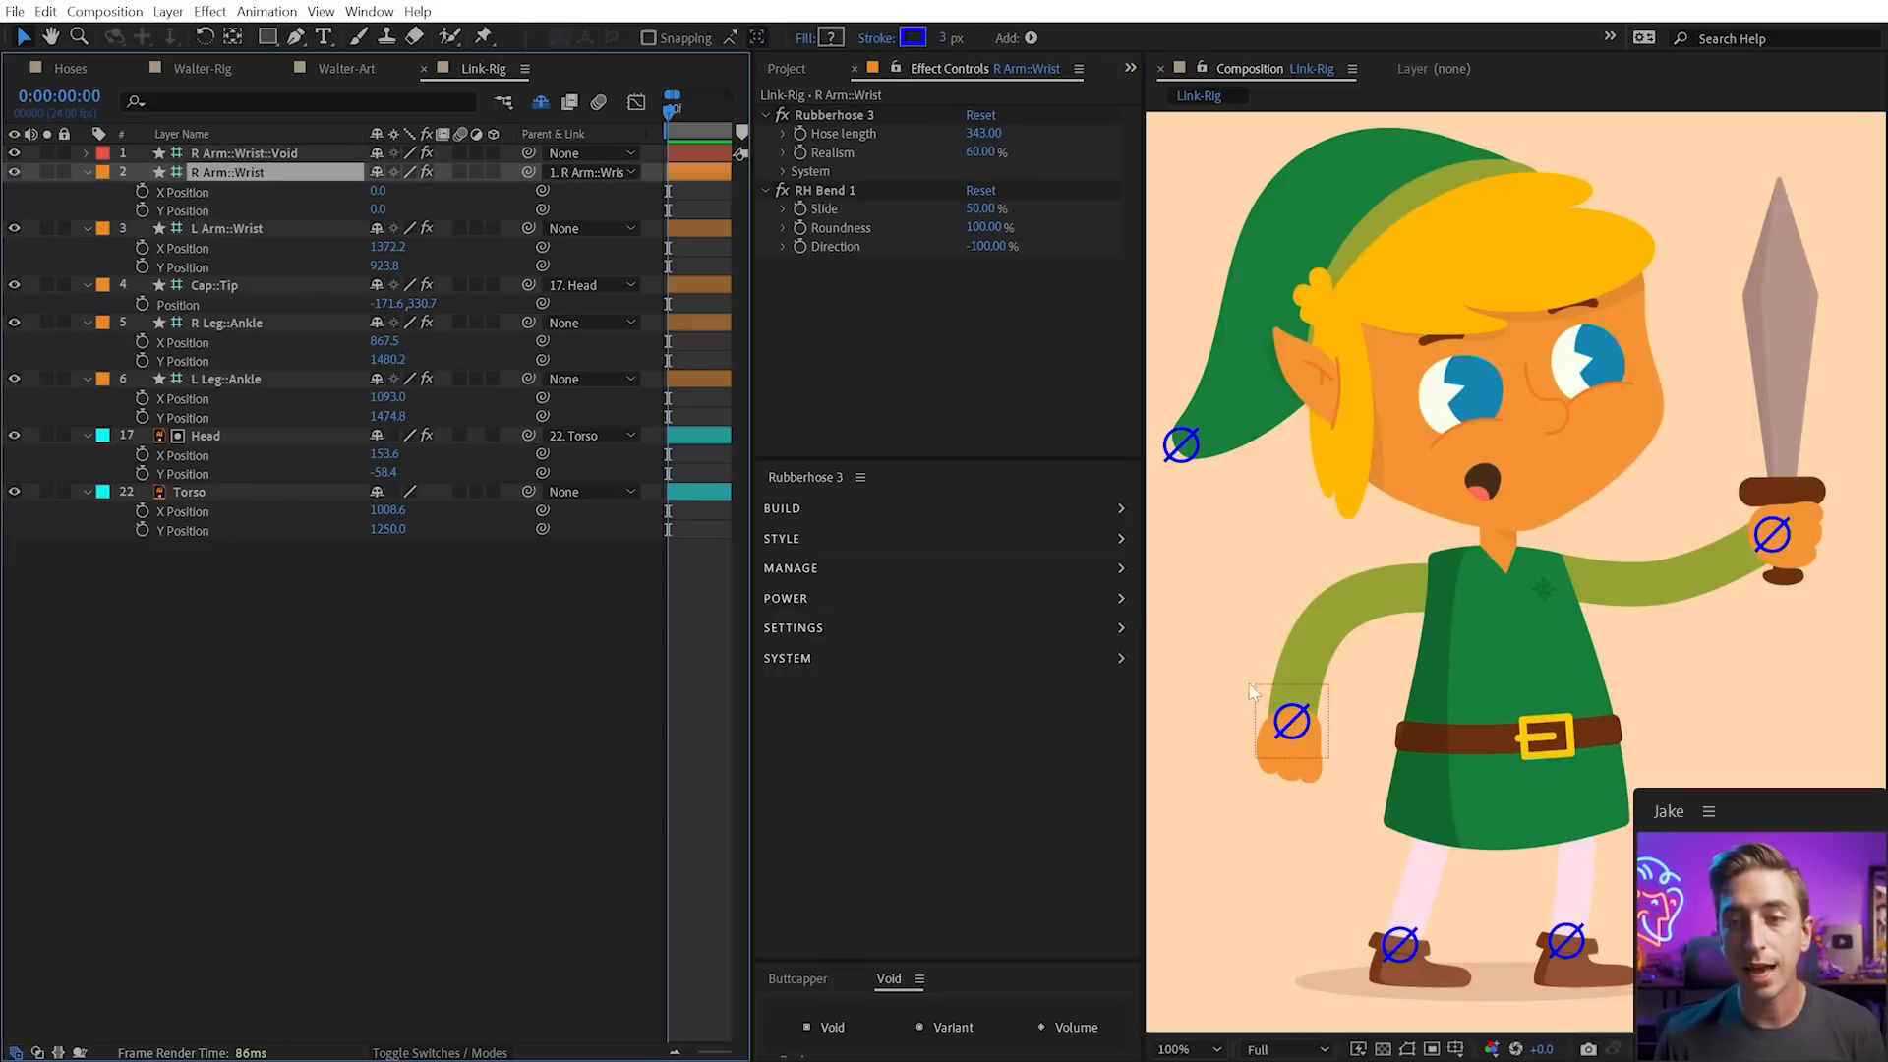
{"action": "left_click_drag", "start_coordinate": [1284, 737], "coordinate": [1222, 619]}
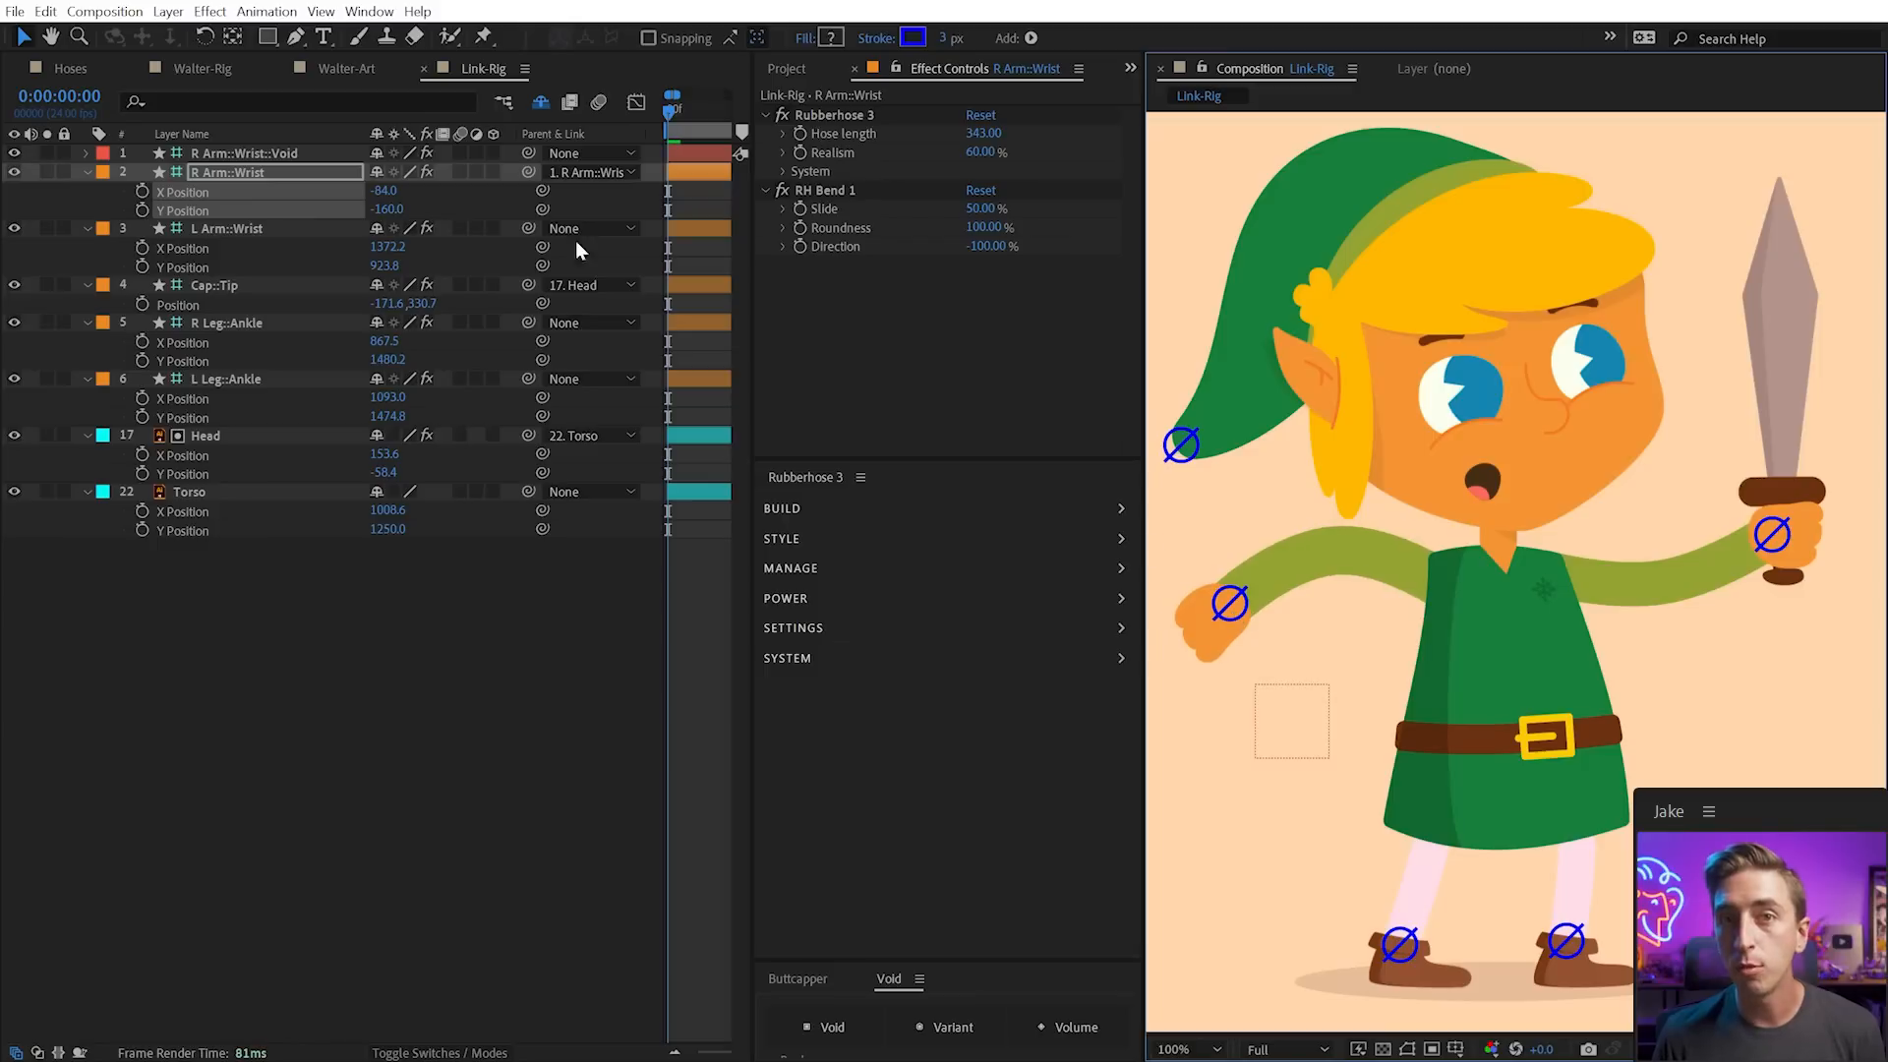
Set the wrist Position to 0, 0, then delete the R Arm::Wrist::Void null
{"action": "left_click", "coordinate": [388, 190]}
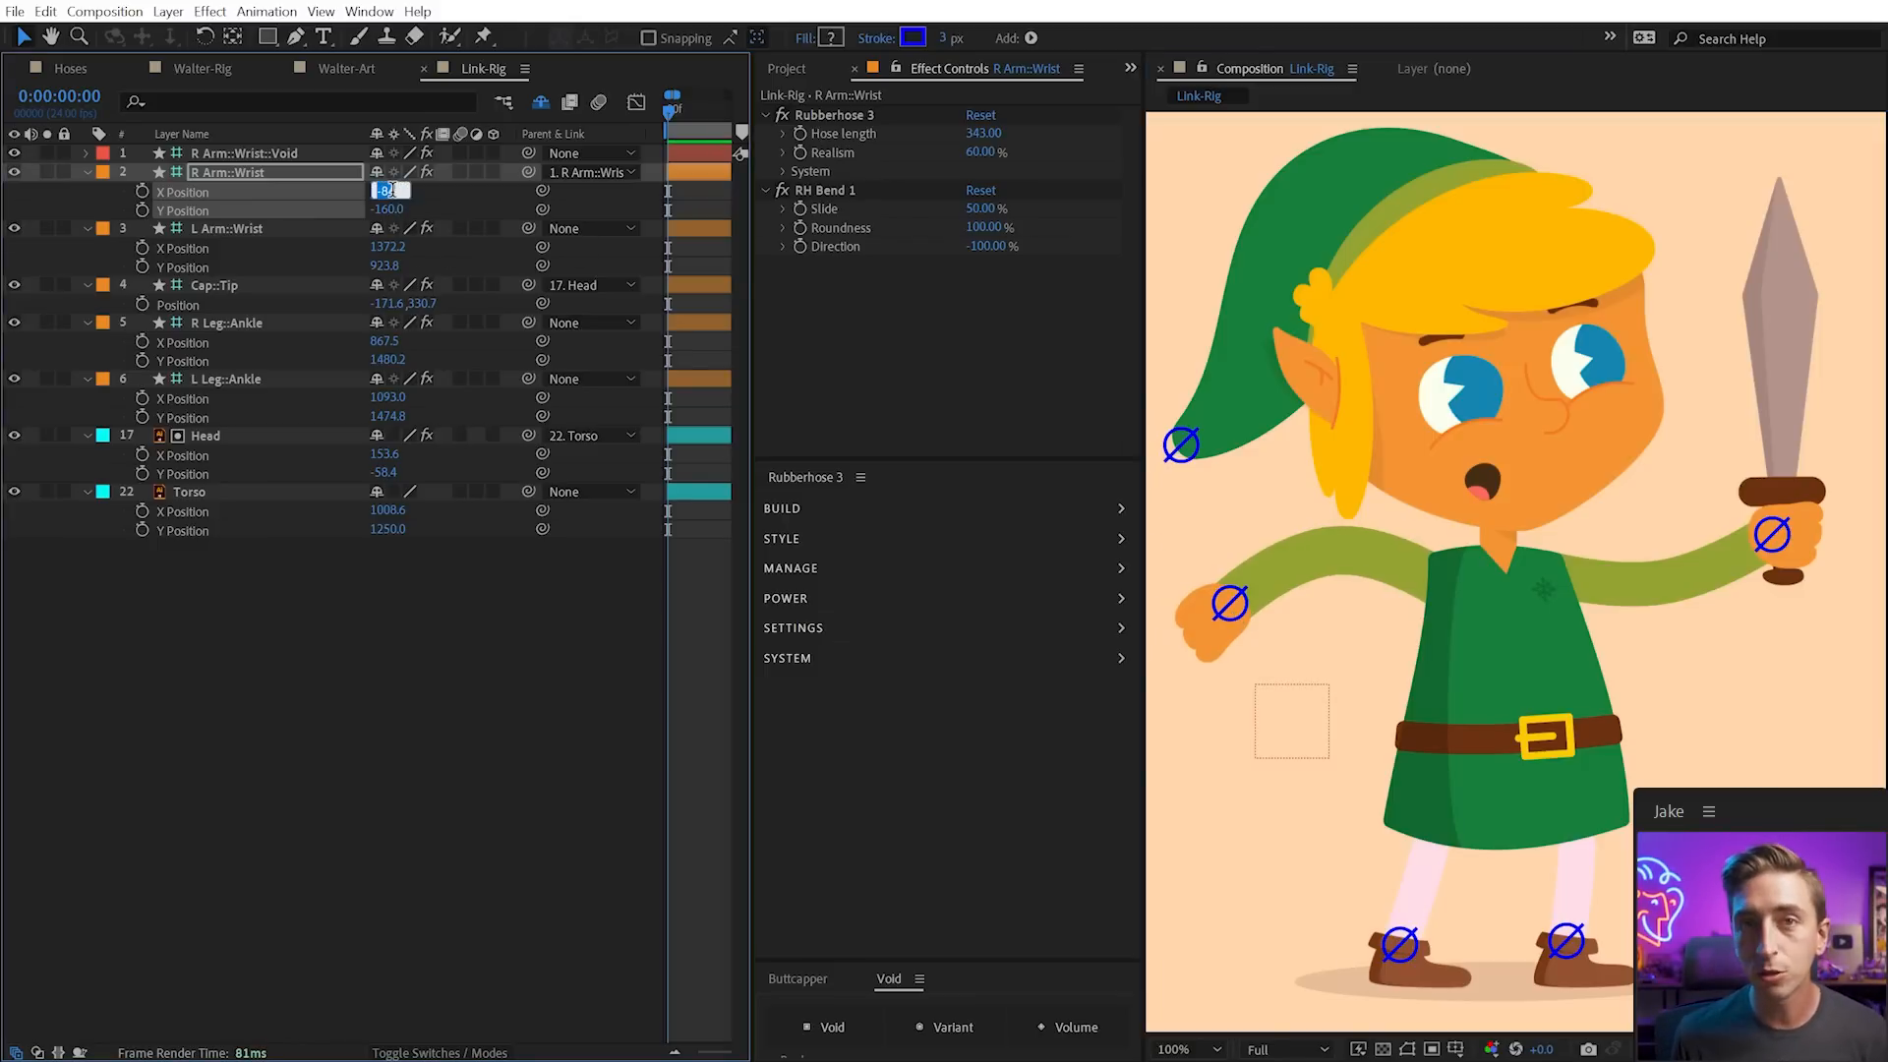
{"action": "type", "text": "0"}
{"action": "key", "text": "Tab"}
{"action": "type", "text": "0"}
{"action": "key", "text": "Return"}
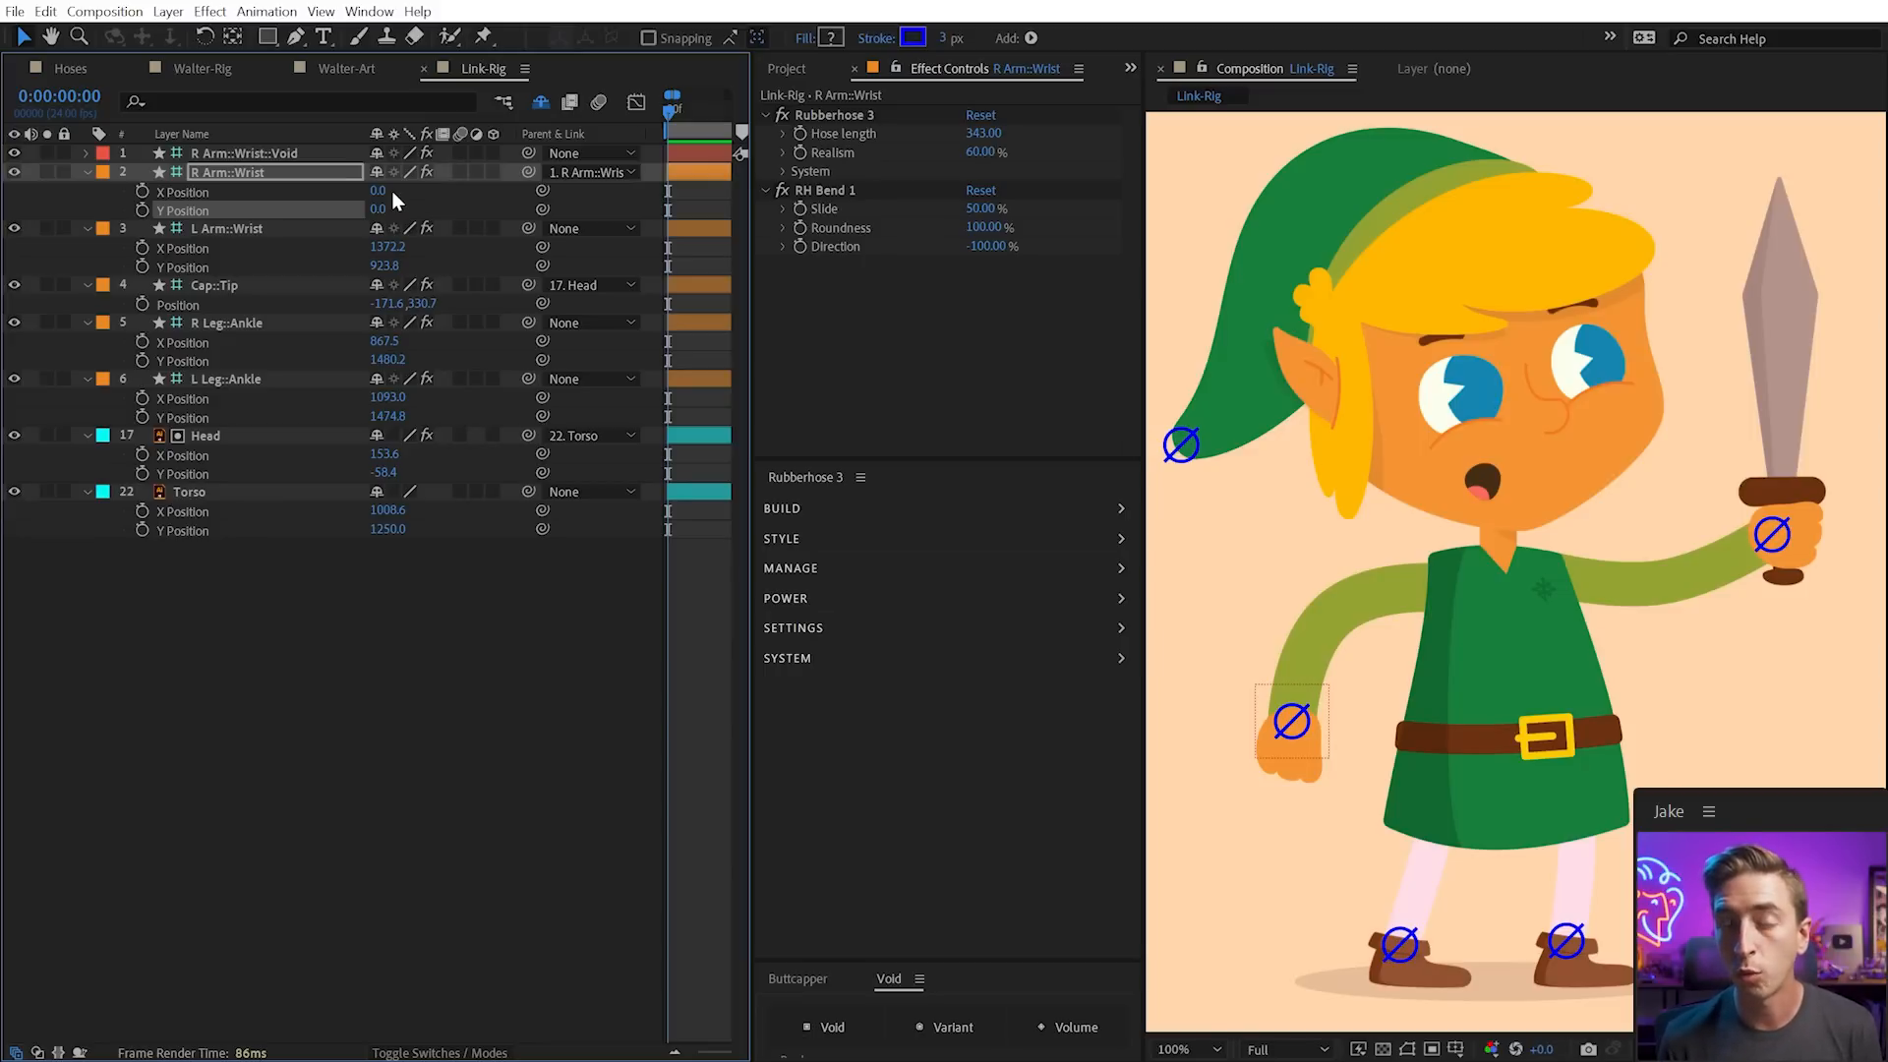
{"action": "left_click", "coordinate": [265, 152]}
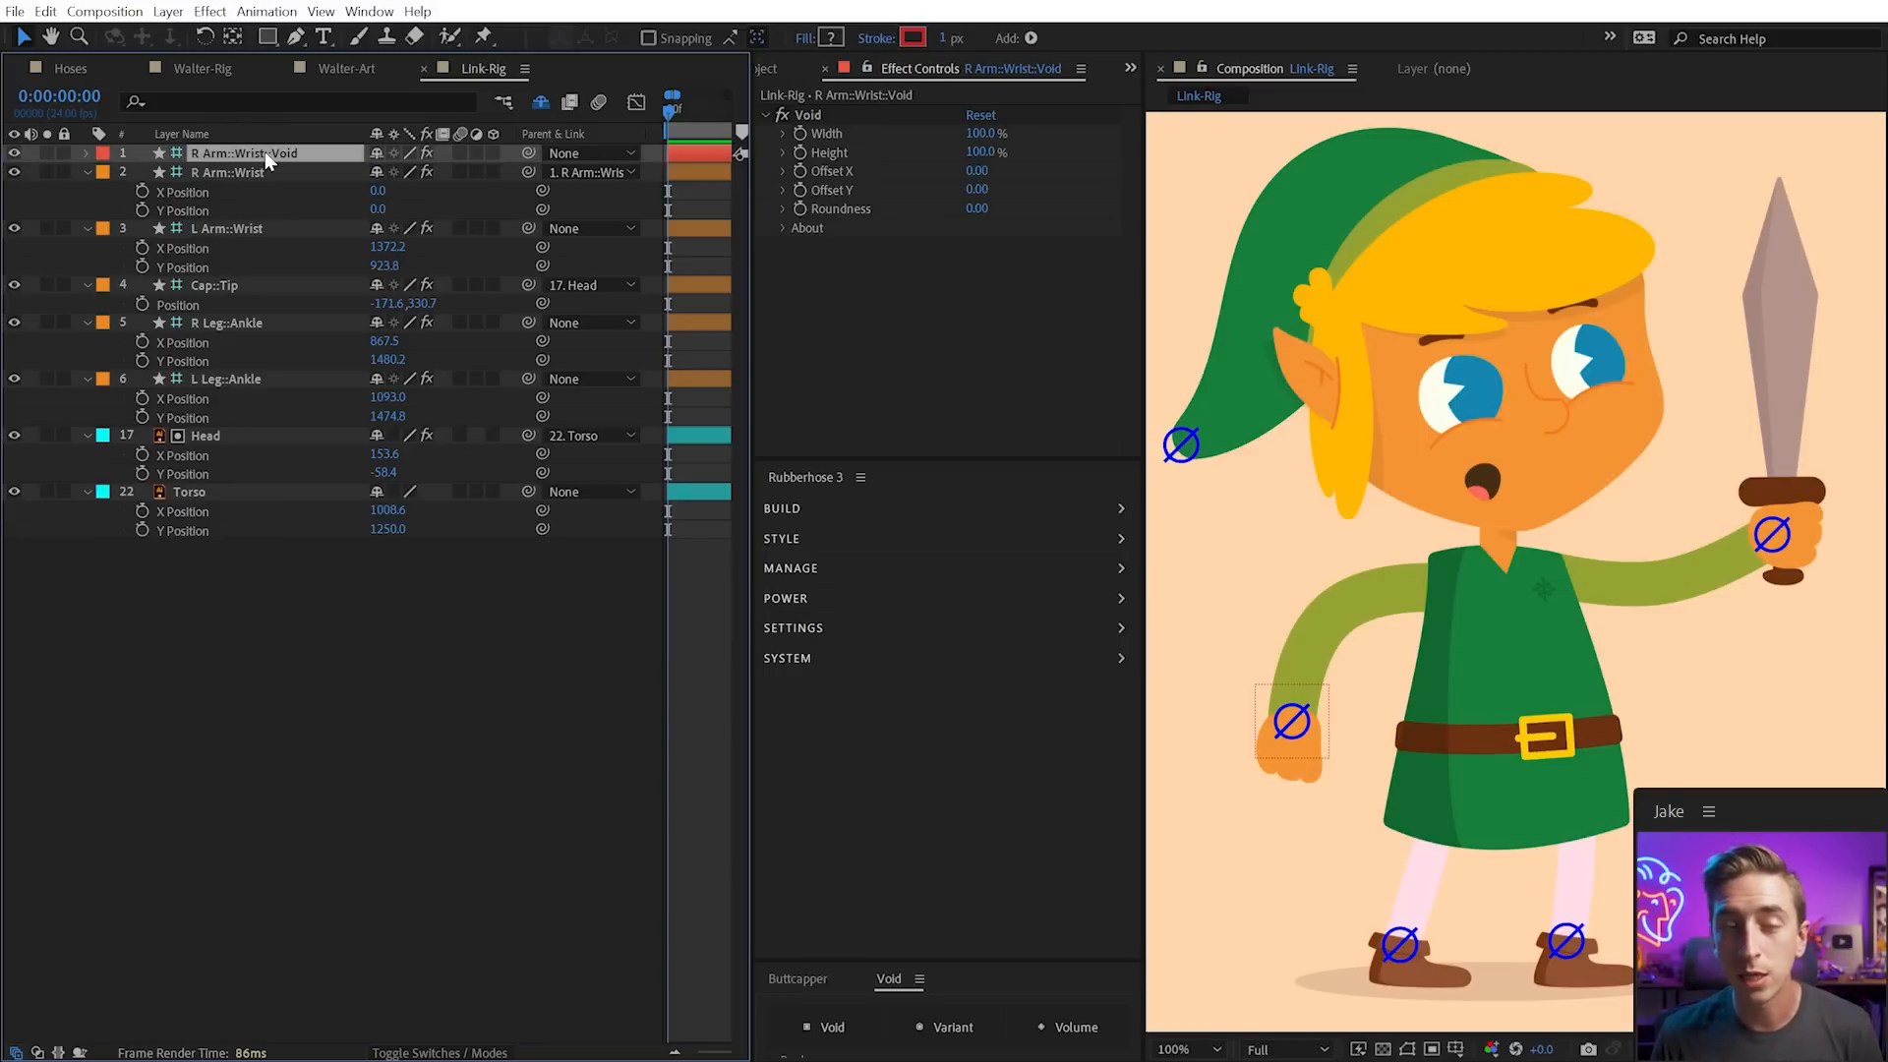
{"action": "key", "text": "Delete"}
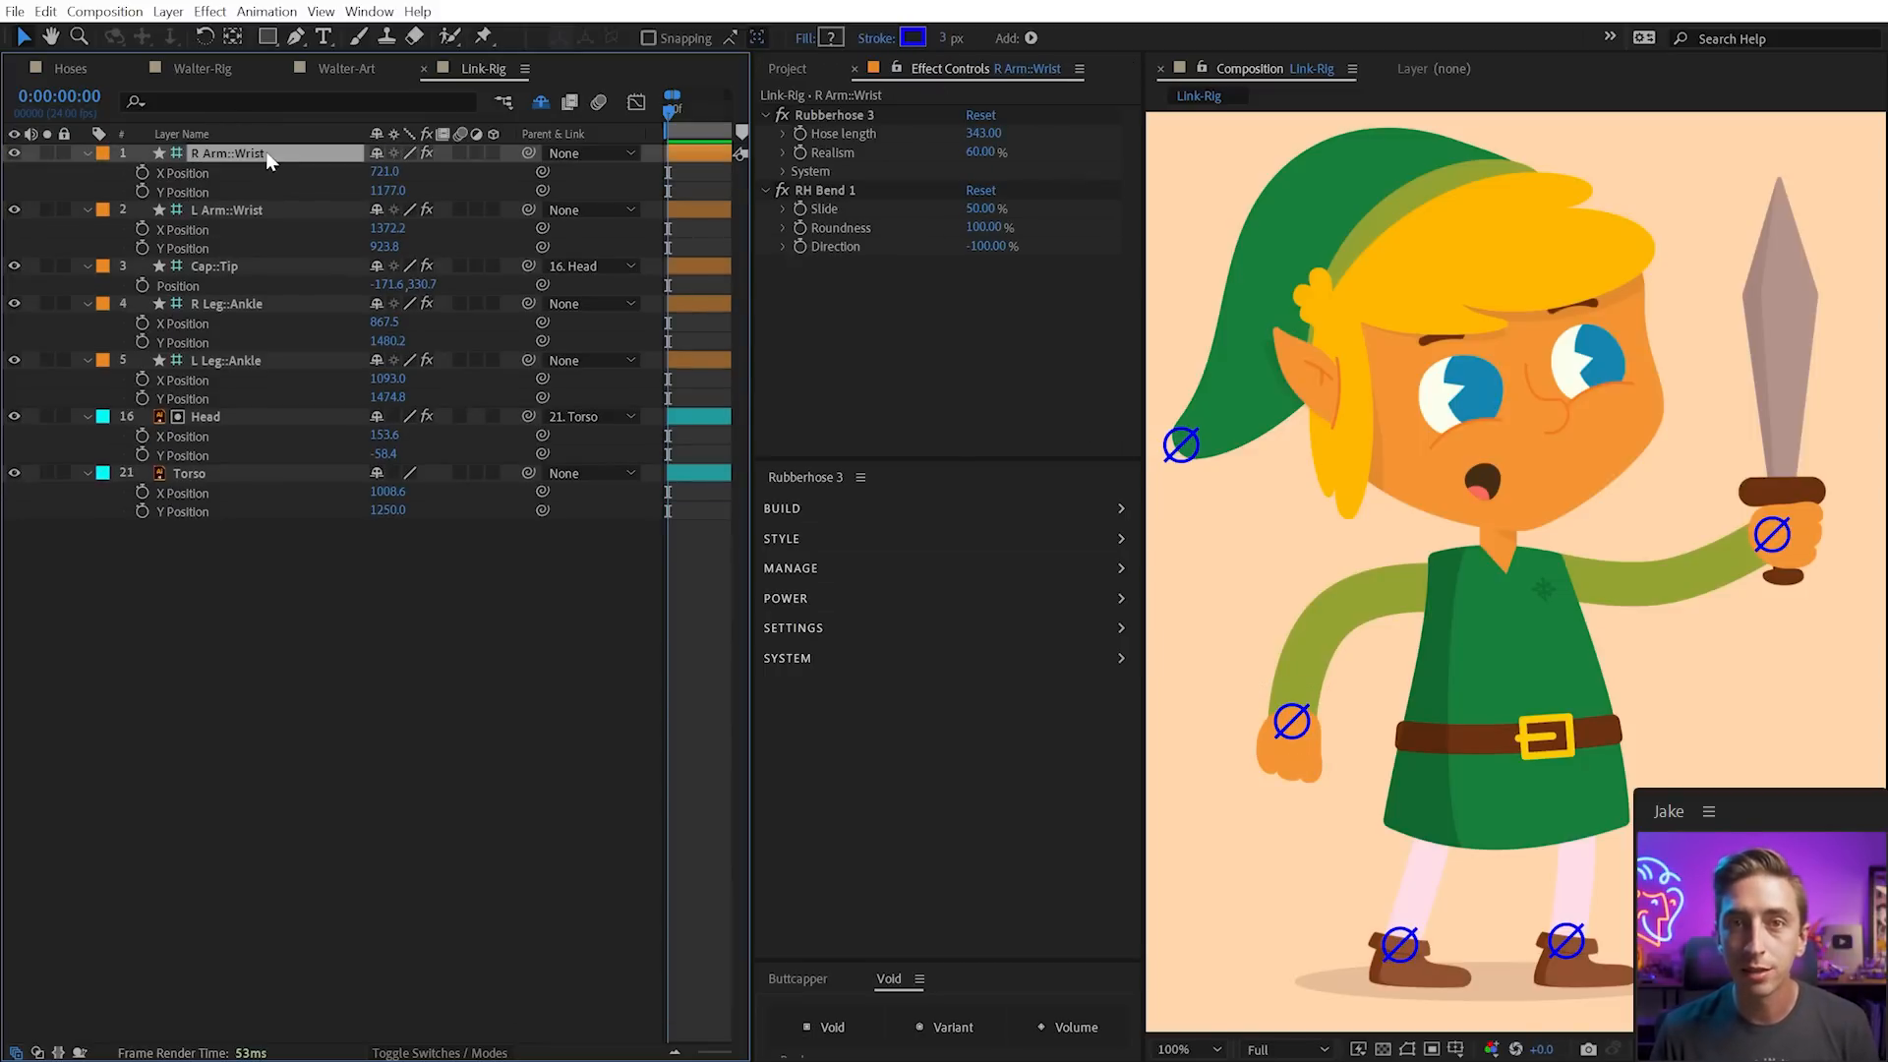
Parent R Arm::Wrist to a new Void null on layer 42, briefly revealing shy layers to check it
{"action": "left_click_drag", "start_coordinate": [844, 960], "coordinate": [831, 767]}
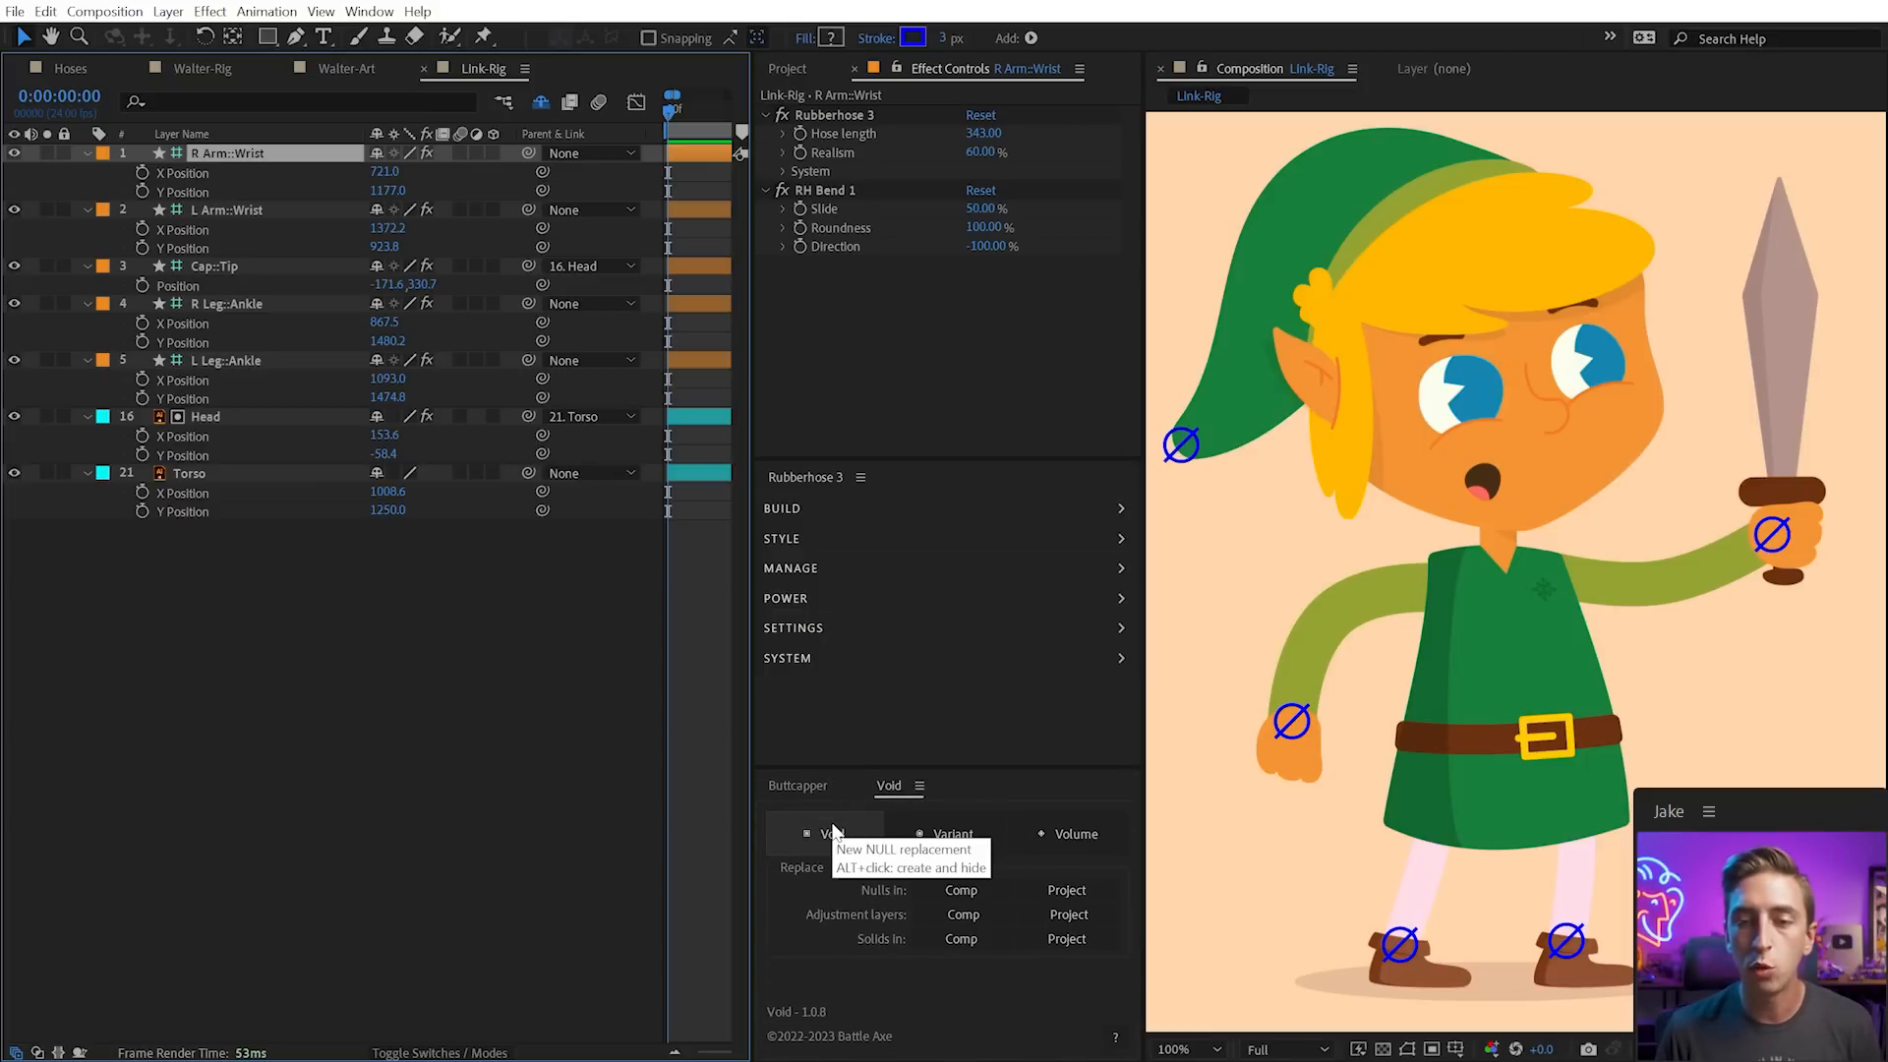
{"action": "left_click", "coordinate": [833, 832]}
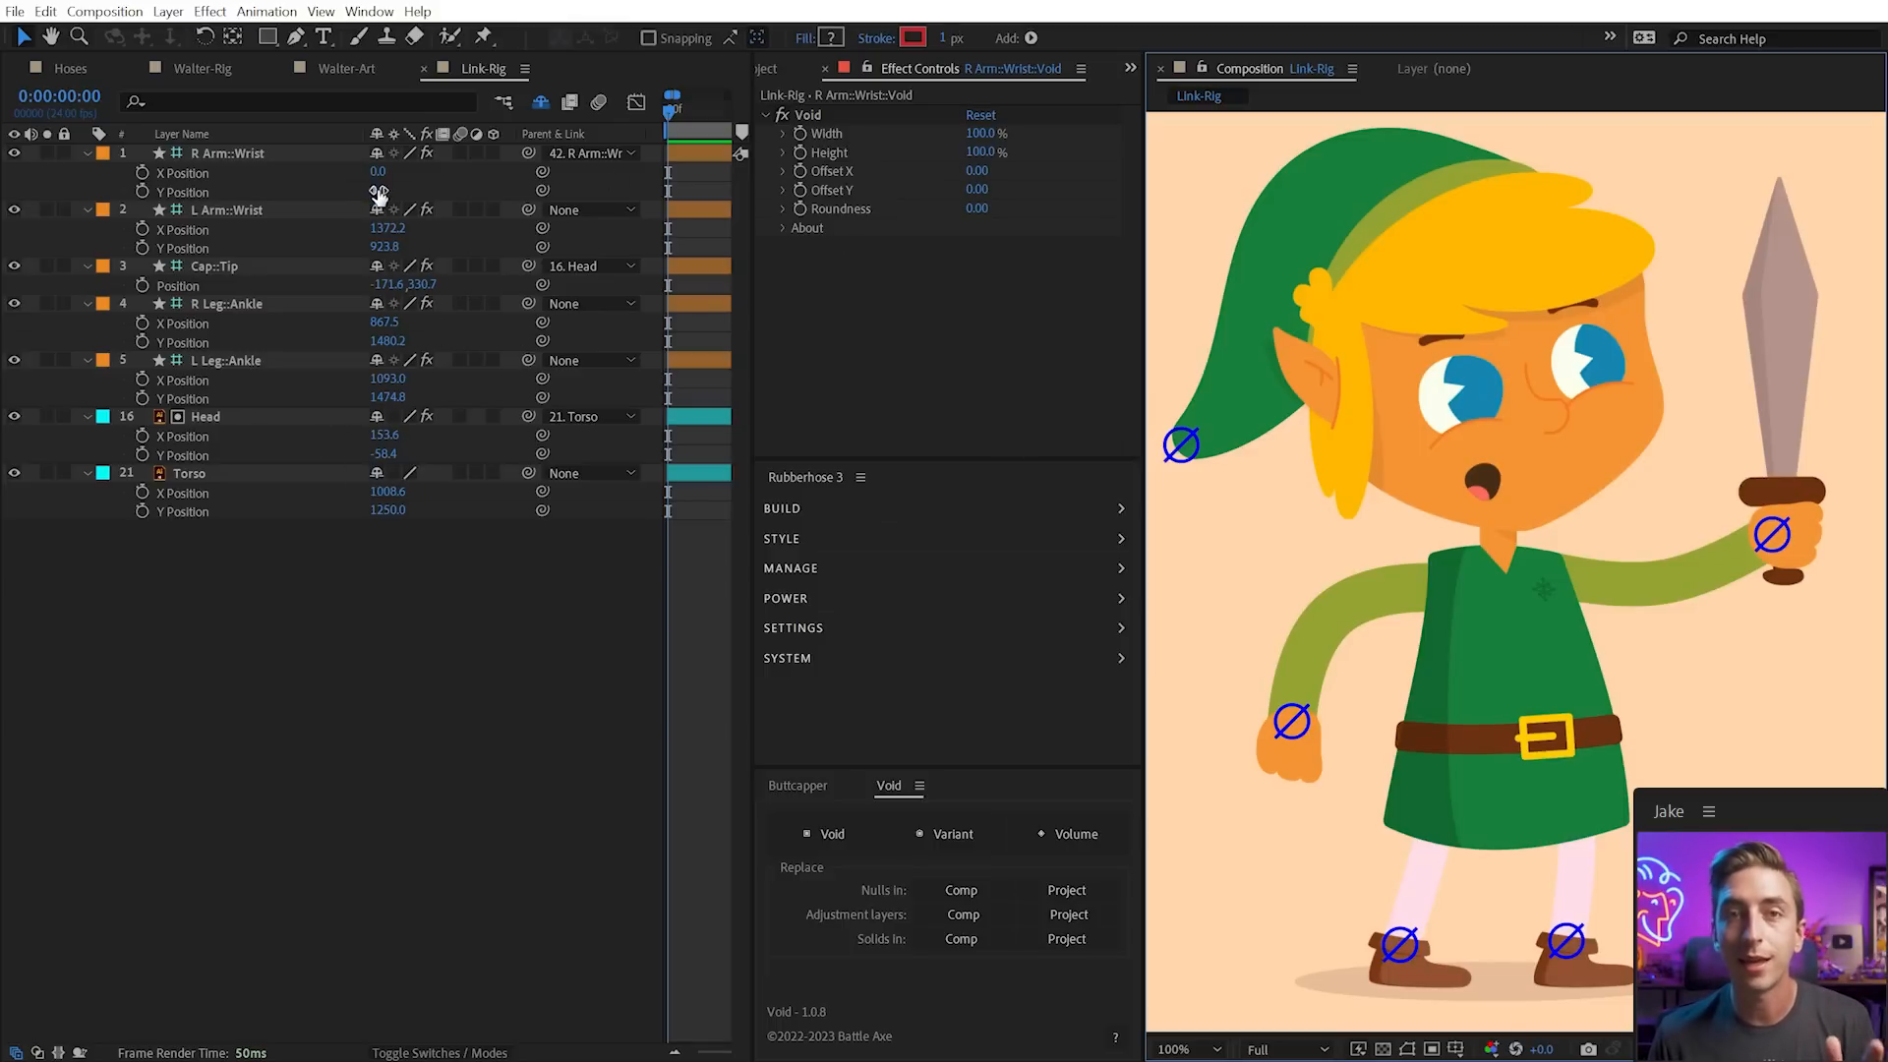
{"action": "key", "text": "u"}
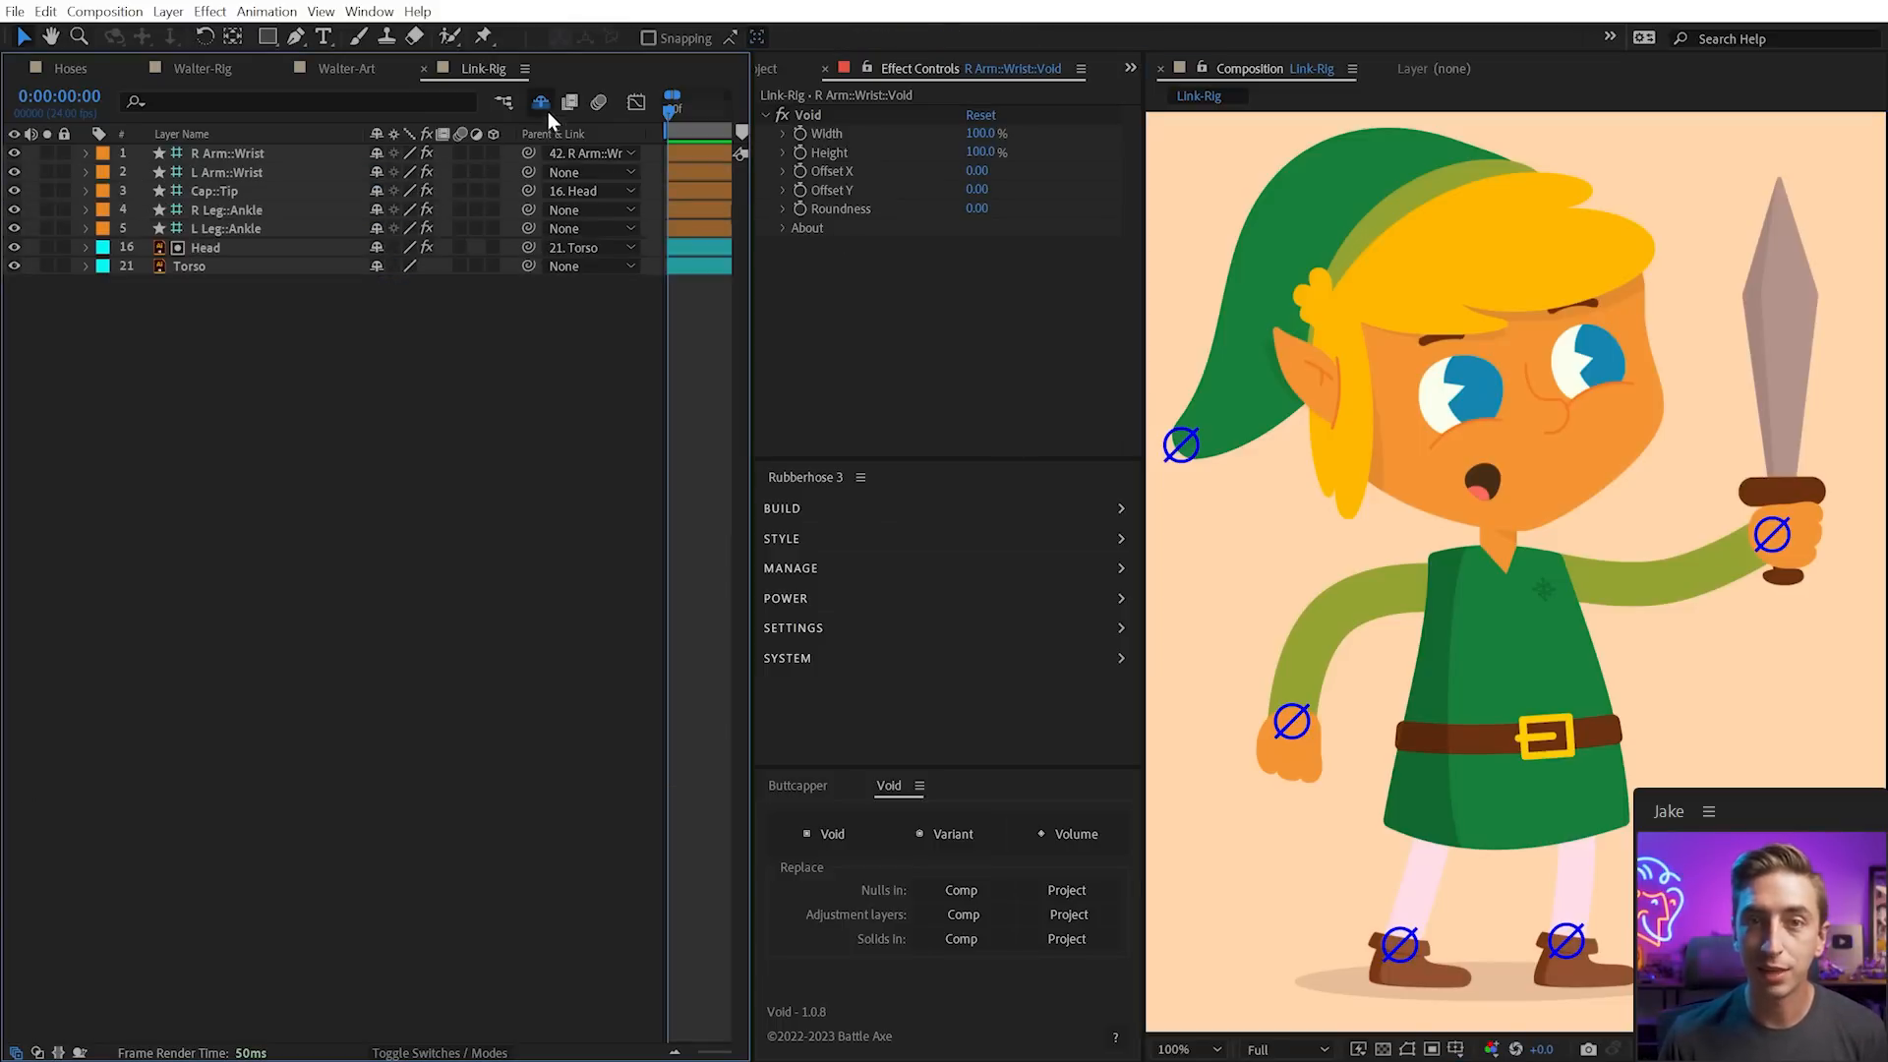
{"action": "left_click", "coordinate": [540, 102]}
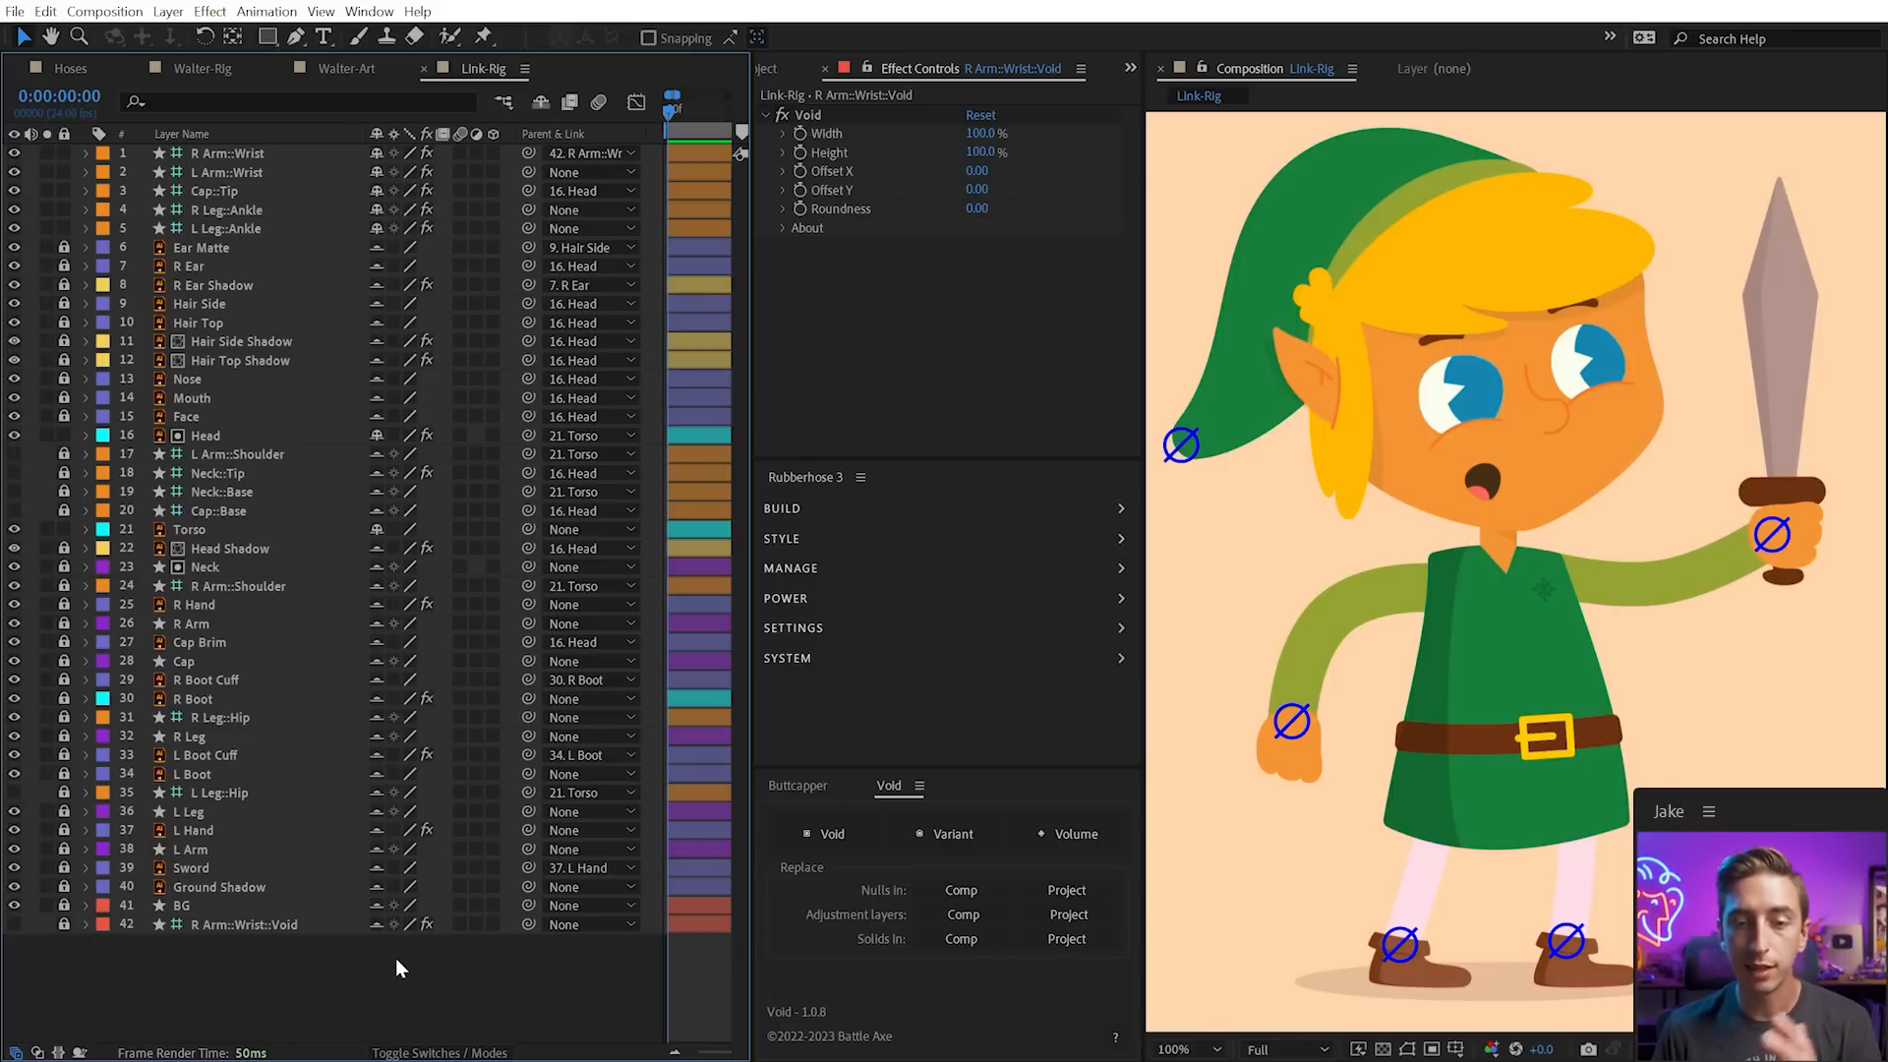
{"action": "left_click", "coordinate": [539, 104]}
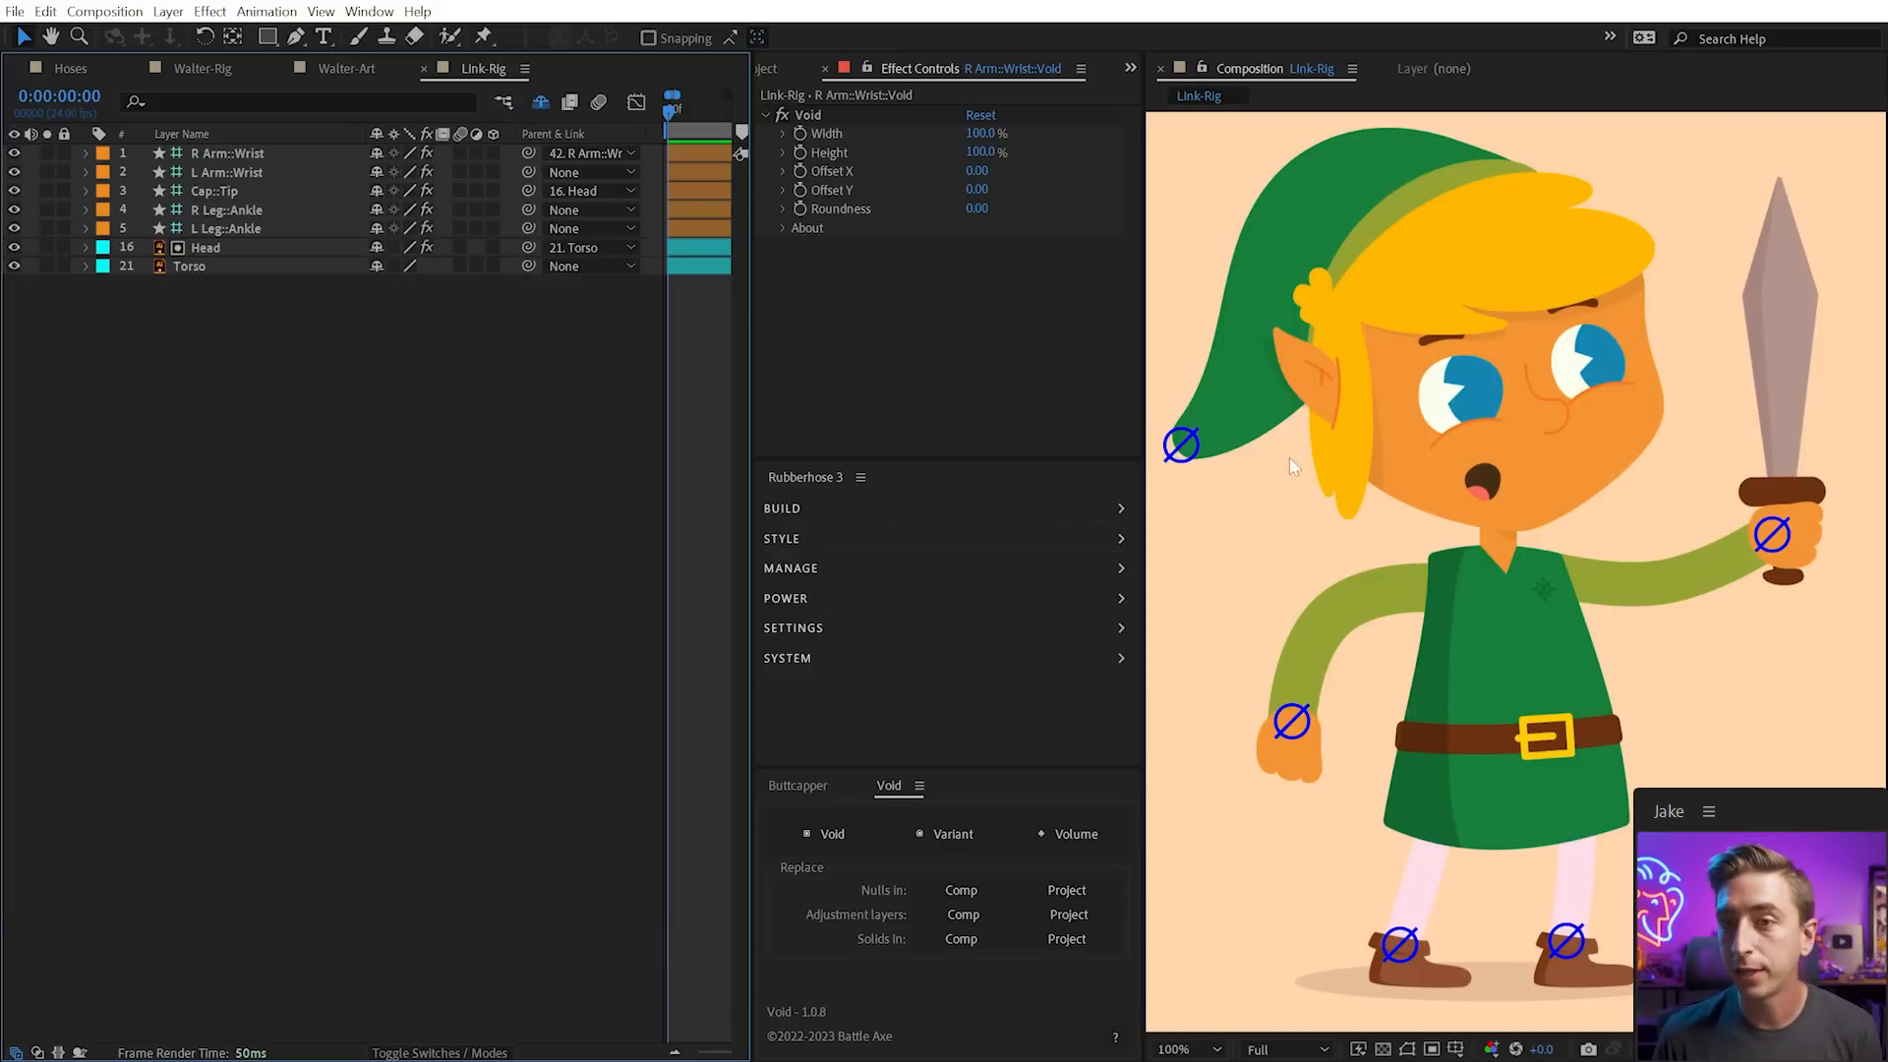
Add Void null parents to L Arm::Wrist, R Leg::Ankle, L Leg::Ankle, Cap::Tip and Head
{"action": "left_click", "coordinate": [1769, 539]}
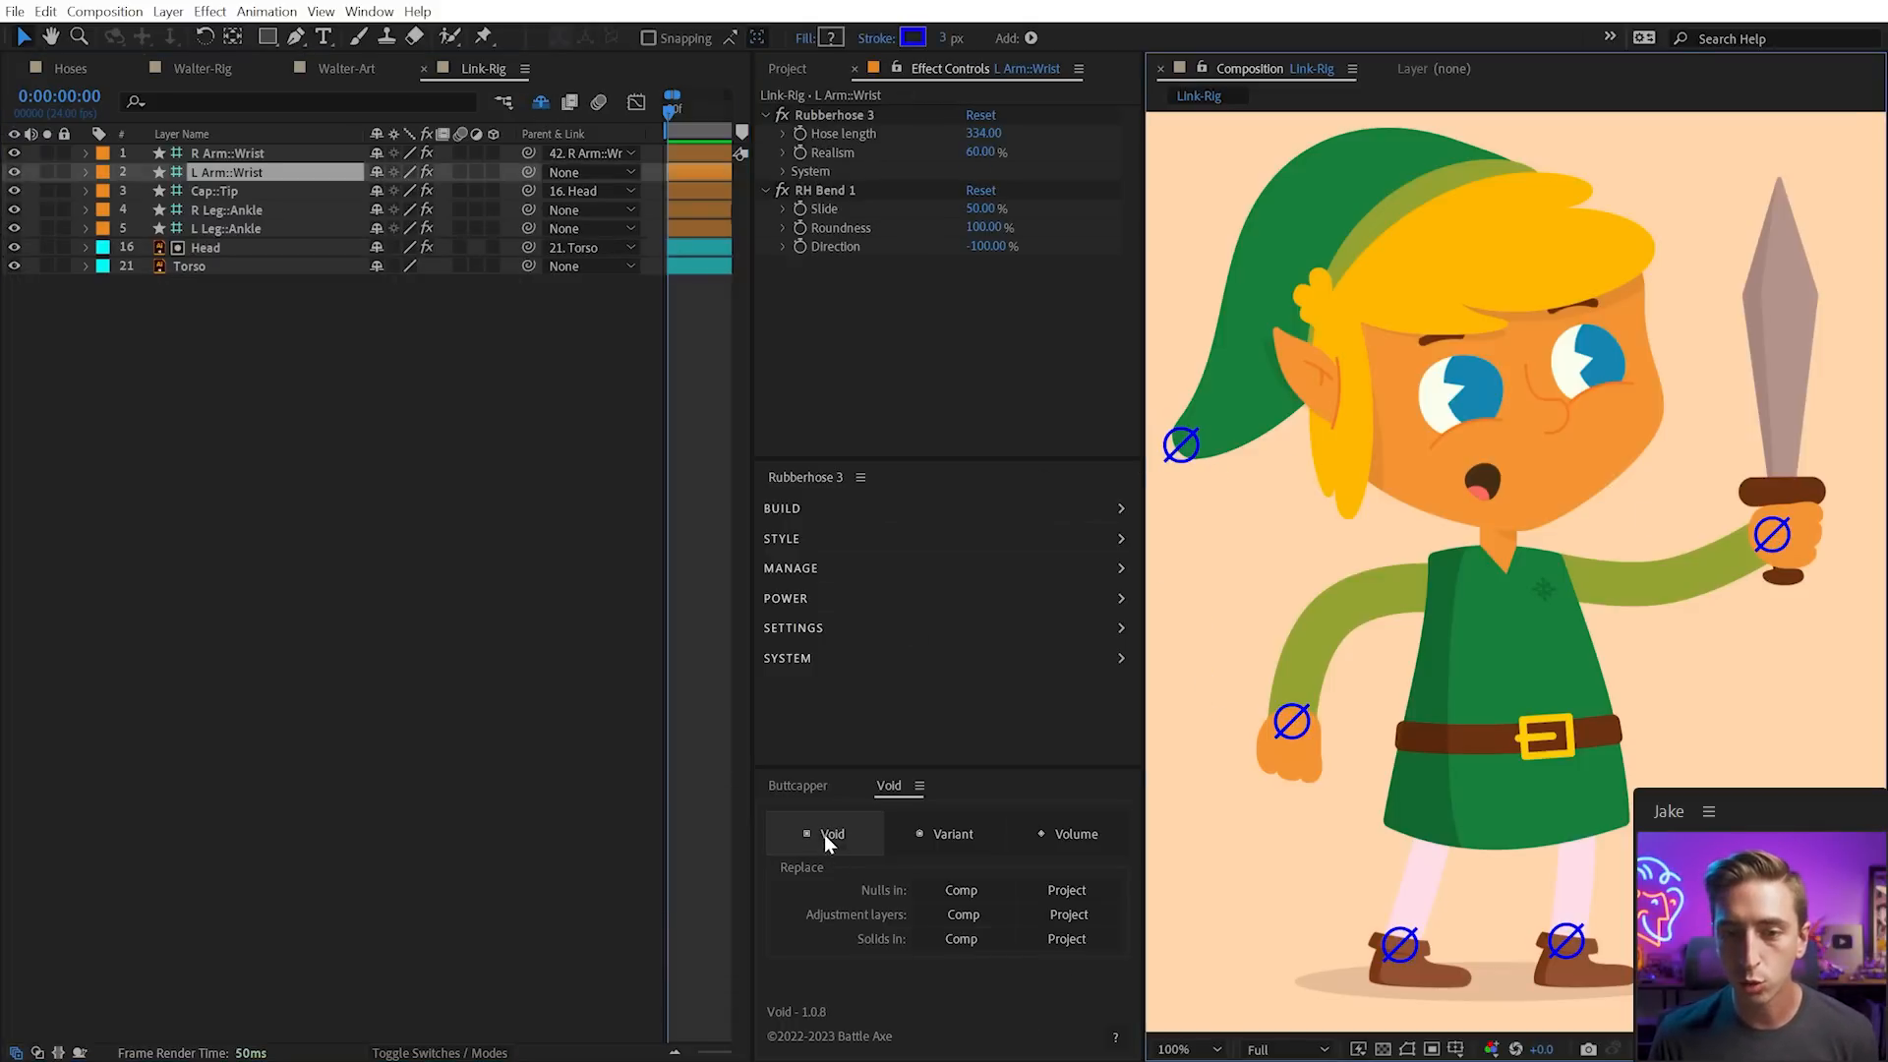
{"action": "left_click", "coordinate": [826, 838]}
{"action": "left_click", "coordinate": [1400, 946]}
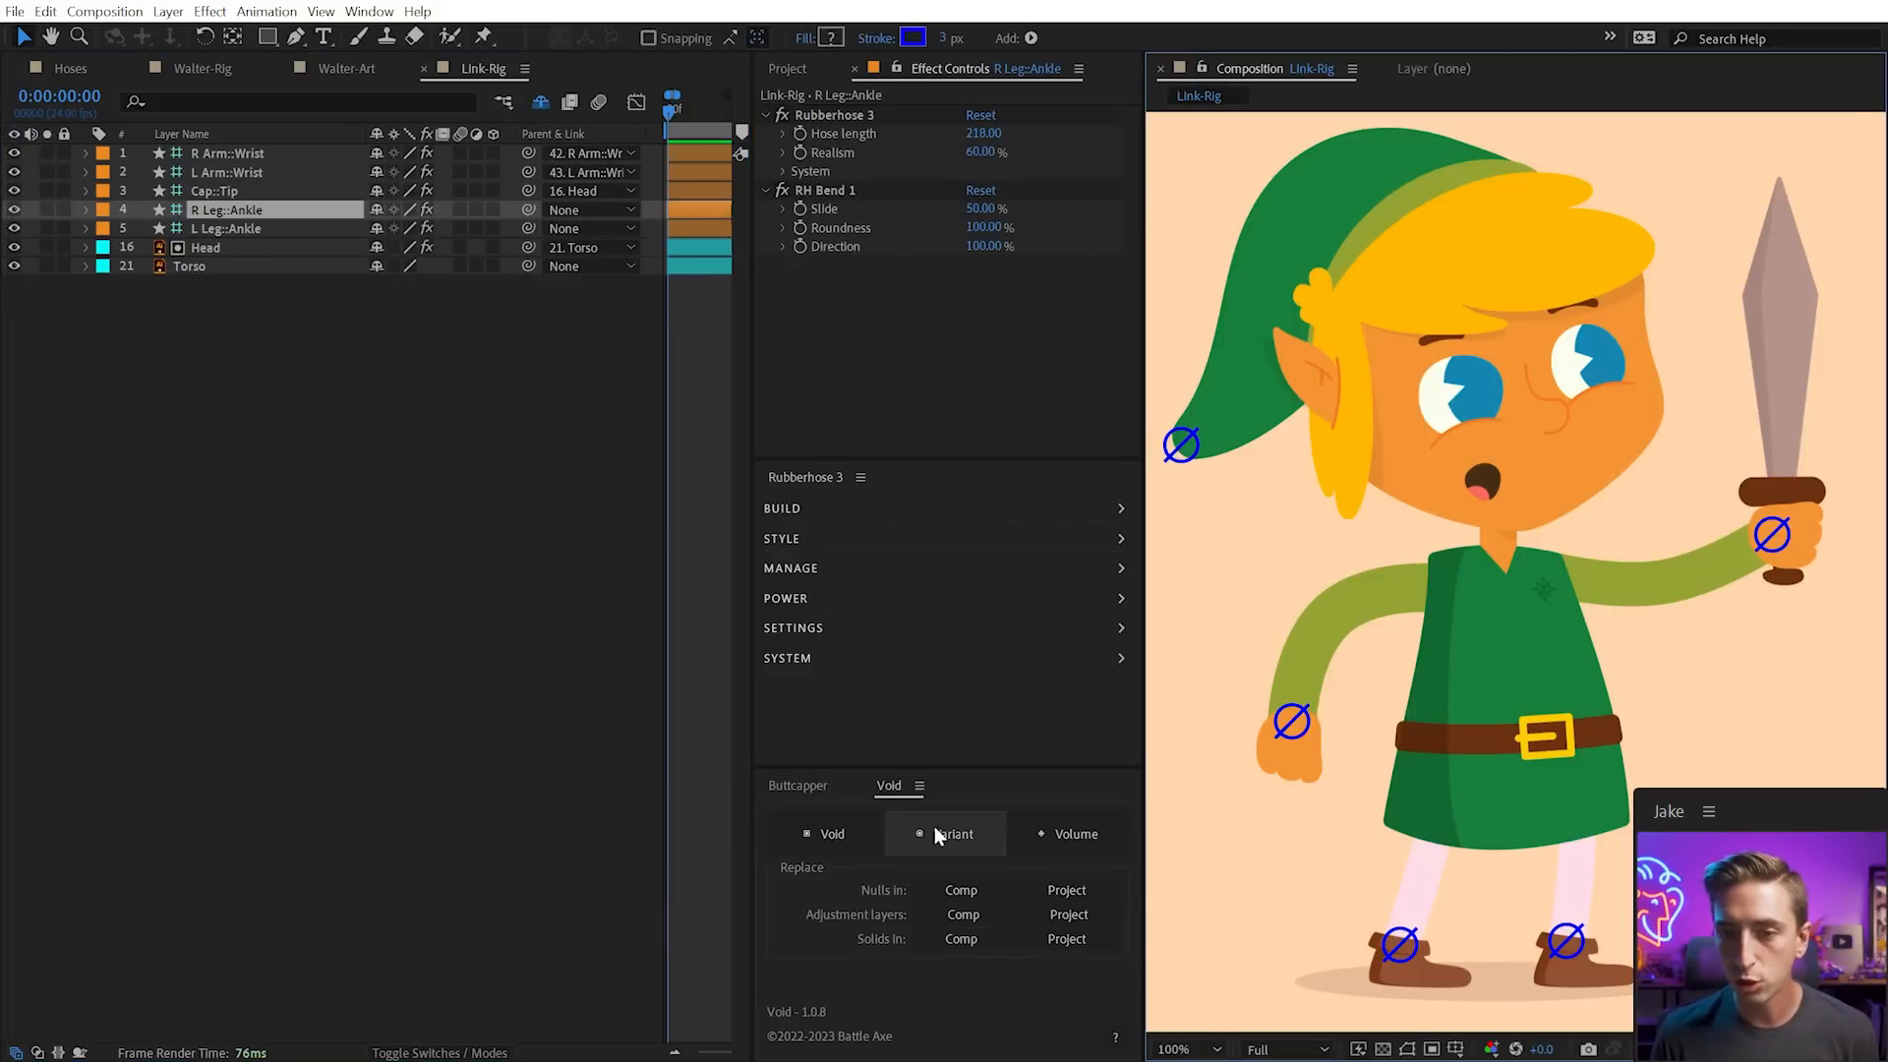
{"action": "left_click", "coordinate": [844, 843]}
{"action": "left_click", "coordinate": [1566, 941]}
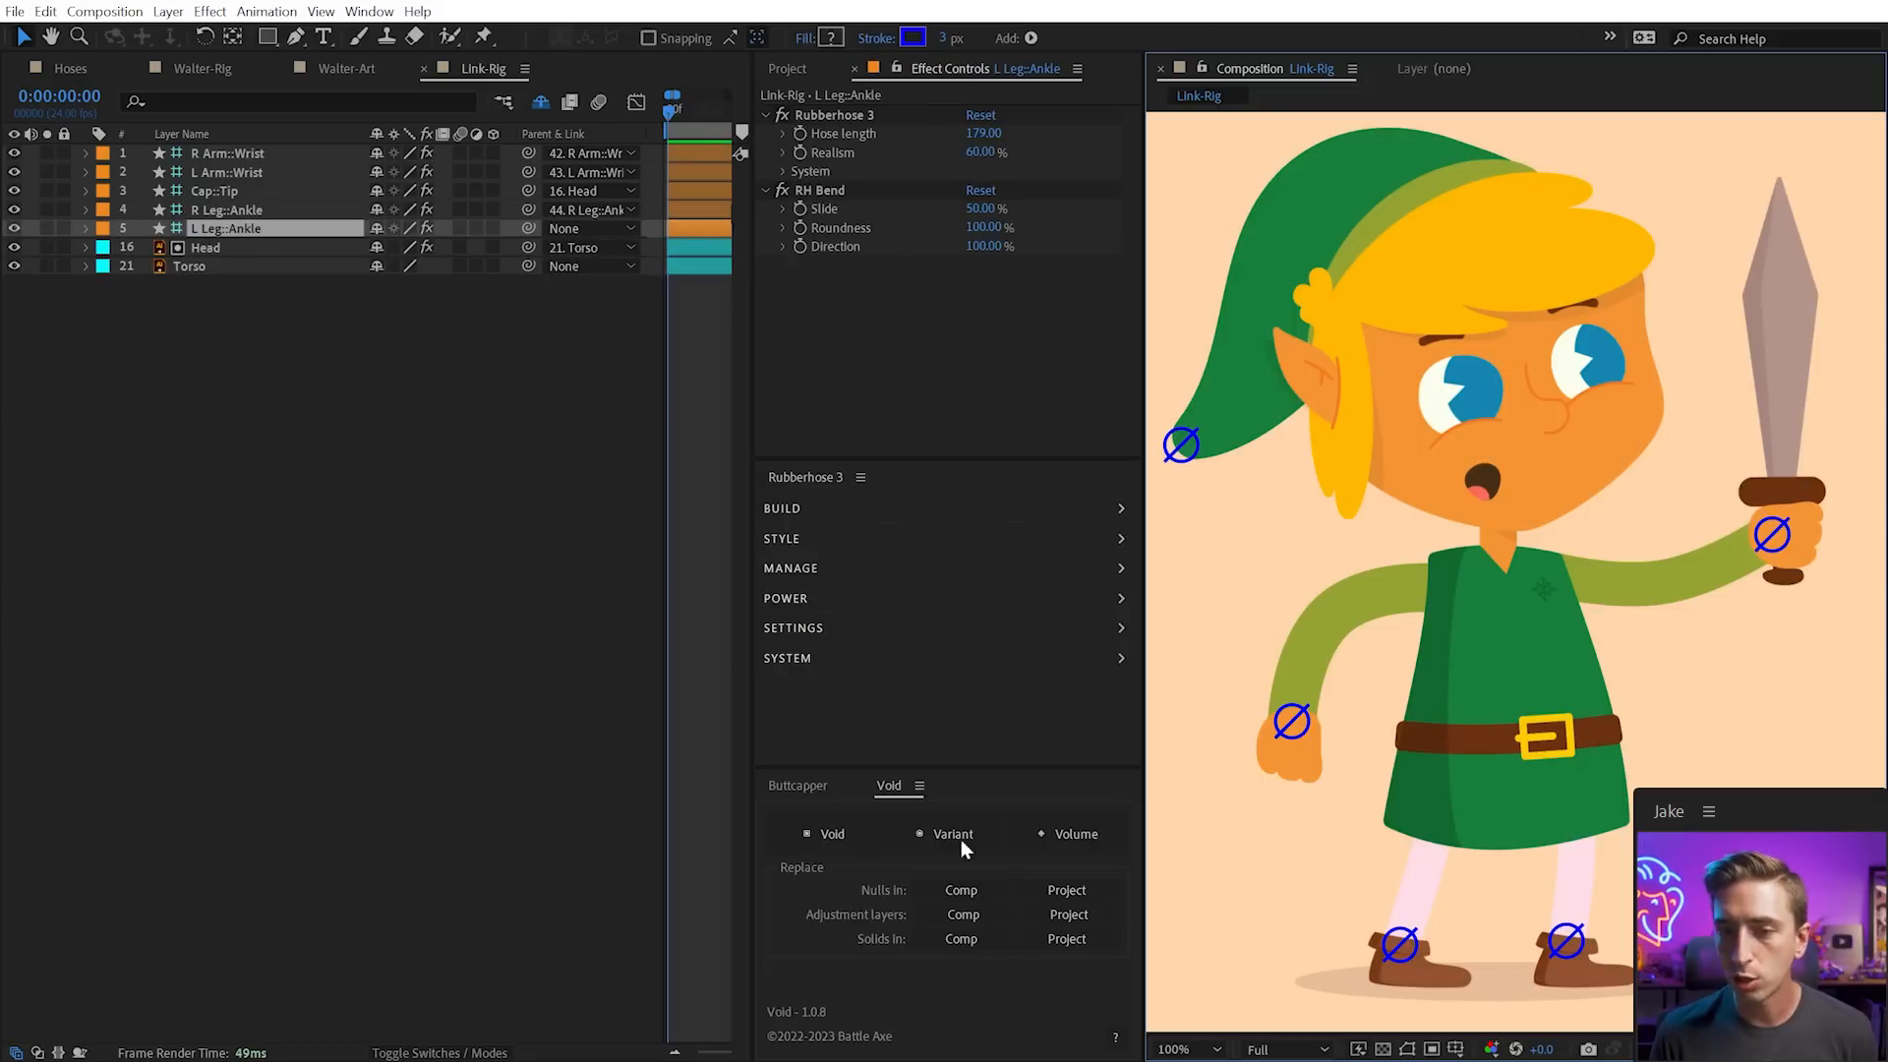
{"action": "left_click", "coordinate": [824, 832]}
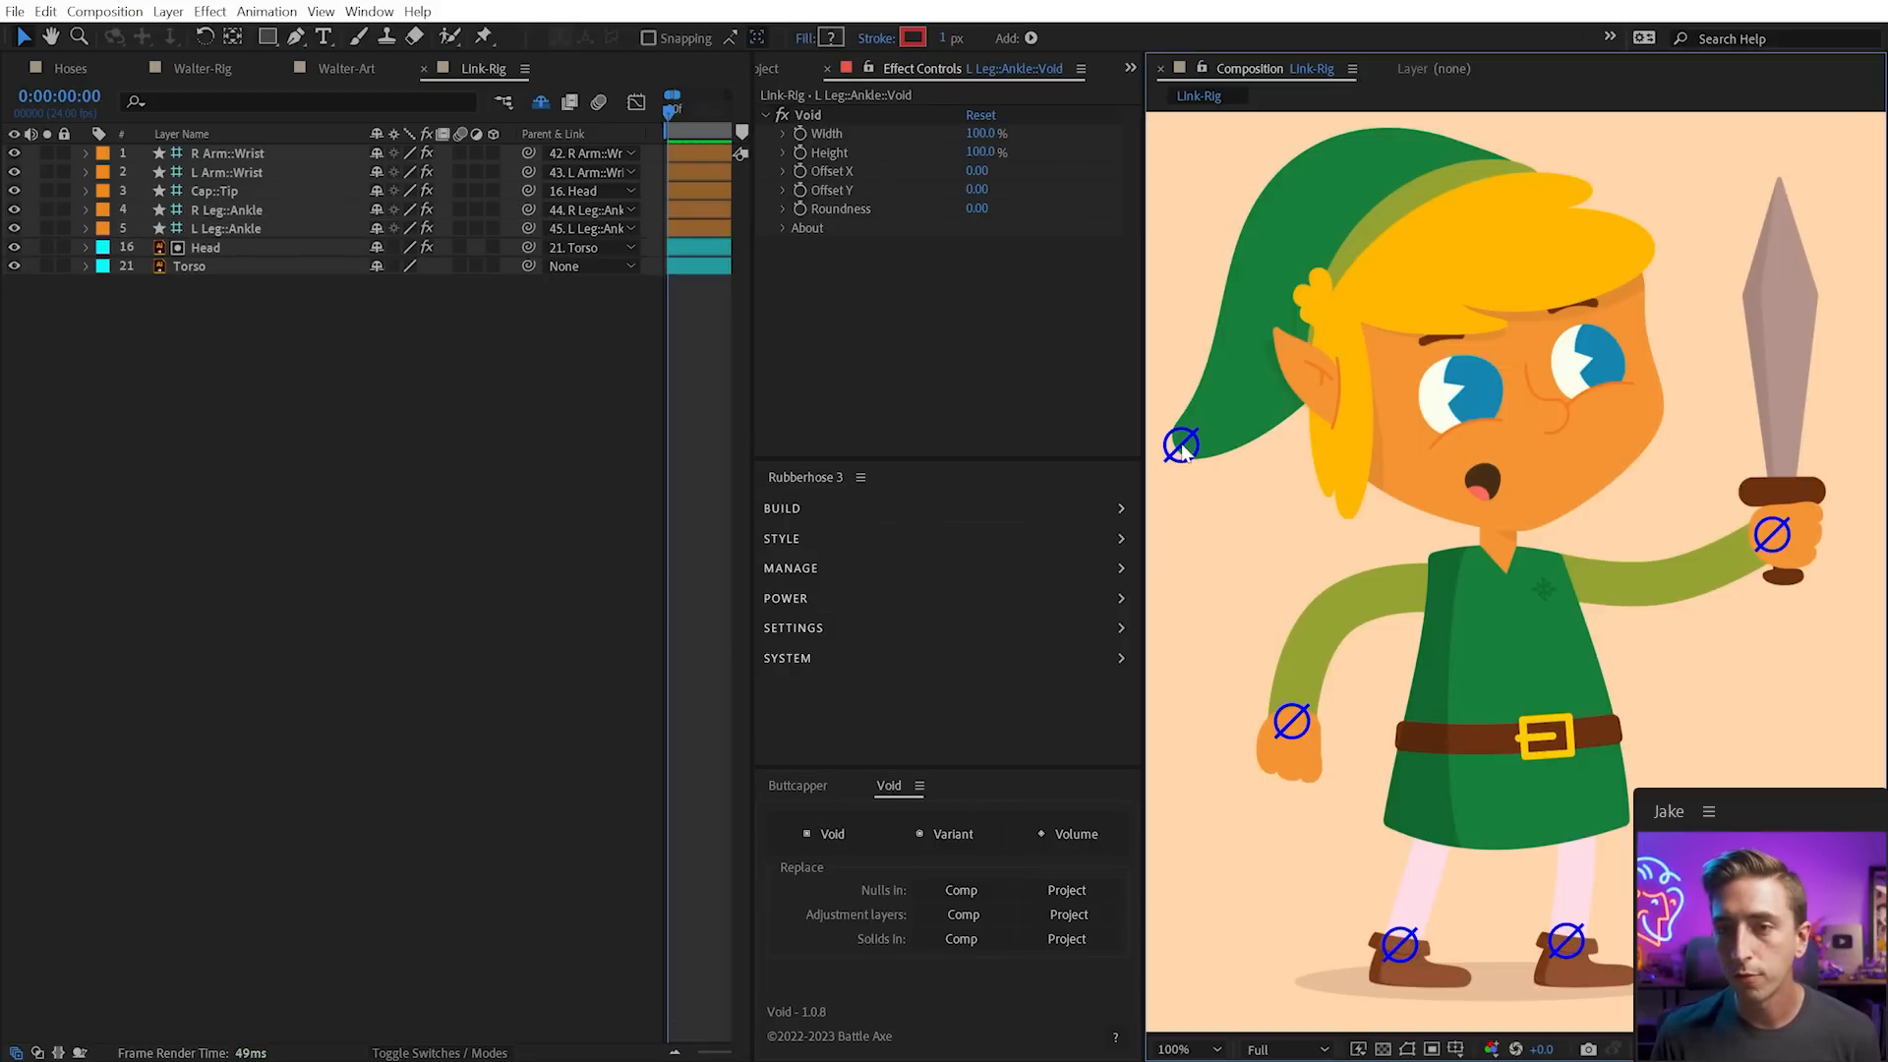
{"action": "left_click", "coordinate": [1181, 447]}
{"action": "left_click", "coordinate": [847, 828]}
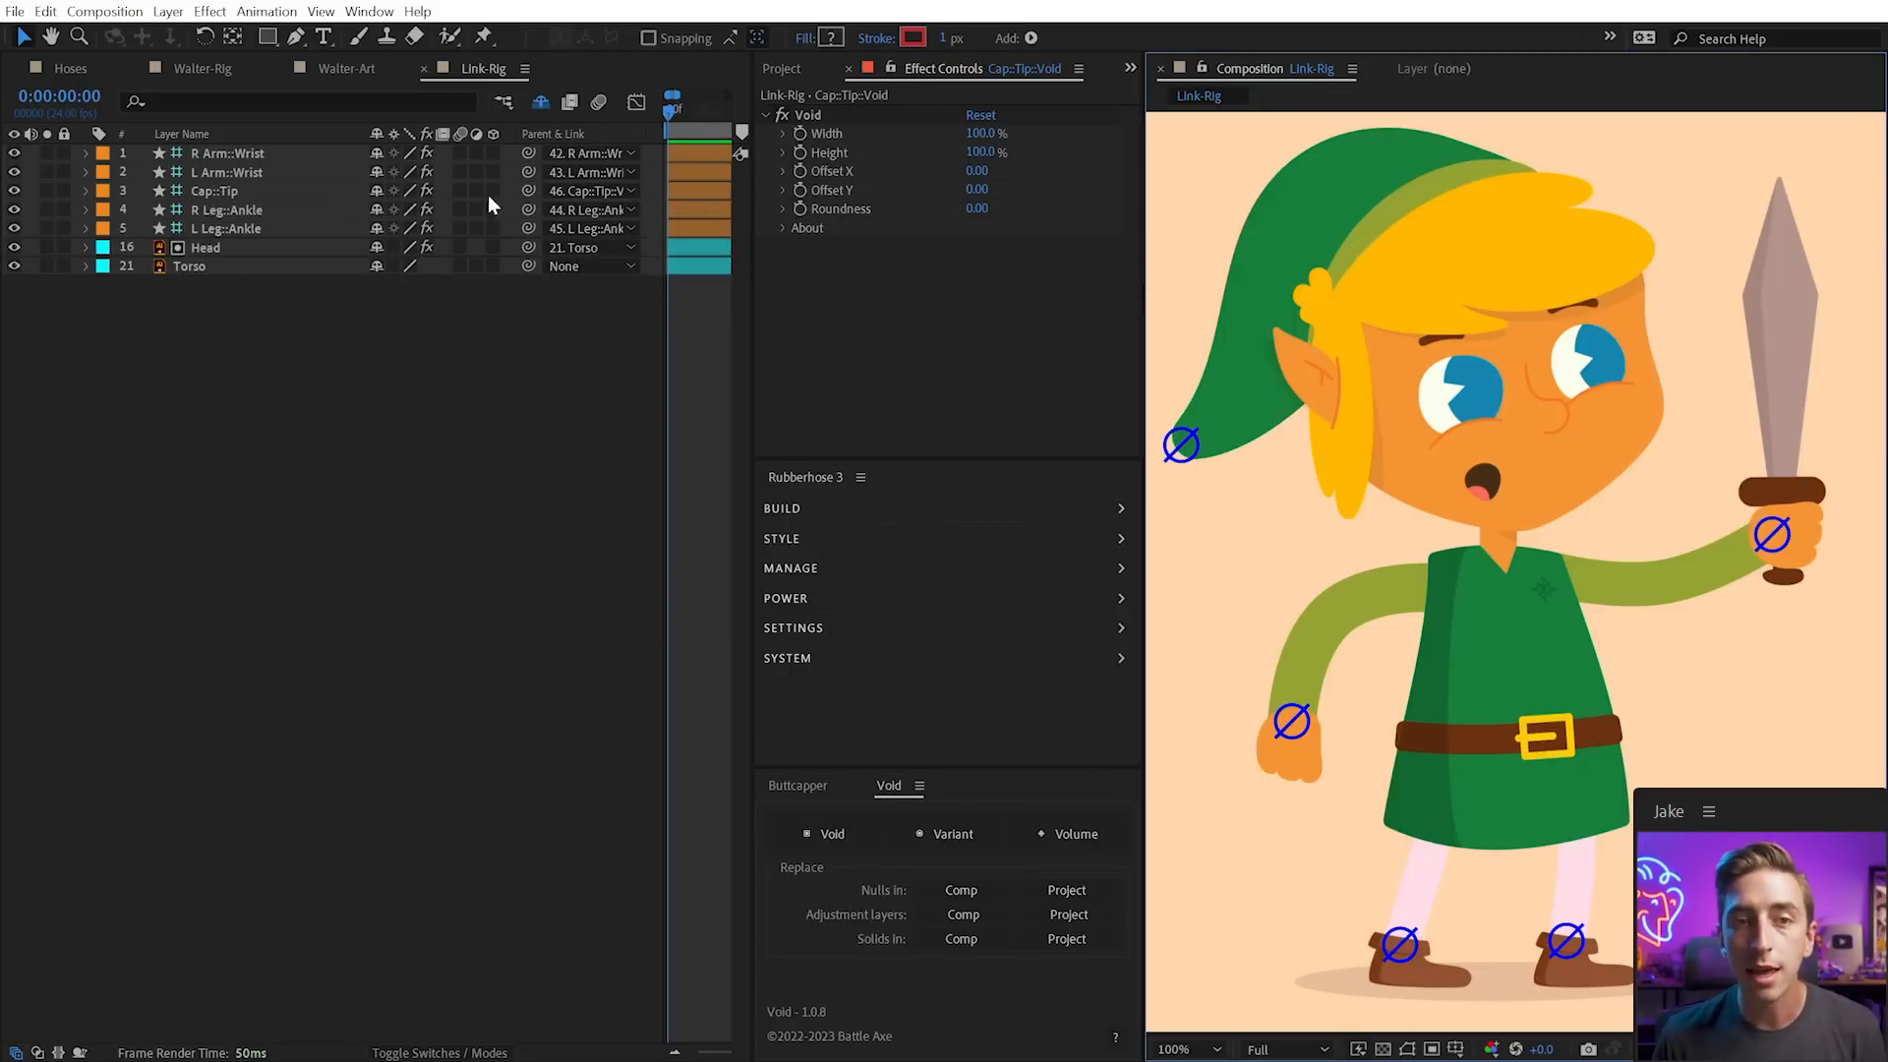
{"action": "left_click", "coordinate": [433, 249]}
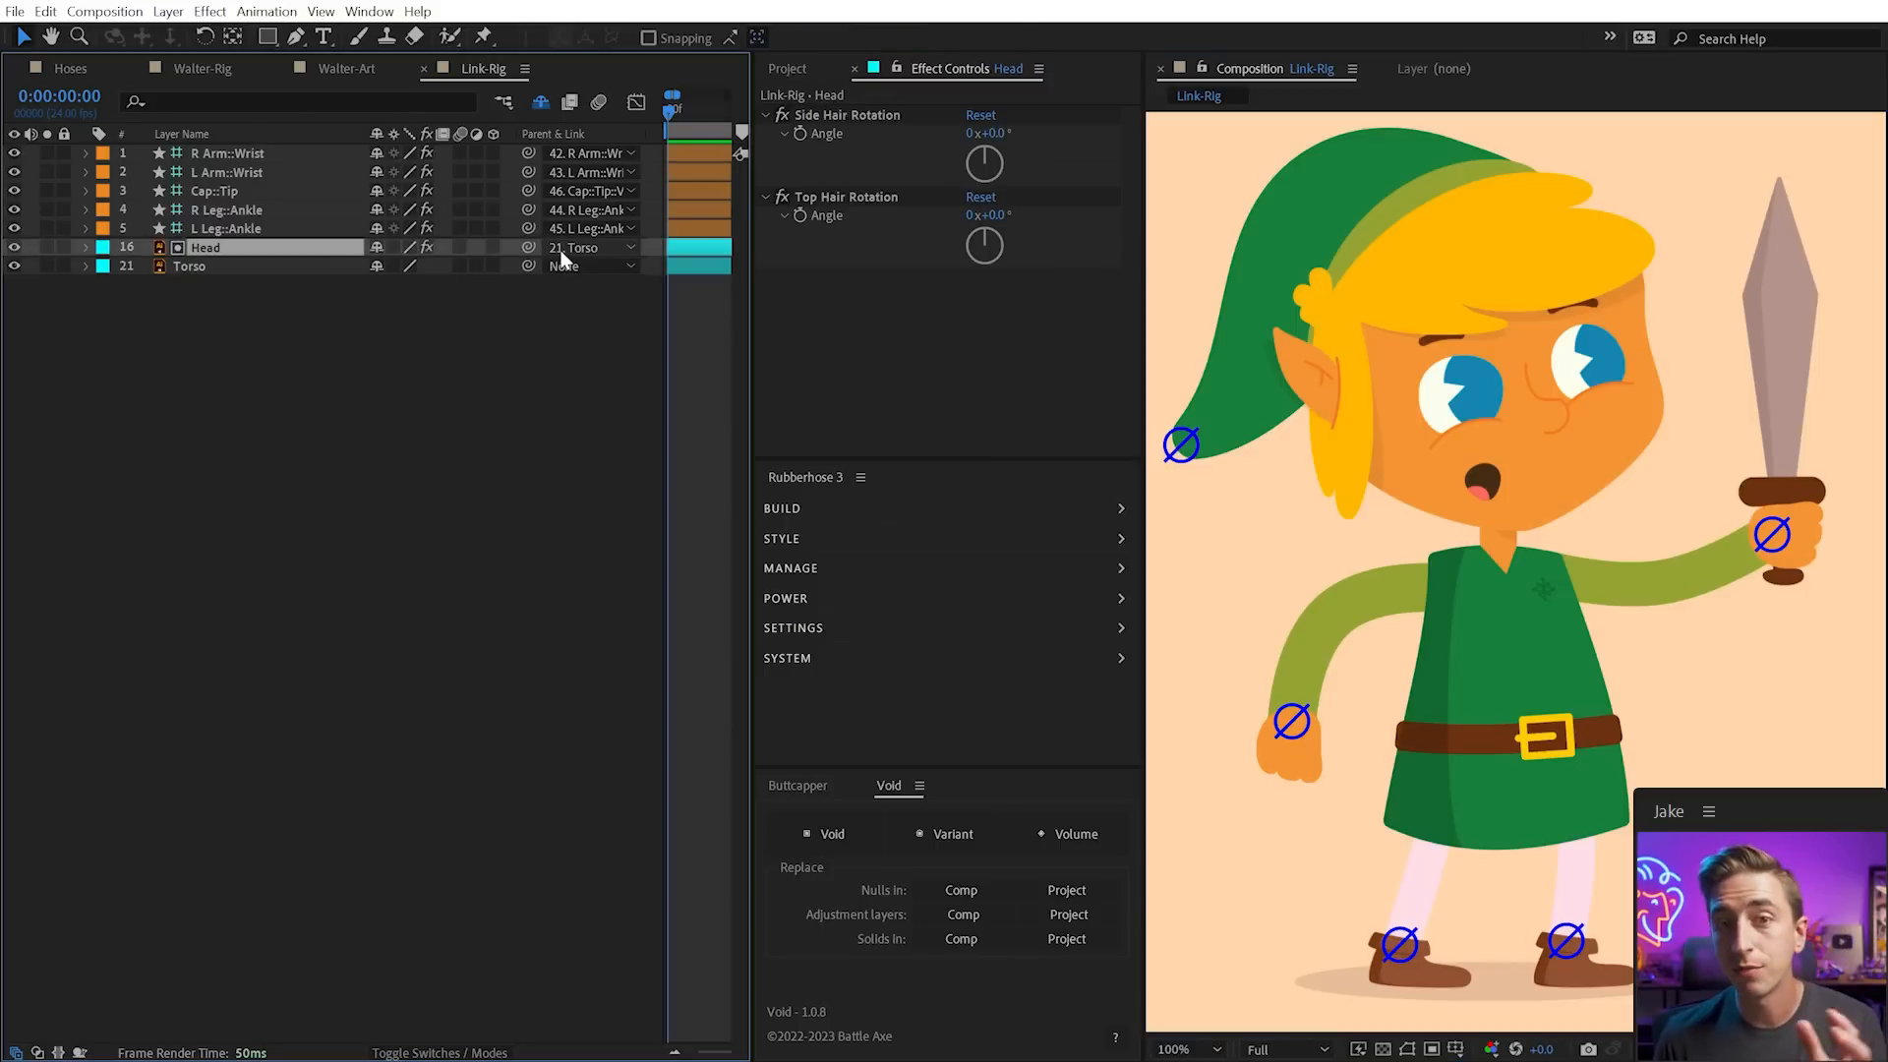
{"action": "left_click", "coordinate": [839, 836]}
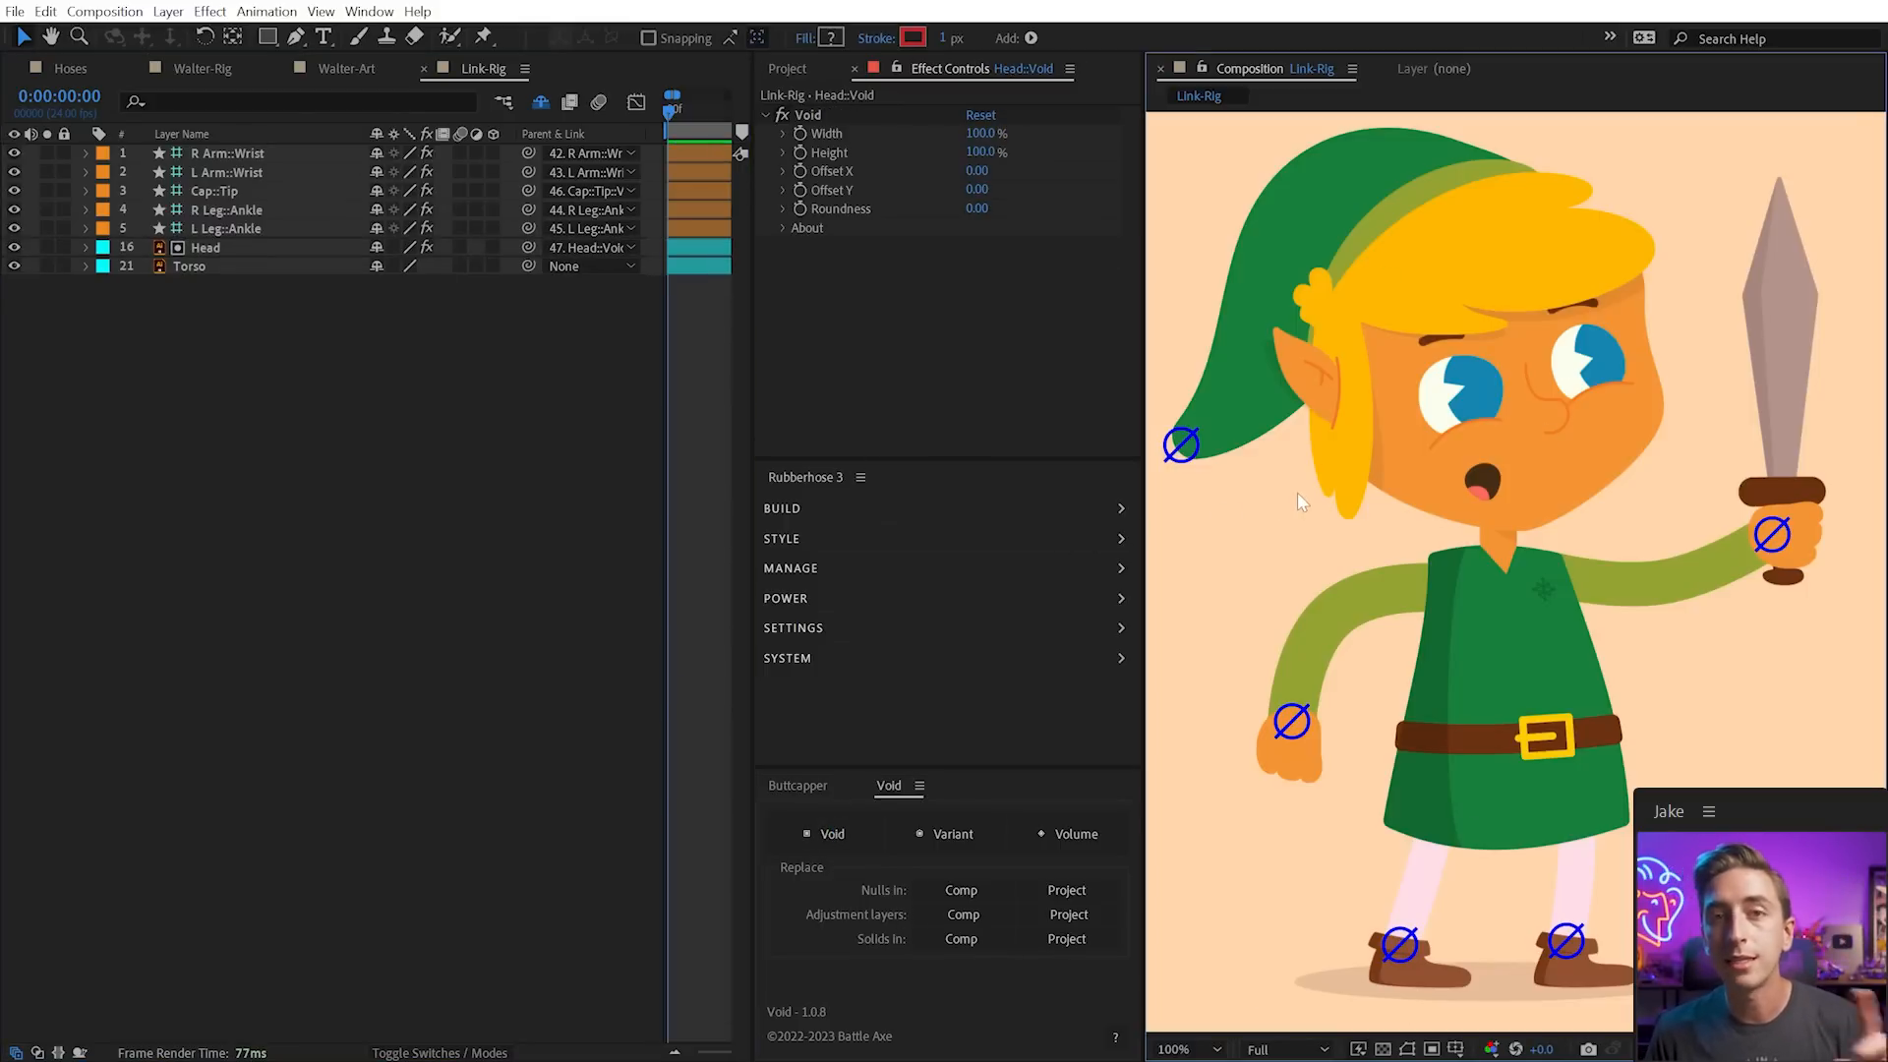
Test the rig by dragging the Torso, then undo the move
{"action": "left_click", "coordinate": [1522, 643]}
{"action": "left_click_drag", "start_coordinate": [1510, 615], "coordinate": [1530, 649]}
{"action": "key", "text": "ctrl+z"}
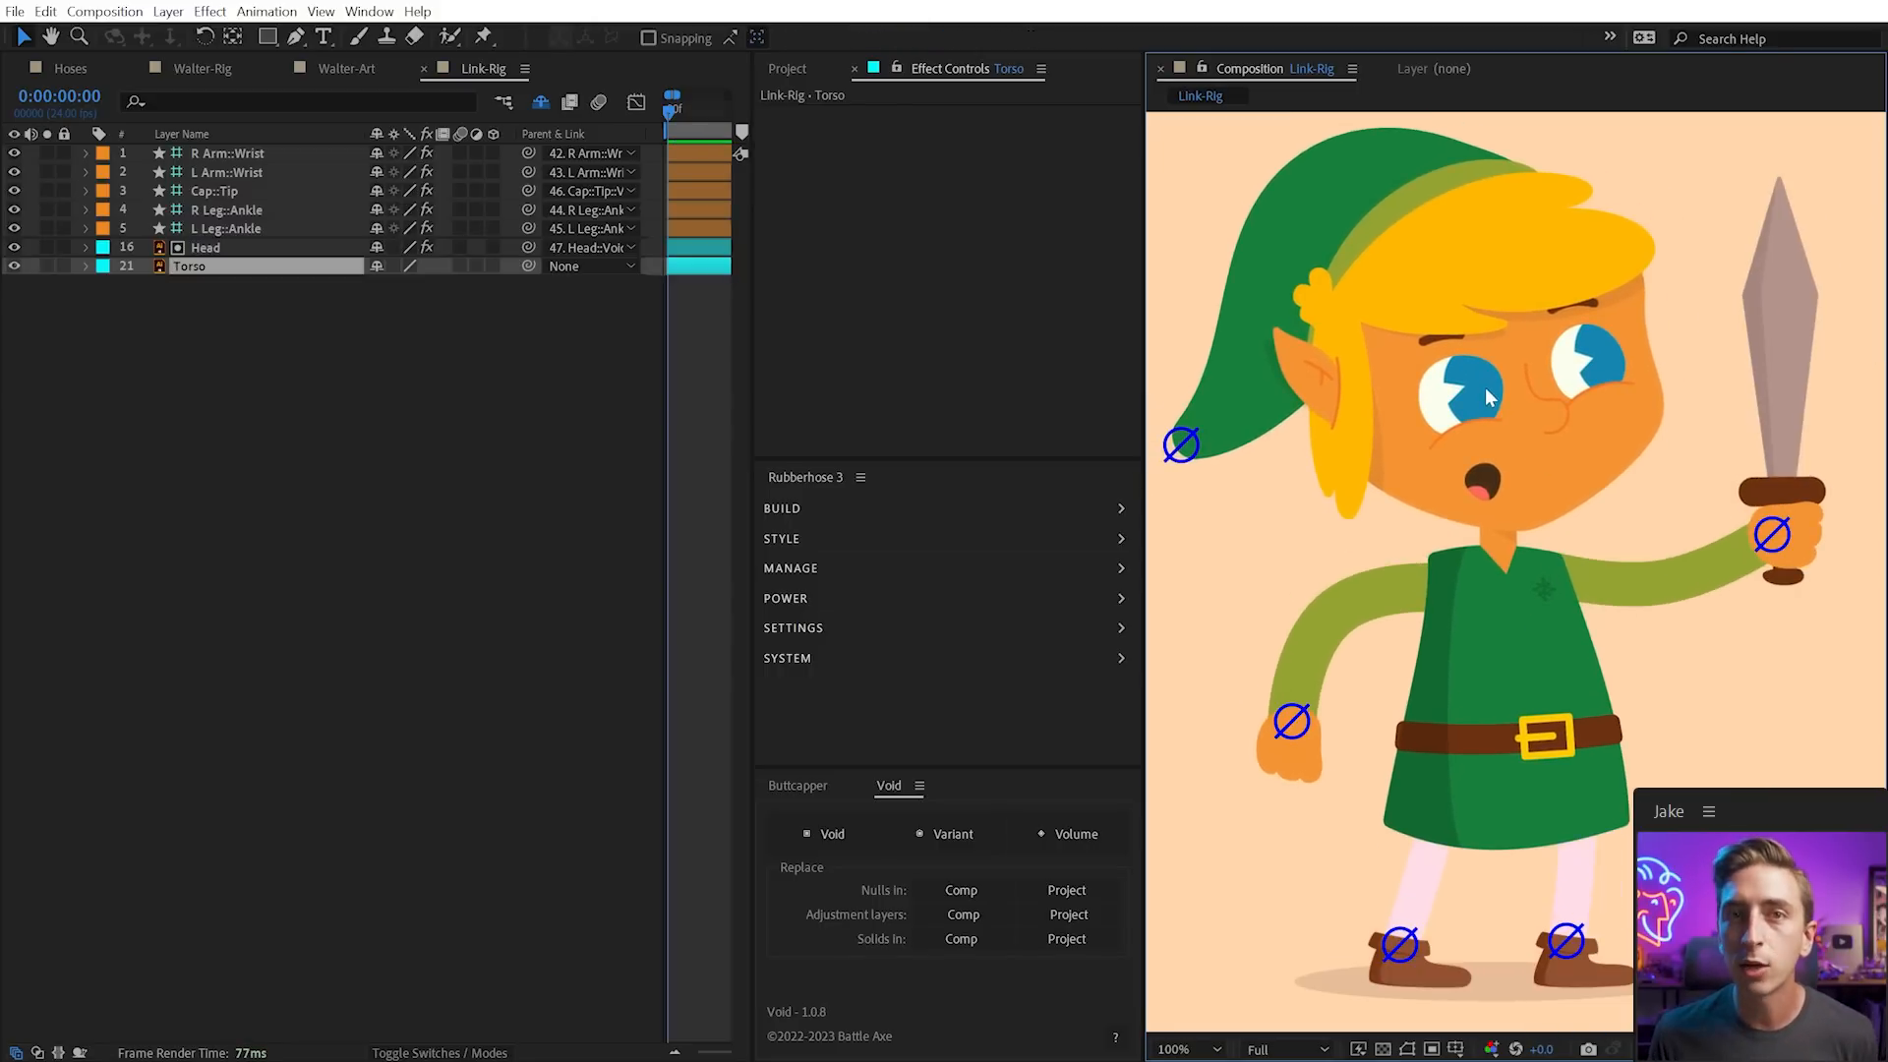
Give Torso its own Torso::Void null on layer 48, check the zeroed positions, then collapse the properties
{"action": "left_click", "coordinate": [213, 249]}
{"action": "left_click", "coordinate": [210, 265]}
{"action": "left_click", "coordinate": [832, 831]}
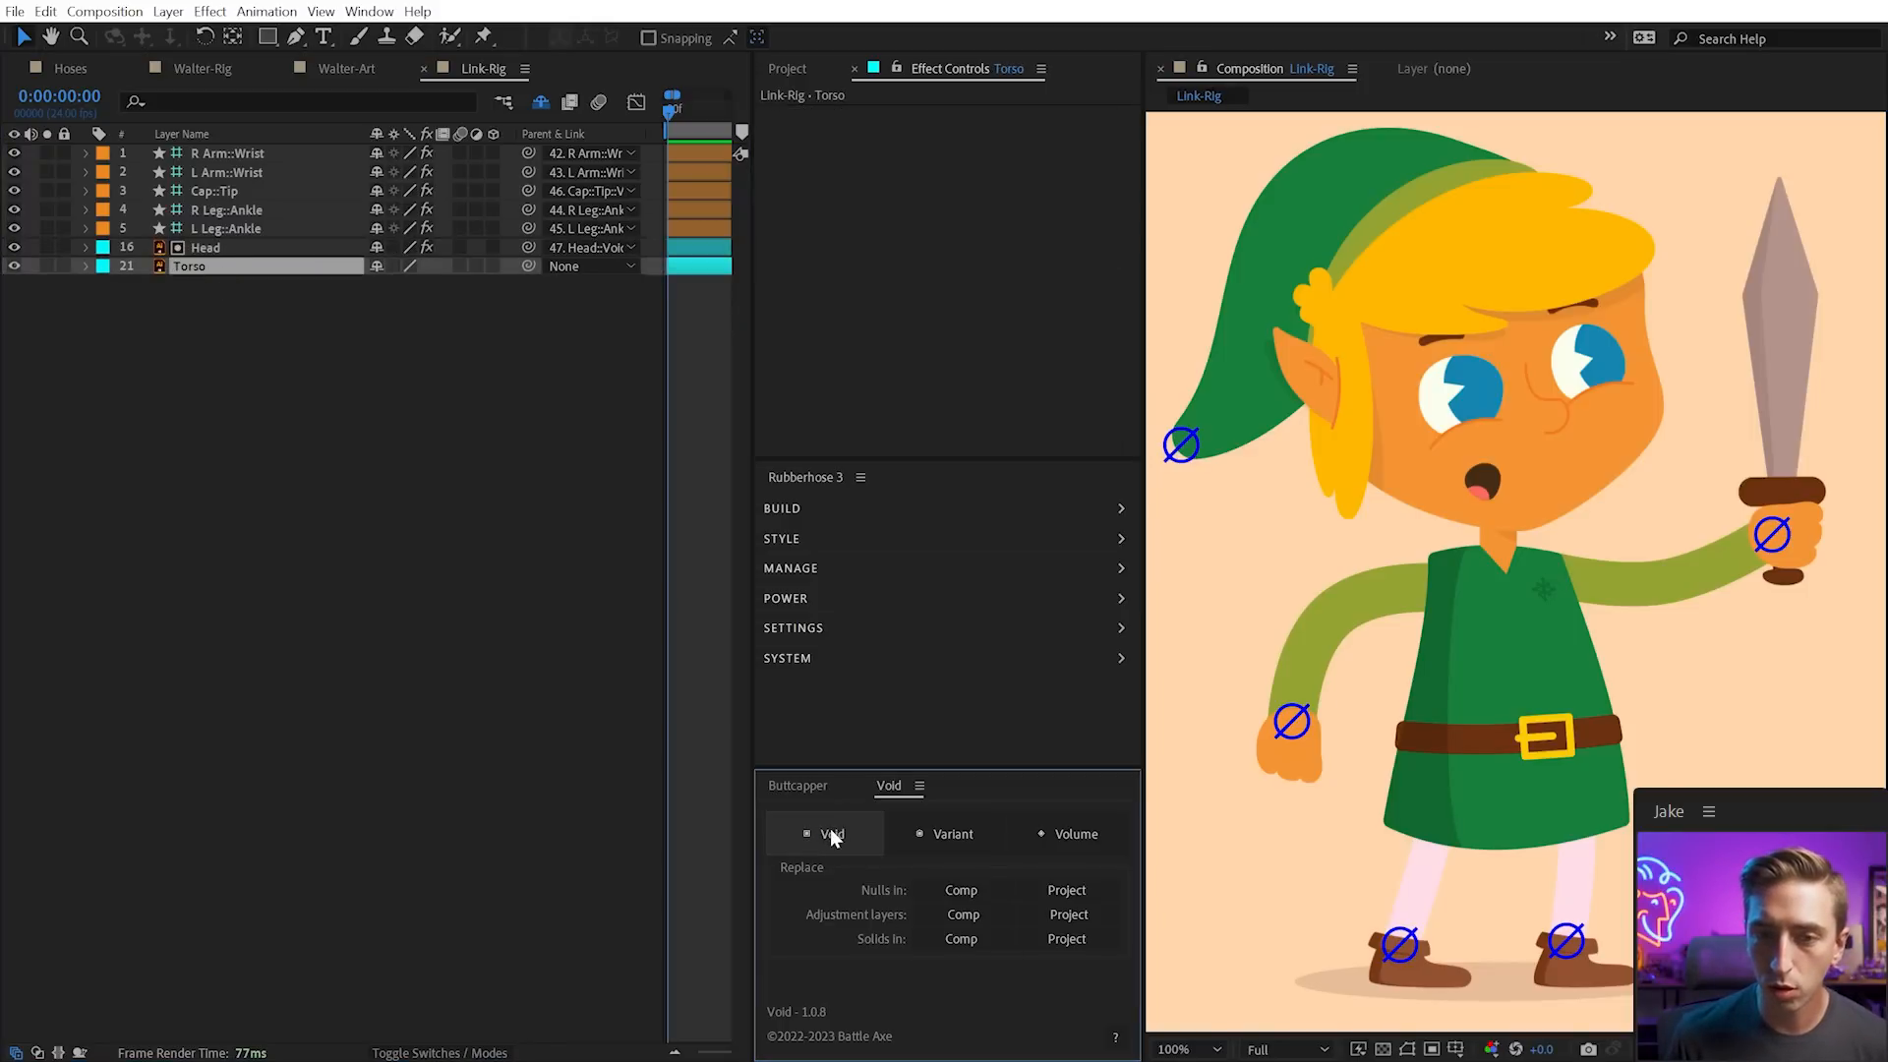
{"action": "left_click", "coordinate": [325, 334]}
{"action": "key", "text": "u"}
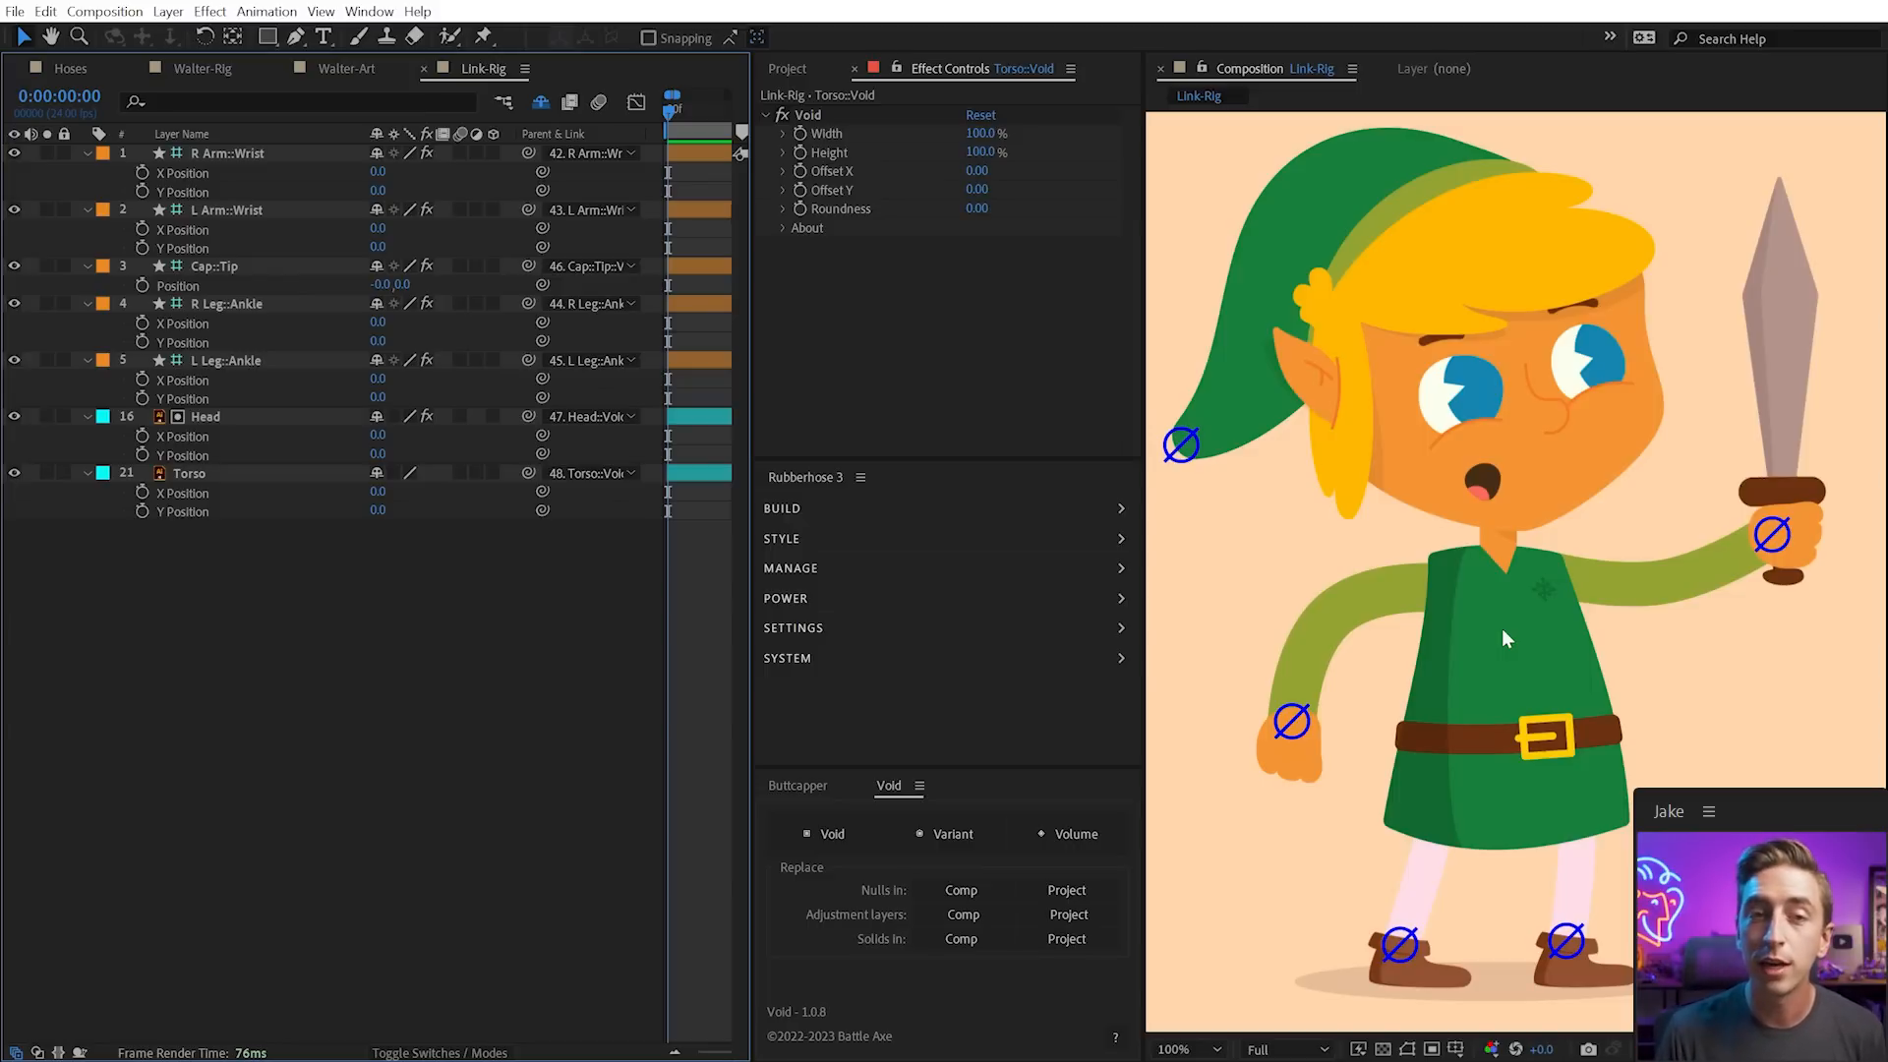
{"action": "key", "text": "e"}
{"action": "key", "text": "e"}
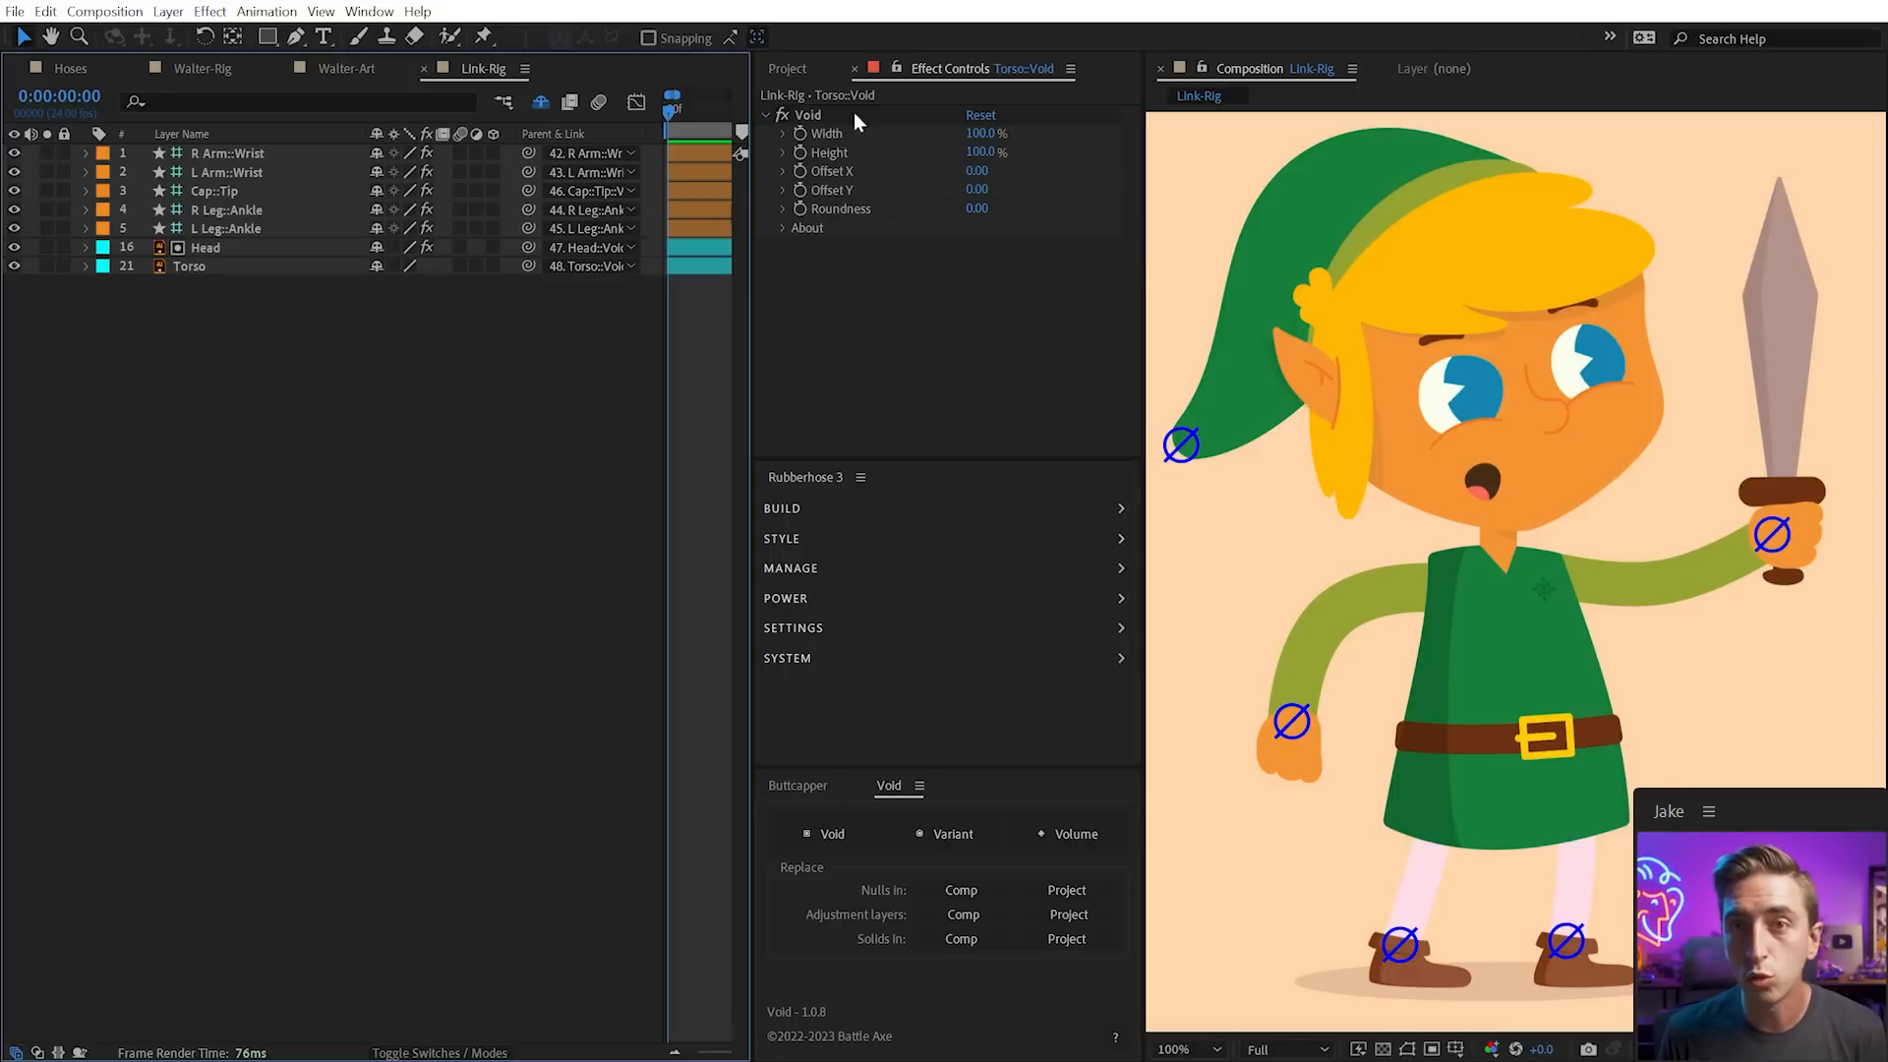
Open the Pixel | Rig composition from the Pixel folder in the Project panel
{"action": "left_click", "coordinate": [795, 69]}
{"action": "left_click", "coordinate": [765, 289]}
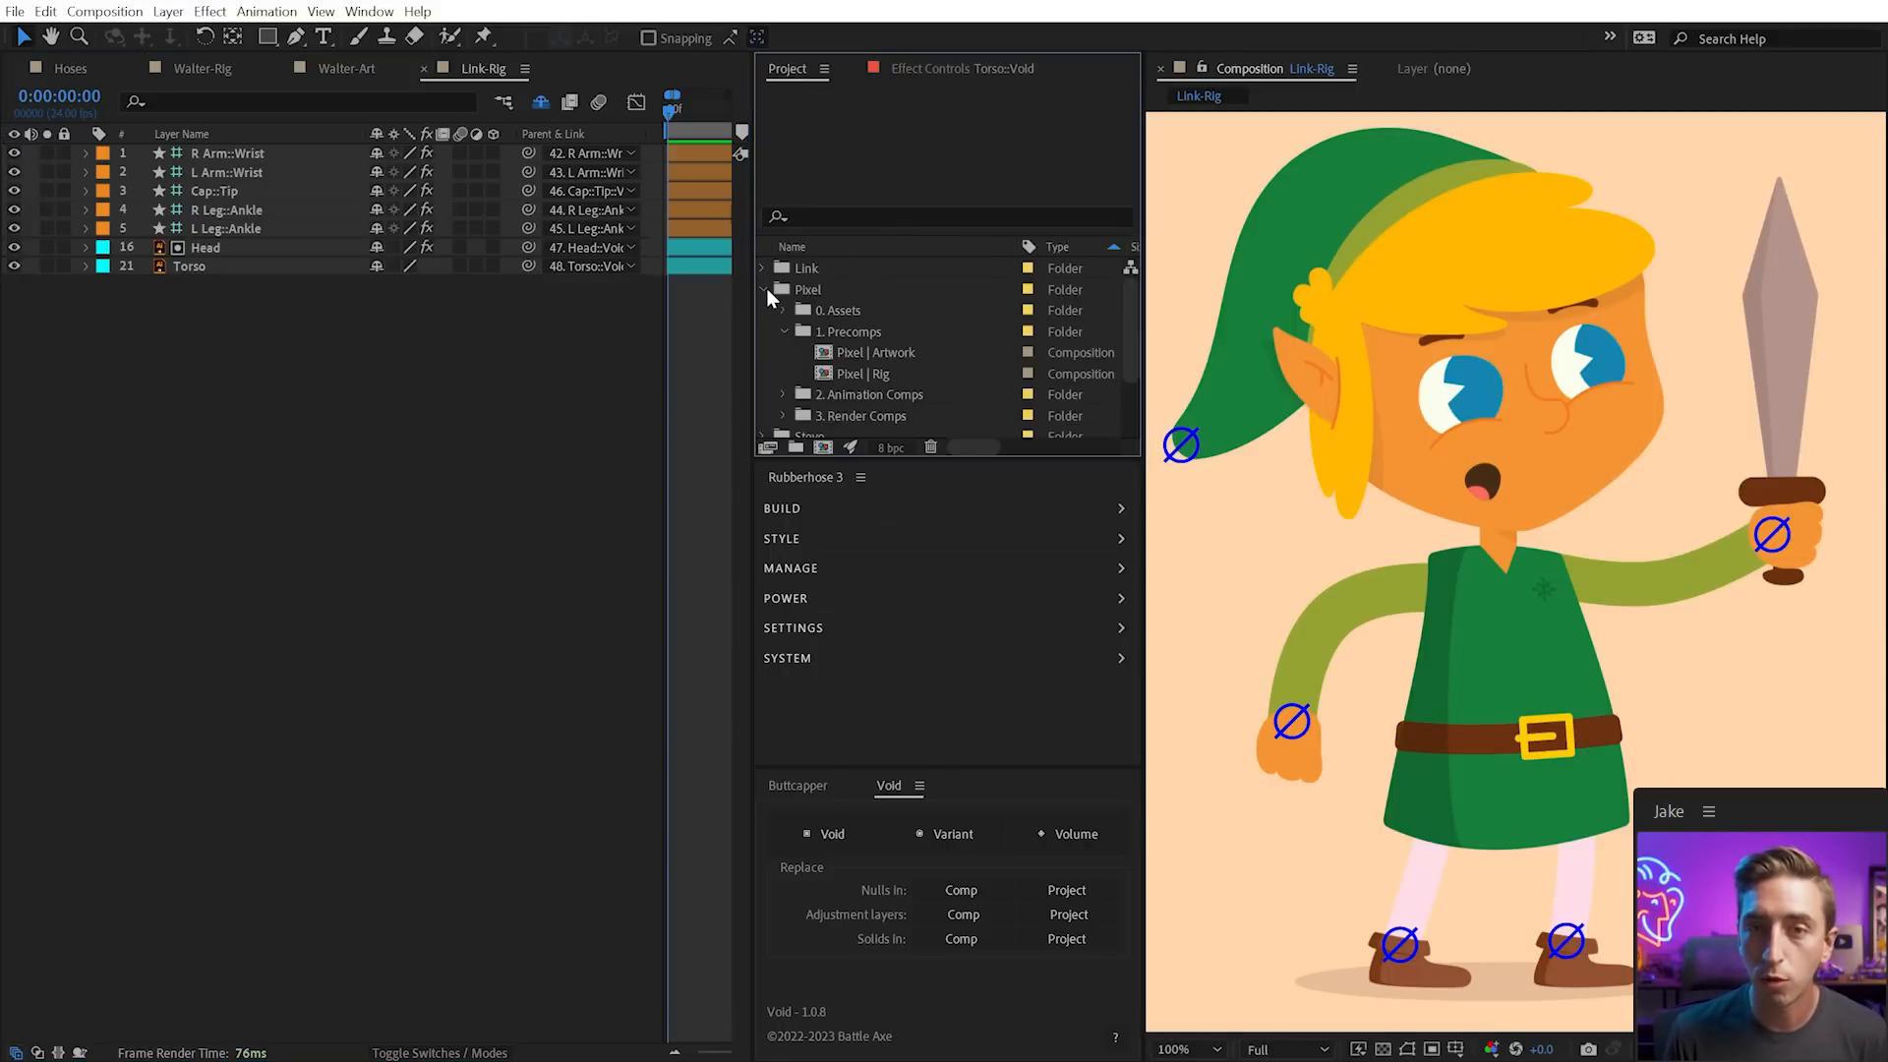
{"action": "double_click", "coordinate": [866, 373]}
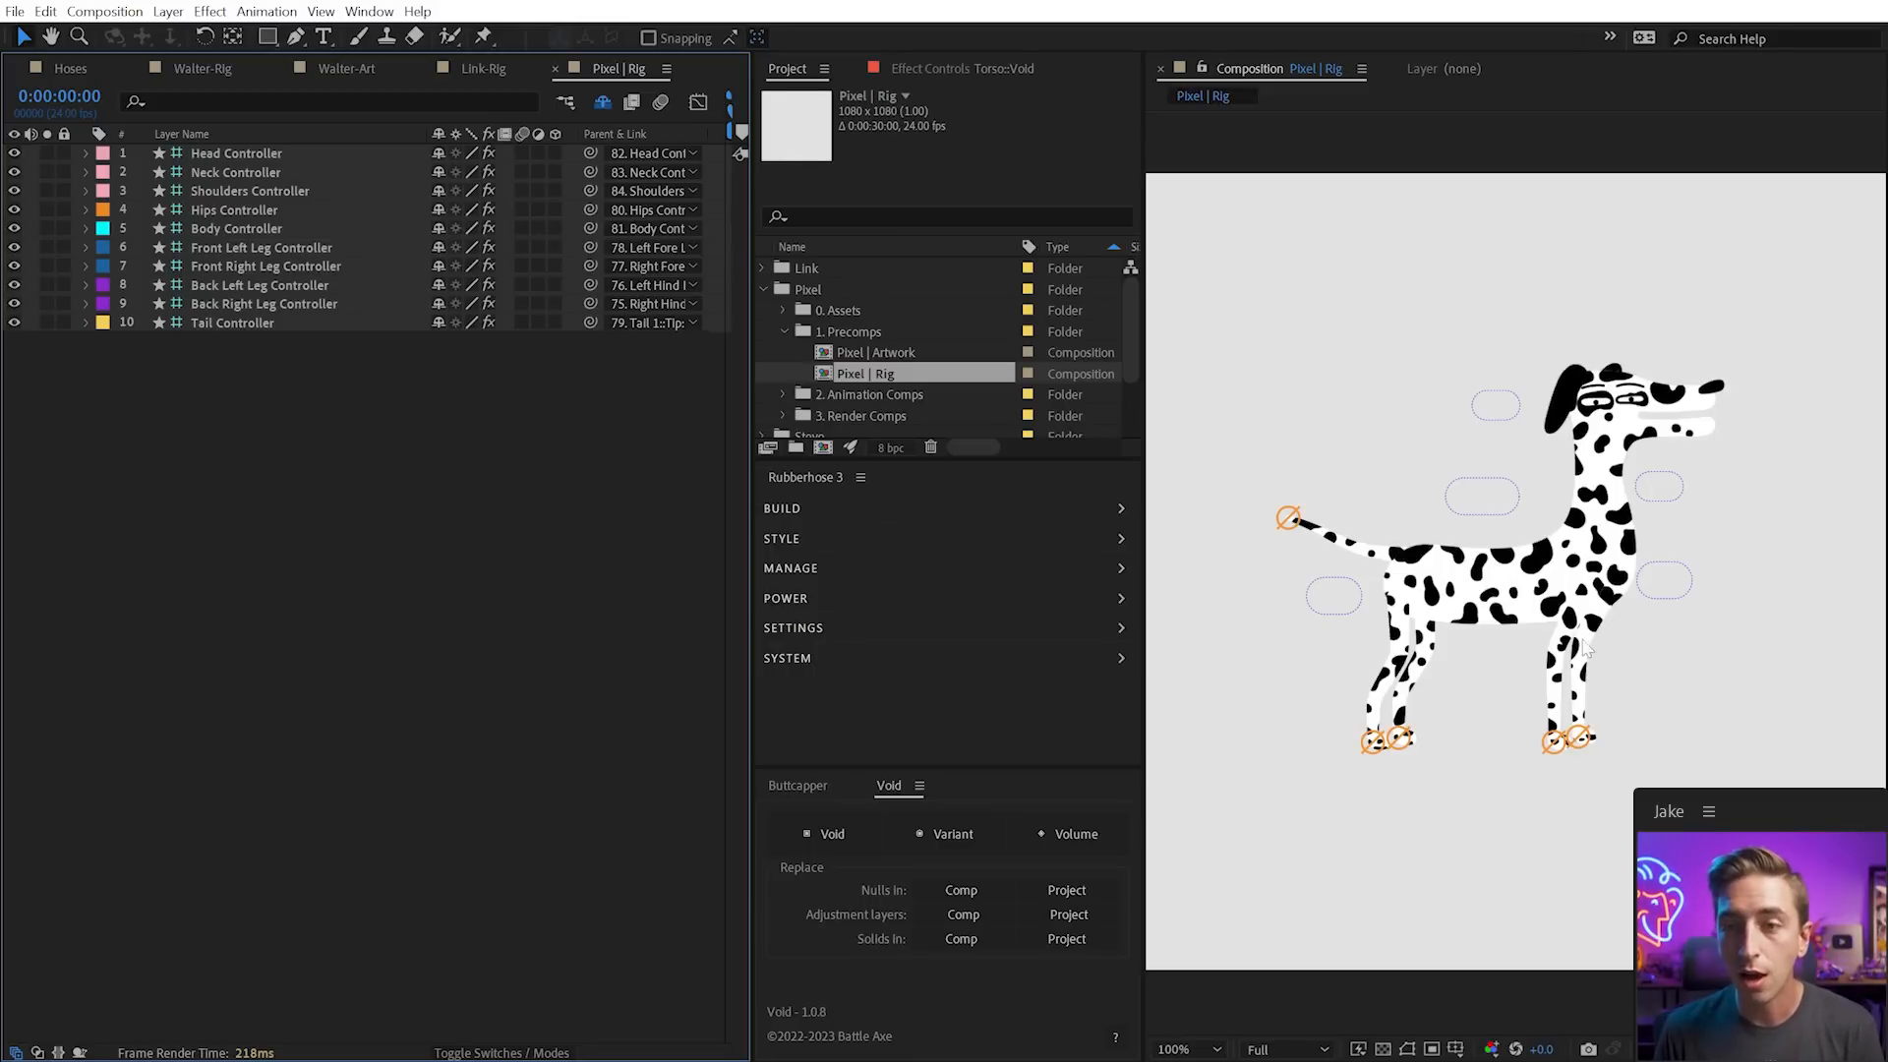
Reveal the shy layers, solo the Body layer, and expand its keyframed Puppet pin properties
{"action": "left_click", "coordinate": [603, 104]}
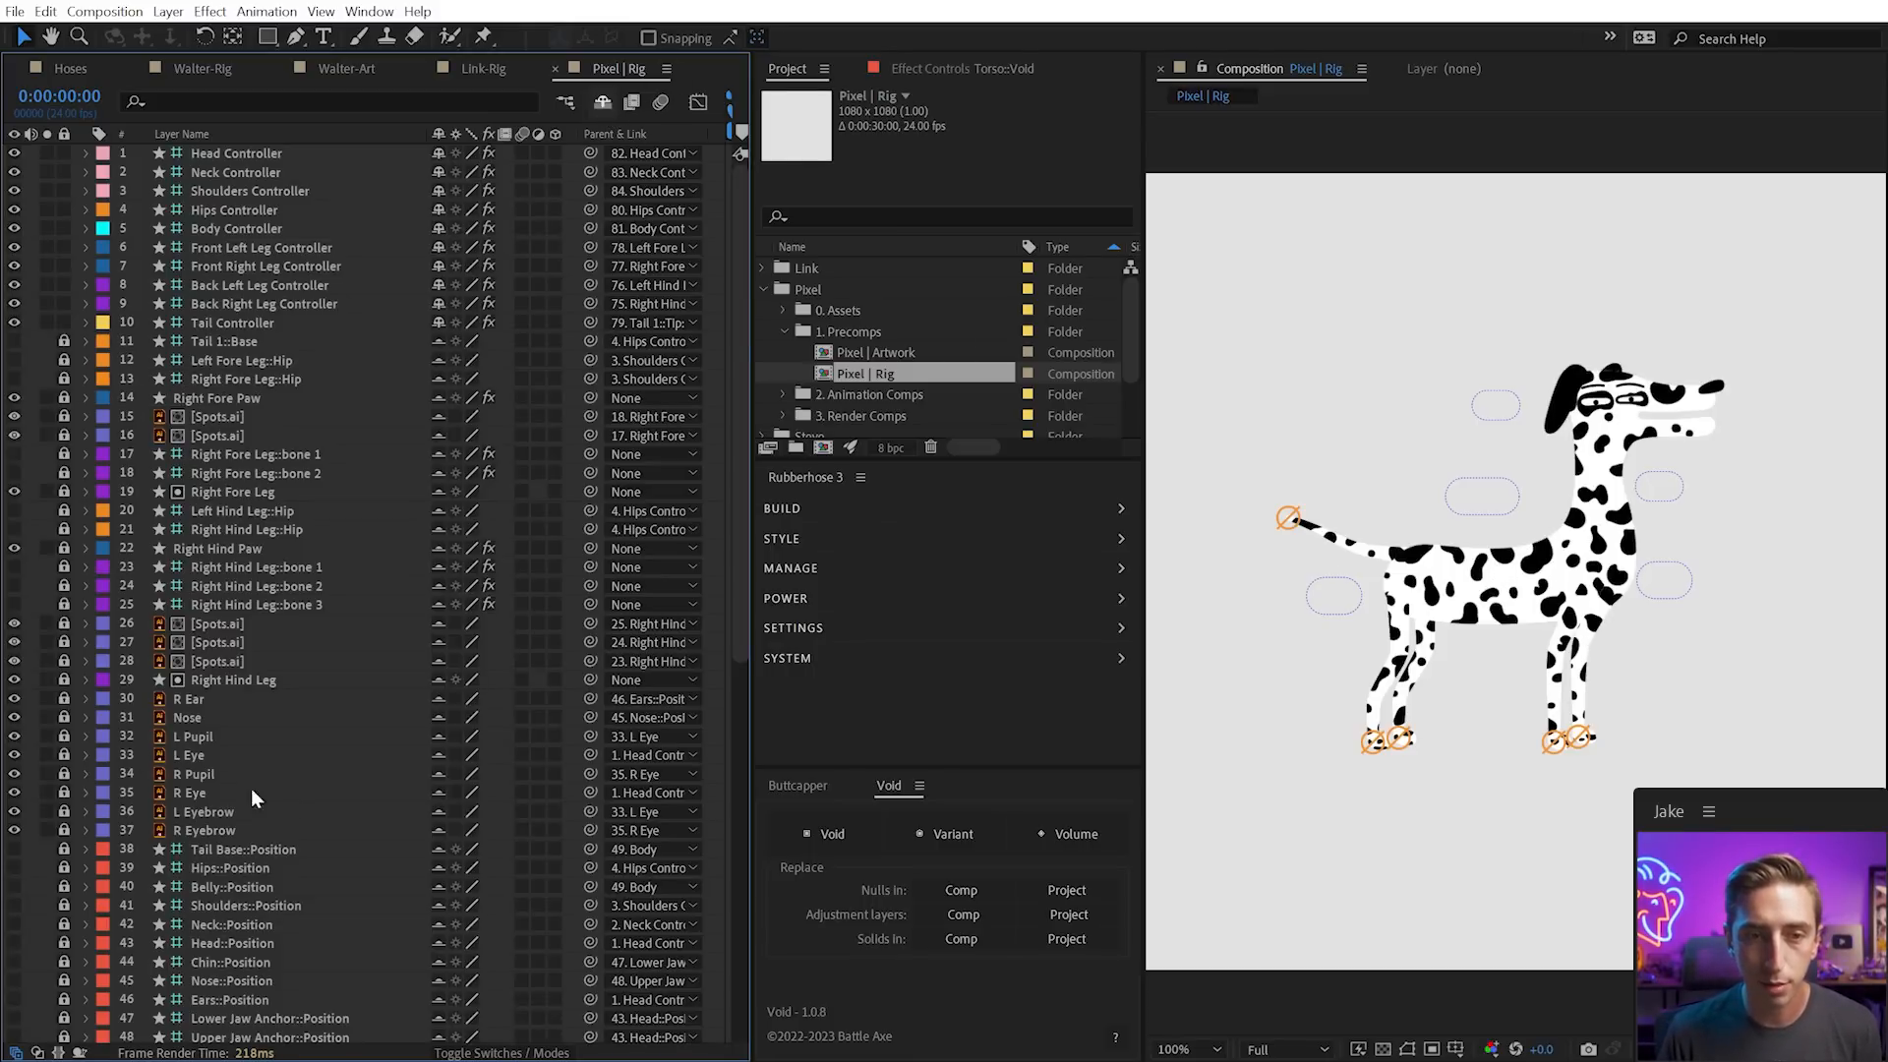
{"action": "scroll", "coordinate": [232, 739], "scroll_direction": "down", "scroll_amount": 7}
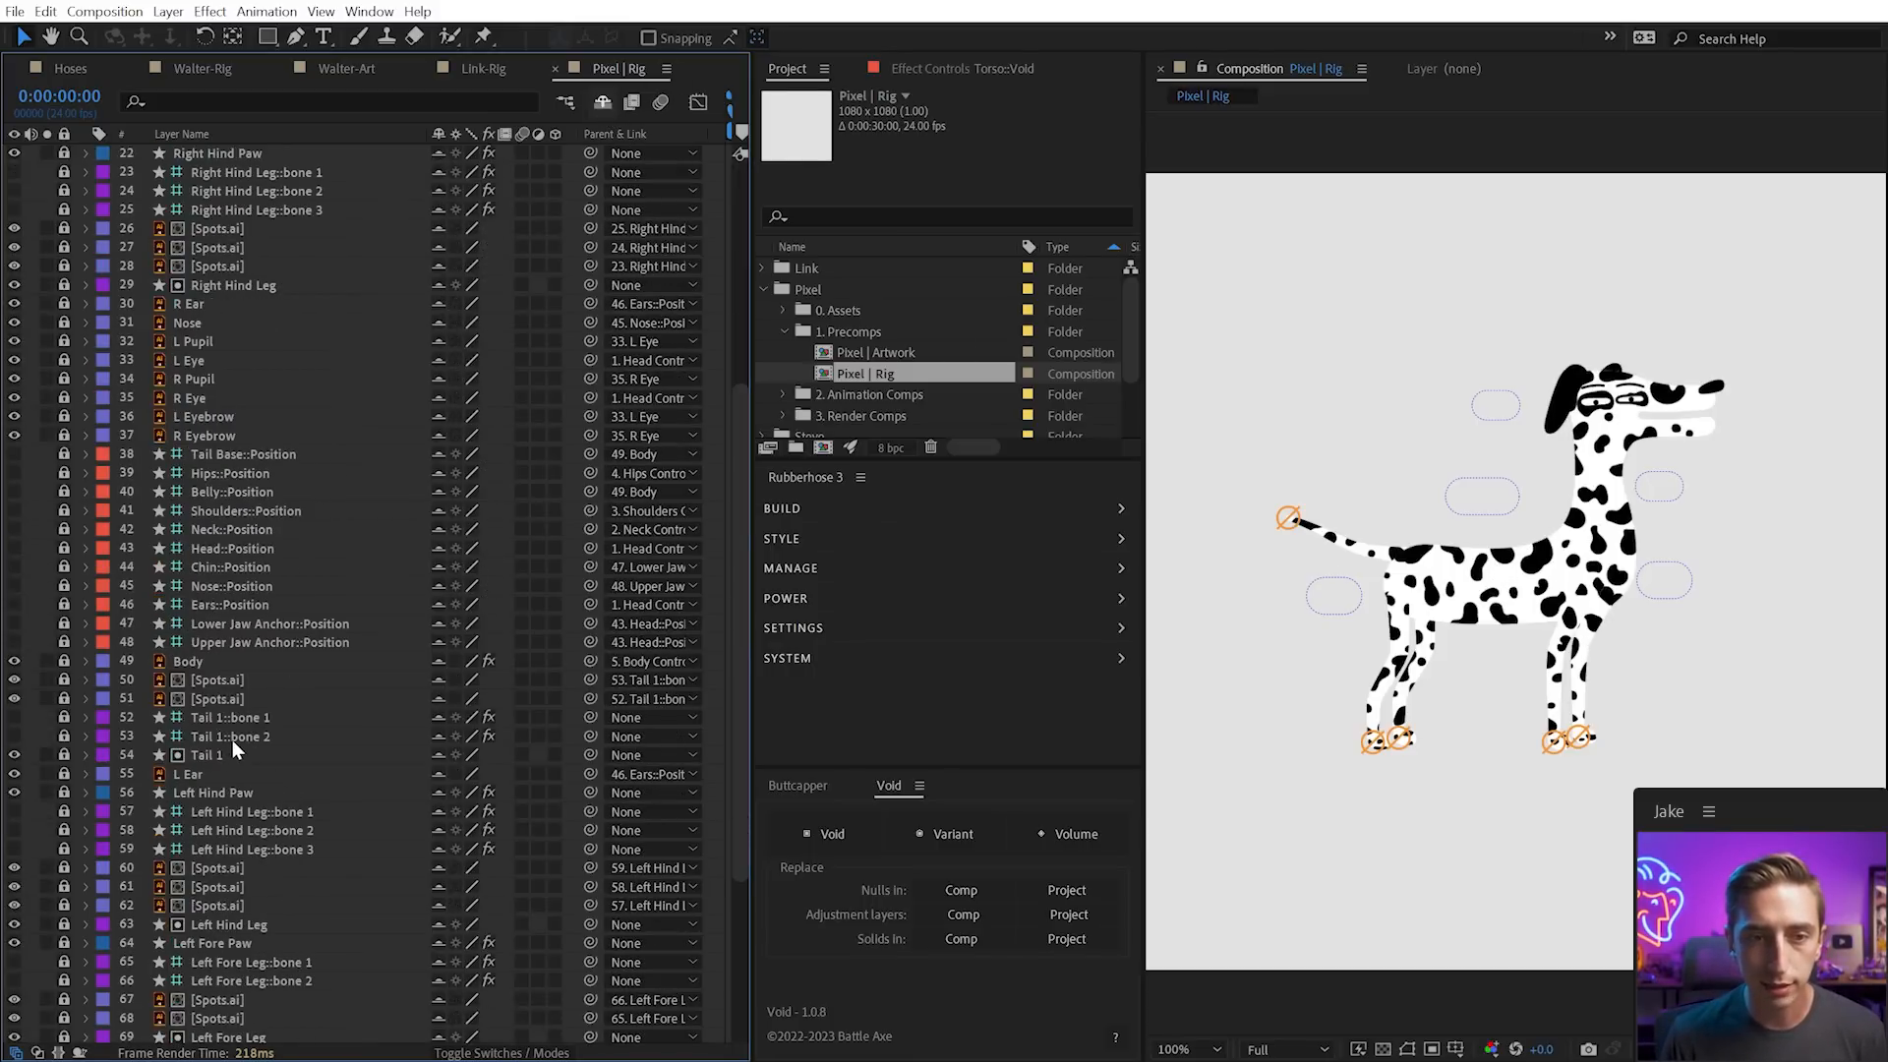
{"action": "left_click", "coordinate": [47, 661]}
{"action": "left_click", "coordinate": [193, 660]}
{"action": "key", "text": "e"}
{"action": "left_click", "coordinate": [125, 681]}
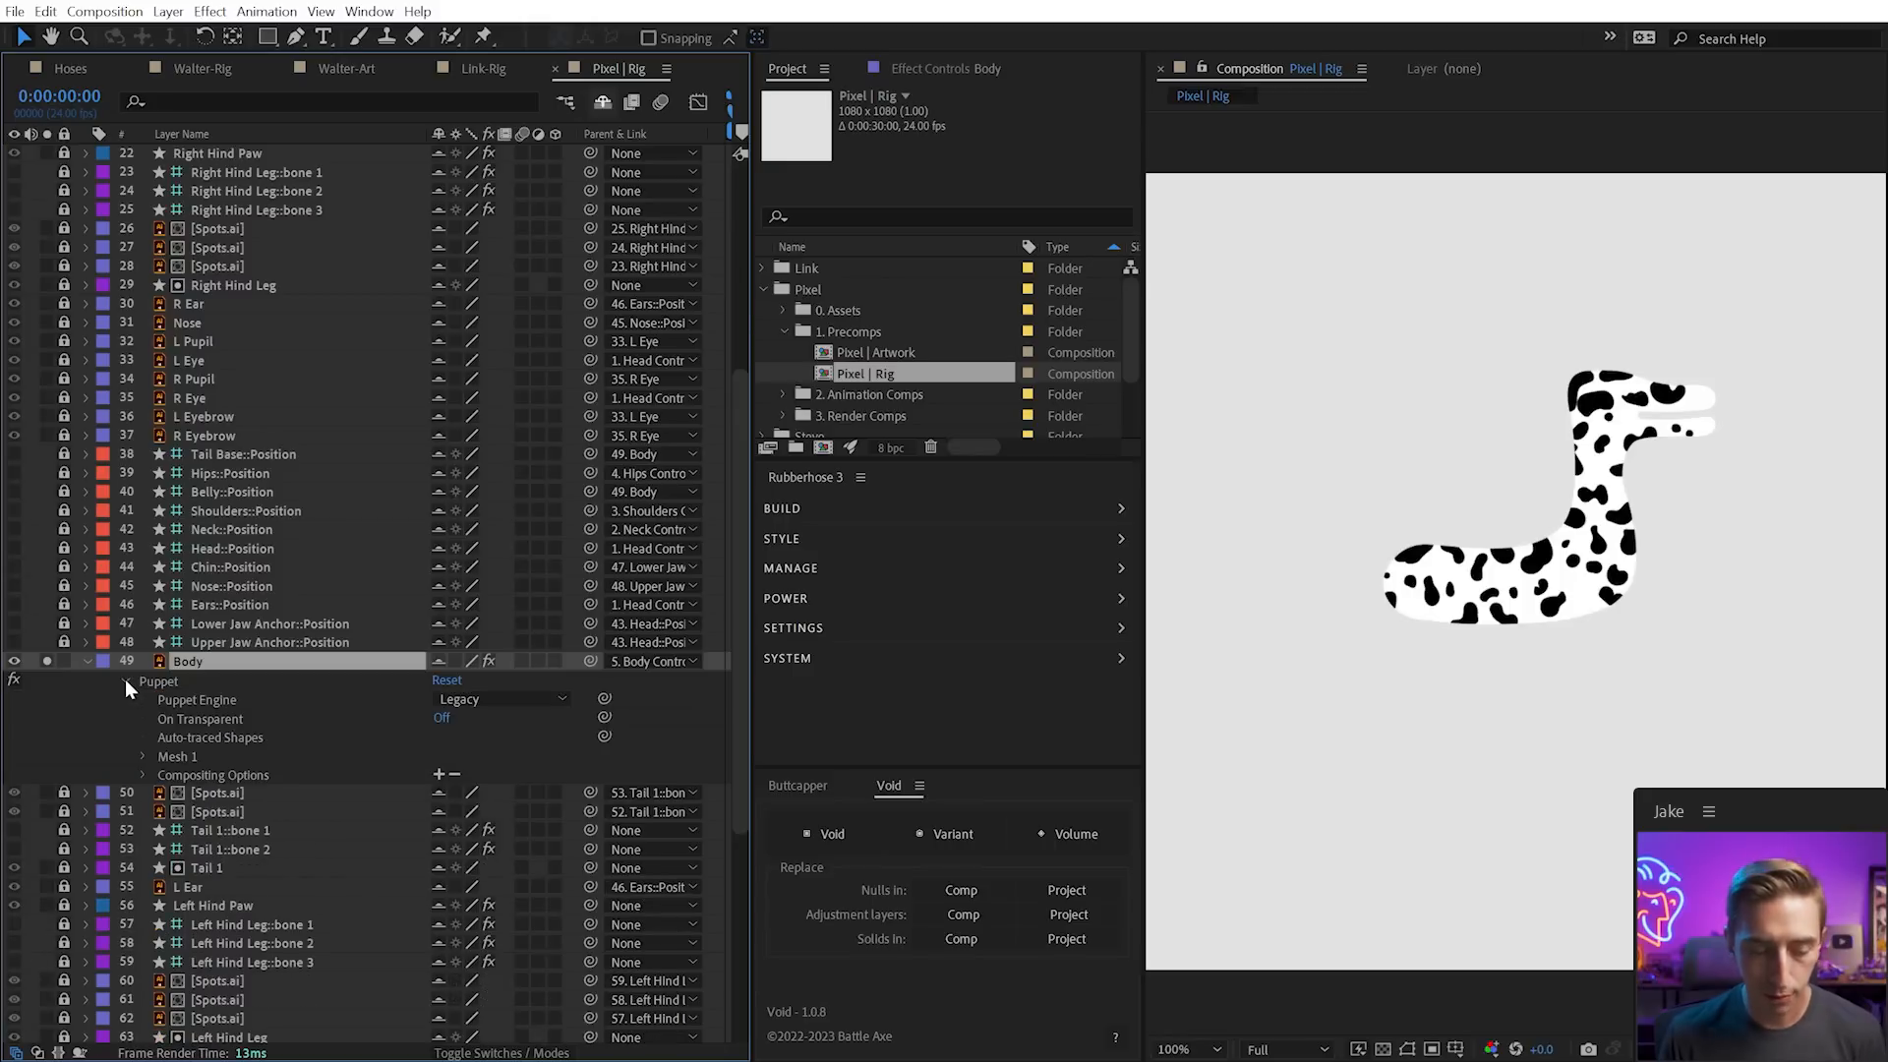
{"action": "key", "text": "u"}
{"action": "scroll", "coordinate": [639, 816], "scroll_direction": "down", "scroll_amount": 3}
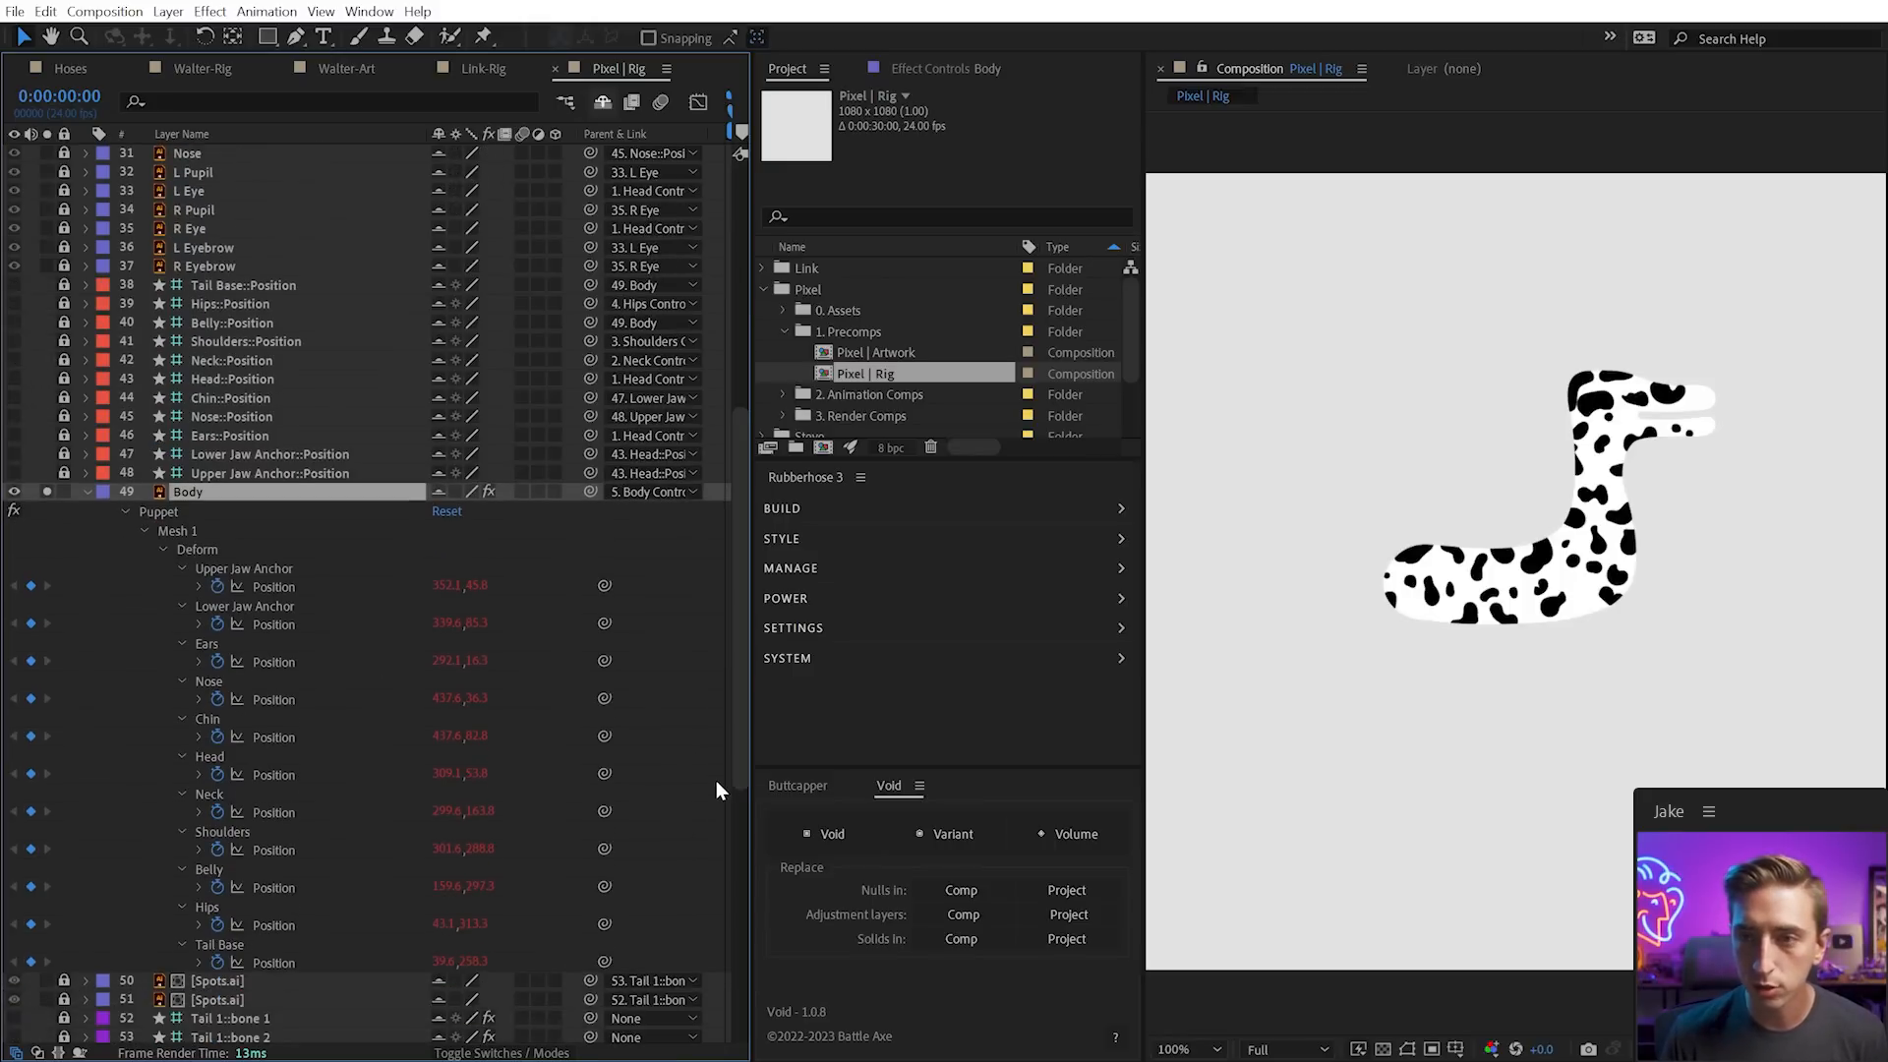
{"action": "left_click_drag", "start_coordinate": [749, 764], "coordinate": [836, 753]}
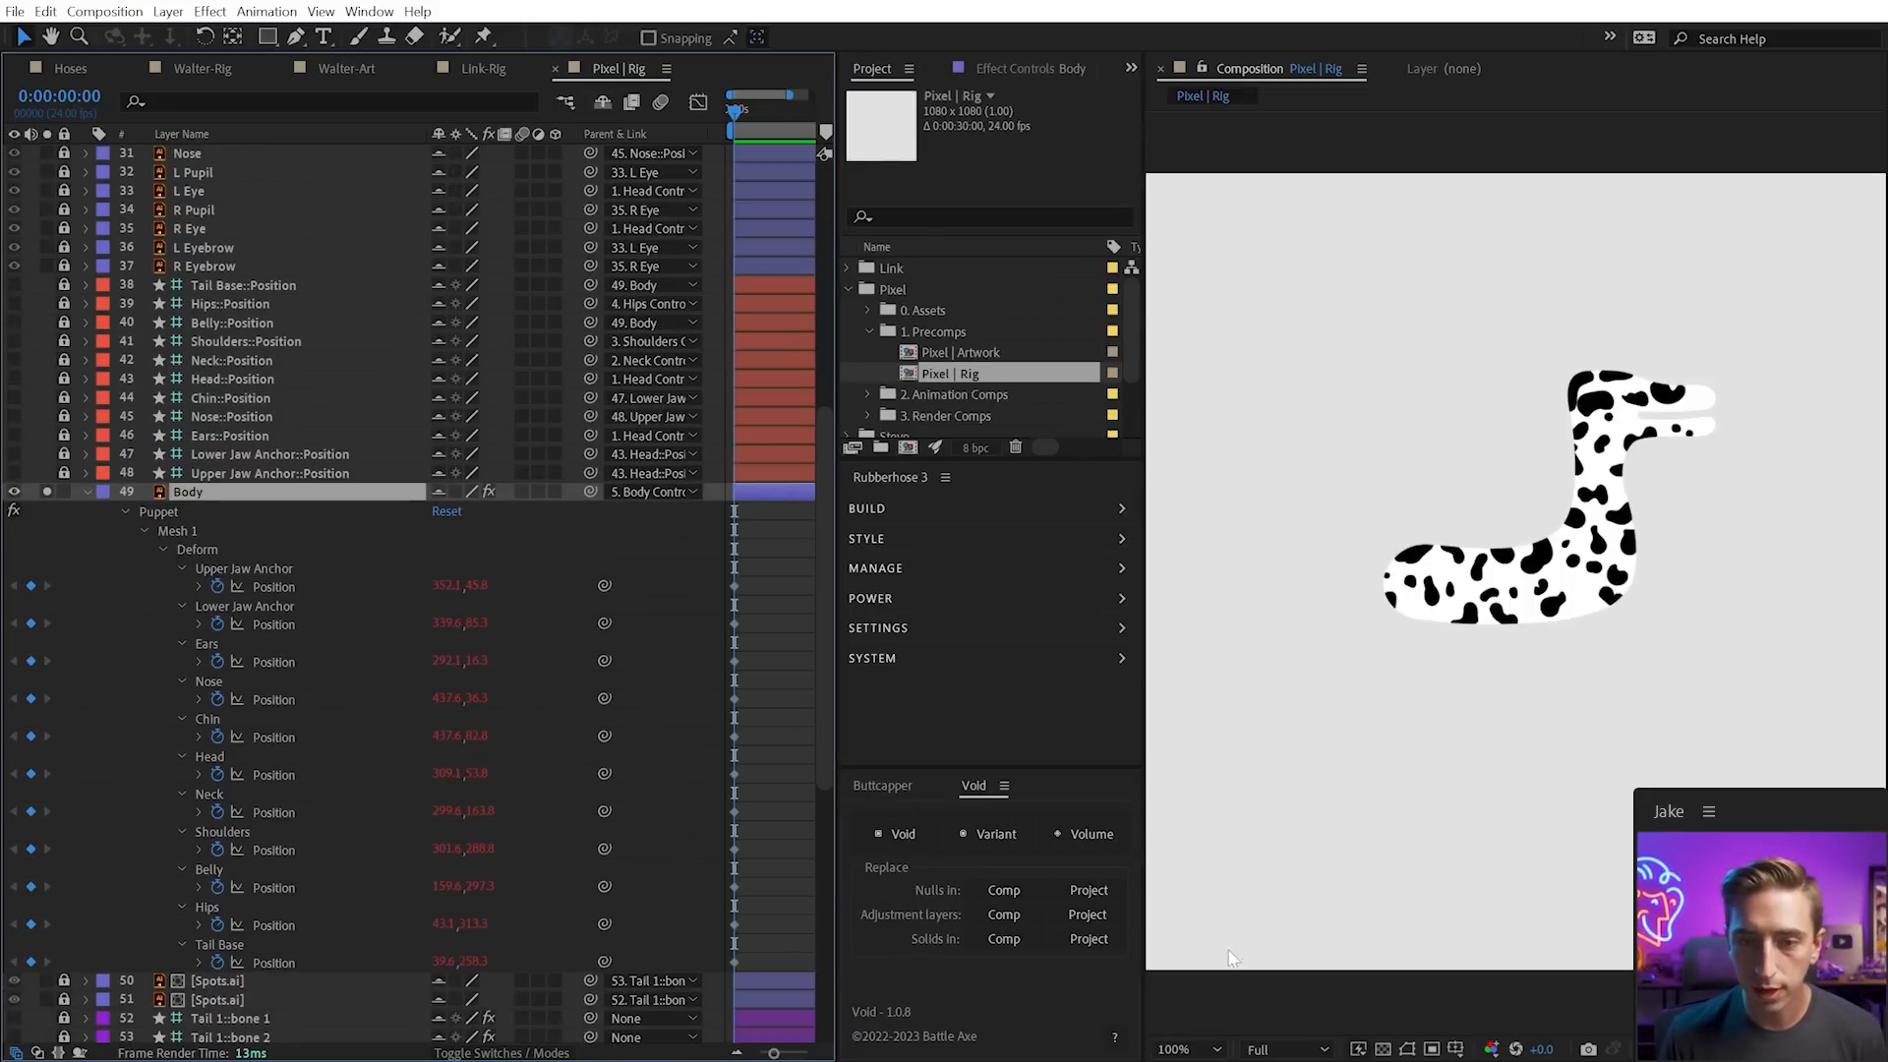
{"action": "scroll", "coordinate": [1546, 627], "scroll_direction": "up", "scroll_amount": 3}
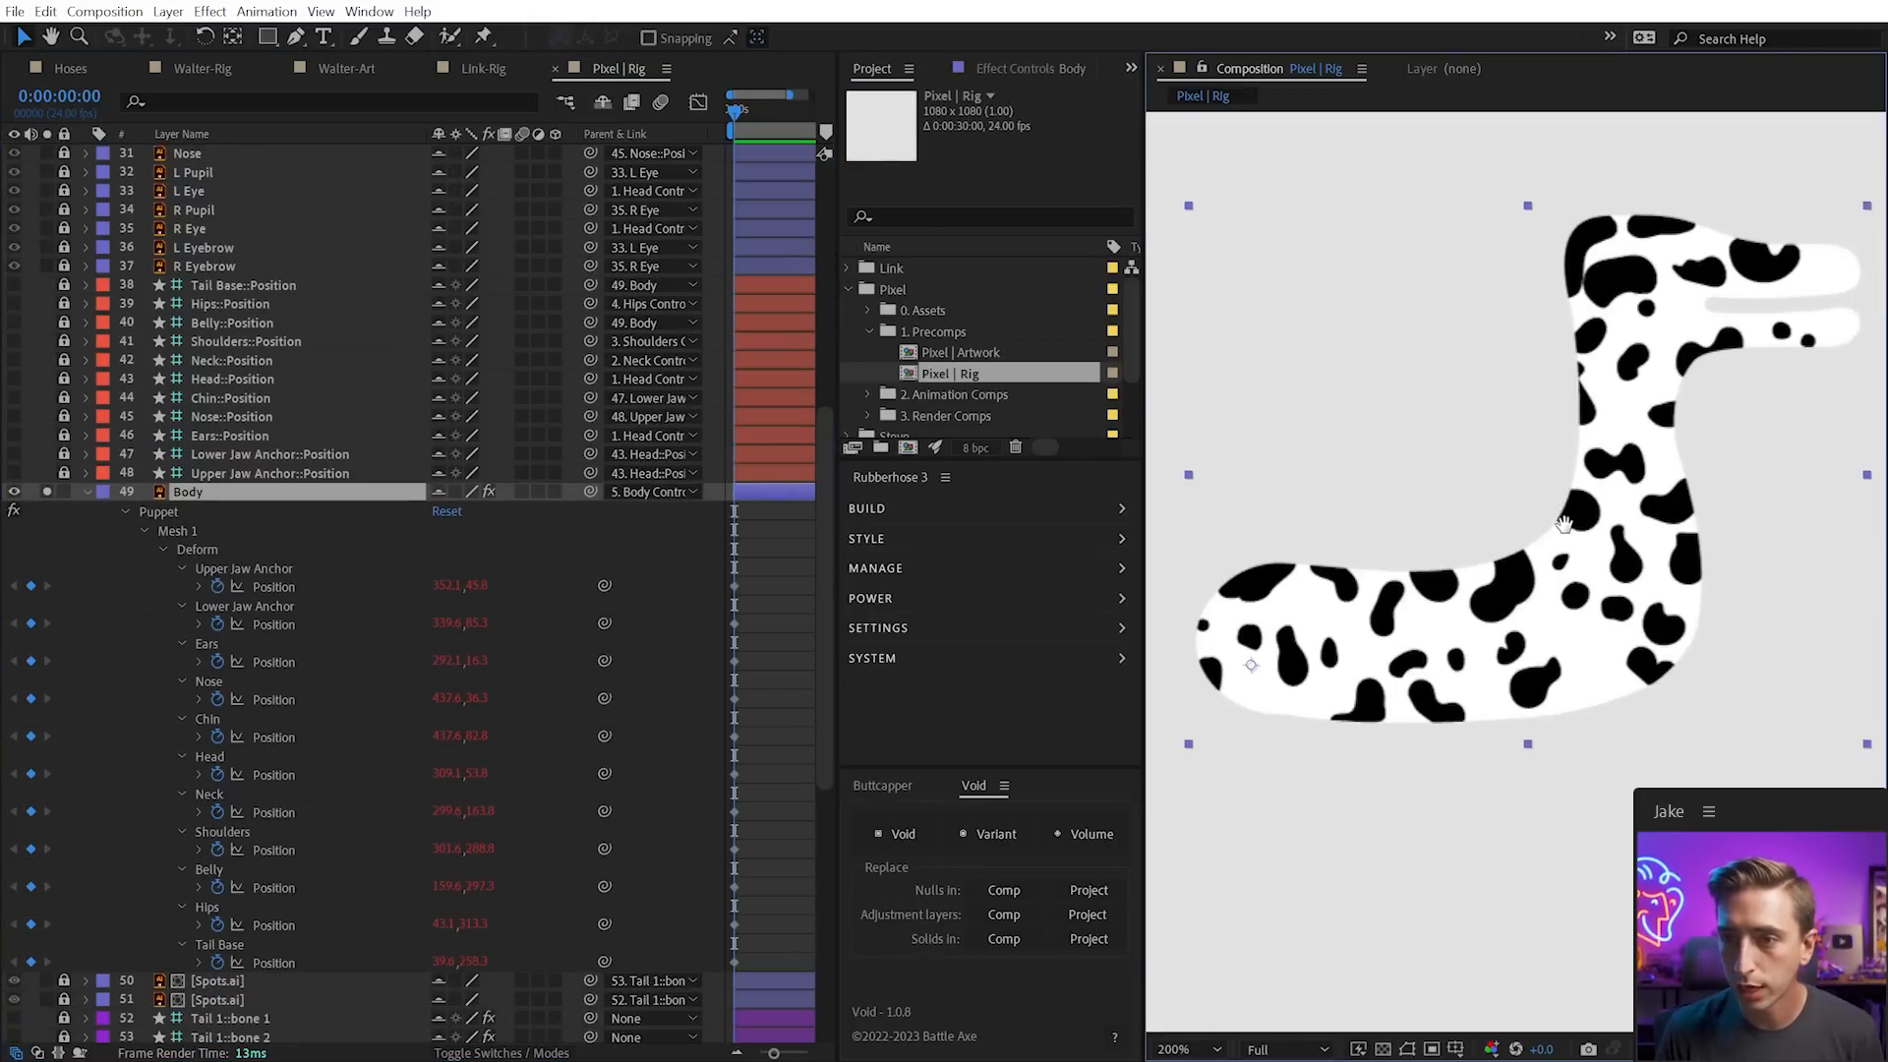
Select the Chin puppet pin on the lower jaw and remove its Position expression
{"action": "key", "text": "ctrl+p"}
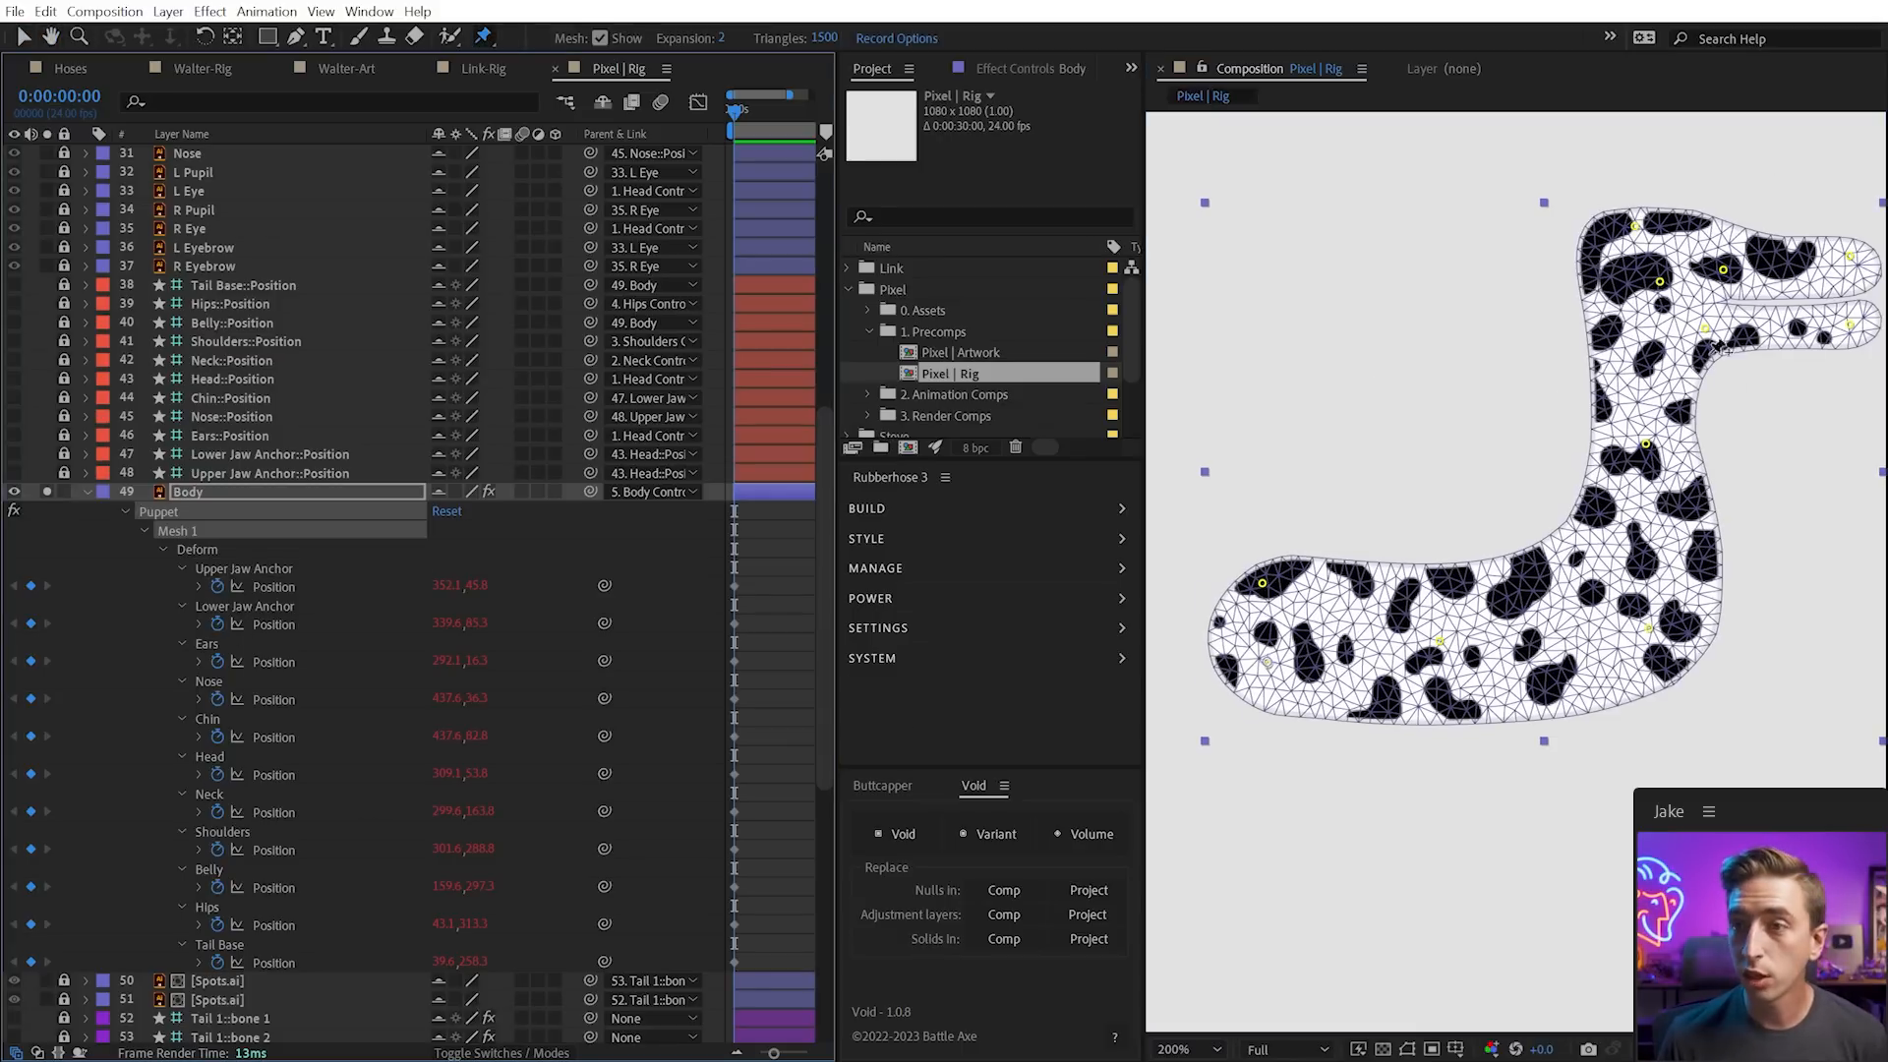
{"action": "left_click_drag", "start_coordinate": [1797, 358], "coordinate": [1669, 381]}
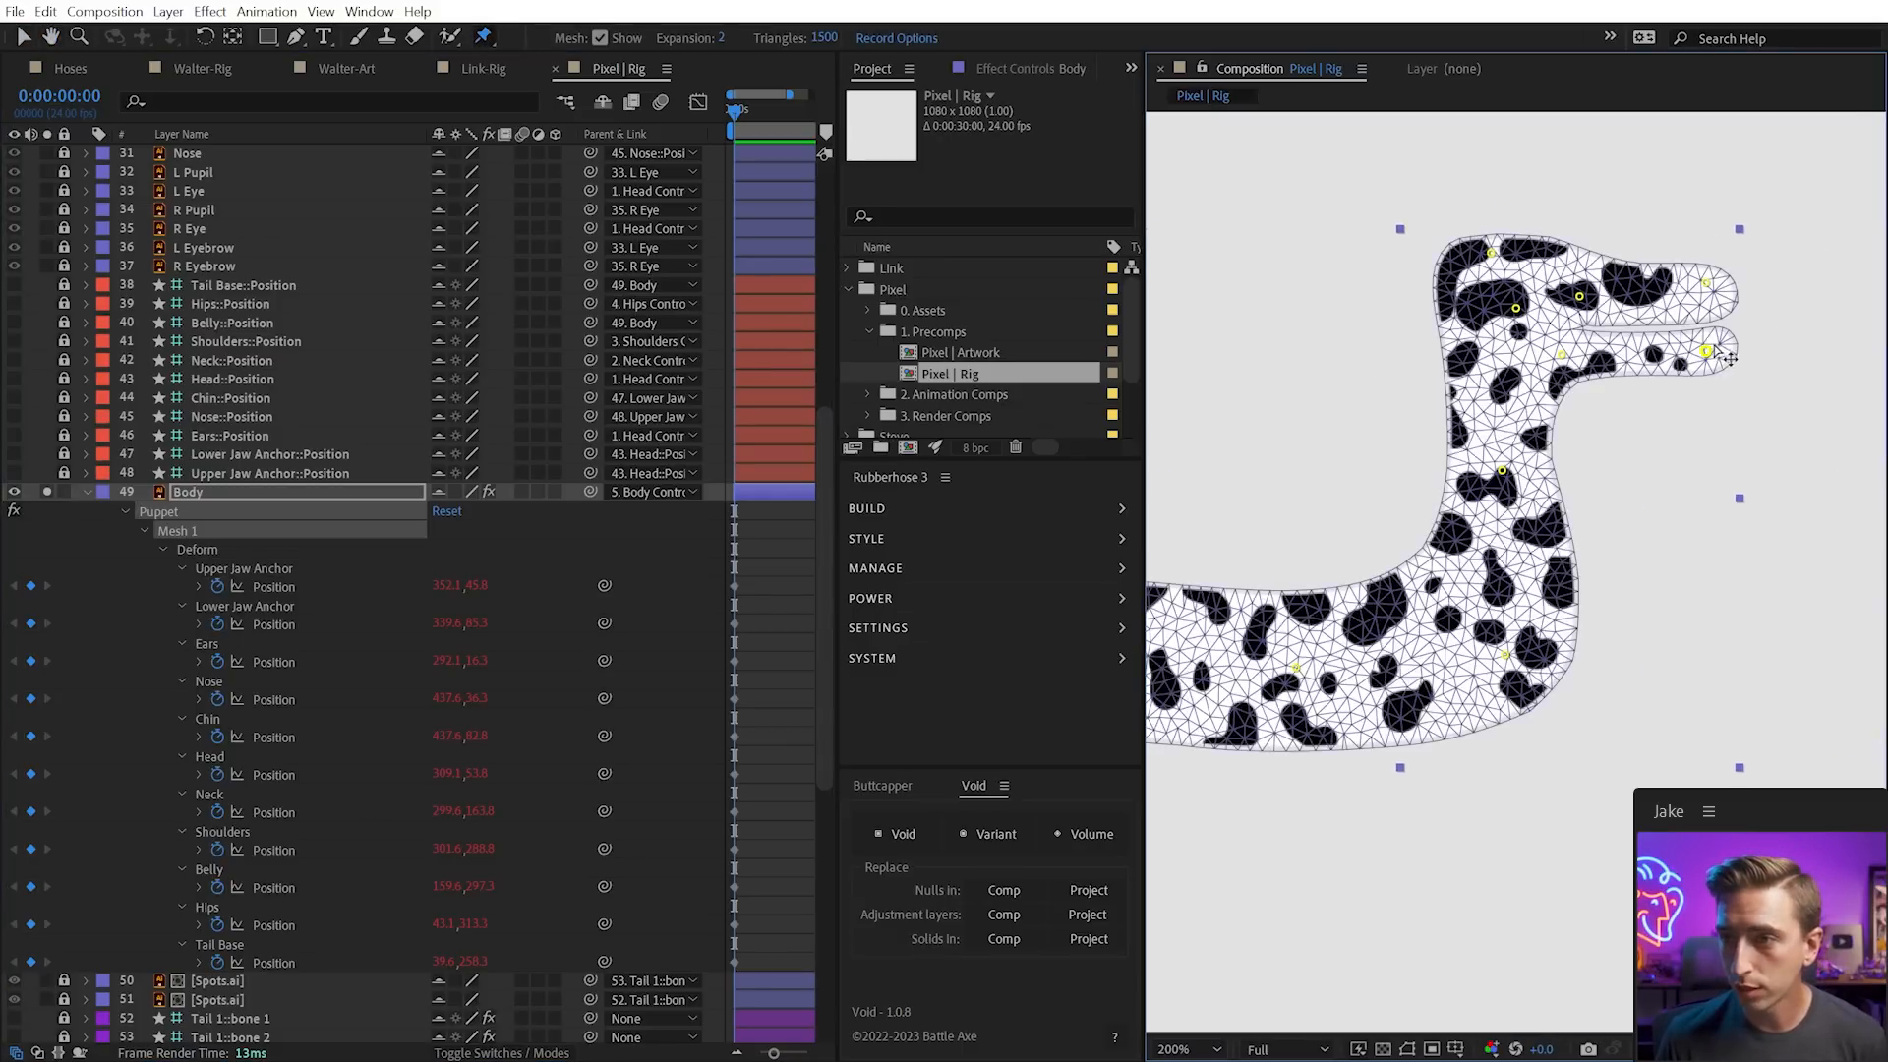
{"action": "left_click", "coordinate": [1709, 353]}
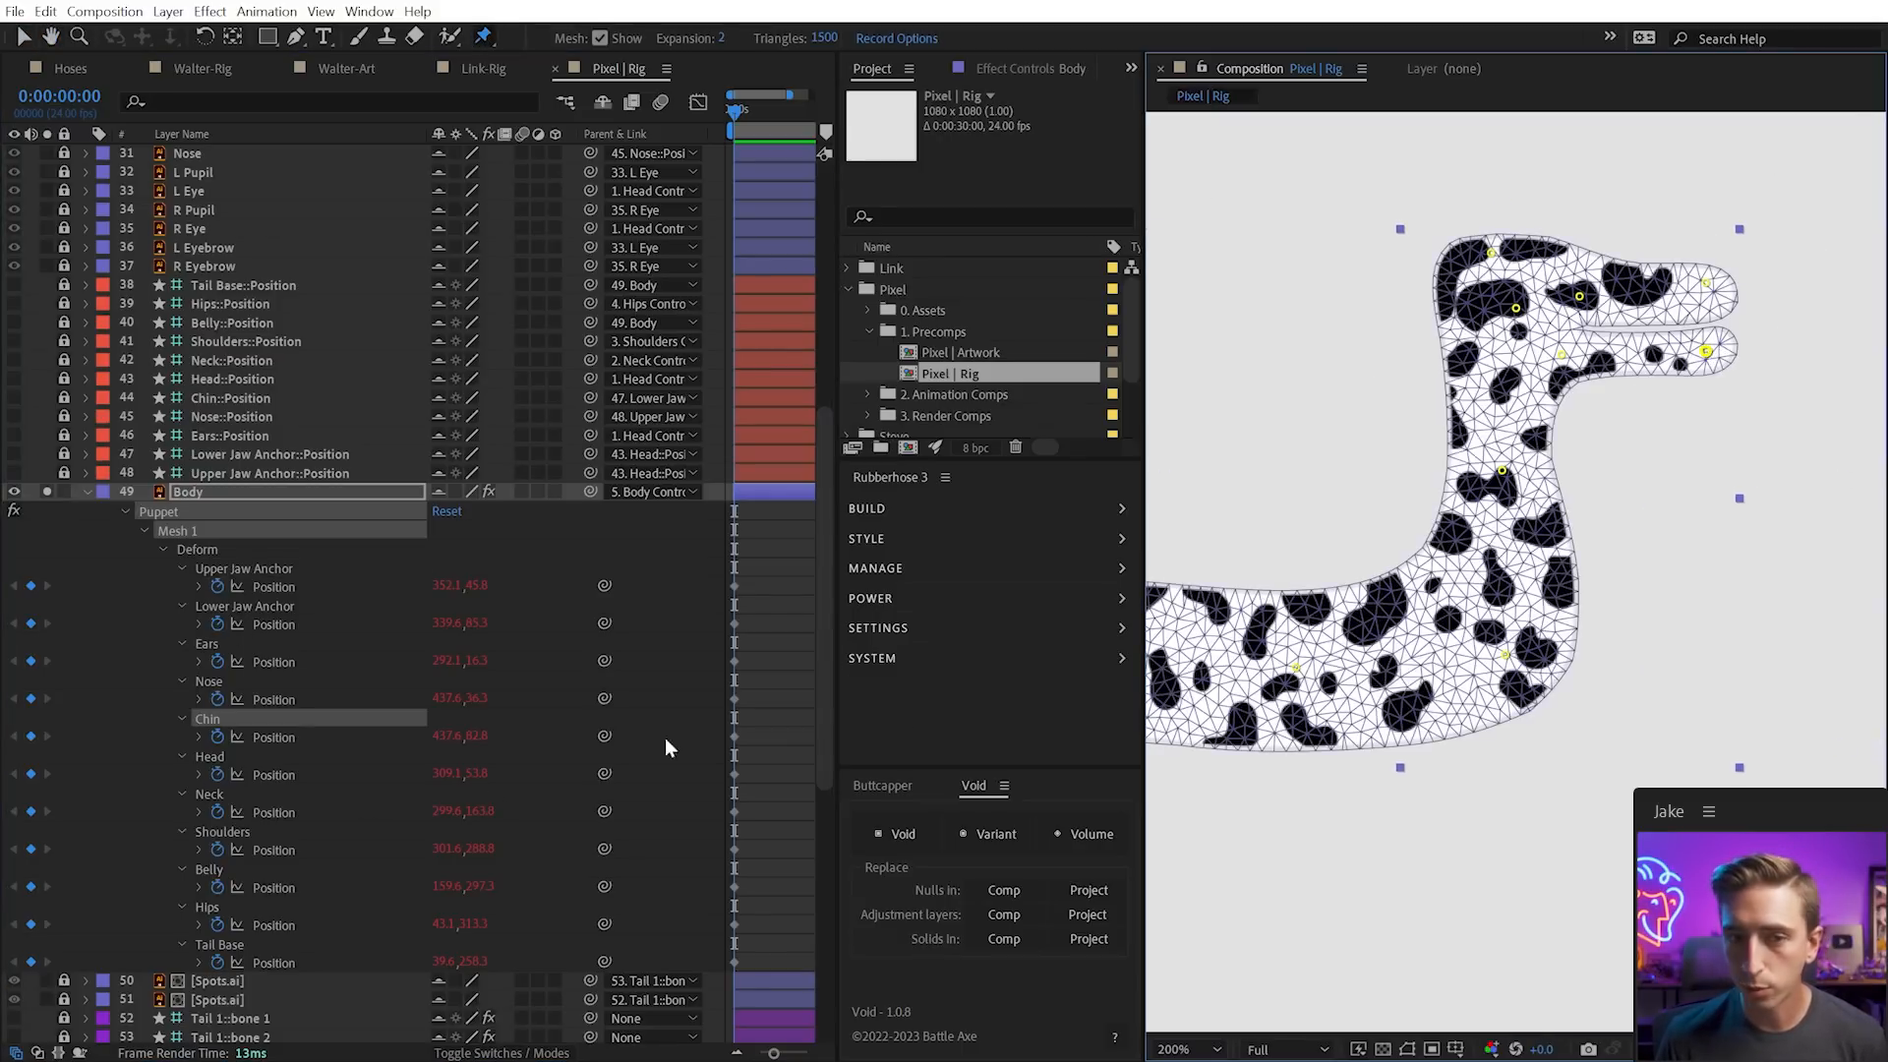
{"action": "left_click", "coordinate": [290, 737]}
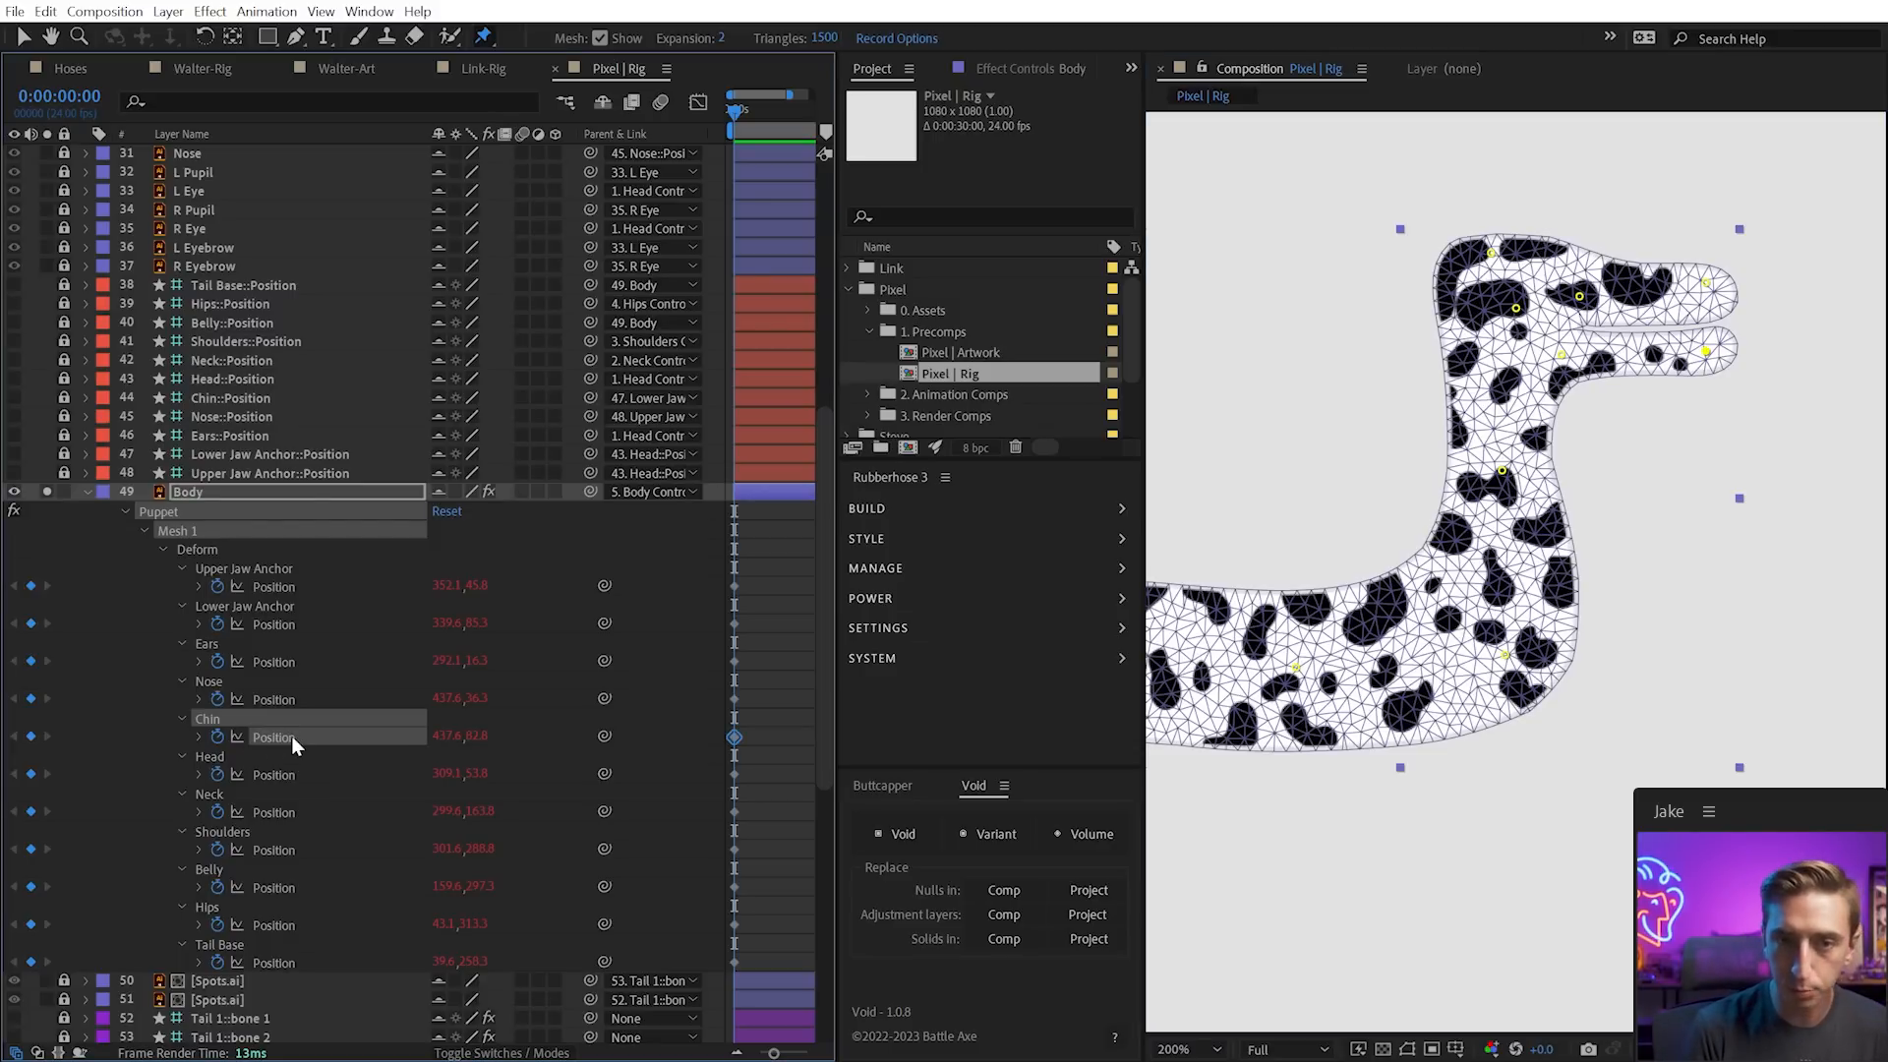
{"action": "key", "text": "alt+shift+equal"}
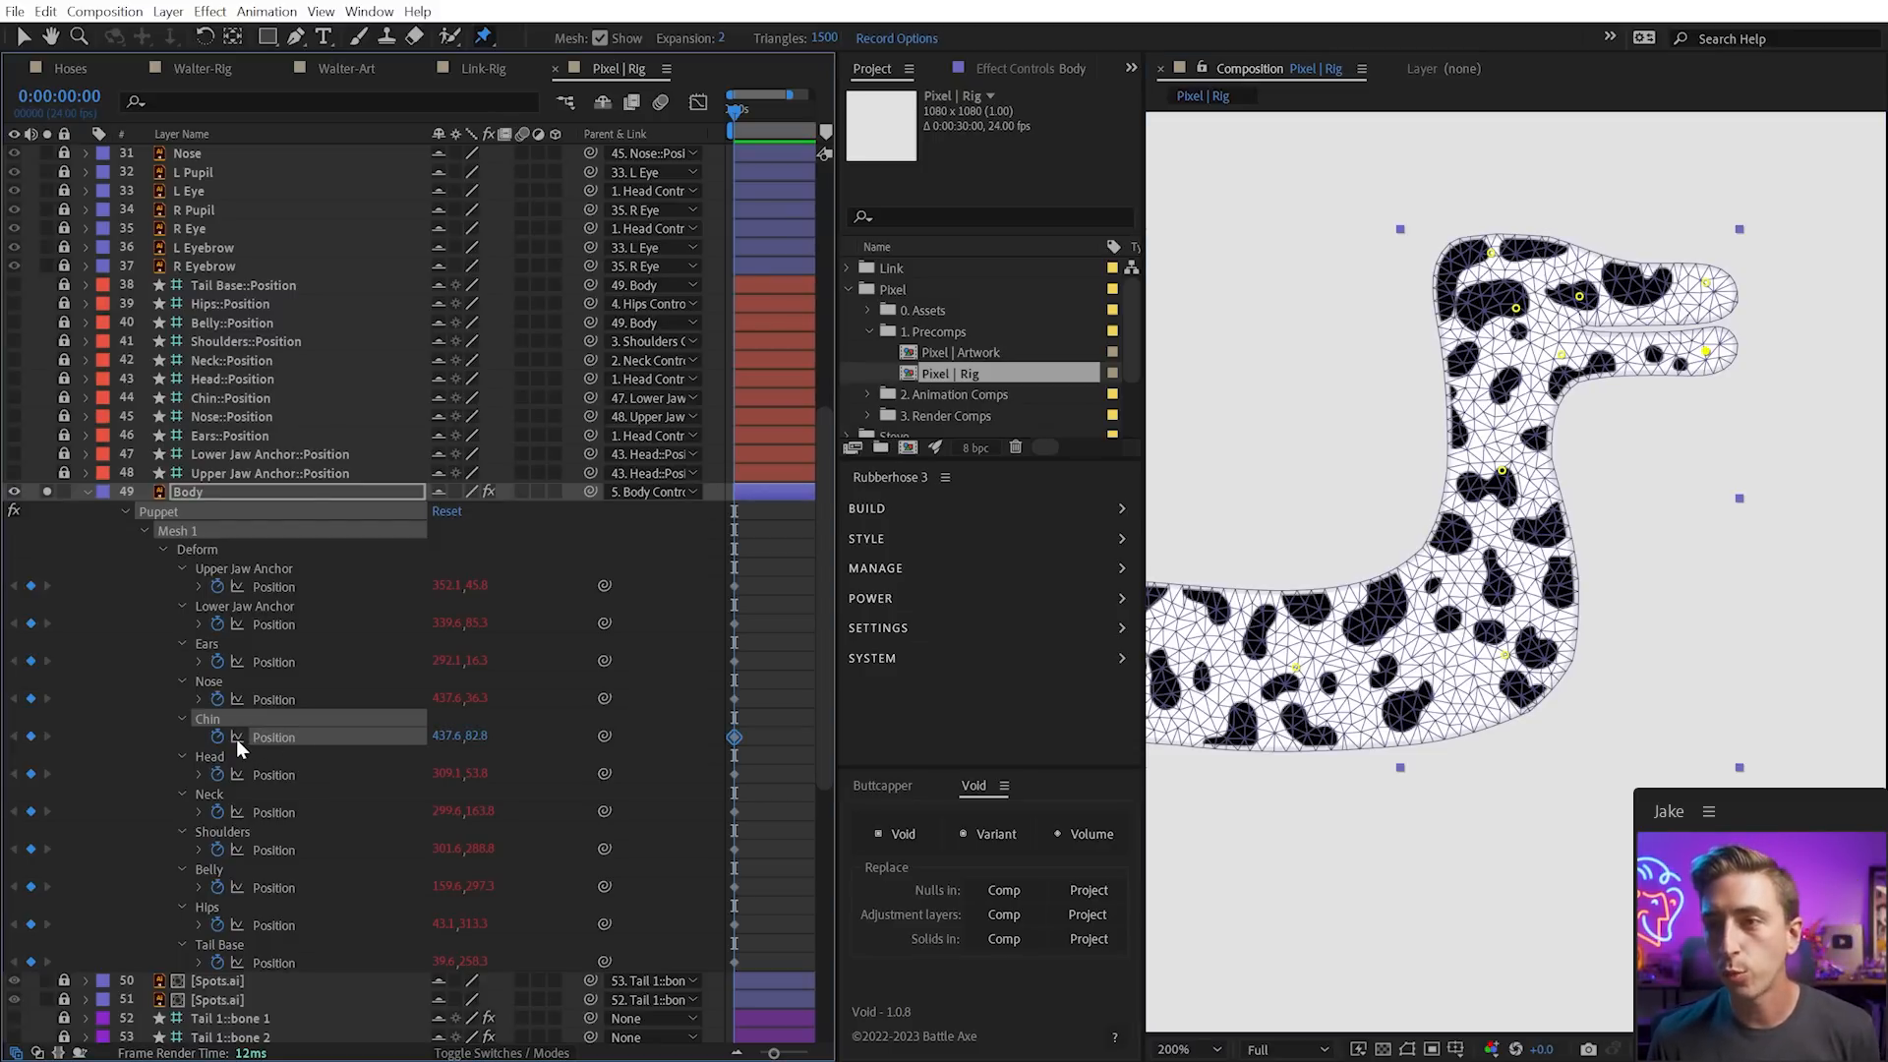
{"action": "scroll", "coordinate": [356, 716], "scroll_direction": "down", "scroll_amount": 1}
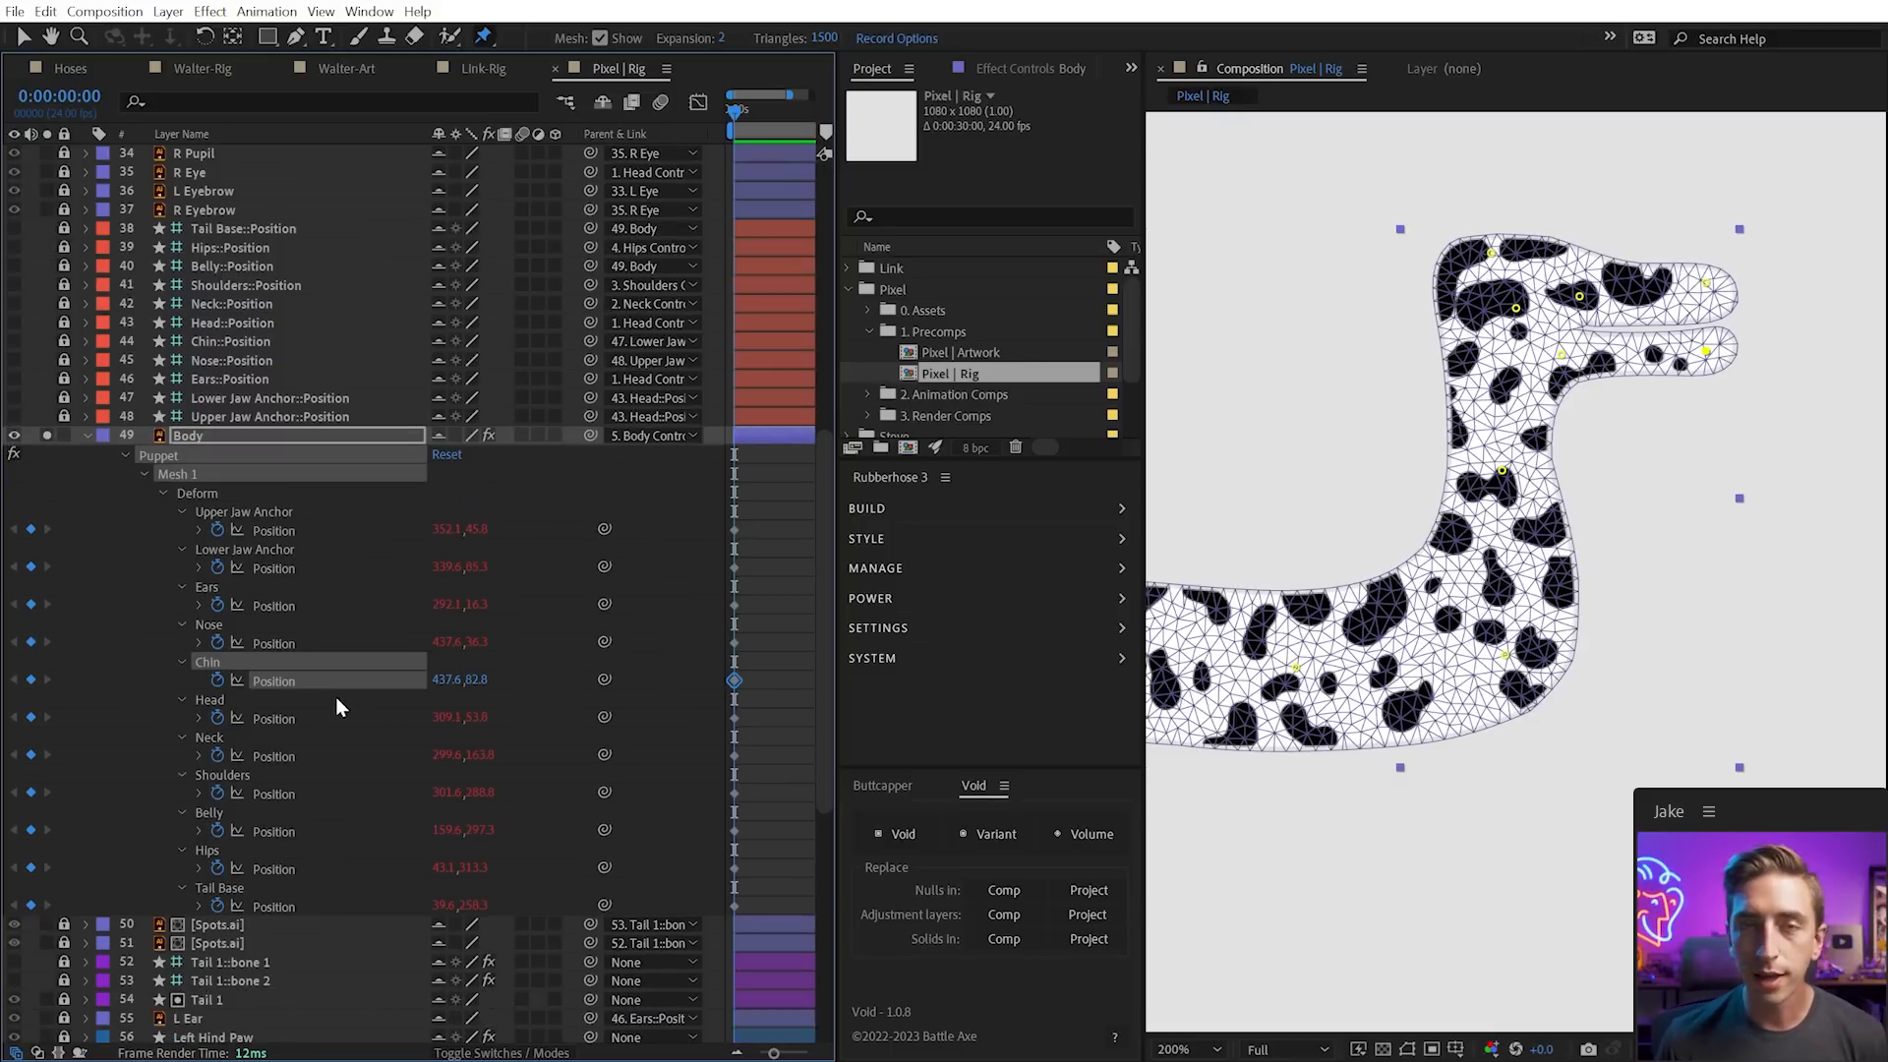
Try a Void controller on the Chin pin by dragging the jaw, then undo it
{"action": "left_click", "coordinate": [888, 833]}
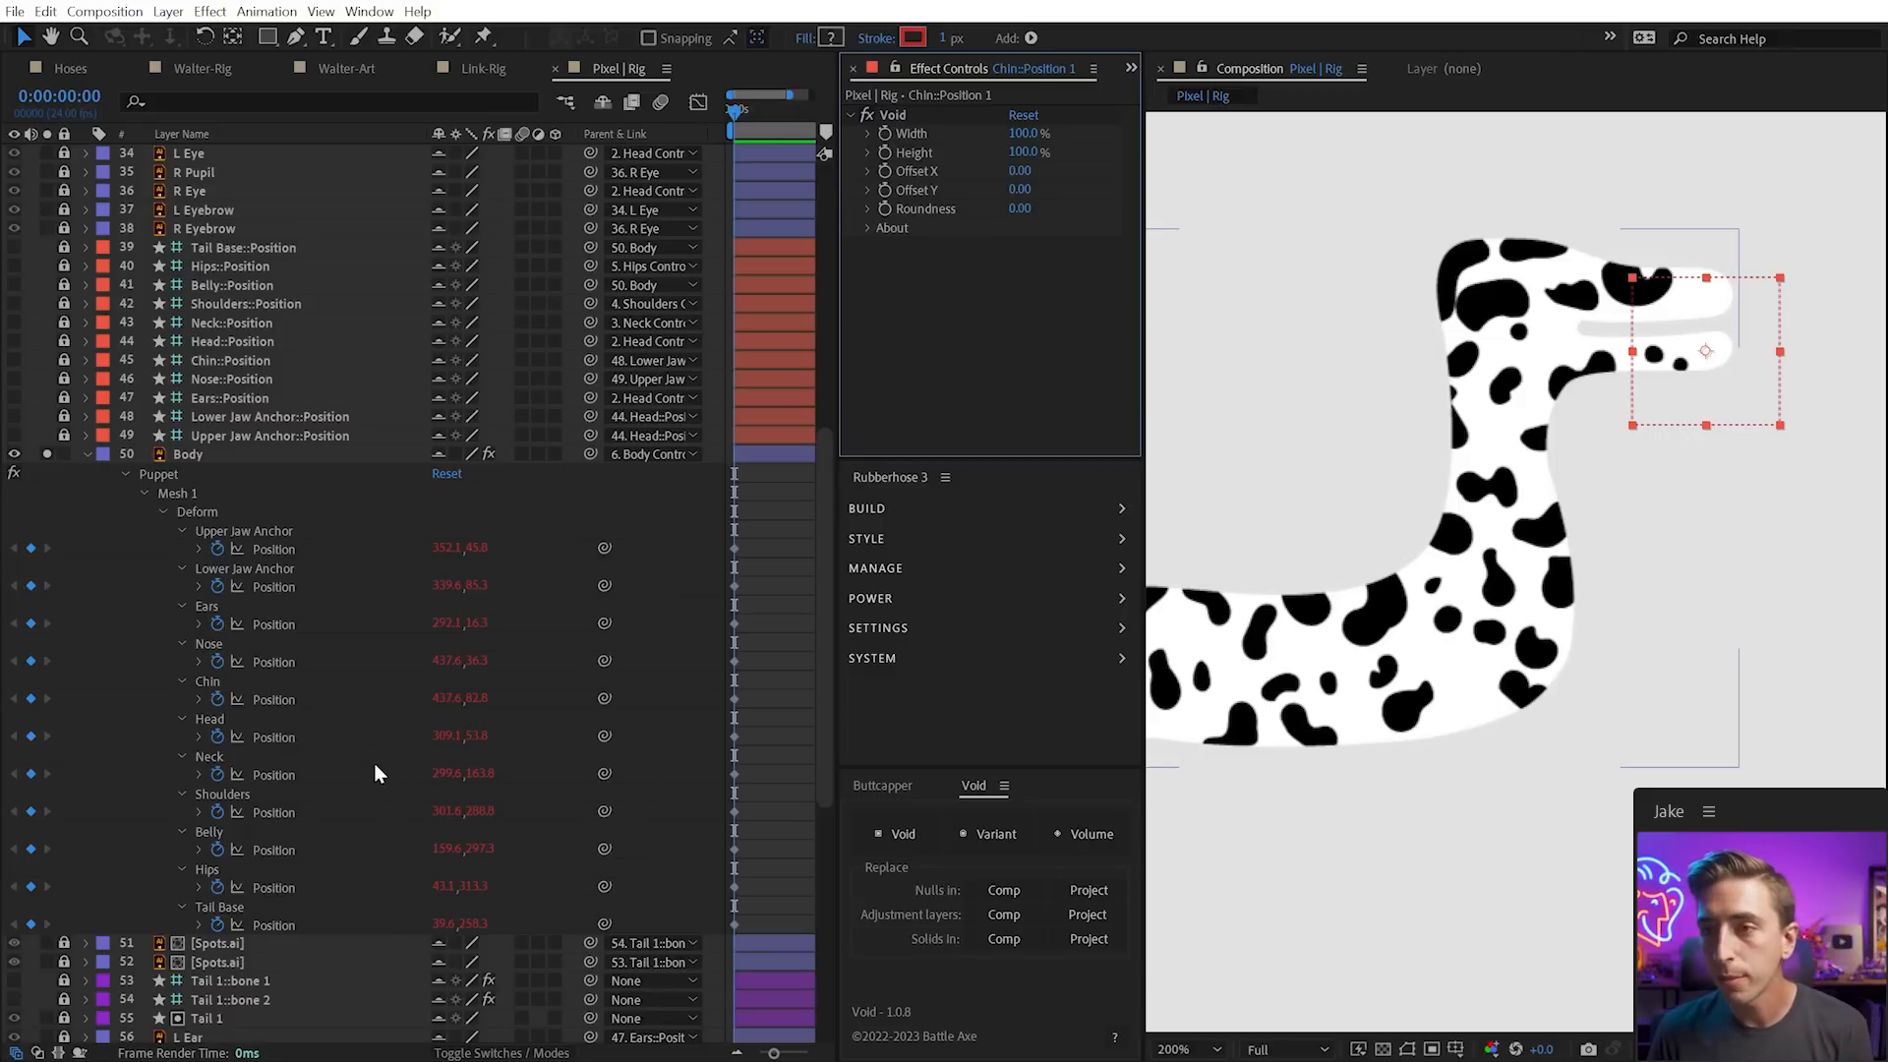
{"action": "mouse_move", "coordinate": [1731, 309]}
{"action": "left_mouse_down"}
{"action": "mouse_move", "coordinate": [1755, 343]}
{"action": "mouse_move", "coordinate": [1715, 313]}
{"action": "mouse_move", "coordinate": [1716, 366]}
{"action": "mouse_move", "coordinate": [1723, 330]}
{"action": "mouse_move", "coordinate": [1708, 354]}
{"action": "mouse_move", "coordinate": [1736, 338]}
{"action": "left_mouse_up"}
{"action": "scroll", "coordinate": [239, 608], "scroll_direction": "up", "scroll_amount": 12}
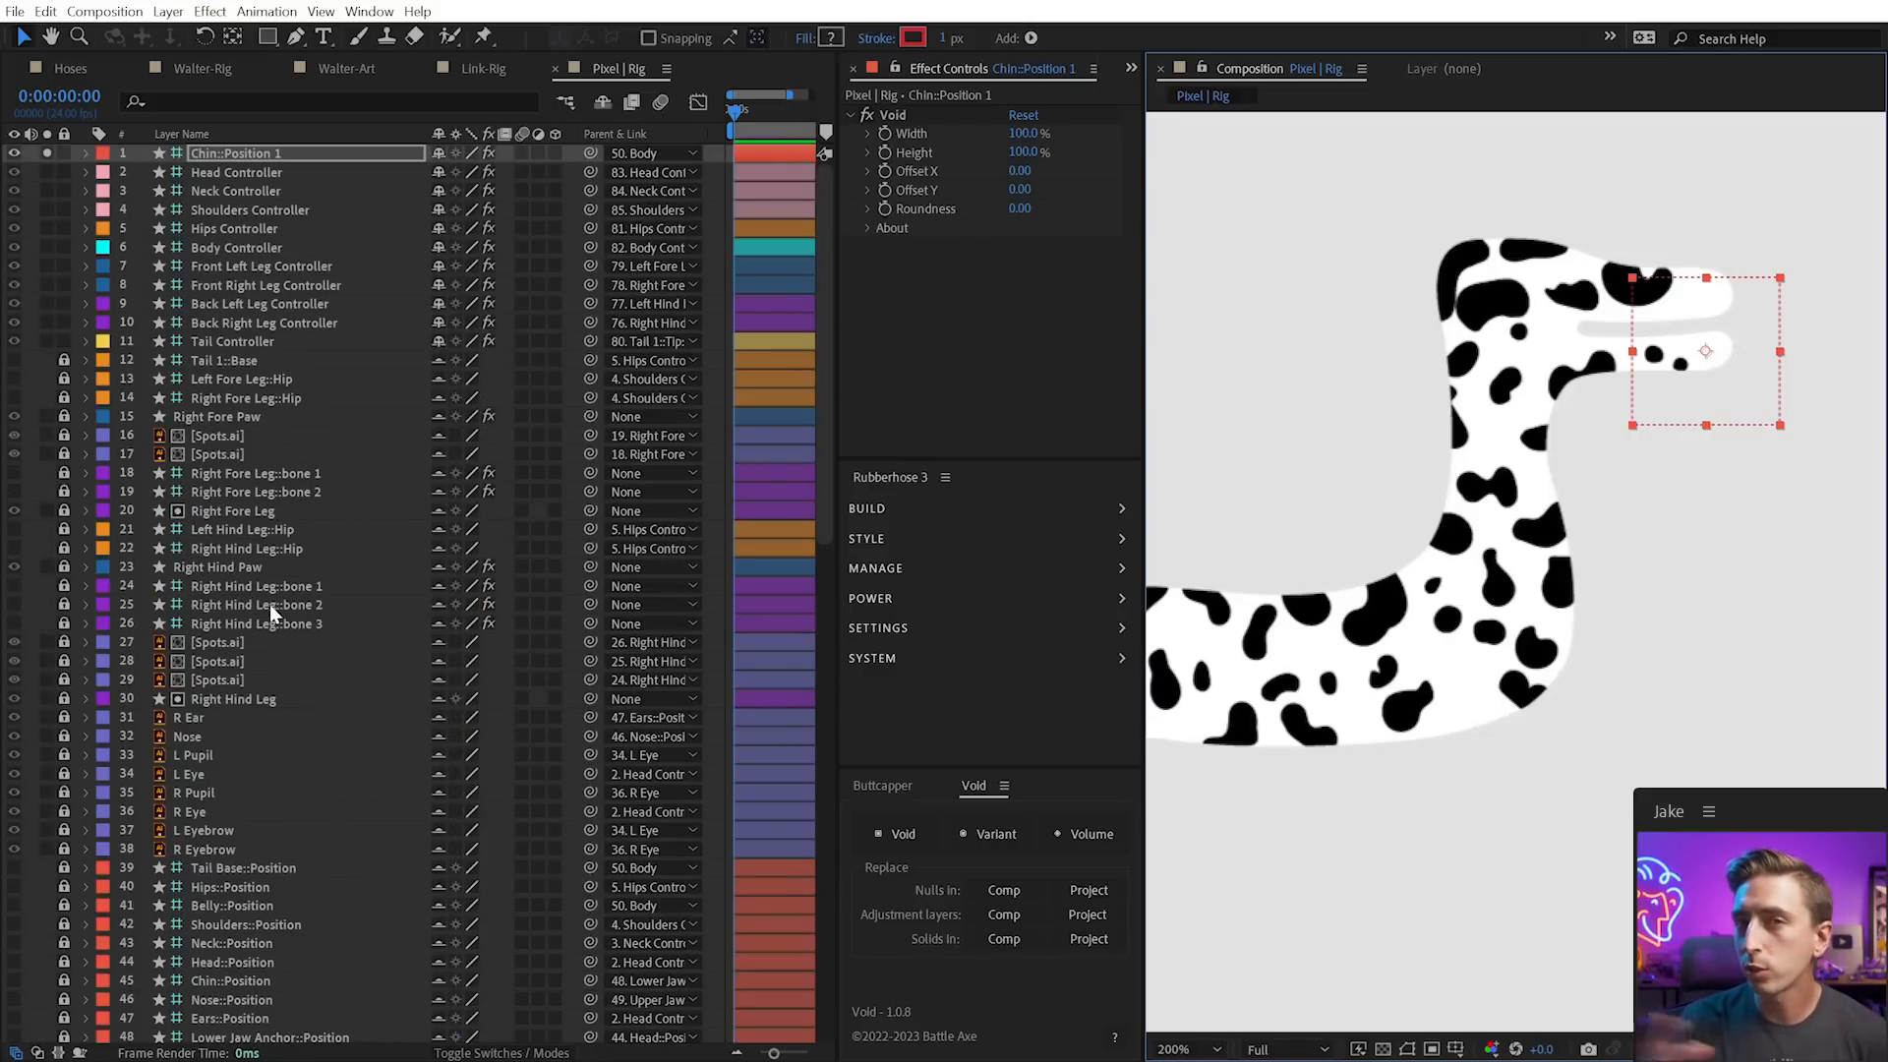
{"action": "scroll", "coordinate": [269, 606], "scroll_direction": "down", "scroll_amount": 11}
{"action": "key", "text": "ctrl+z"}
{"action": "key", "text": "ctrl+z"}
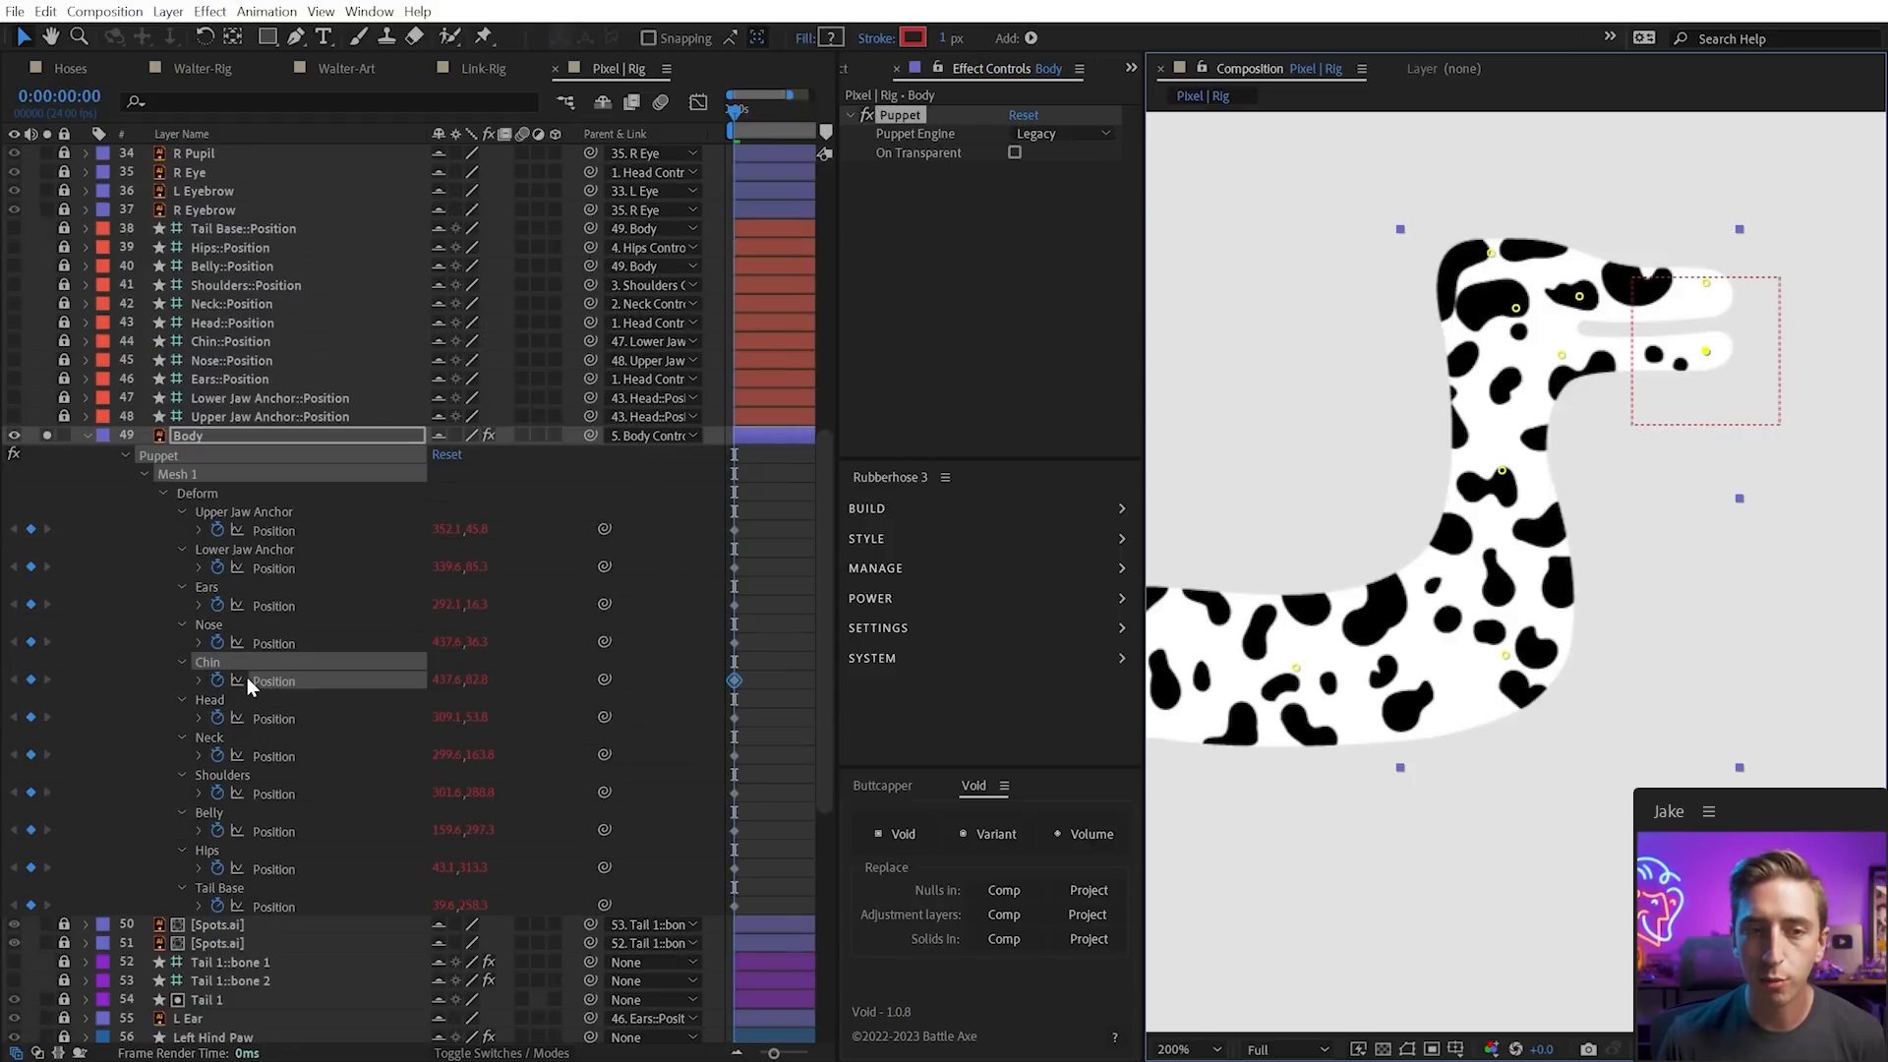
Collapse the Body properties, select the Head Controller, and test-rotate it before undoing
{"action": "left_click", "coordinate": [86, 436]}
{"action": "scroll", "coordinate": [311, 540], "scroll_direction": "up", "scroll_amount": 11}
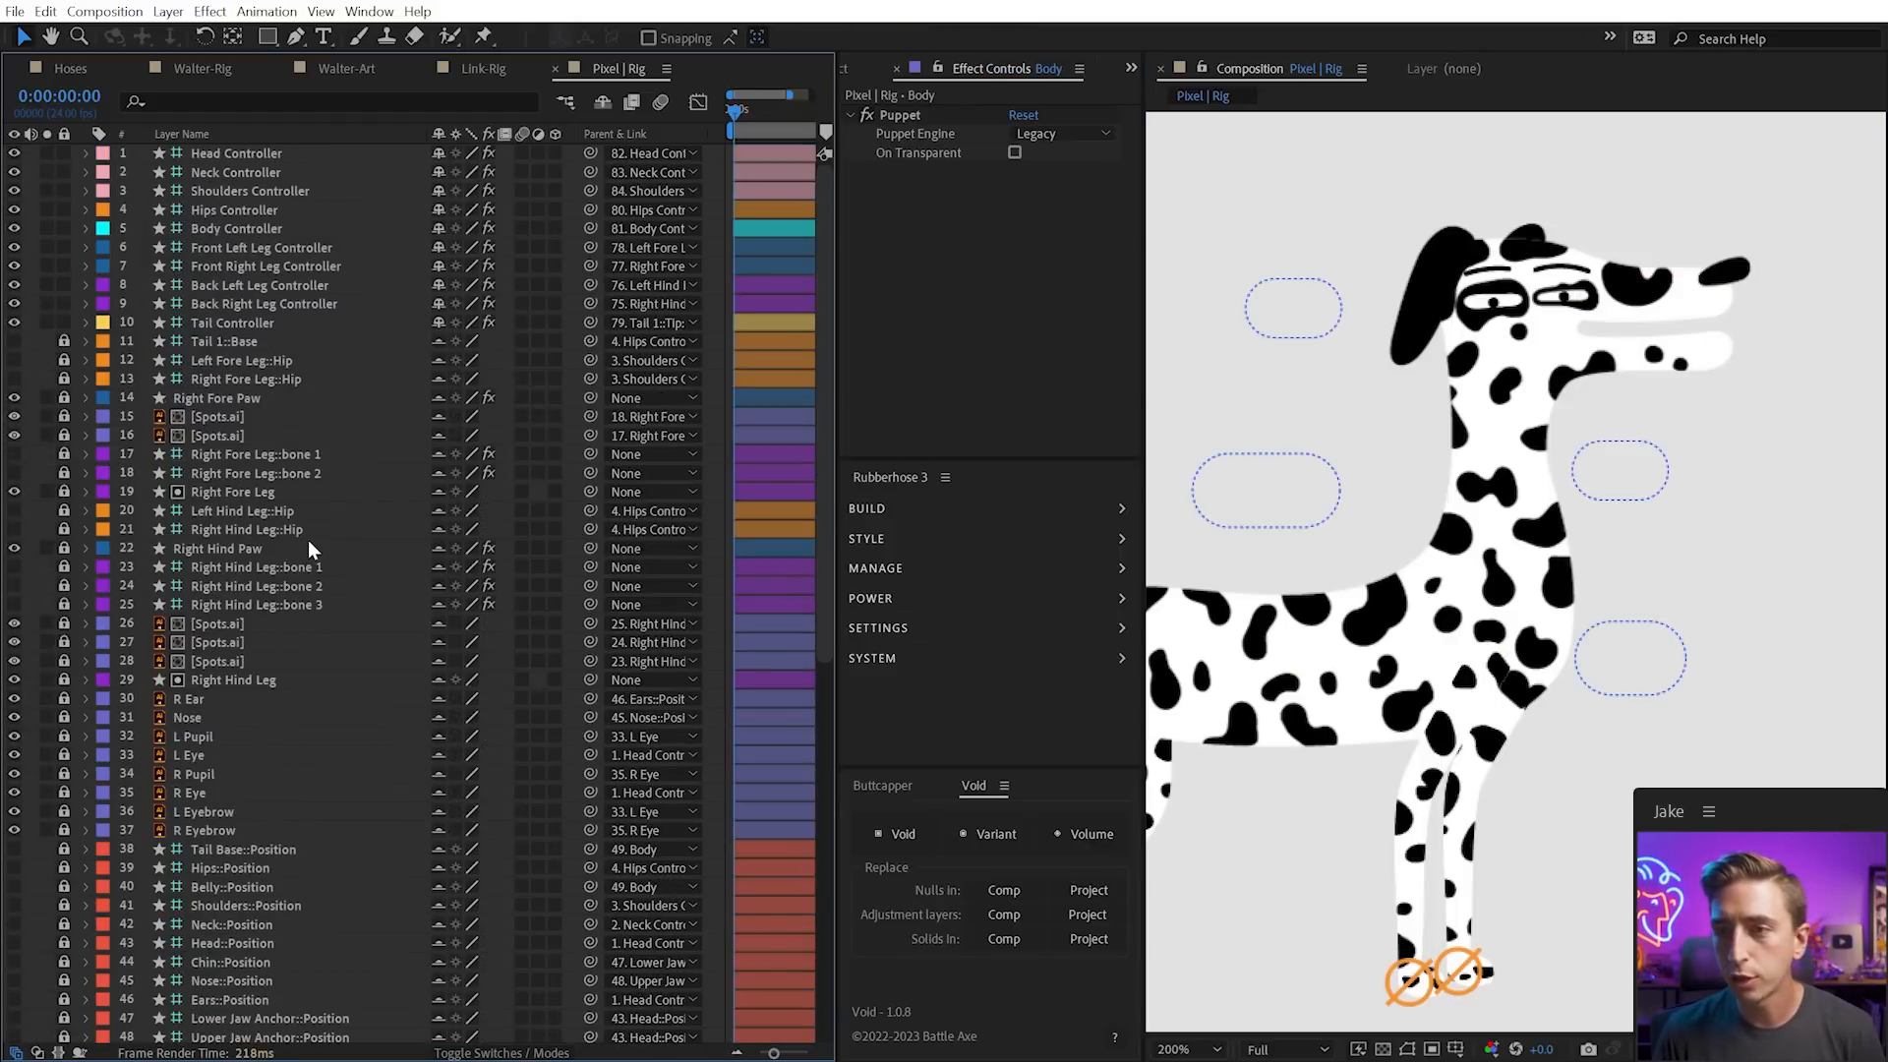
{"action": "left_click_drag", "start_coordinate": [1623, 341], "coordinate": [1710, 328]}
{"action": "key", "text": "v"}
{"action": "left_click", "coordinate": [1392, 300]}
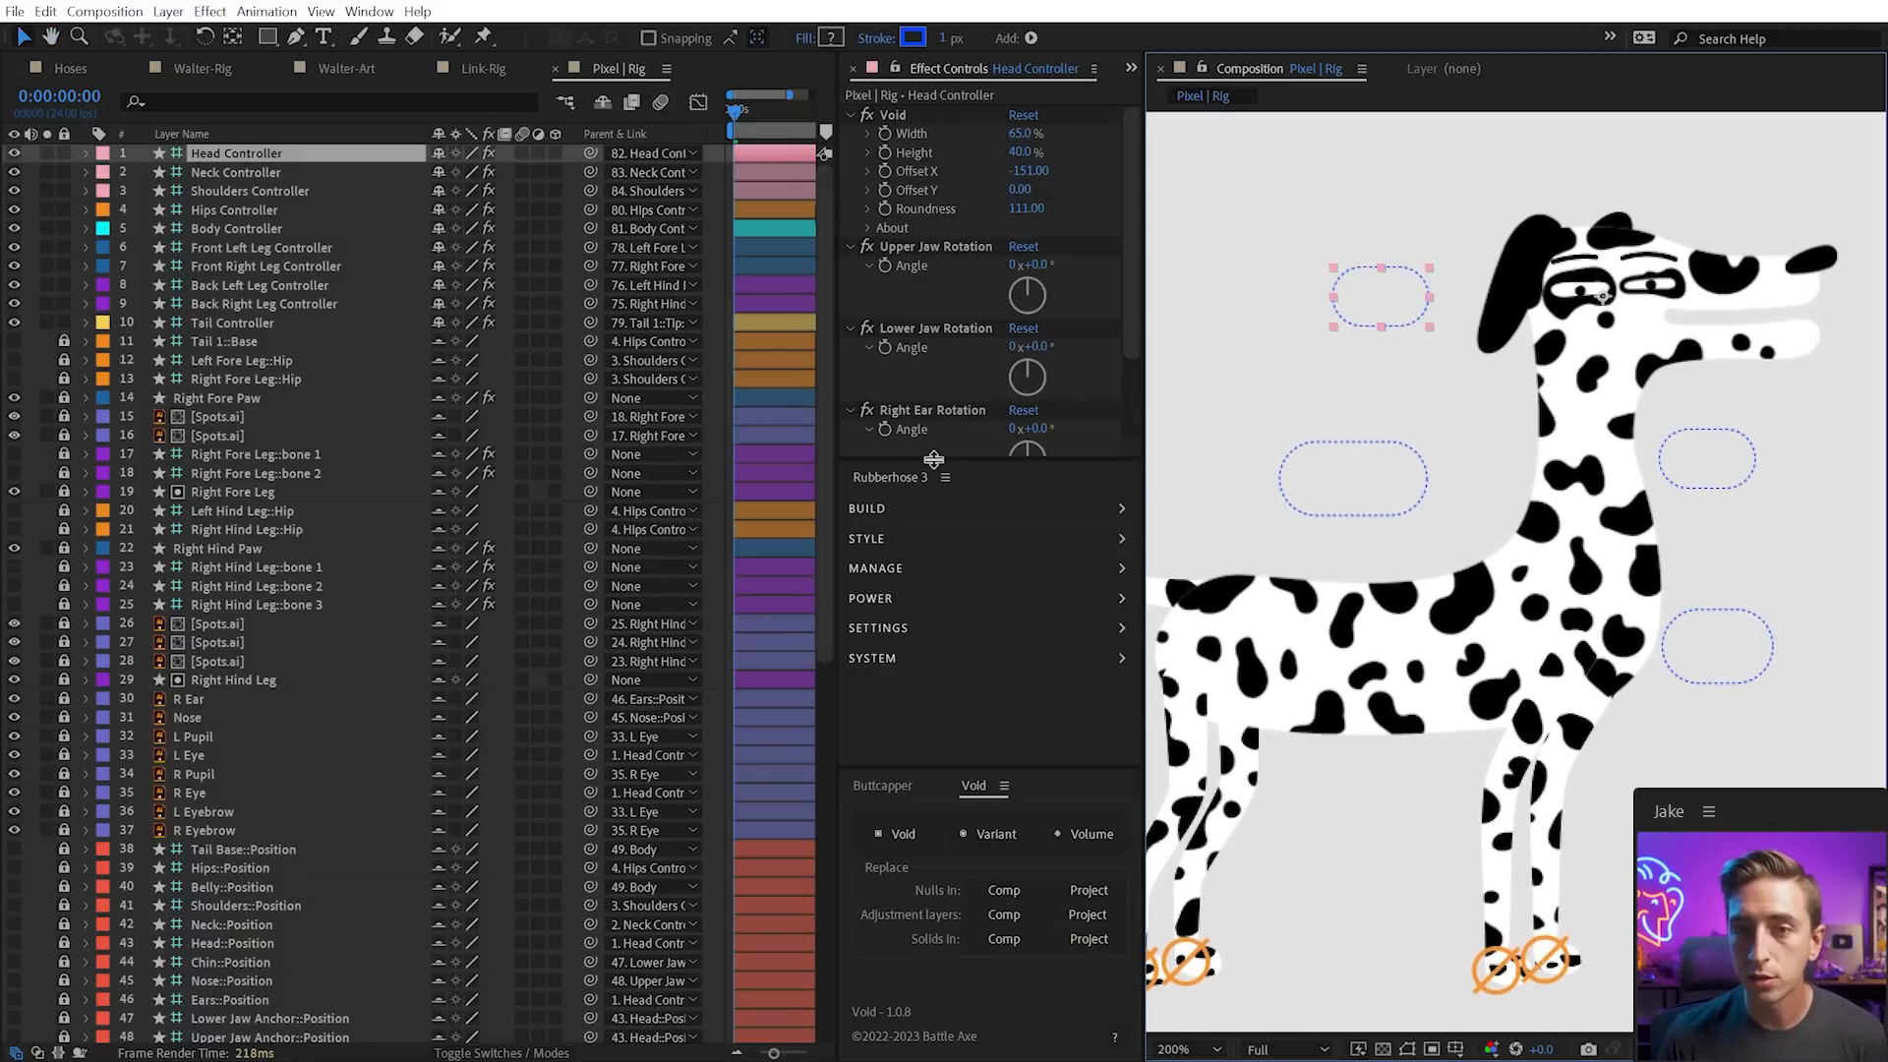
{"action": "left_click_drag", "start_coordinate": [933, 459], "coordinate": [933, 627]}
{"action": "key", "text": "w"}
{"action": "left_click_drag", "start_coordinate": [1381, 257], "coordinate": [1375, 349]}
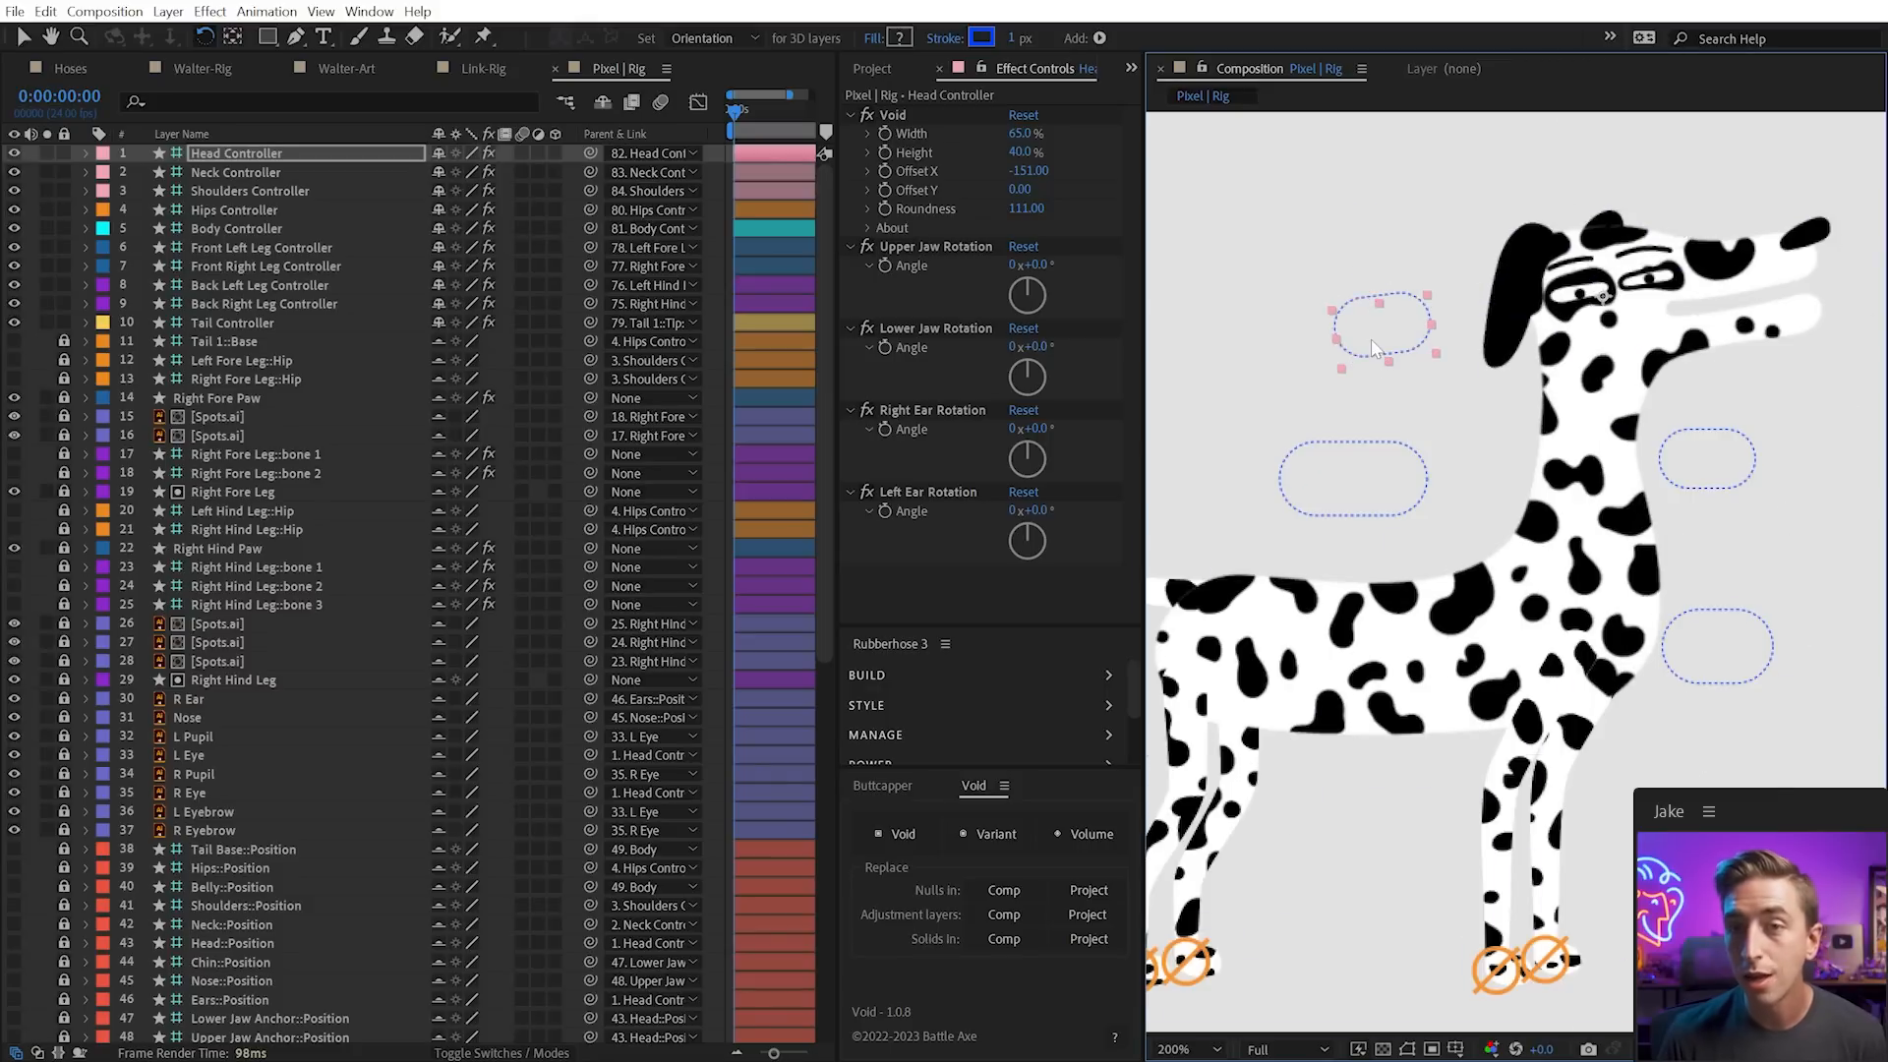
{"action": "key", "text": "ctrl+z"}
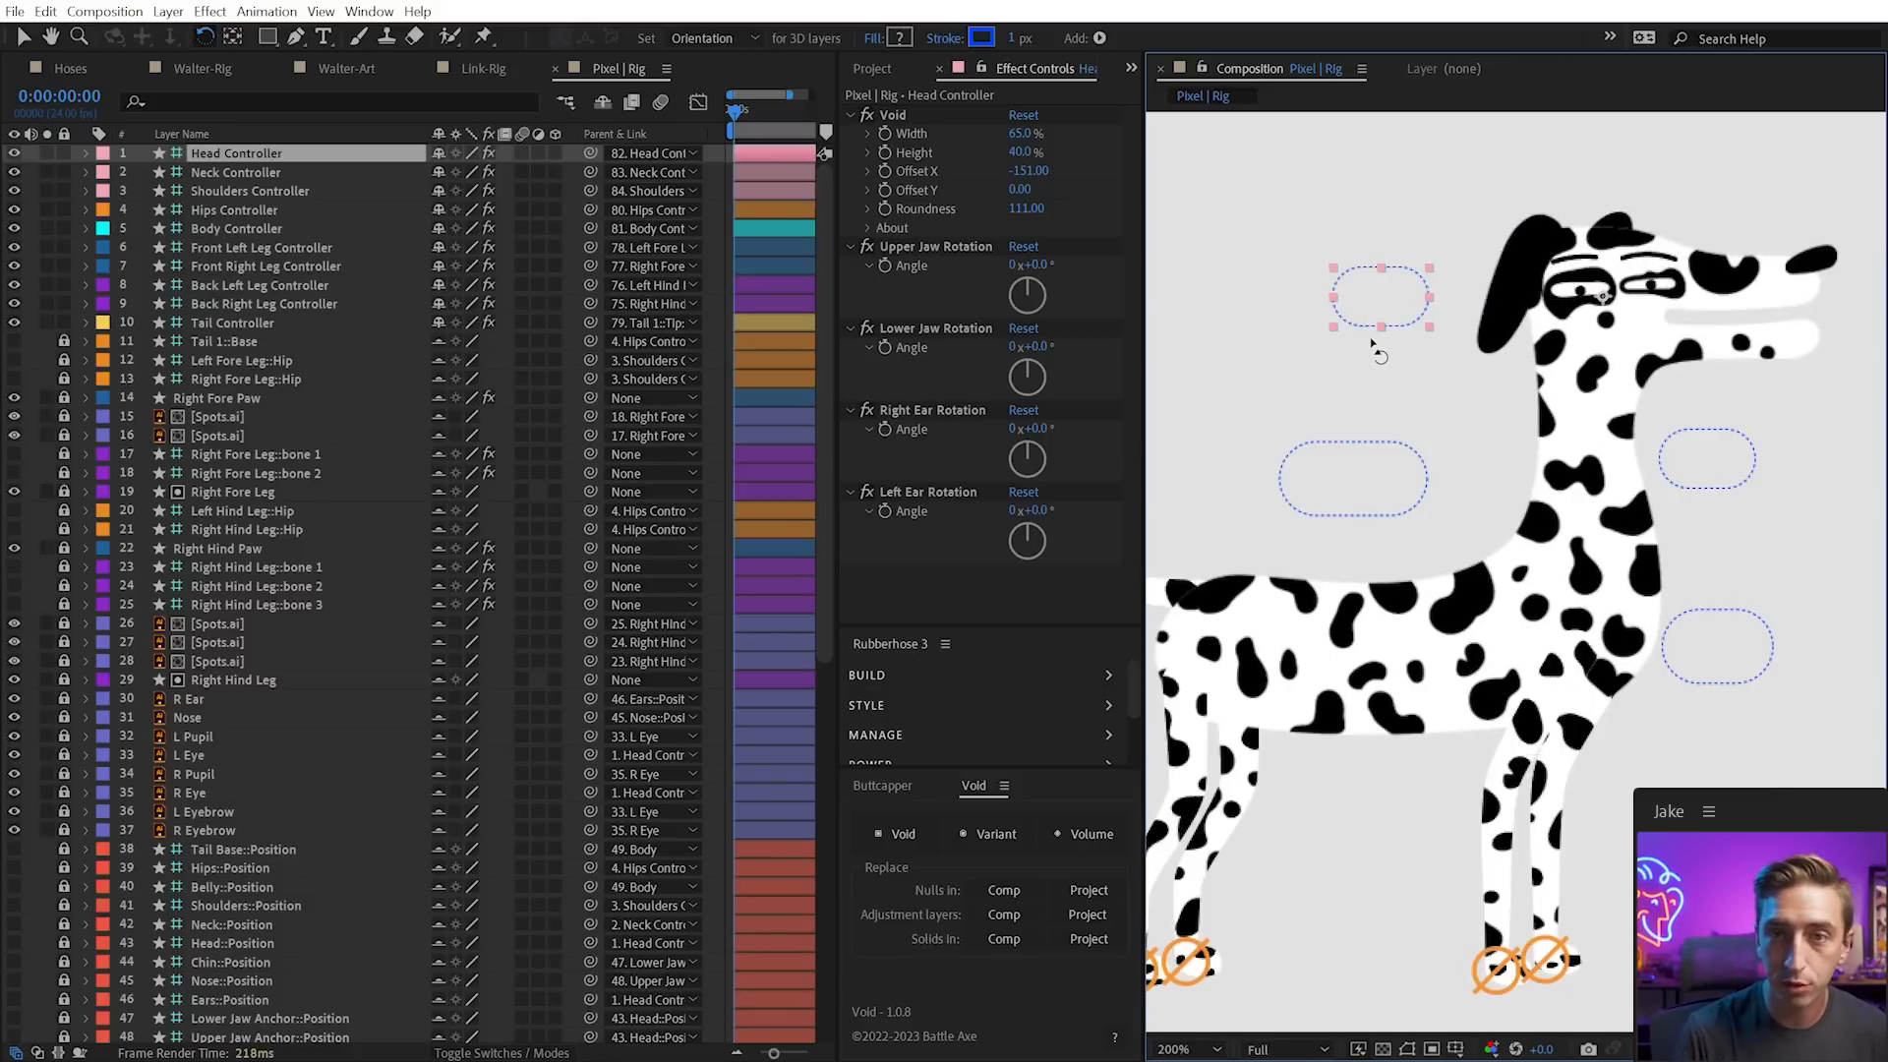
{"action": "key", "text": "v"}
Set Upper Jaw Rotation to -19° and Lower Jaw to +6°, then hide the shy layers
{"action": "left_click", "coordinate": [935, 247]}
{"action": "mouse_move", "coordinate": [1034, 265]}
{"action": "left_mouse_down"}
{"action": "mouse_move", "coordinate": [1062, 269]}
{"action": "mouse_move", "coordinate": [1022, 265]}
{"action": "left_mouse_up"}
{"action": "left_click_drag", "start_coordinate": [1045, 346], "coordinate": [1040, 349]}
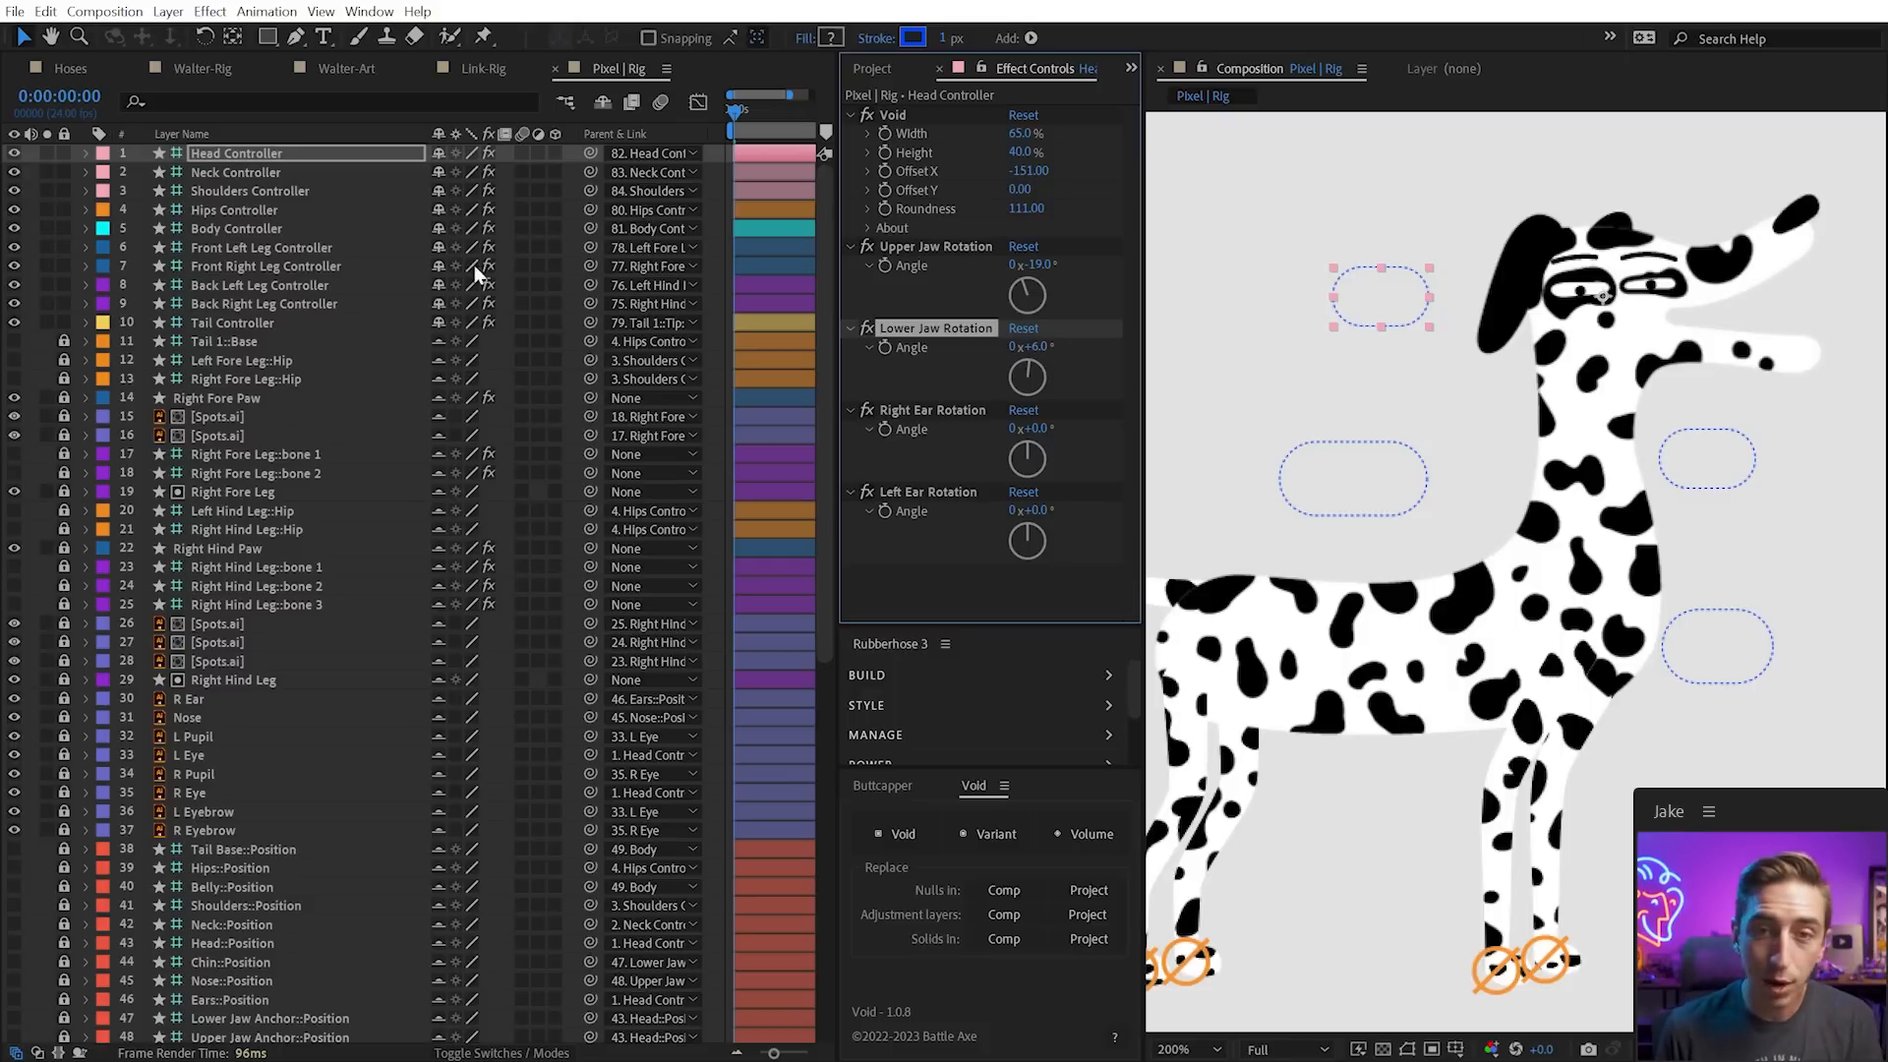
{"action": "left_click", "coordinate": [602, 106]}
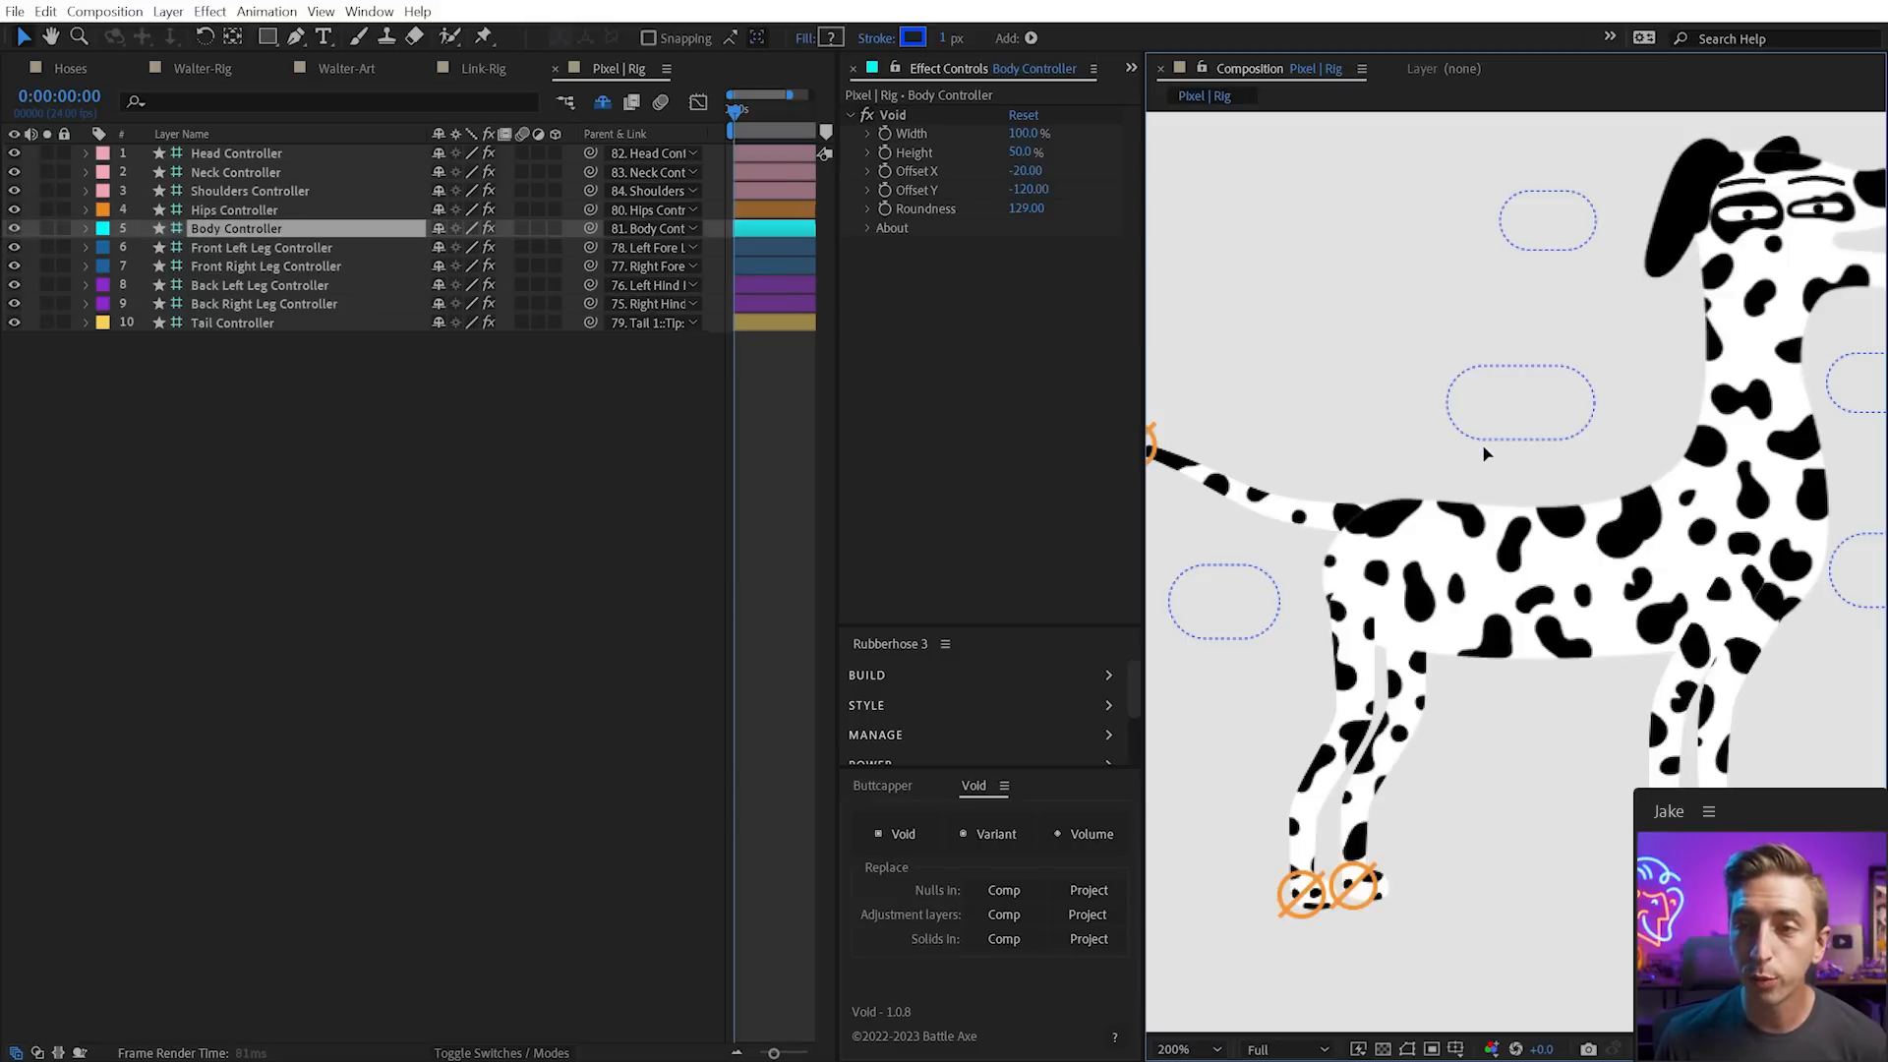
{"action": "left_click_drag", "start_coordinate": [1510, 442], "coordinate": [1473, 480]}
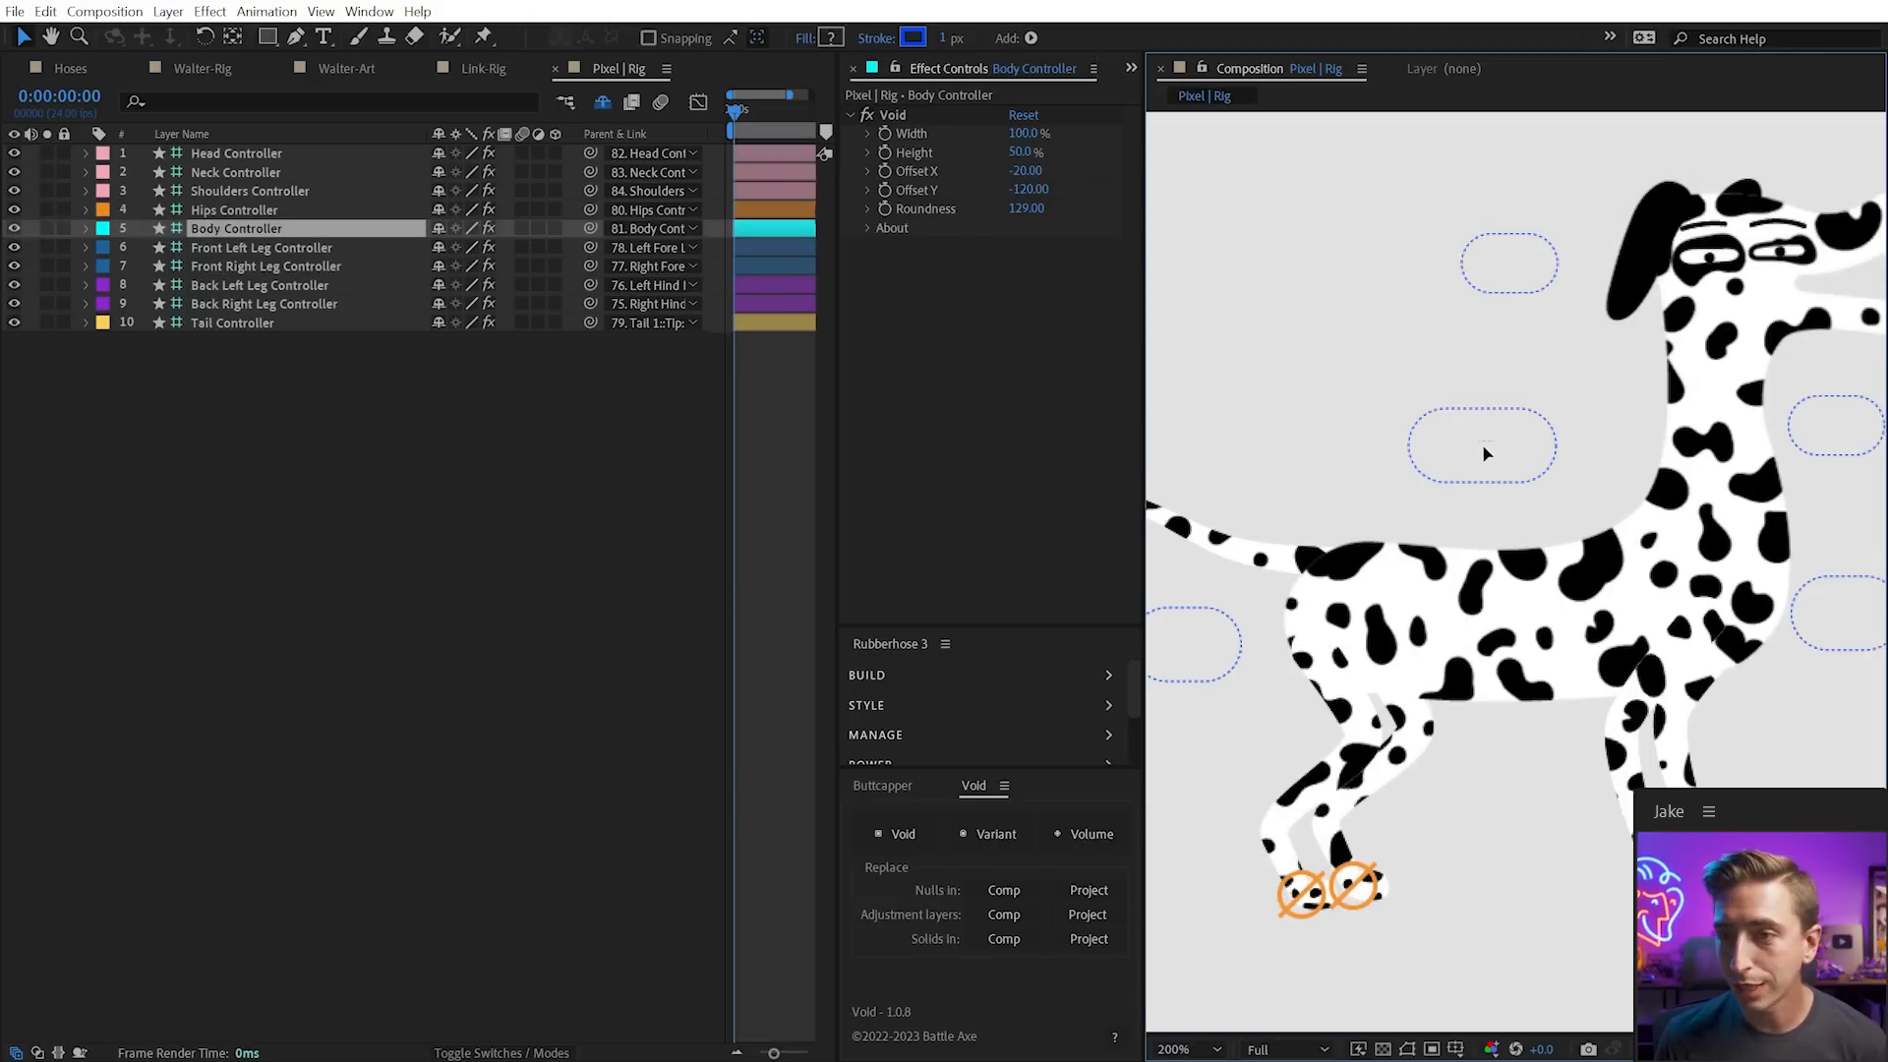
{"action": "key", "text": "ctrl+z"}
{"action": "left_click", "coordinate": [1856, 590]}
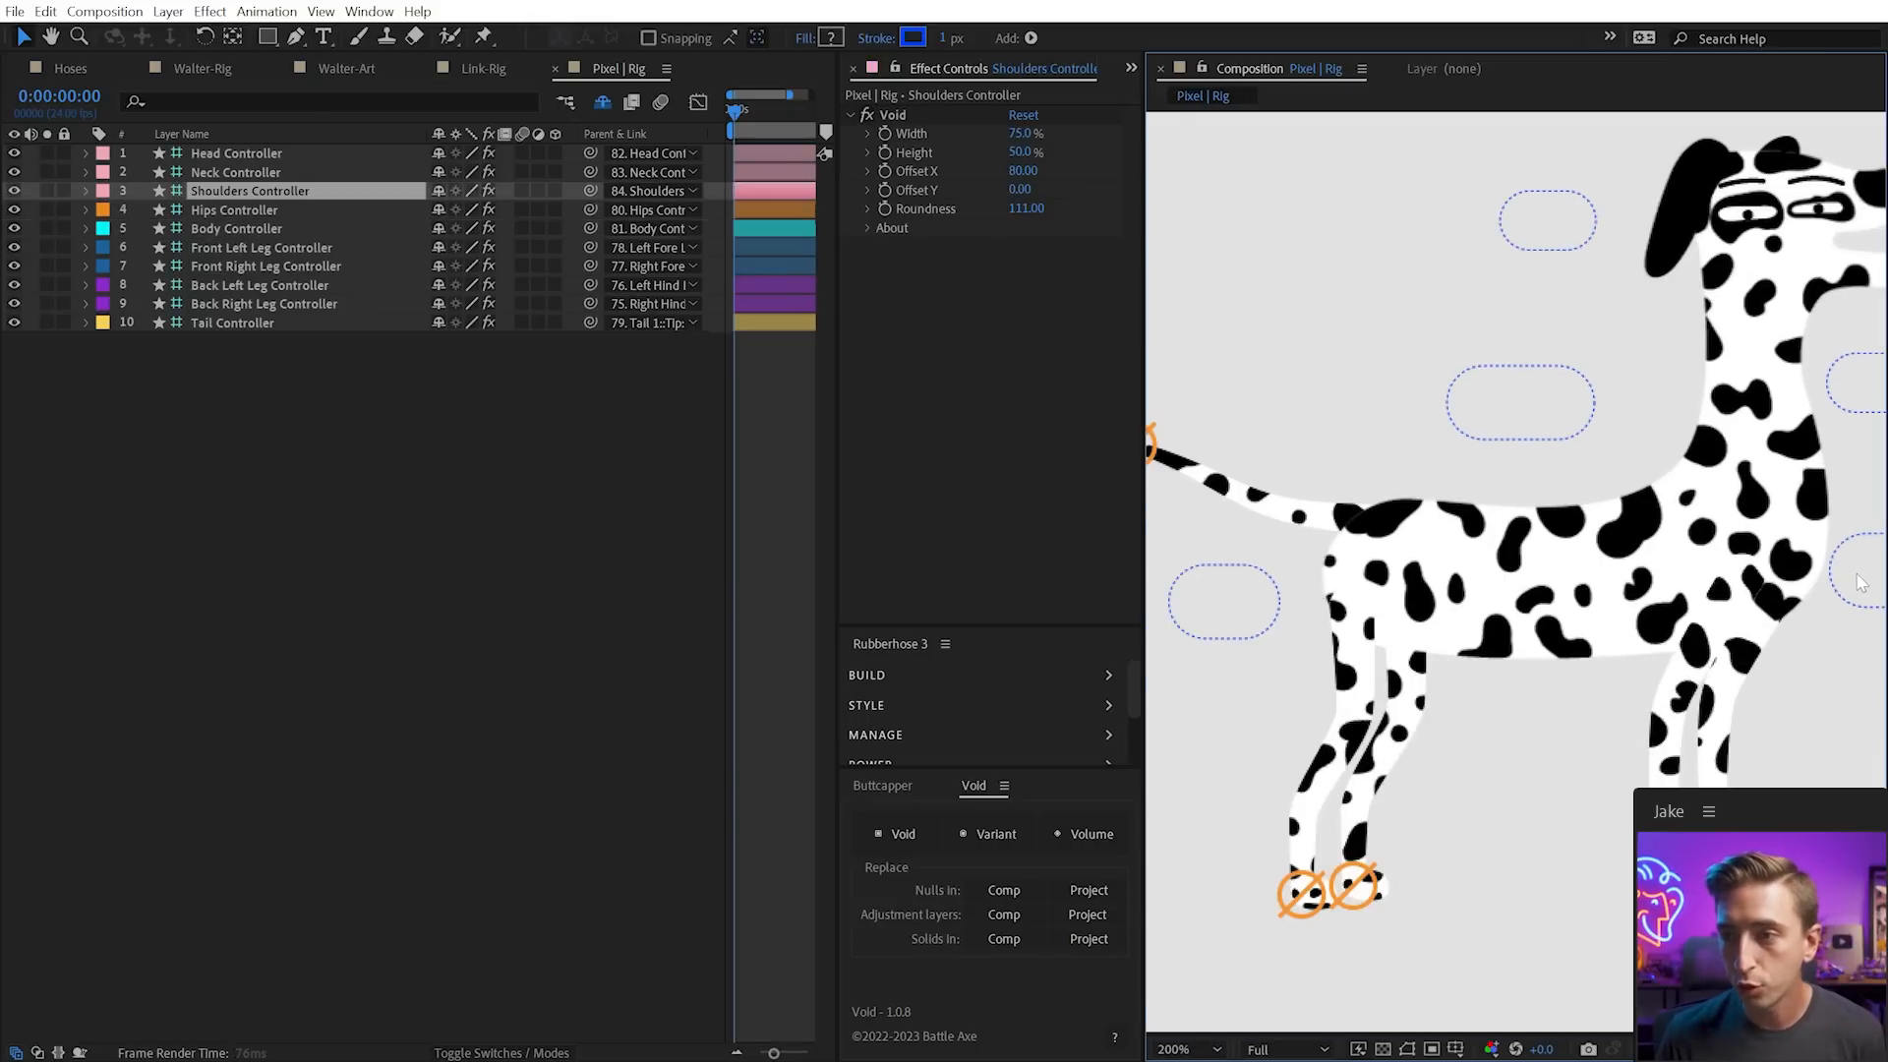
{"action": "left_click_drag", "start_coordinate": [1847, 594], "coordinate": [1844, 602]}
{"action": "key", "text": "ctrl+z"}
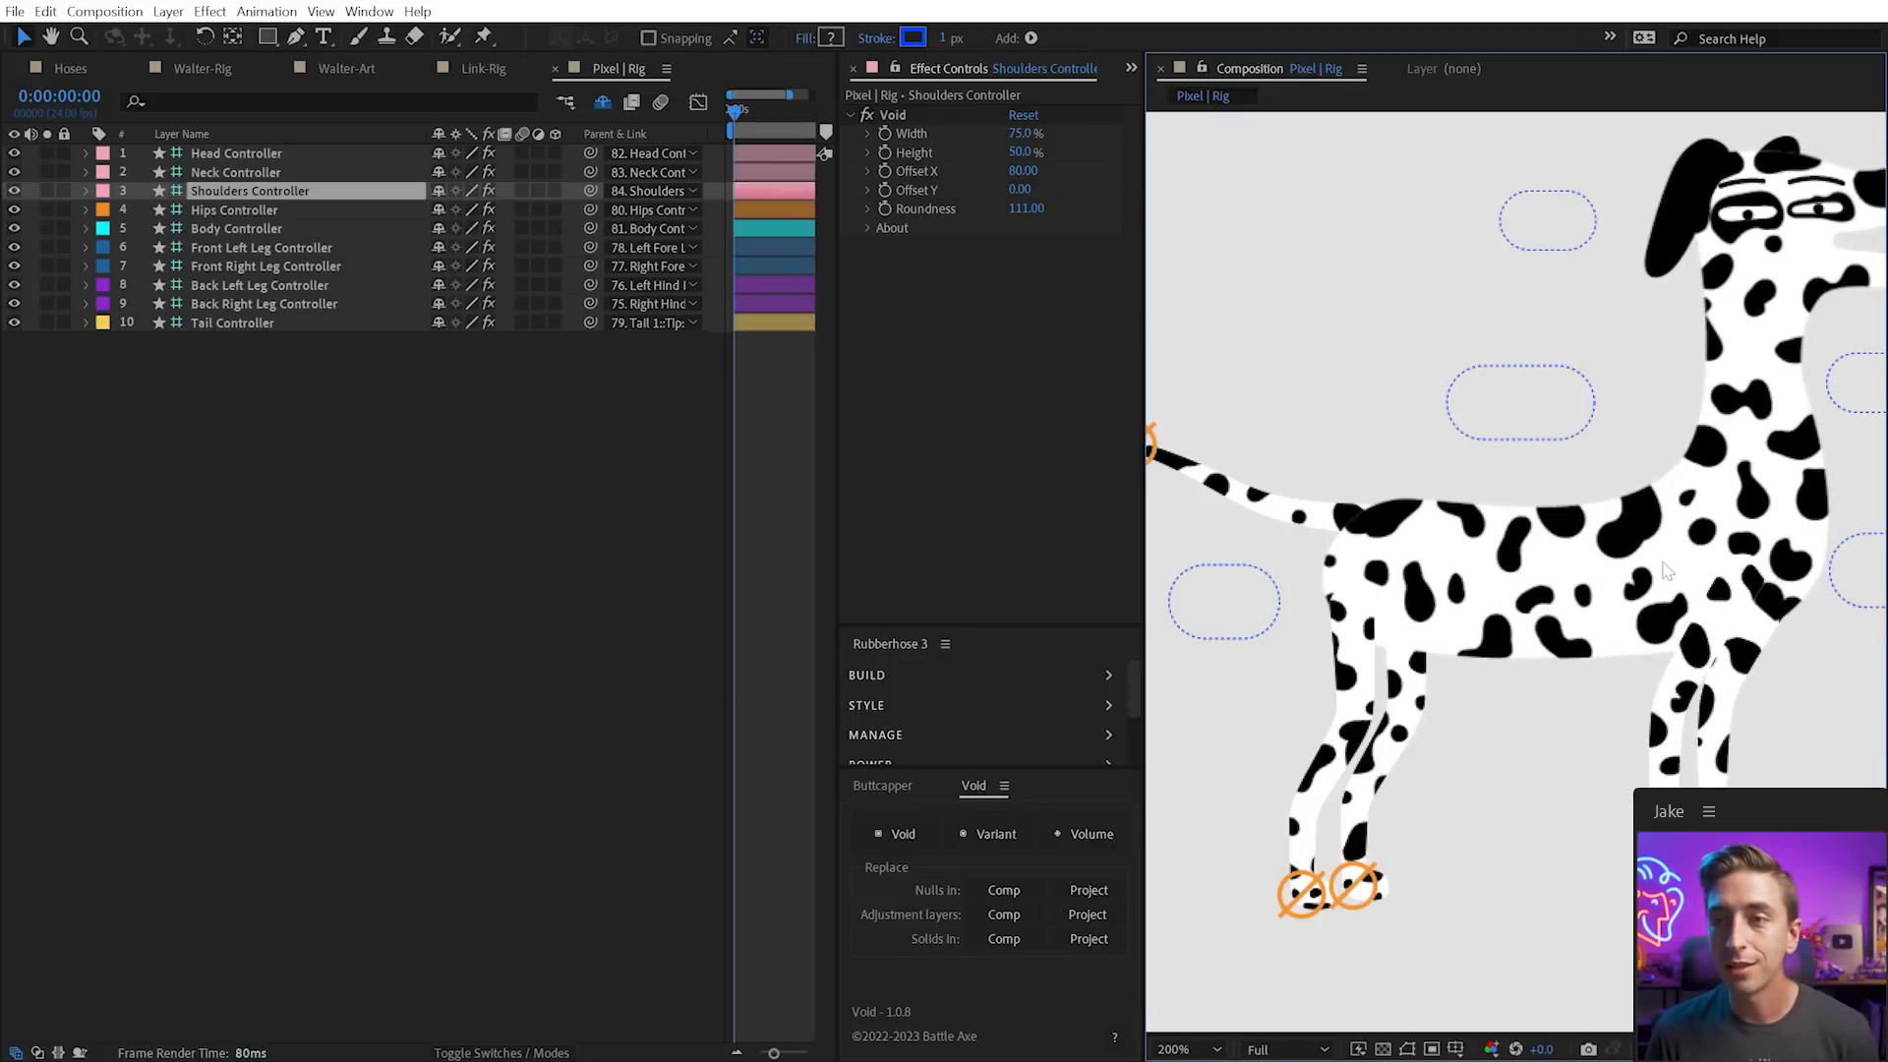
{"action": "scroll", "coordinate": [1676, 570], "scroll_direction": "down", "scroll_amount": 1}
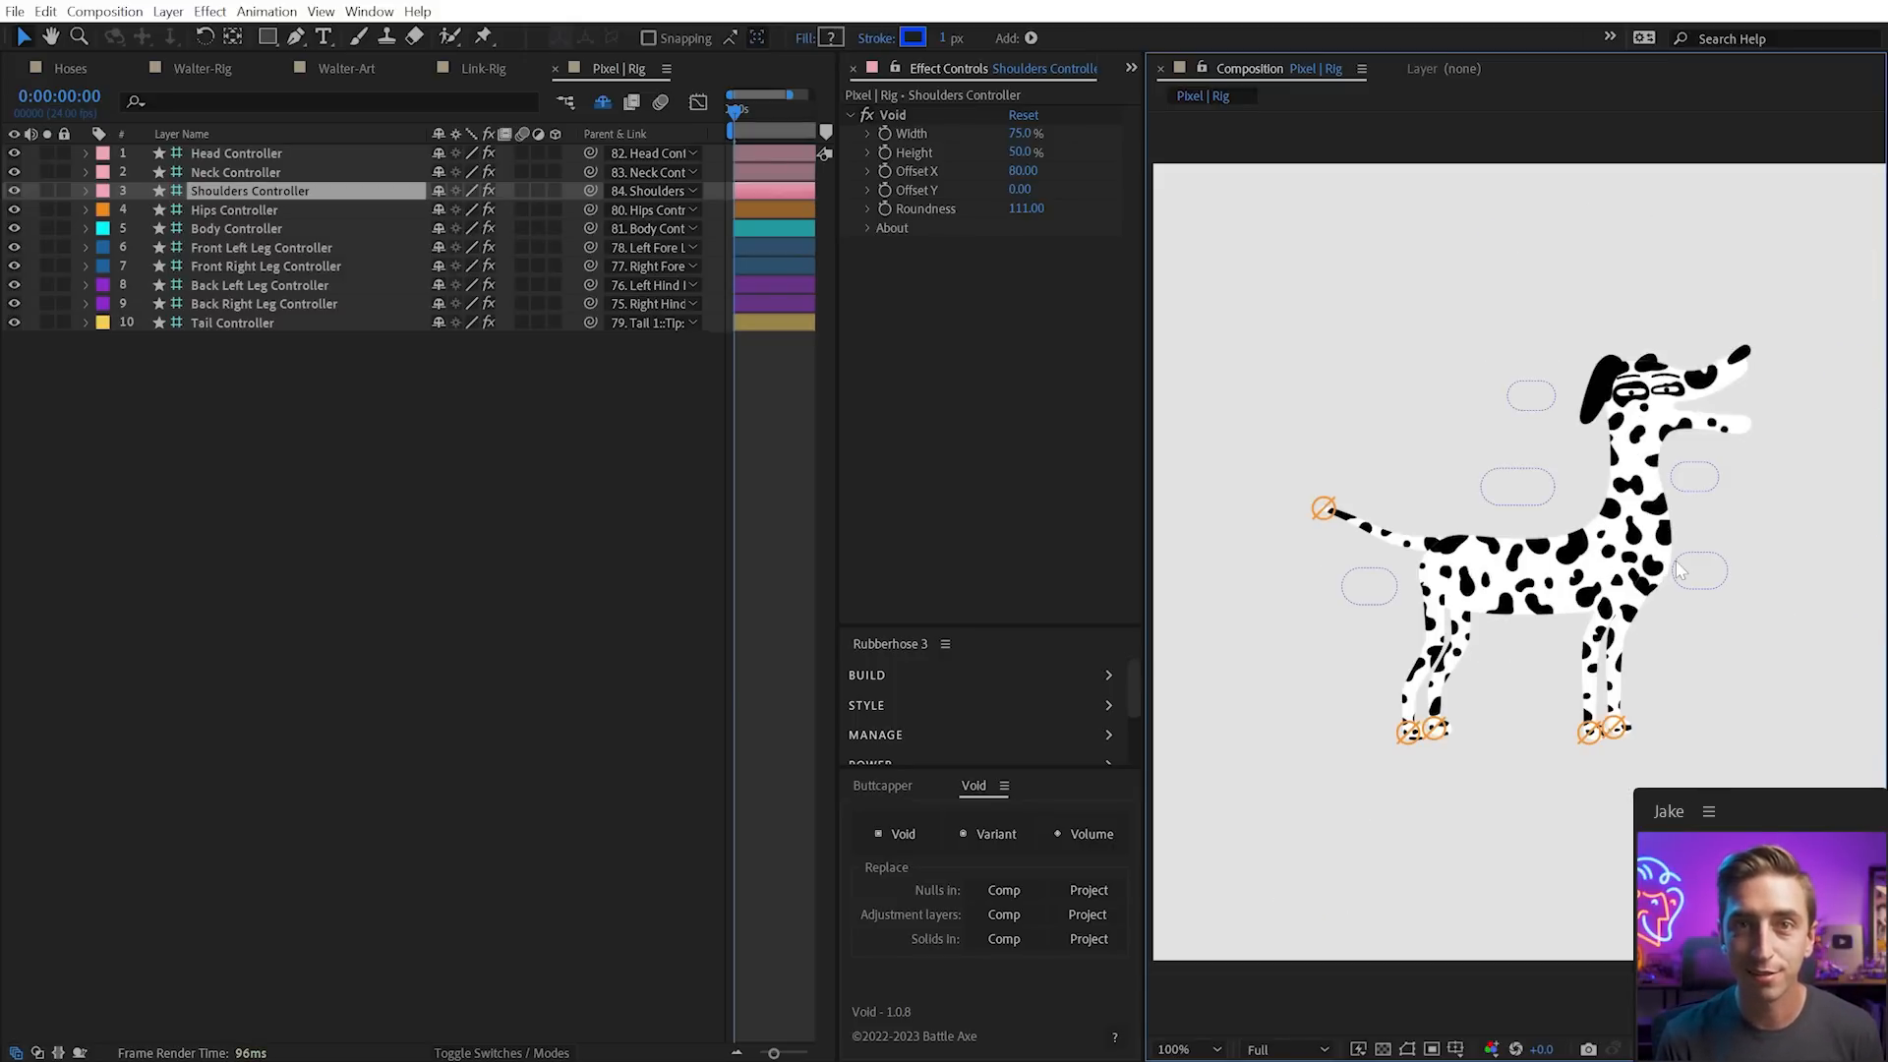